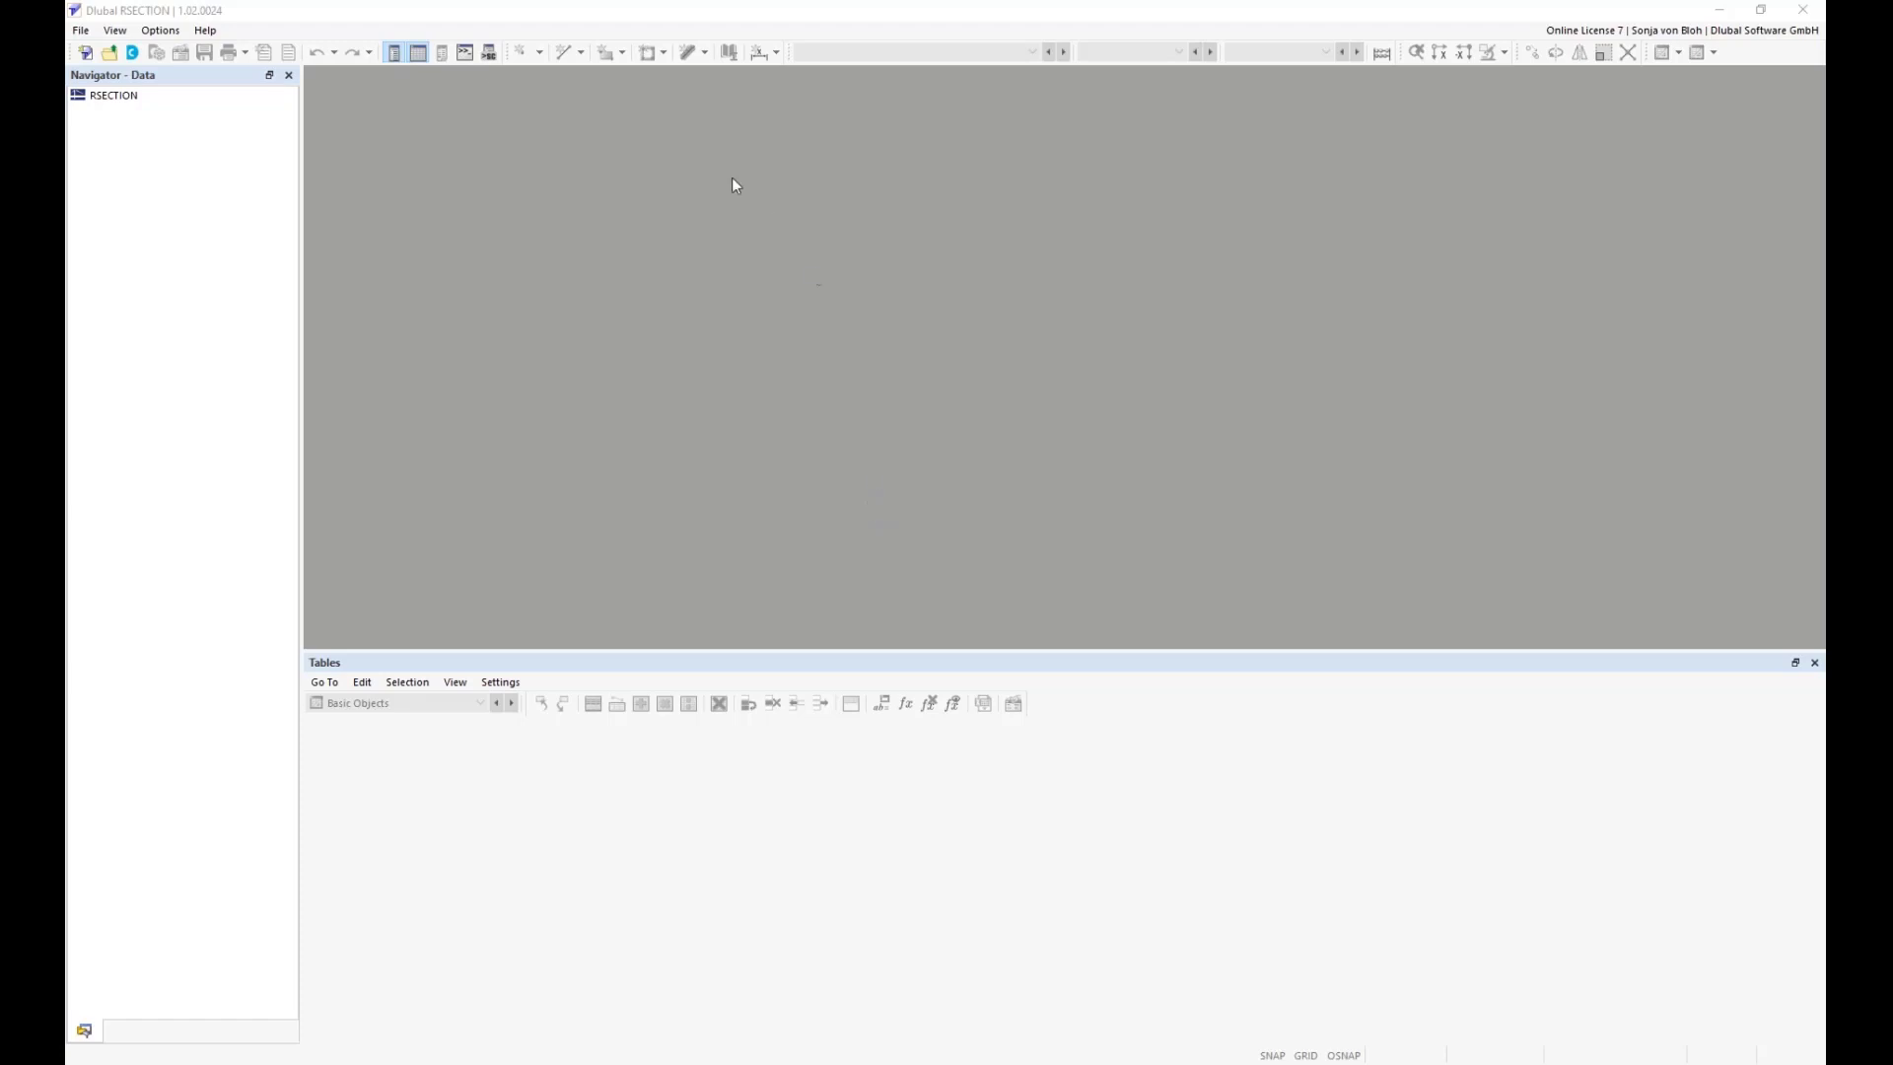
- Open the file Exp1_contour.dxf from the Webinar 2 folder for DXF import
click(80, 31)
mouse_move(128, 129)
click(260, 129)
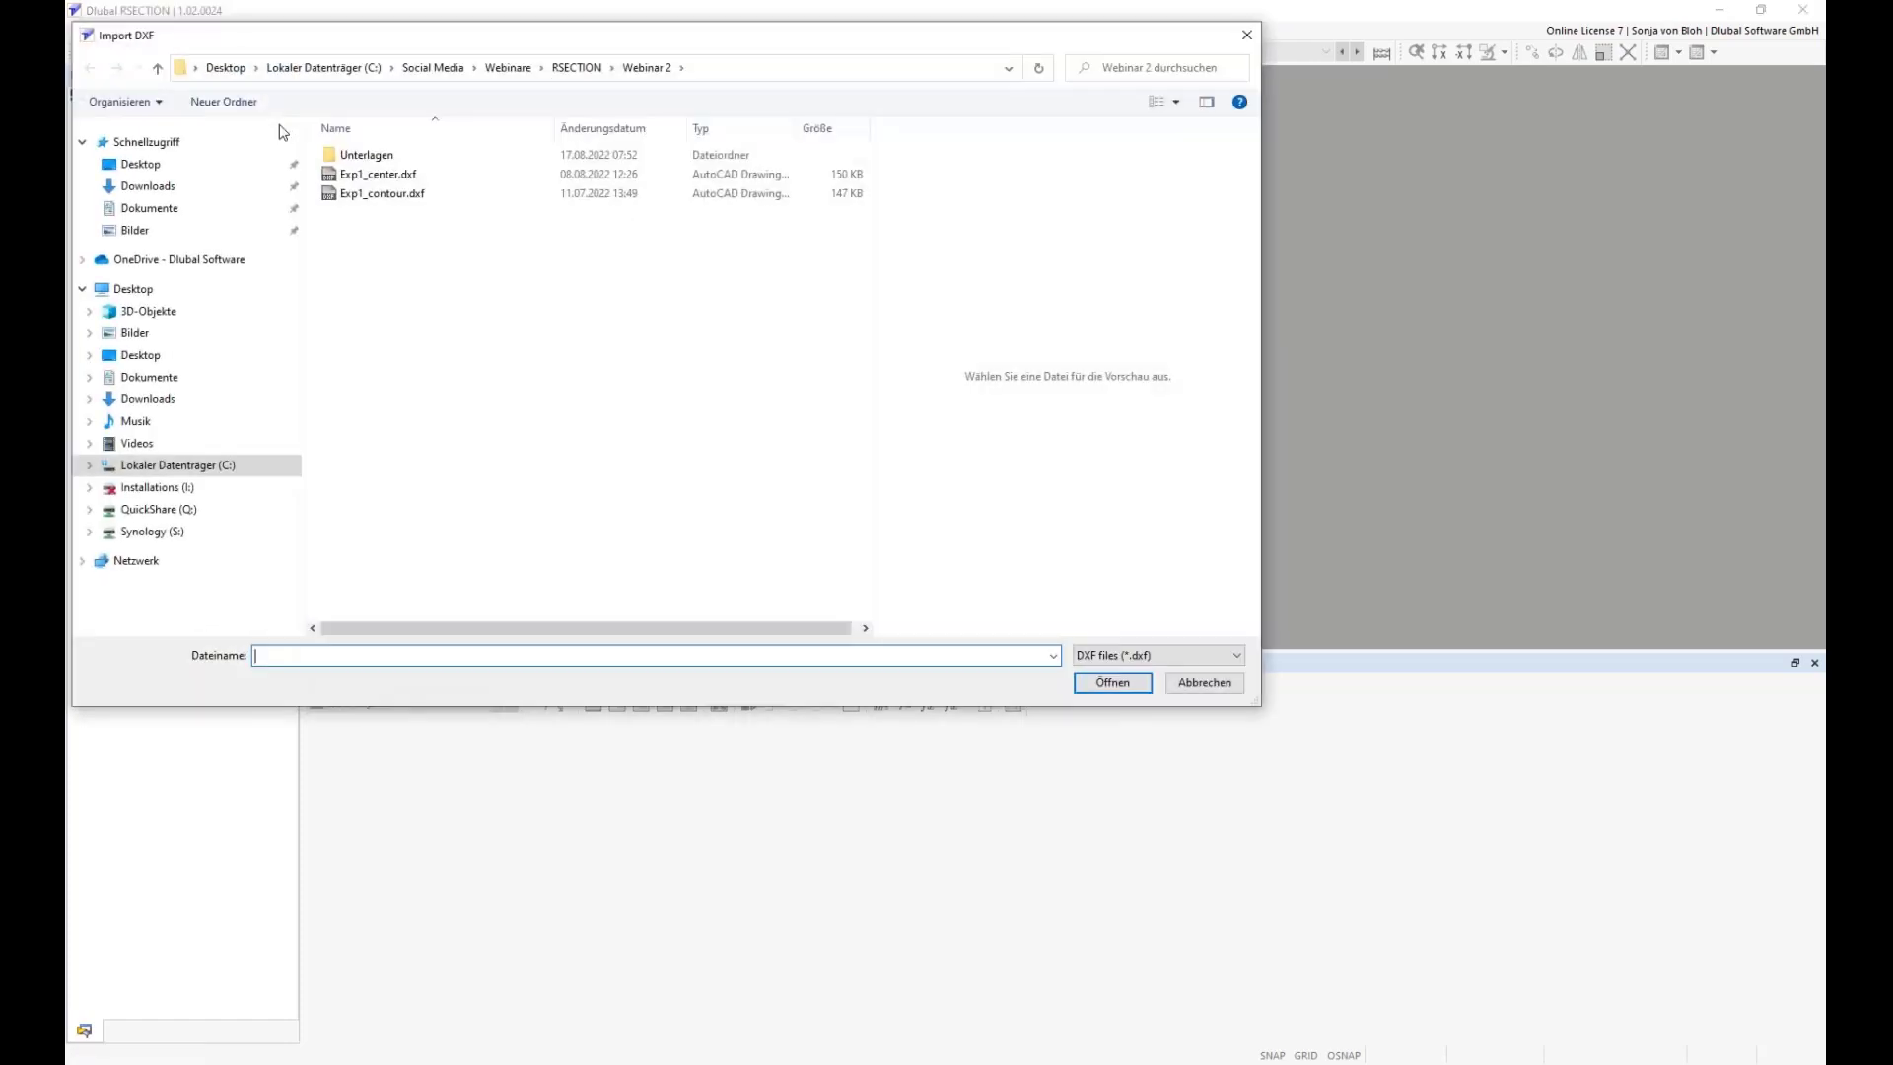
drag(346, 40, 489, 162)
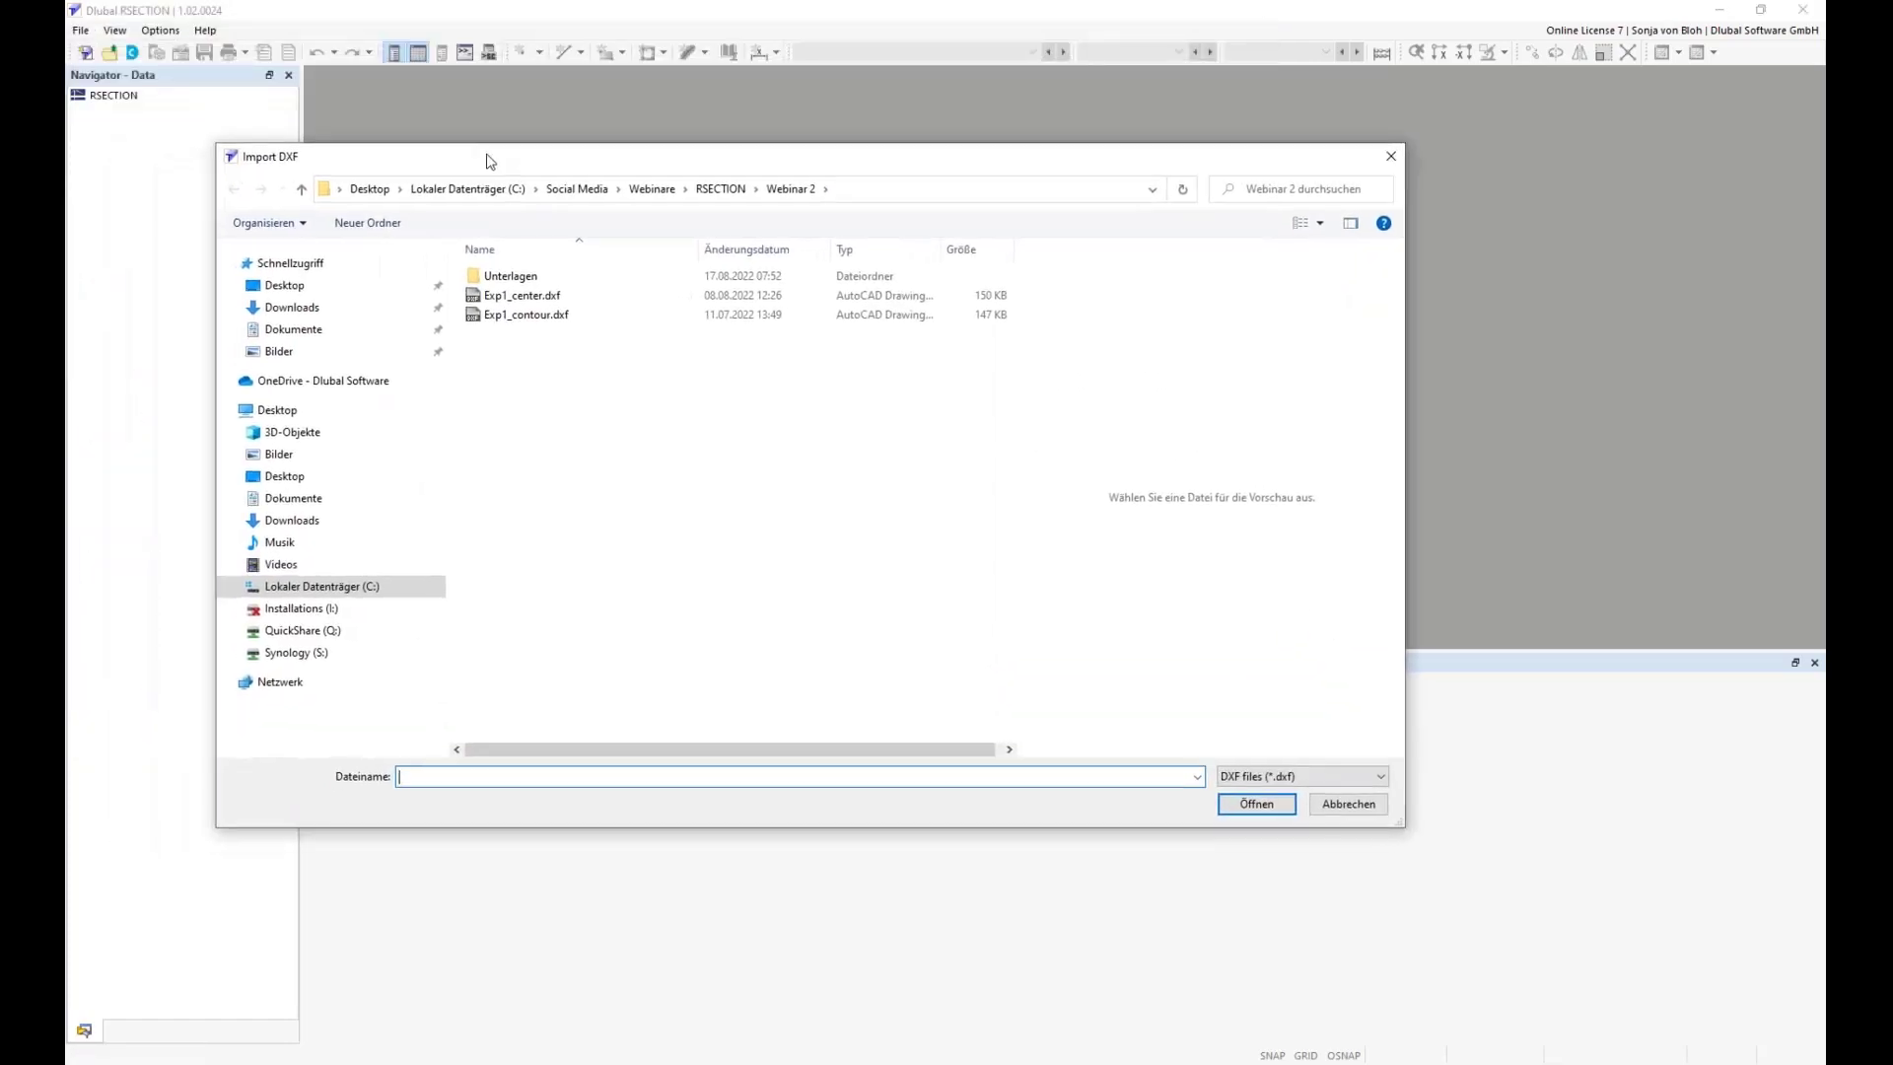
click(541, 315)
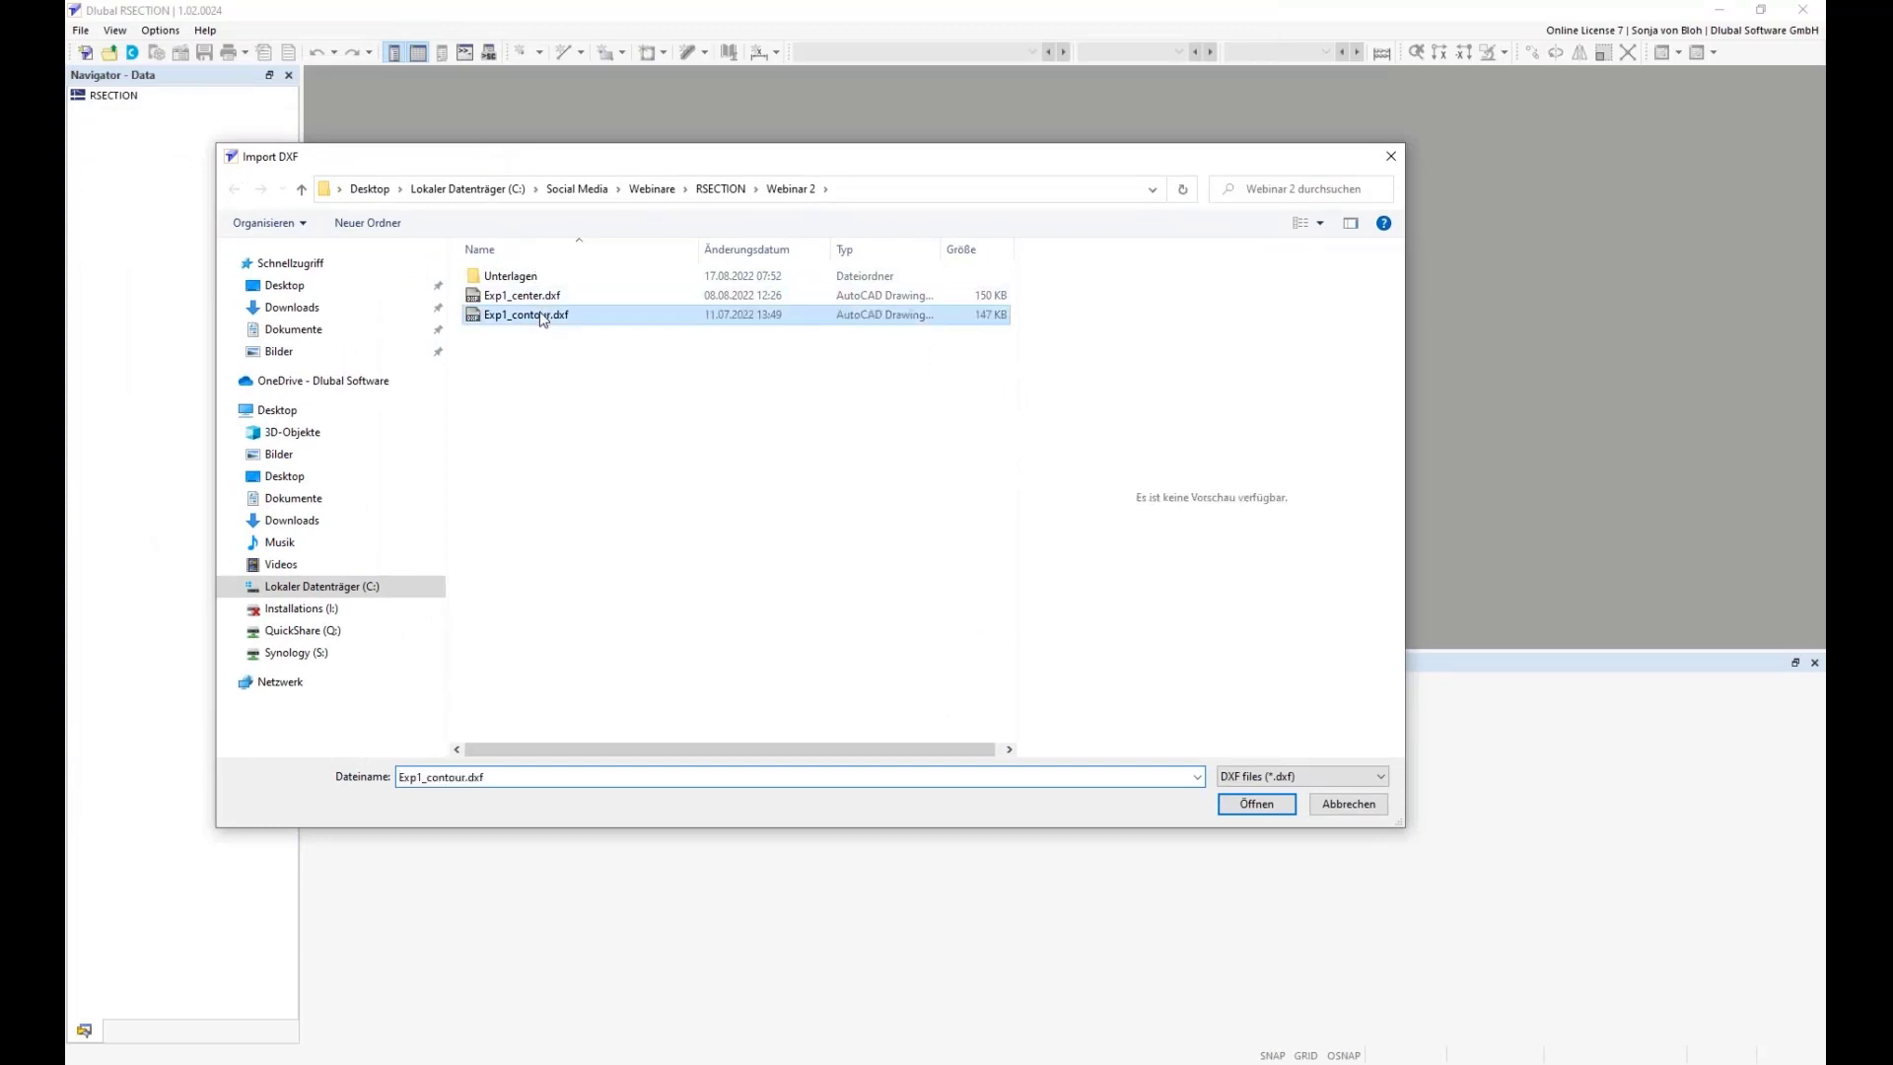
click(1249, 805)
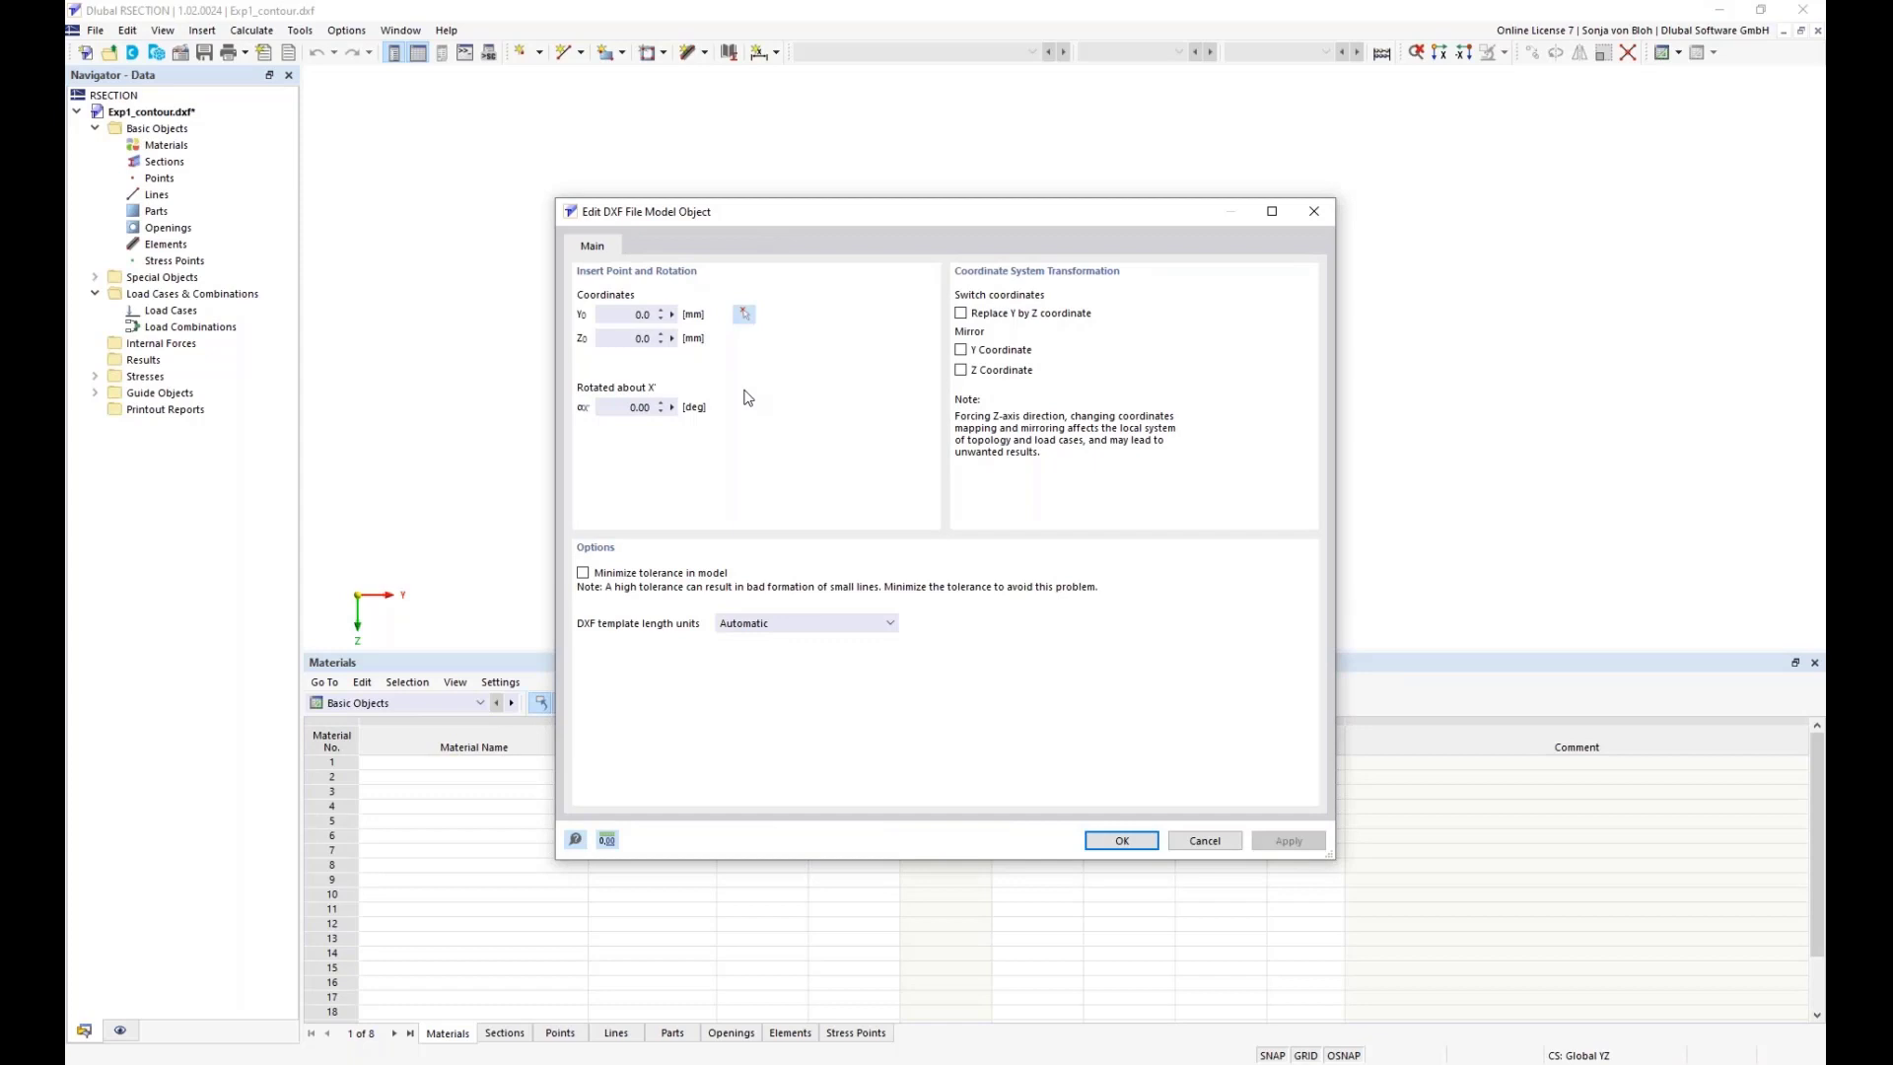
- Import the DXF contour with the Z coordinate mirrored and automatic template length units, and dismiss the import log
click(619, 313)
click(633, 341)
click(633, 408)
click(960, 370)
click(891, 623)
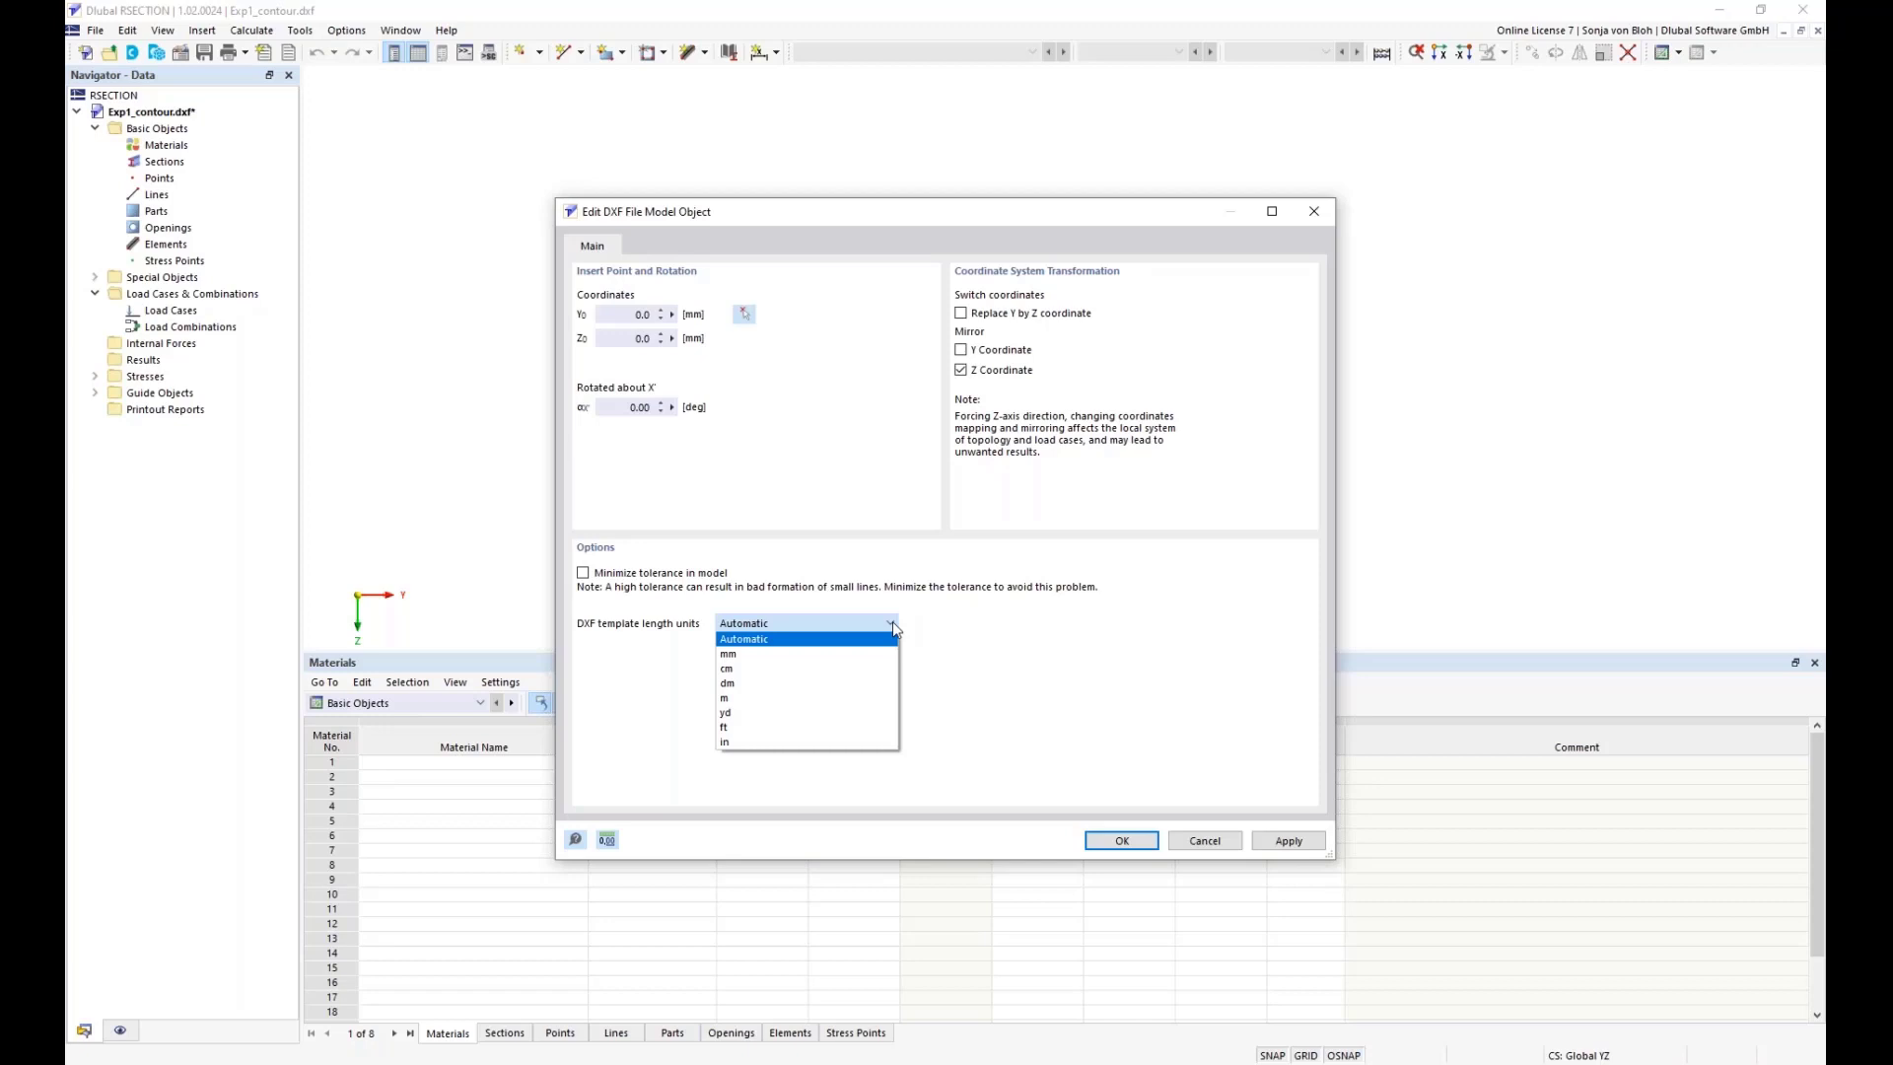
click(735, 636)
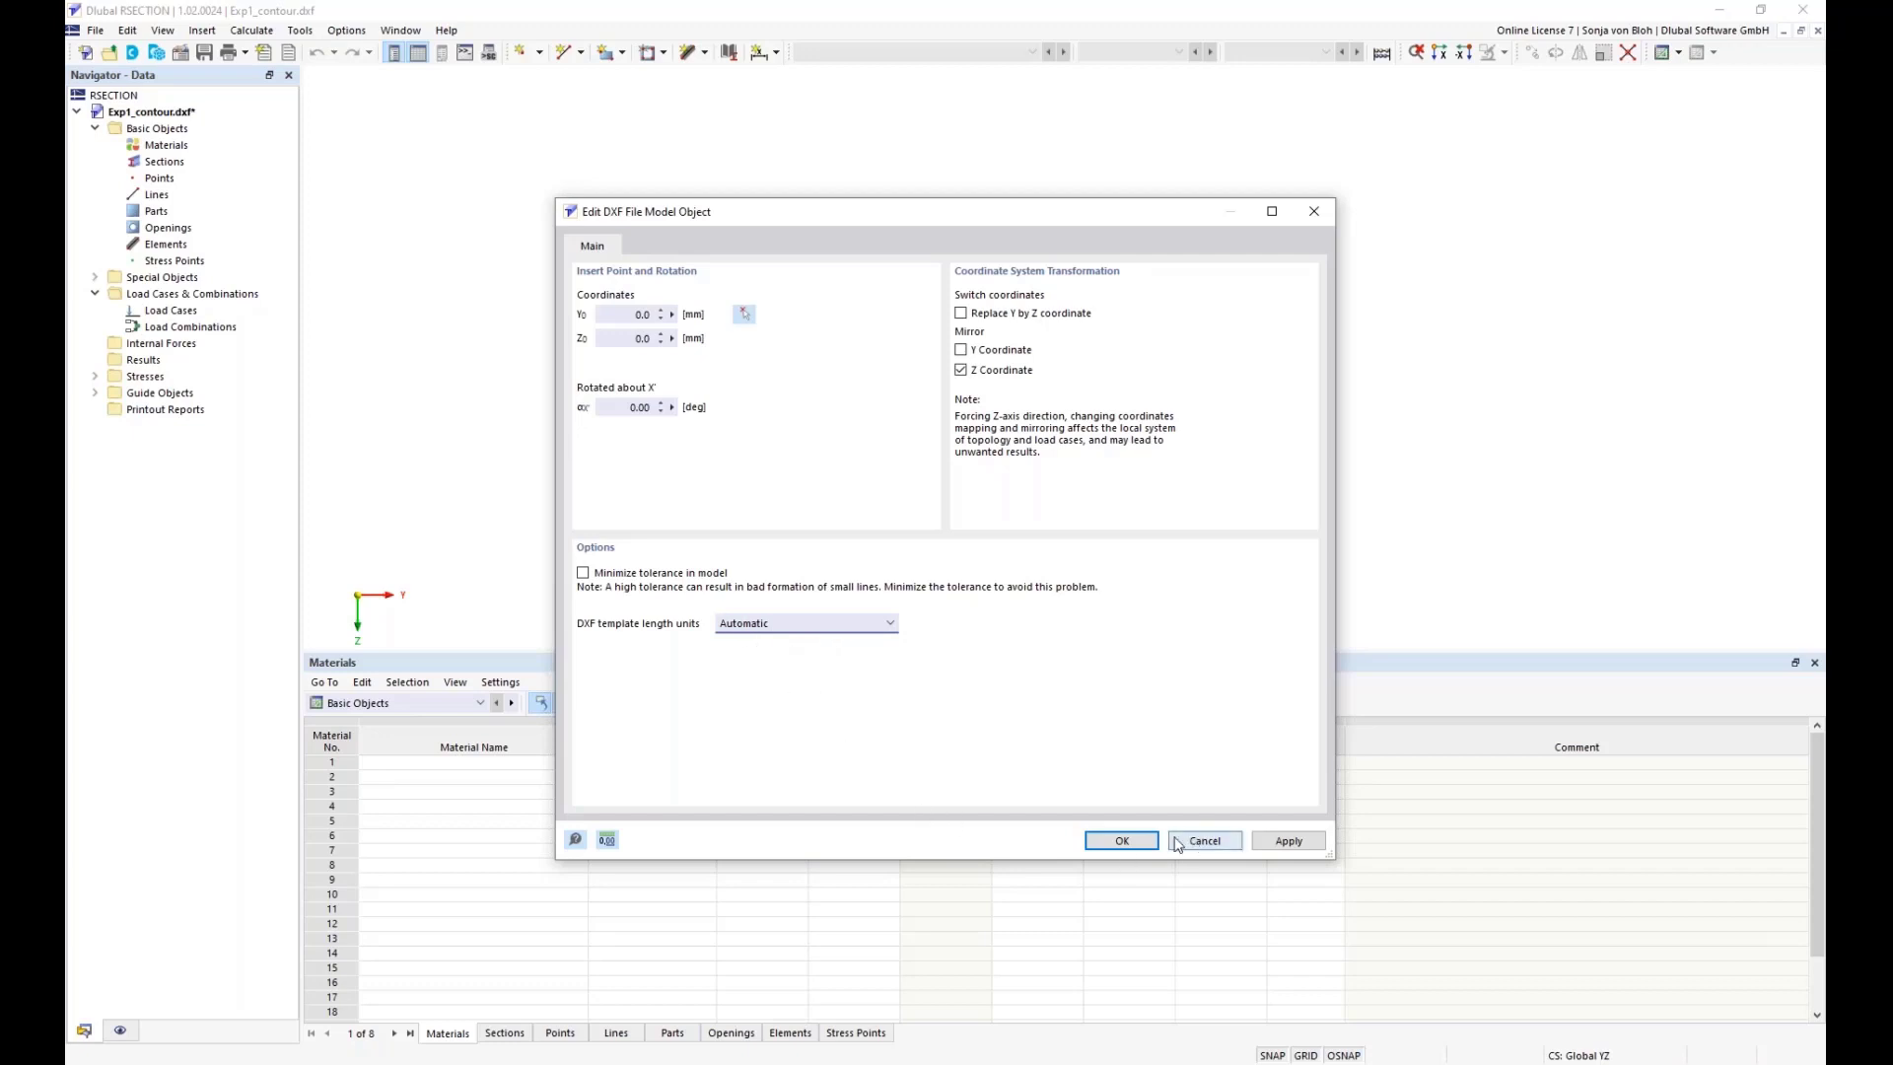
click(1136, 841)
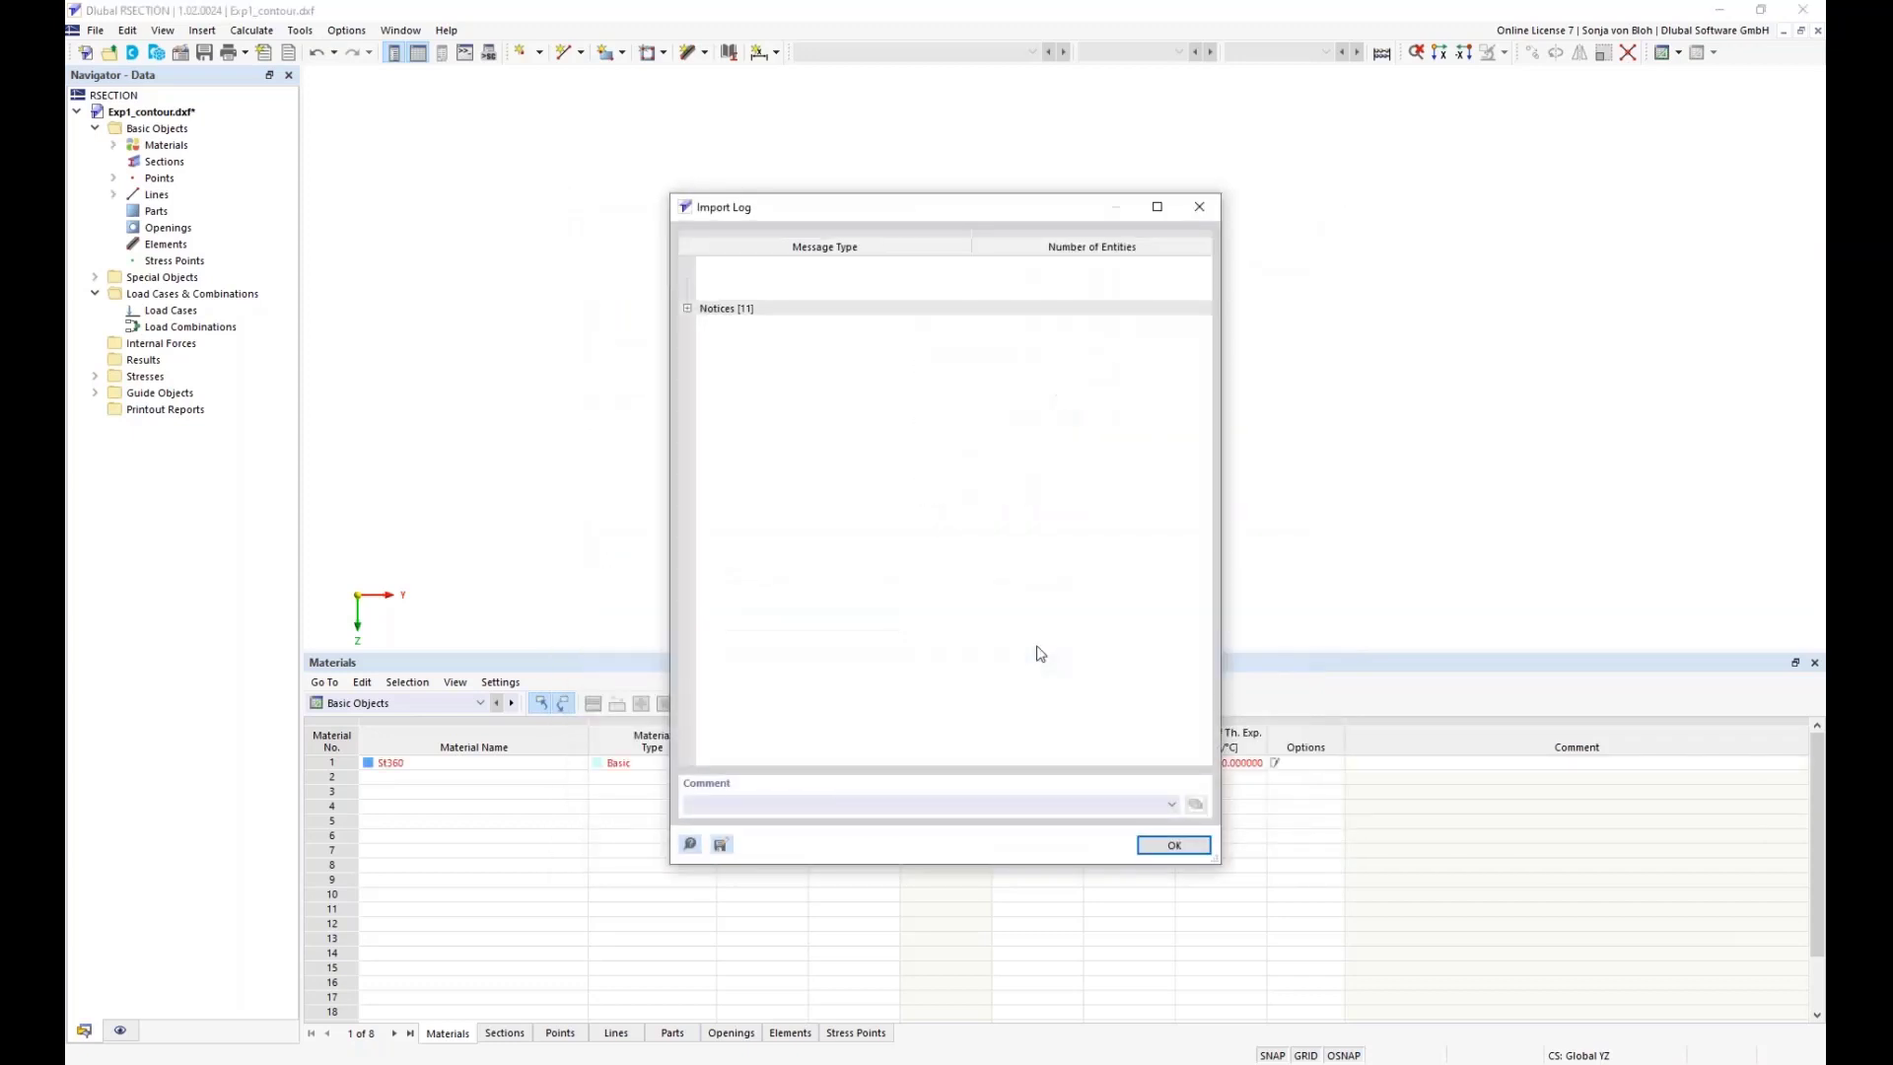
click(1171, 849)
scroll(1090, 390, up, 5)
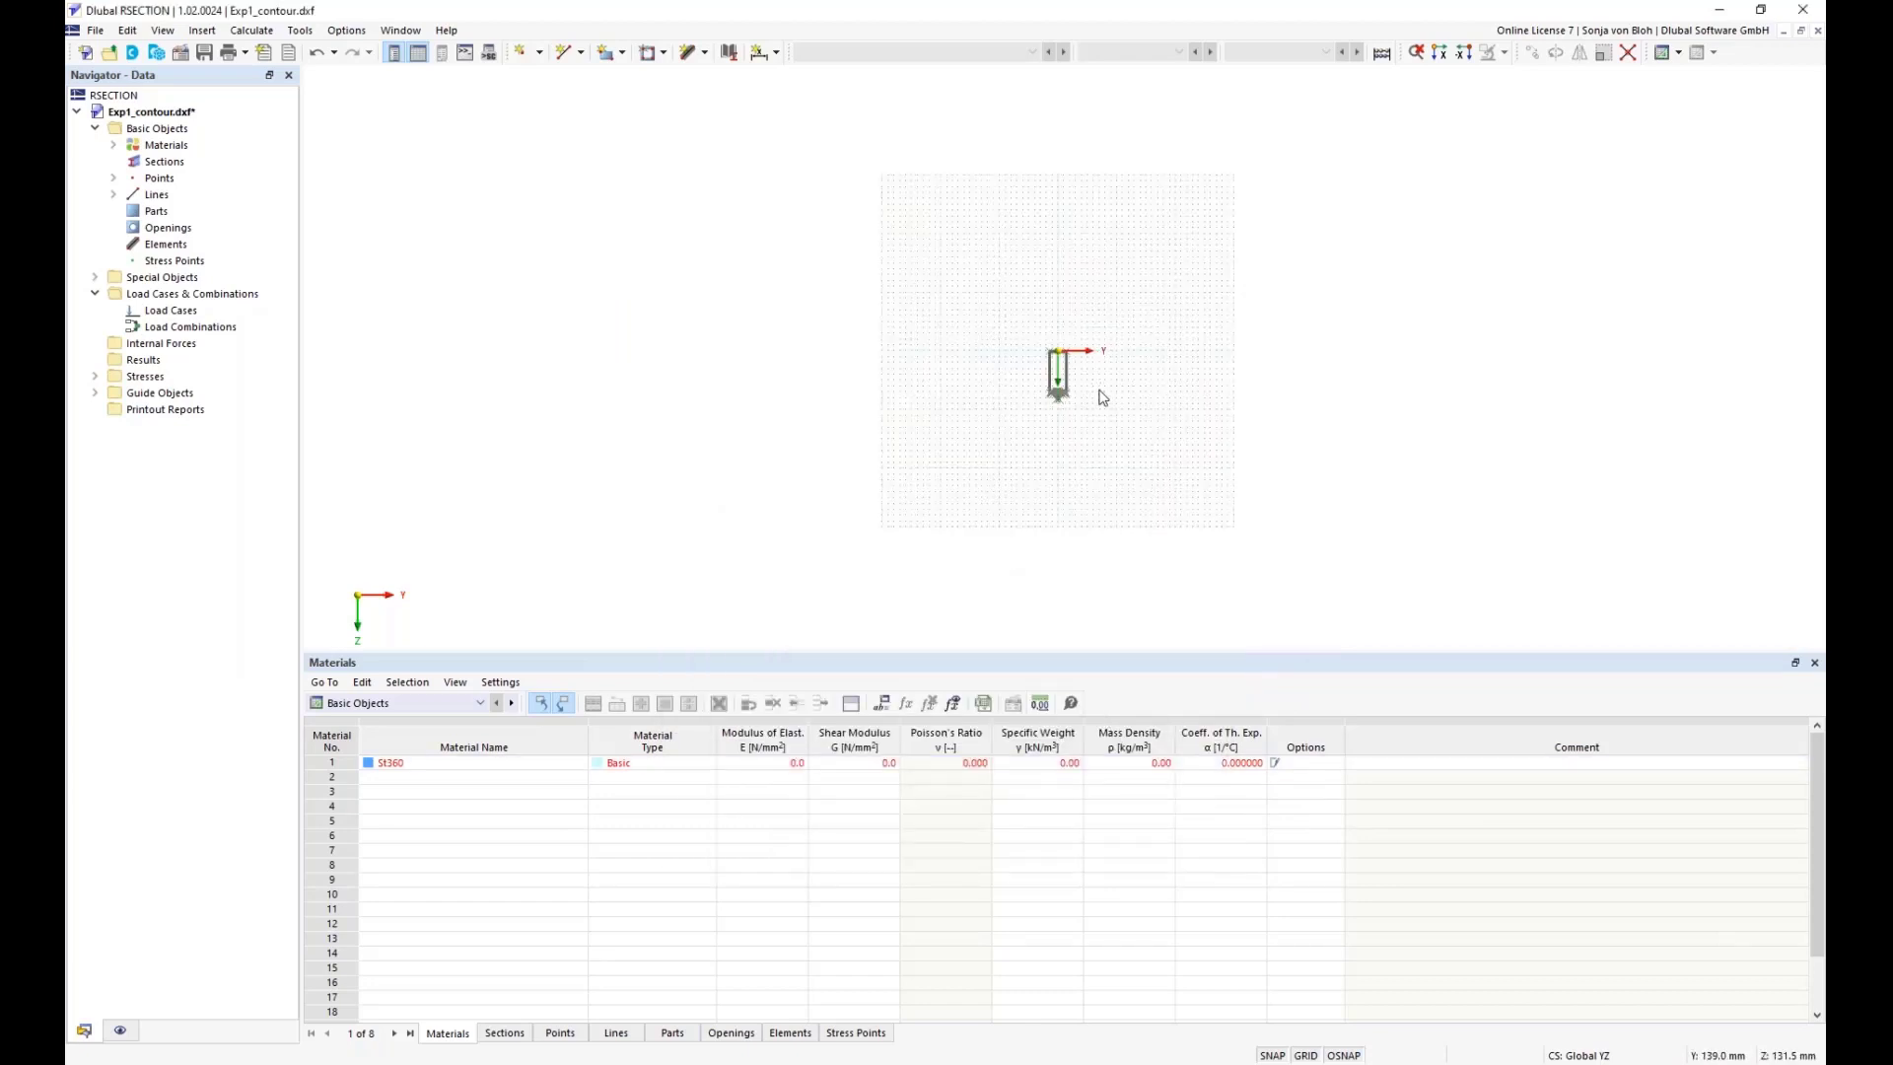
middle_drag(993, 375, 911, 433)
scroll(911, 433, up, 1)
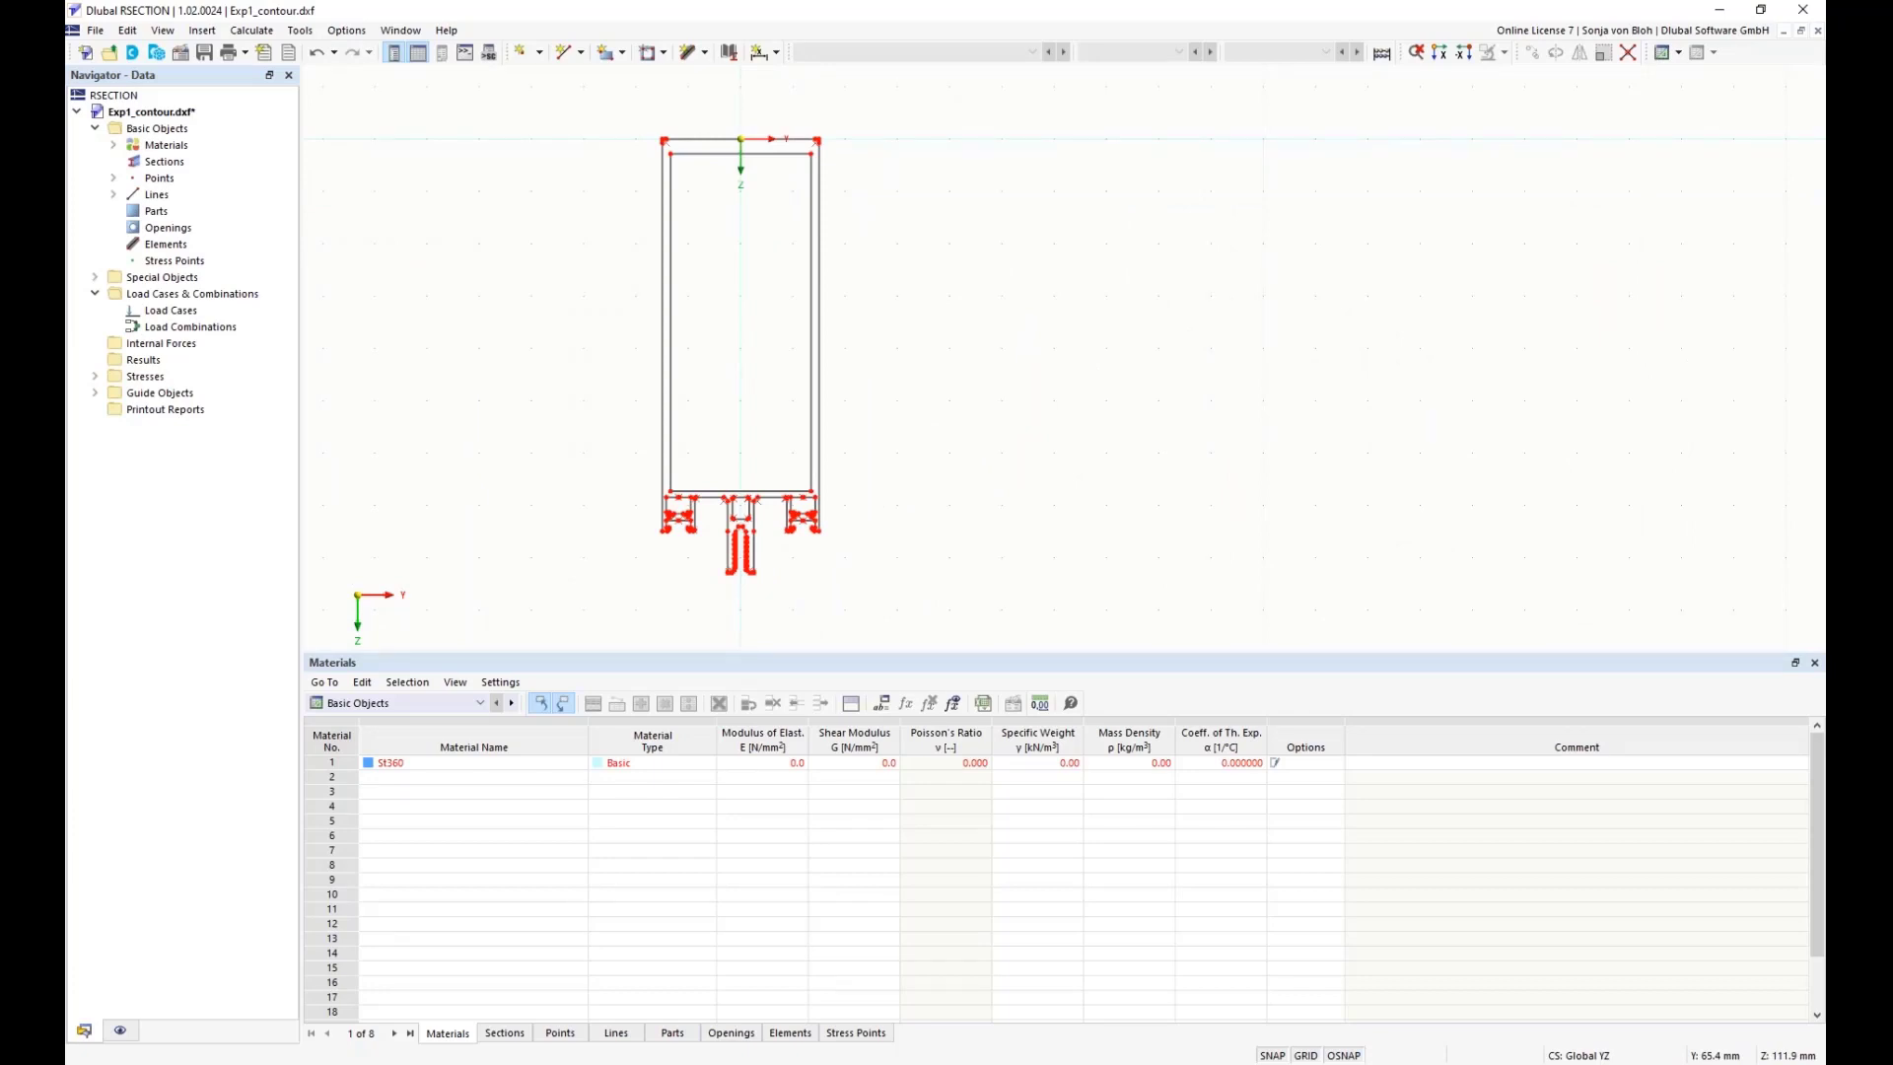
- Set the analysis method in the model's base data to Thin-Walled Analysis
right_click(166, 130)
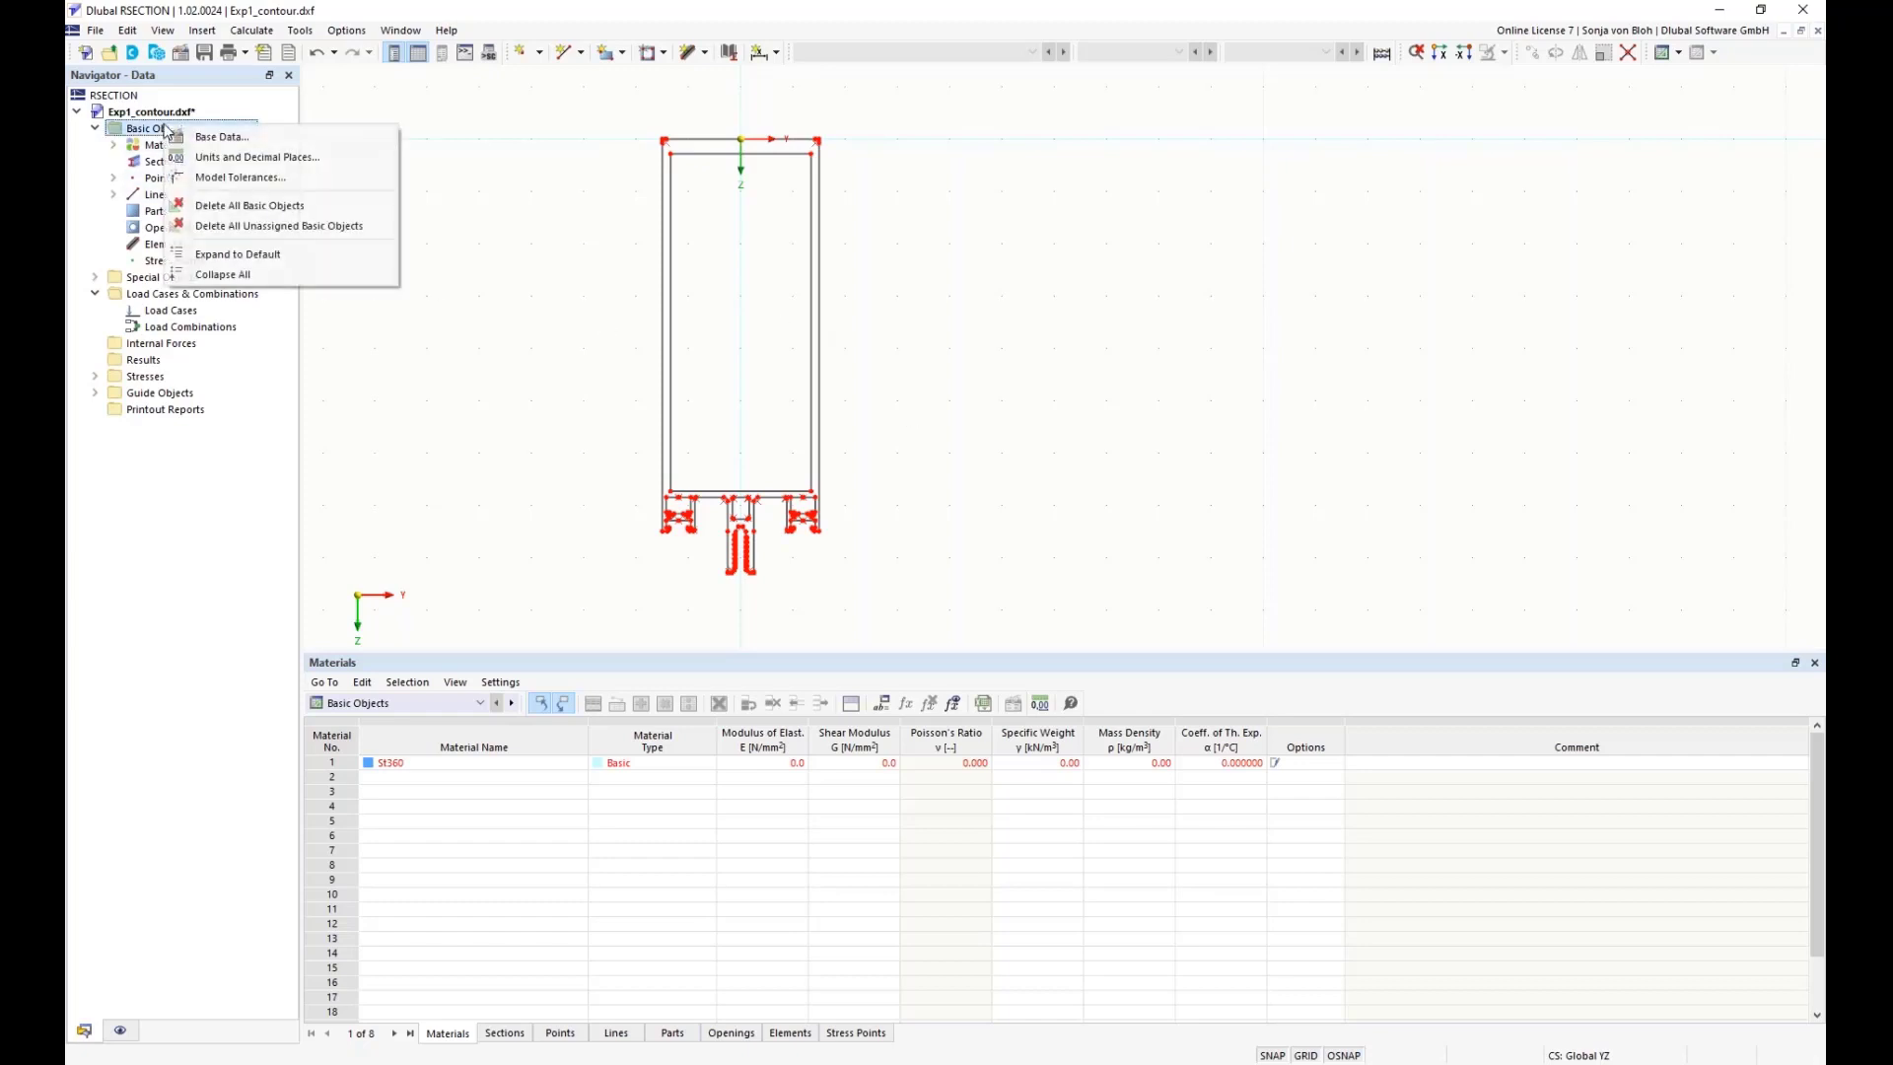
click(225, 139)
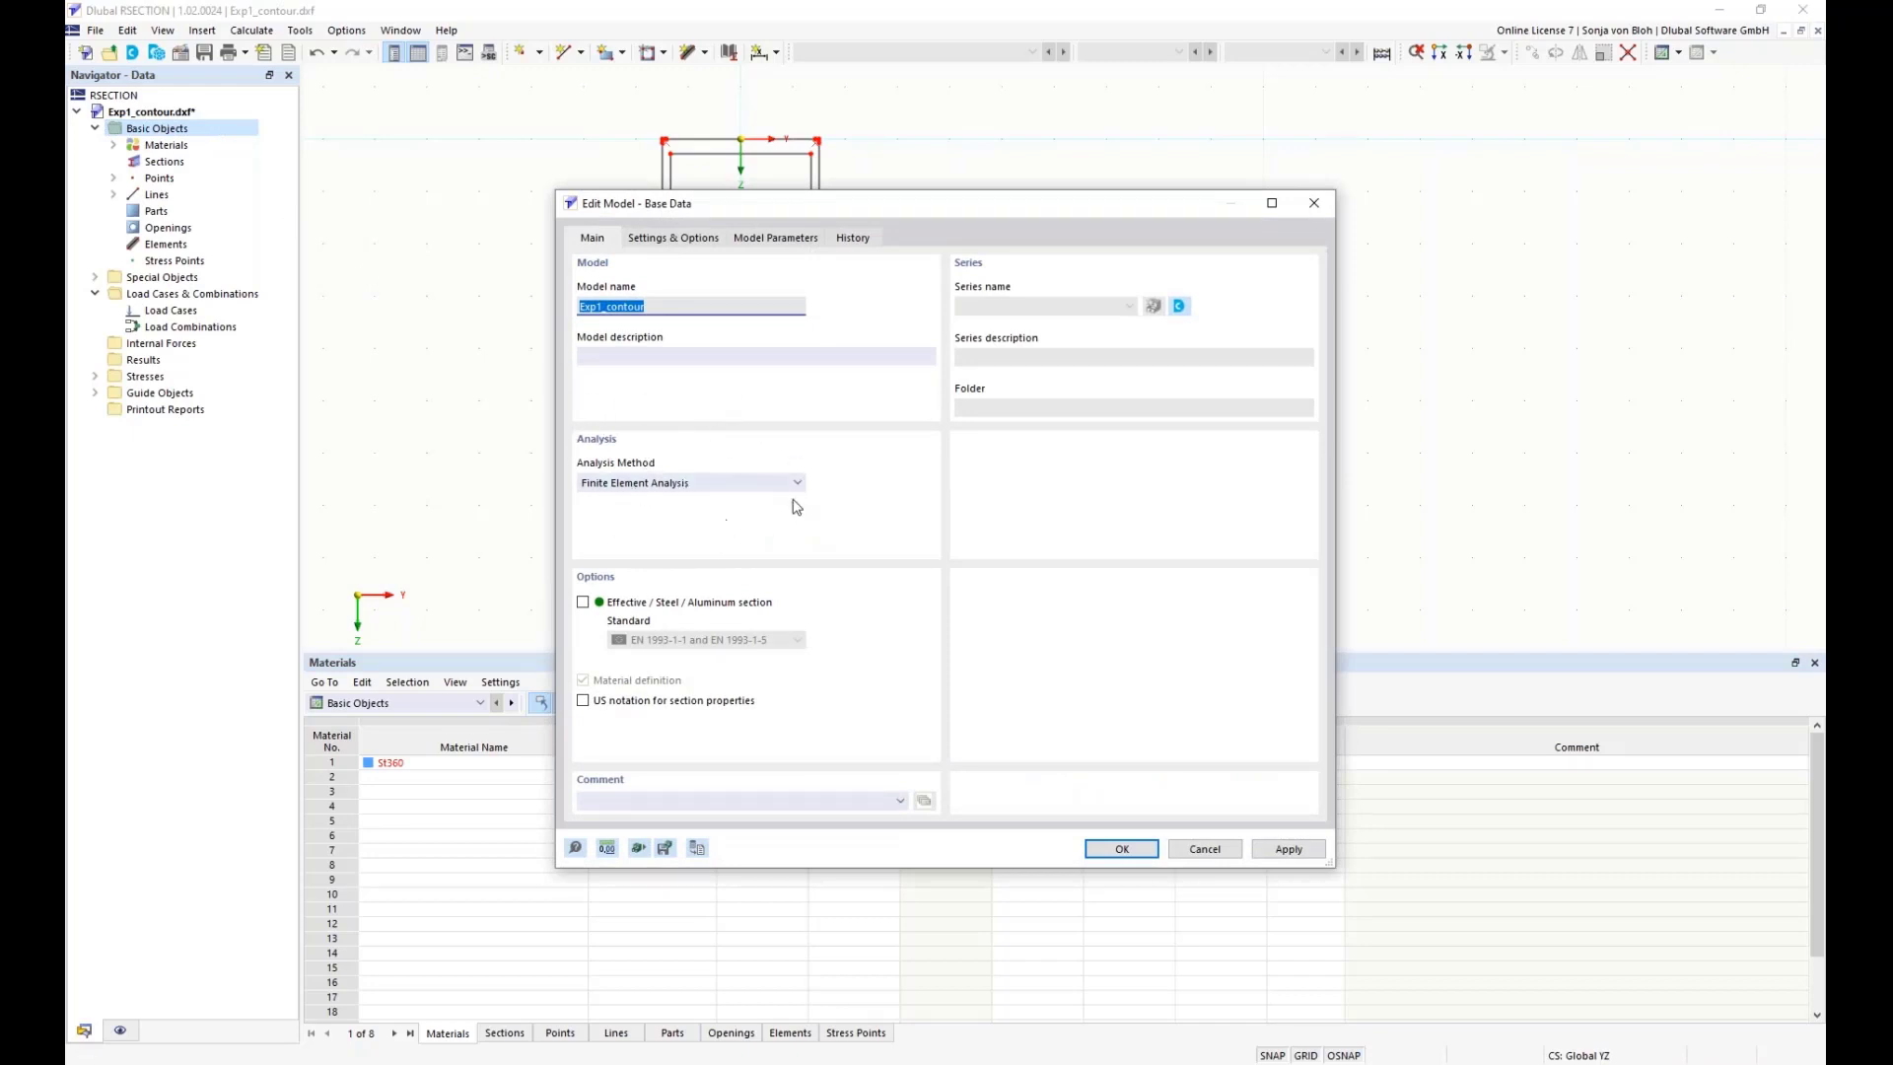
click(798, 482)
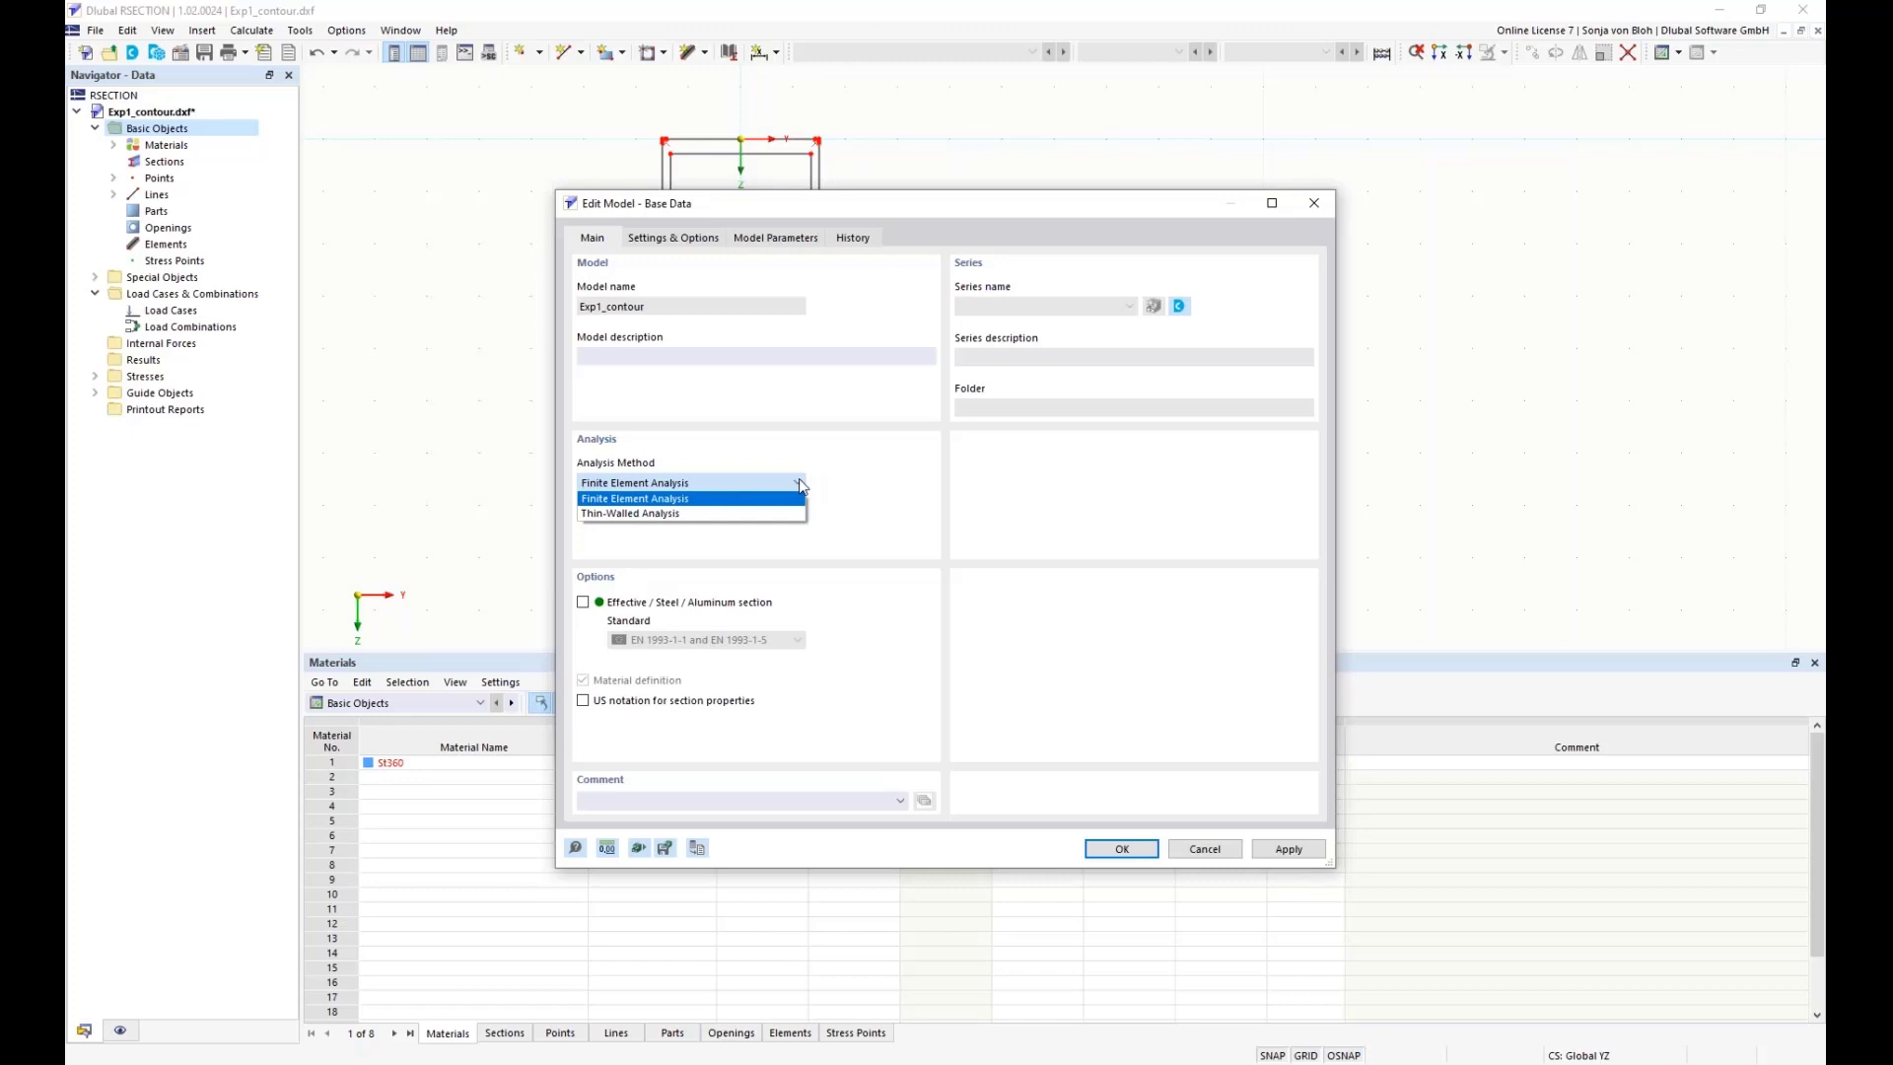
click(687, 514)
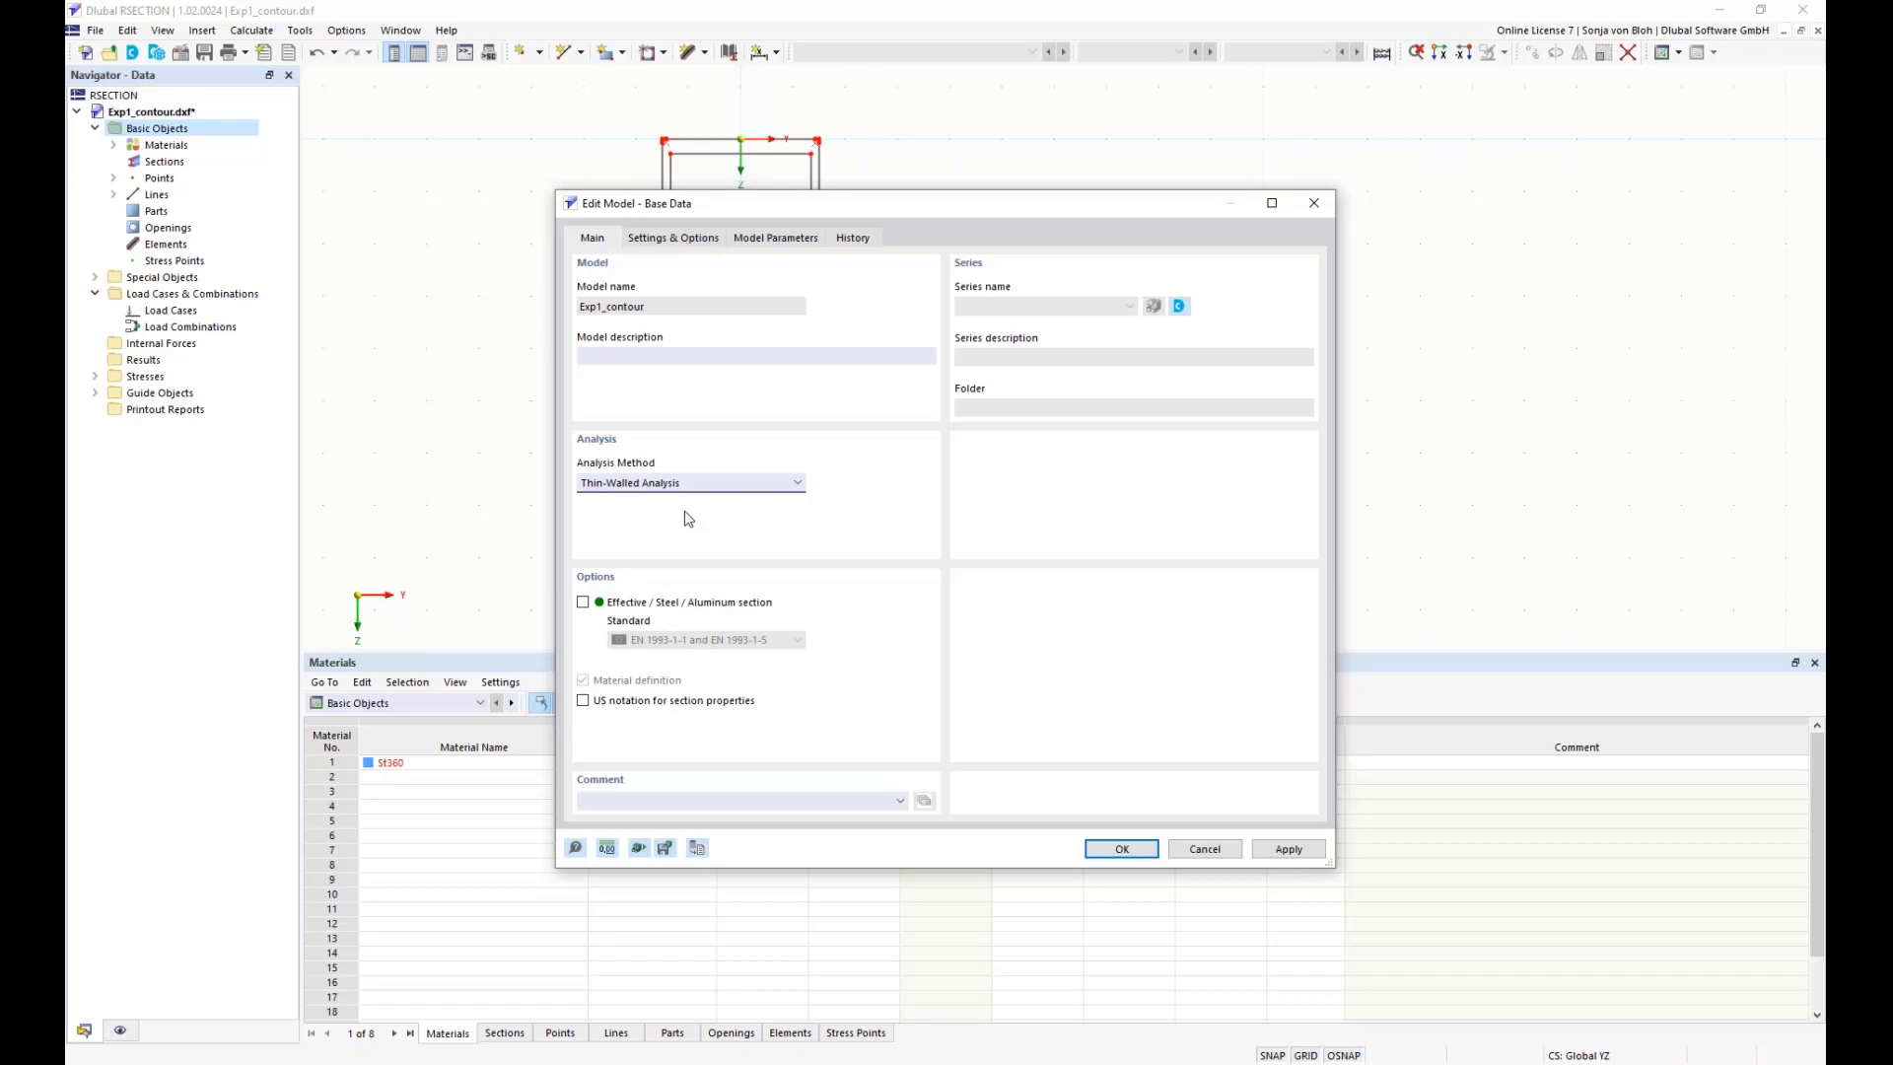
- Enable the Effective / Steel / Aluminum section option with standard EN 1999-1-1 (Aluminum) and accept the base data
click(583, 602)
click(799, 641)
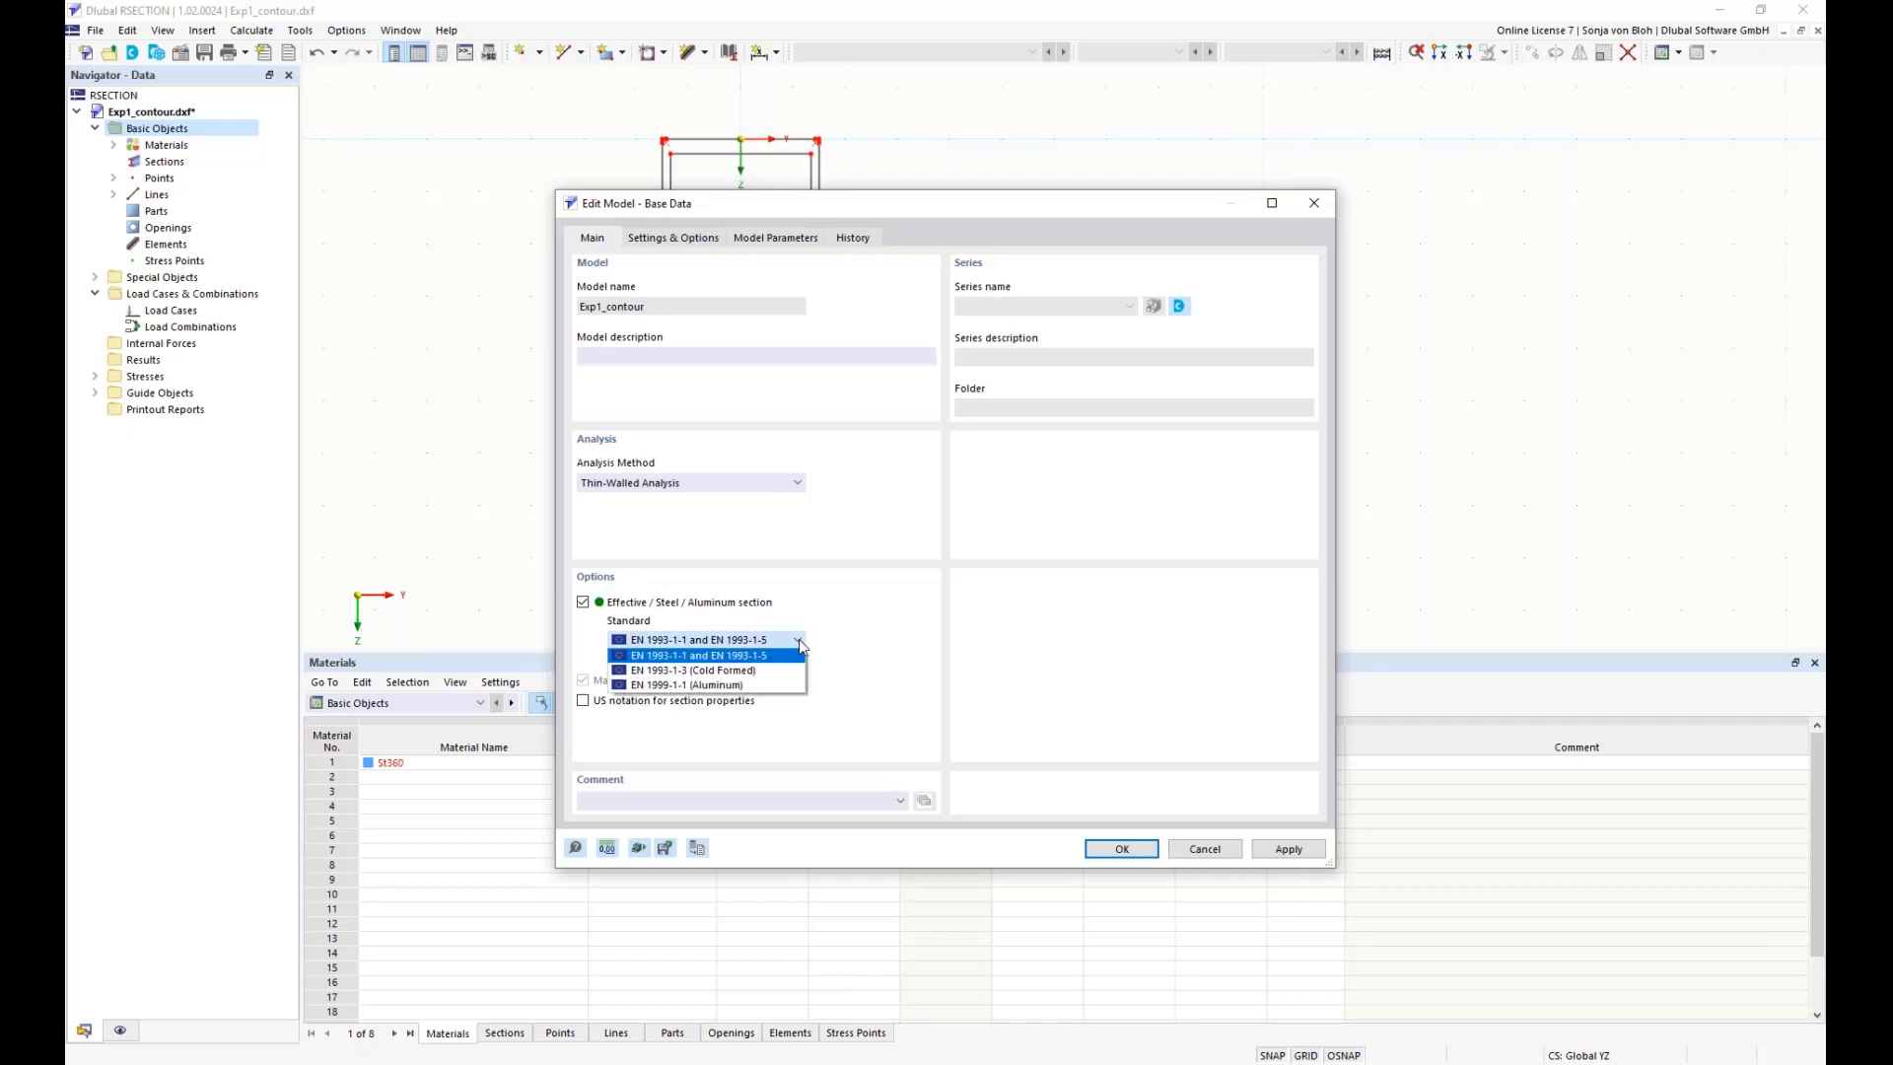
click(759, 687)
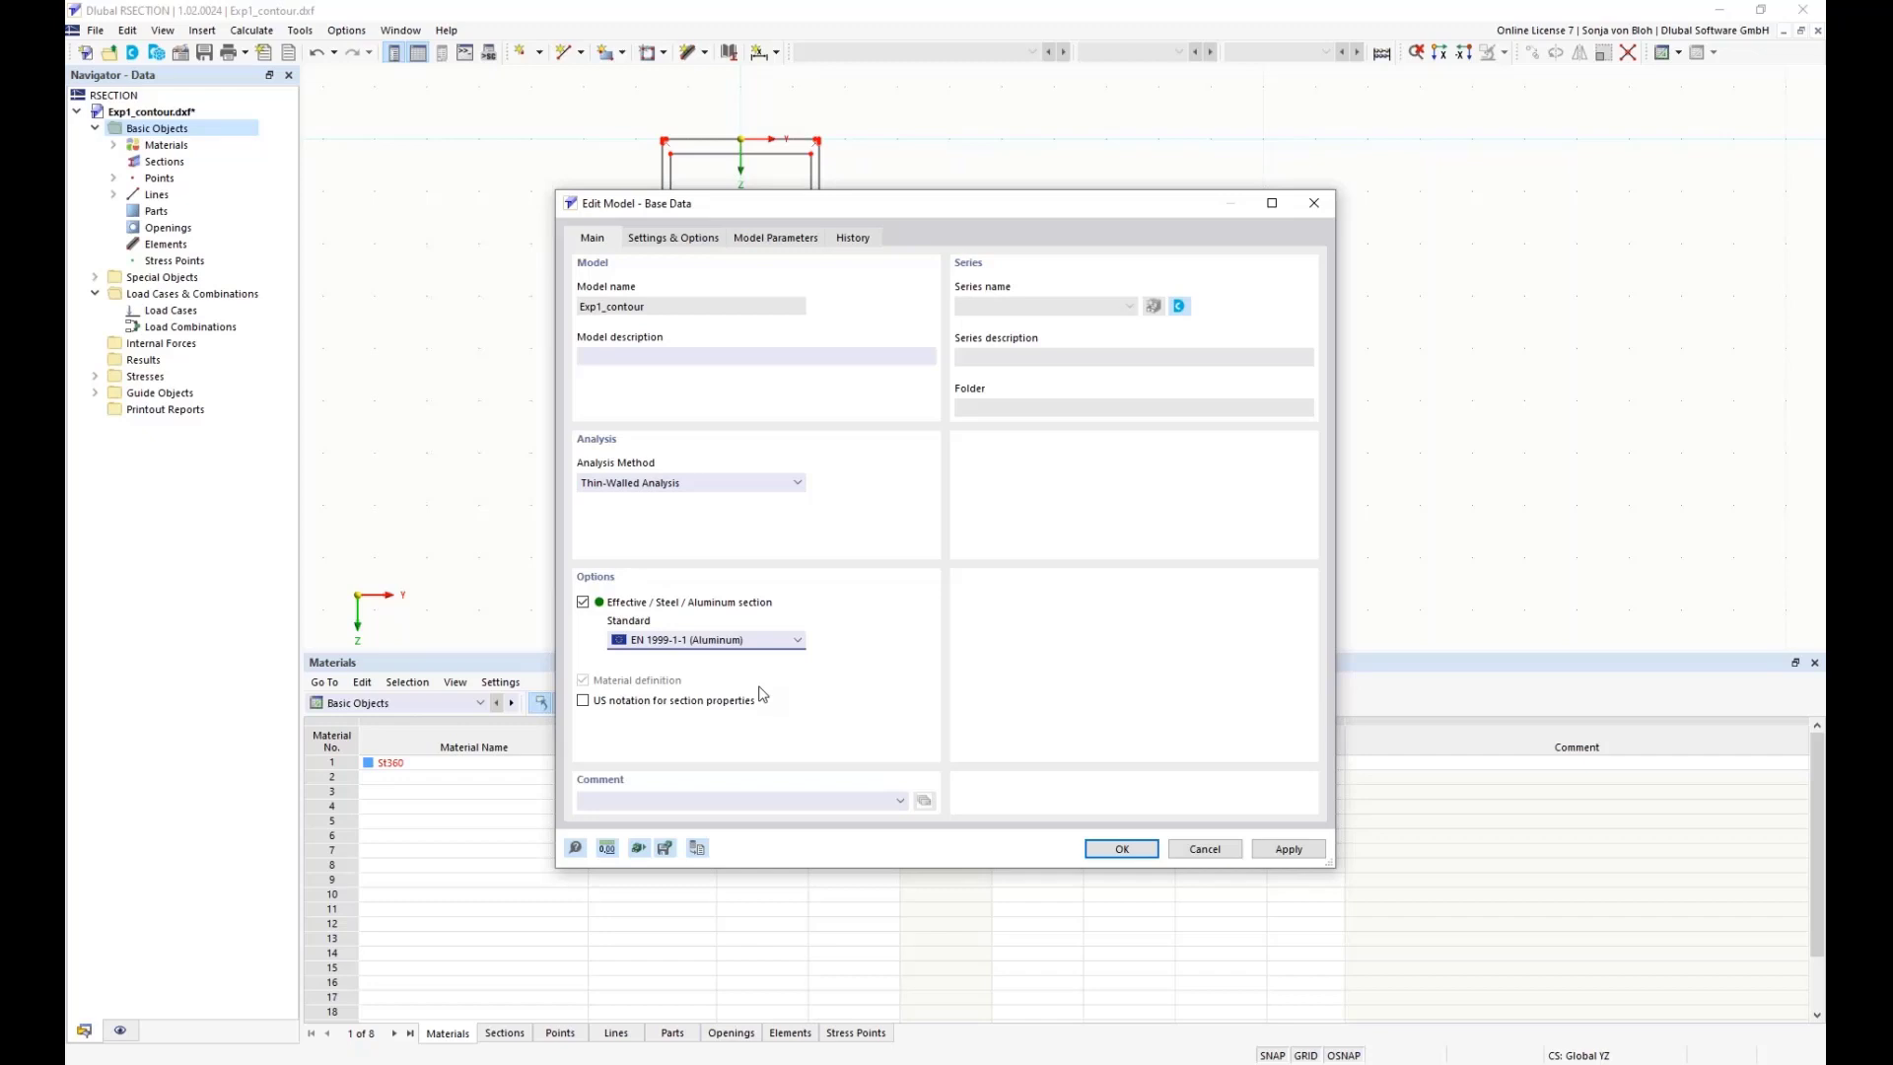
click(1118, 849)
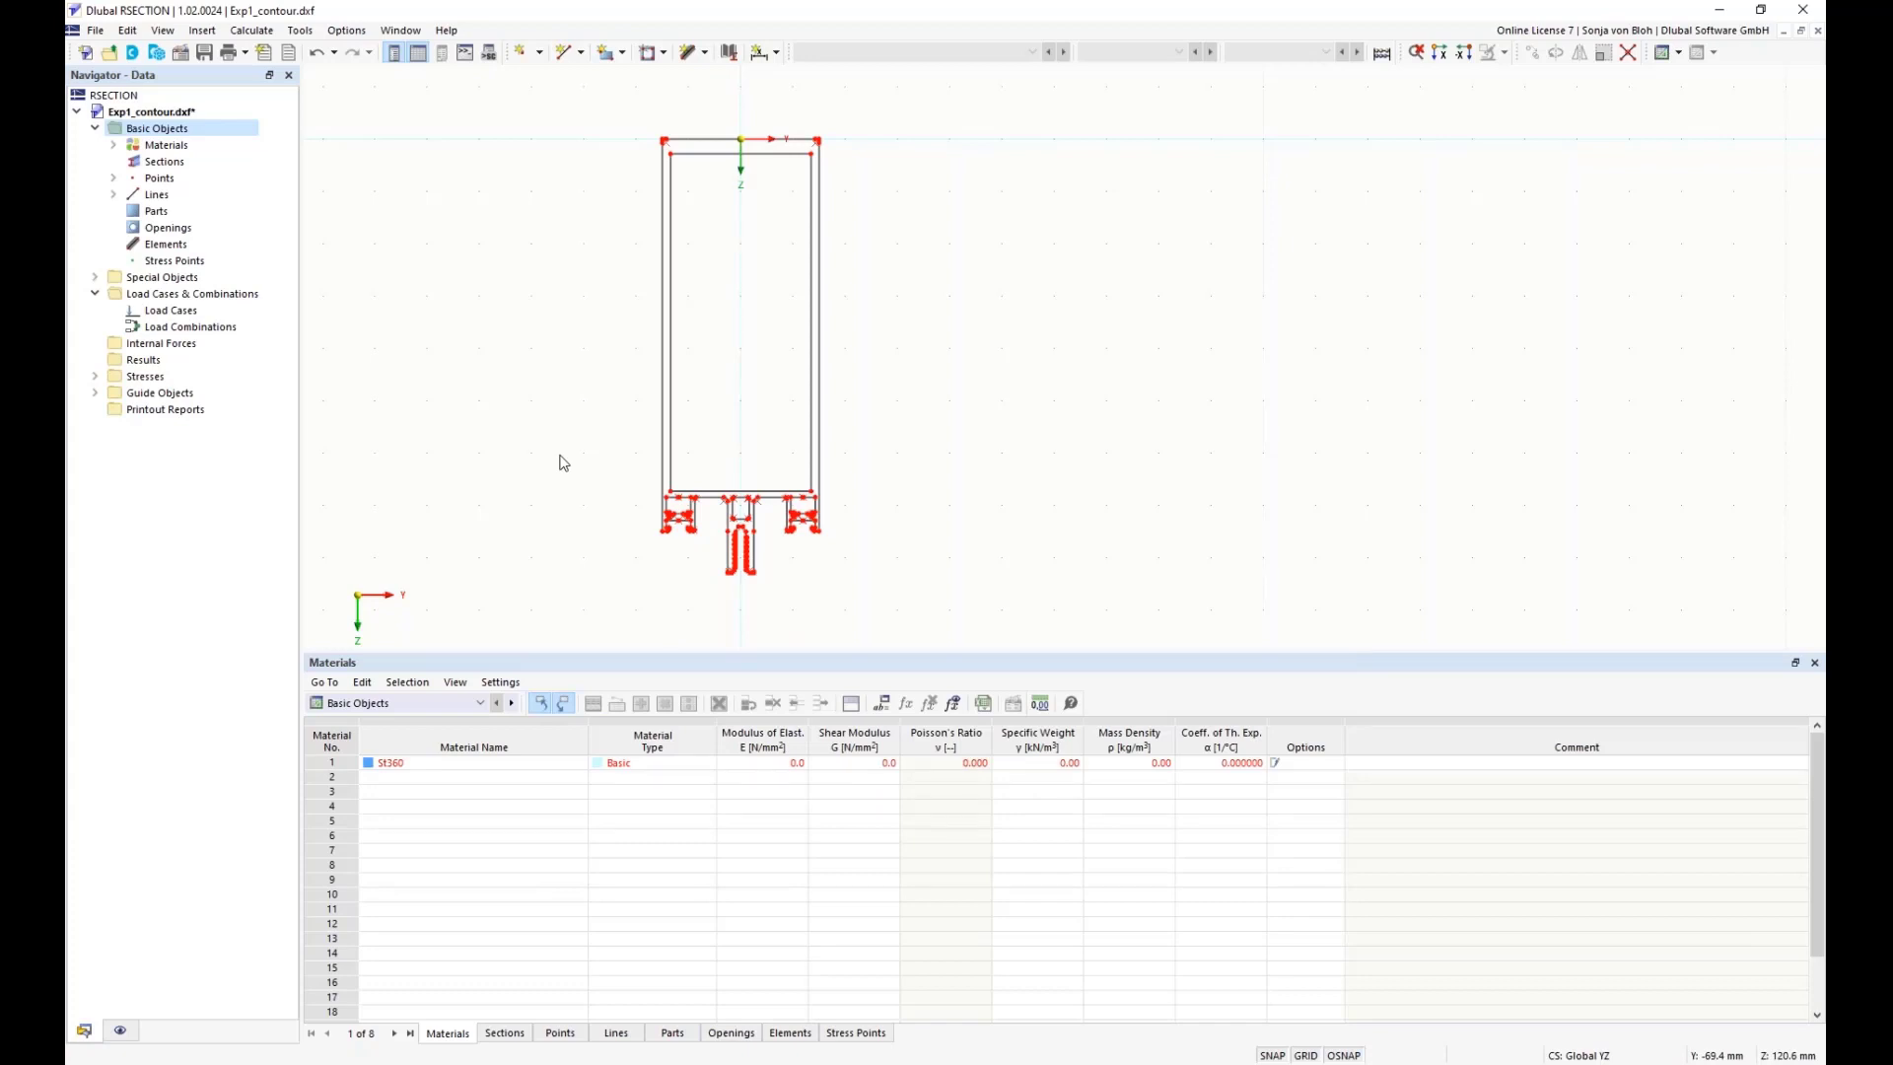
- Edit material St360 and rename it to EN AW-6060 (EP,ET,ER/B) T66 | EN 1999-1-1:2007
click(115, 146)
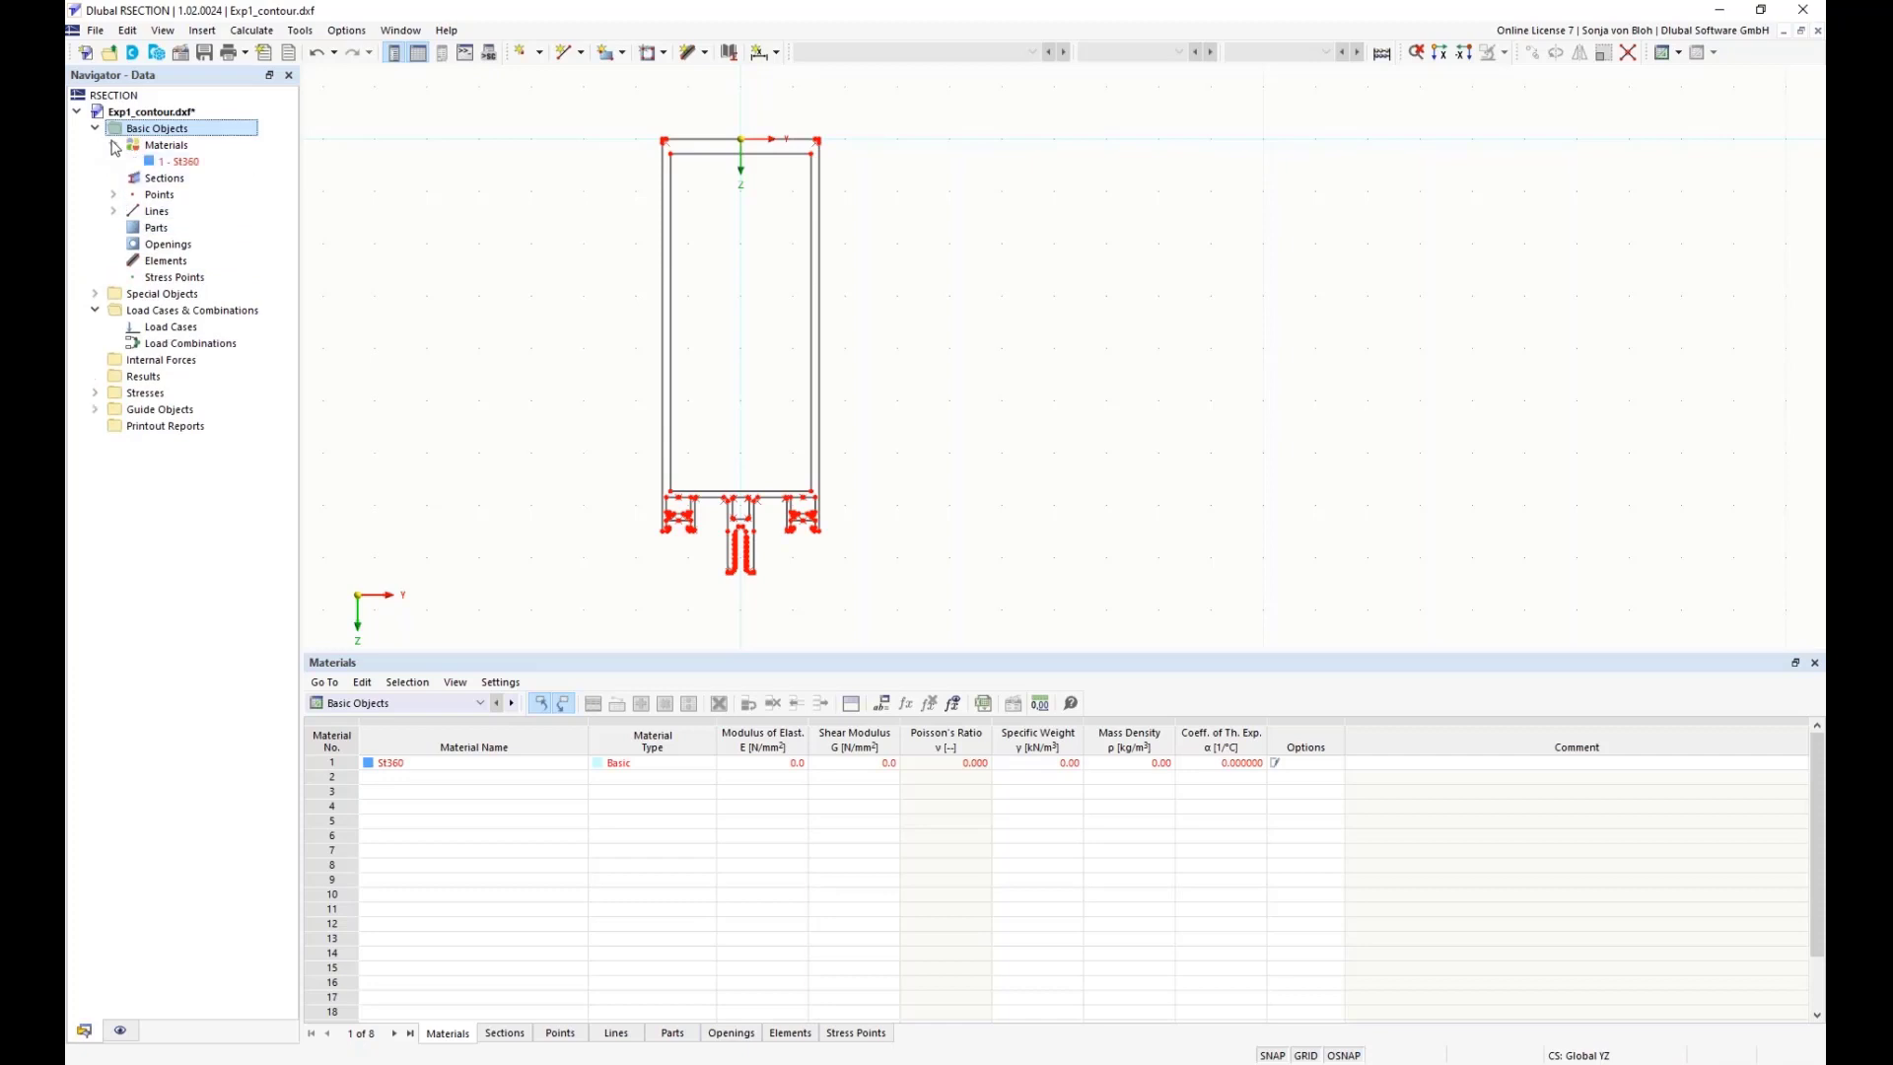
click(188, 164)
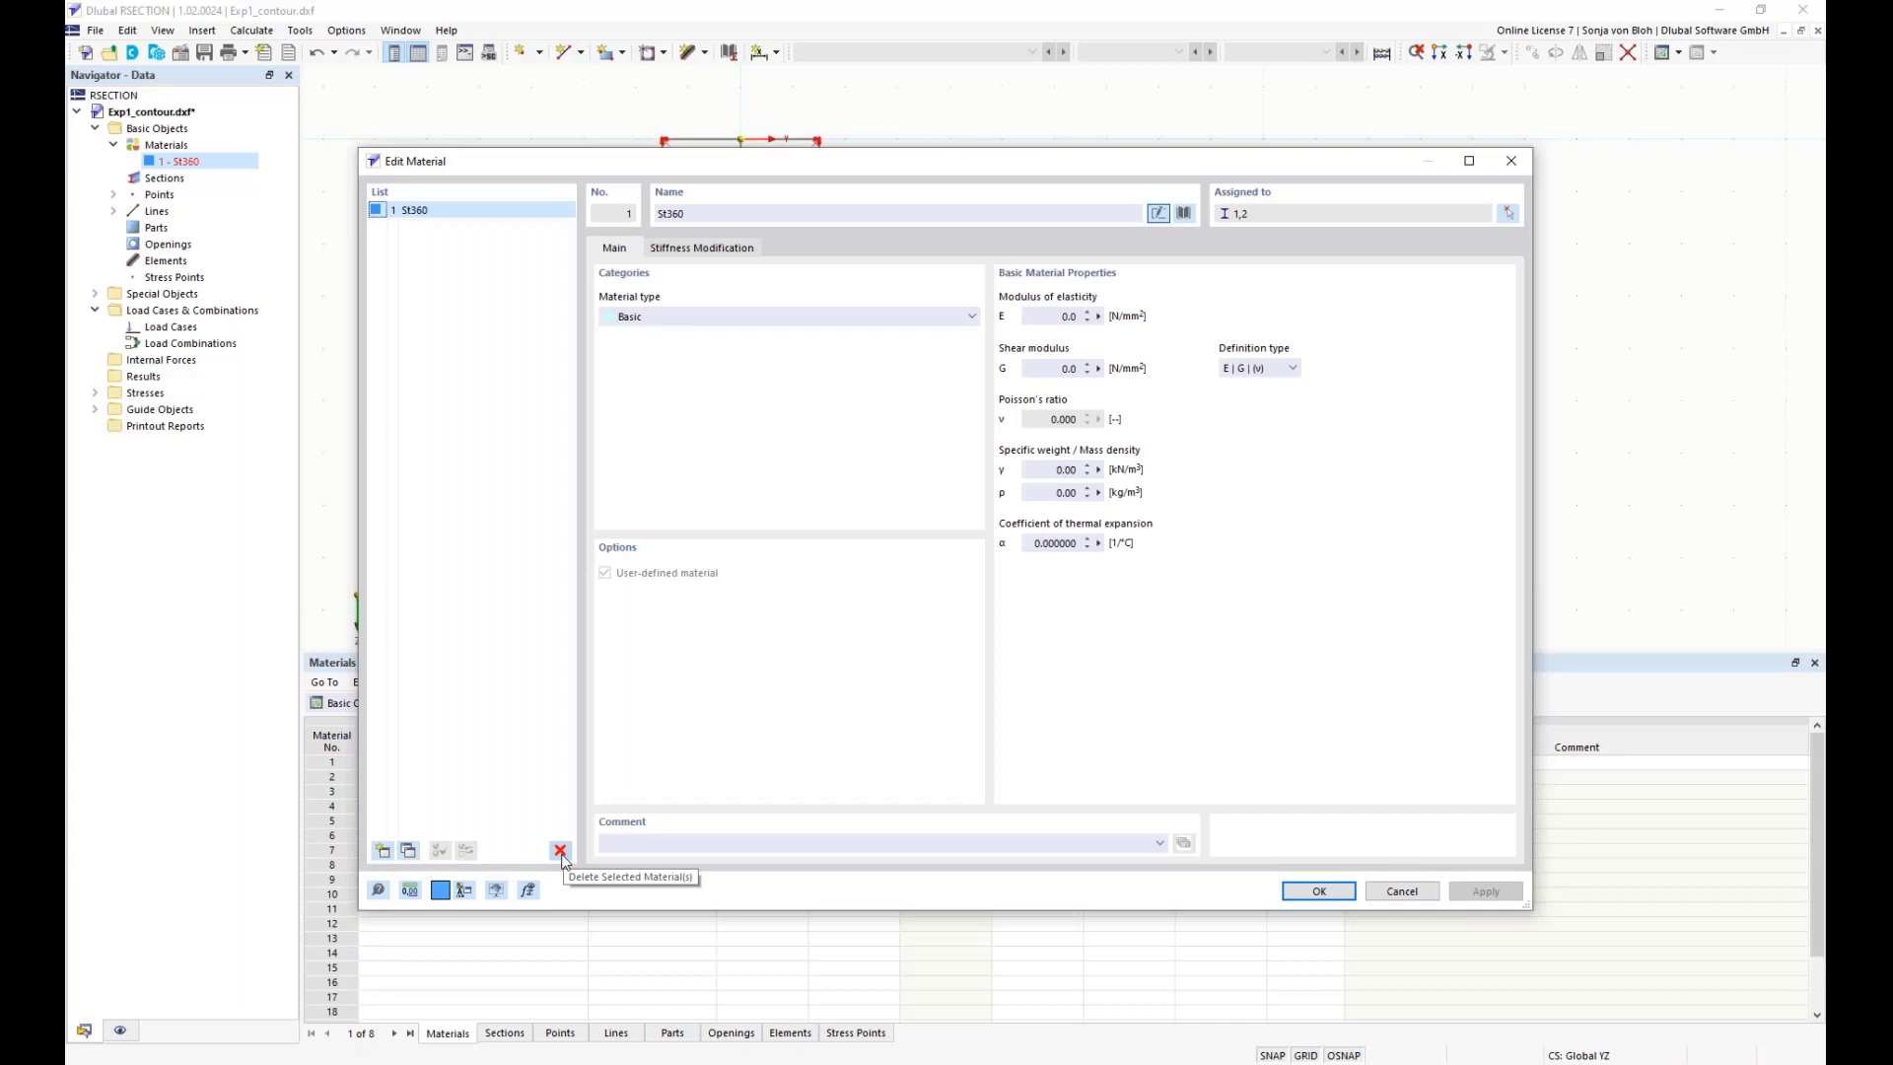
click(712, 212)
double_click(648, 210)
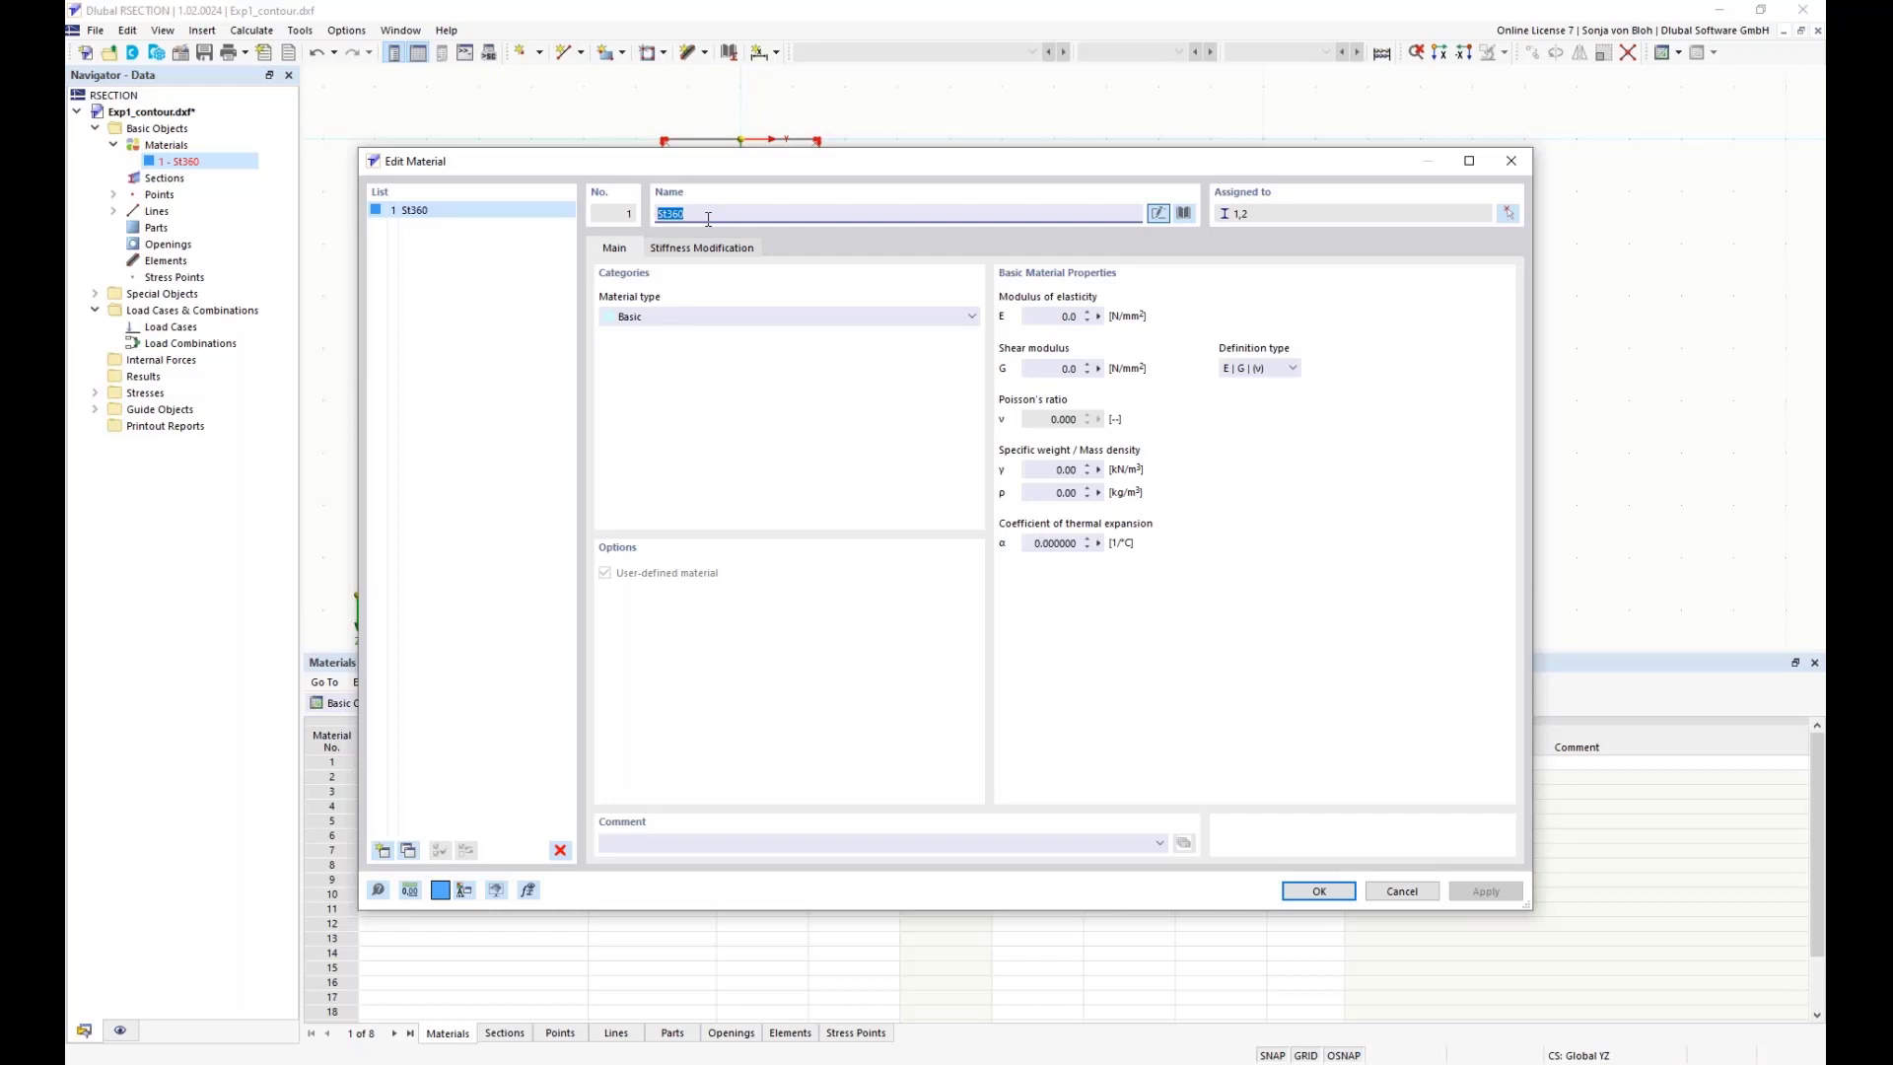
text(EN)
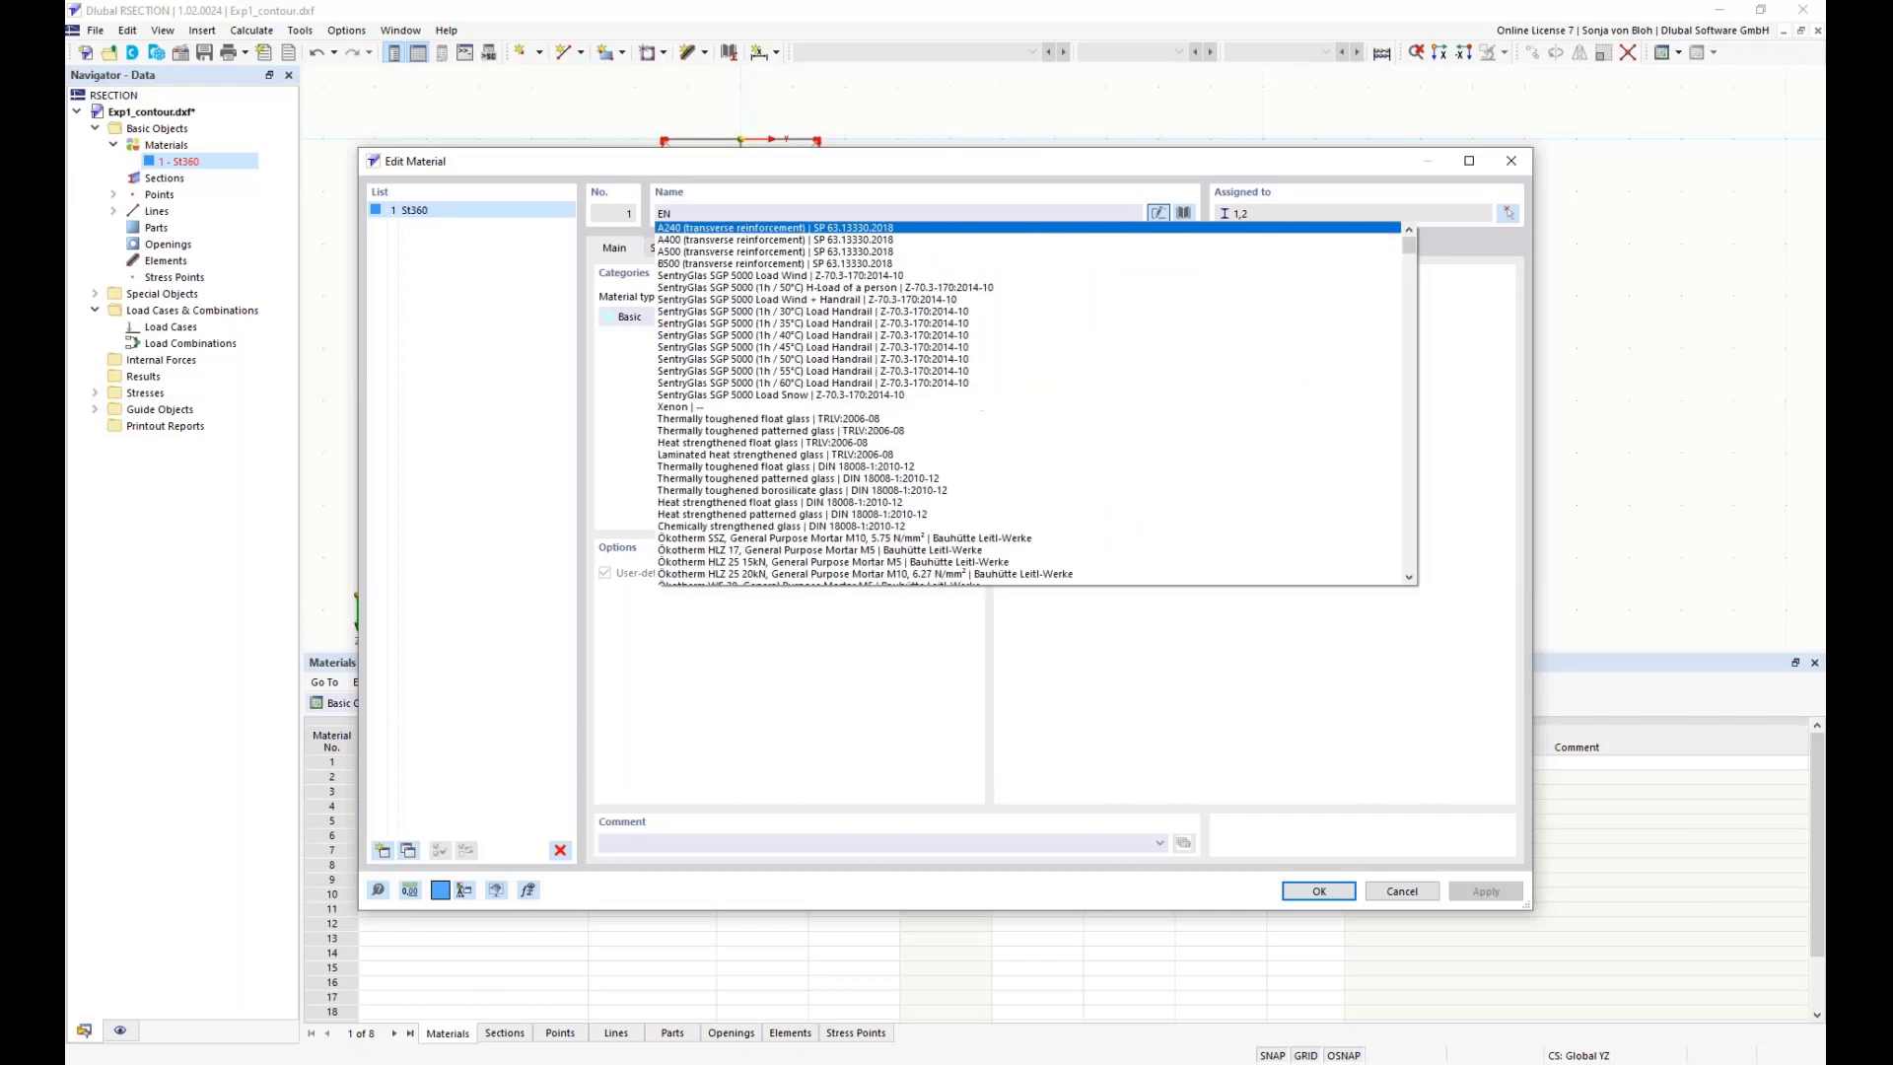
text( AW)
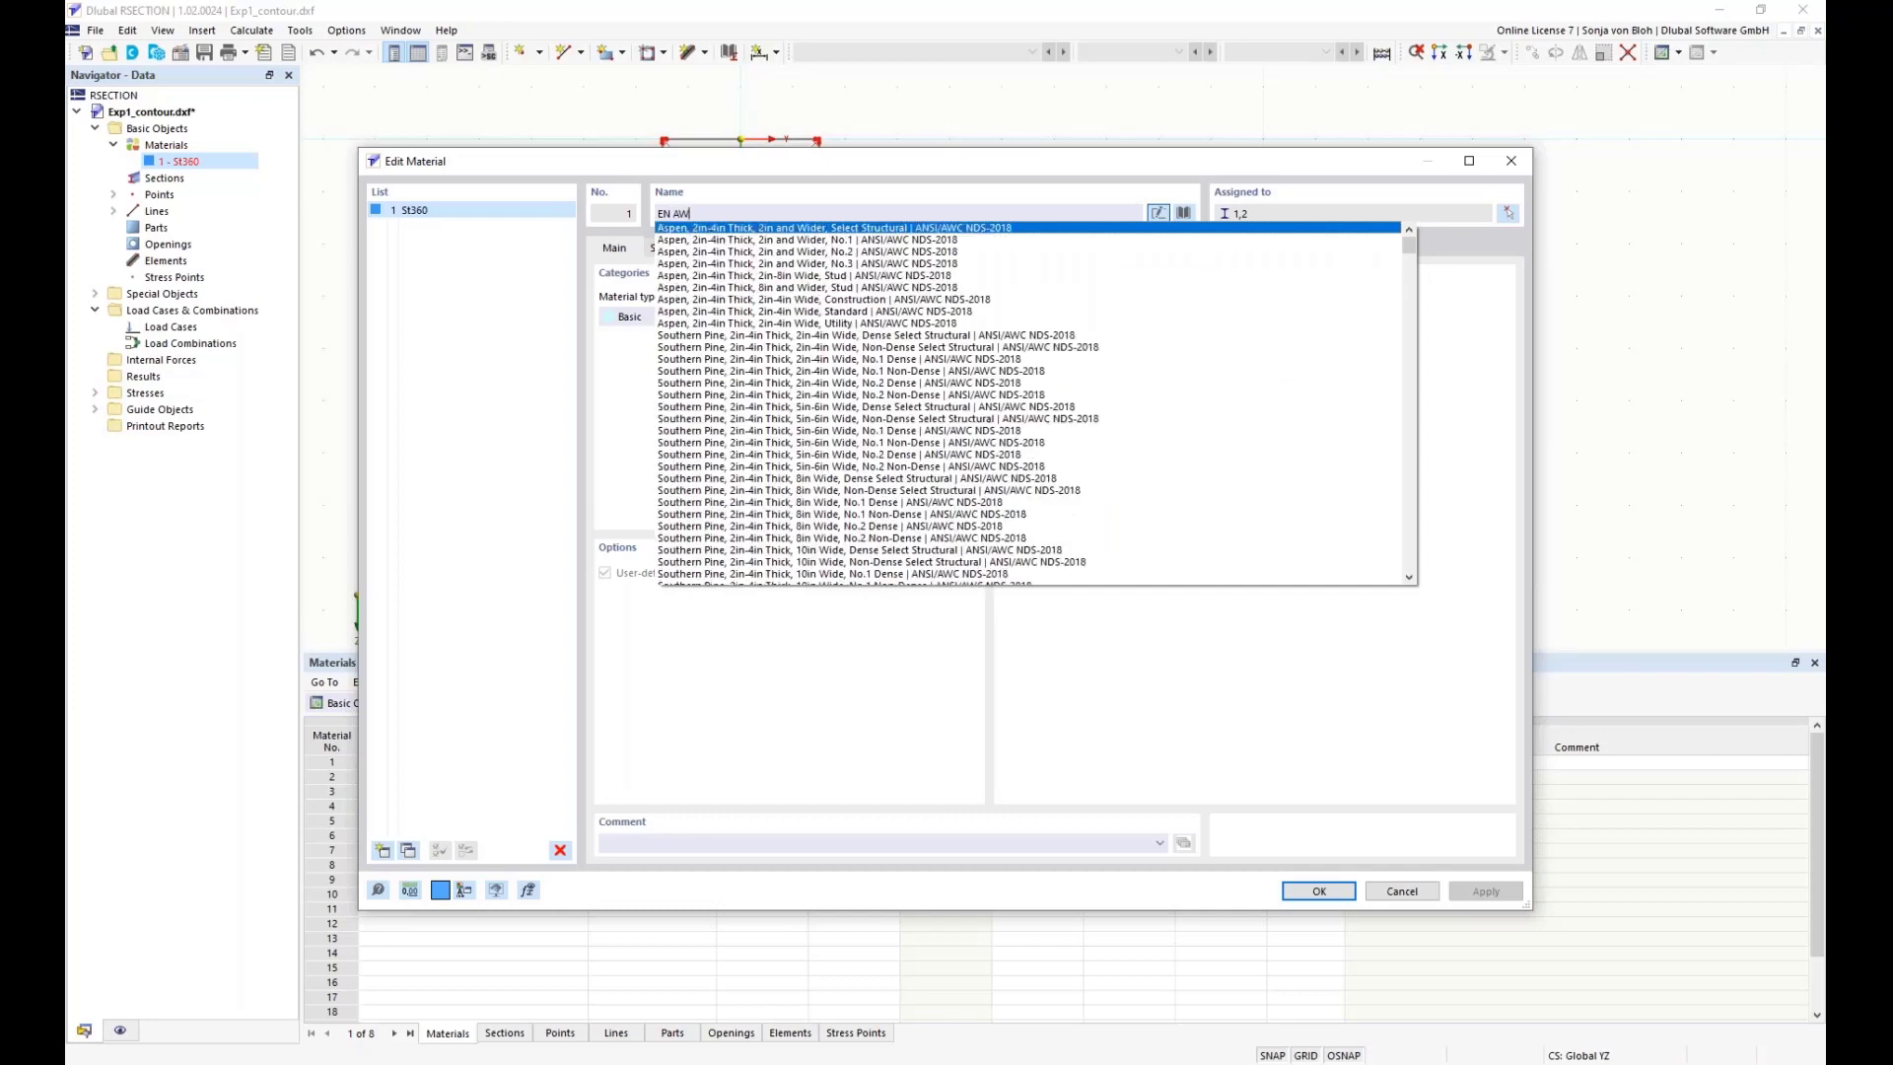
text( 6060)
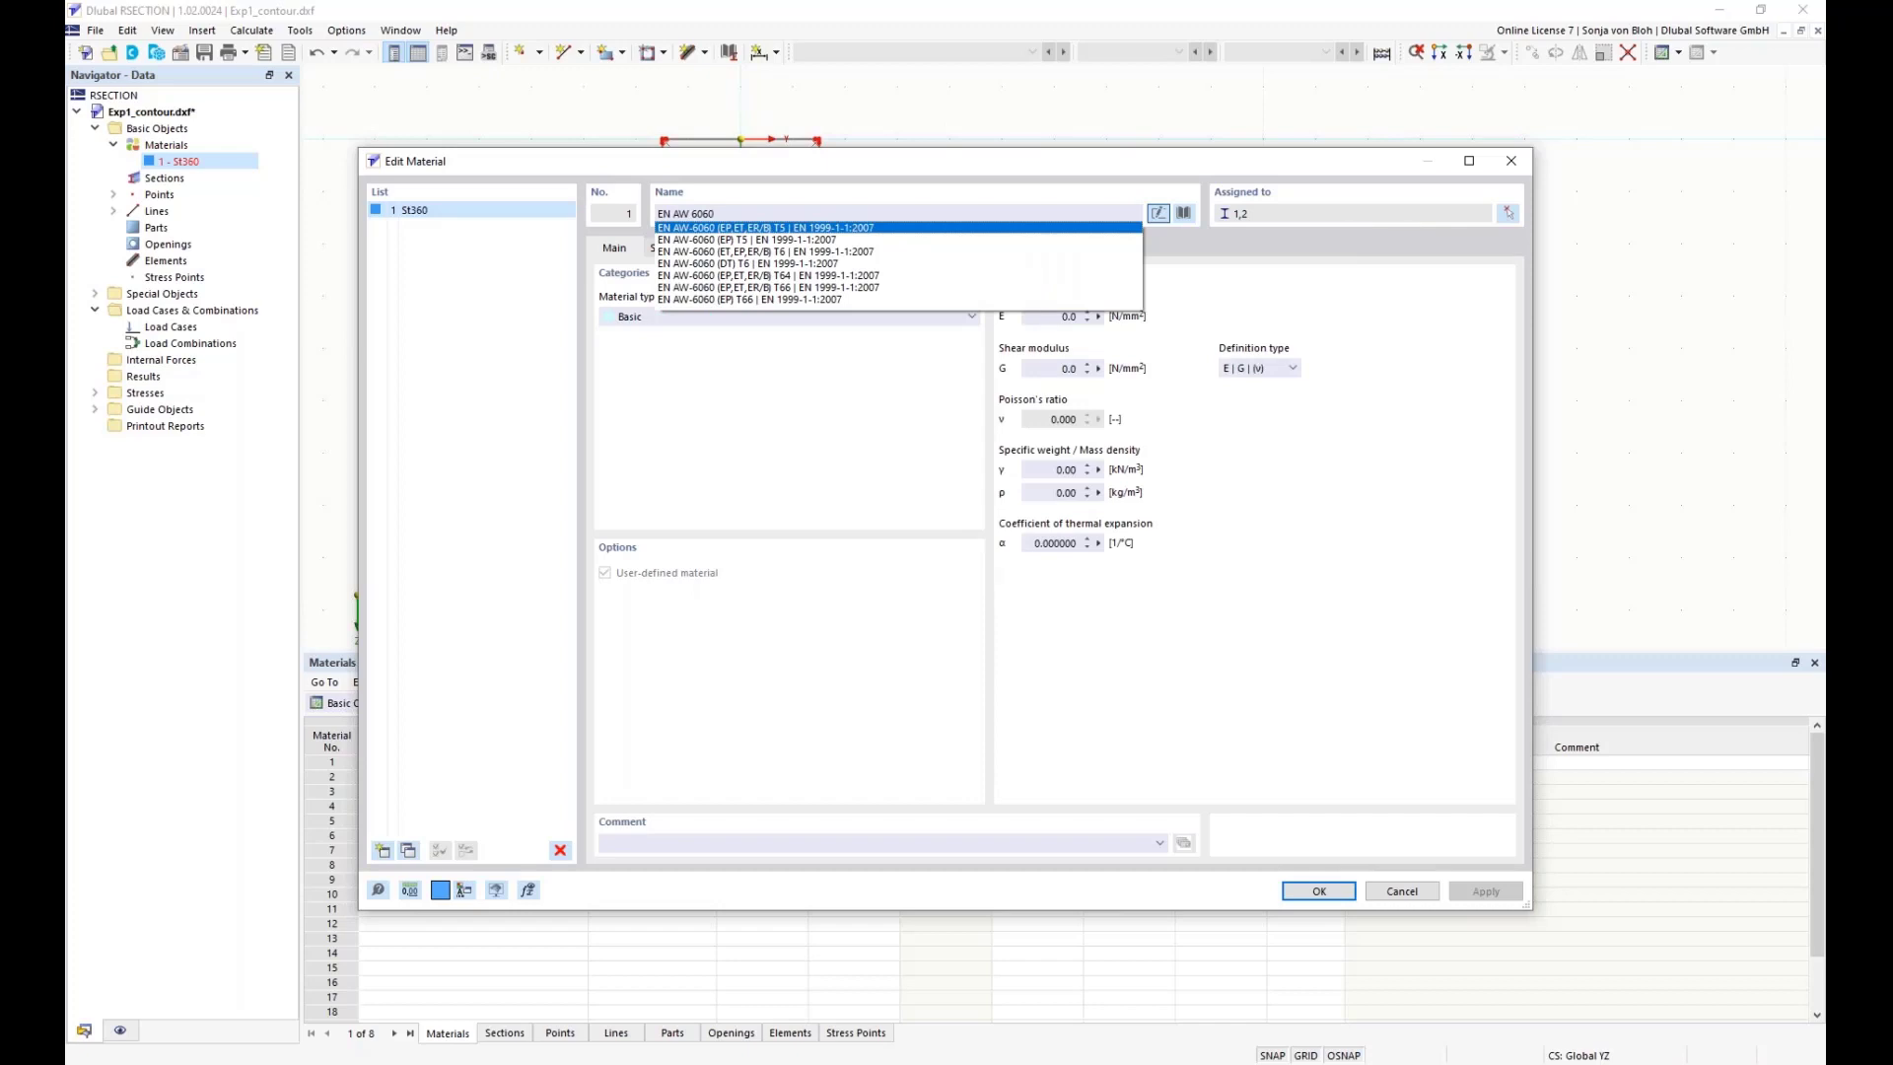
click(815, 287)
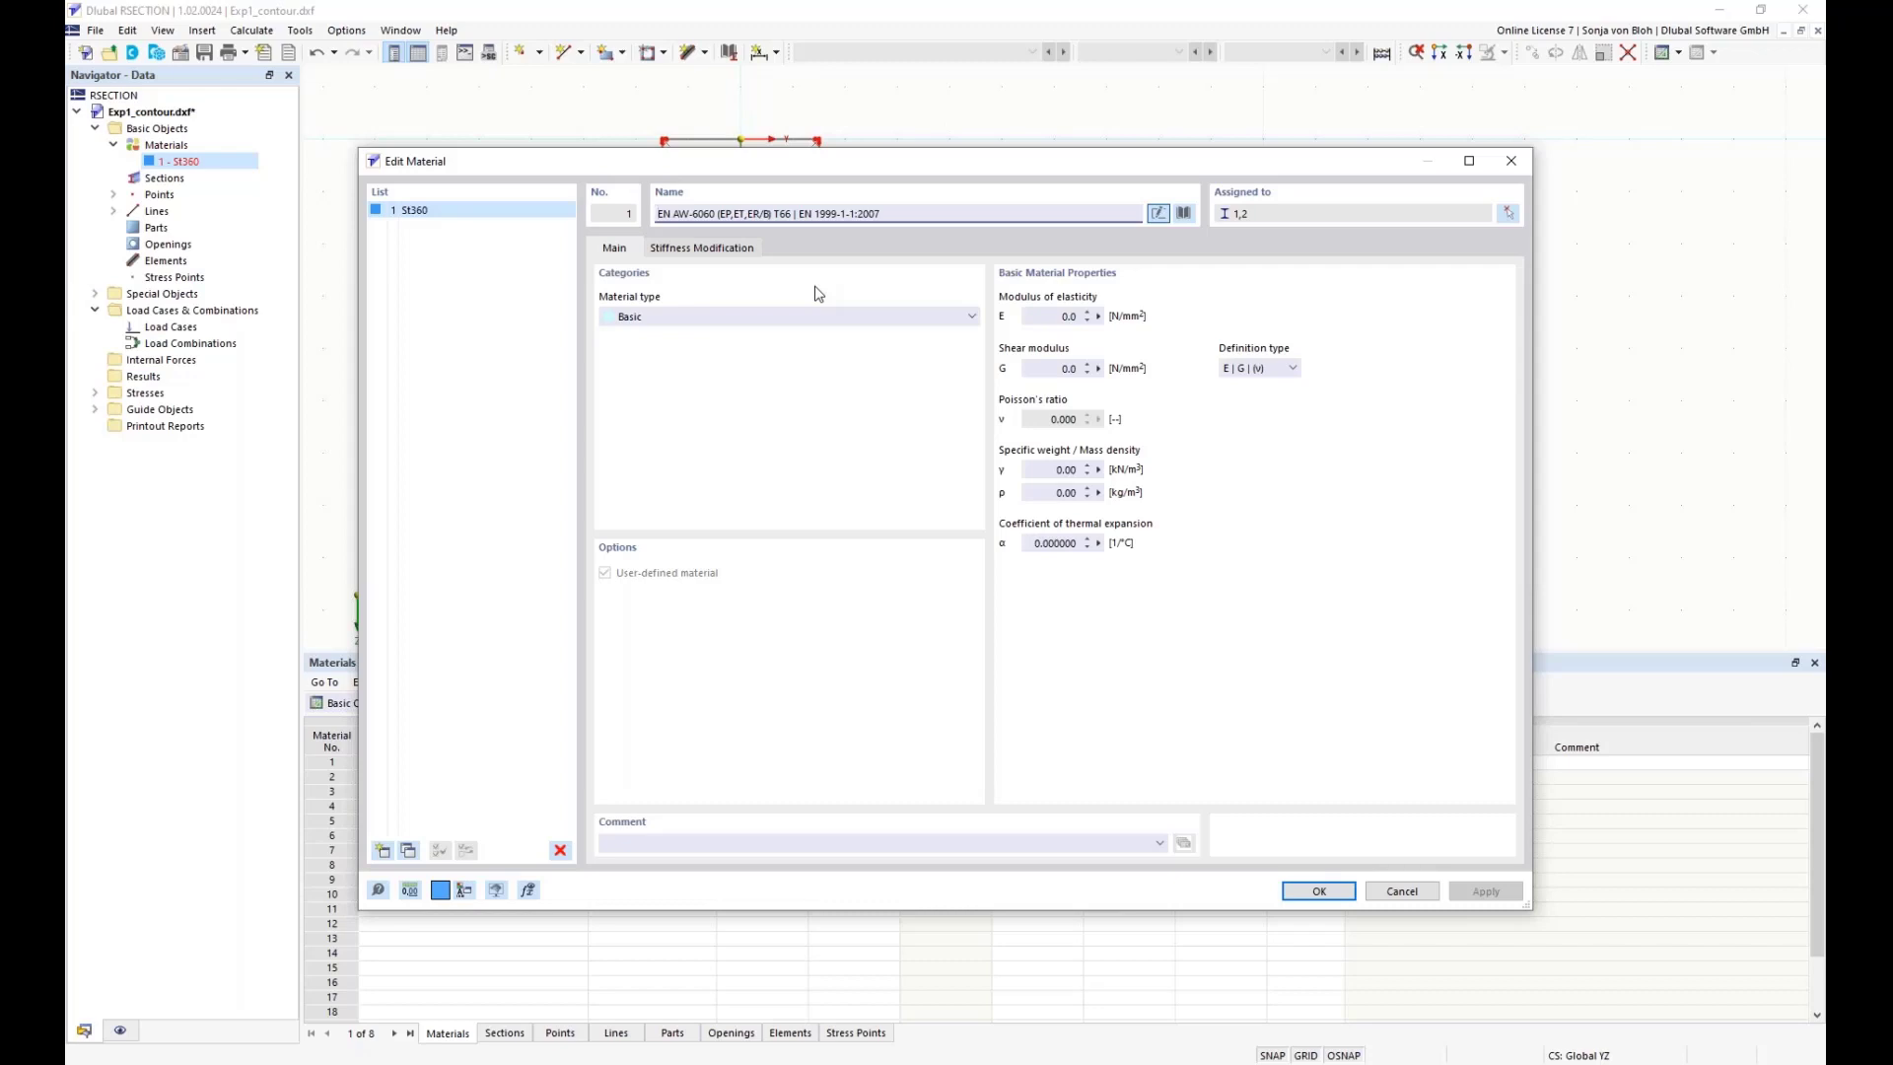
- Open the material library and examine the filter options for material type, material subtype and standard
click(1184, 214)
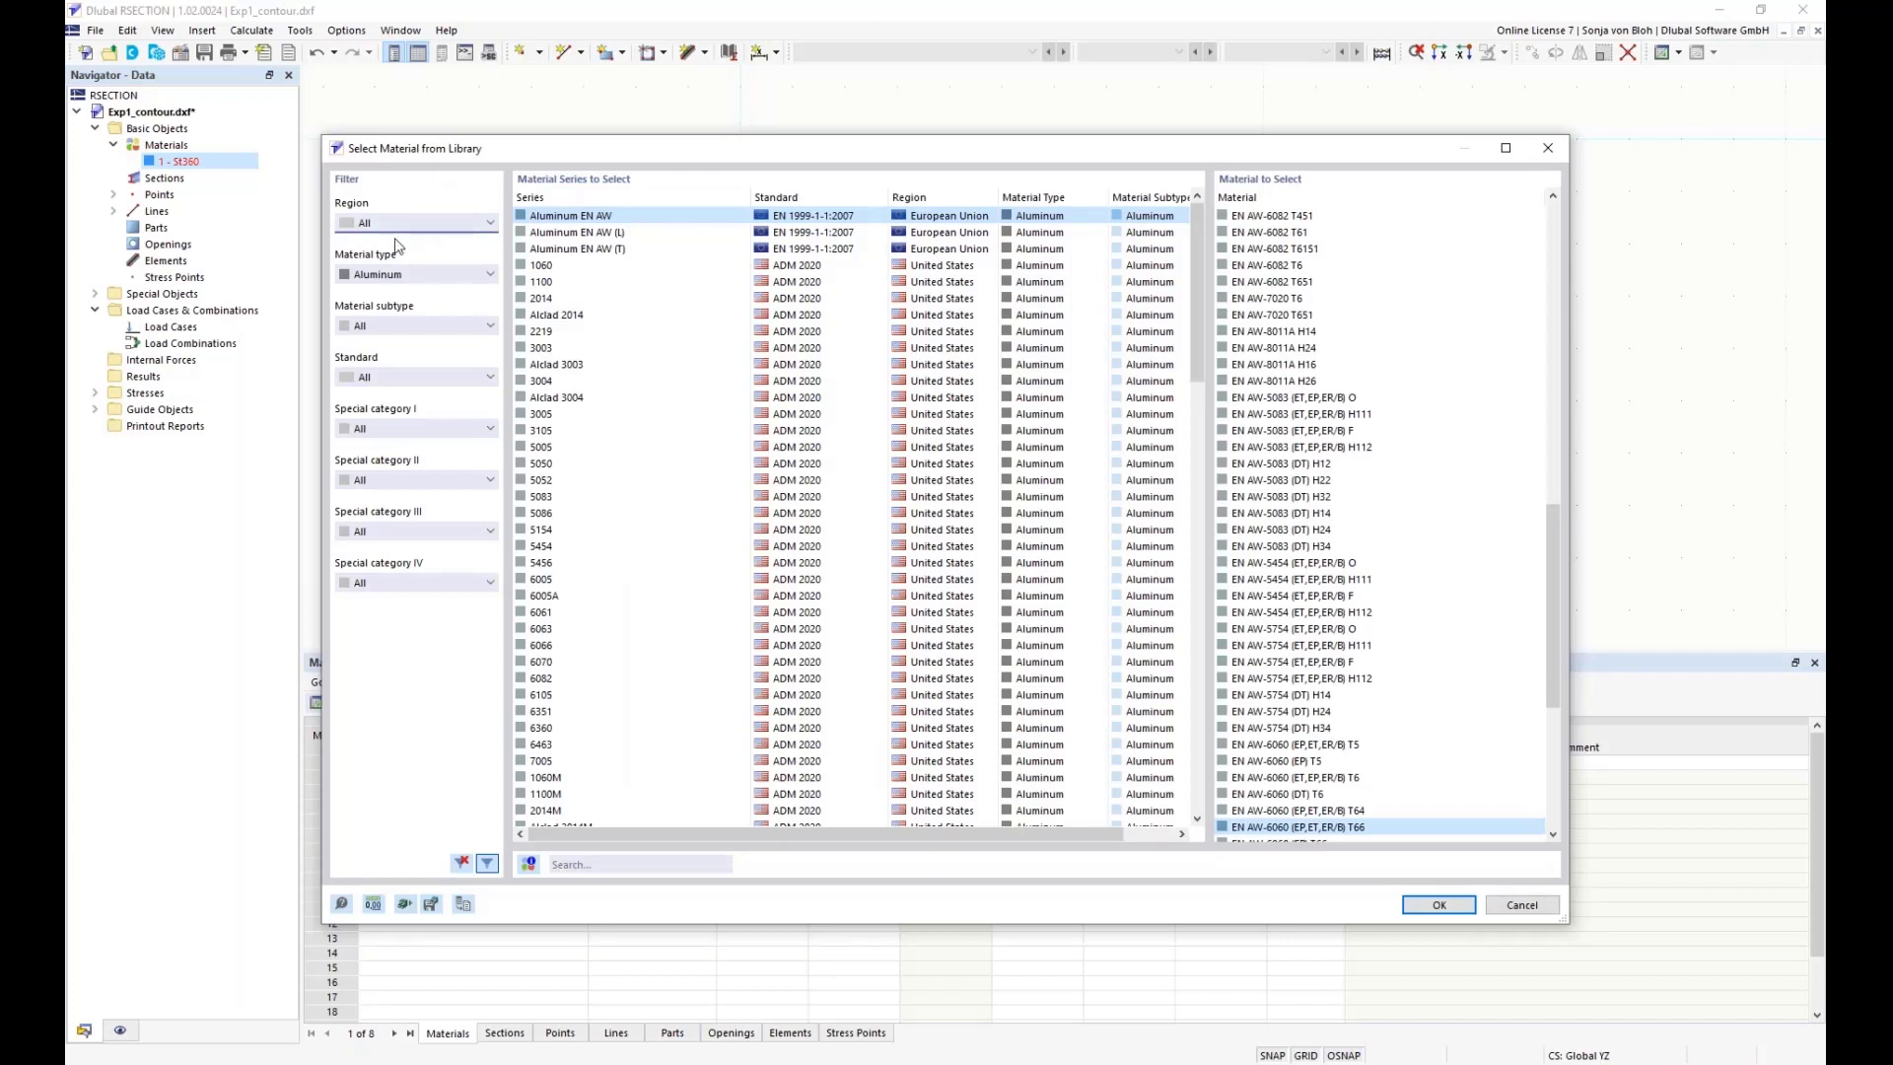
click(489, 275)
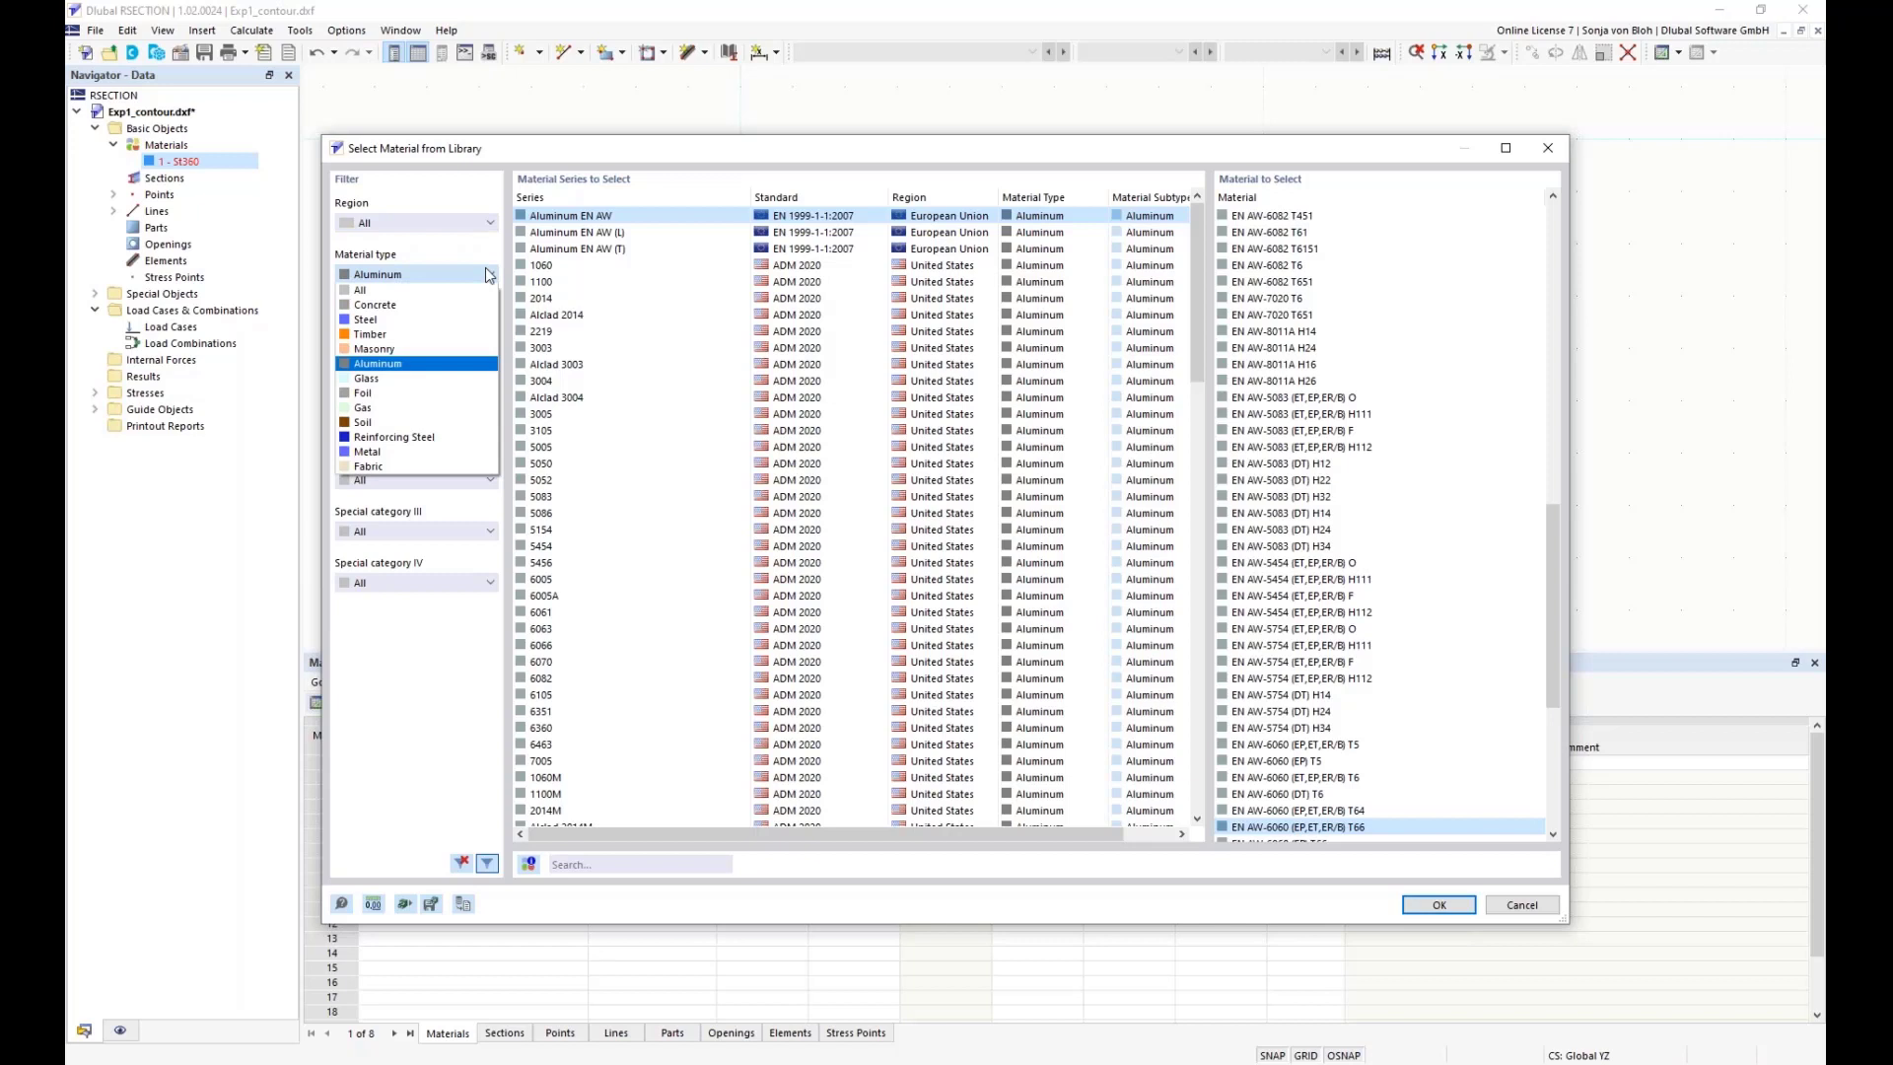
click(490, 275)
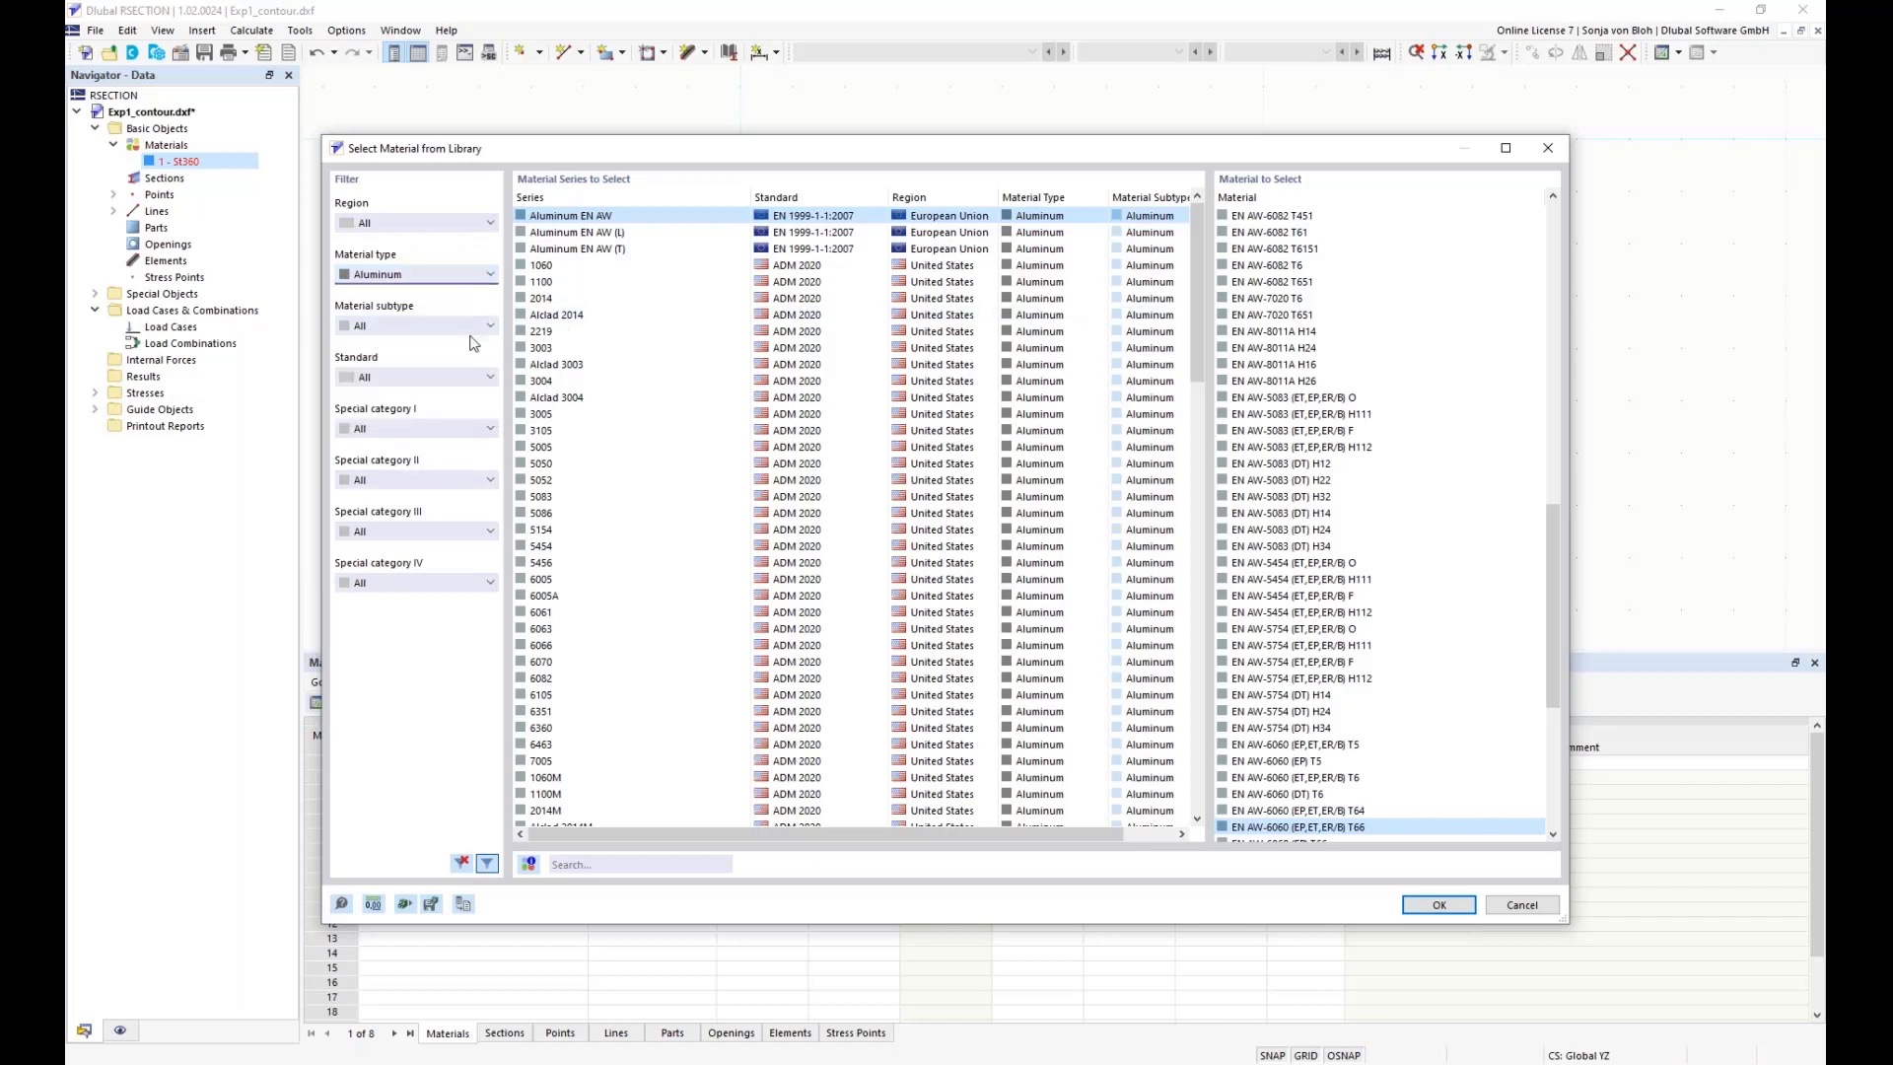
click(457, 329)
click(456, 338)
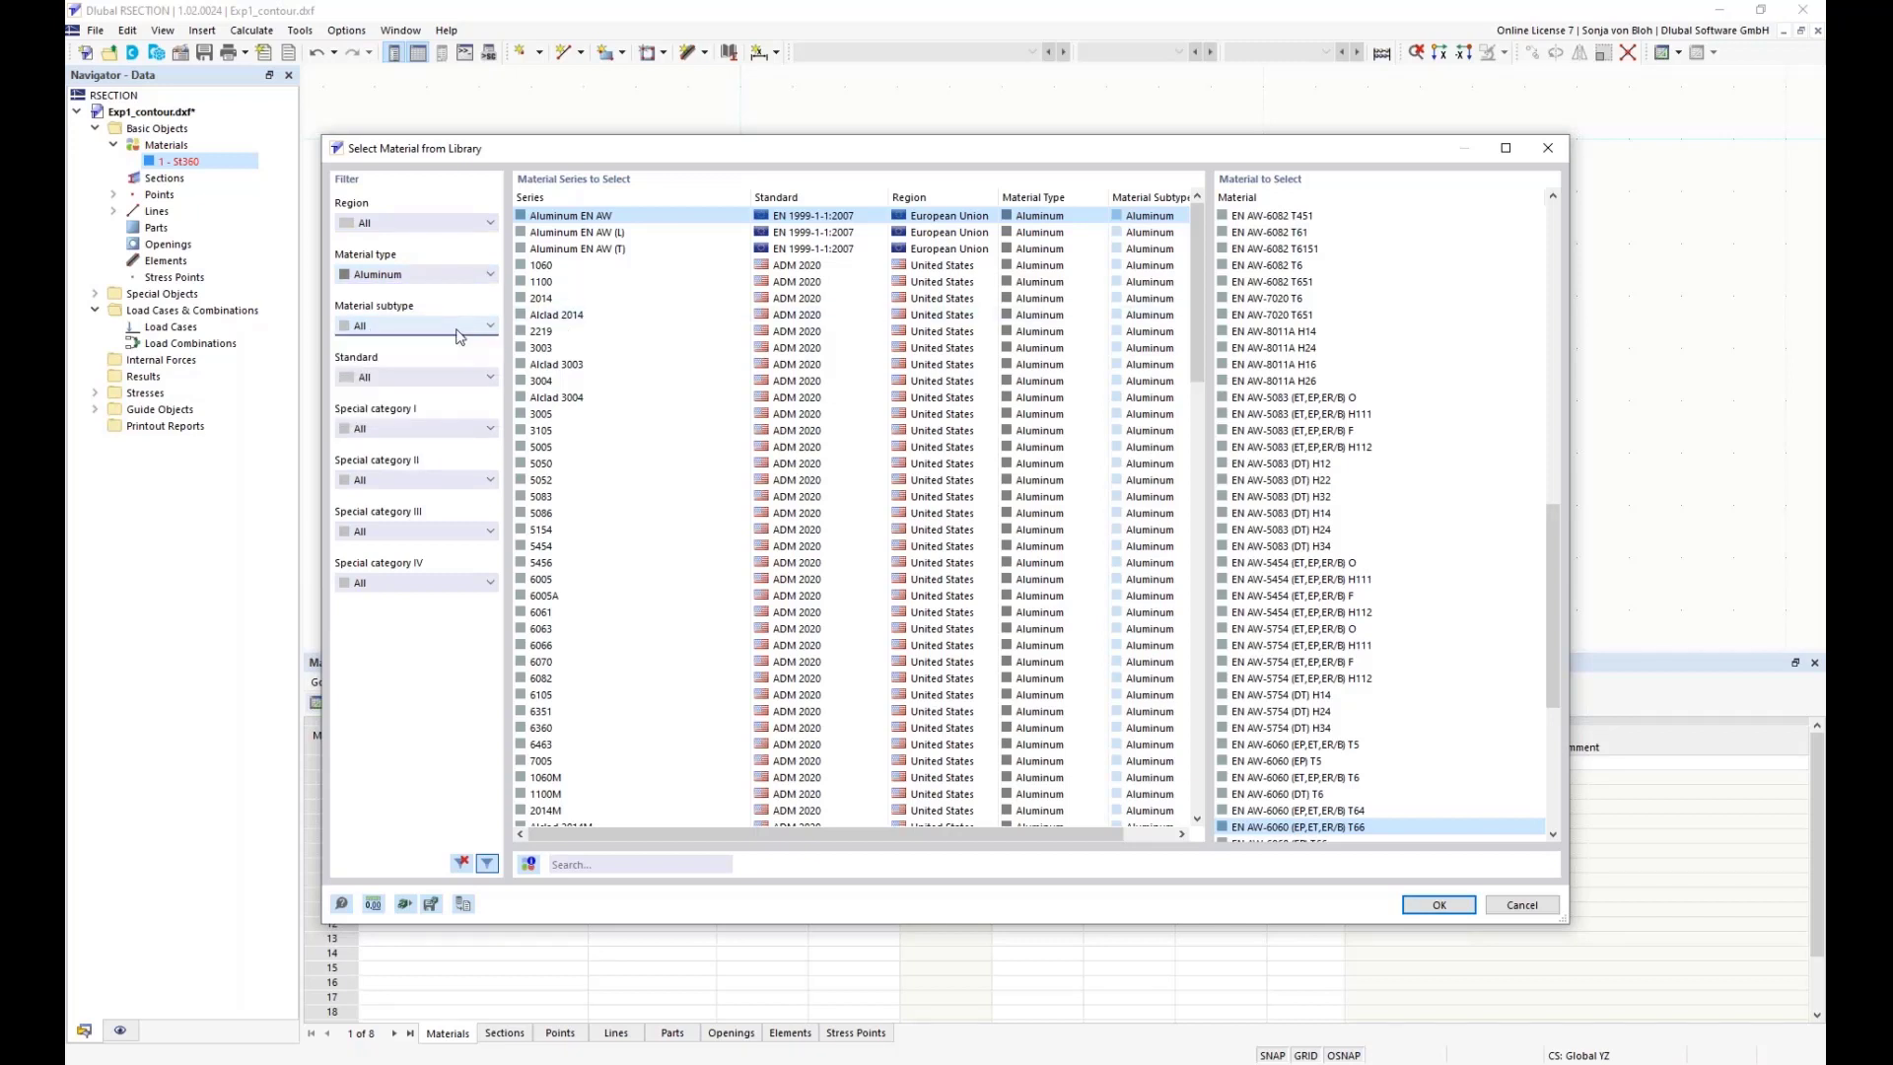
click(464, 379)
click(463, 378)
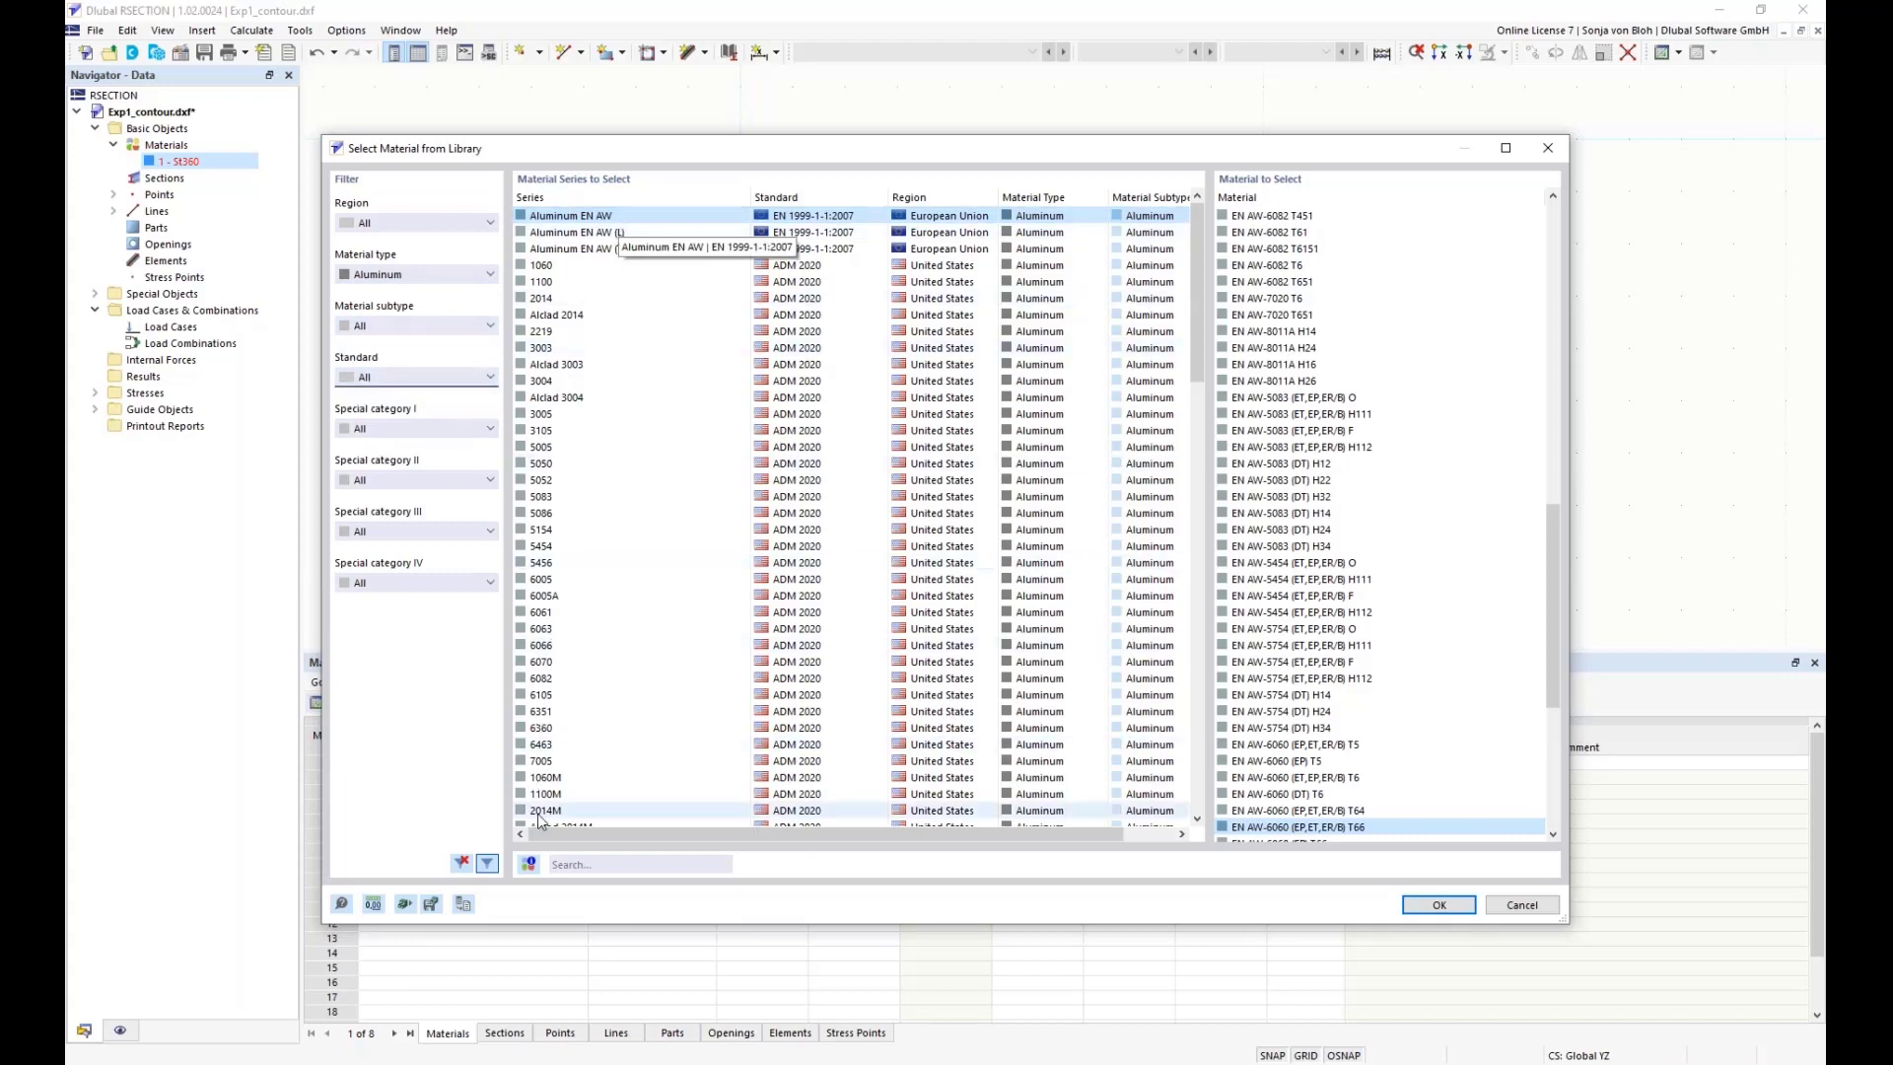
- Search the material library for EN AW 6060 and apply EN AW-6060 (EP,ET,ER/B) T66
click(589, 866)
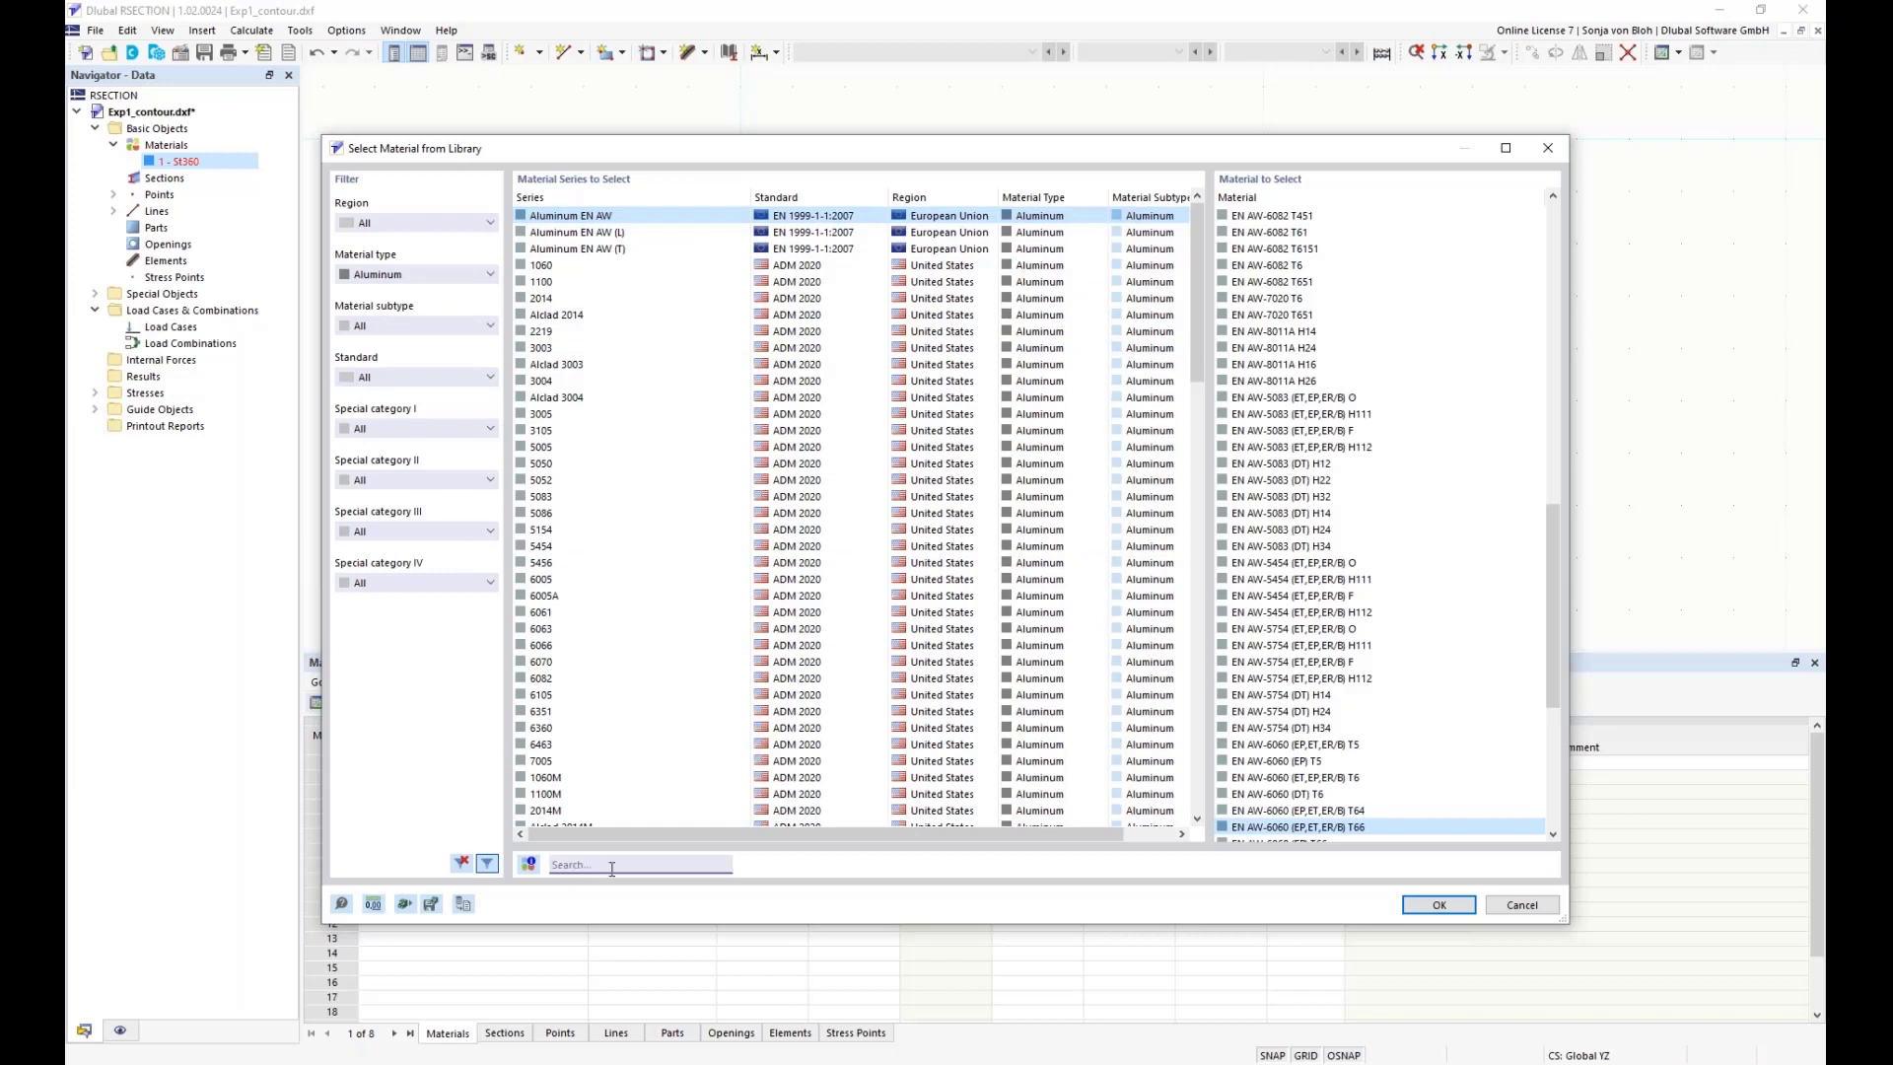
text(EN )
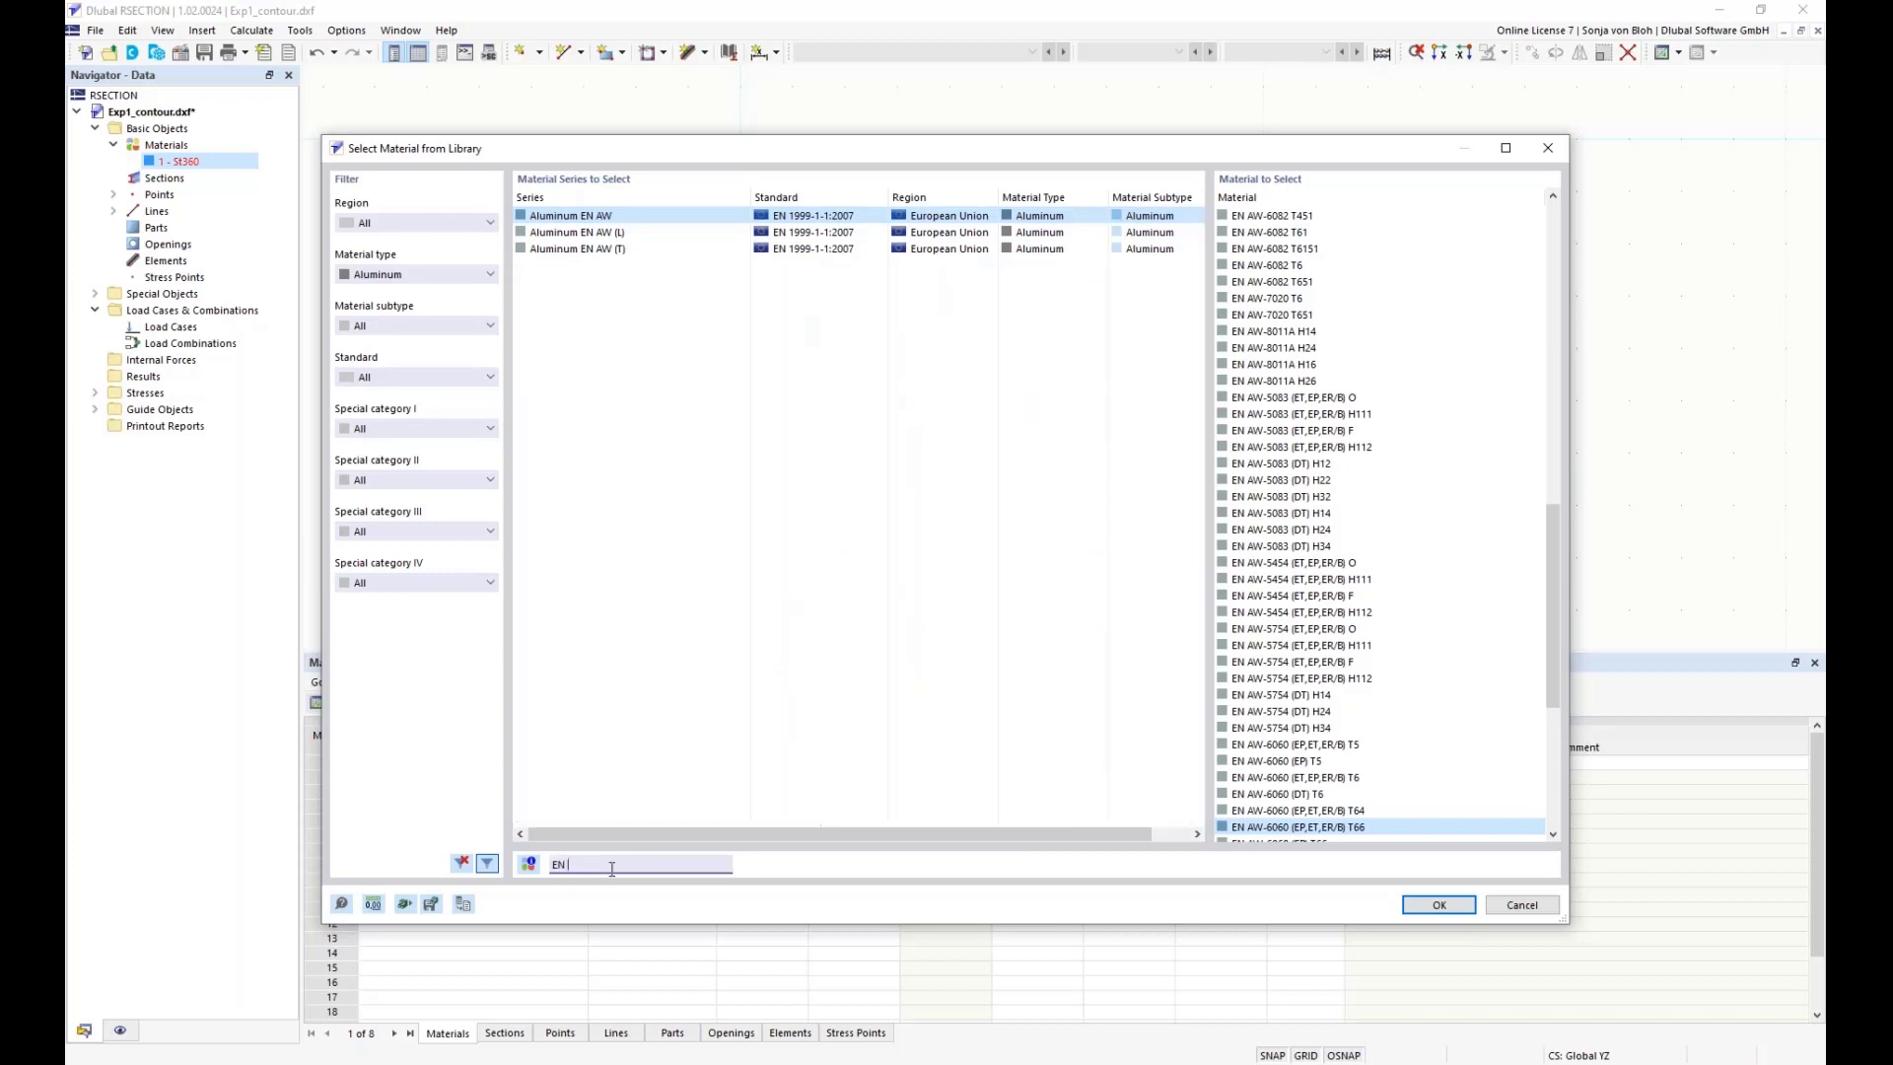
text(AW 6060)
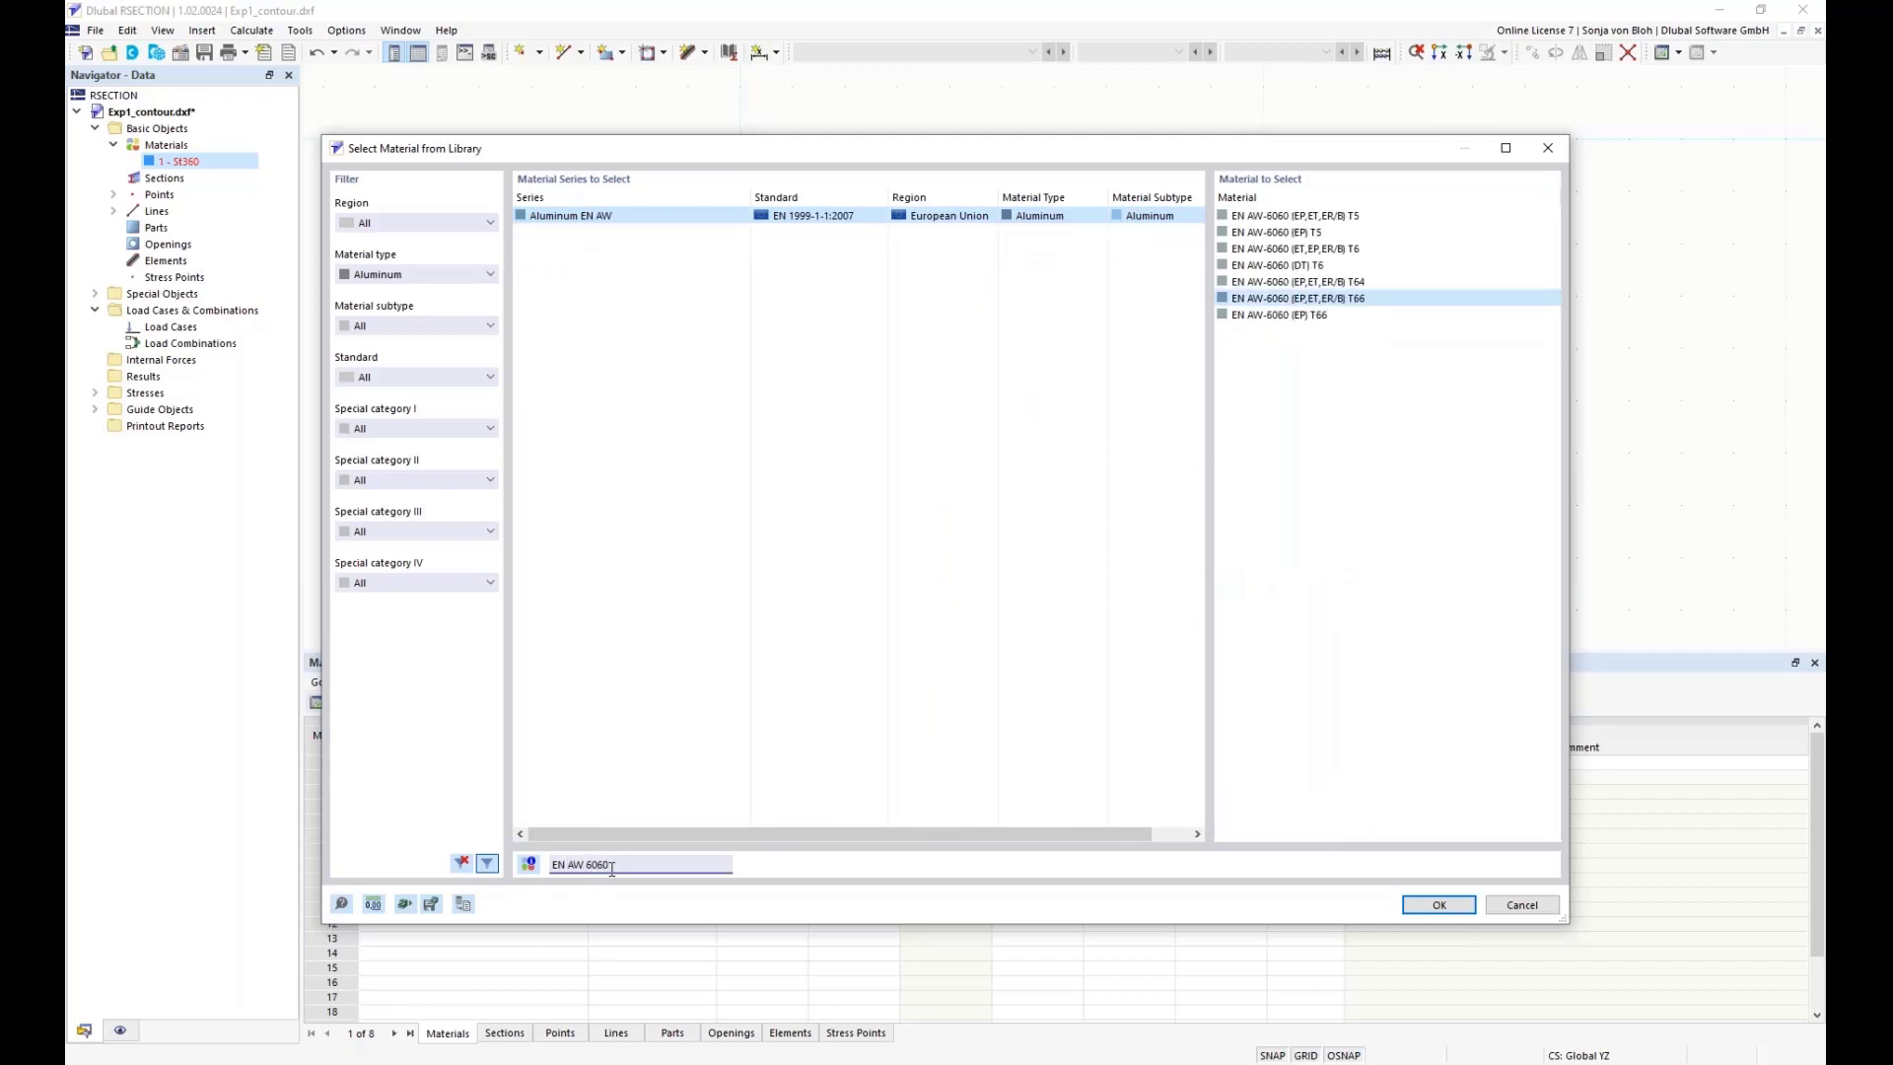
click(1292, 301)
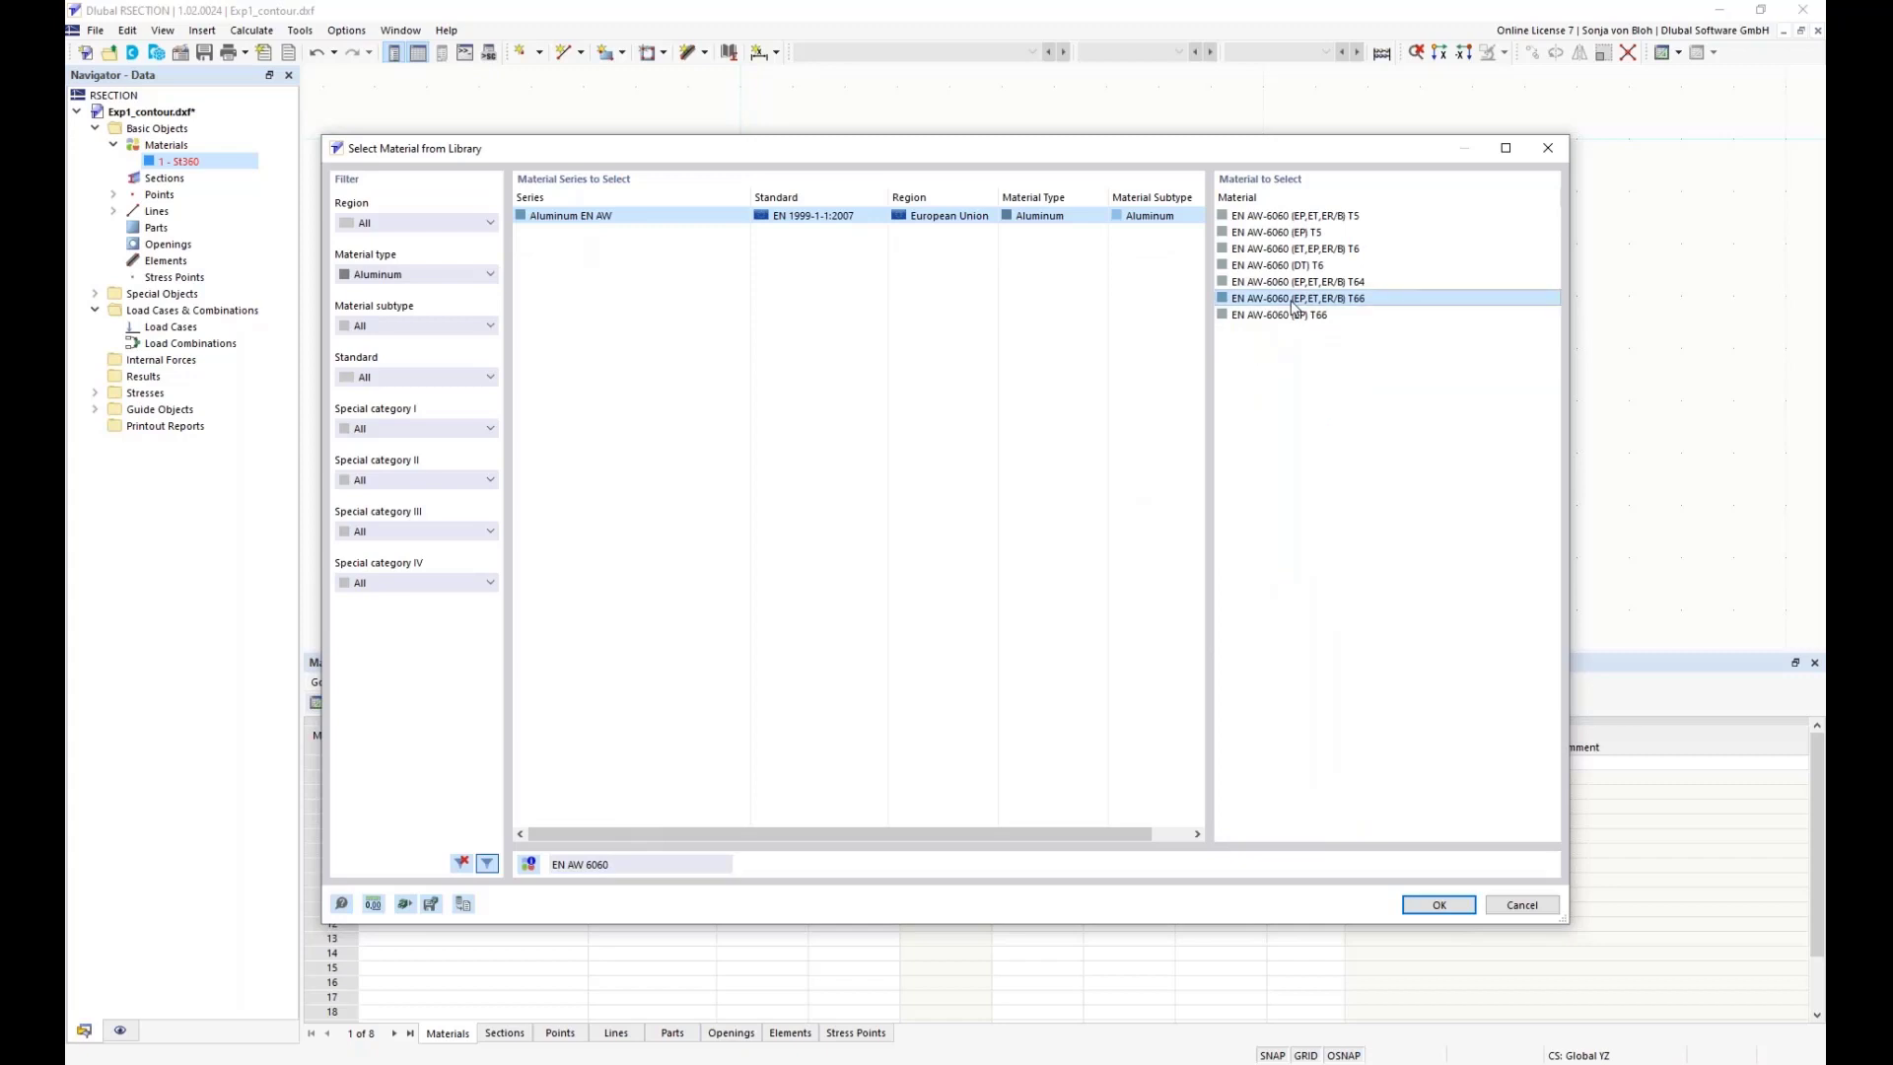
click(1446, 904)
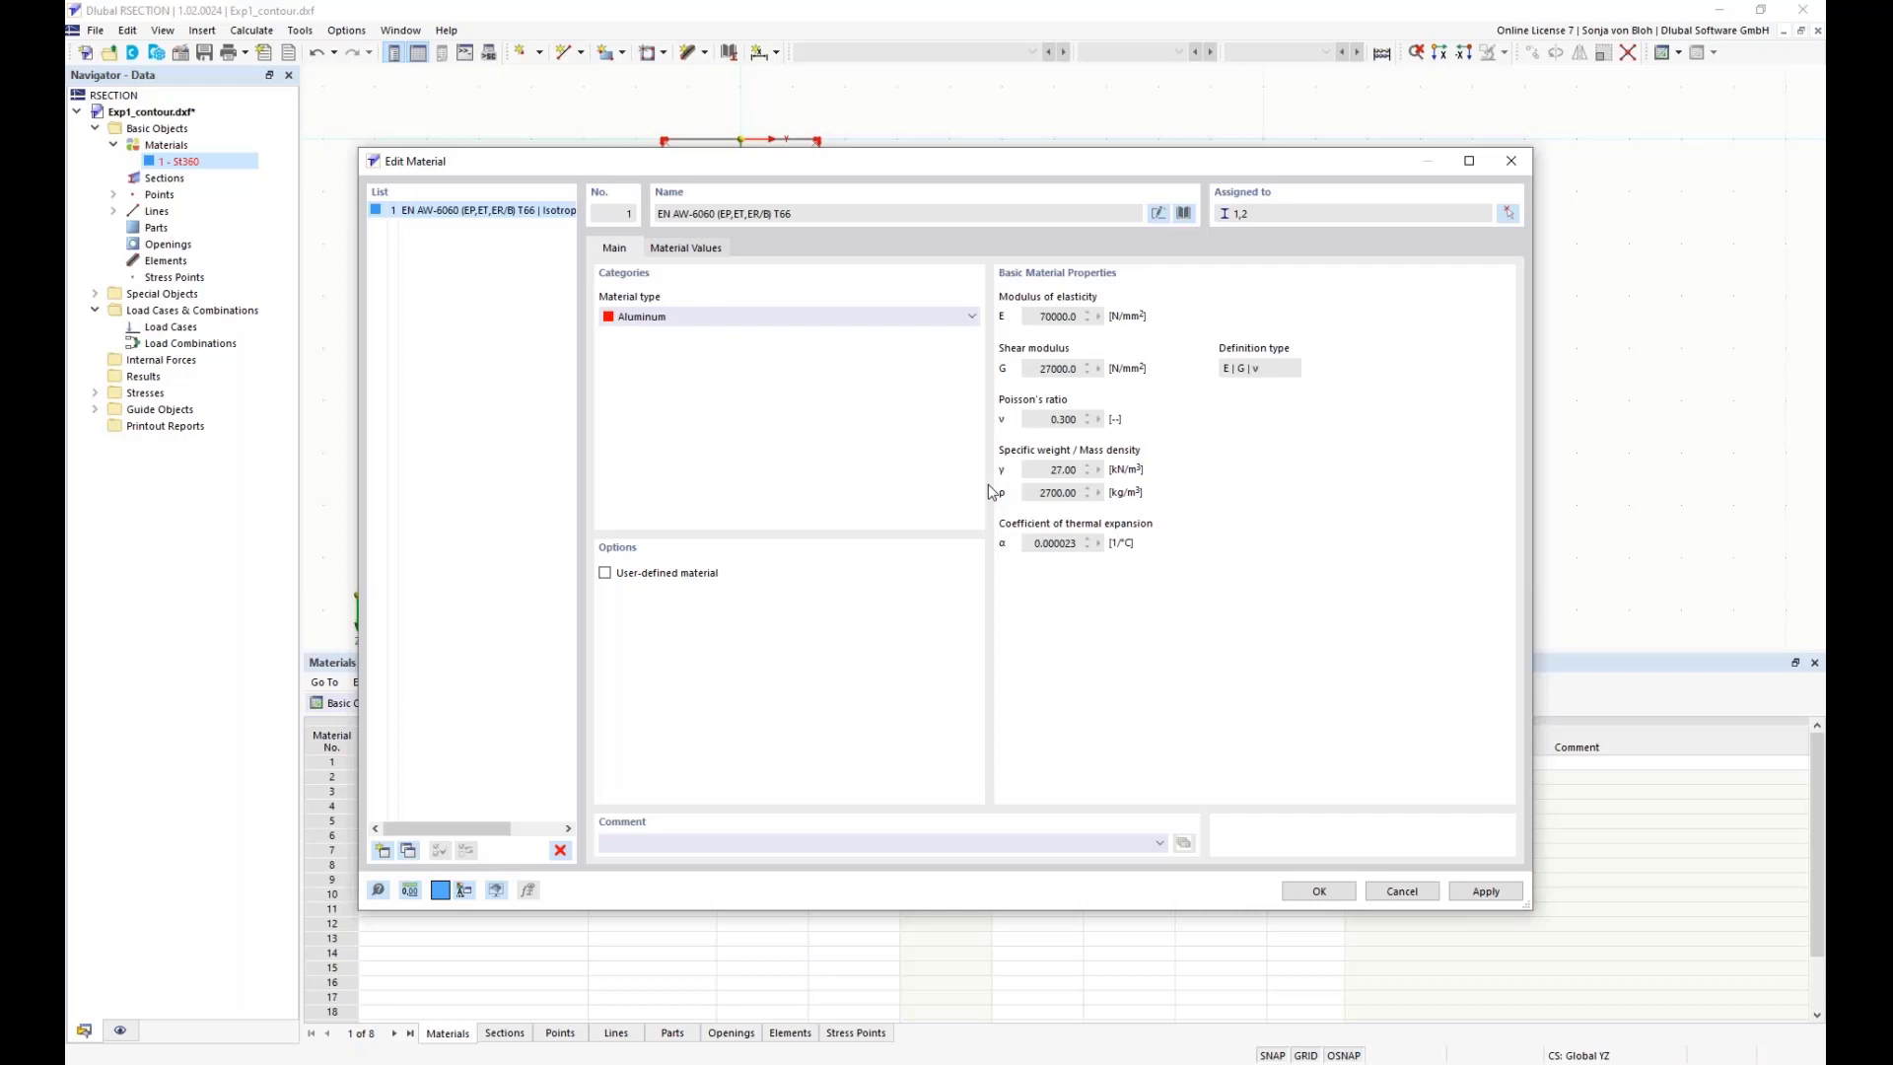
- Enable the user-defined material option, examine the editable aluminum material values, and switch the option off again
click(606, 574)
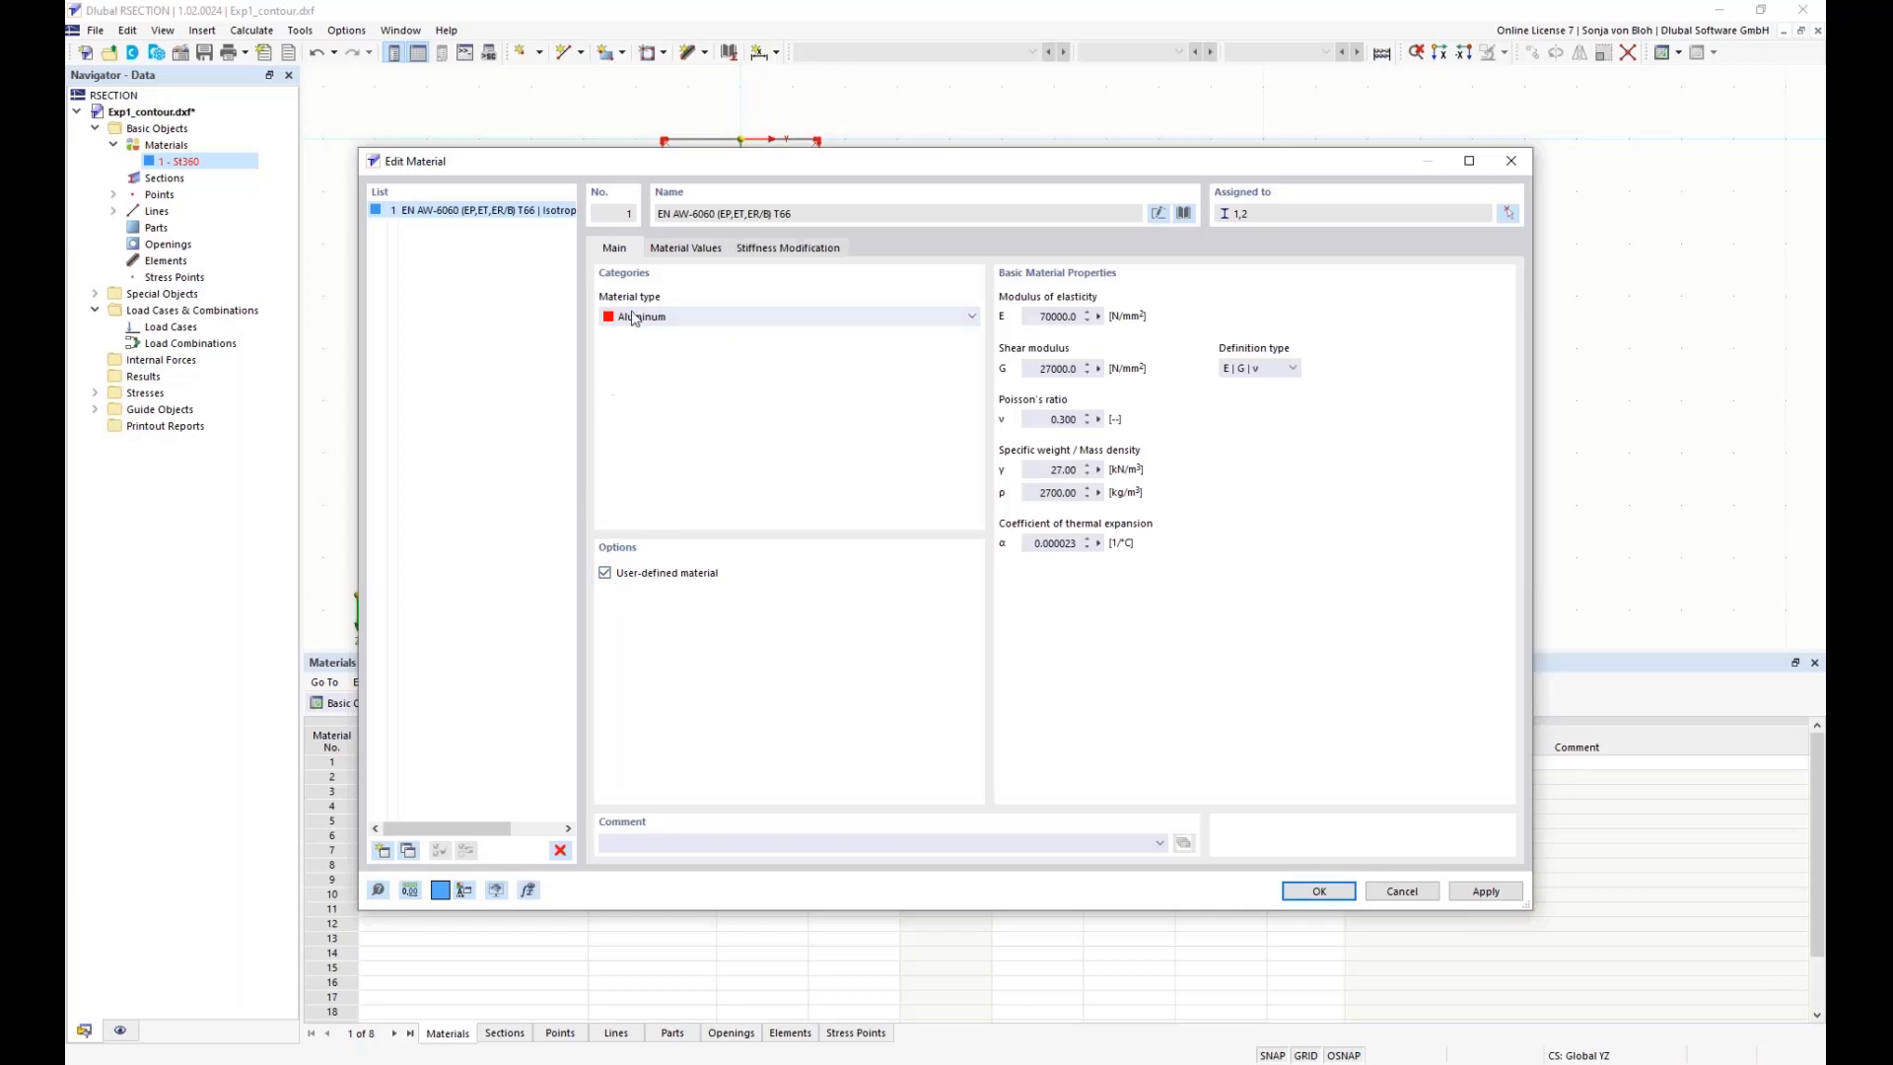
click(687, 250)
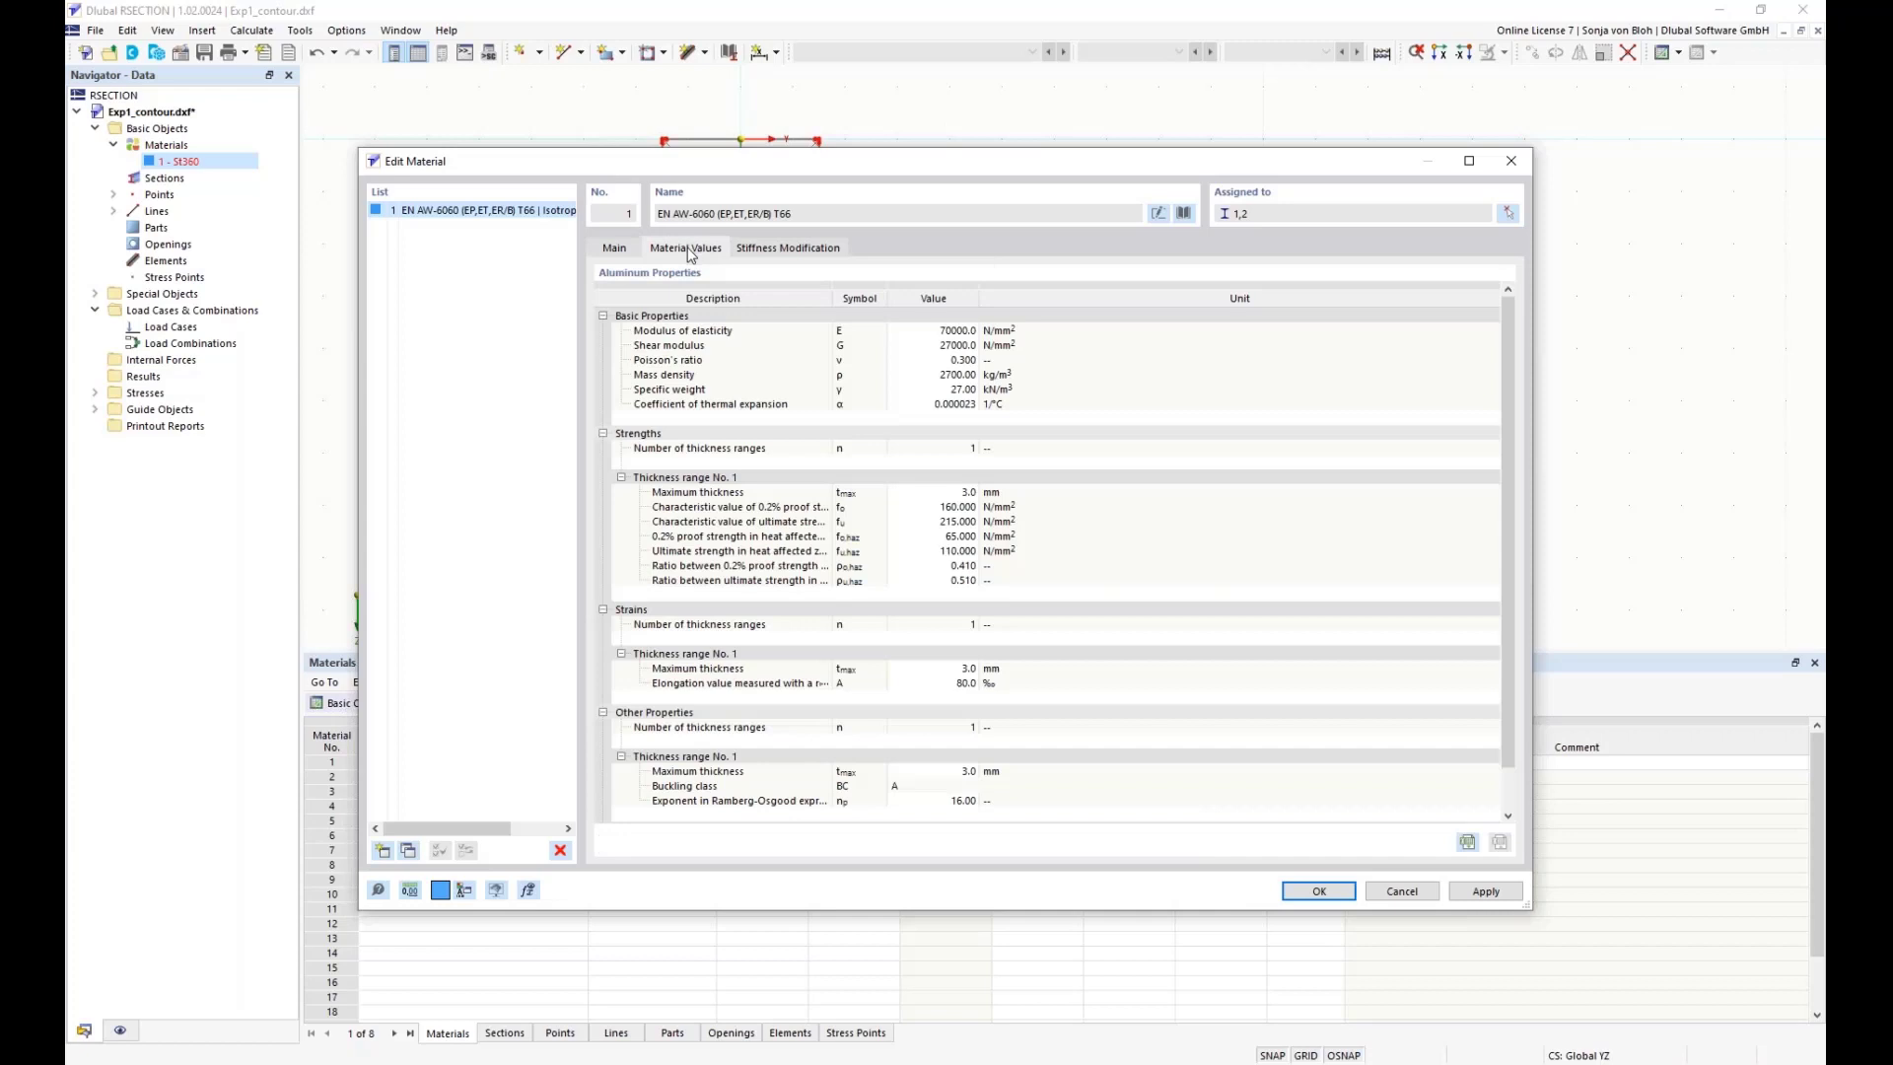
click(942, 330)
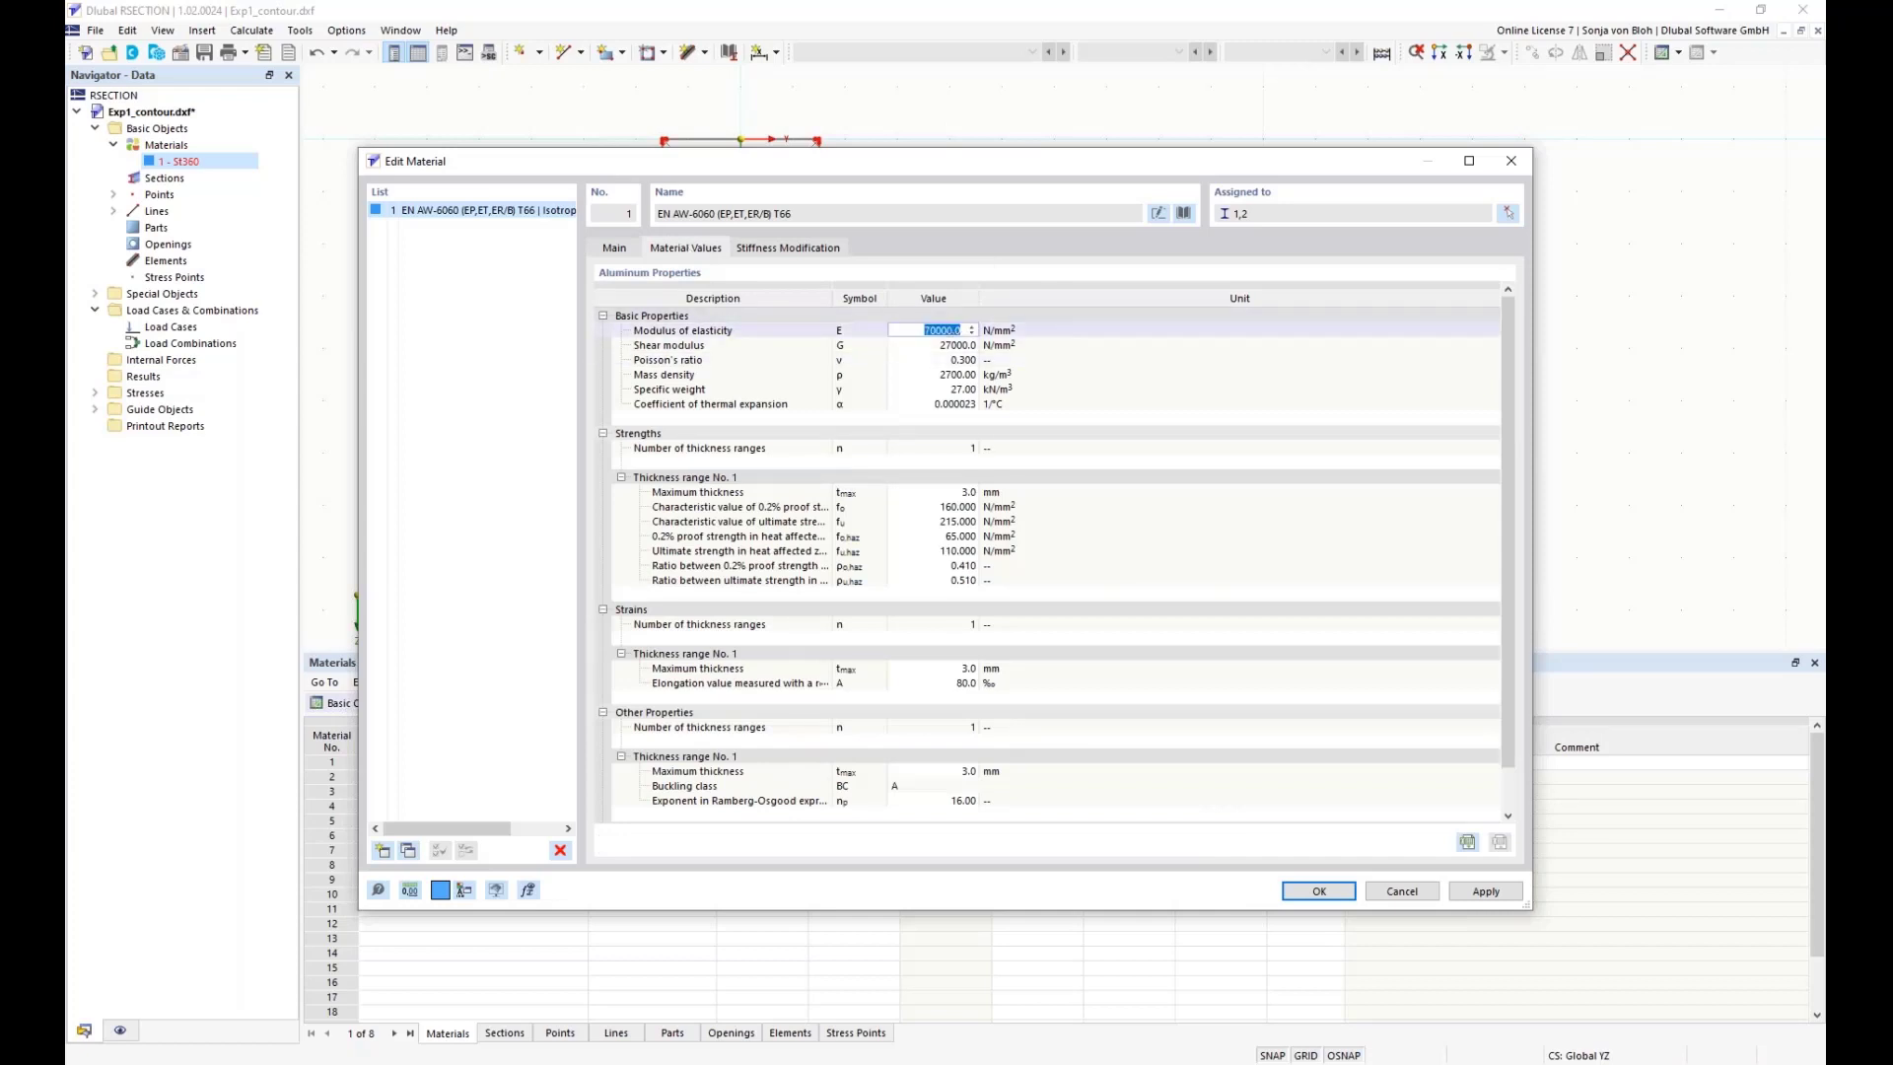
click(915, 346)
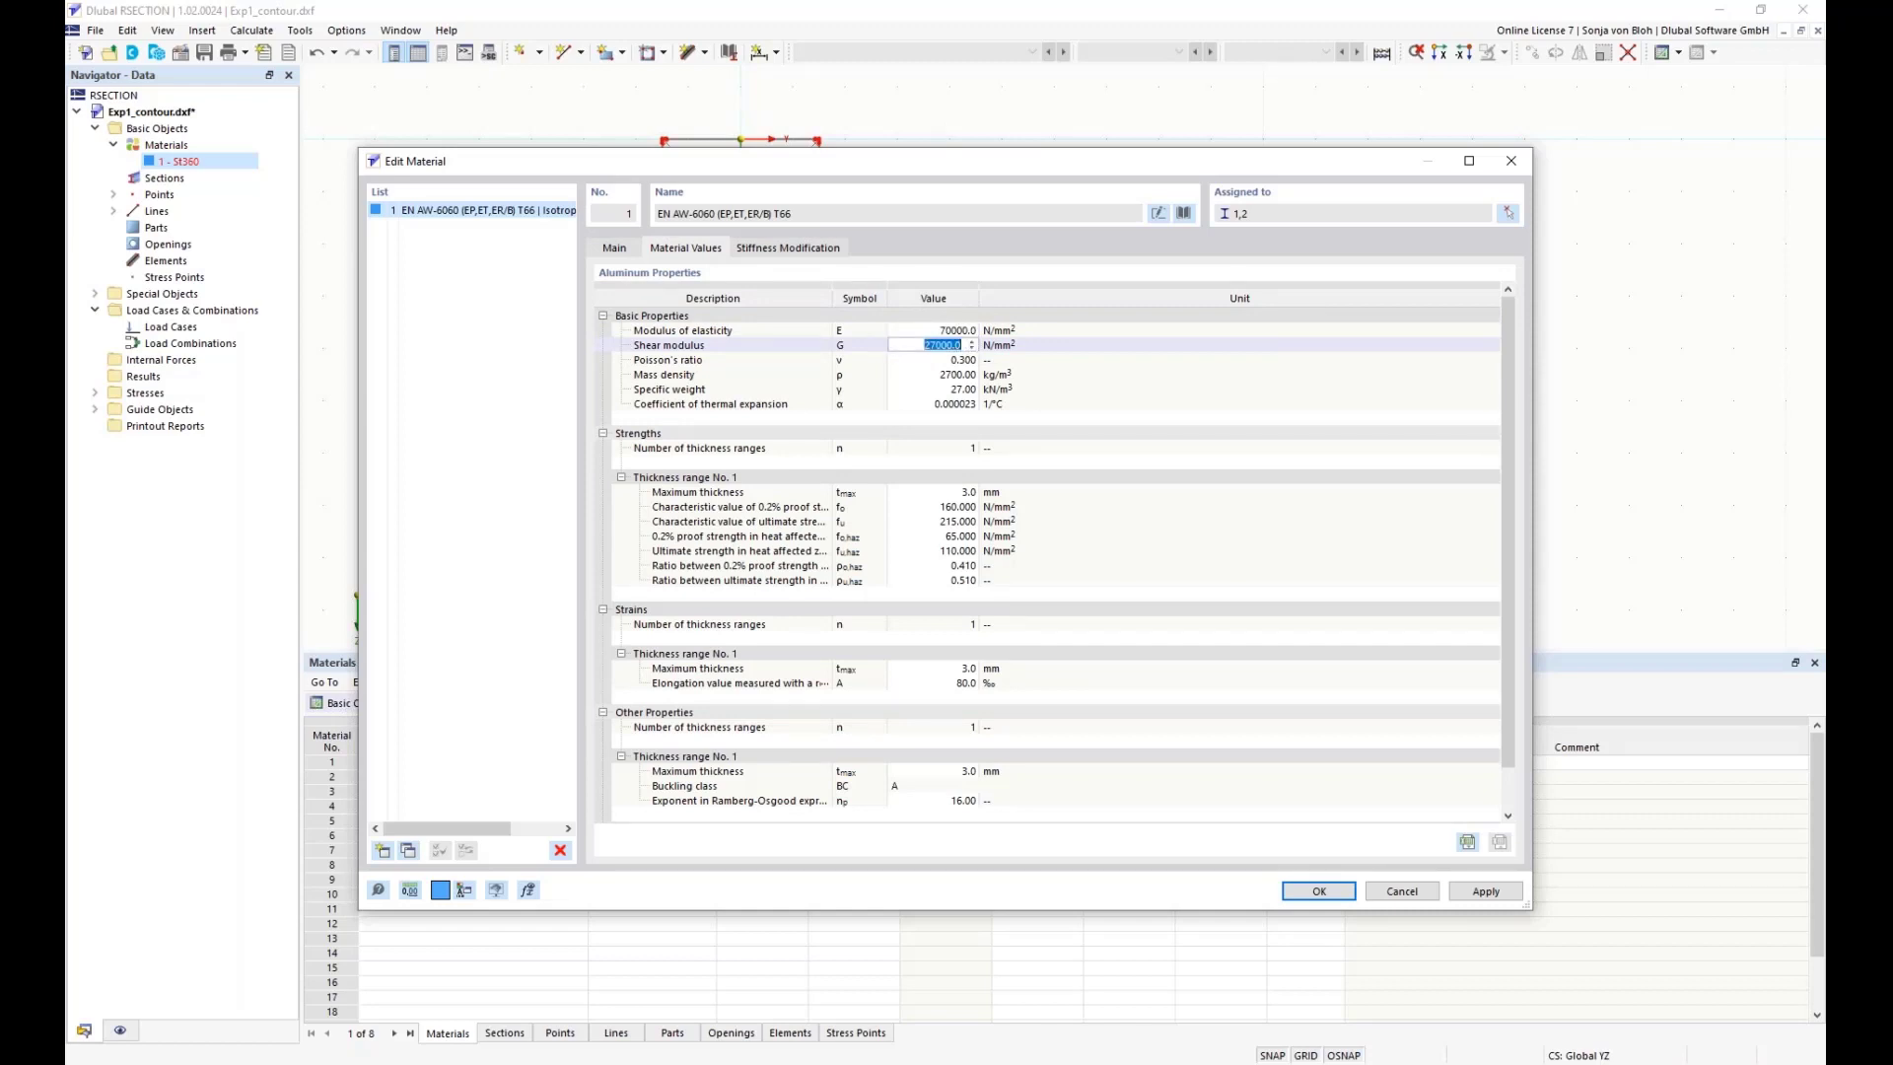
click(614, 247)
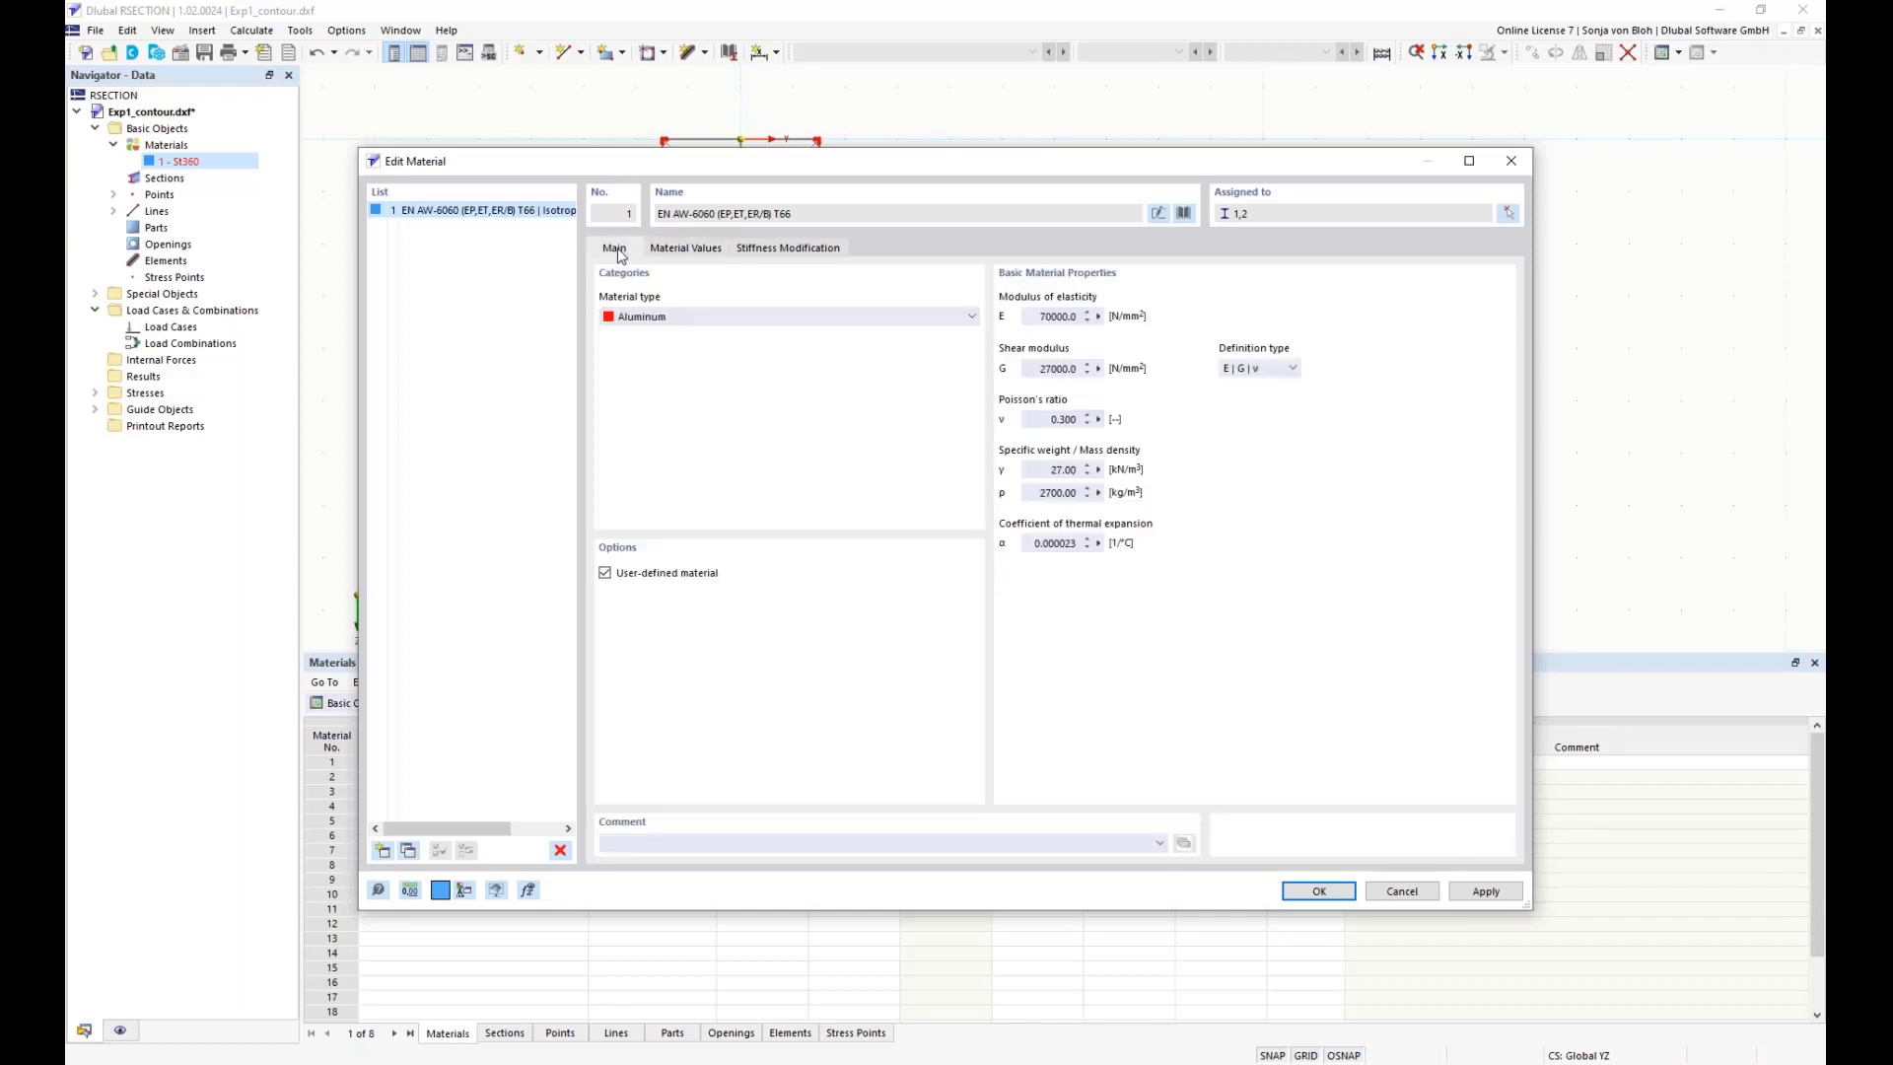
click(604, 573)
- Accept the edited material EN AW-6060 (EP,ET,ER/B) T66
click(1309, 893)
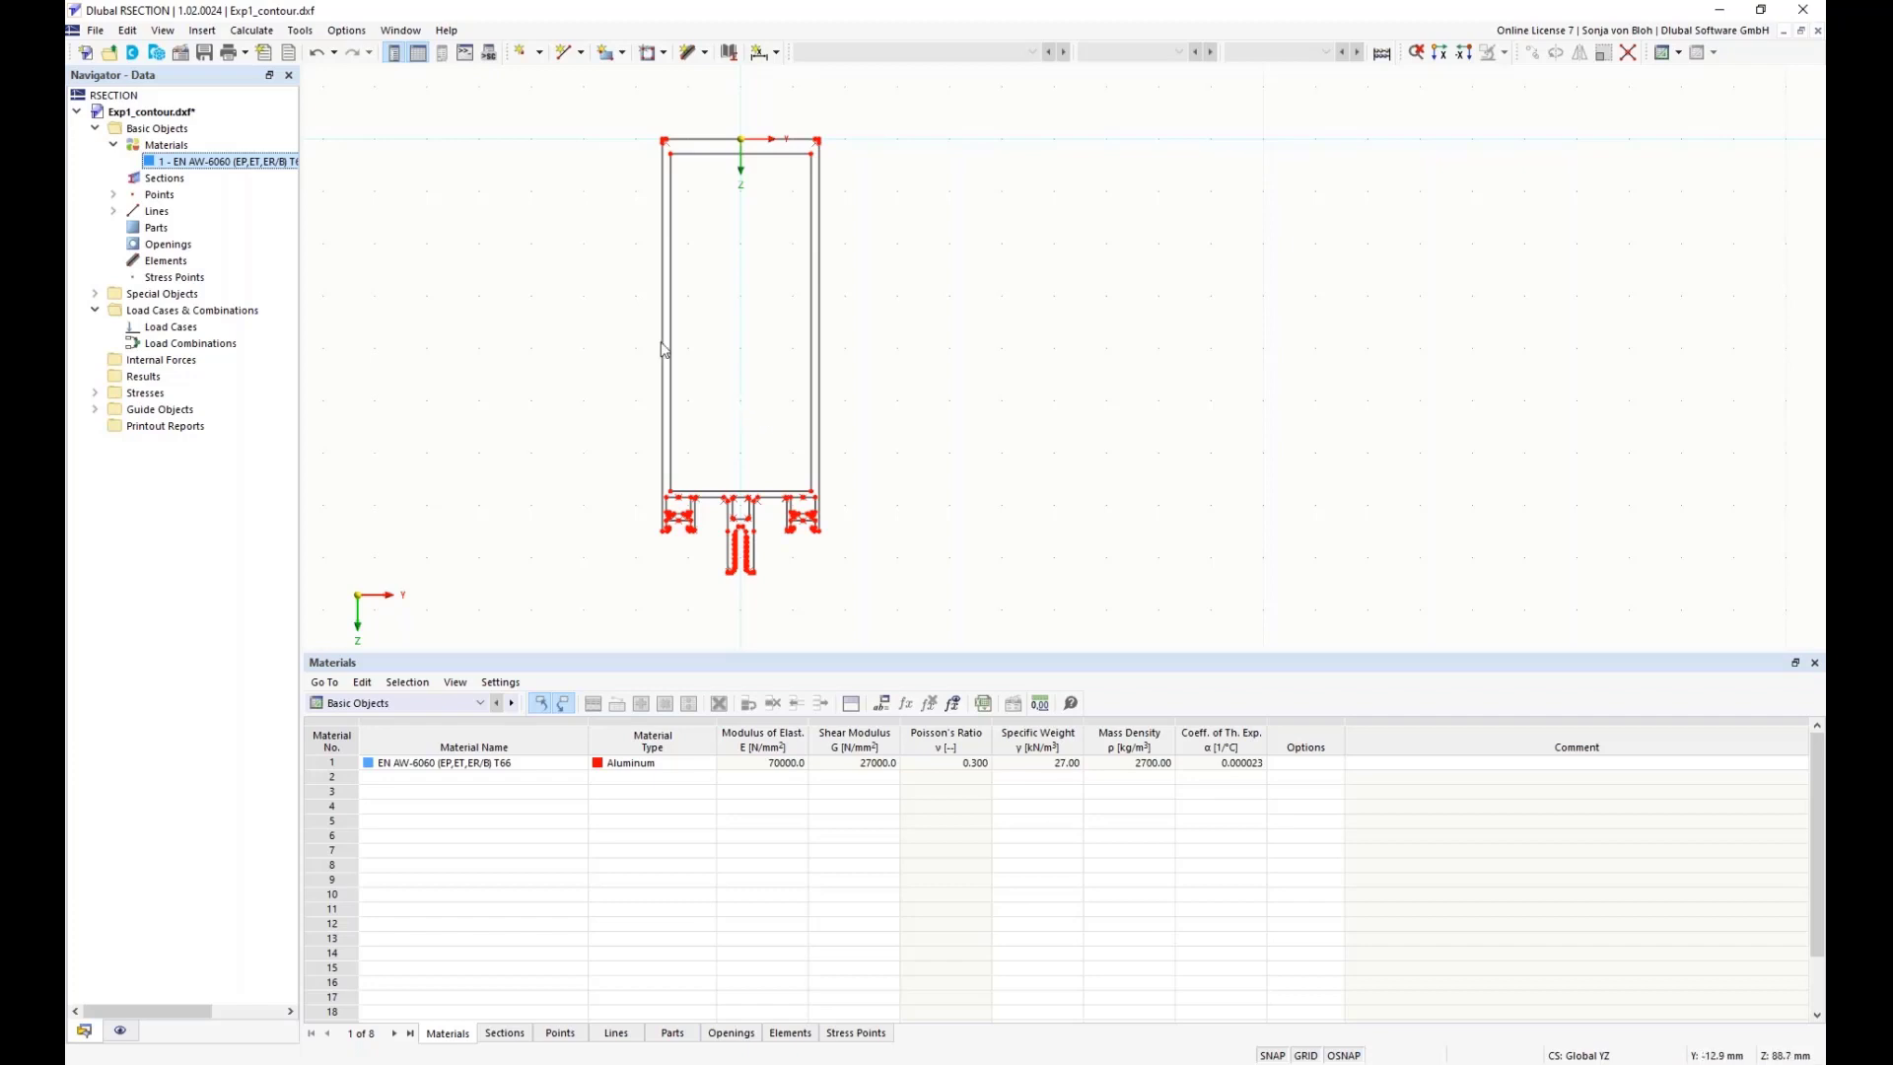
- Start a new part defined by boundary lines and select all lines of the imported contour
right_click(168, 235)
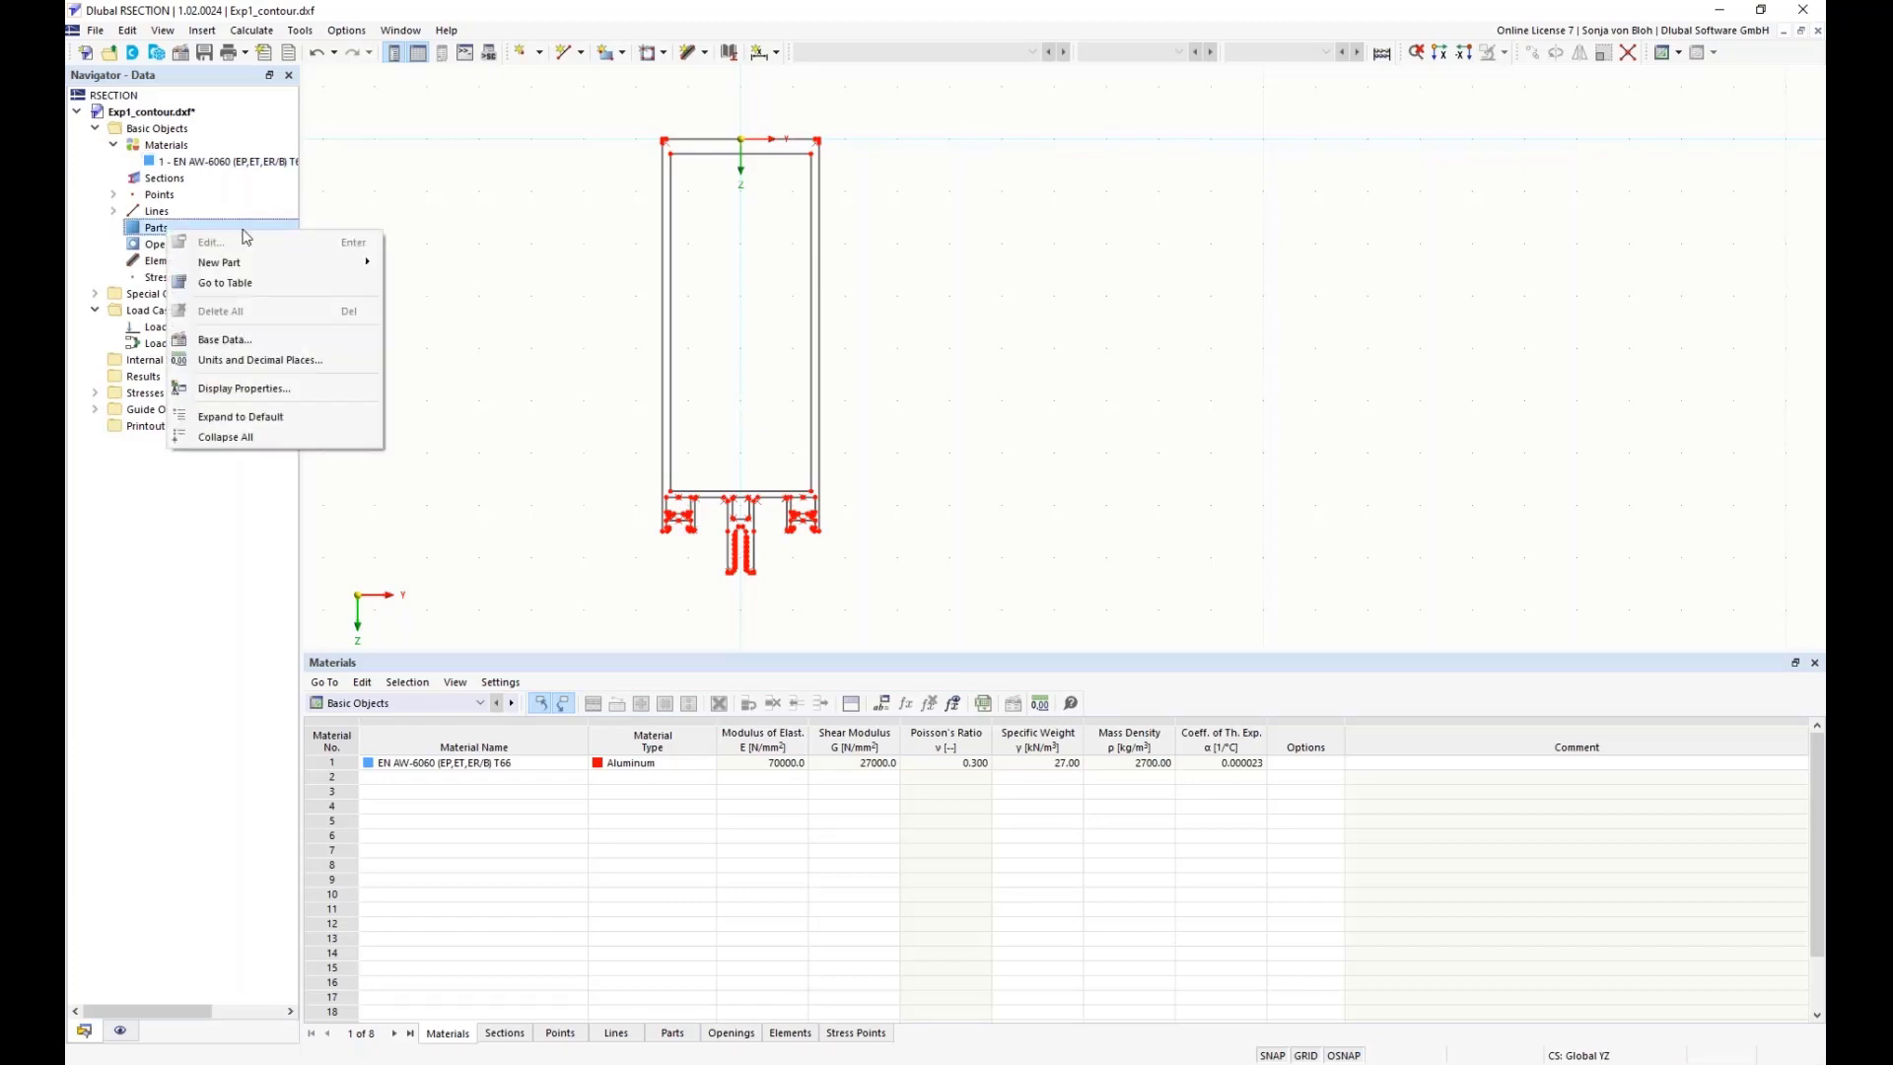
mouse_move(275, 268)
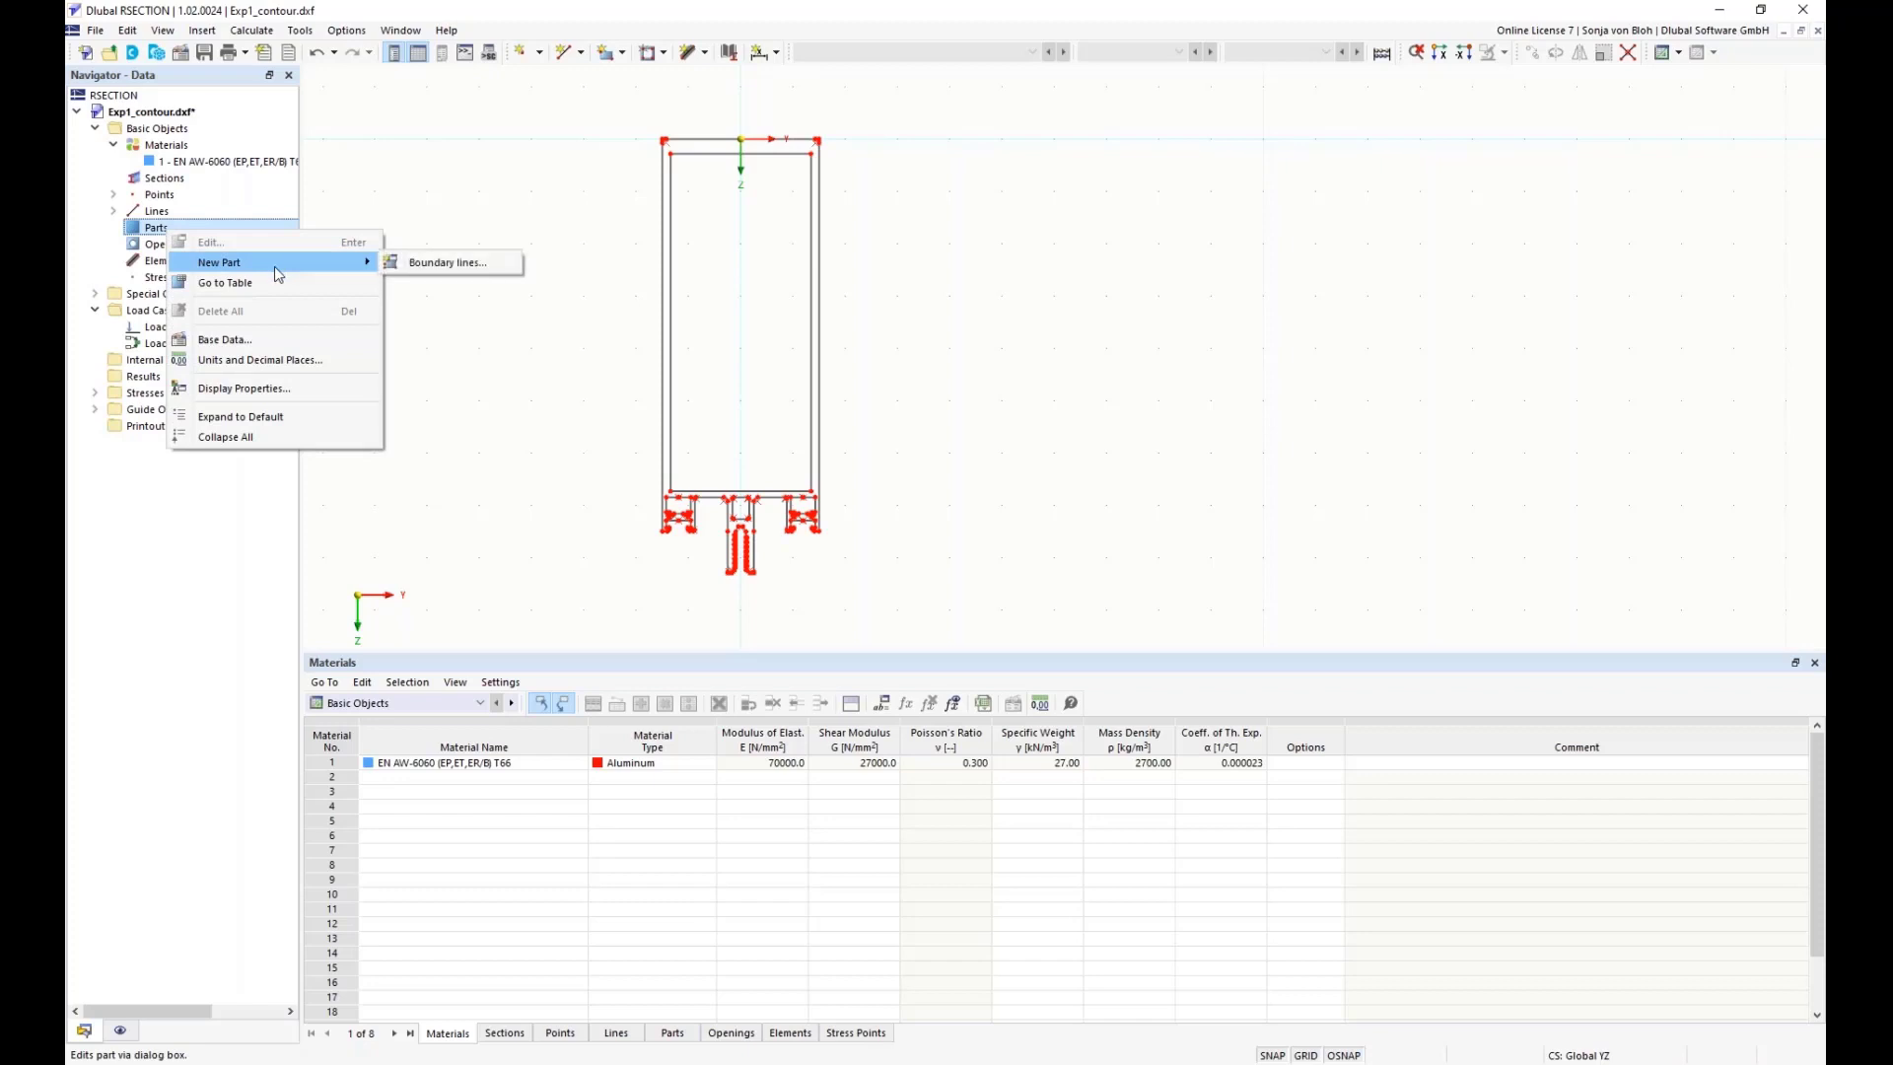
click(446, 262)
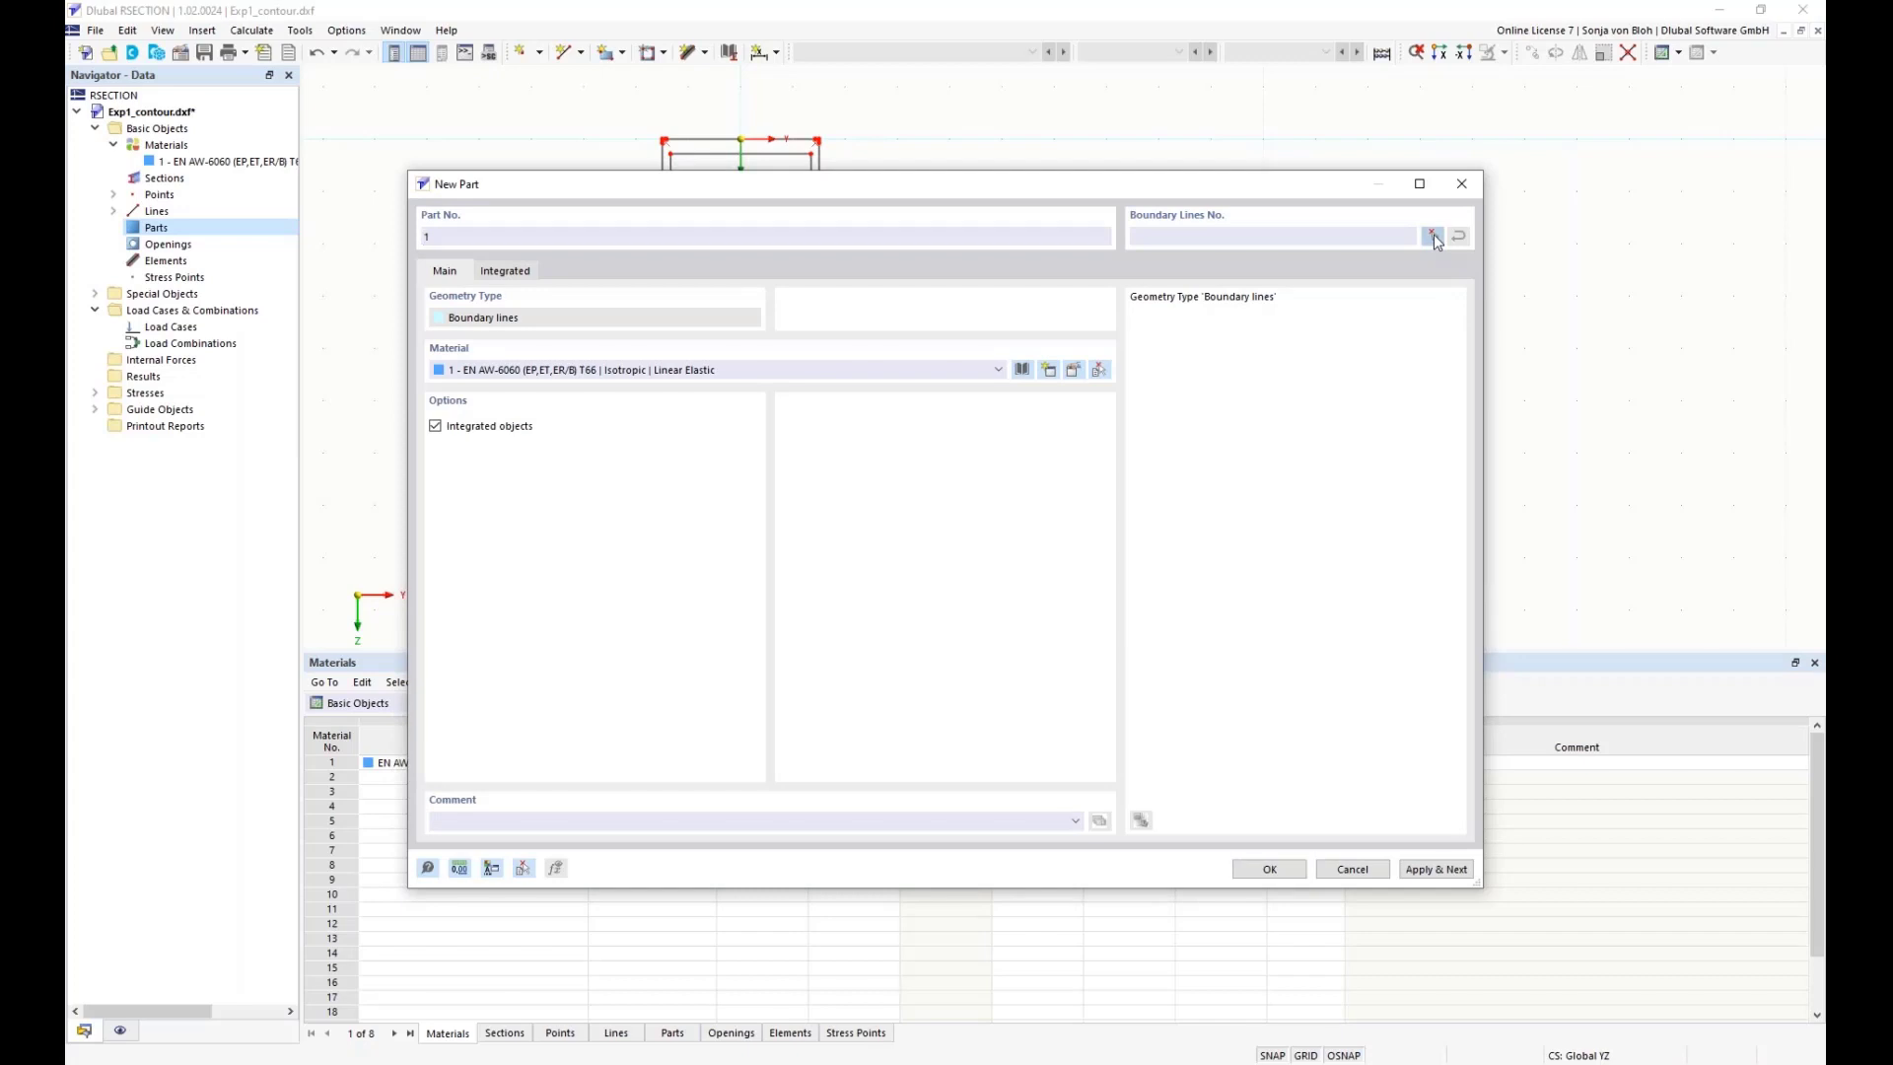
click(1433, 237)
drag(607, 105, 917, 596)
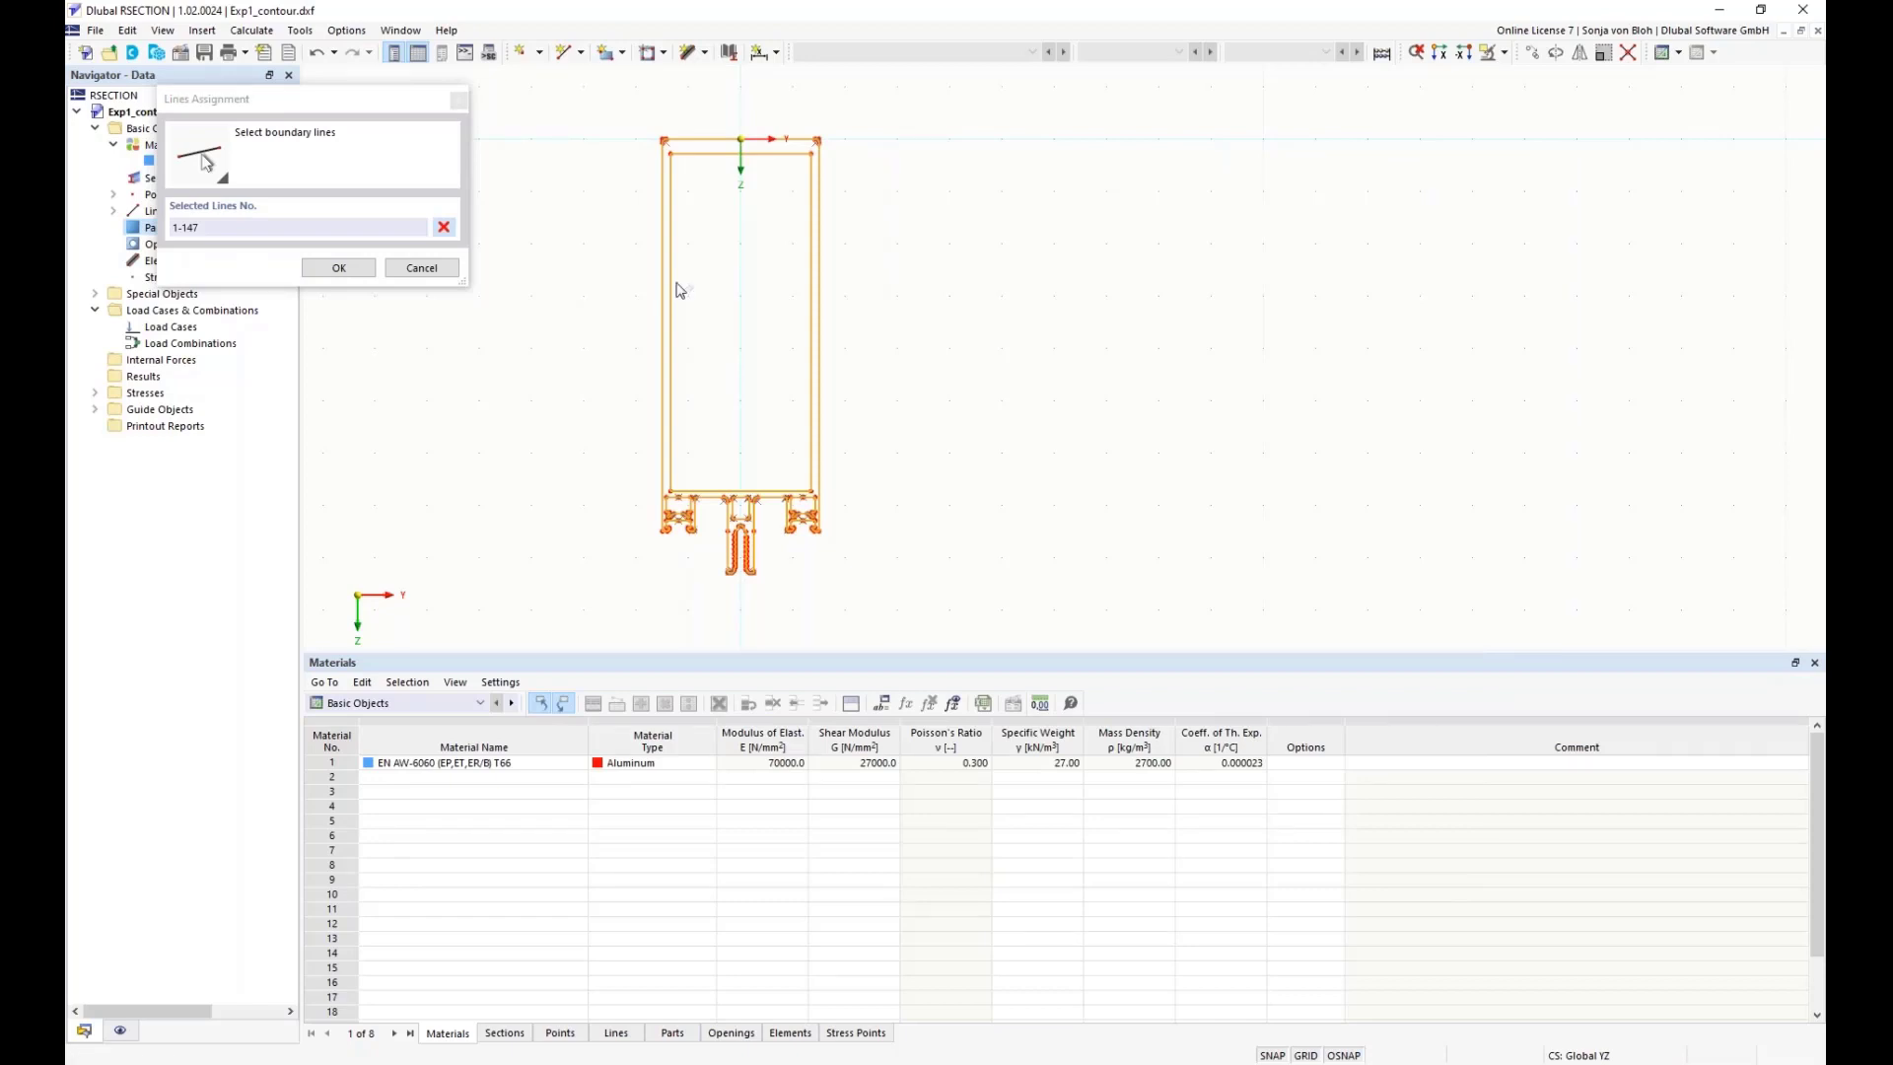
- Remove the four inner cavity contours from the boundary line selection and create the part with the EN AW-6060 material
scroll(680, 290, up, 1)
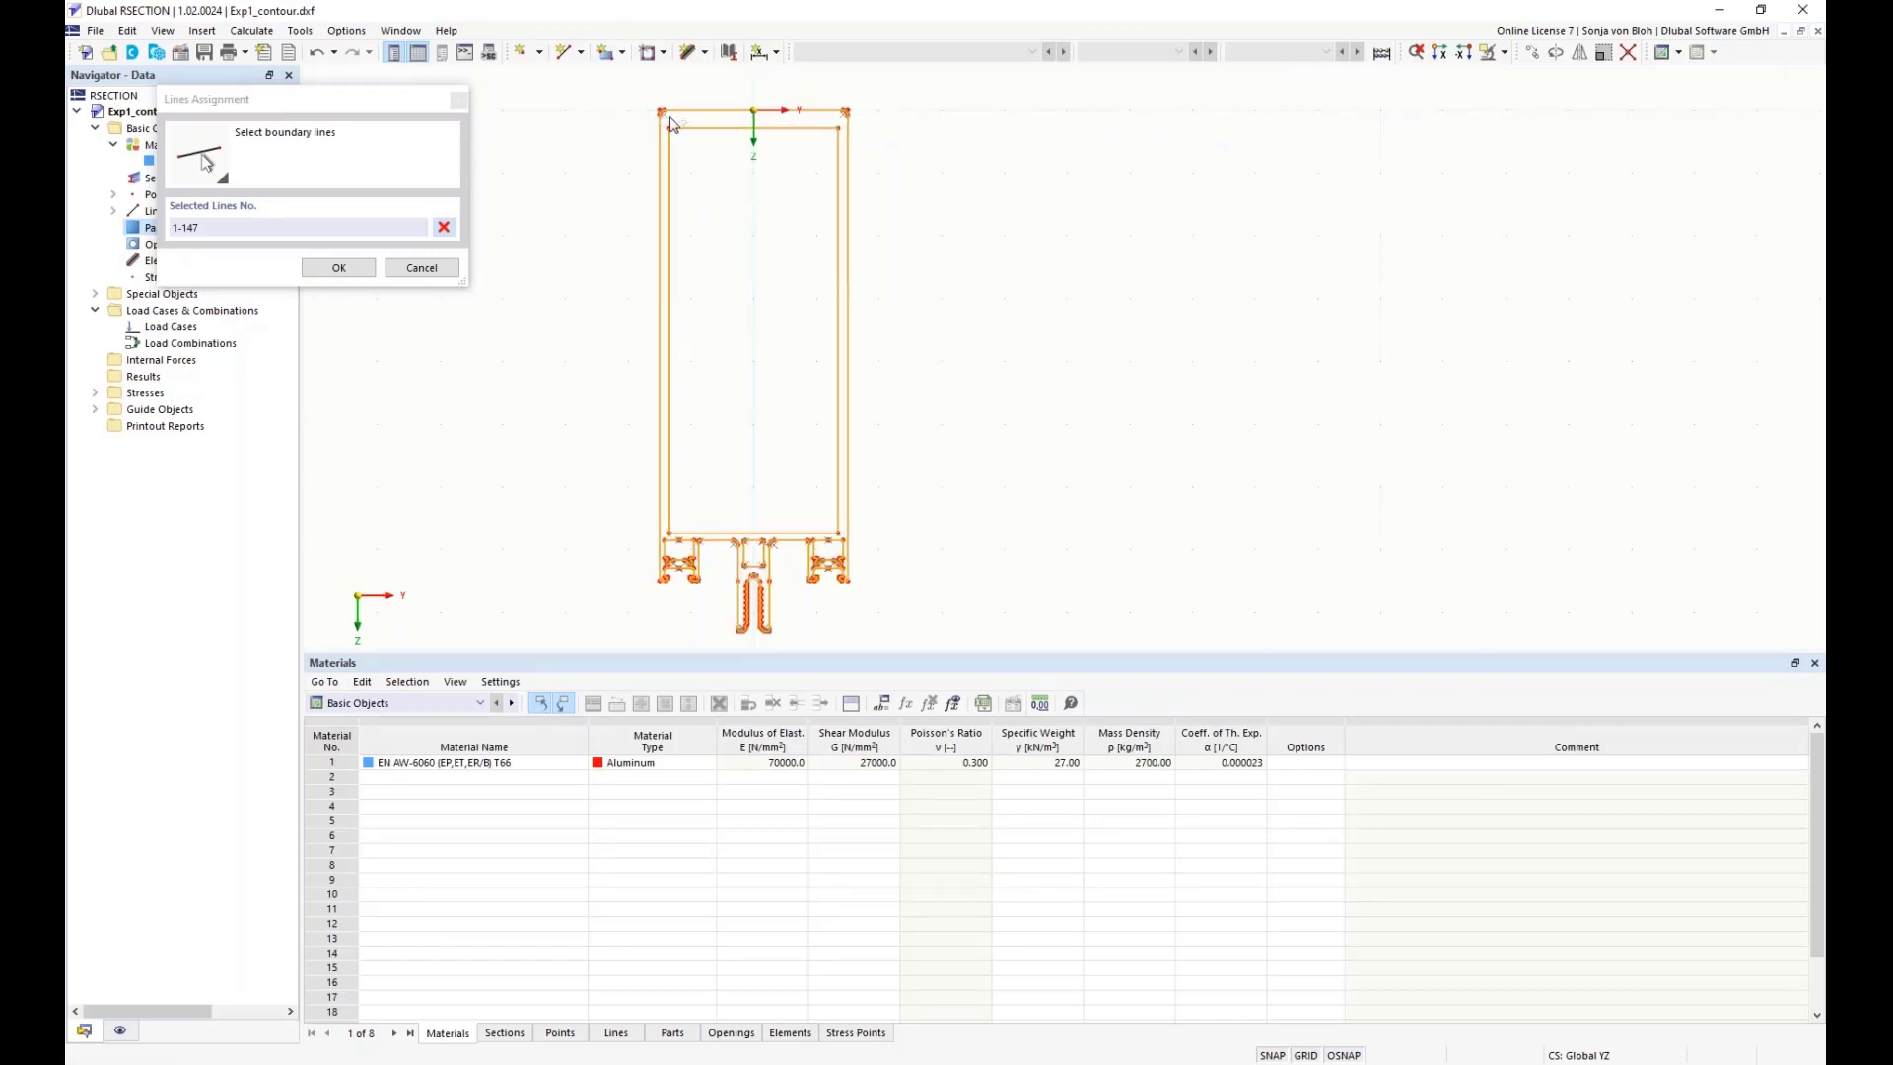
drag(665, 126, 848, 538)
scroll(789, 577, up, 3)
scroll(601, 562, down, 1)
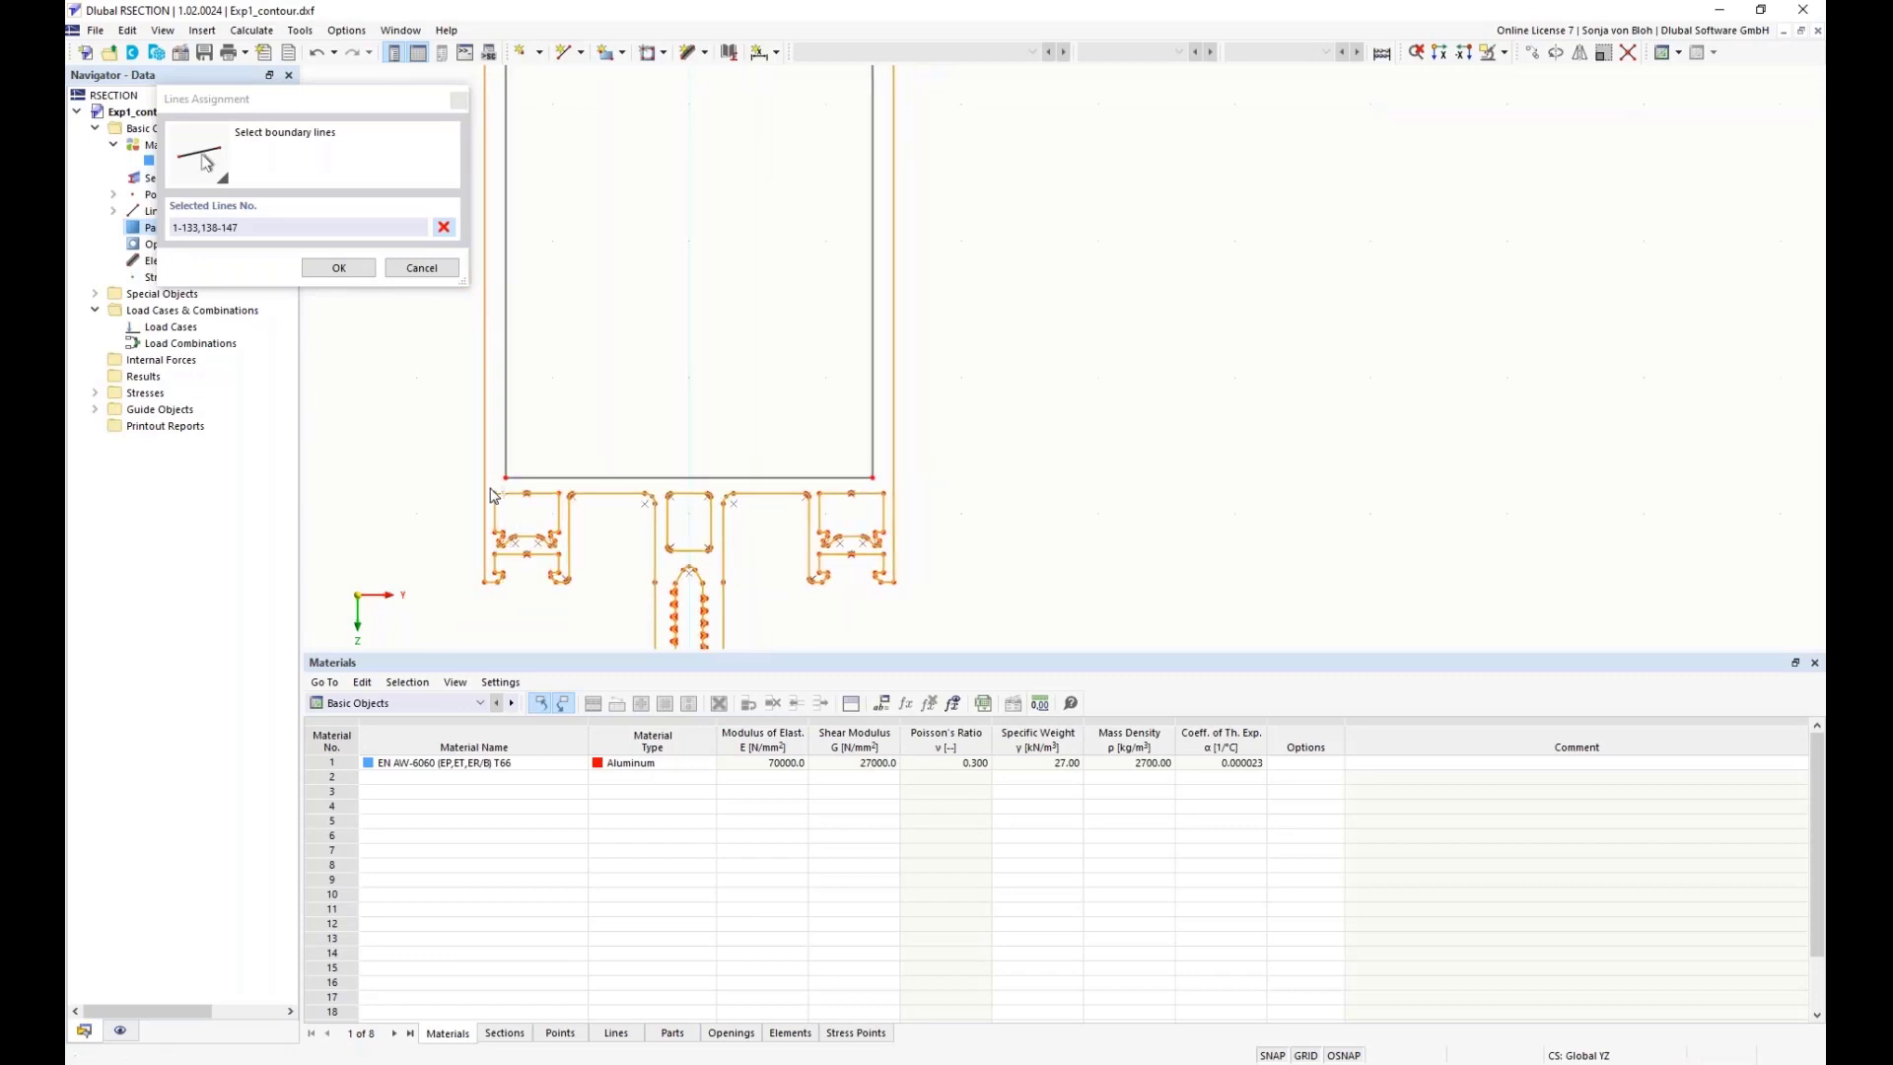
drag(488, 484, 563, 547)
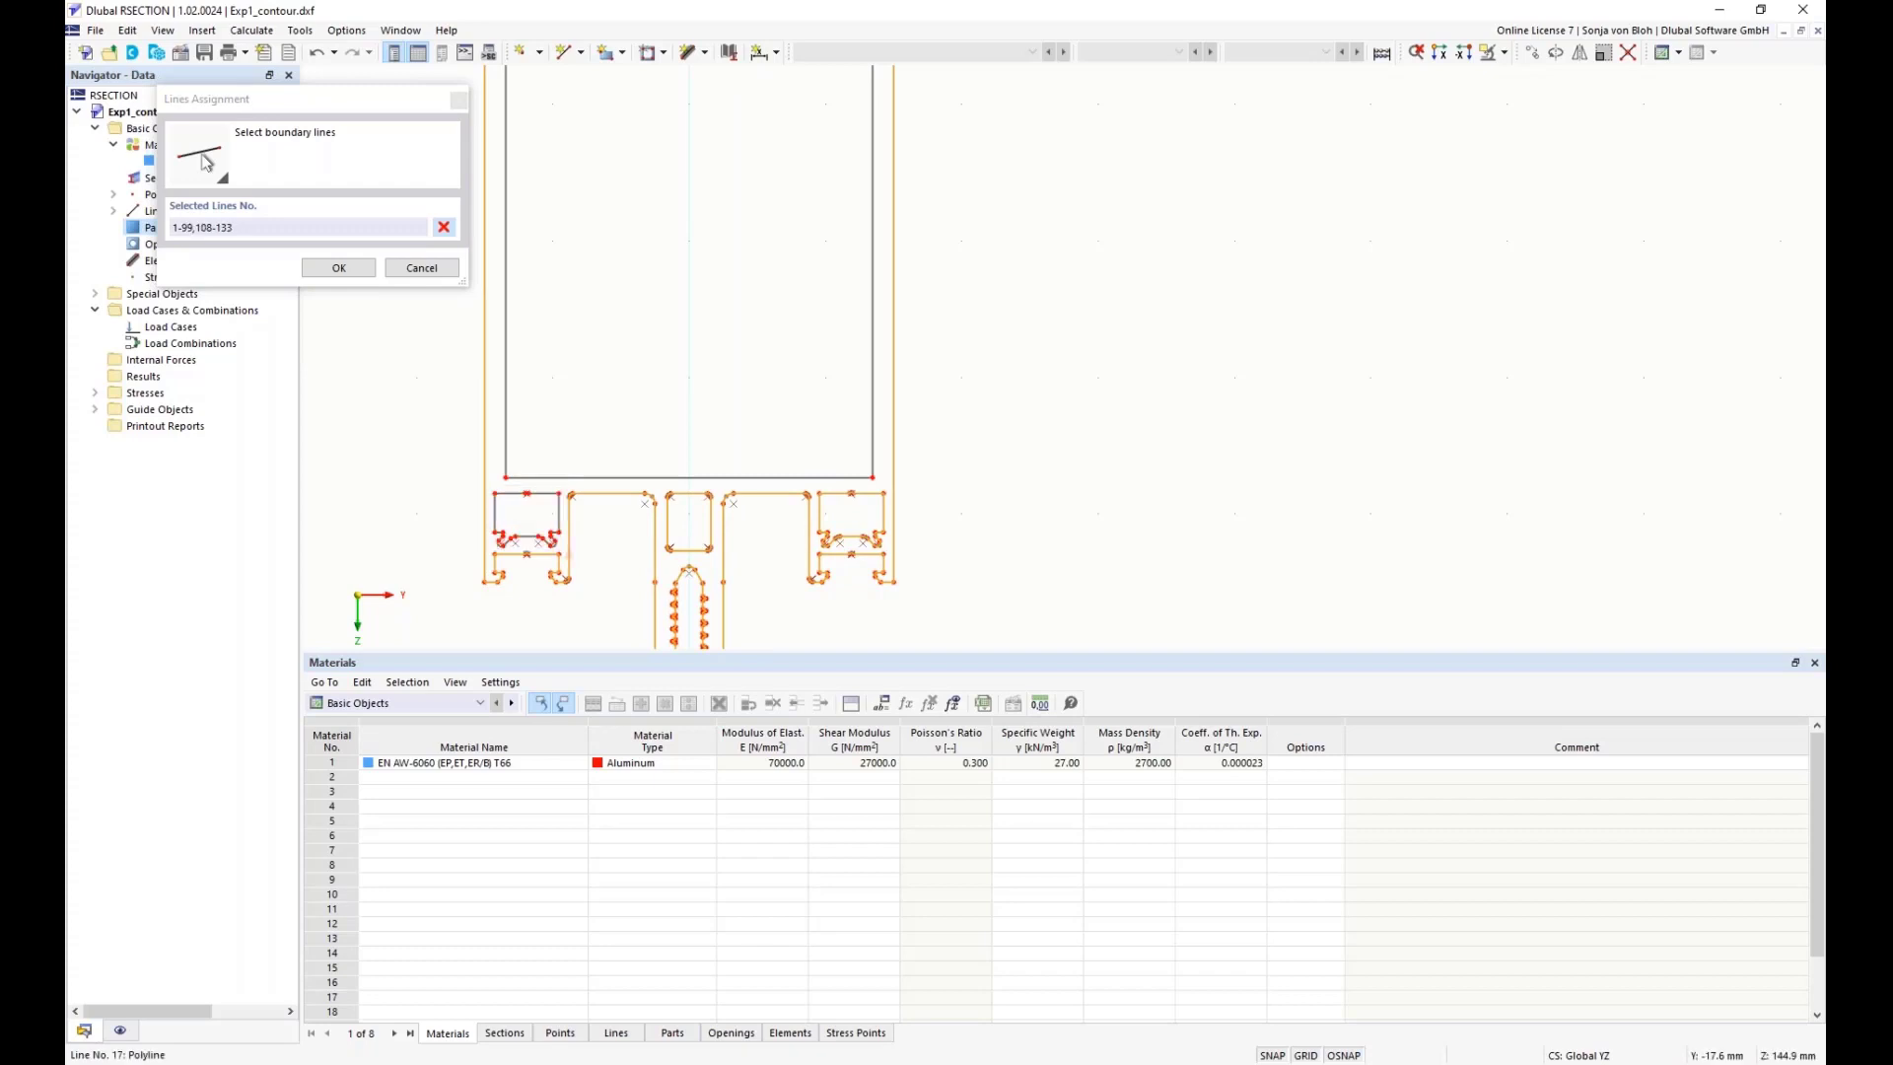
drag(661, 489, 722, 563)
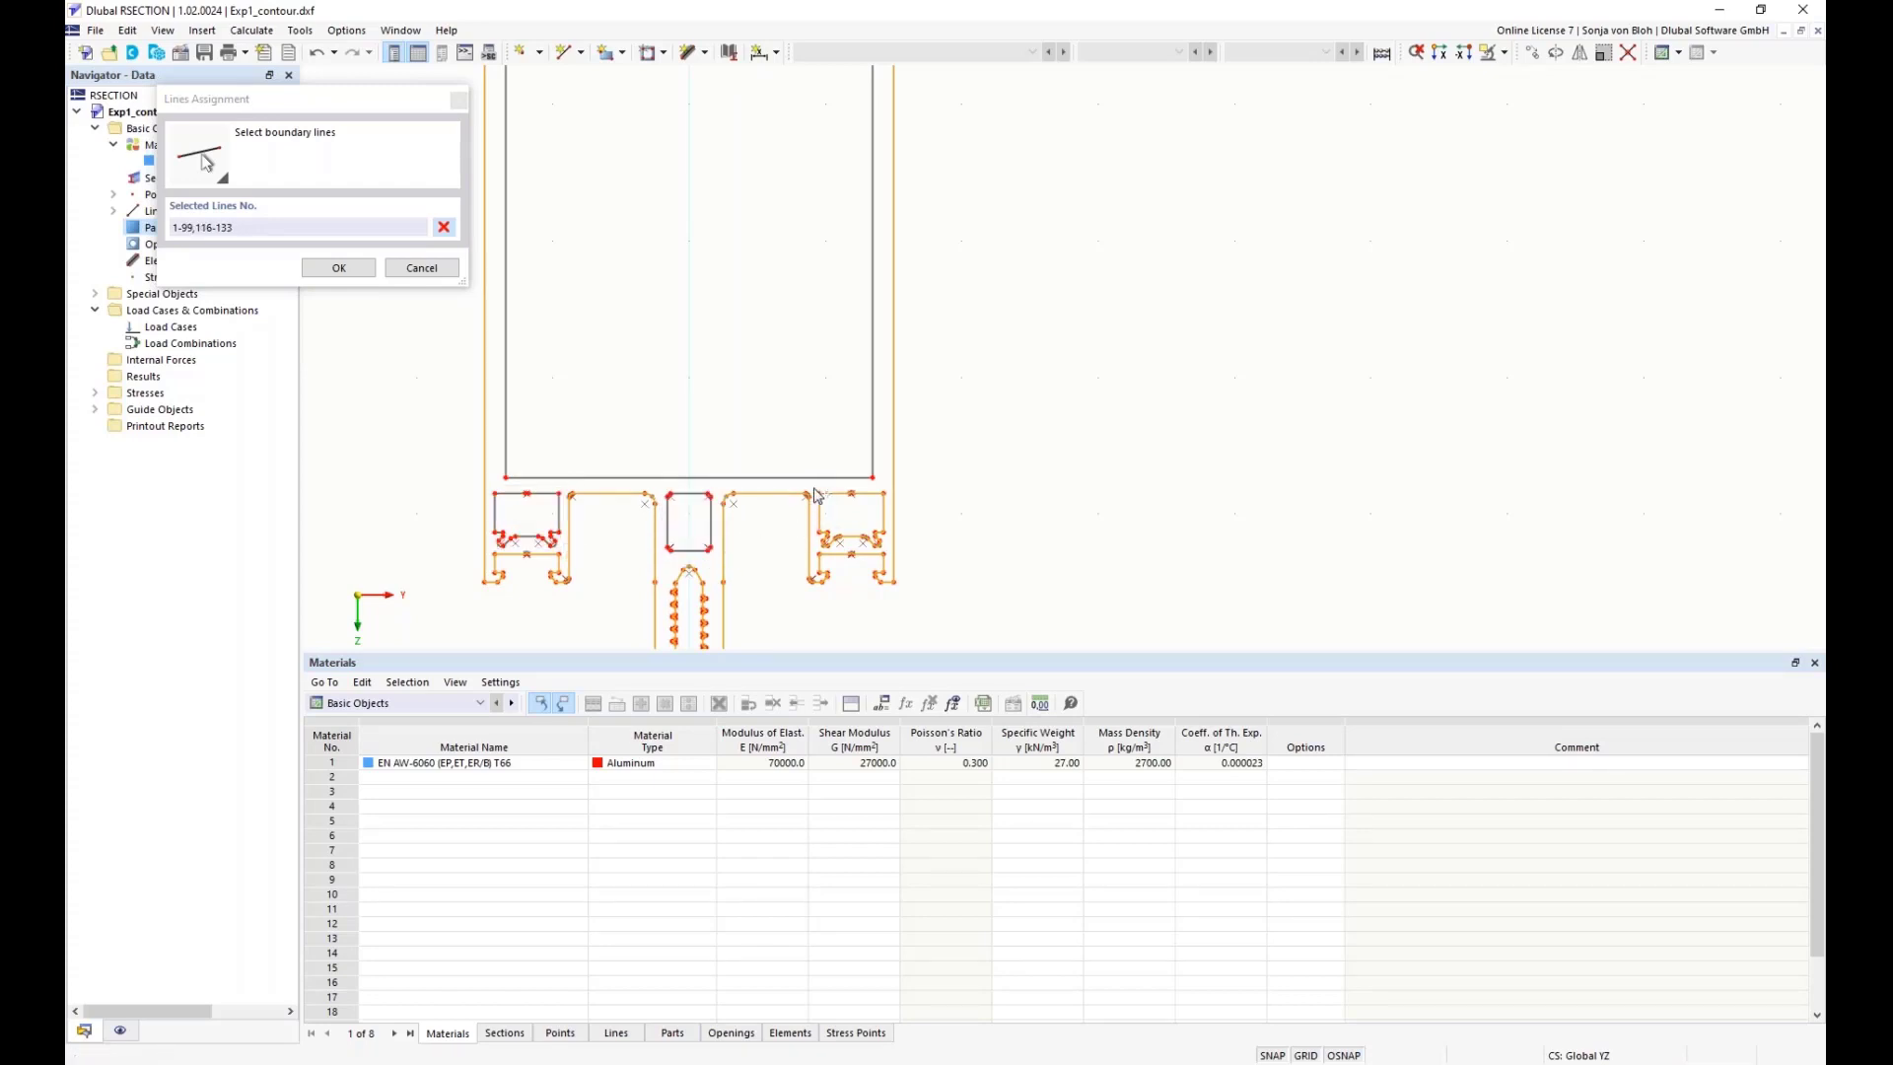
drag(815, 486, 884, 561)
click(338, 267)
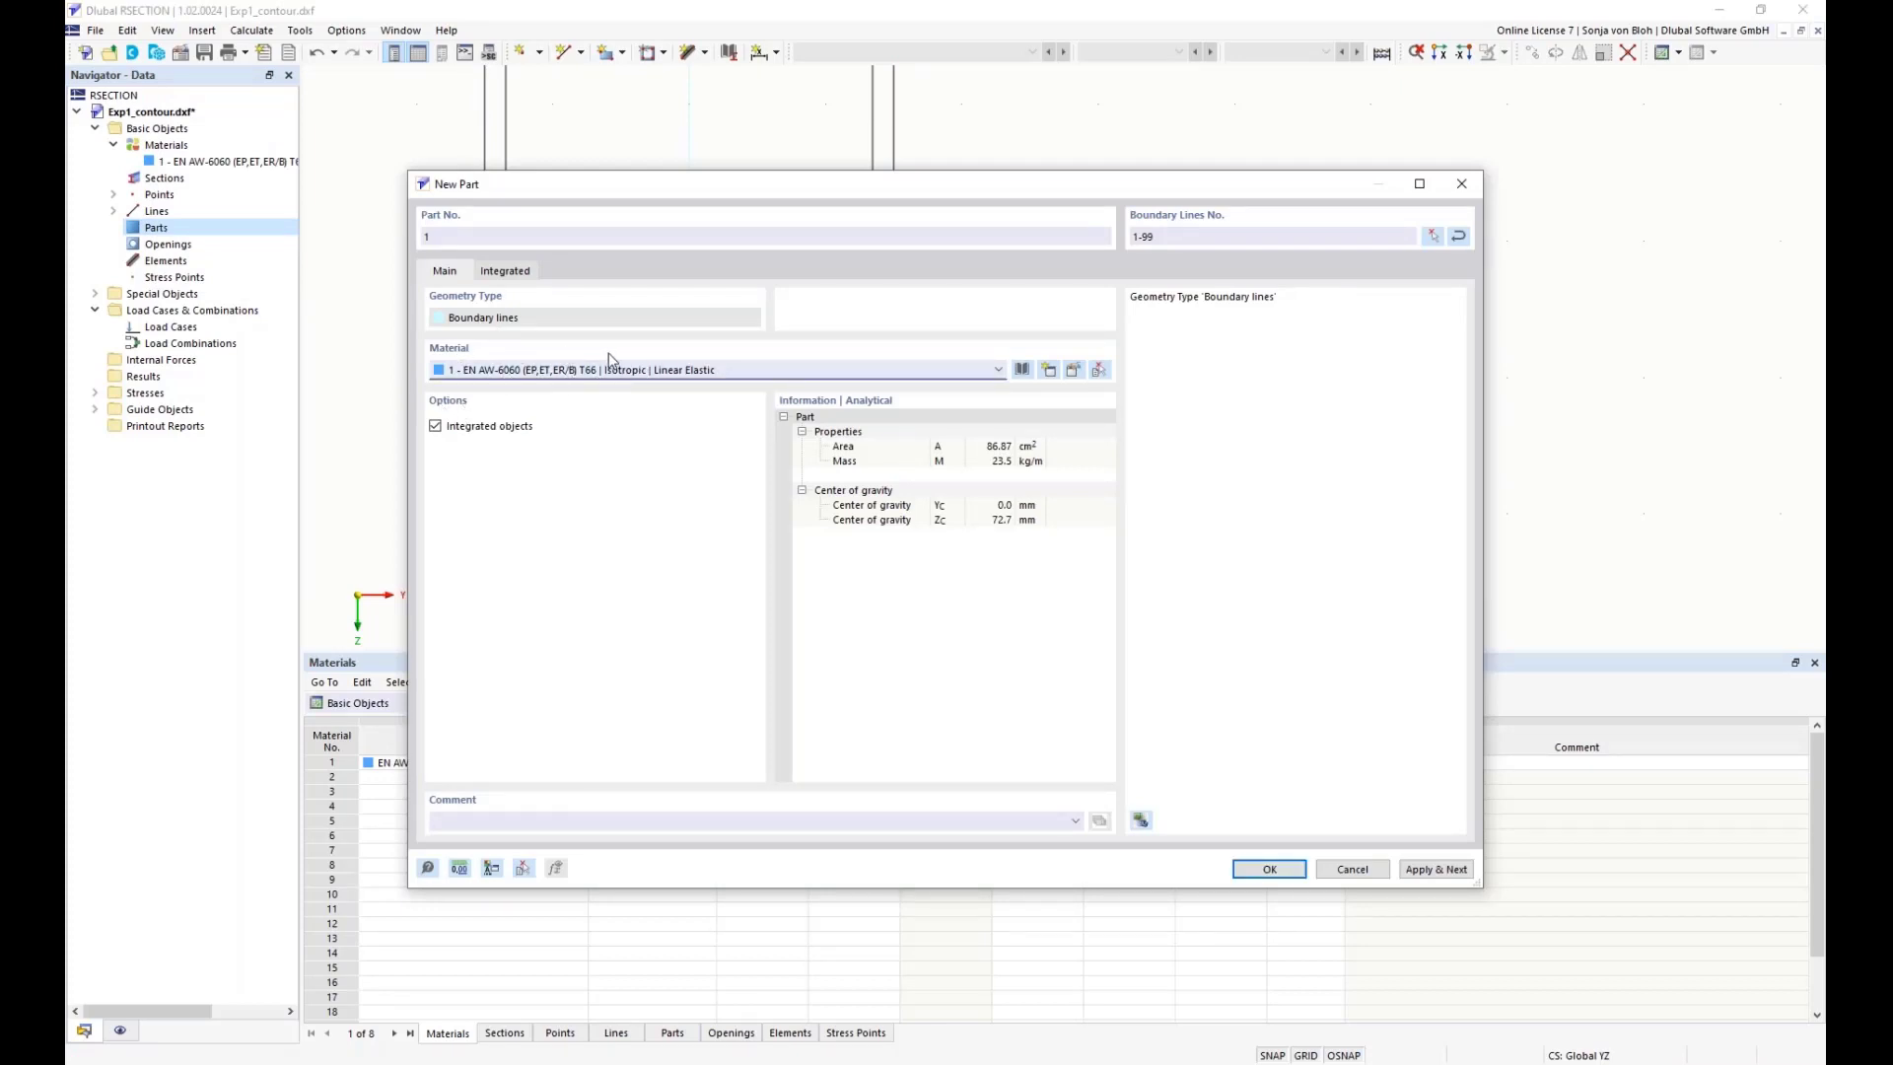
click(1250, 864)
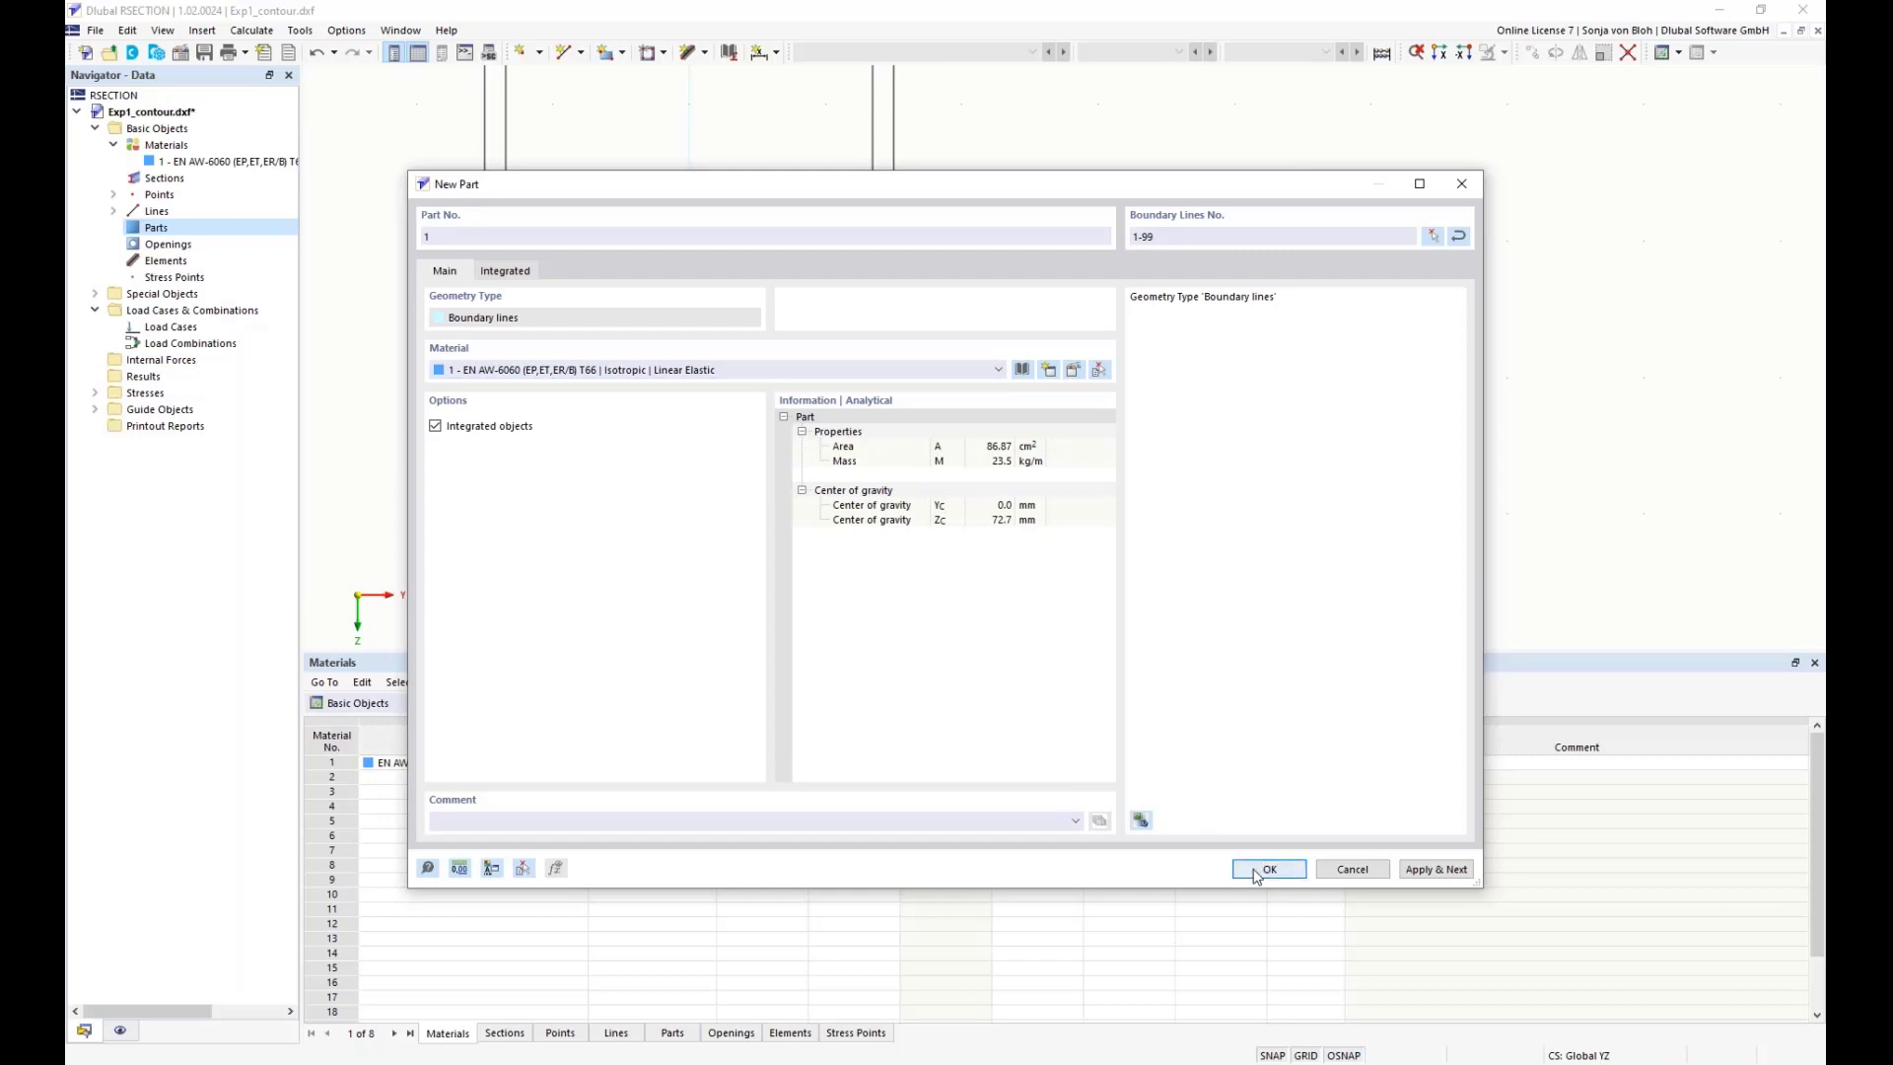
- Create opening 1 in the part from boundary lines 134-137 of the large rectangular cavity
scroll(1014, 516, down, 2)
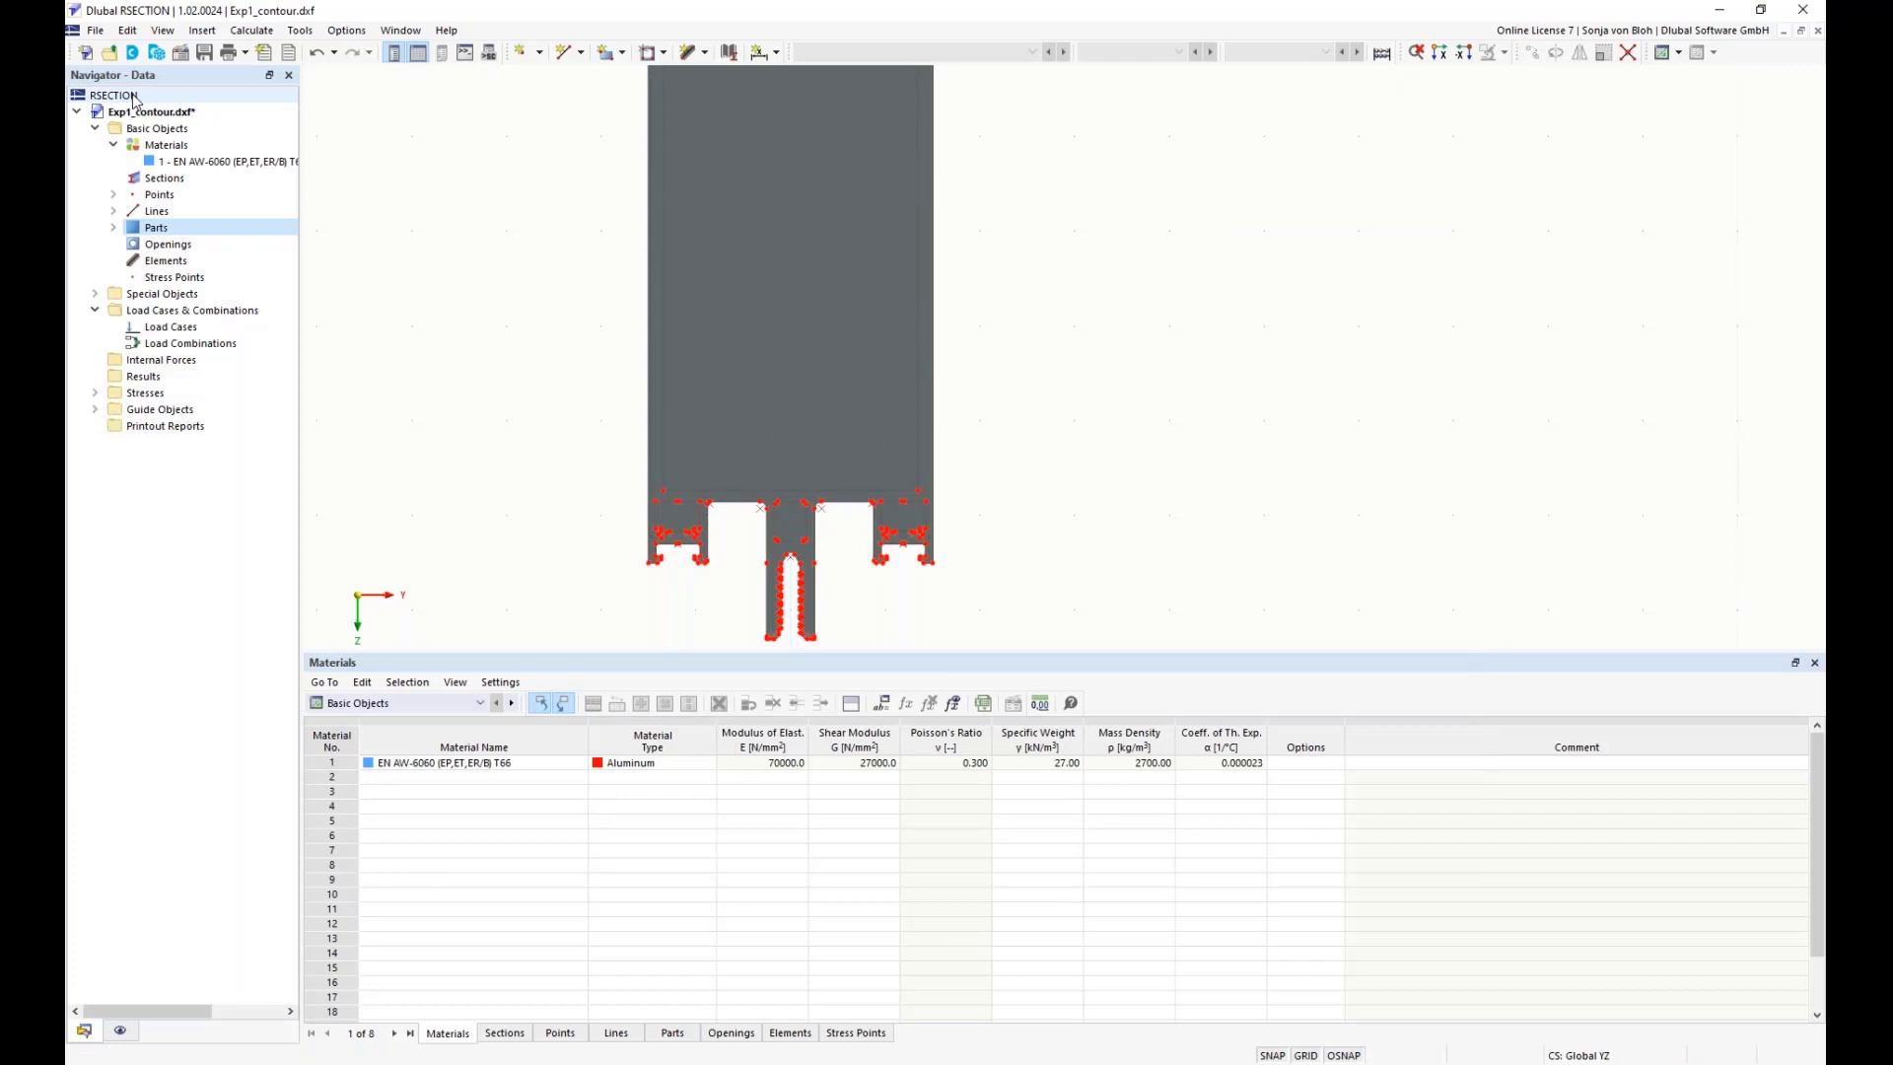
right_click(163, 245)
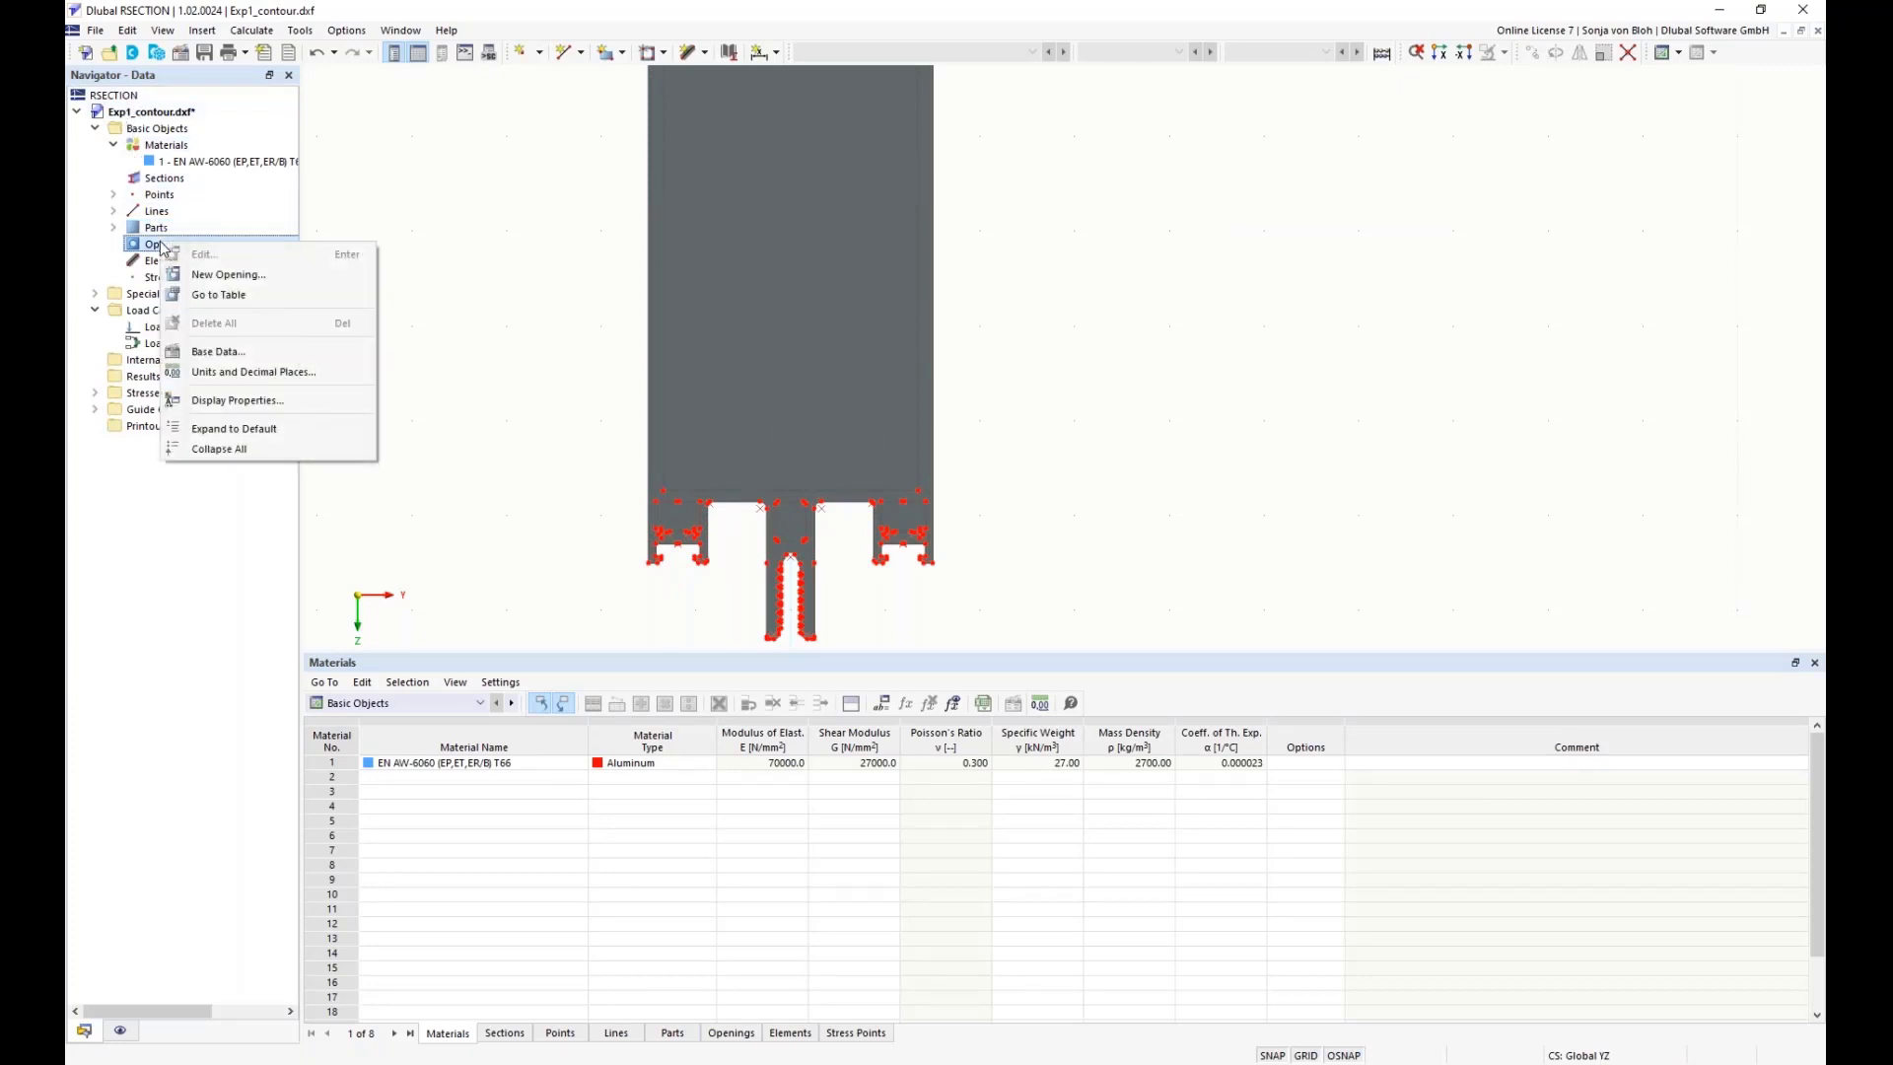
click(209, 275)
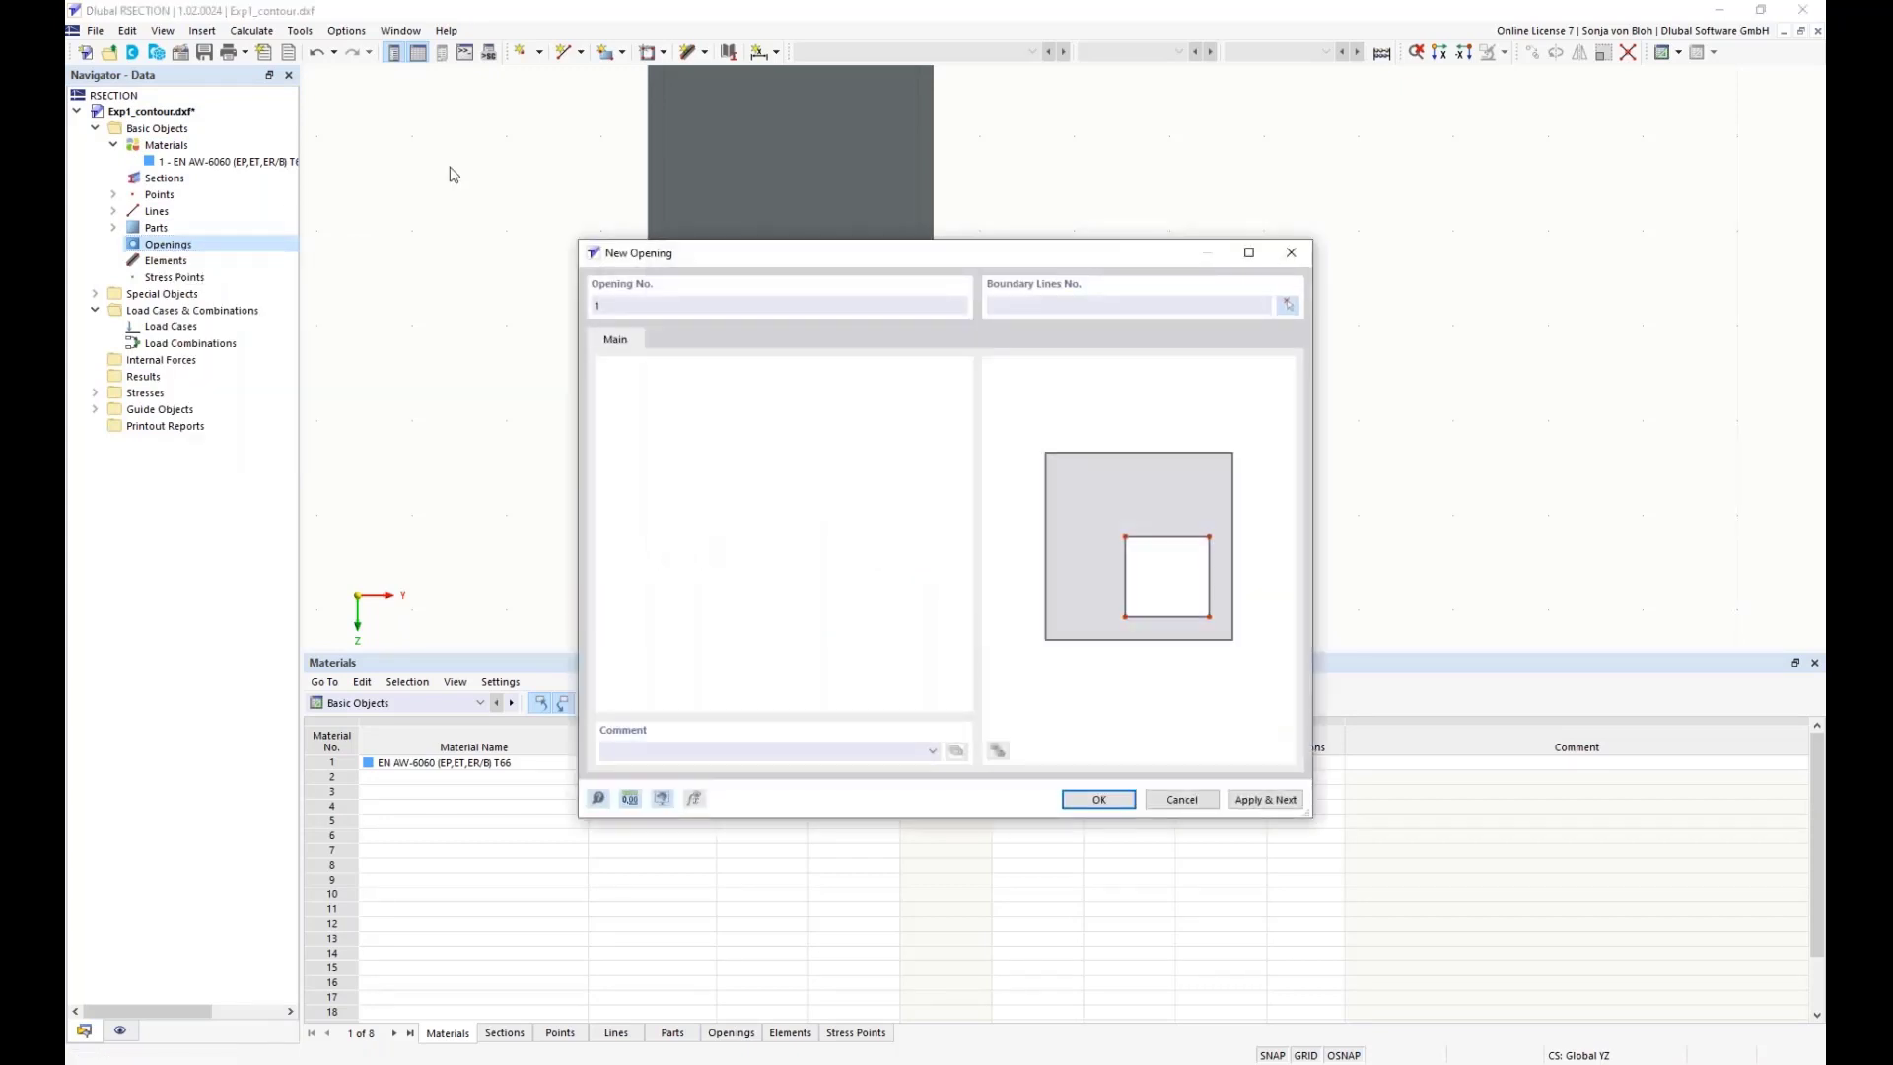
click(1288, 305)
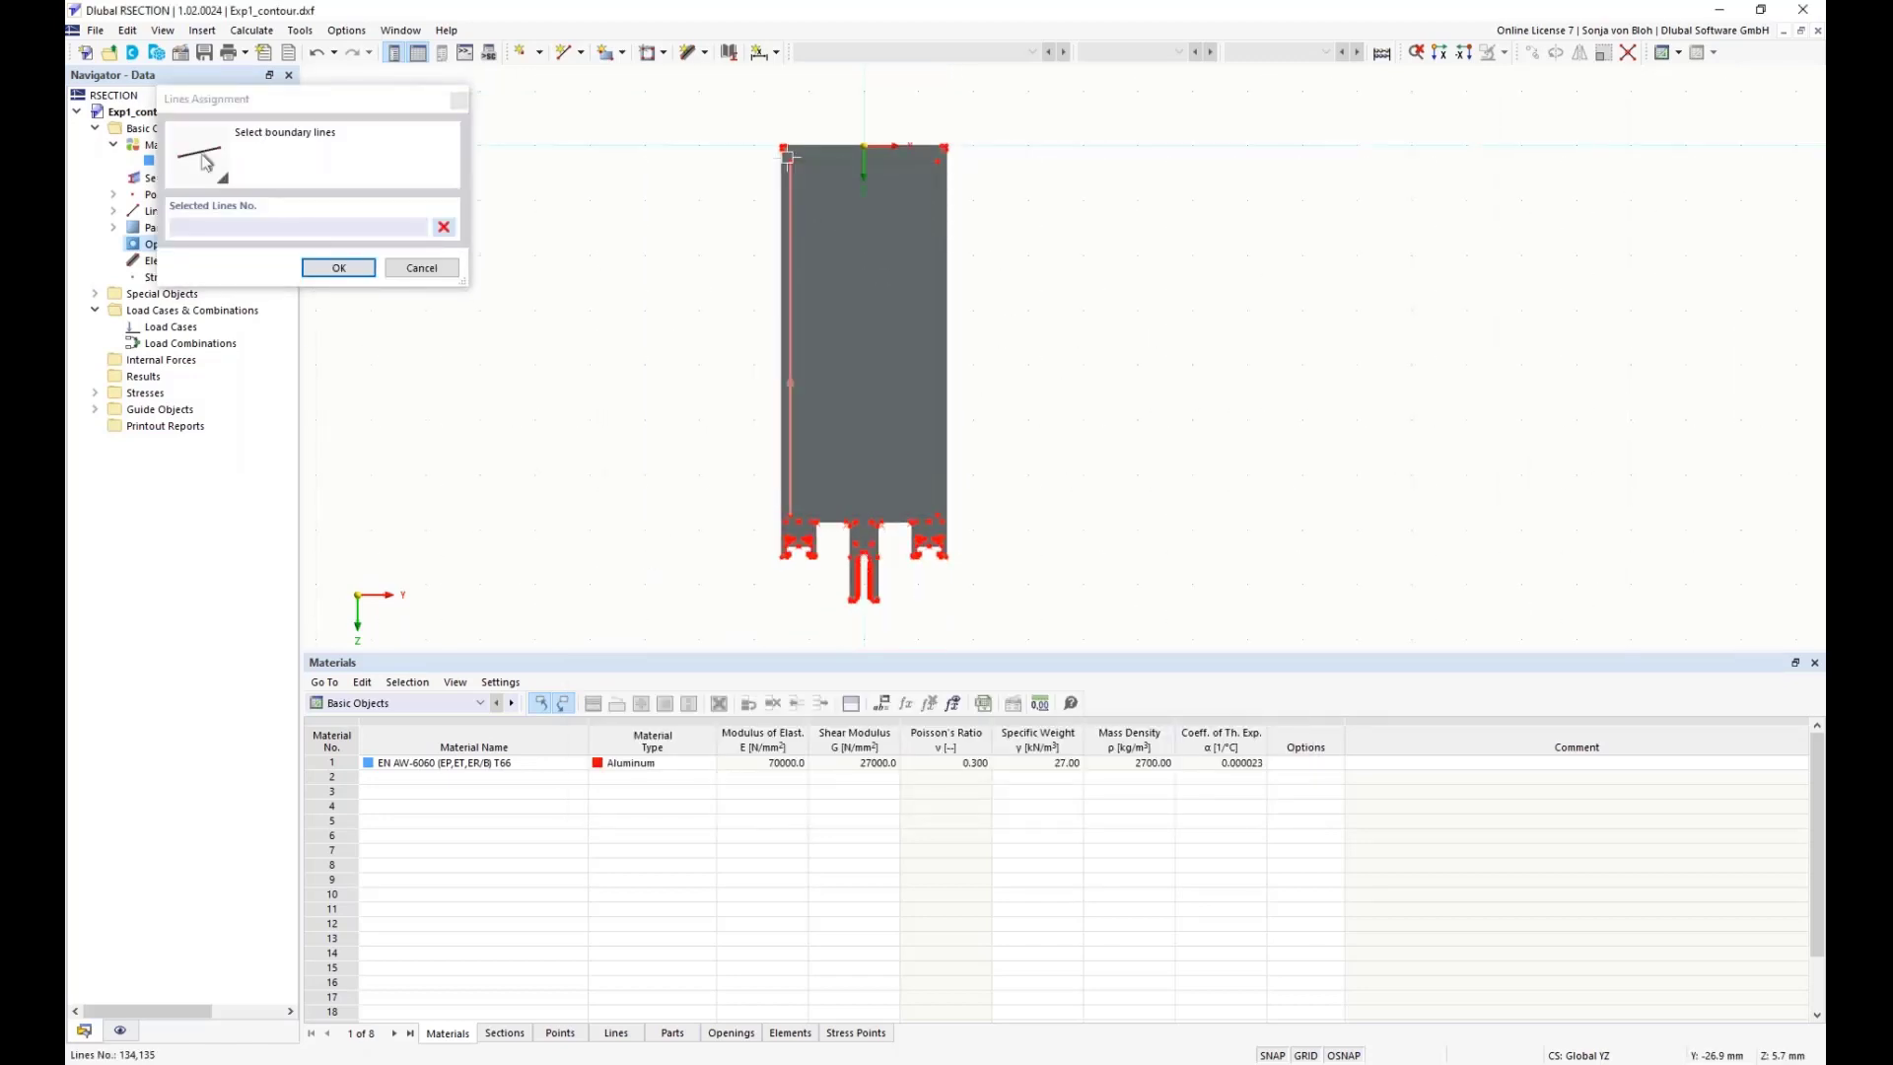
mouse_move(786, 154)
mouse_down()
mouse_move(899, 472)
mouse_move(942, 519)
mouse_up()
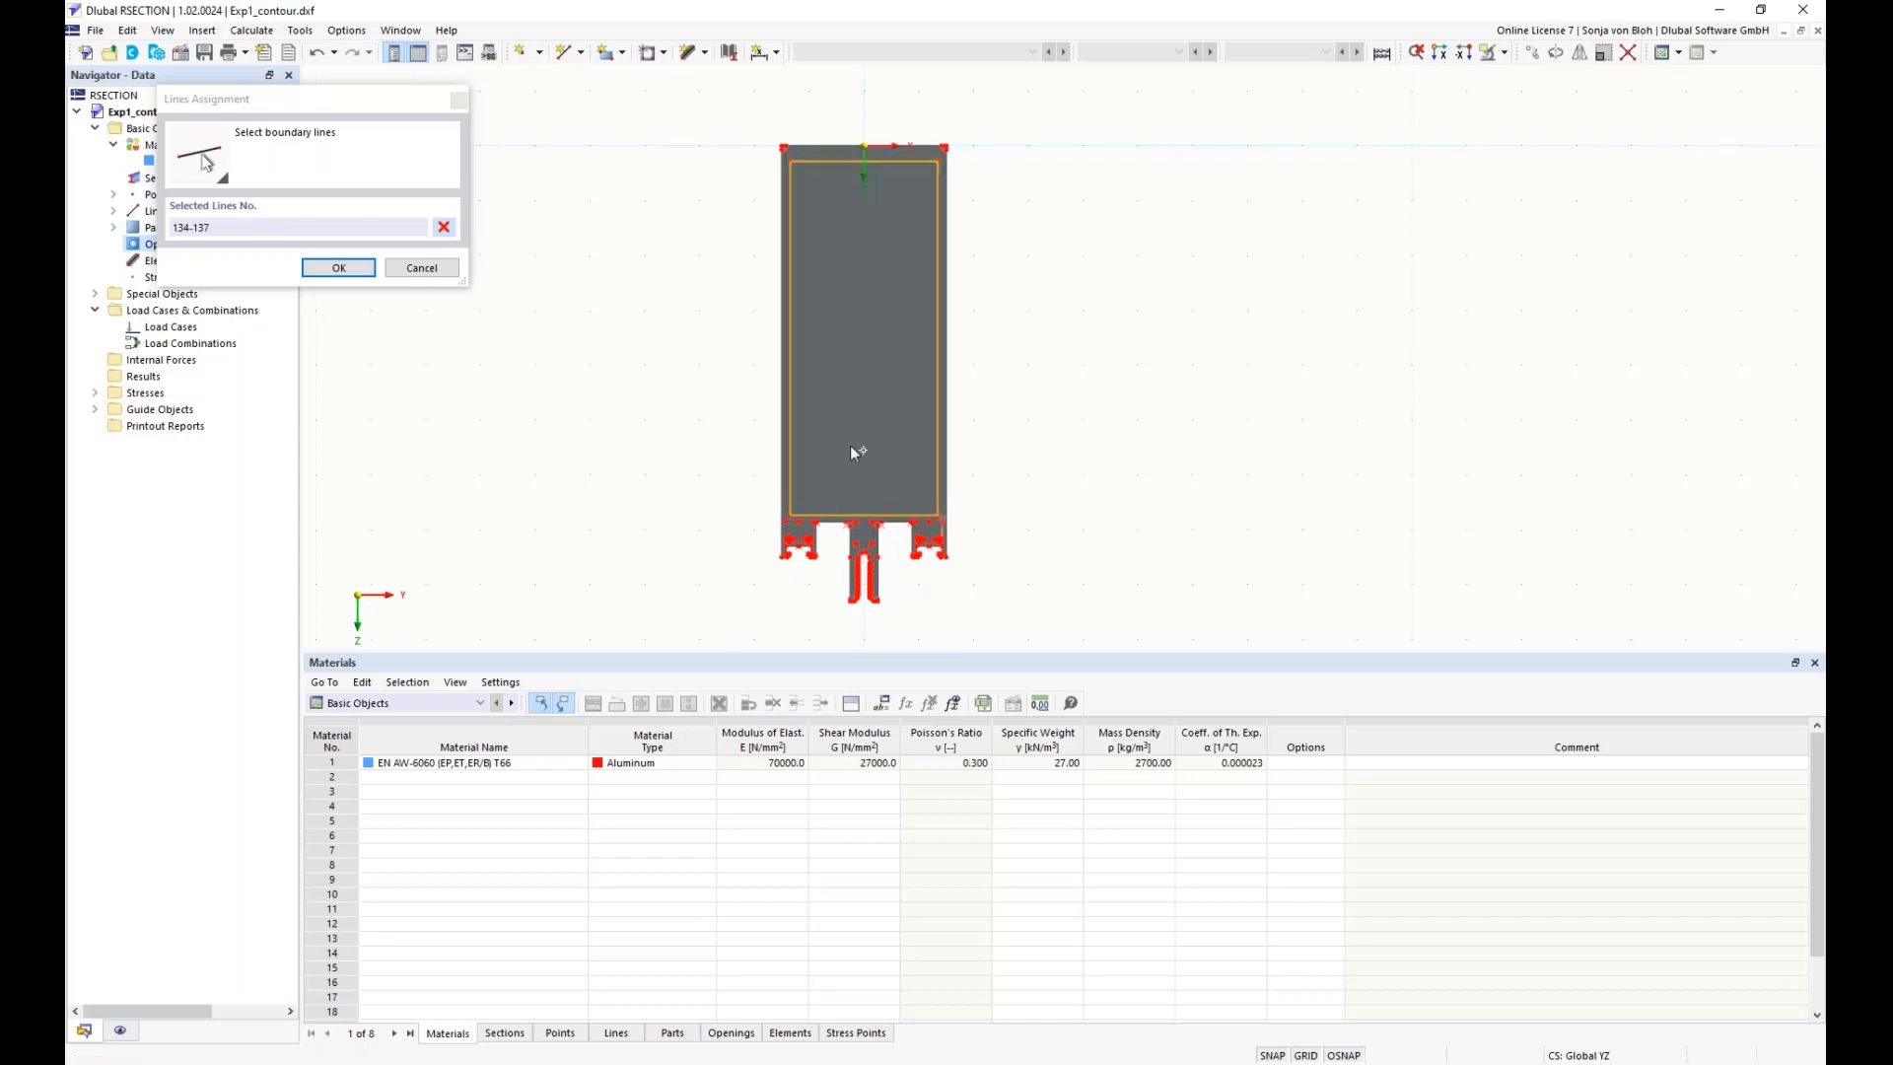
click(353, 270)
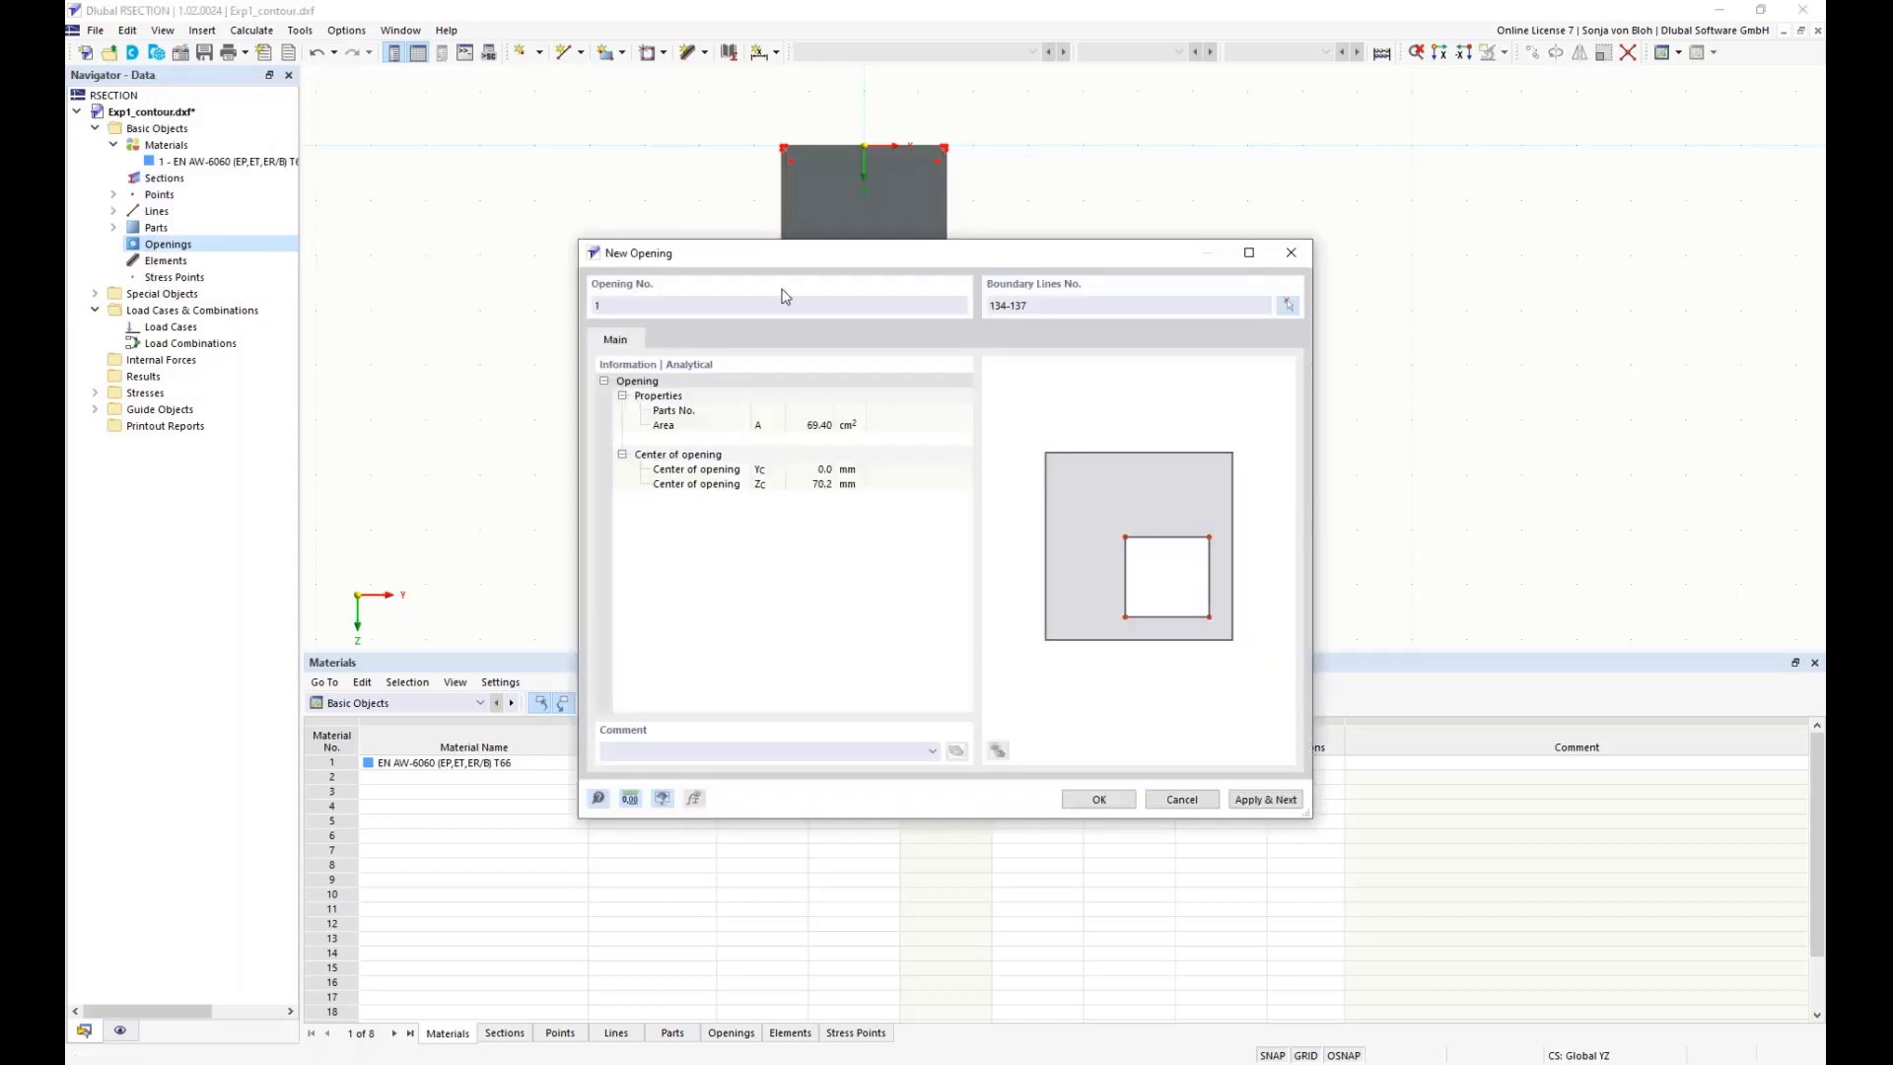
click(1254, 799)
- Create opening 2 from boundary lines 100-107 and 138-147 of the small cavity in the lower left chamber
click(1287, 306)
scroll(1005, 562, up, 3)
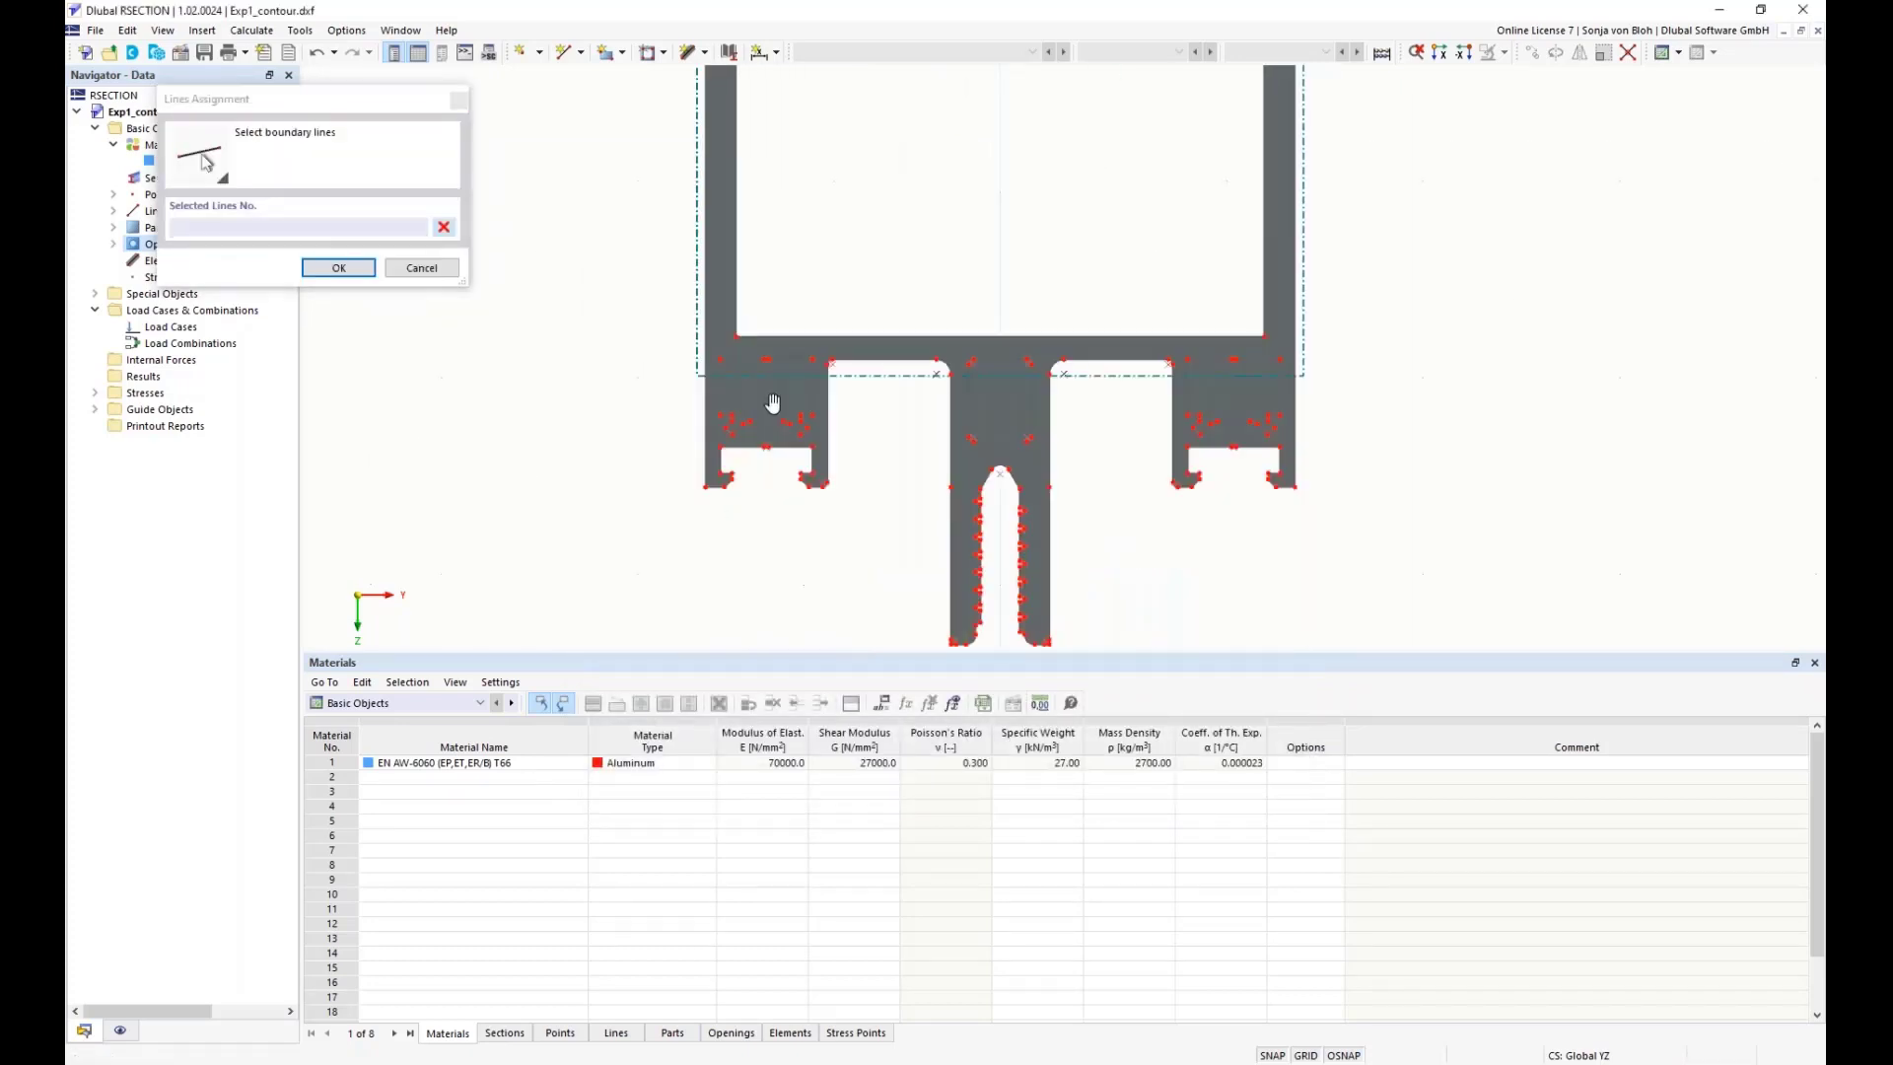
scroll(740, 365, up, 2)
drag(676, 299, 859, 460)
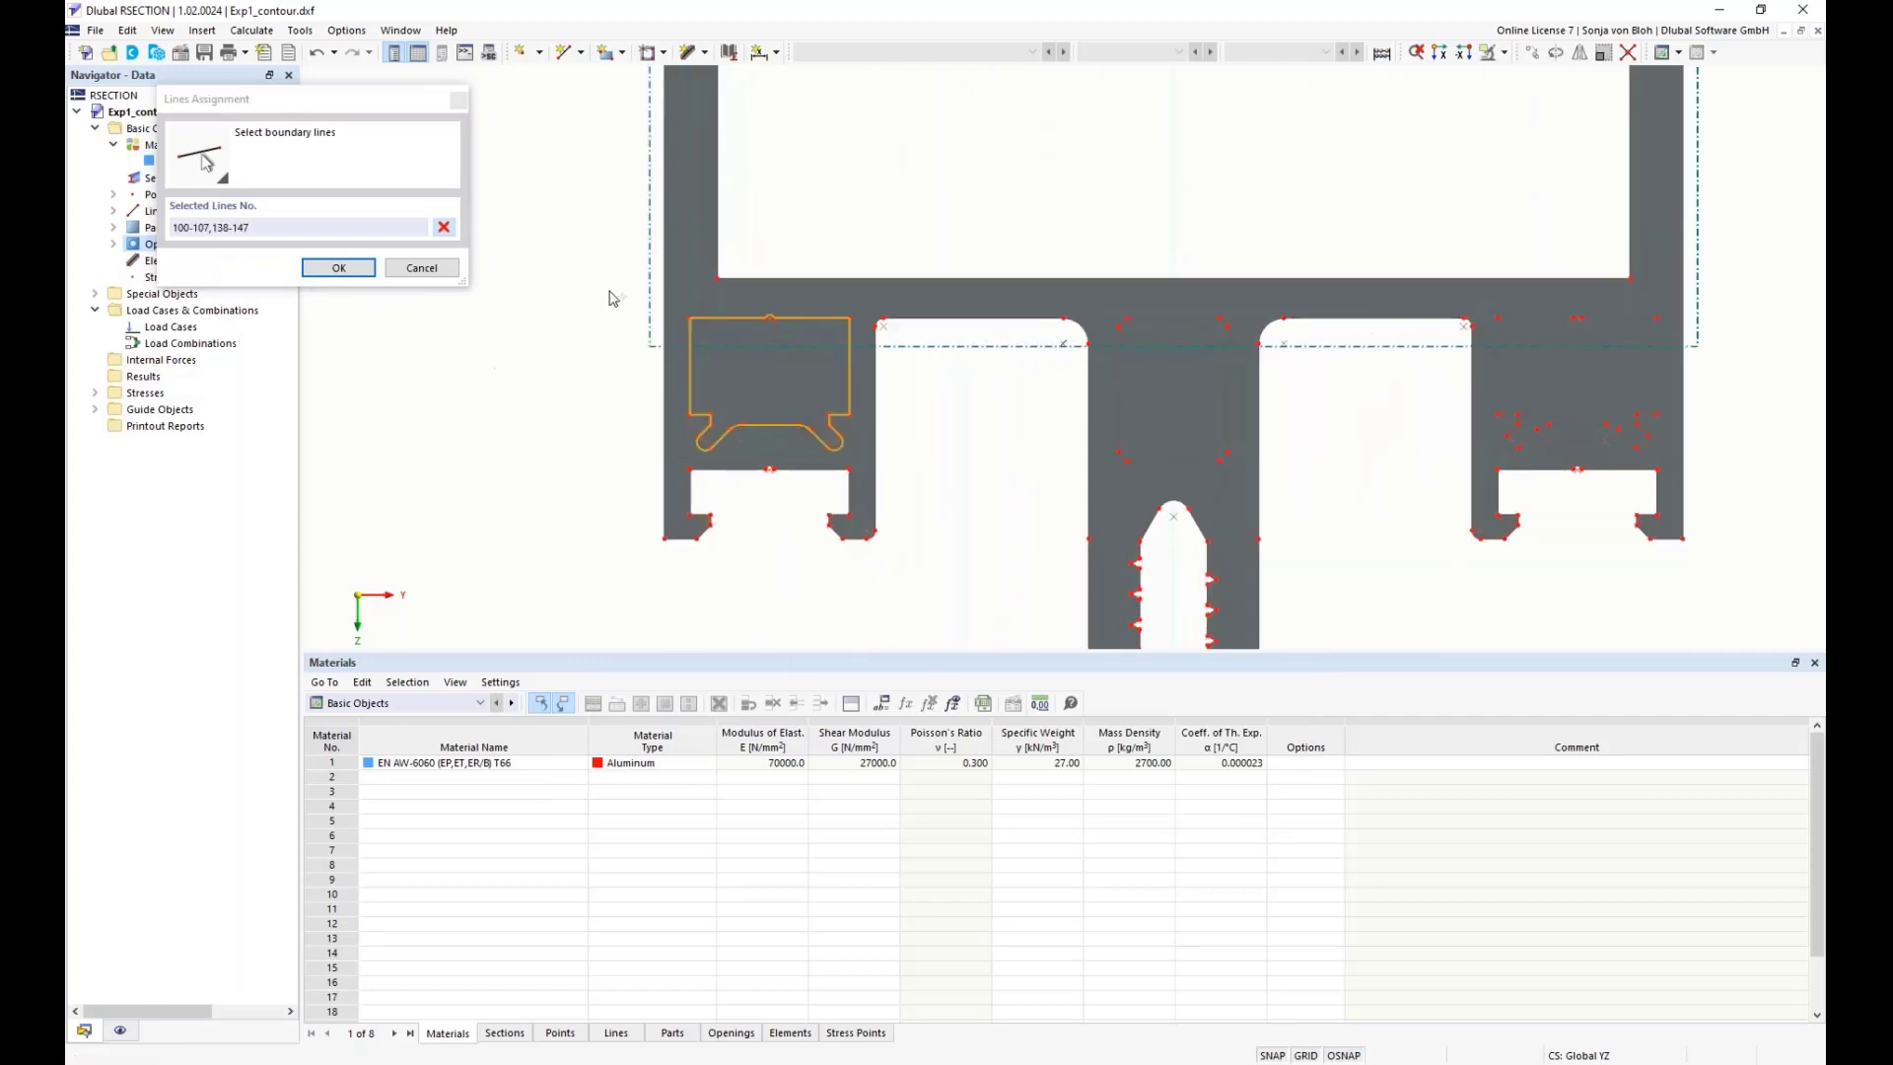
click(374, 268)
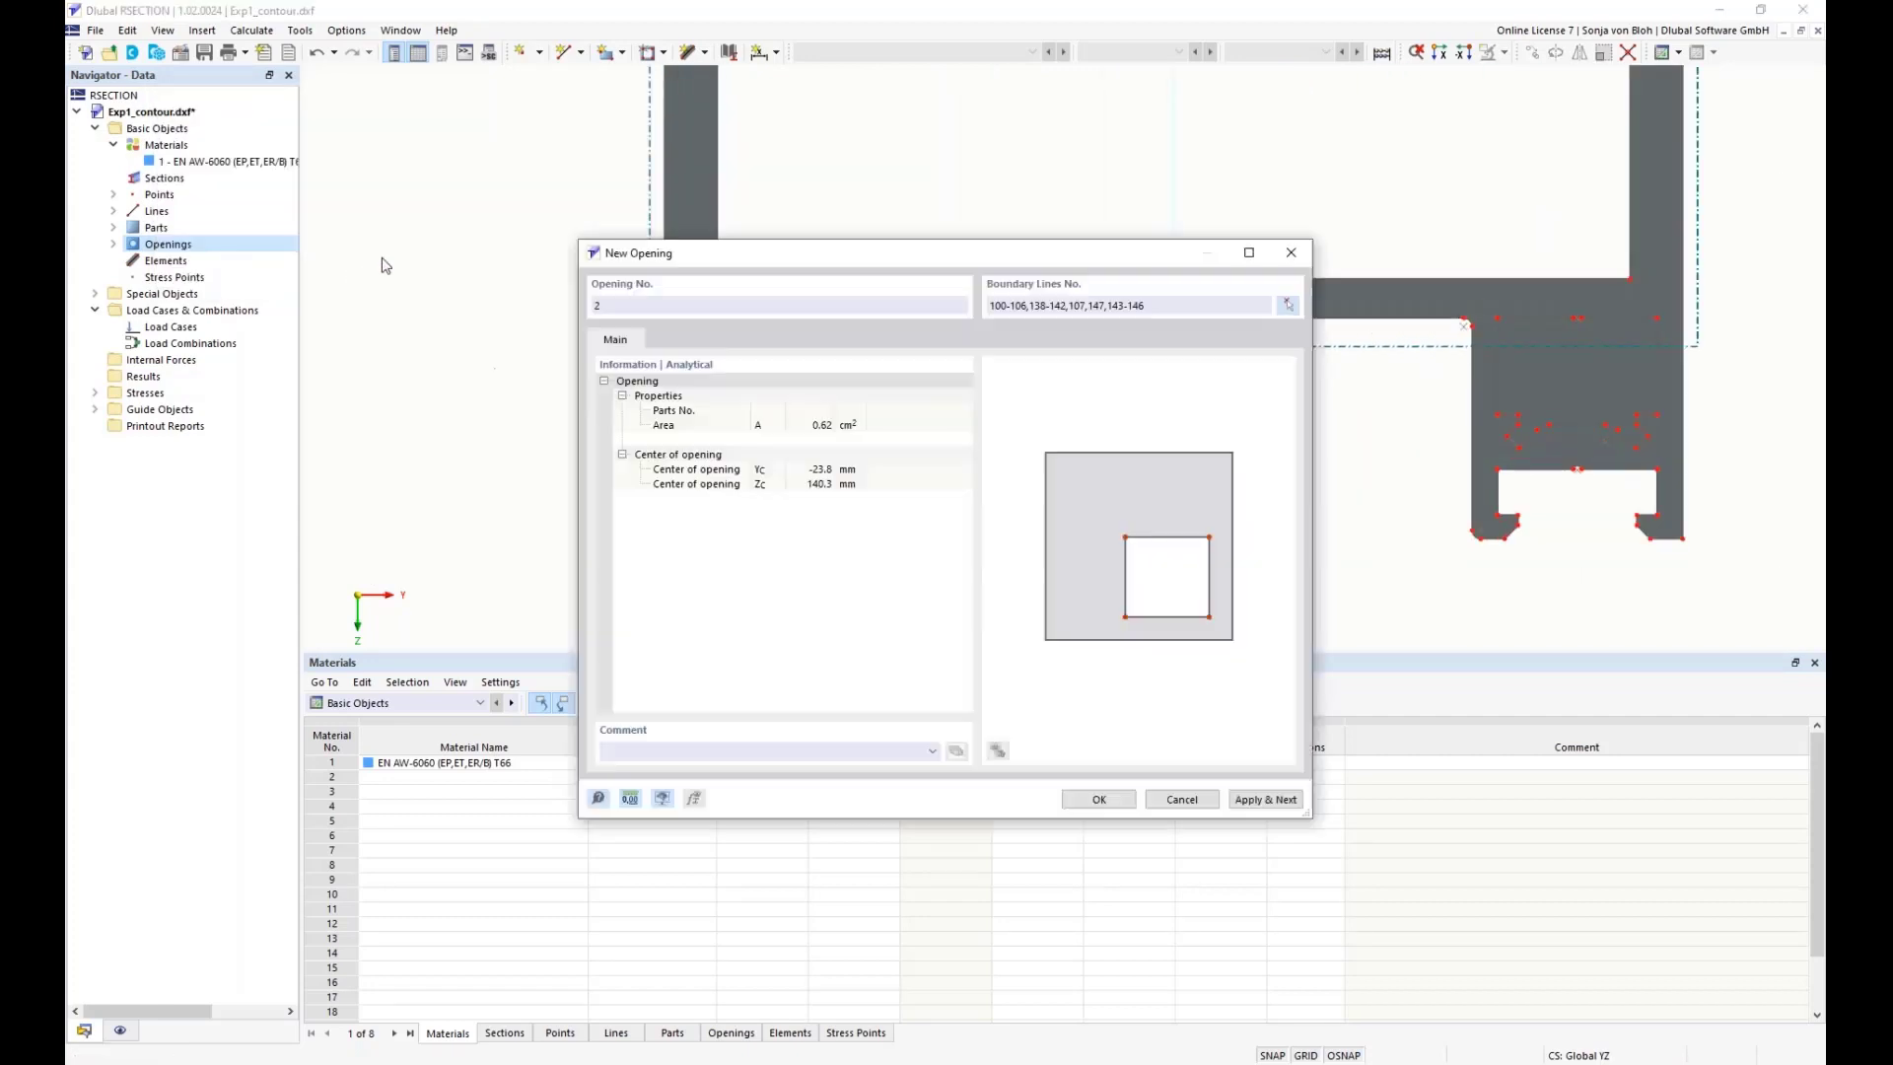
click(1245, 800)
- Create opening 3 from boundary lines 108-115 of the small central cavity below the main chamber
click(1288, 308)
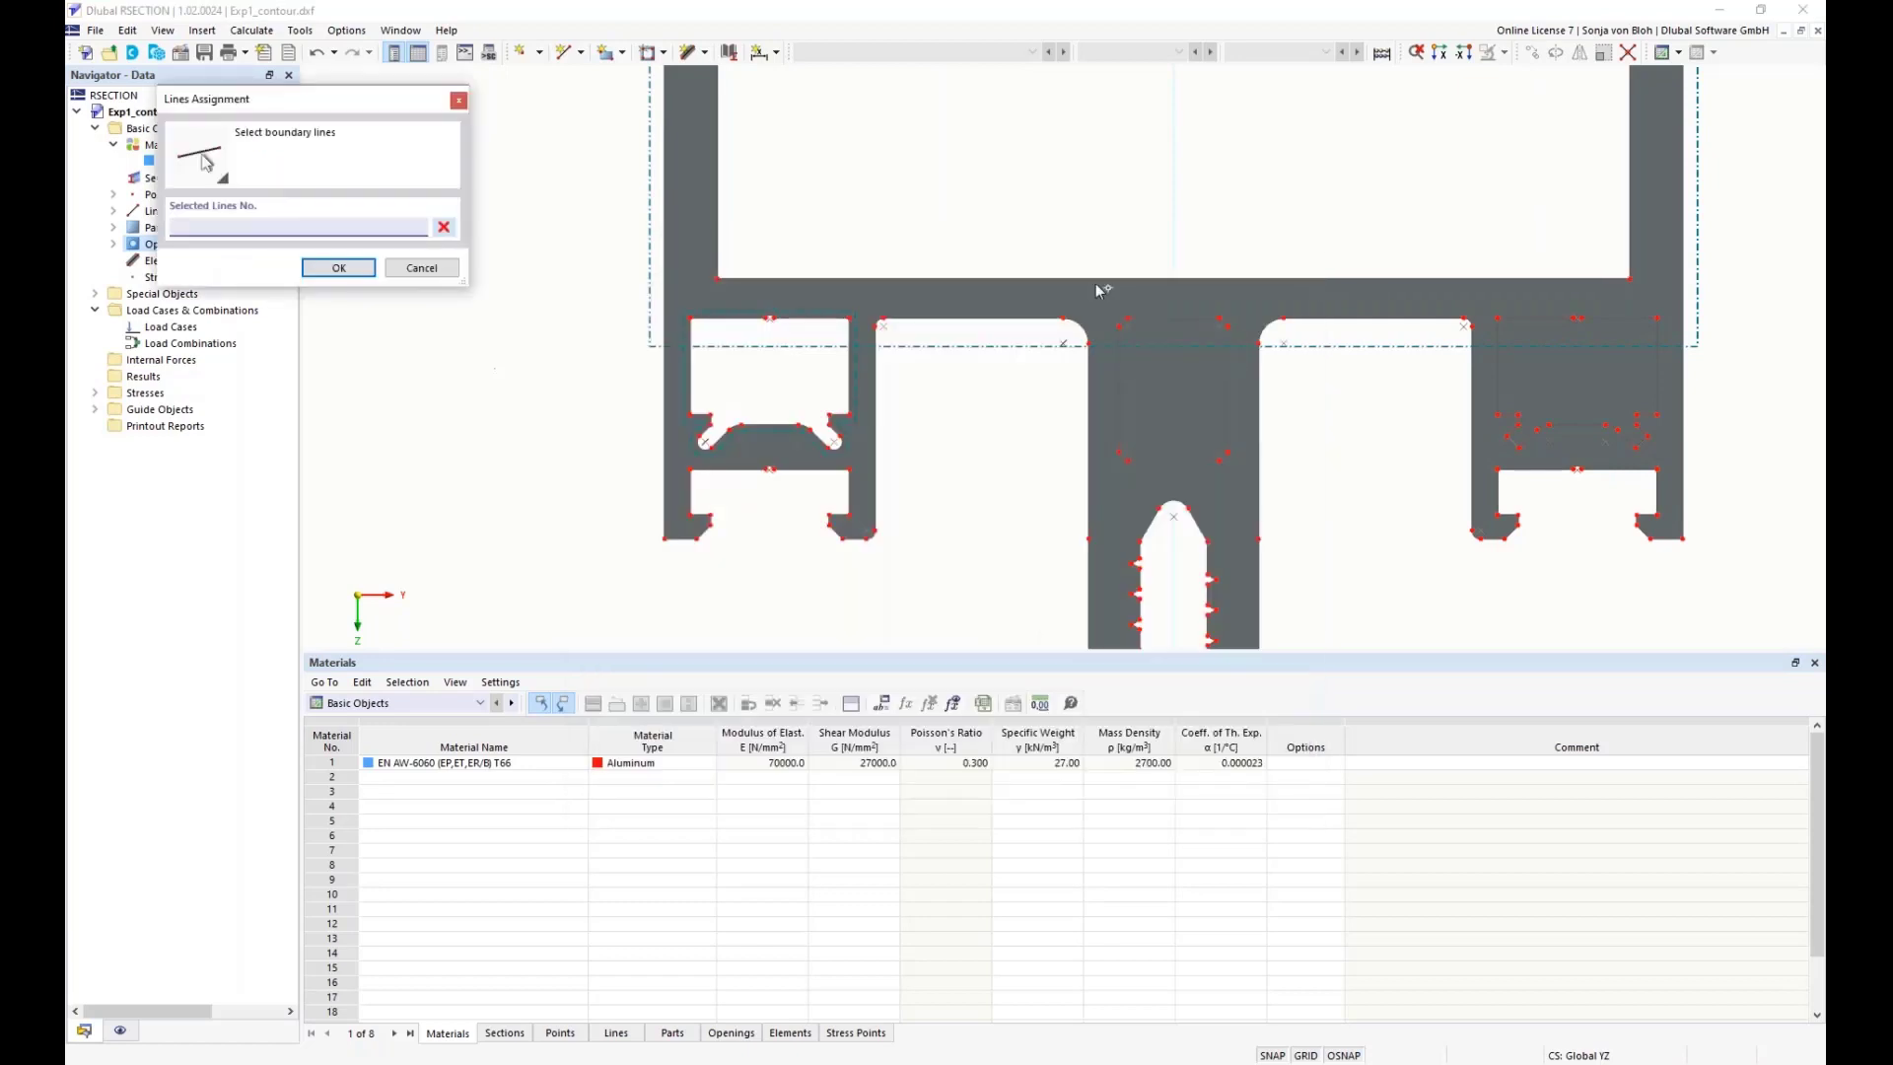
drag(1109, 303, 1239, 474)
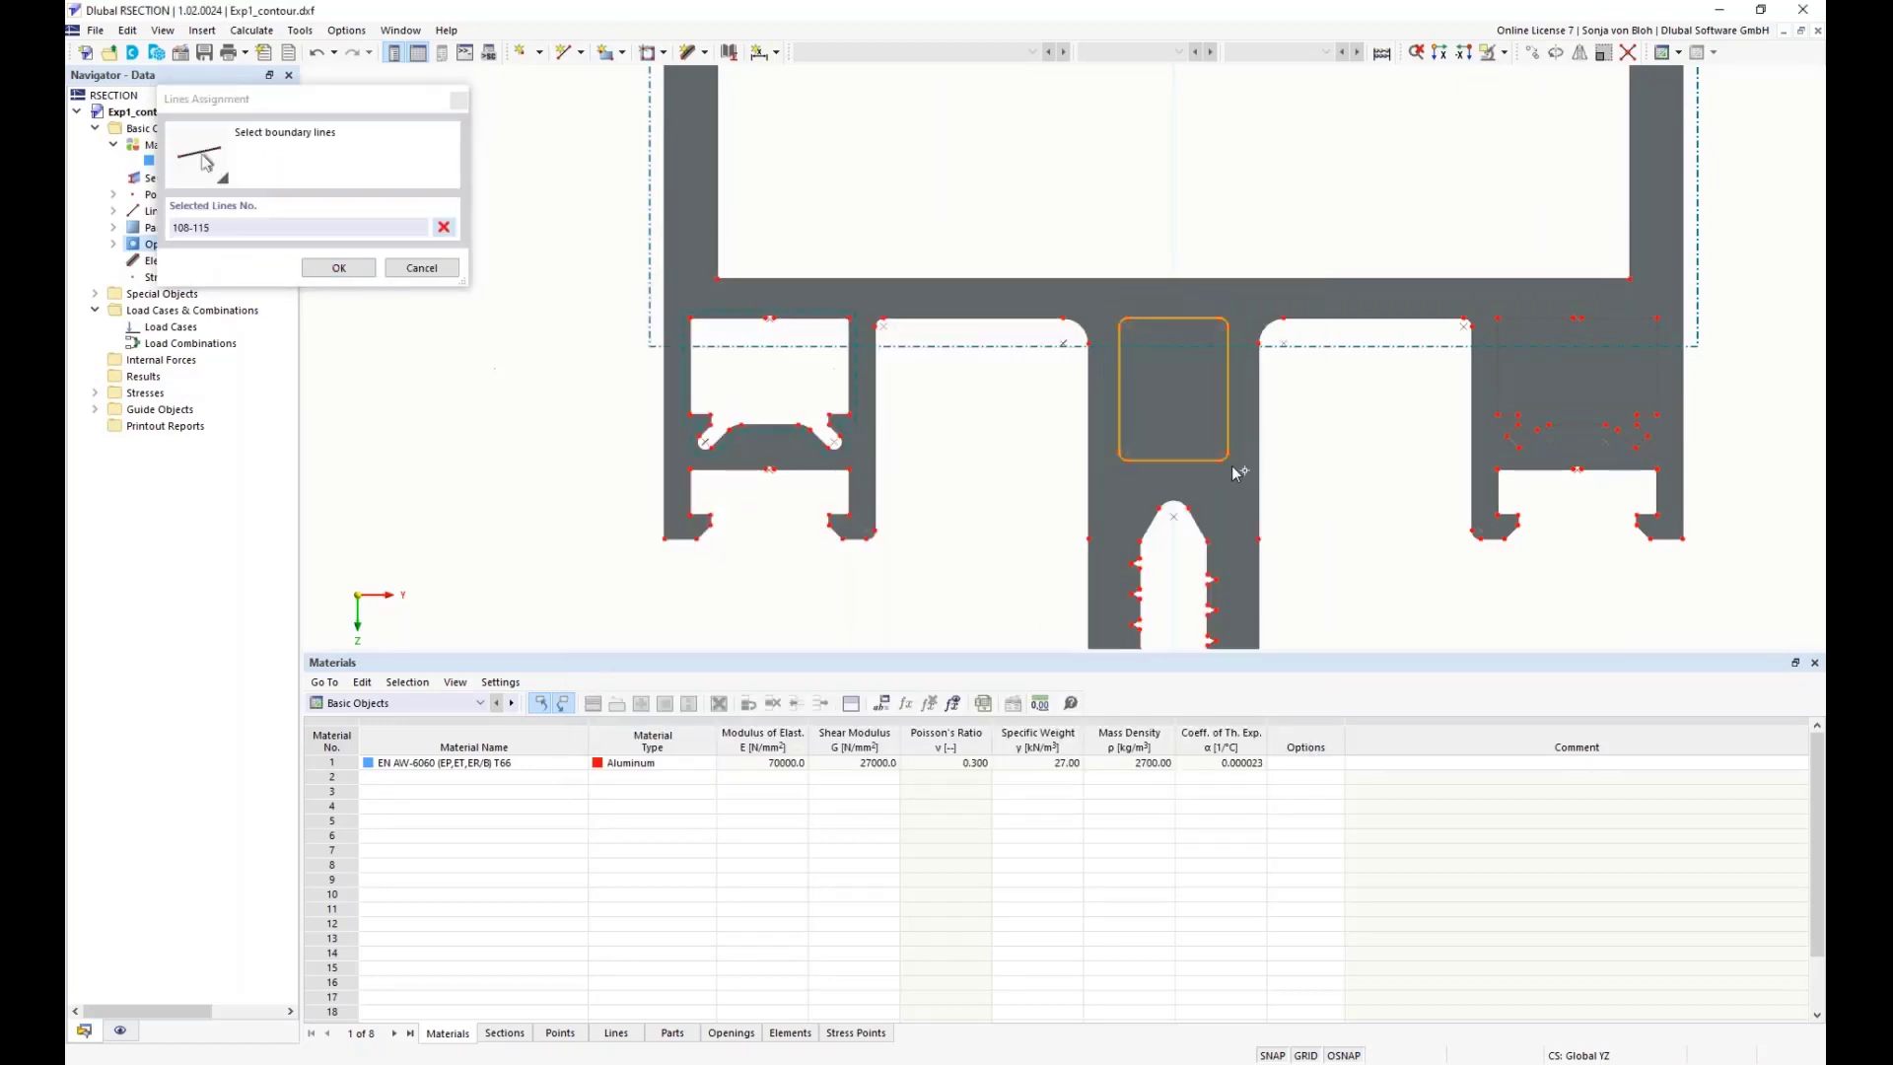
click(338, 268)
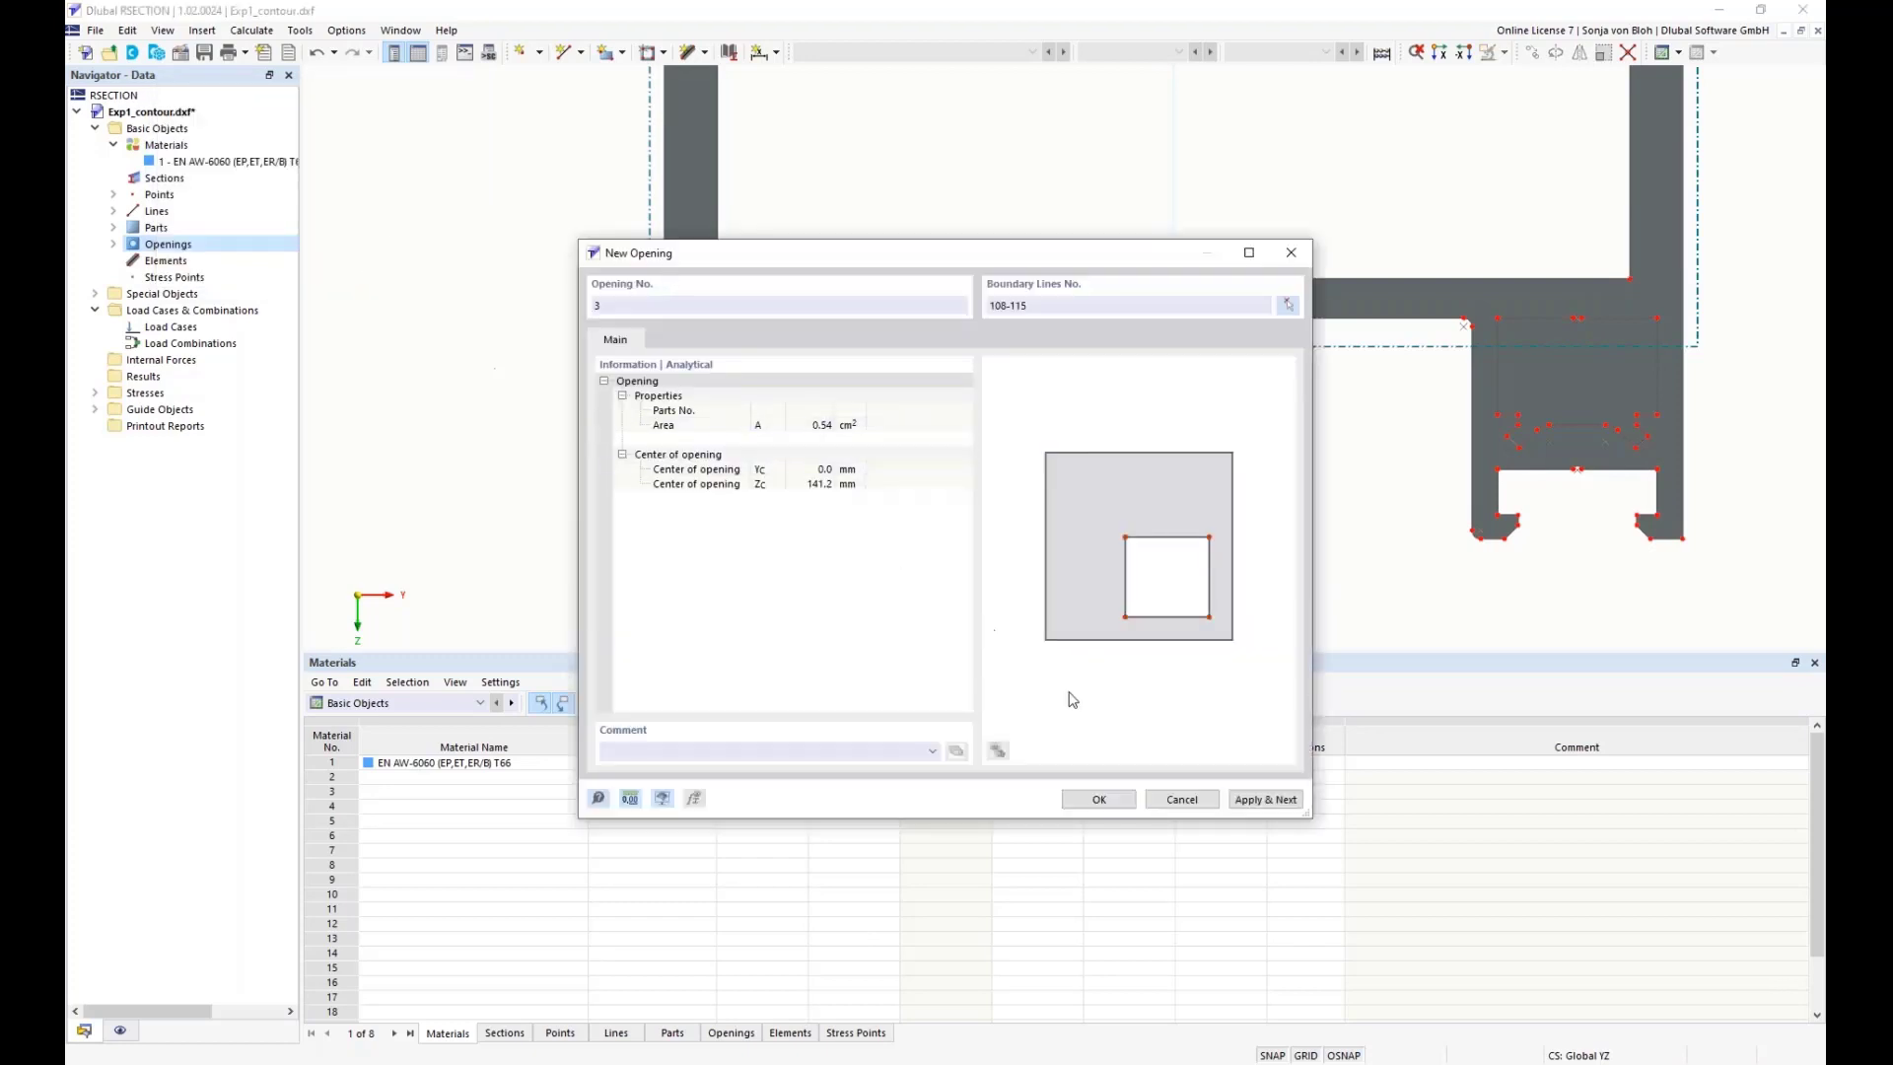
click(1253, 798)
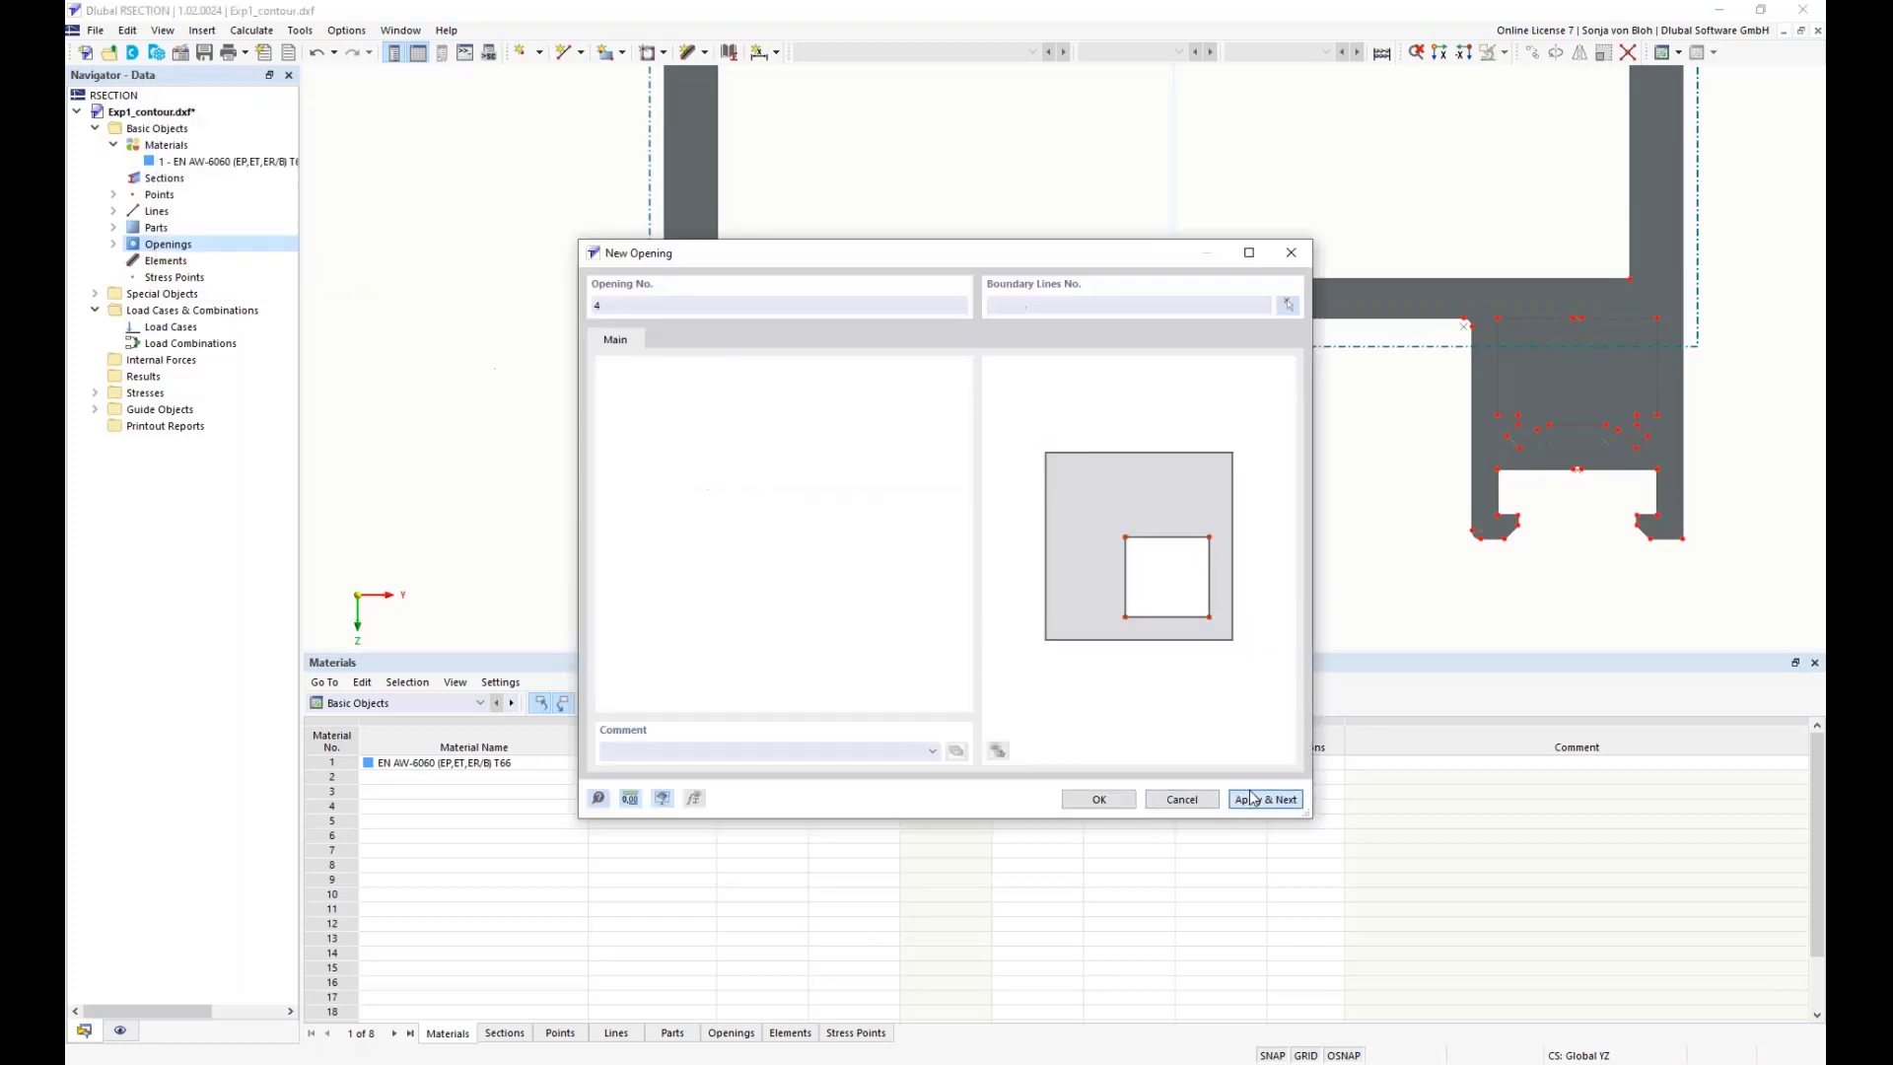
- Create opening 4 from boundary lines 116-133 of the small lower right cavity and finish defining openings
click(1287, 306)
drag(1477, 296, 1673, 458)
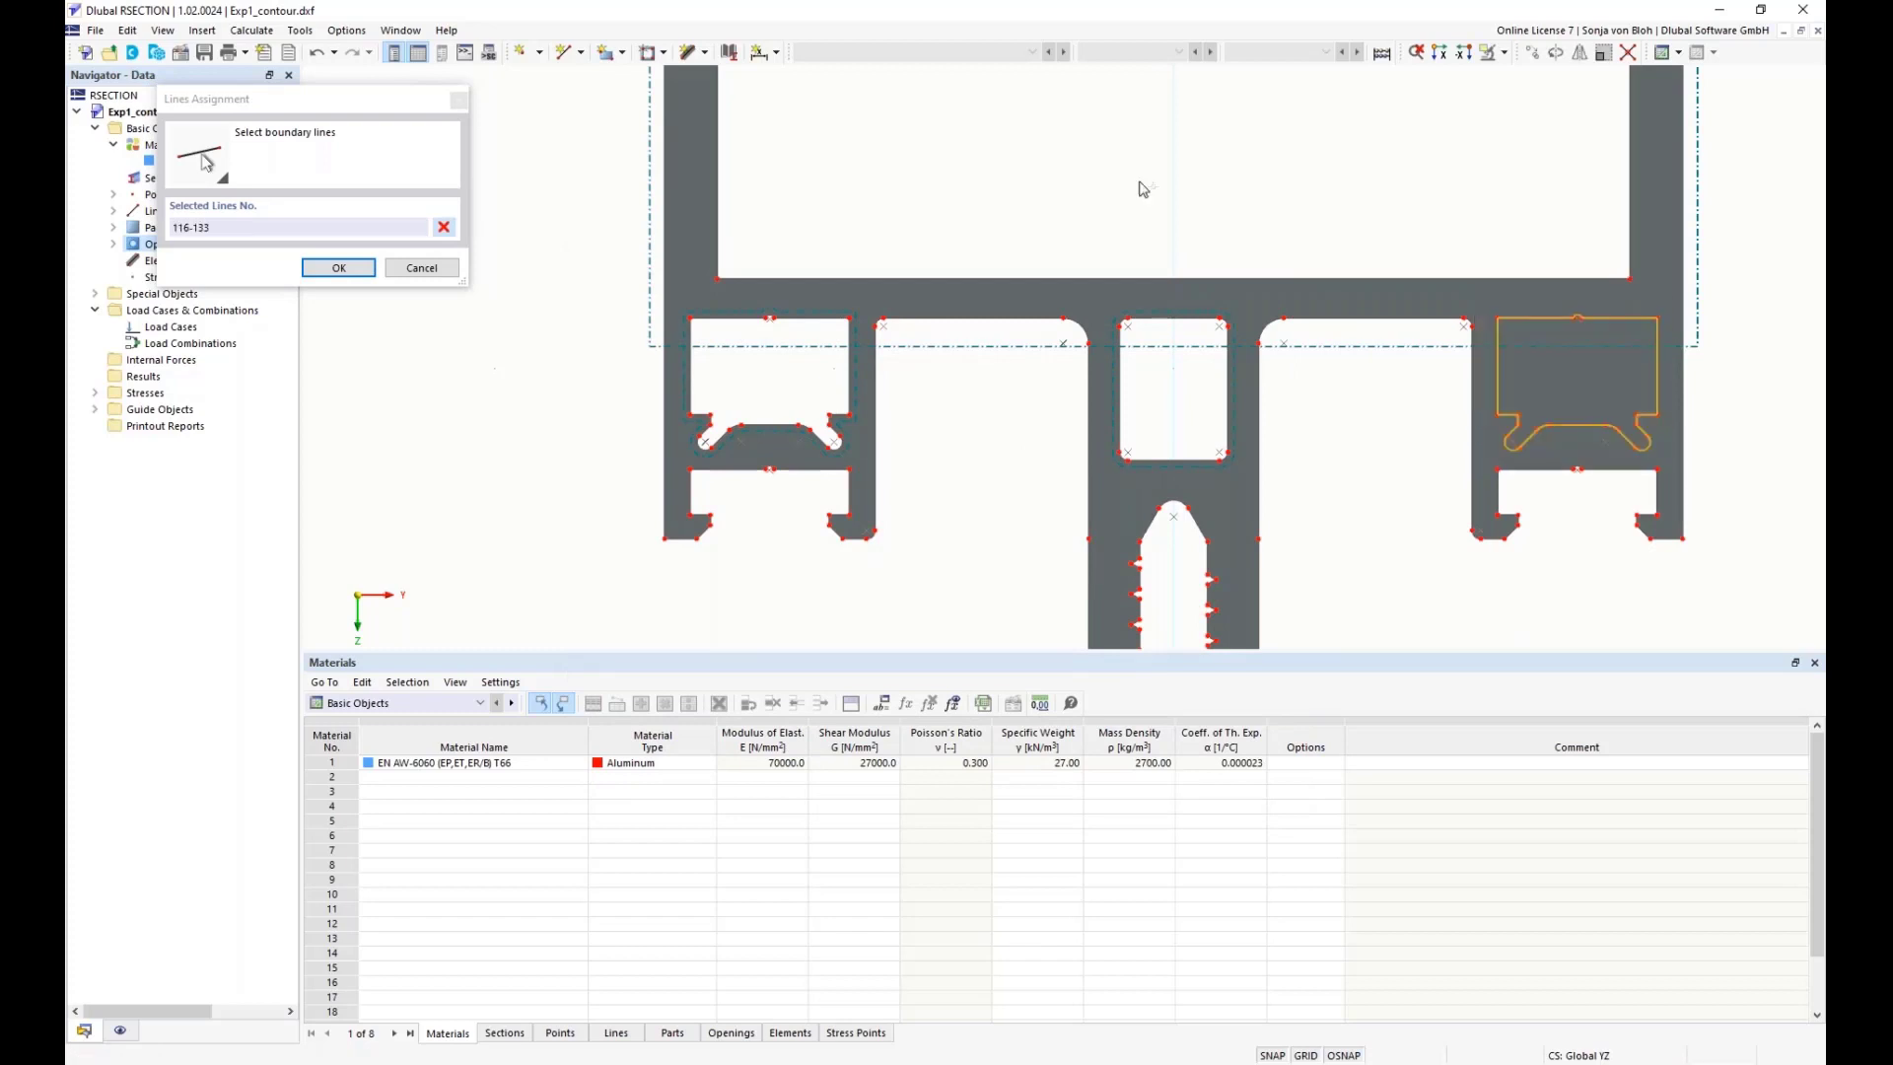
click(340, 268)
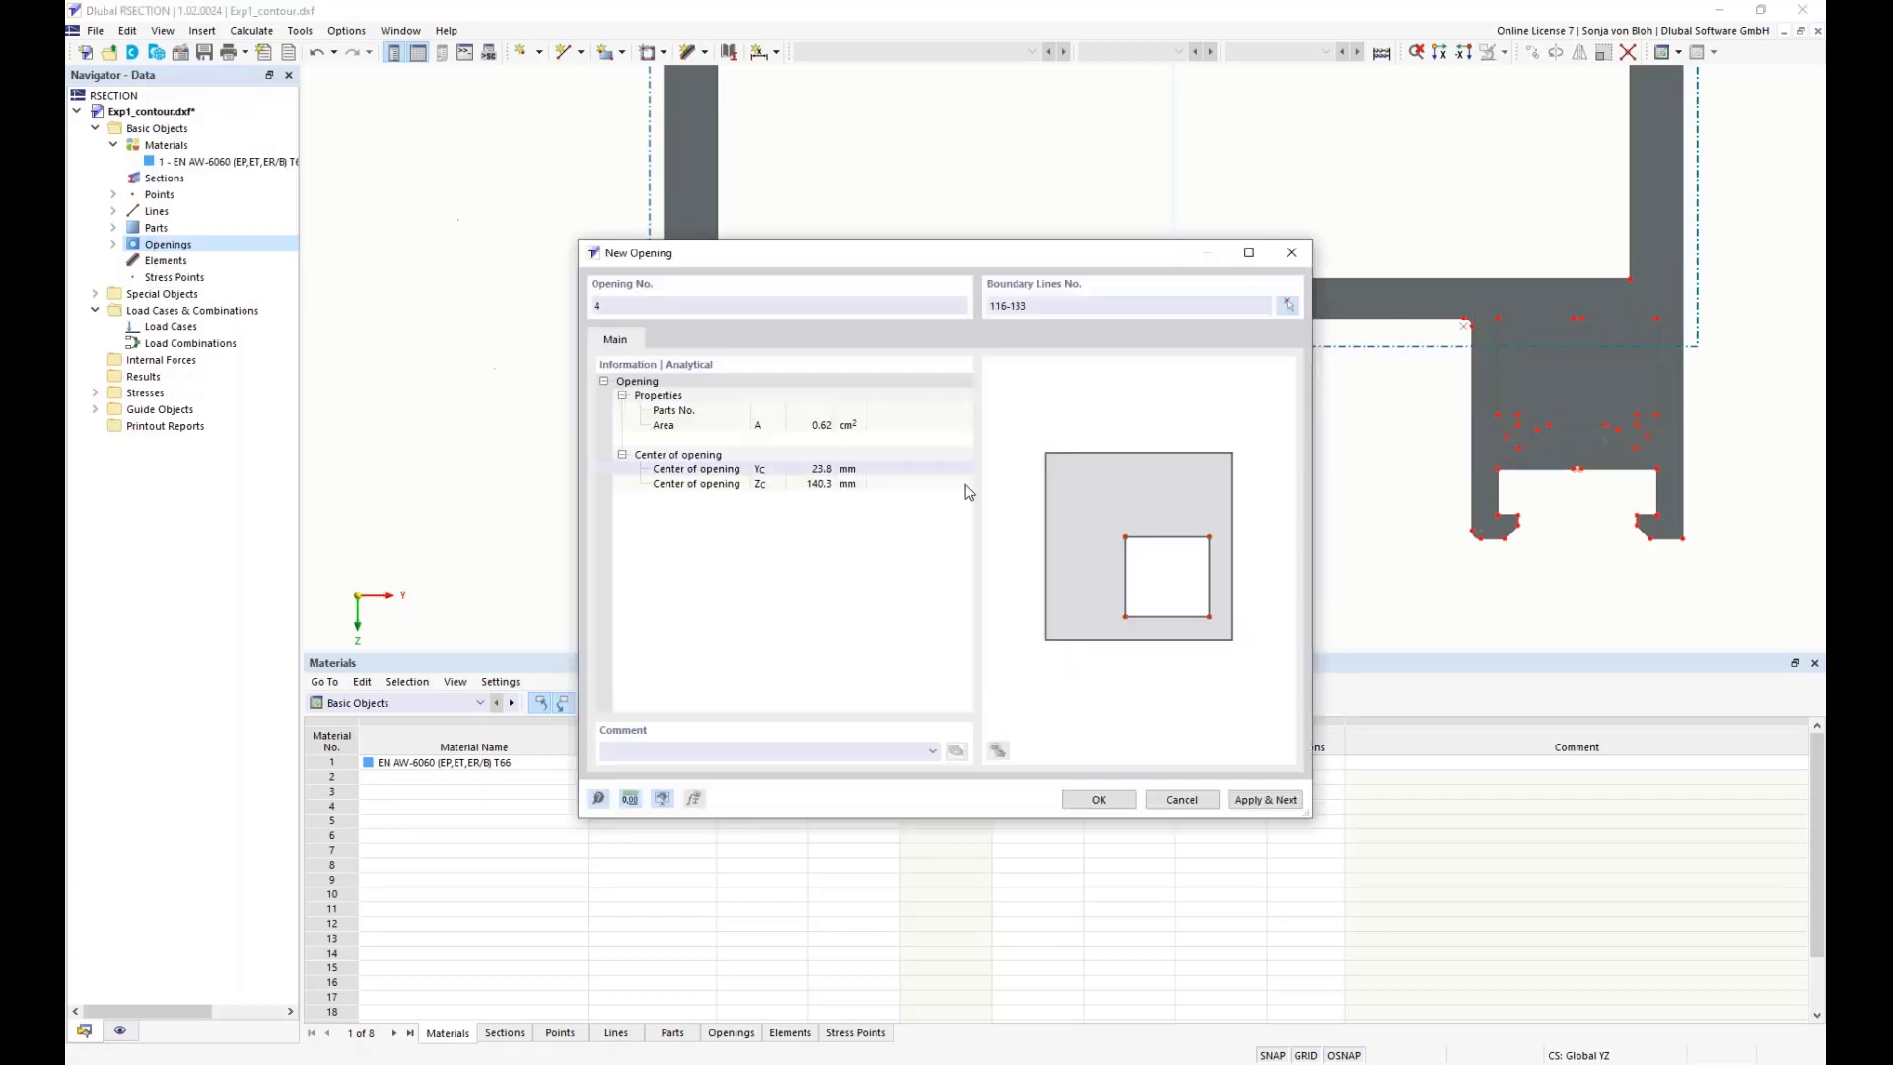
click(1098, 801)
- Reduce the height of the materials table to enlarge the drawing area around the whole section
scroll(671, 468, down, 5)
drag(691, 660, 686, 902)
mouse_move(551, 525)
middle_down()
mouse_move(541, 575)
mouse_move(541, 555)
middle_up()
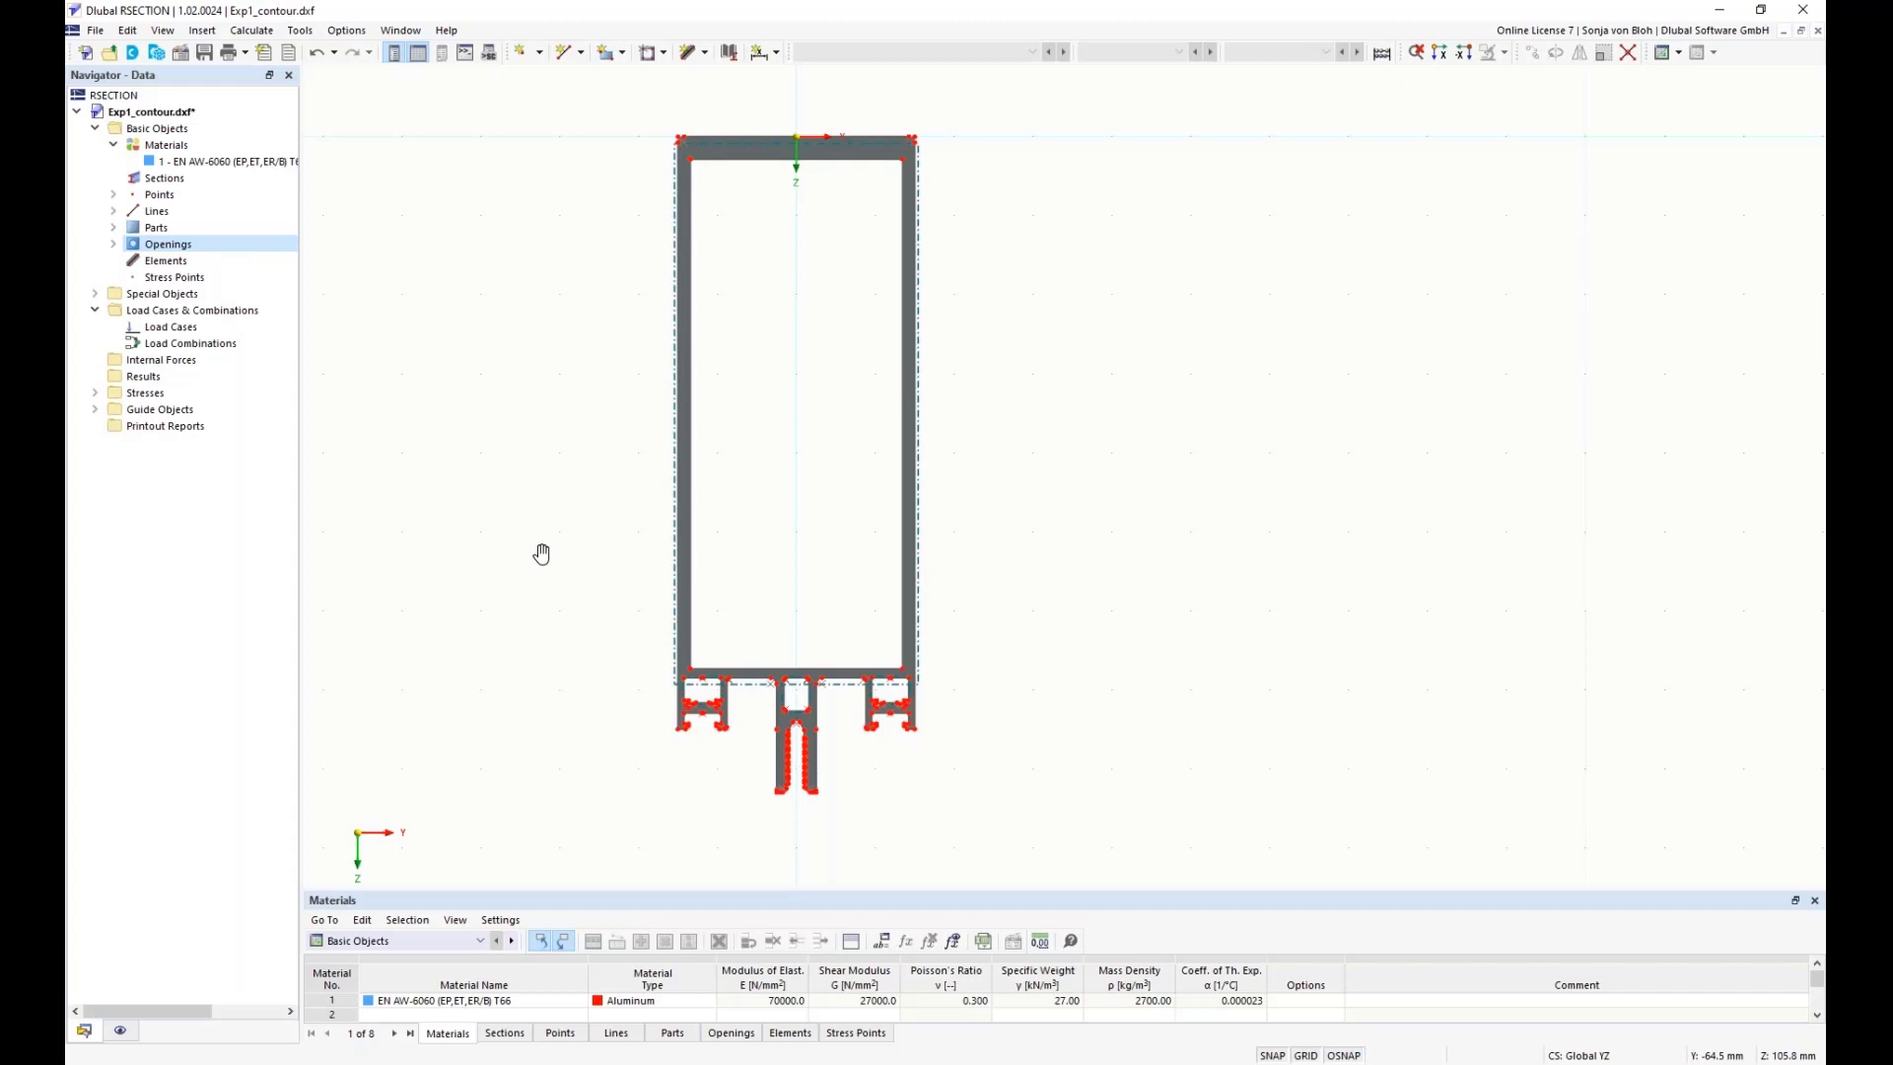
click(541, 54)
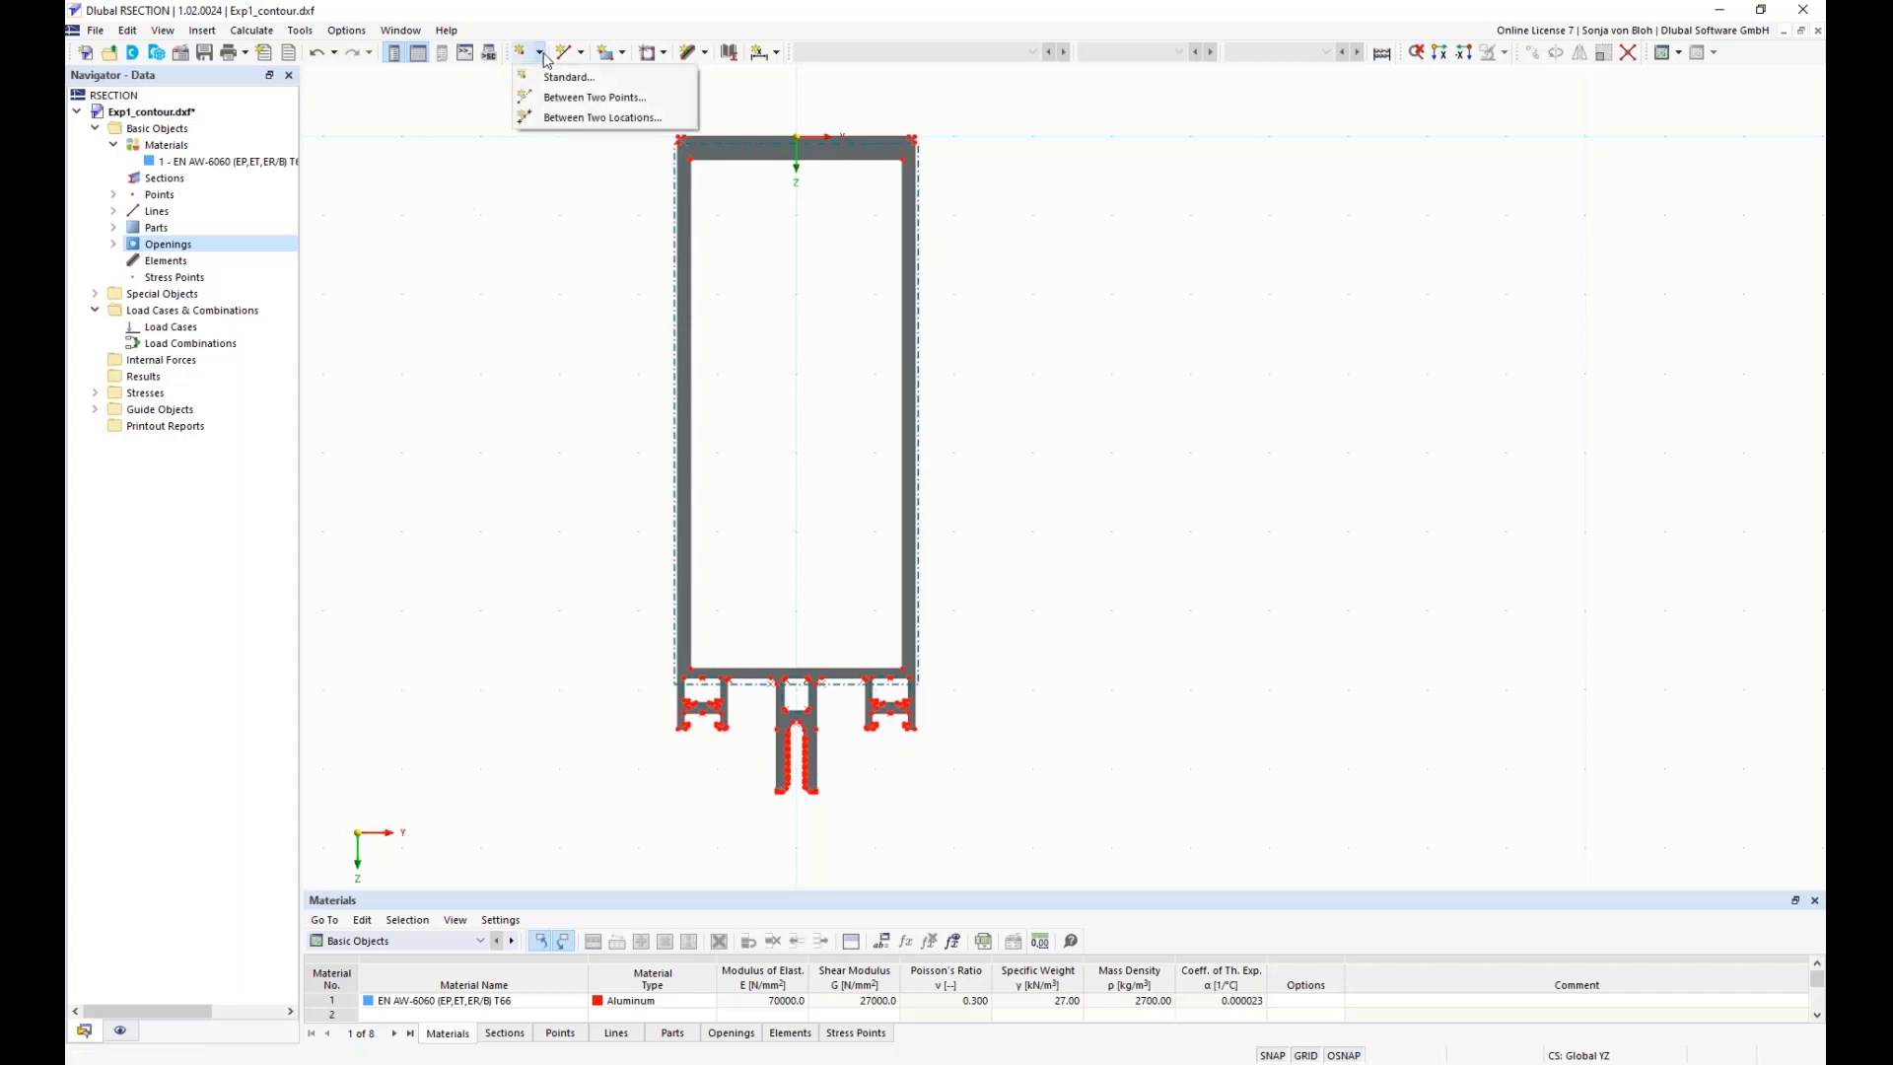
click(565, 117)
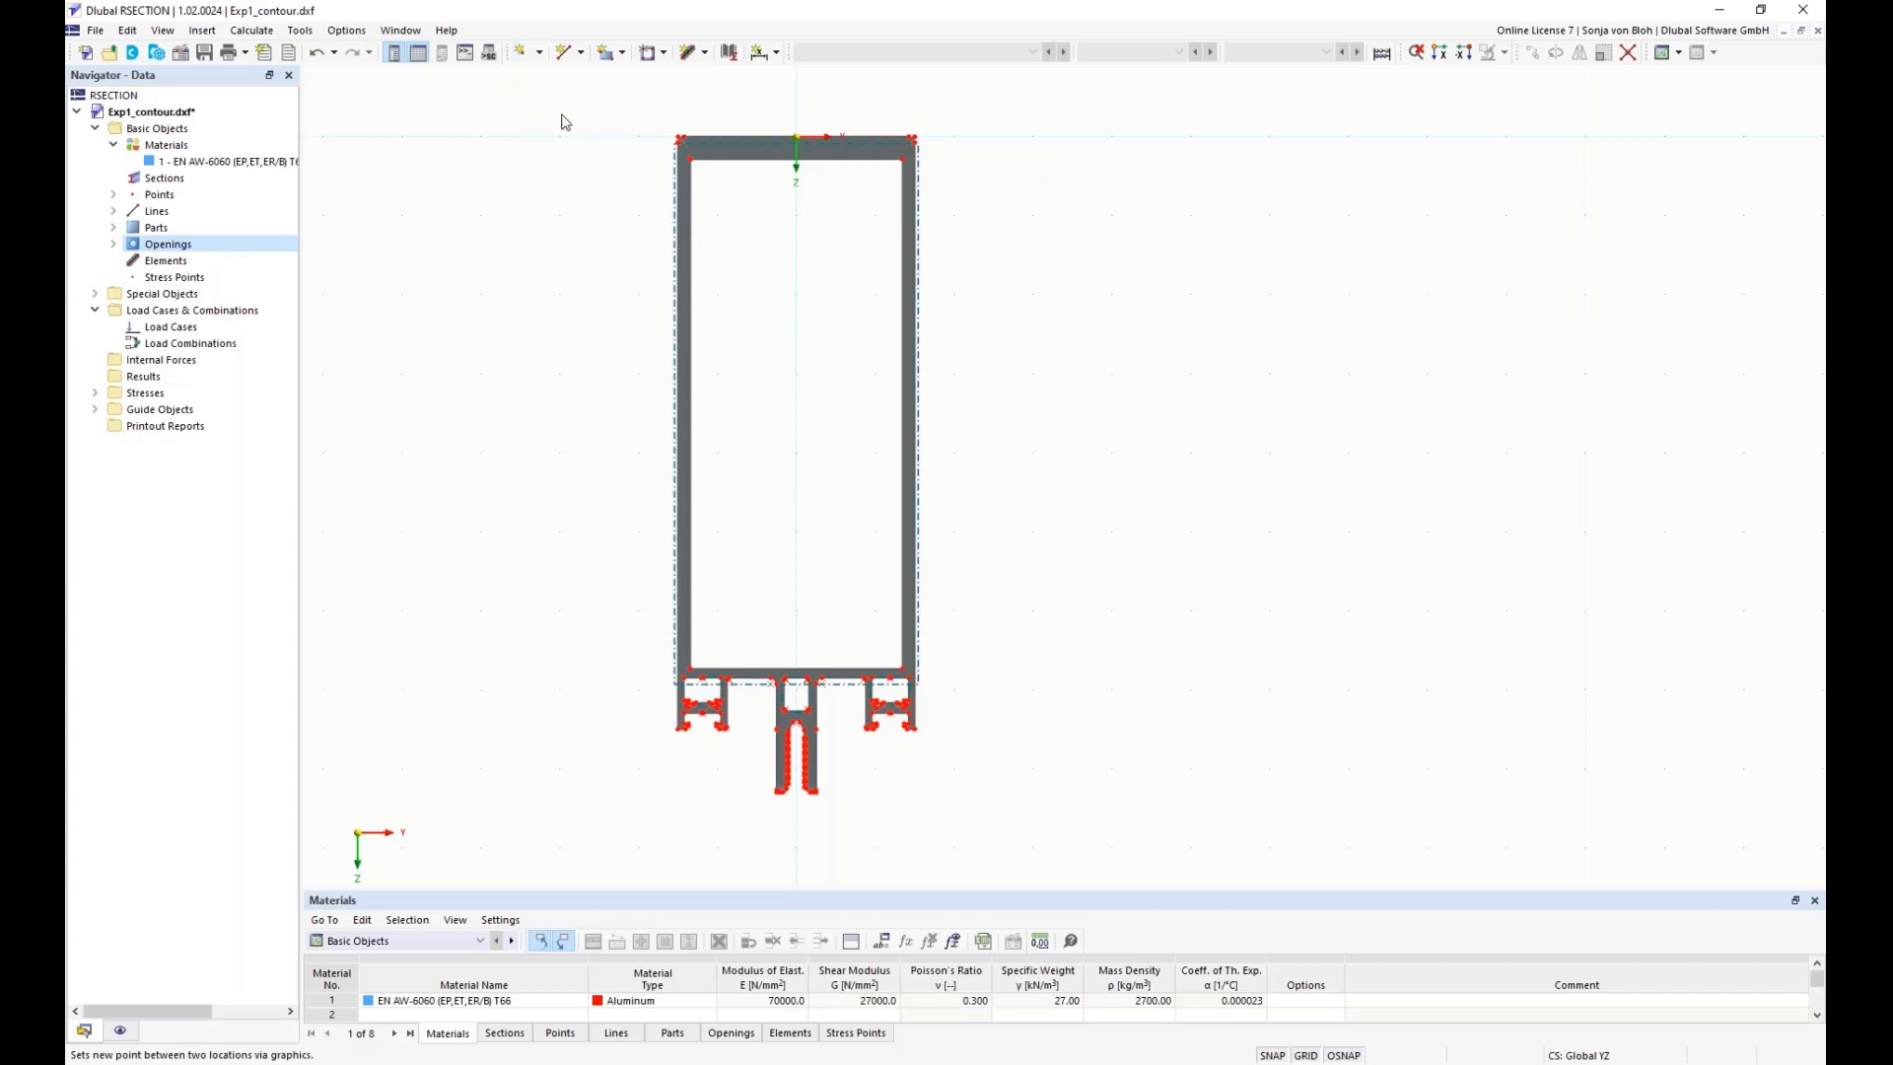
scroll(693, 153, up, 5)
middle_drag(704, 172, 846, 334)
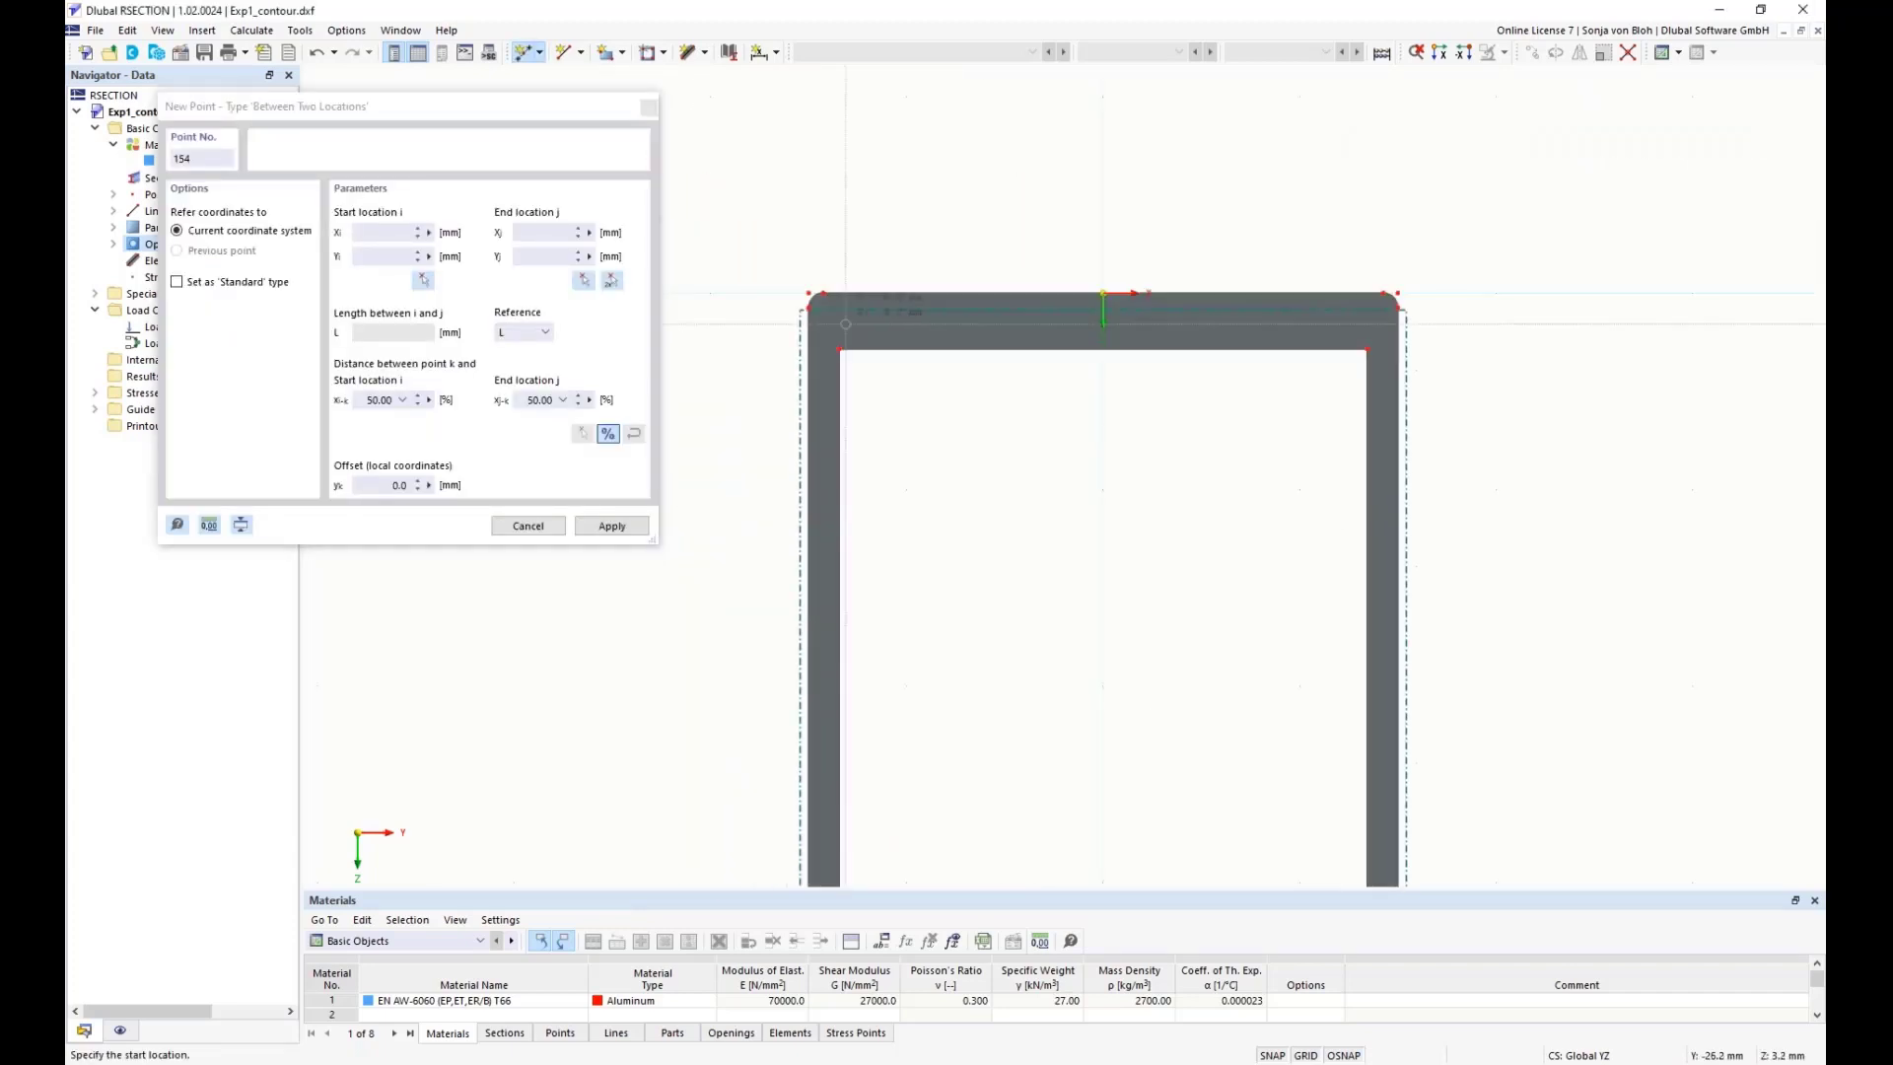
scroll(844, 315, up, 3)
click(778, 267)
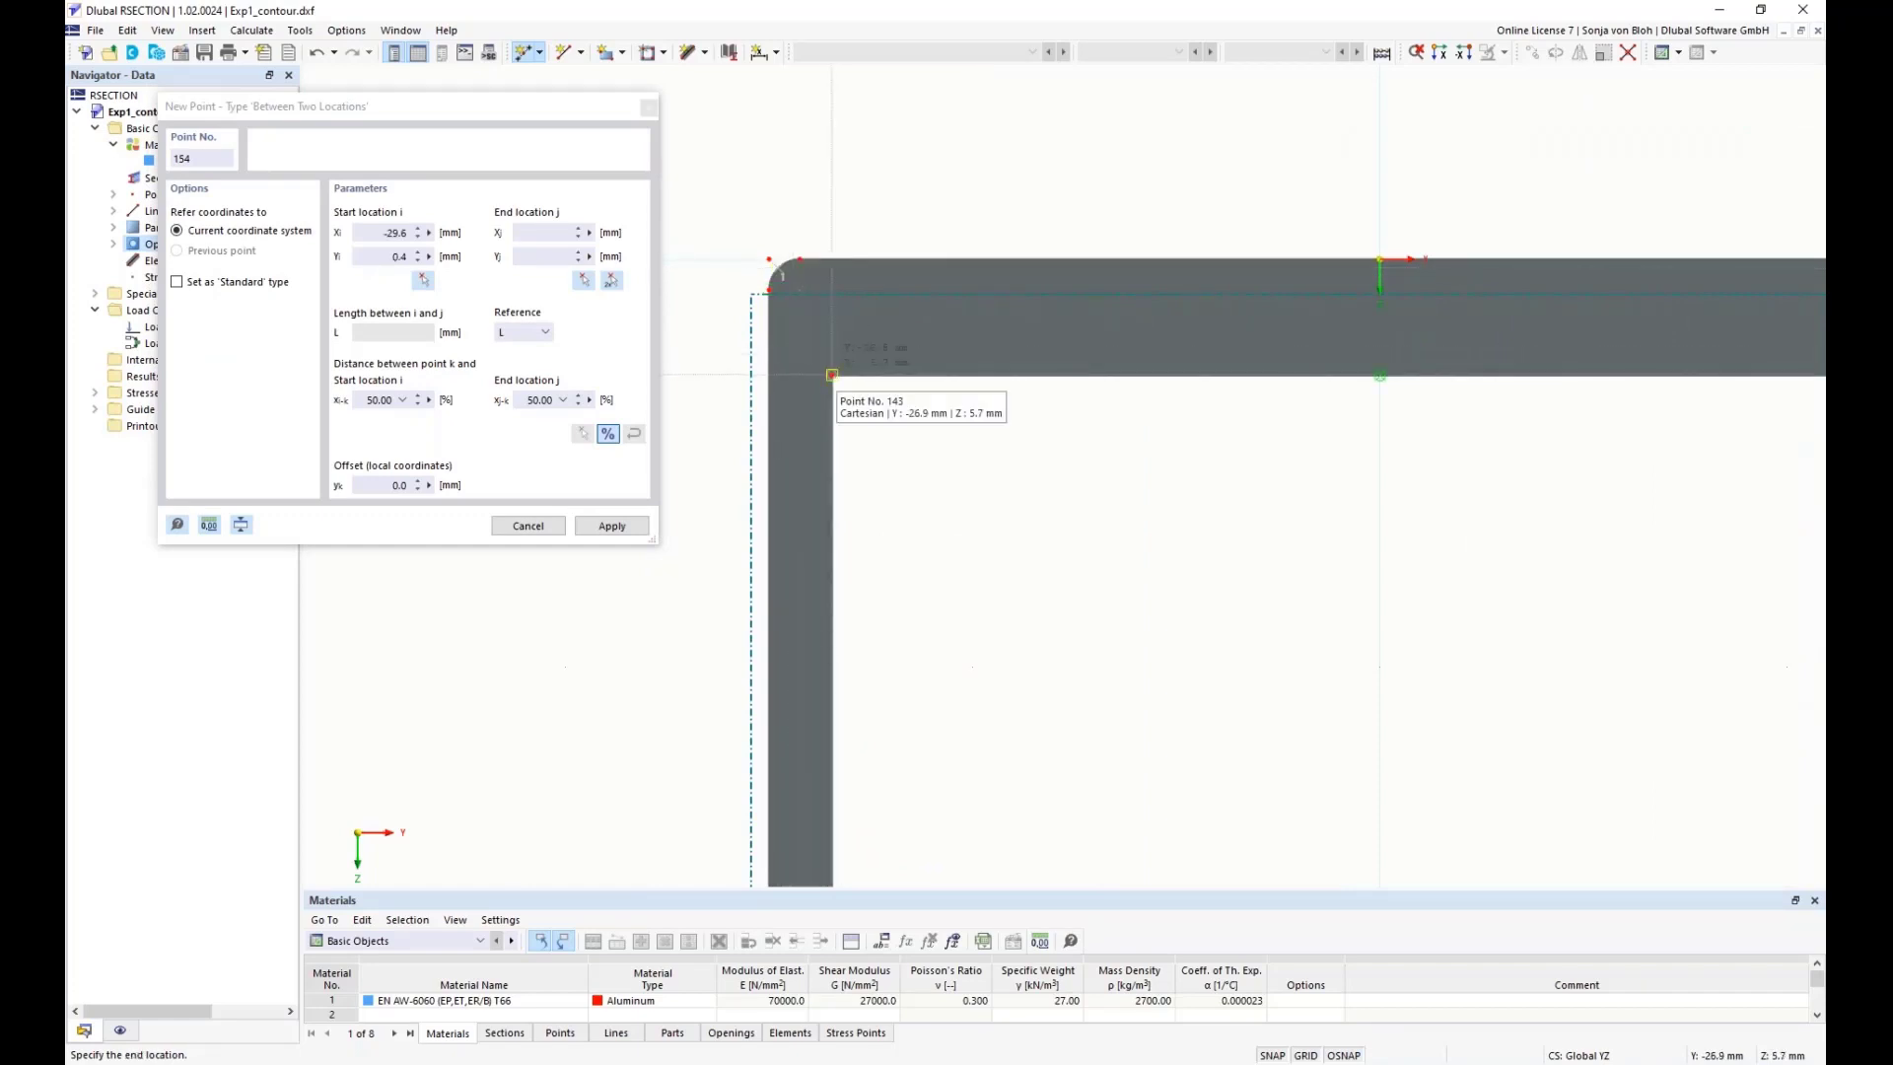
click(832, 375)
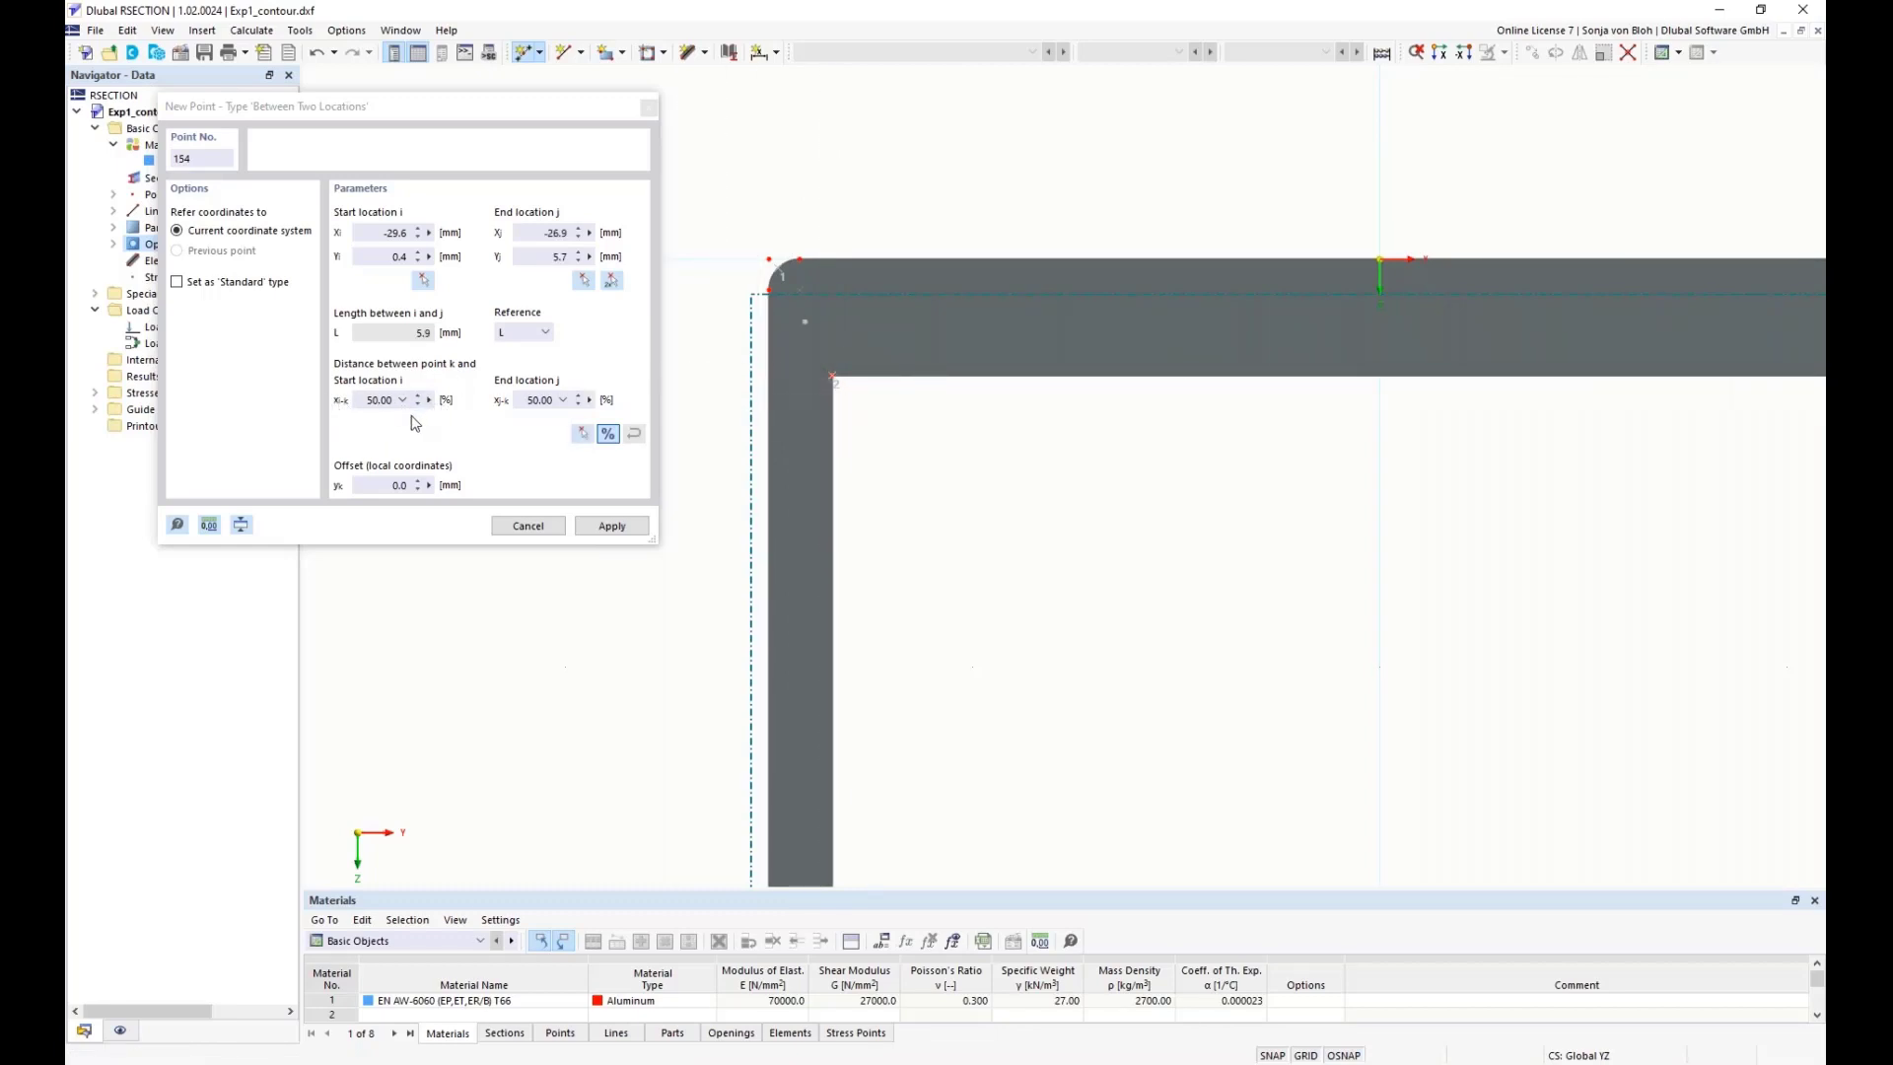
click(648, 107)
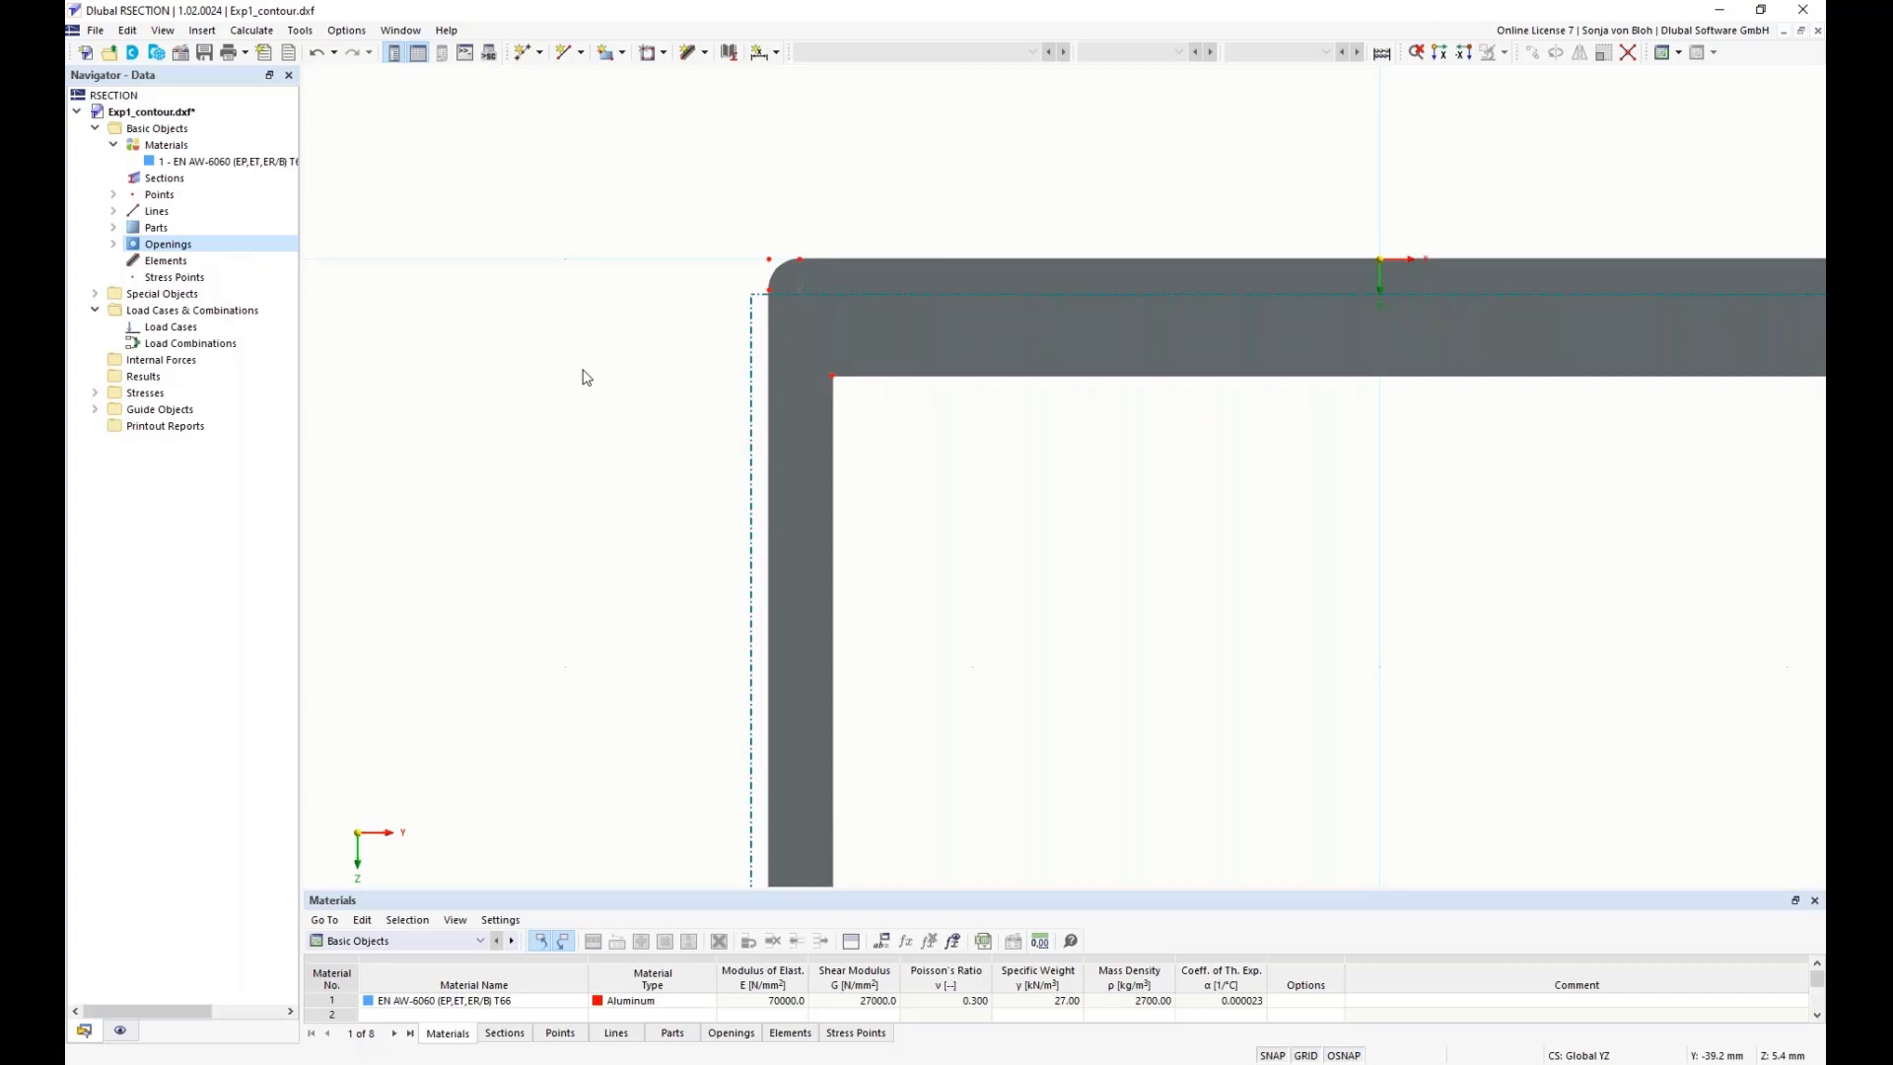
- Delete the Exp1_contour.dxf background layer from the guide objects
click(93, 411)
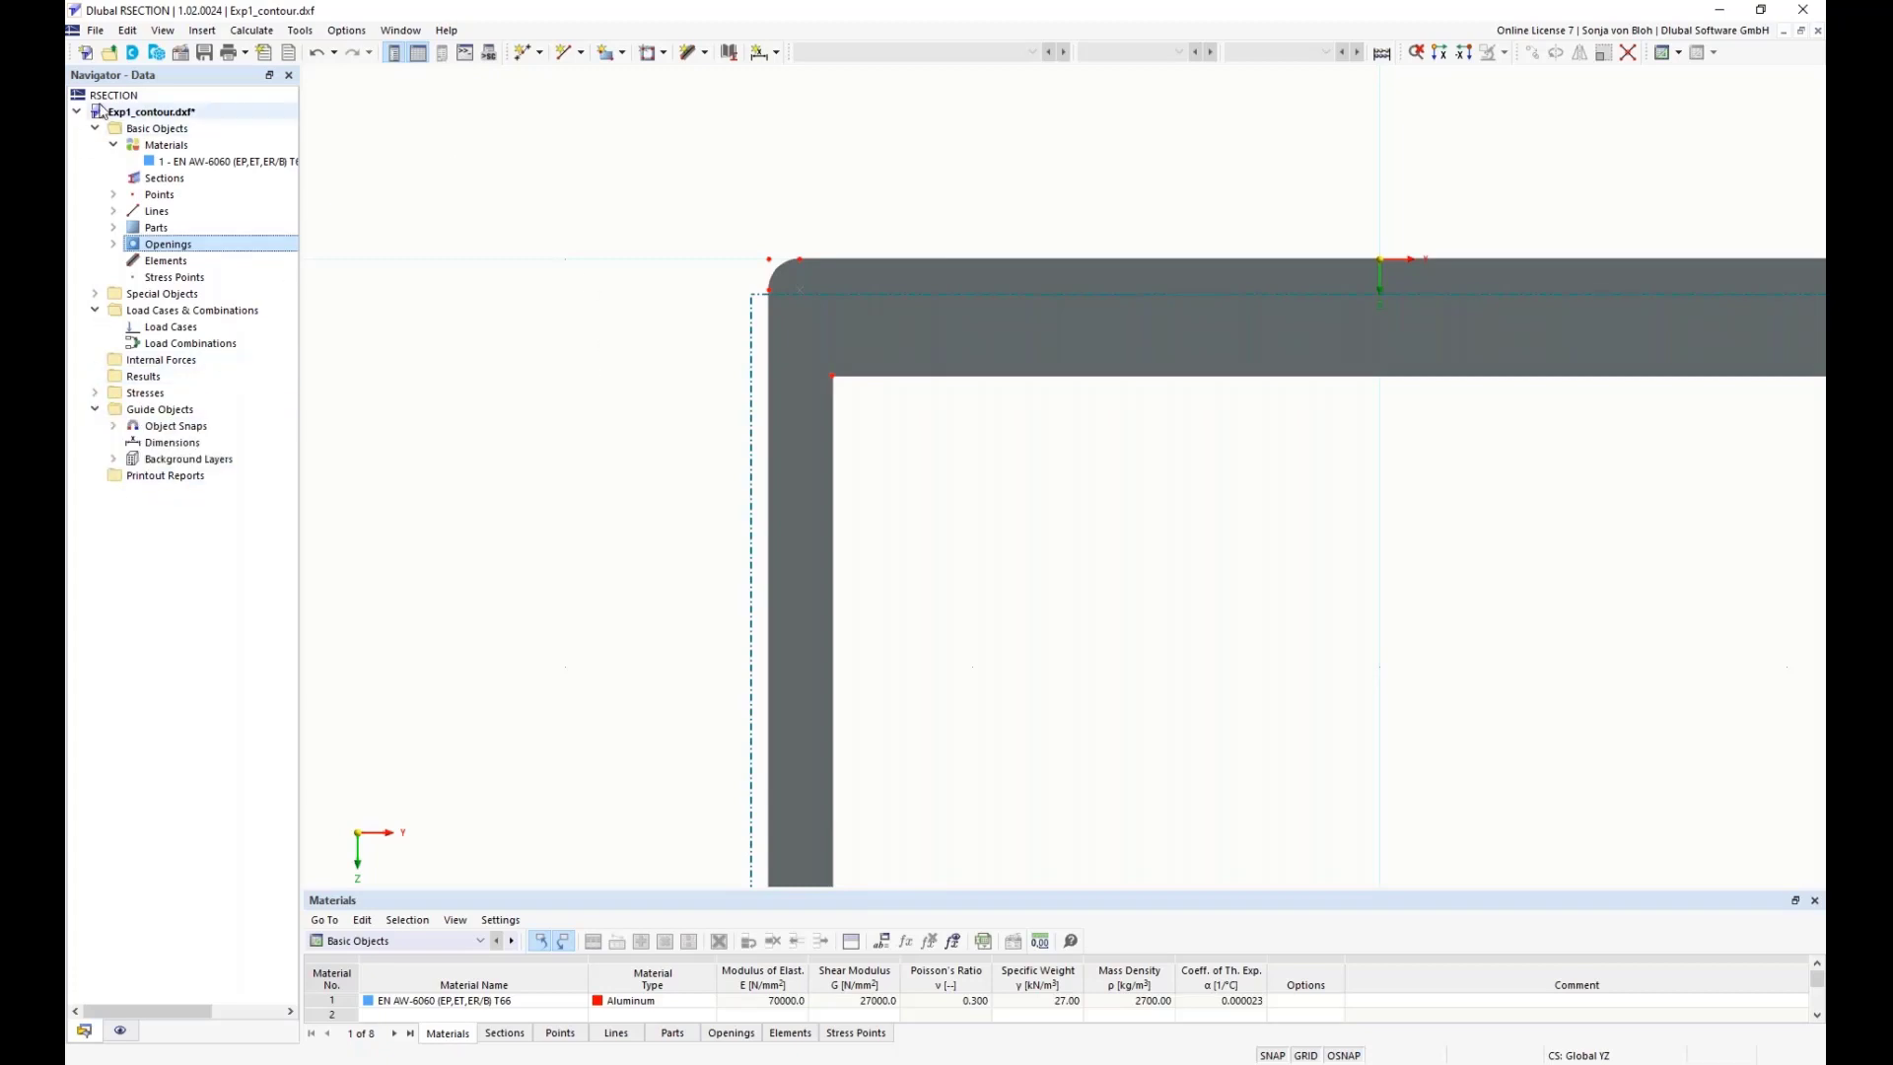
click(114, 460)
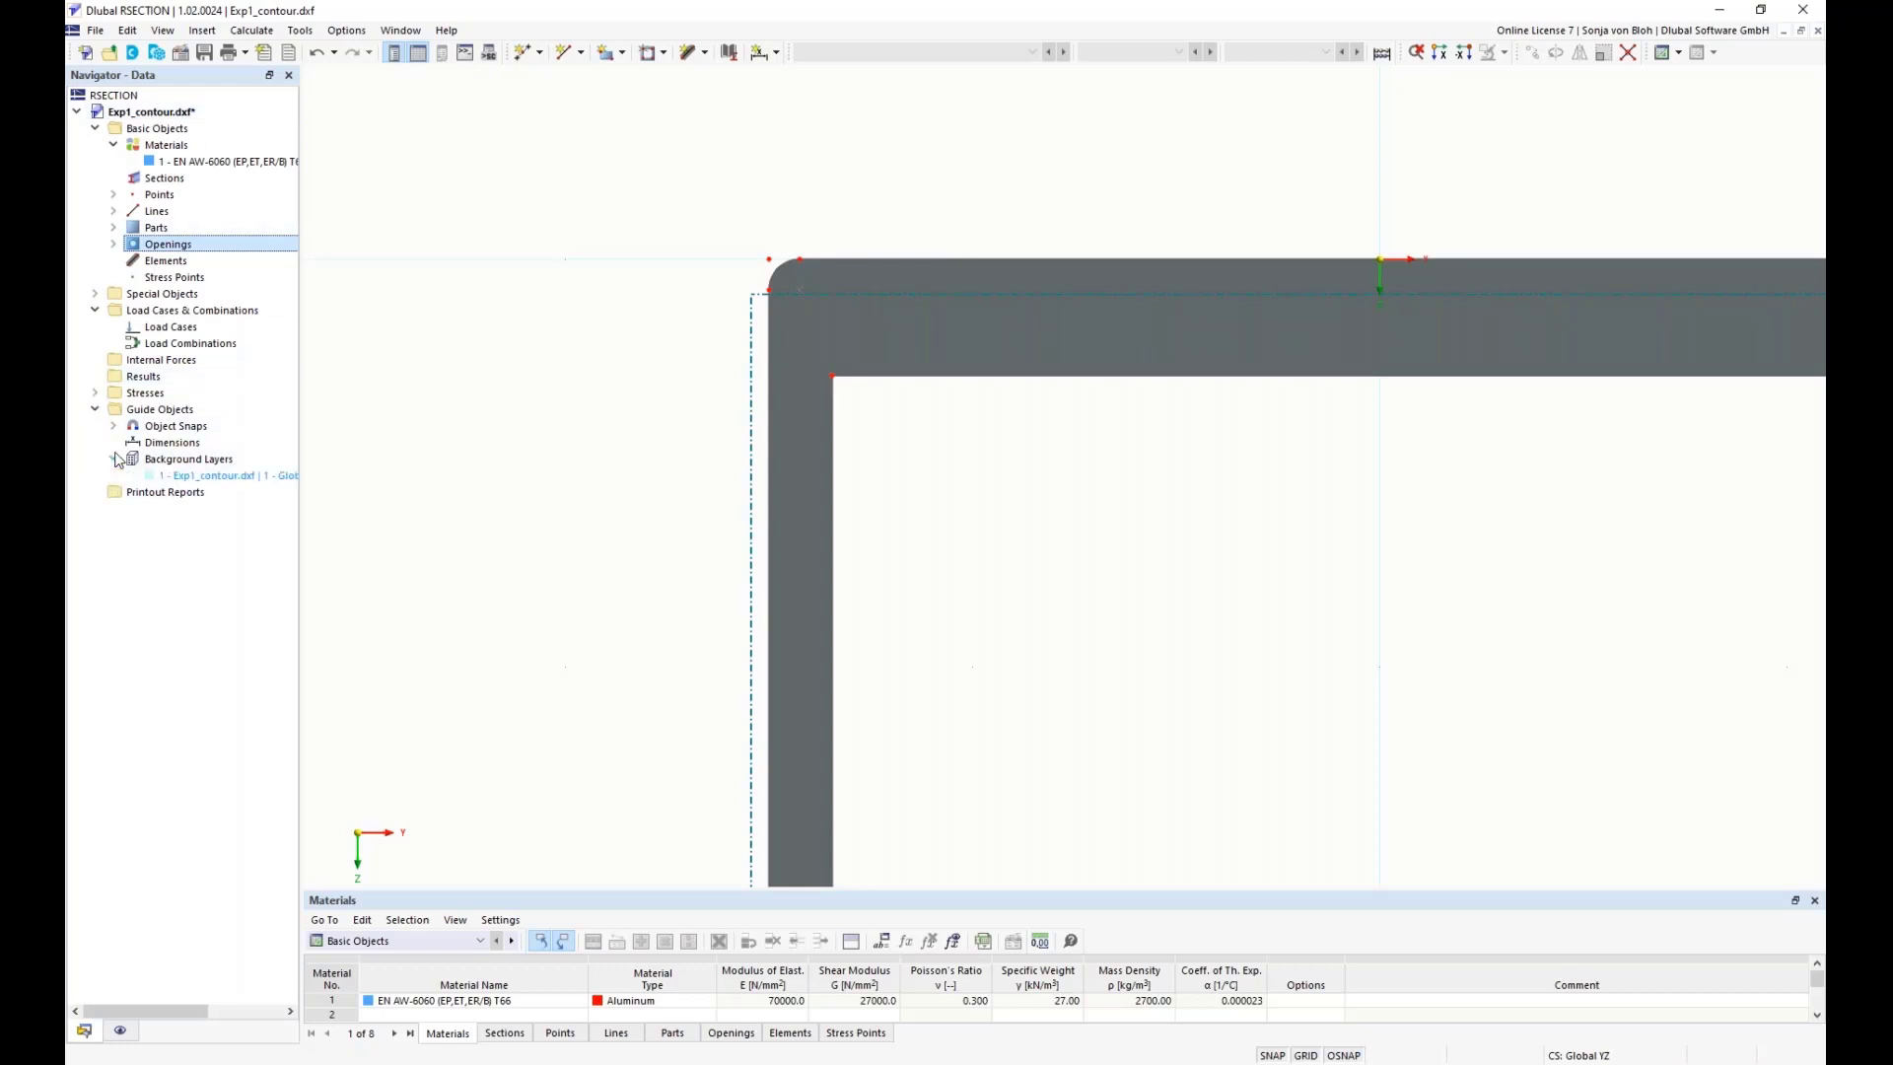
right_click(229, 478)
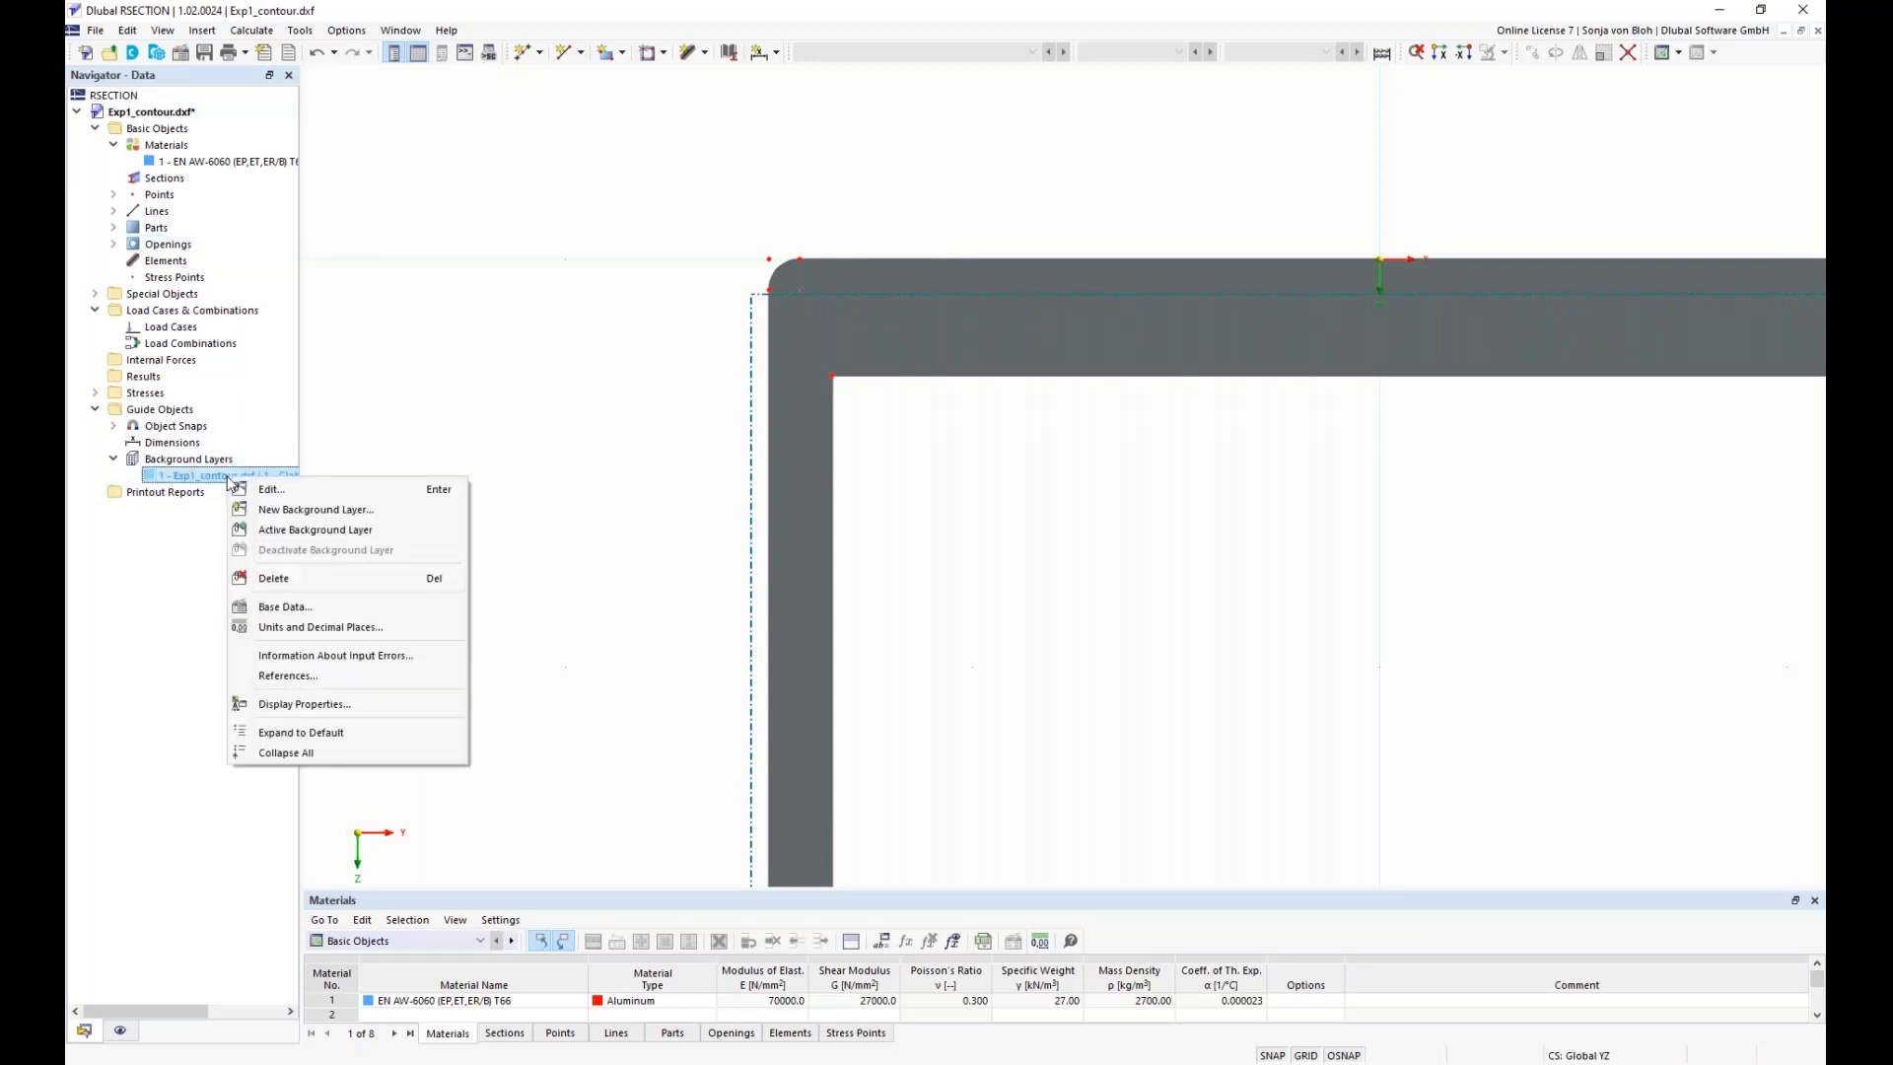
click(266, 578)
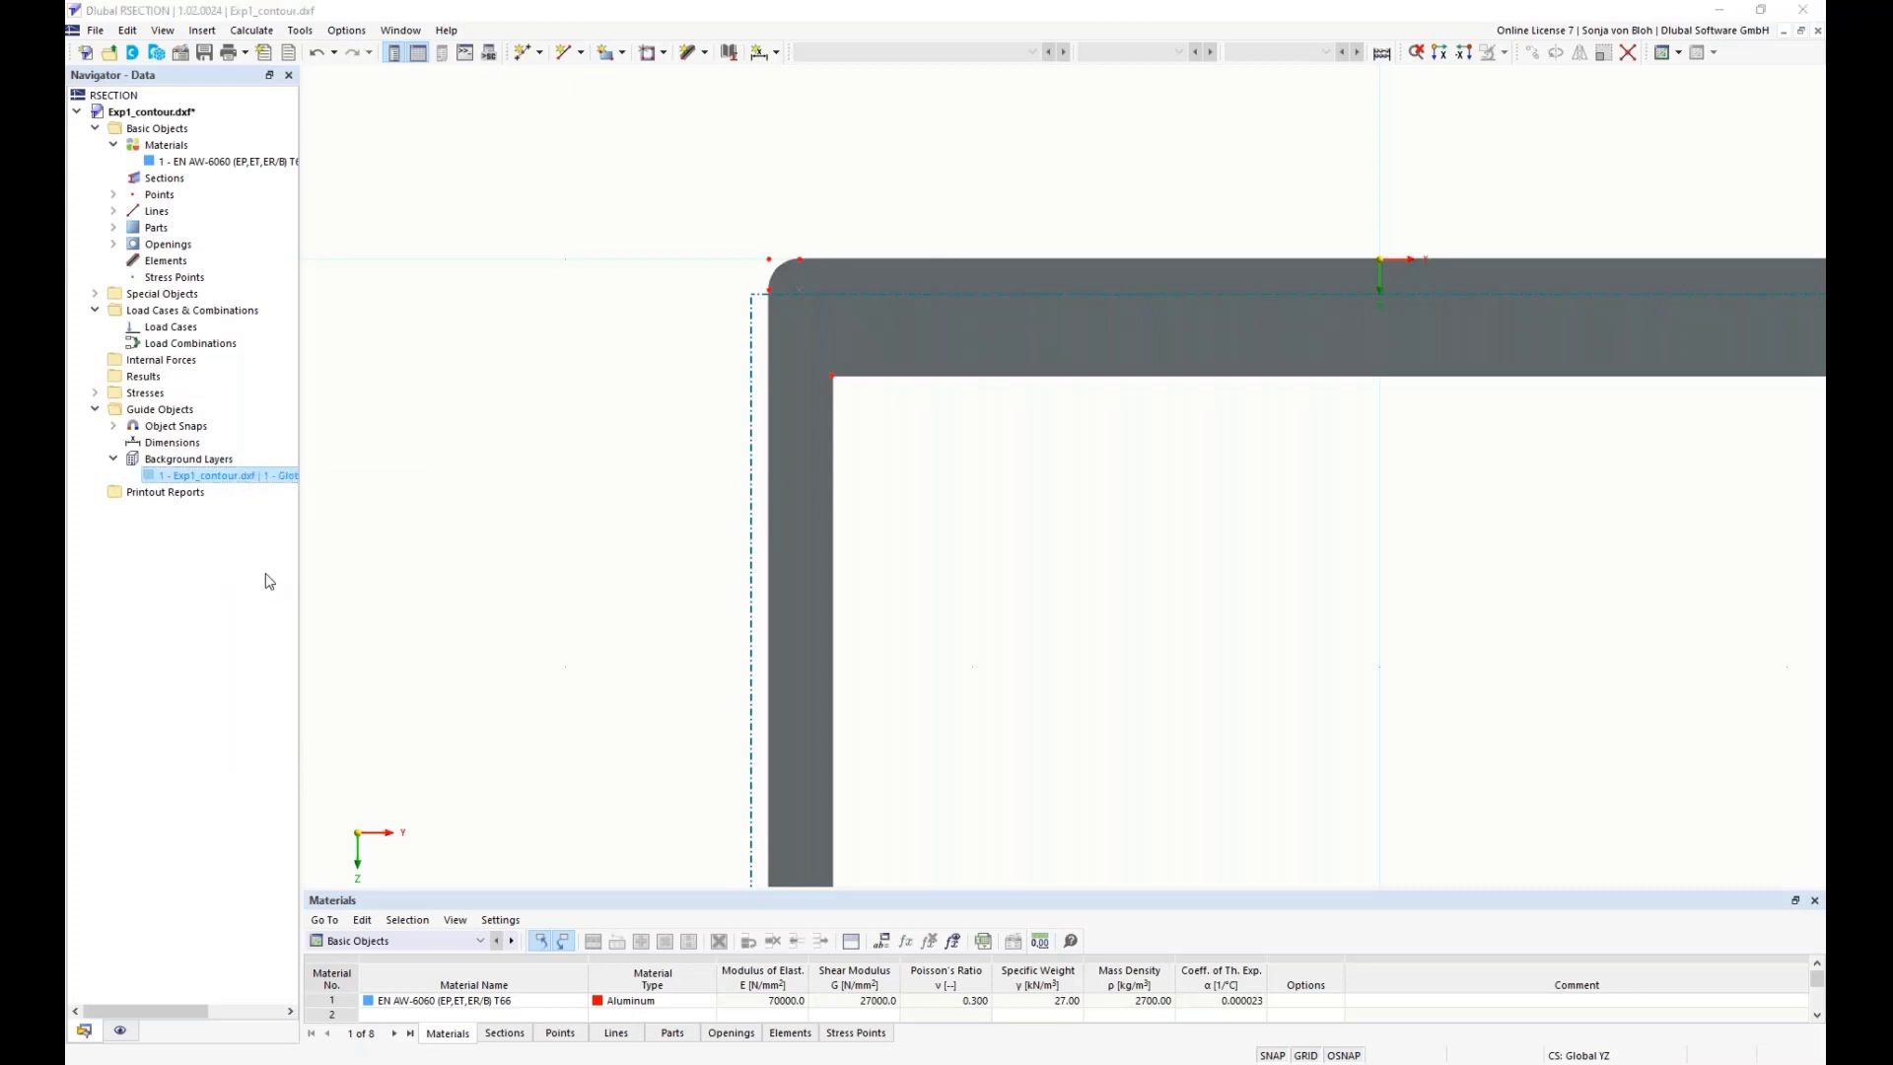
click(961, 605)
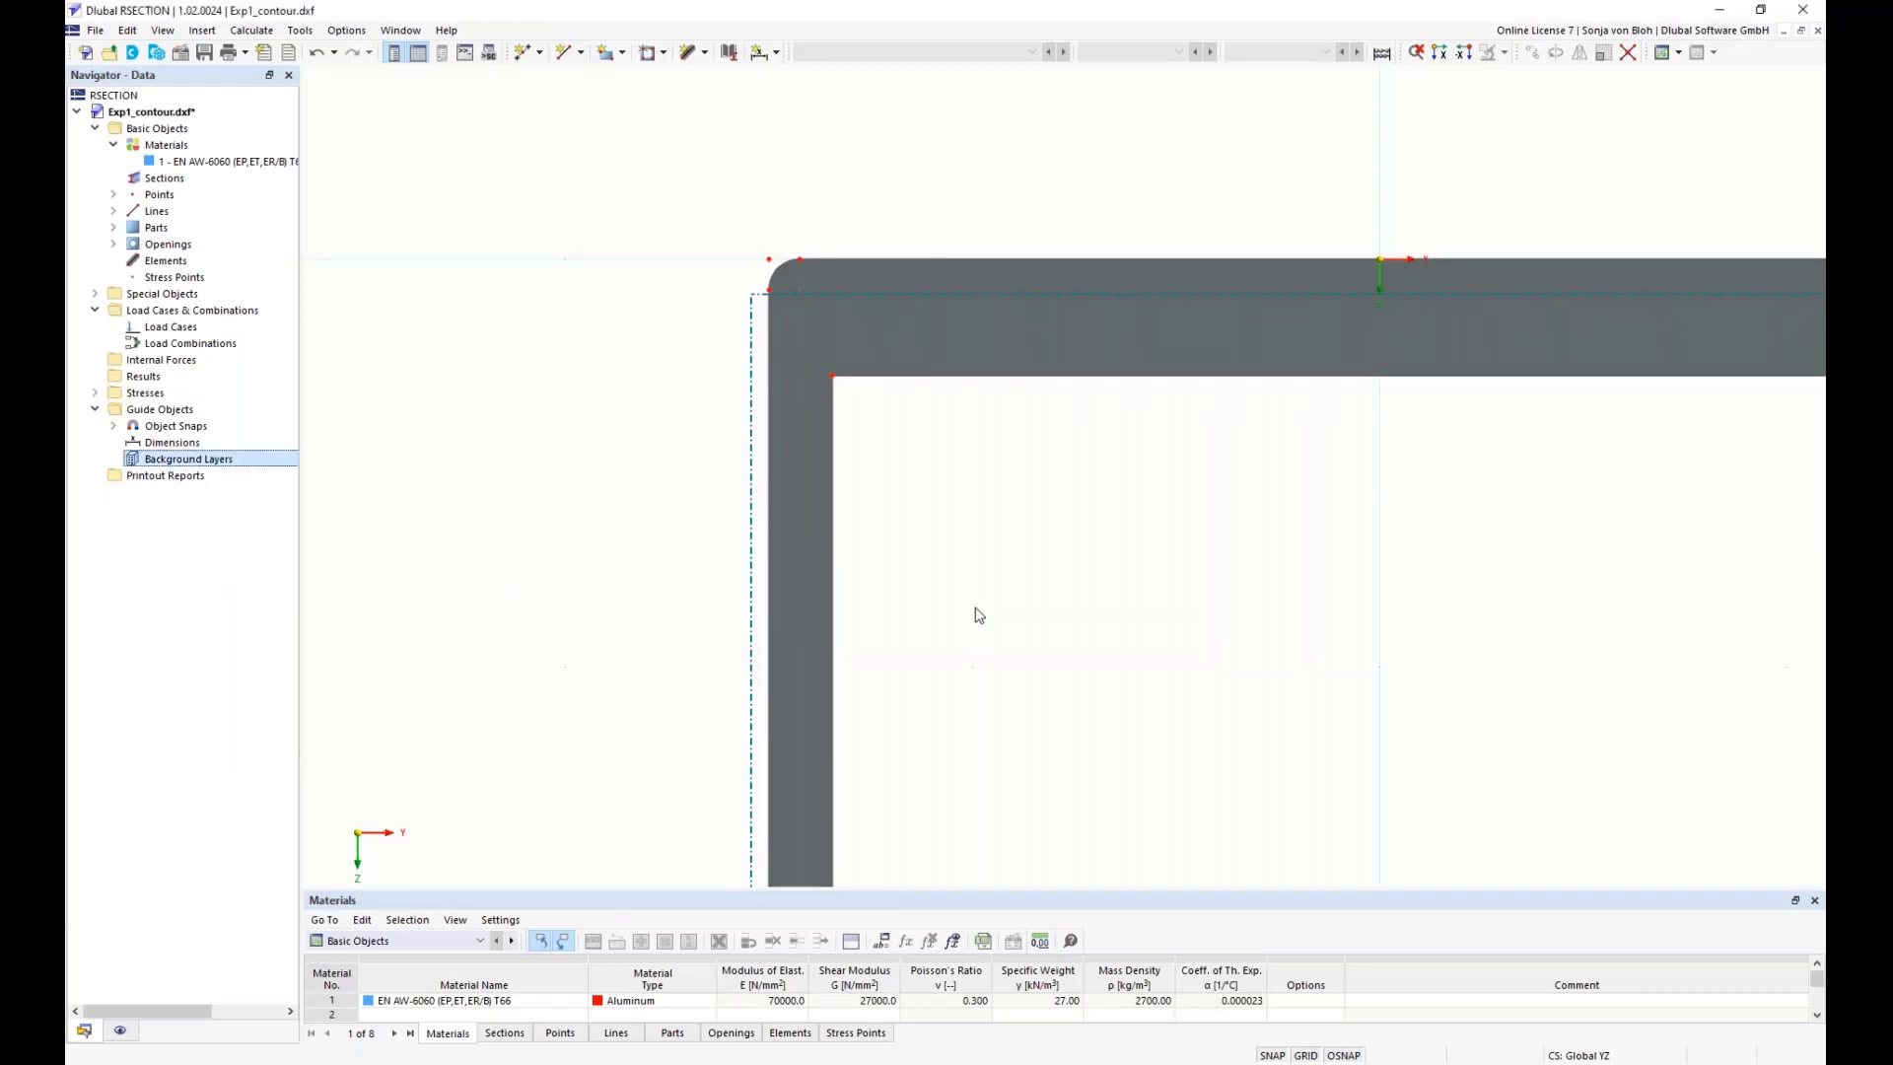
- Start a new background layer and load Exp1_center.dxf as its template file
right_click(227, 464)
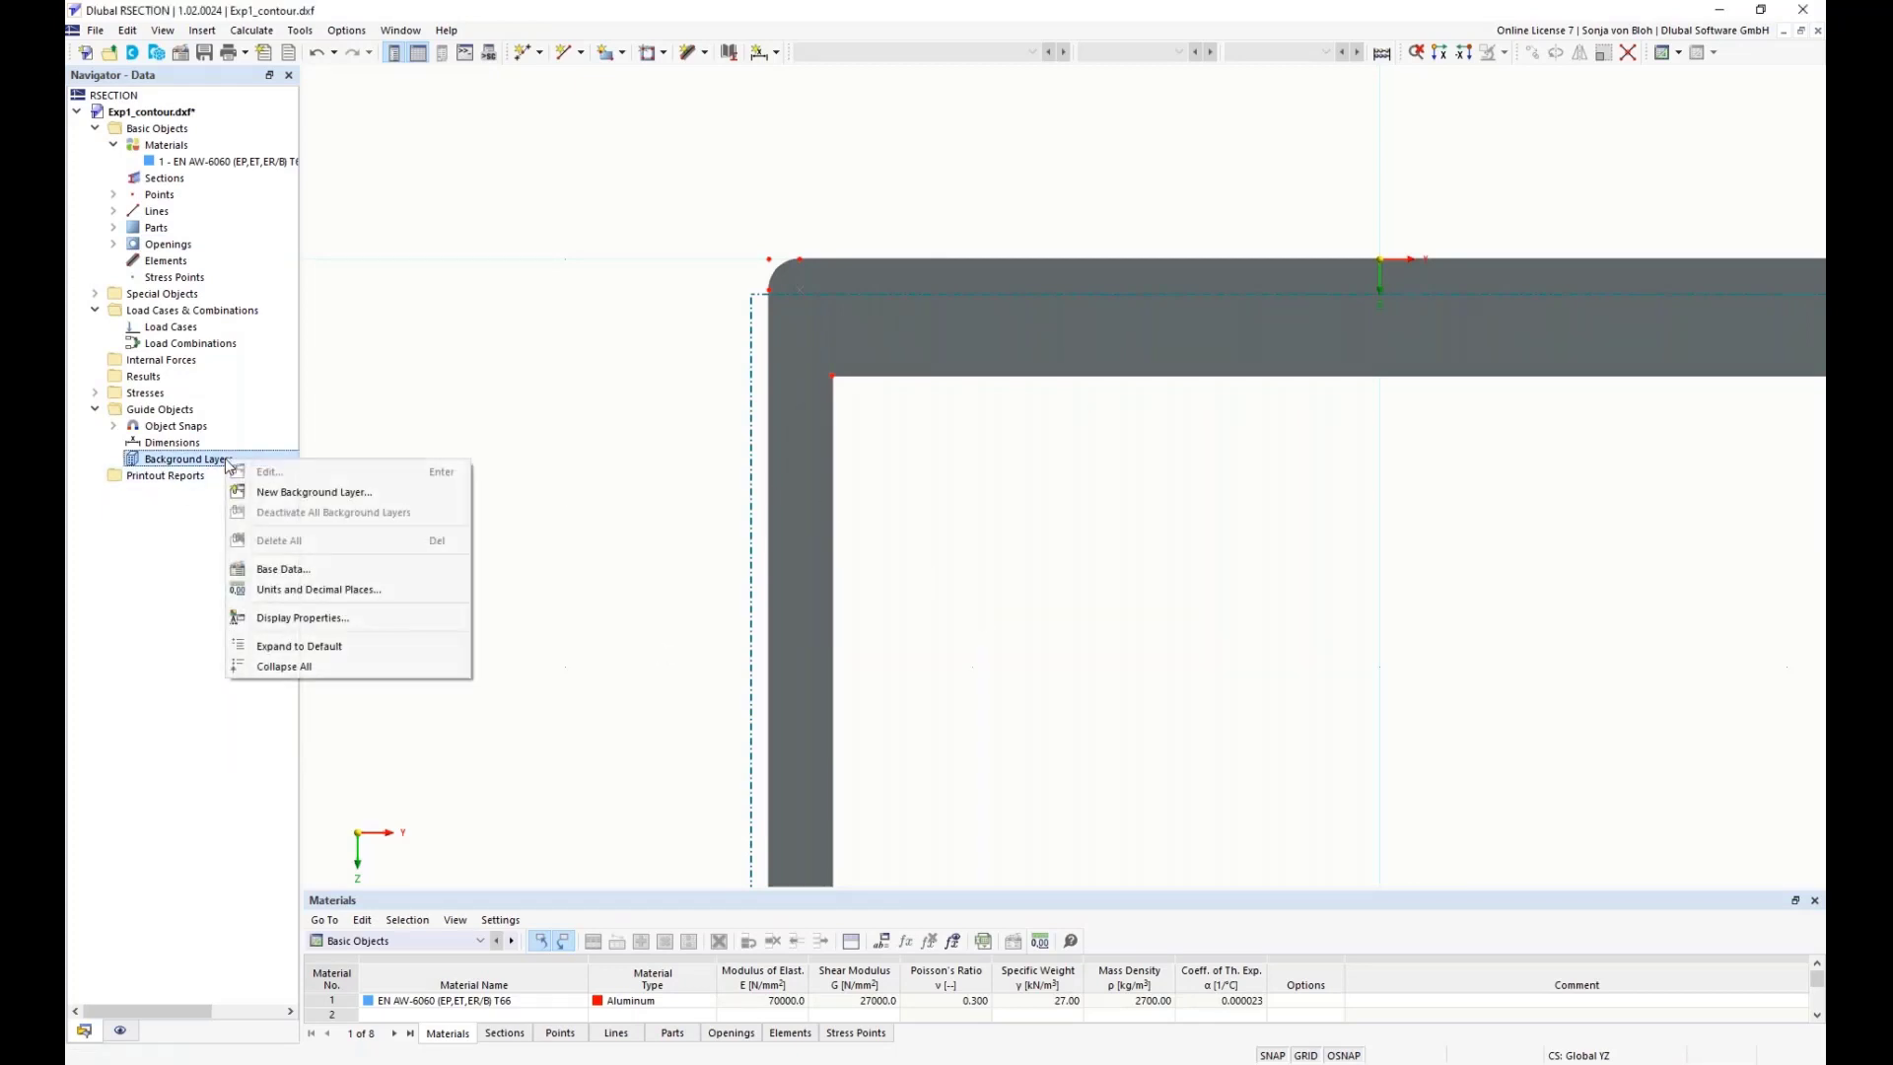
click(285, 493)
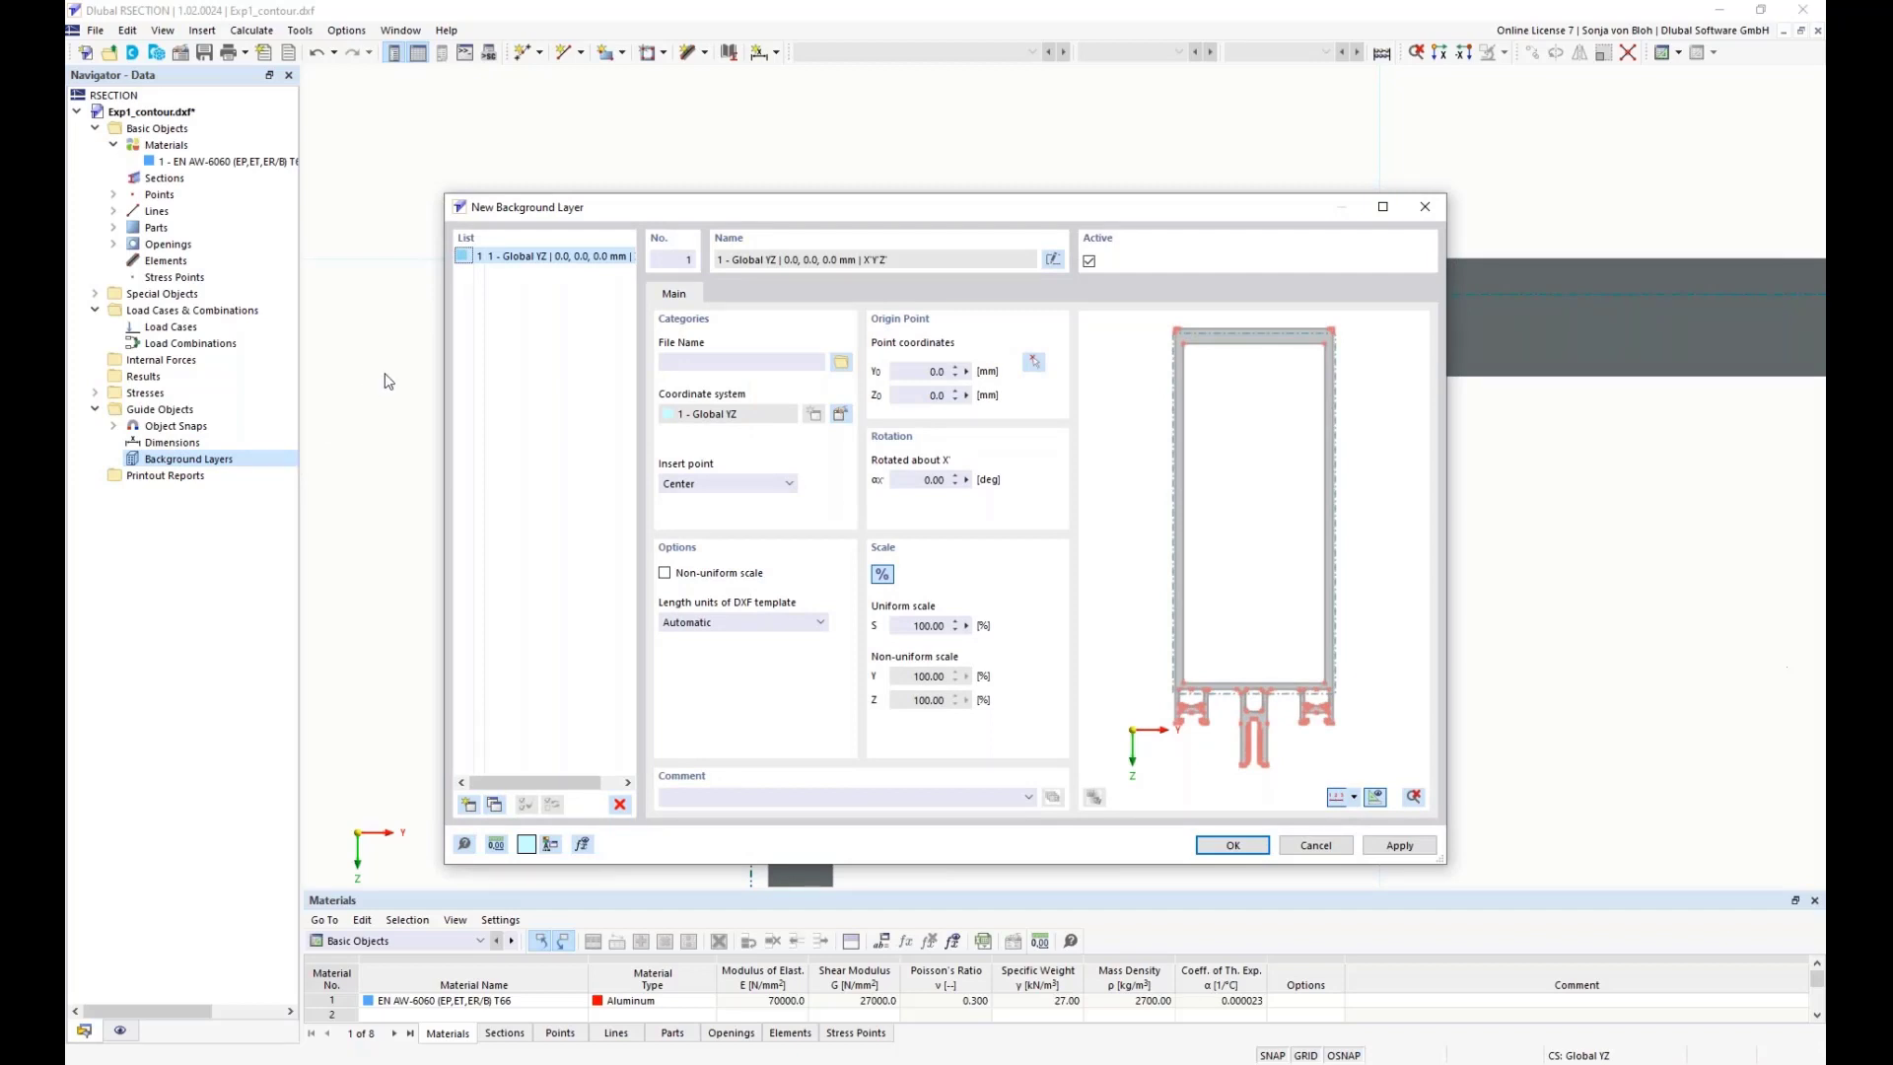
click(841, 363)
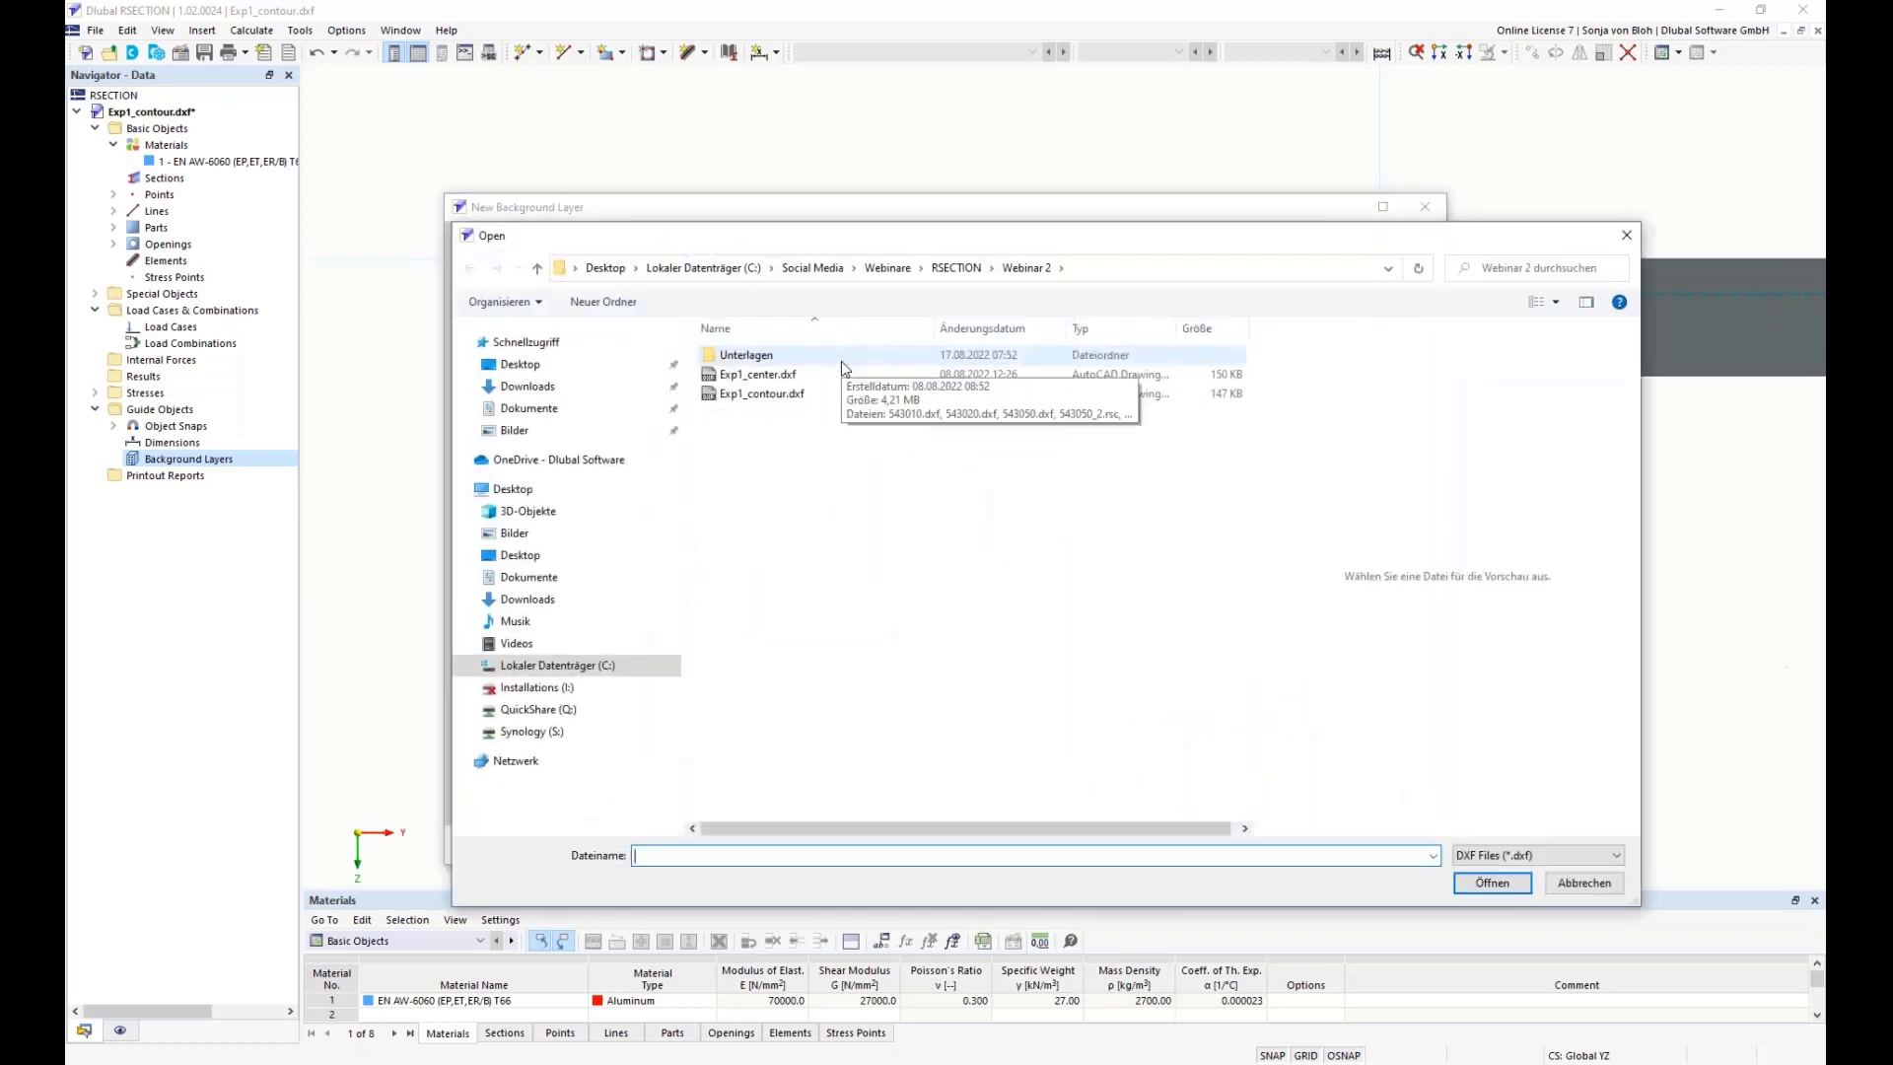
click(776, 378)
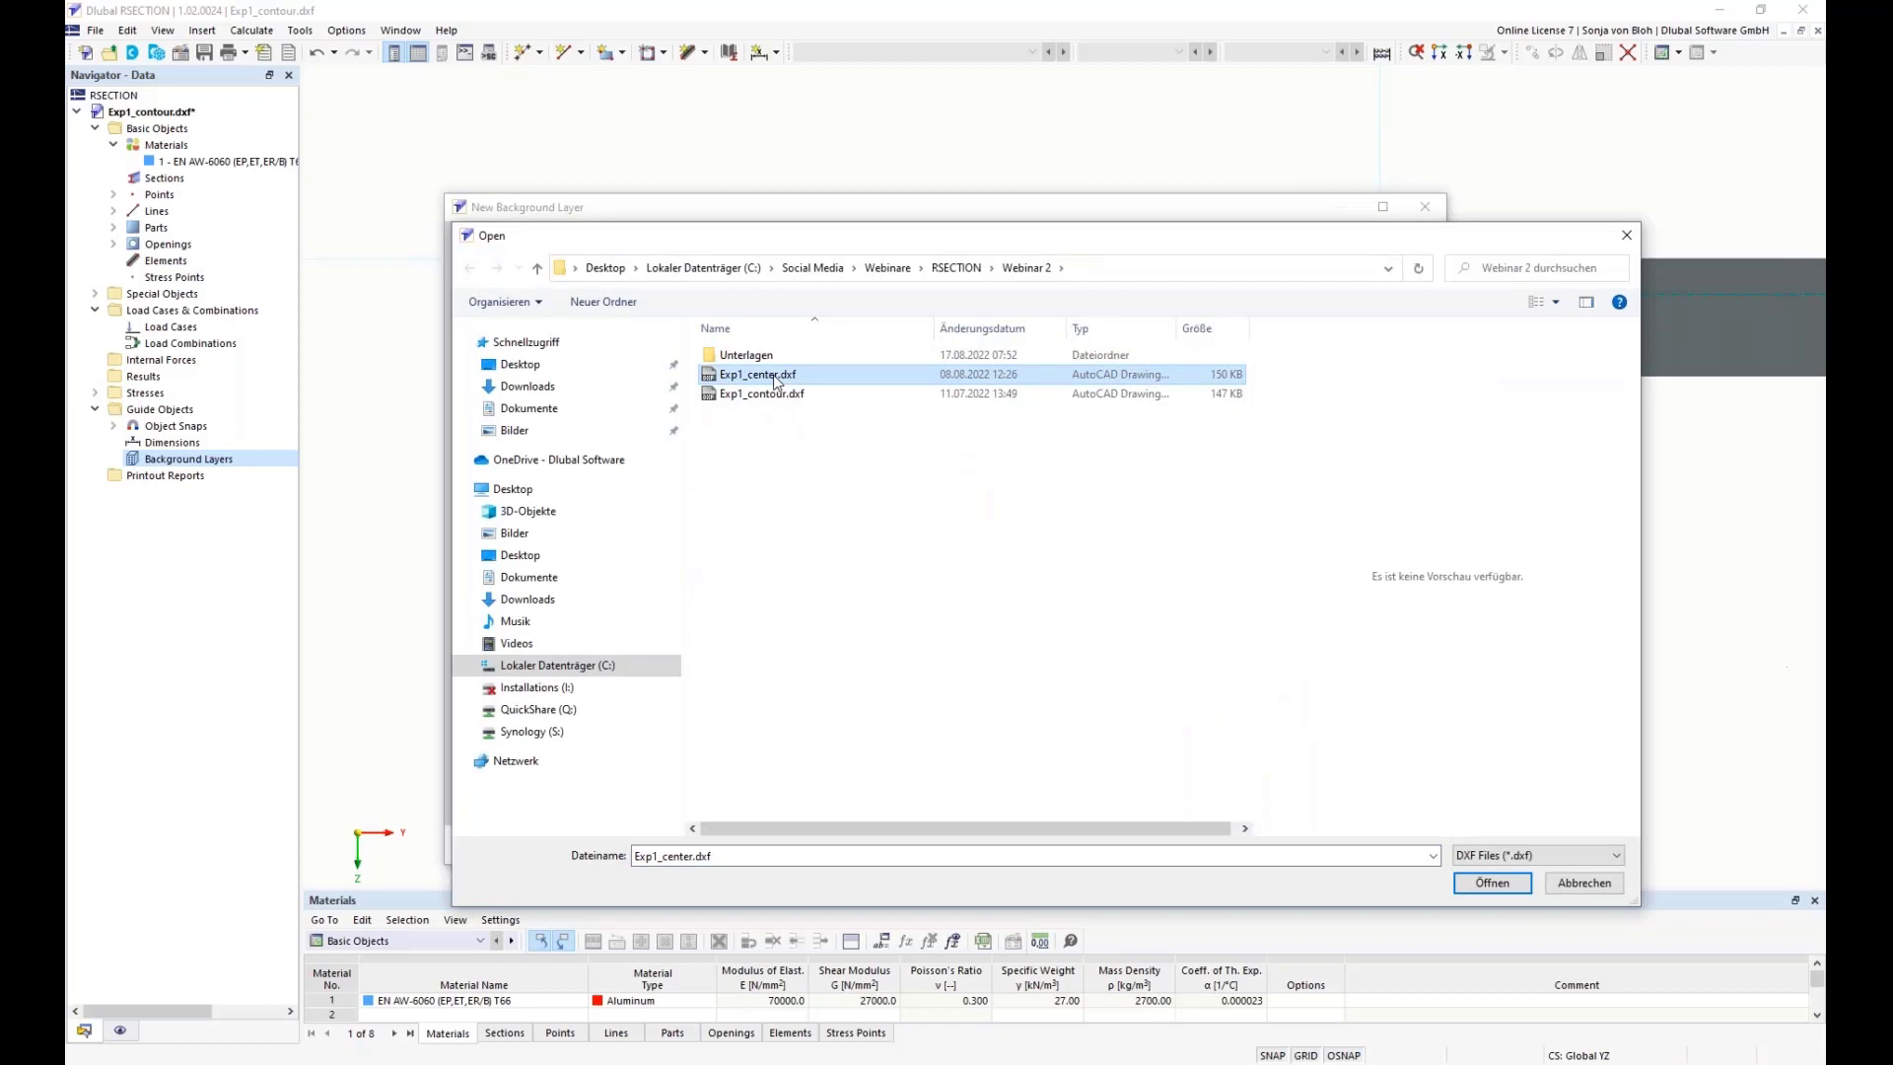
click(1491, 882)
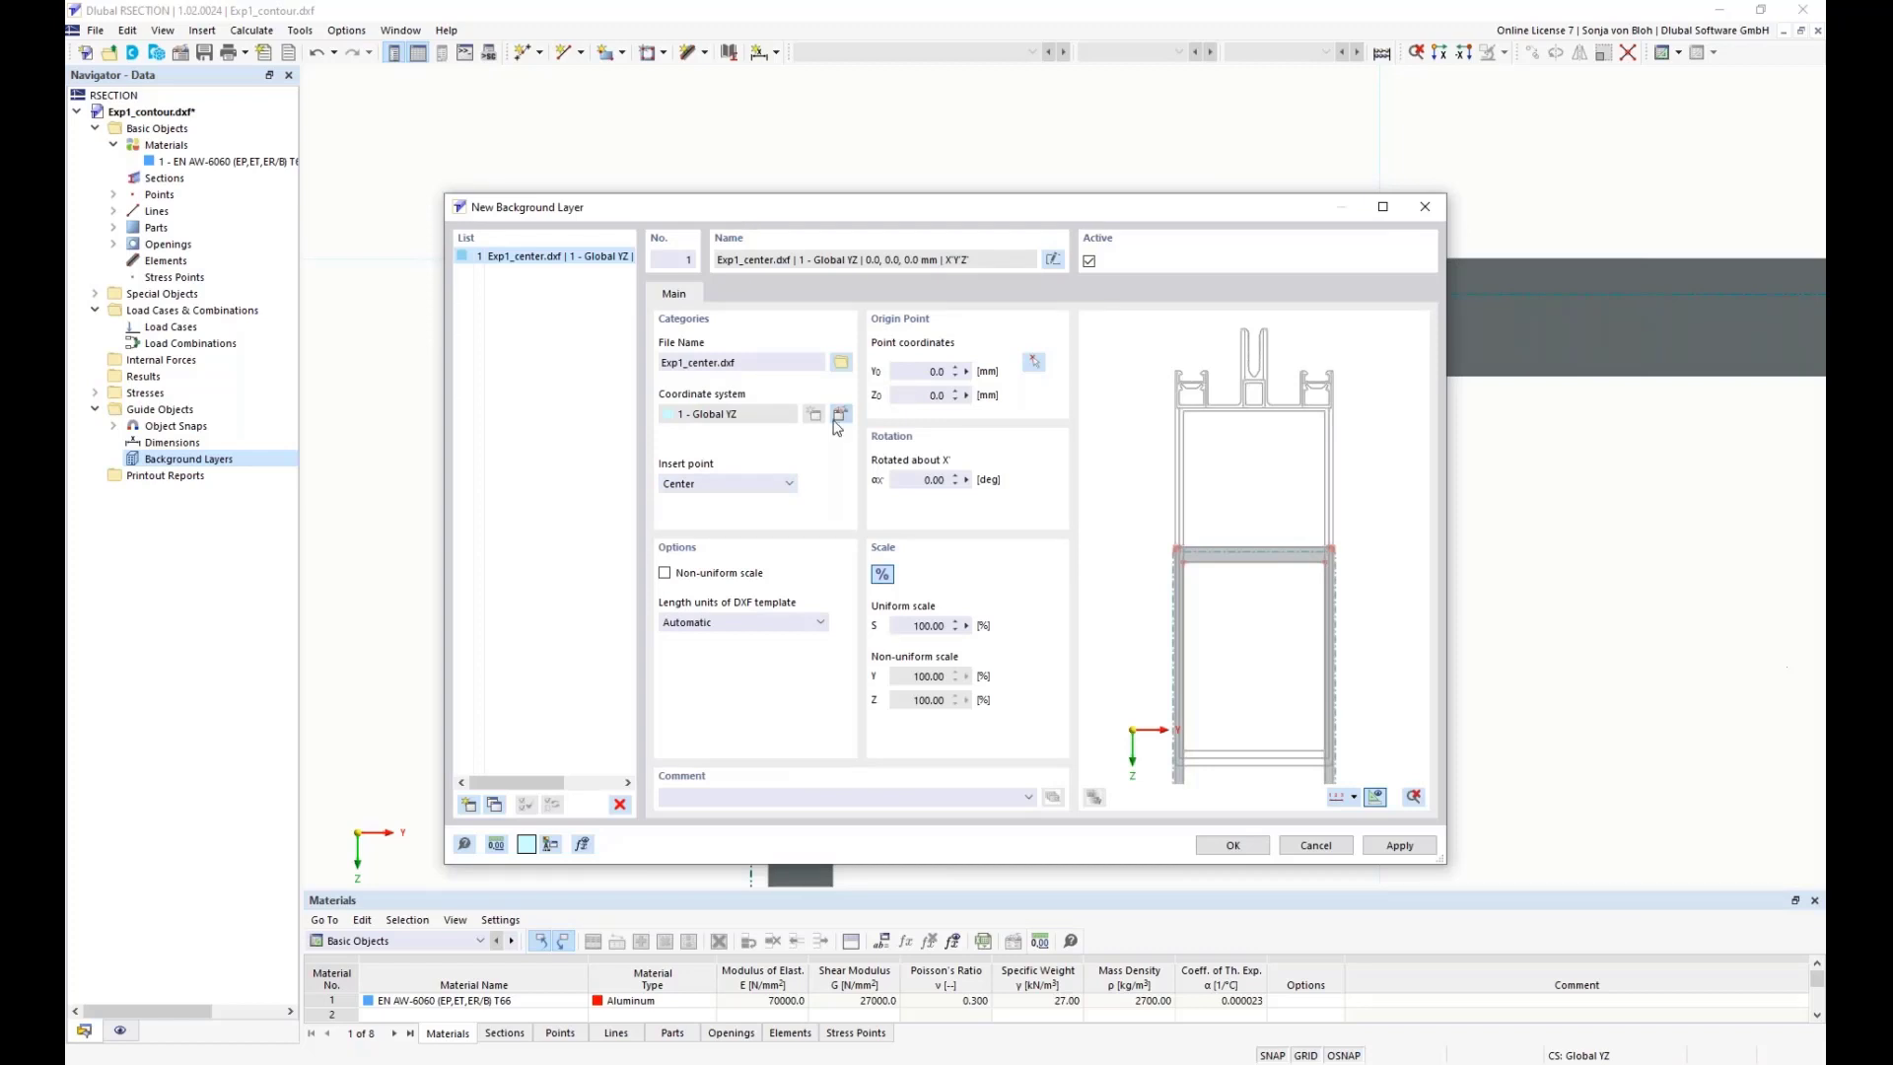
- Align the centerline layer with the section using insert point +Y and a 180° rotation about X, and create the layer
click(789, 483)
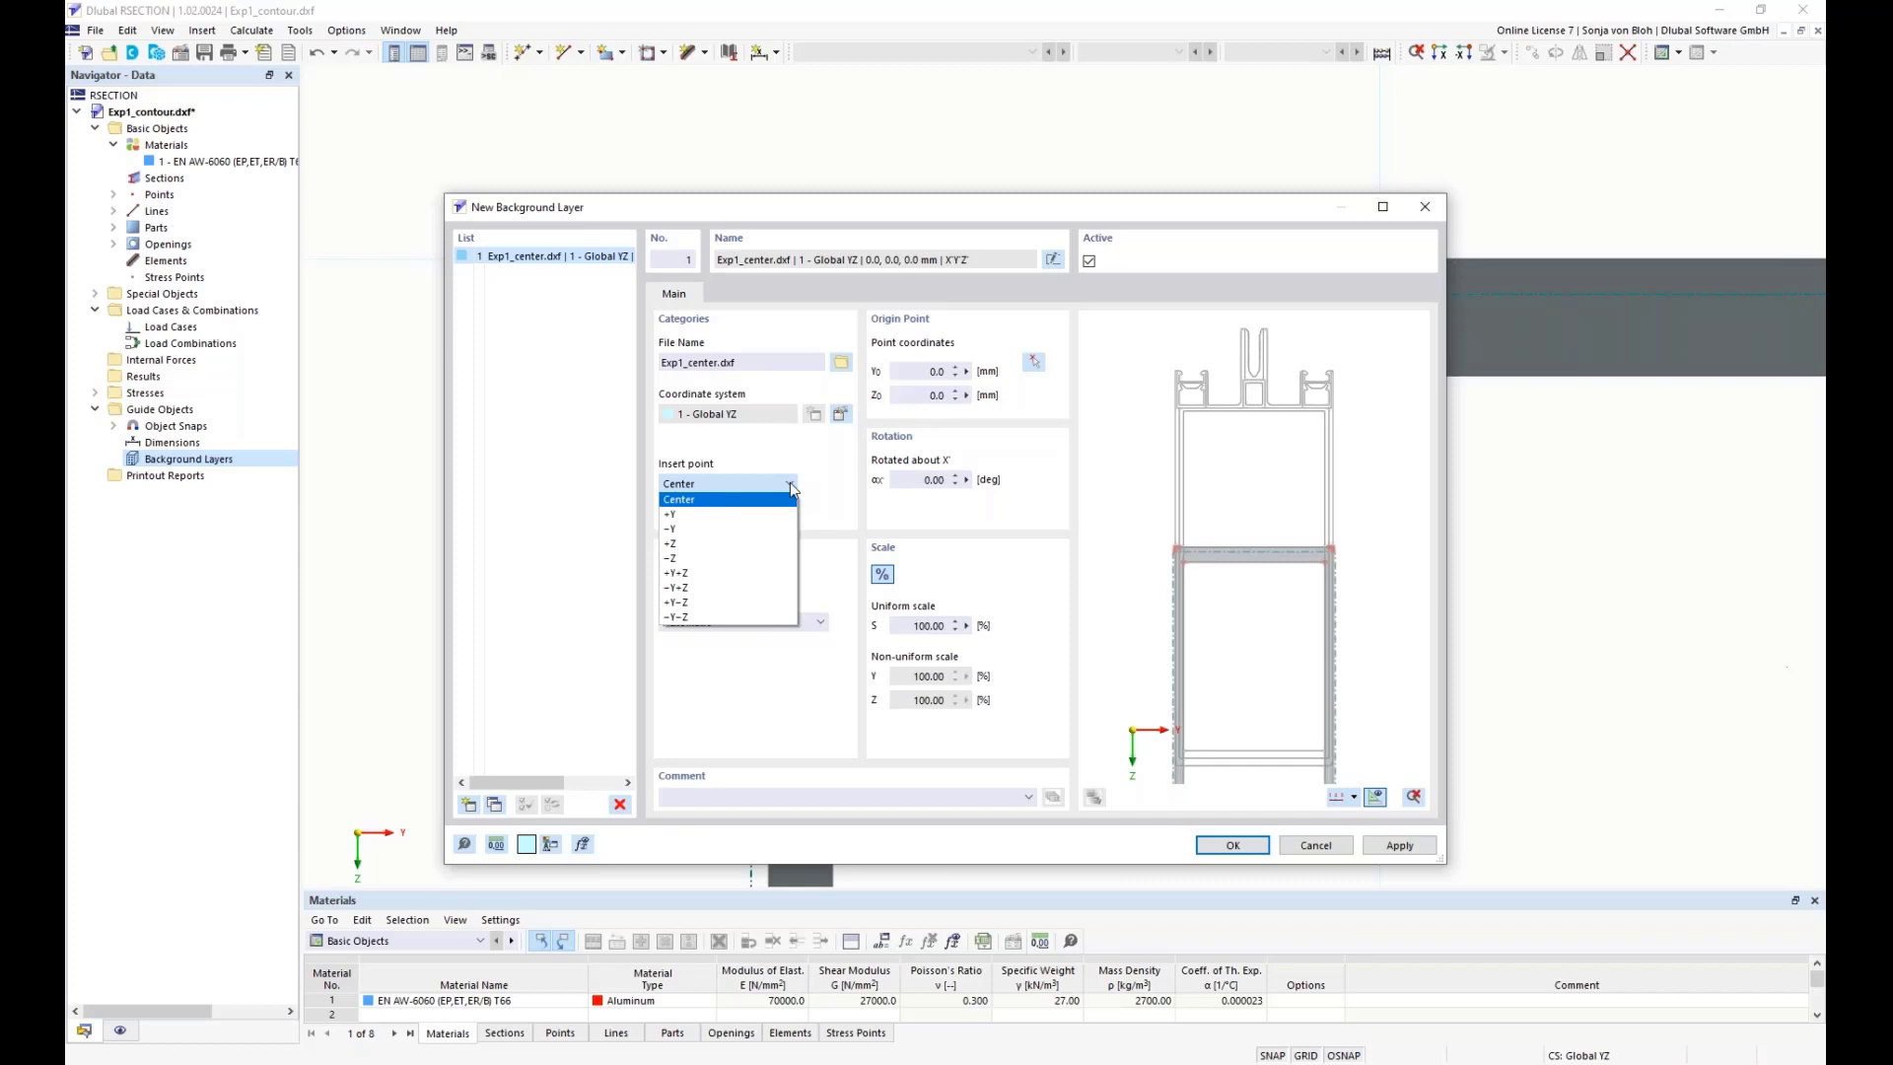
click(727, 514)
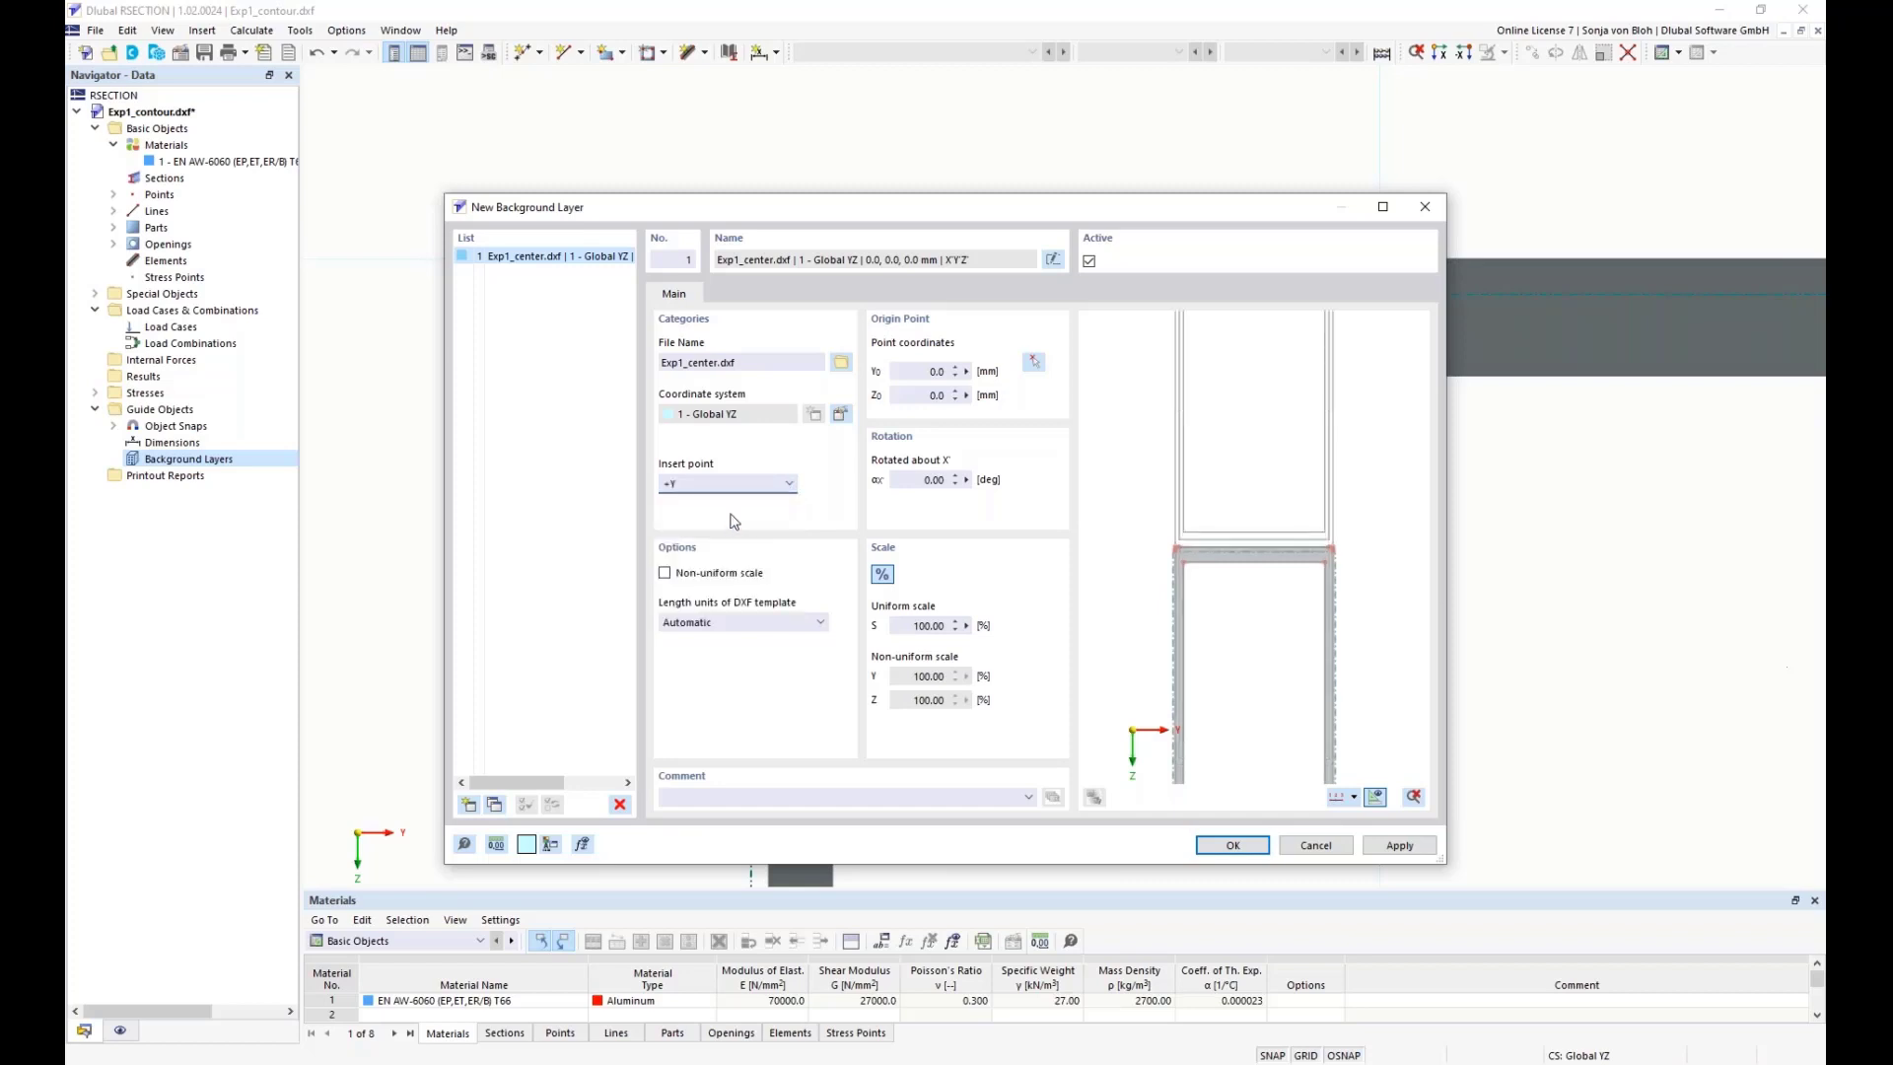
click(911, 372)
click(927, 395)
click(937, 480)
text(180)
click(925, 394)
middle_drag(1207, 636, 1204, 435)
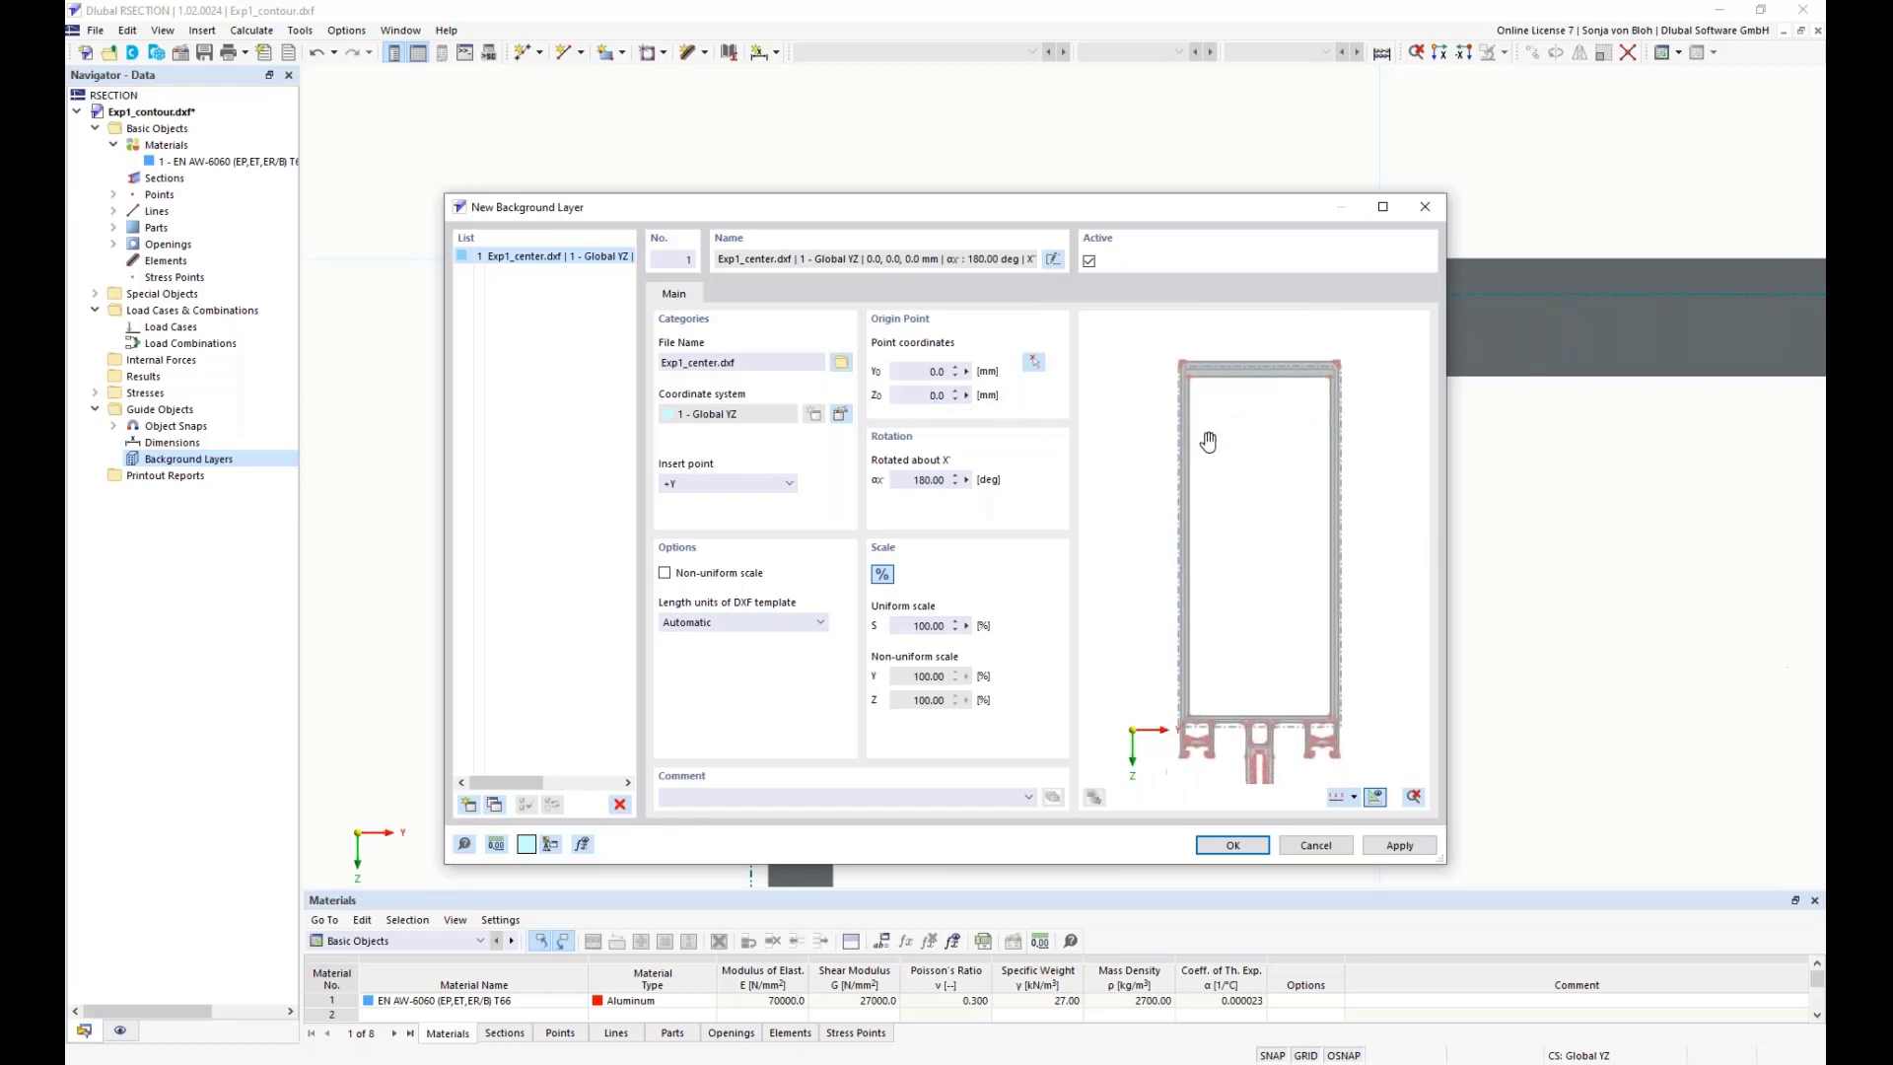
scroll(1204, 435, down, 2)
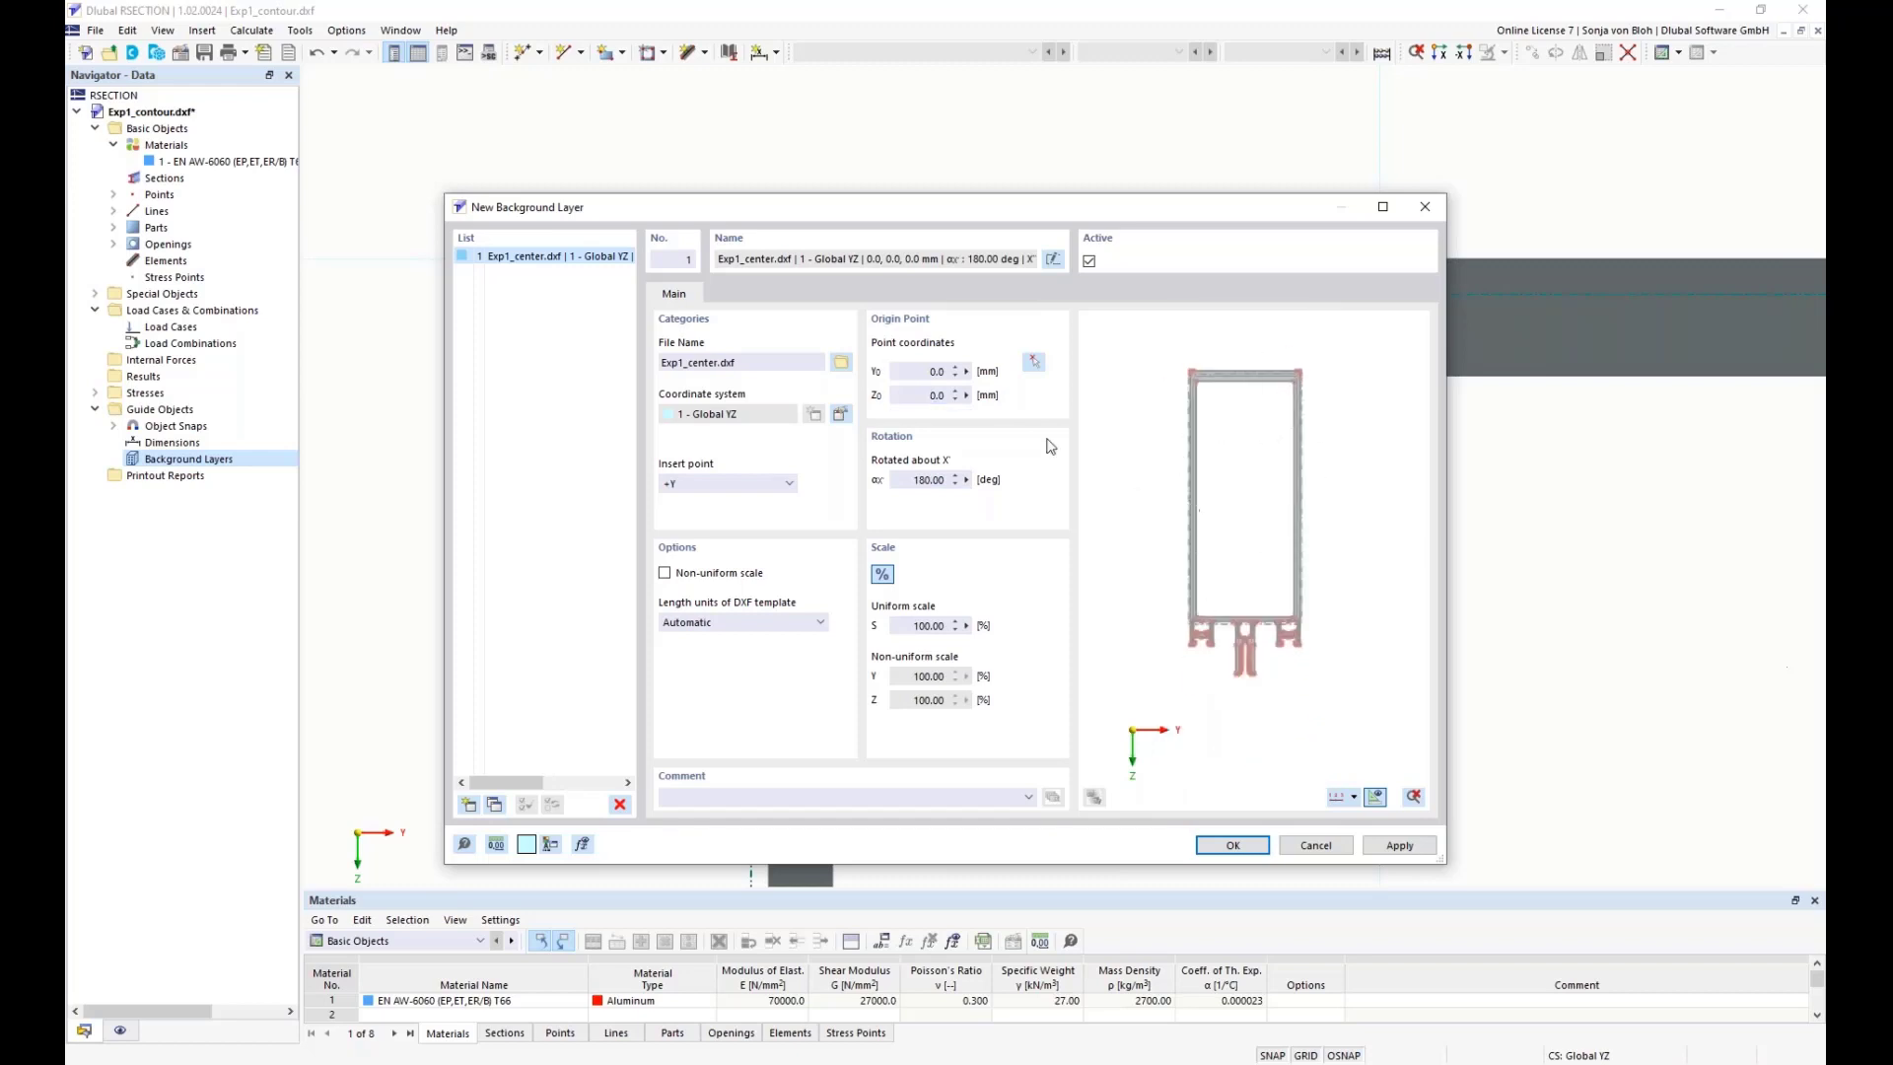
scroll(1233, 434, up, 1)
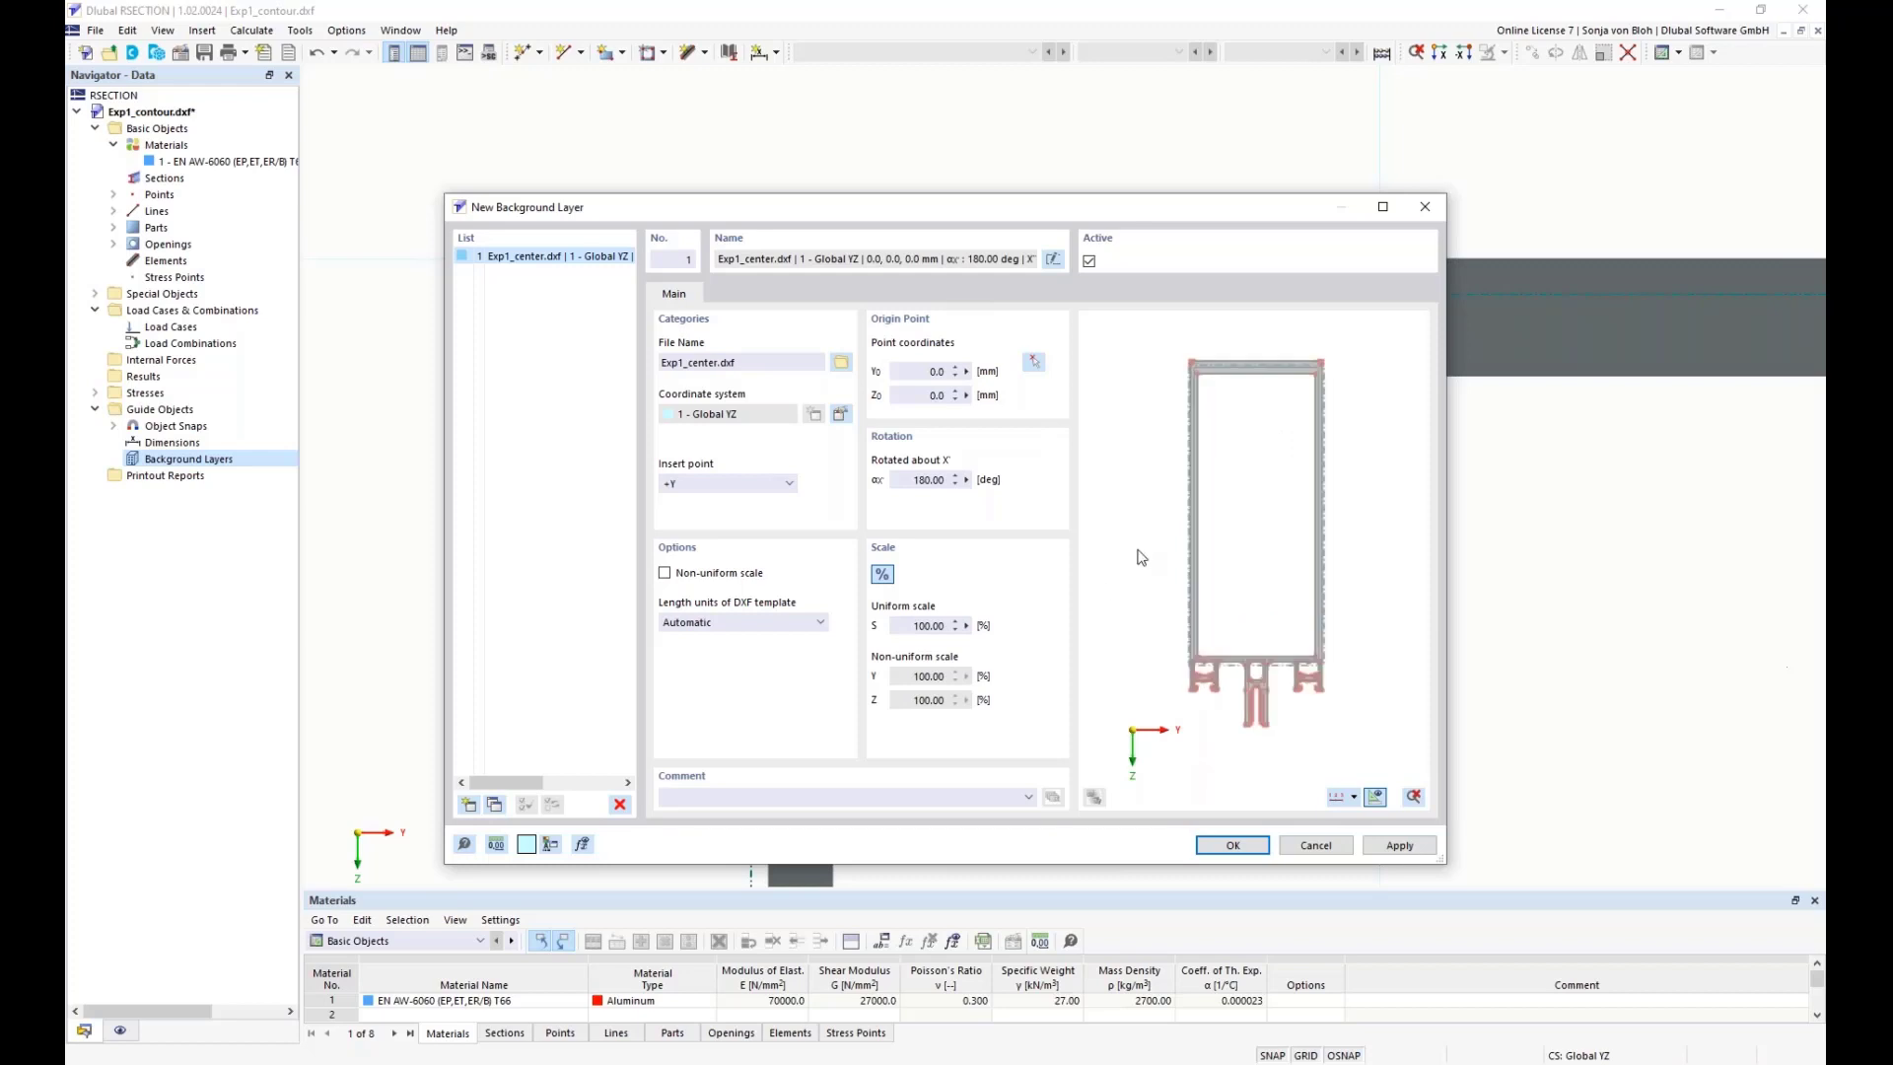
click(1219, 846)
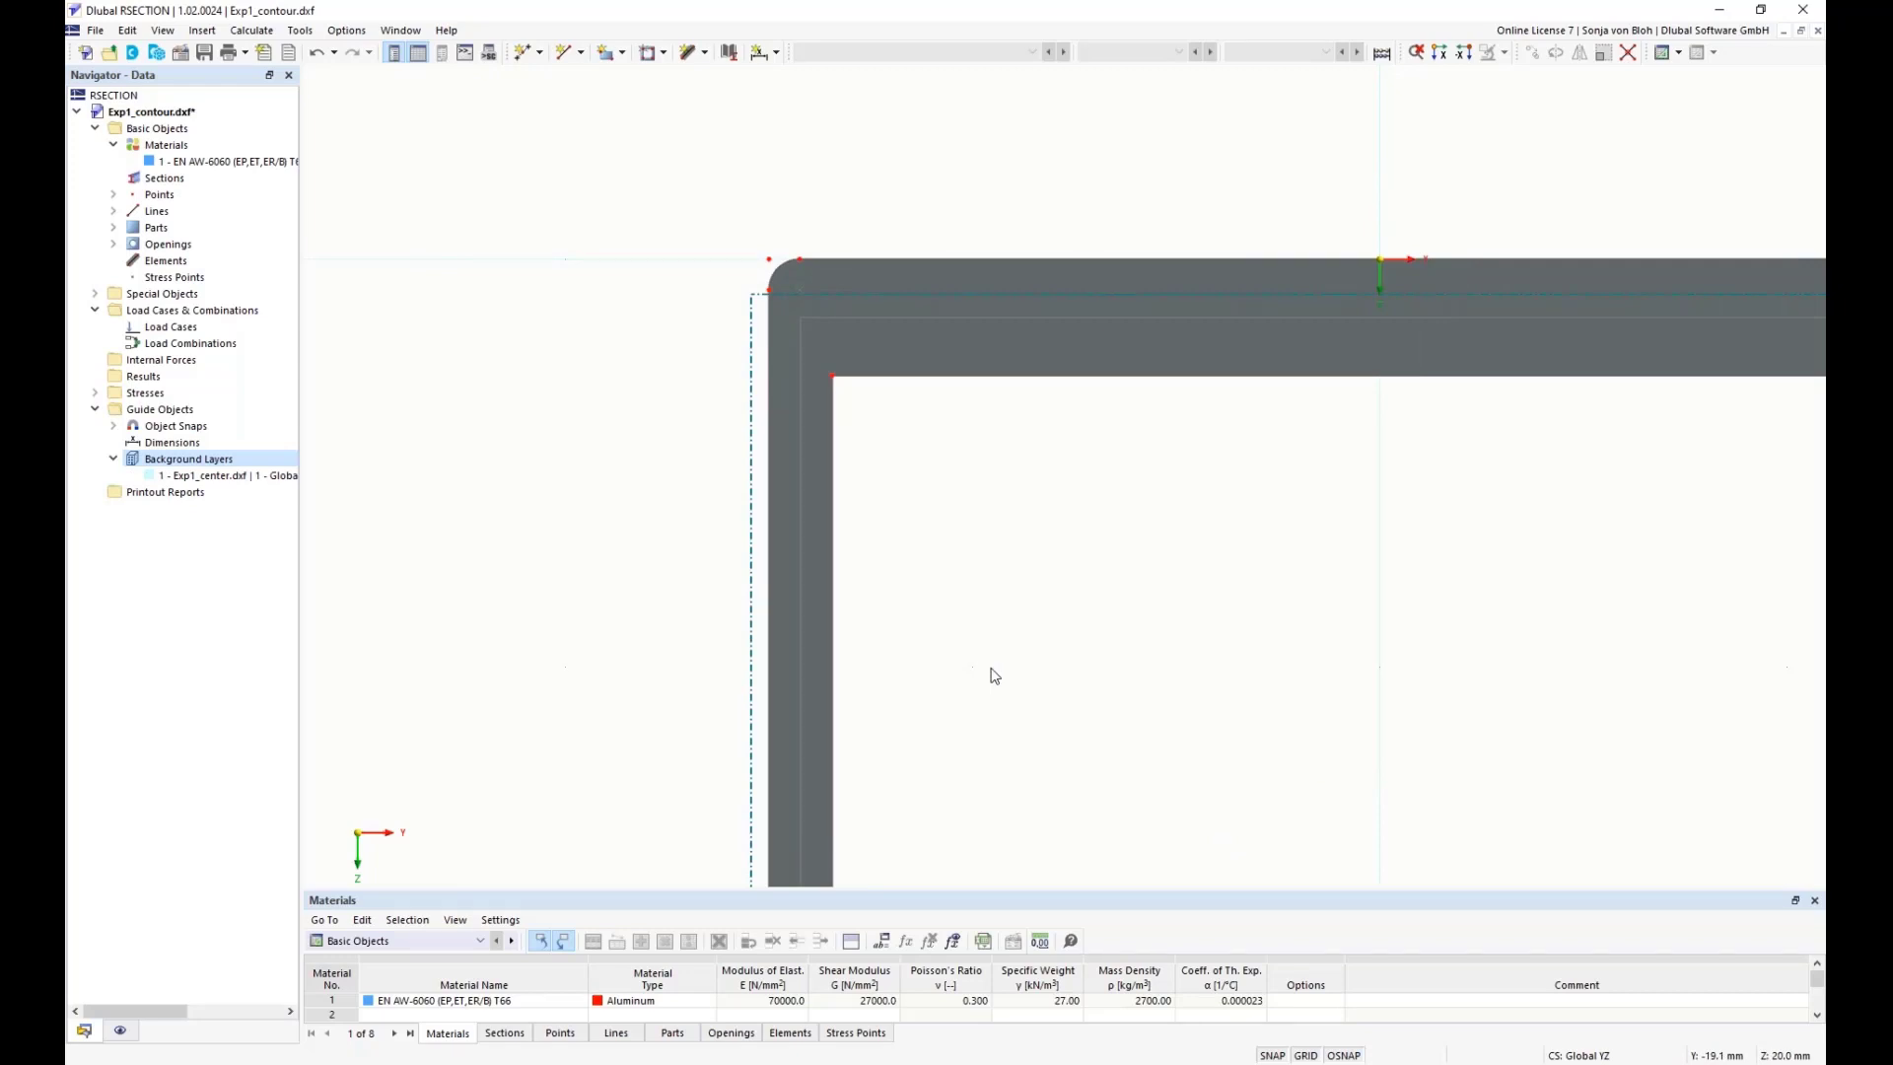
- Review which snap options are enabled in the Standard object snap, leaving its settings as they are
click(114, 426)
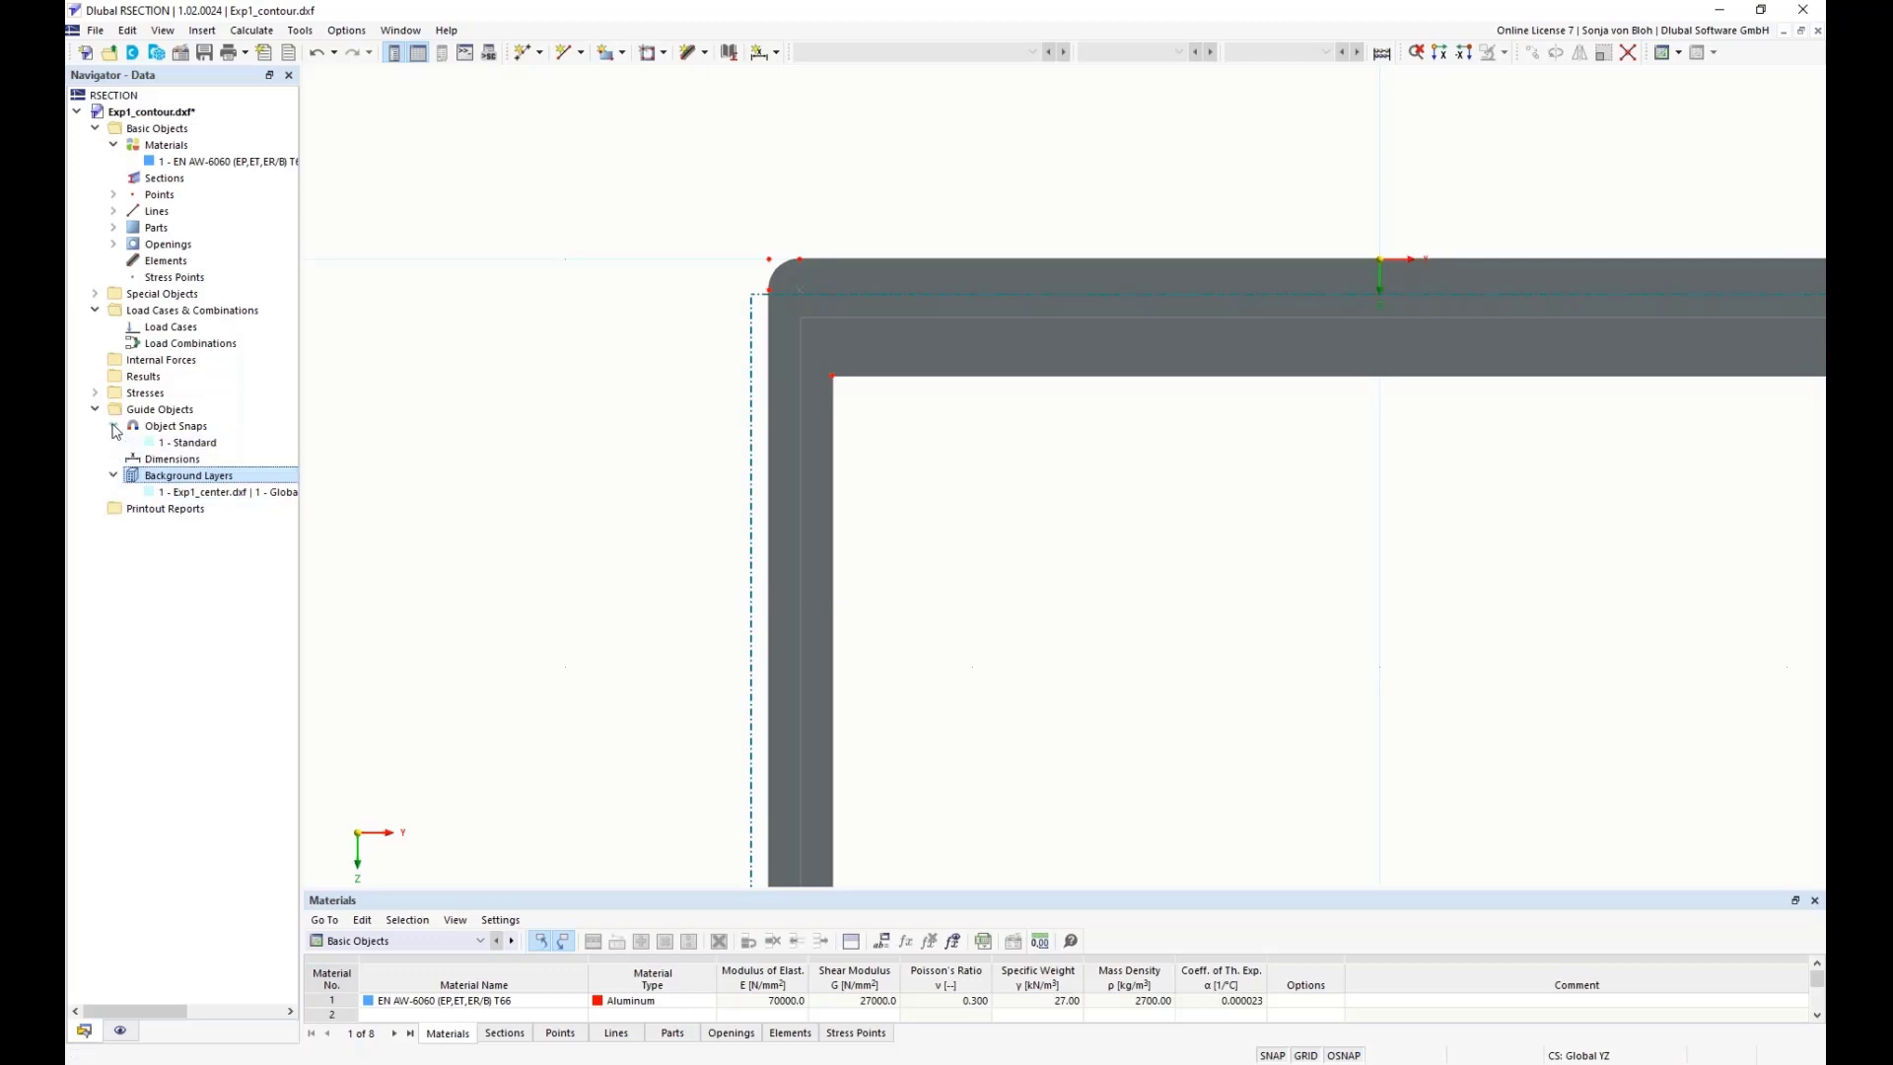
click(191, 444)
double_click(191, 444)
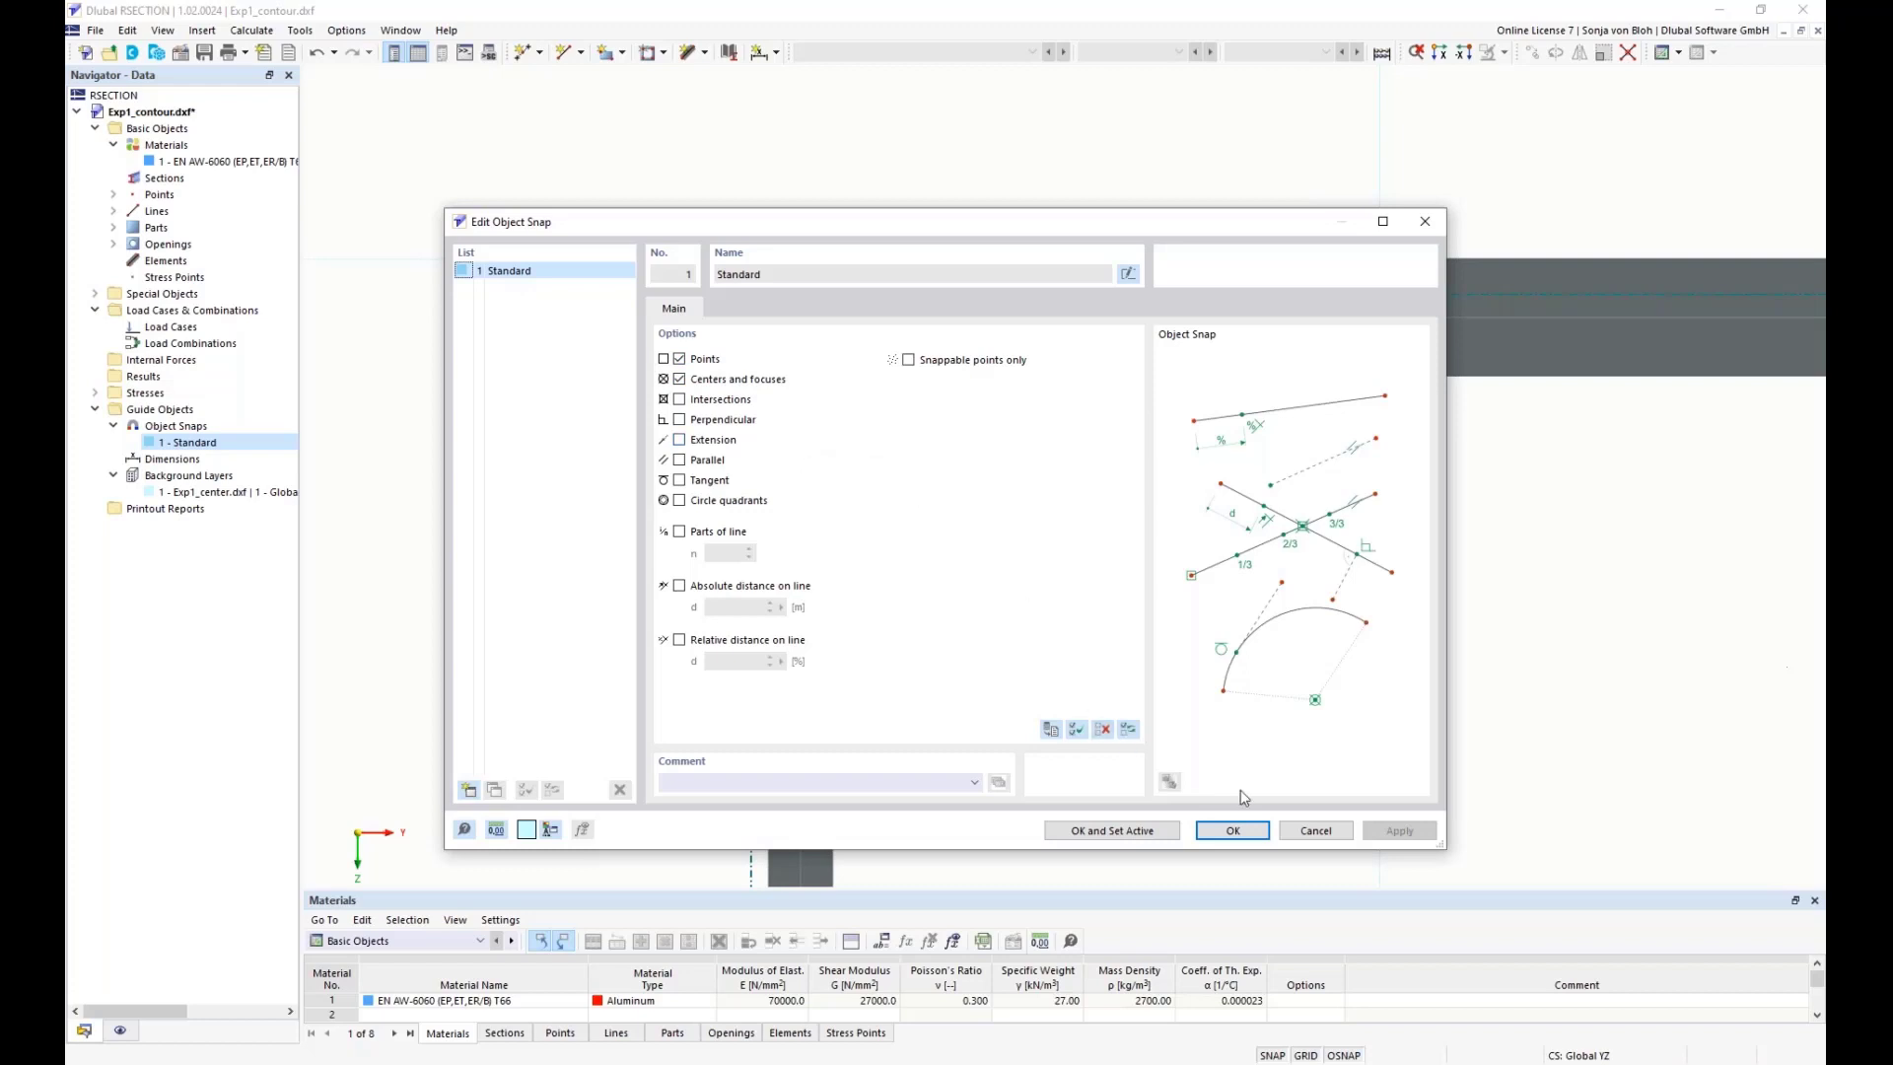
click(1292, 832)
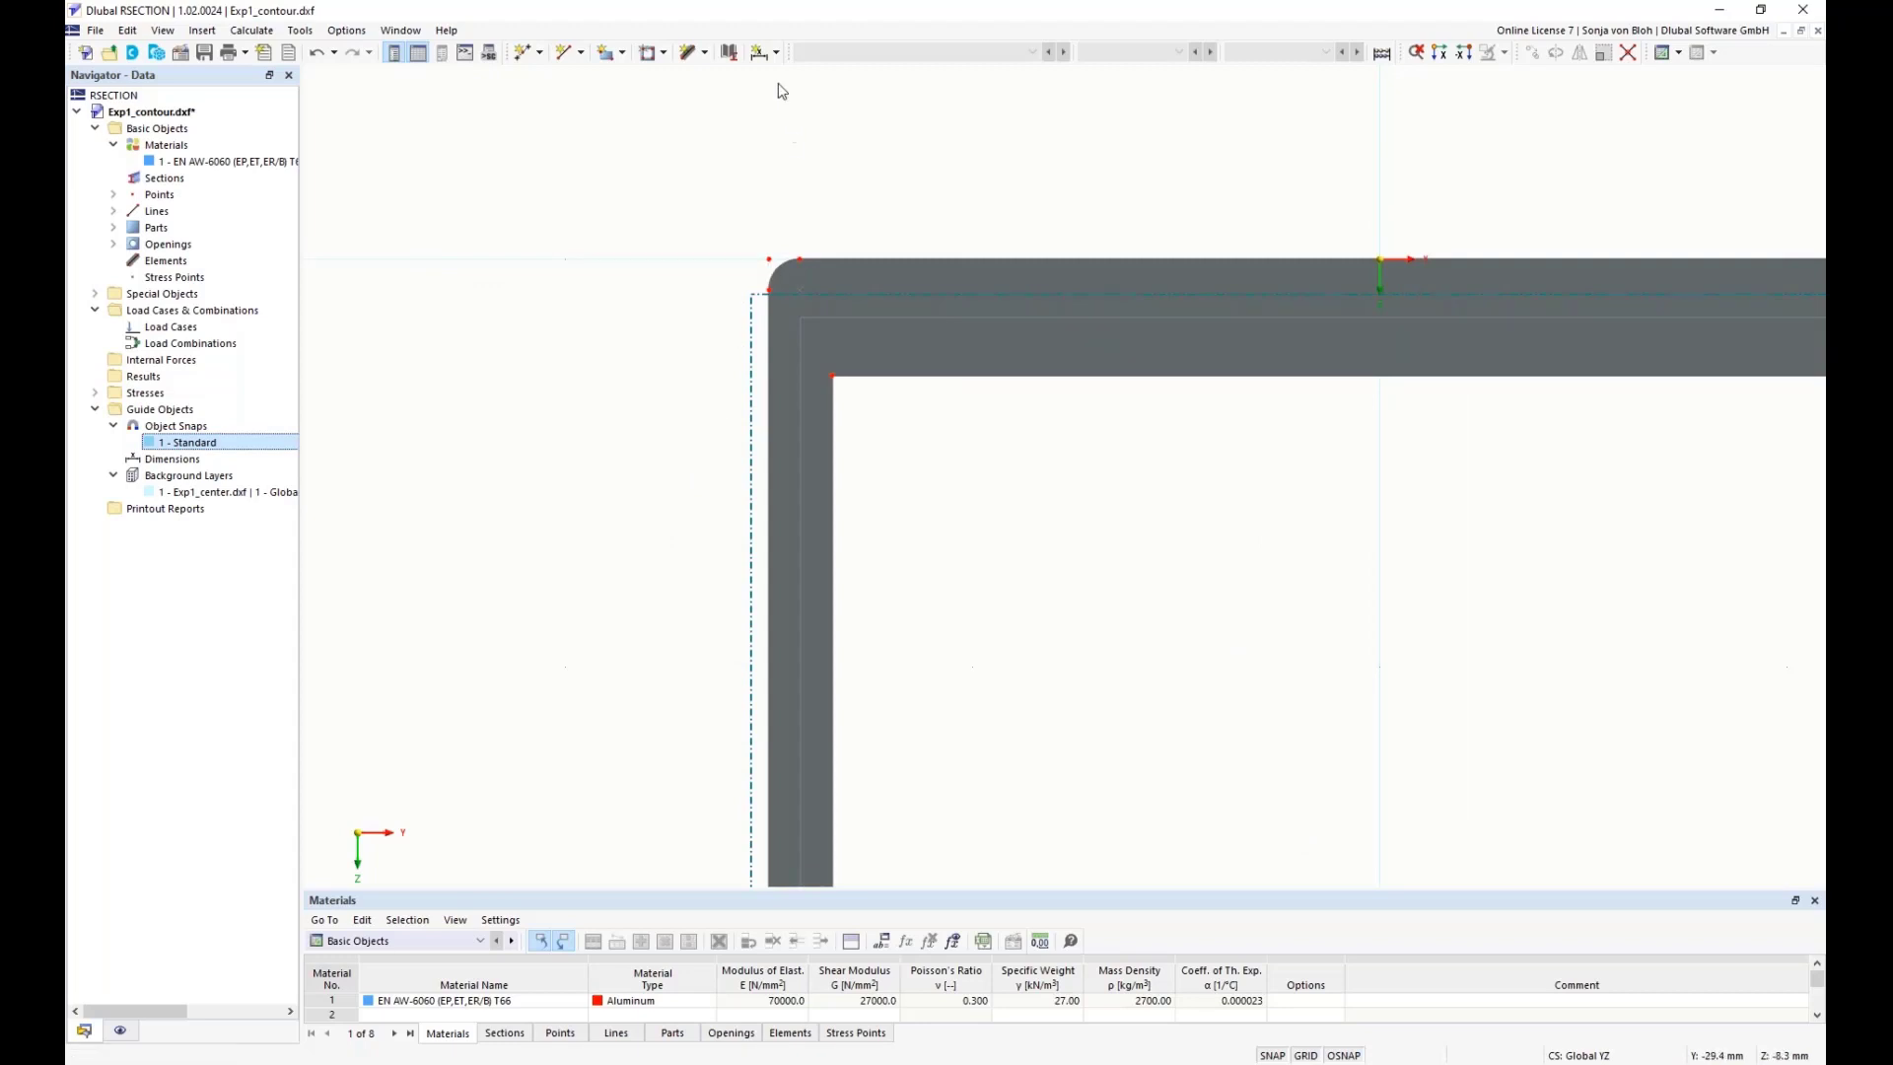
- Dimension the upper left vertical wall's thickness with a linear dimension as Projection in Y, placed above the section with an offset of about -5.1 mm
click(780, 57)
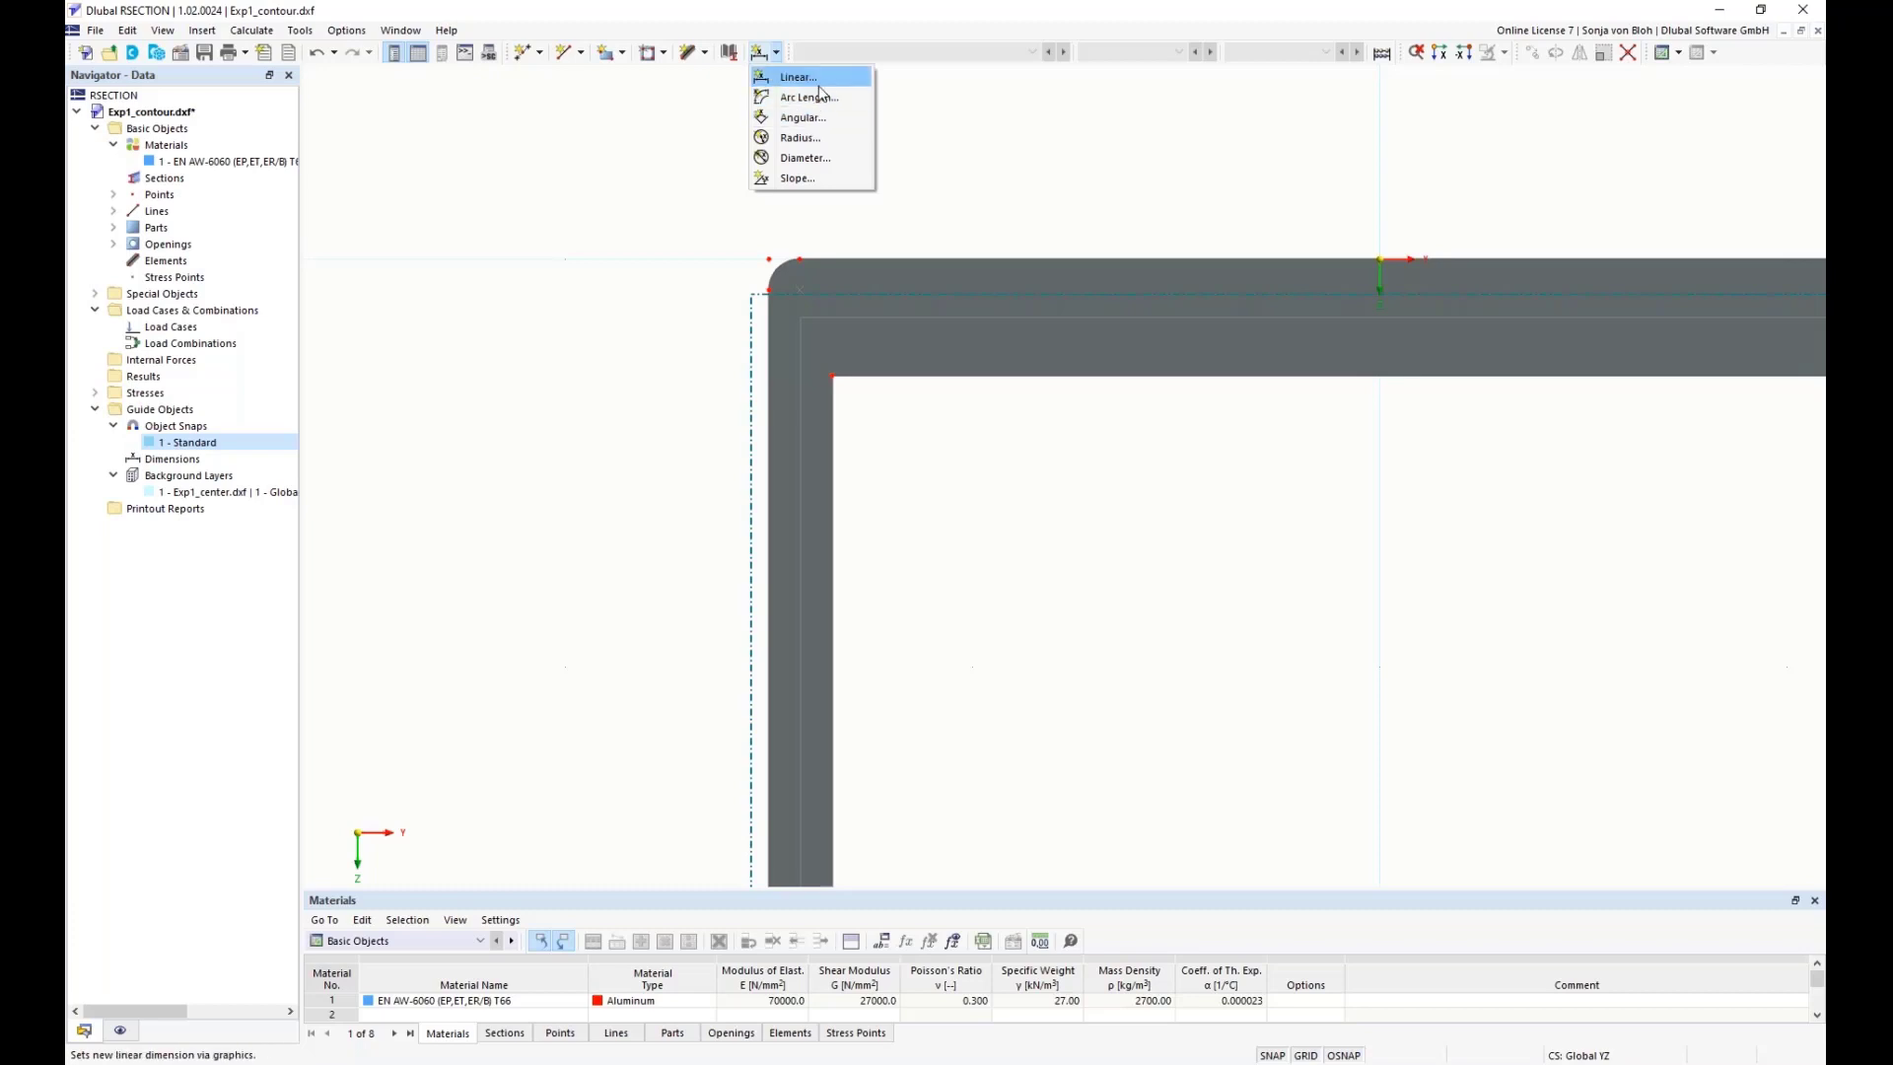
click(815, 79)
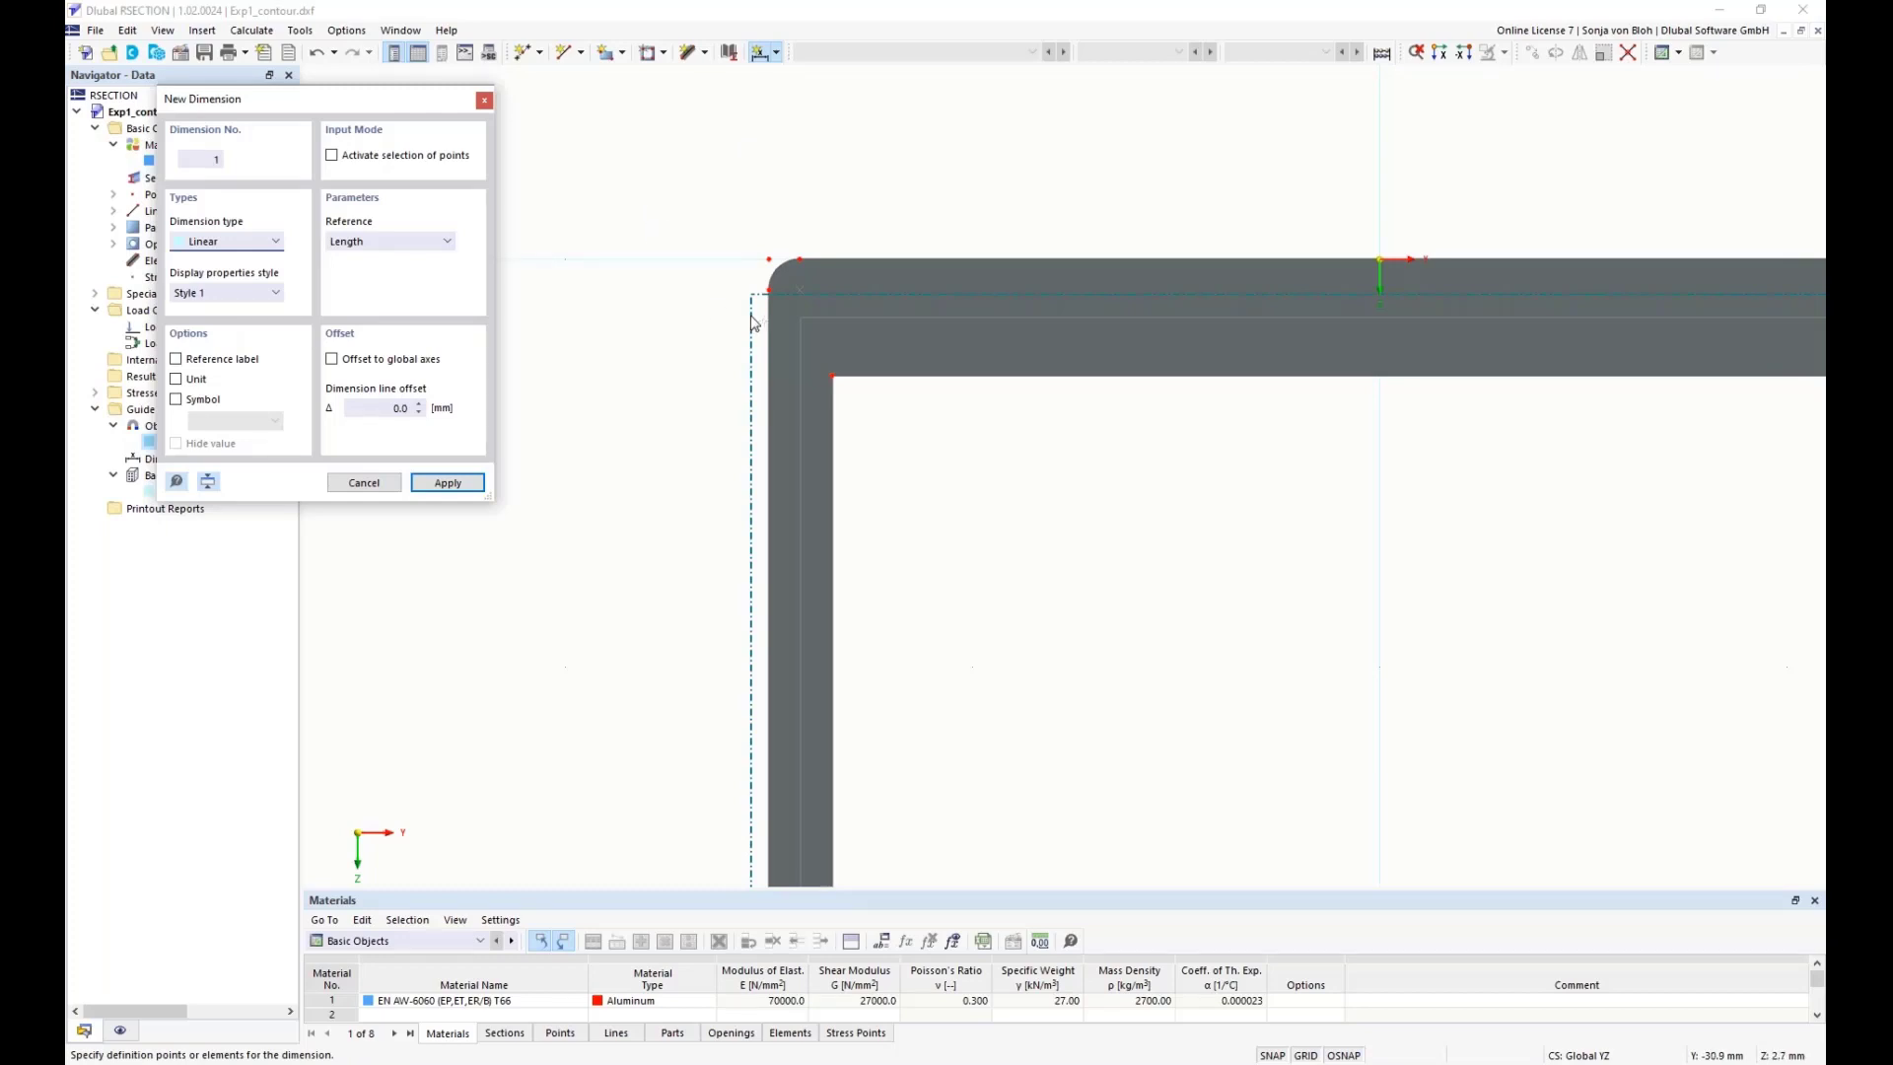
click(772, 291)
click(772, 291)
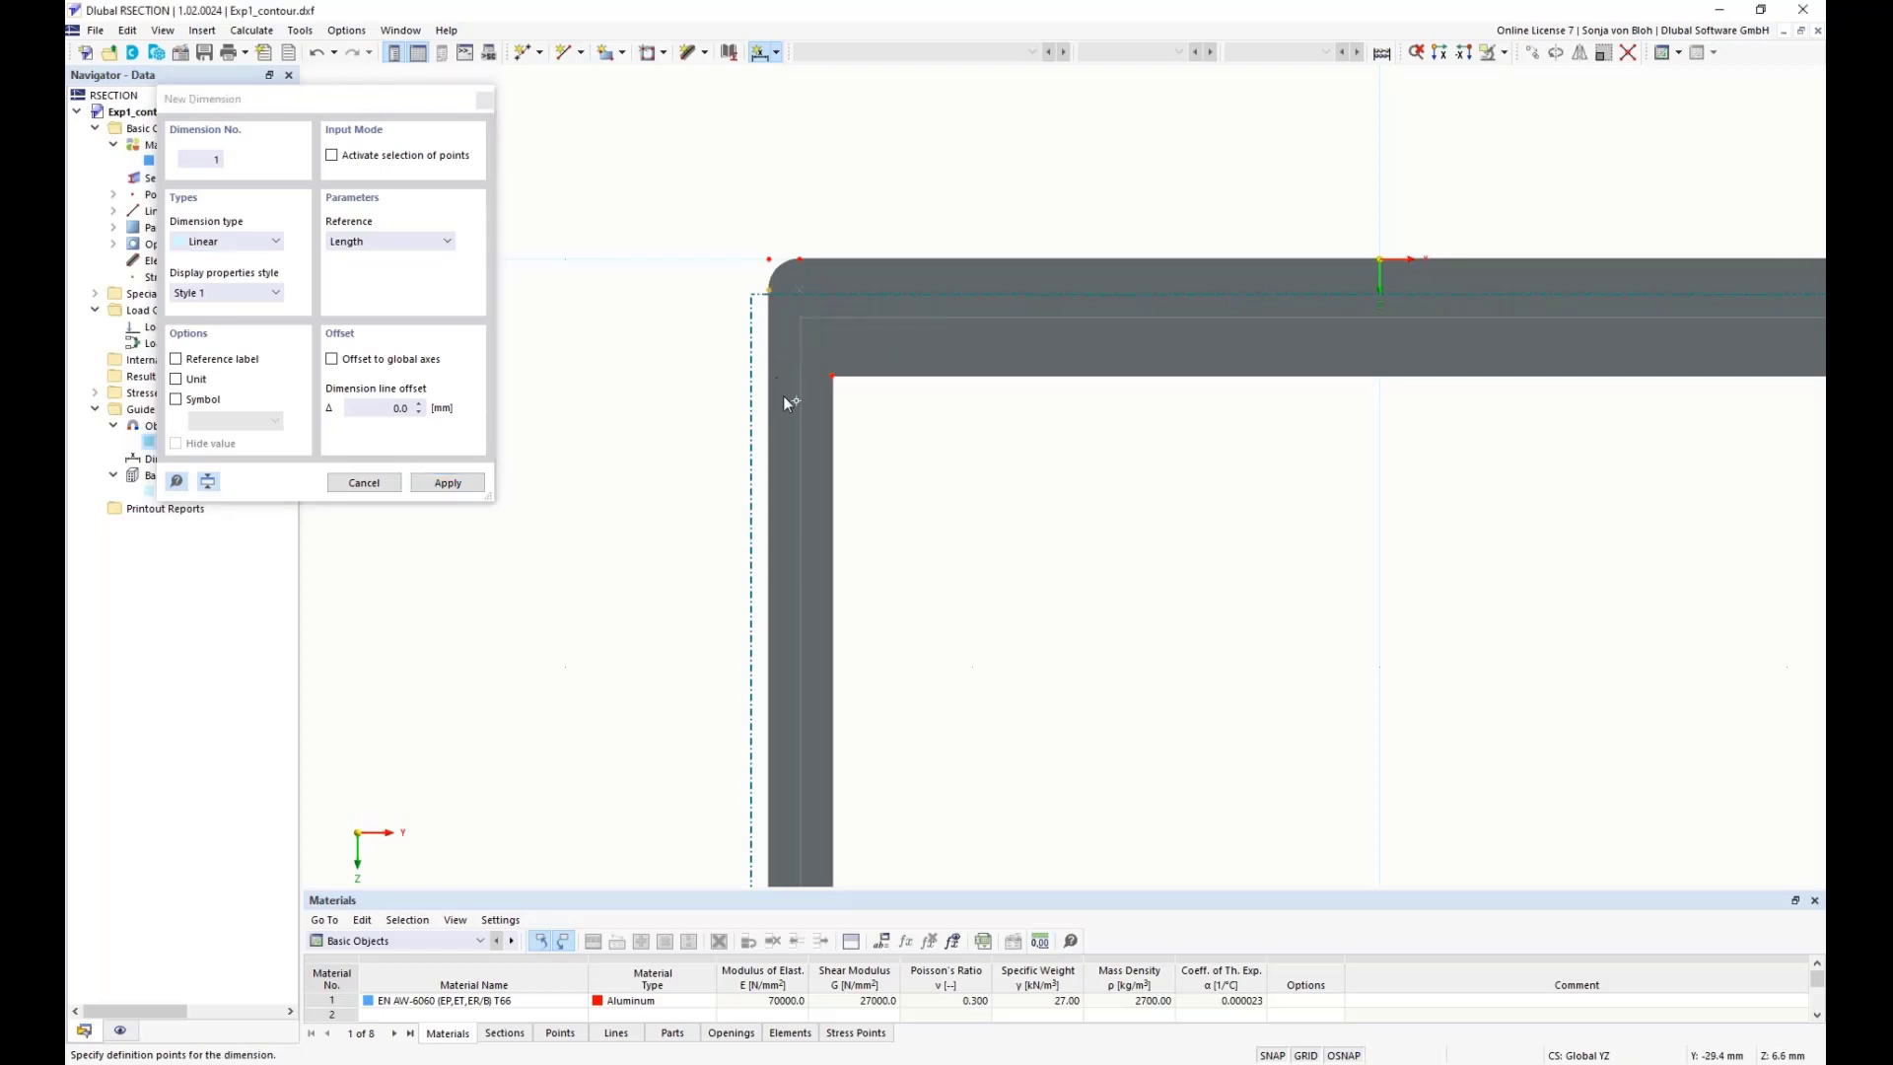
click(832, 376)
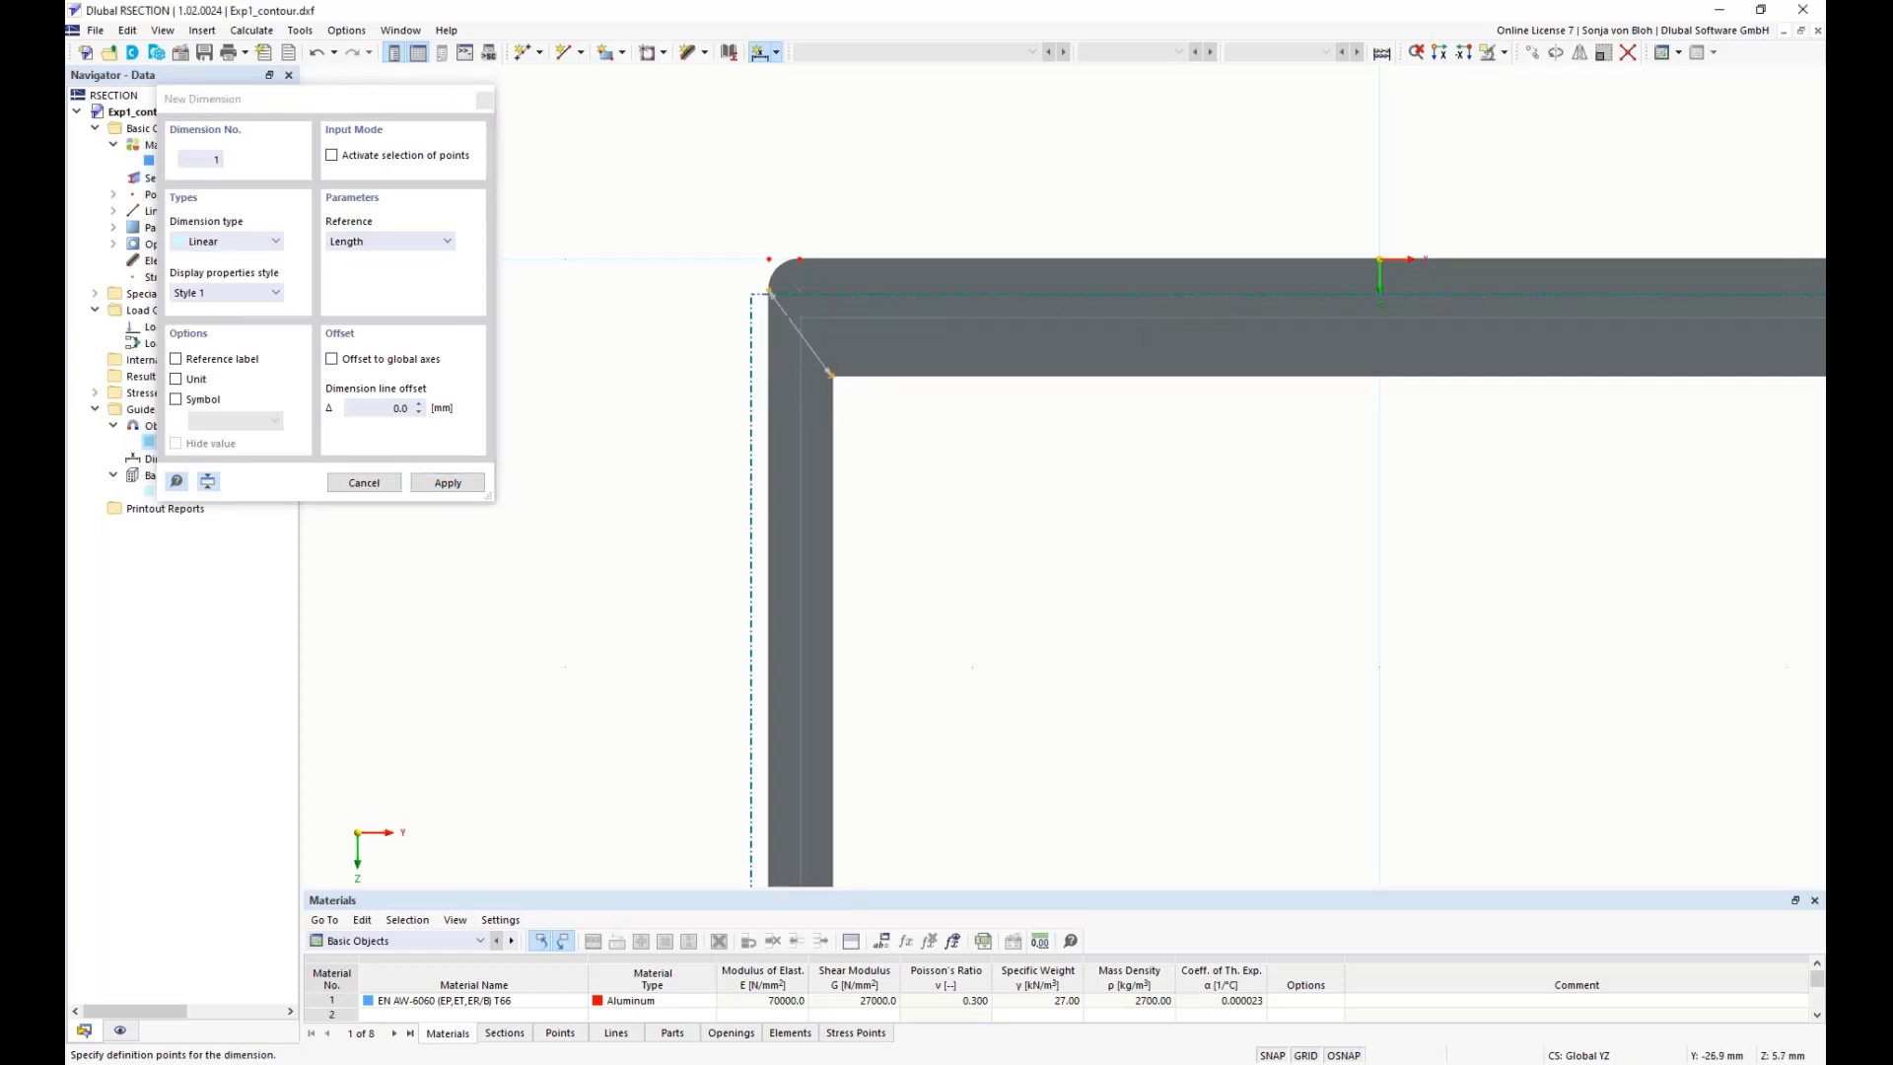
click(444, 243)
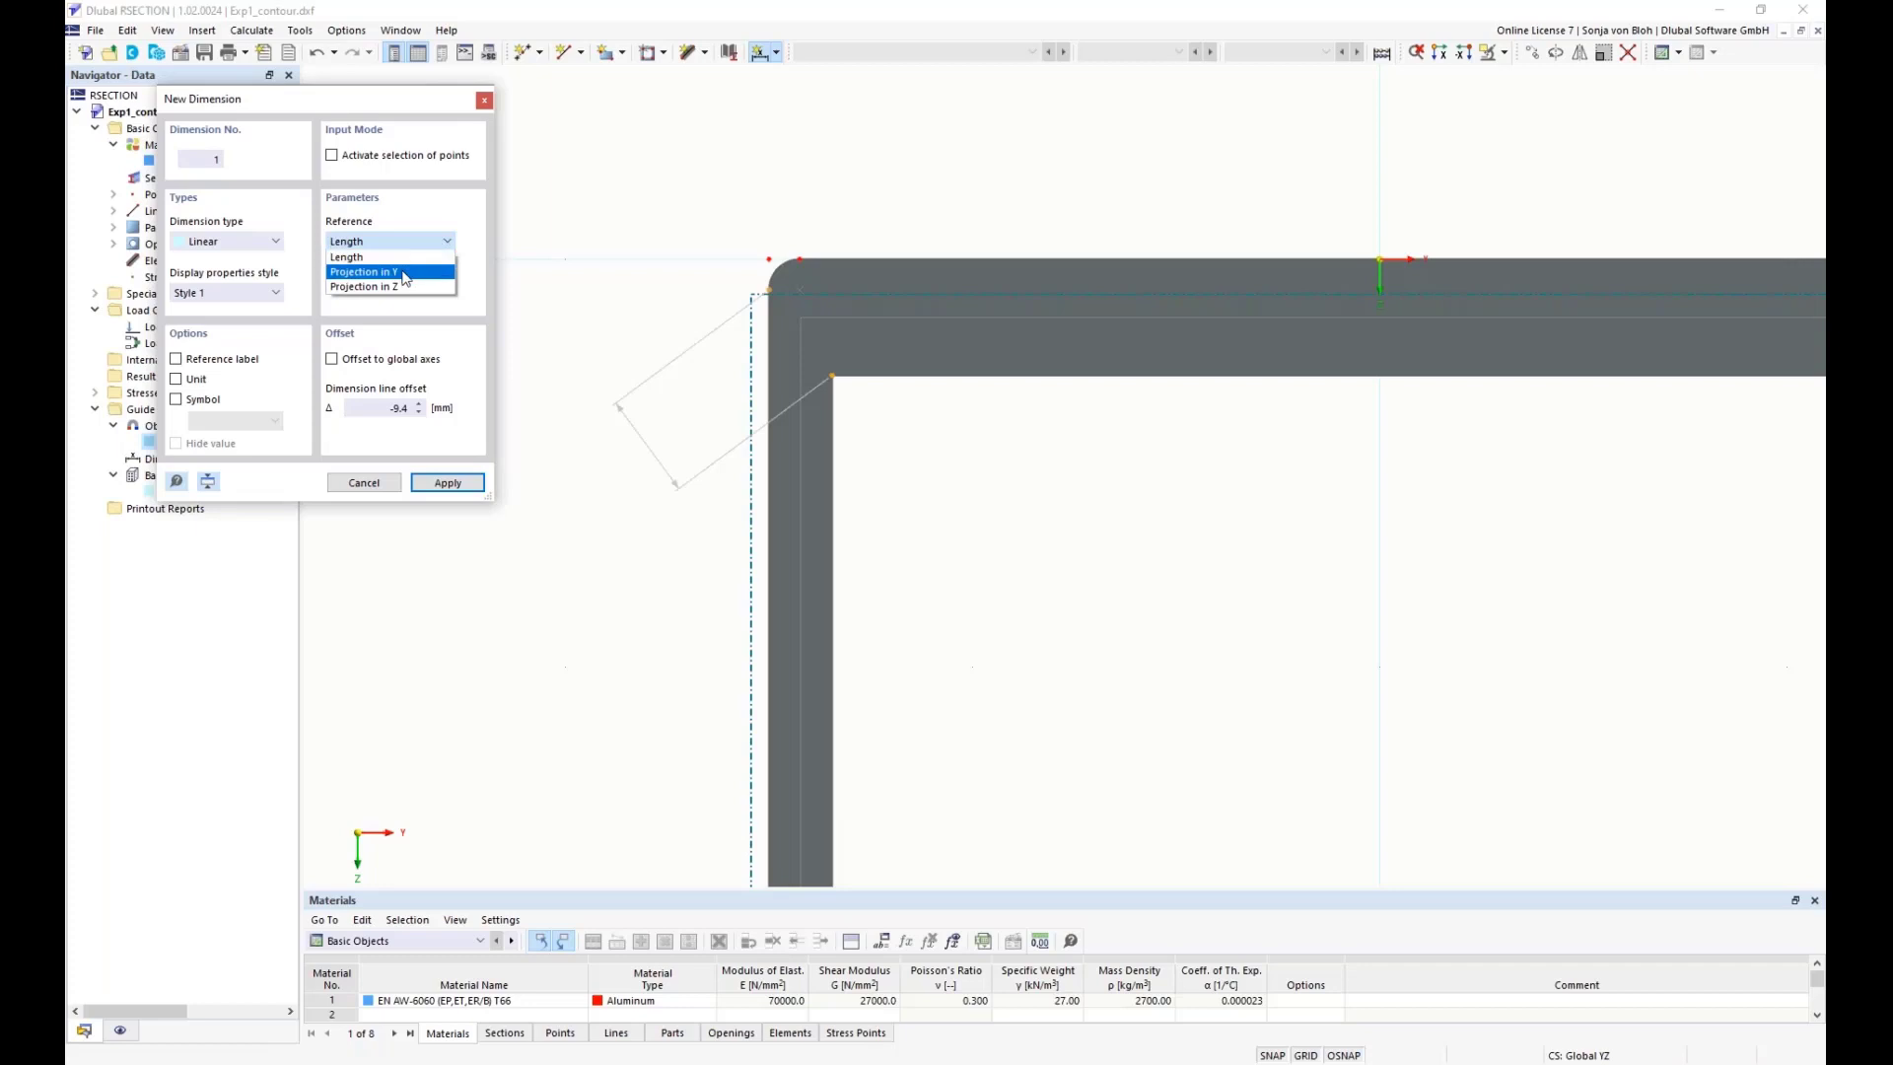
click(405, 273)
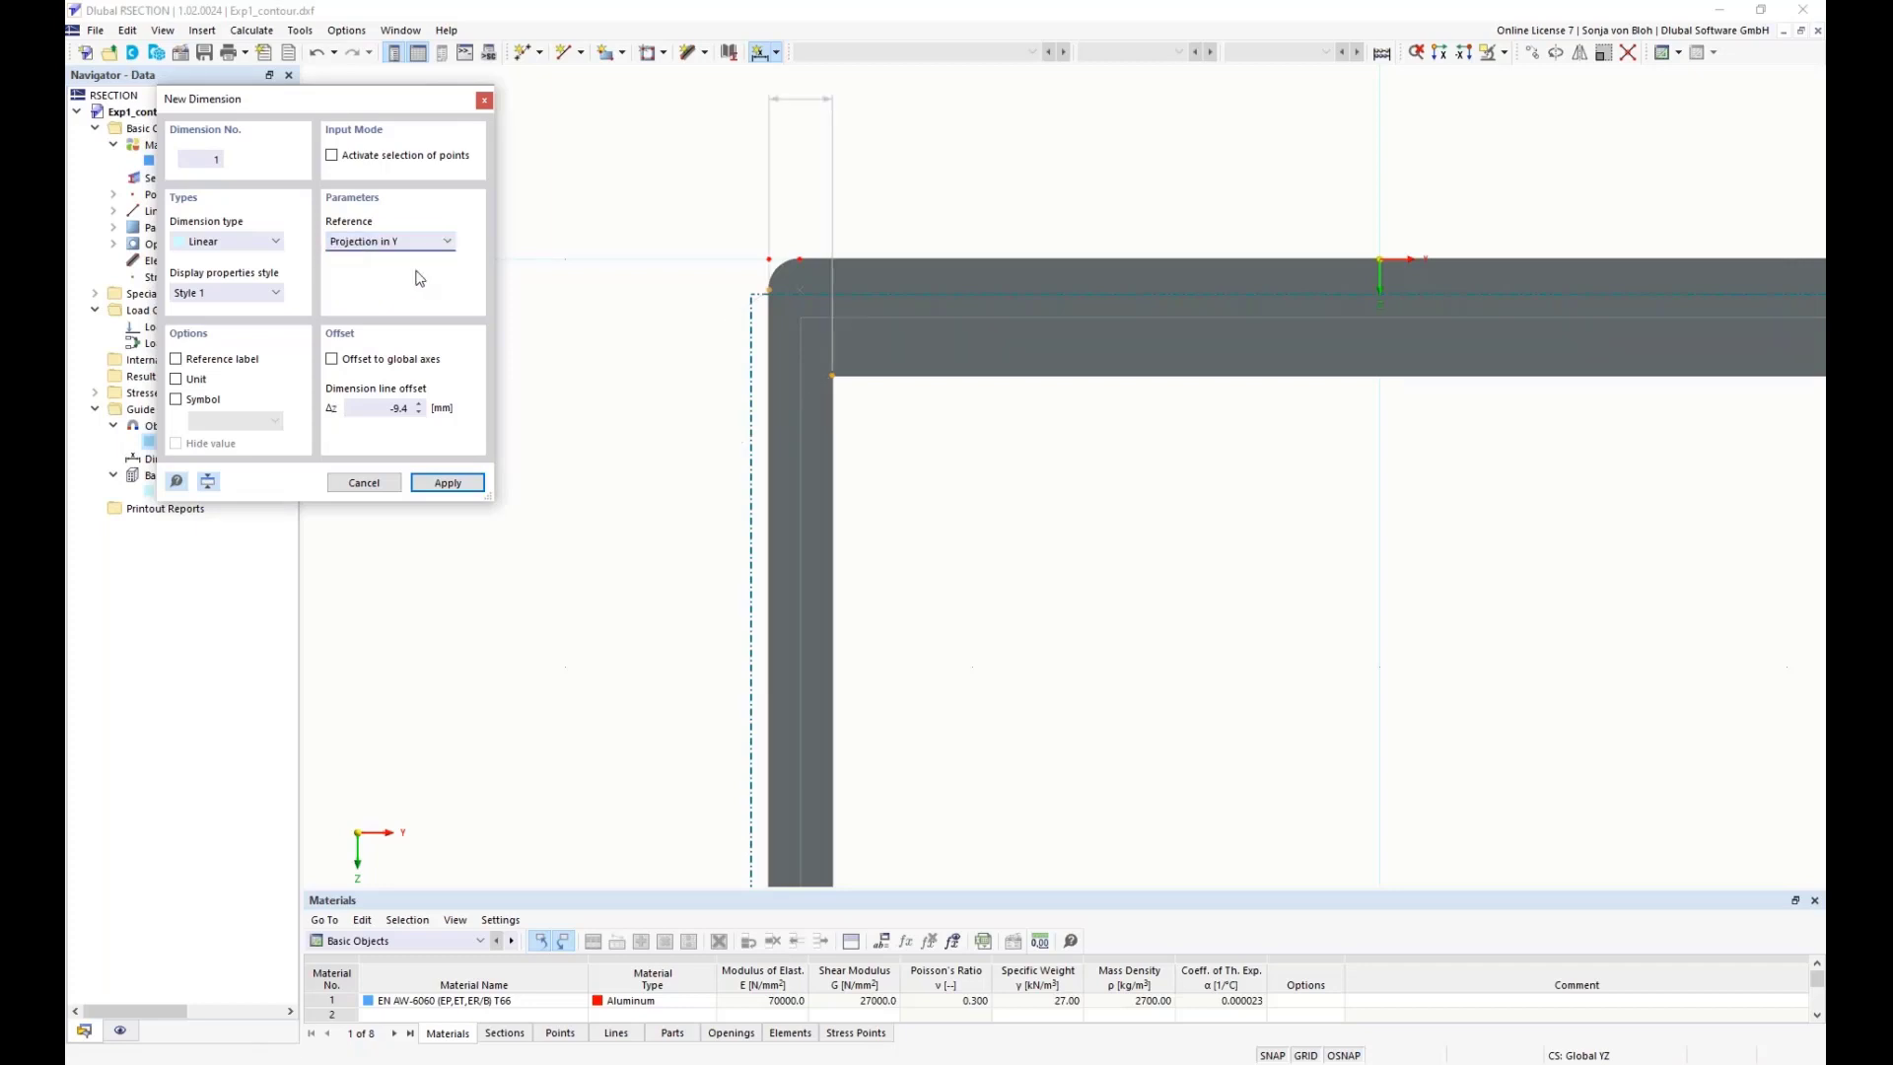
click(790, 187)
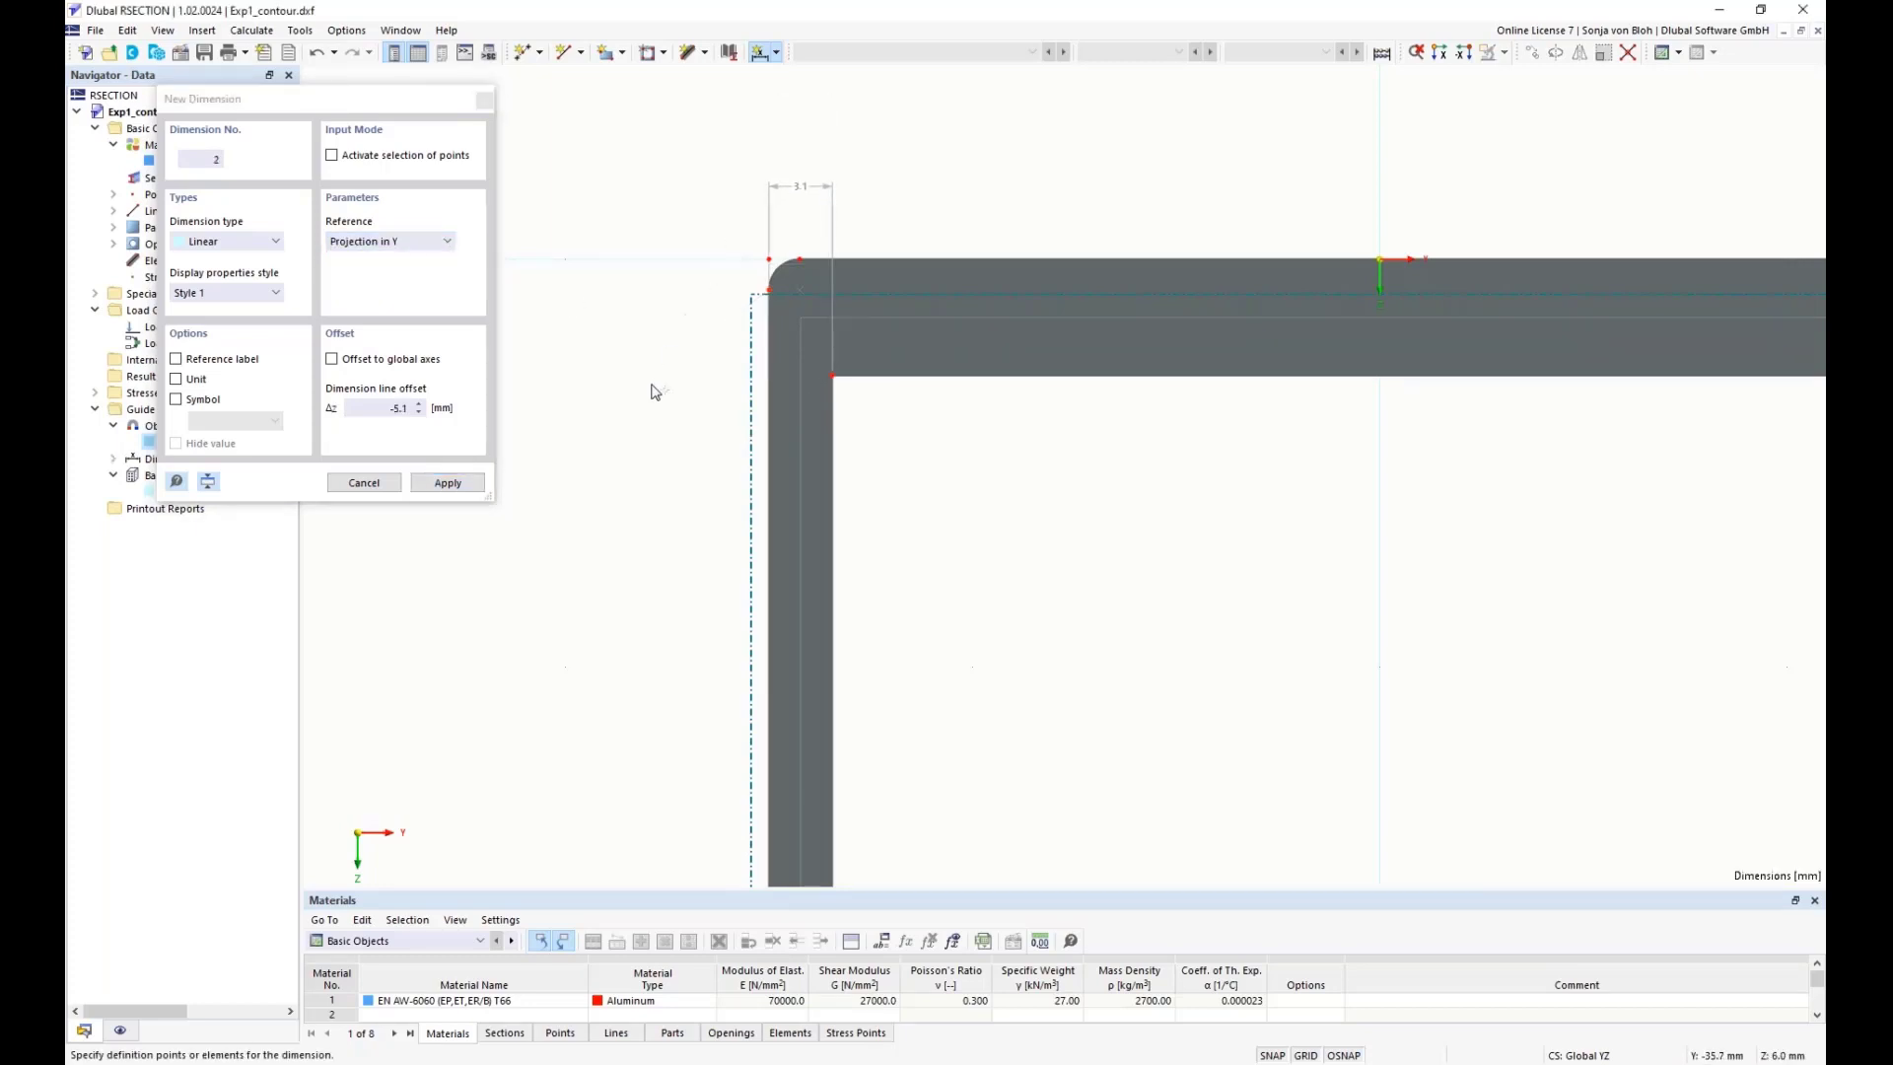
- Dimension the top wall's thickness at the upper left corner with a linear dimension as Projection in Z, placed beside the section's left edge
click(798, 259)
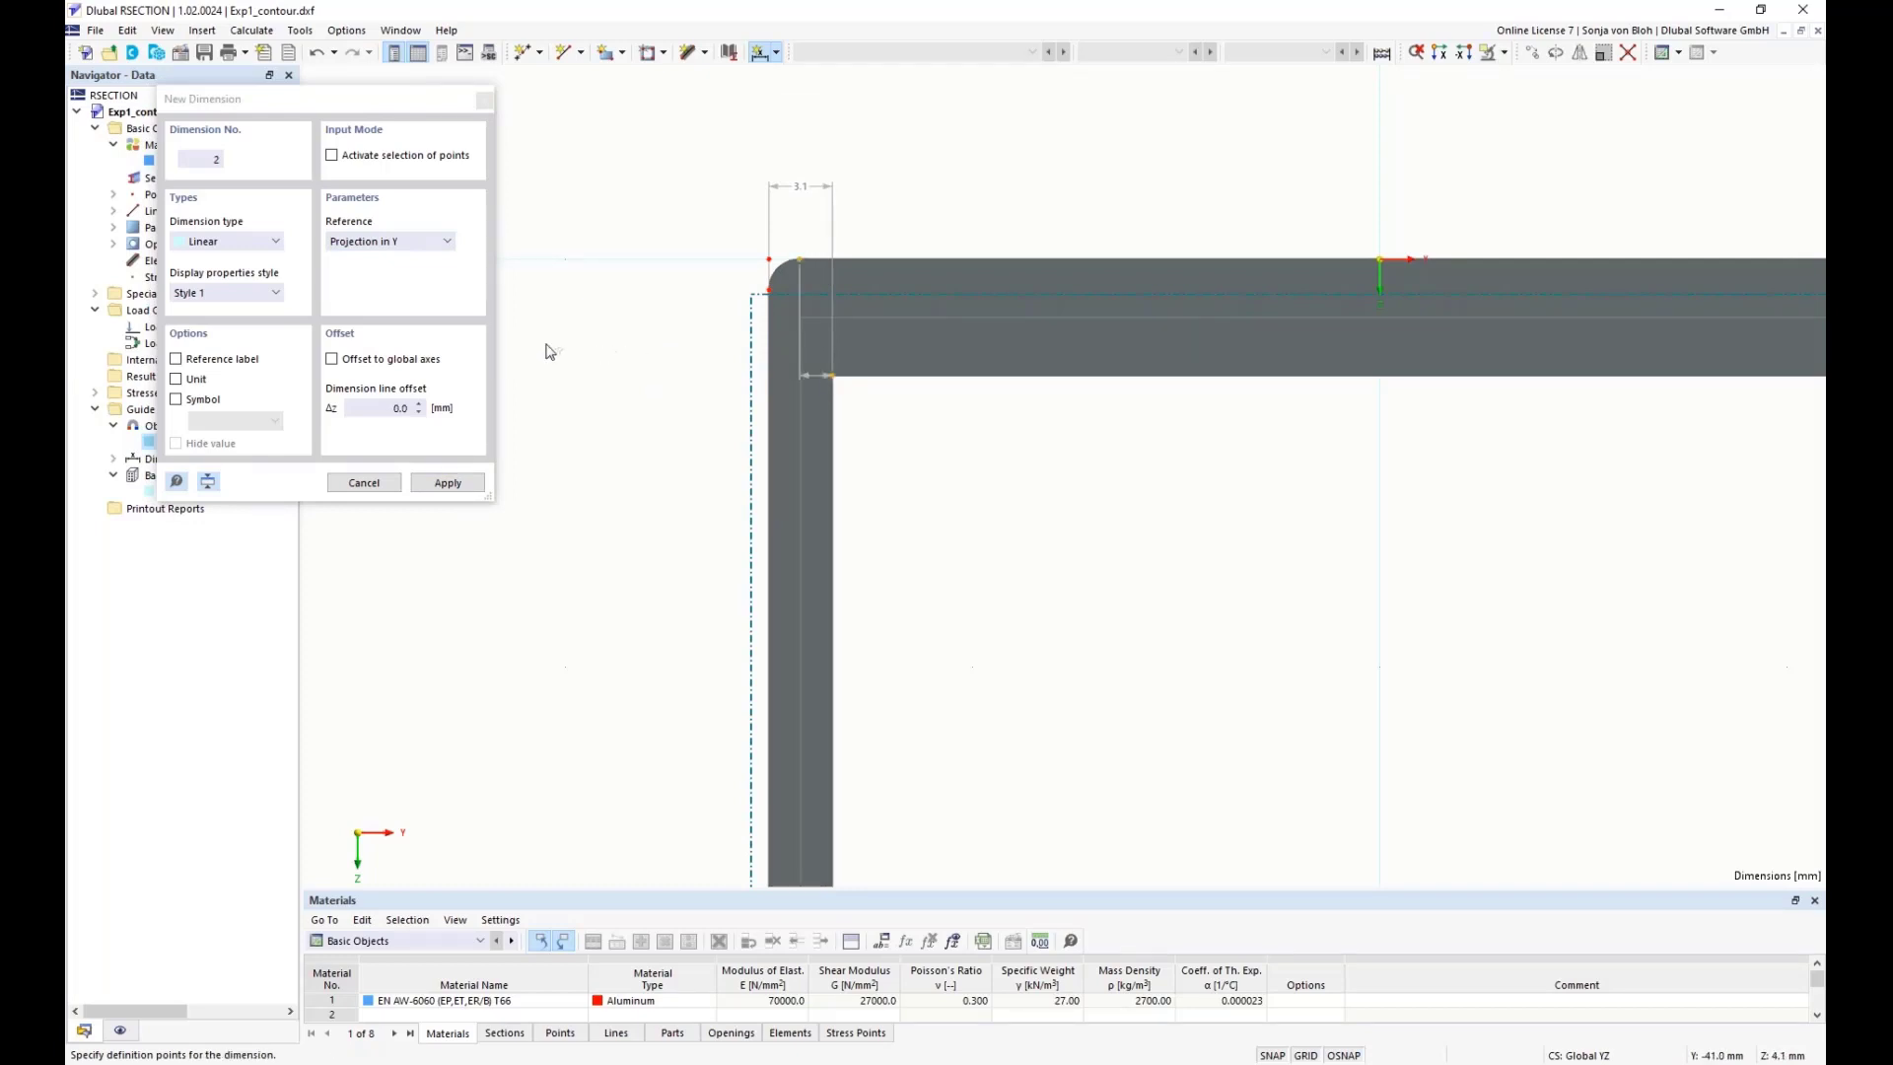
click(395, 243)
click(380, 288)
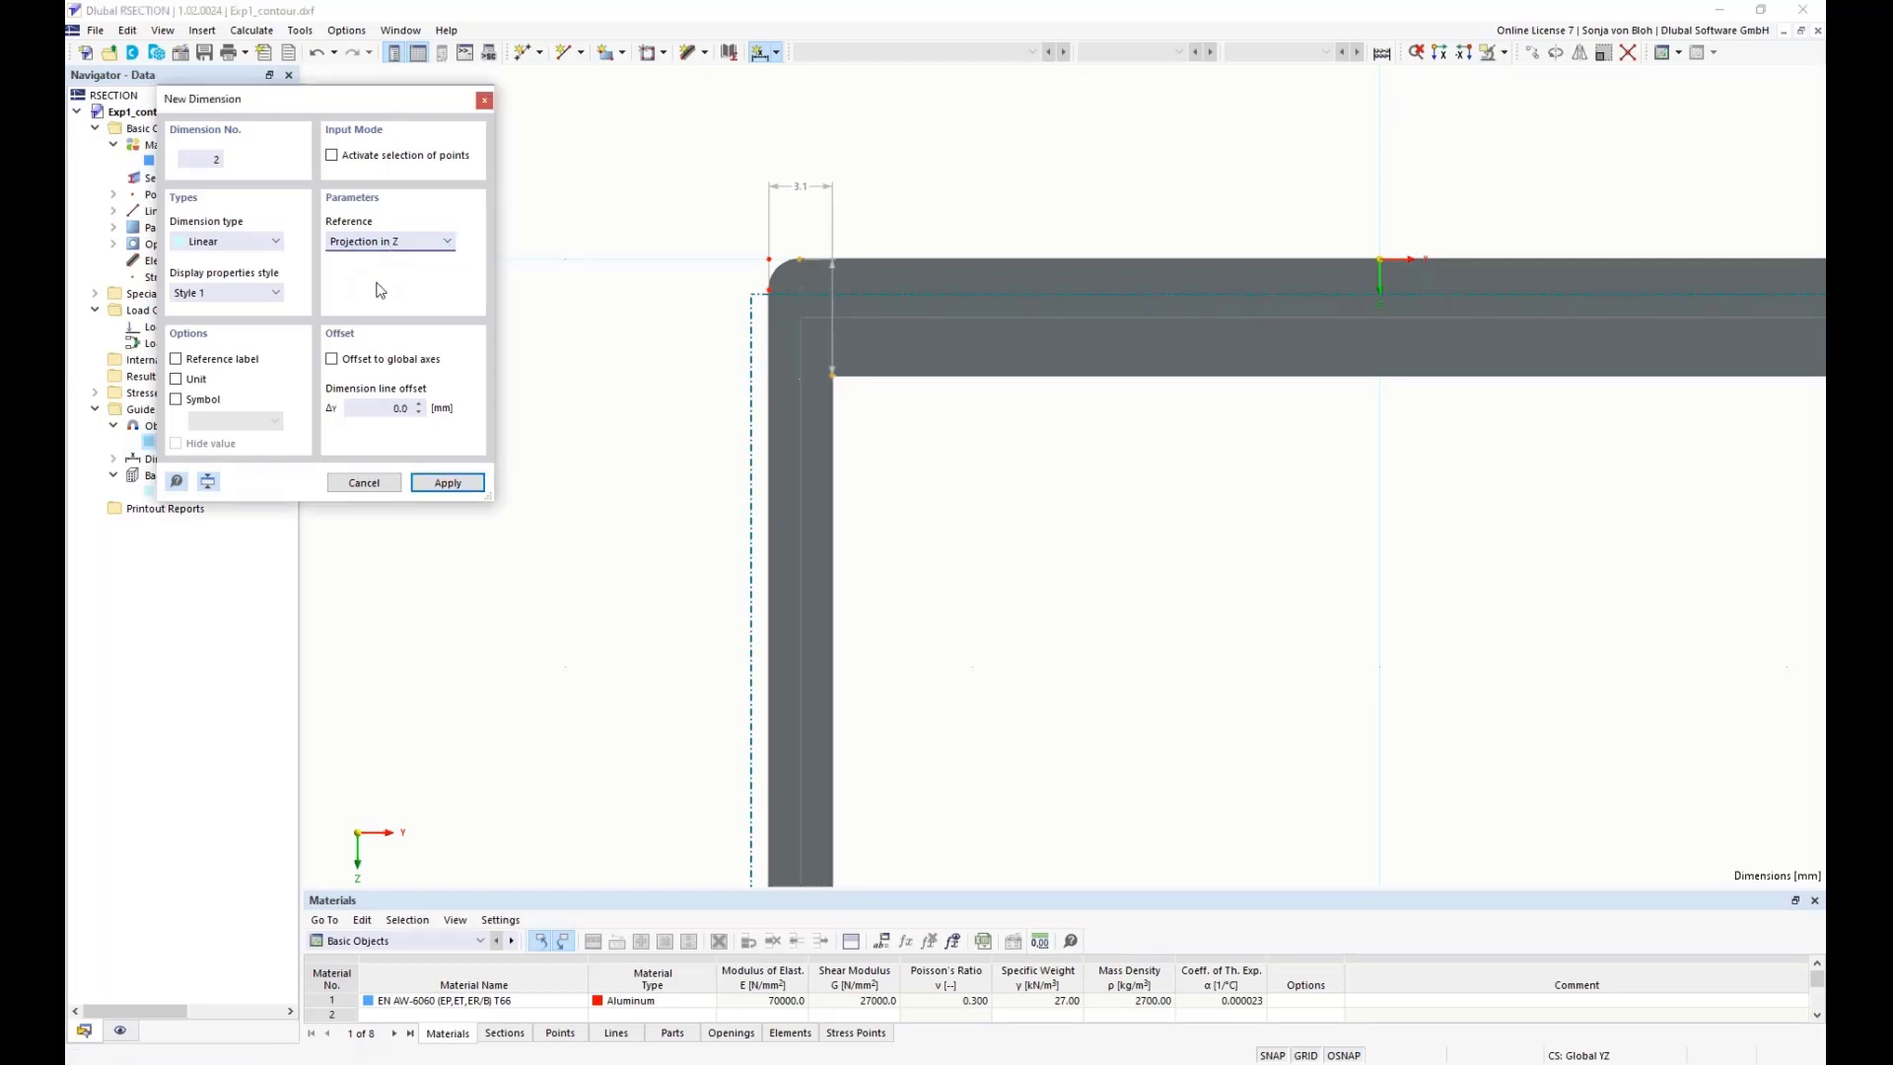
click(638, 322)
scroll(606, 543, down, 5)
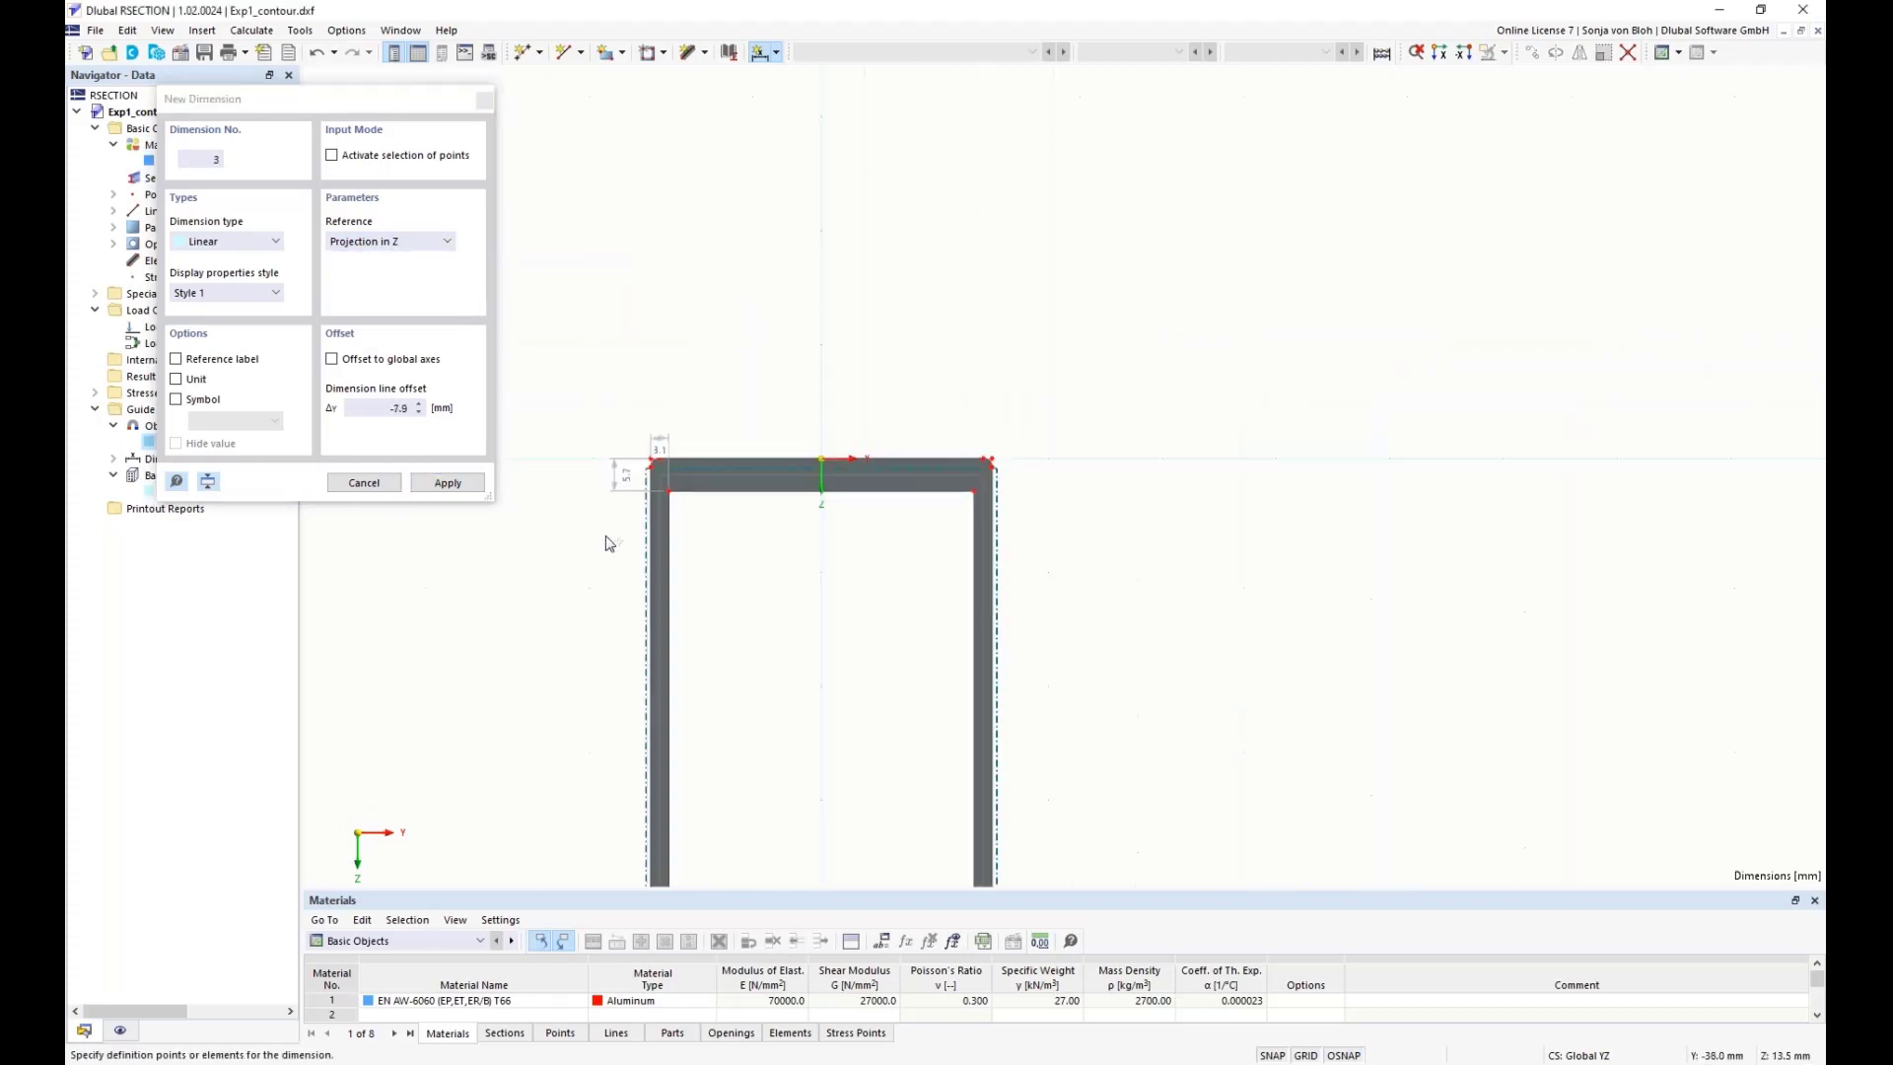
- Dimension the lower horizontal wall's thickness at its left end as Projection in Z, placed left of the section with an offset of about -5.3 mm
scroll(679, 707, up, 6)
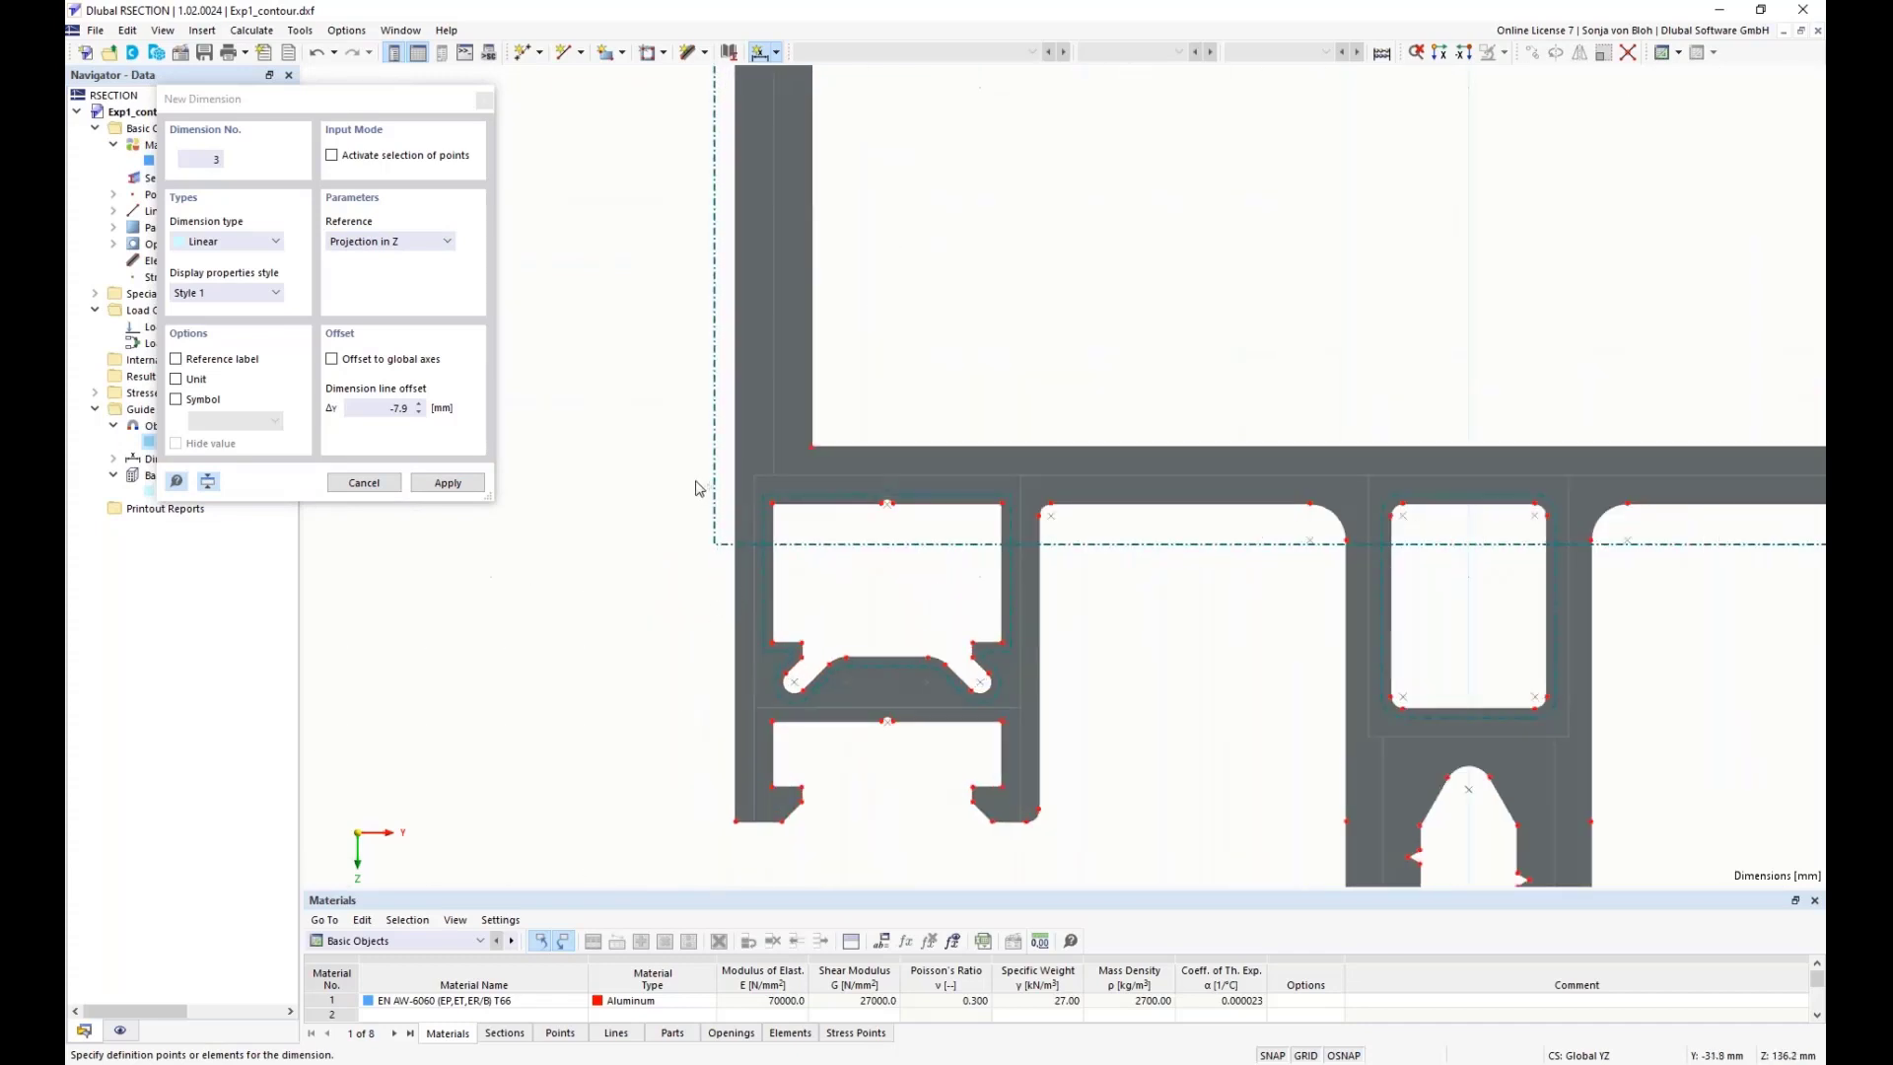
click(810, 446)
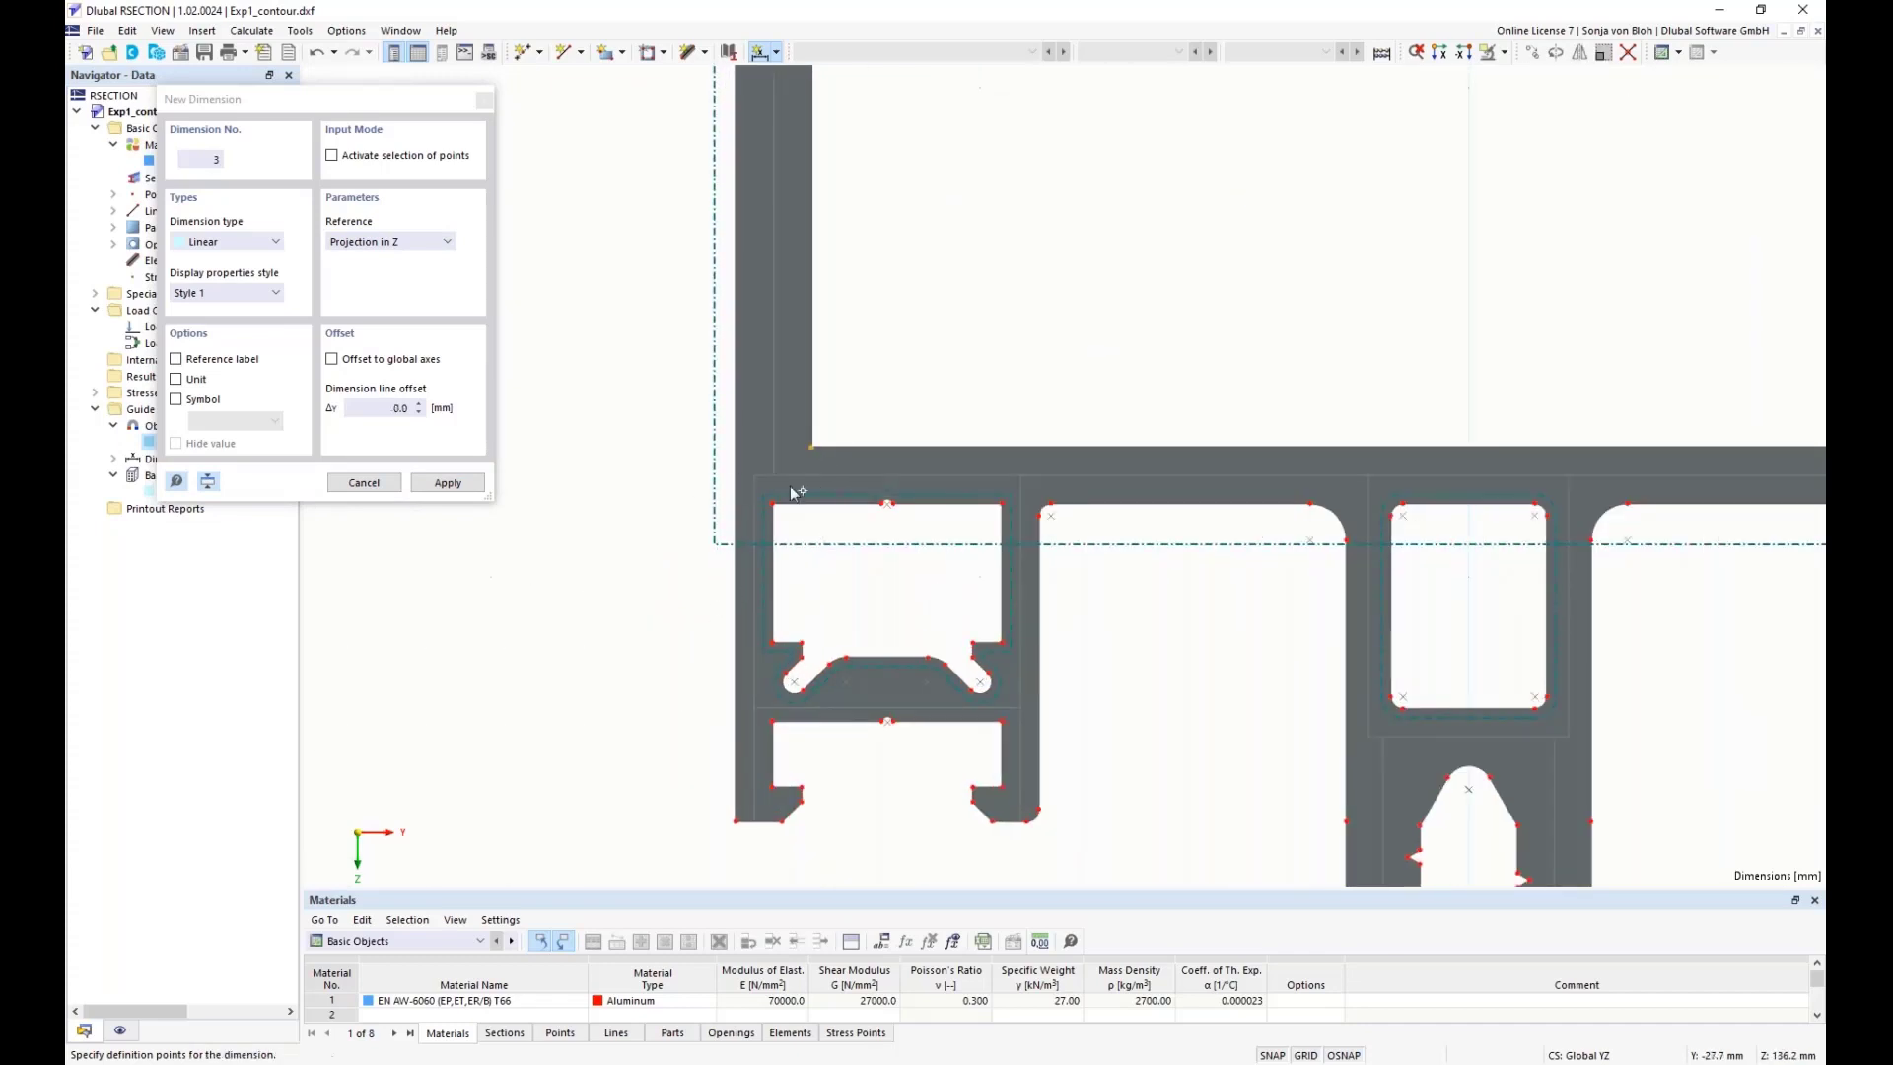
click(772, 501)
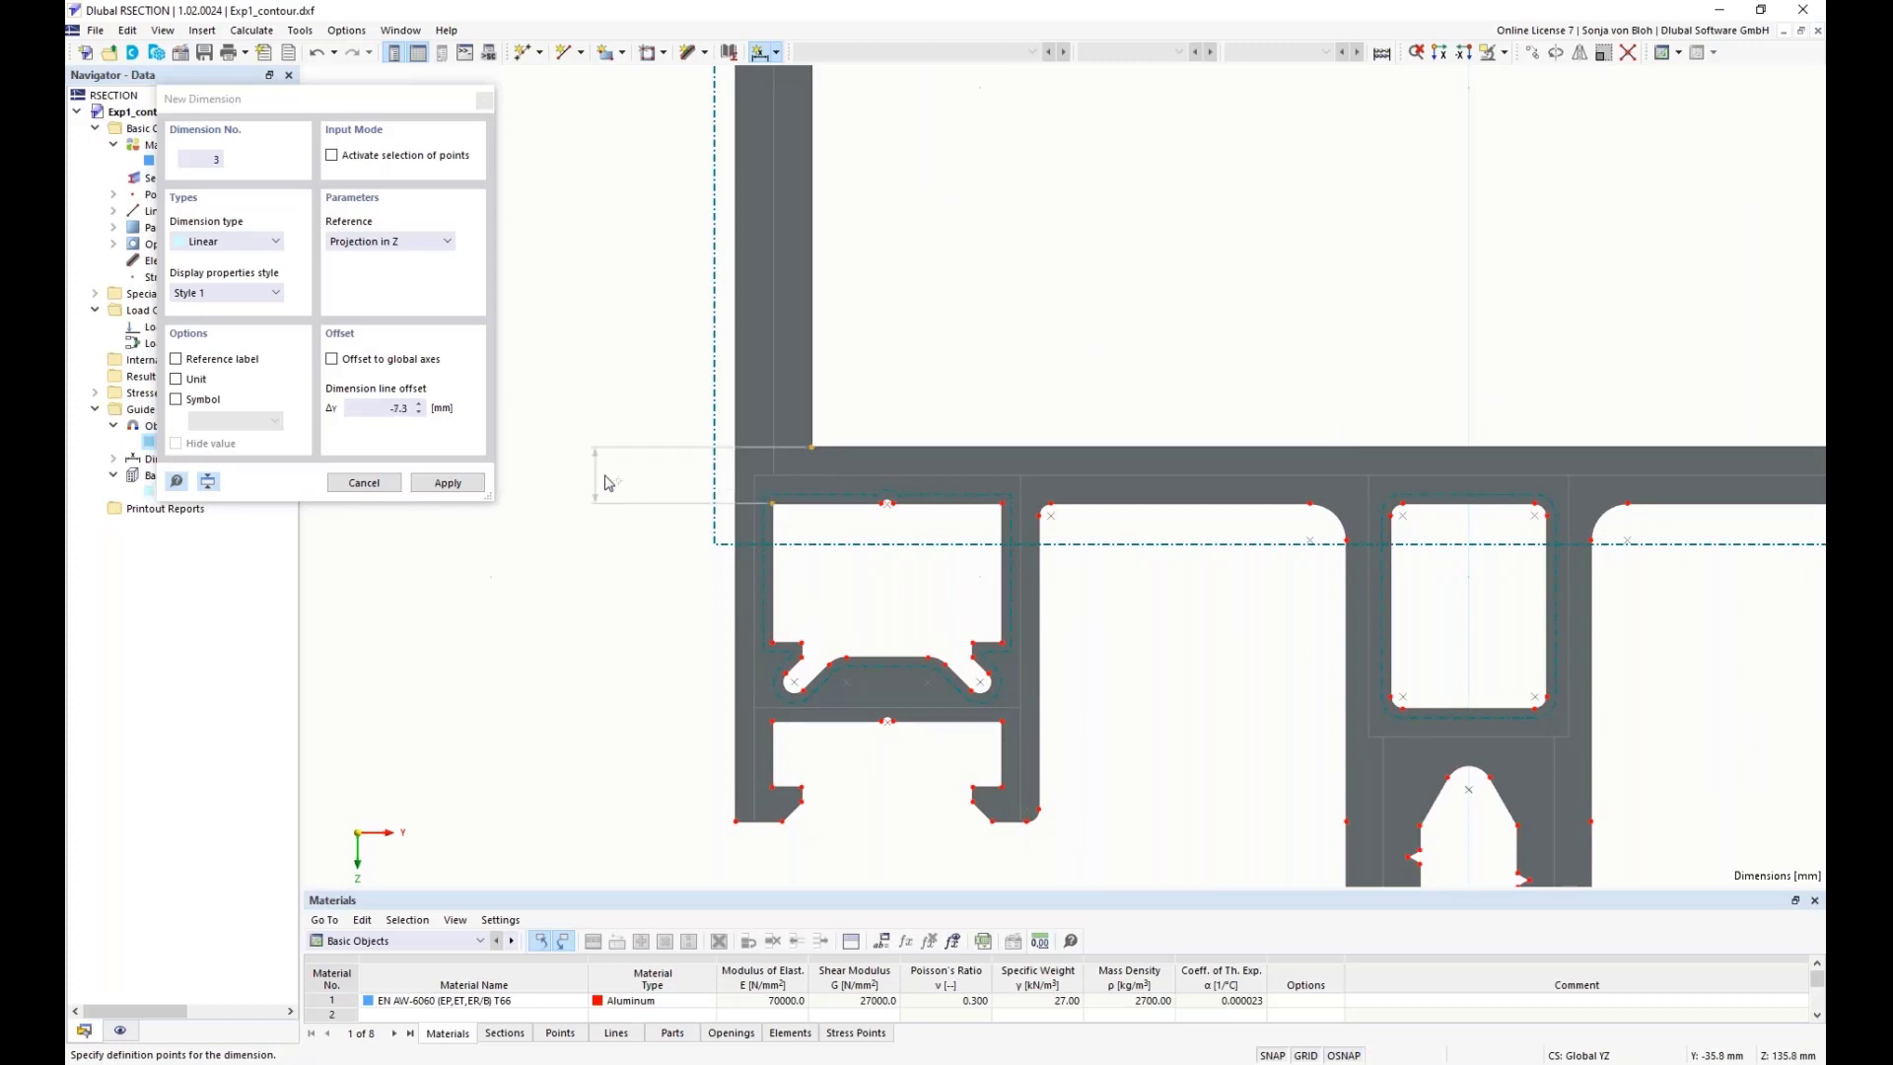
click(642, 485)
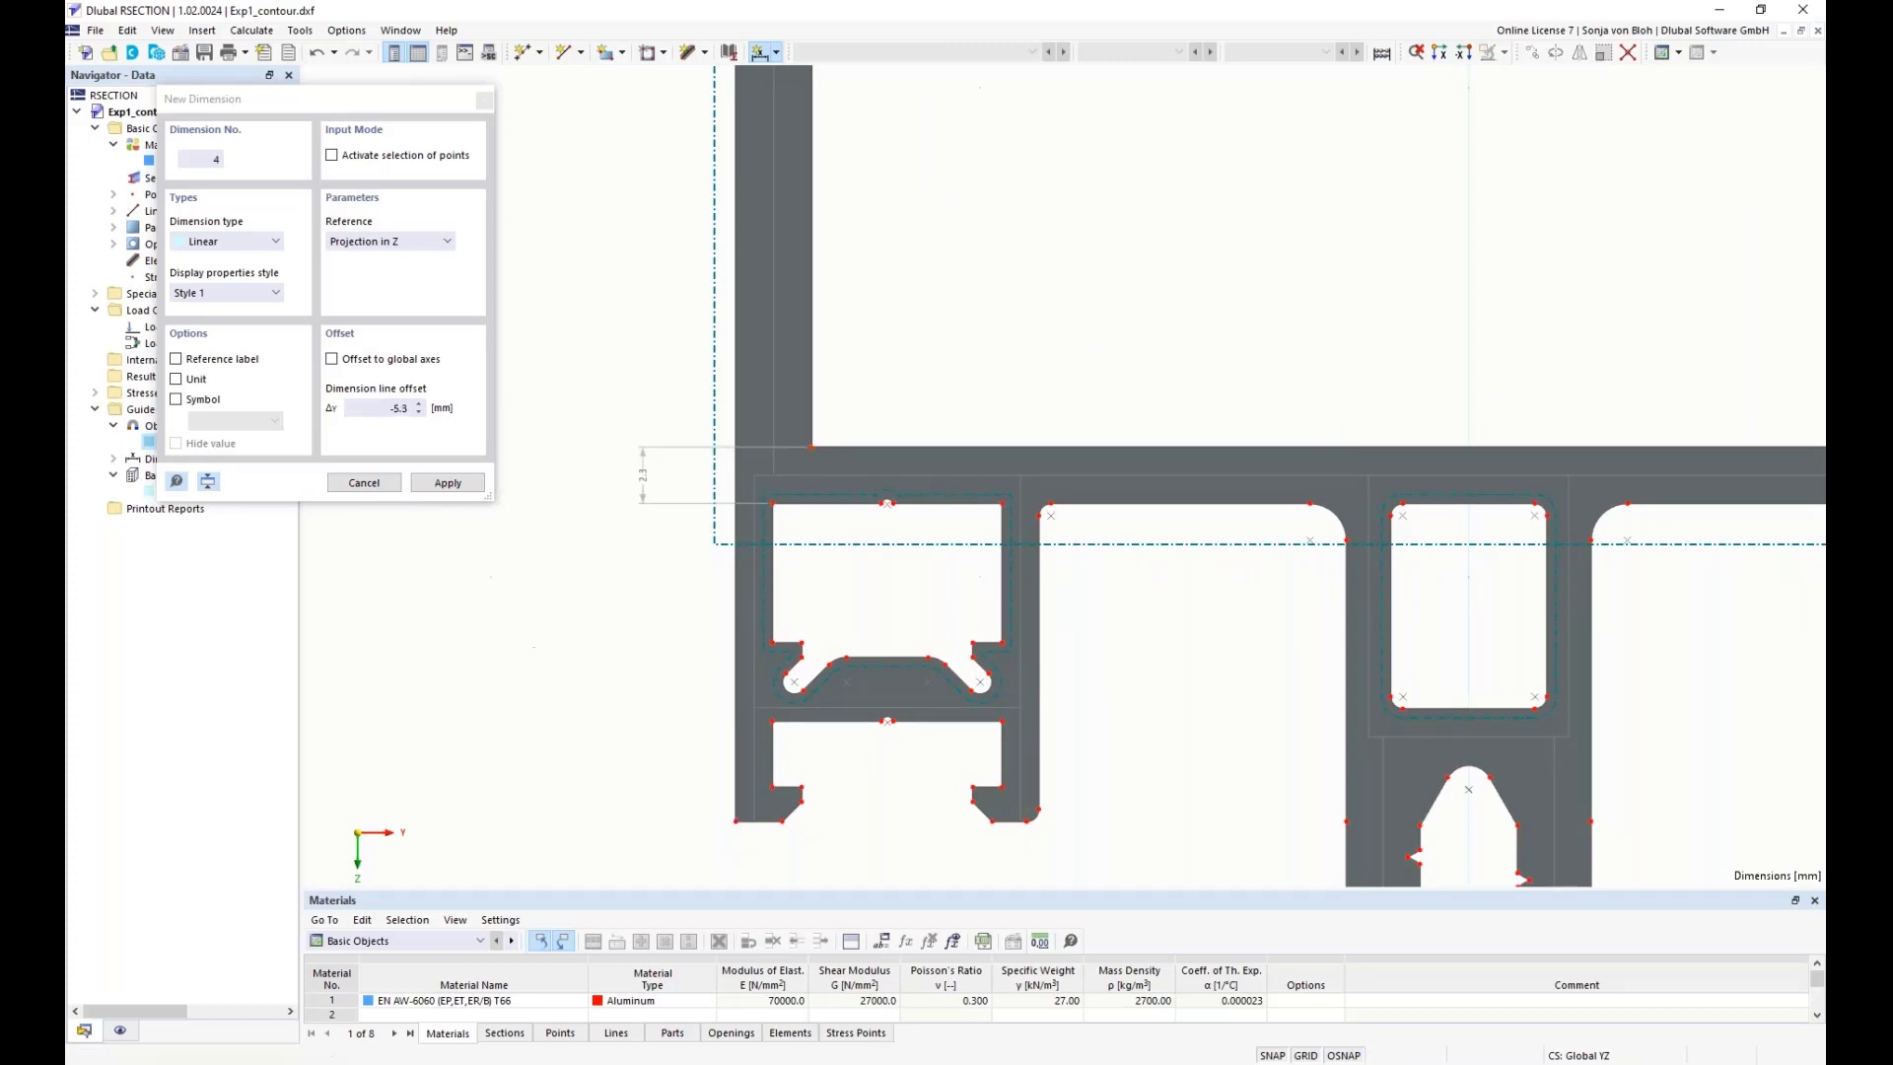
- Dimension the thickness of both legs of the lower left channel as Projection in Y, placing the dimensions below the legs
click(412, 242)
click(399, 272)
scroll(795, 828, up, 1)
click(726, 819)
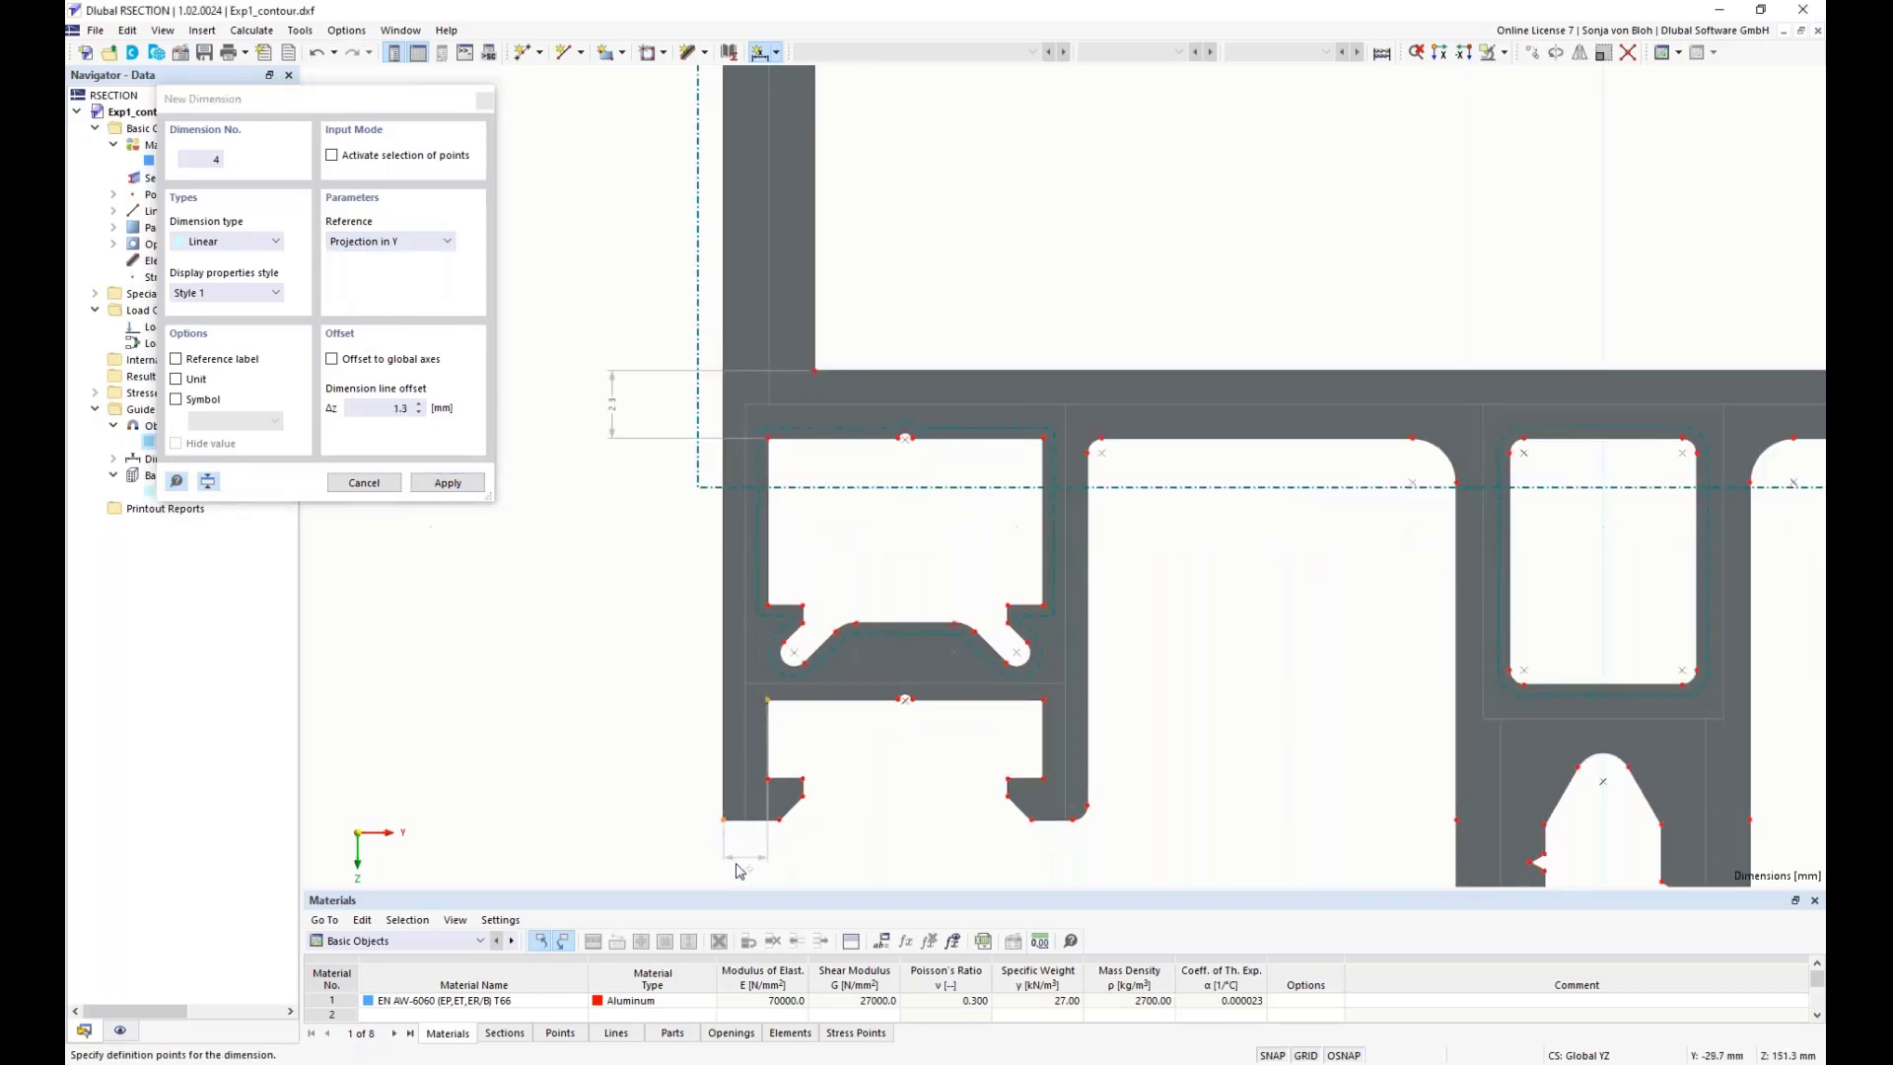
click(747, 866)
click(1042, 779)
click(1087, 805)
click(1081, 881)
- Dimension the thickness of both legs of the central serrated slot as Projection in Y, placing the dimensions below the legs
scroll(887, 720, down, 2)
scroll(1124, 774, down, 1)
middle_drag(1075, 825, 1004, 781)
scroll(1061, 822, up, 2)
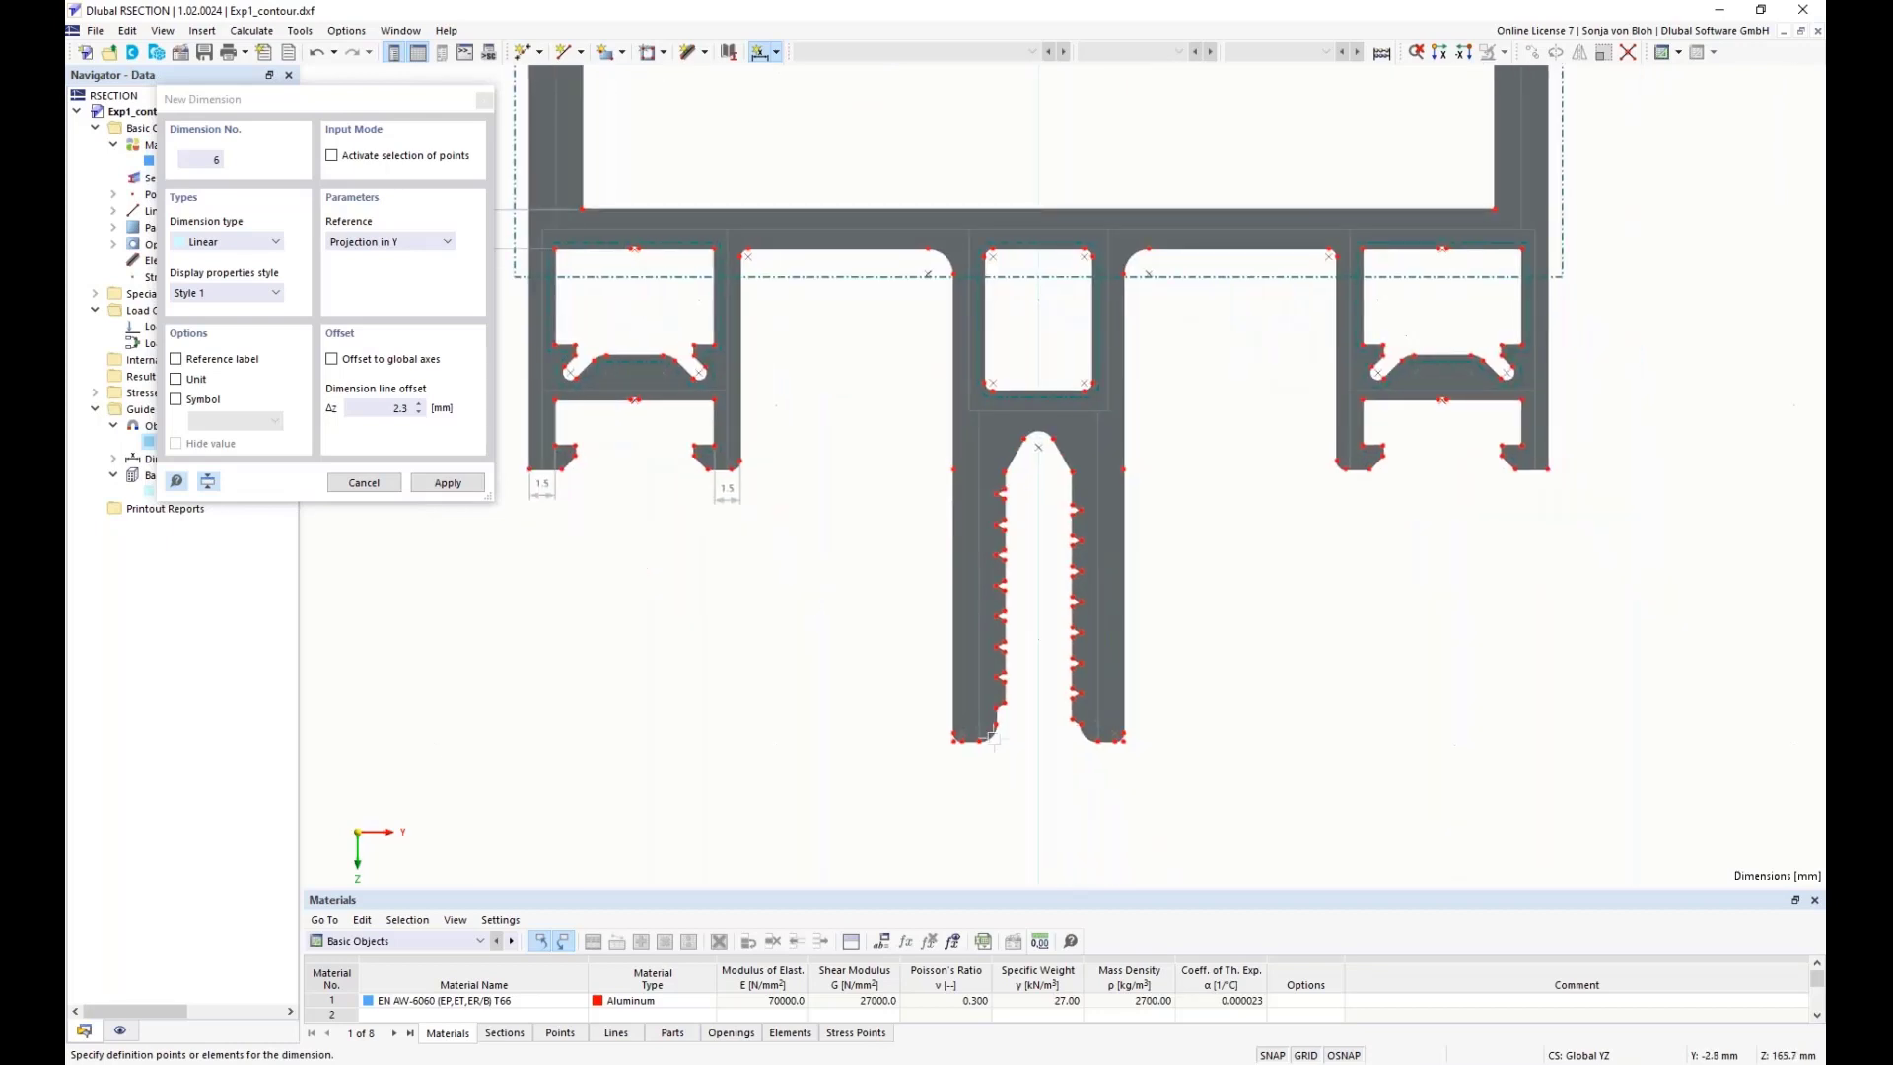
click(925, 733)
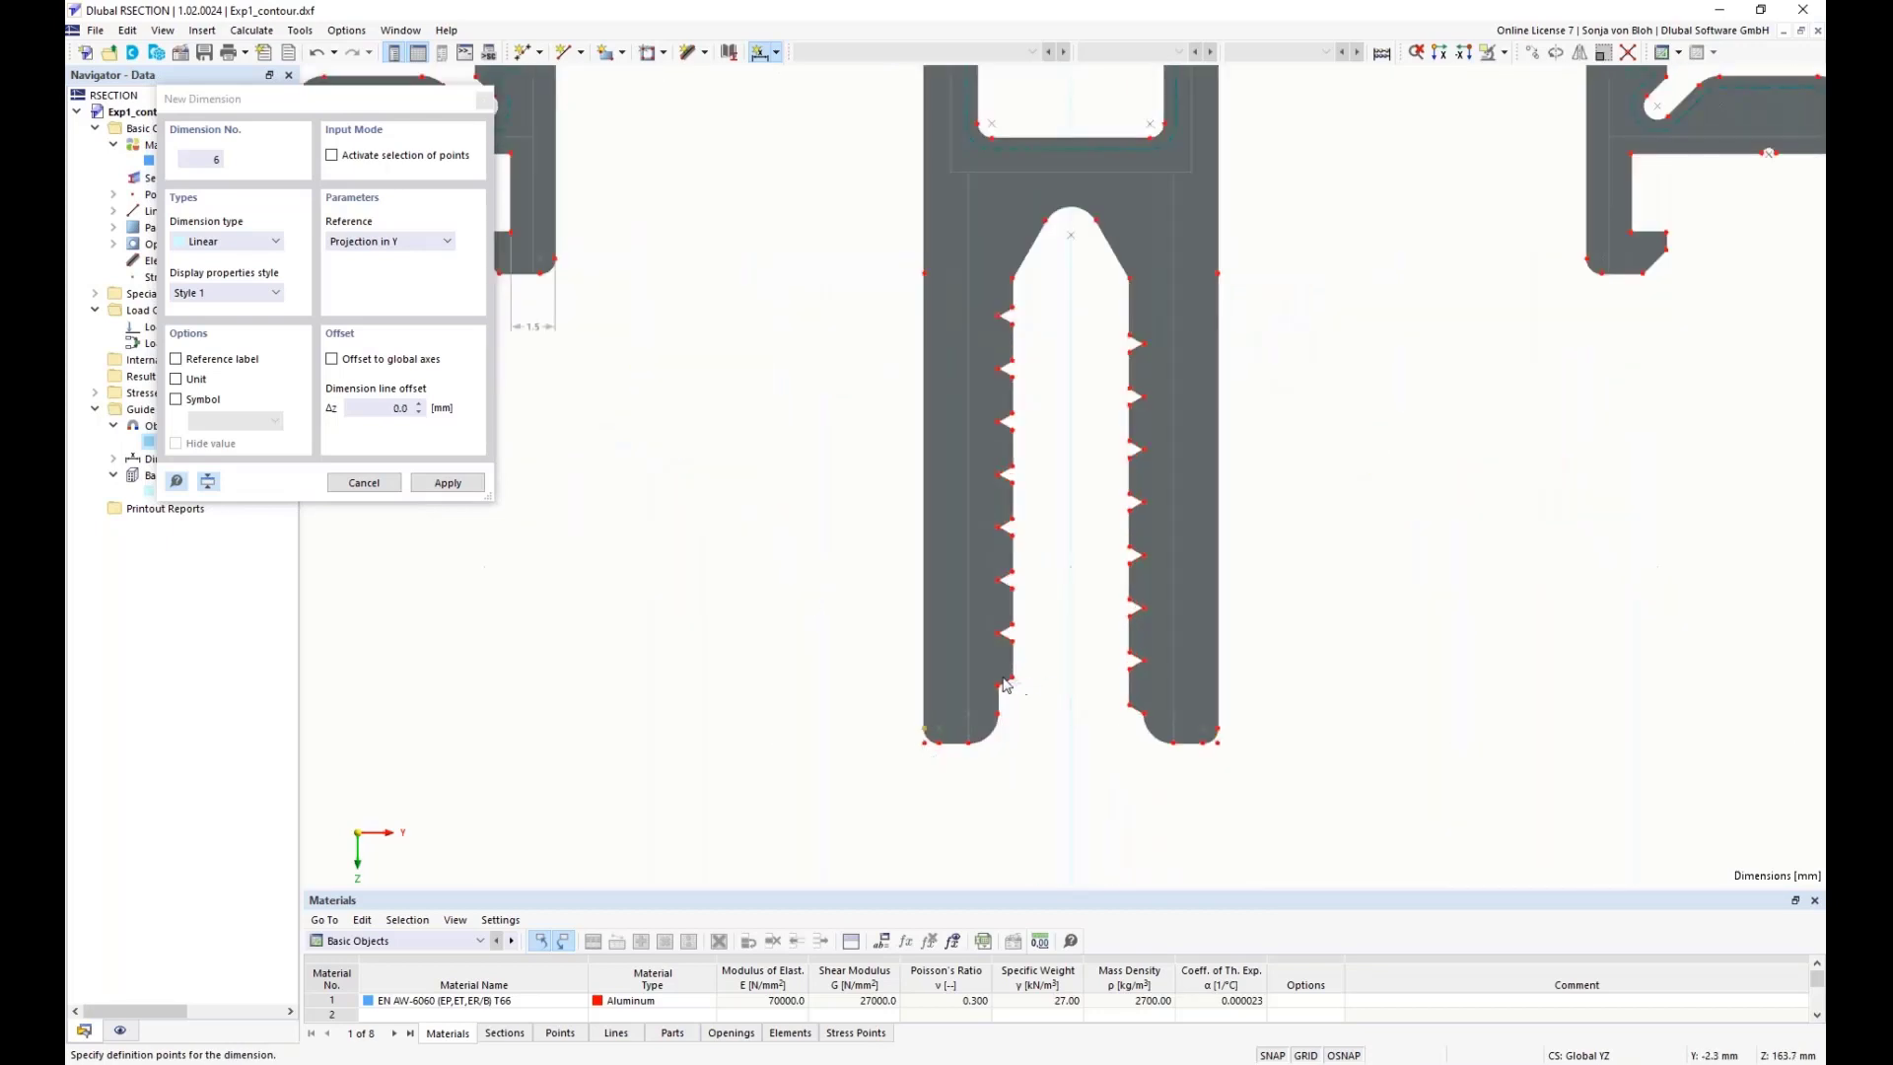
click(1010, 677)
click(1021, 805)
click(1130, 706)
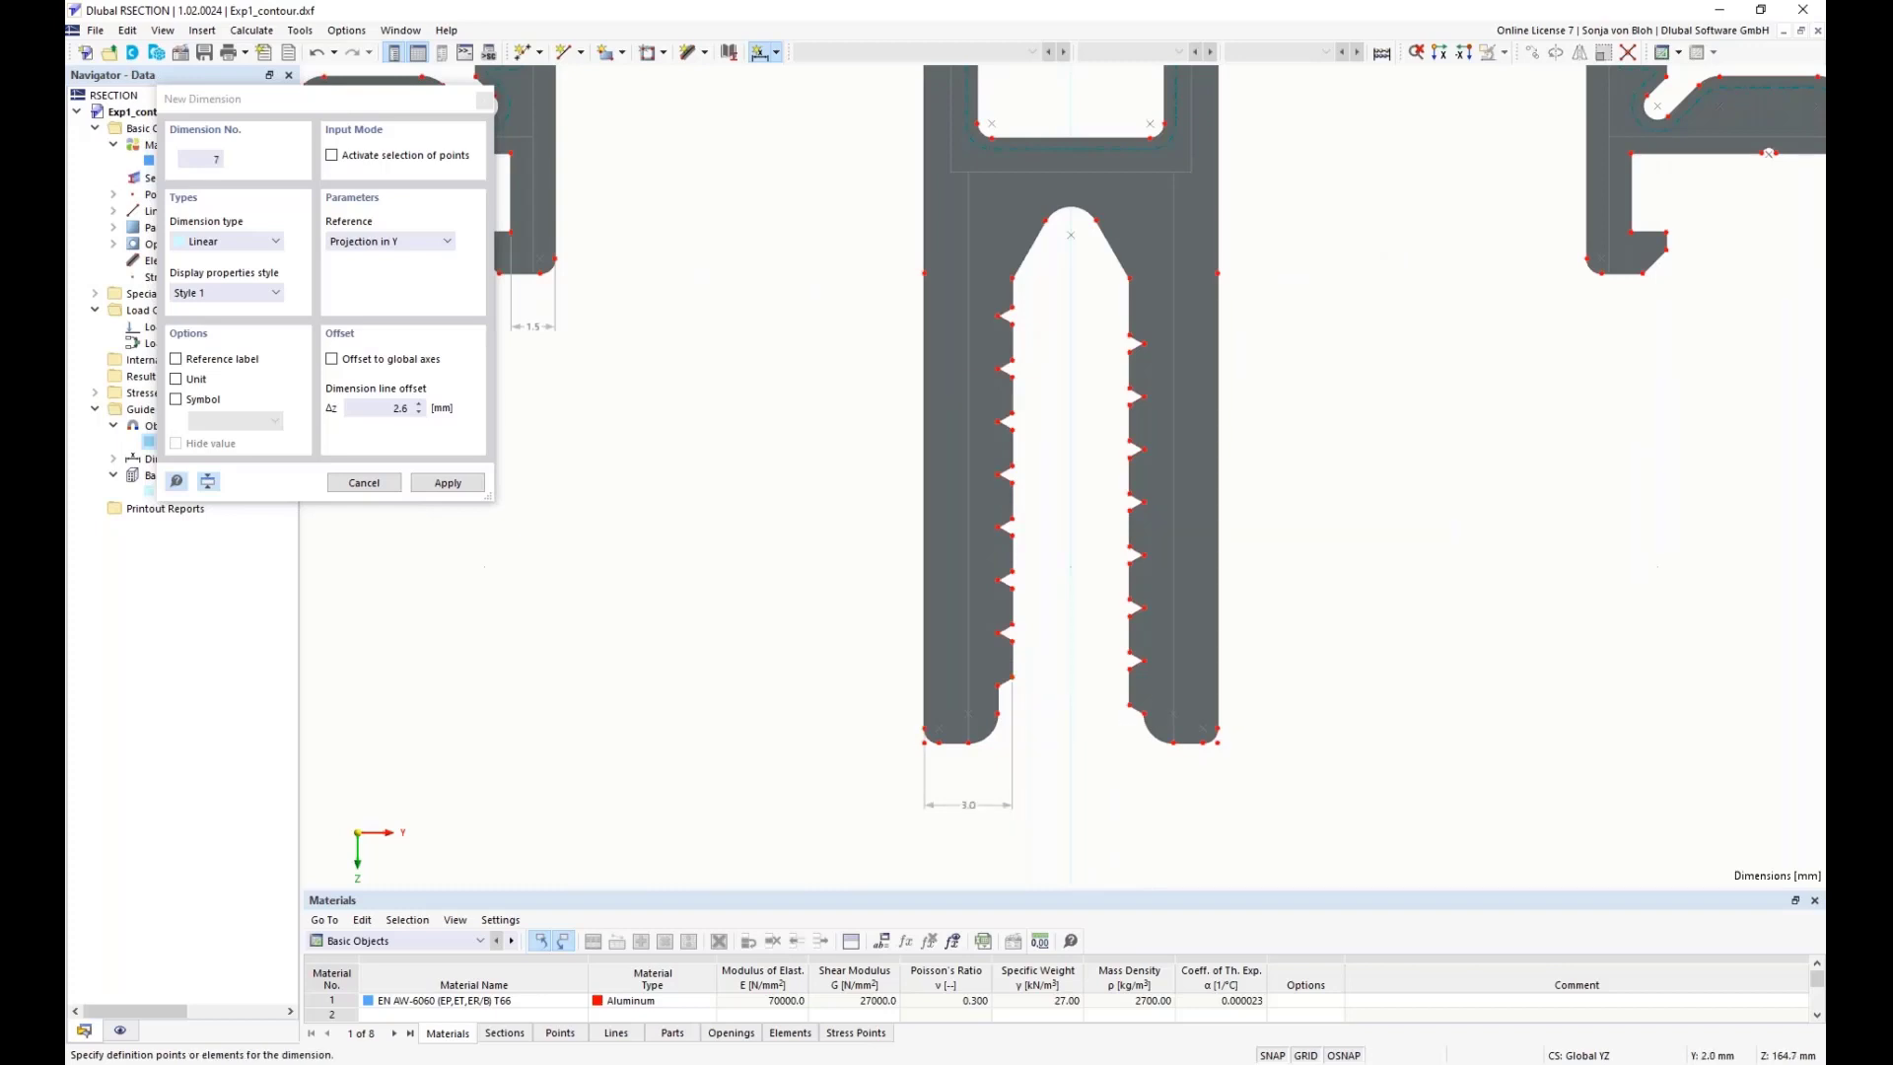
click(1215, 737)
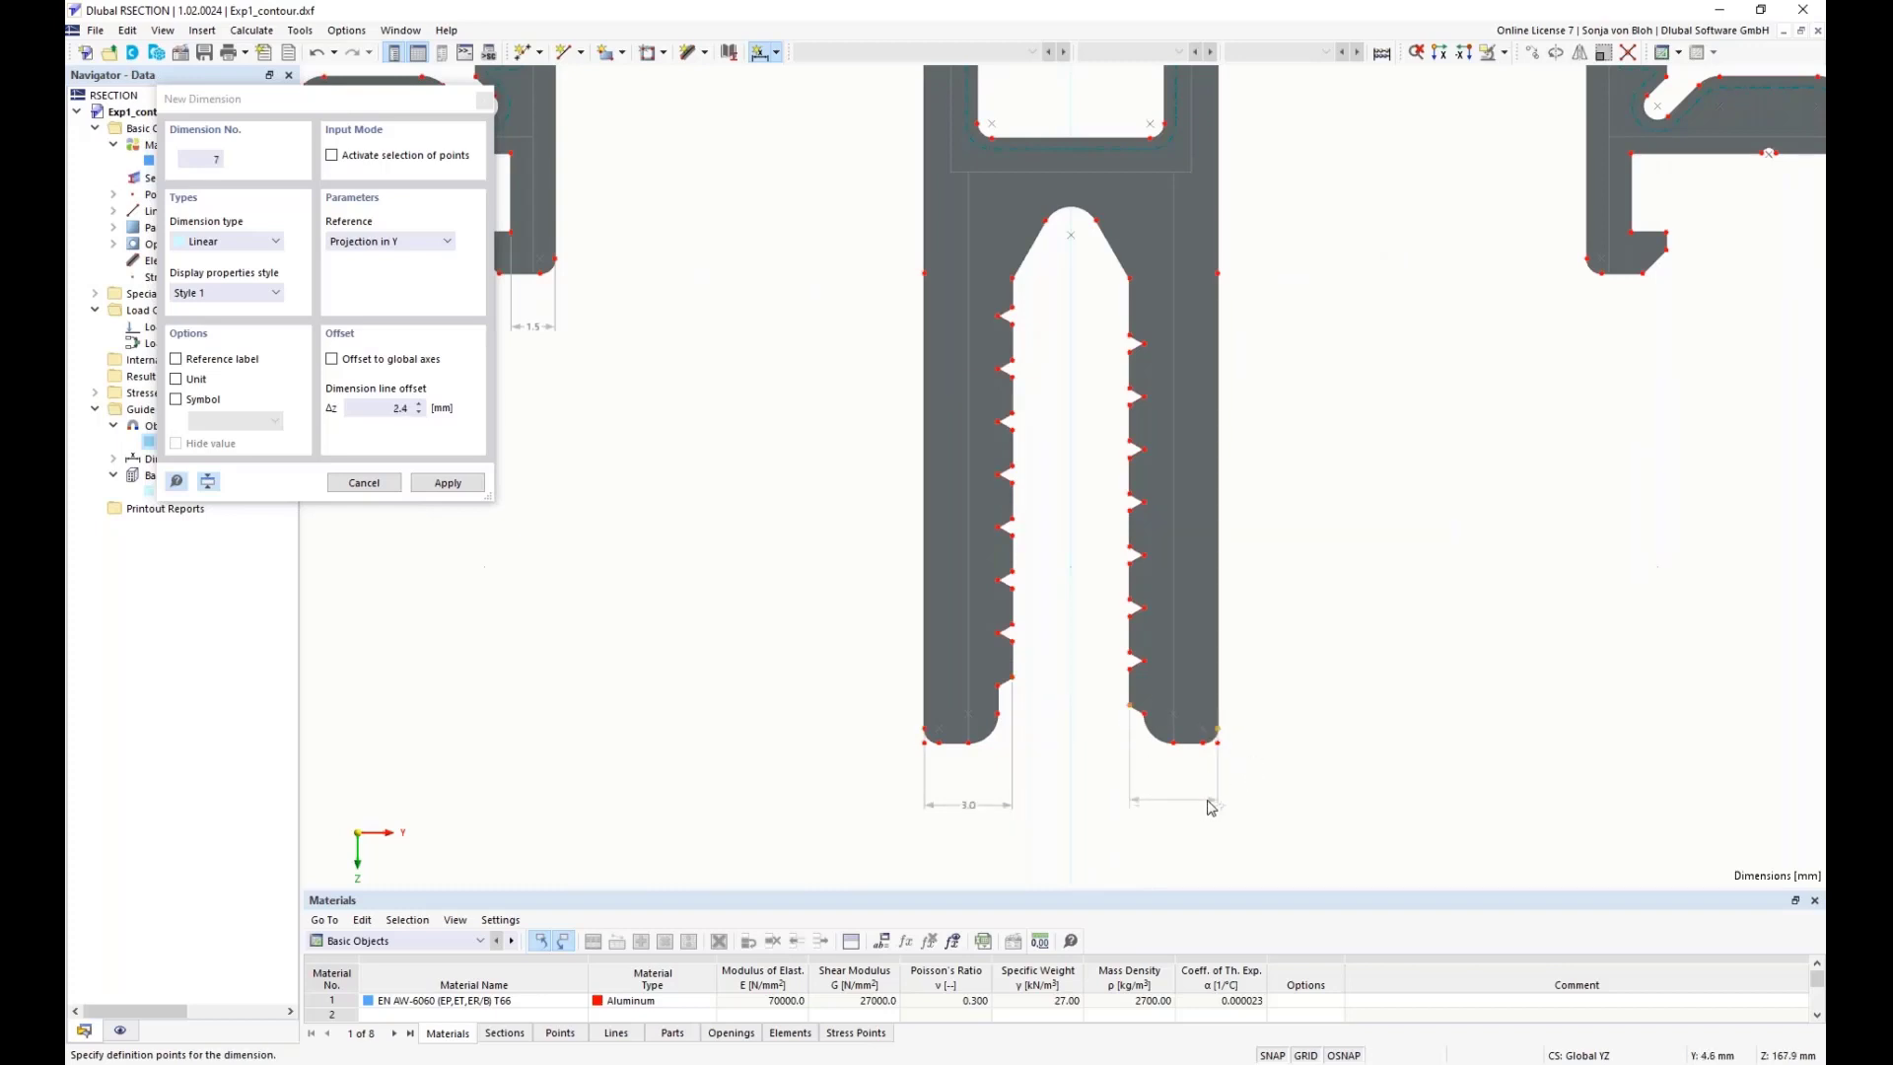
click(1214, 811)
- Place a standard point at the crown of the central slot's arc, at Y 0.0 and Z 147.7 mm
scroll(1115, 795, down, 4)
middle_drag(1415, 577, 1351, 632)
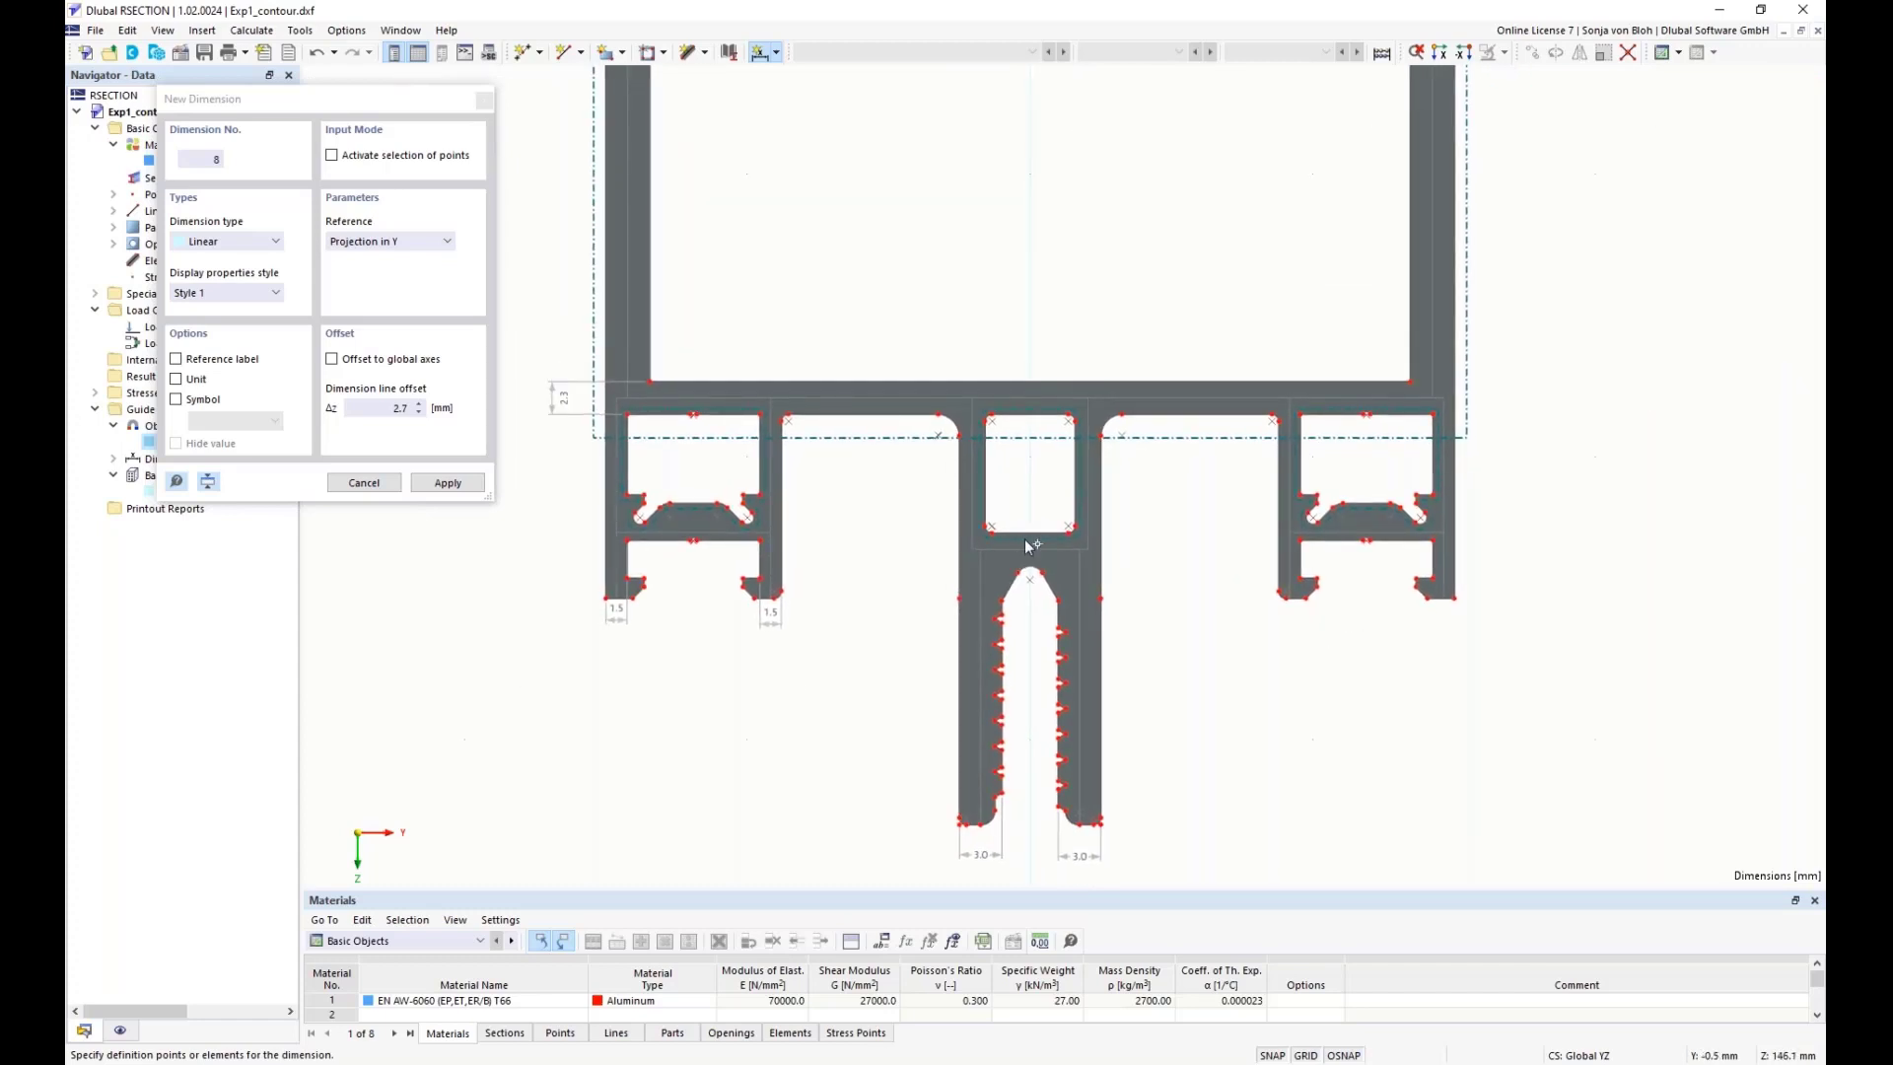
scroll(1036, 538, up, 4)
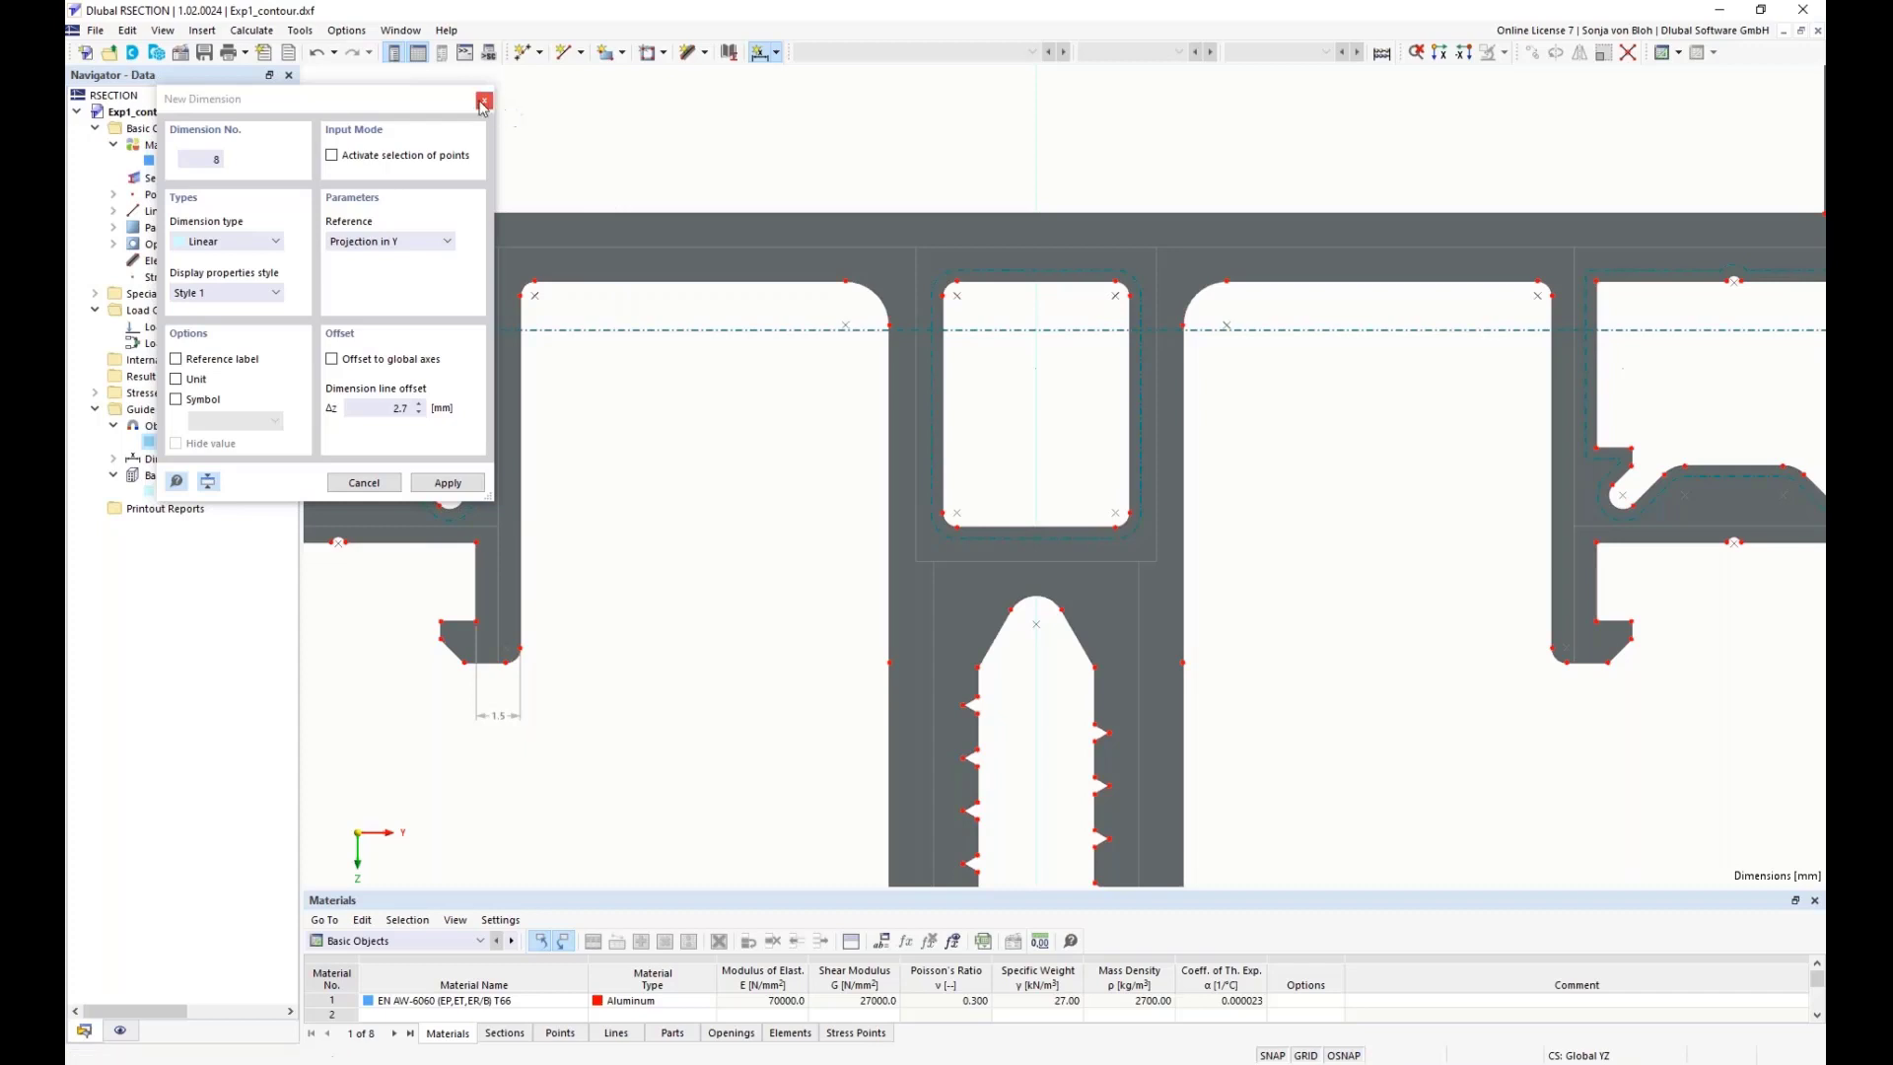
key(Escape)
click(539, 52)
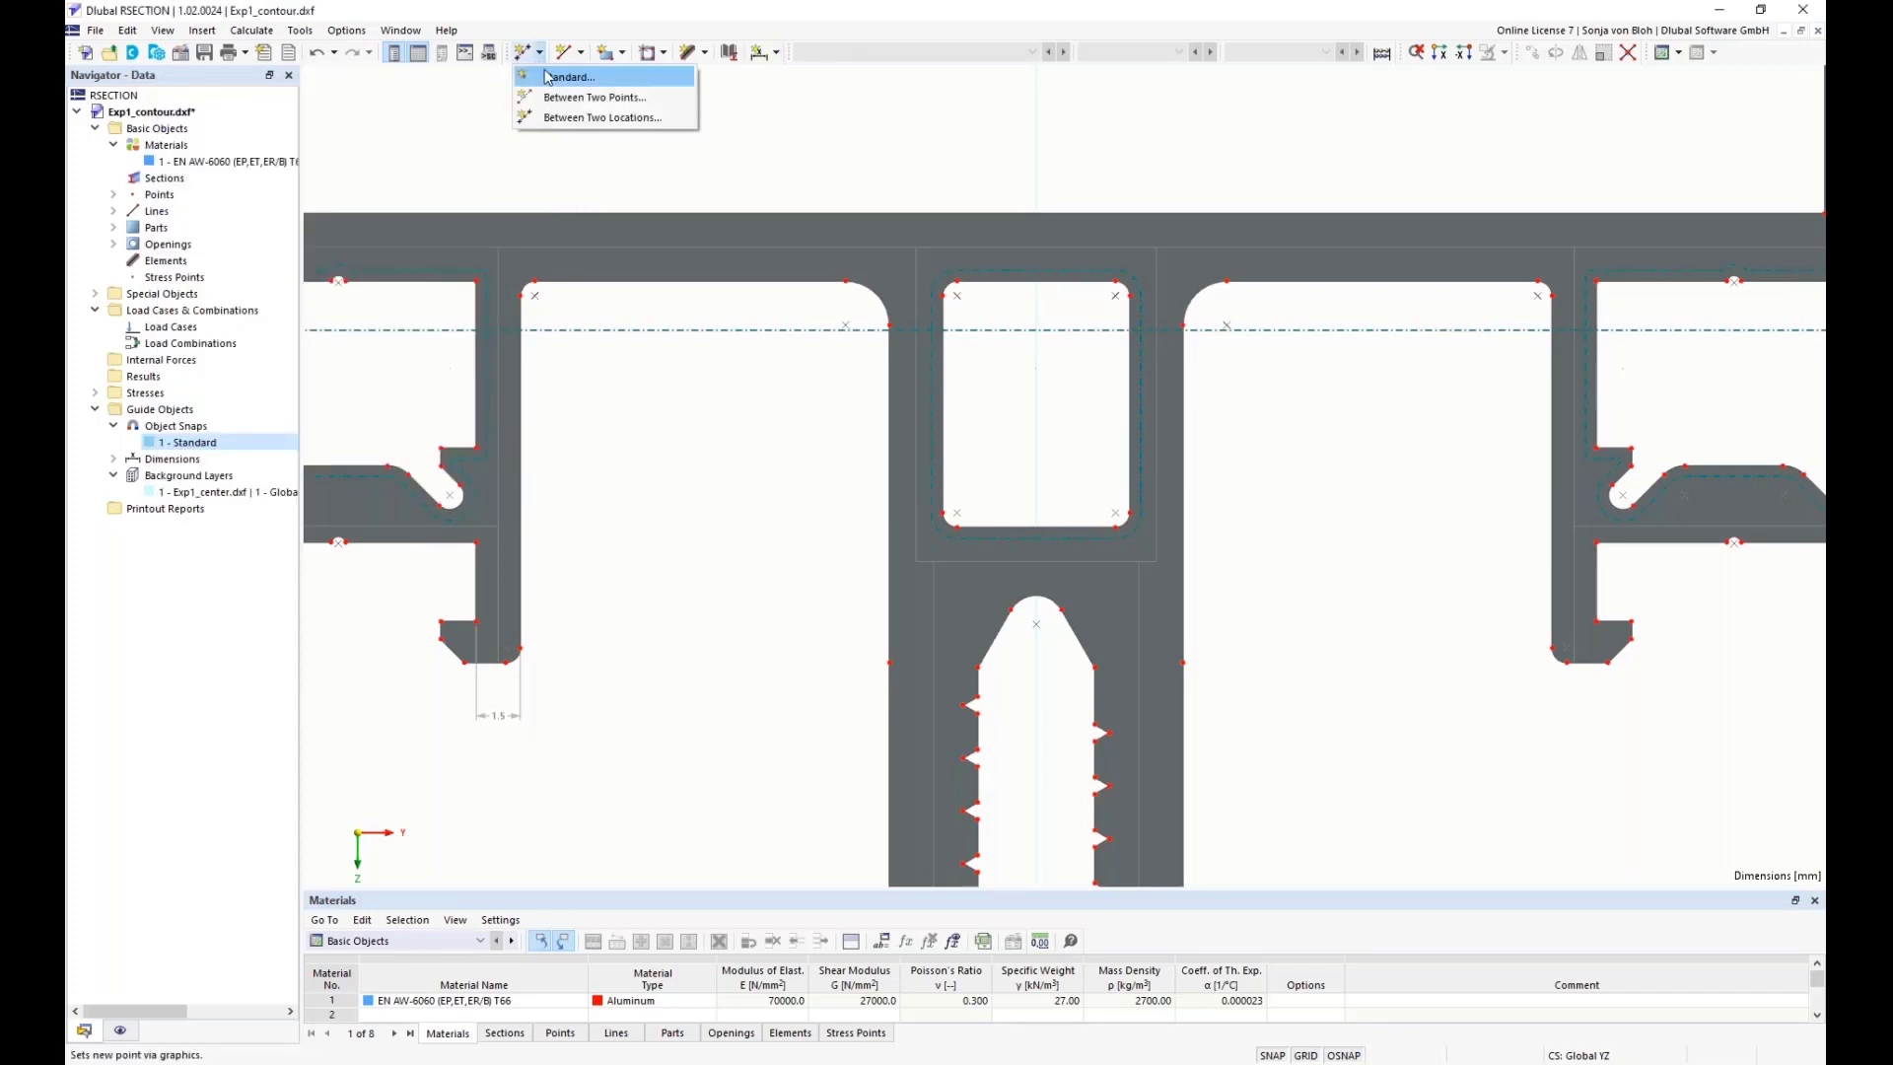
click(549, 79)
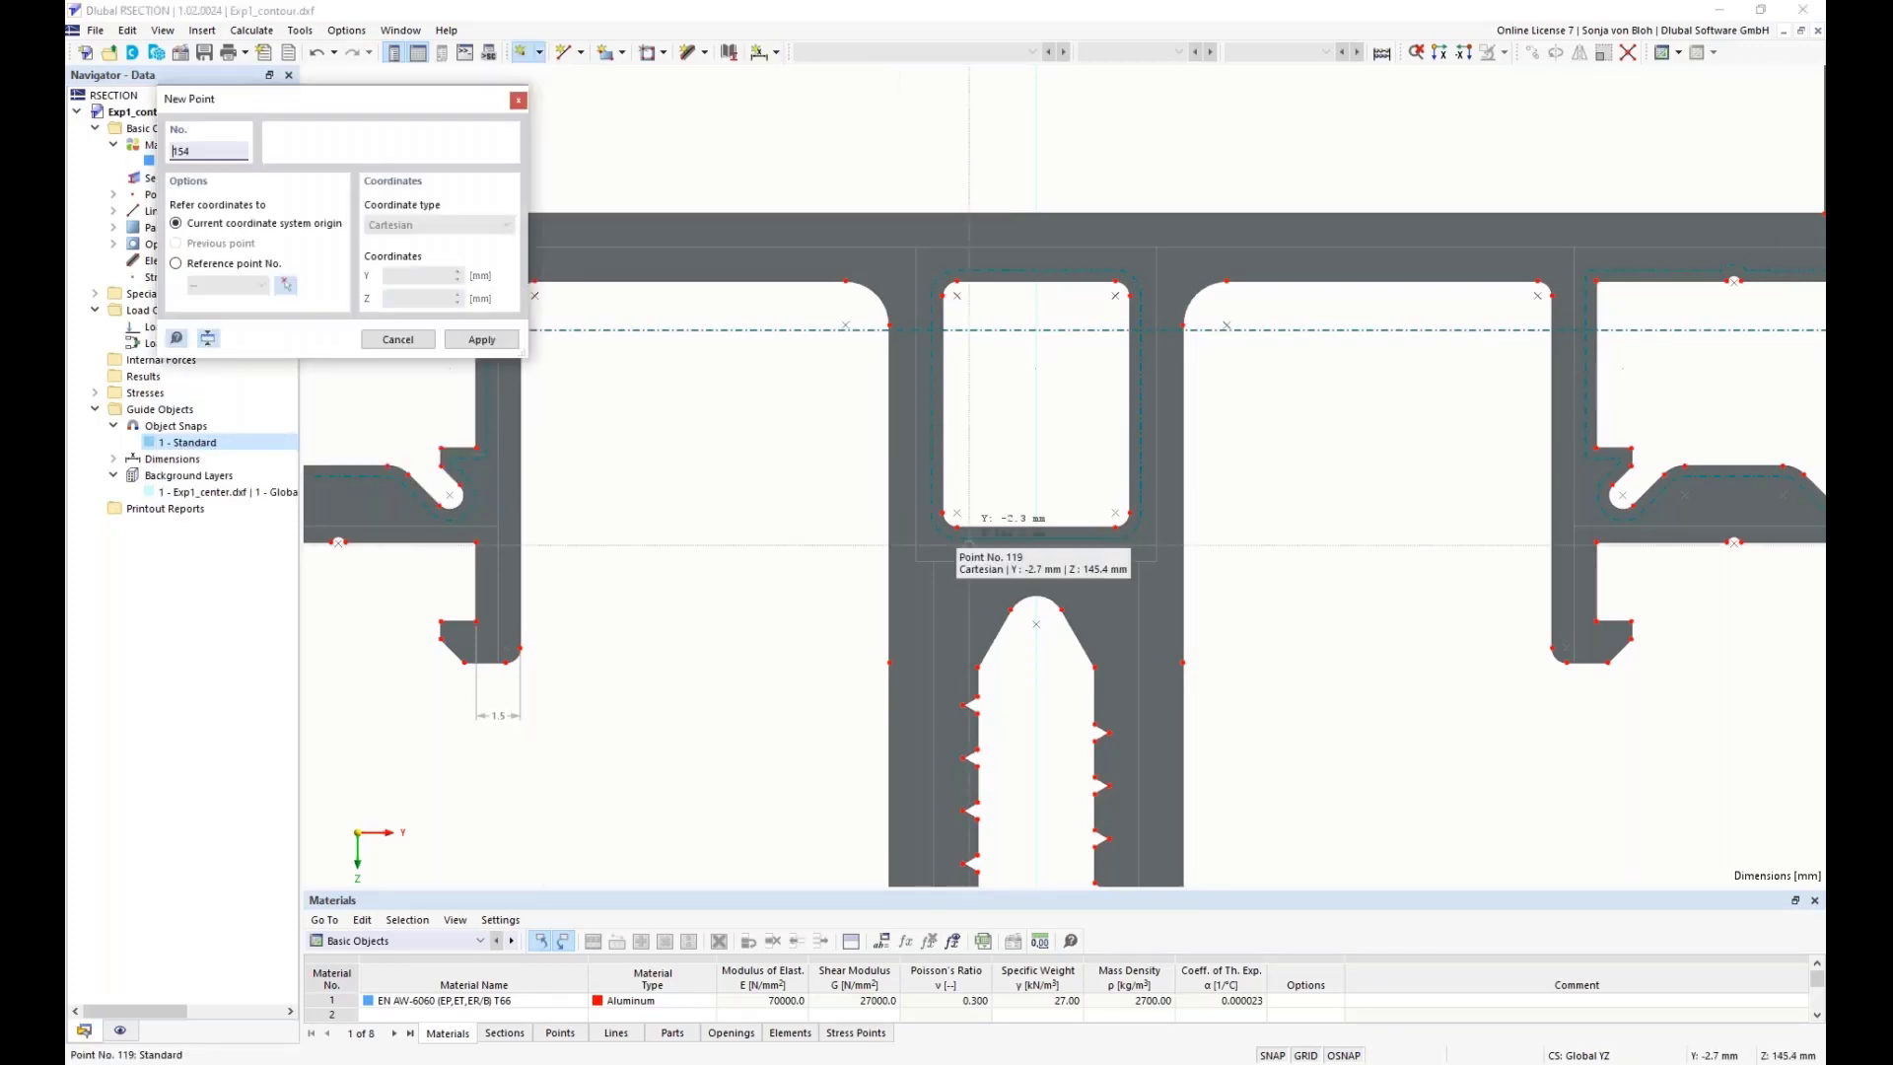
click(1036, 527)
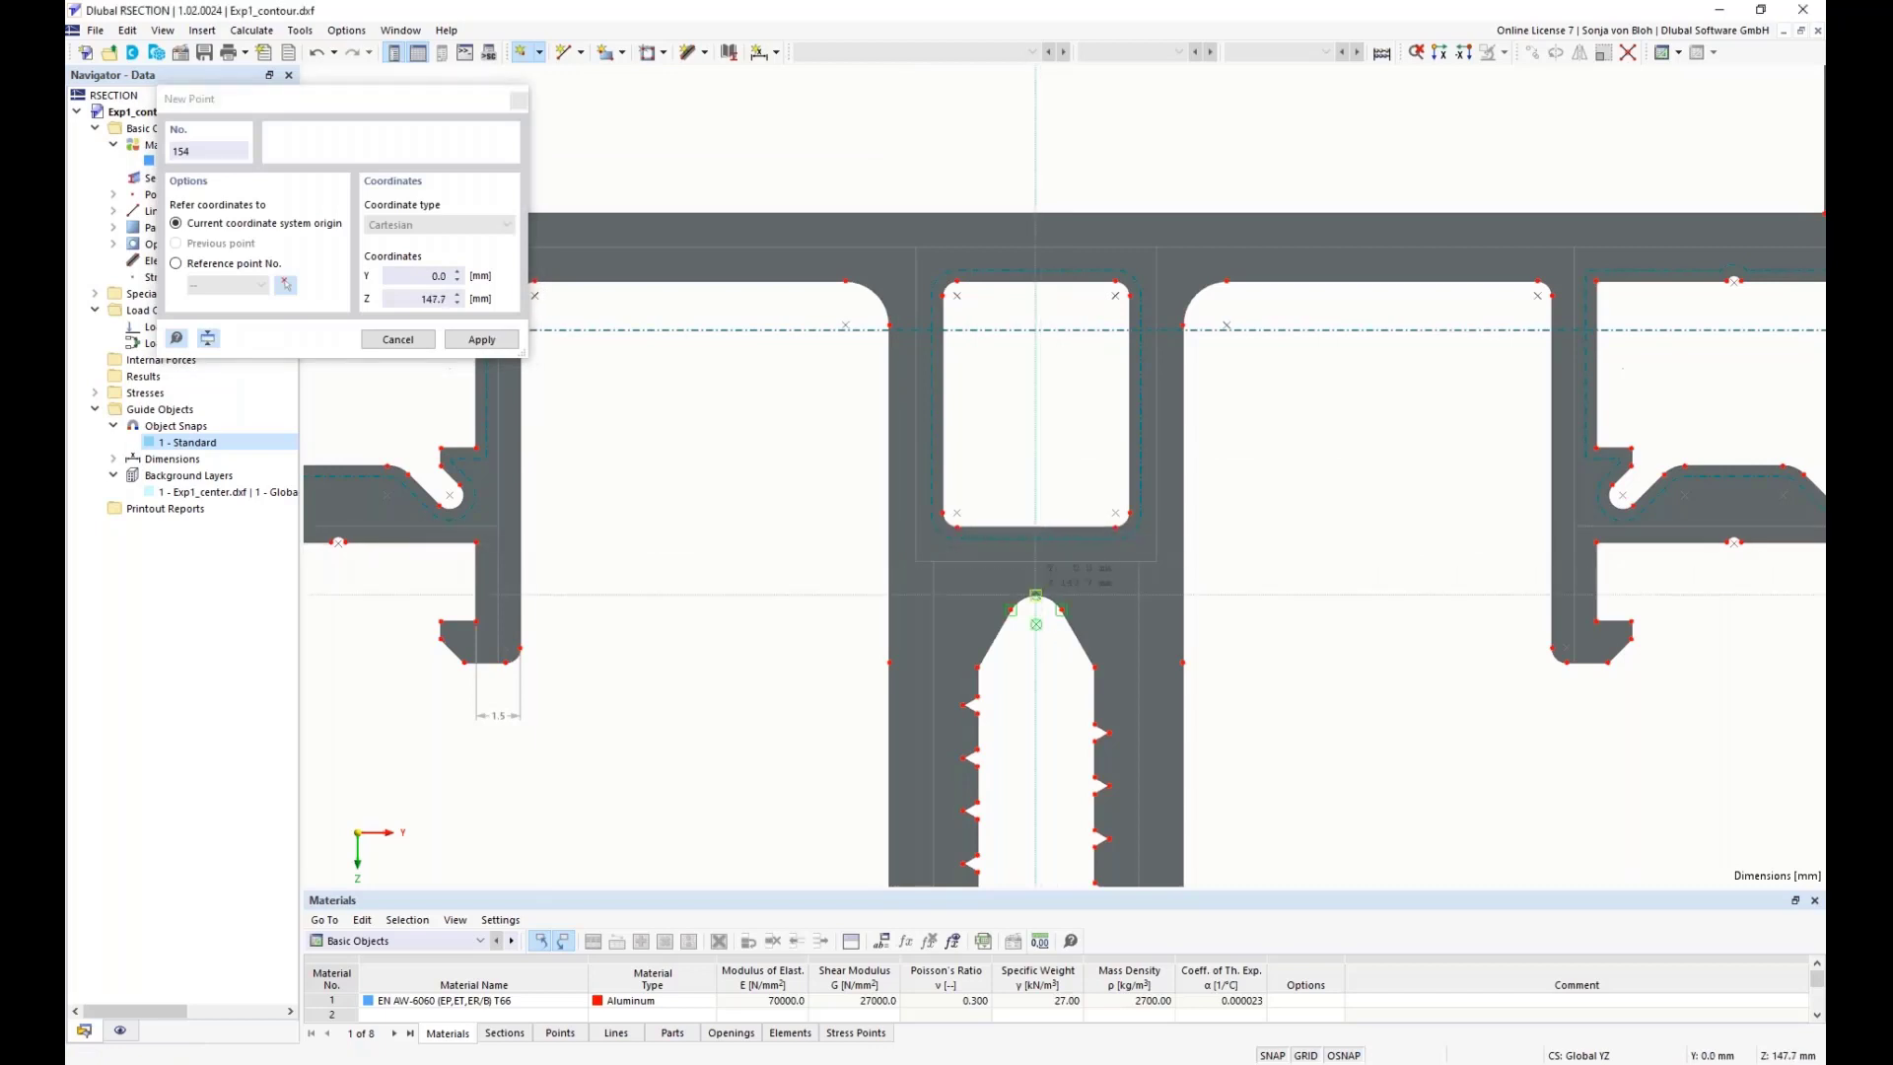
key(Escape)
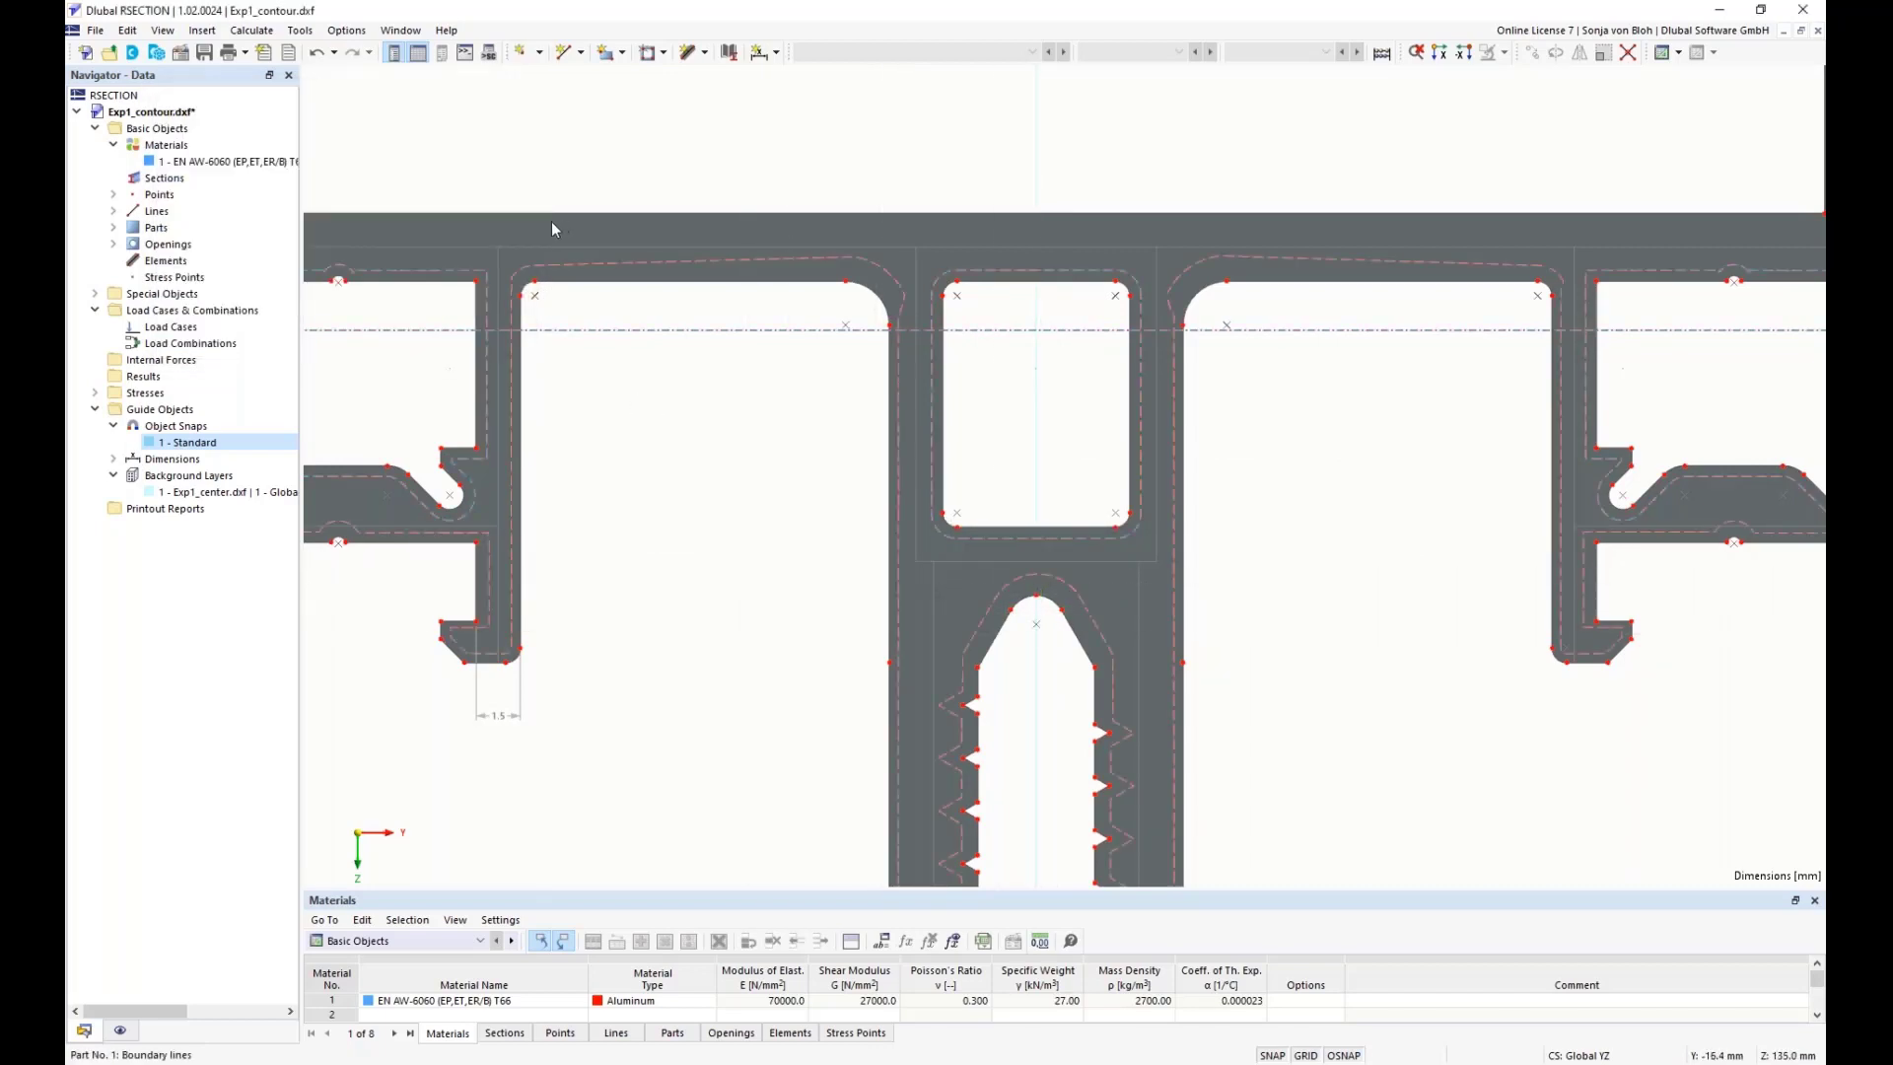
- Dimension the wall between the central box and the slot's crown as Projection in Z, placed to the left with an offset of about -4.8 mm
click(760, 53)
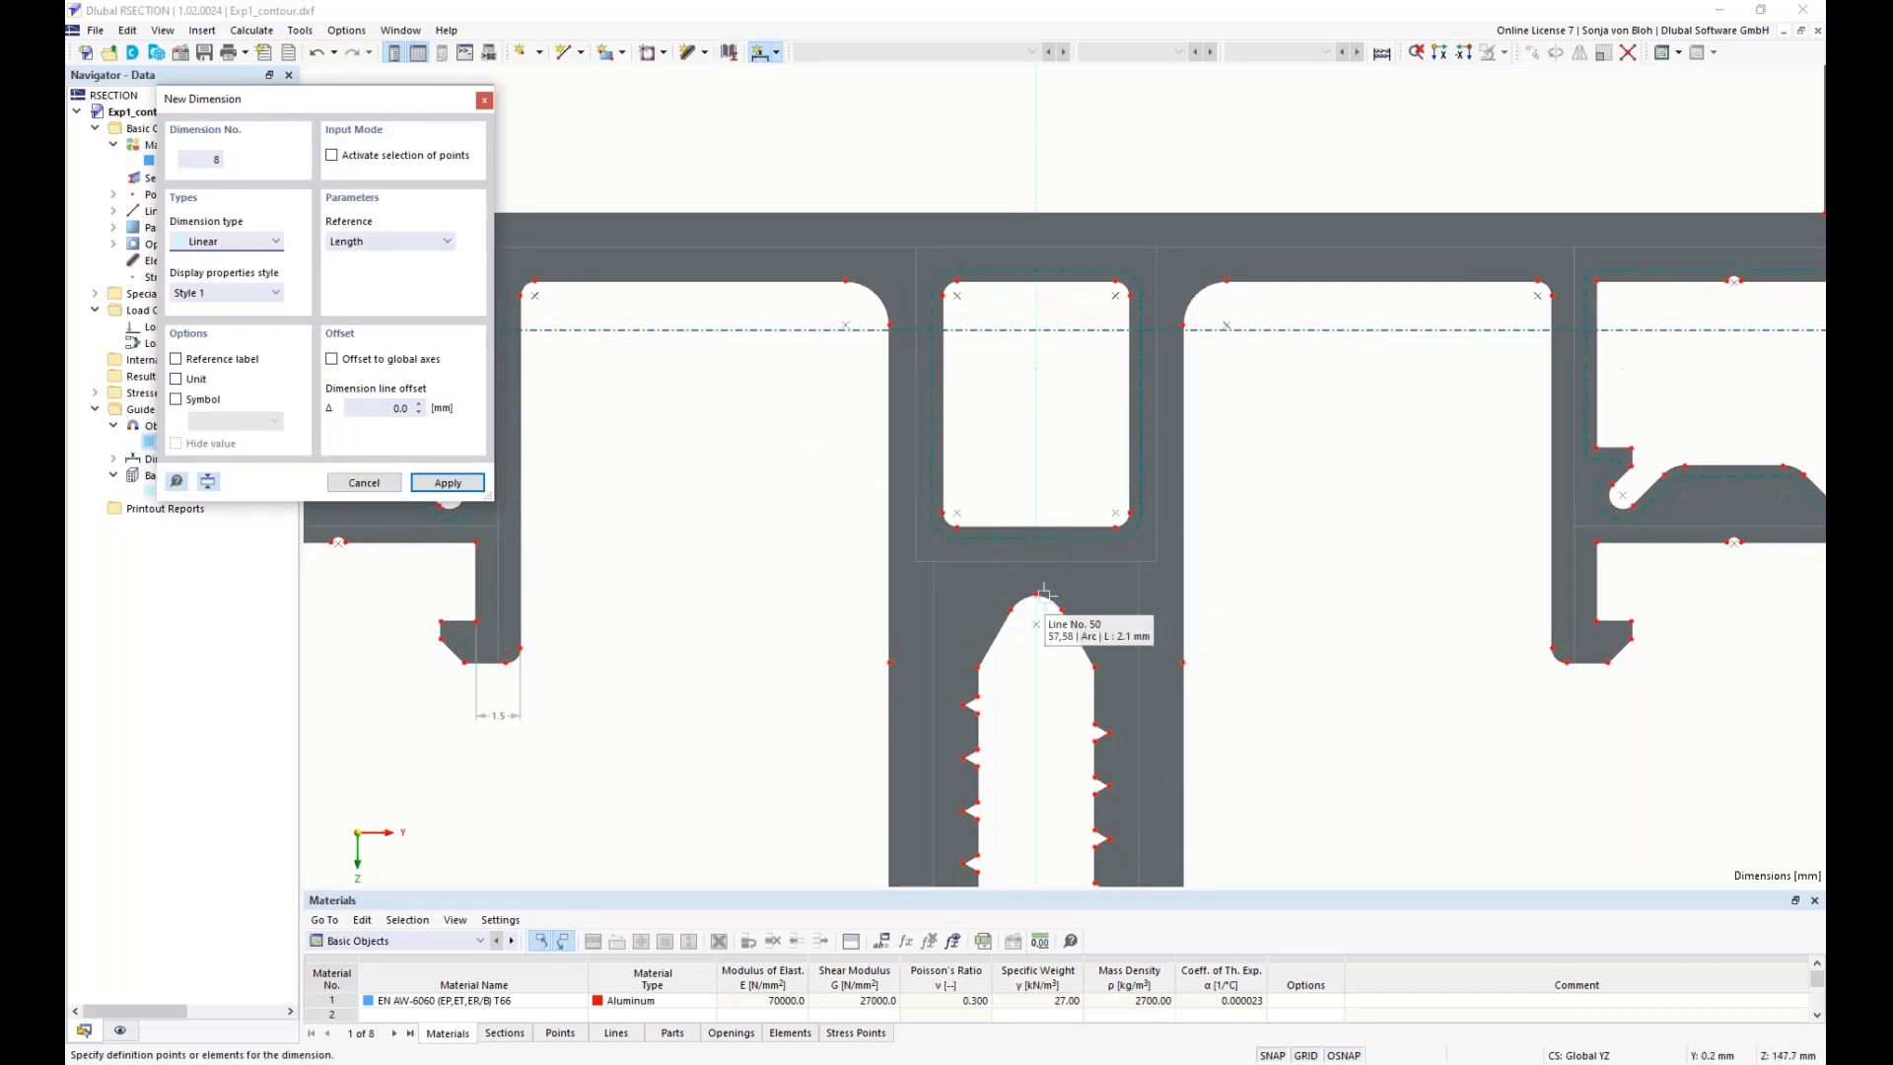
click(1037, 592)
click(956, 526)
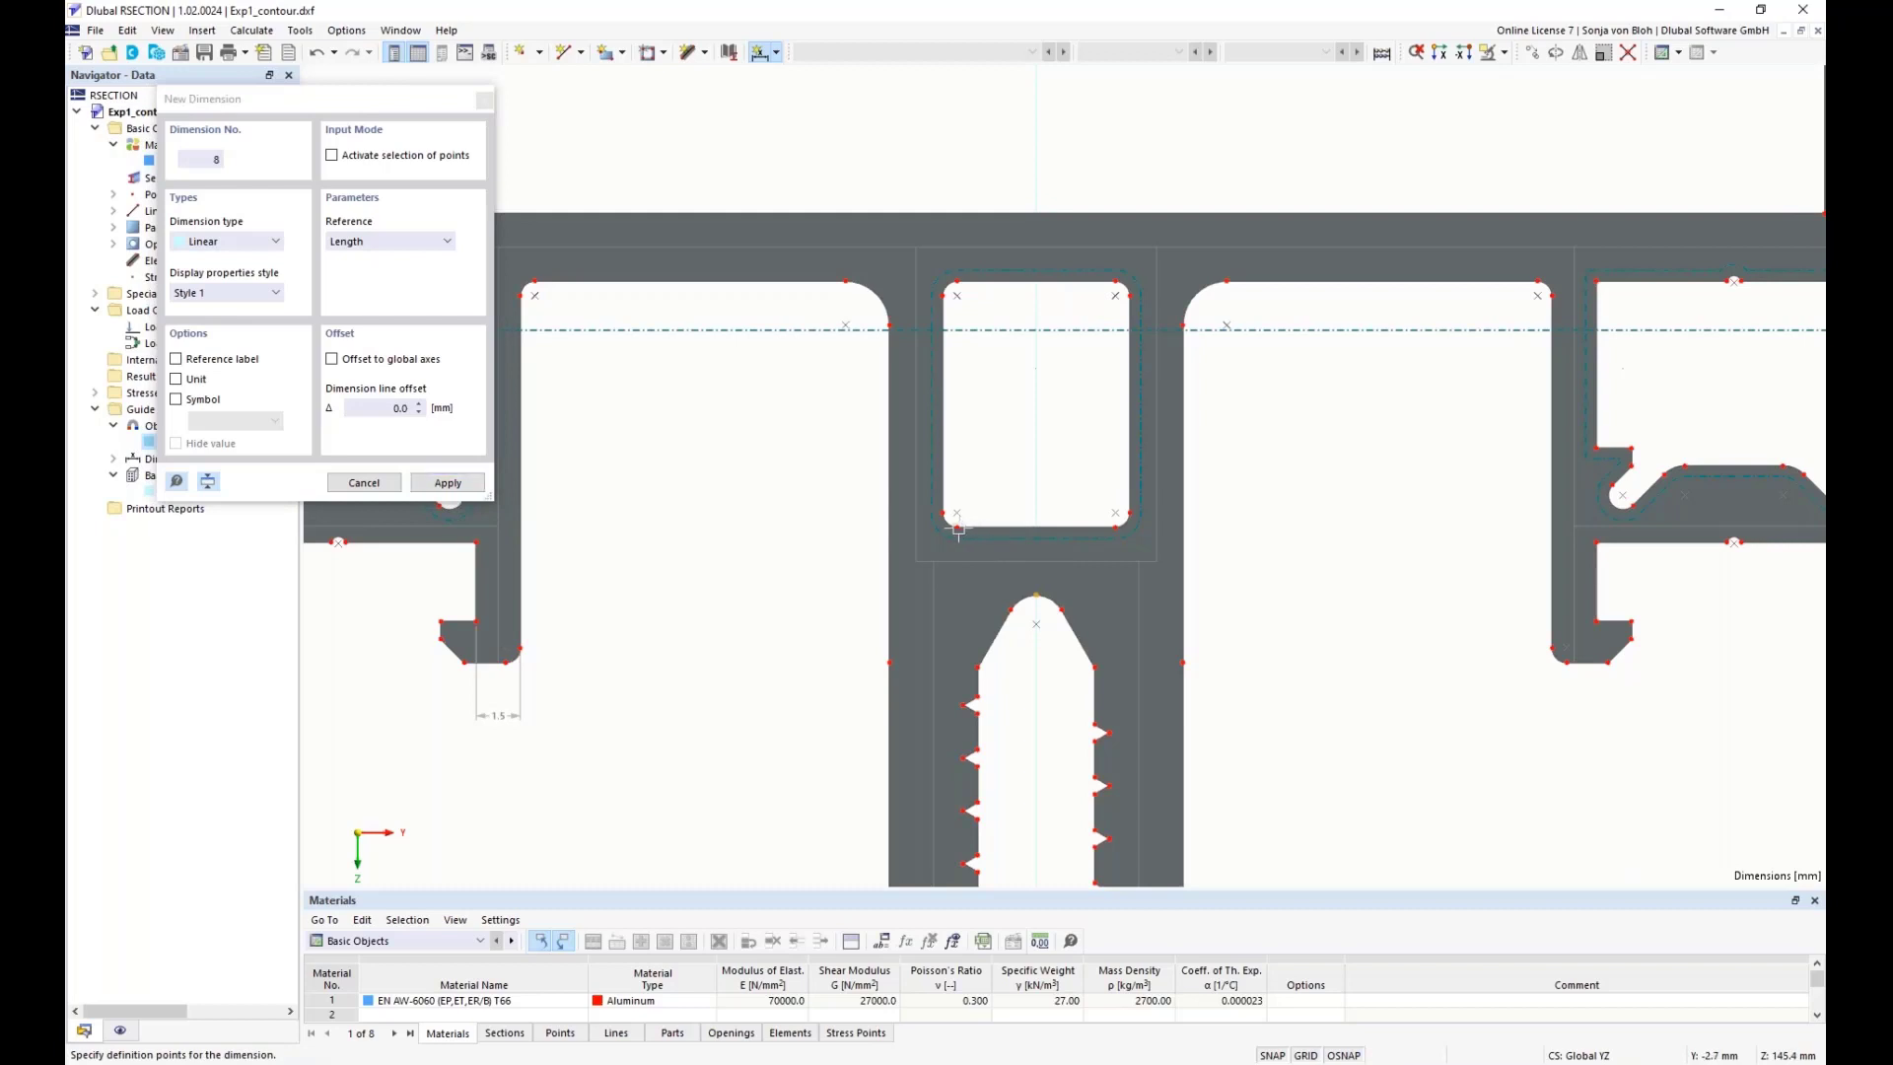
click(392, 243)
click(392, 287)
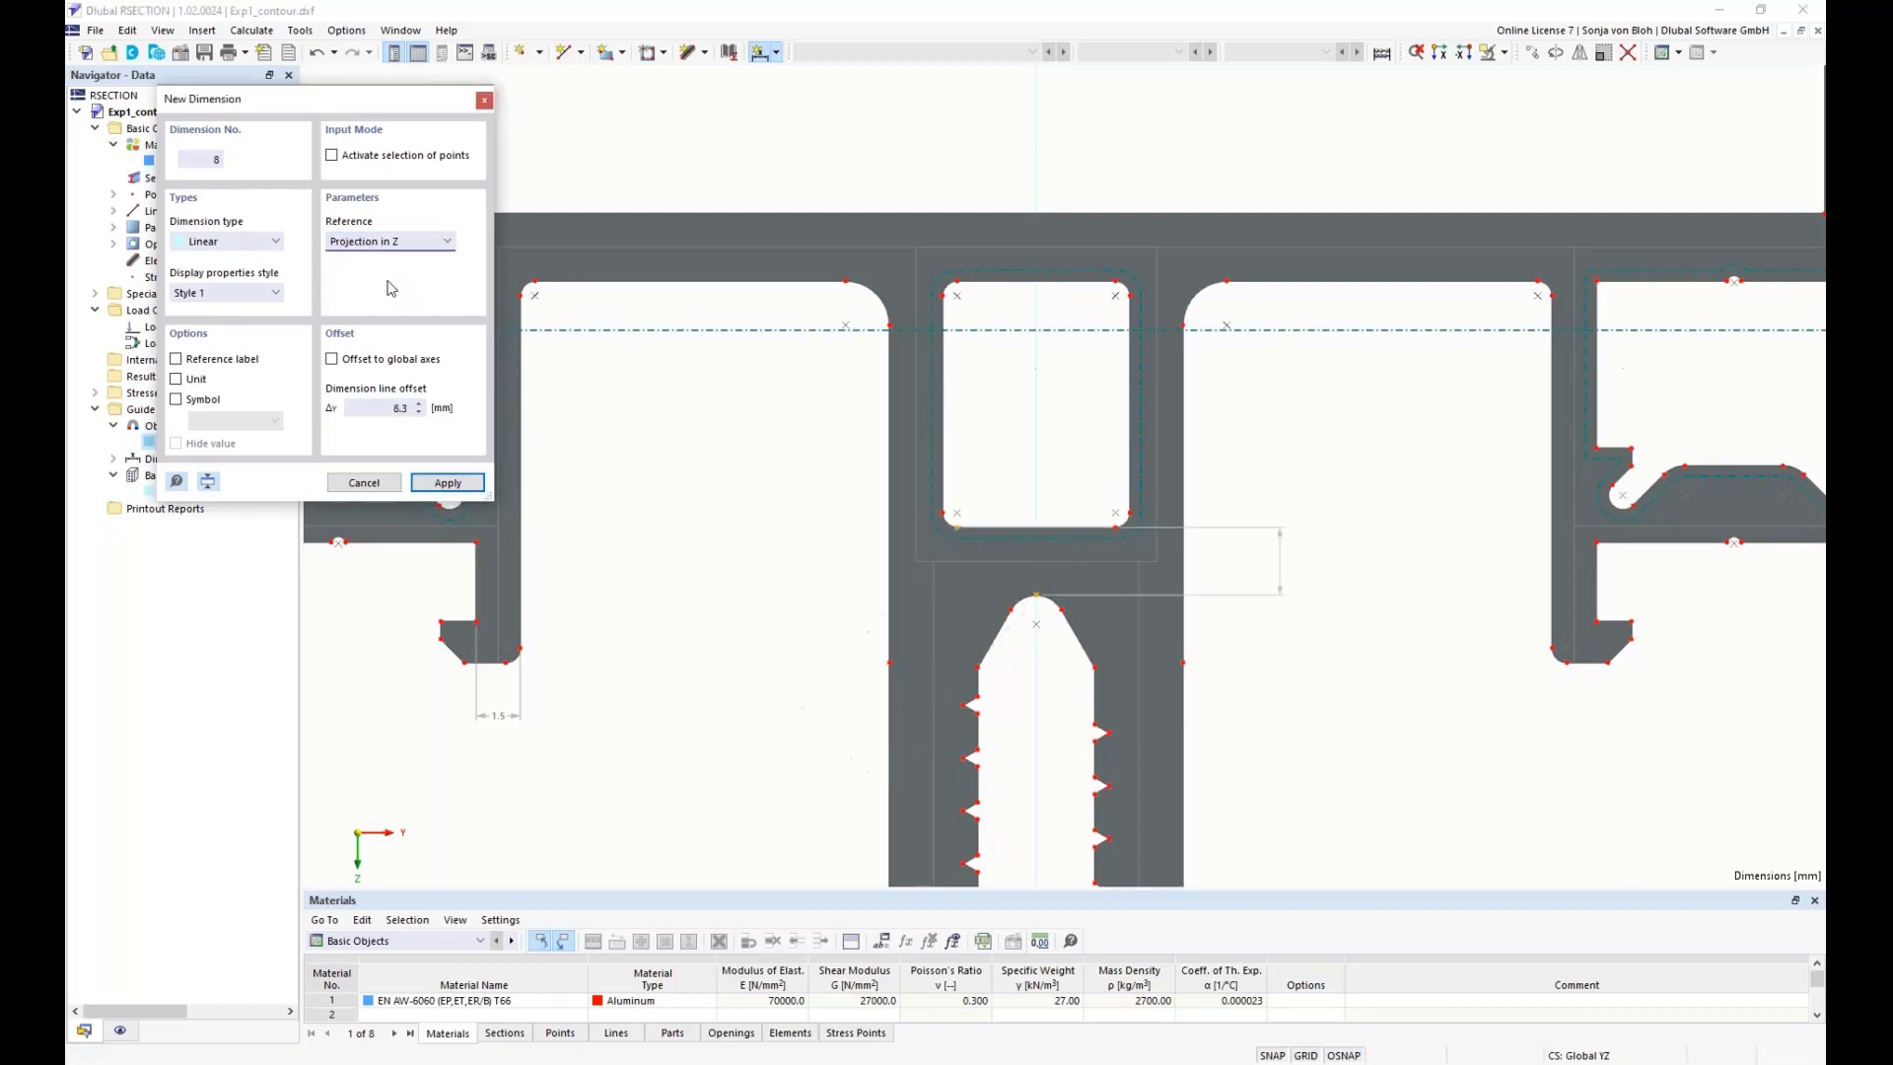
click(838, 592)
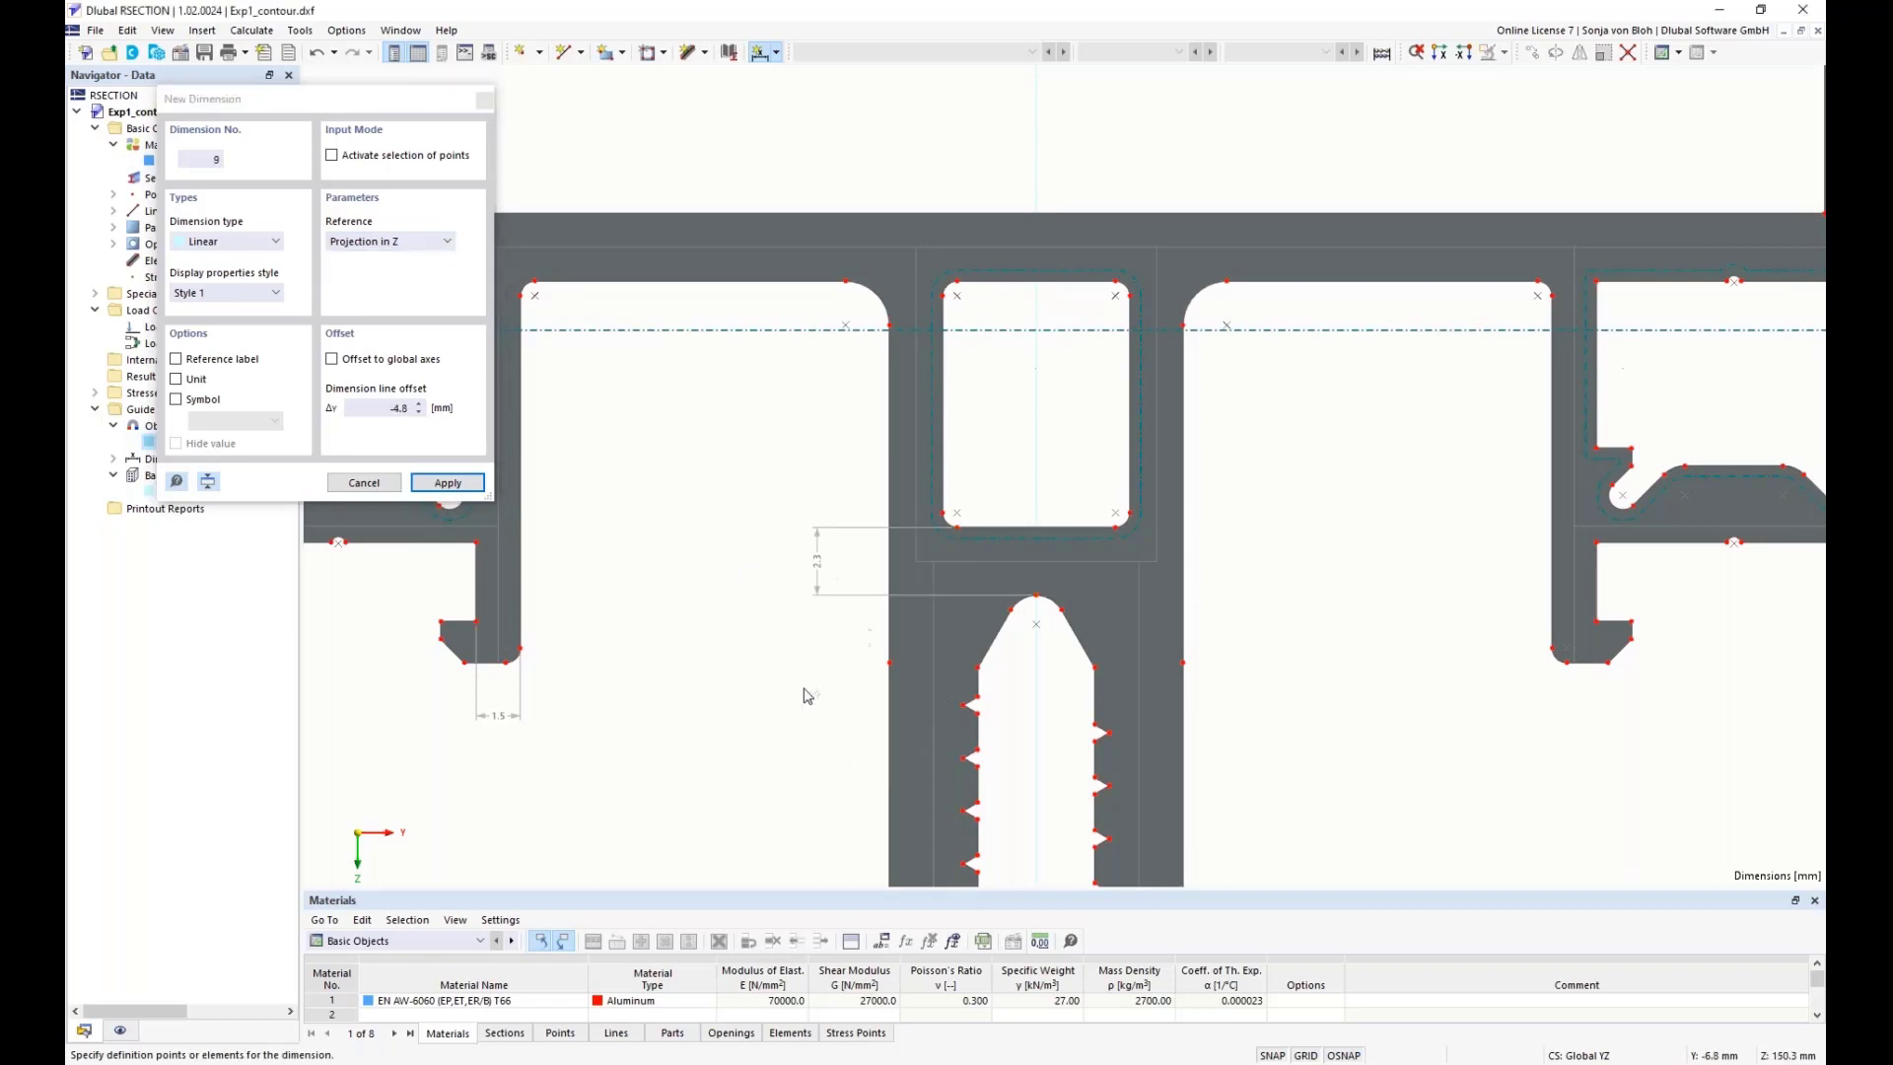
scroll(749, 666, down, 5)
key(Escape)
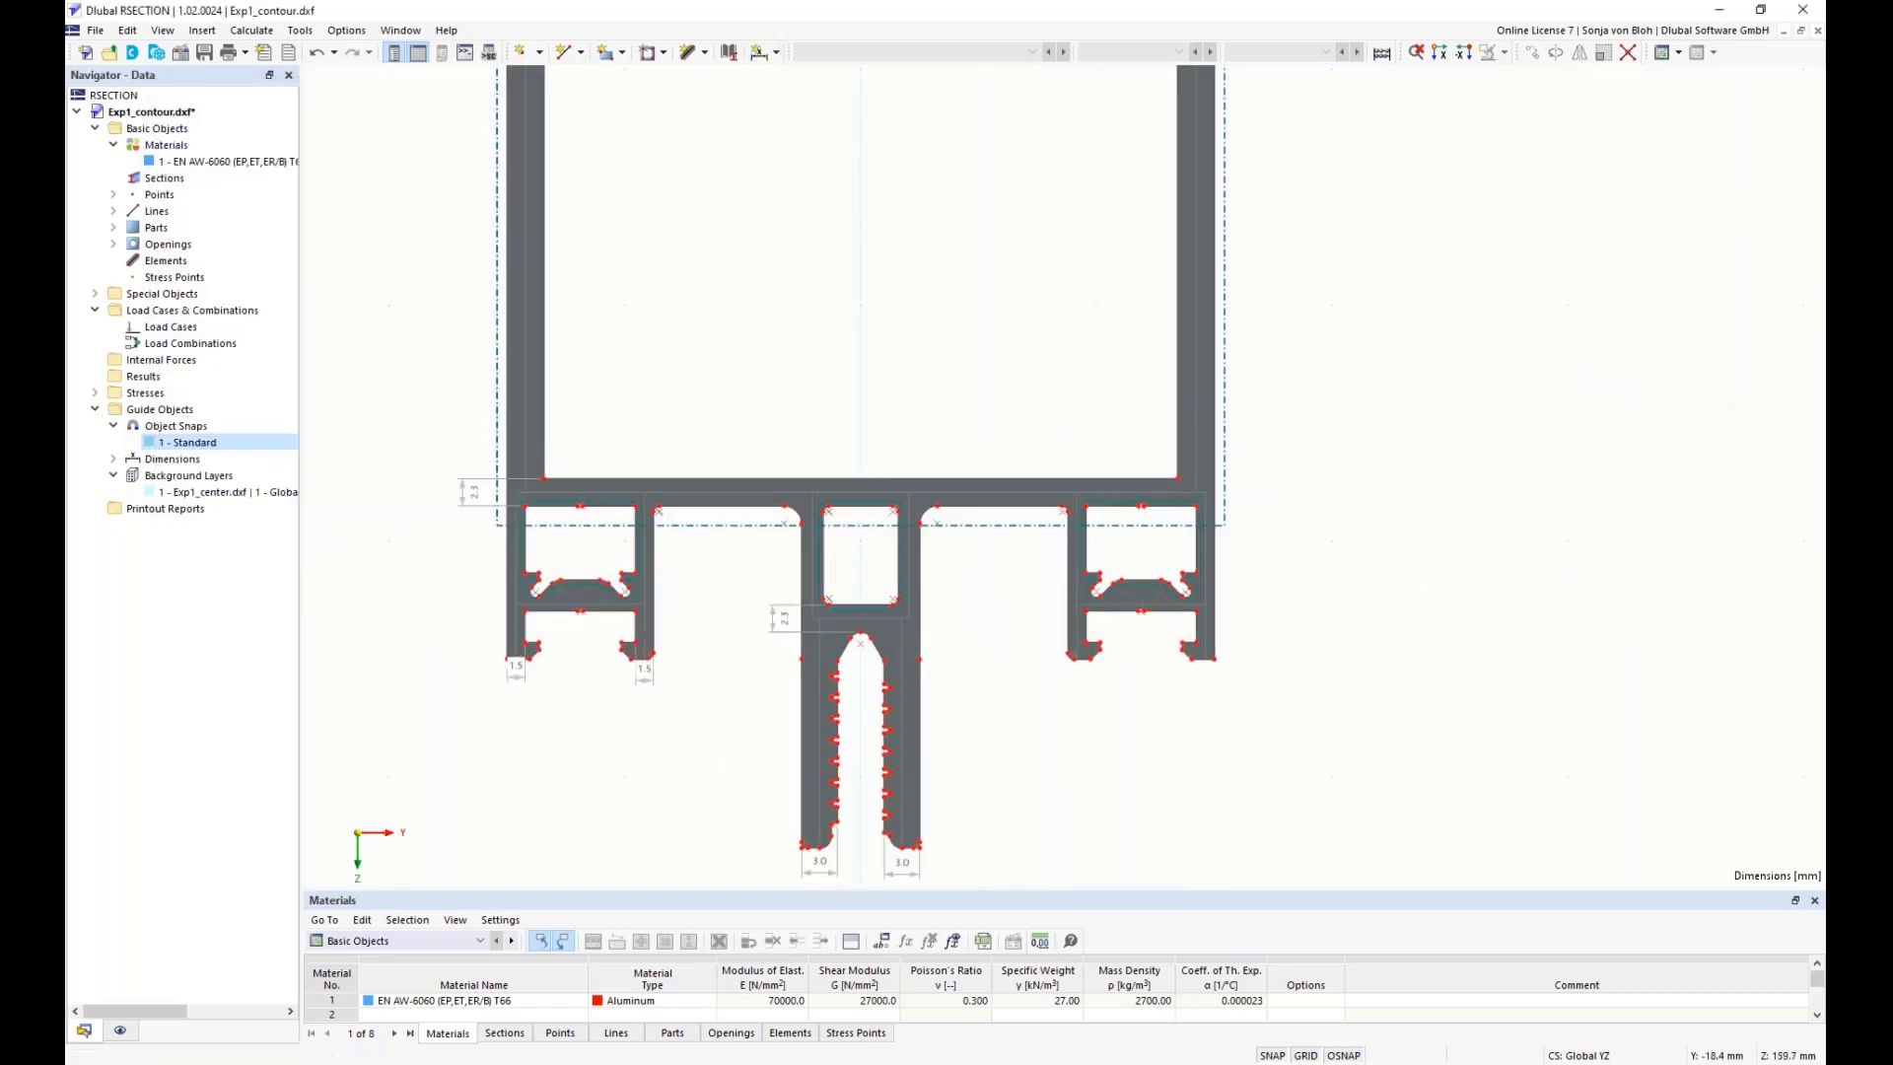
- Return to the upper part of the section and review the element types available for a new element
scroll(591, 740, down, 3)
scroll(503, 532, down, 1)
scroll(529, 494, down, 2)
middle_drag(510, 480, 544, 658)
scroll(529, 166, up, 4)
middle_drag(570, 238, 494, 358)
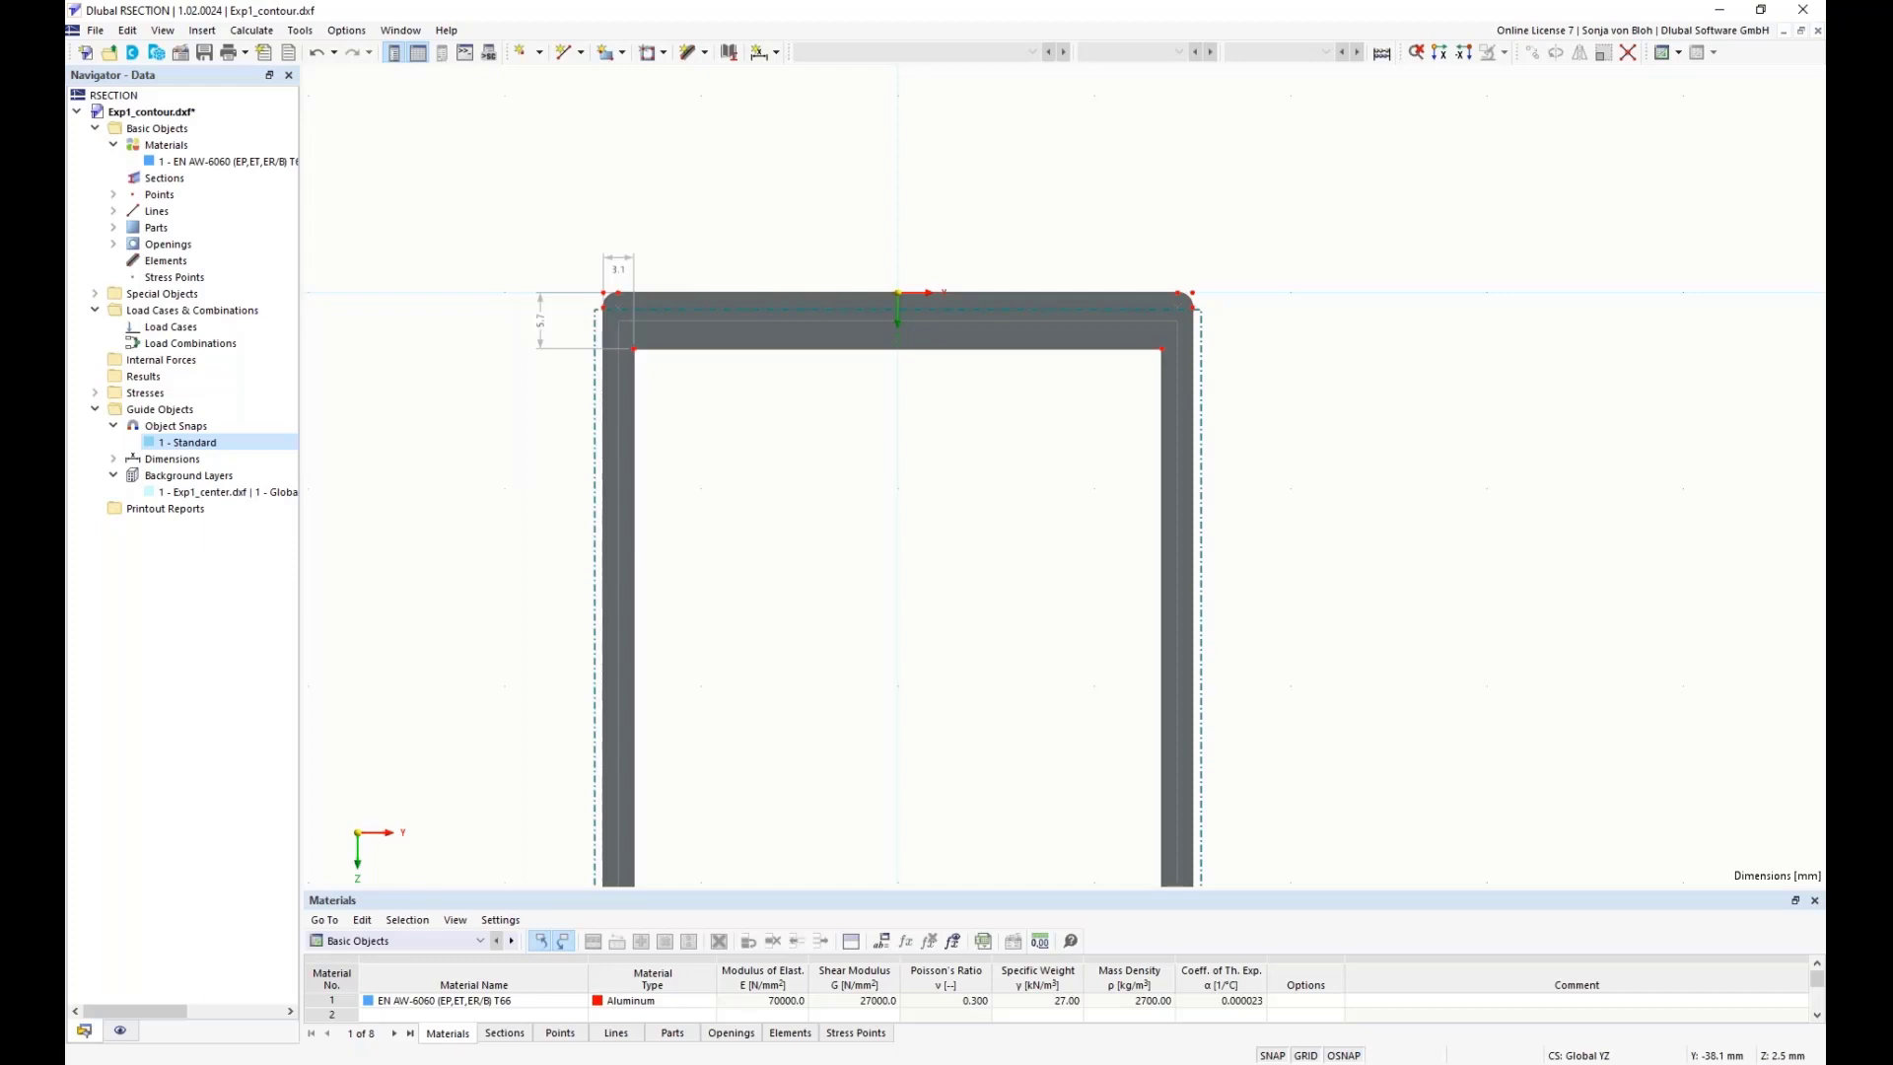
click(706, 54)
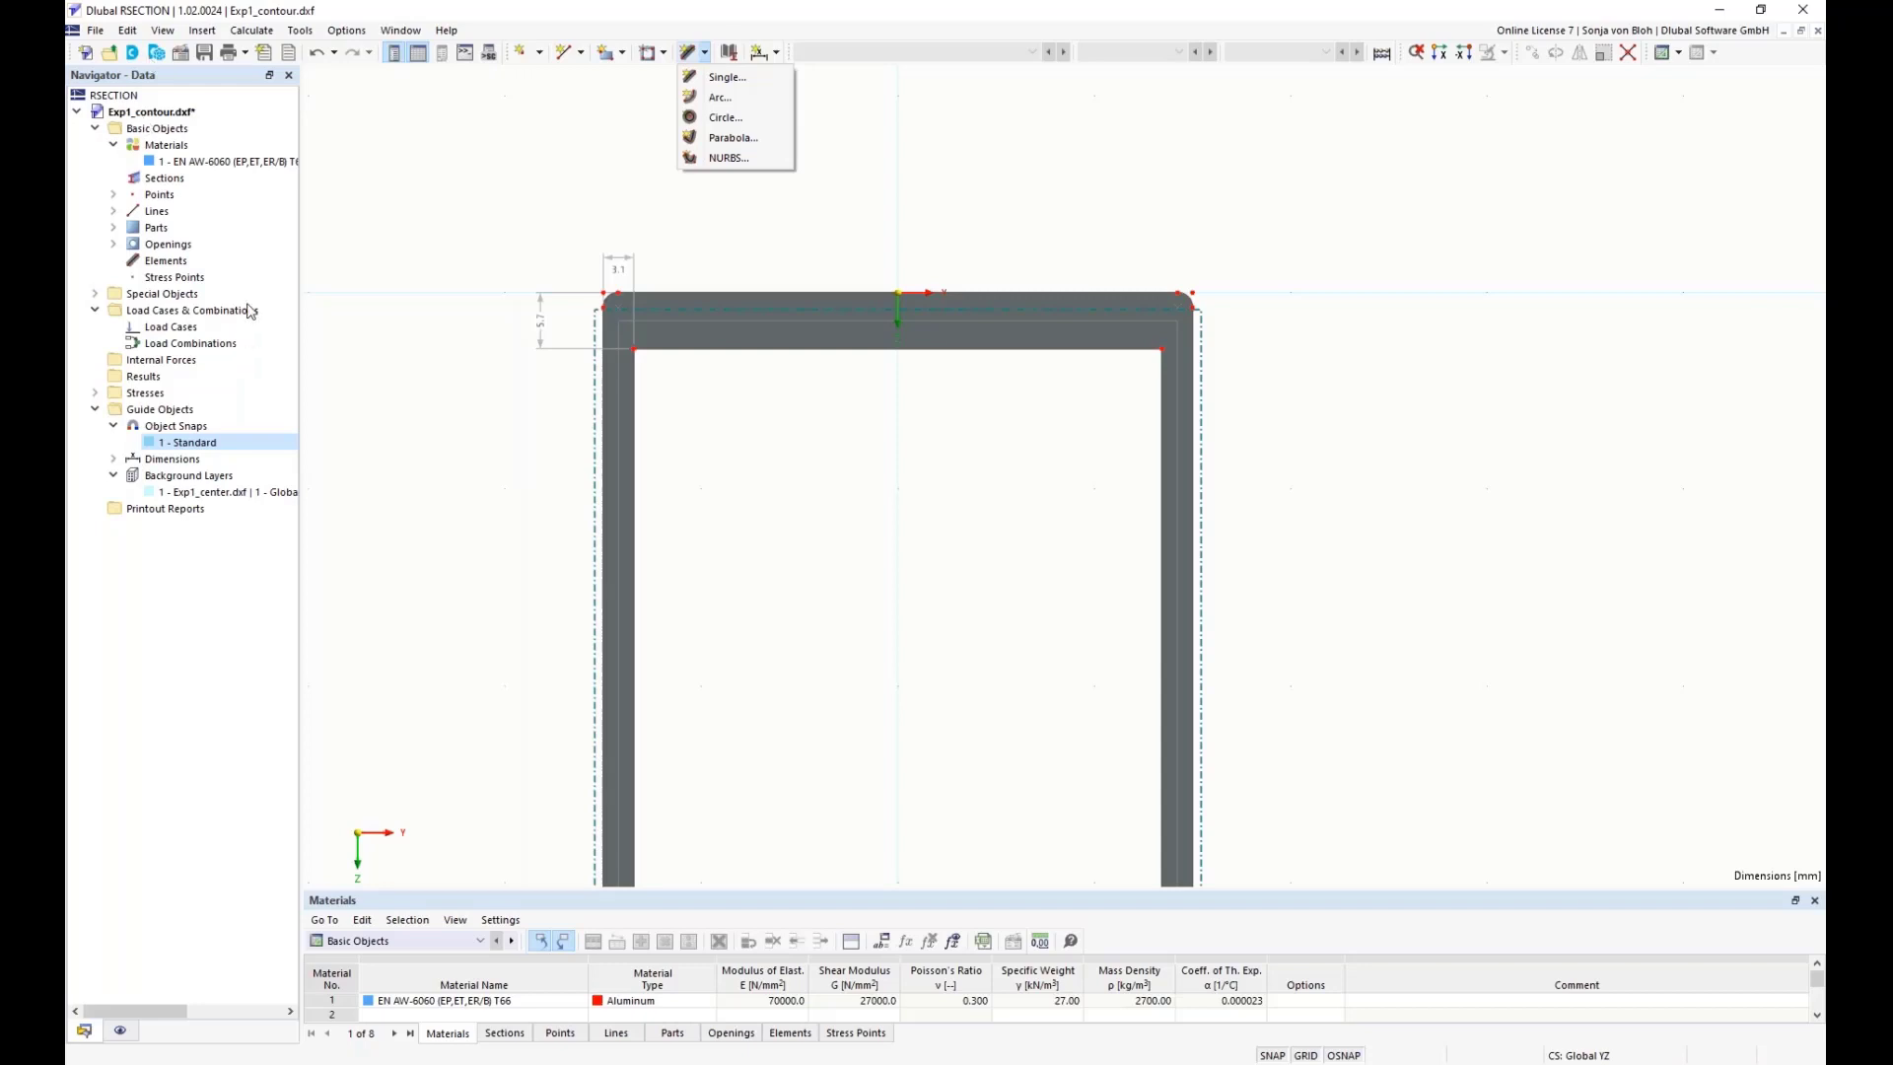
click(165, 262)
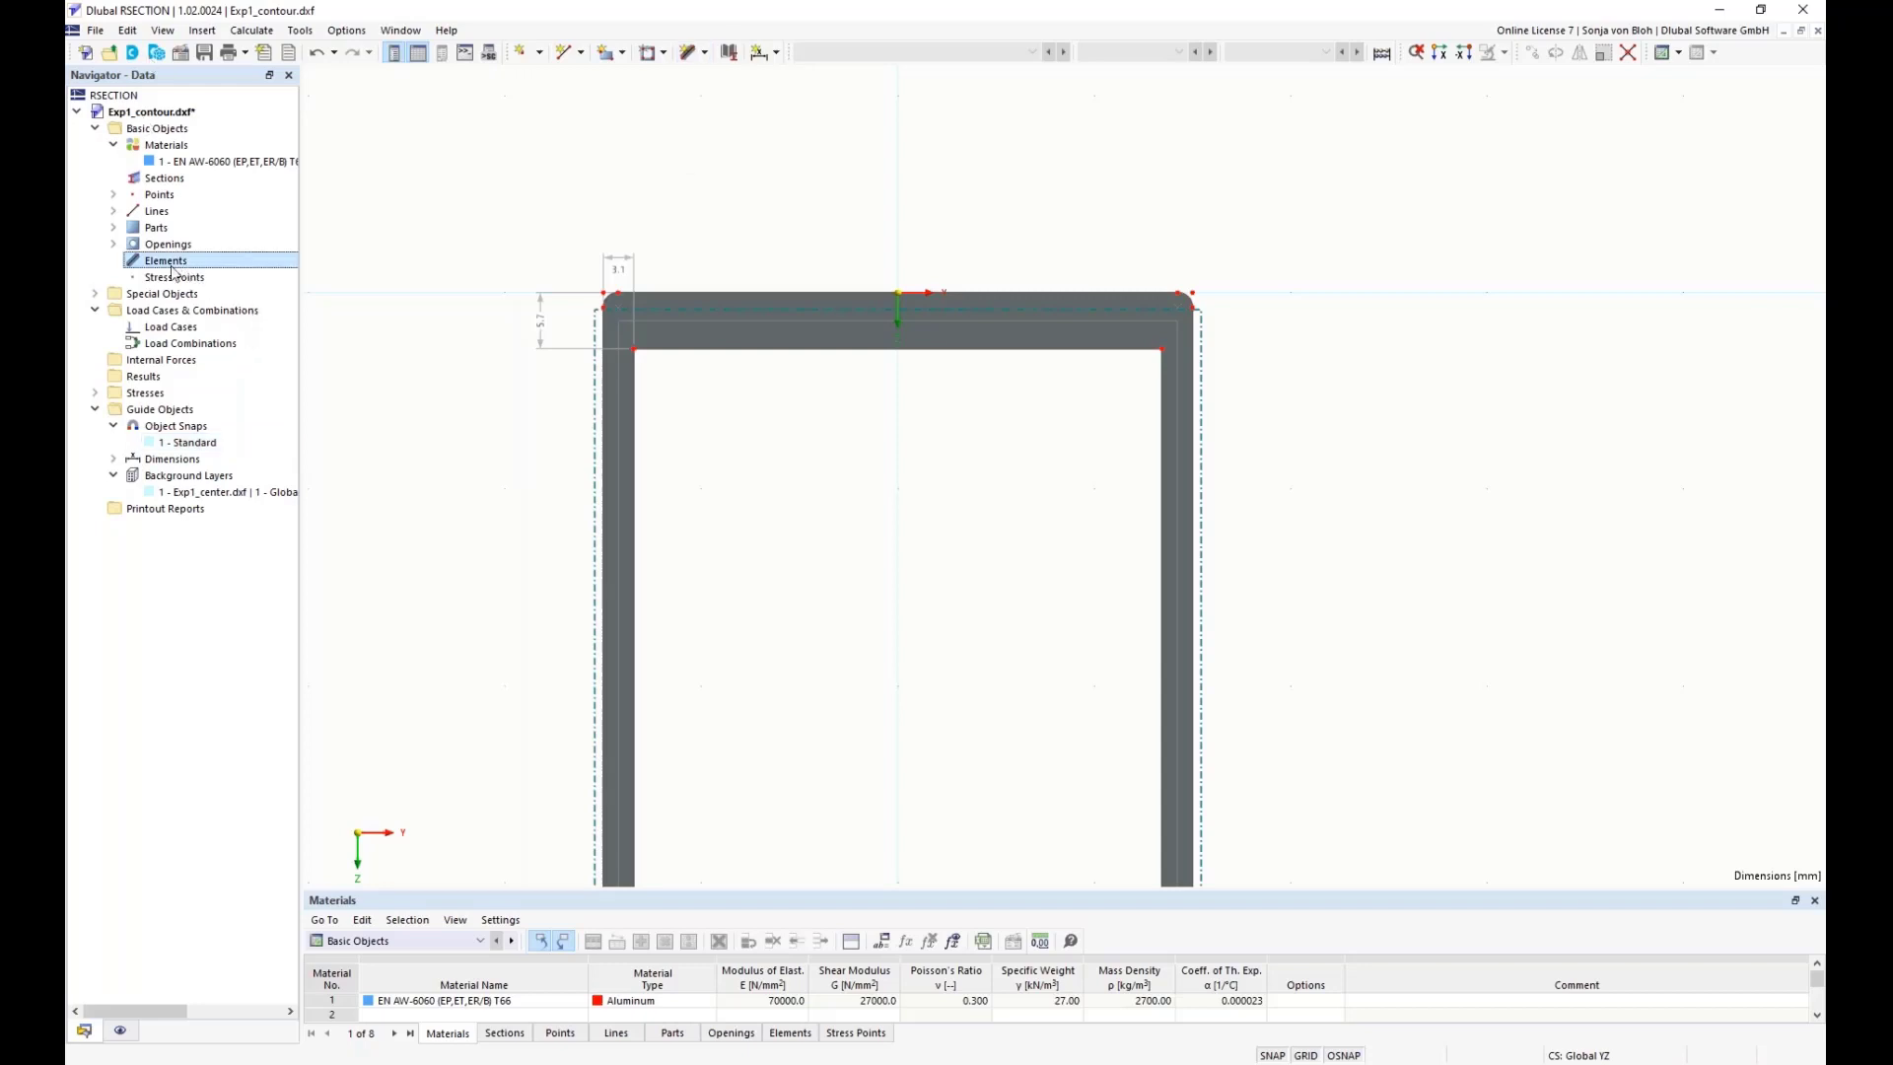
right_click(172, 273)
mouse_move(243, 301)
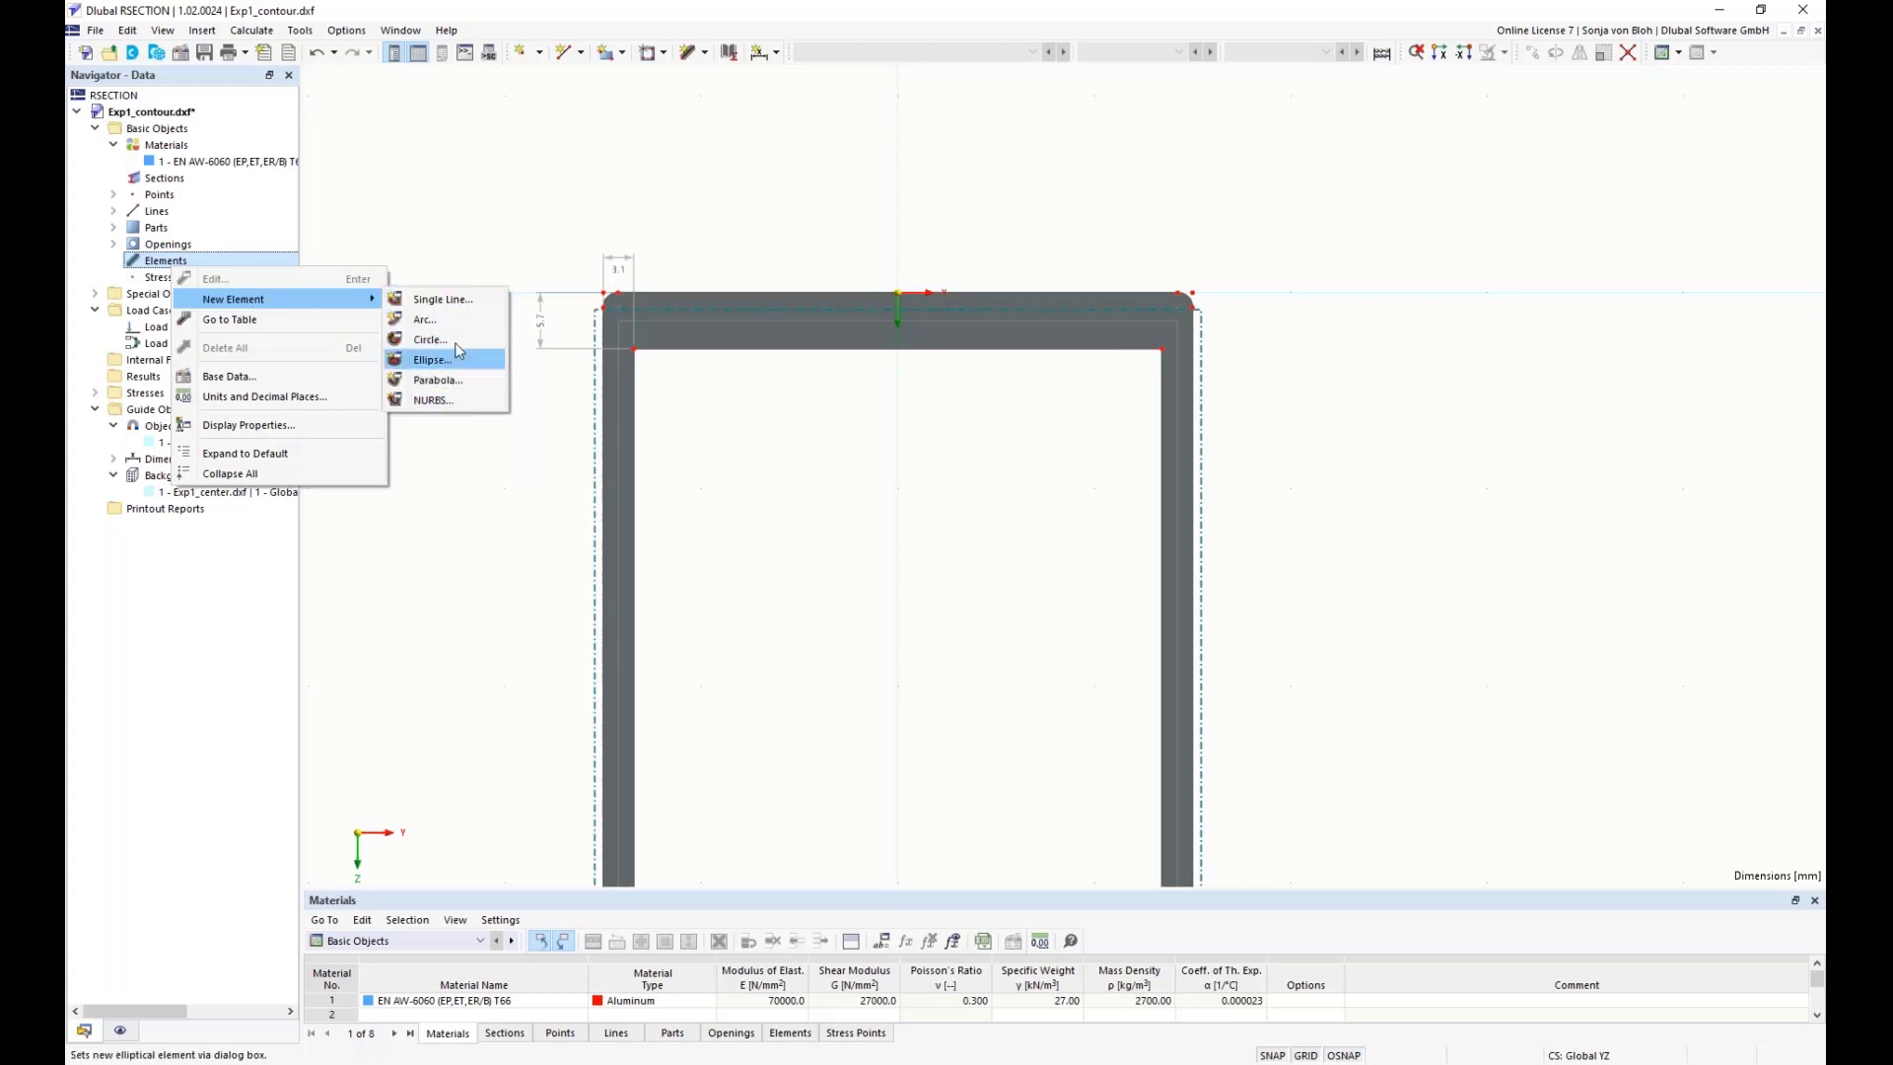
click(525, 184)
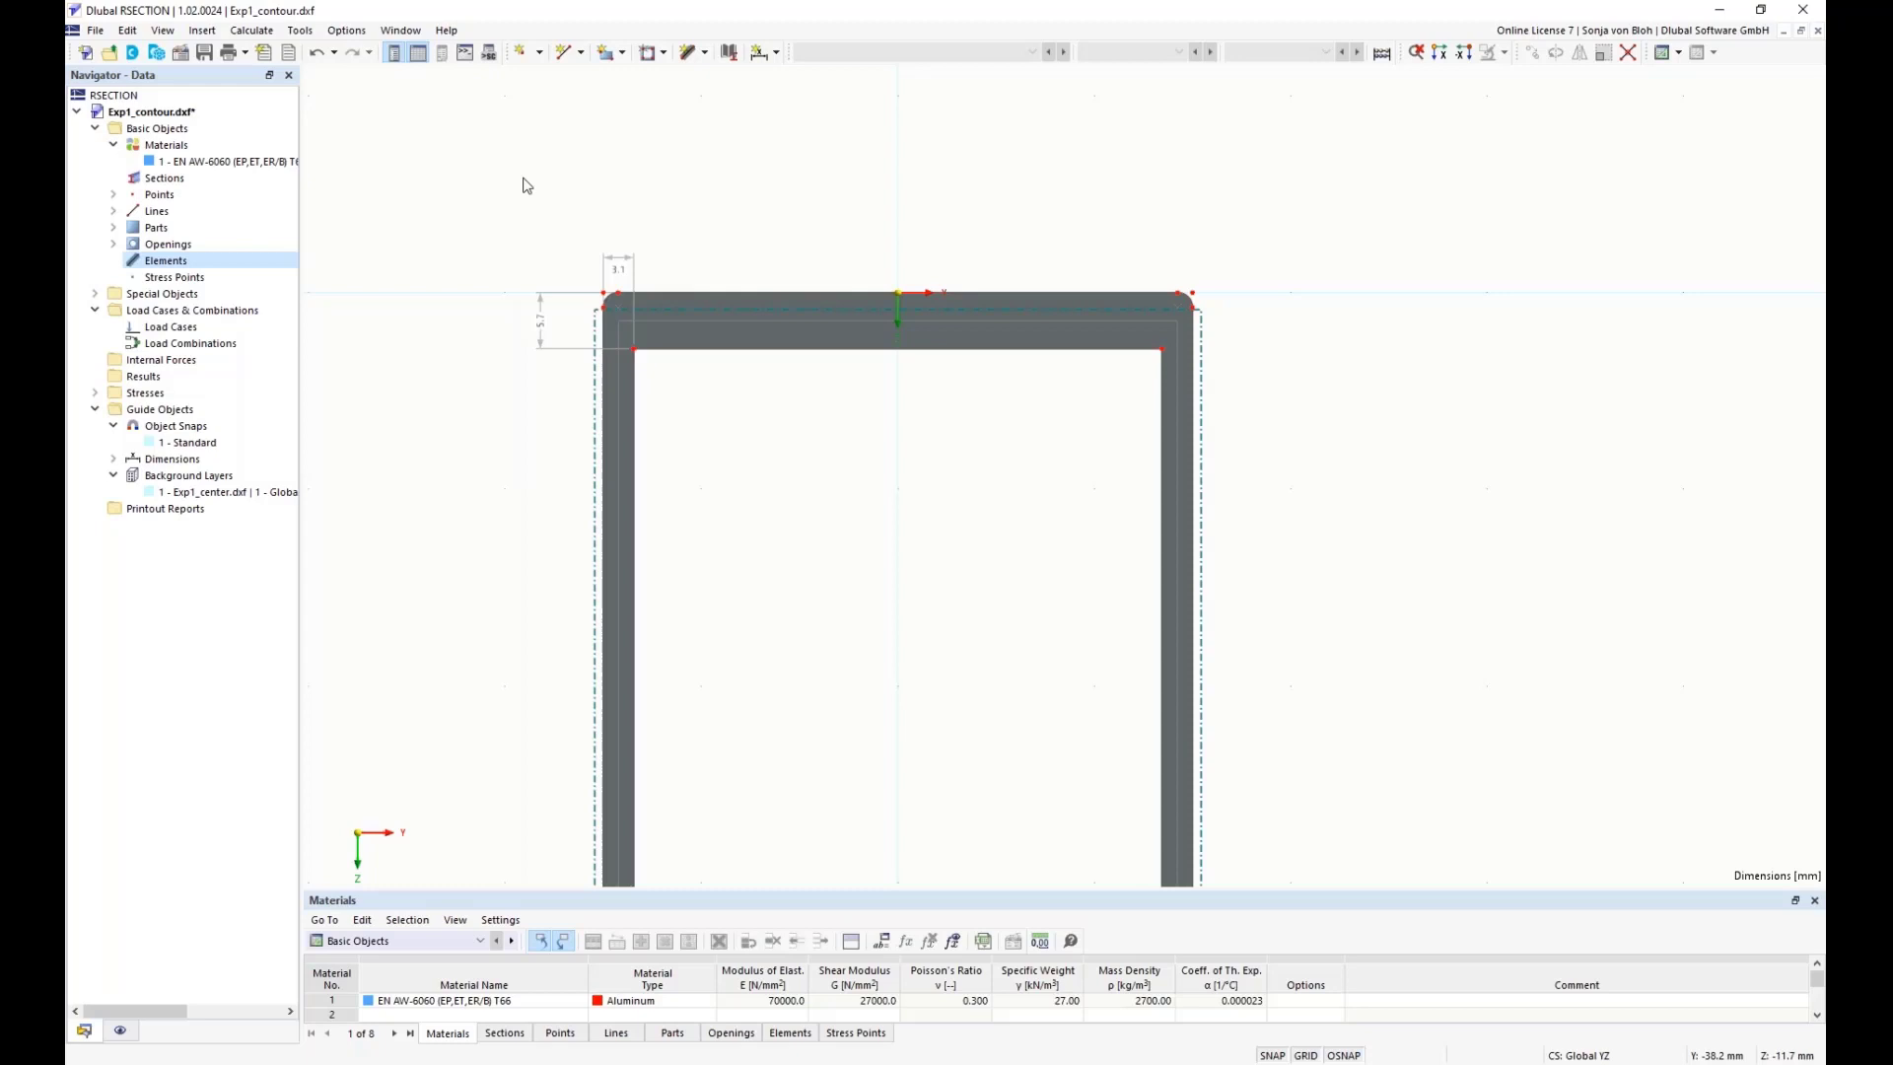
- Create a single-line element 5.7 mm thick along the top wall's centerline, from Y -28.4 to Y 28.4 mm at Z 2.9 mm
click(706, 54)
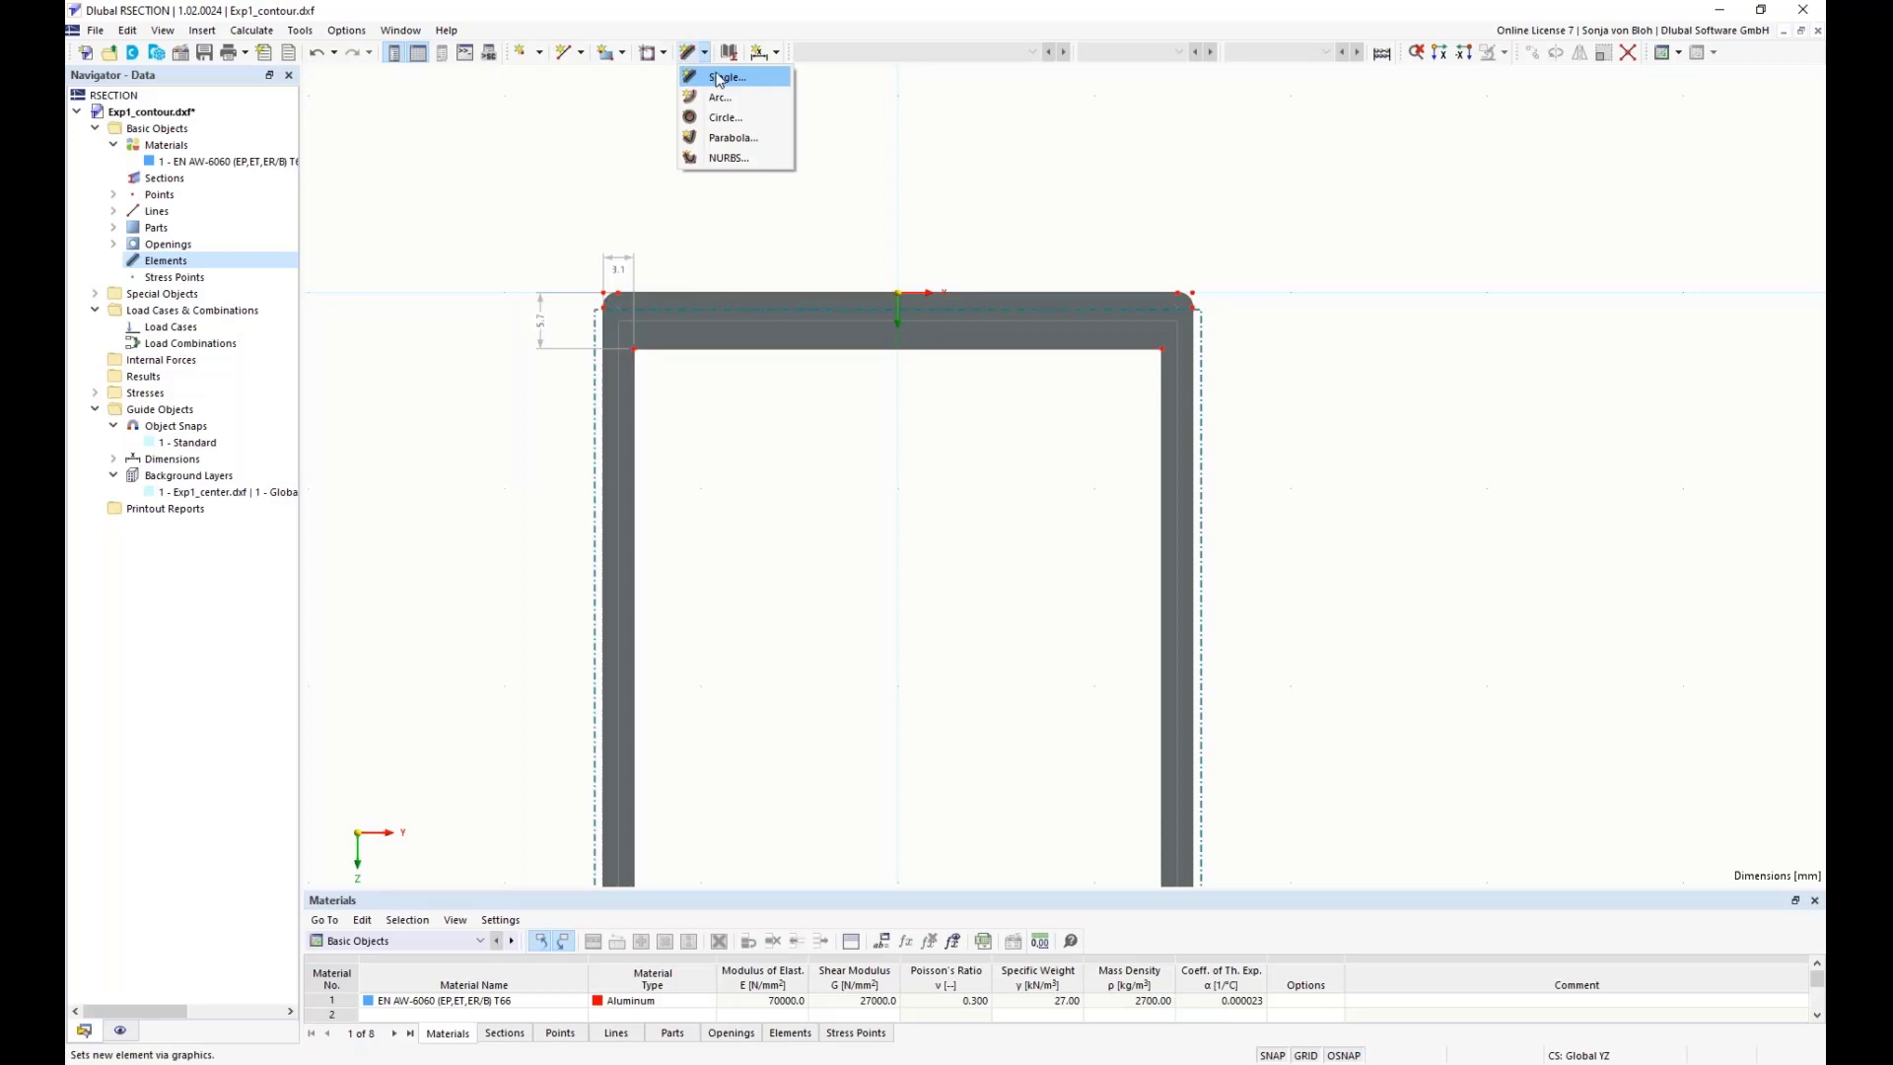
click(718, 78)
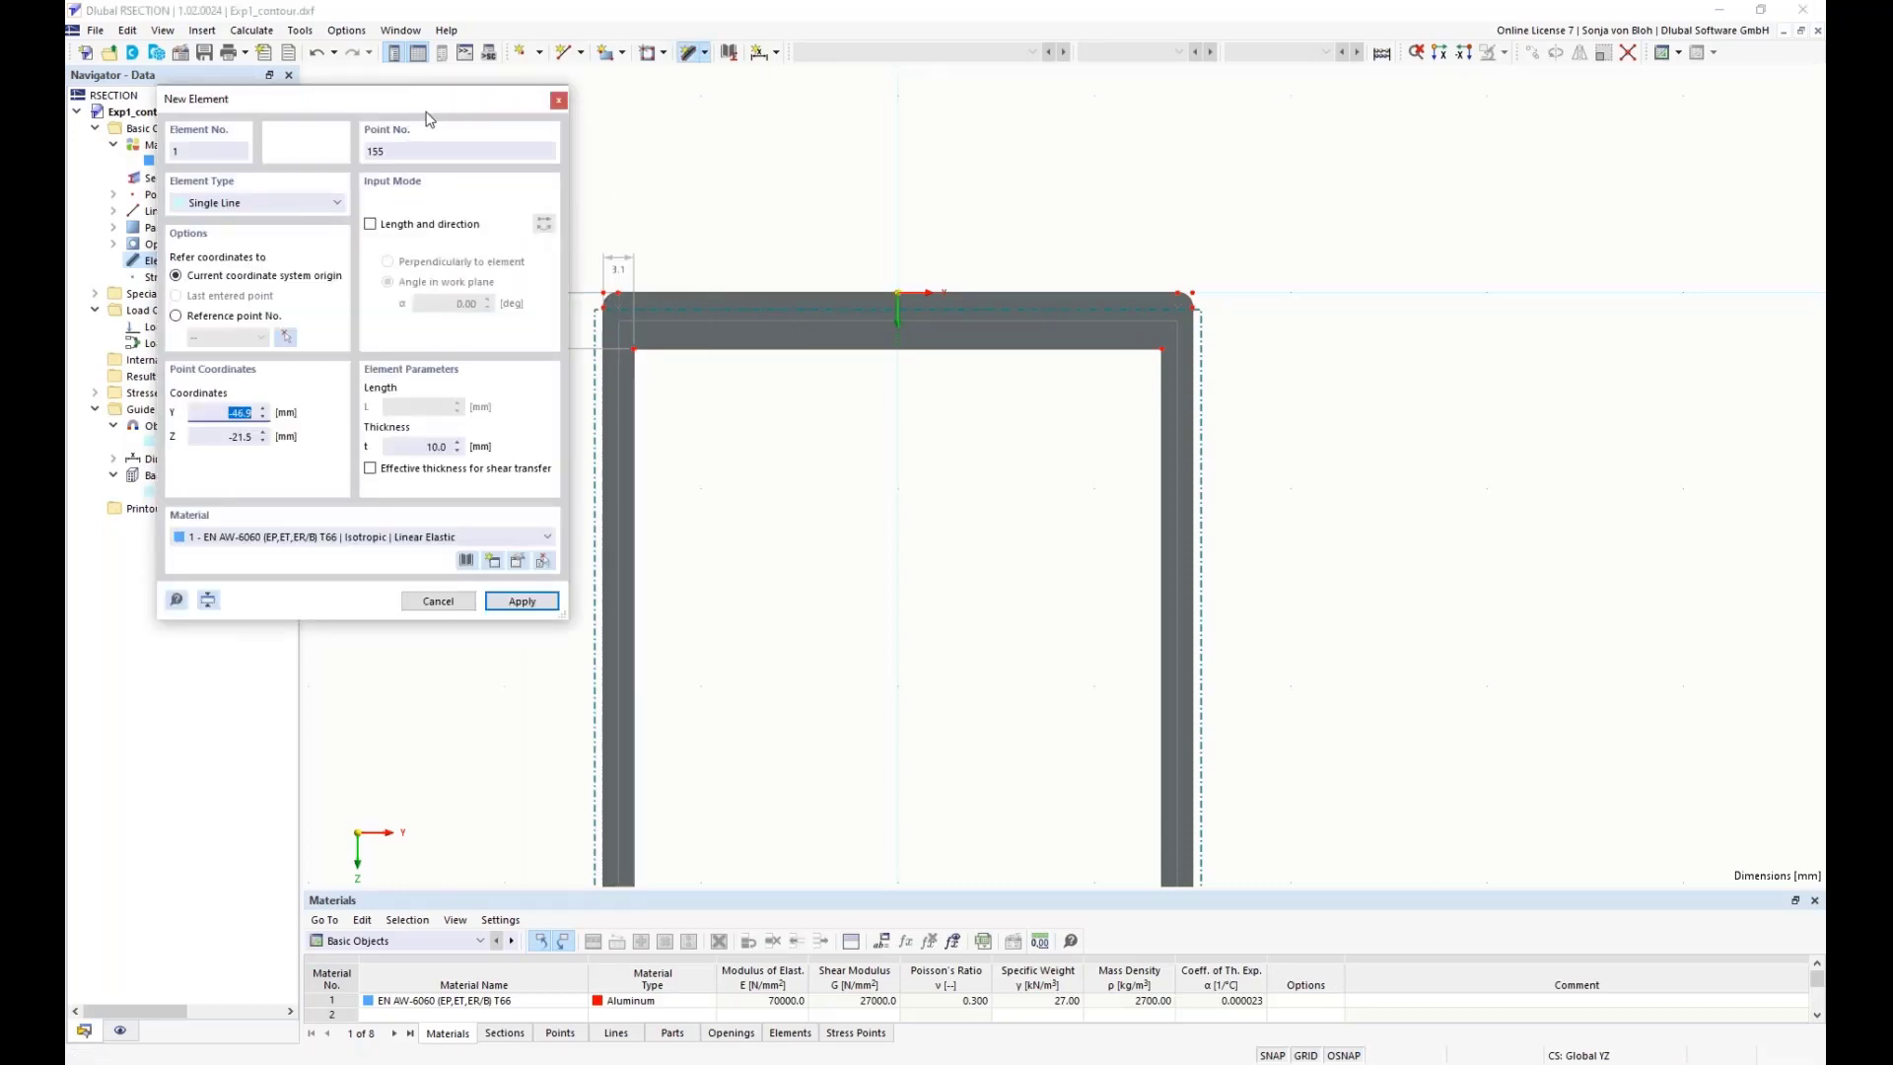
click(346, 449)
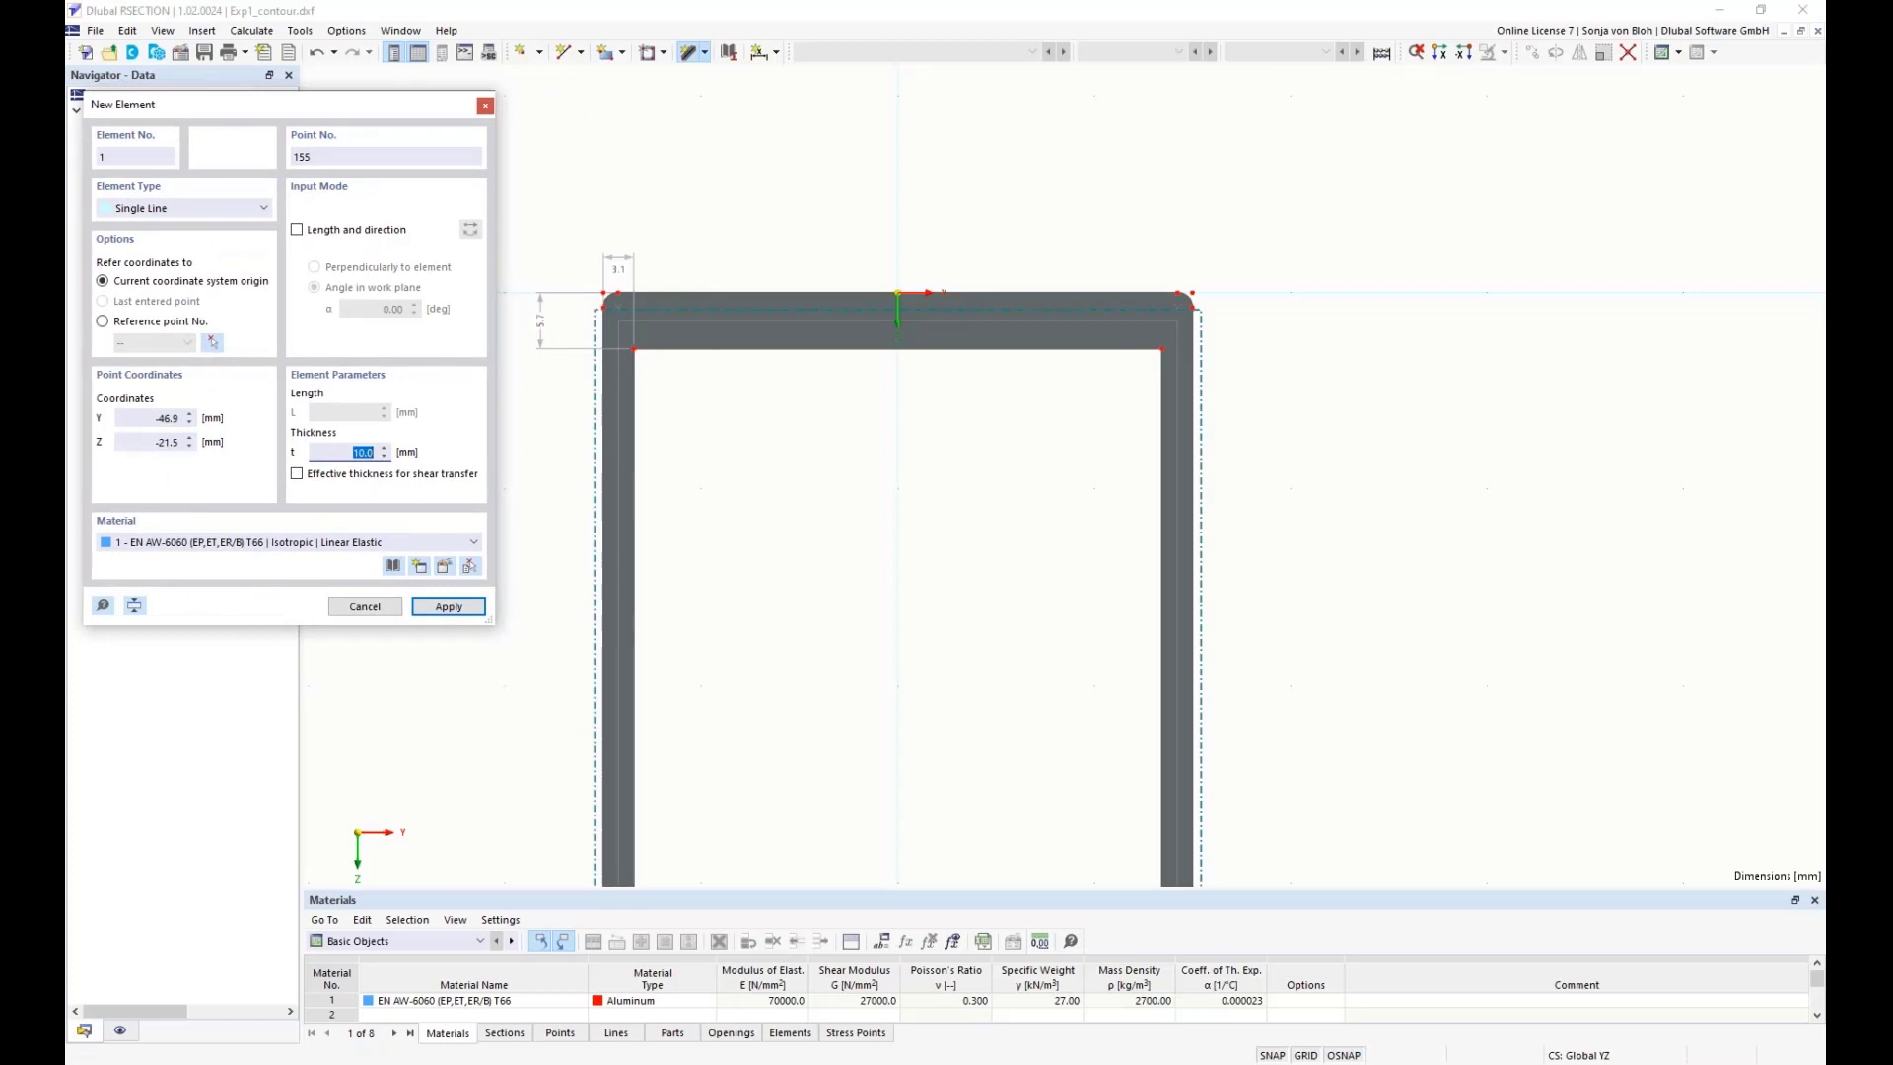
text(5.7)
scroll(666, 371, up, 3)
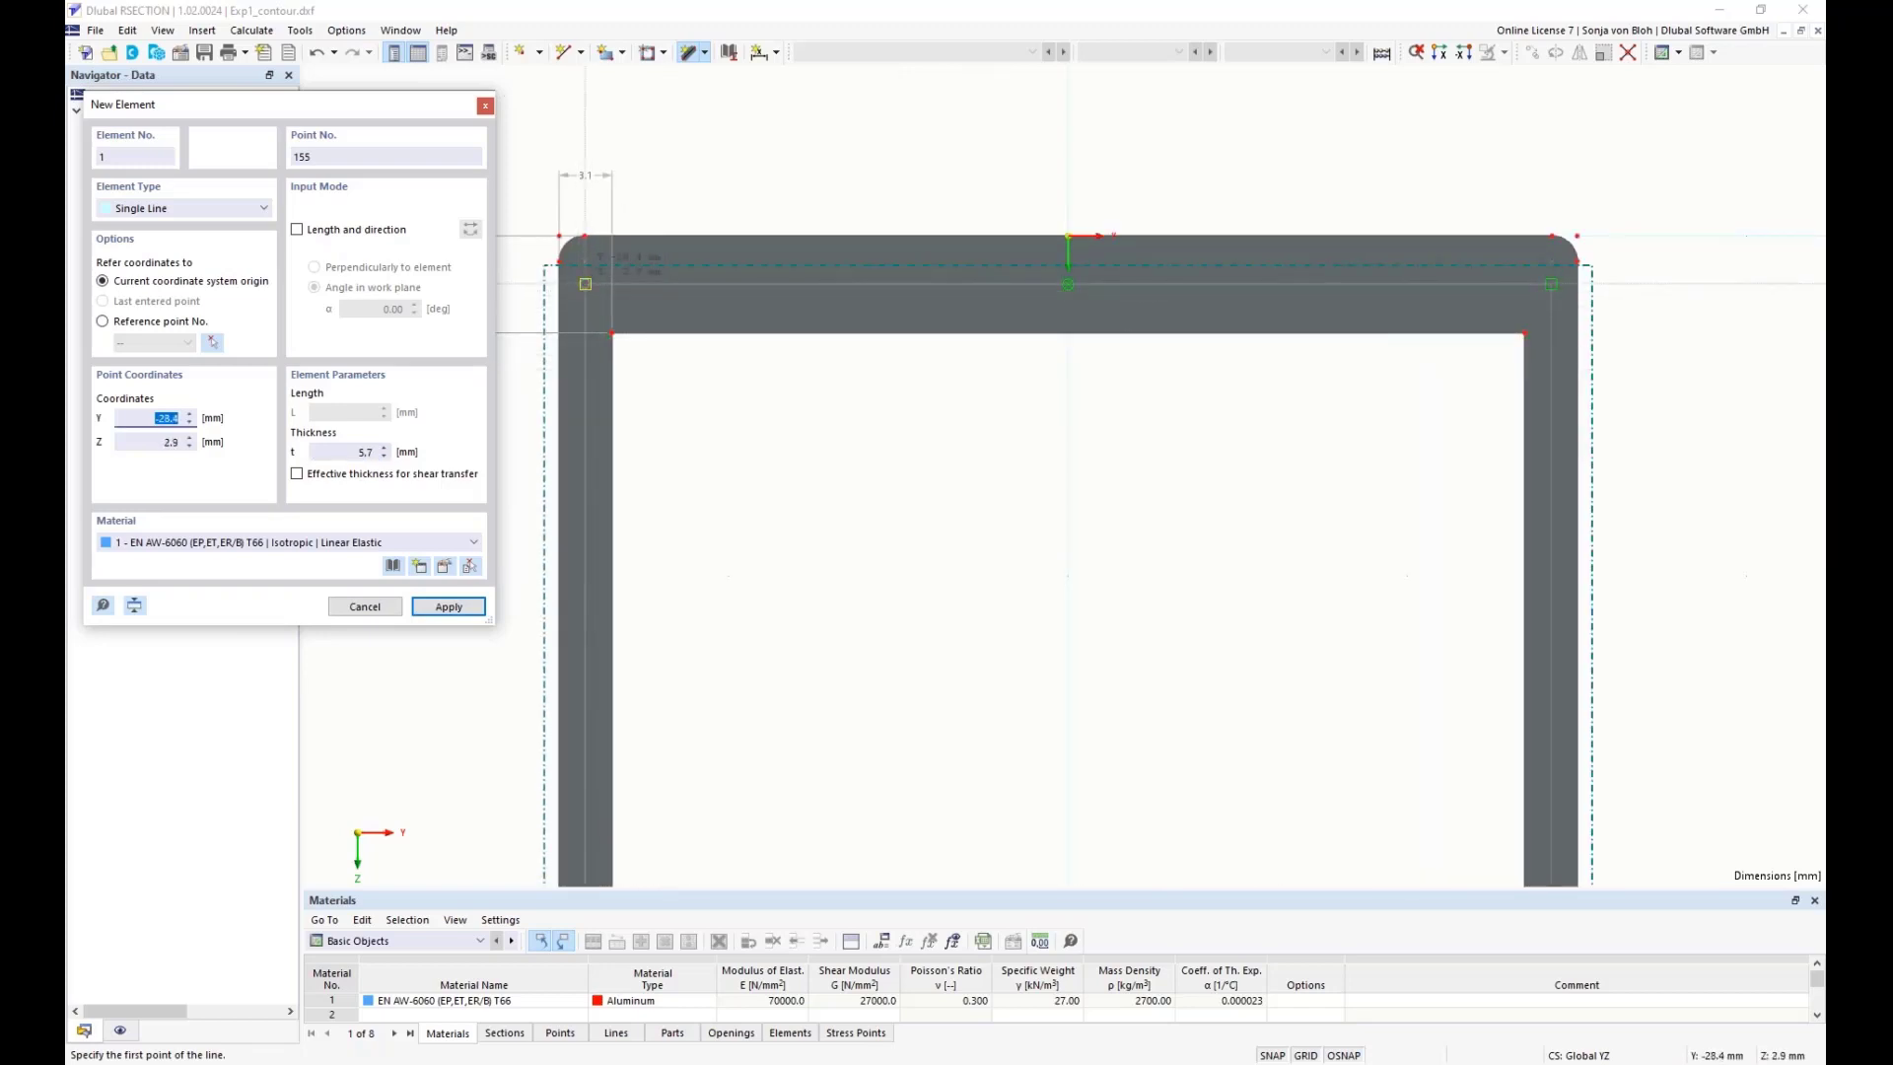
click(585, 284)
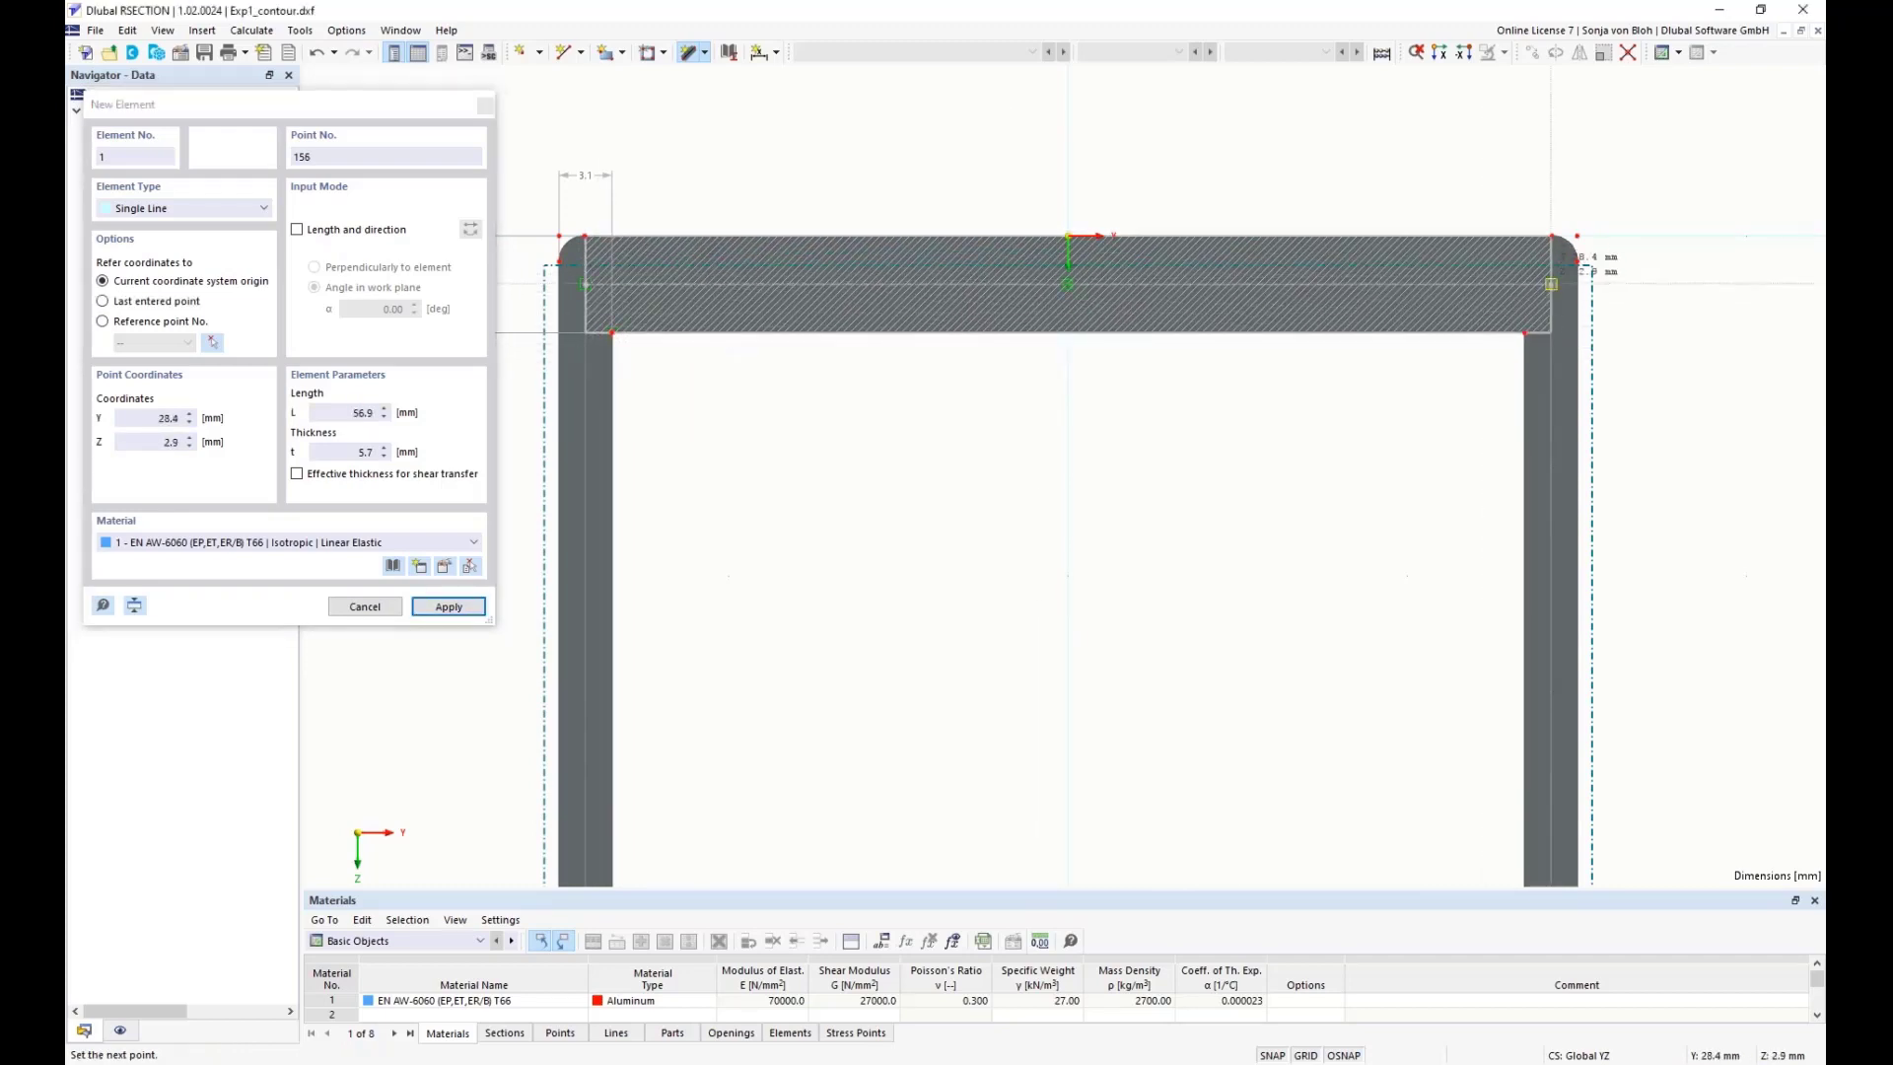
click(1551, 284)
key(Escape)
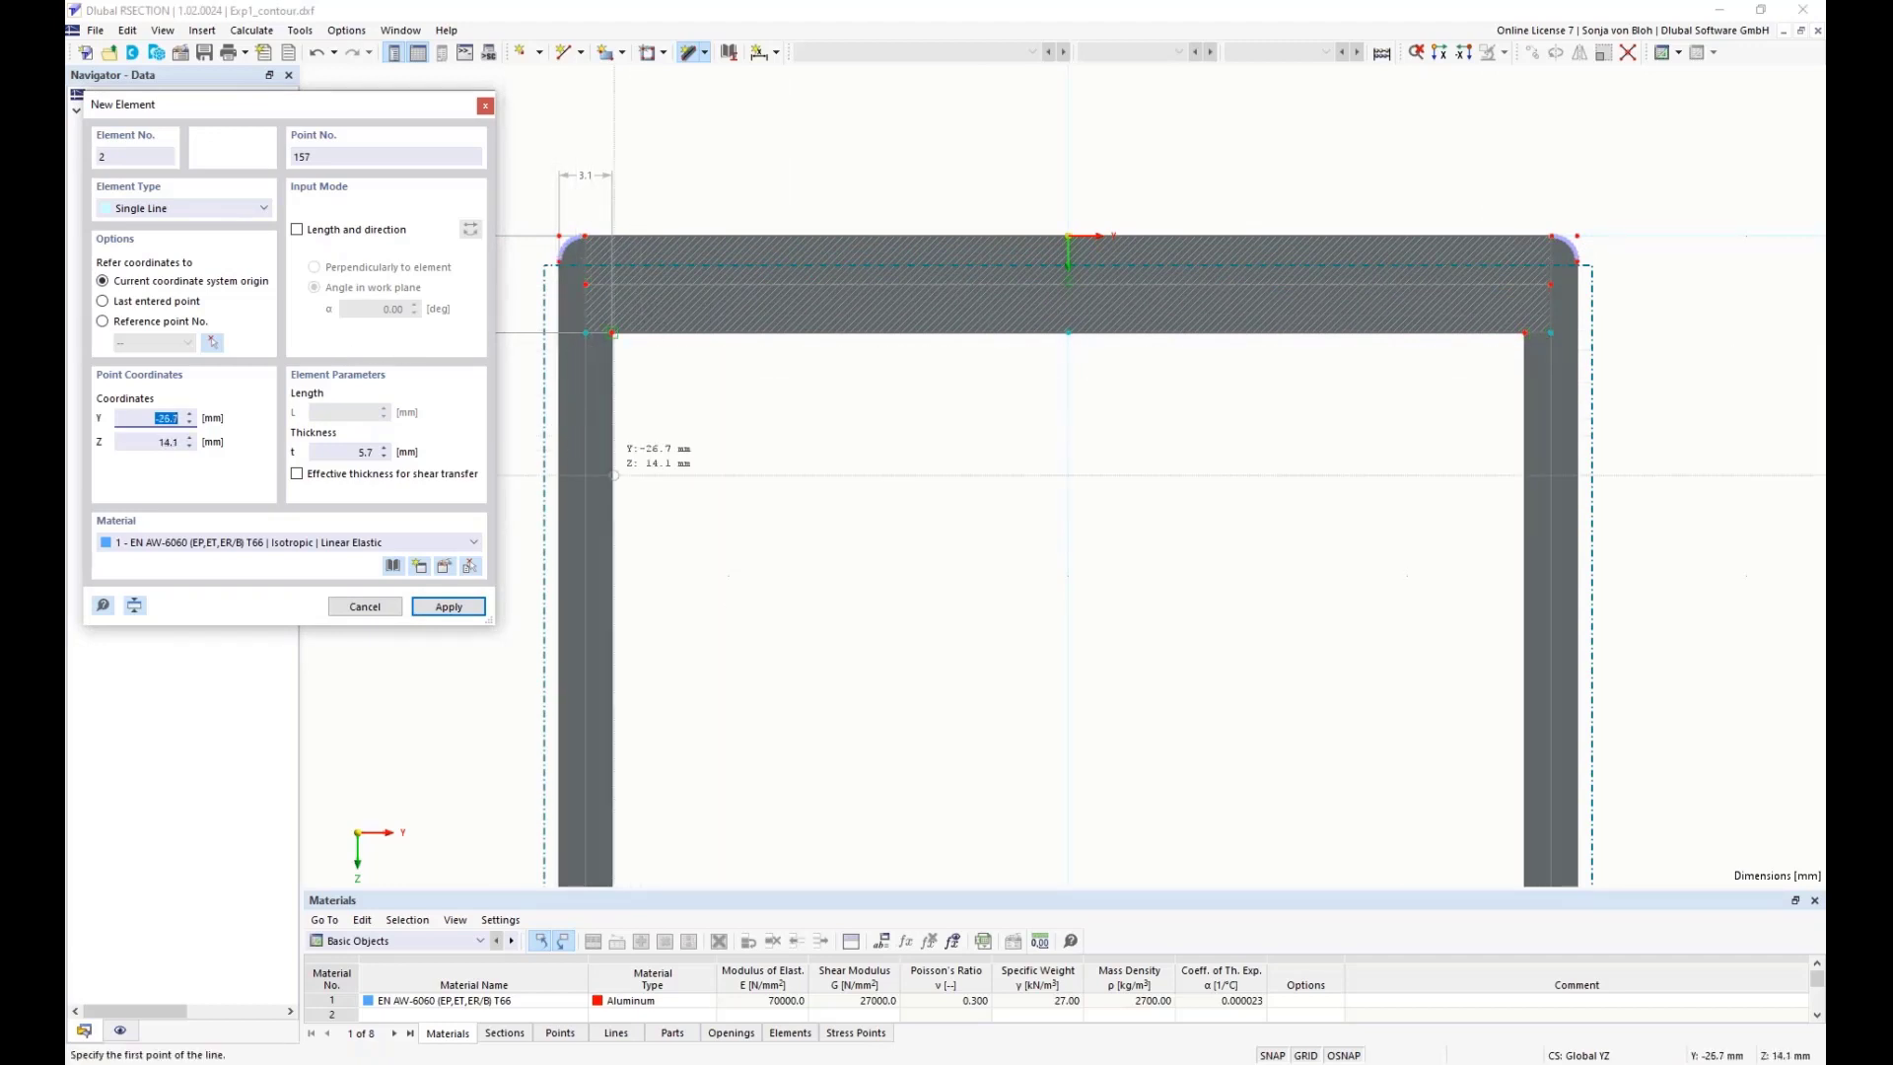
- Create a 3.1 mm thick single-line element down the left wall's centerline, from the top element's left end to Y -28.4, Z 135.8 mm
click(380, 452)
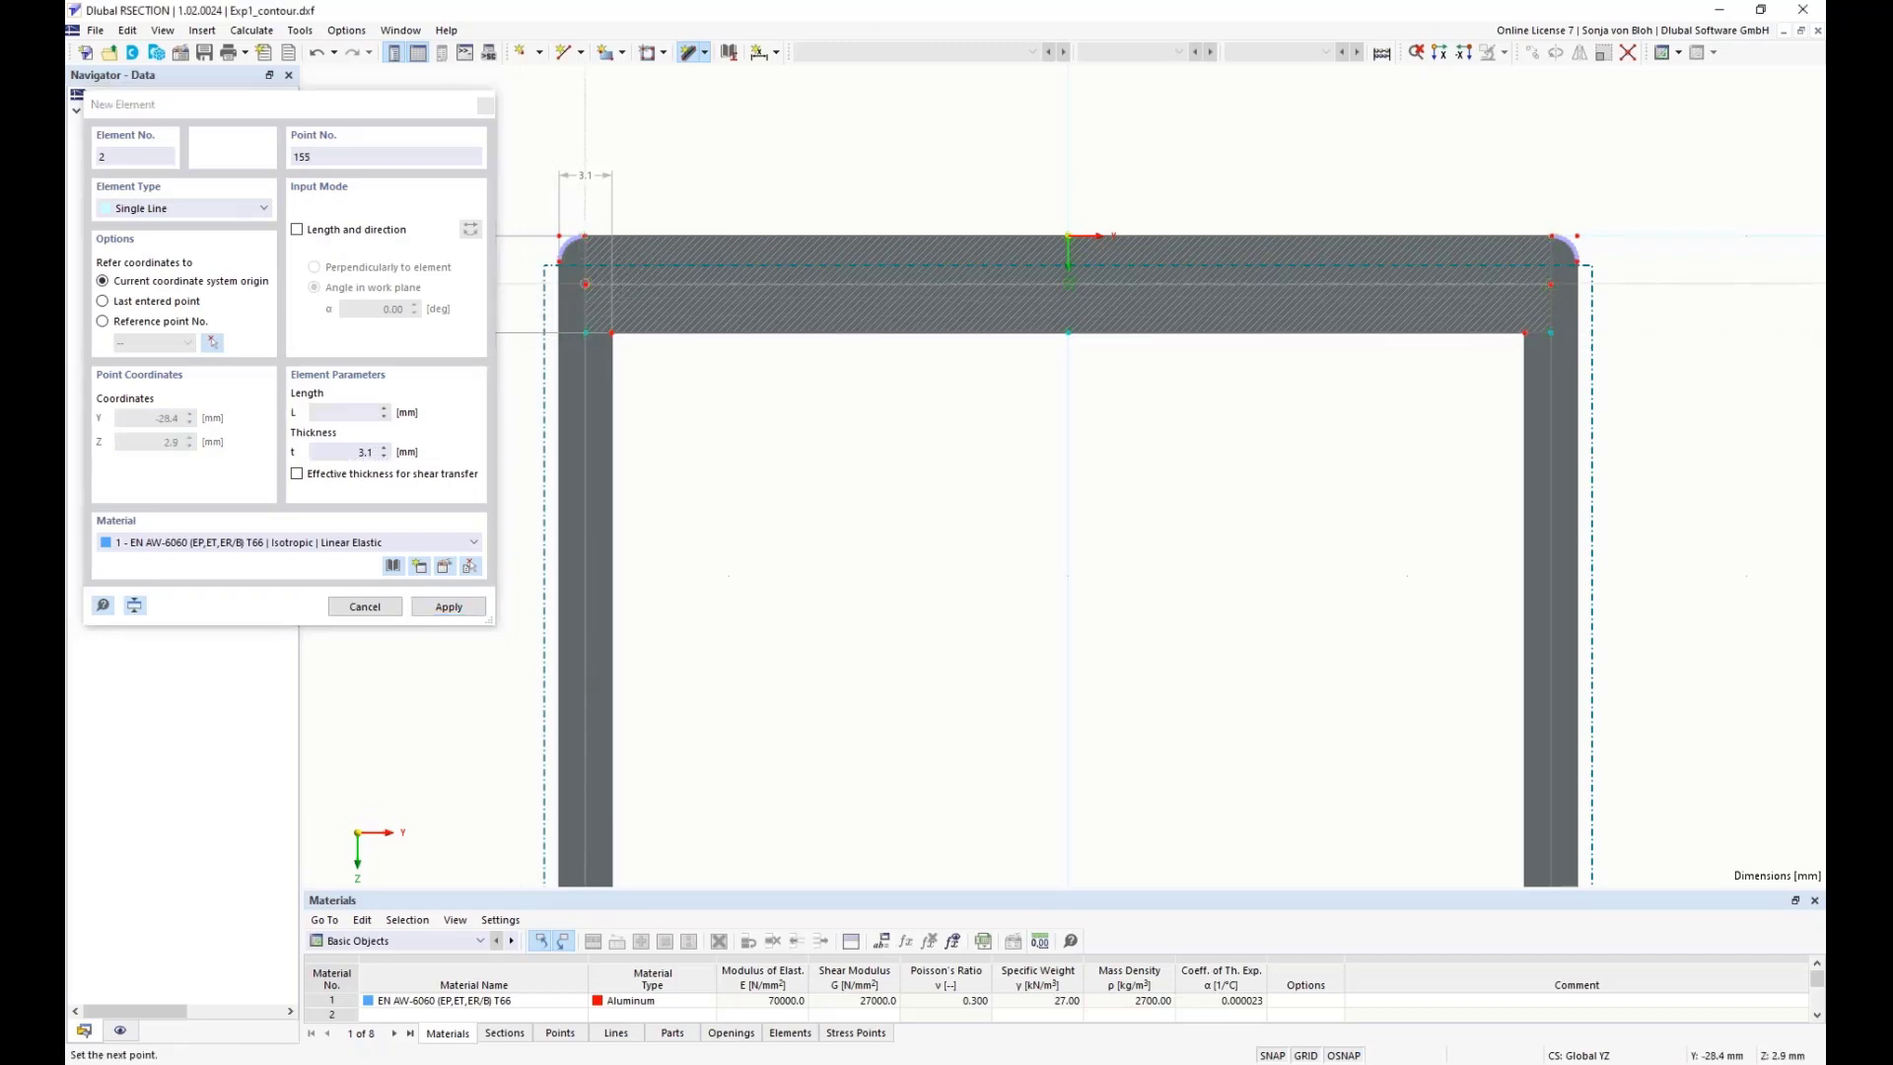
scroll(650, 588, down, 5)
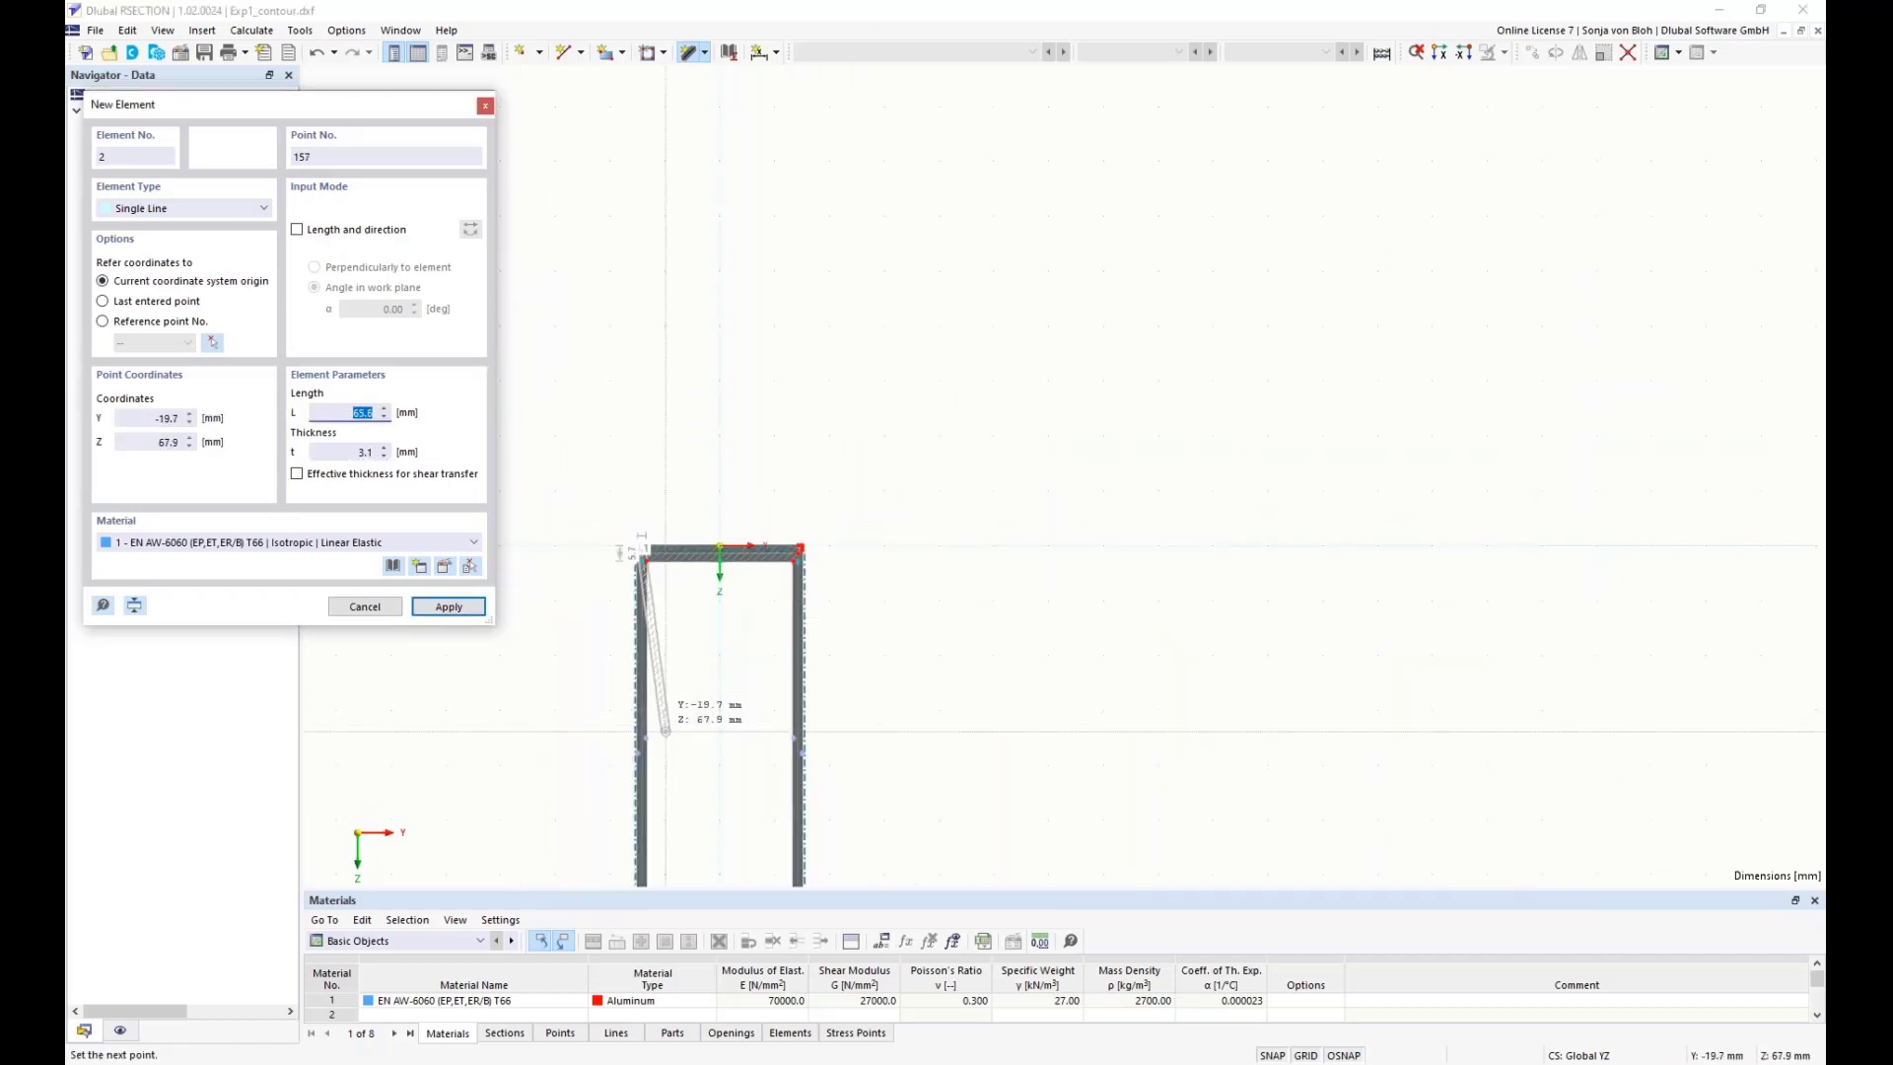
scroll(725, 631, up, 8)
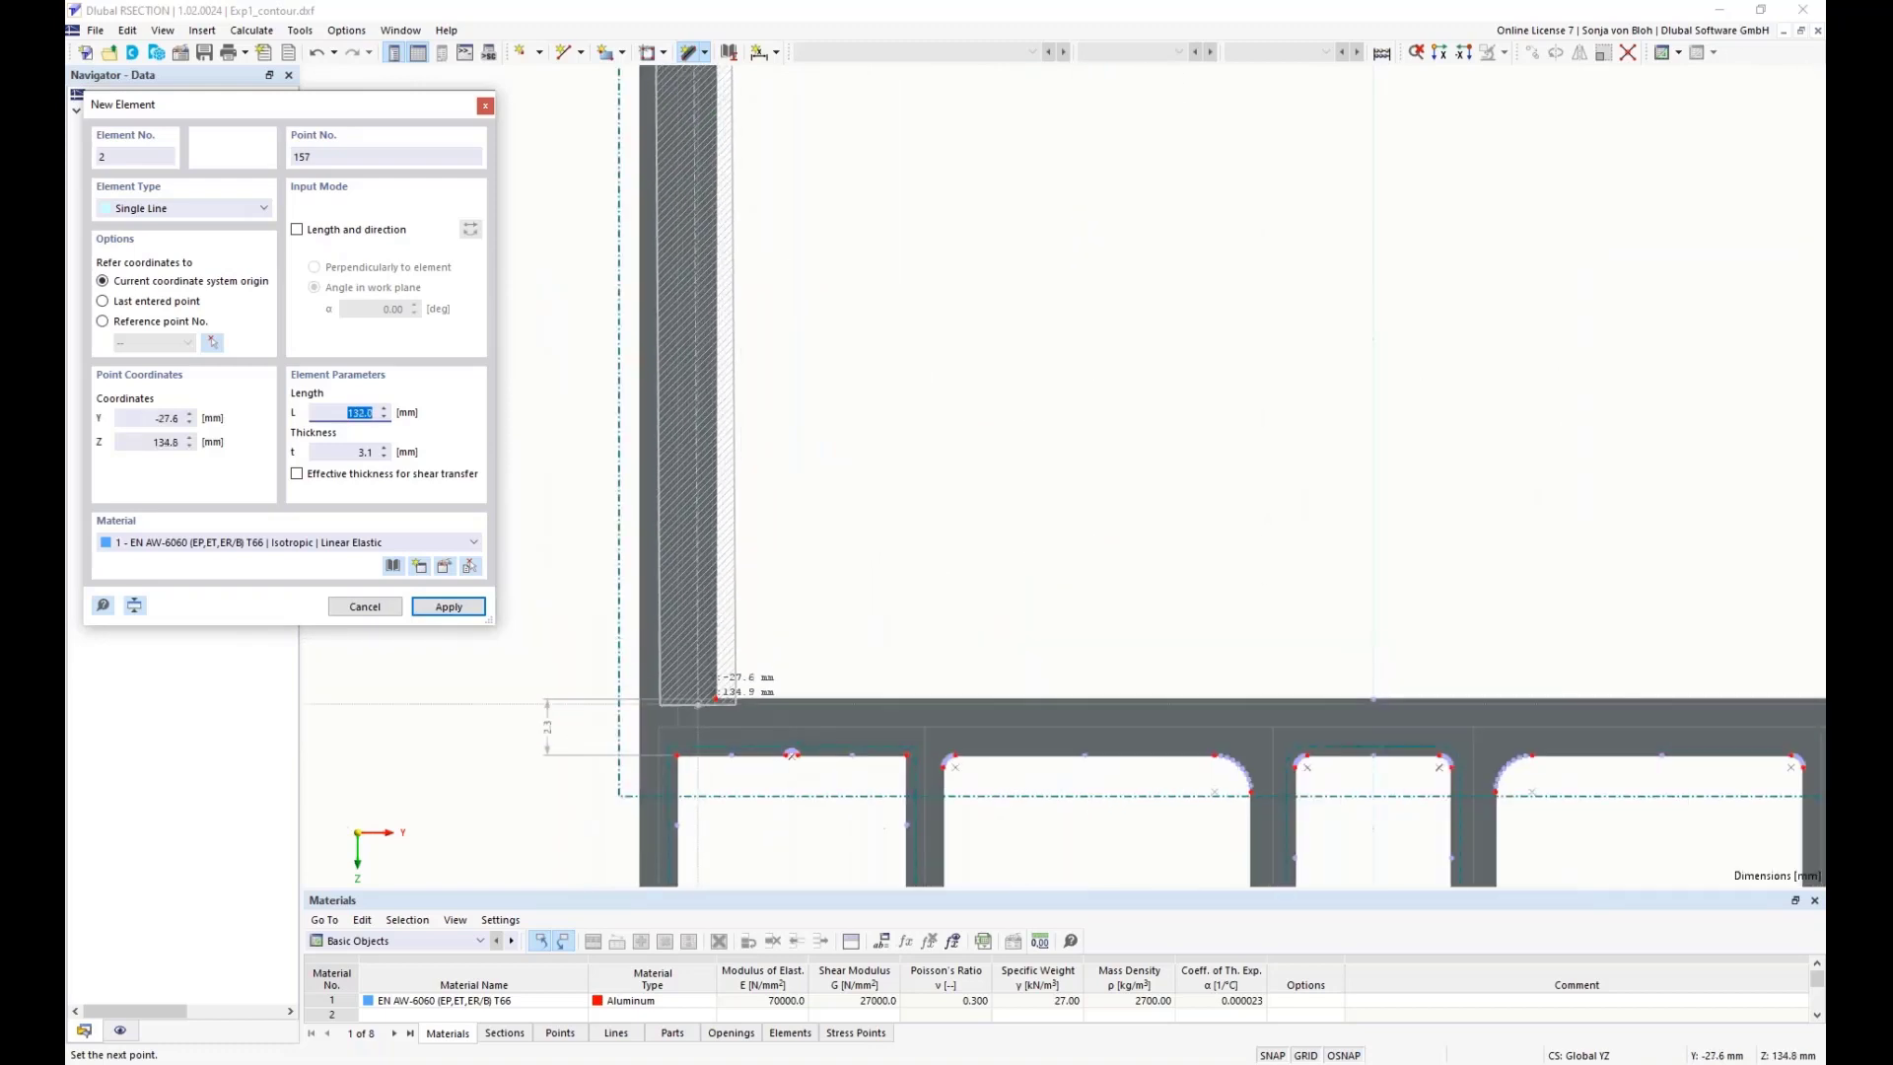
click(677, 728)
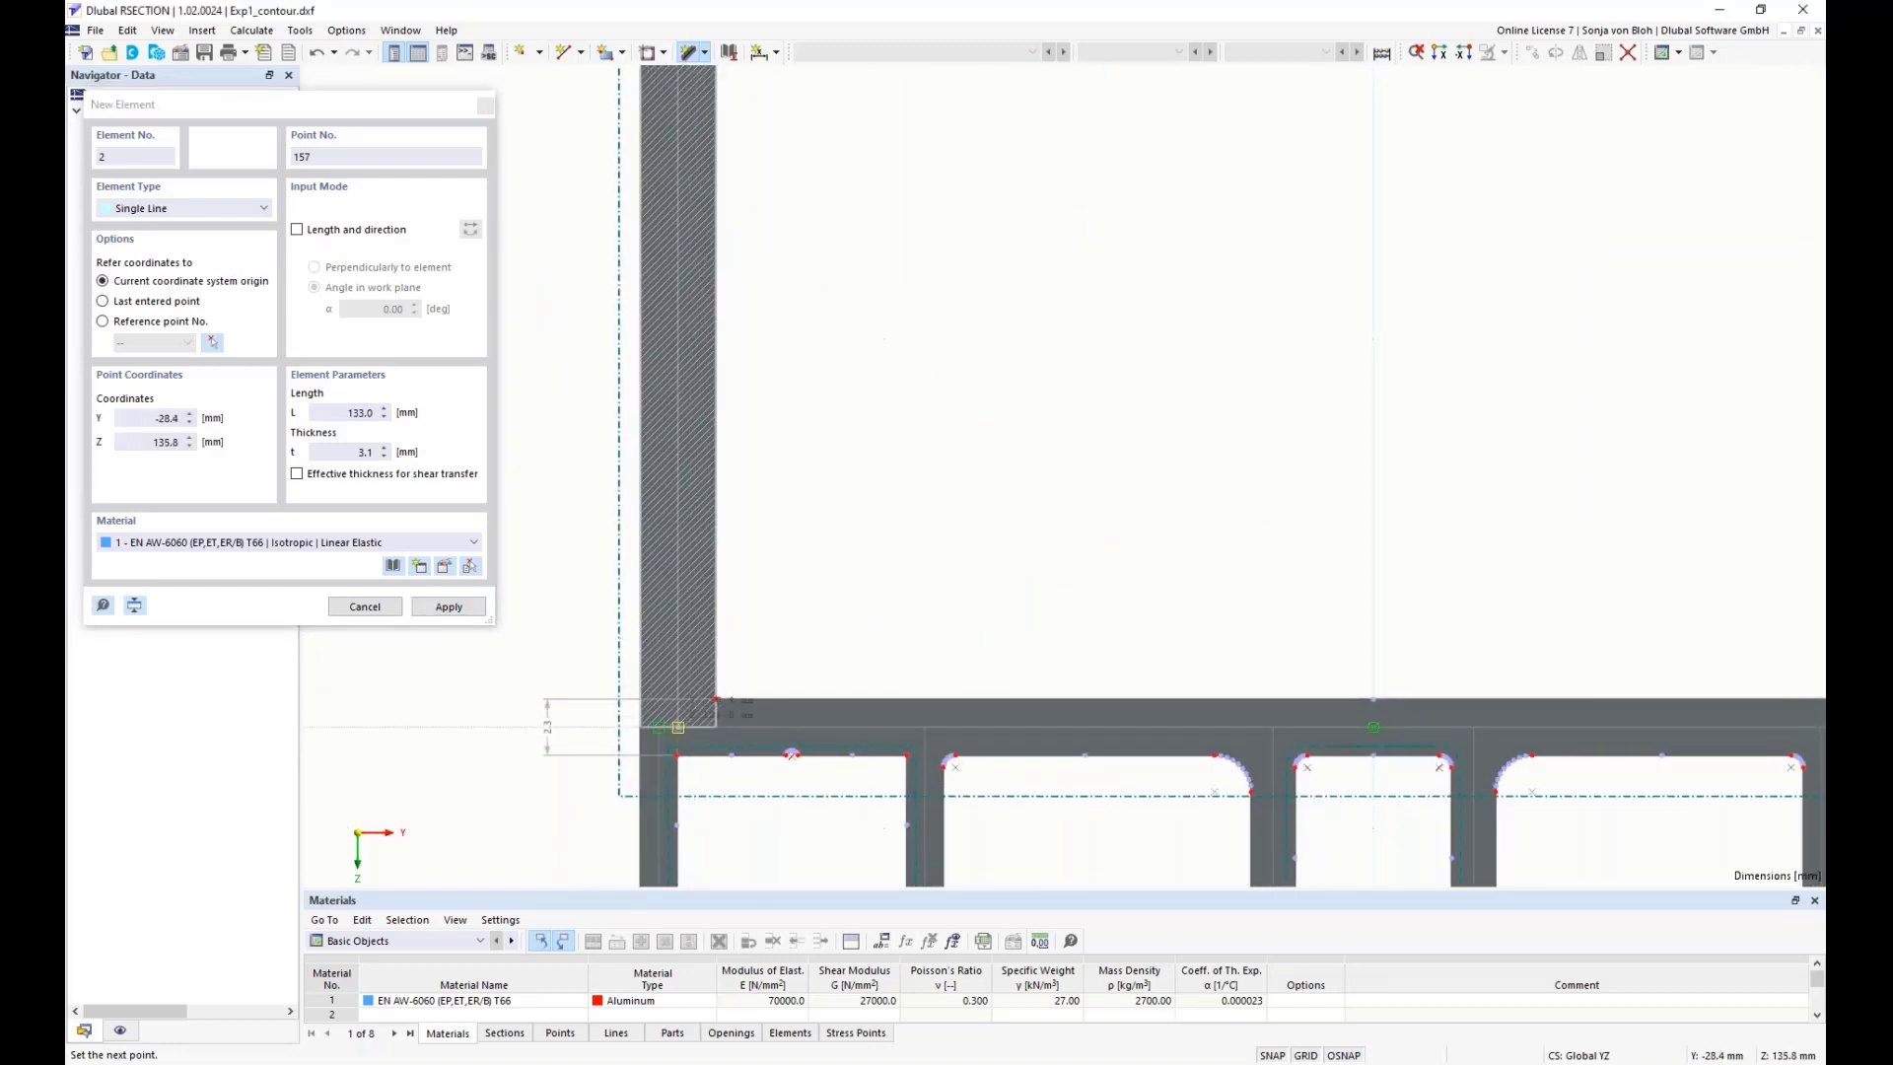
- Create a 3.1 mm thick single-line element down the right wall's centerline, from the top element's right end to Y 28.4, Z 135.8 mm
right_click(877, 428)
scroll(862, 462, down, 7)
middle_drag(959, 440, 896, 781)
scroll(1075, 286, up, 6)
scroll(927, 337, up, 1)
scroll(930, 335, down, 4)
middle_drag(998, 343, 1073, 537)
click(972, 362)
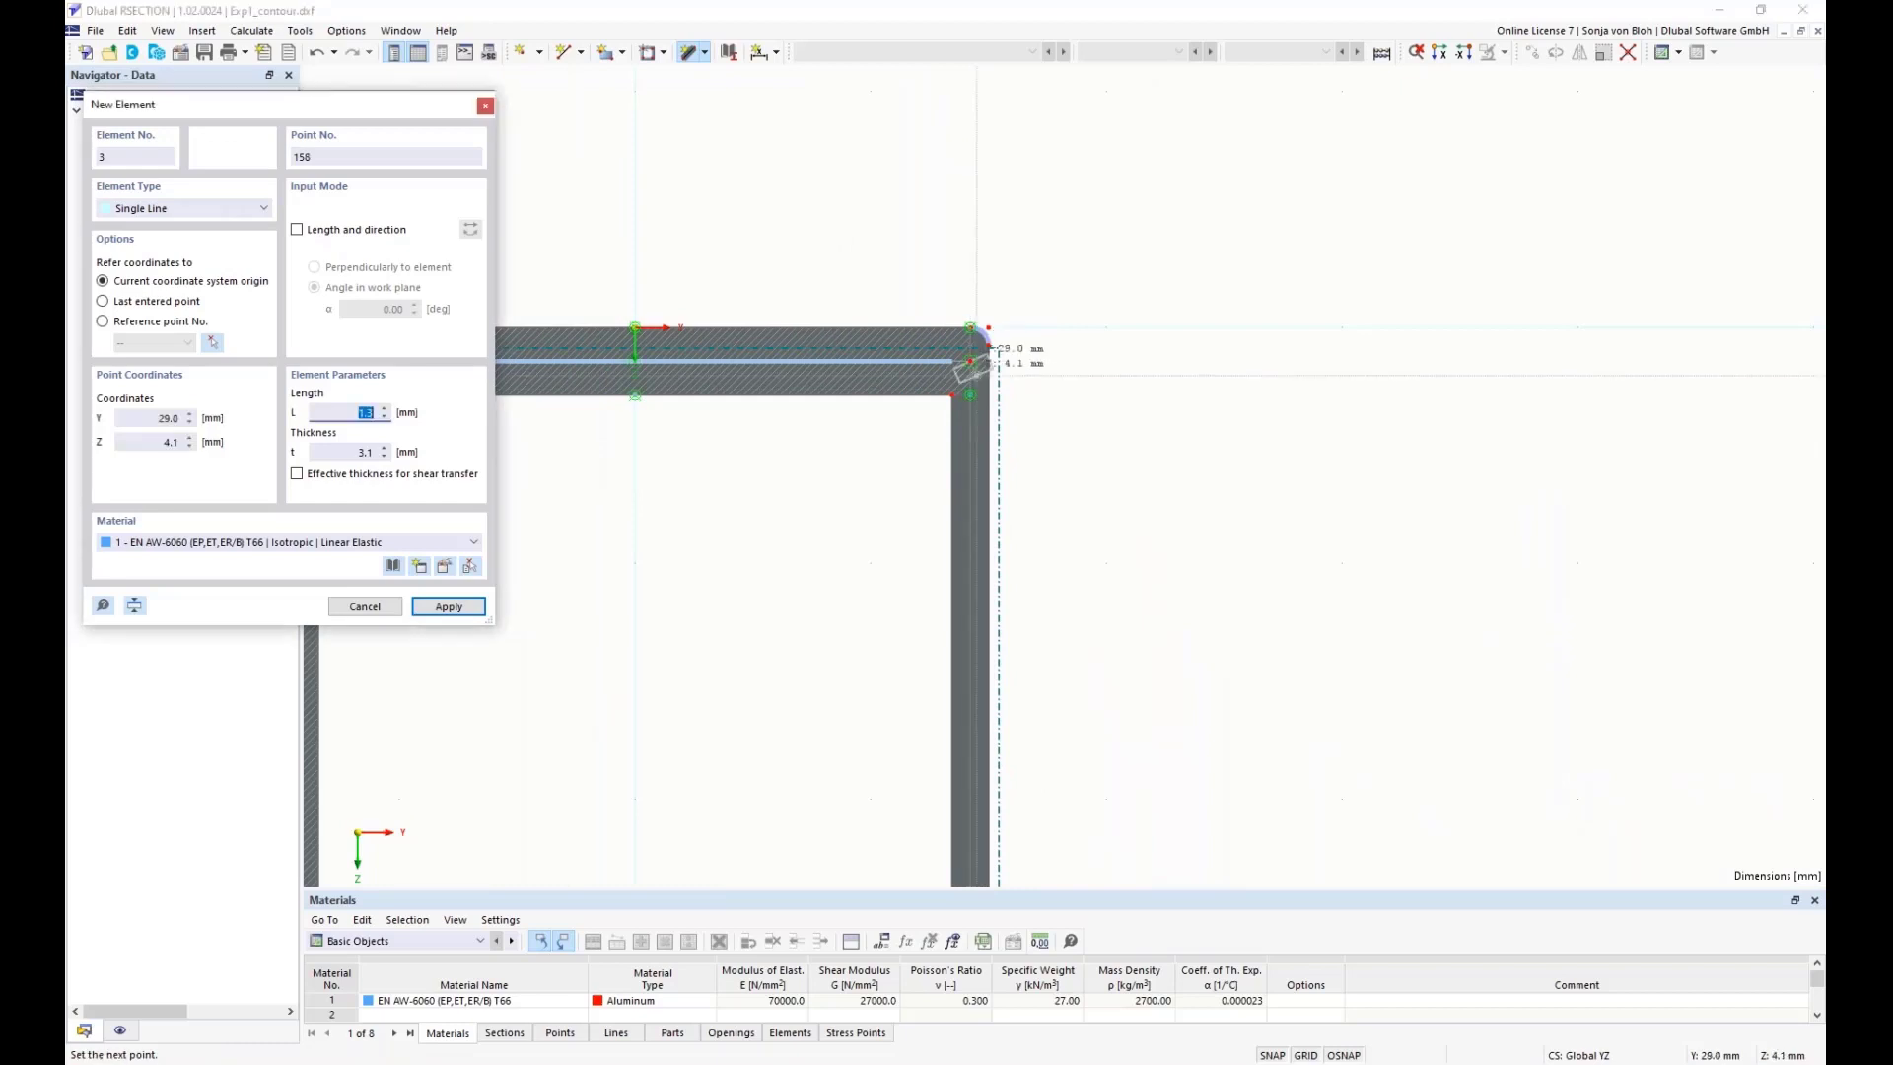
scroll(1104, 542, down, 5)
middle_drag(1131, 753, 1089, 442)
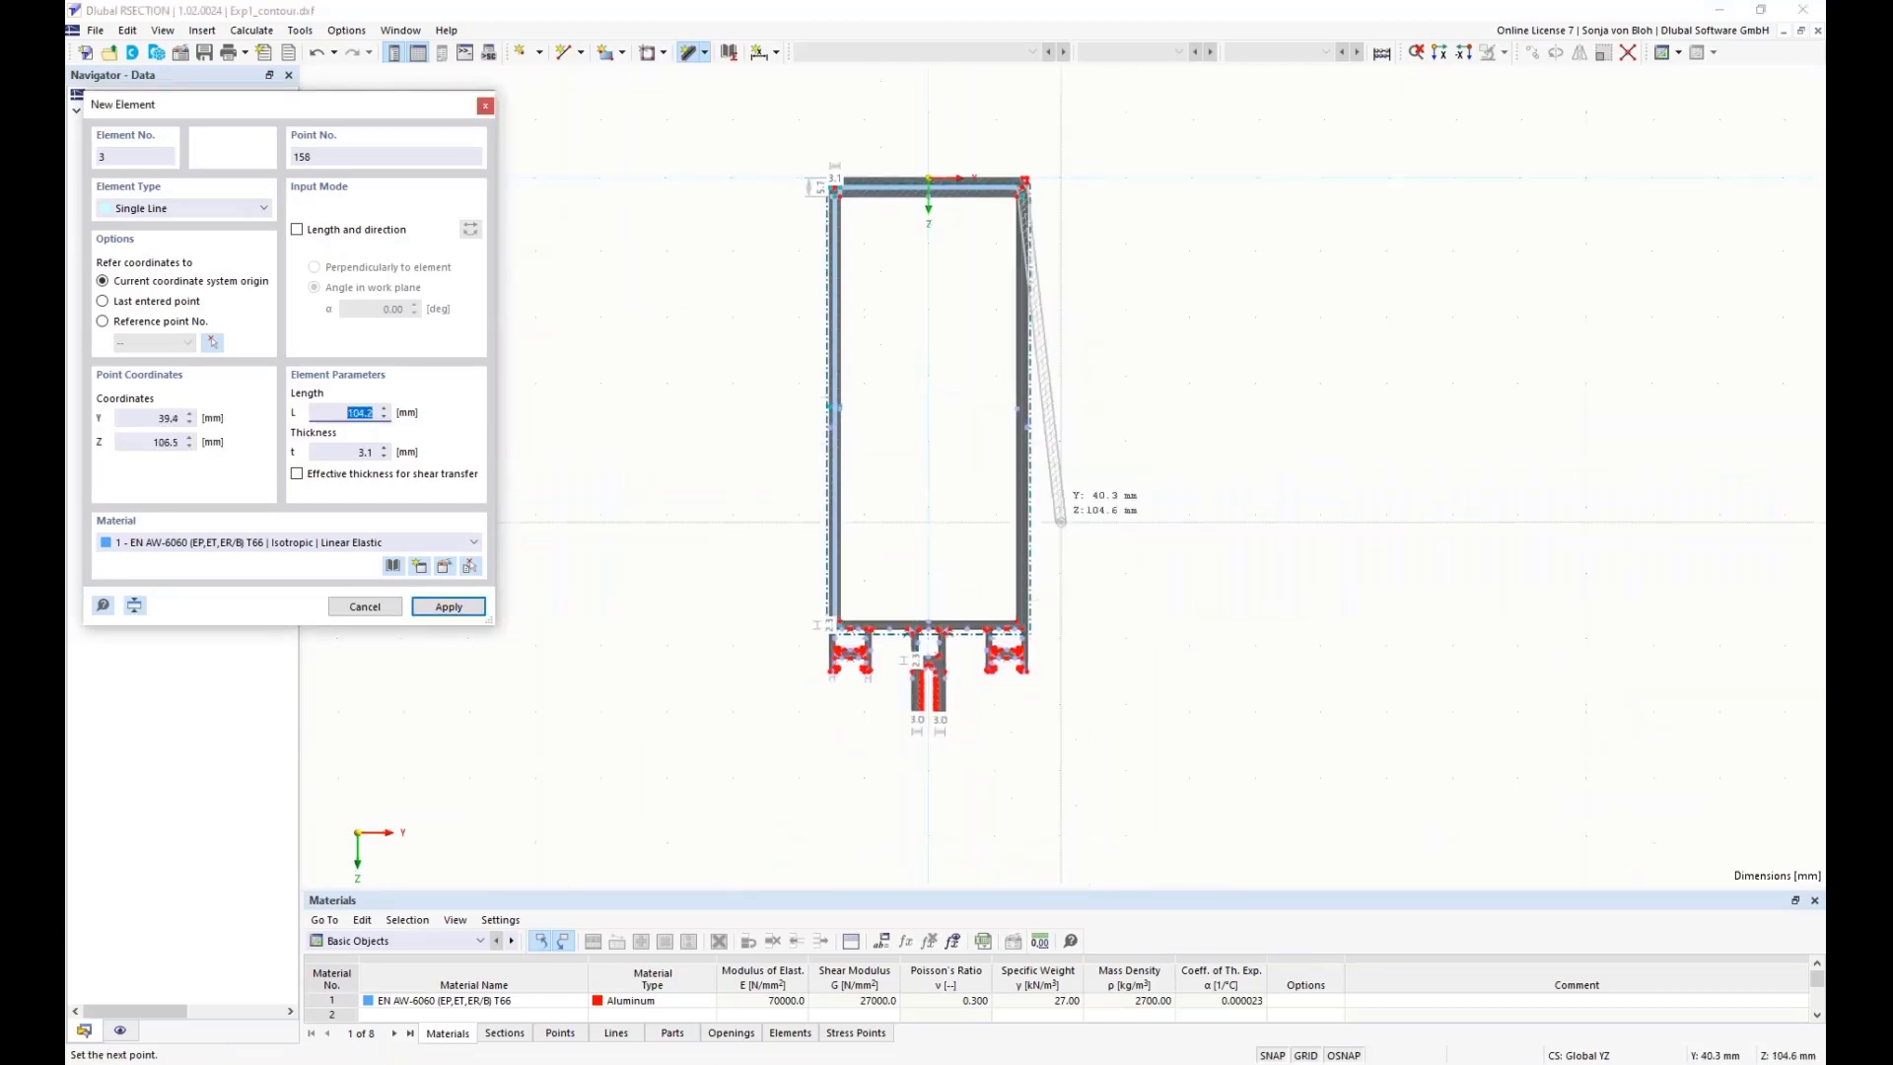
scroll(1025, 611, up, 3)
scroll(996, 730, up, 2)
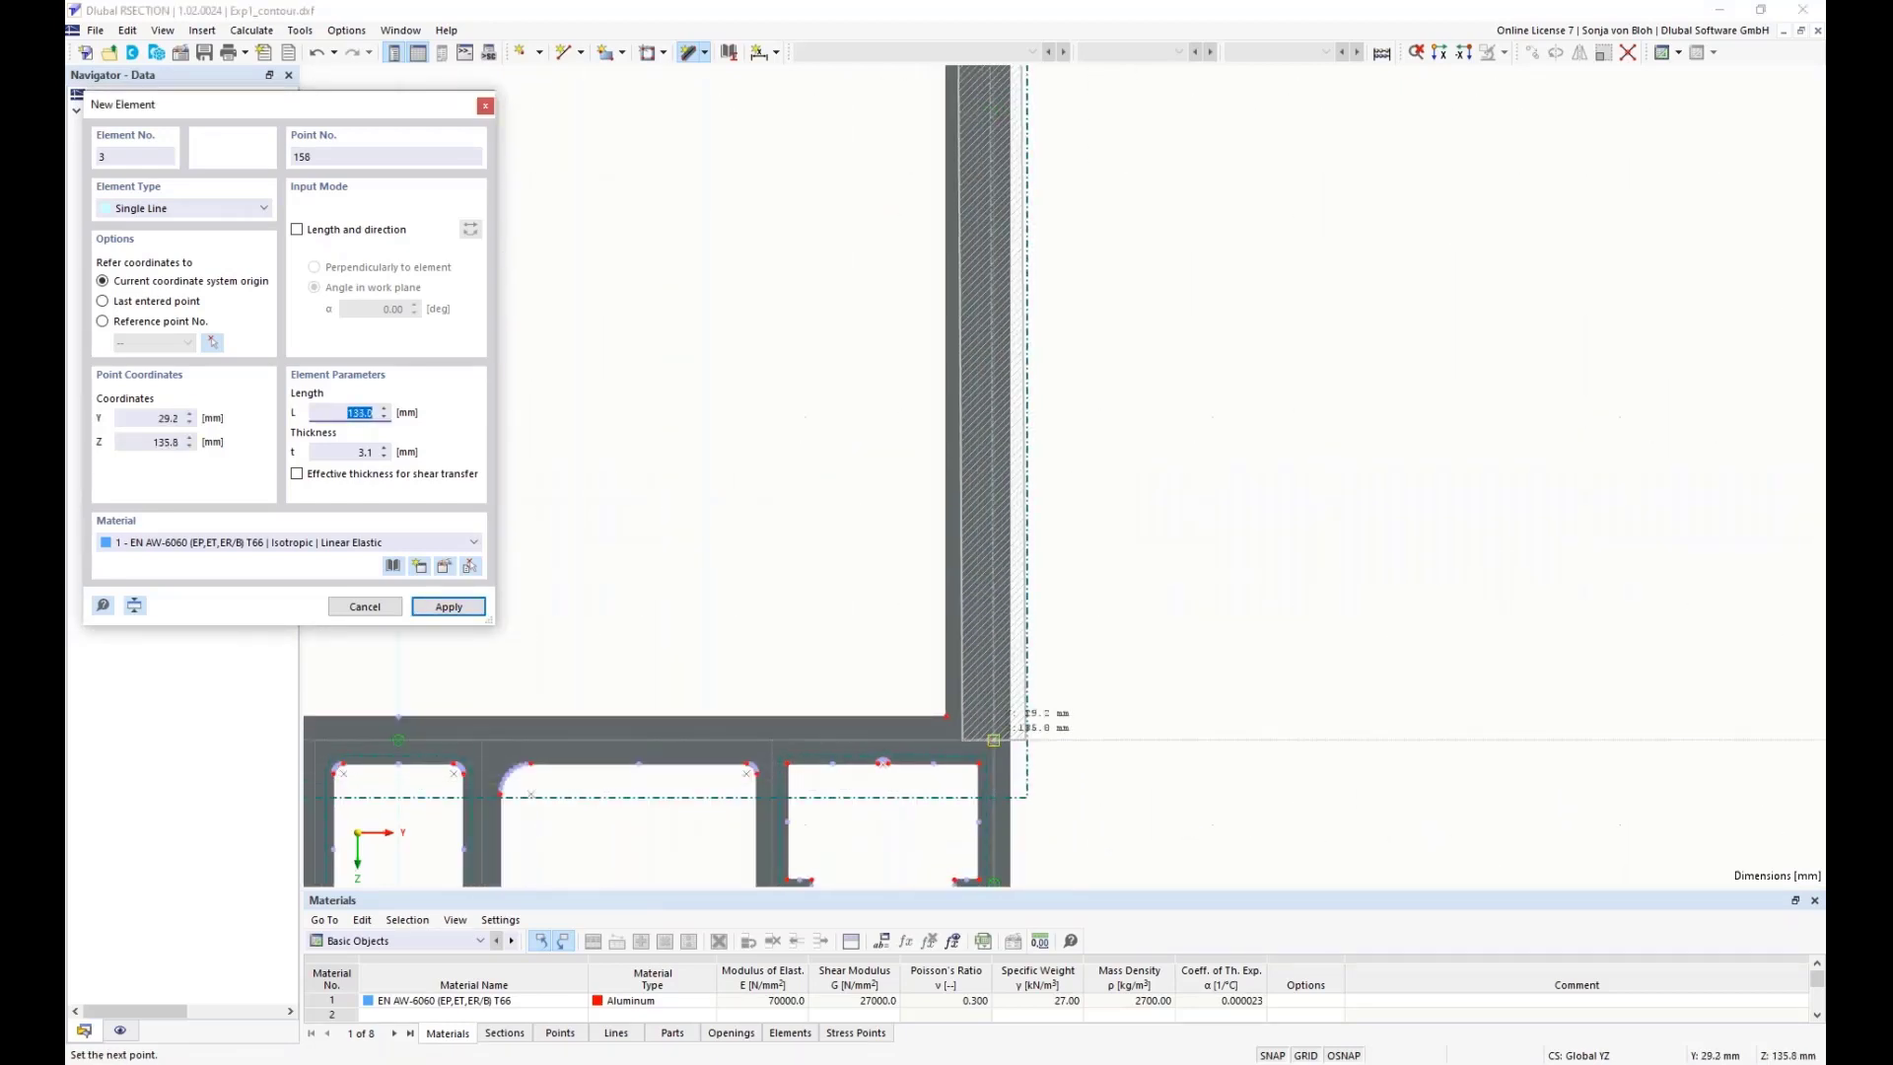
click(979, 741)
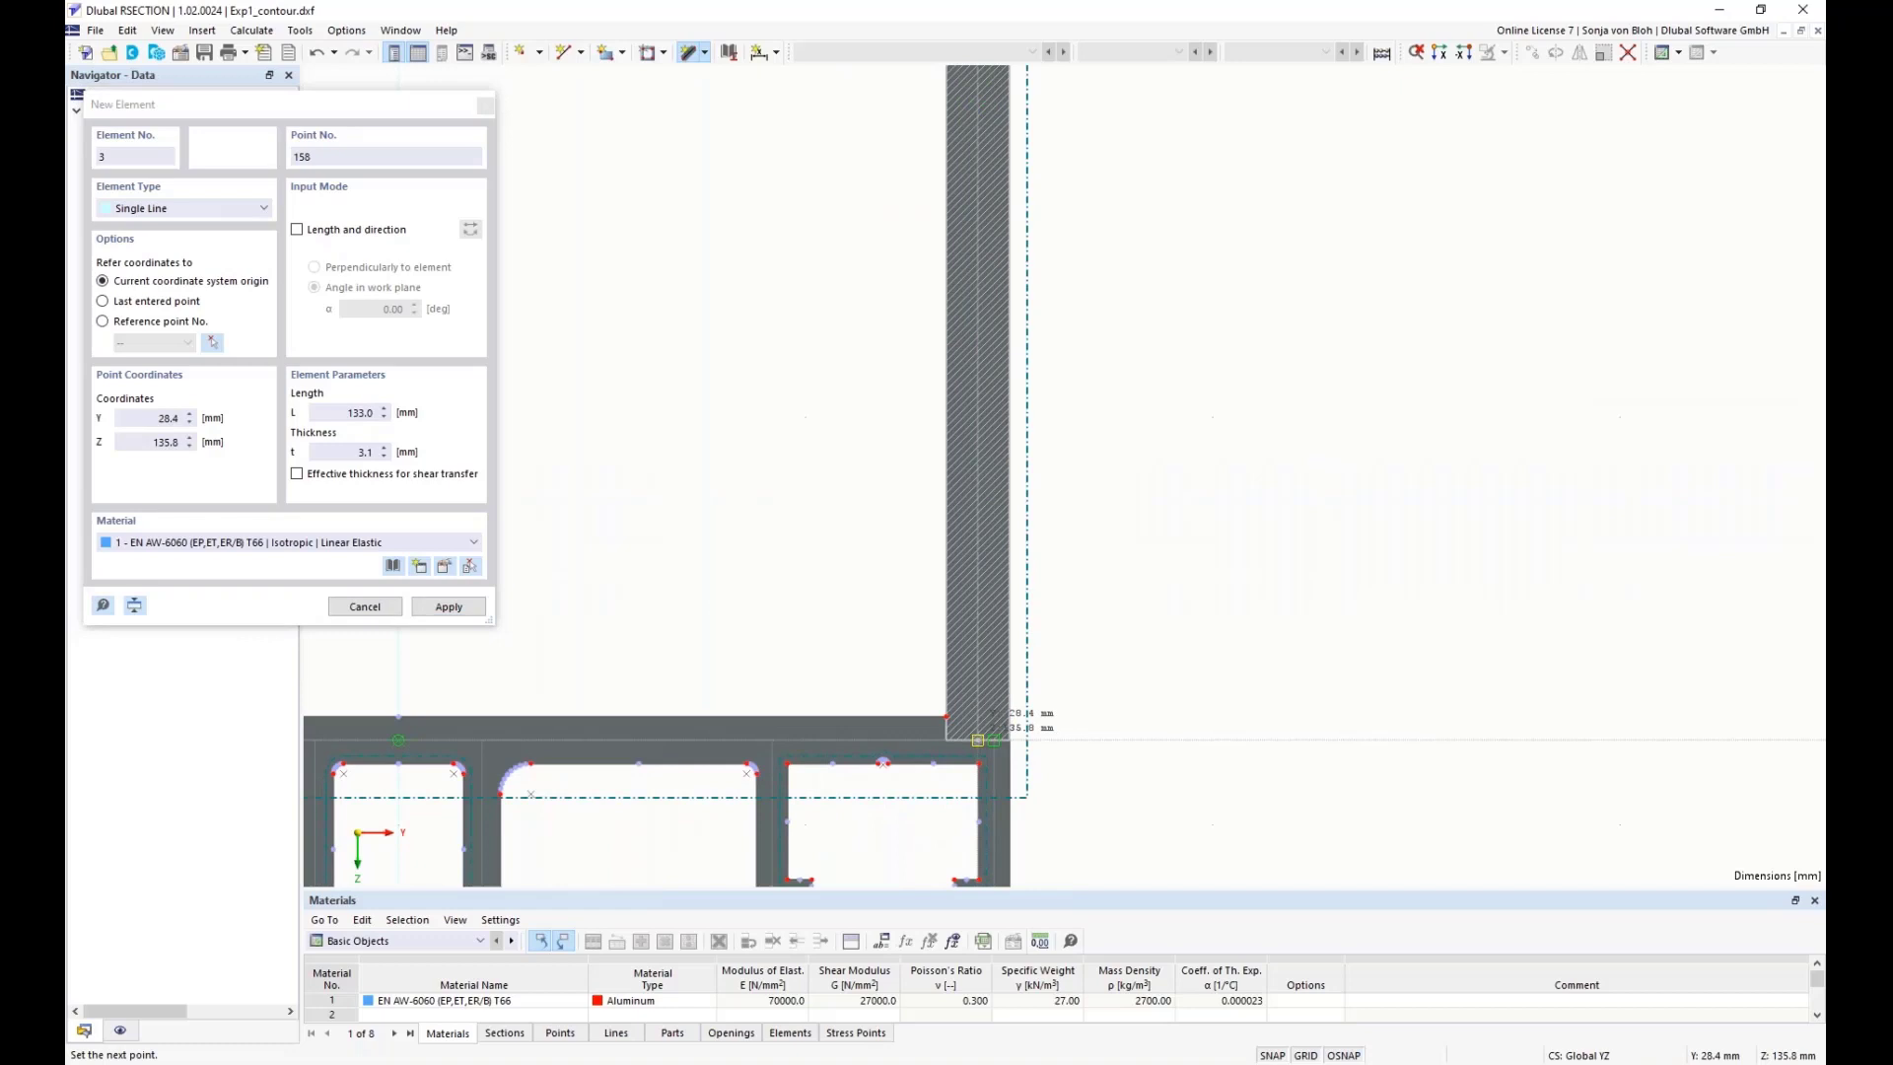
key(Escape)
- Create 2.3 mm thick single-line elements along the lower crosswall's centerline at Z 135.8 mm, from Y -29.2 through -28.4 and -18.3 to -4.1 mm
scroll(1280, 696, down, 3)
scroll(1183, 690, down, 1)
scroll(893, 764, up, 4)
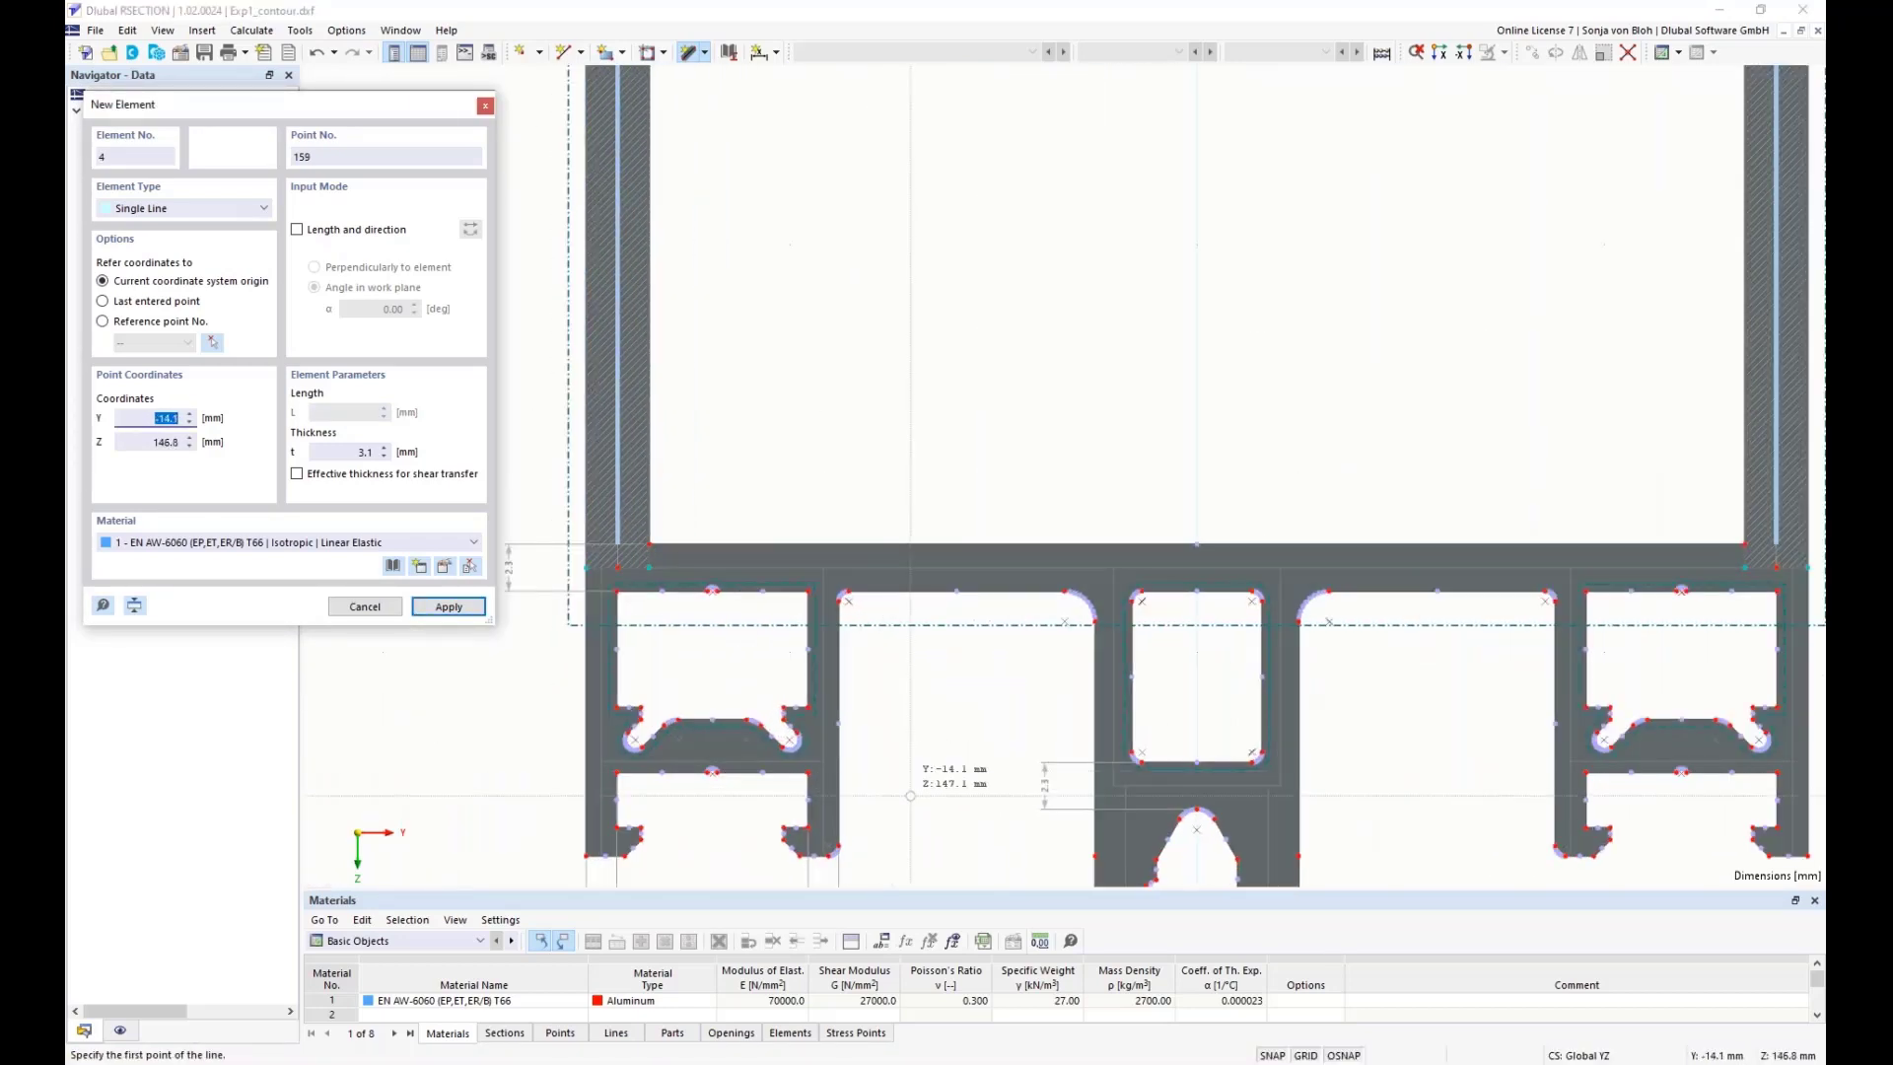
scroll(888, 779, up, 1)
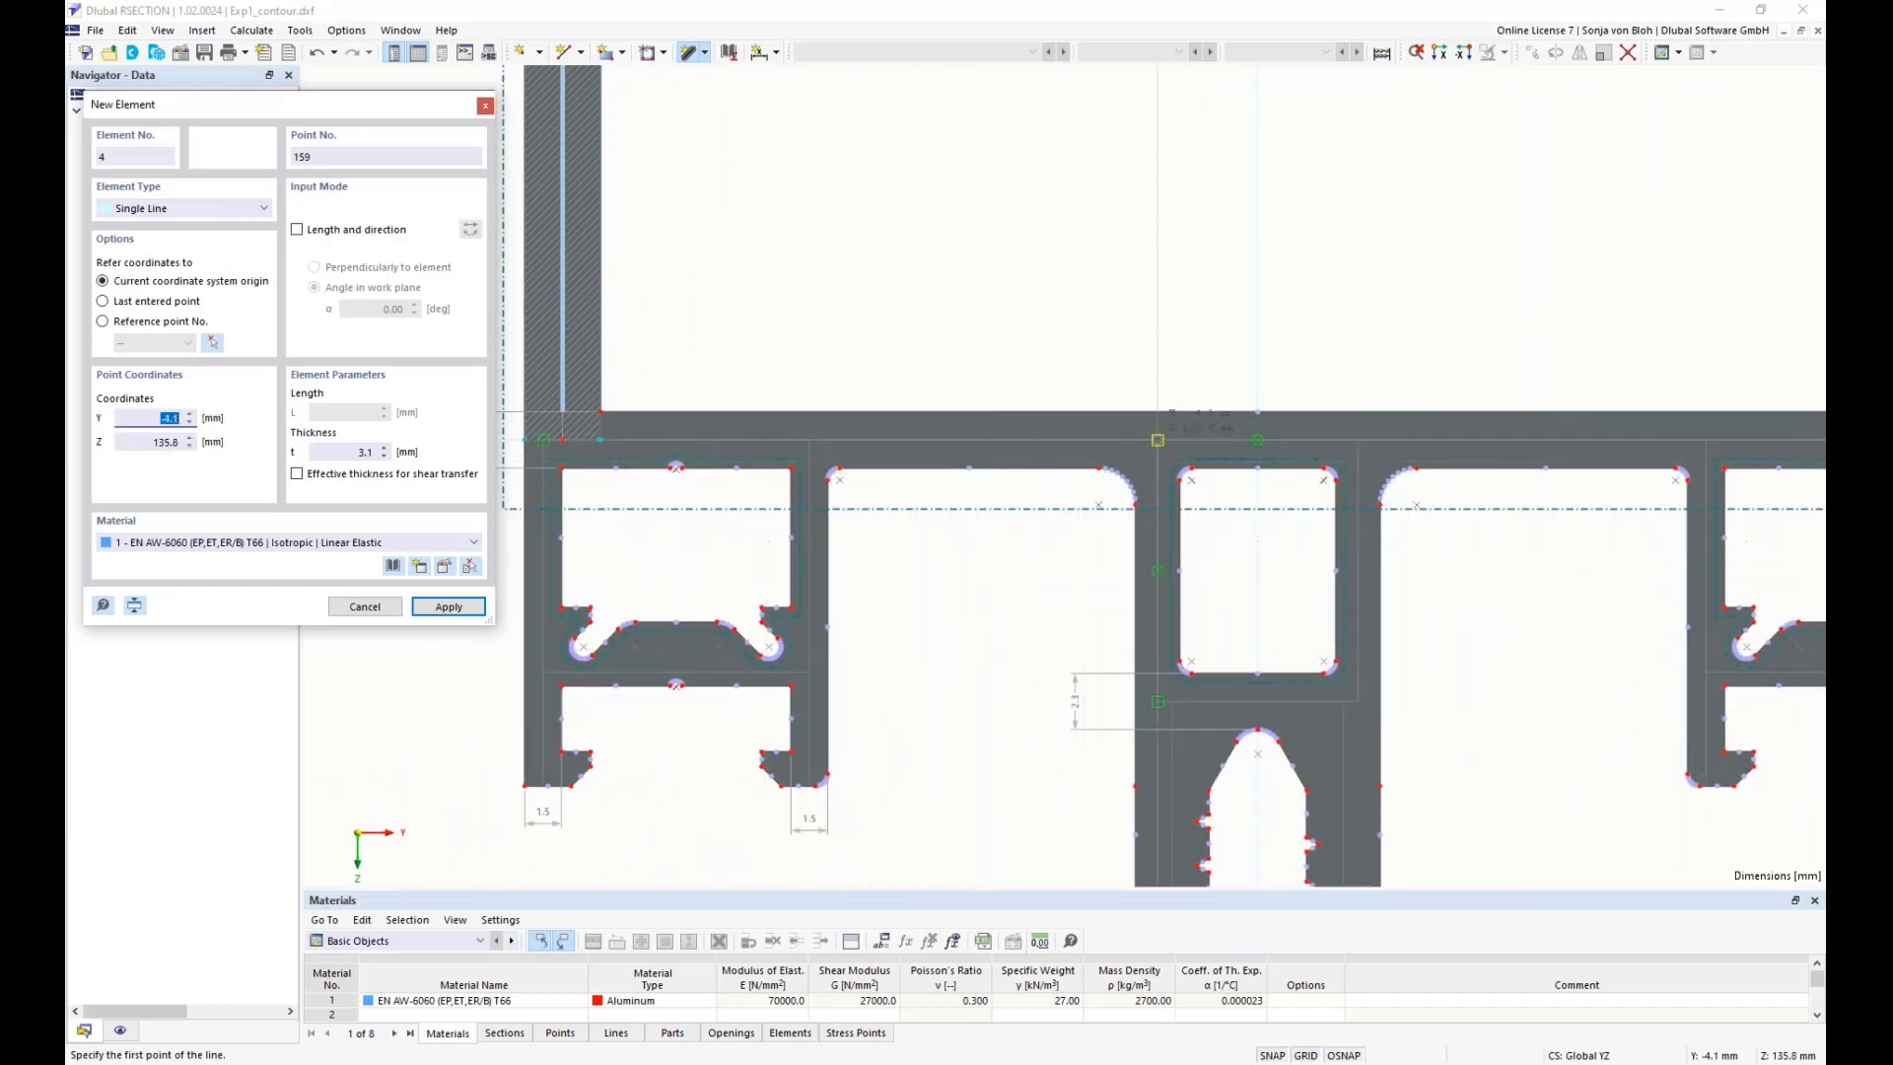
scroll(740, 533, down, 2)
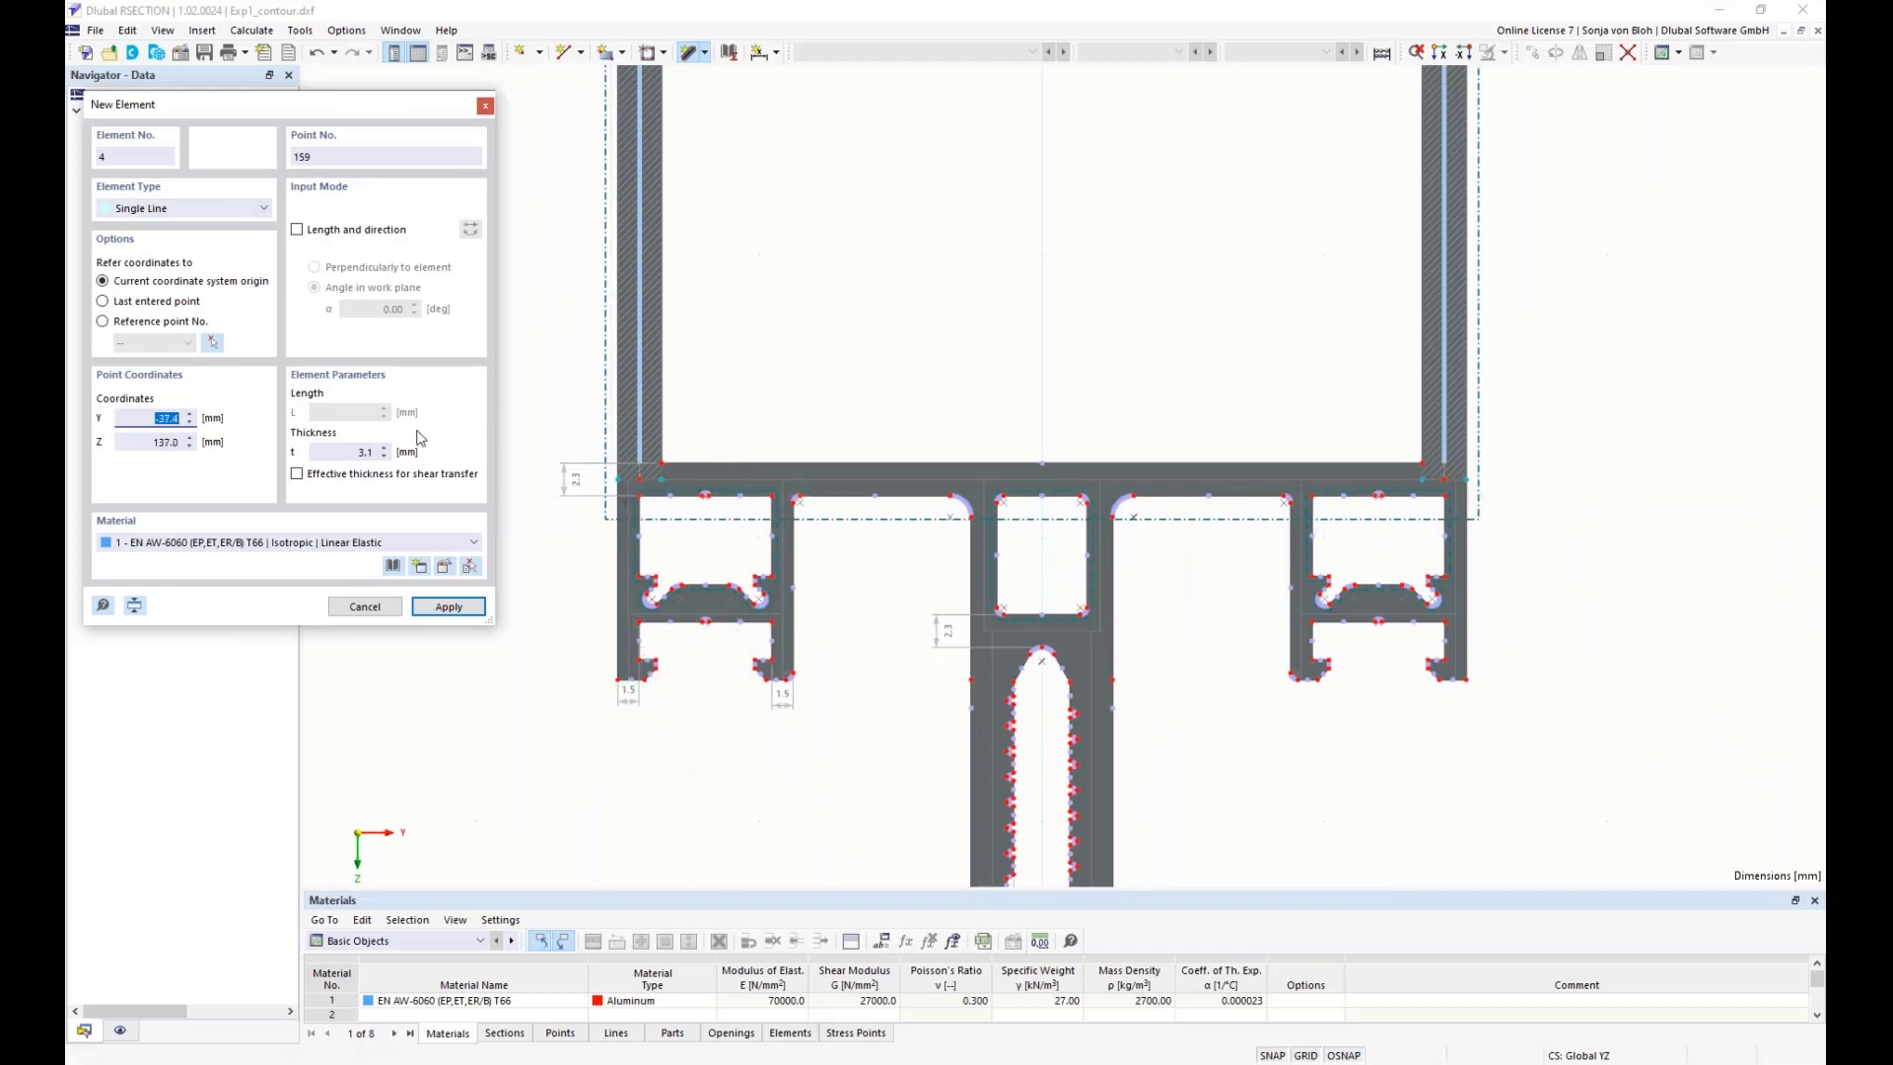
double_click(351, 454)
scroll(641, 493, up, 3)
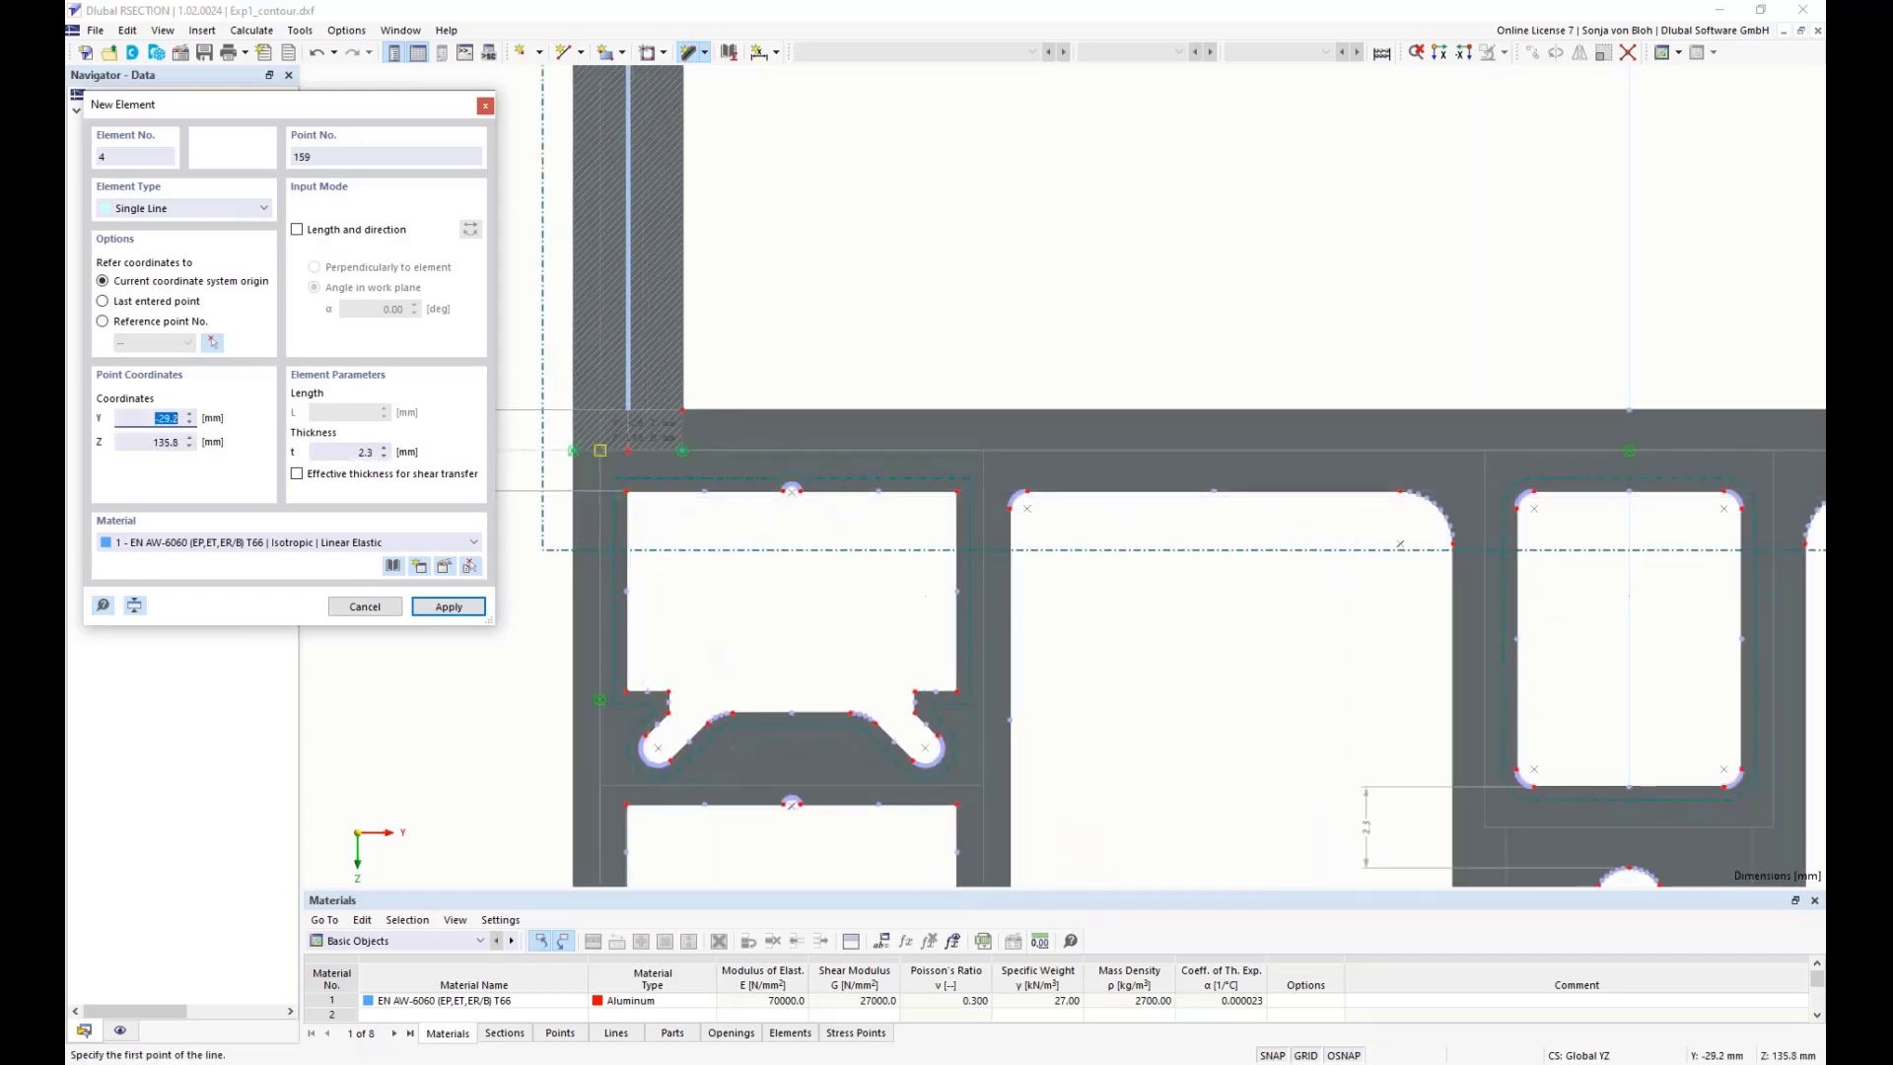
click(599, 450)
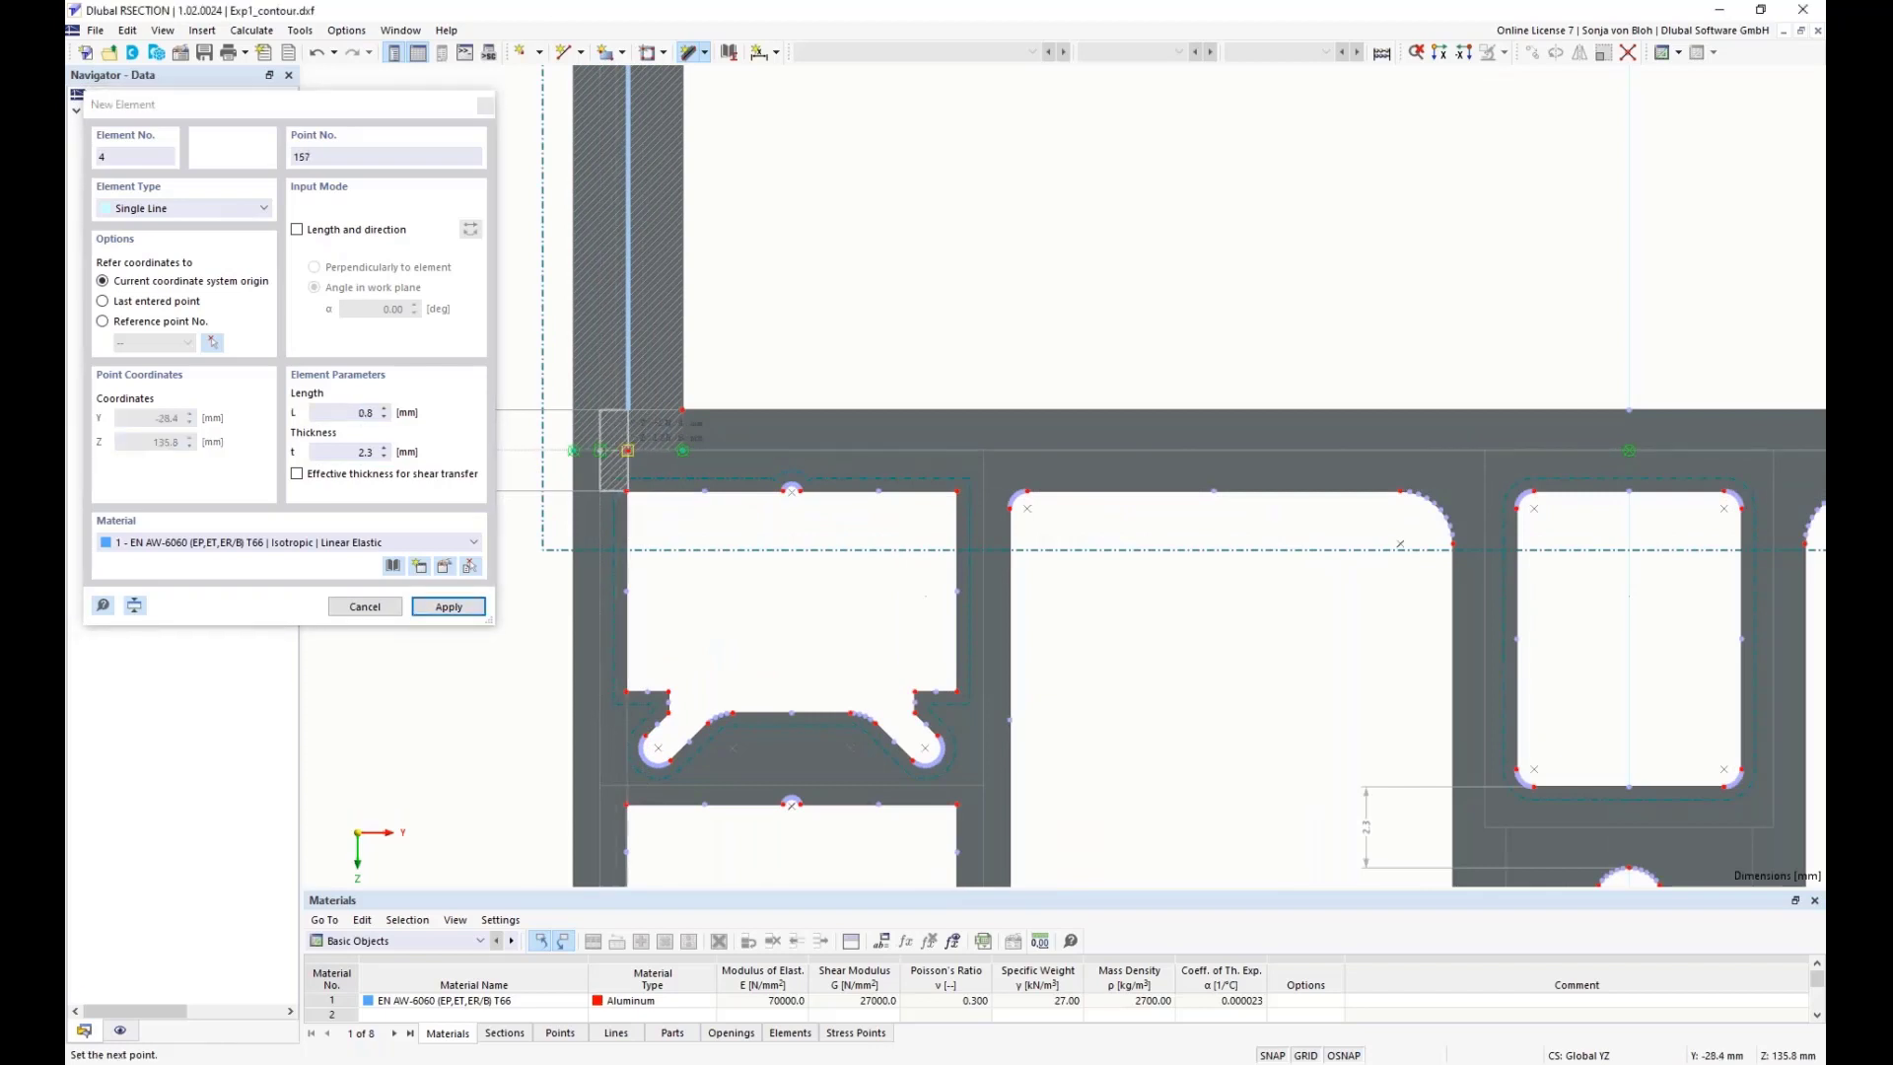
click(627, 450)
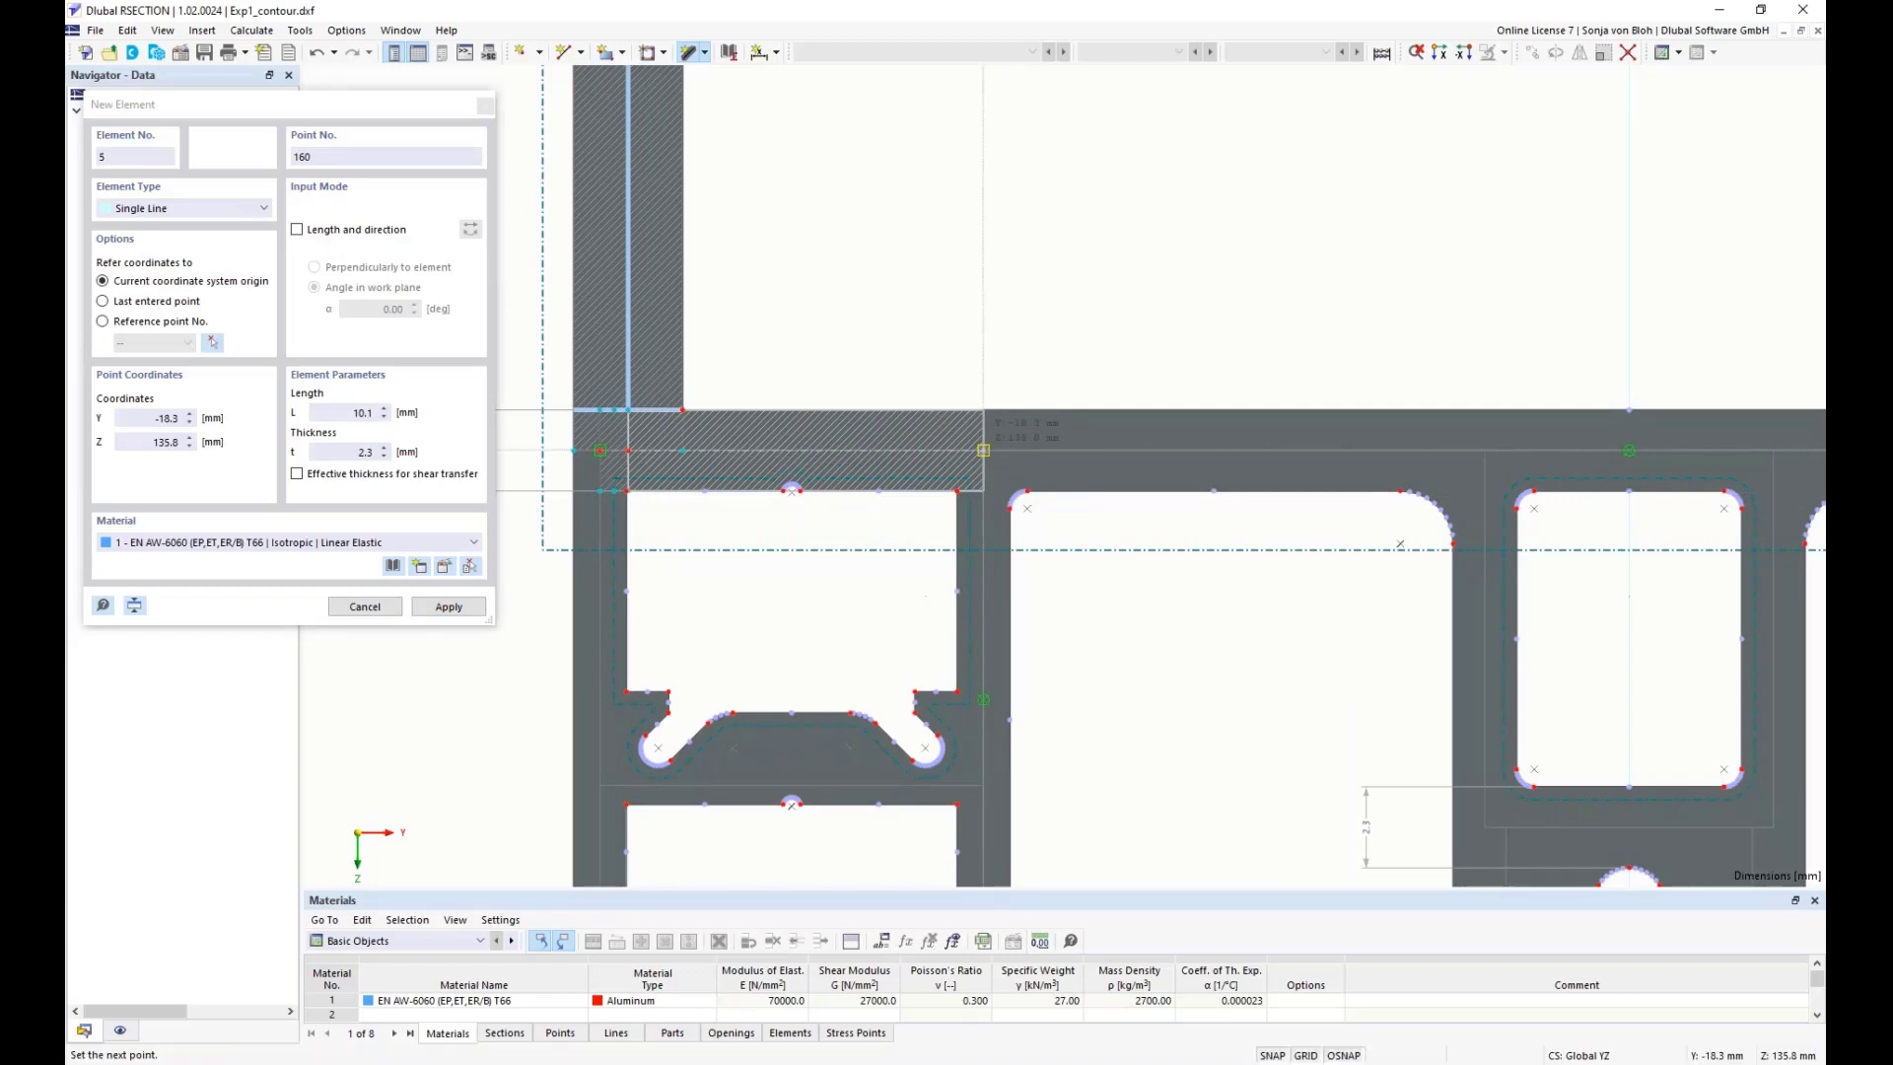
click(983, 450)
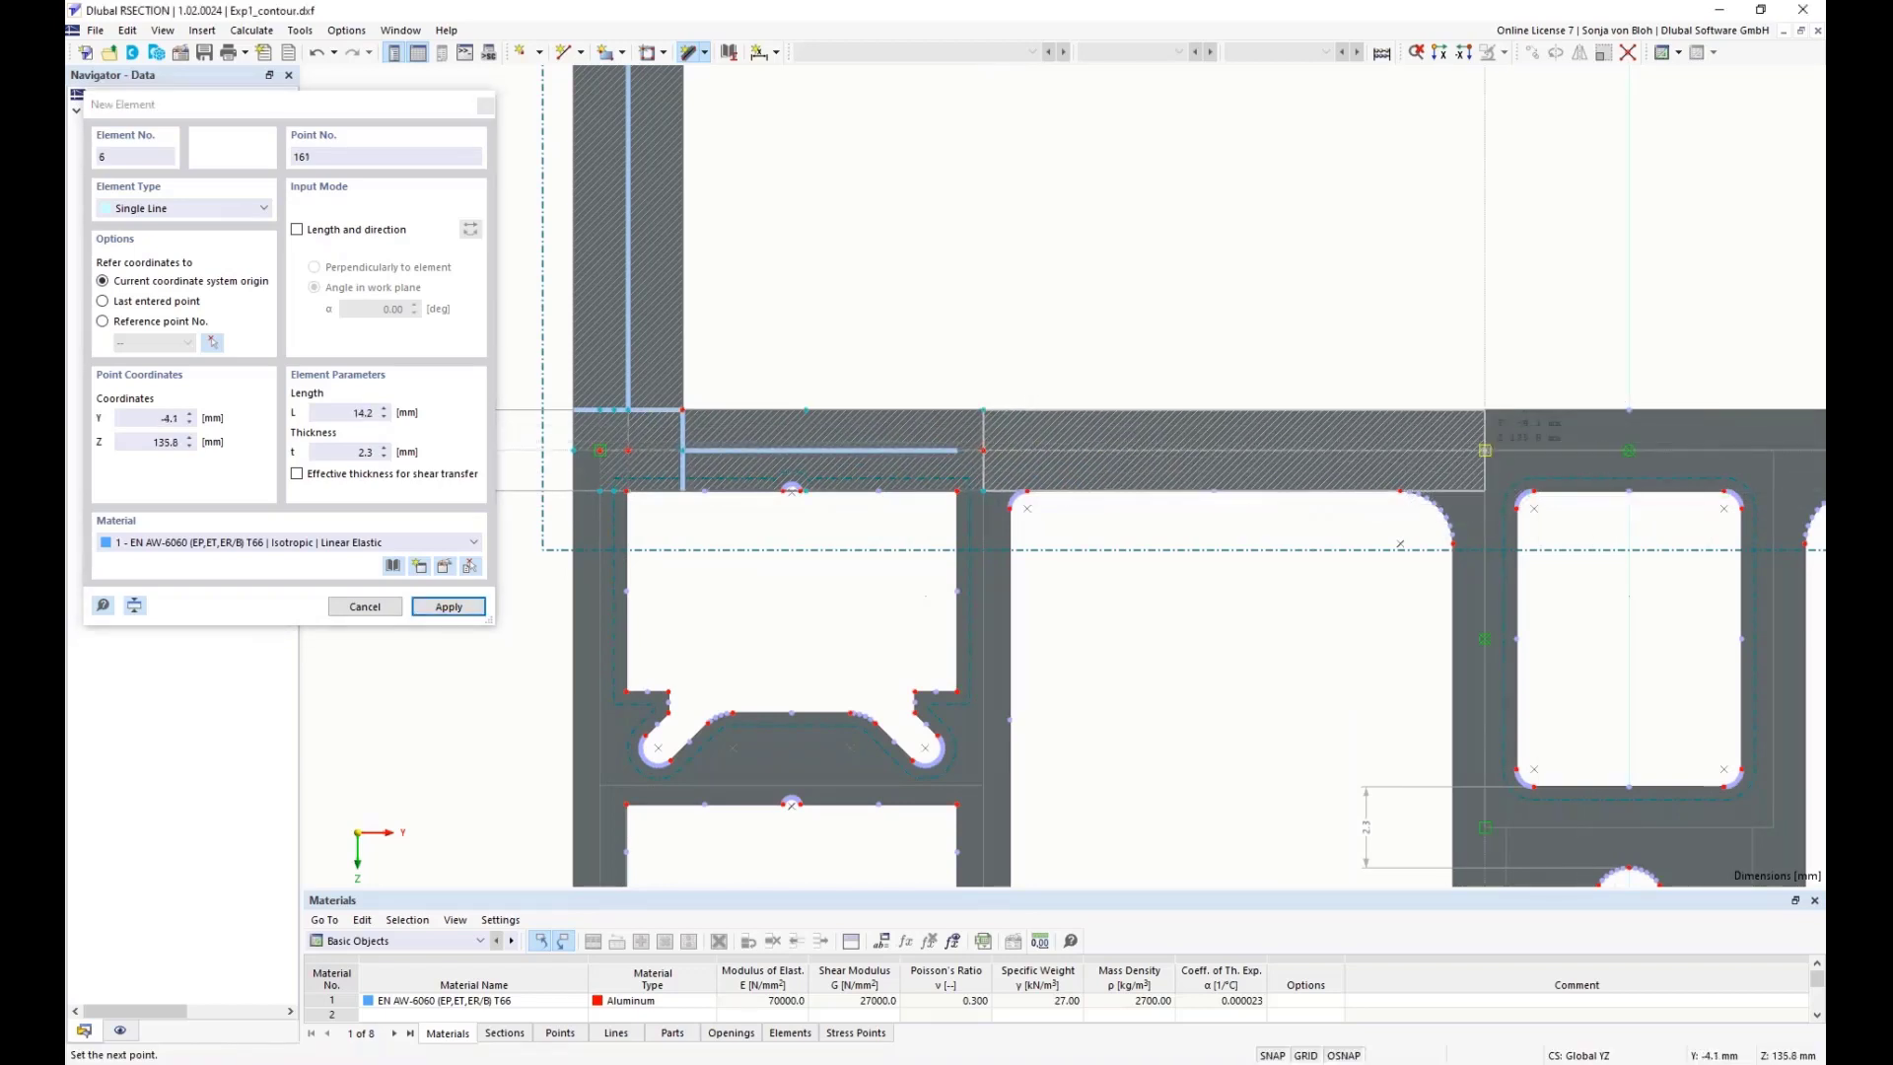
click(1485, 450)
- Continue the 2.3 mm thick elements along the lower crosswall through Y 4.1, 18.3 and 28.4 mm to the right outer leg's centerline
scroll(1652, 505, down, 3)
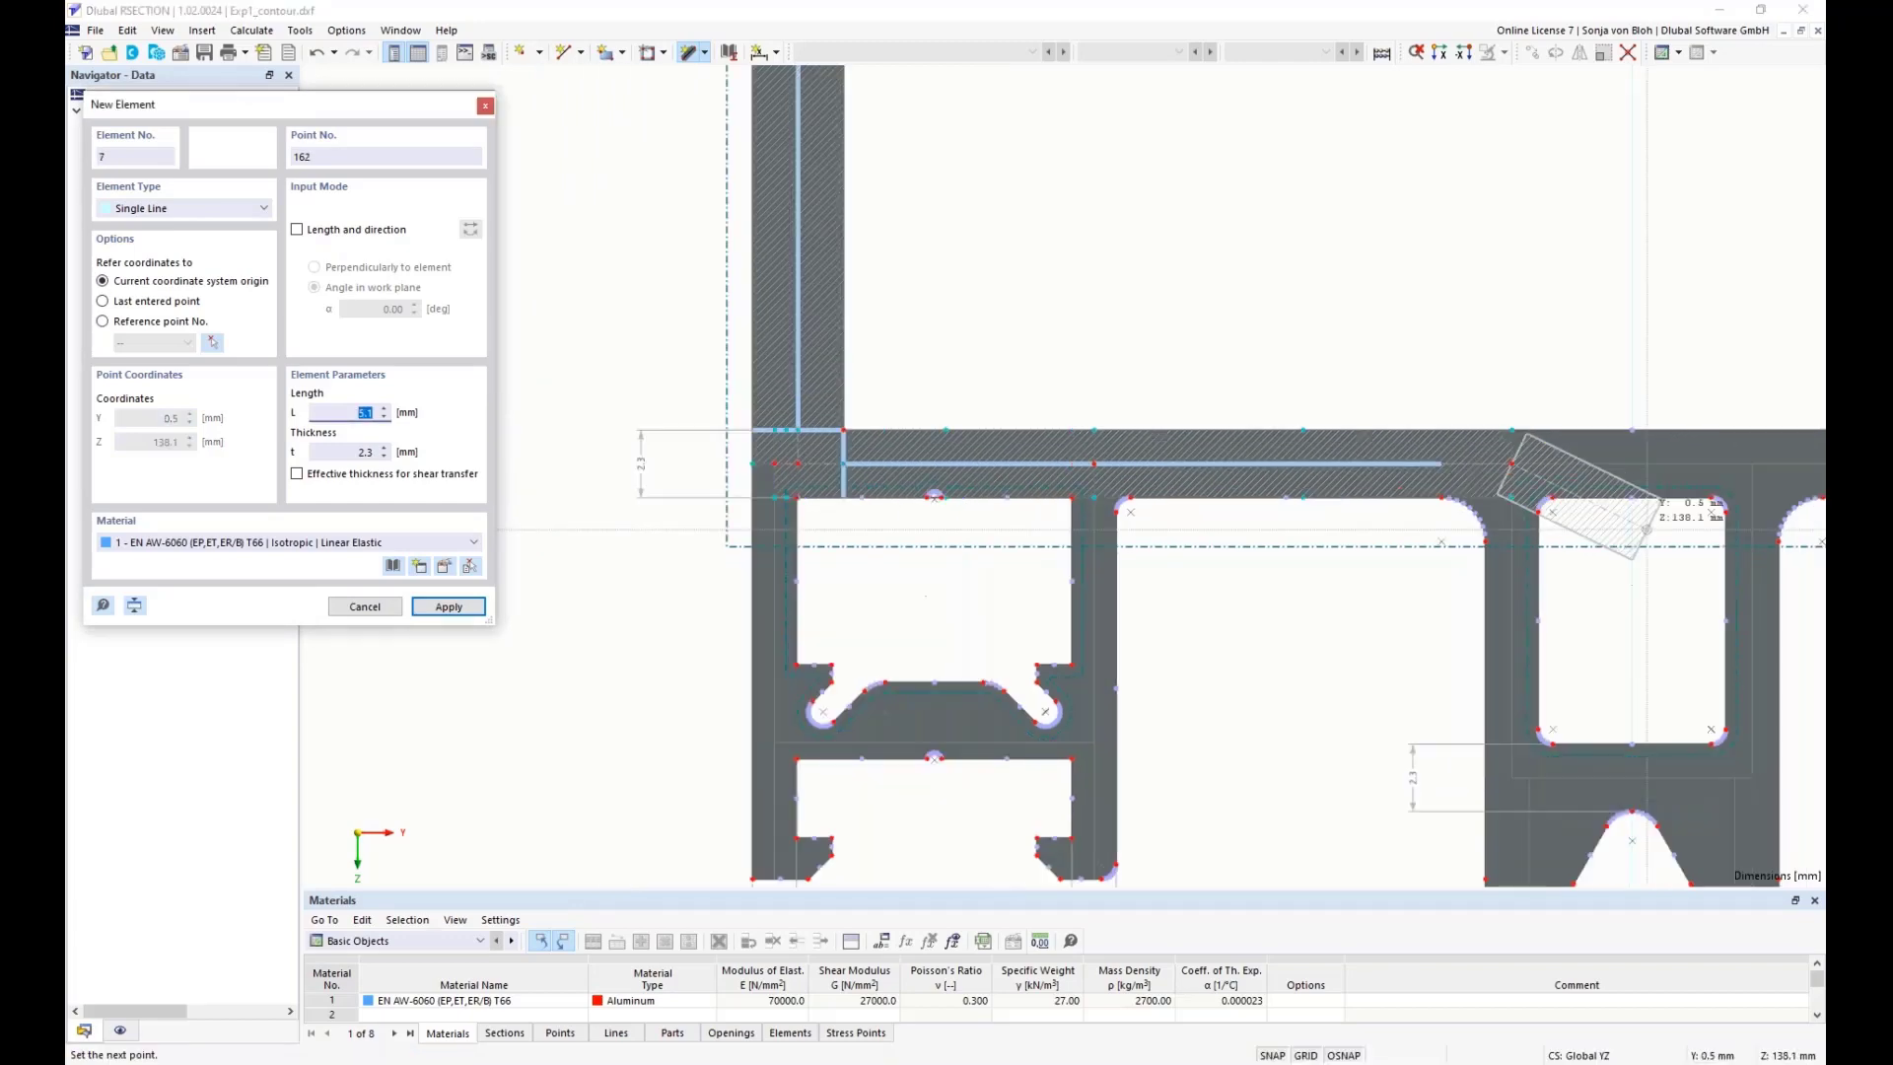
middle_drag(1676, 588, 1304, 656)
scroll(1305, 656, up, 2)
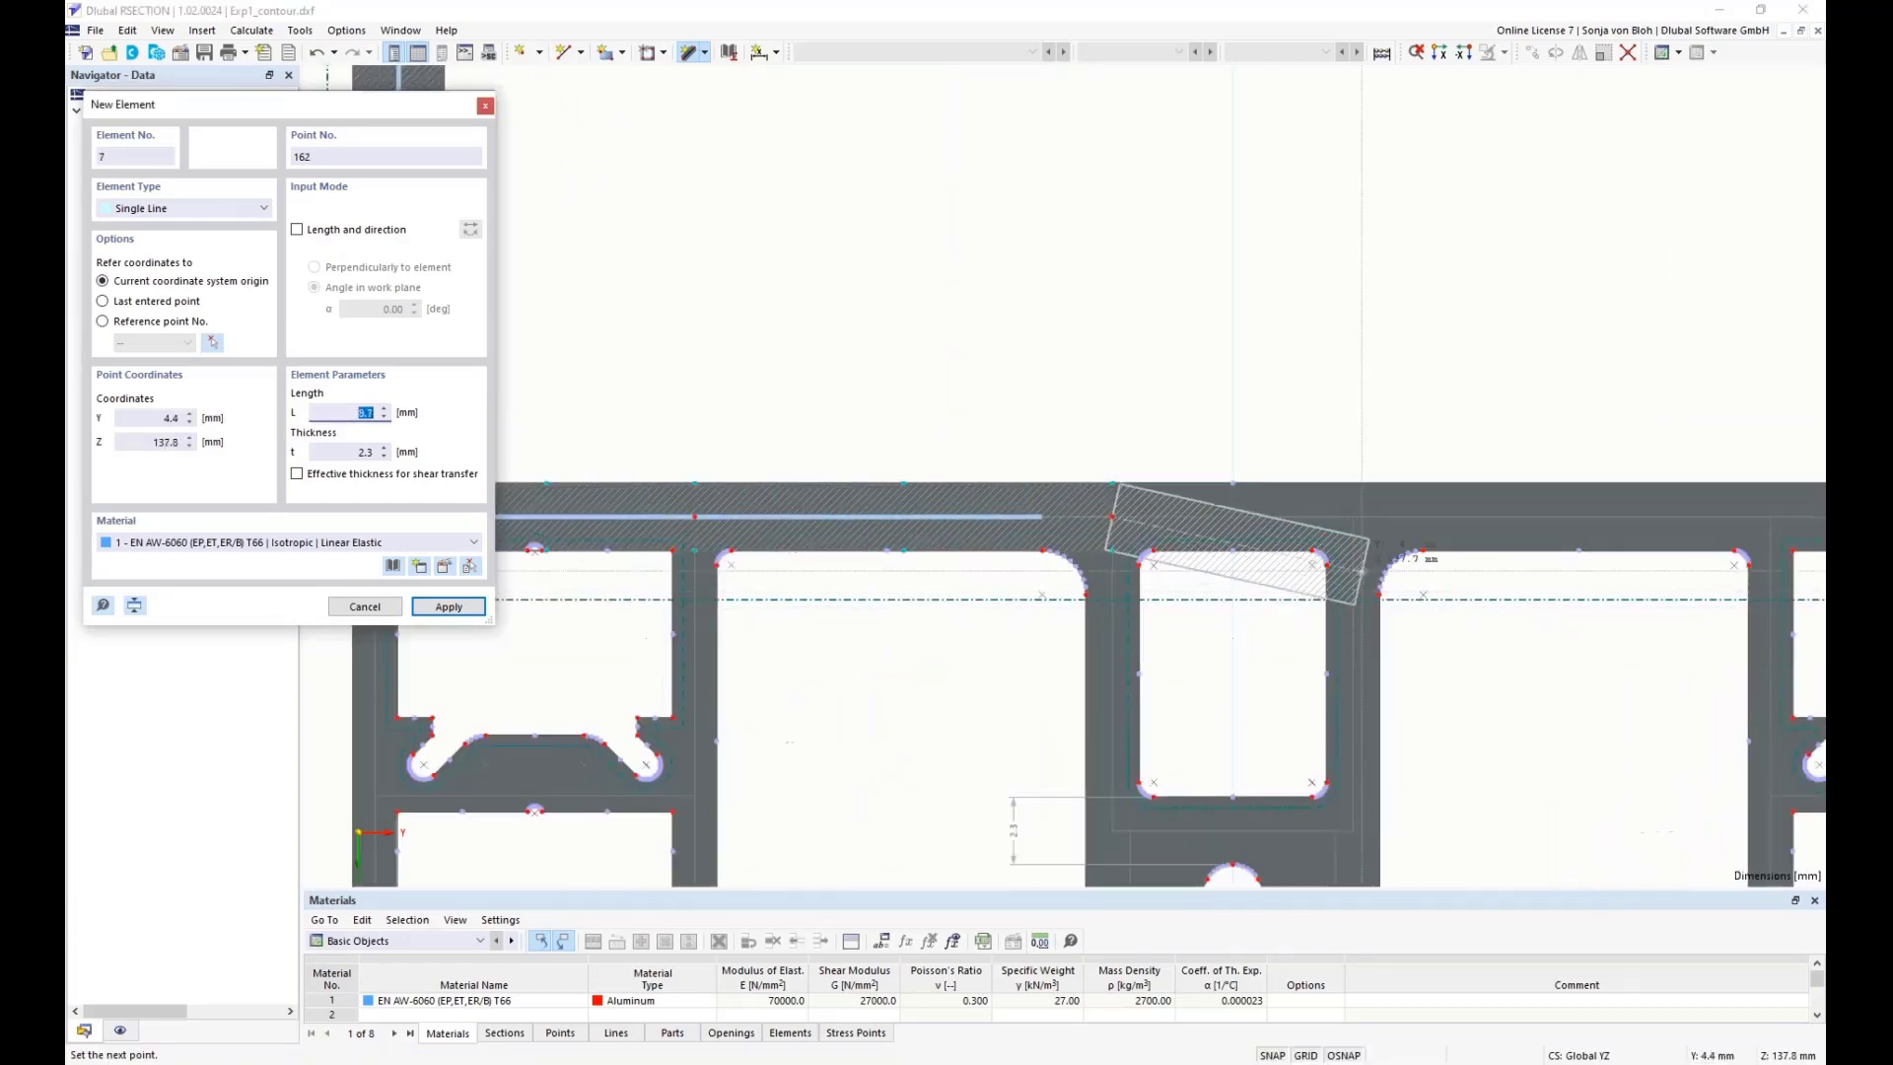
click(1353, 515)
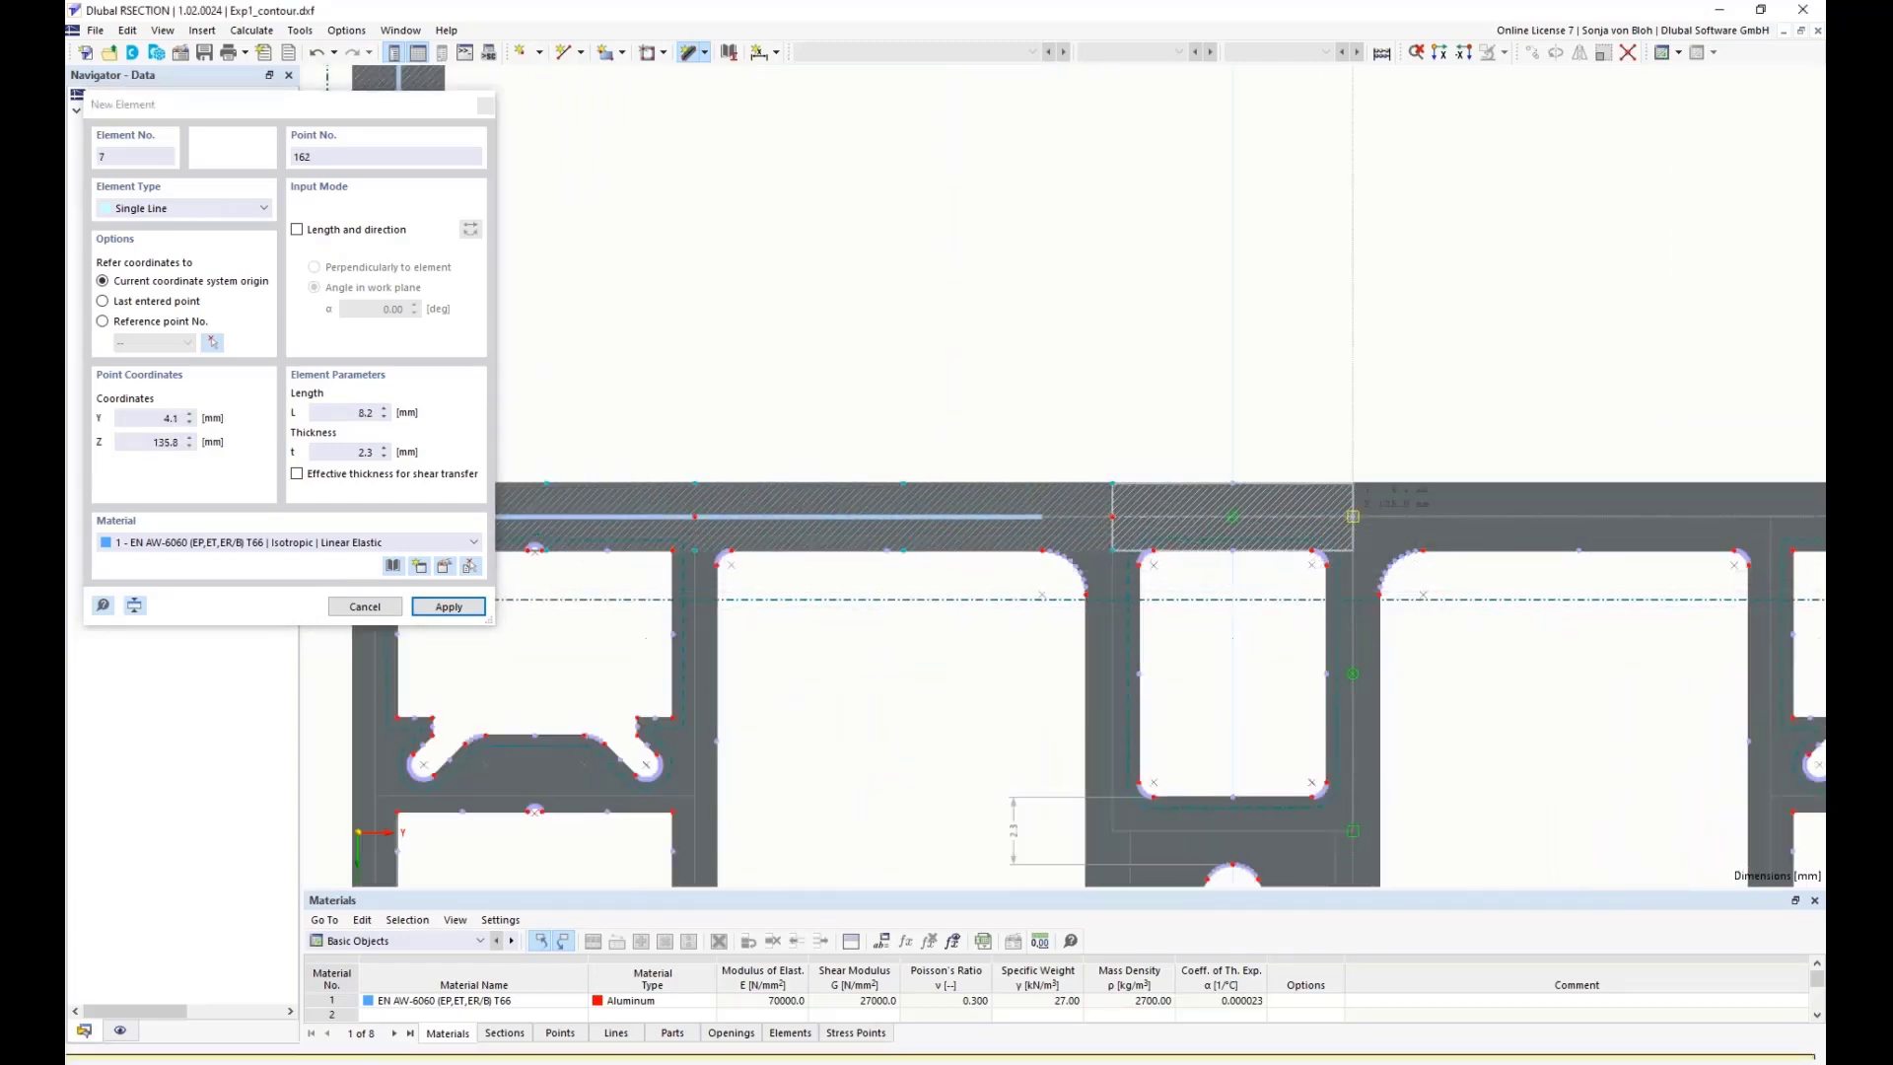
scroll(1438, 673, down, 3)
middle_drag(1437, 673, 1260, 691)
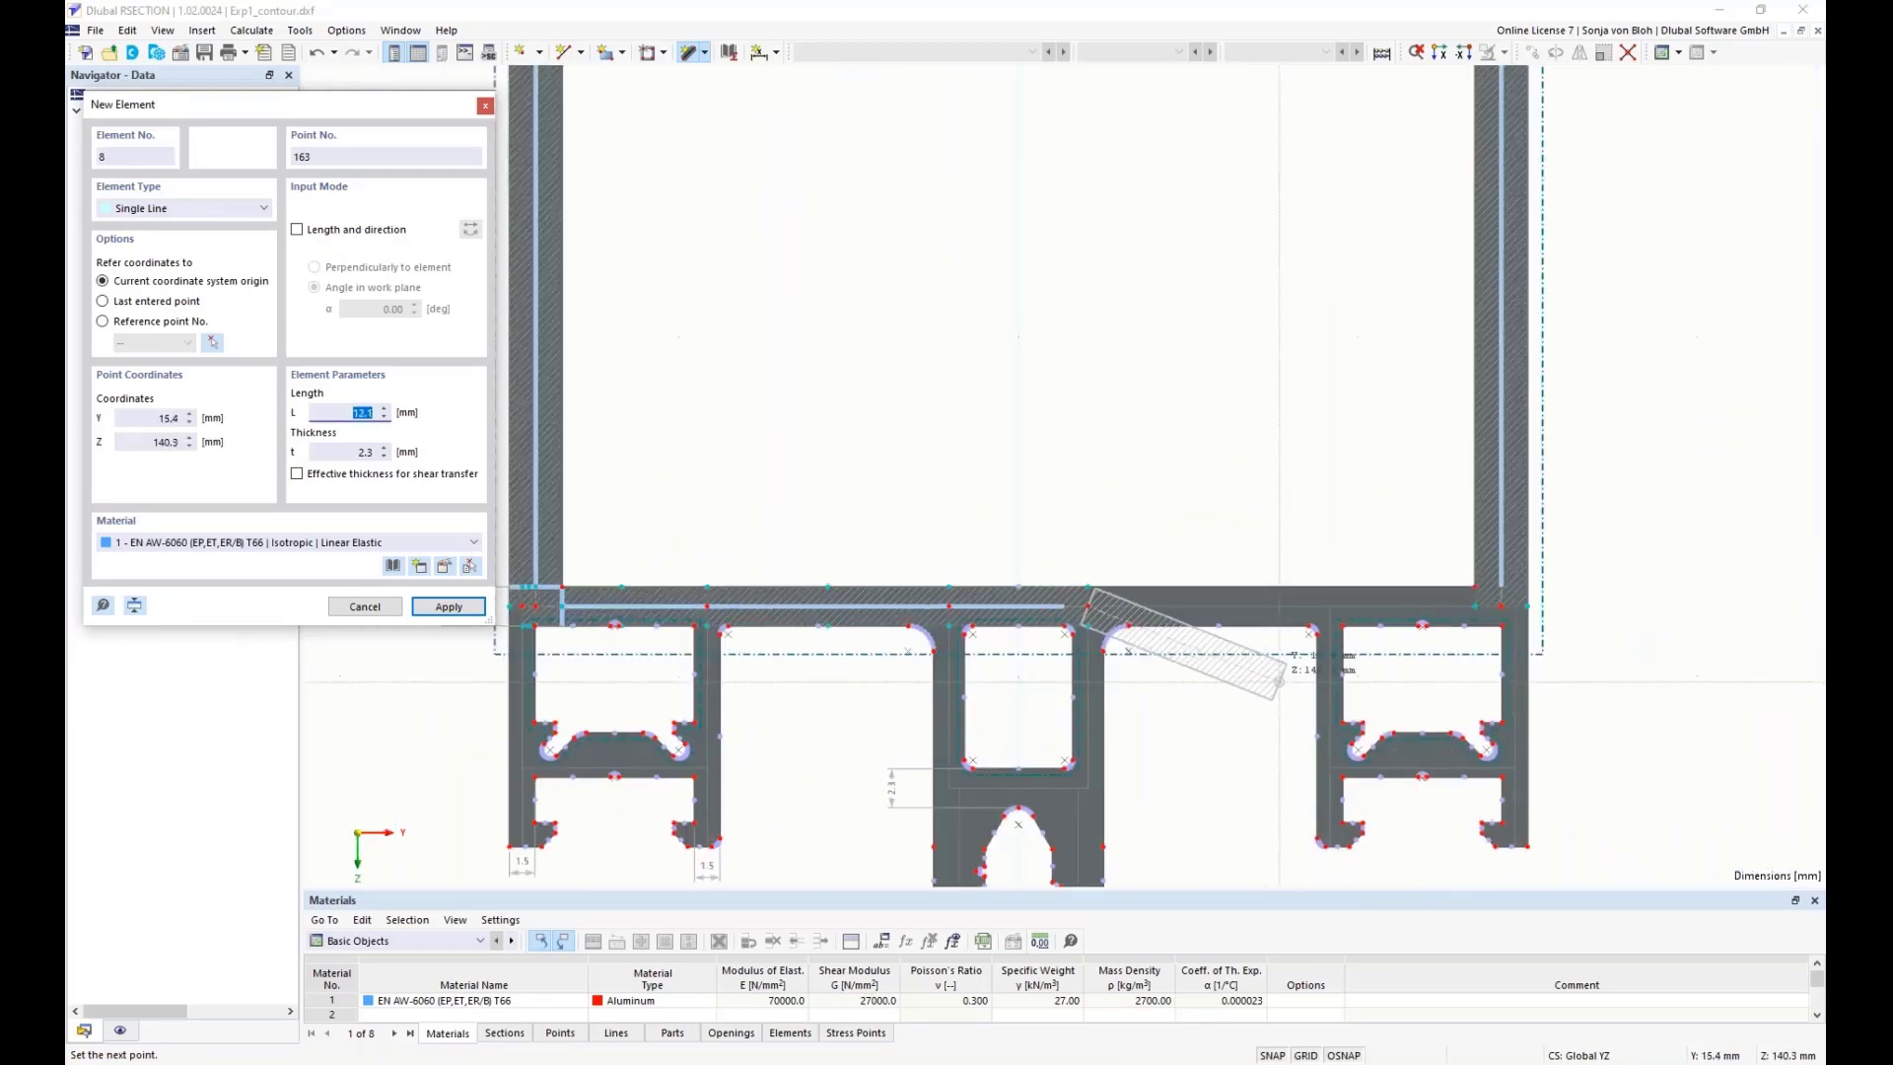
scroll(1294, 671, up, 2)
click(1348, 575)
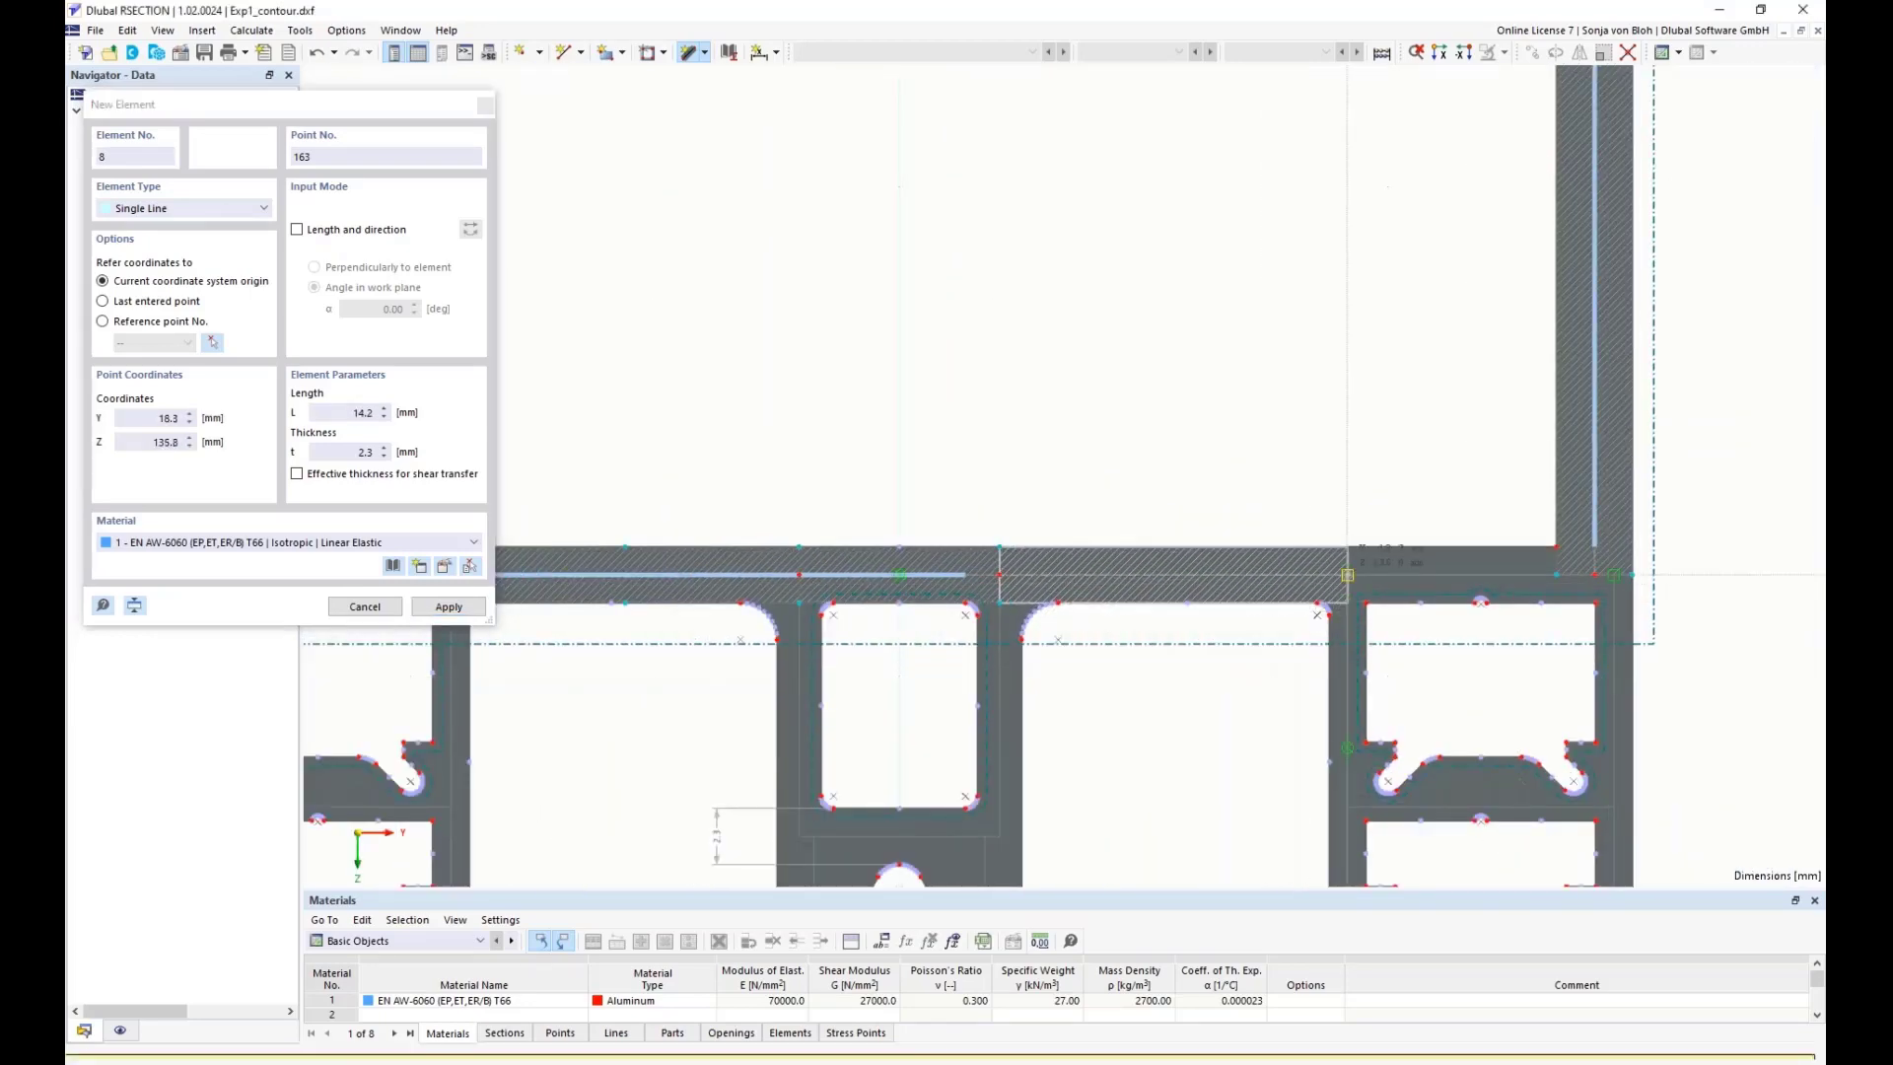
click(1348, 575)
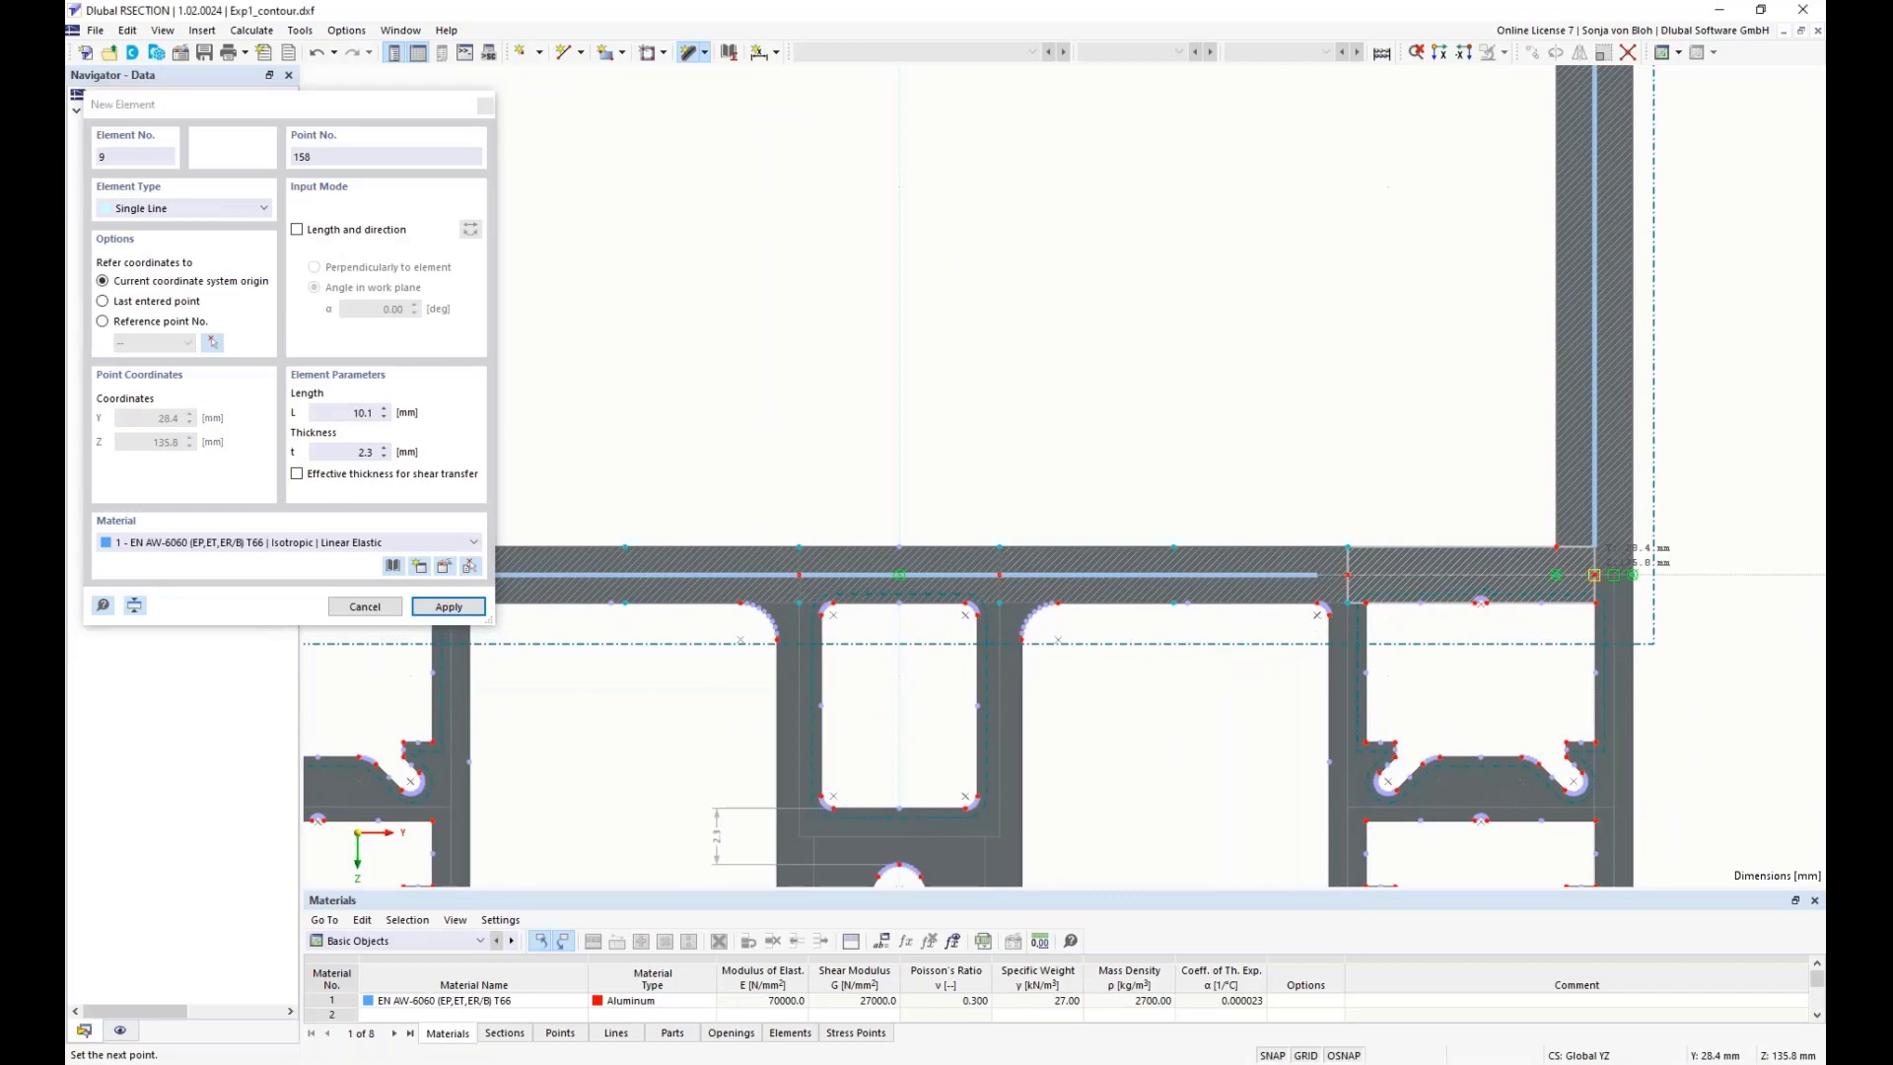
click(1594, 575)
click(1622, 607)
right_click(1263, 659)
- Create 1.5 mm thick elements down the left profile's outer leg at Y -29.2 mm, from the crosswall through Z 145.3 mm to the leg's lower end
scroll(1265, 656, down, 4)
scroll(793, 730, up, 5)
middle_drag(694, 720, 814, 556)
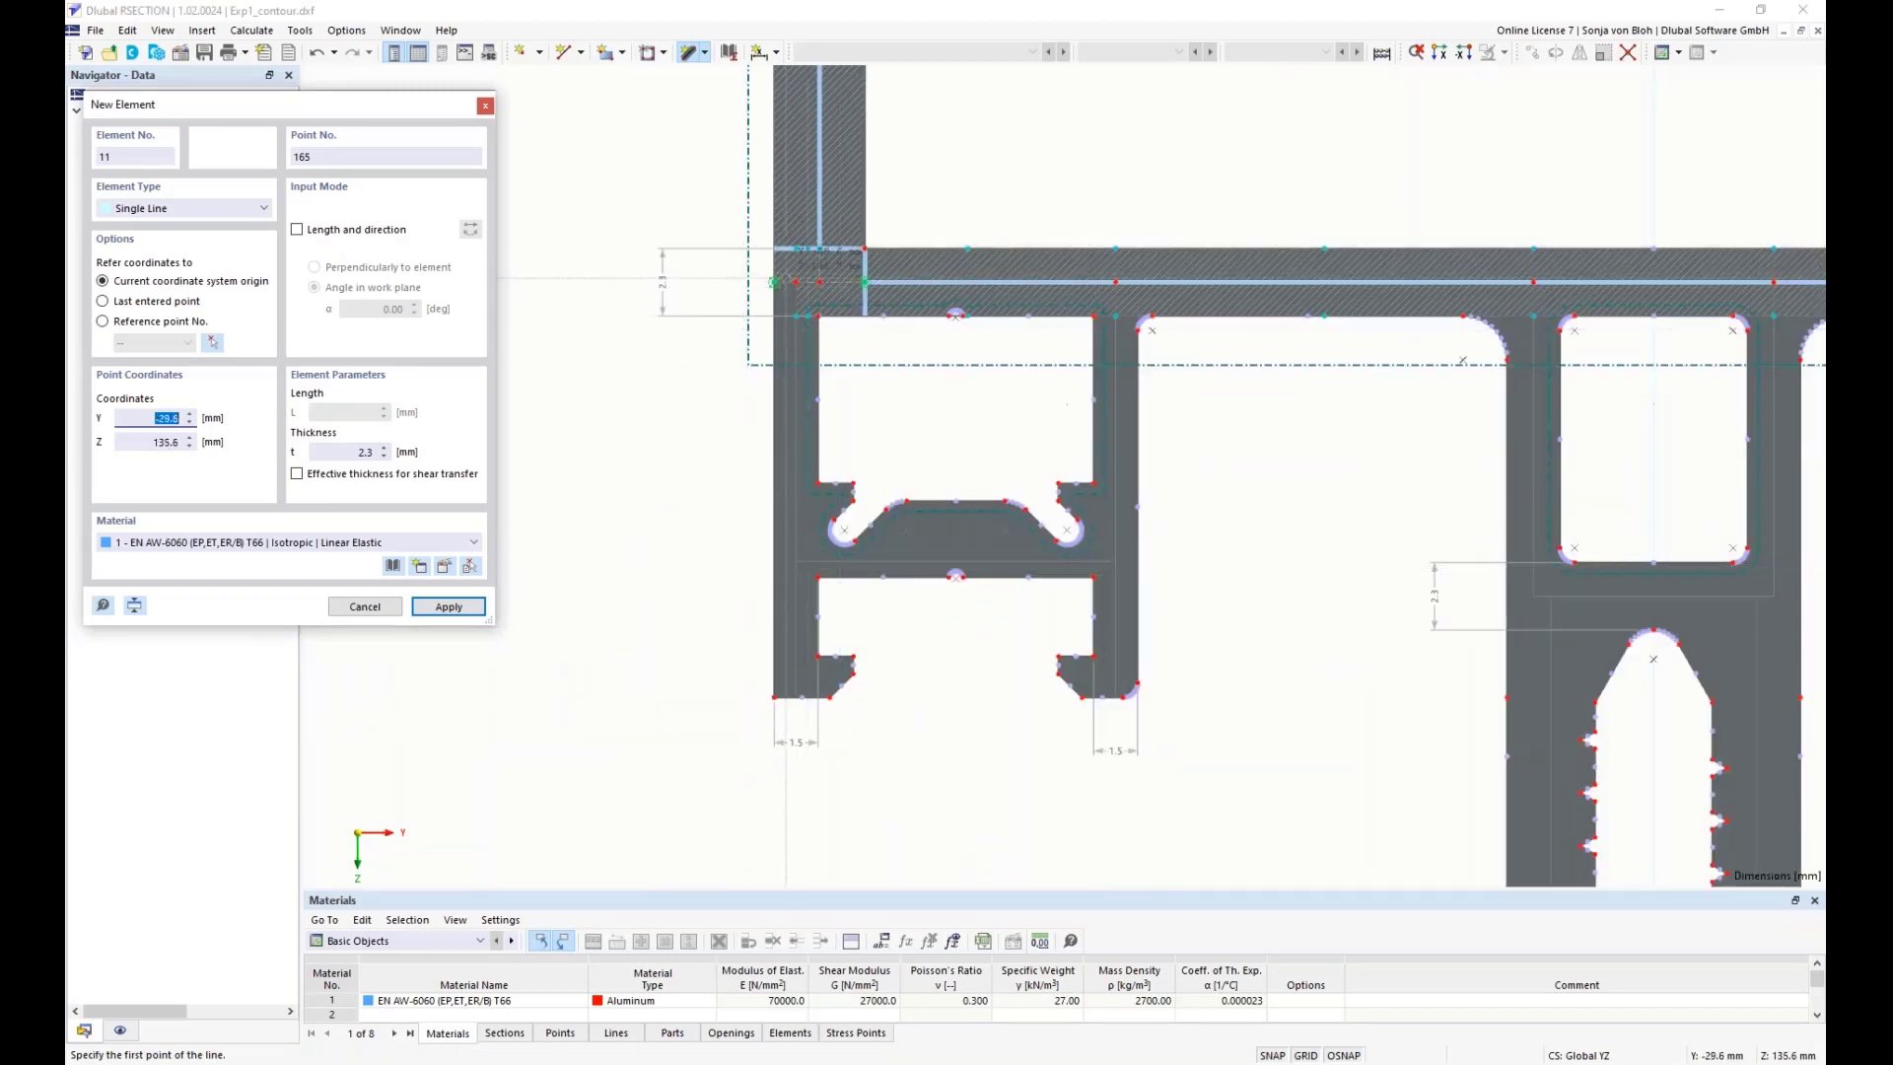
drag(347, 452, 460, 456)
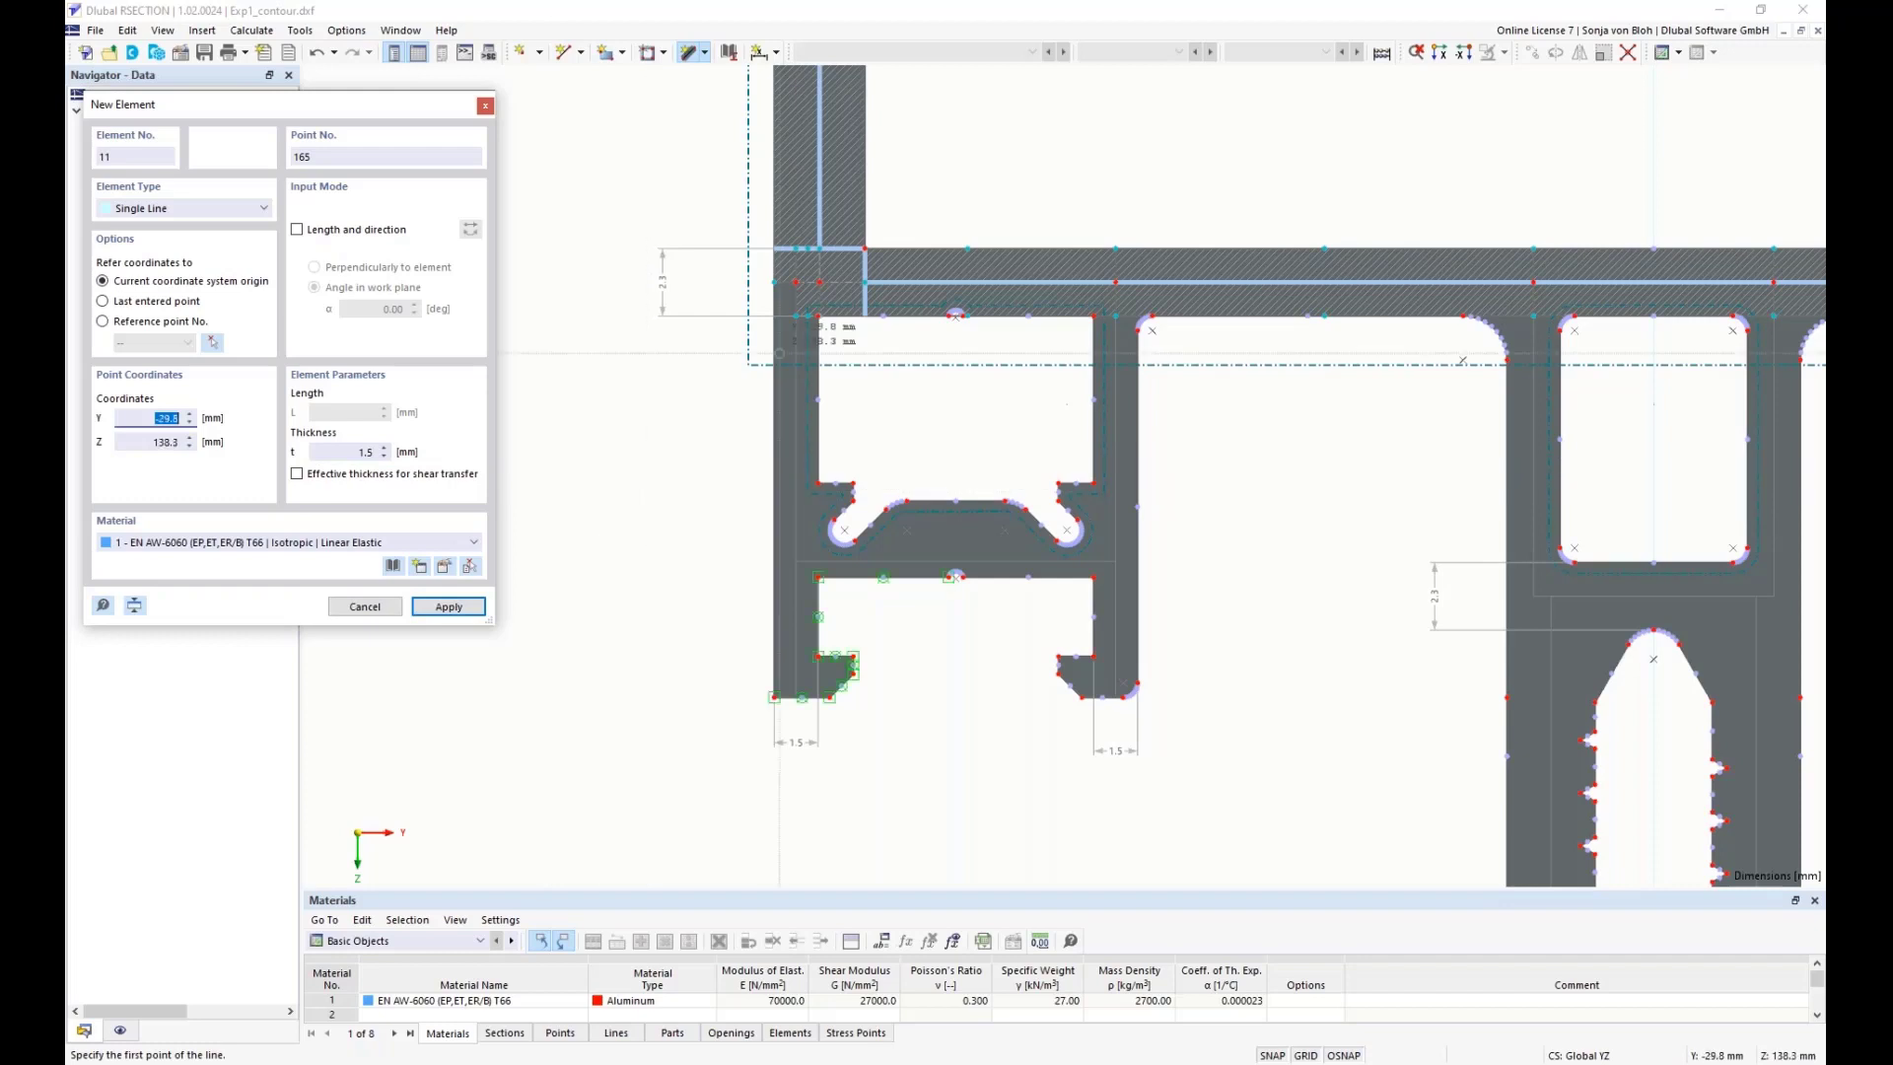
scroll(799, 342, up, 1)
click(798, 268)
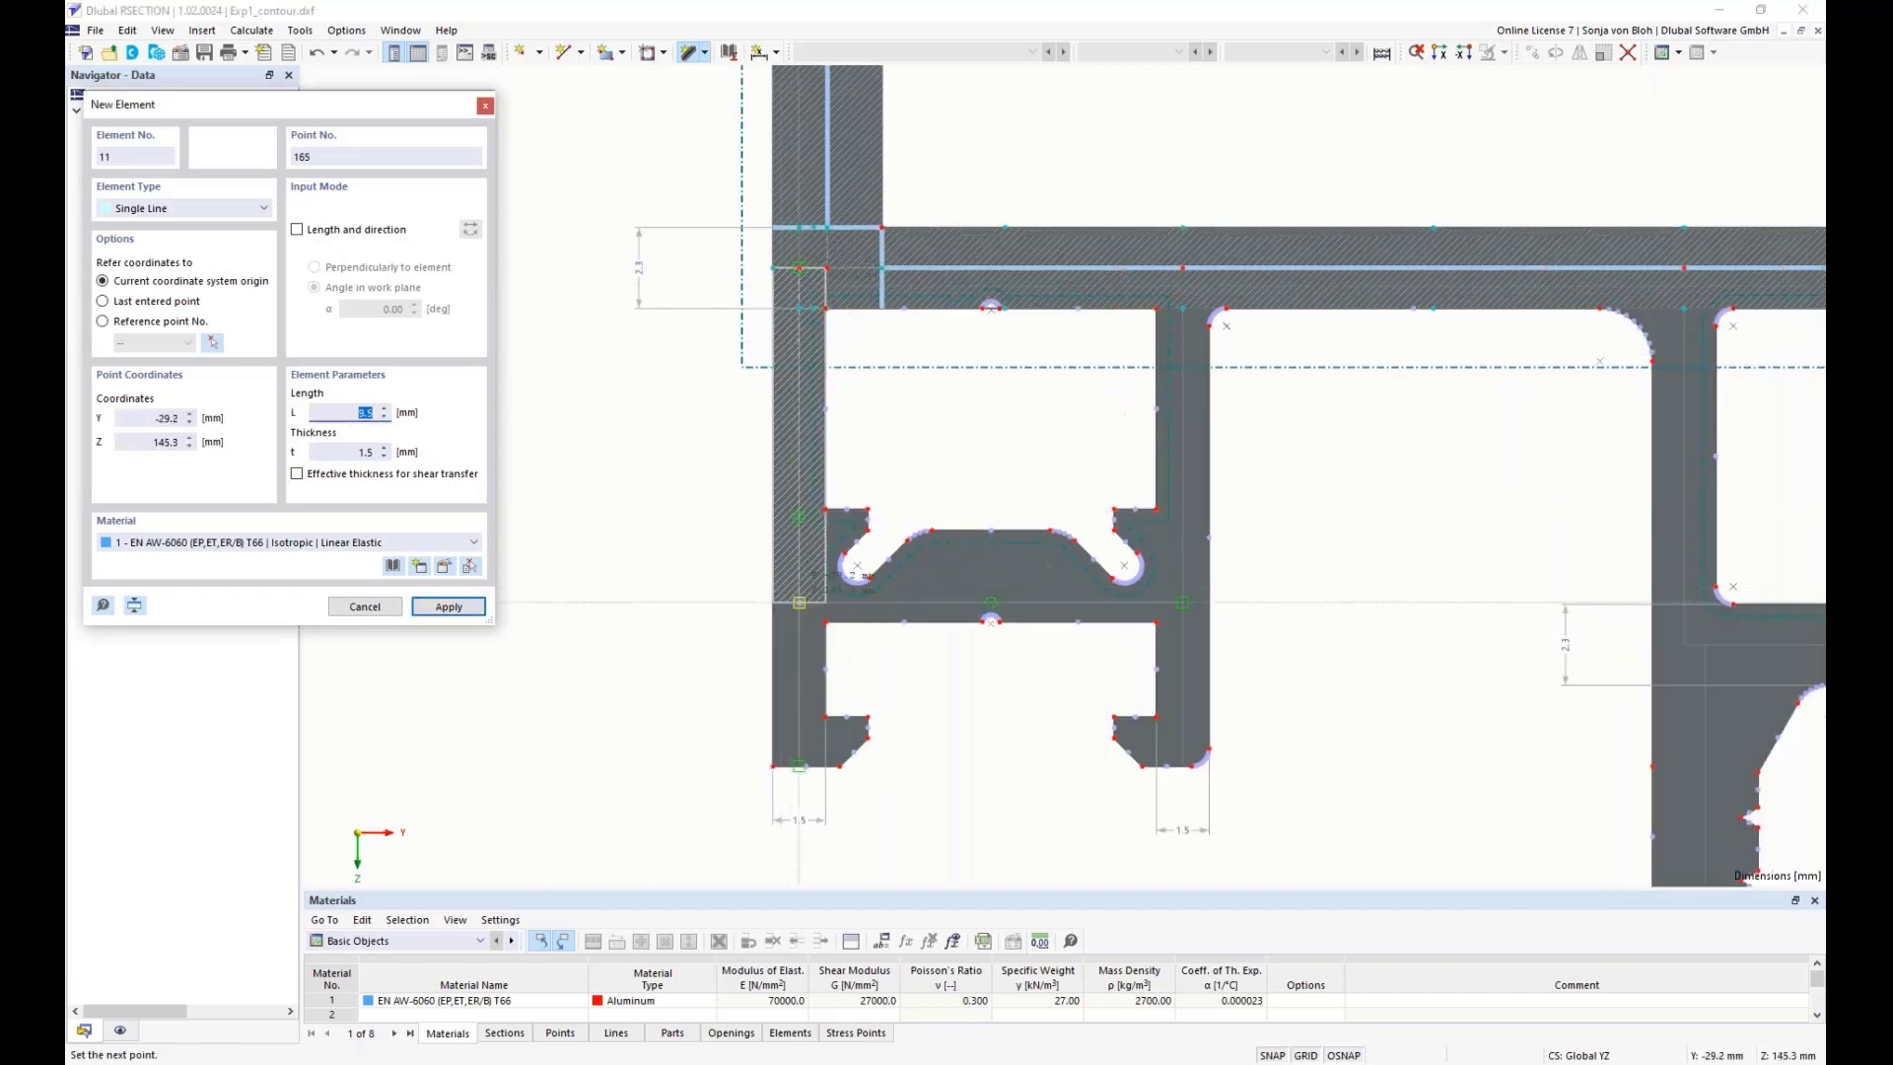
click(799, 765)
scroll(794, 765, up, 2)
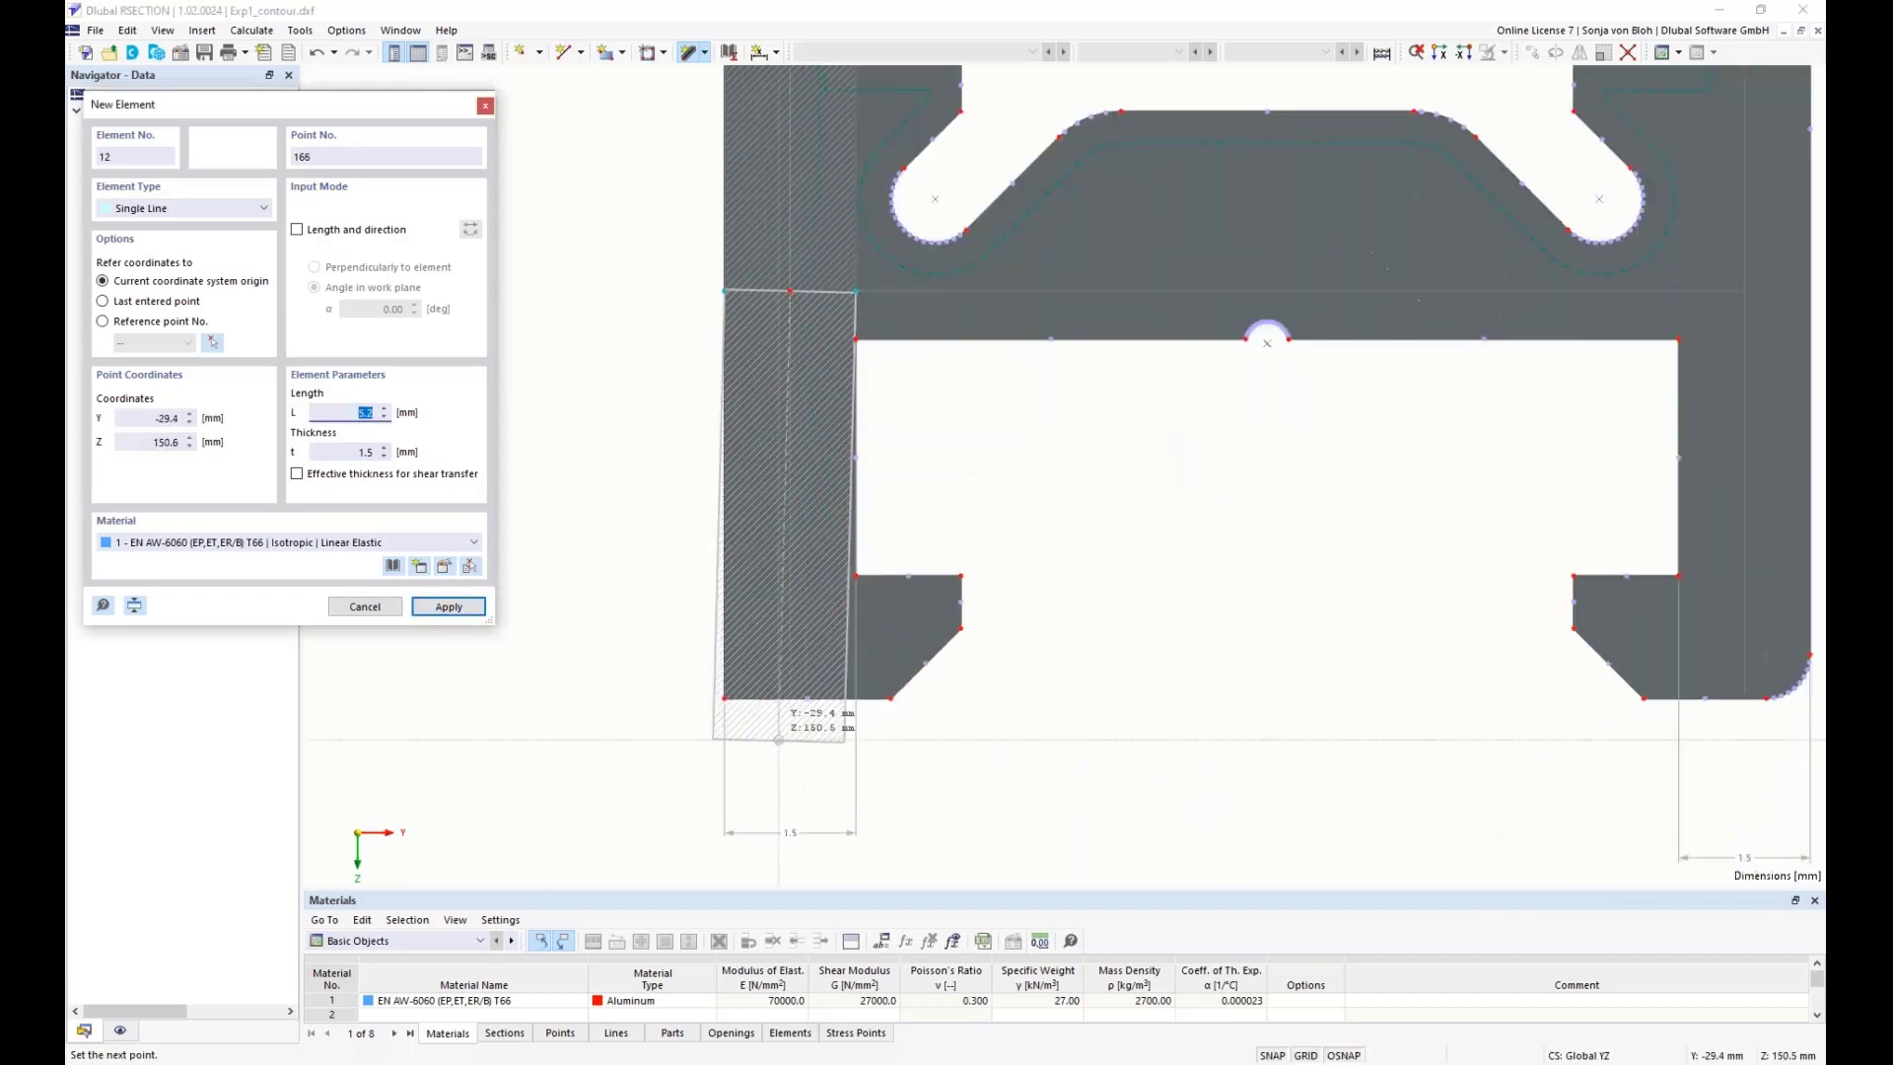
click(888, 698)
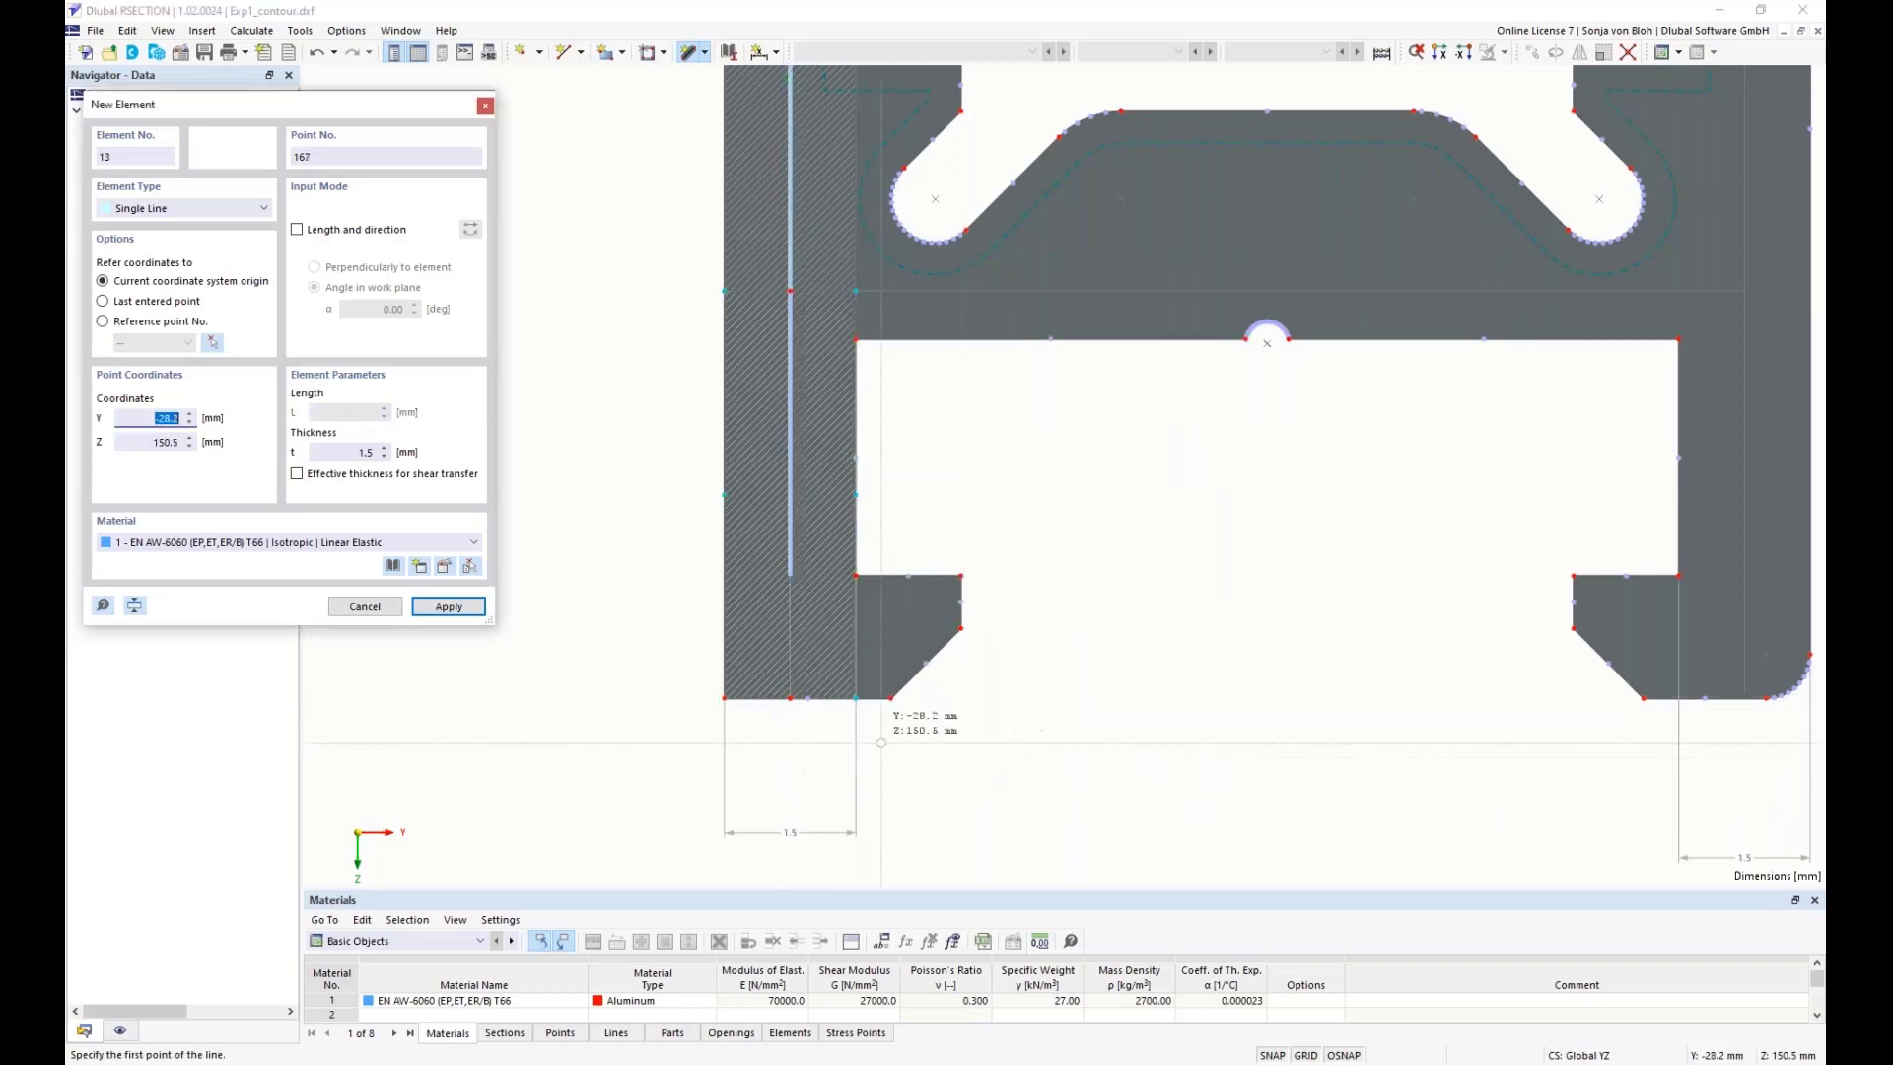
- Create 1.5 mm thick elements down the left profile's inner leg at Y -18.3 mm, from Z 135.8 through the cross web to Z 150.0 mm
scroll(887, 702, down, 2)
scroll(1206, 464, up, 2)
click(1209, 227)
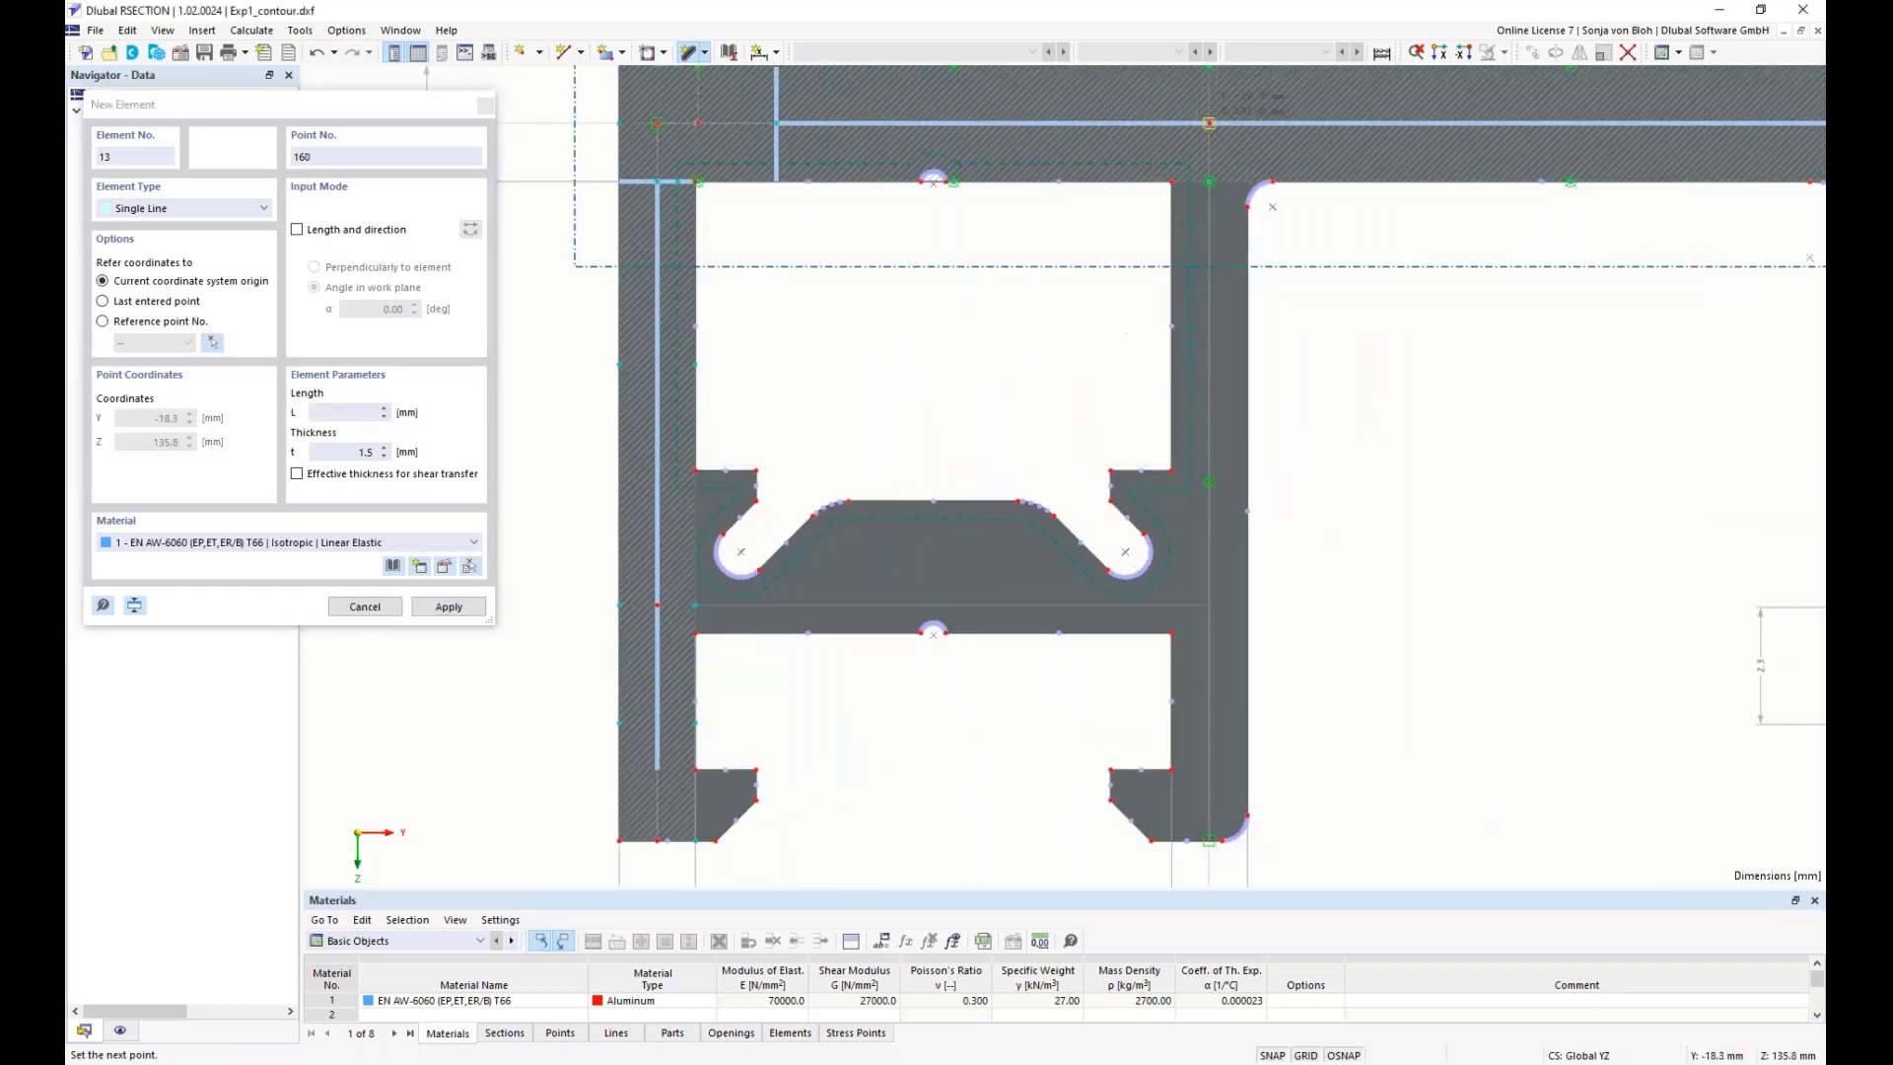
click(1209, 605)
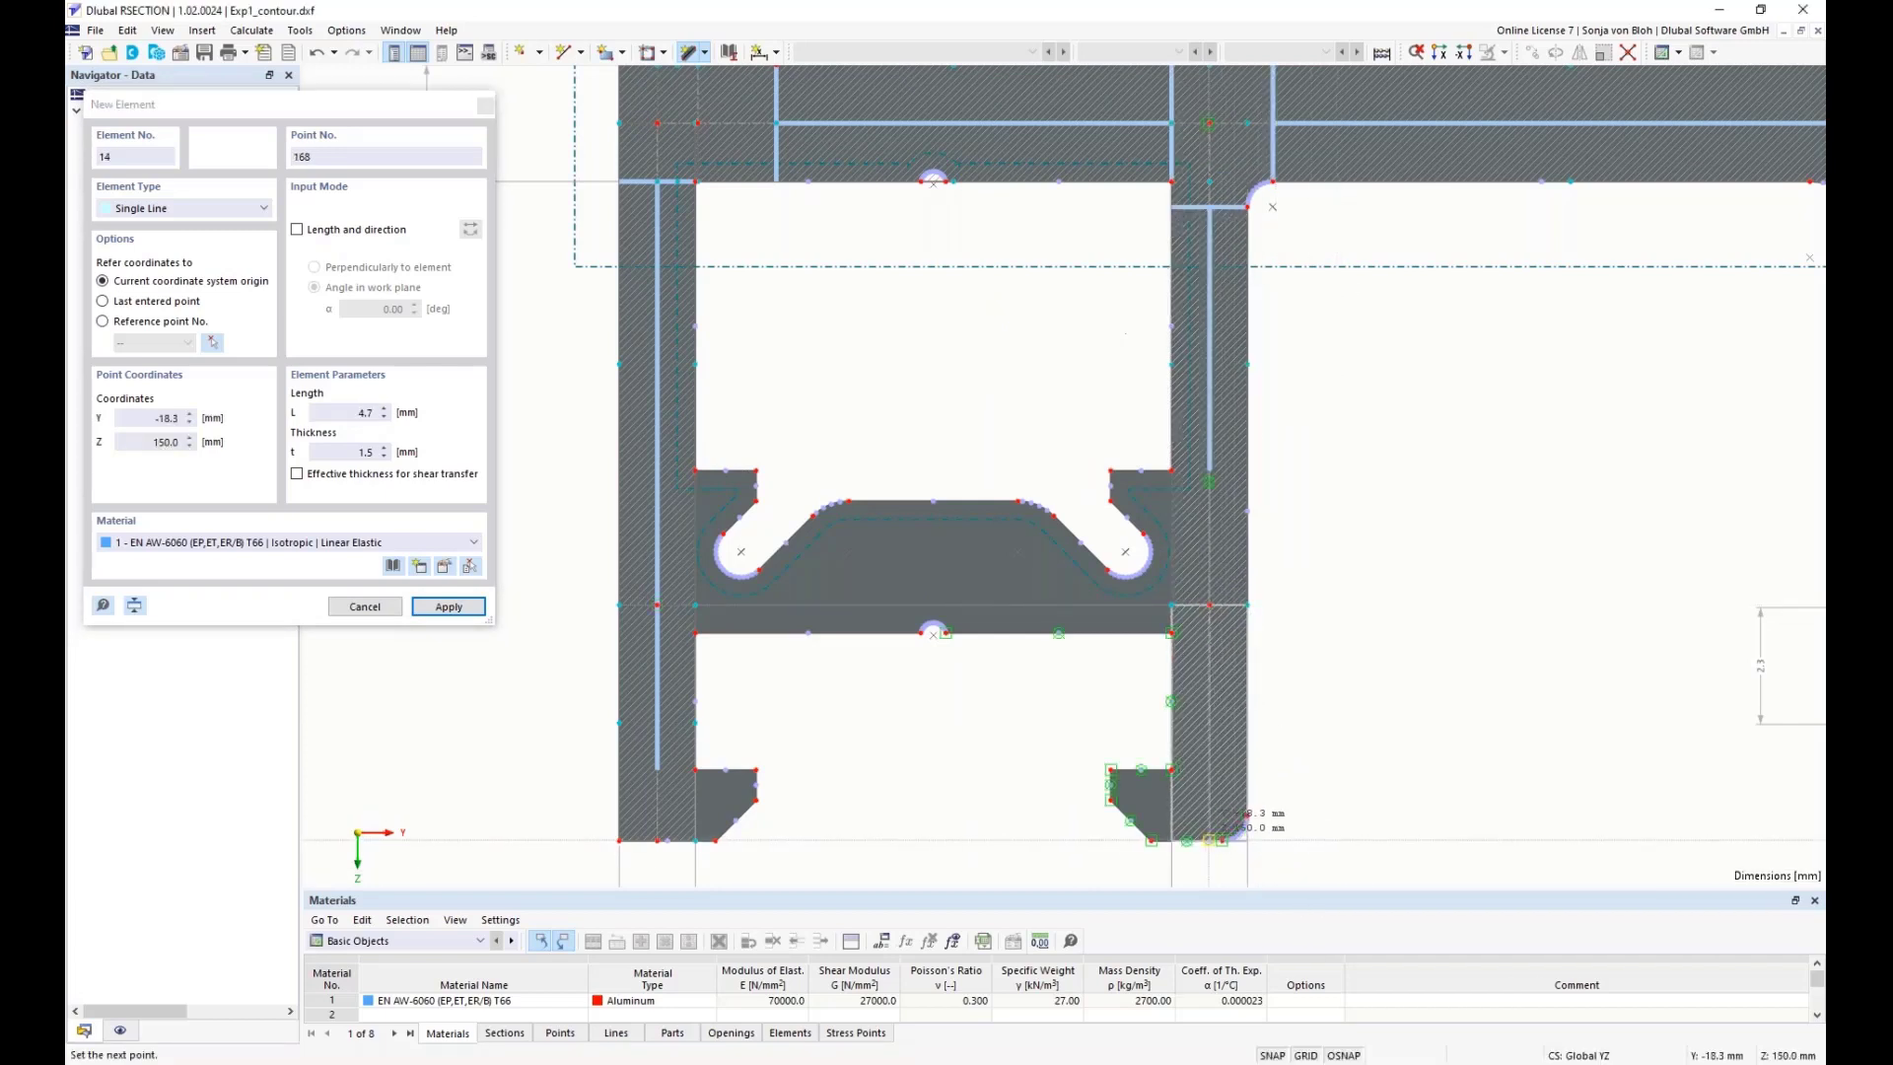
click(1209, 840)
- Create 1.5 mm thick elements down the right profile's inner leg at Y 18.3 mm, from the crosswall through the cross web to the lower end
scroll(1340, 634, down, 4)
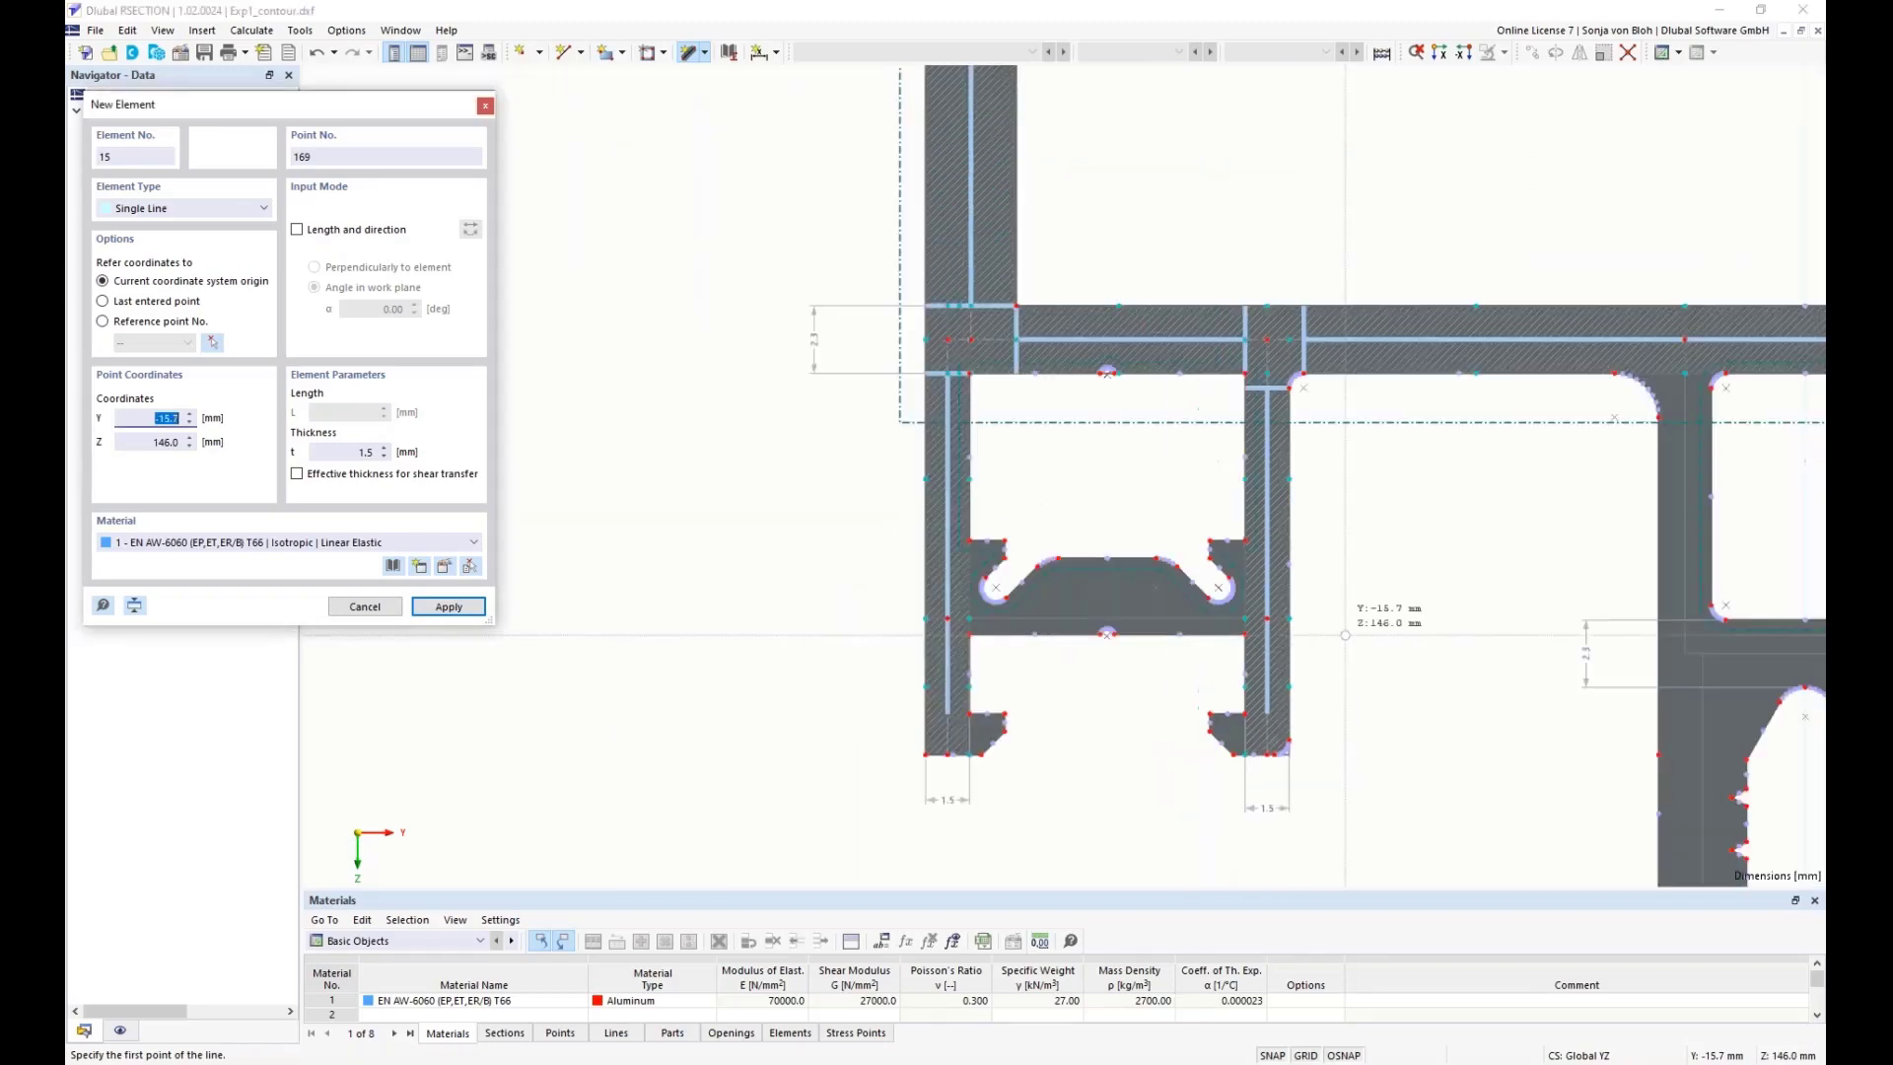
middle_drag(1446, 635, 767, 601)
middle_drag(1473, 646, 1116, 688)
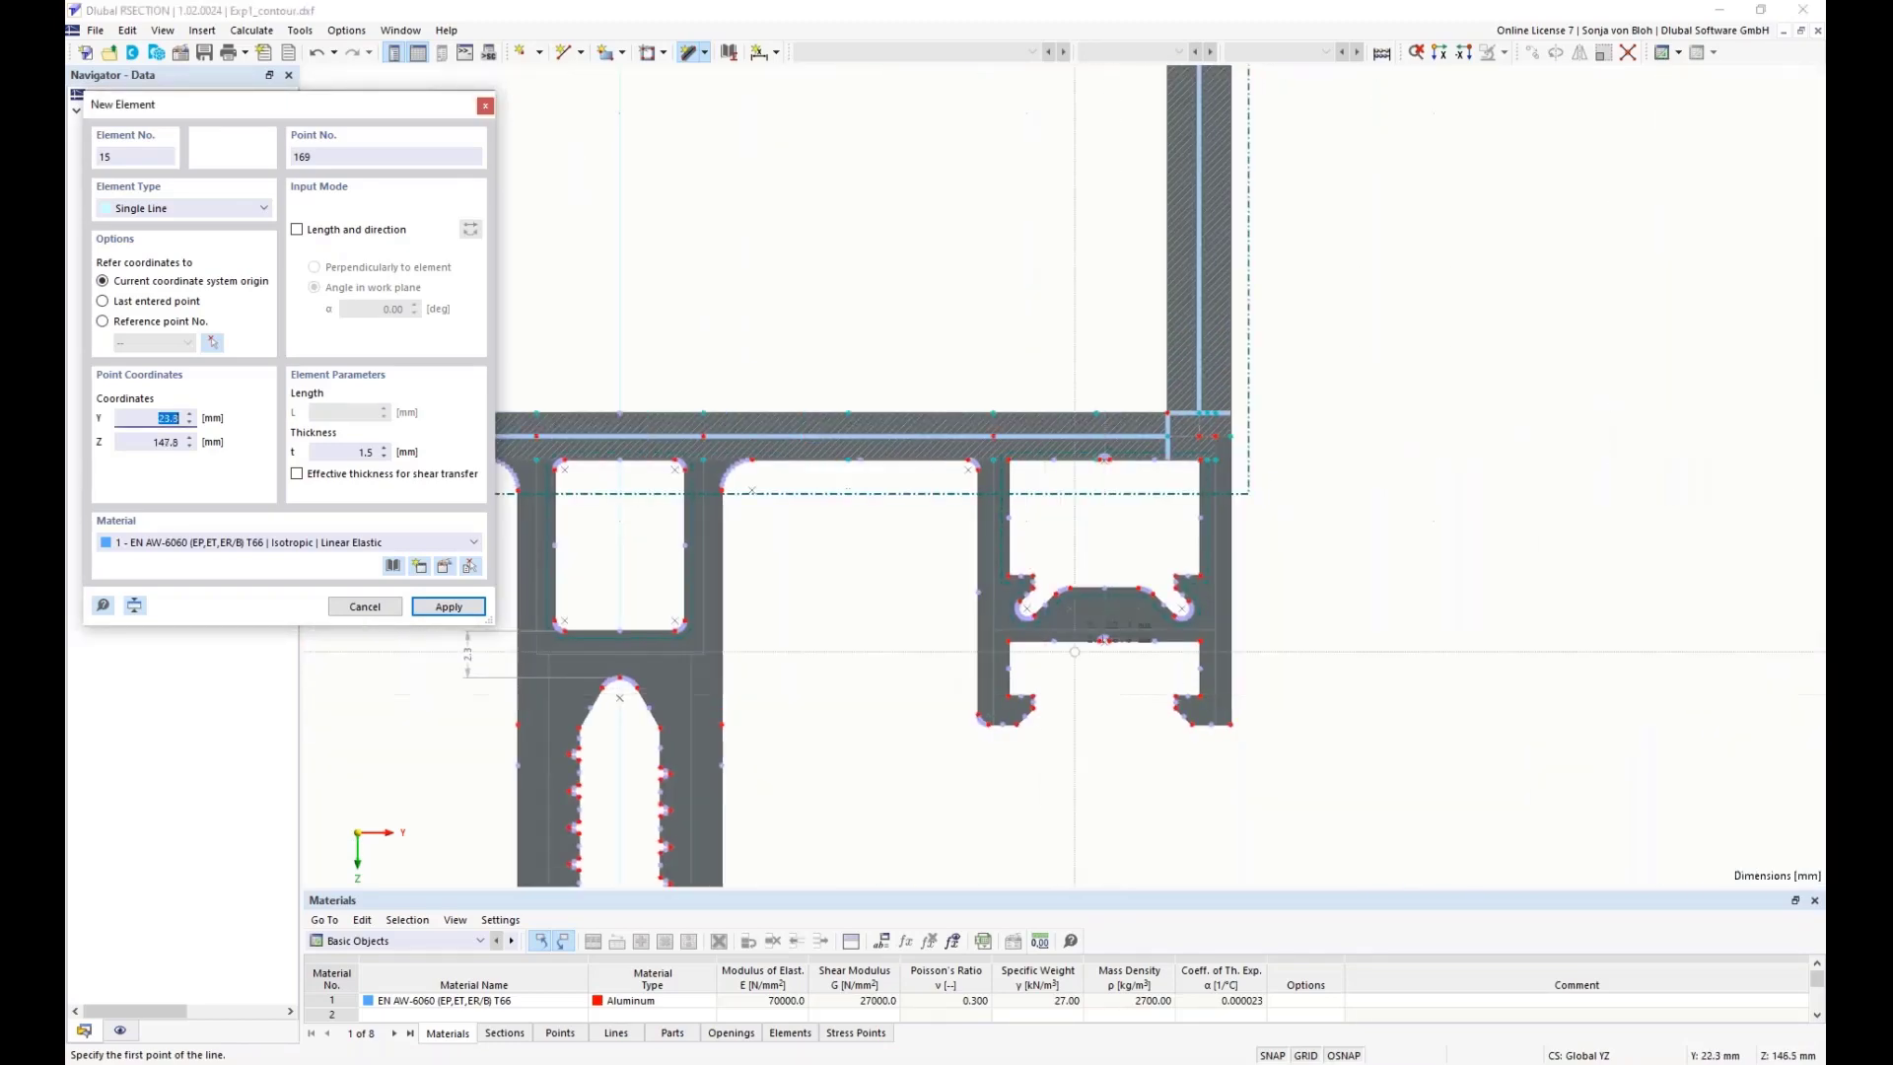
scroll(959, 446, up, 2)
click(1010, 431)
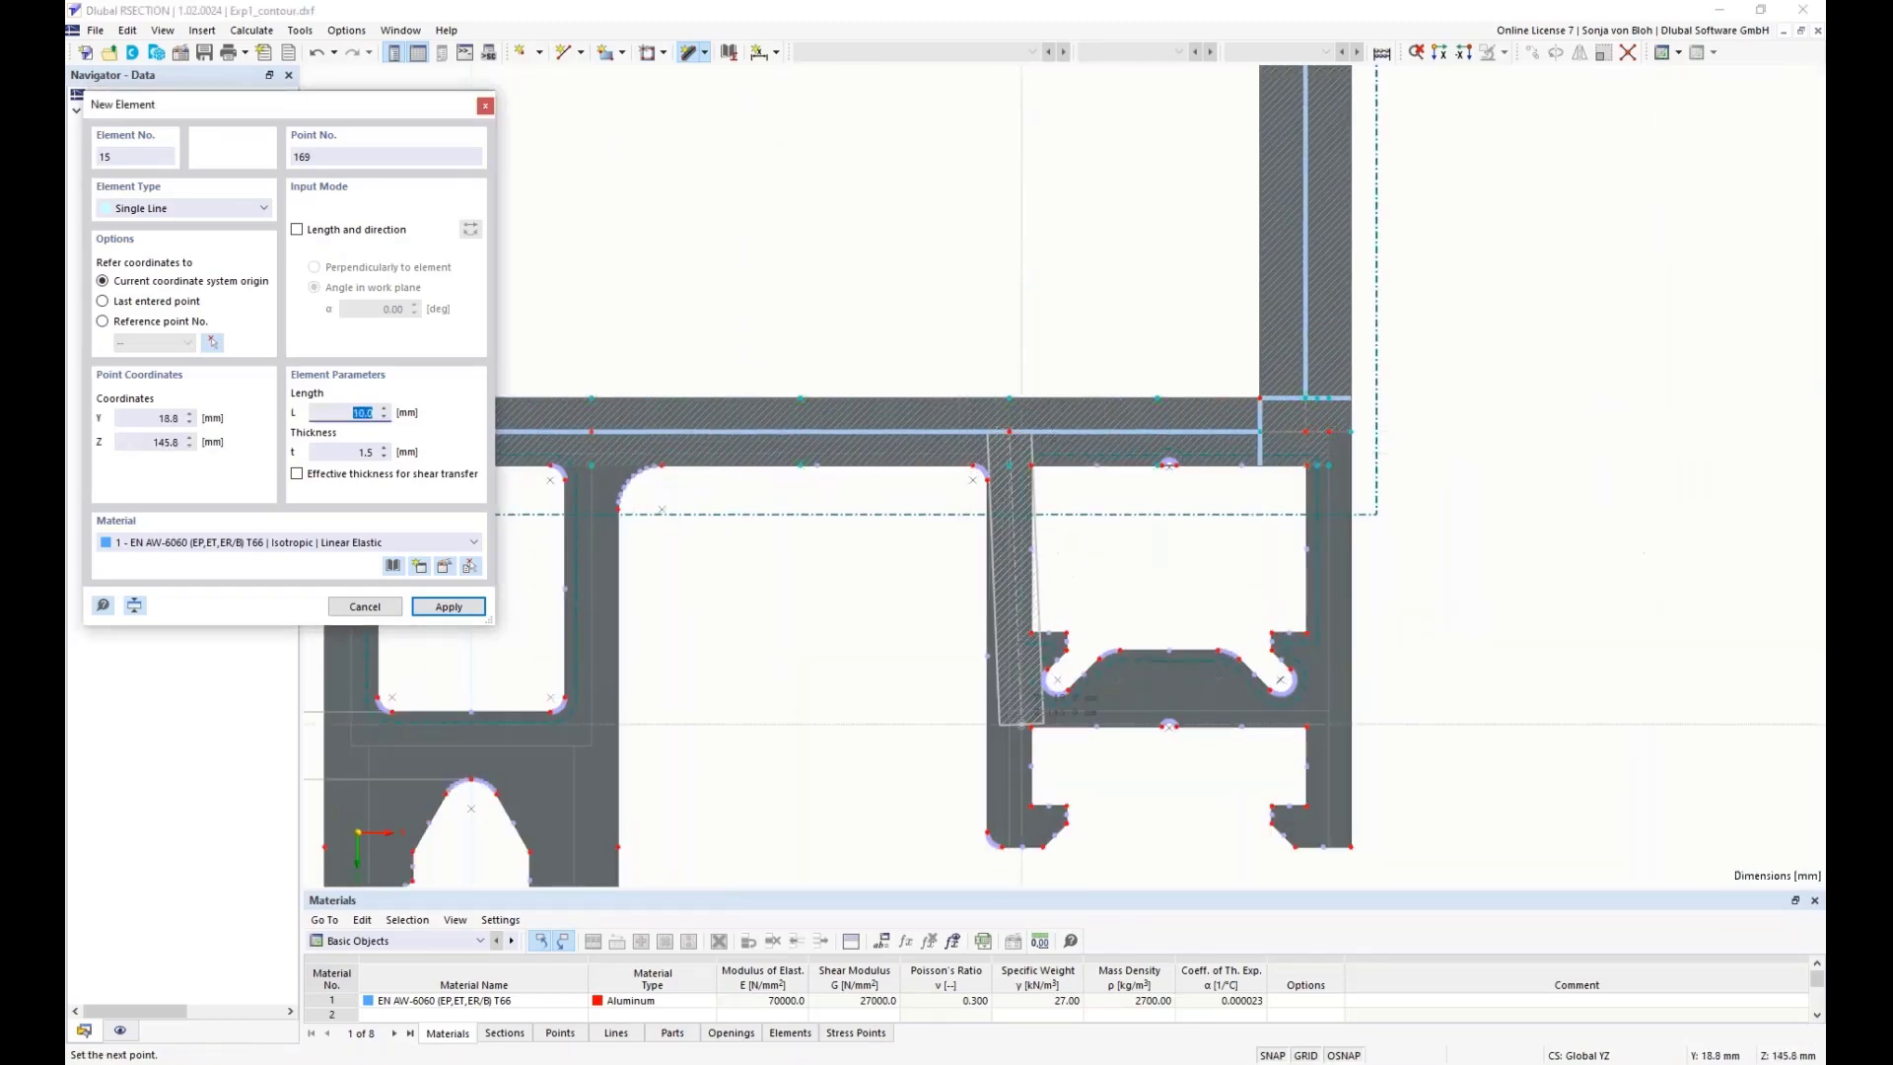
scroll(1004, 712, up, 2)
click(1000, 700)
scroll(1000, 701, down, 3)
scroll(1078, 779, up, 2)
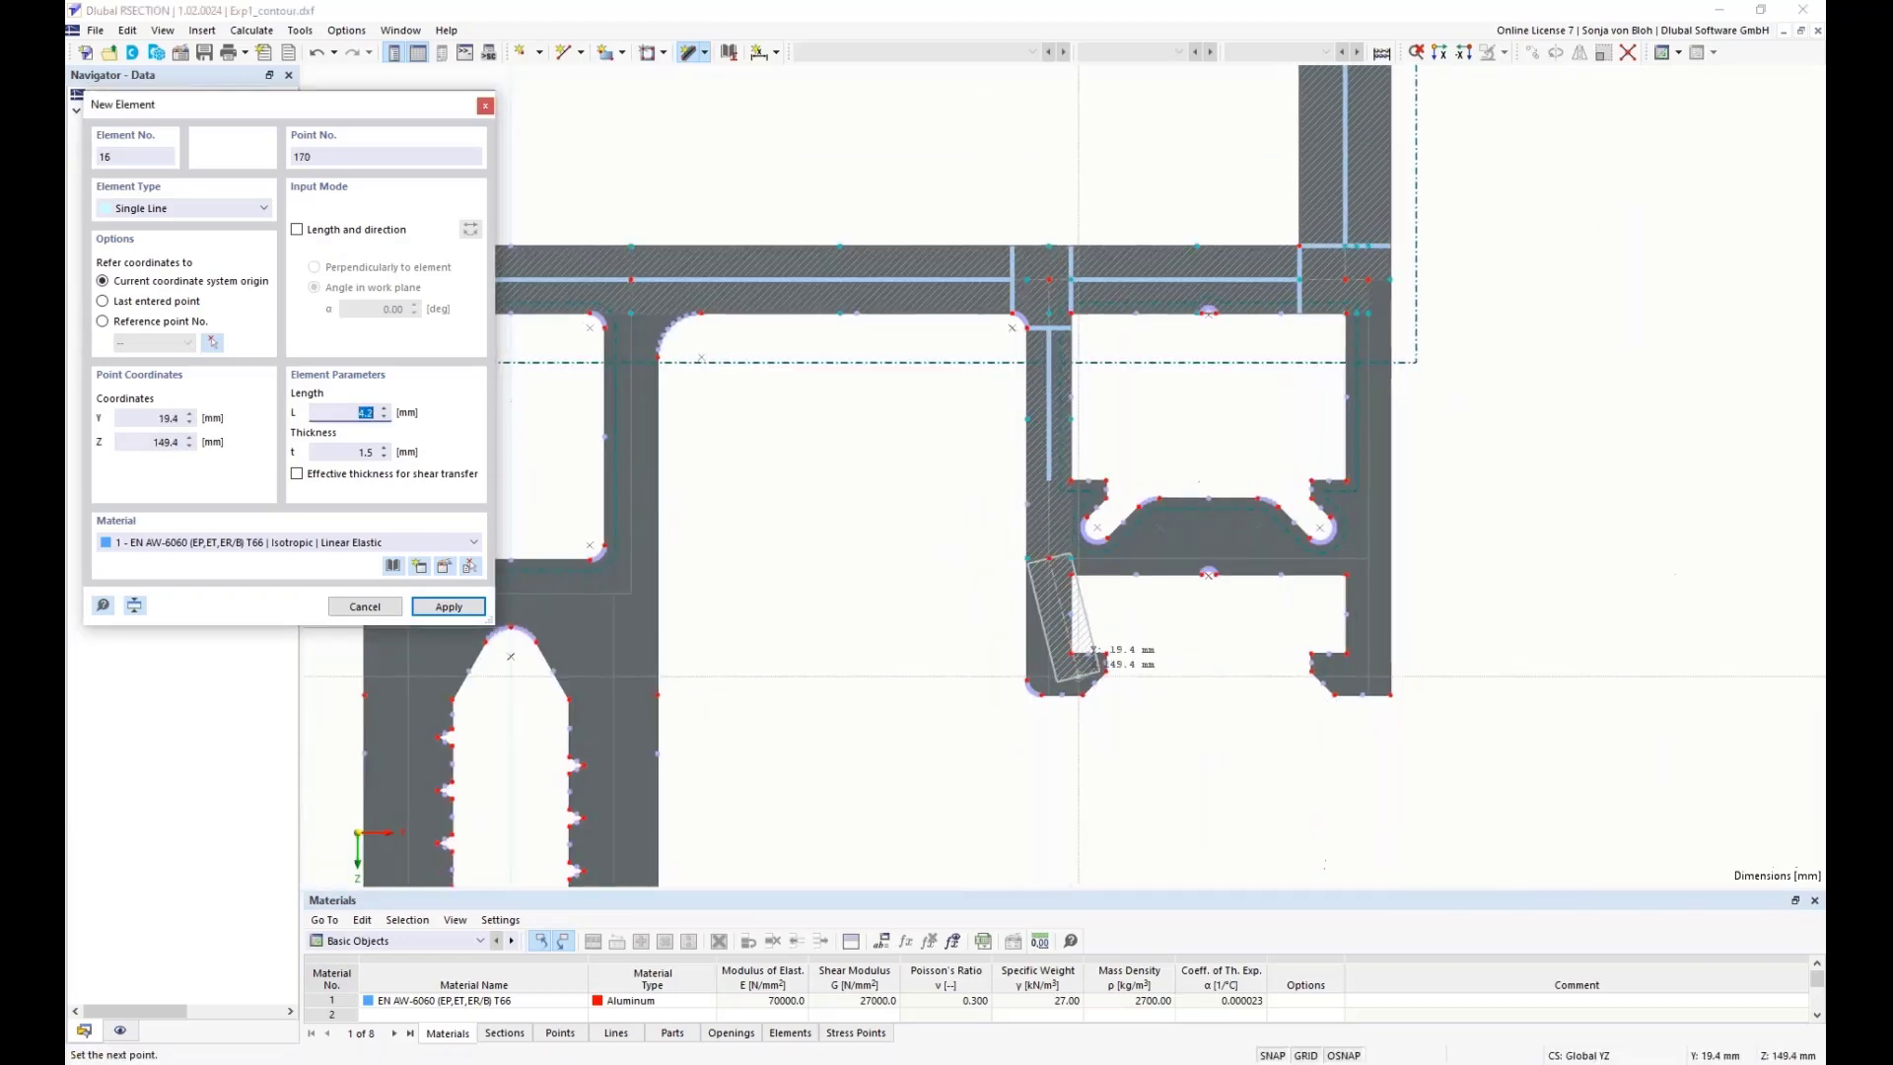
scroll(1078, 676, up, 2)
click(1057, 690)
right_click(1163, 731)
- Create 1.5 mm thick elements down the right profile's outer leg, from the crosswall's right end through the cross web to the leg's lower end
scroll(1144, 729, down, 5)
scroll(1411, 447, up, 2)
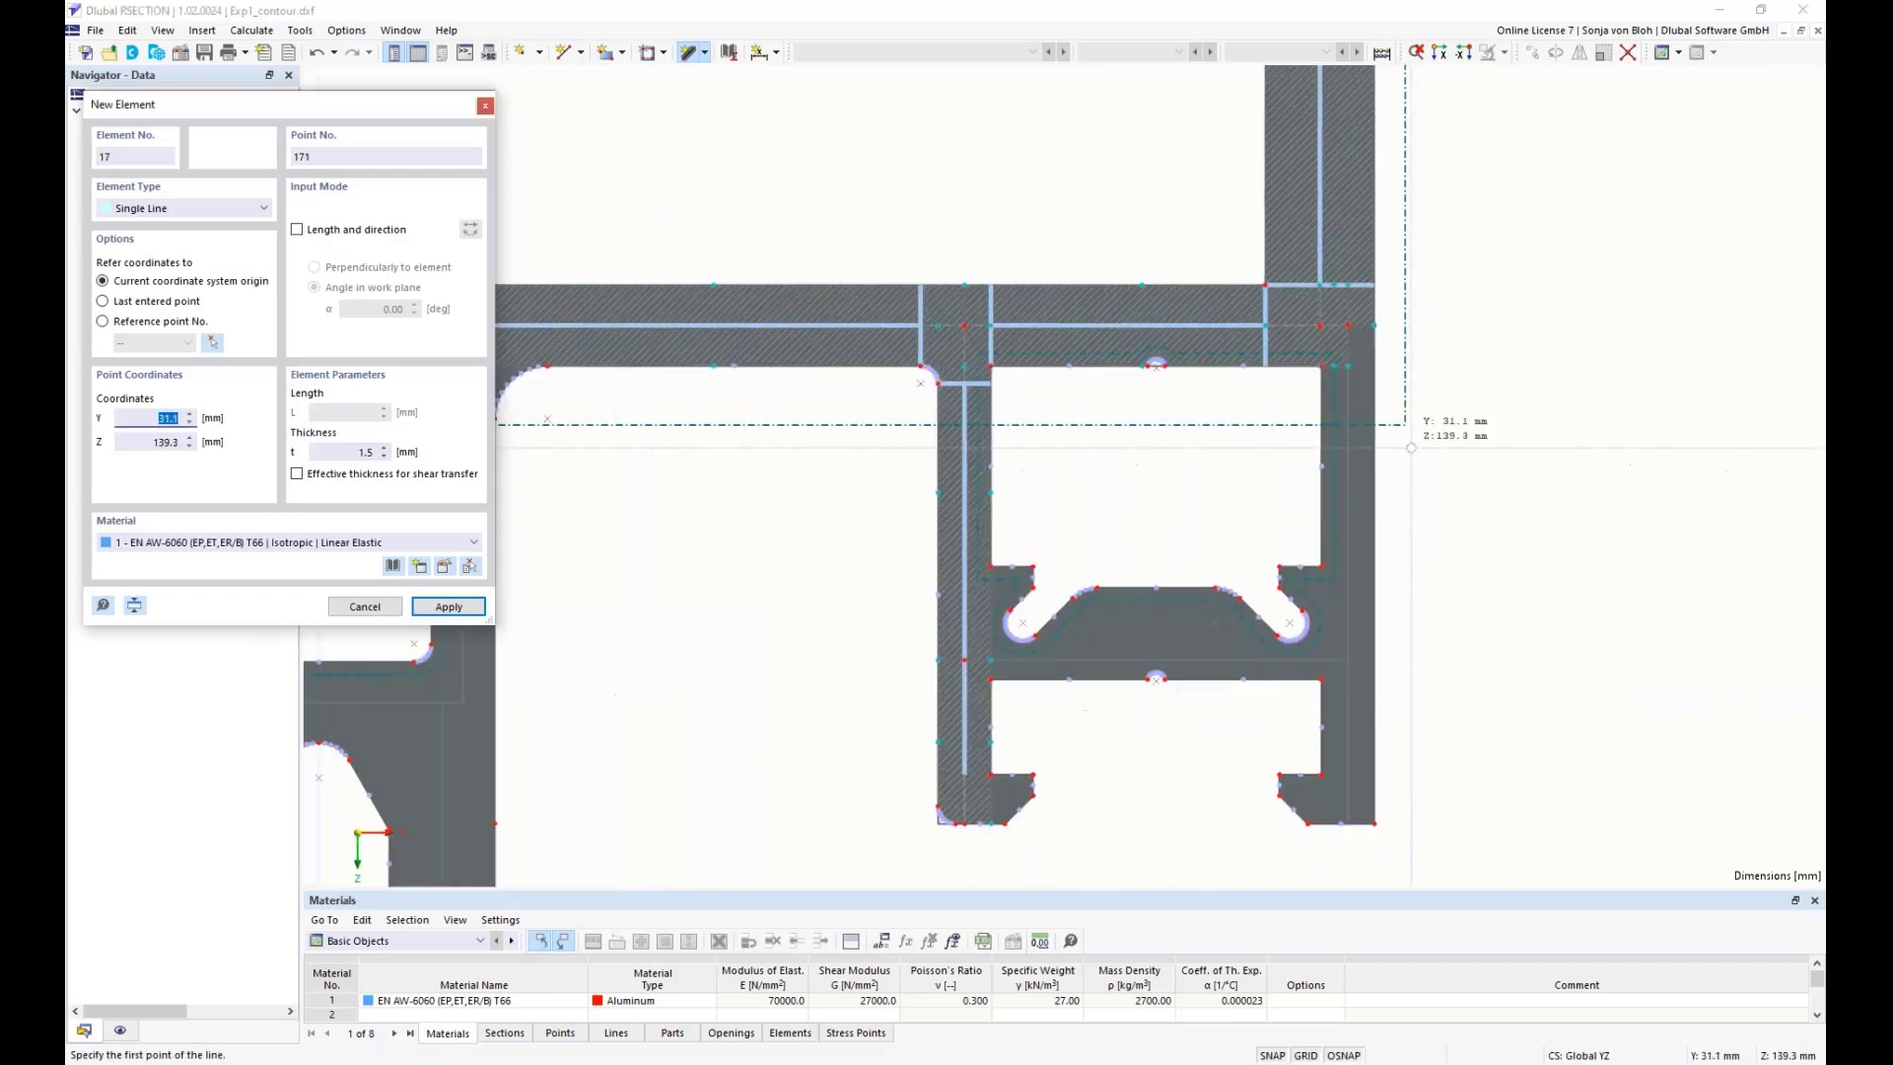
click(1347, 325)
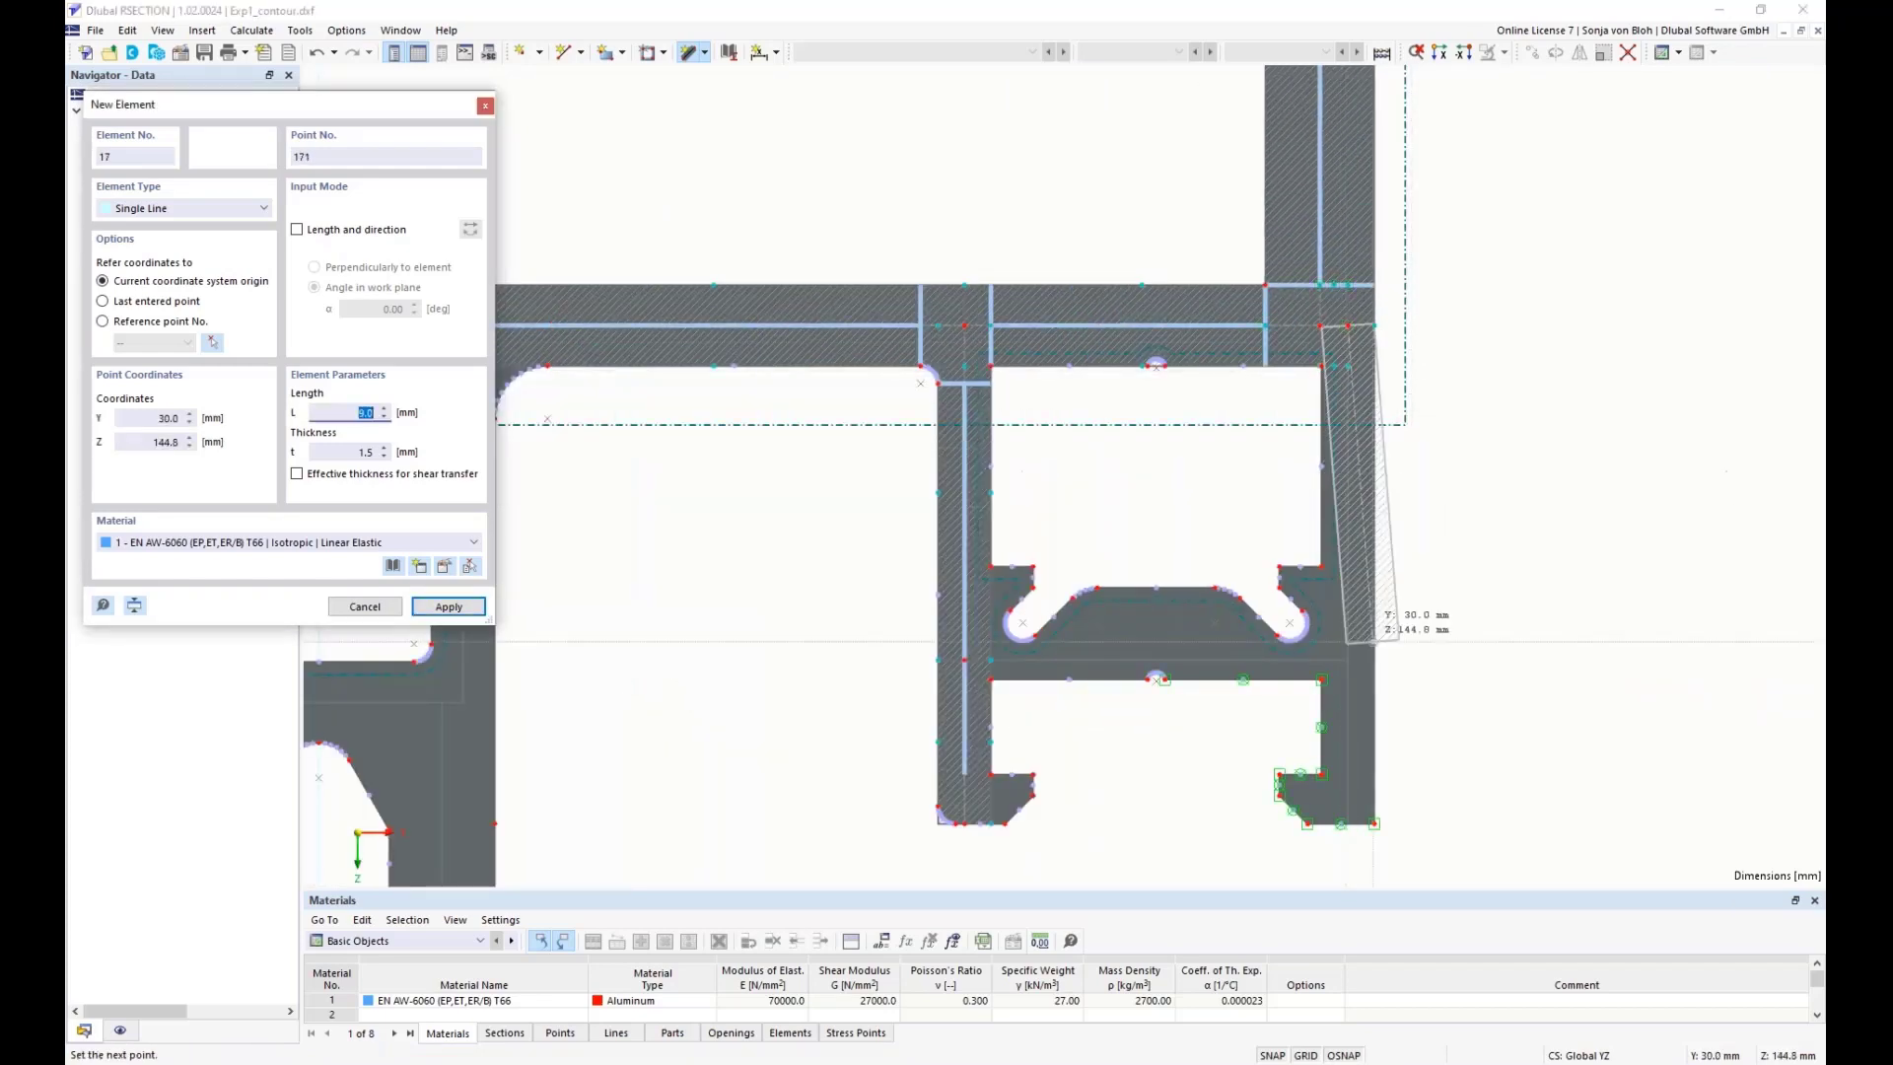
click(1347, 659)
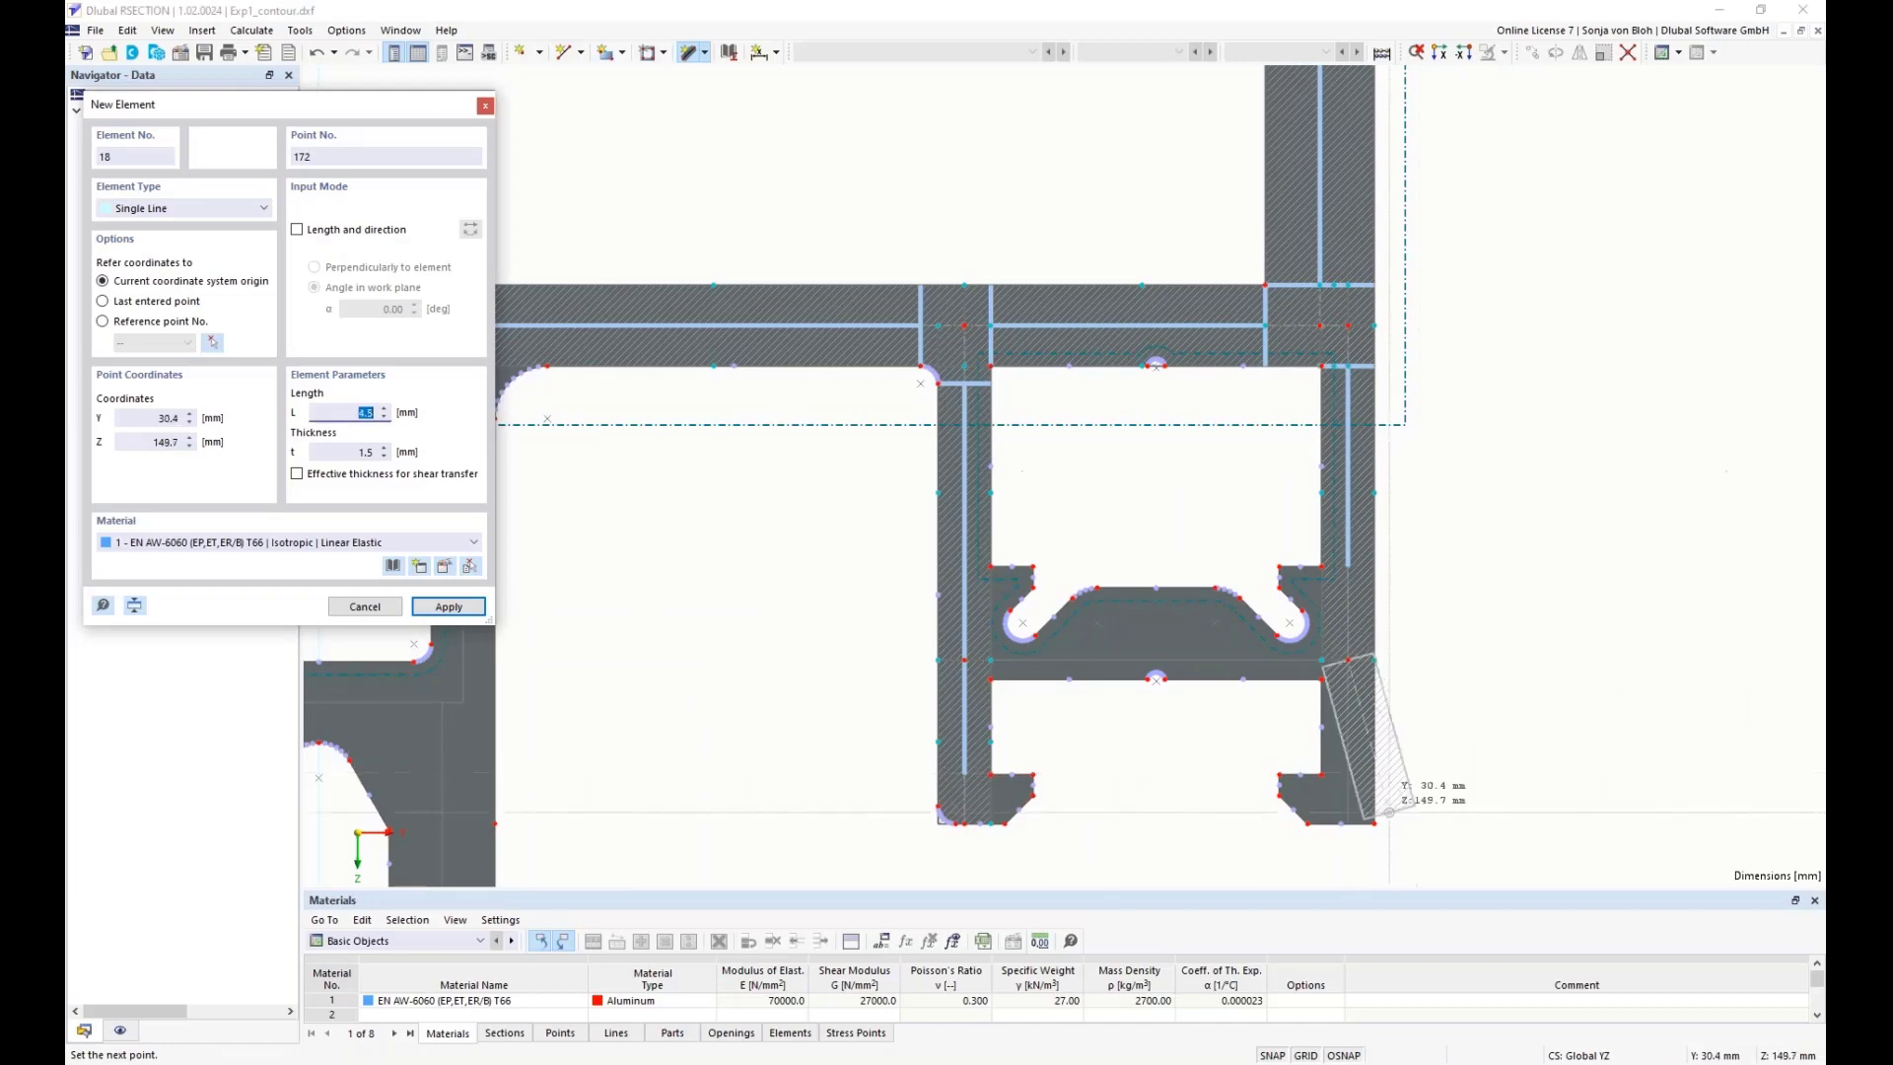
scroll(1388, 812, up, 3)
click(1319, 830)
right_click(1519, 731)
- Create a 1.8 mm thick element down the central box's left wall at Y -4.1 mm, from the crosswall to Z 146.5 mm
scroll(1518, 728, down, 6)
scroll(1518, 728, down, 2)
middle_drag(1237, 800, 1195, 538)
scroll(885, 392, up, 2)
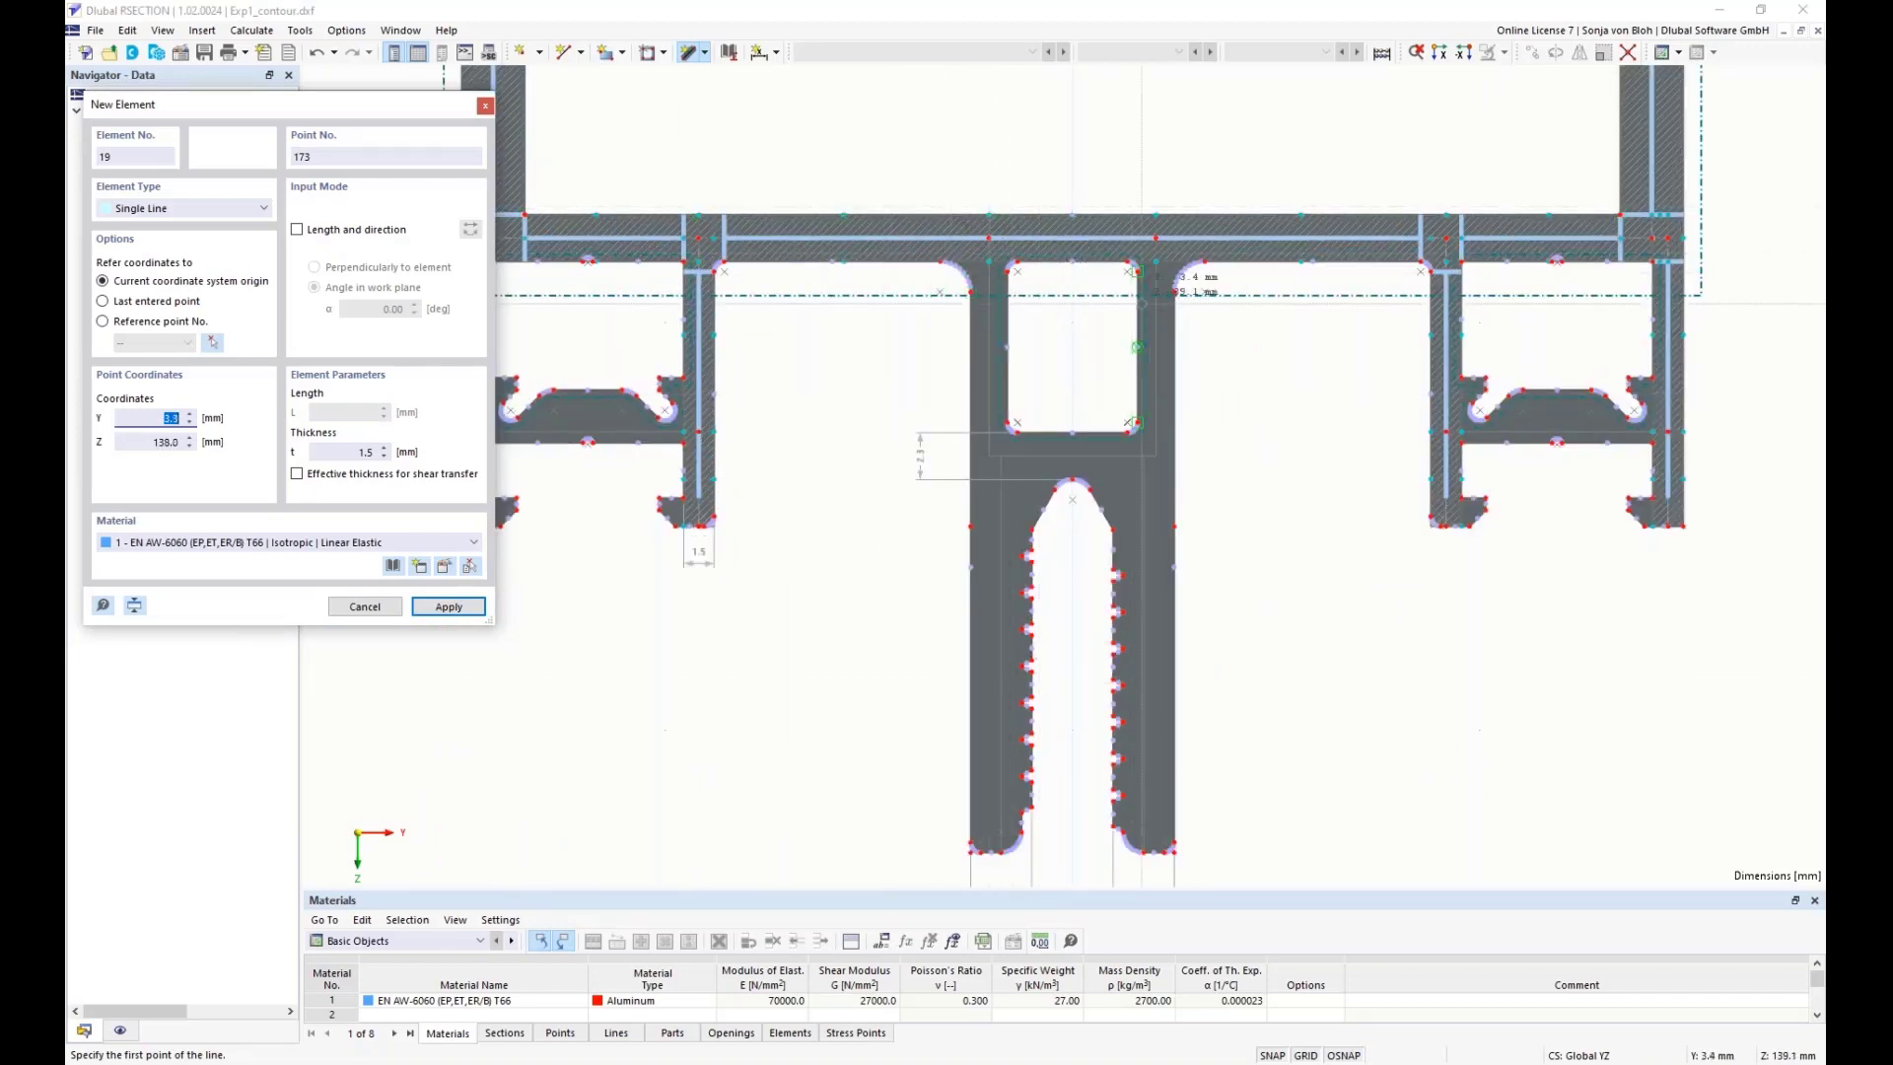
double_click(367, 451)
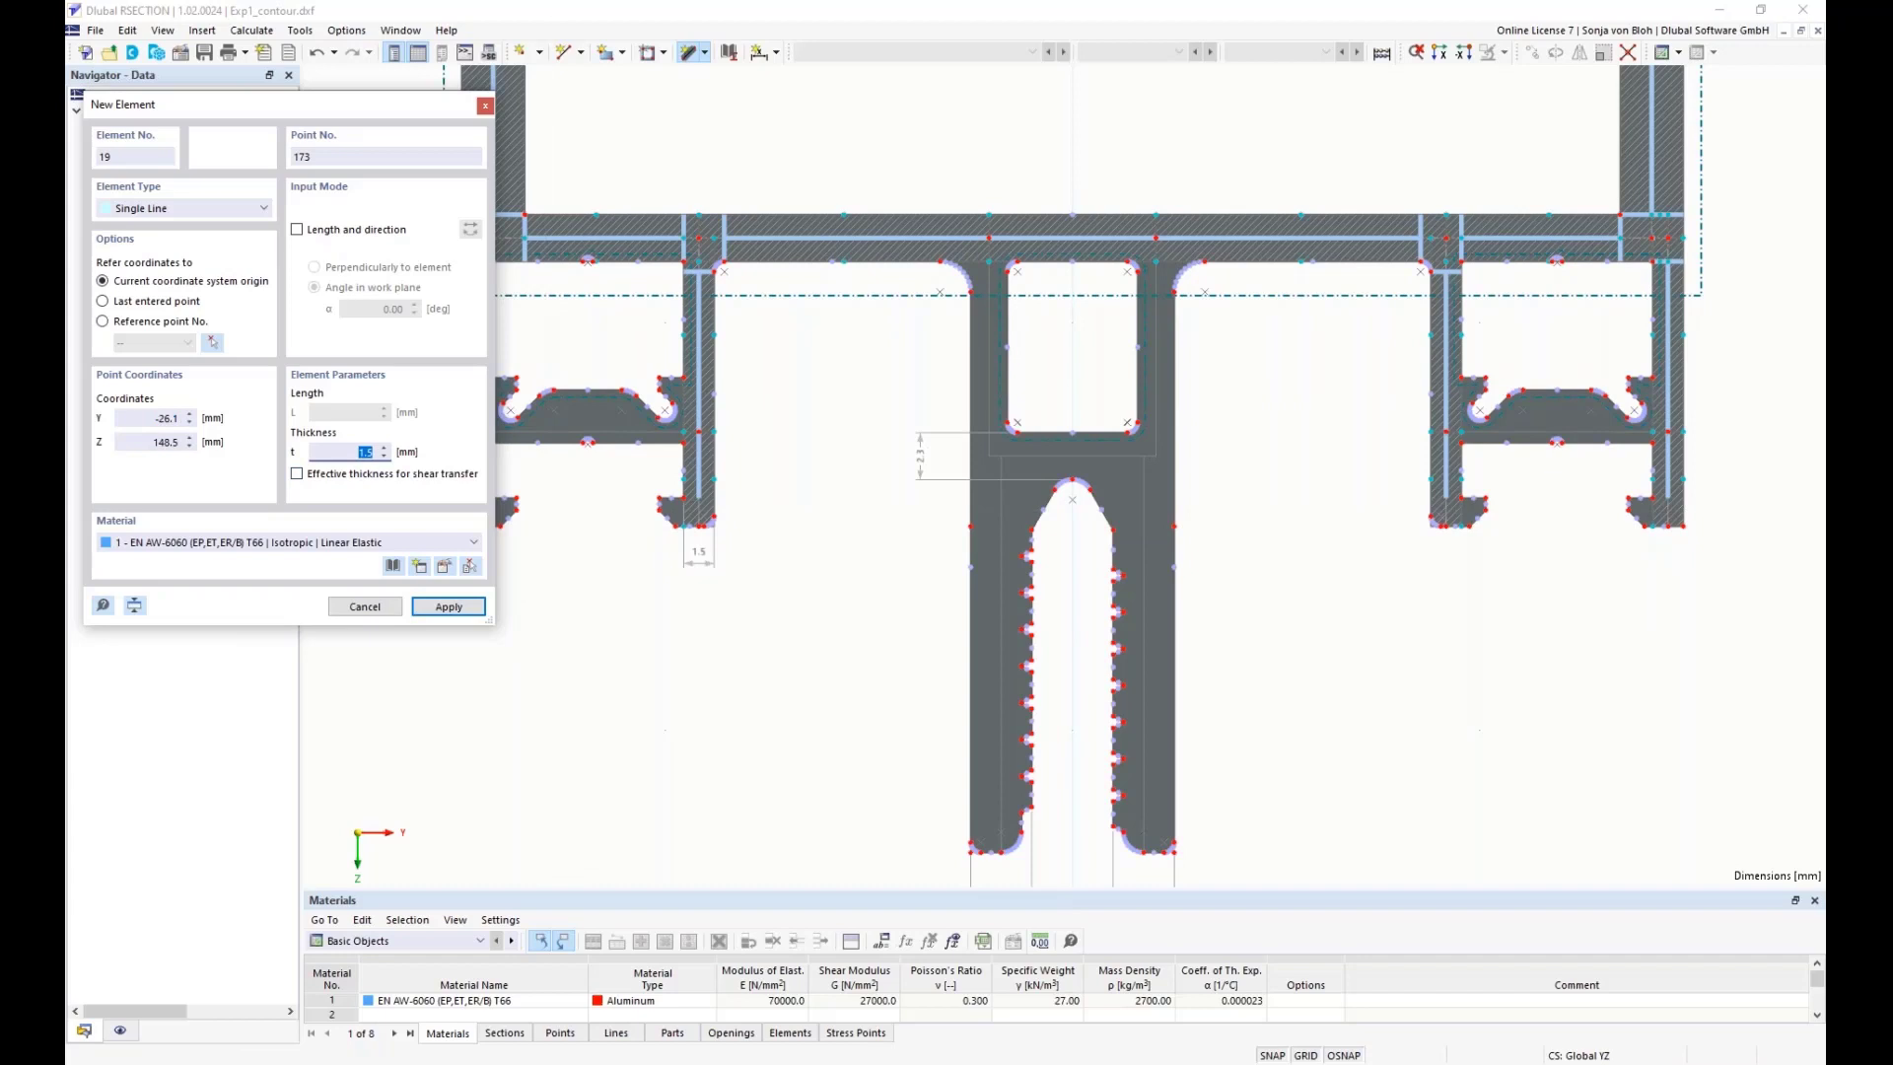
text(1.8)
click(989, 238)
click(989, 455)
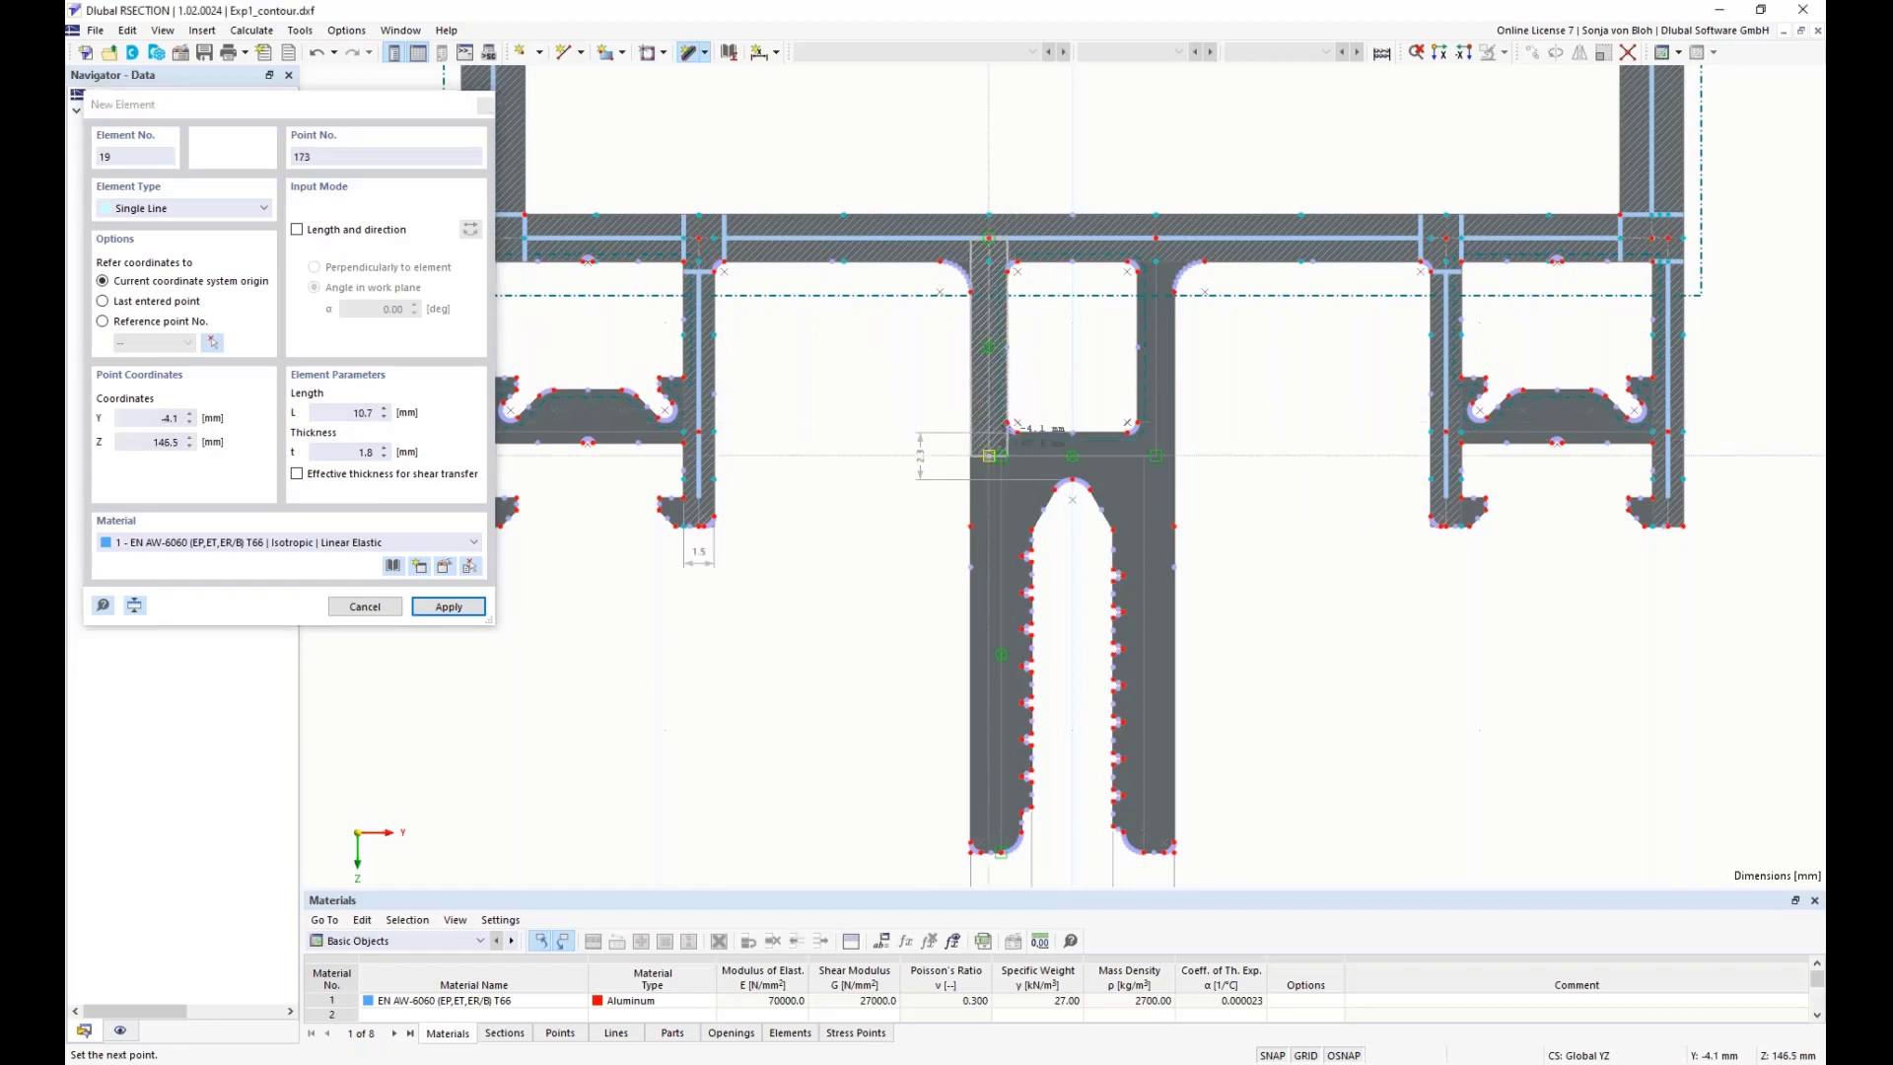
click(989, 456)
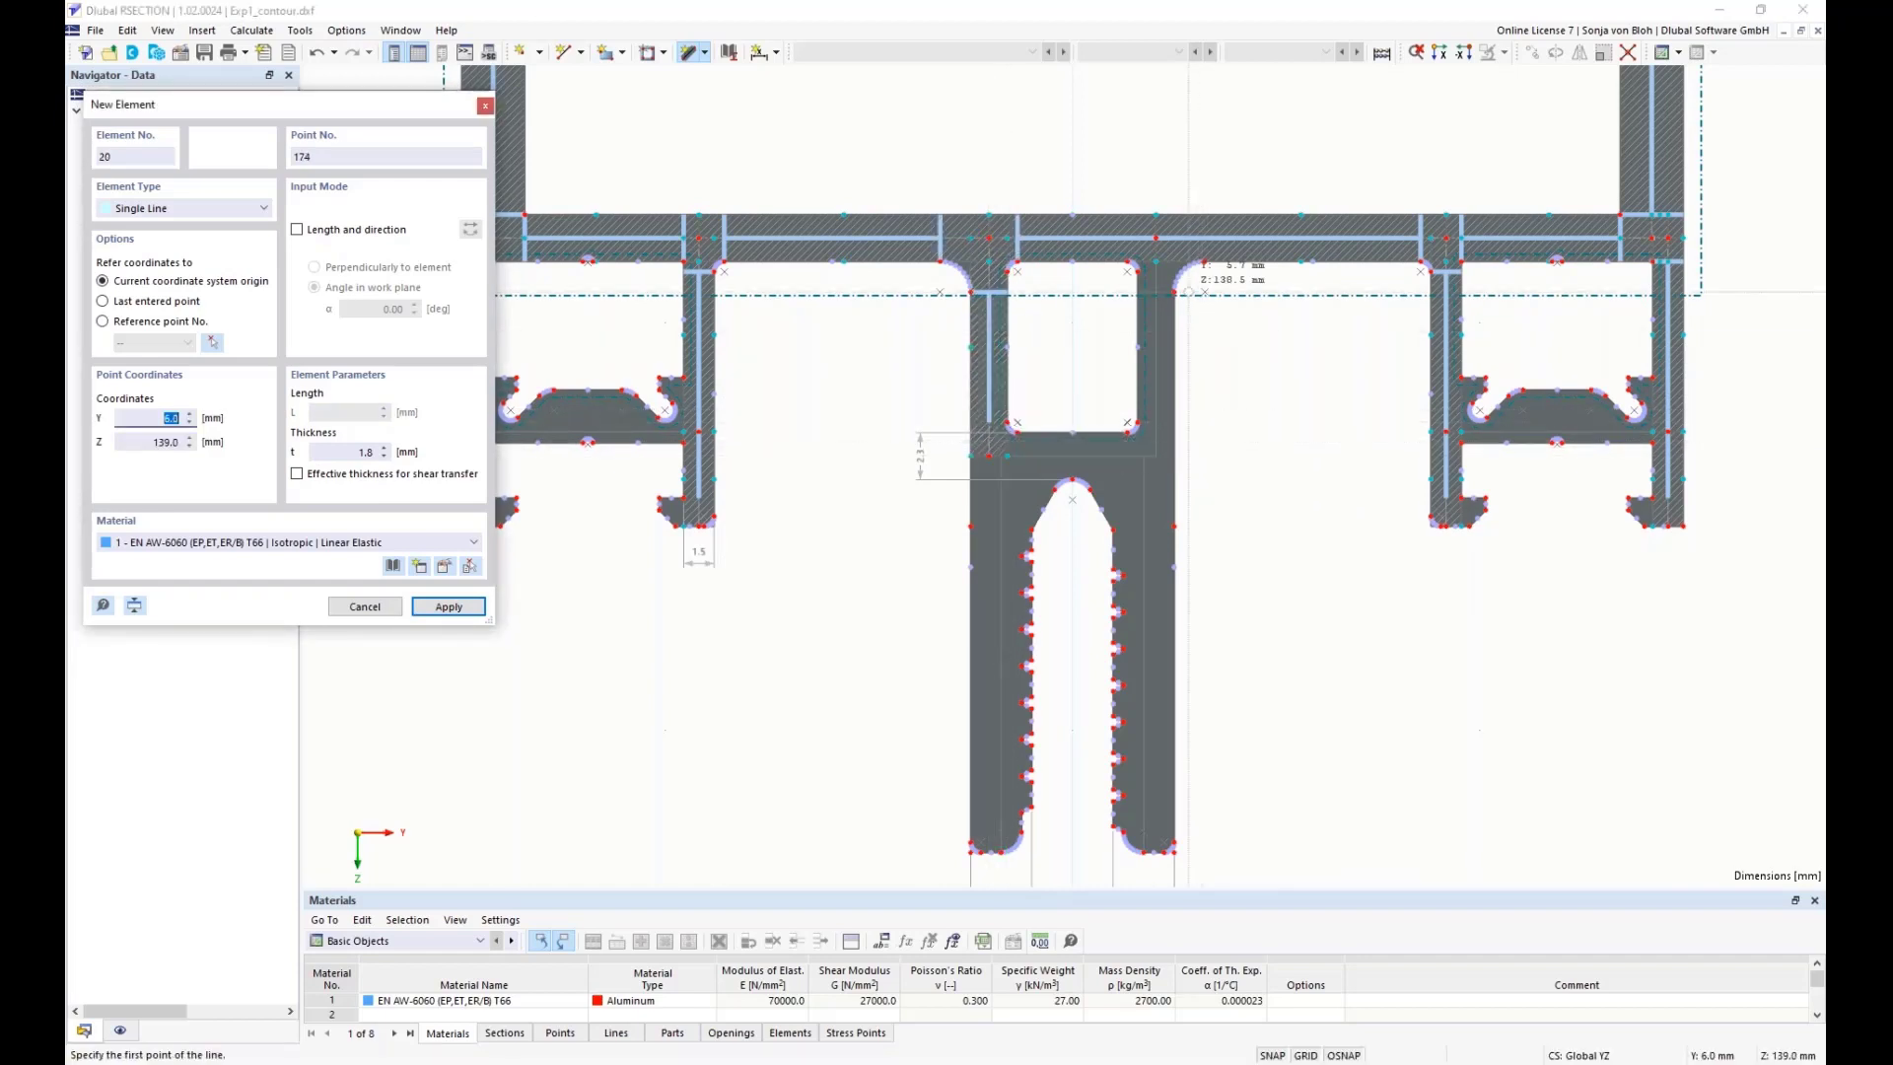
- Create a 1.8 mm thick element down the central box's right wall, from the crosswall to the centerline of the box's lower web
click(1156, 237)
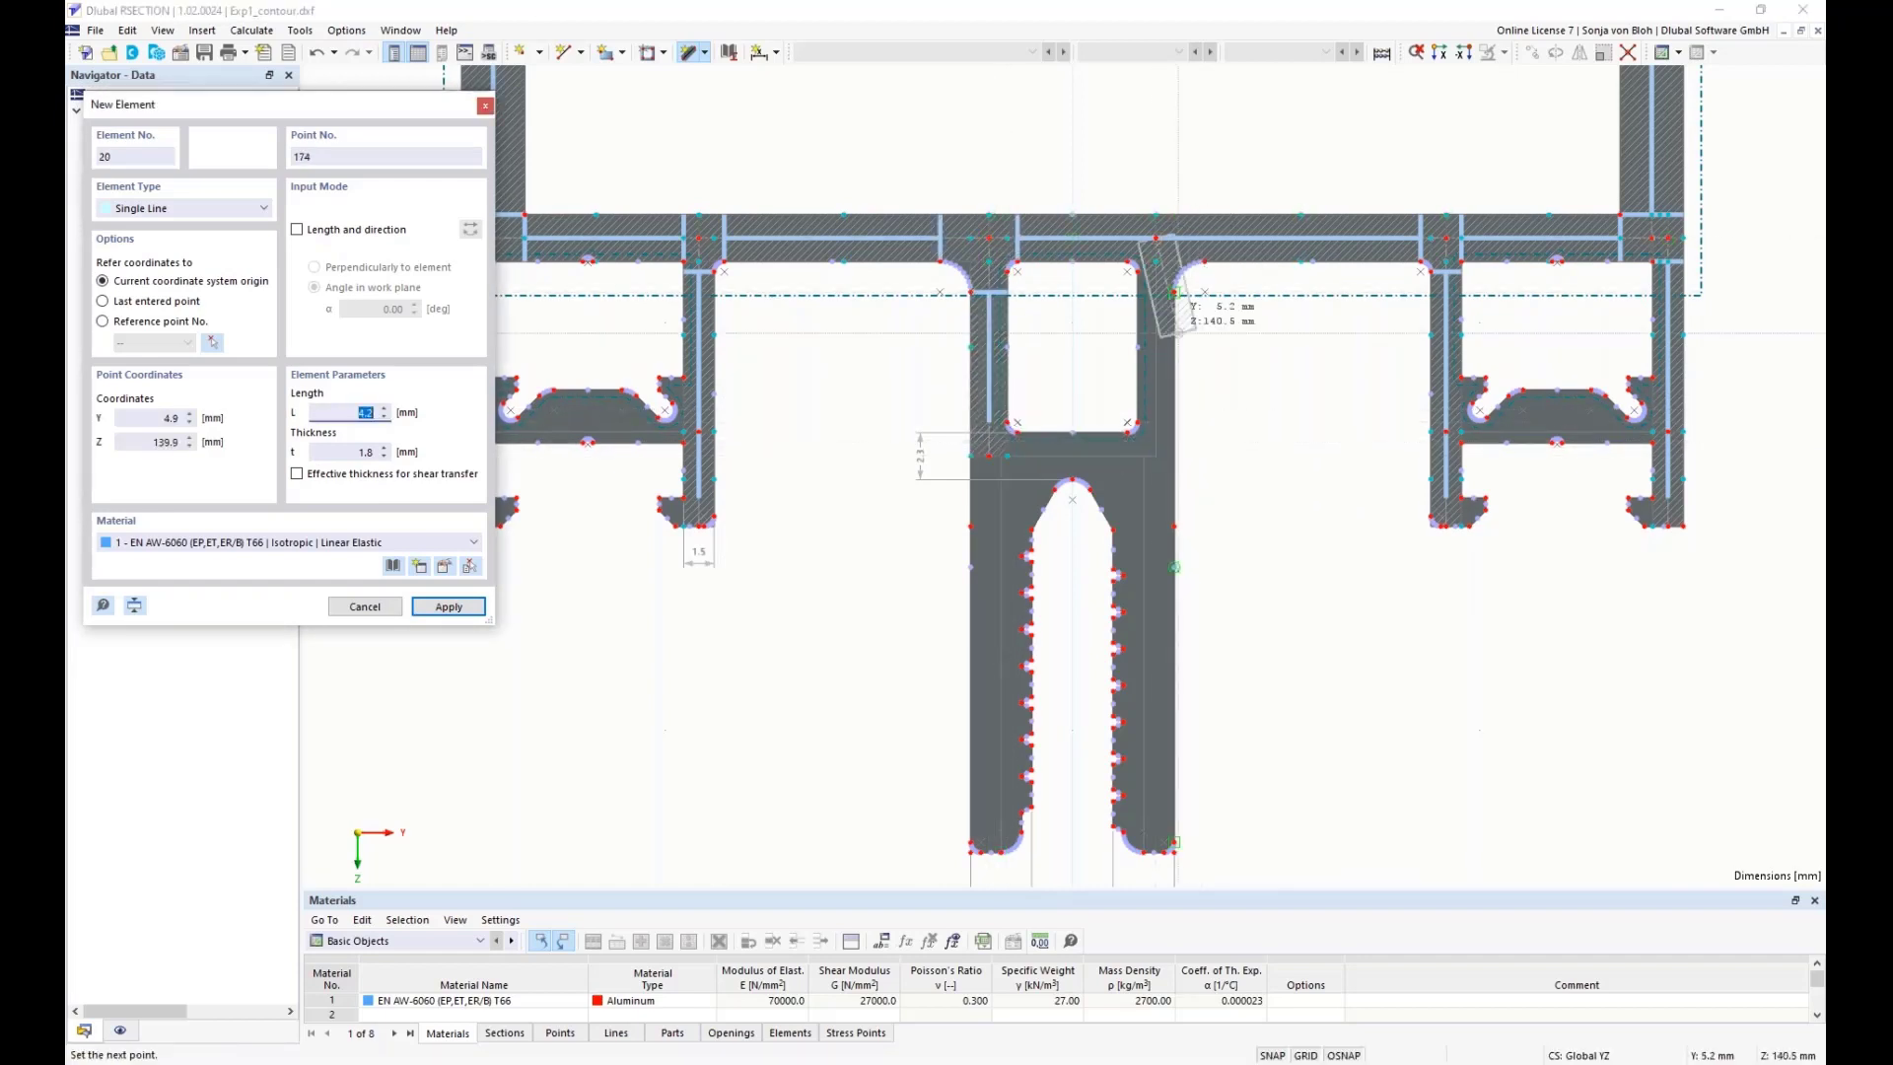
click(1156, 456)
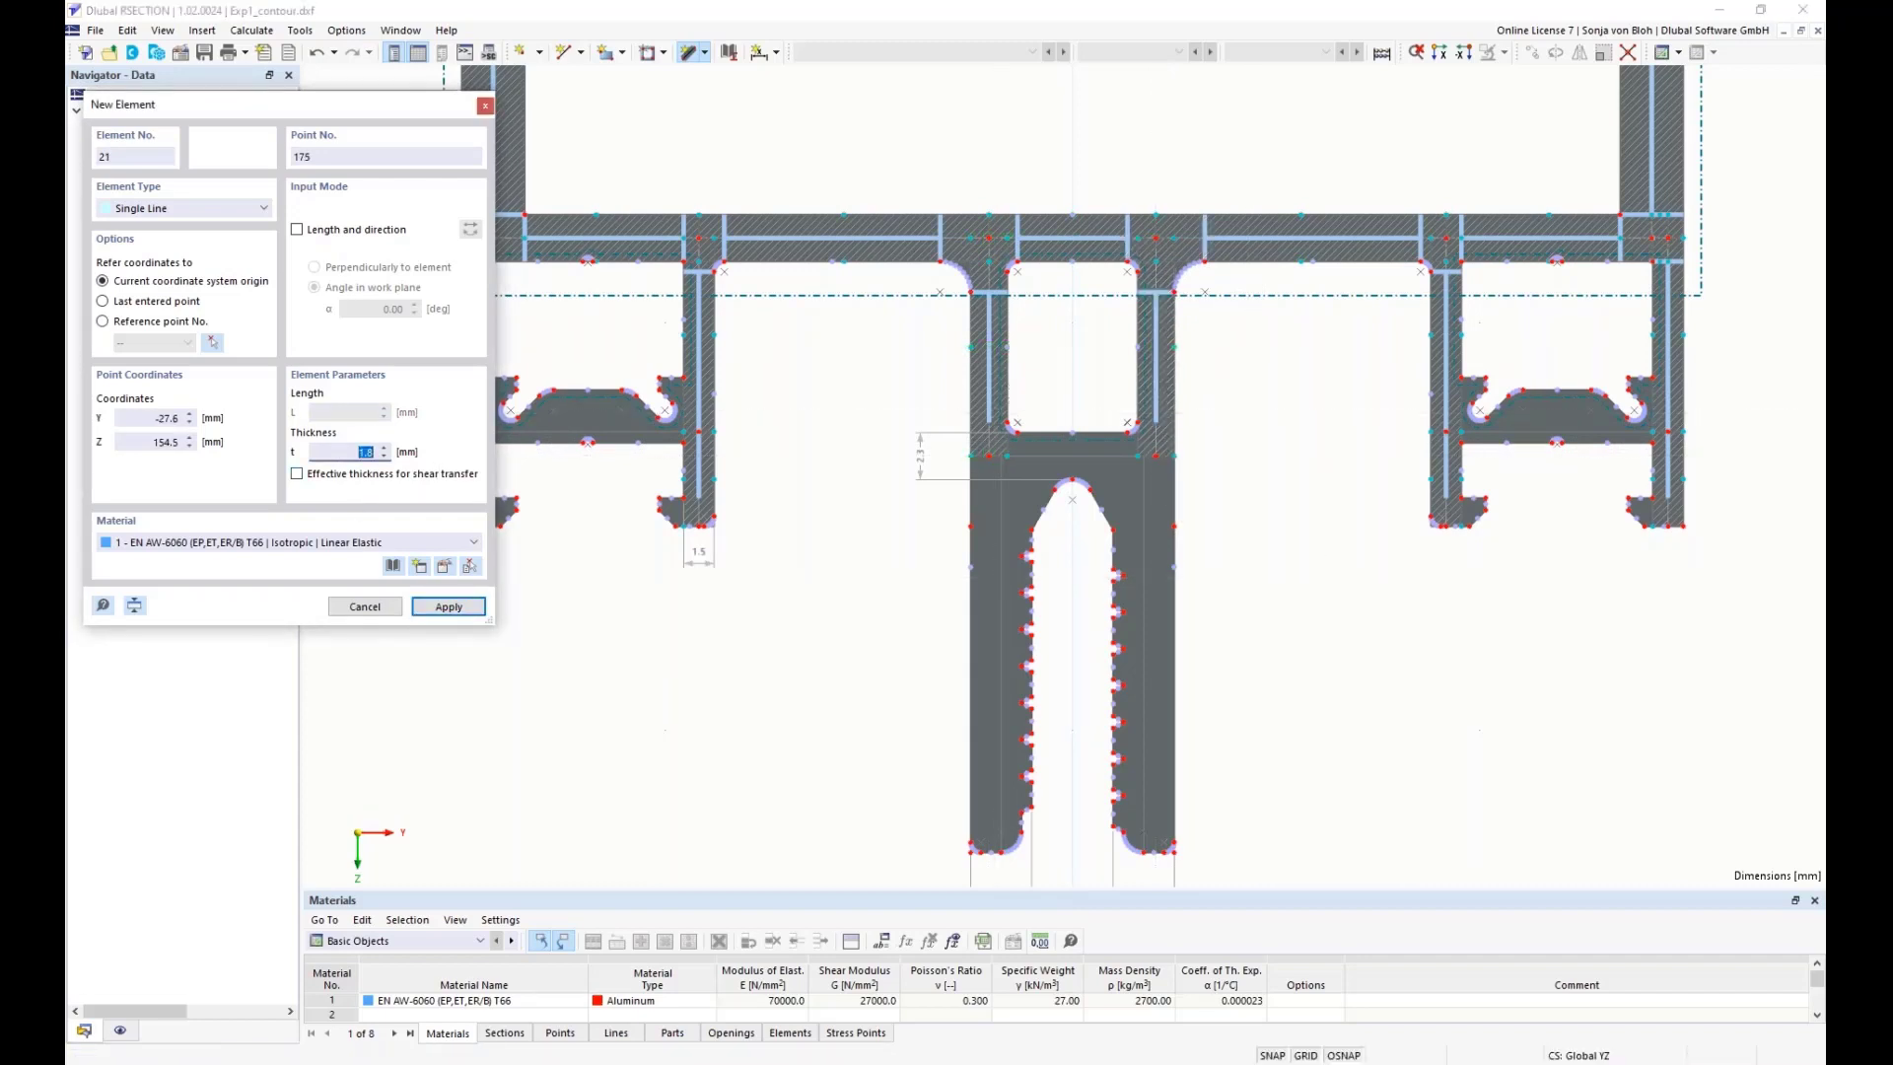
- Create a 3.0 mm thick element down the left central prong at Y -3.5 mm, from Z 146.5 to Z 166.0 mm
text(3)
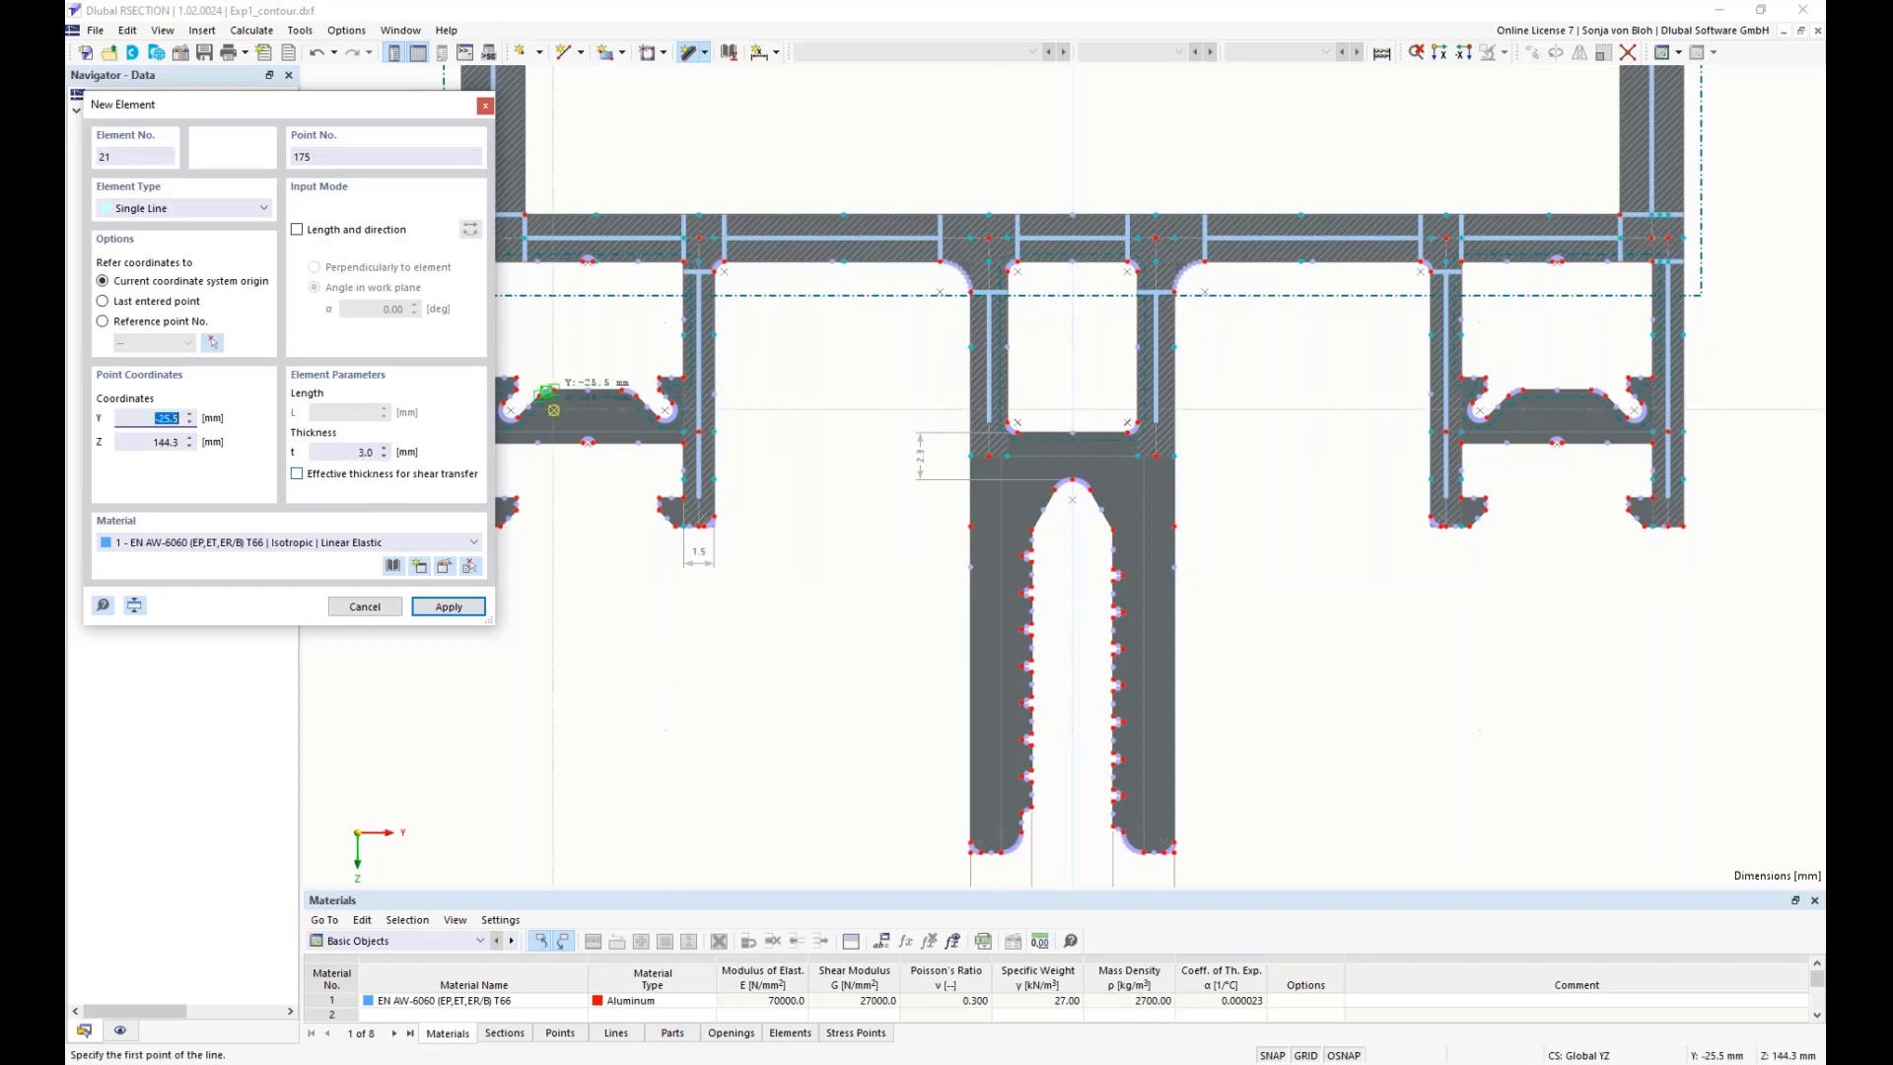
scroll(1002, 530, up, 3)
click(1002, 401)
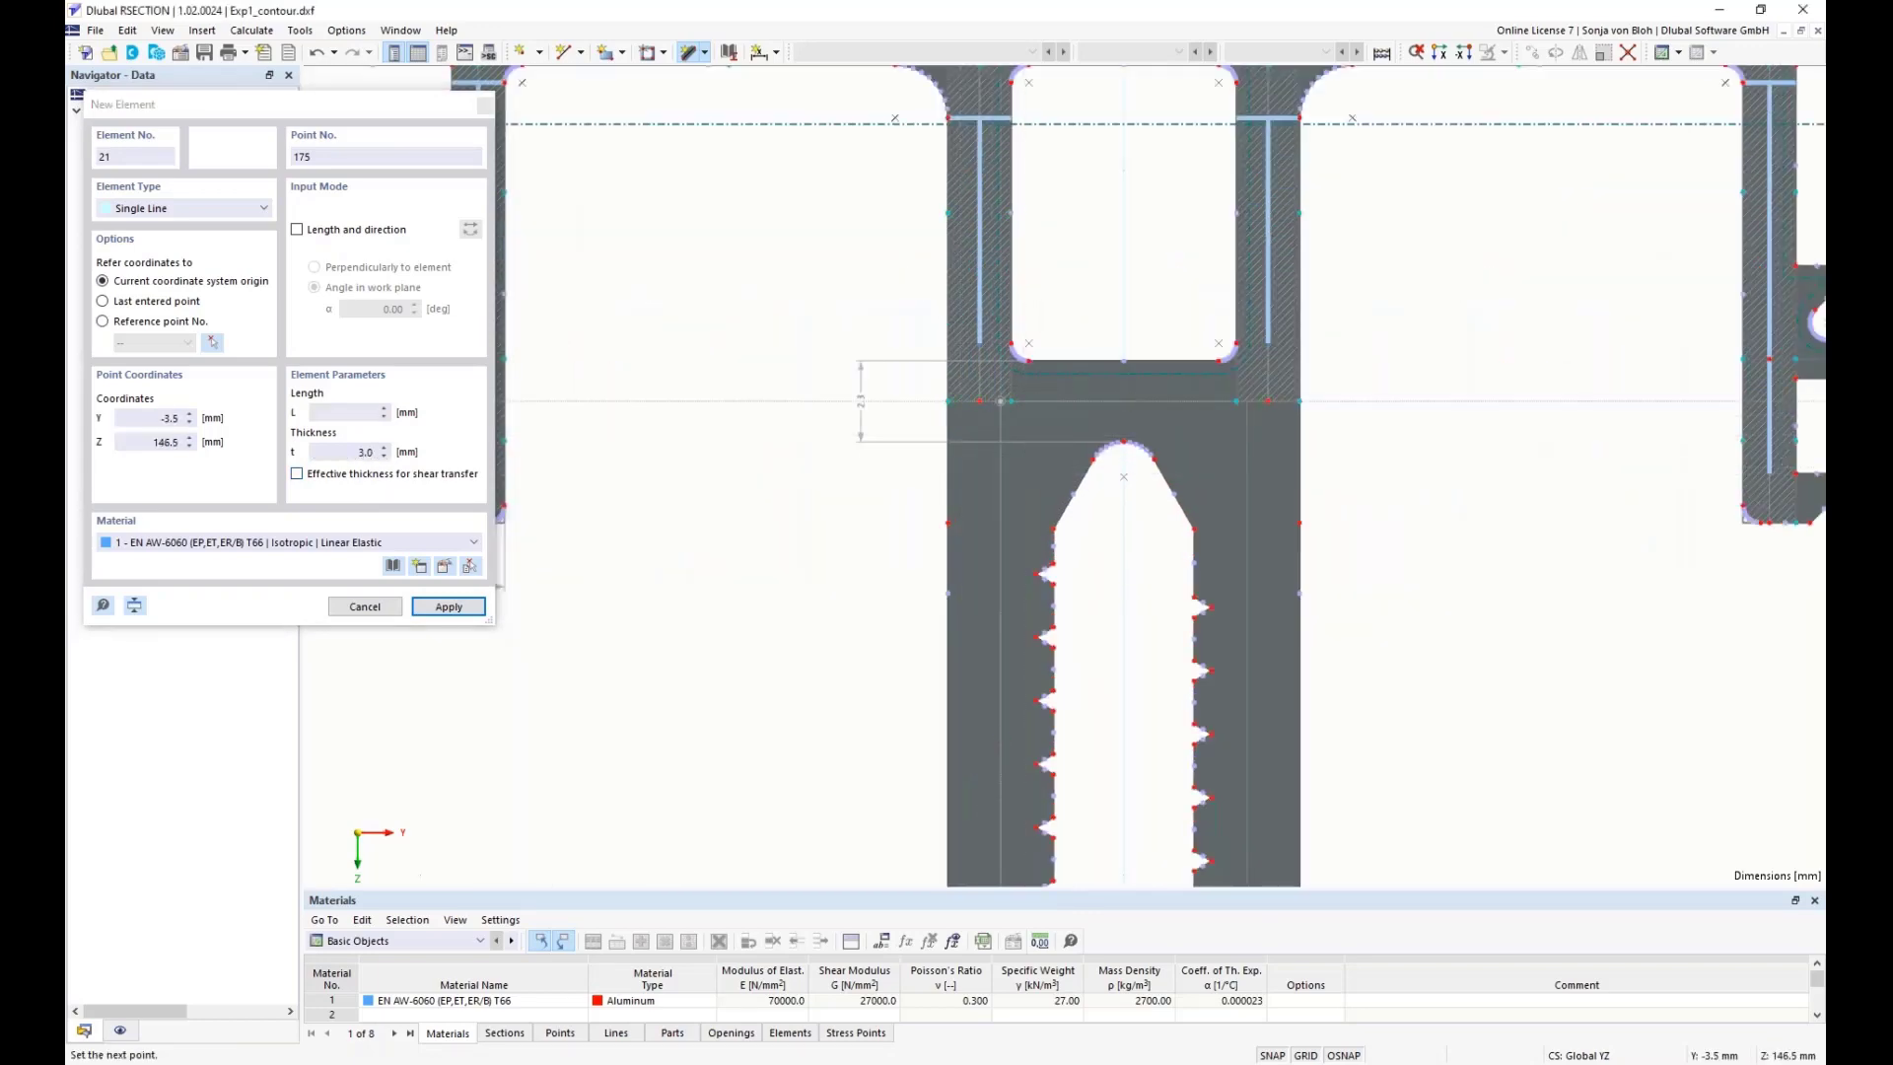
scroll(997, 848, down, 3)
scroll(997, 864, up, 4)
scroll(997, 864, up, 2)
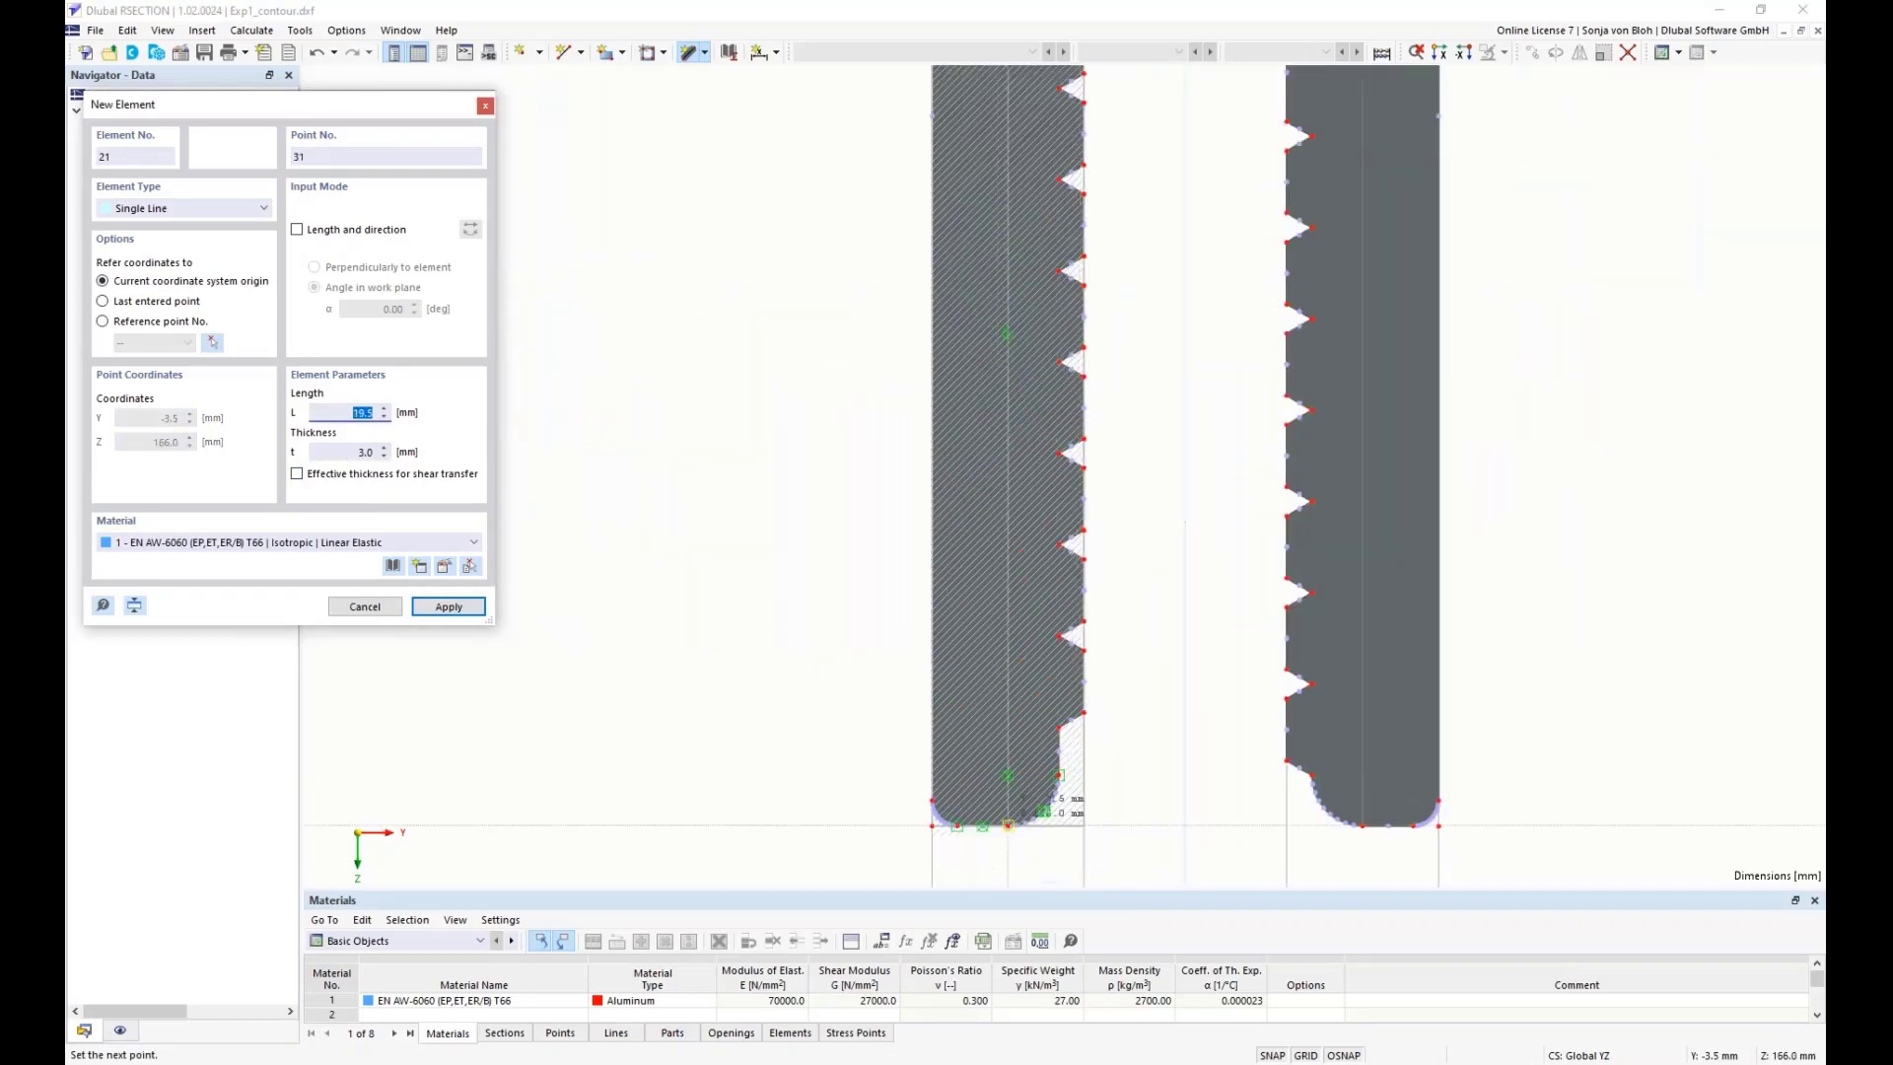
click(1008, 826)
- Create a 3.0 mm thick element down the right central prong, from the box's lower web centerline to the prong's lower end
scroll(1100, 734, down, 2)
scroll(1243, 498, up, 2)
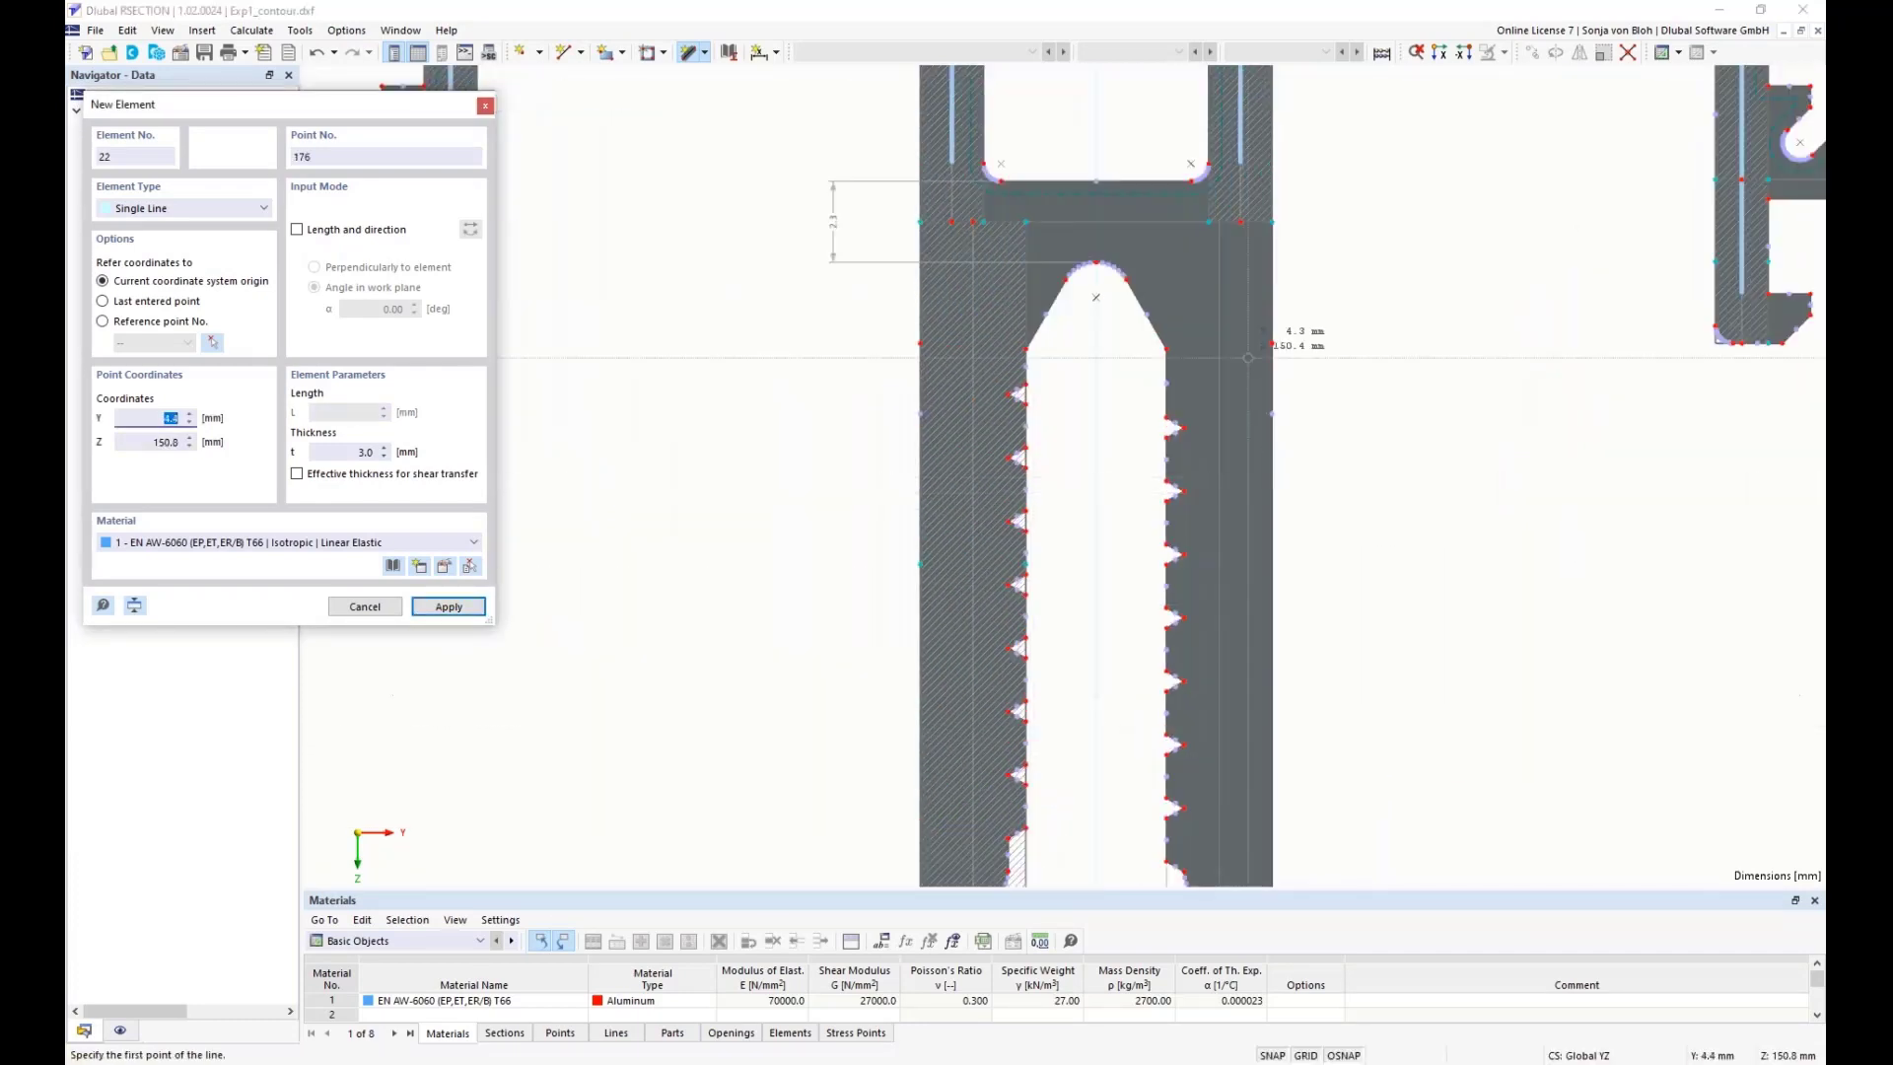
click(1220, 223)
scroll(1219, 223, down, 3)
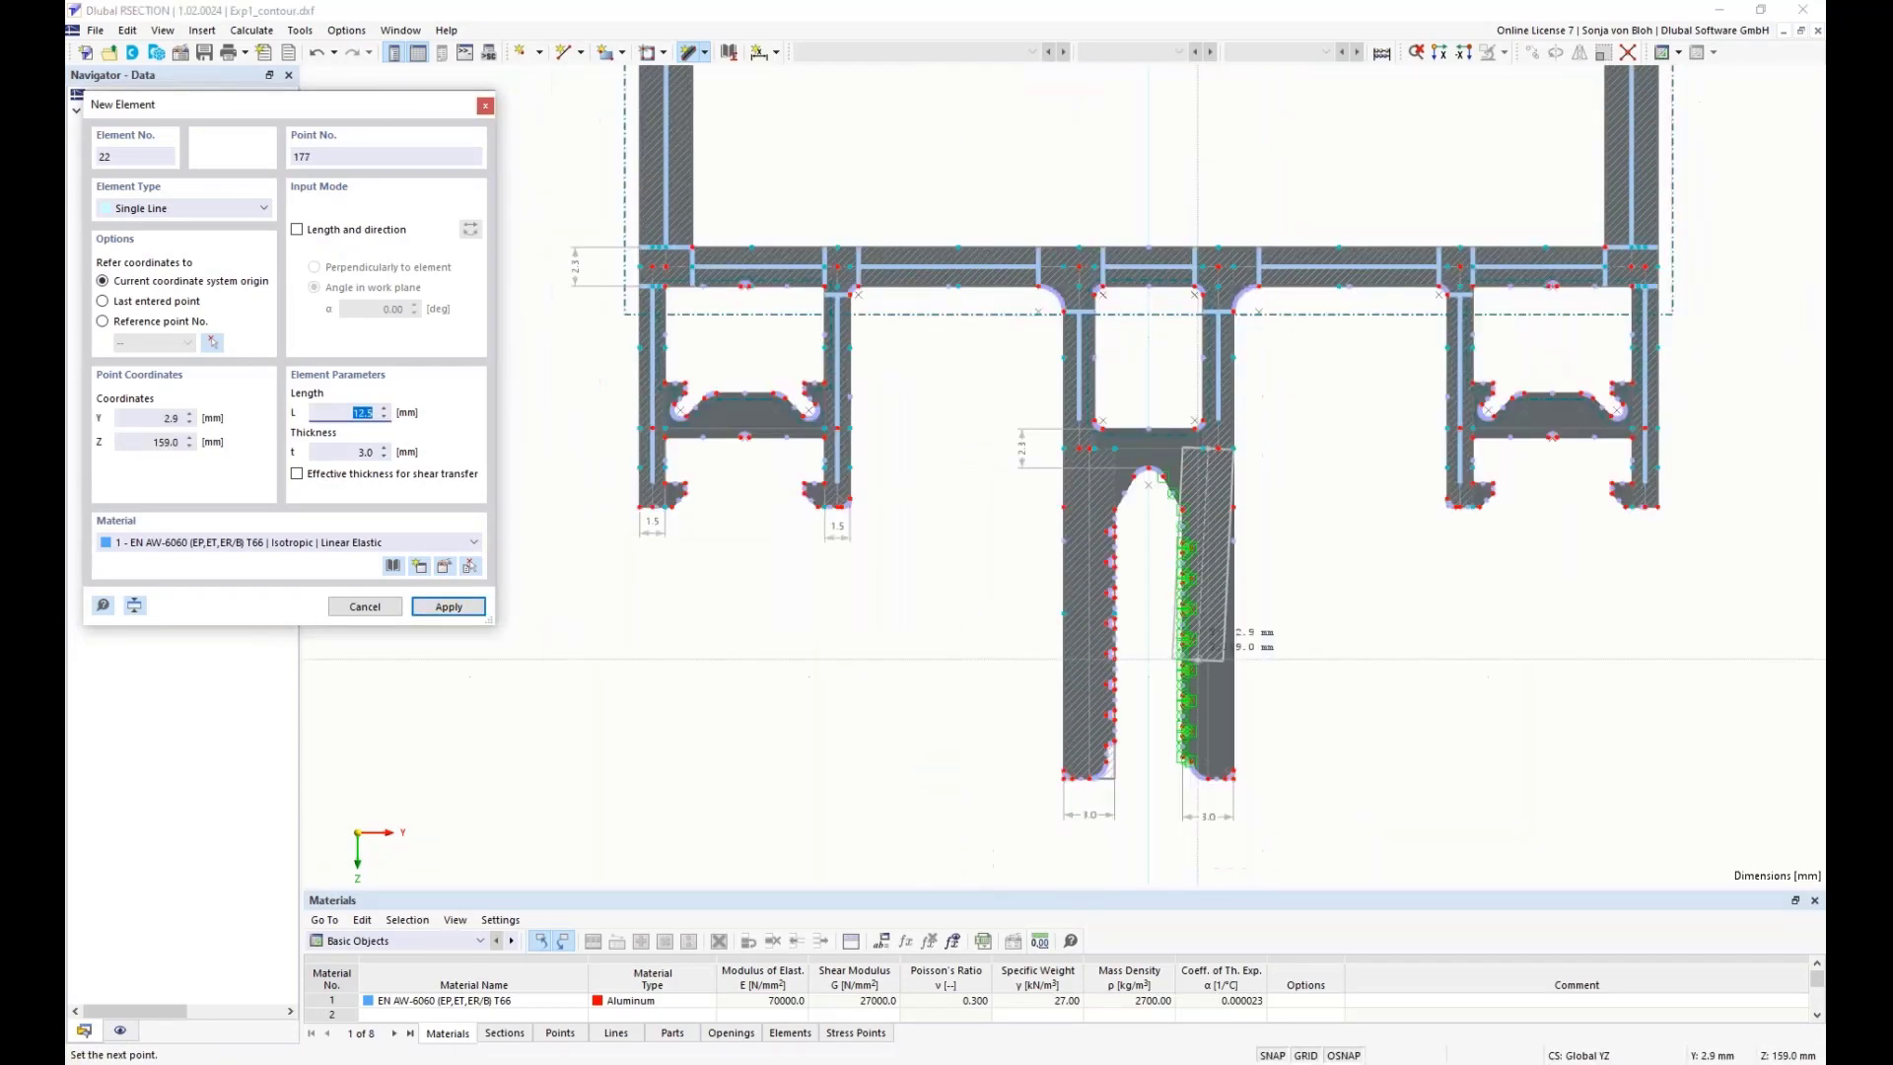
scroll(1183, 759, up, 4)
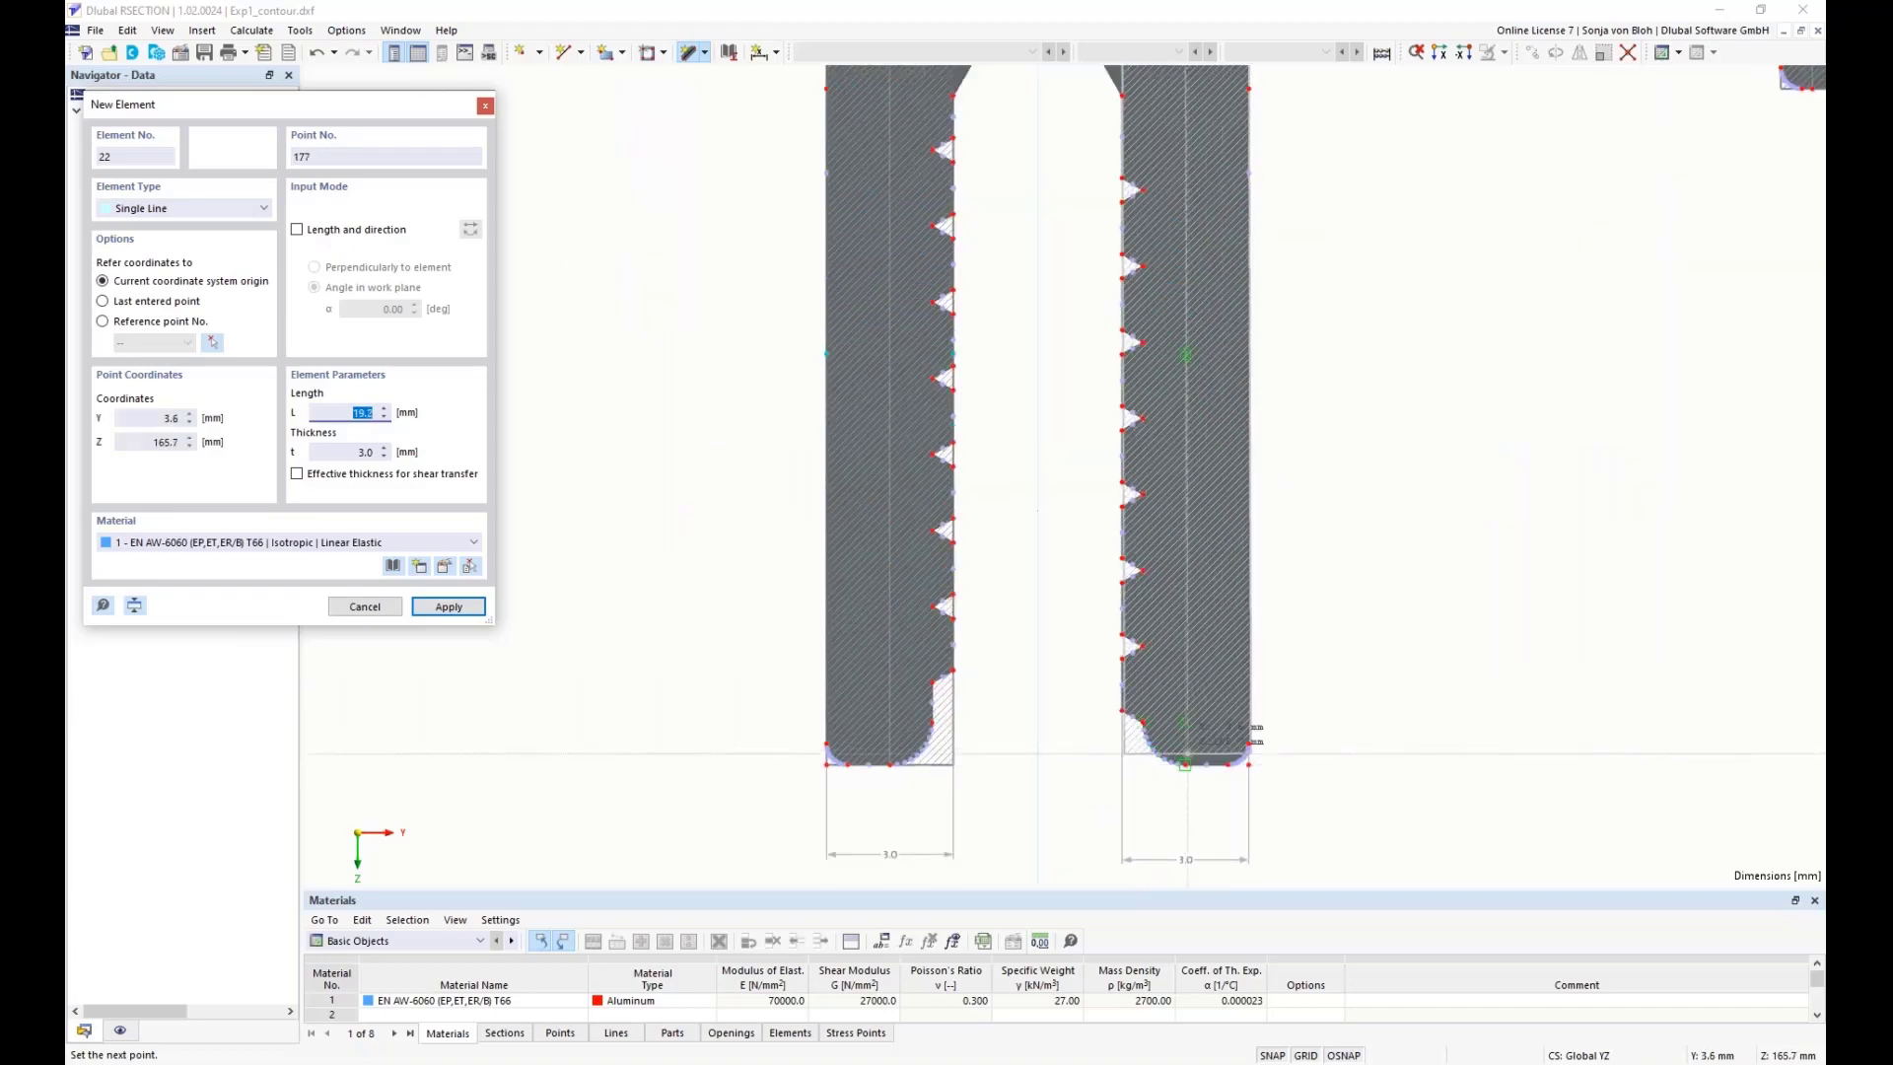
scroll(1193, 765, up, 3)
click(1223, 767)
- Create 2.3 mm thick elements across the central box's lower web, linking the left wall, both prong axes and the right wall
scroll(1149, 618, down, 5)
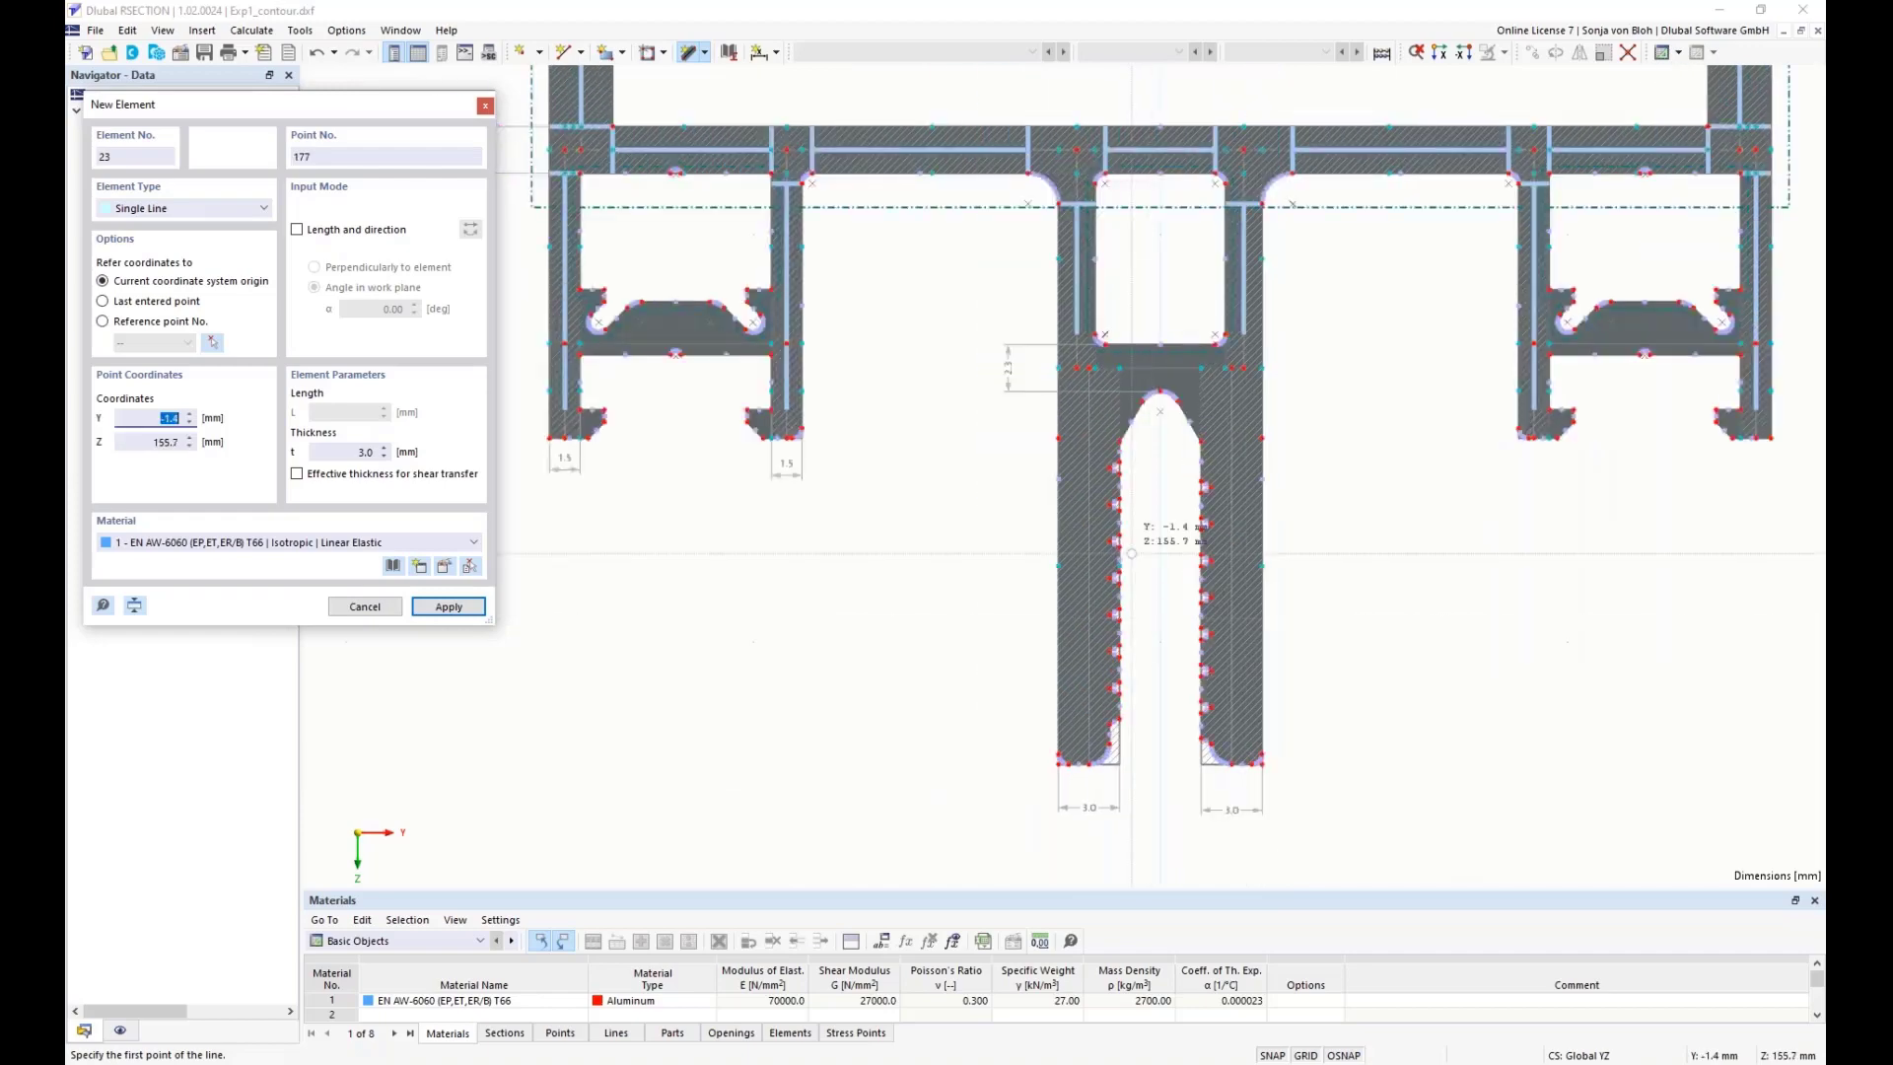
scroll(1232, 289, up, 4)
double_click(358, 452)
text(2,3)
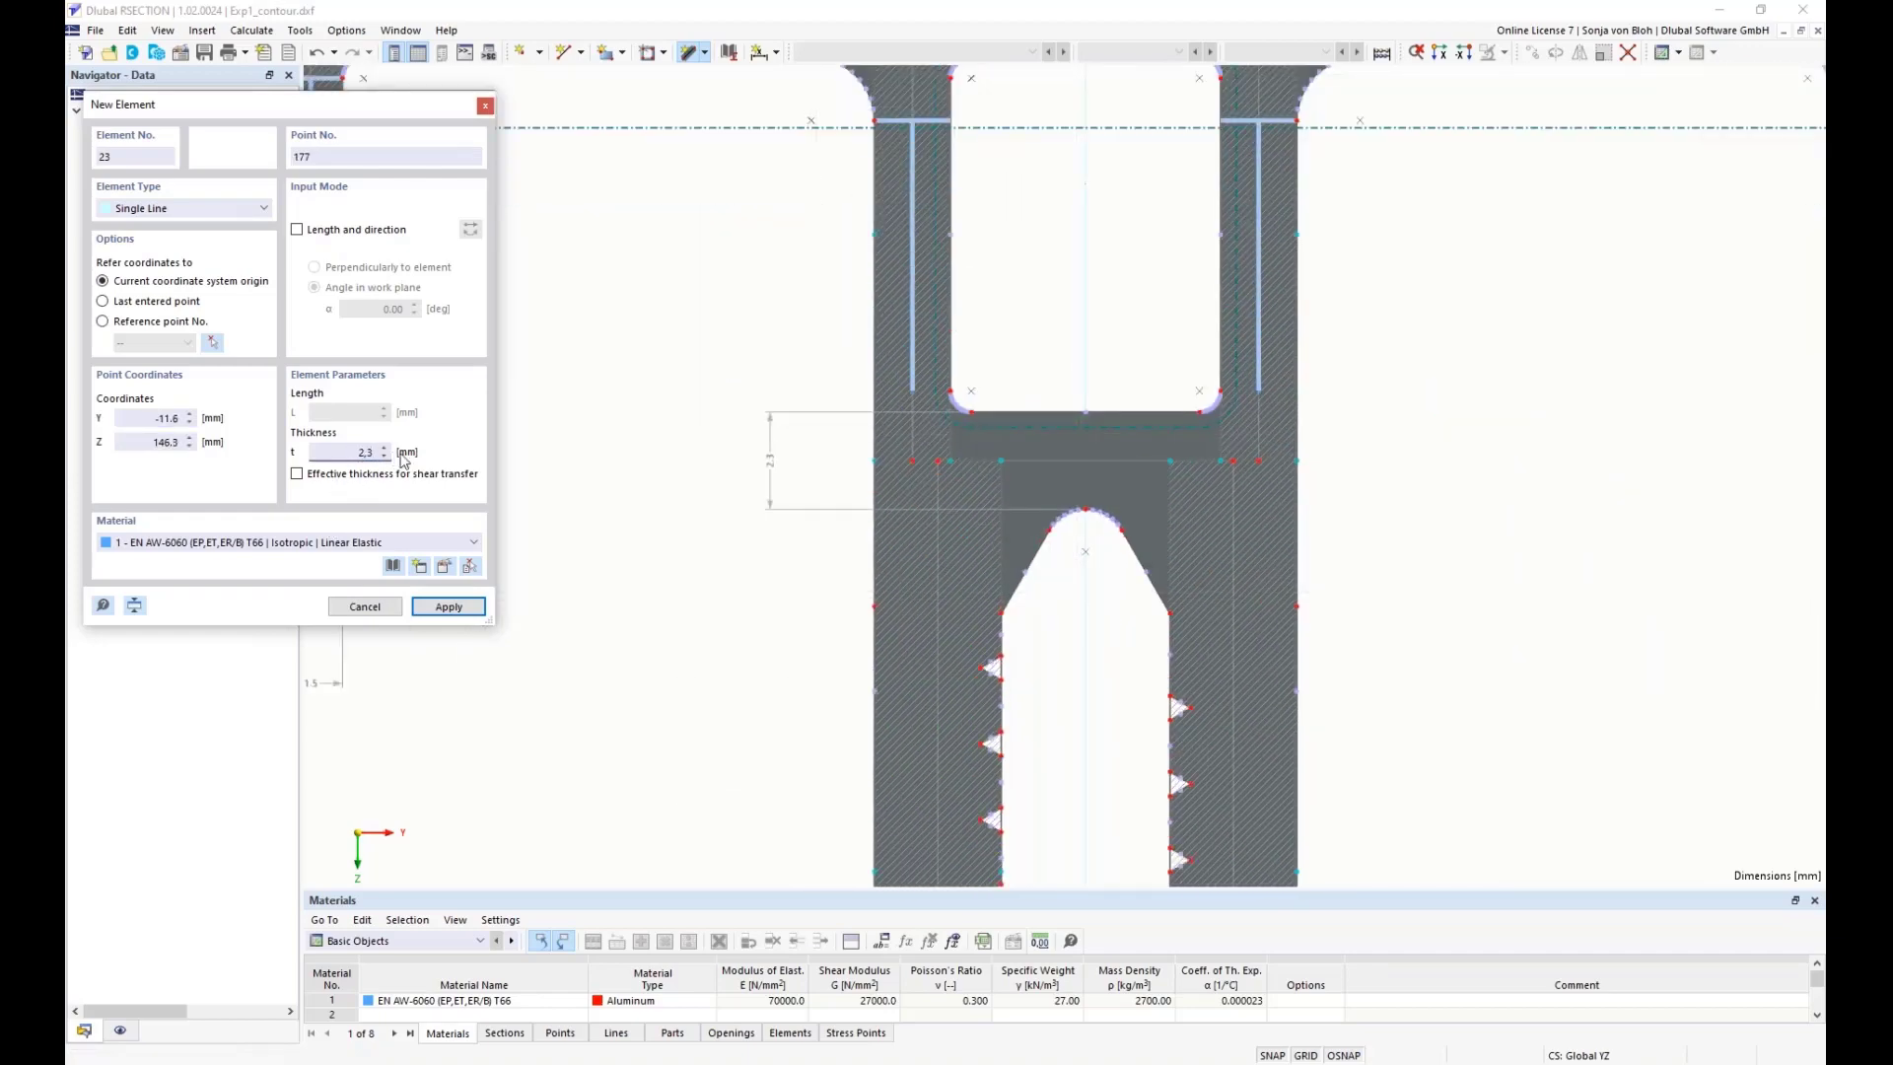
scroll(816, 420, up, 3)
click(1004, 504)
click(1057, 503)
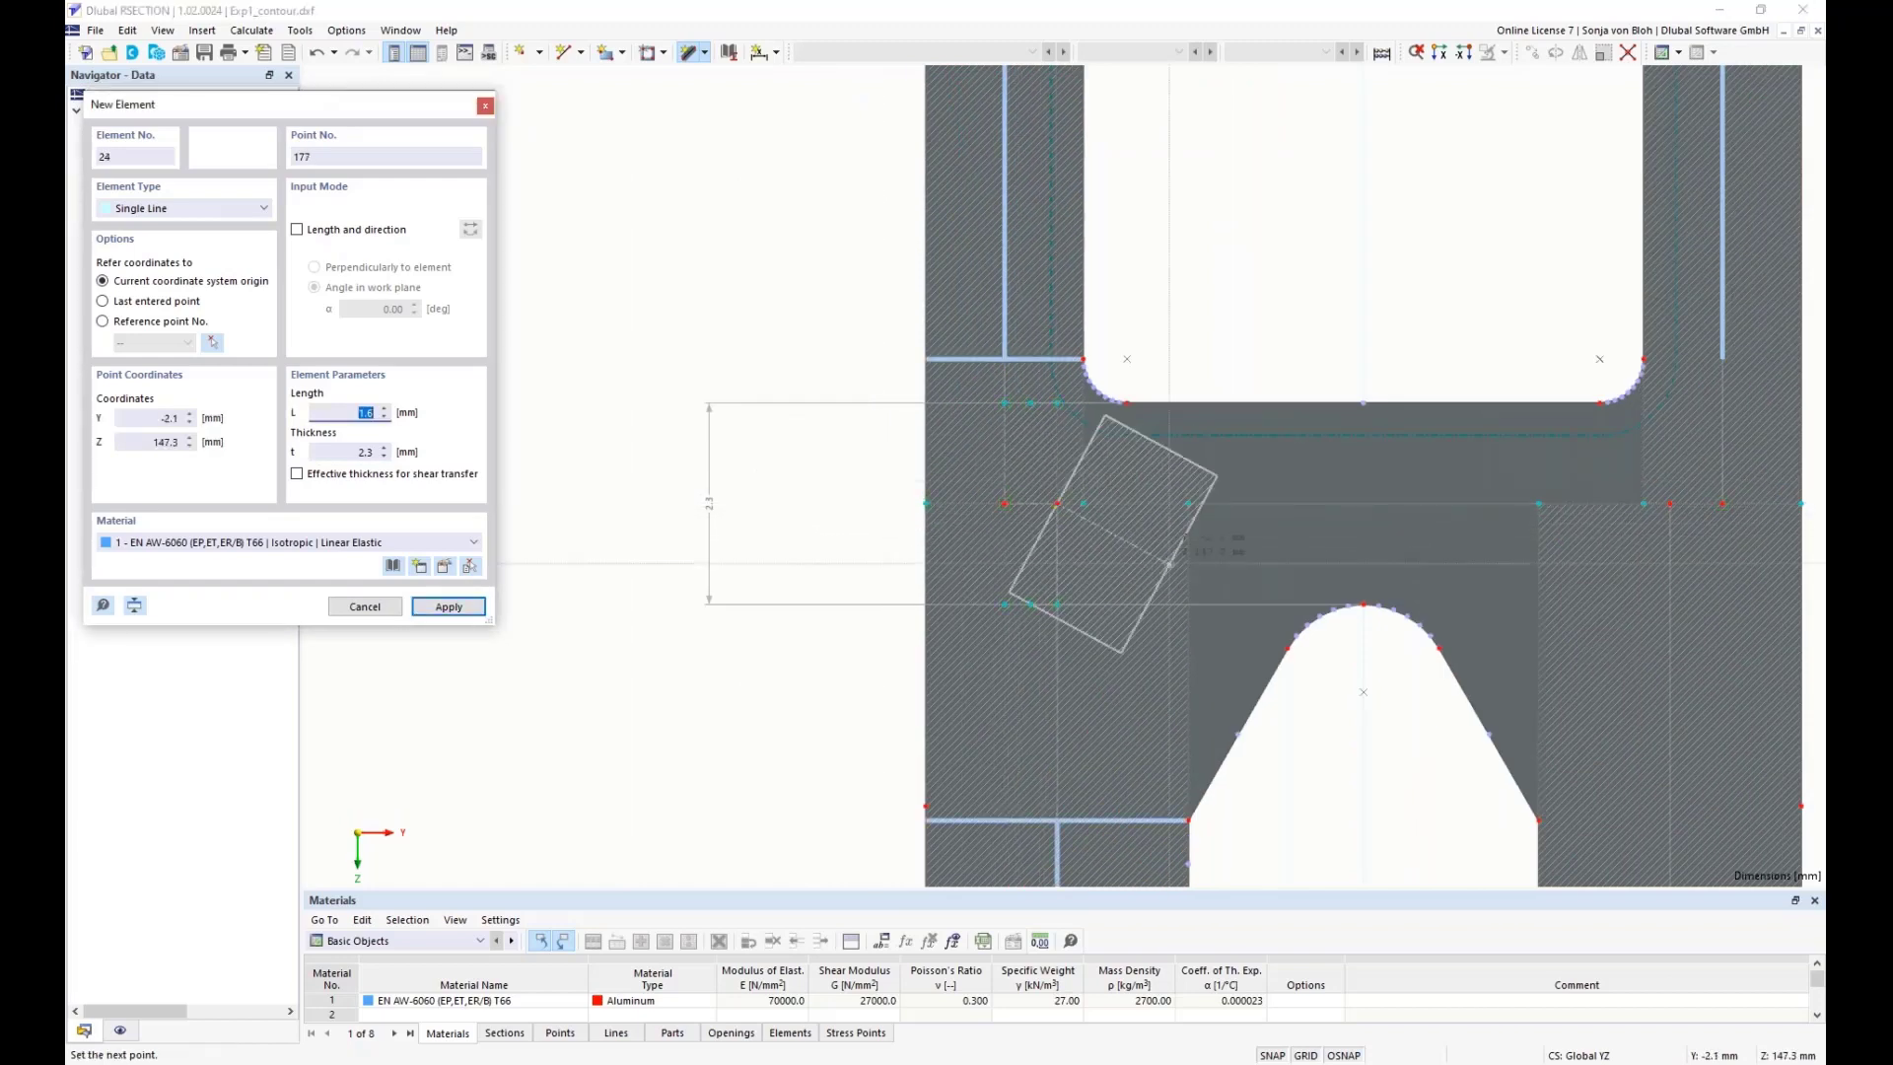
click(1670, 503)
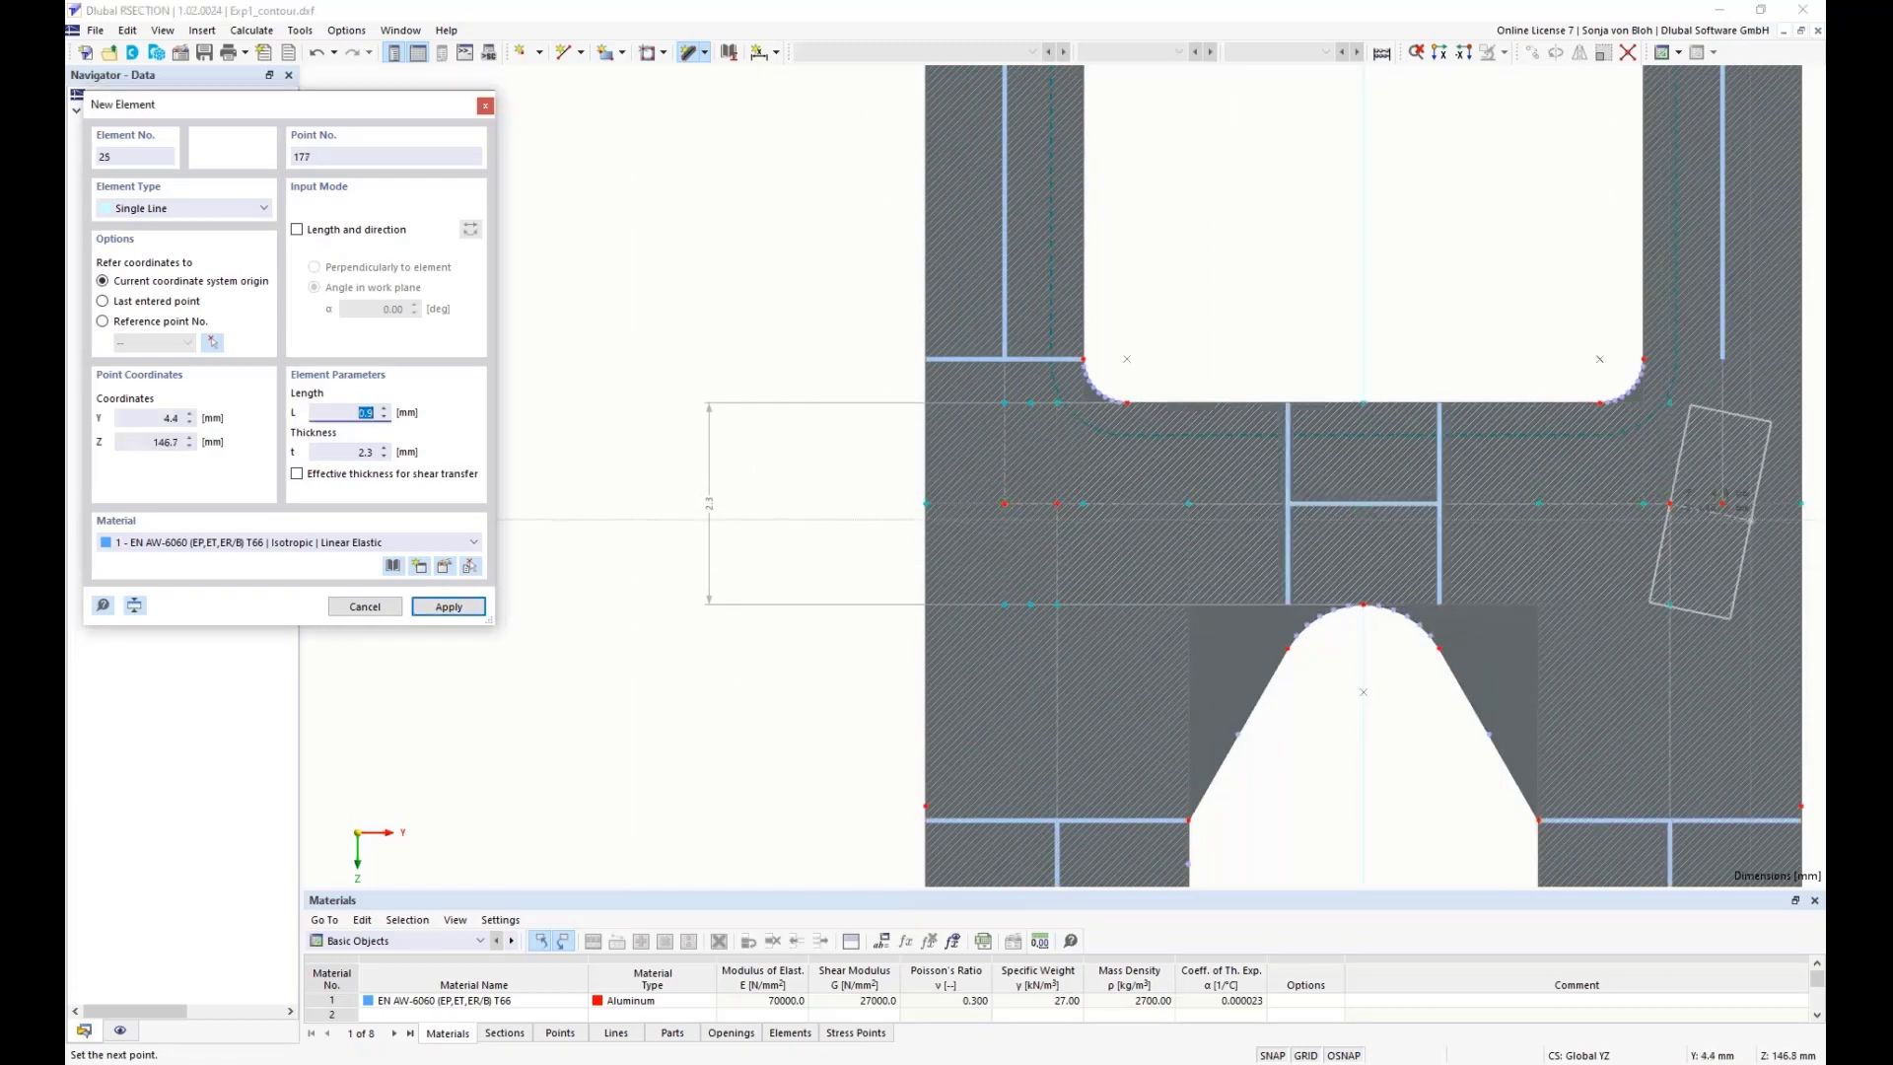
click(1724, 504)
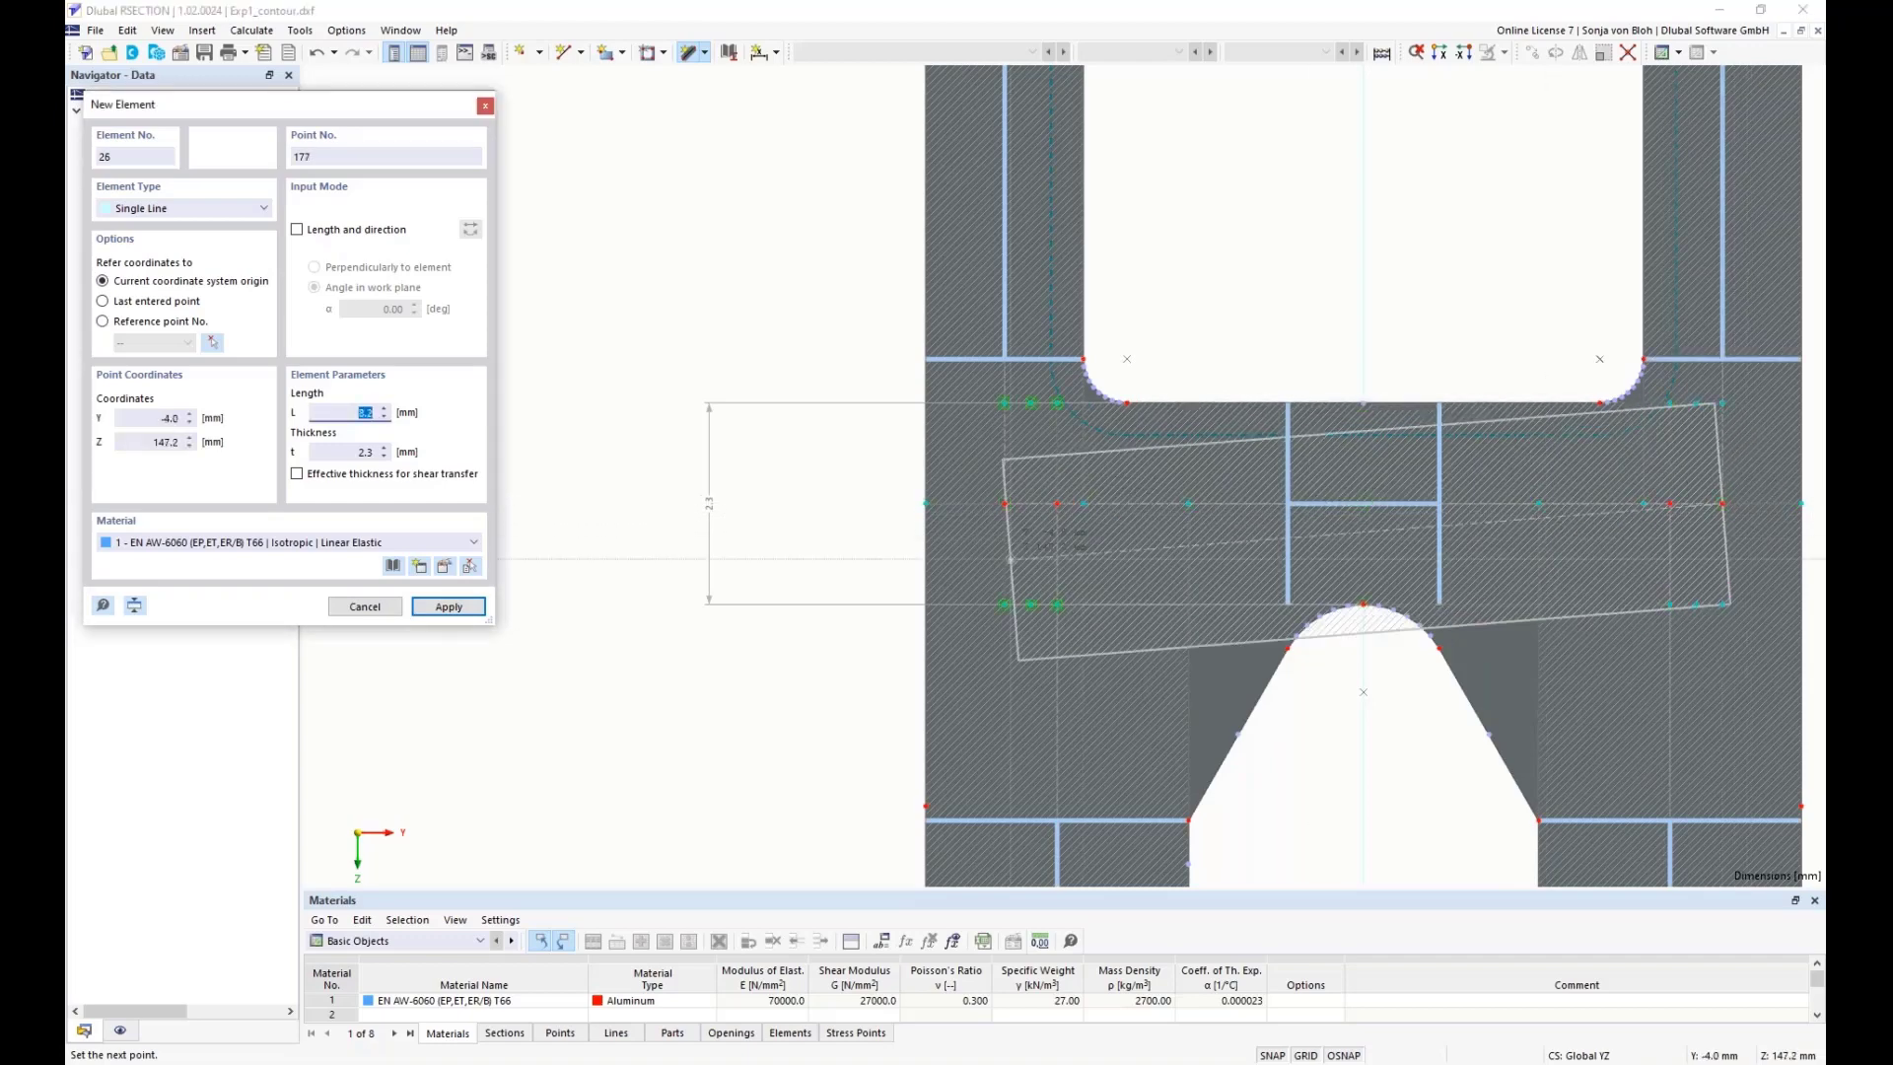
key(Escape)
- Create 1.1 mm thick elements across the left profile's cross web, from the outer leg's axis to the inner leg at Y -18.3 mm
scroll(1010, 560, down, 6)
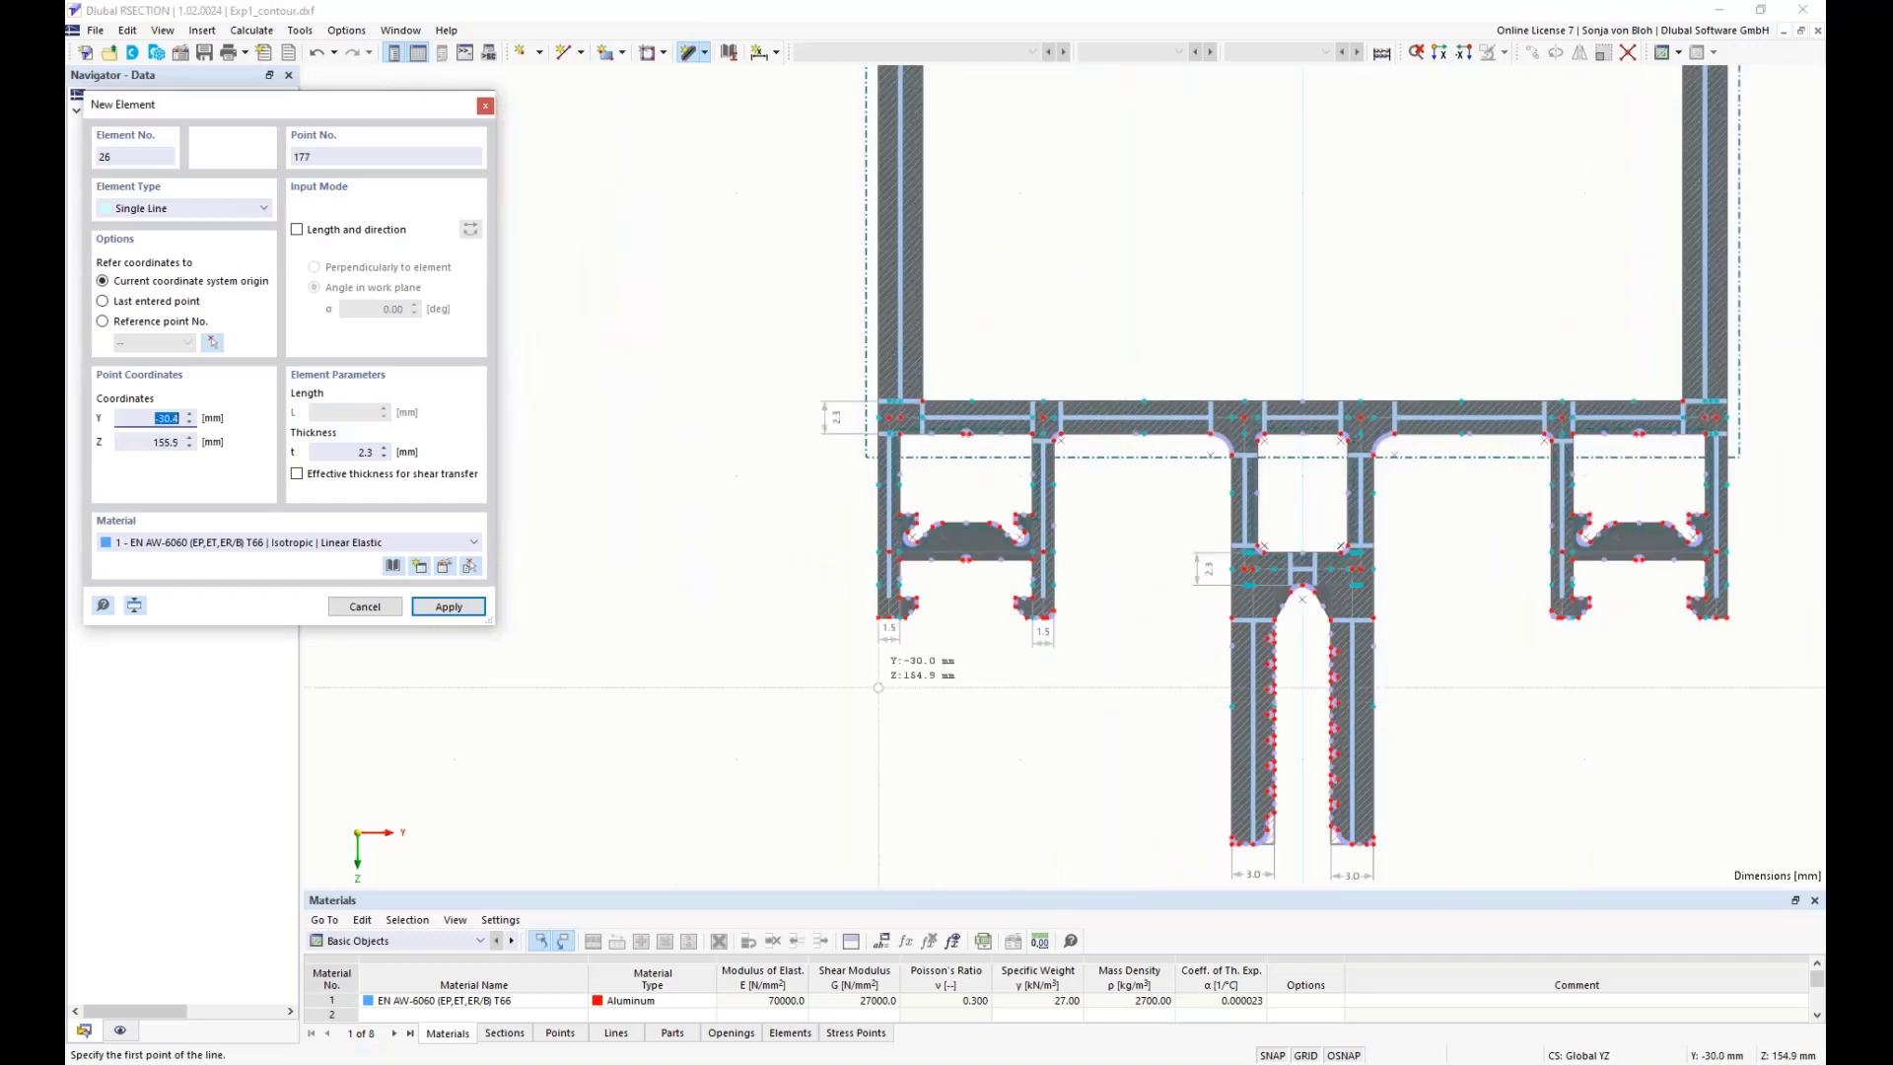
scroll(903, 656, up, 3)
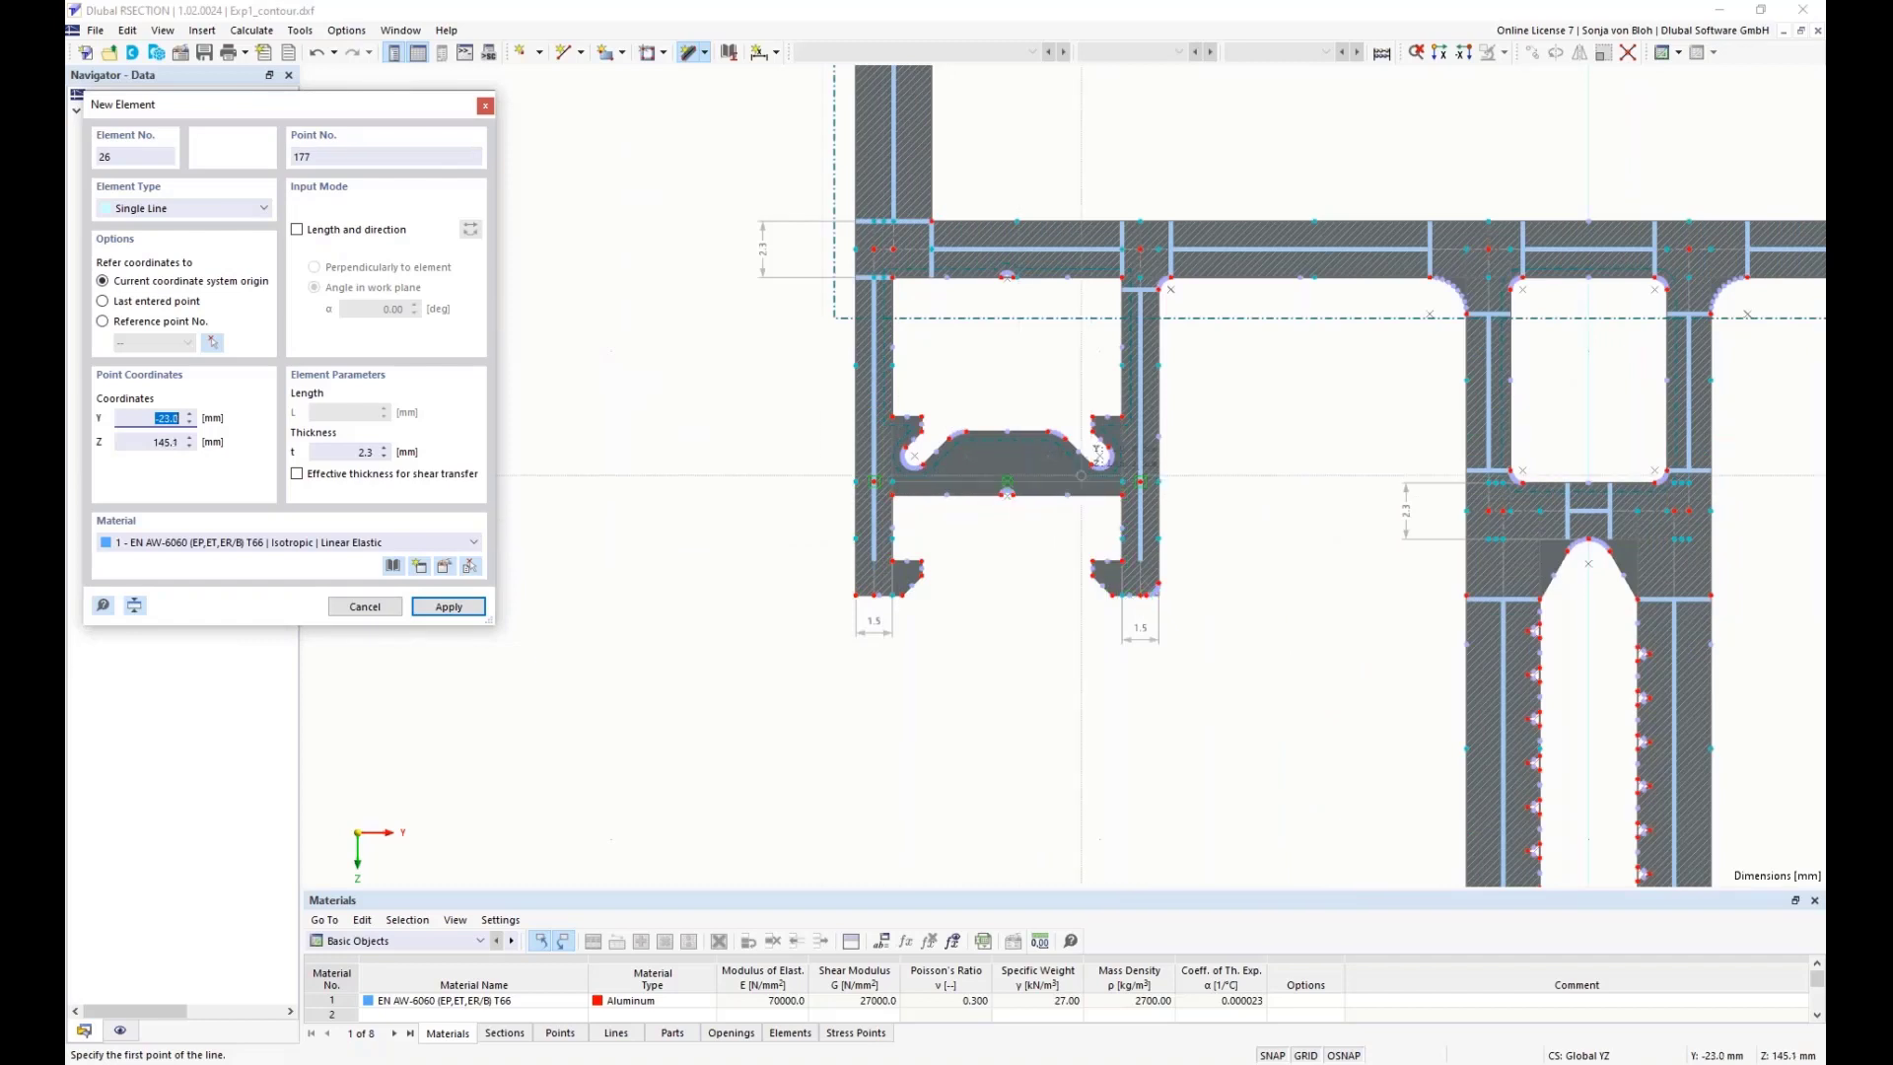
drag(357, 453, 426, 458)
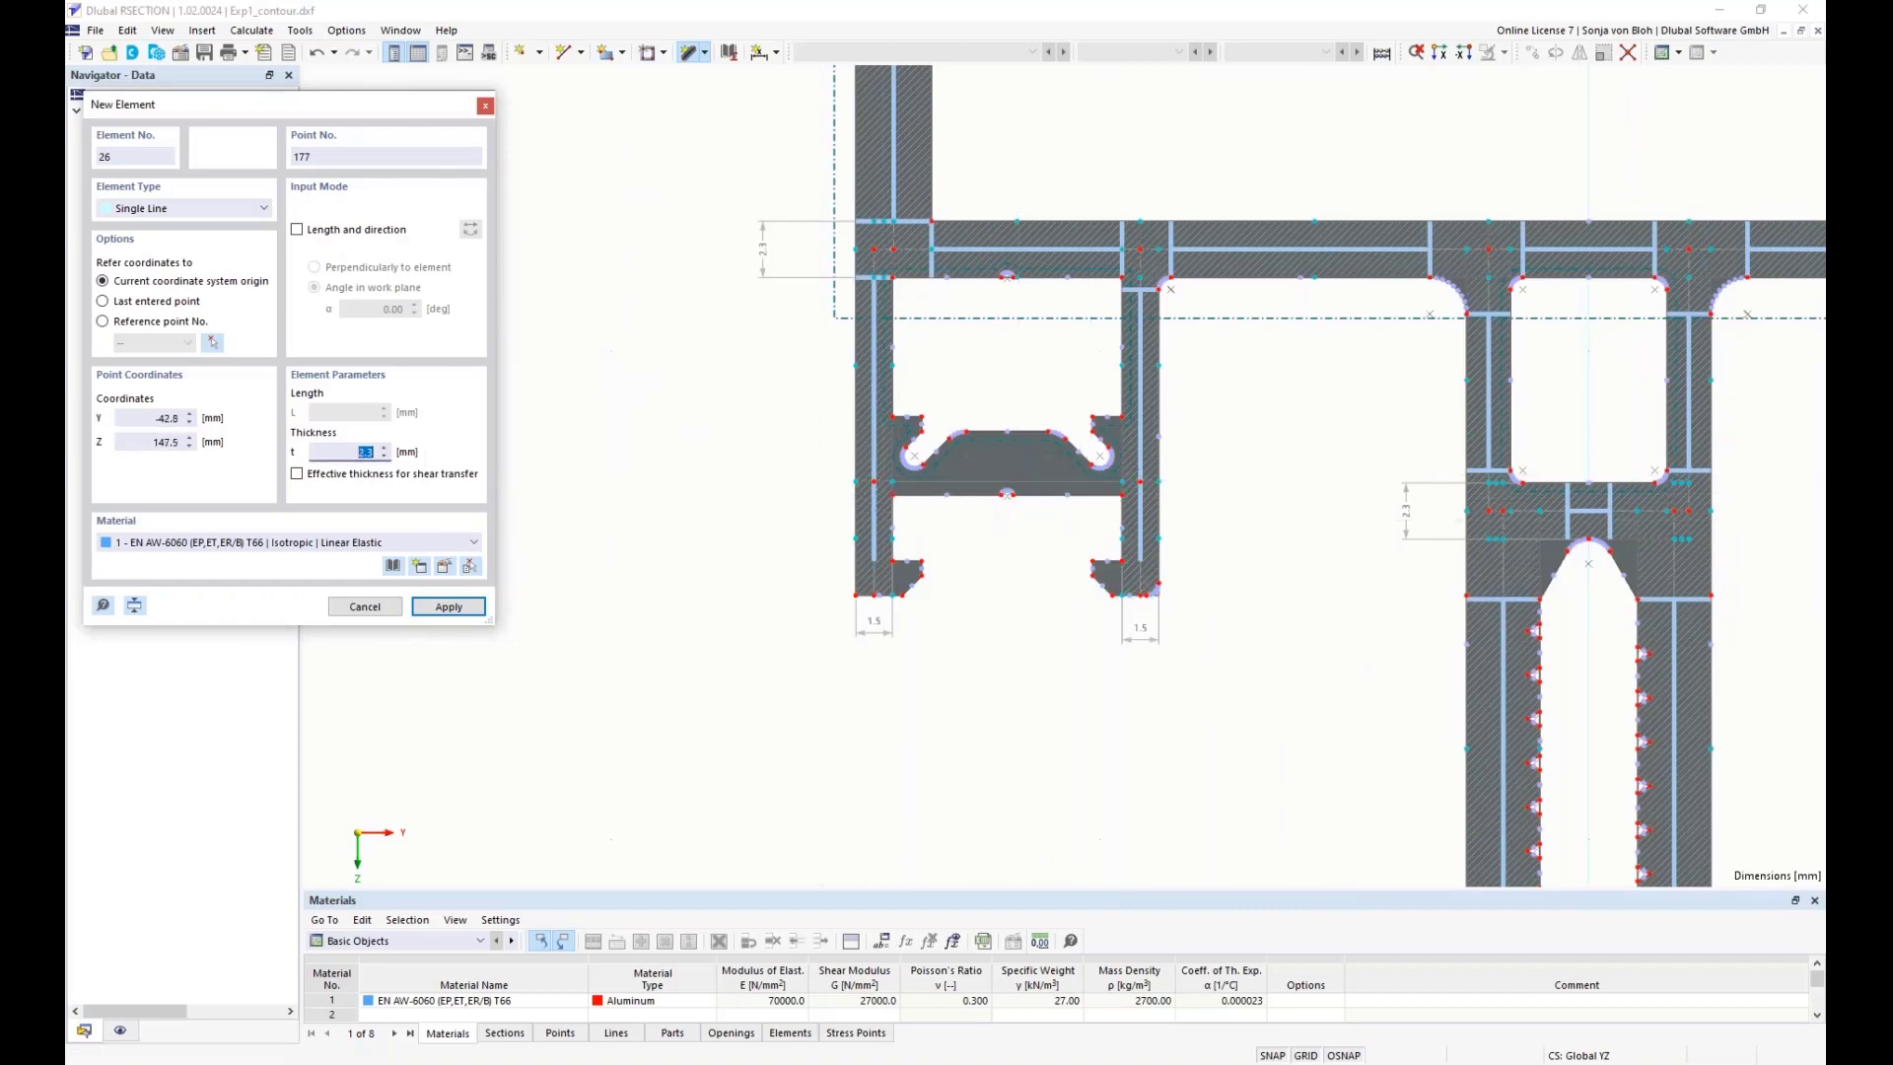
text(1)
text(,1)
scroll(894, 511, up, 3)
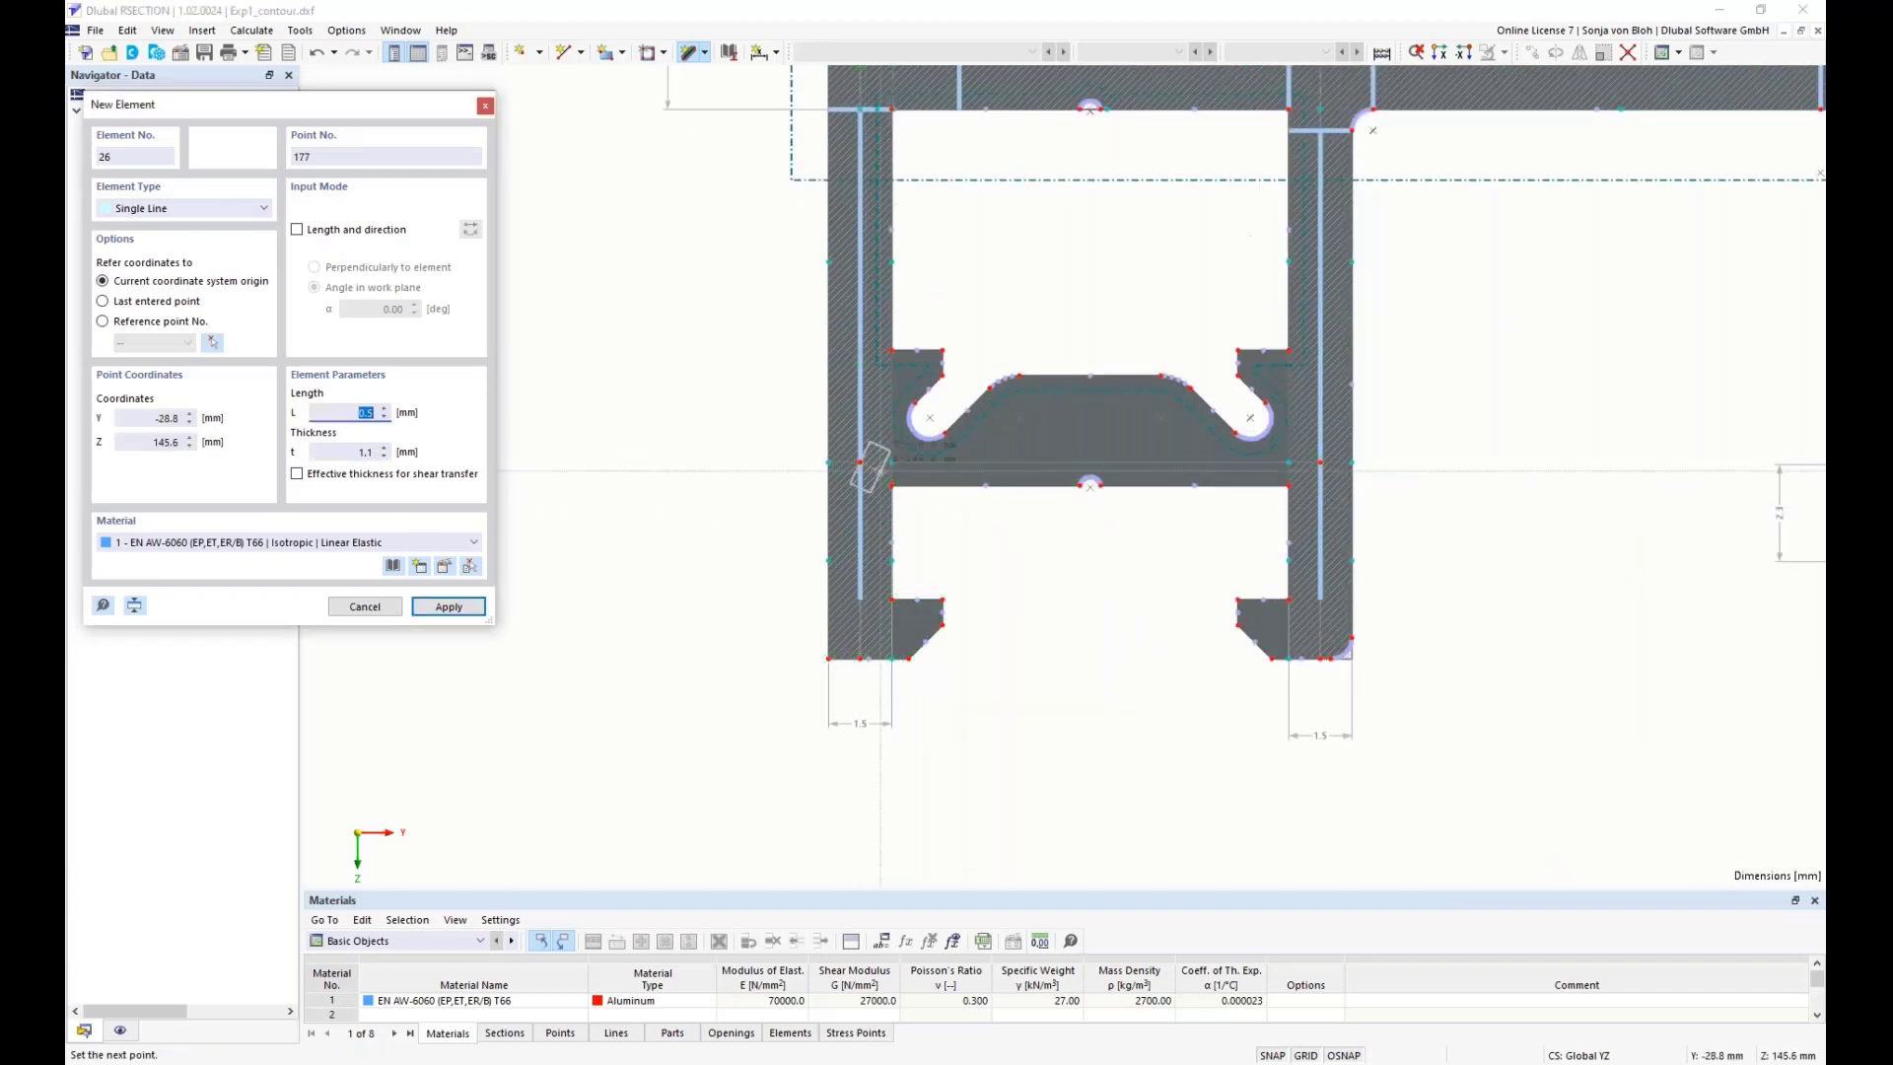
click(891, 462)
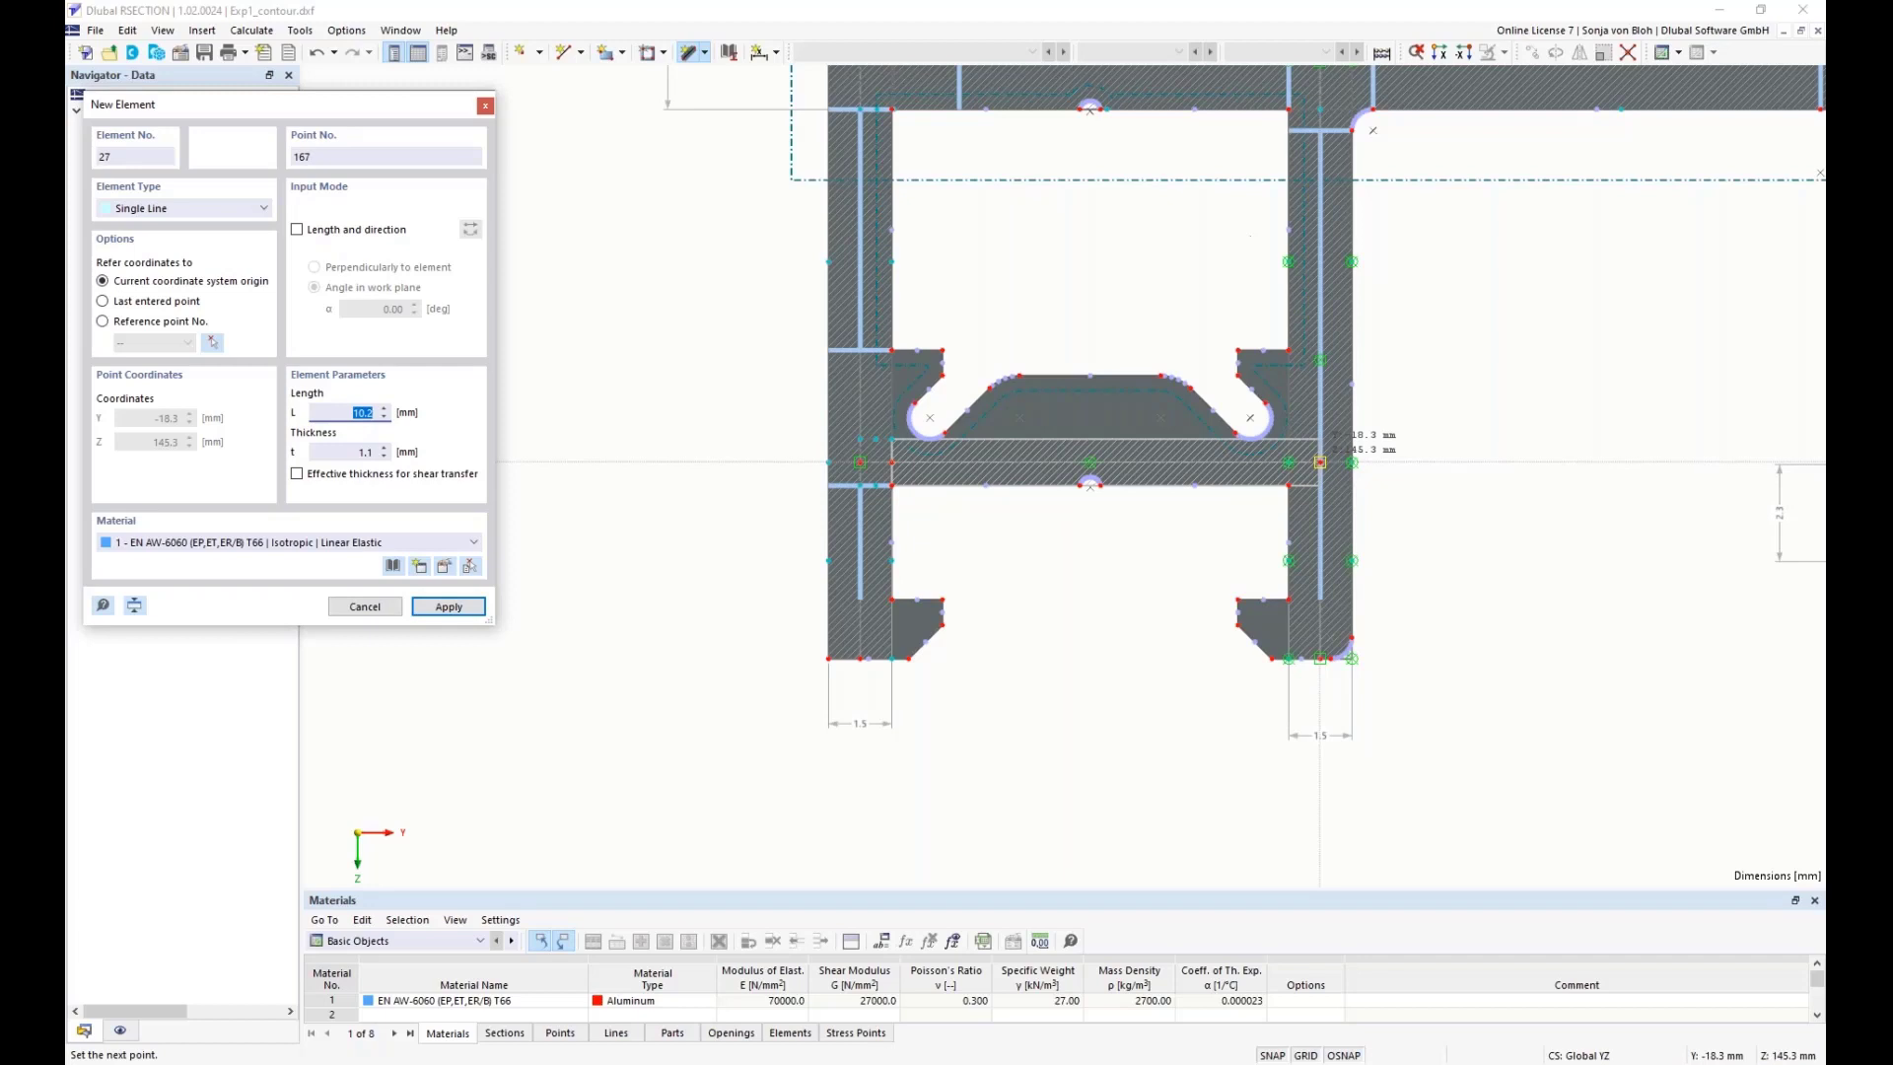
click(1320, 461)
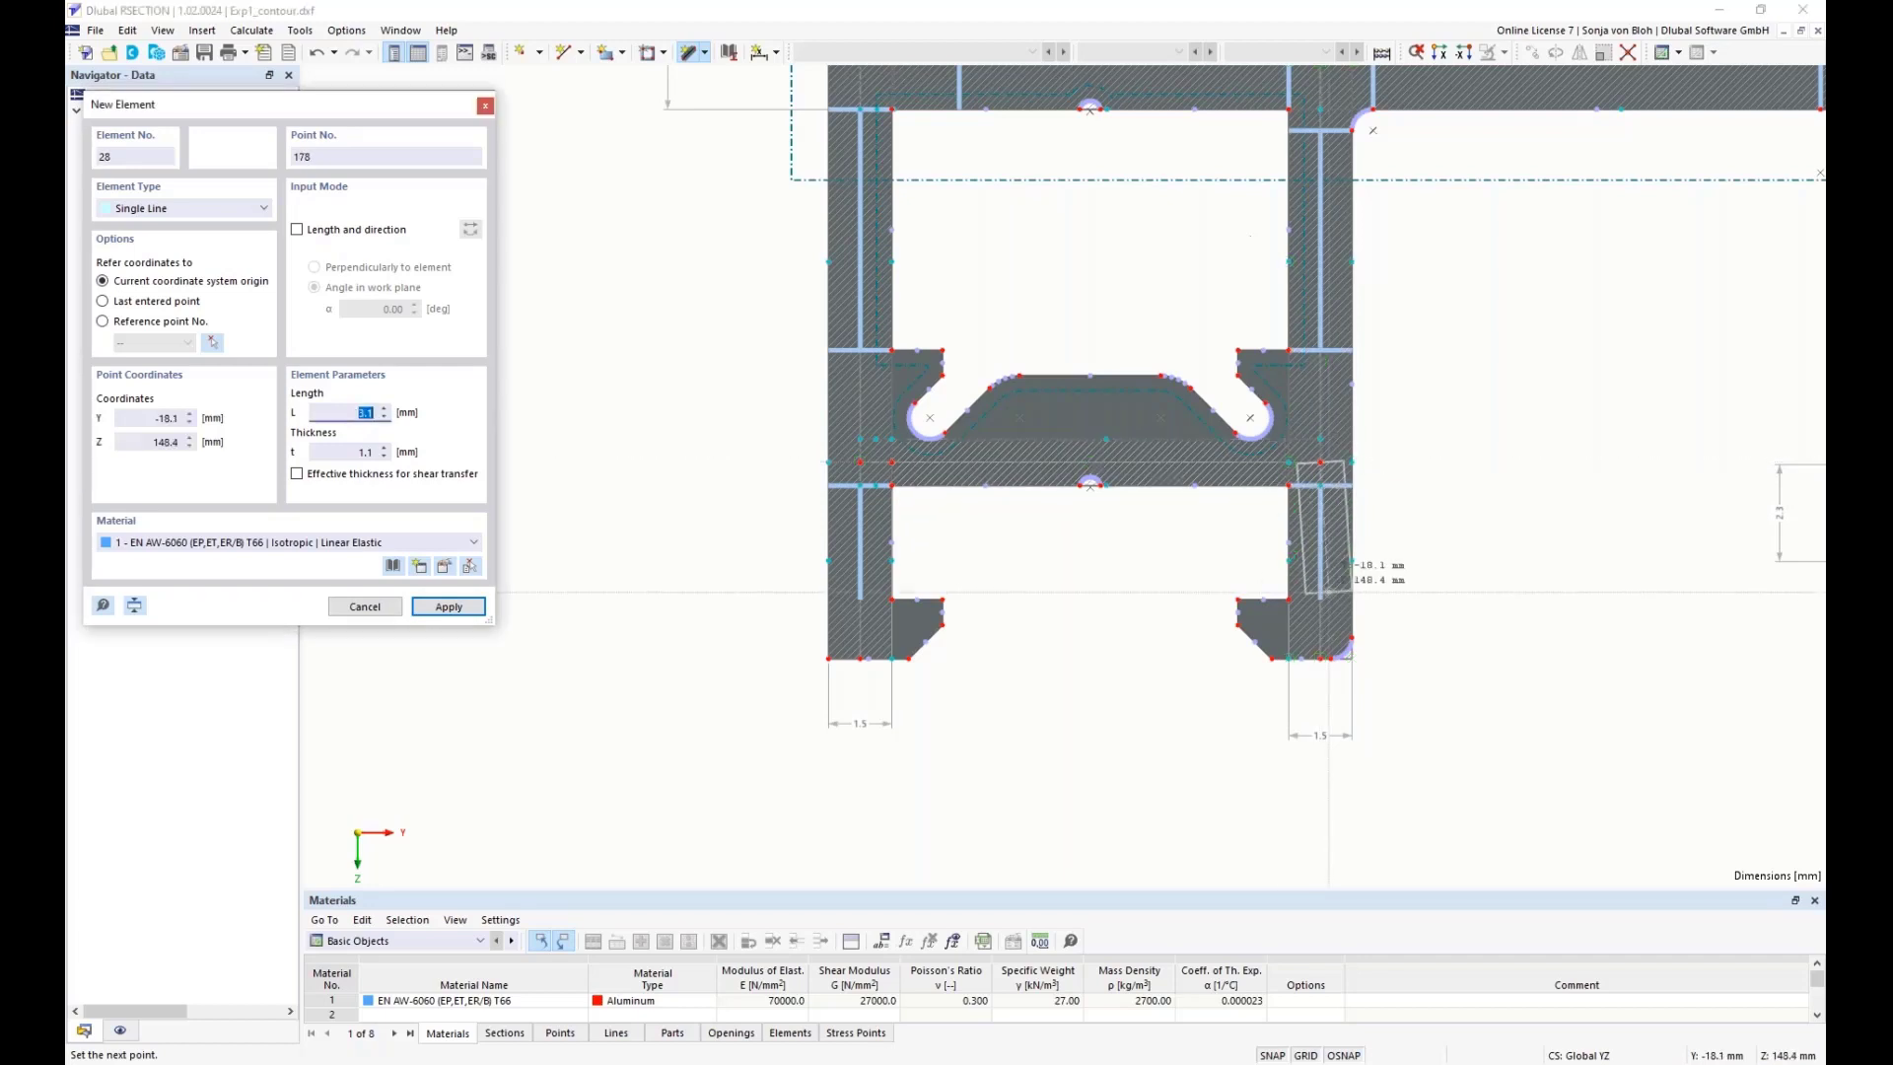
key(Escape)
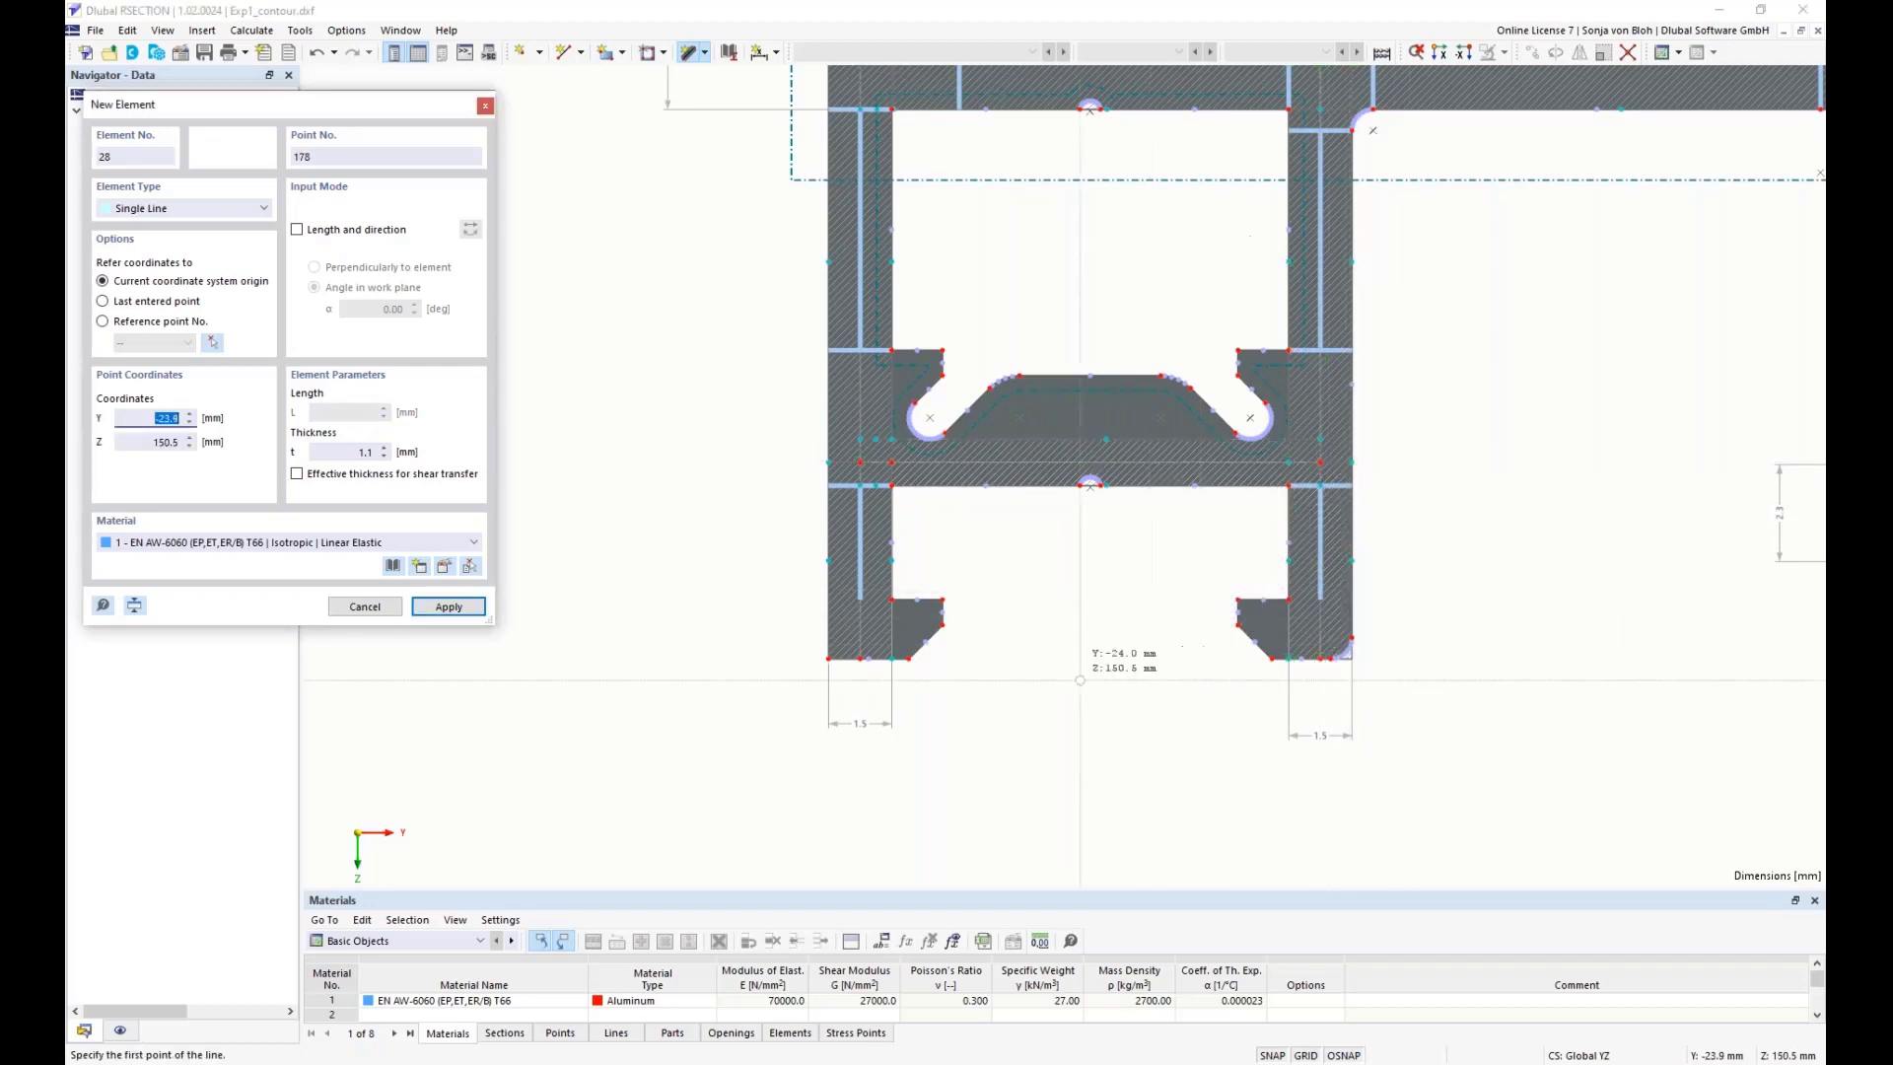
- Create a 1.1 mm thick element across the right profile's cross web at Z 145.3 mm, from Y 18.3 to Y 29.2 mm
scroll(972, 663, down, 2)
middle_drag(1297, 713, 784, 670)
scroll(793, 659, down, 1)
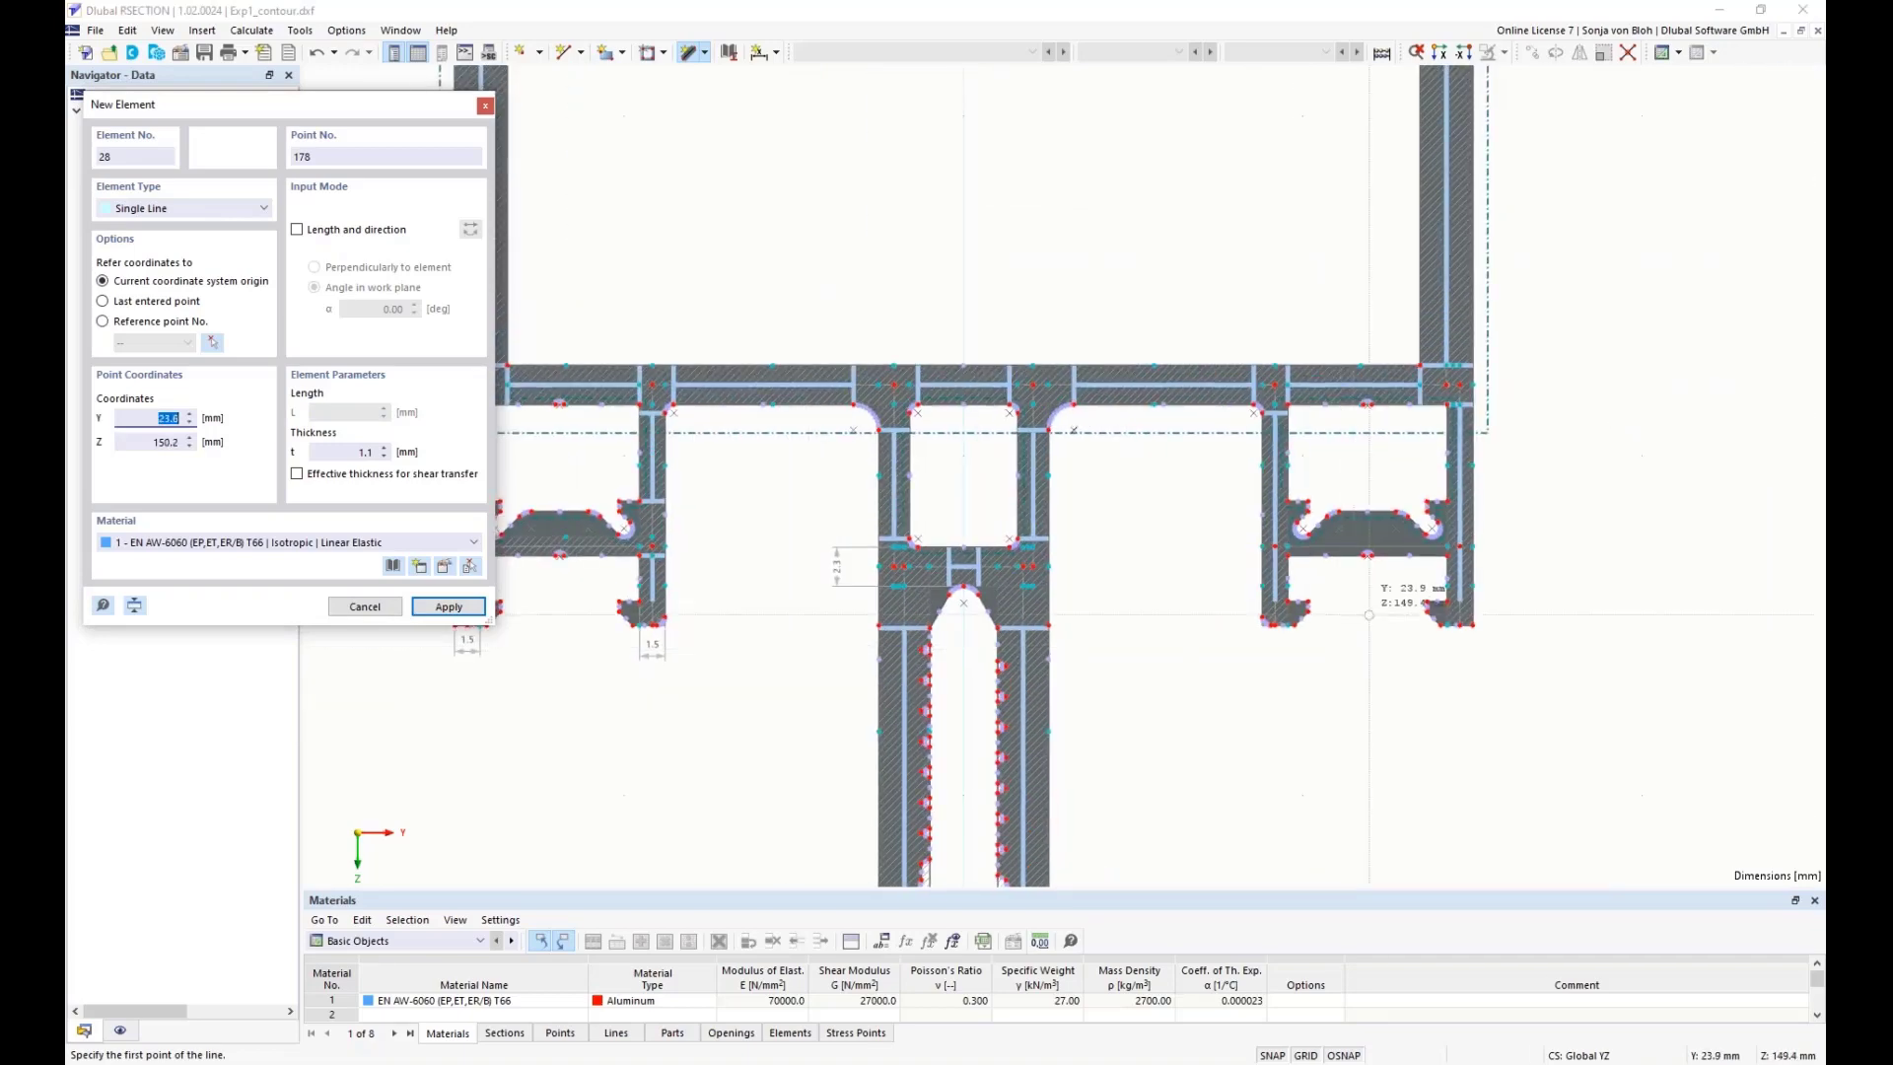
scroll(1362, 572, up, 5)
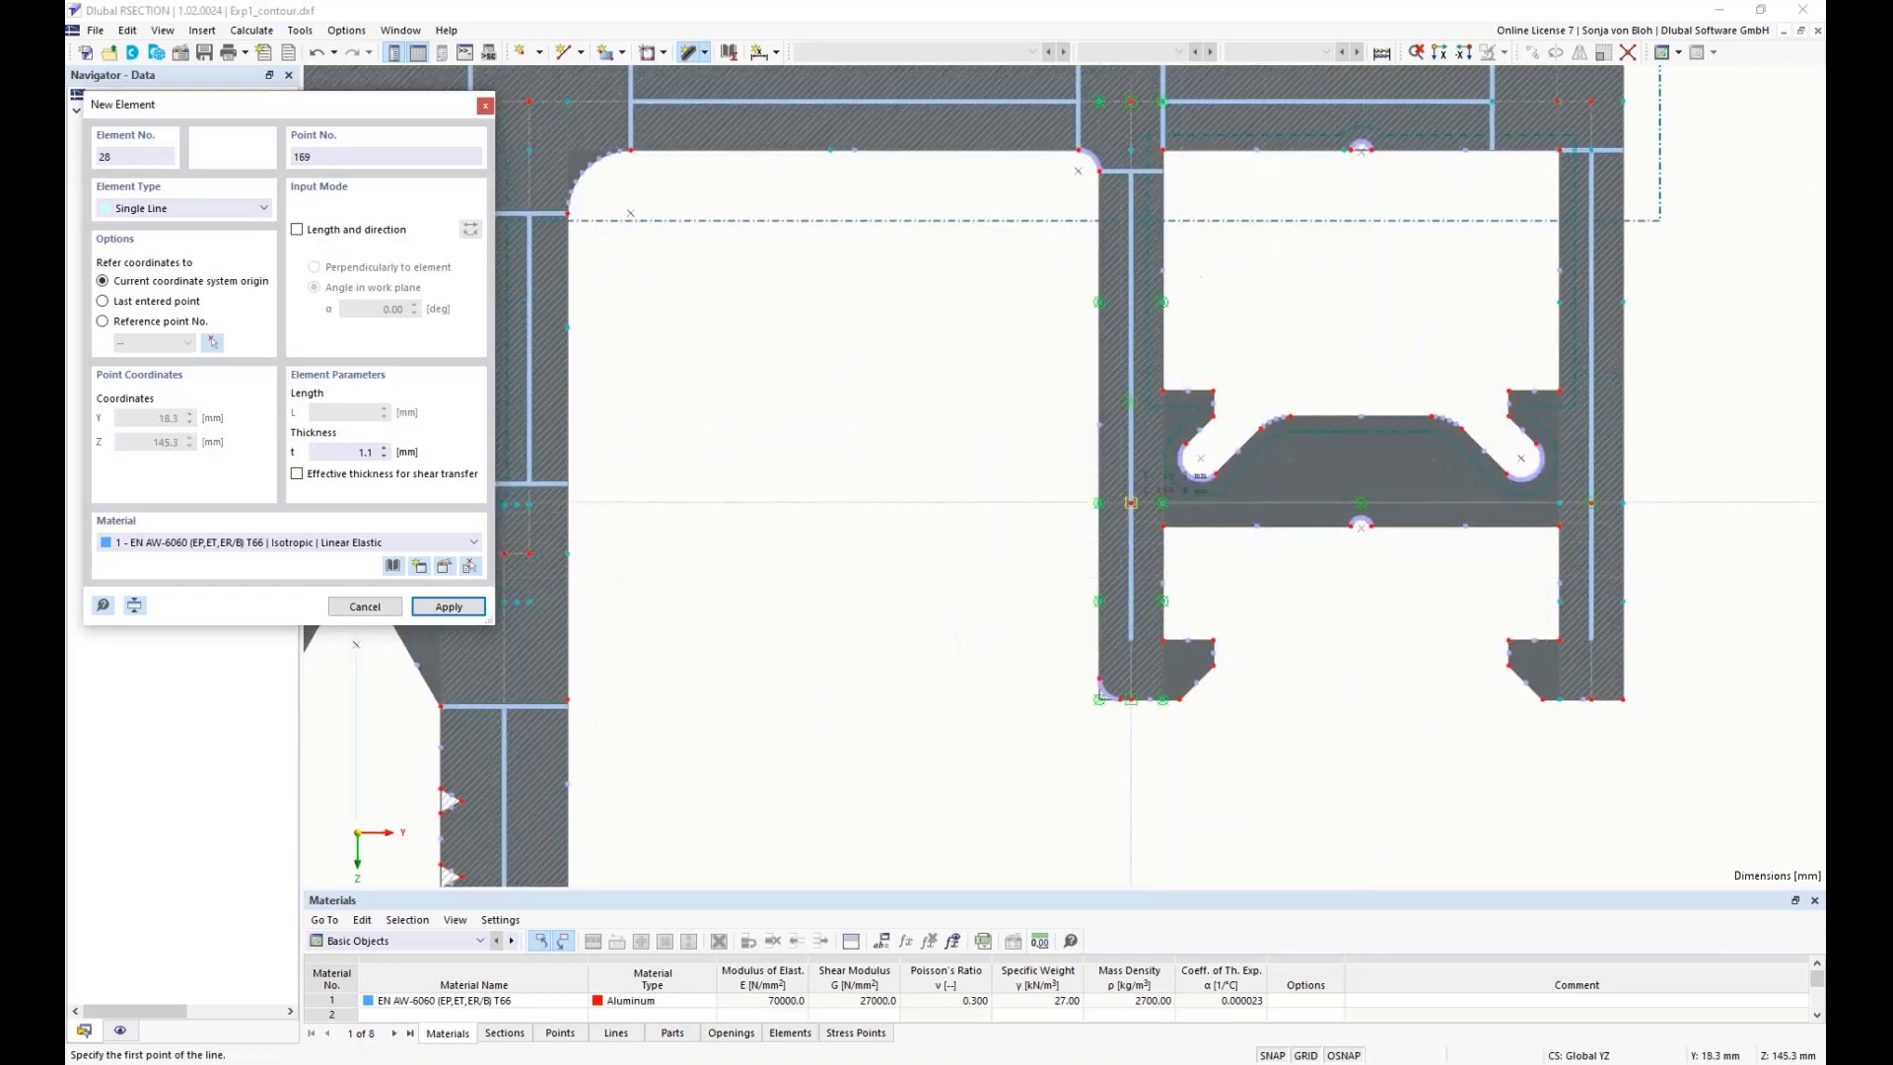
click(1131, 503)
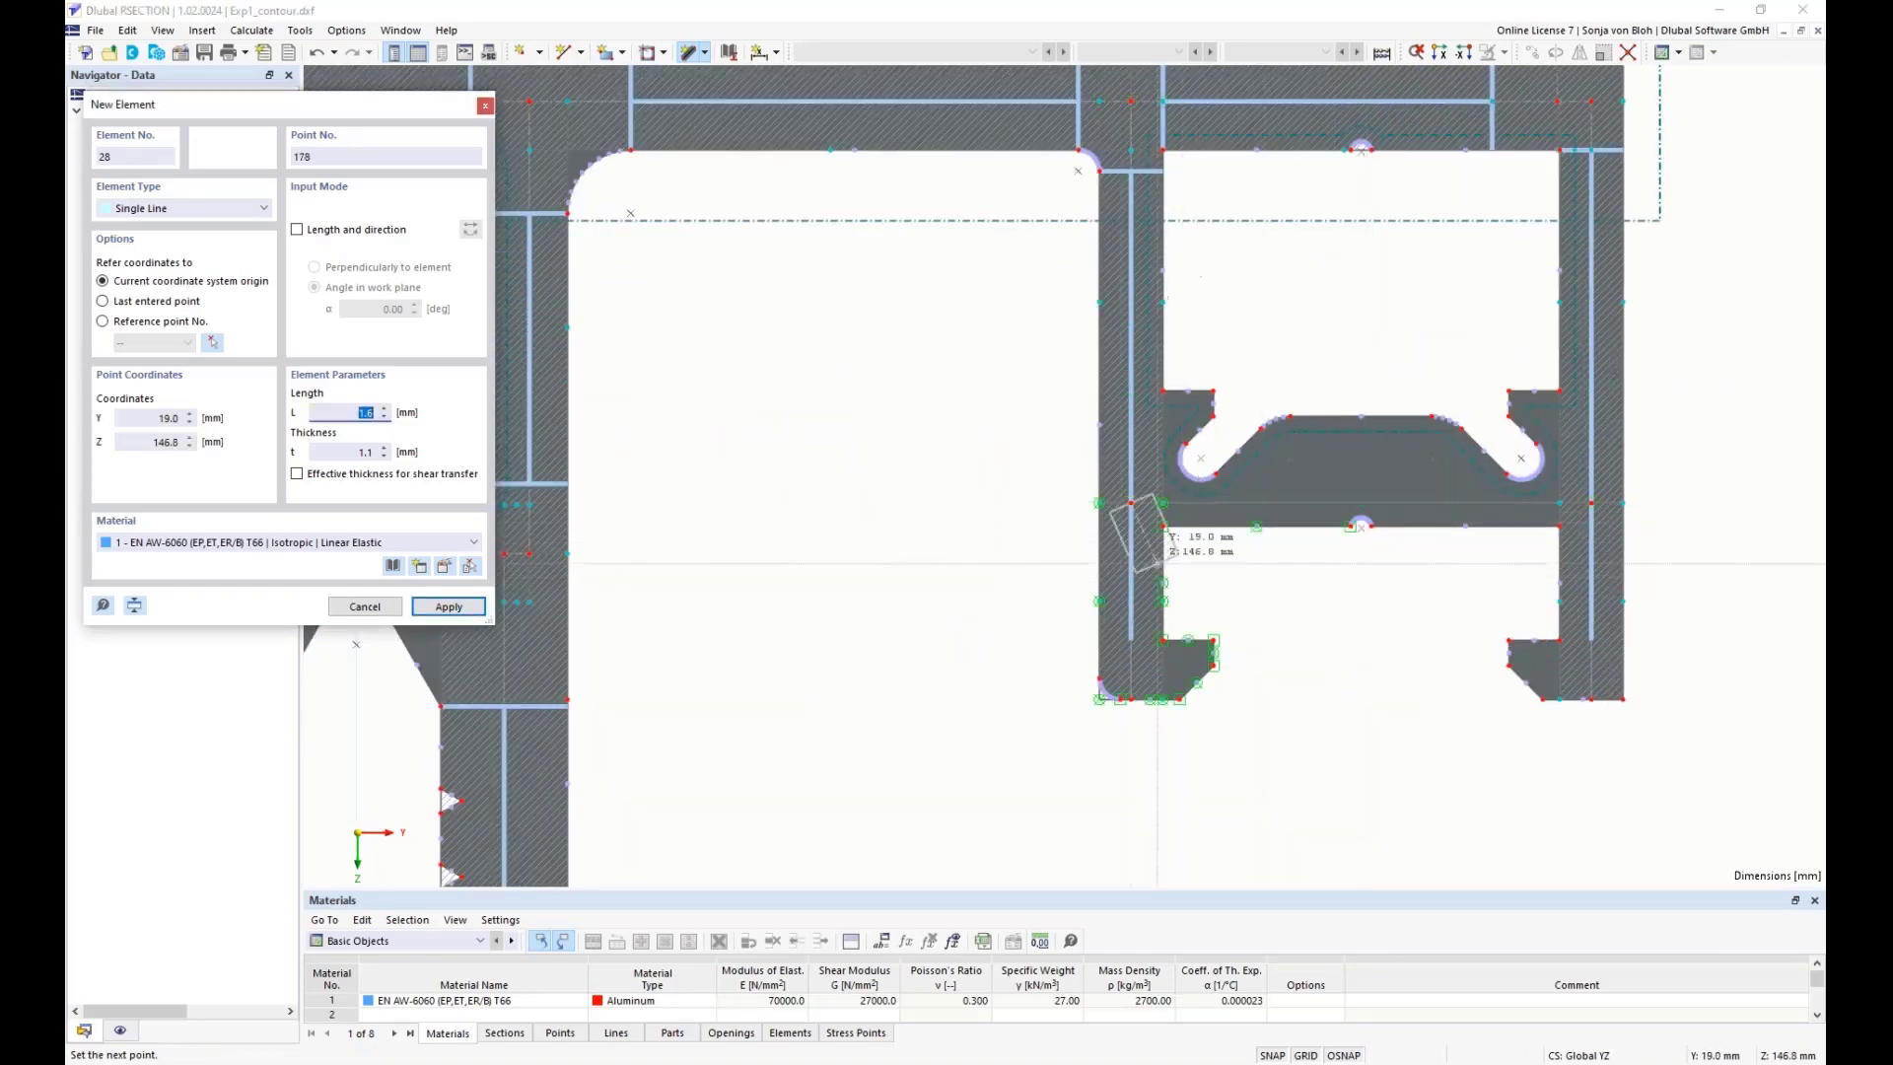
click(1591, 503)
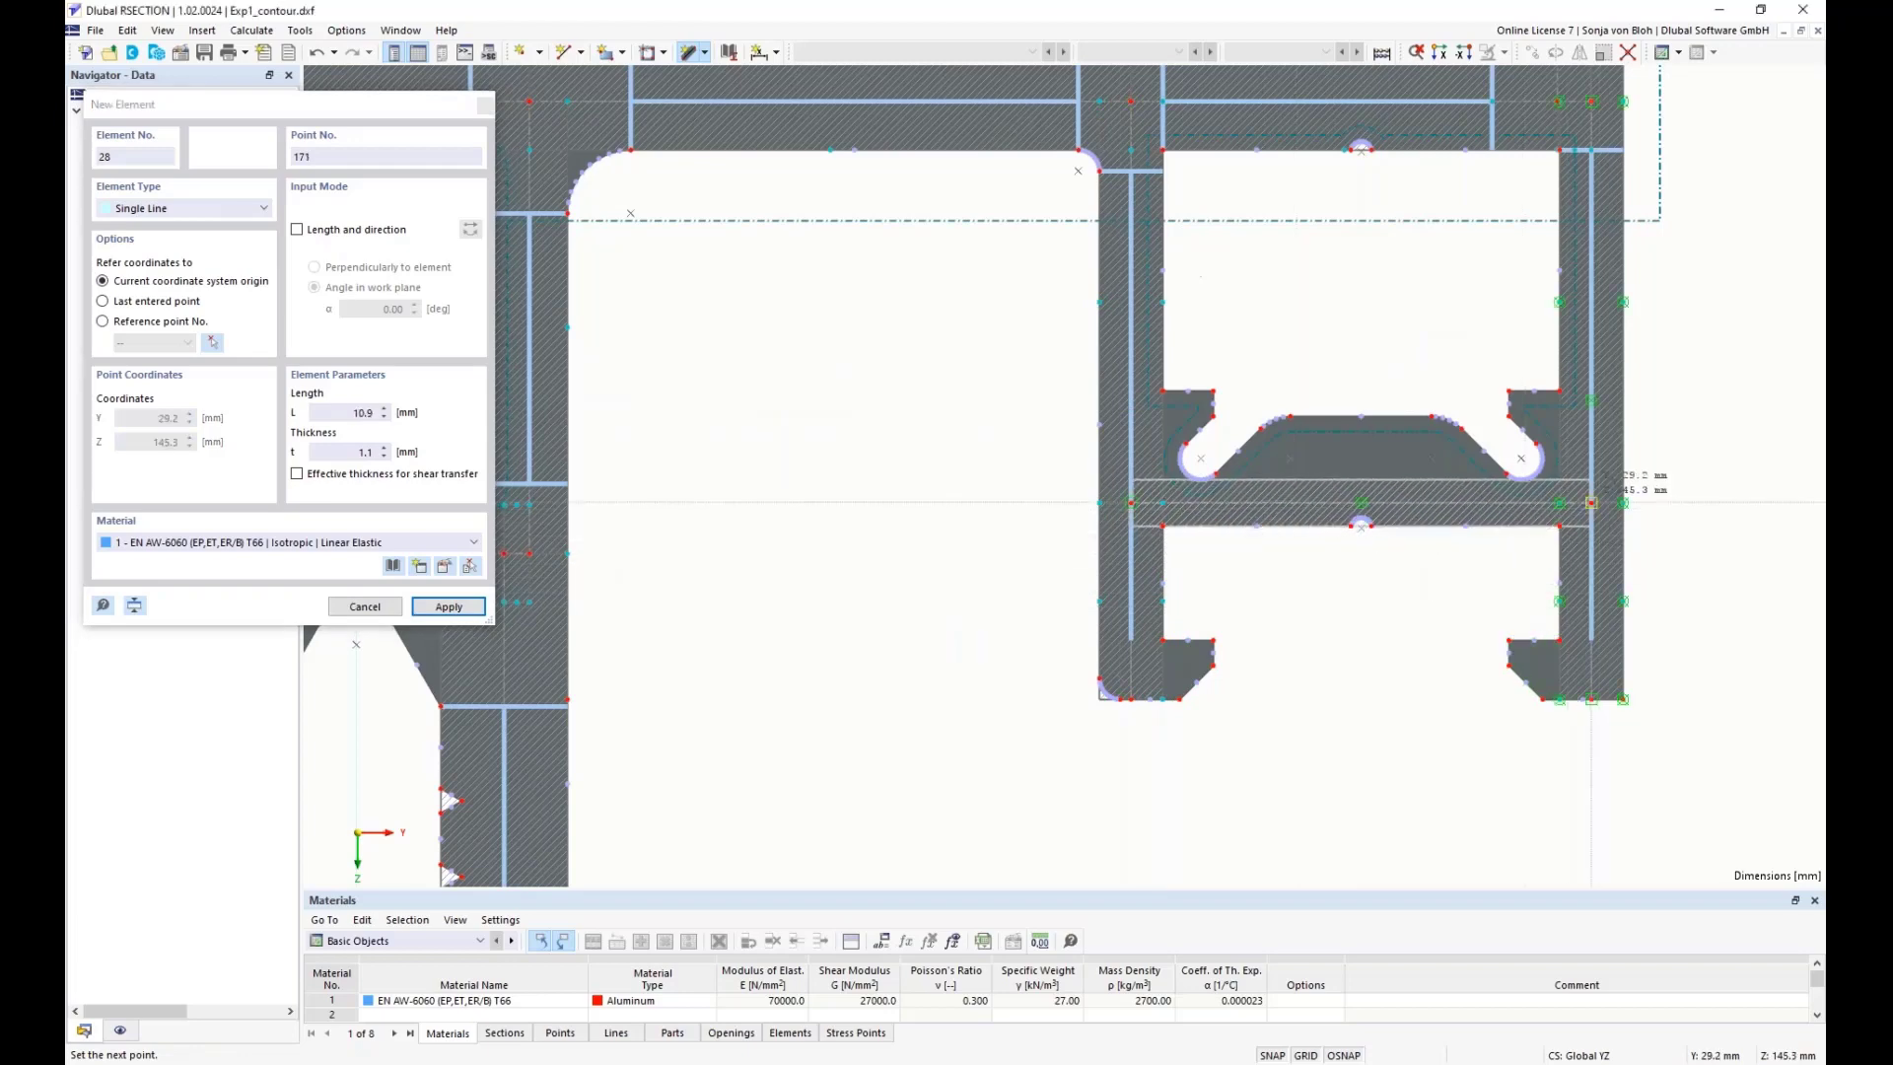
right_click(1355, 692)
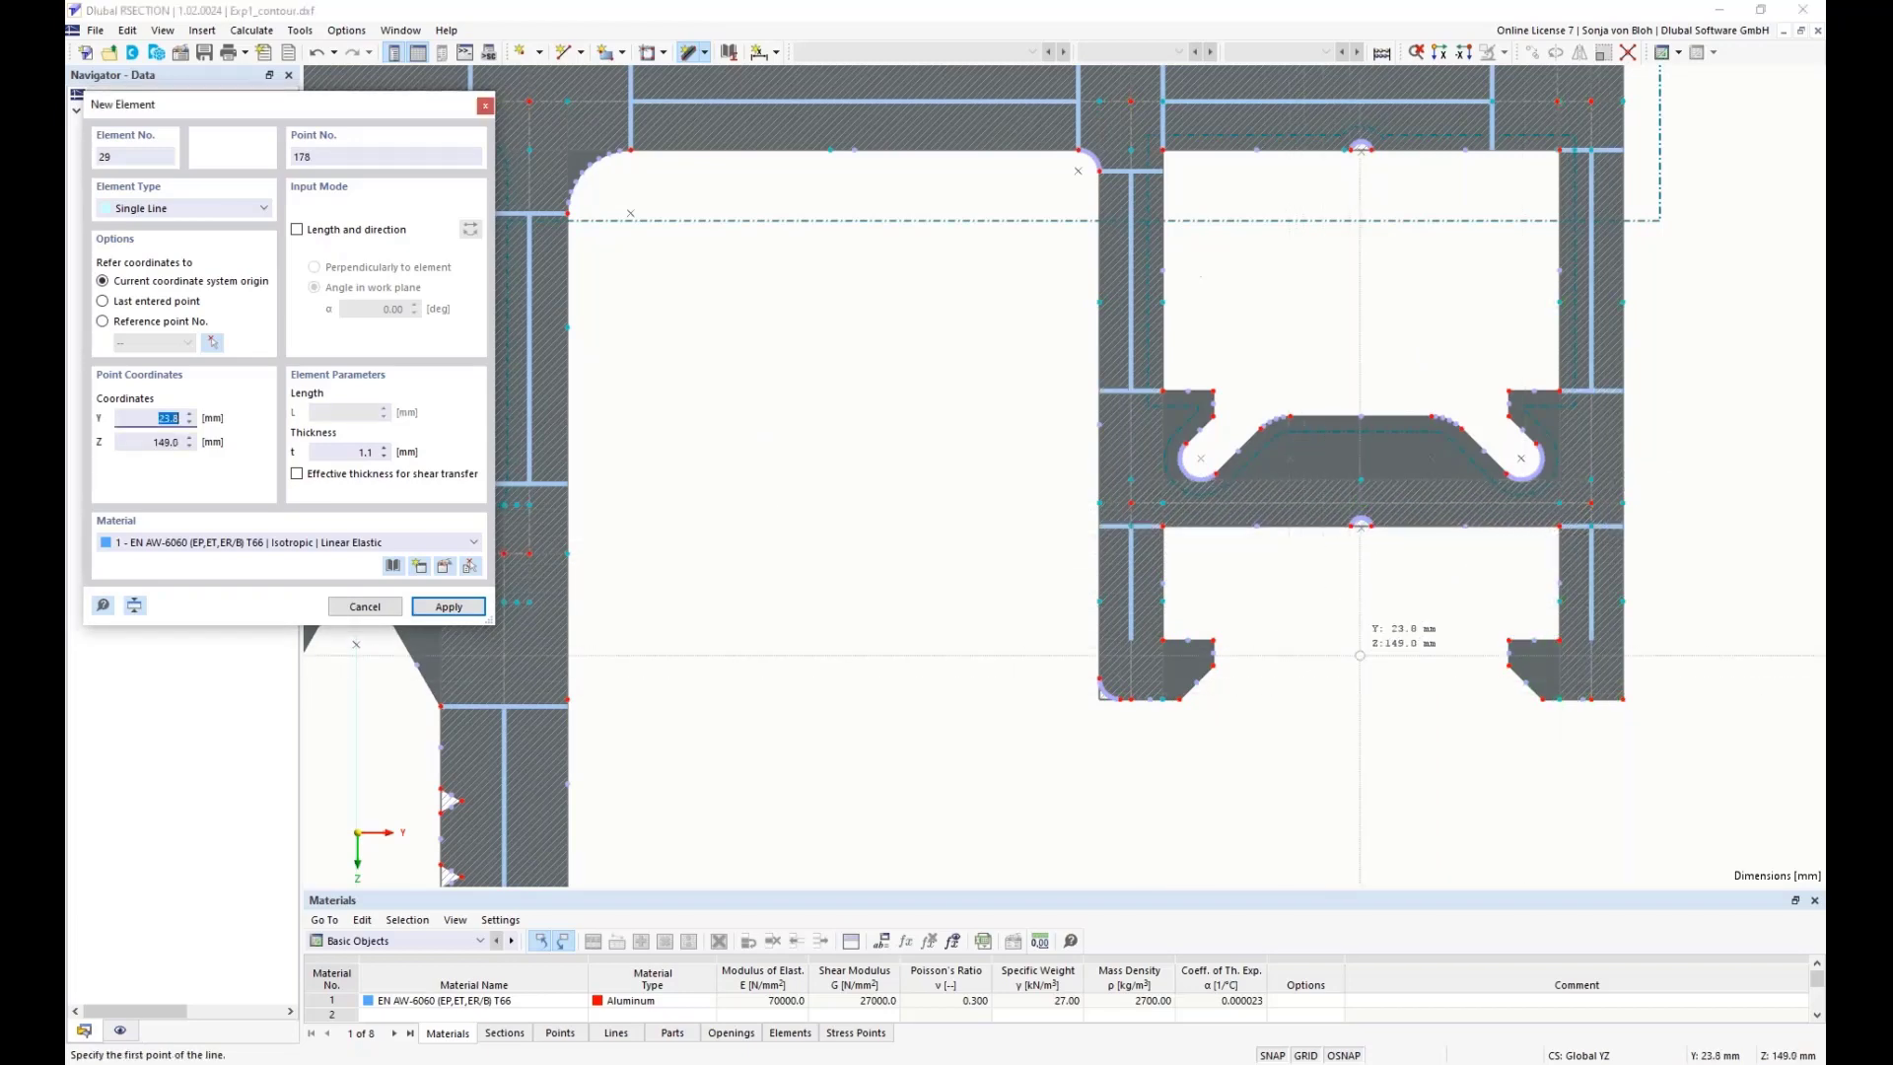
right_click(1361, 657)
- Examine the completed element layout and the analysis method and aluminum standard in the model's base data, leaving the settings as they are
scroll(1361, 658, down, 1)
scroll(1311, 734, down, 5)
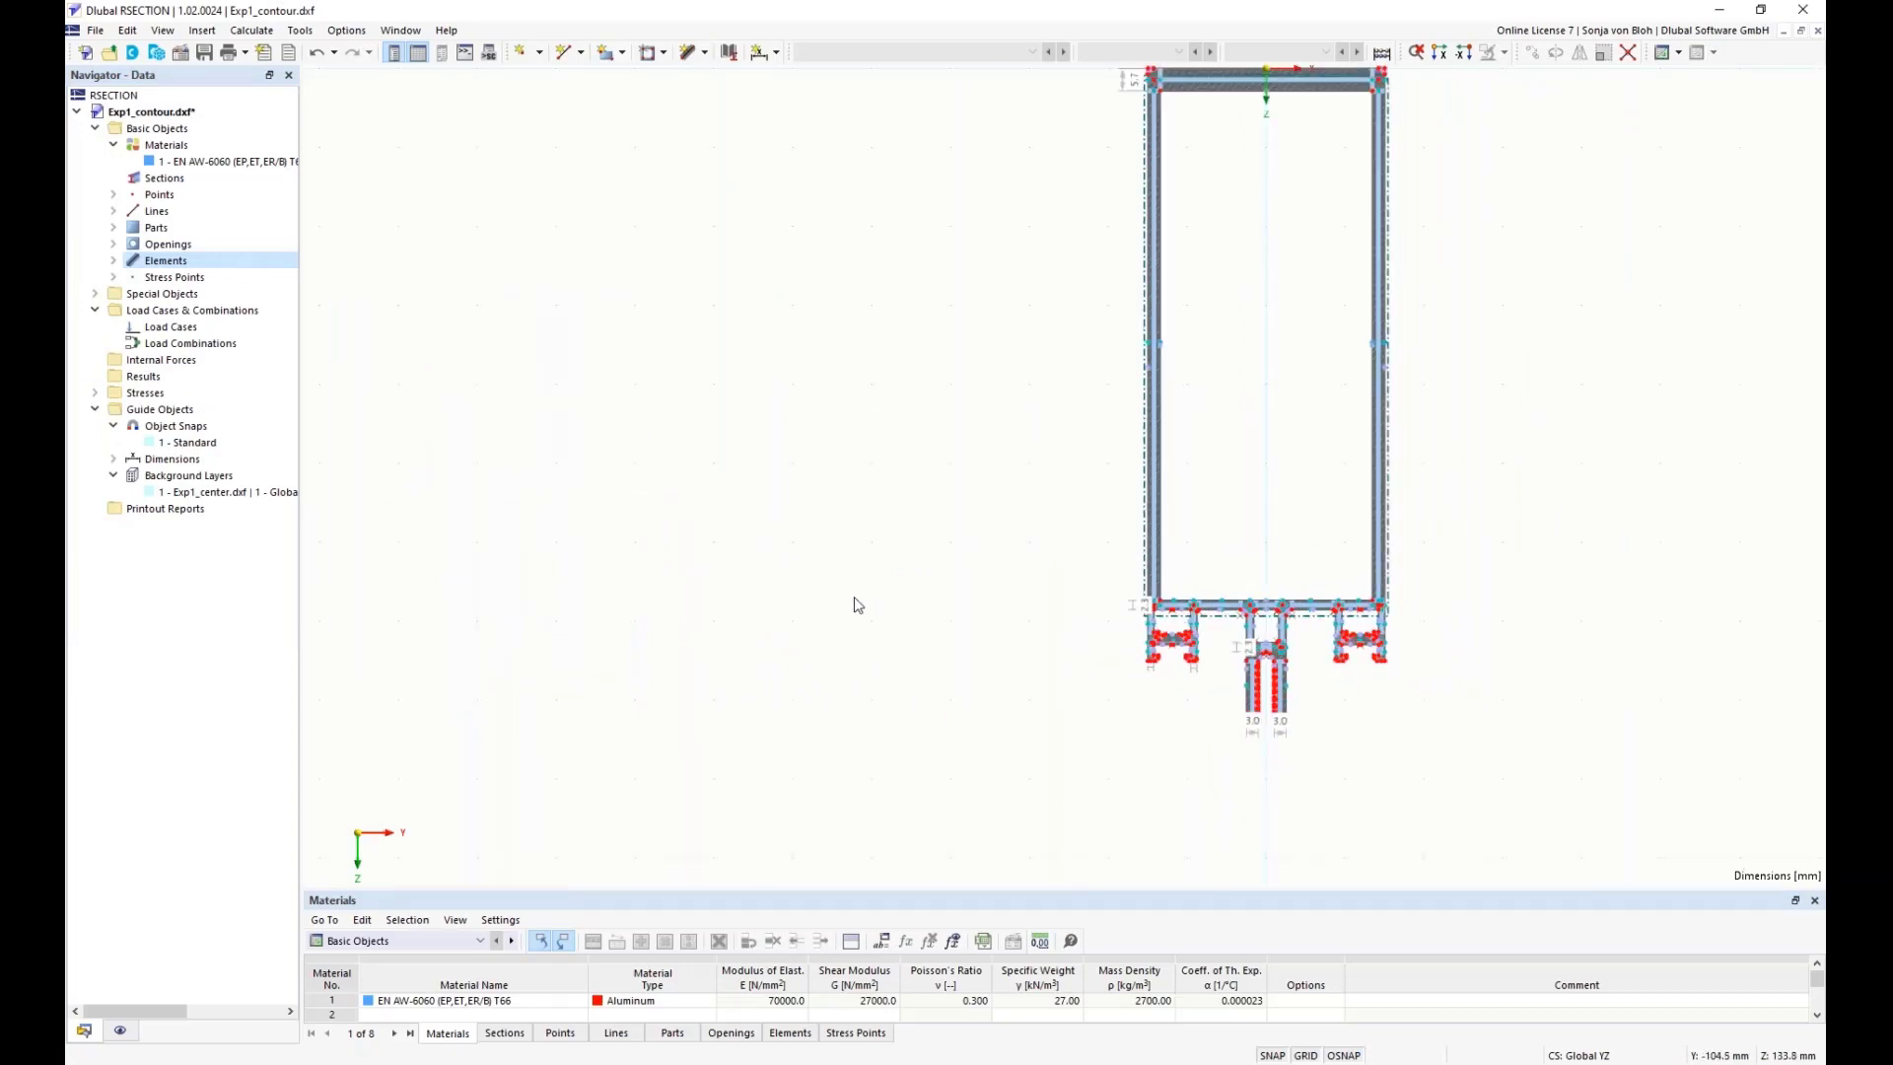
scroll(857, 598, down, 2)
middle_drag(859, 505, 538, 537)
scroll(633, 532, up, 1)
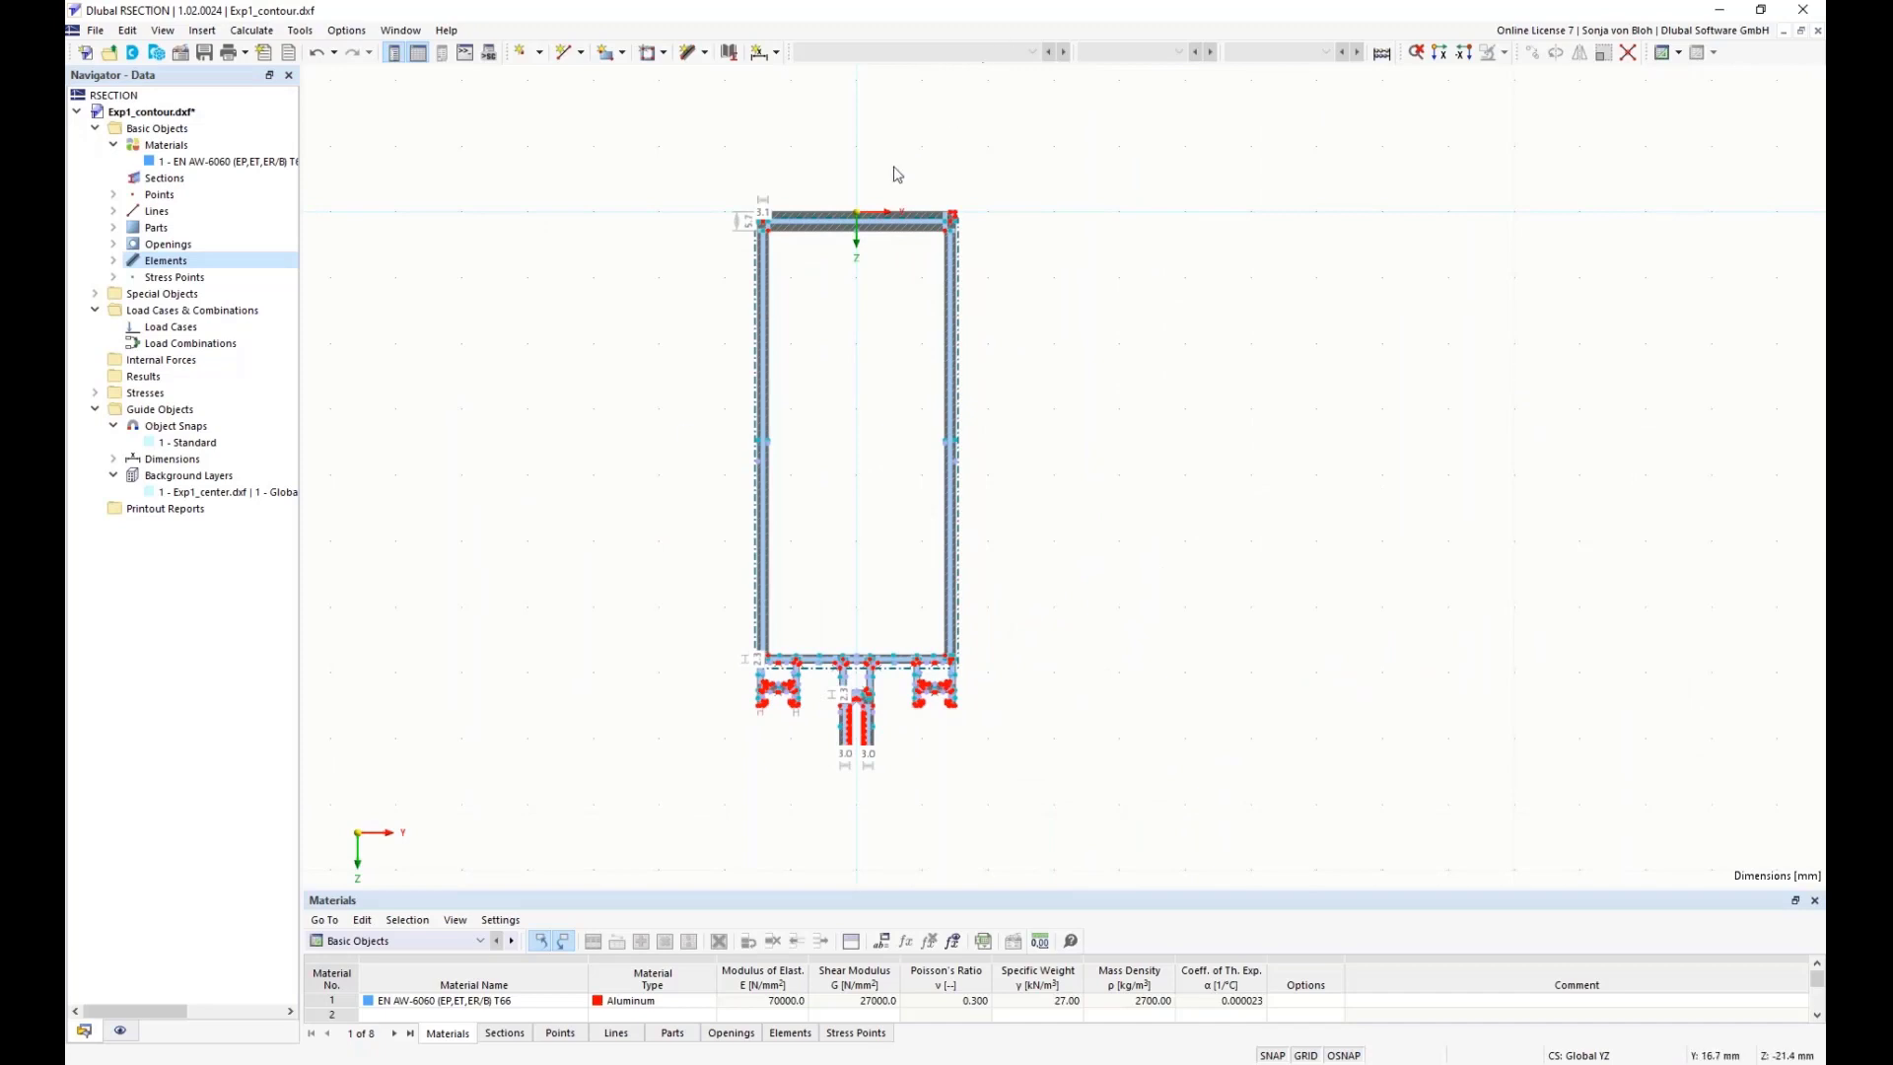
scroll(892, 176, up, 3)
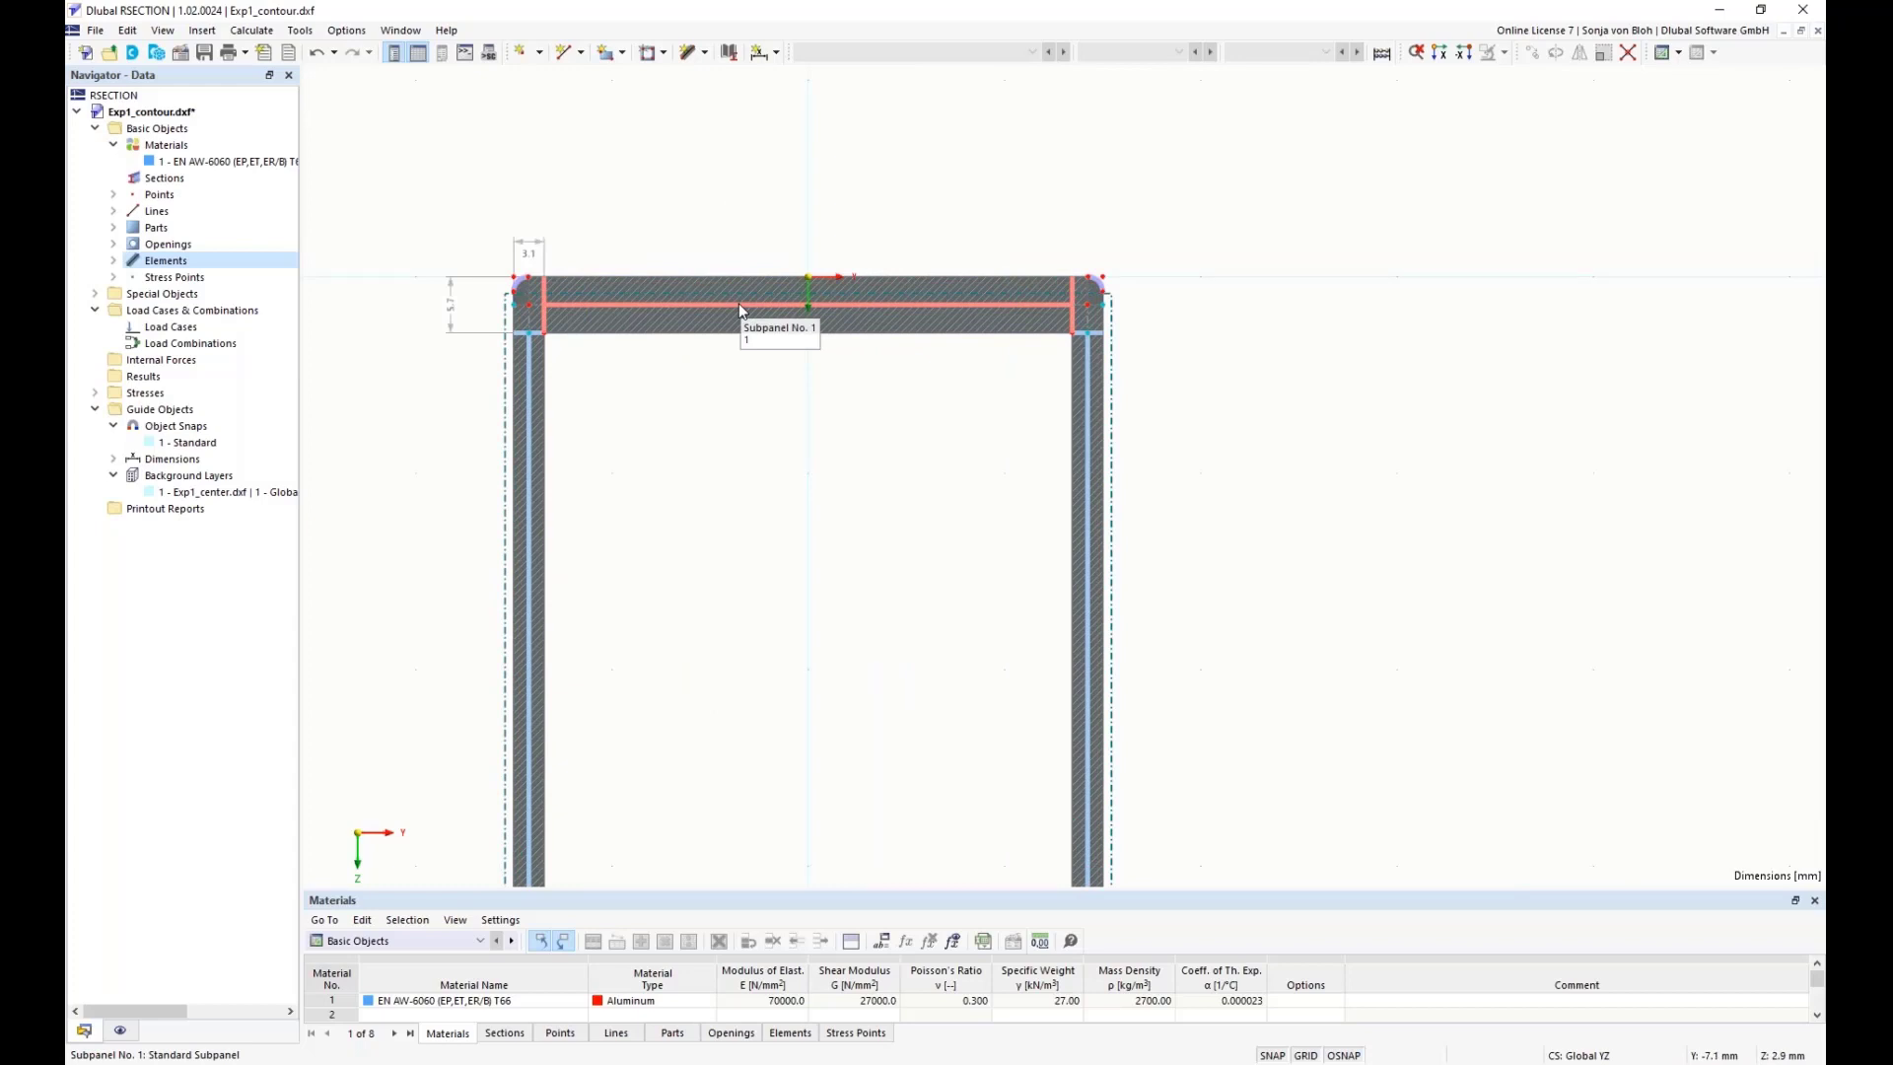
click(168, 129)
right_click(168, 129)
click(212, 145)
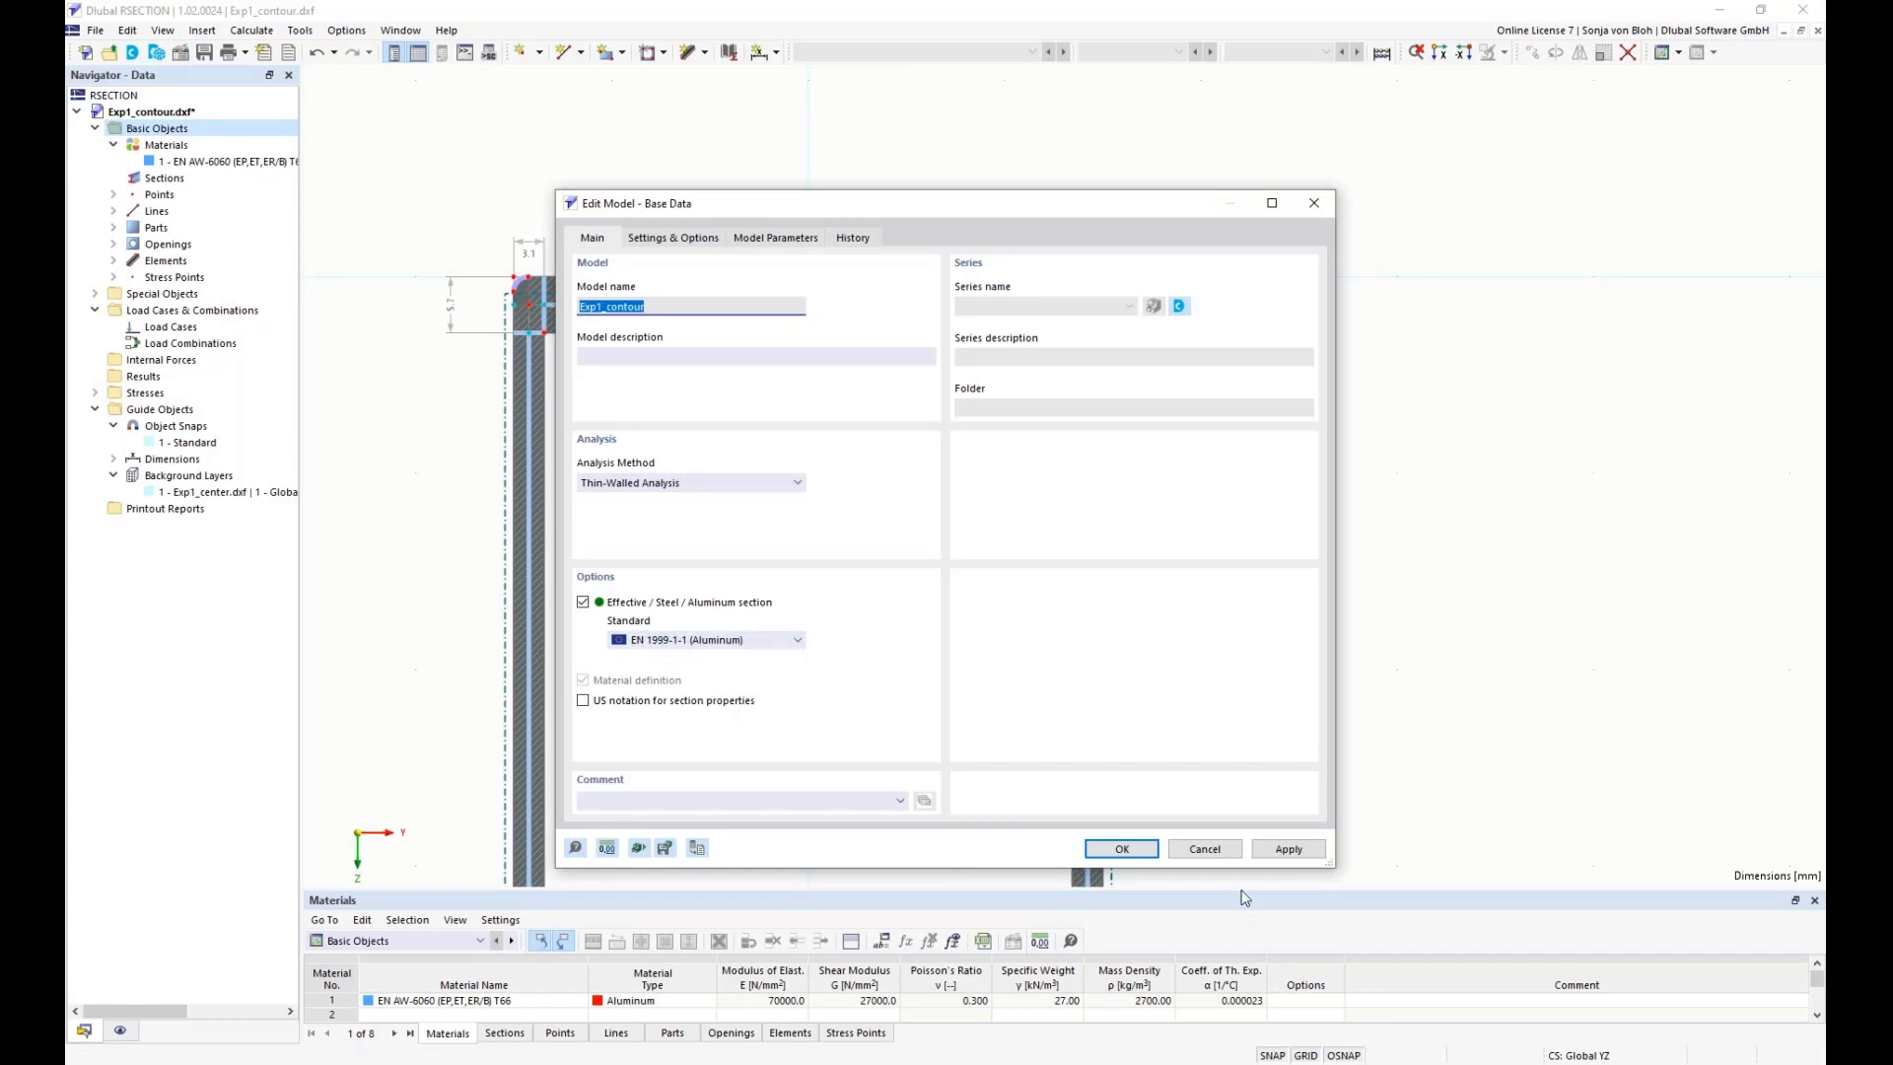
click(1205, 849)
- Add a global parameter named H1 with the Lengths unit group and the Value definition type
scroll(935, 594, down, 4)
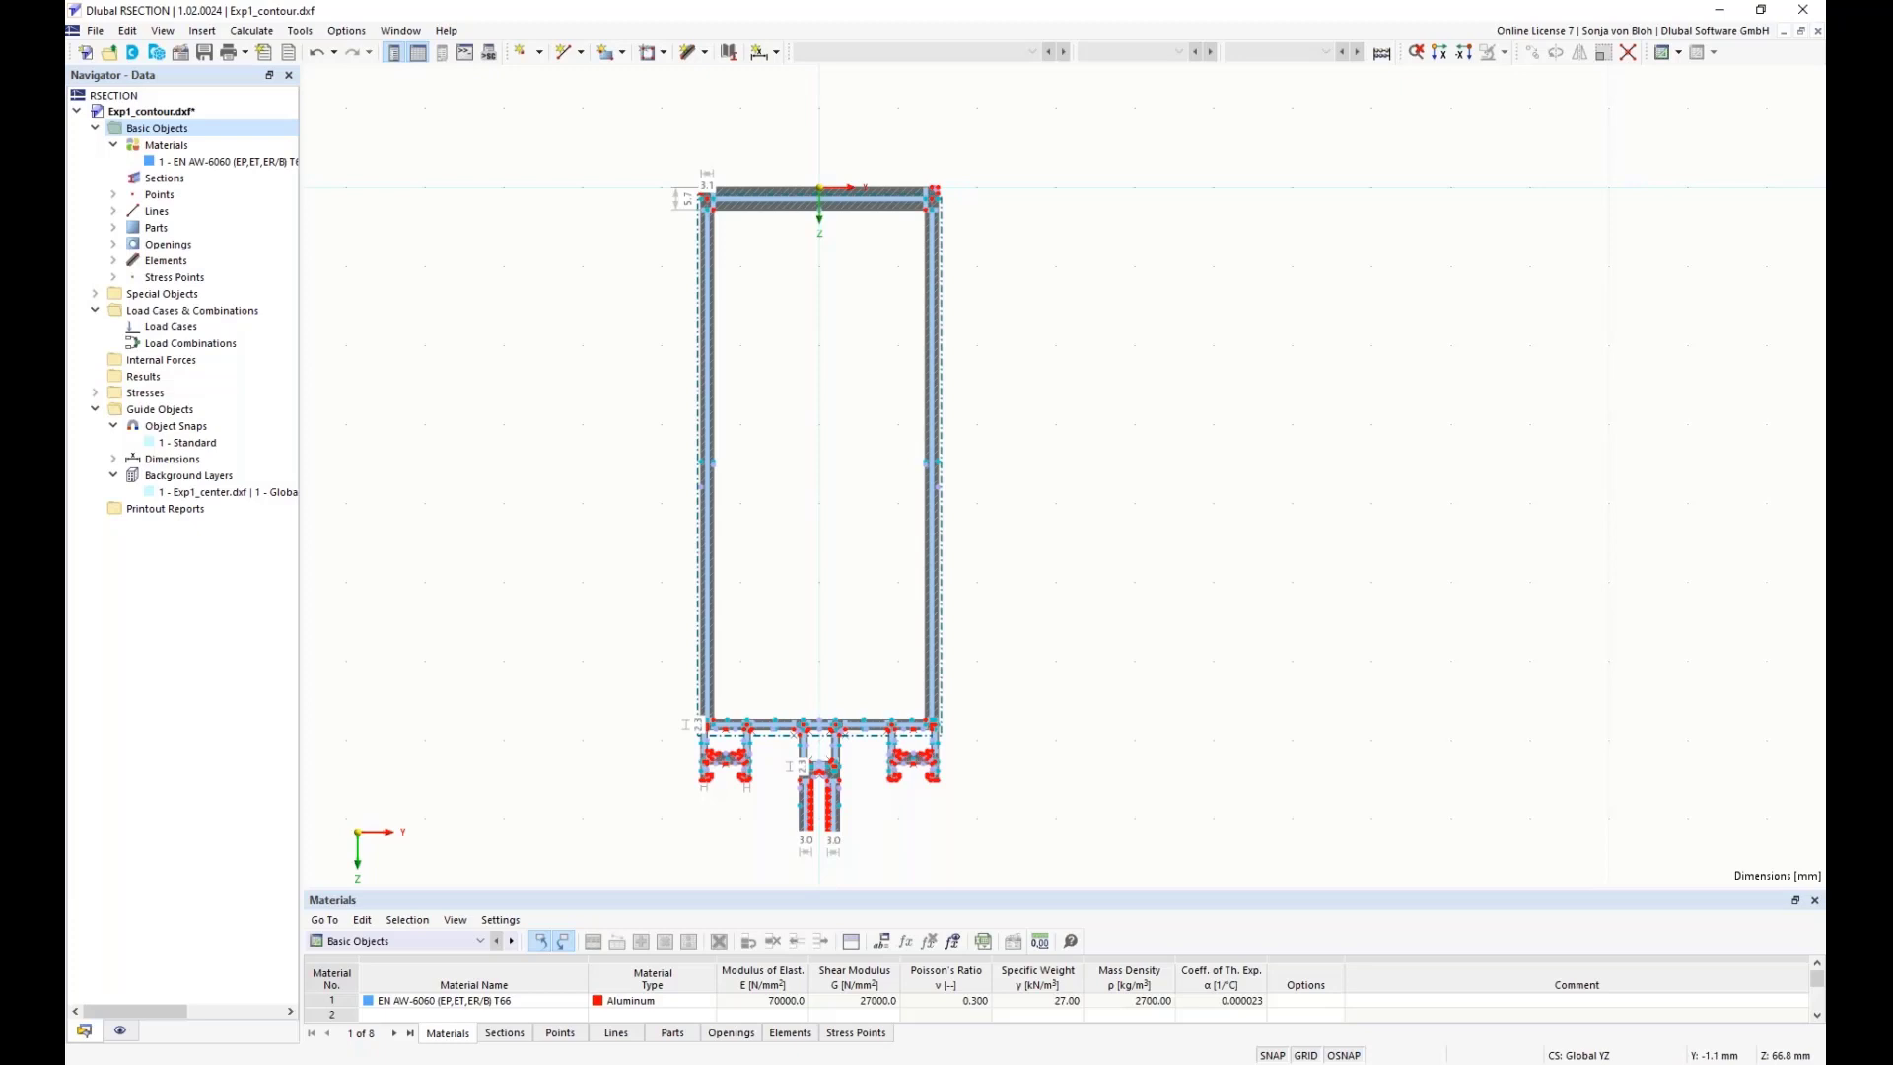
click(884, 944)
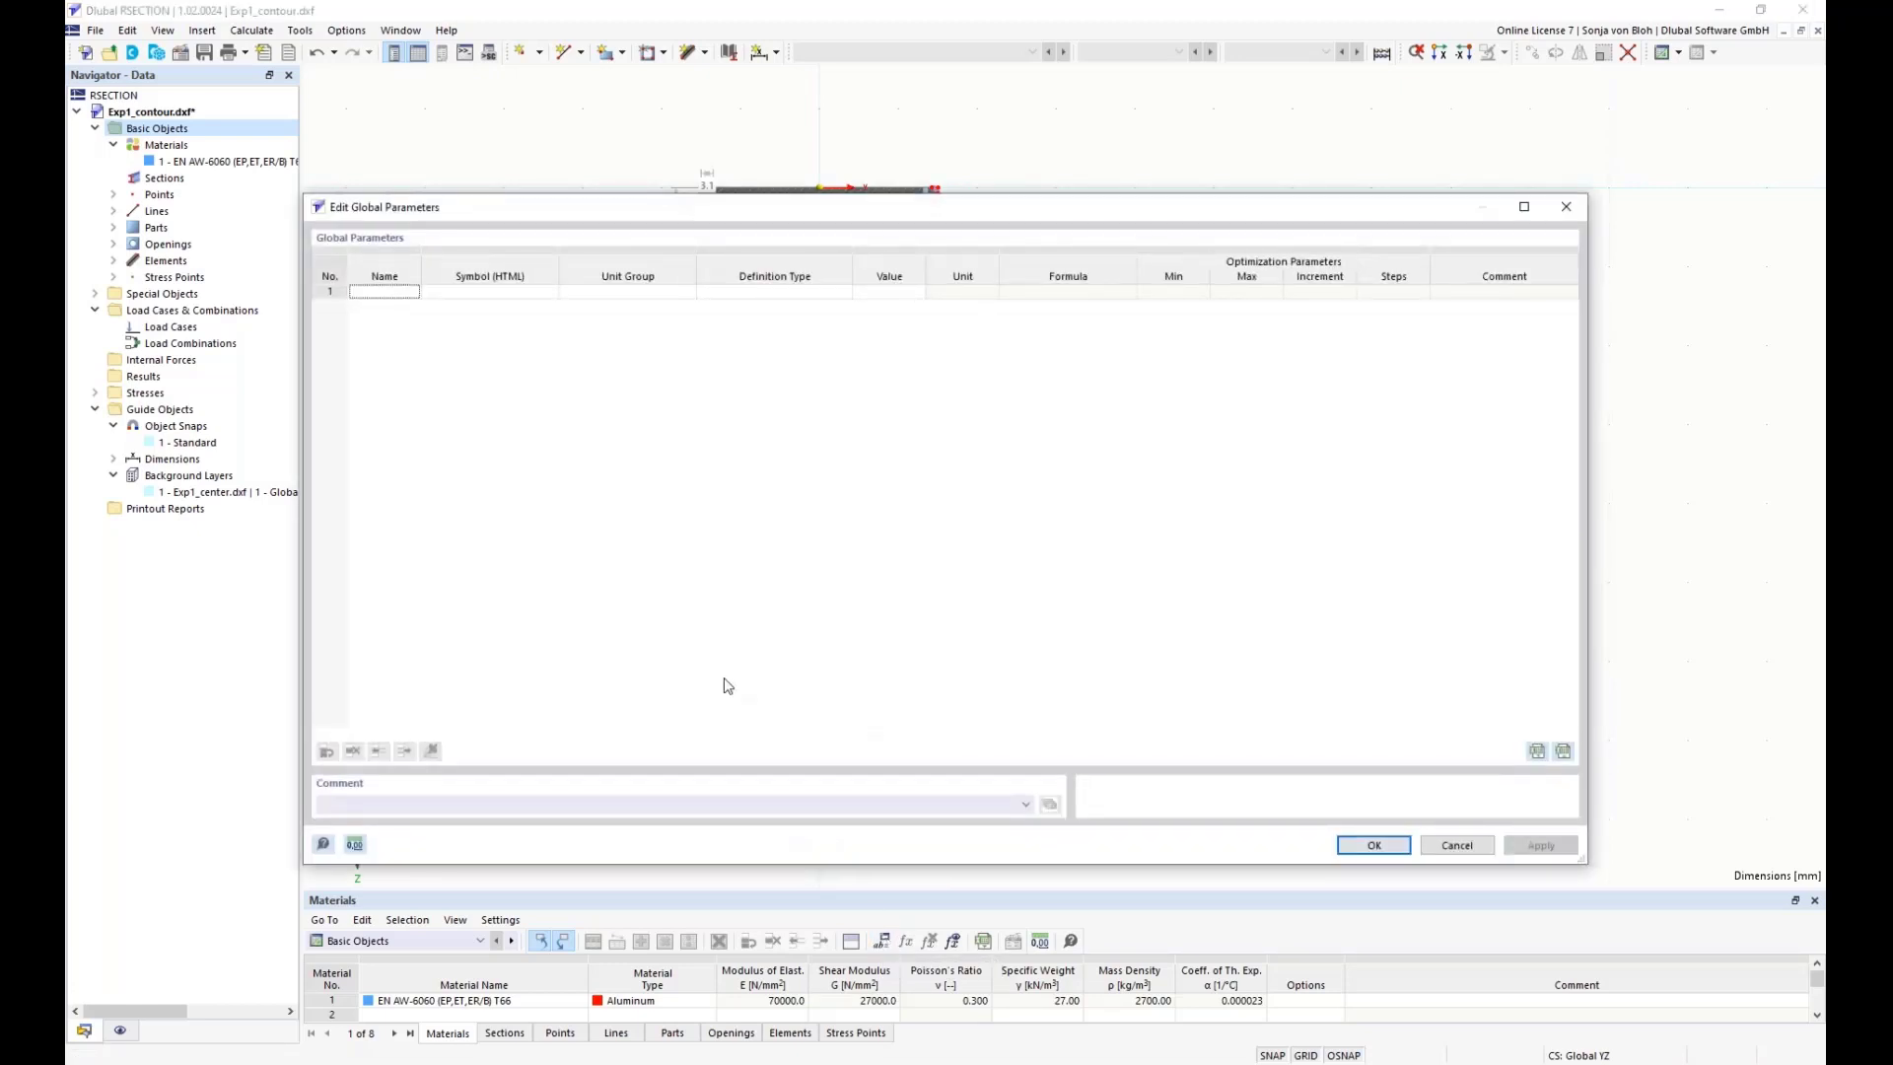
click(371, 294)
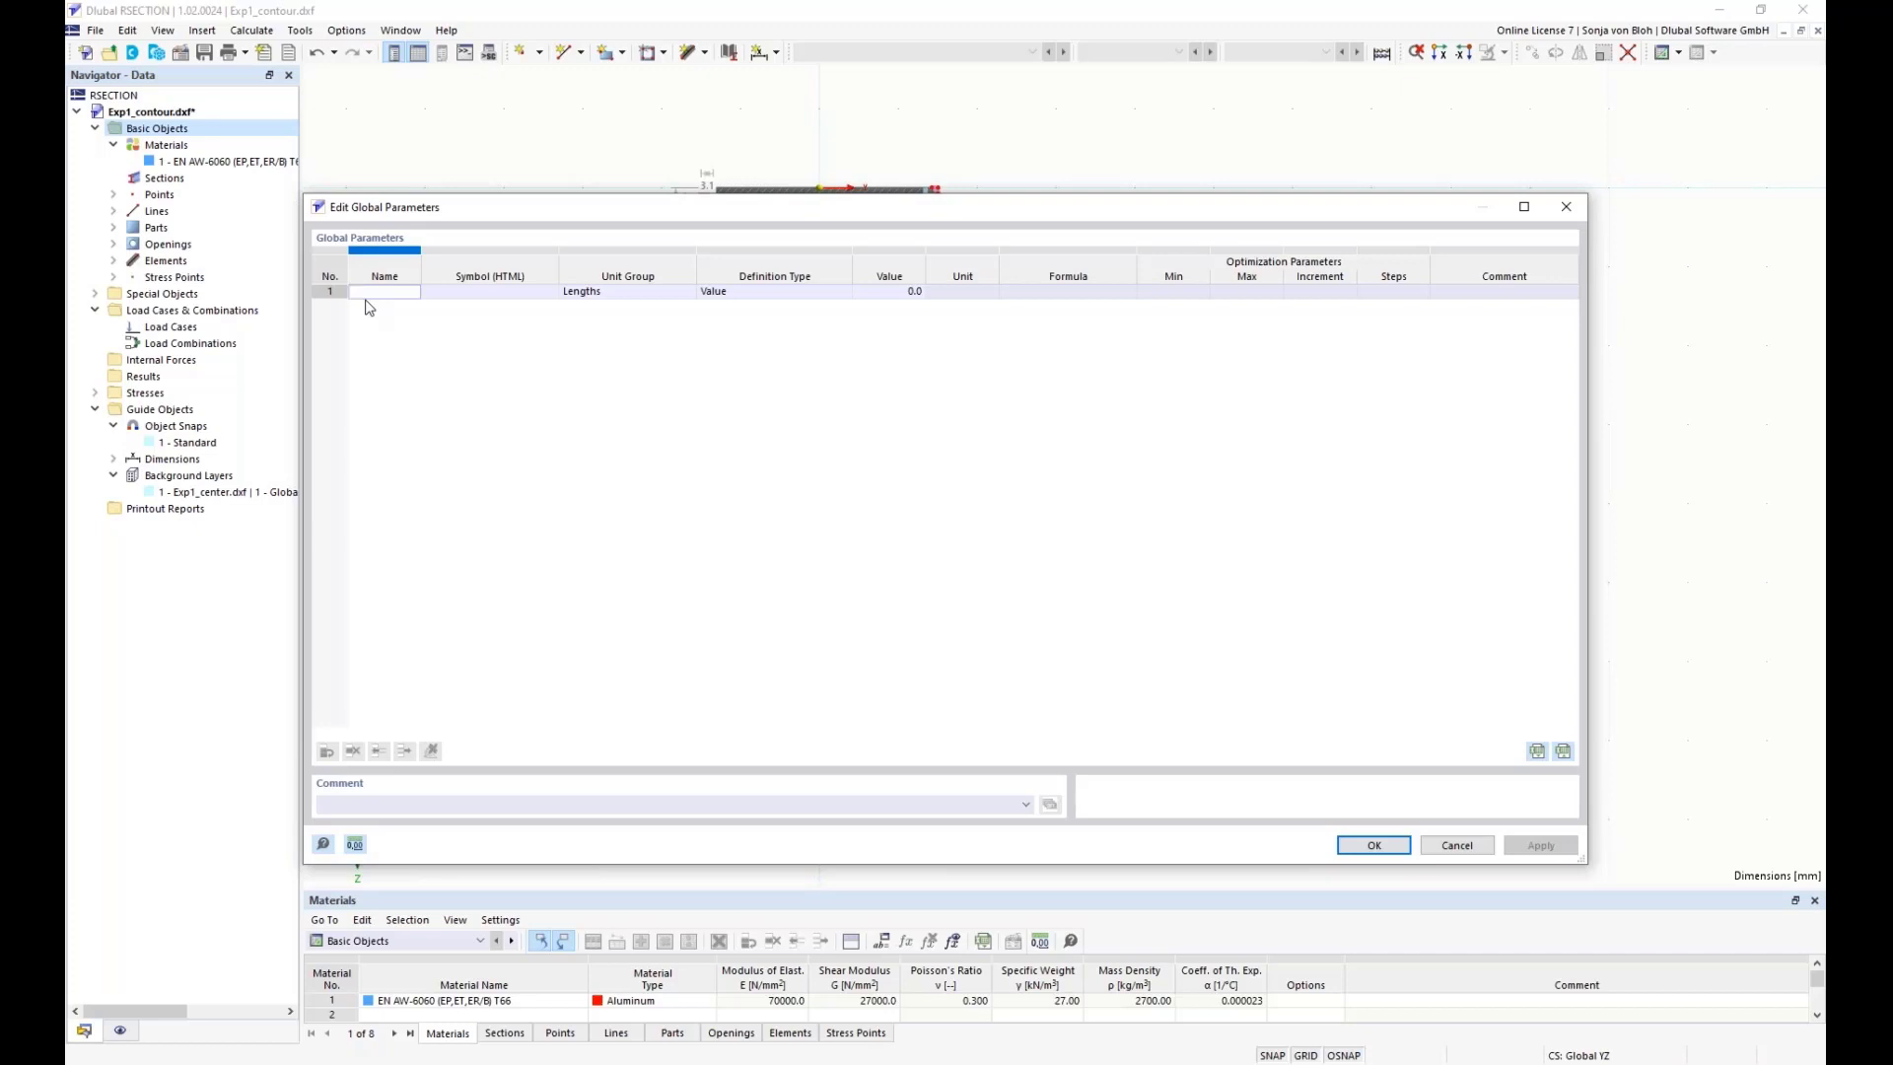
text(H1)
click(617, 300)
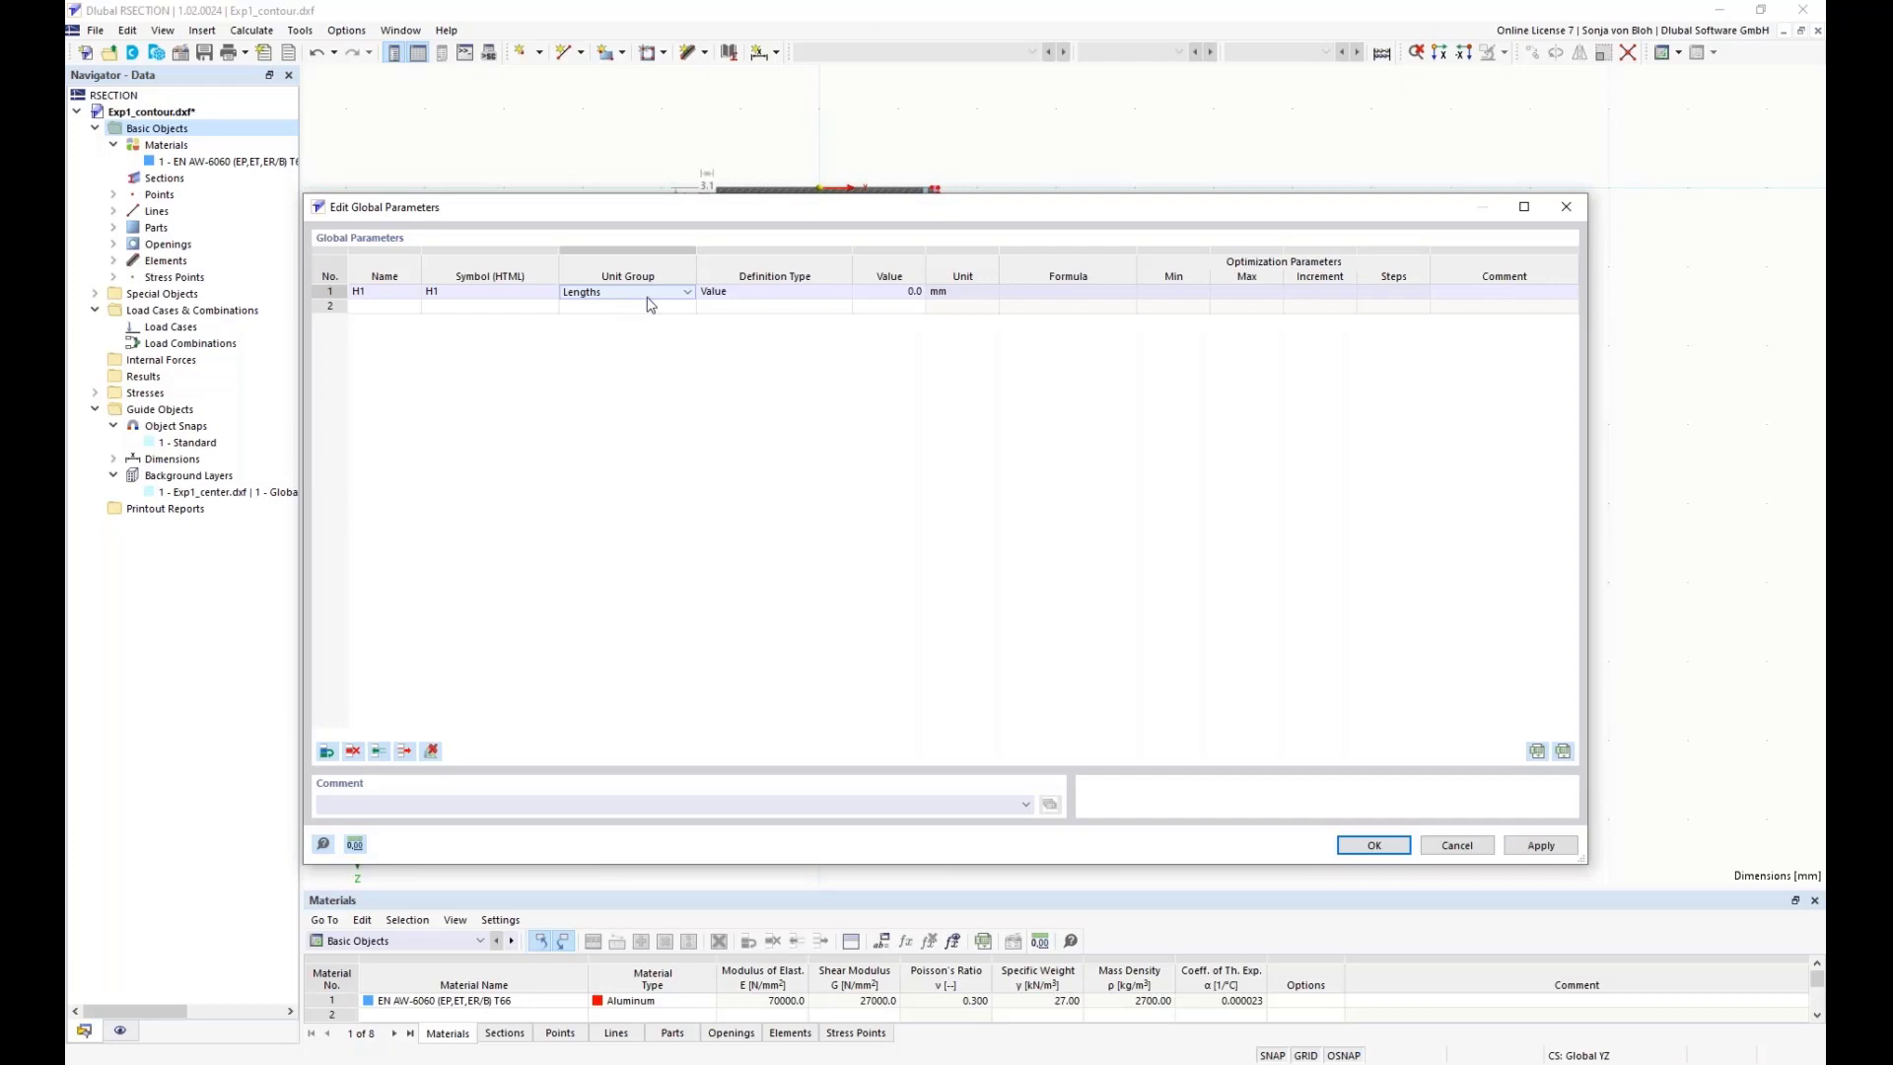
click(689, 293)
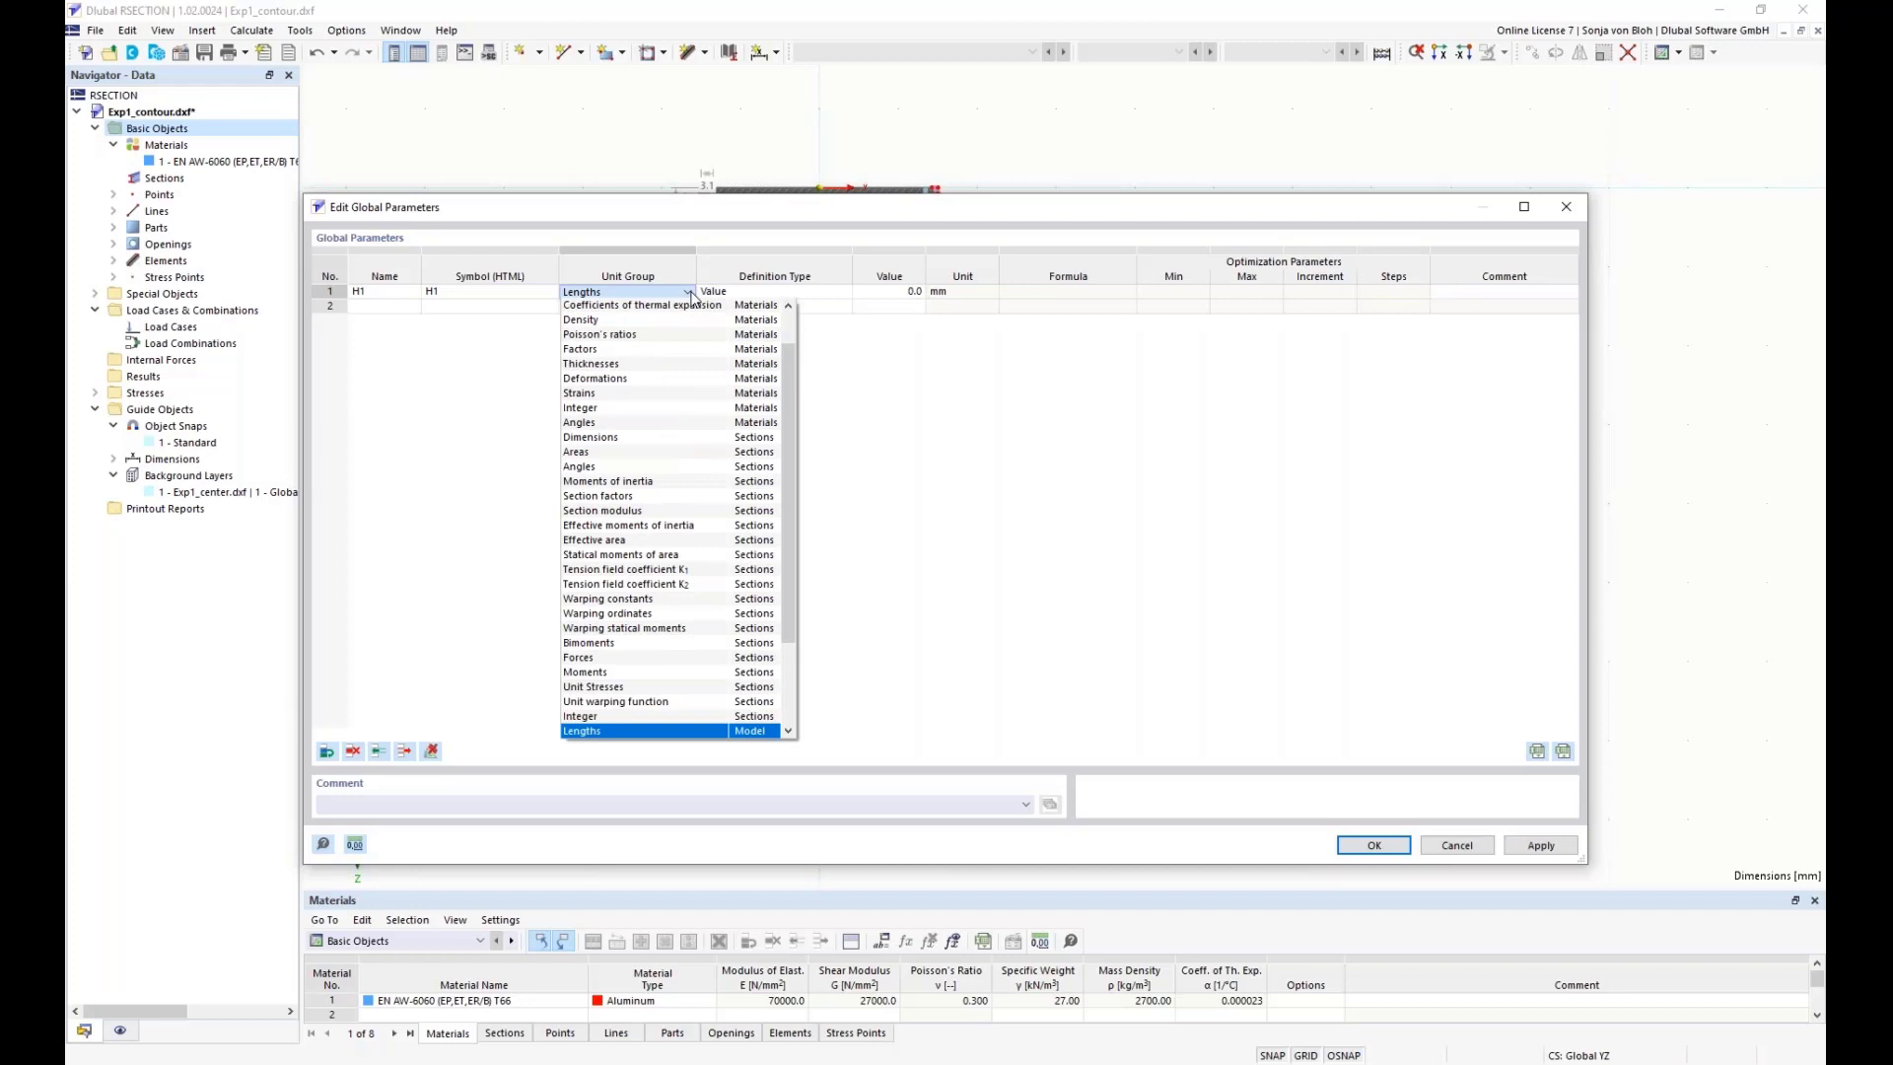
click(693, 296)
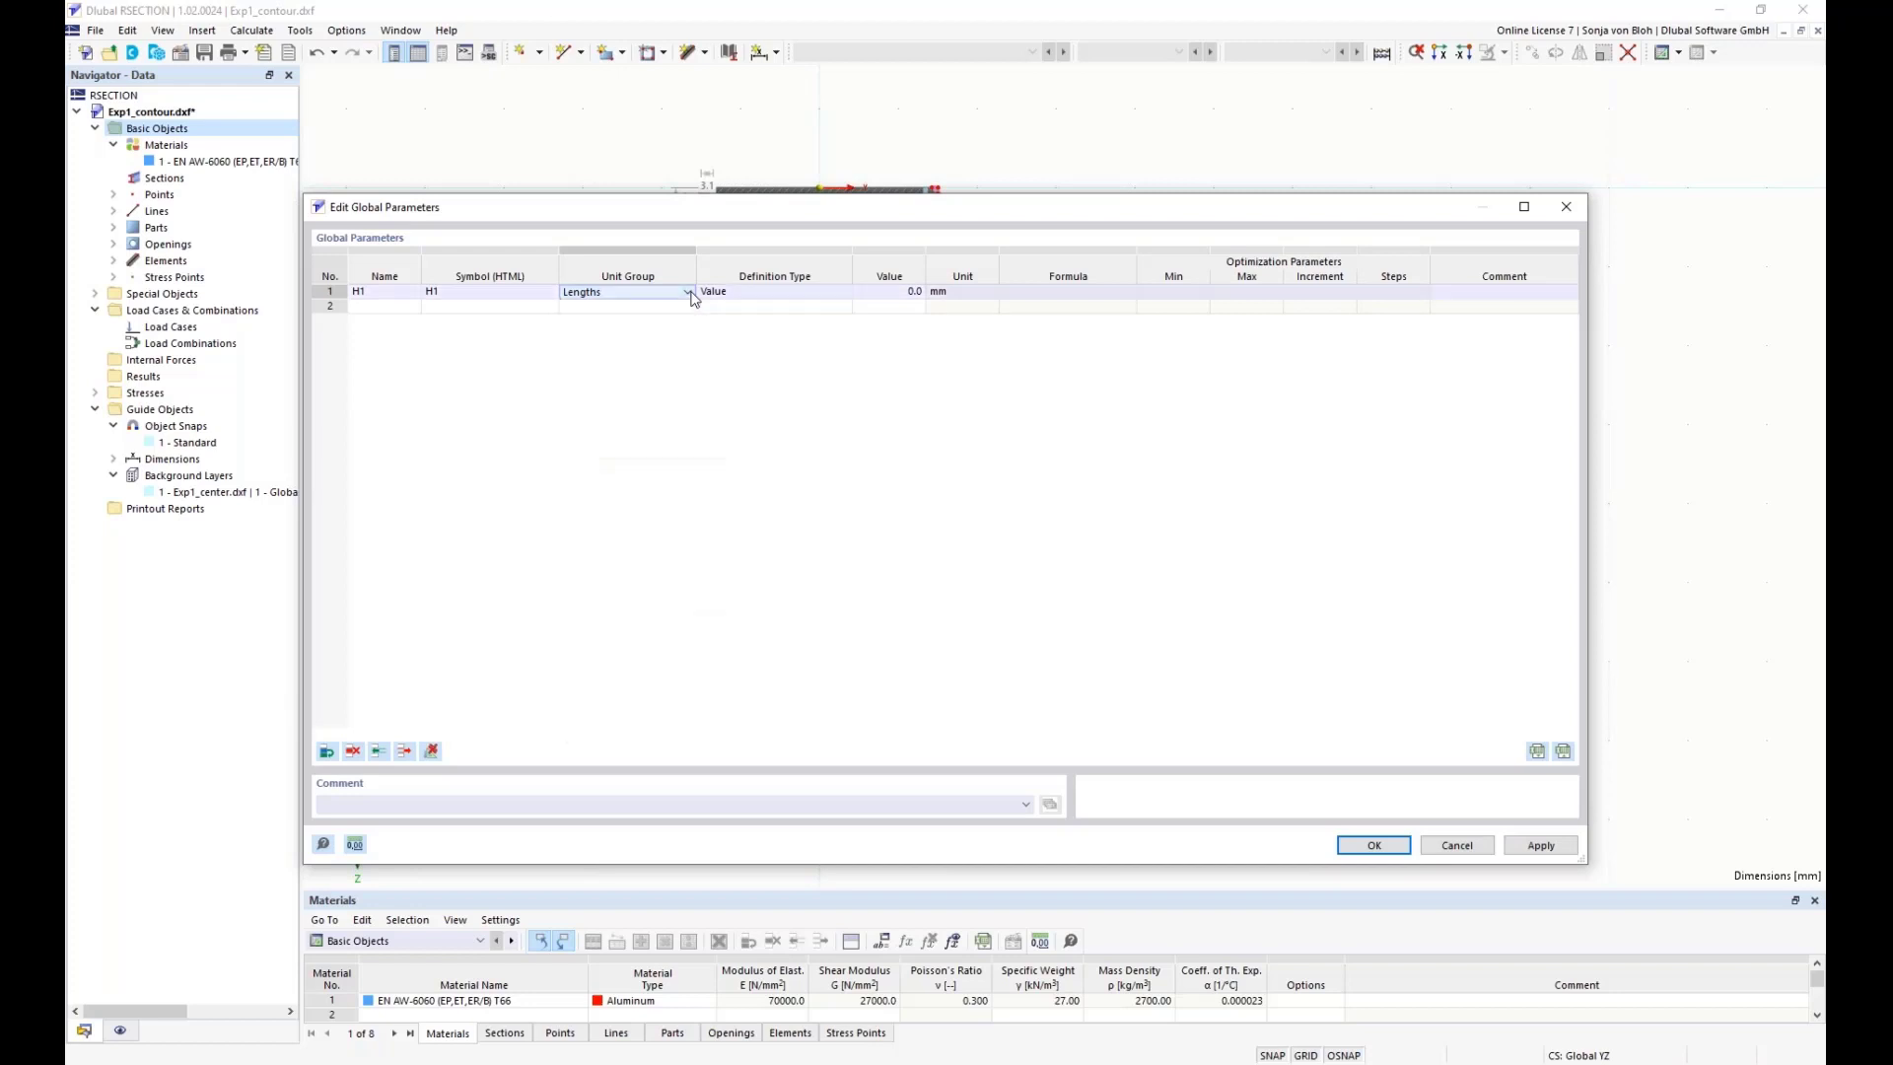
- Keep Lengths and Value as the unit group and definition type of parameter H1 and set its value to 133 mm
click(650, 310)
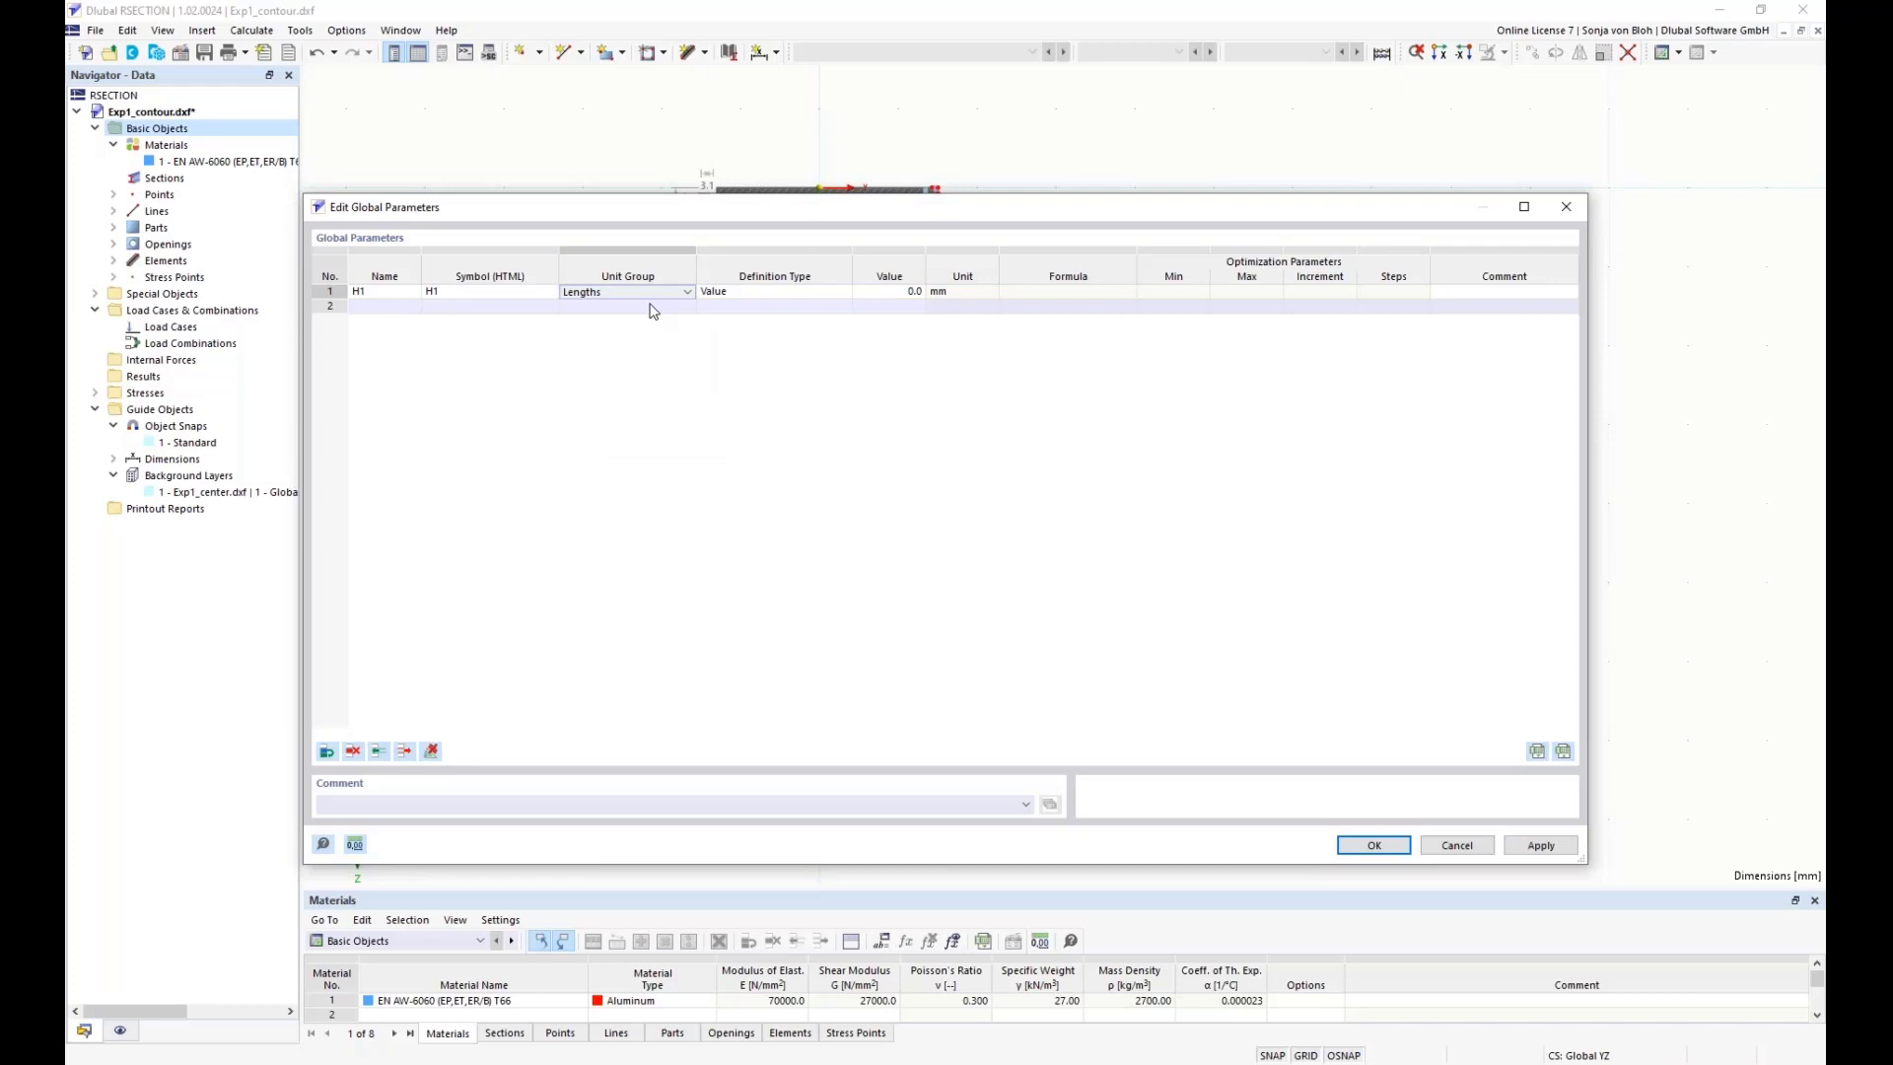
click(765, 293)
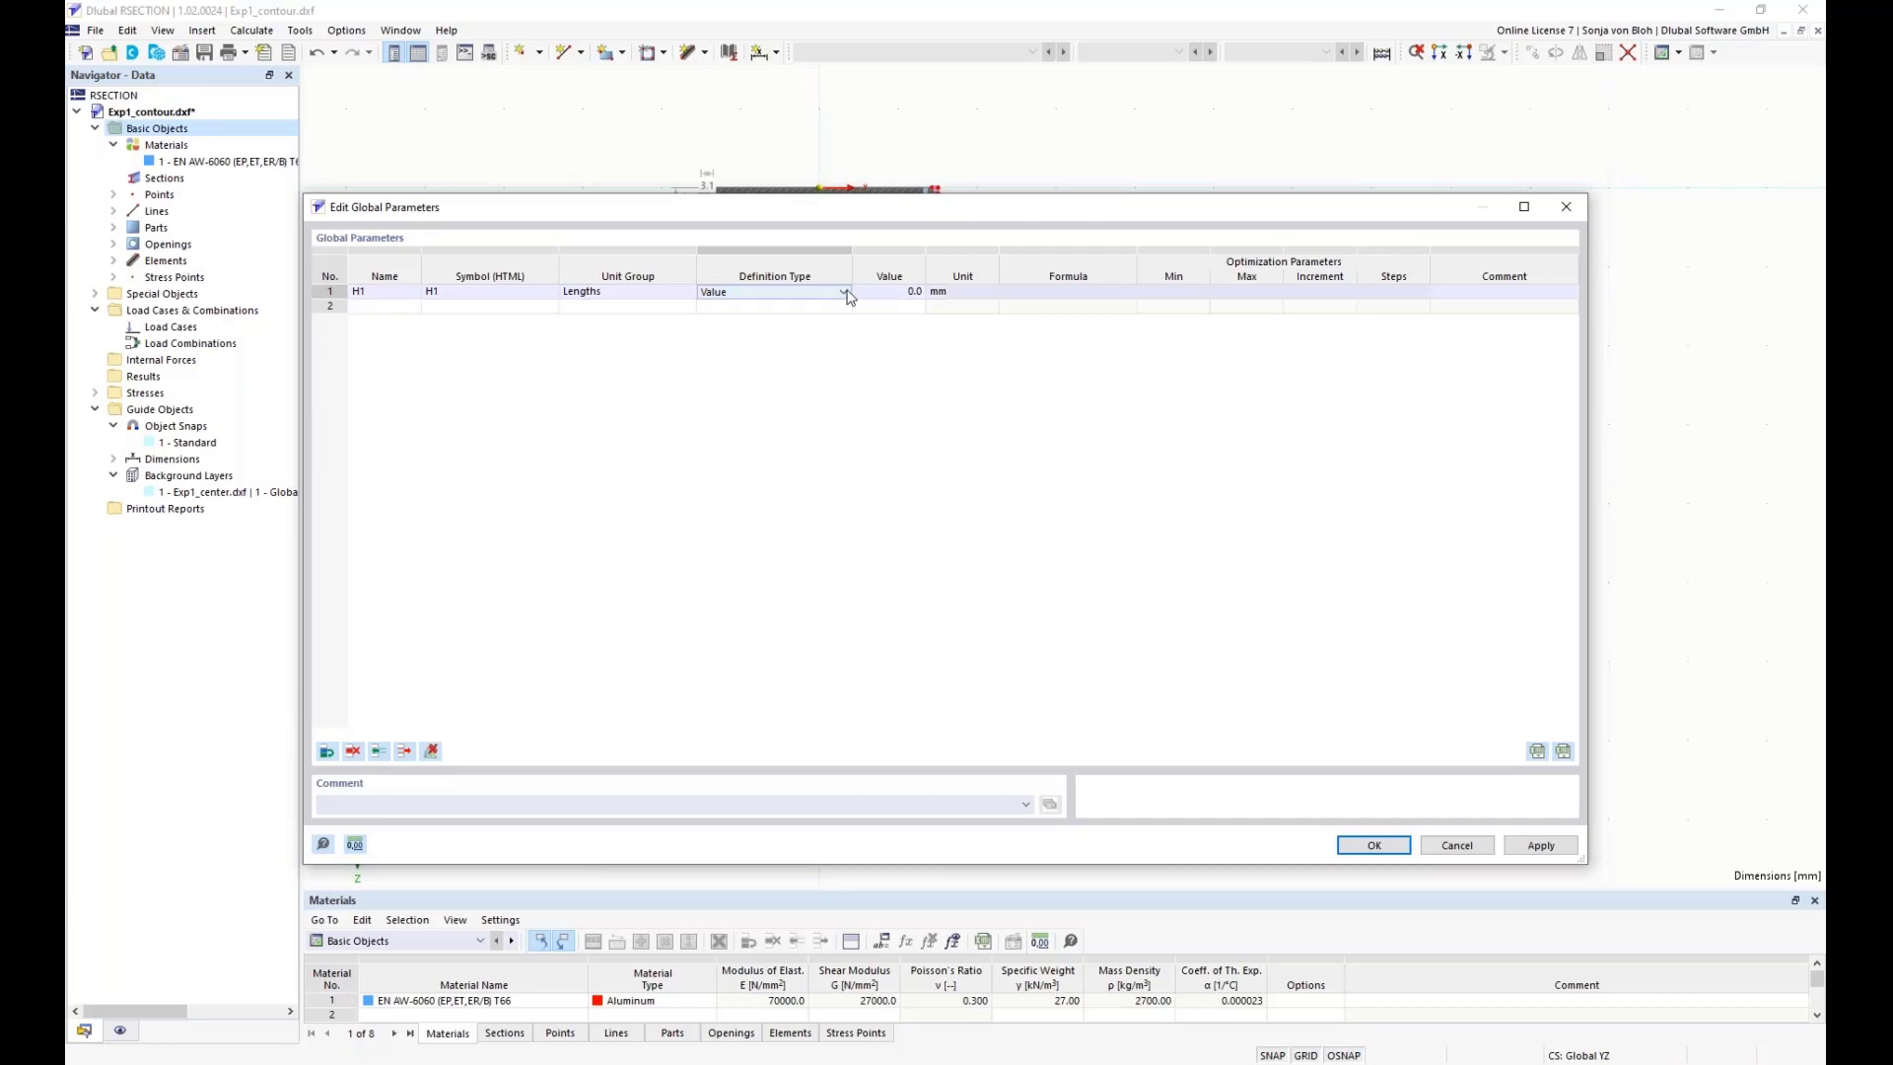
click(845, 293)
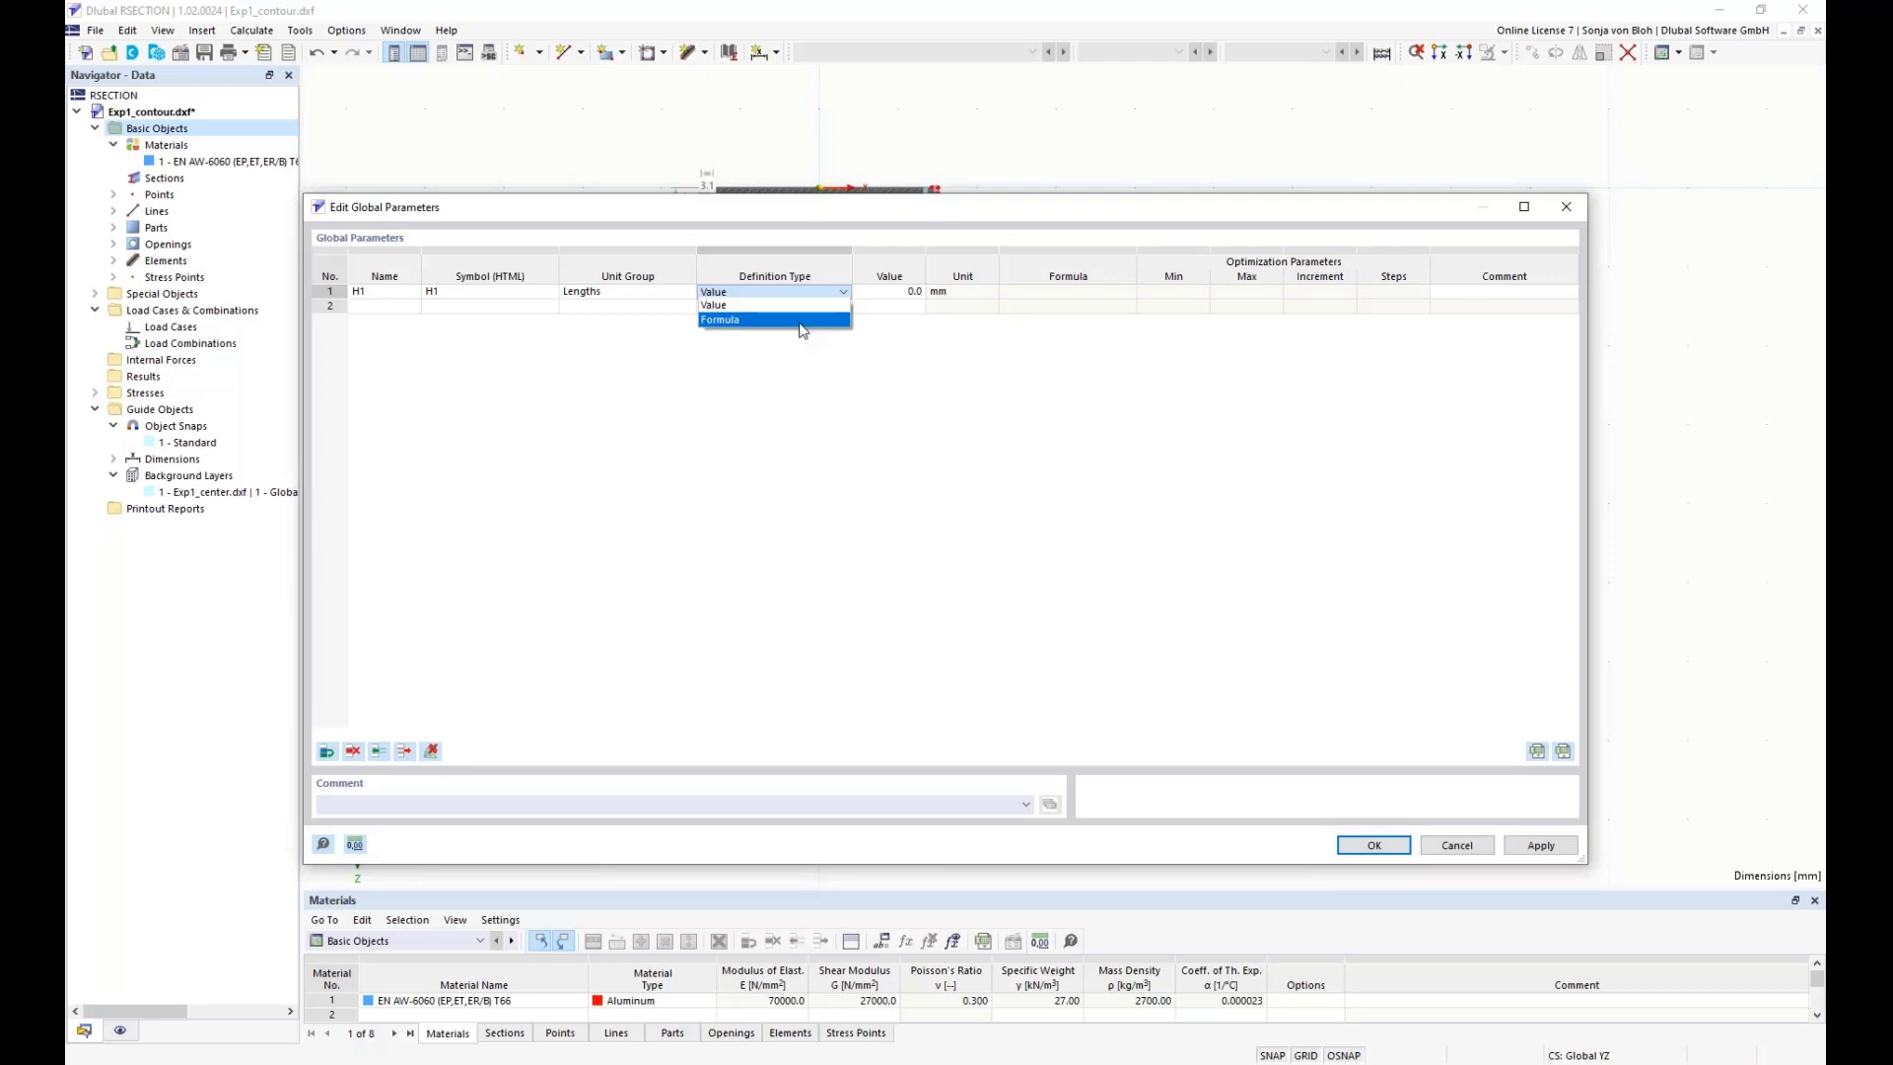
click(801, 306)
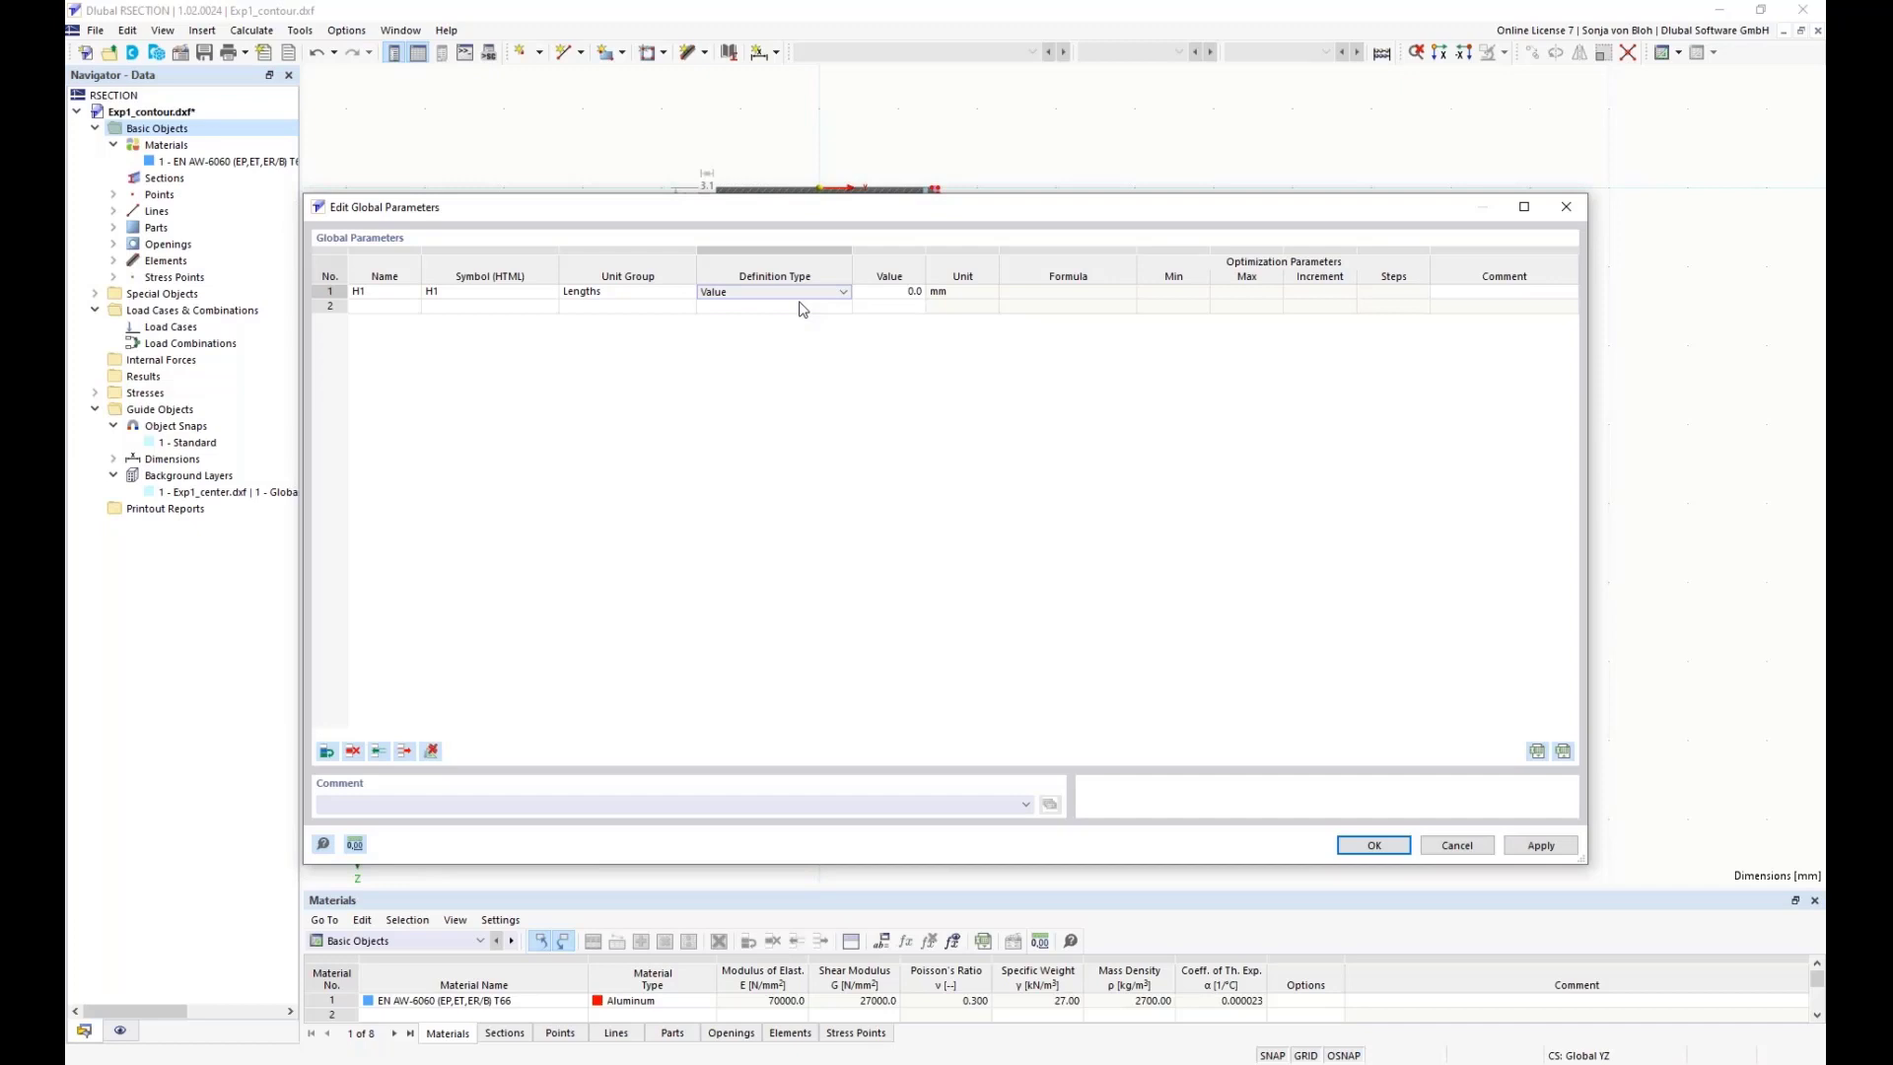
click(890, 292)
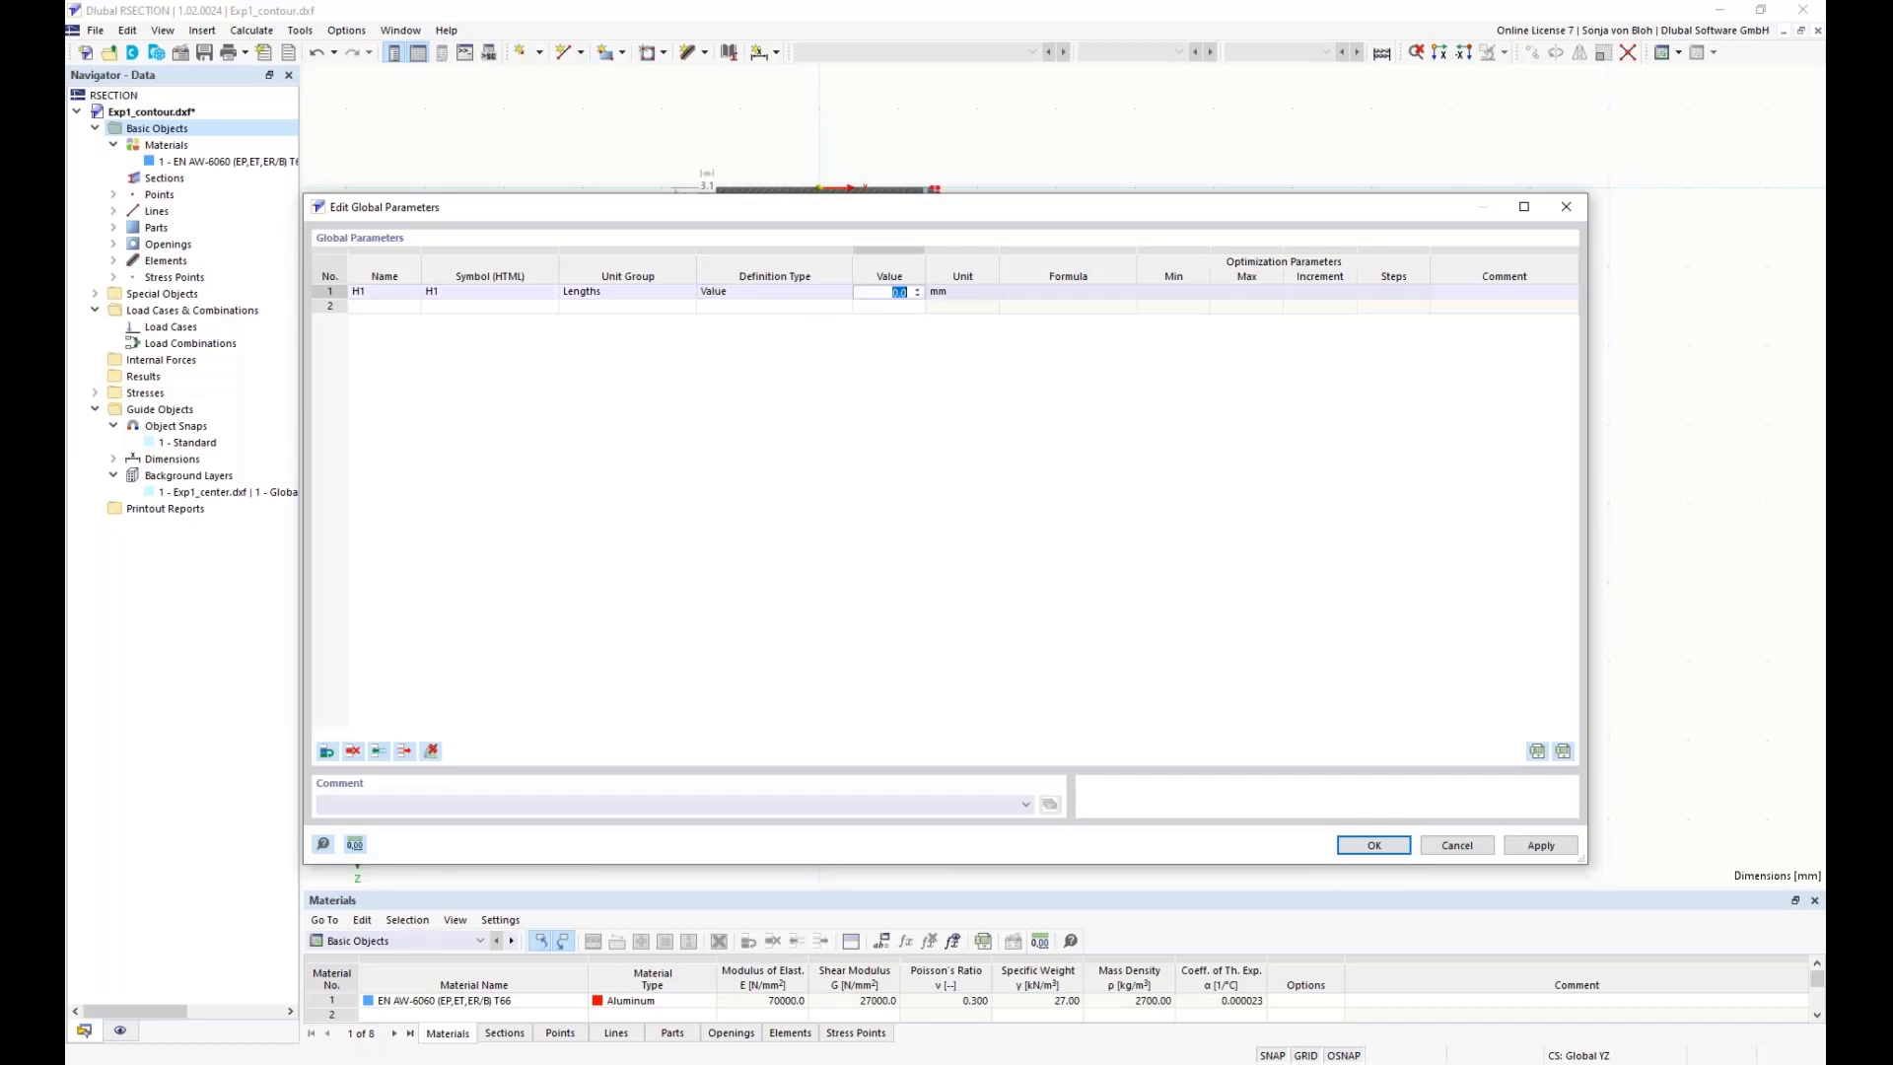
text(133)
key(Return)
- Add a global parameter named tf1 with a value of 5.7 mm
click(380, 306)
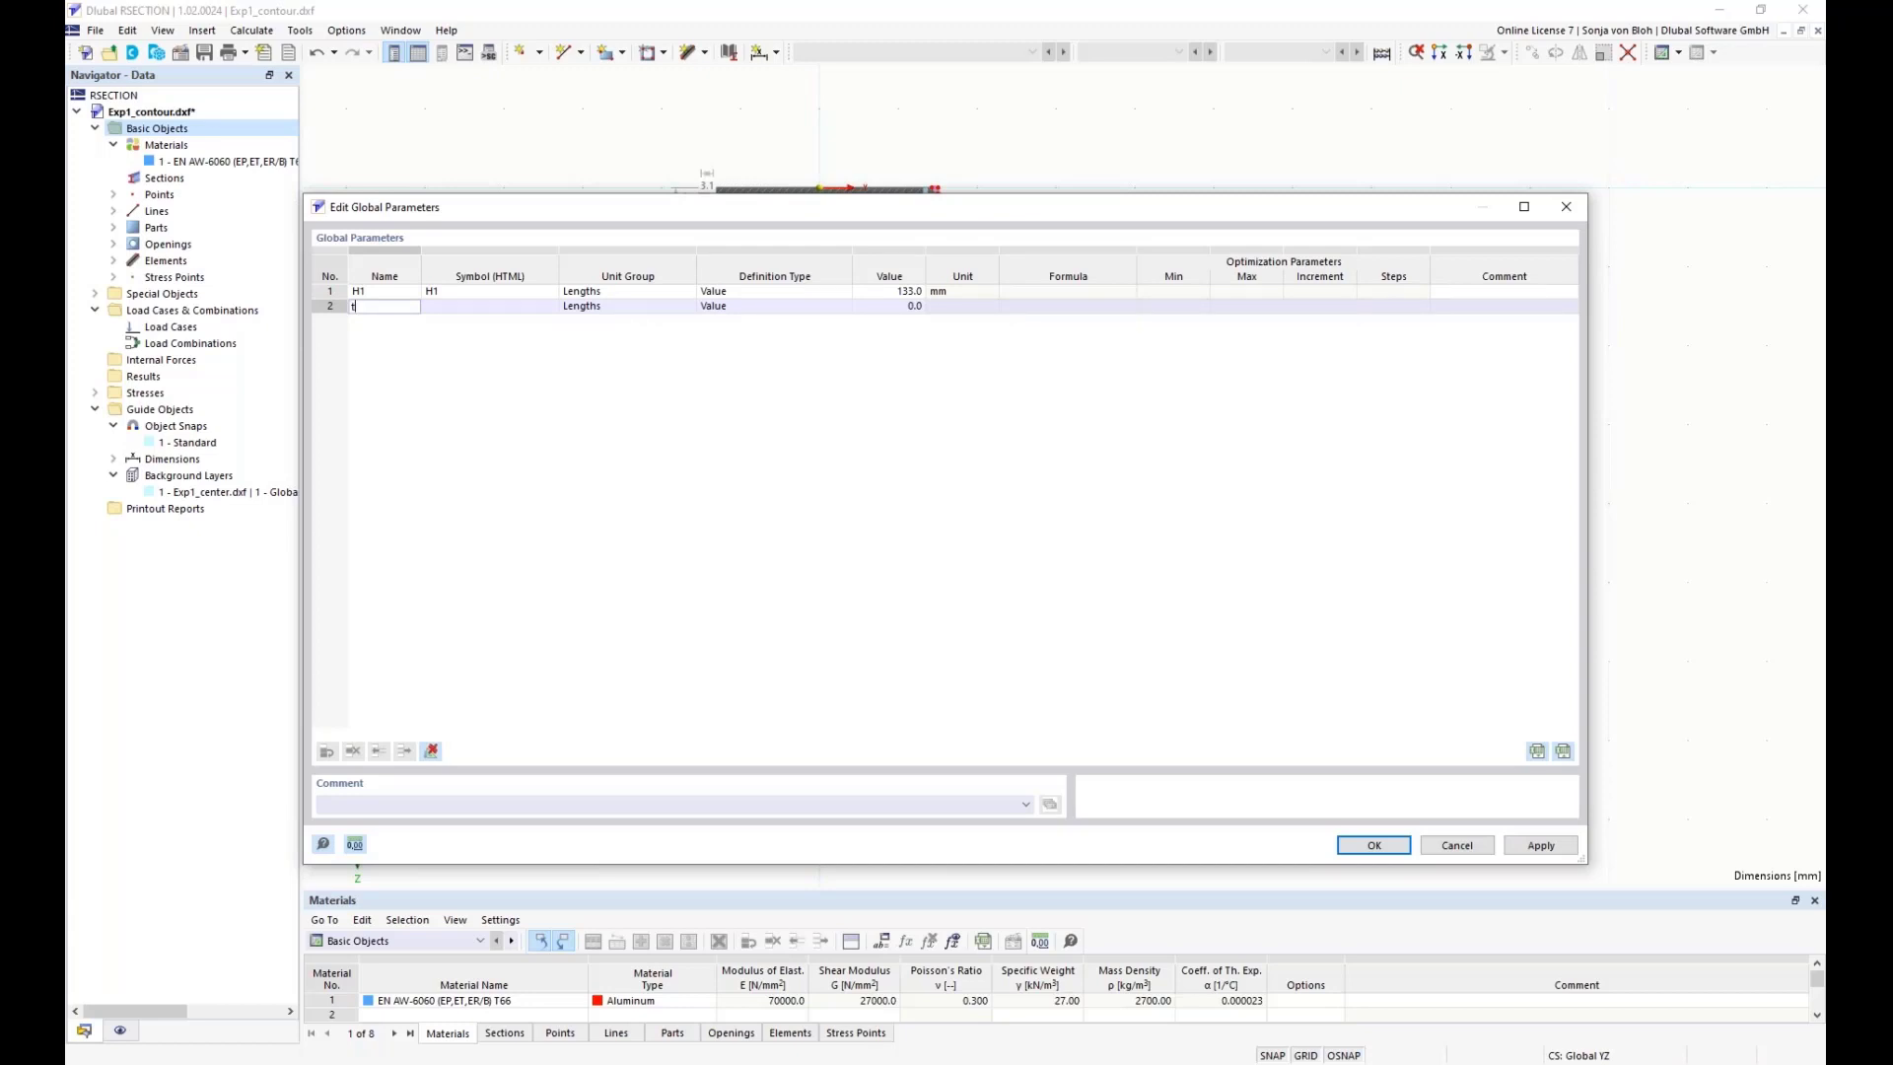
text(1)
key(Tab)
click(900, 307)
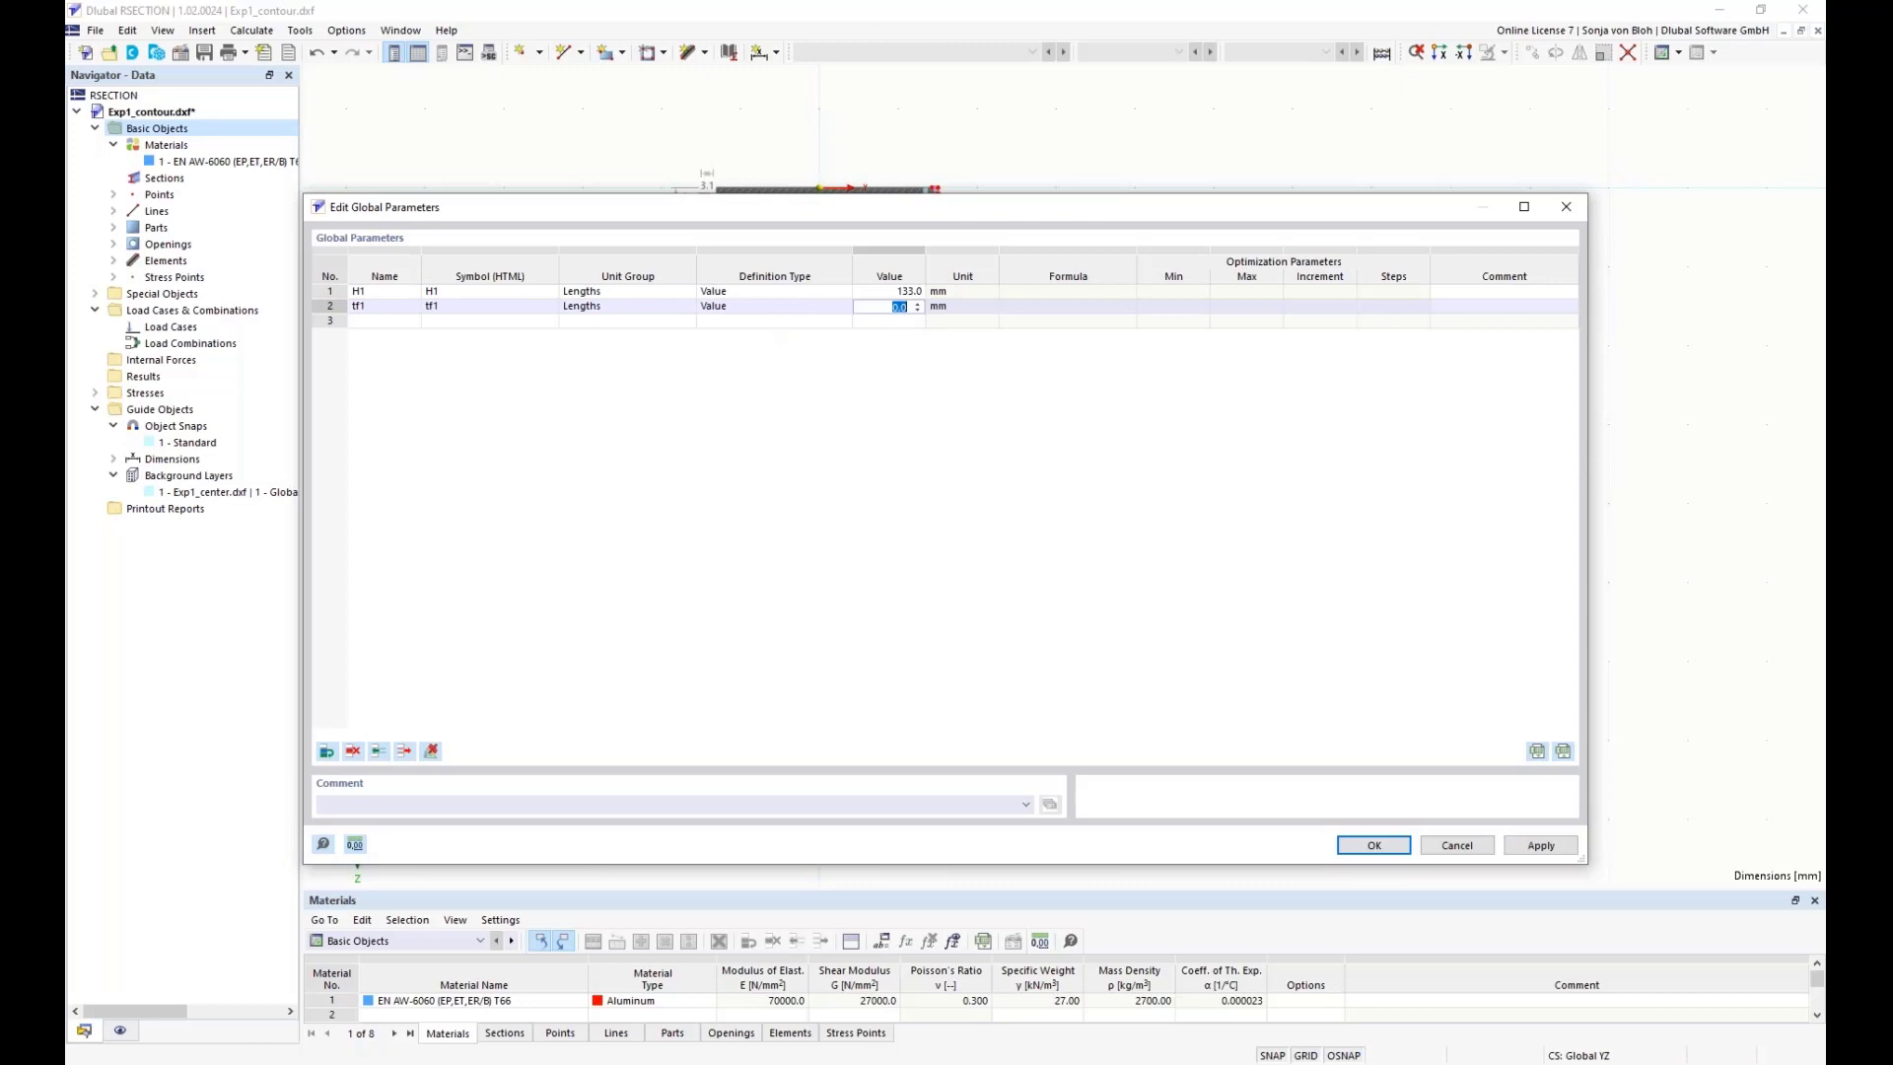
text(5.7)
click(988, 309)
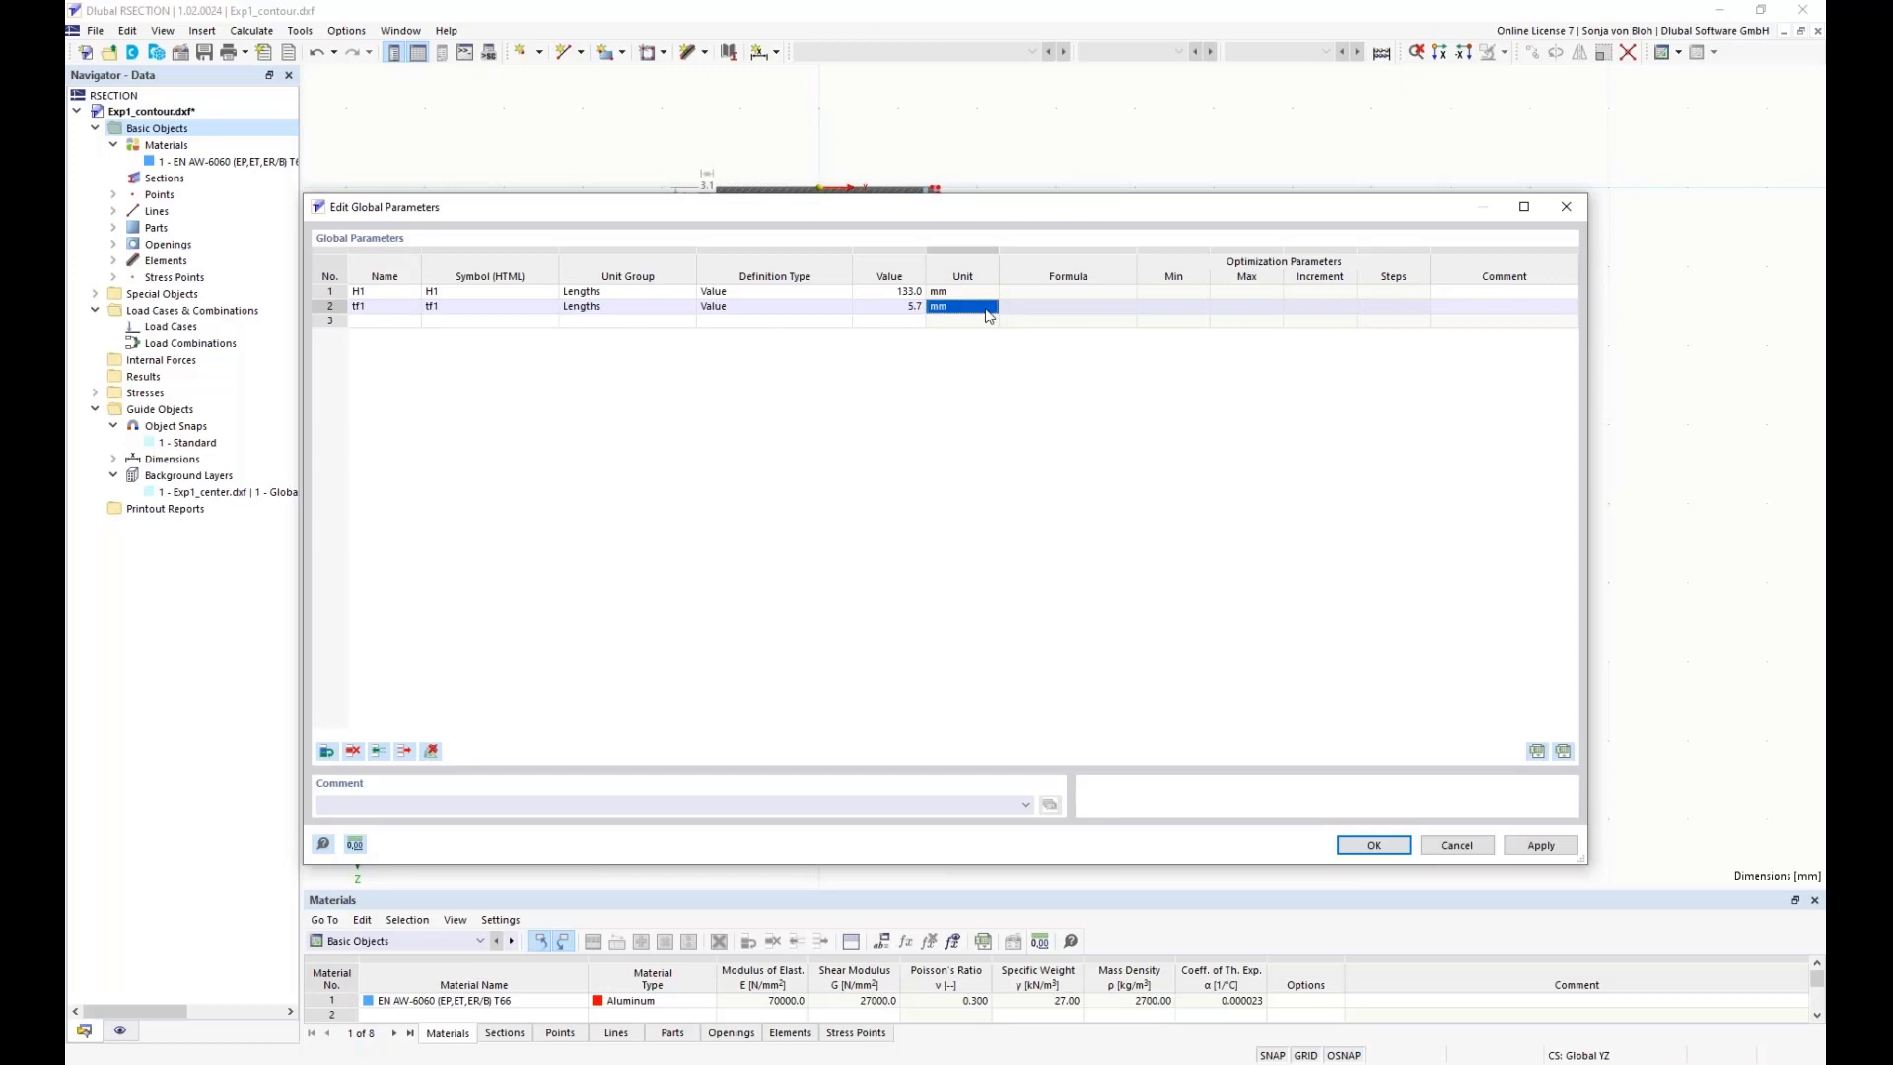
- Add a global parameter named r1 with a value of 1.5 mm and accept the global parameters
click(374, 322)
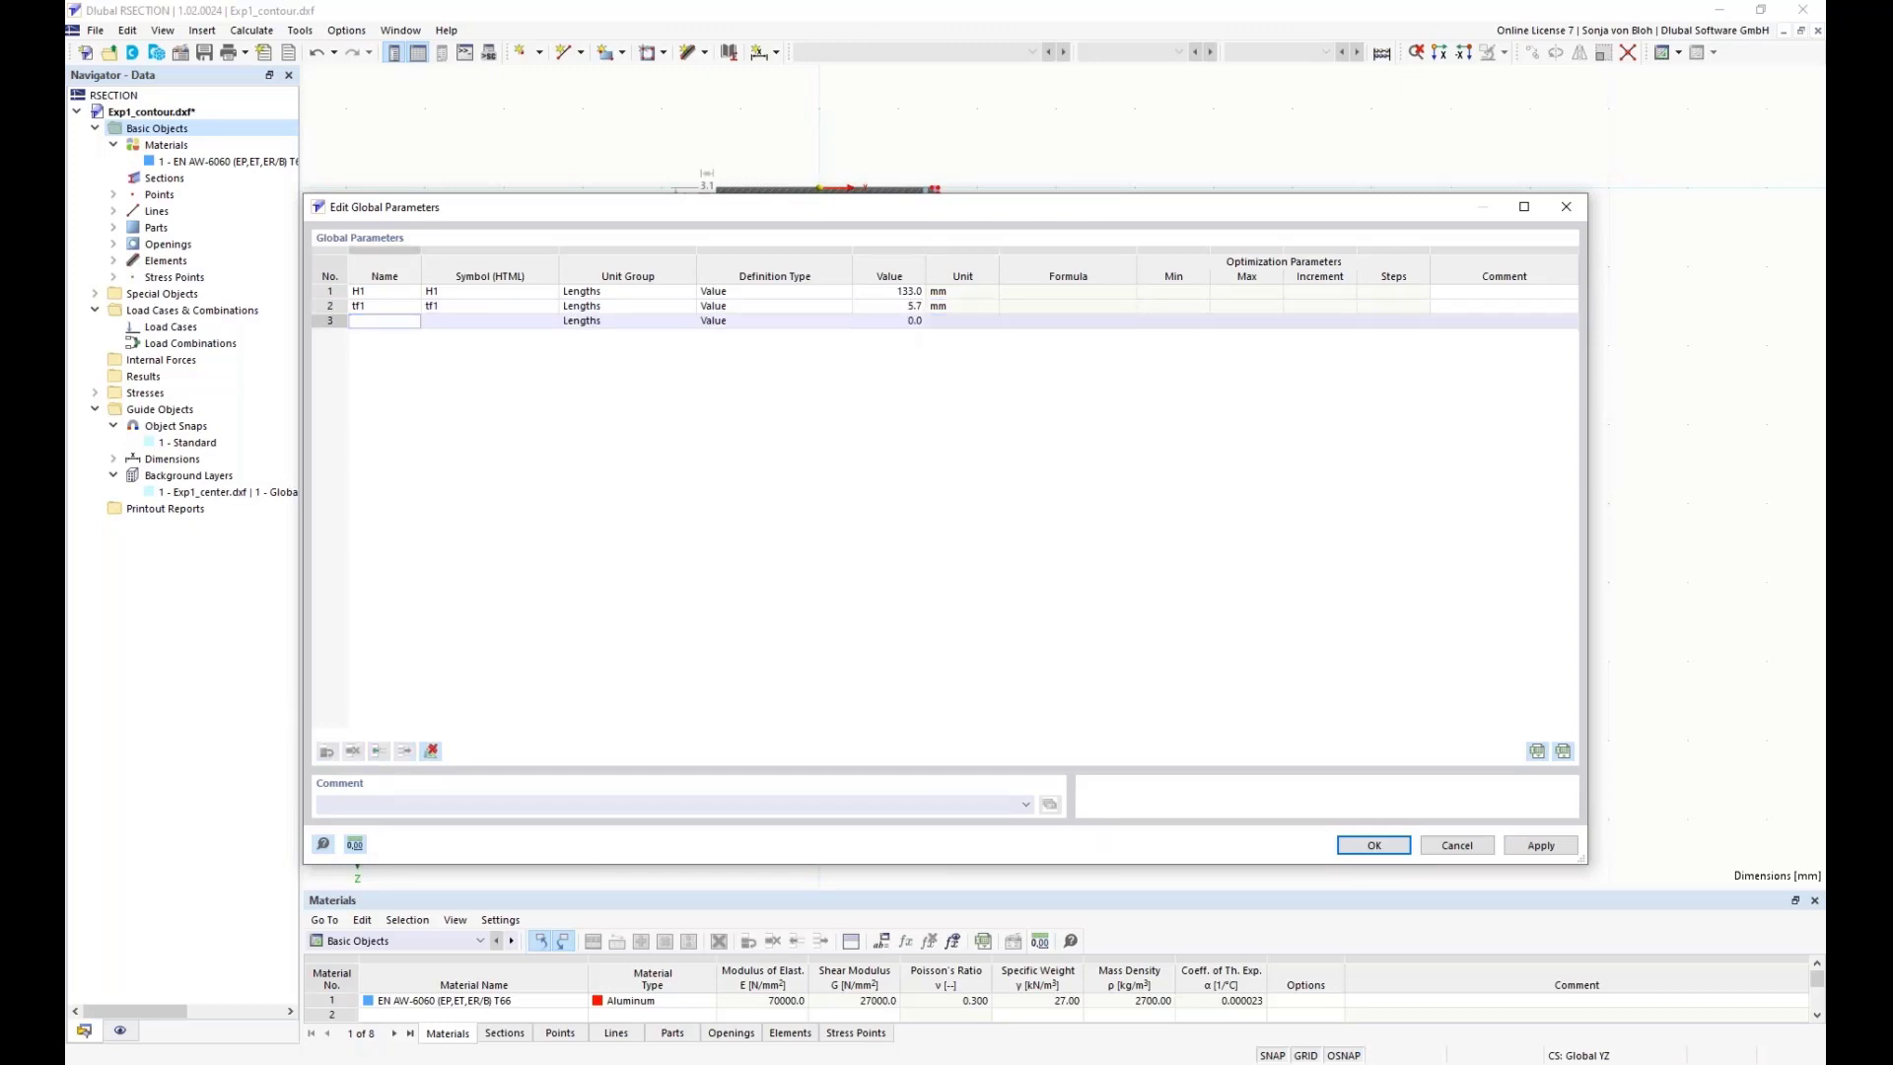
text(r1)
click(881, 324)
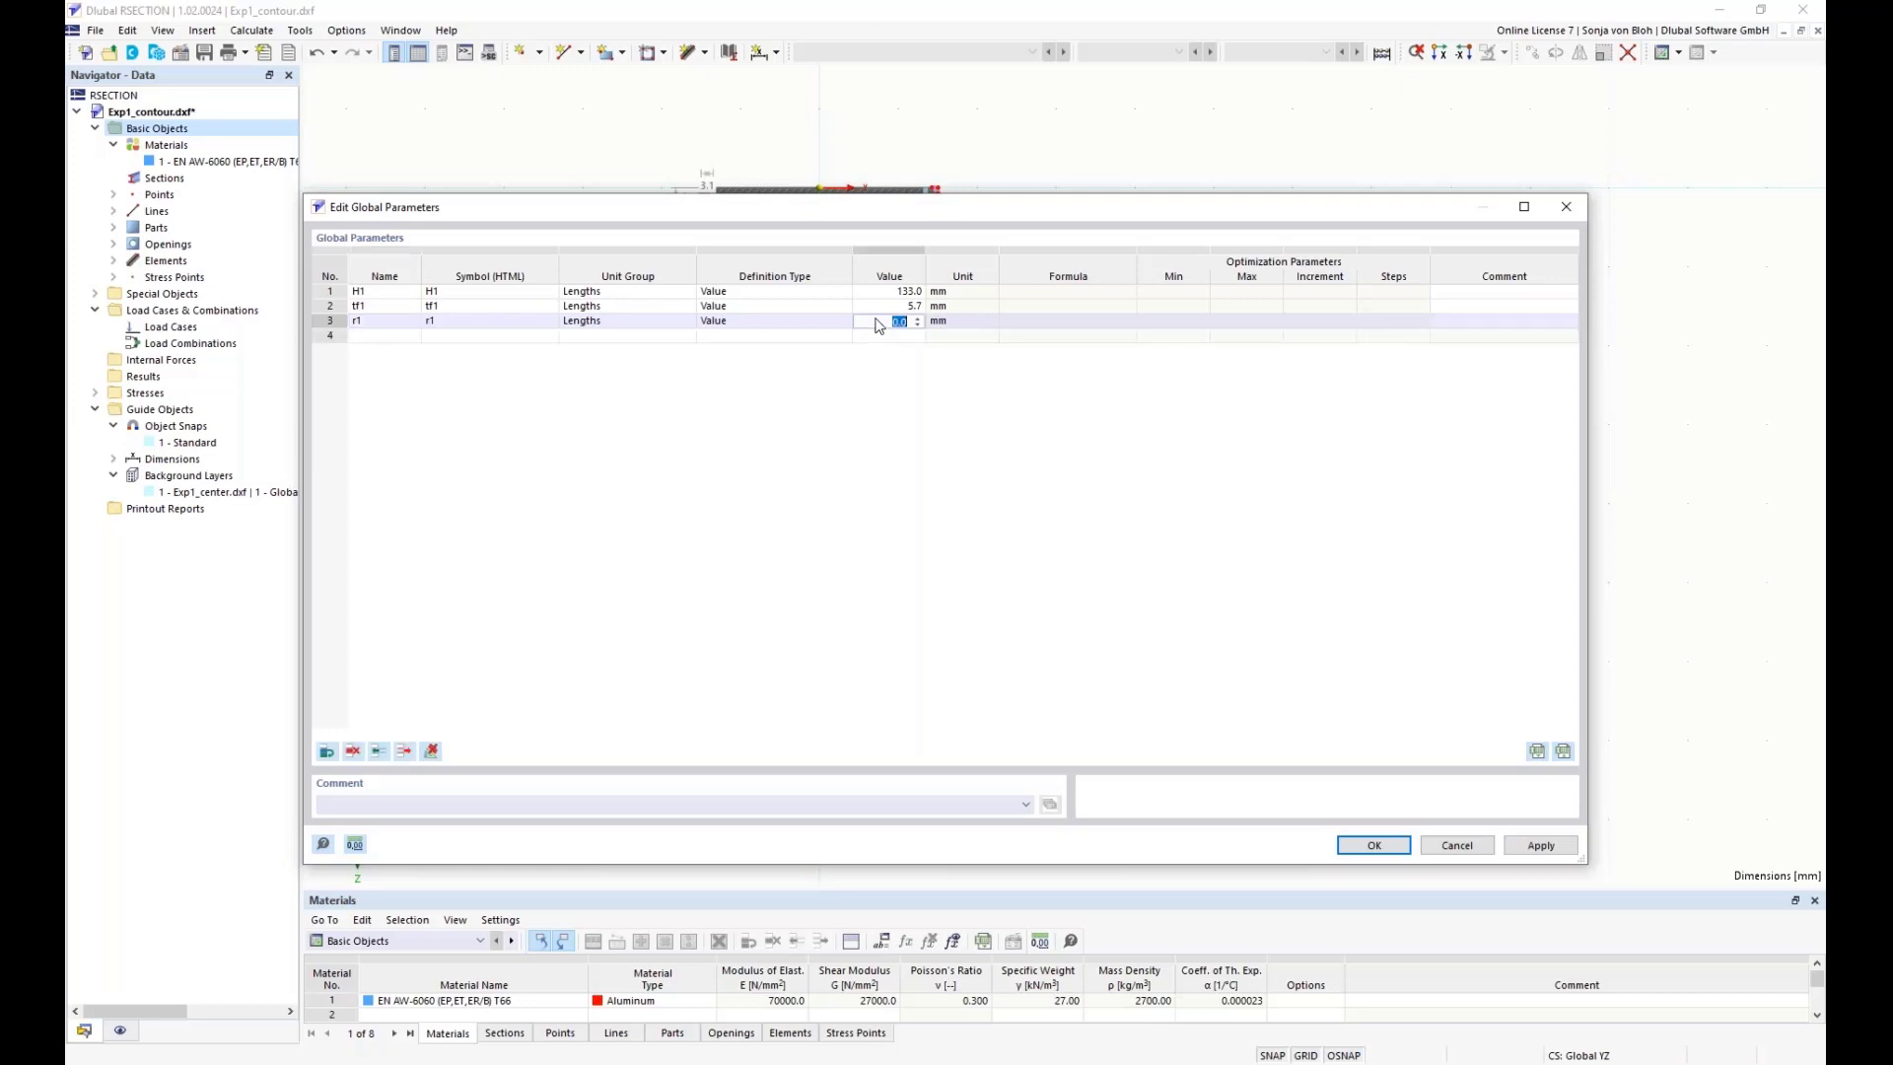
text(1.5)
click(948, 324)
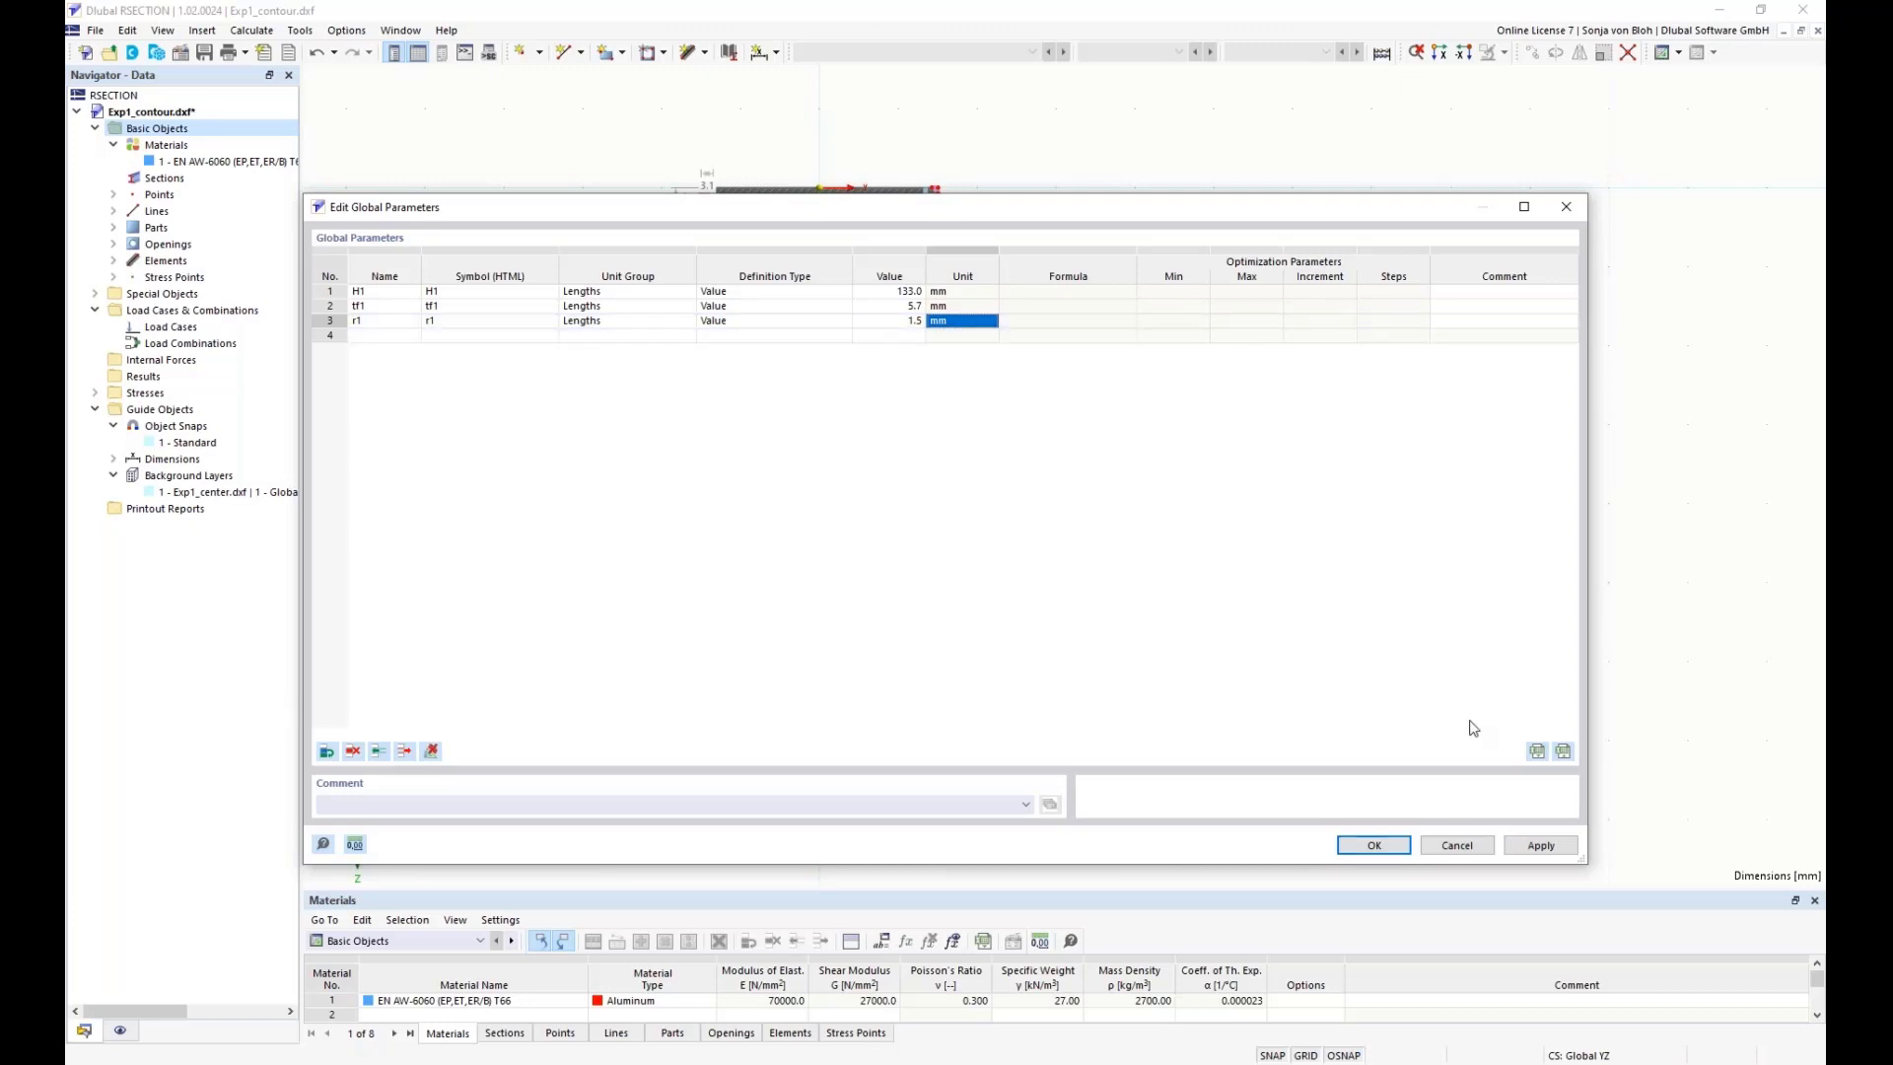
click(1371, 846)
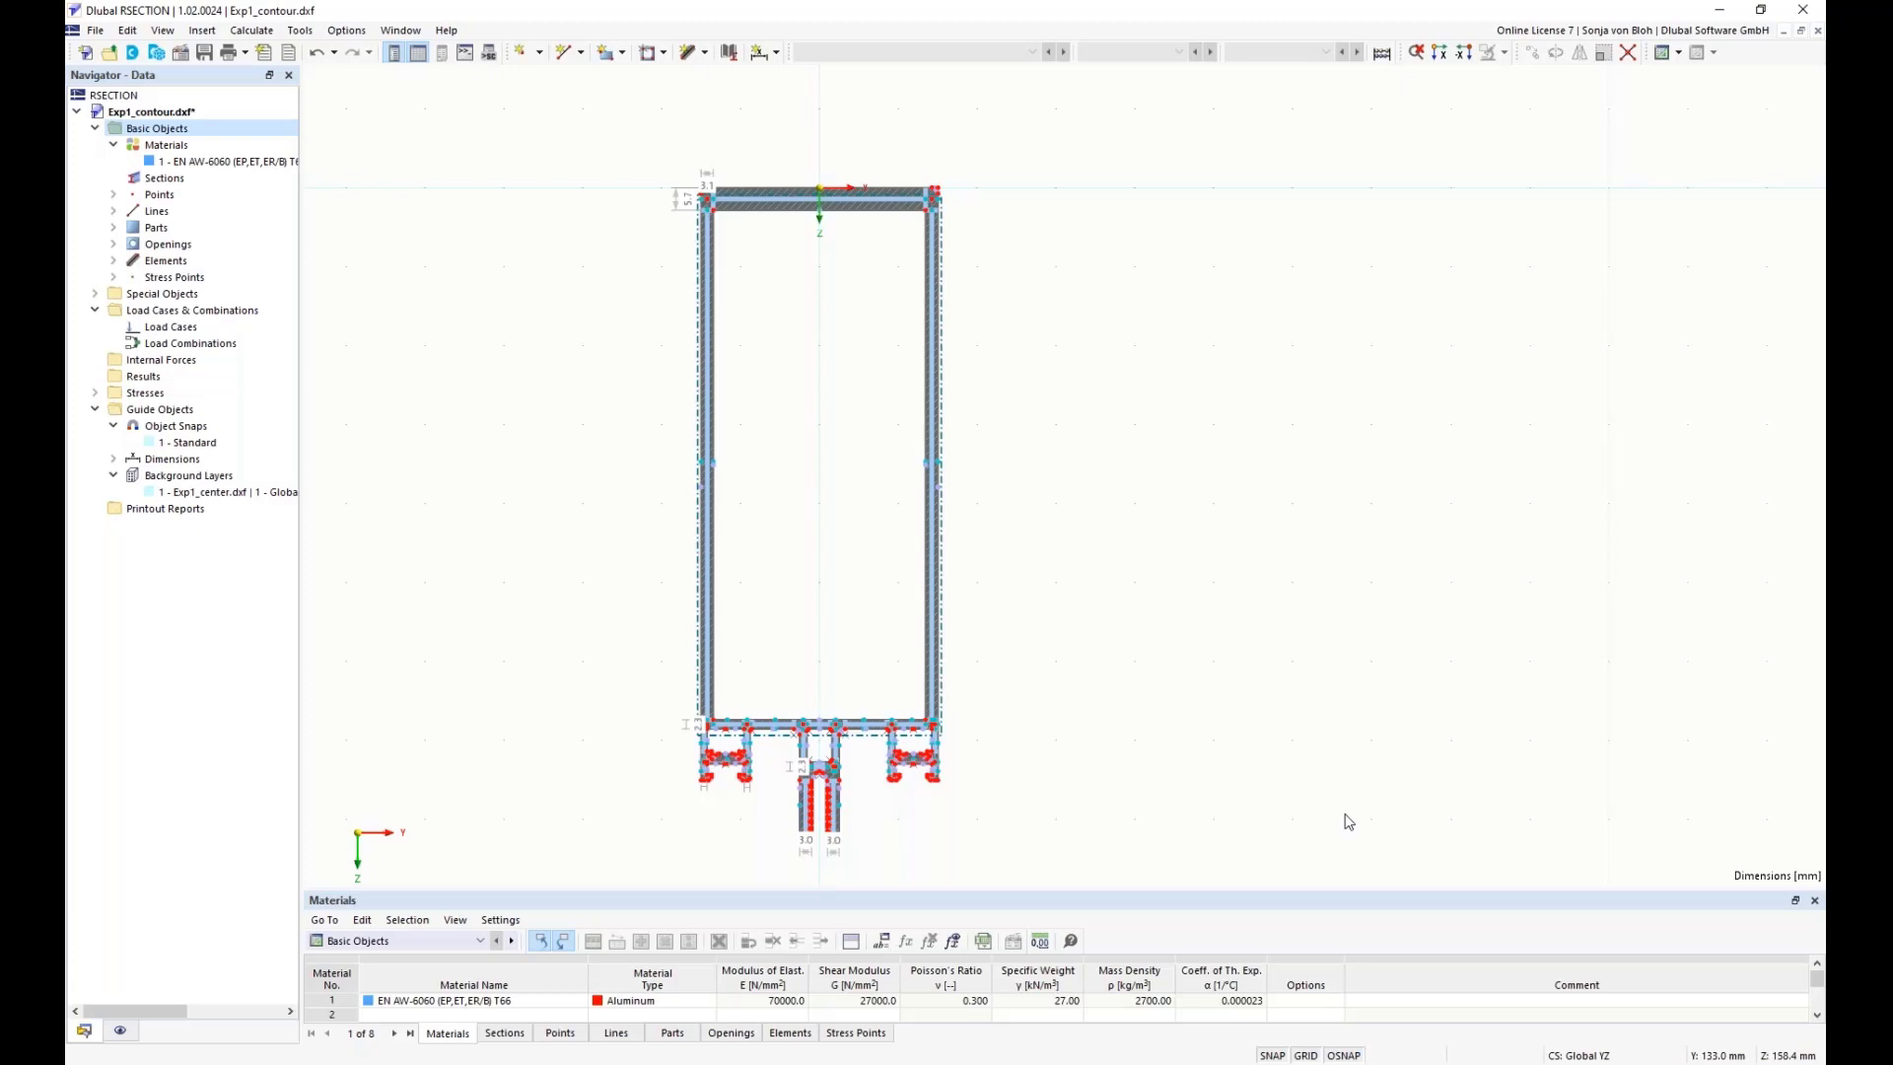
- Display the table of points and enlarge it so that many more rows fit beneath the model
middle_drag(761, 153, 726, 318)
drag(597, 273, 1062, 403)
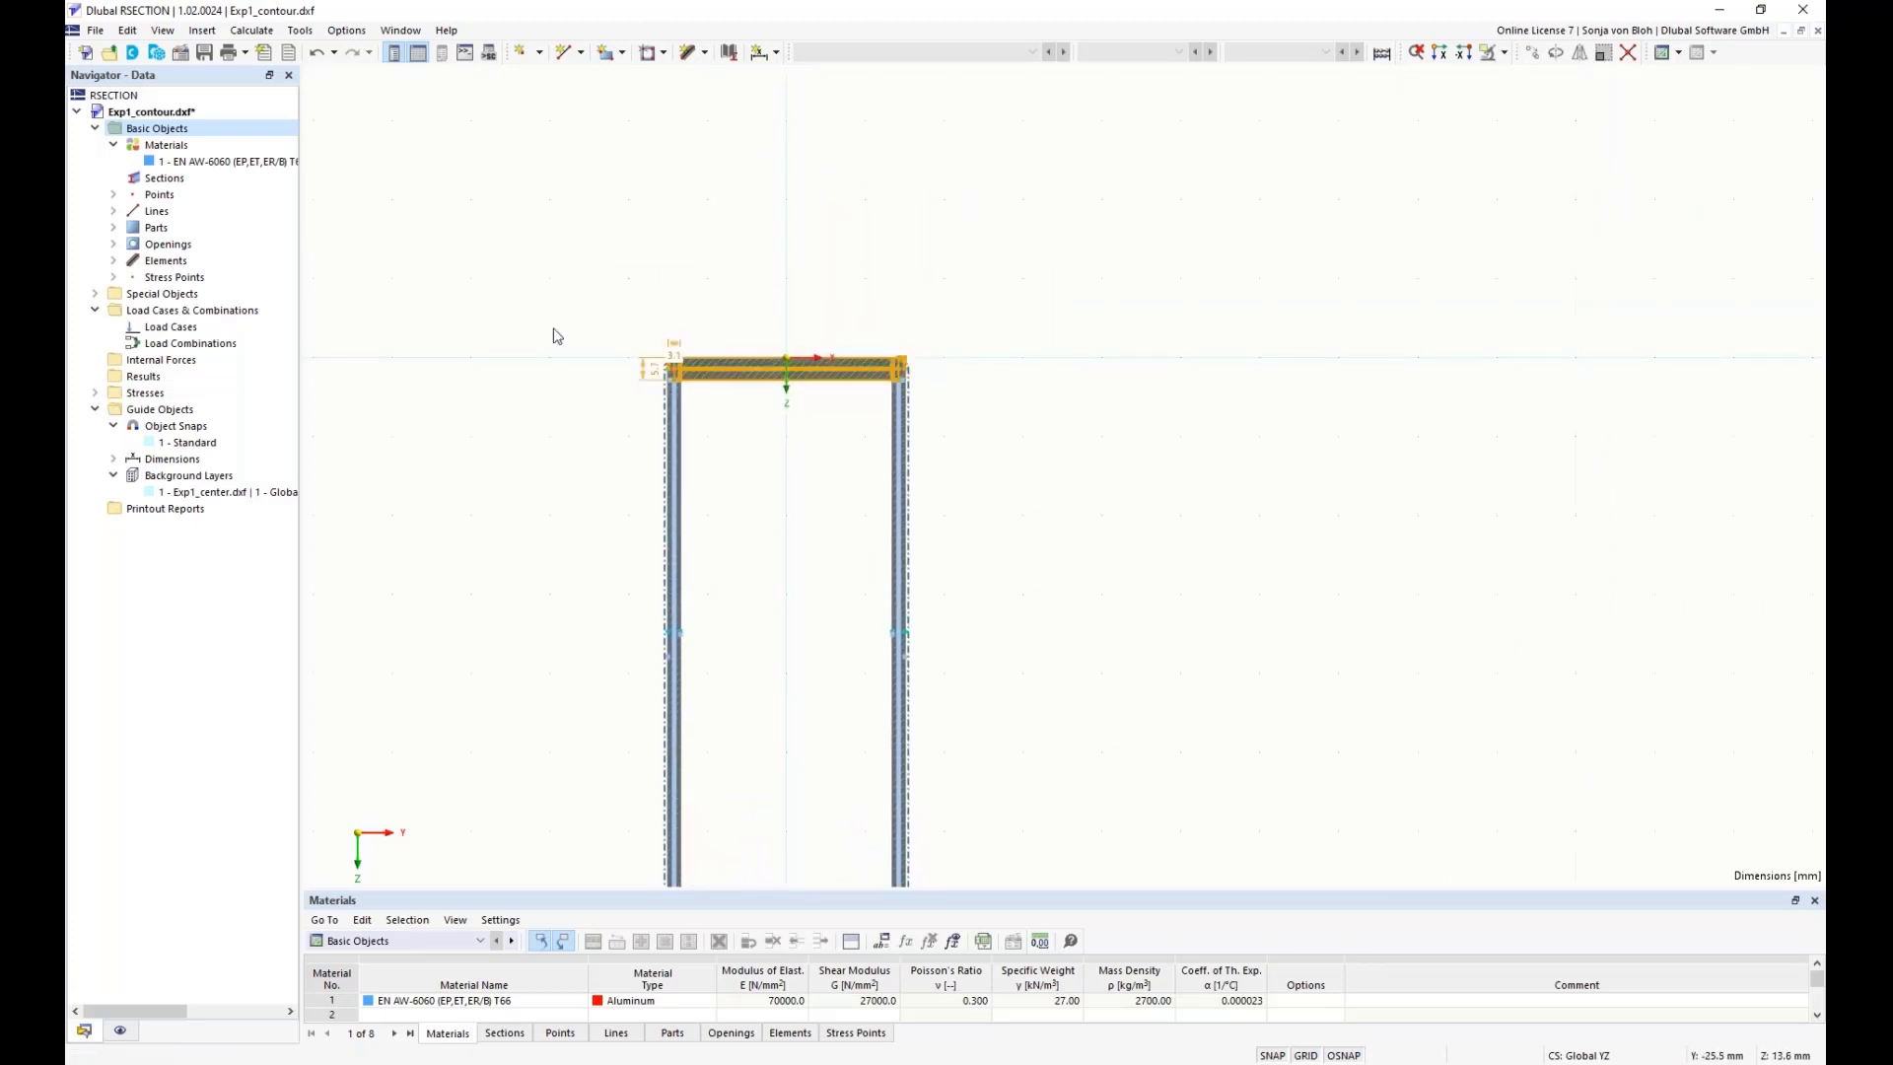
middle_drag(528, 388, 505, 480)
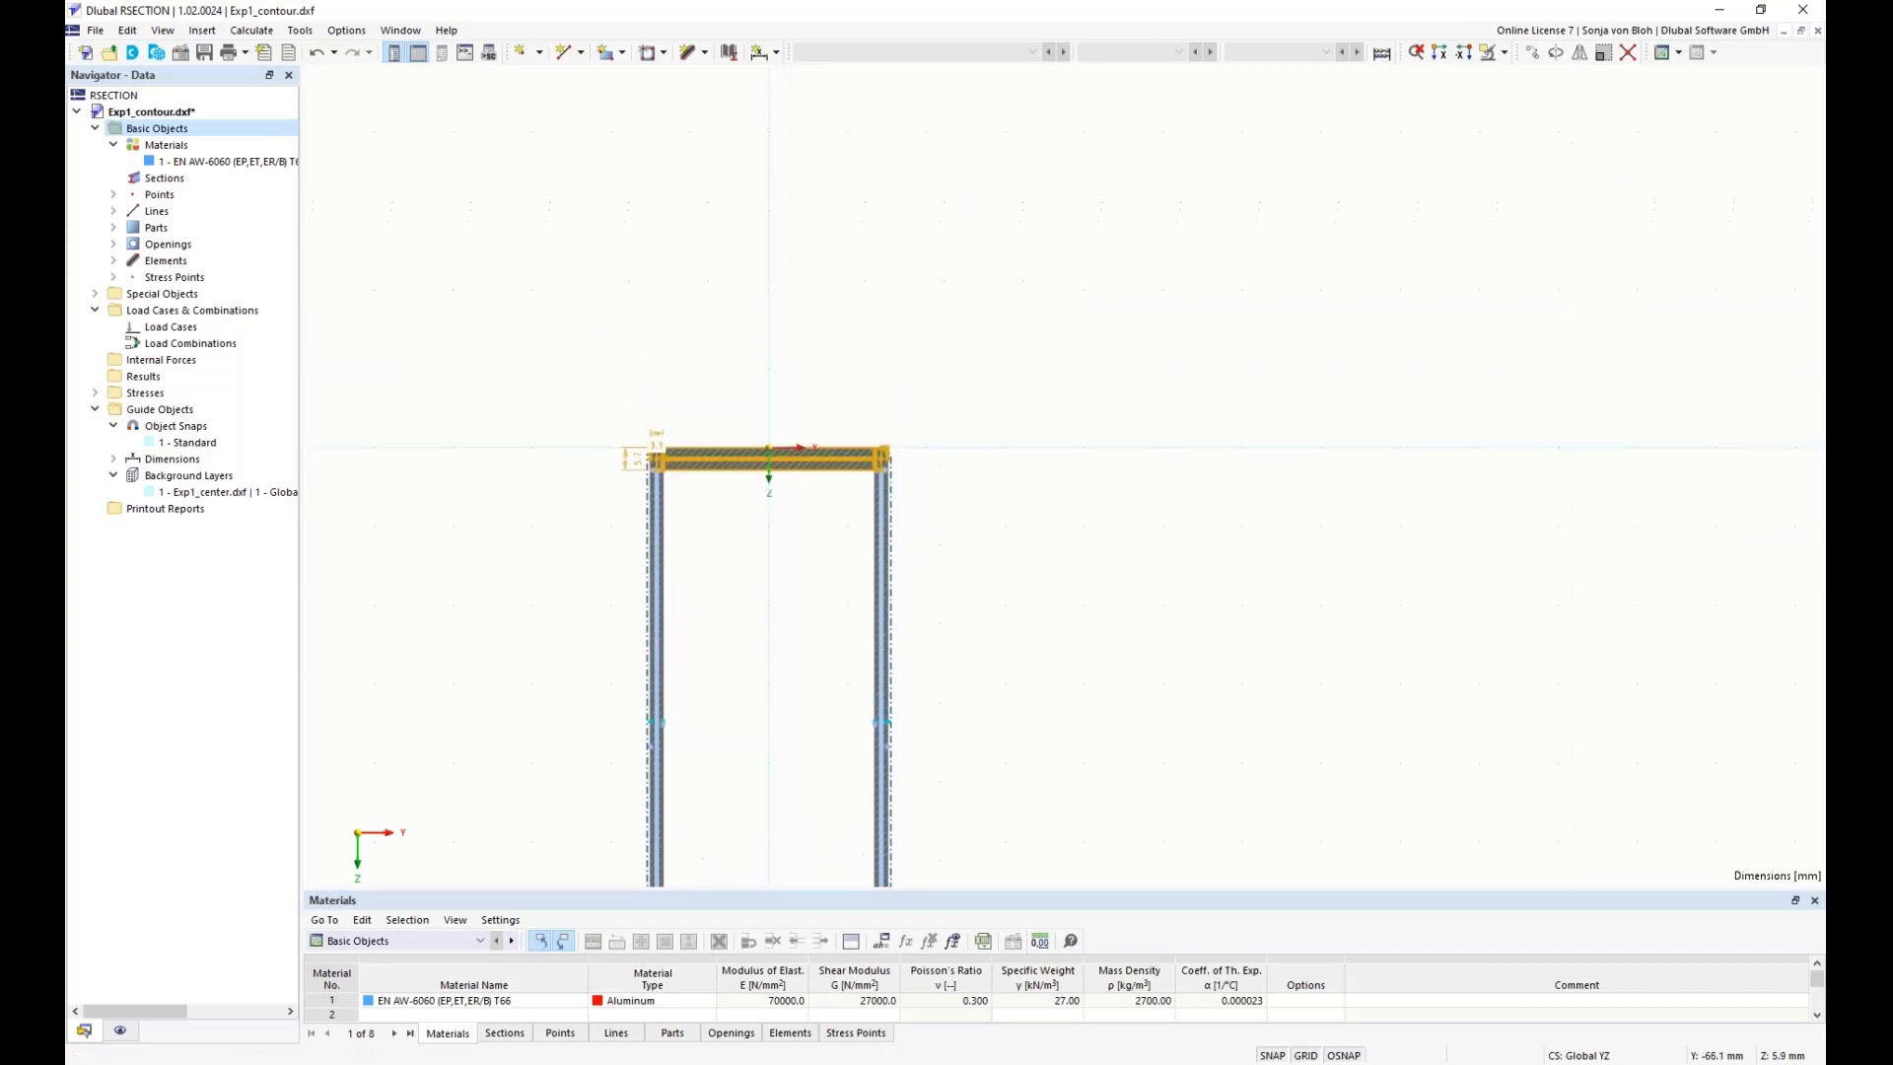
scroll(495, 531, up, 1)
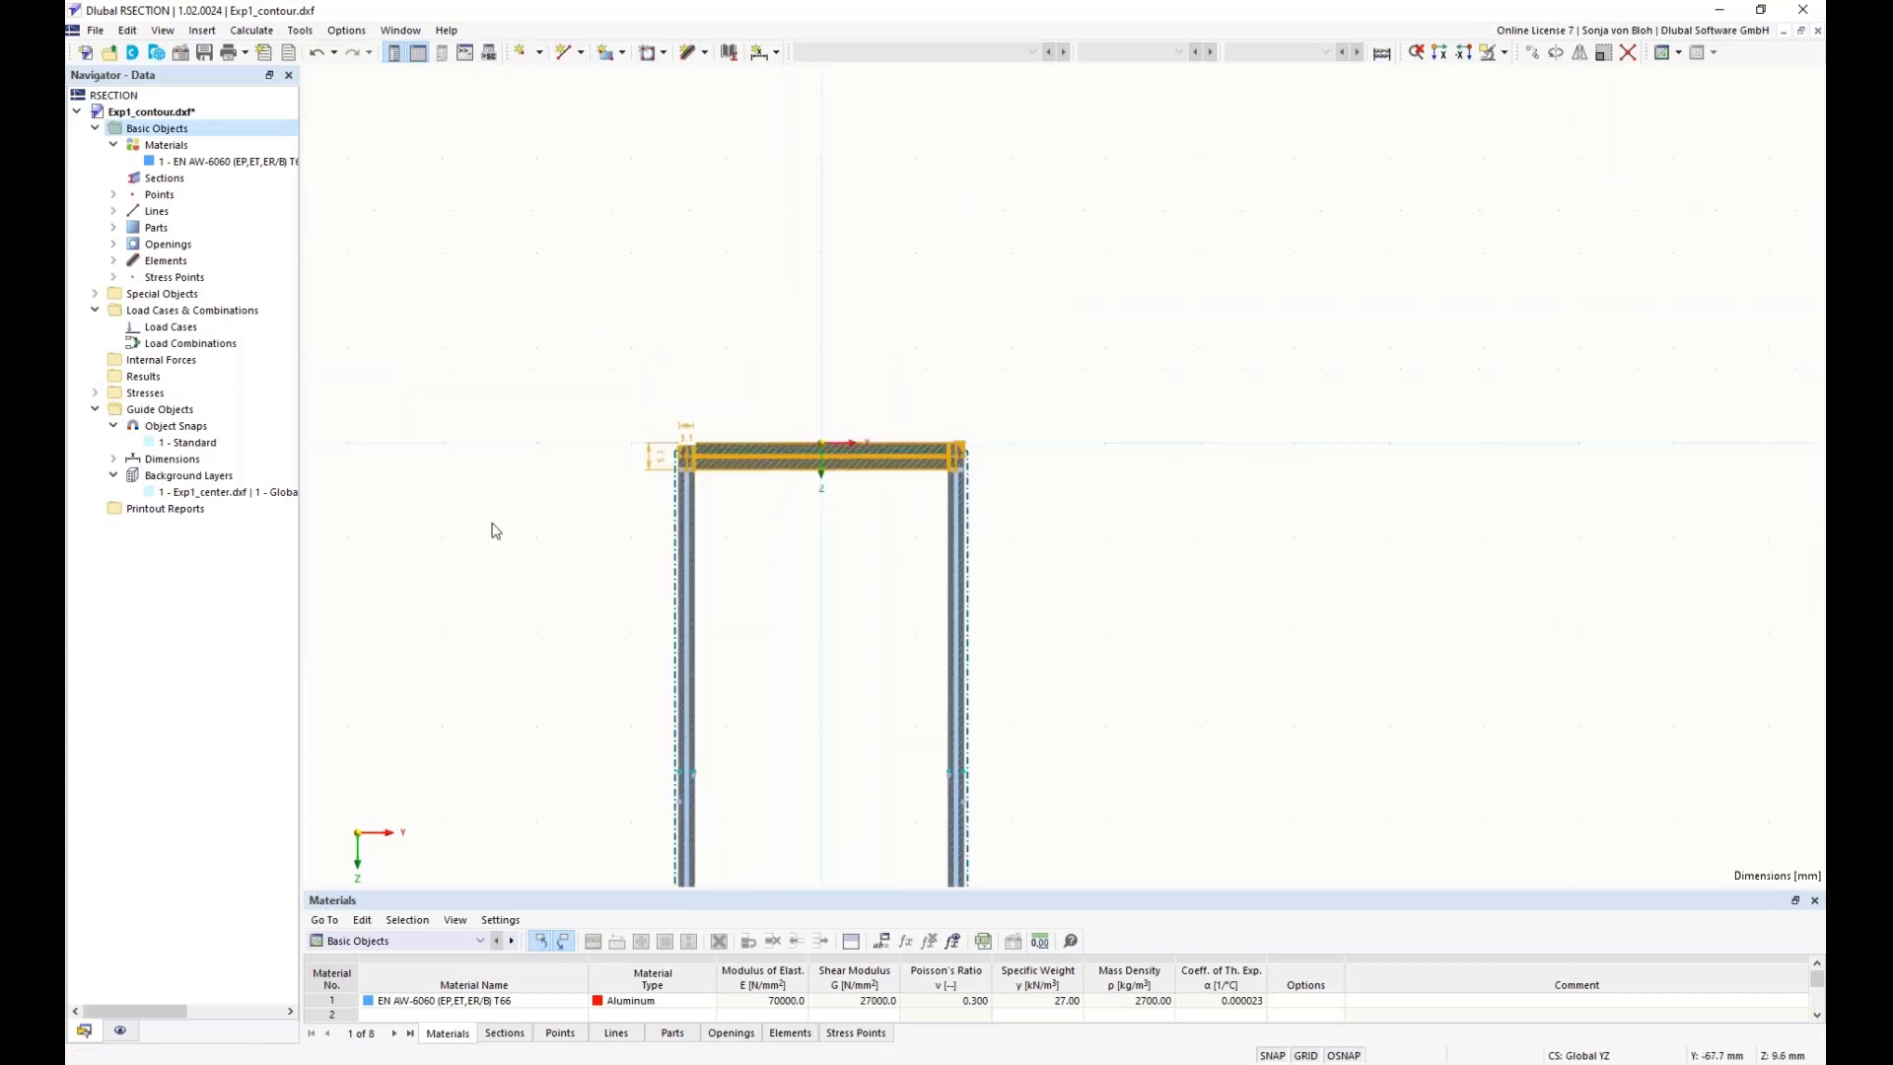
click(561, 1034)
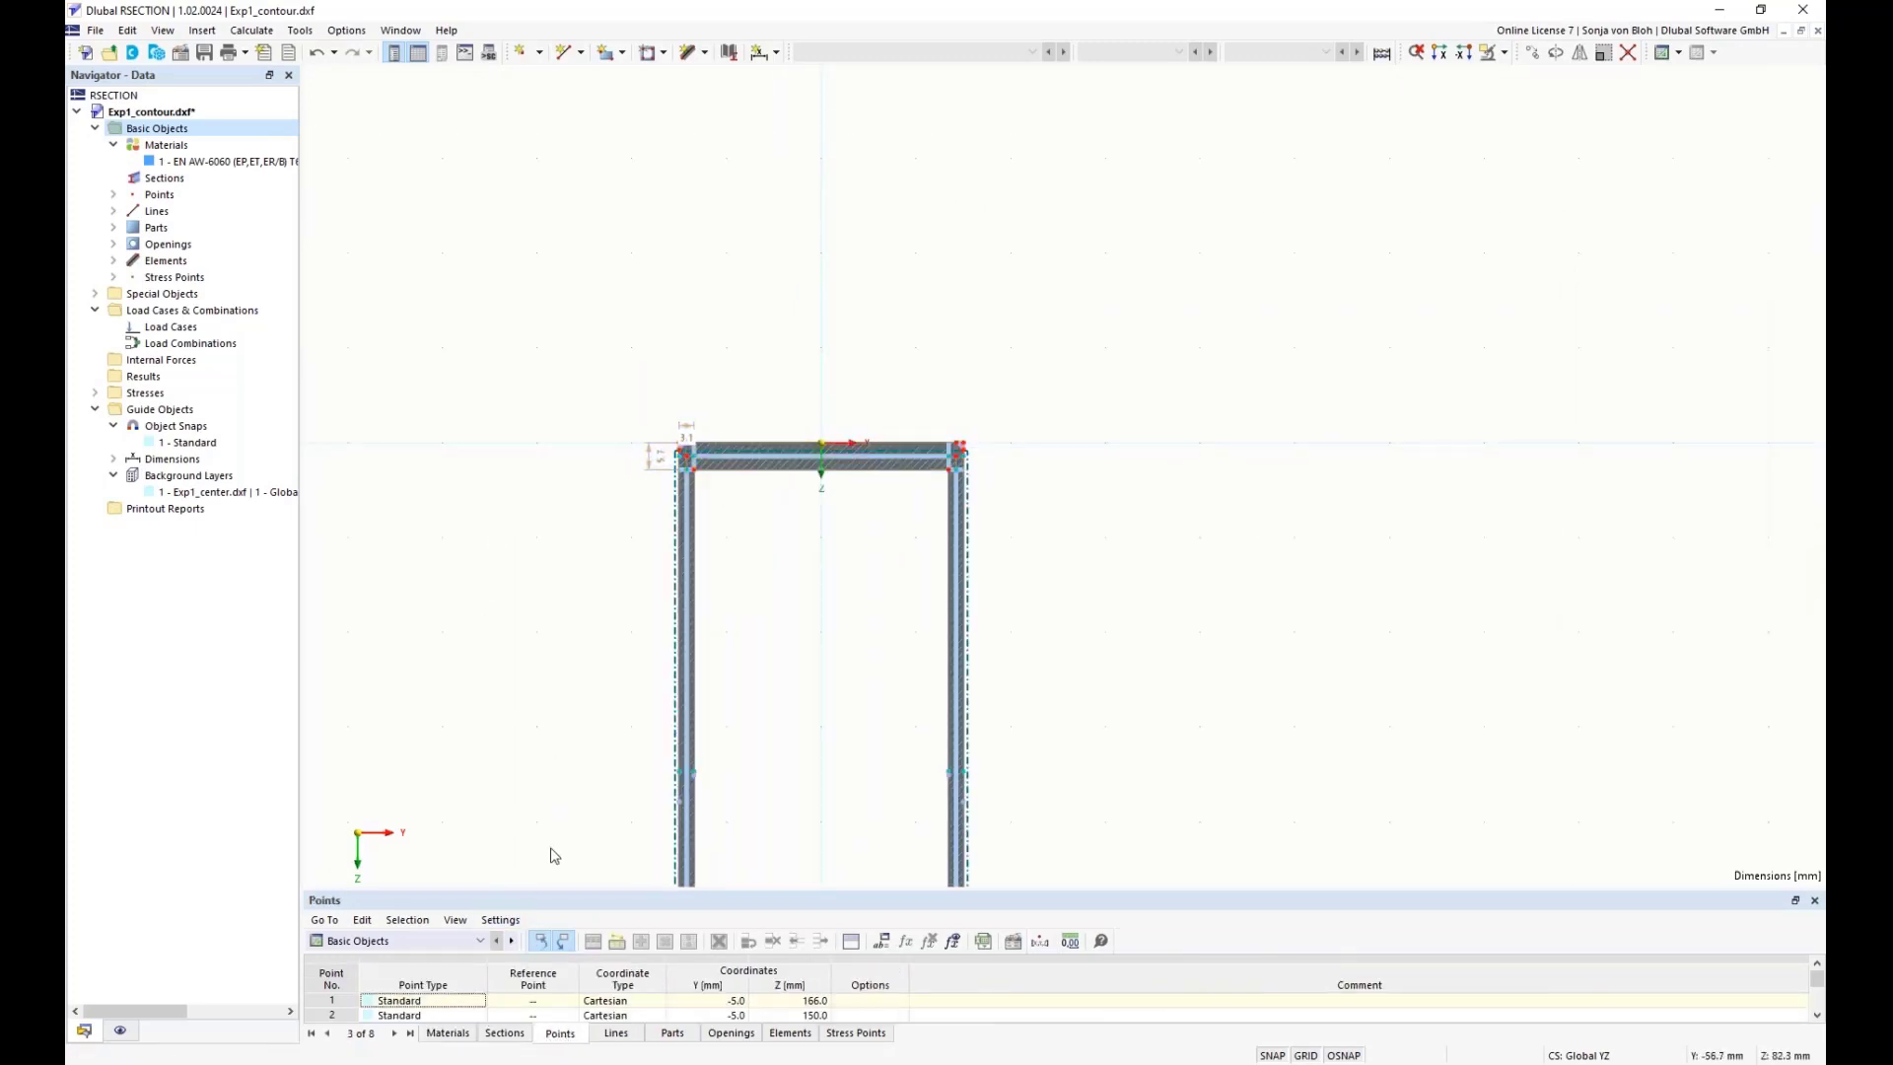
drag(582, 891, 634, 456)
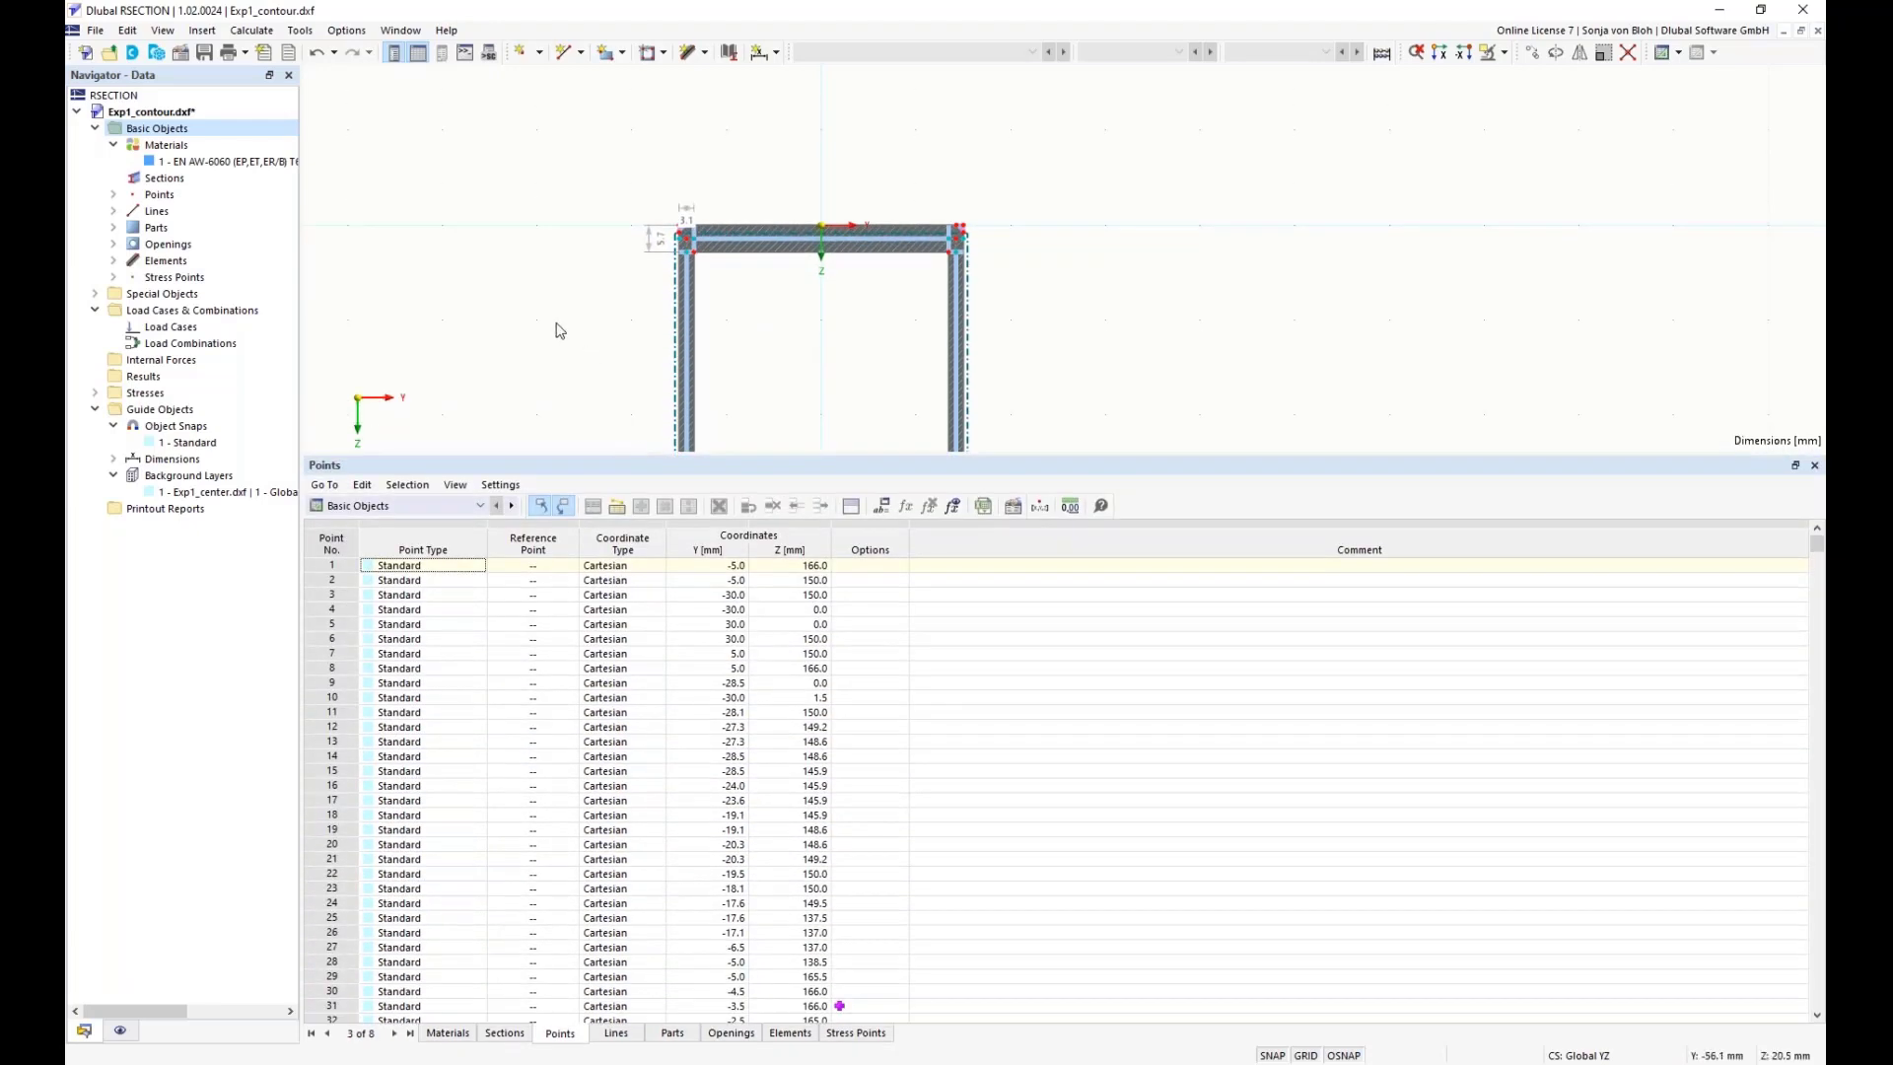
- Select all free points in the model, such as the one outside the rounded upper corner, and delete them
scroll(667, 318, up, 8)
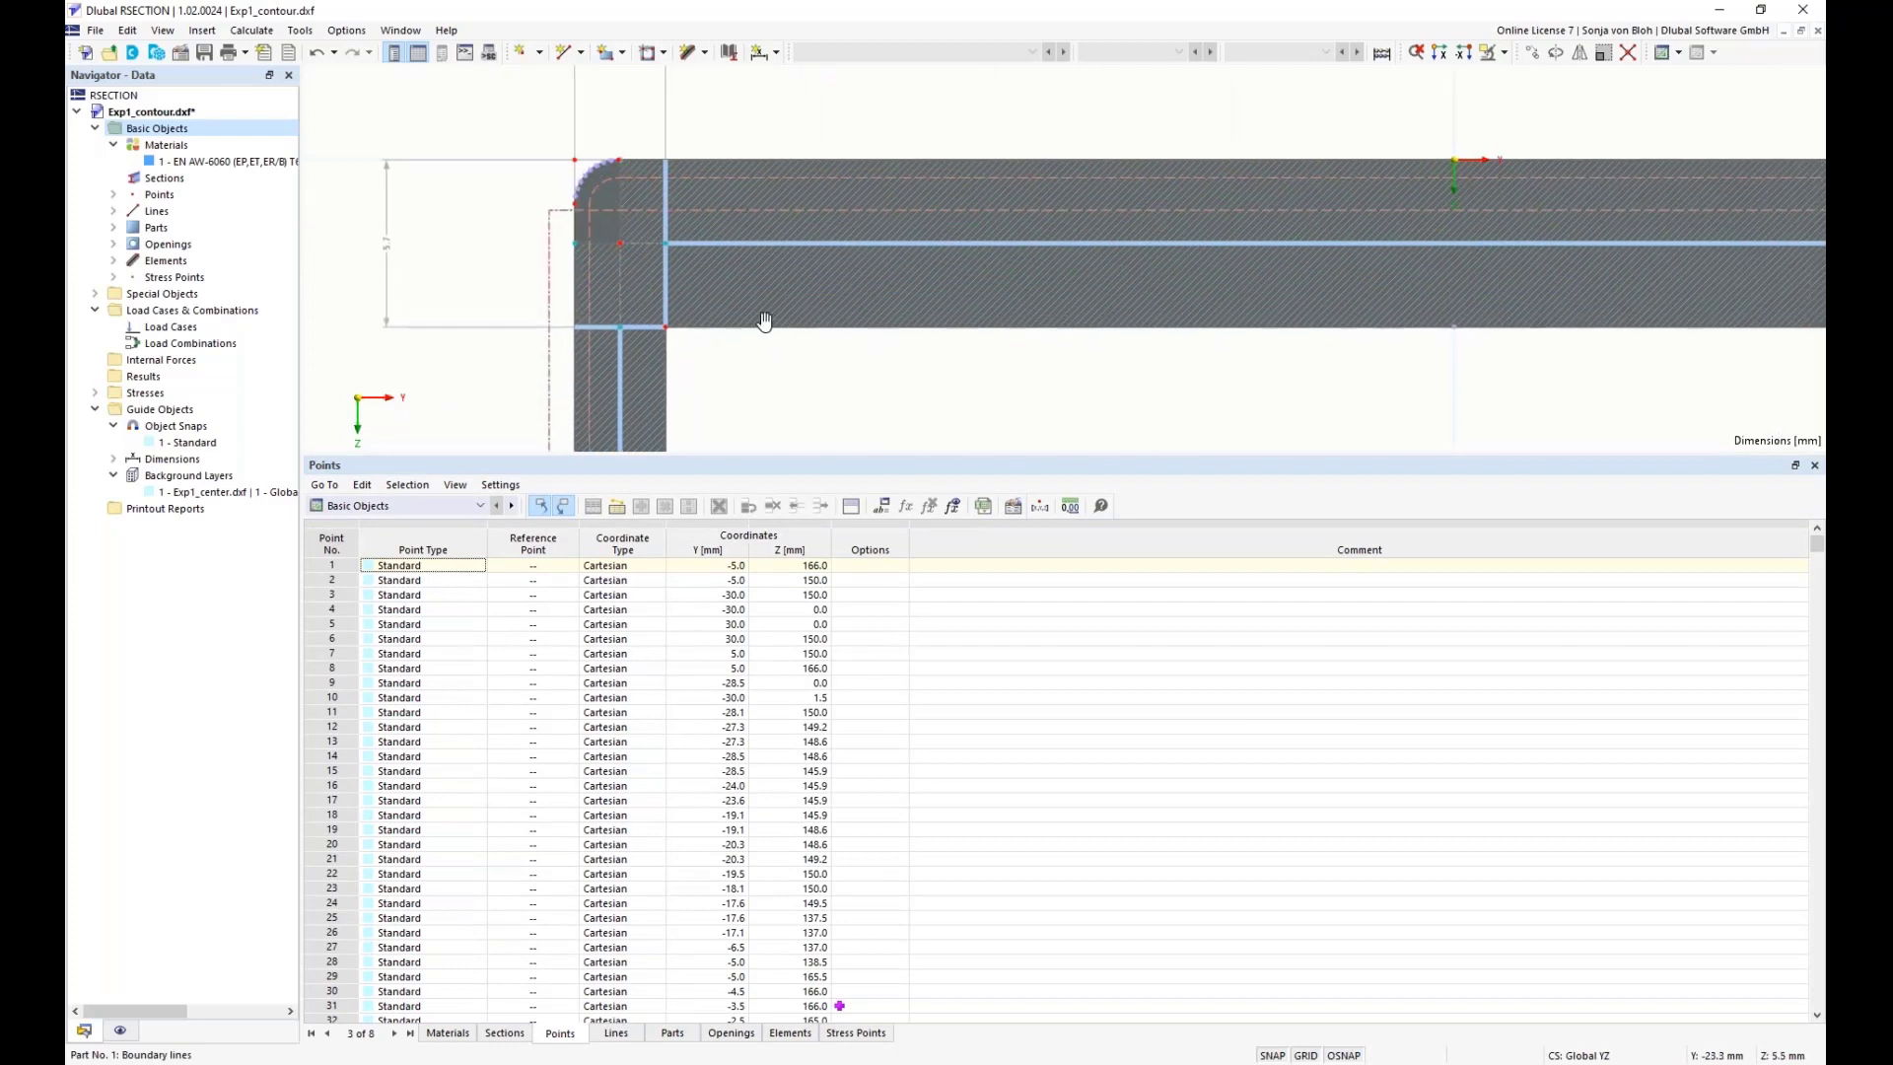
scroll(666, 318, down, 3)
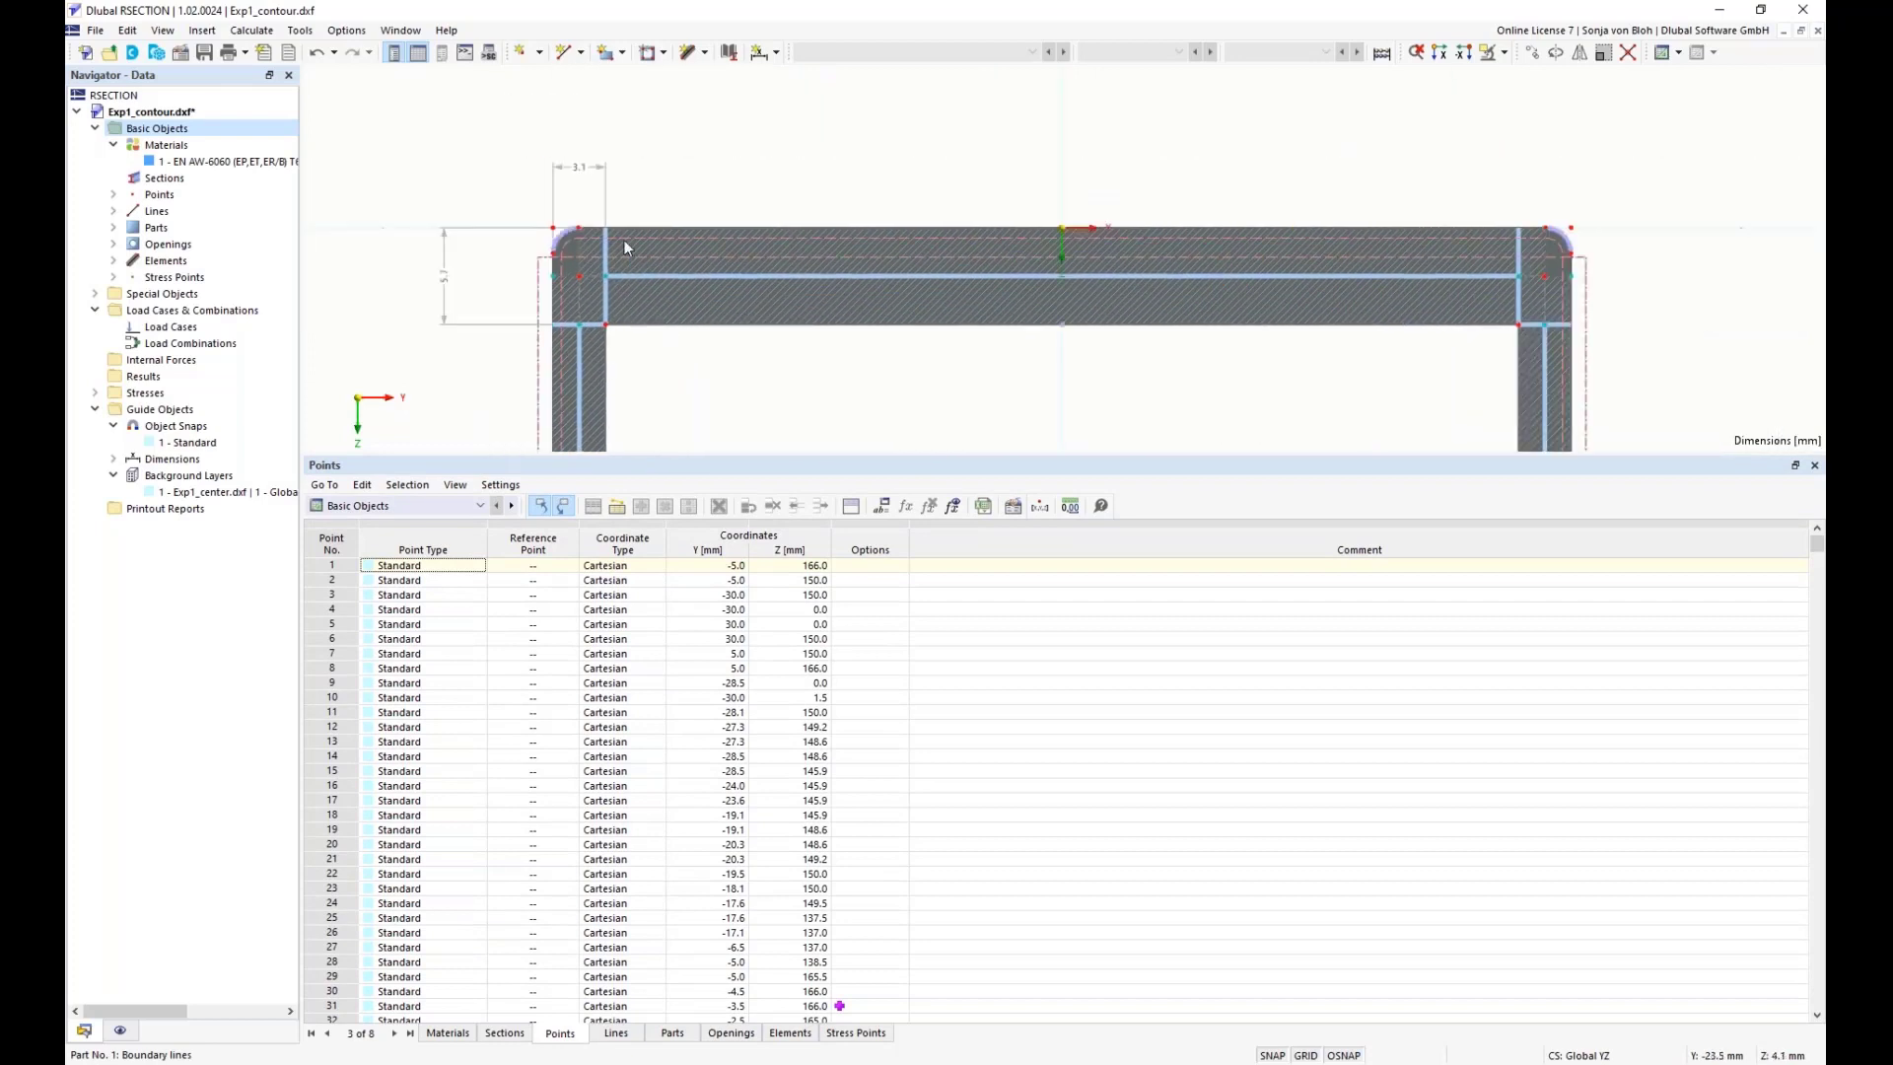
click(555, 235)
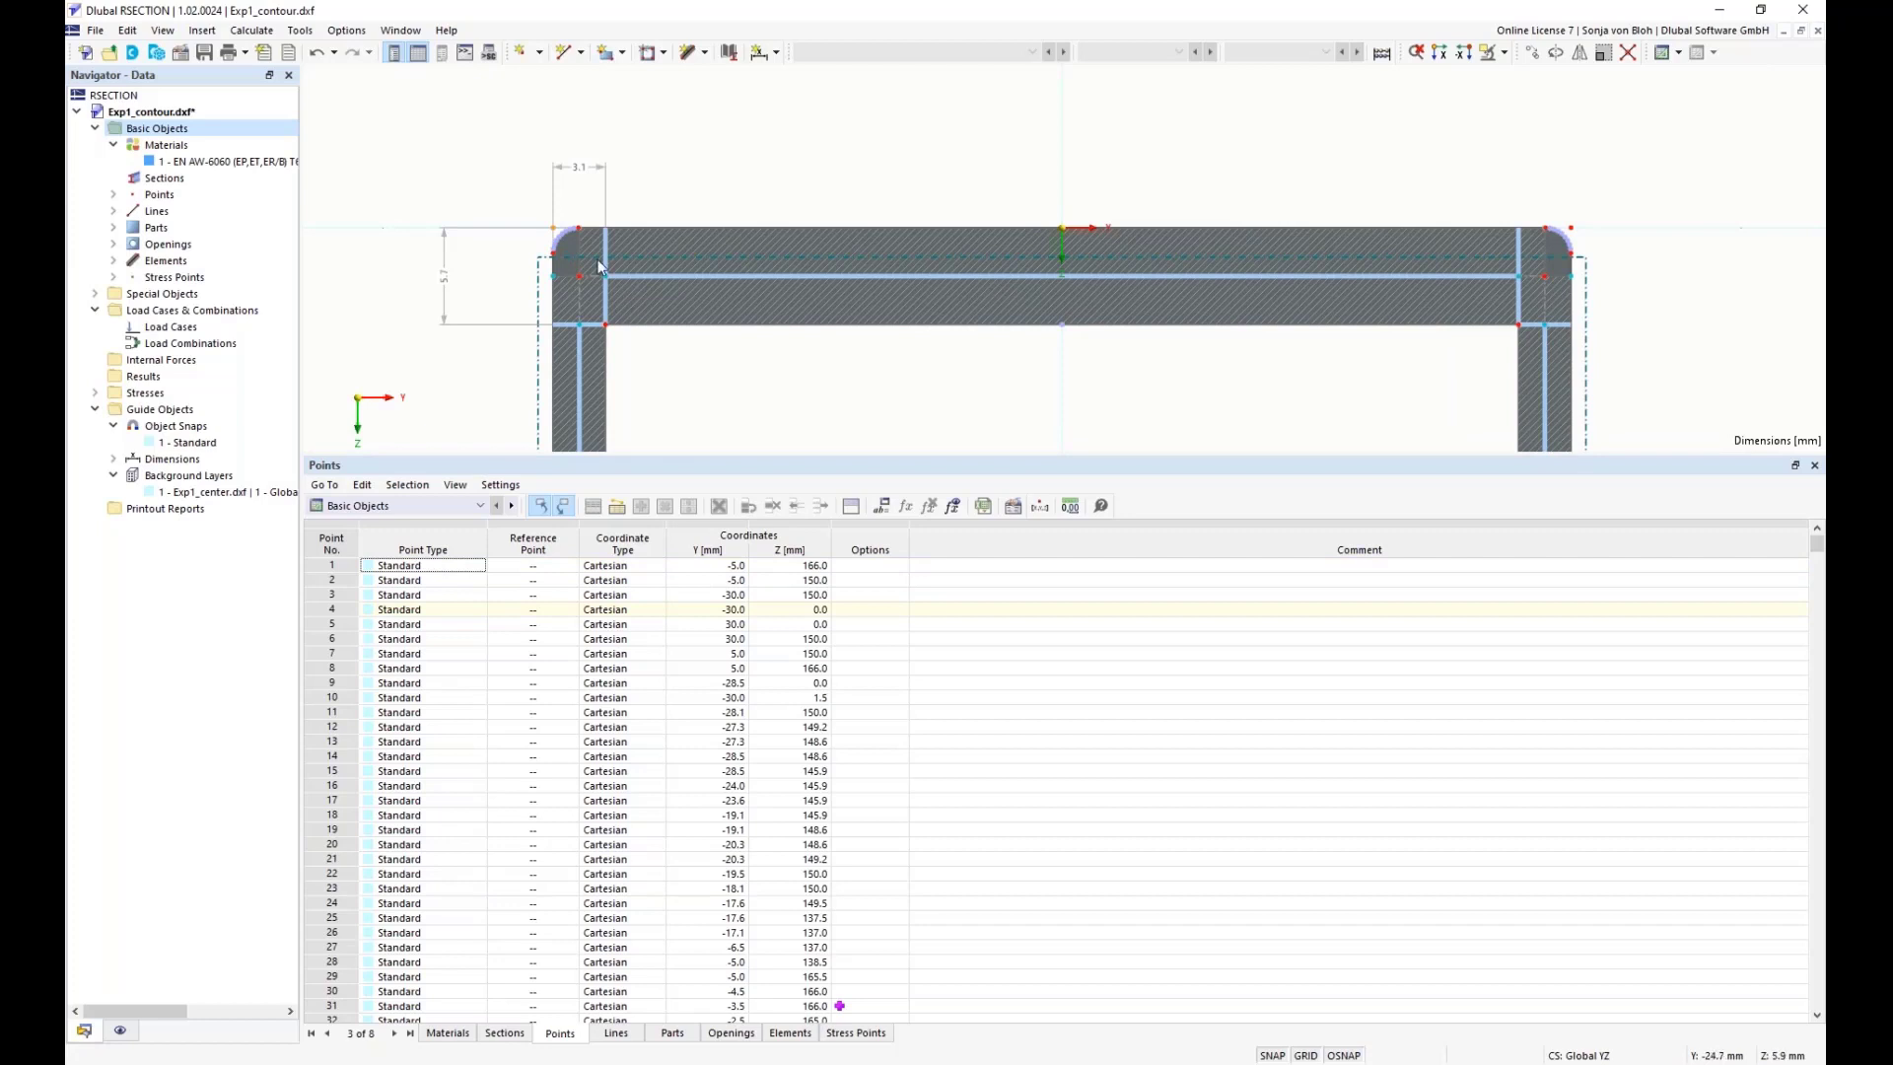
click(366, 108)
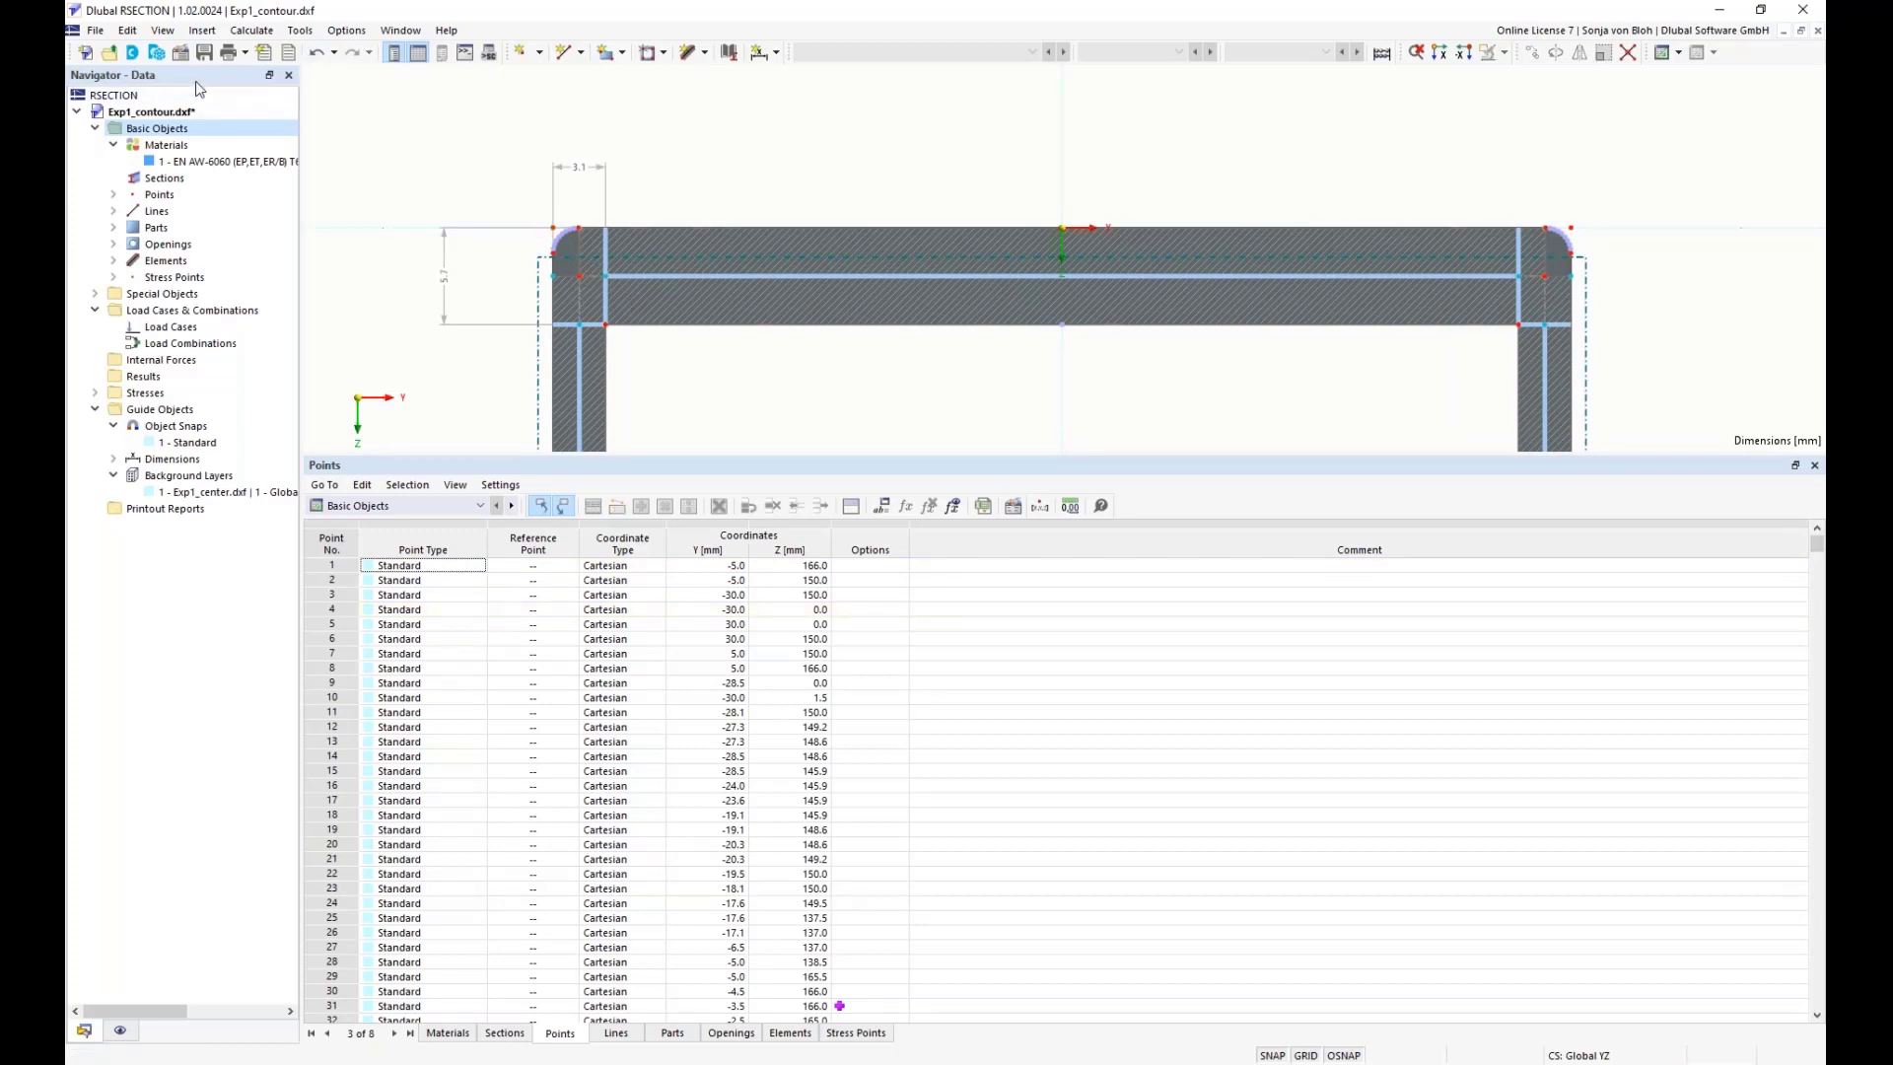
click(127, 29)
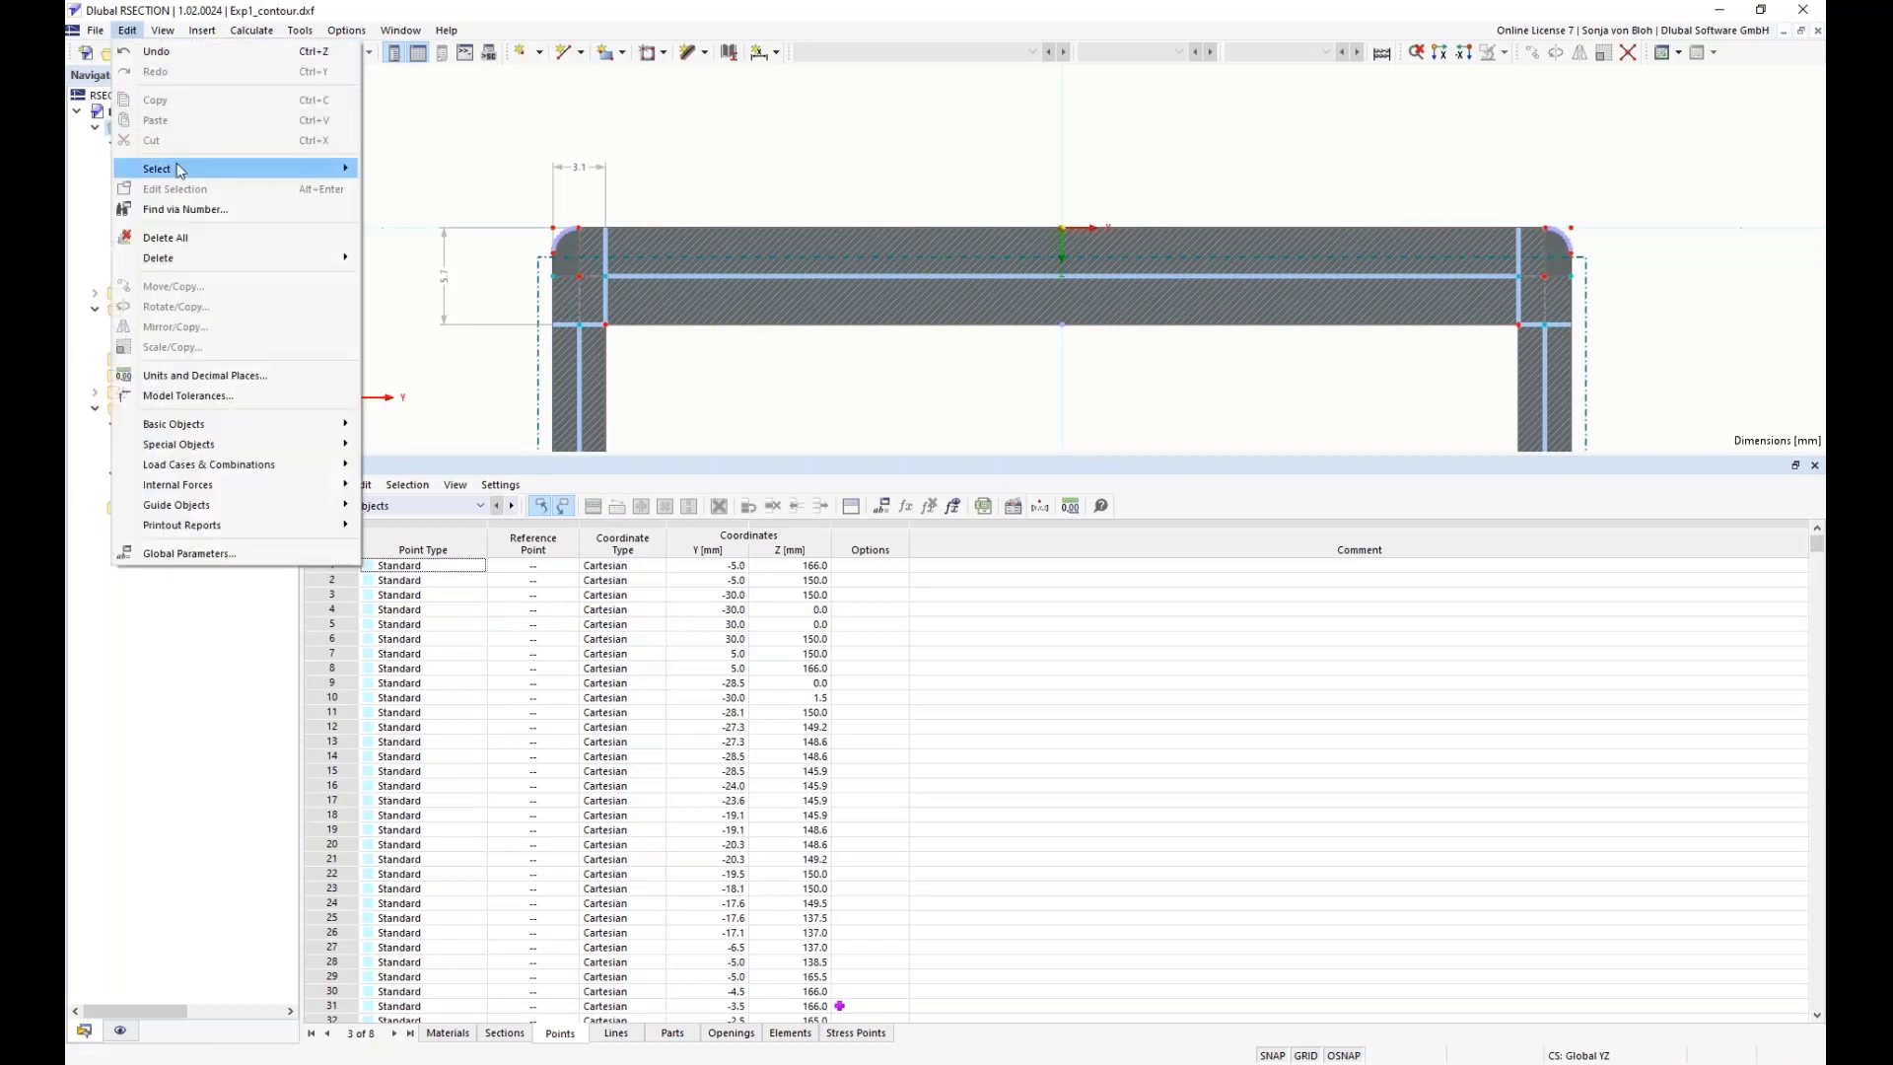
mouse_move(181, 170)
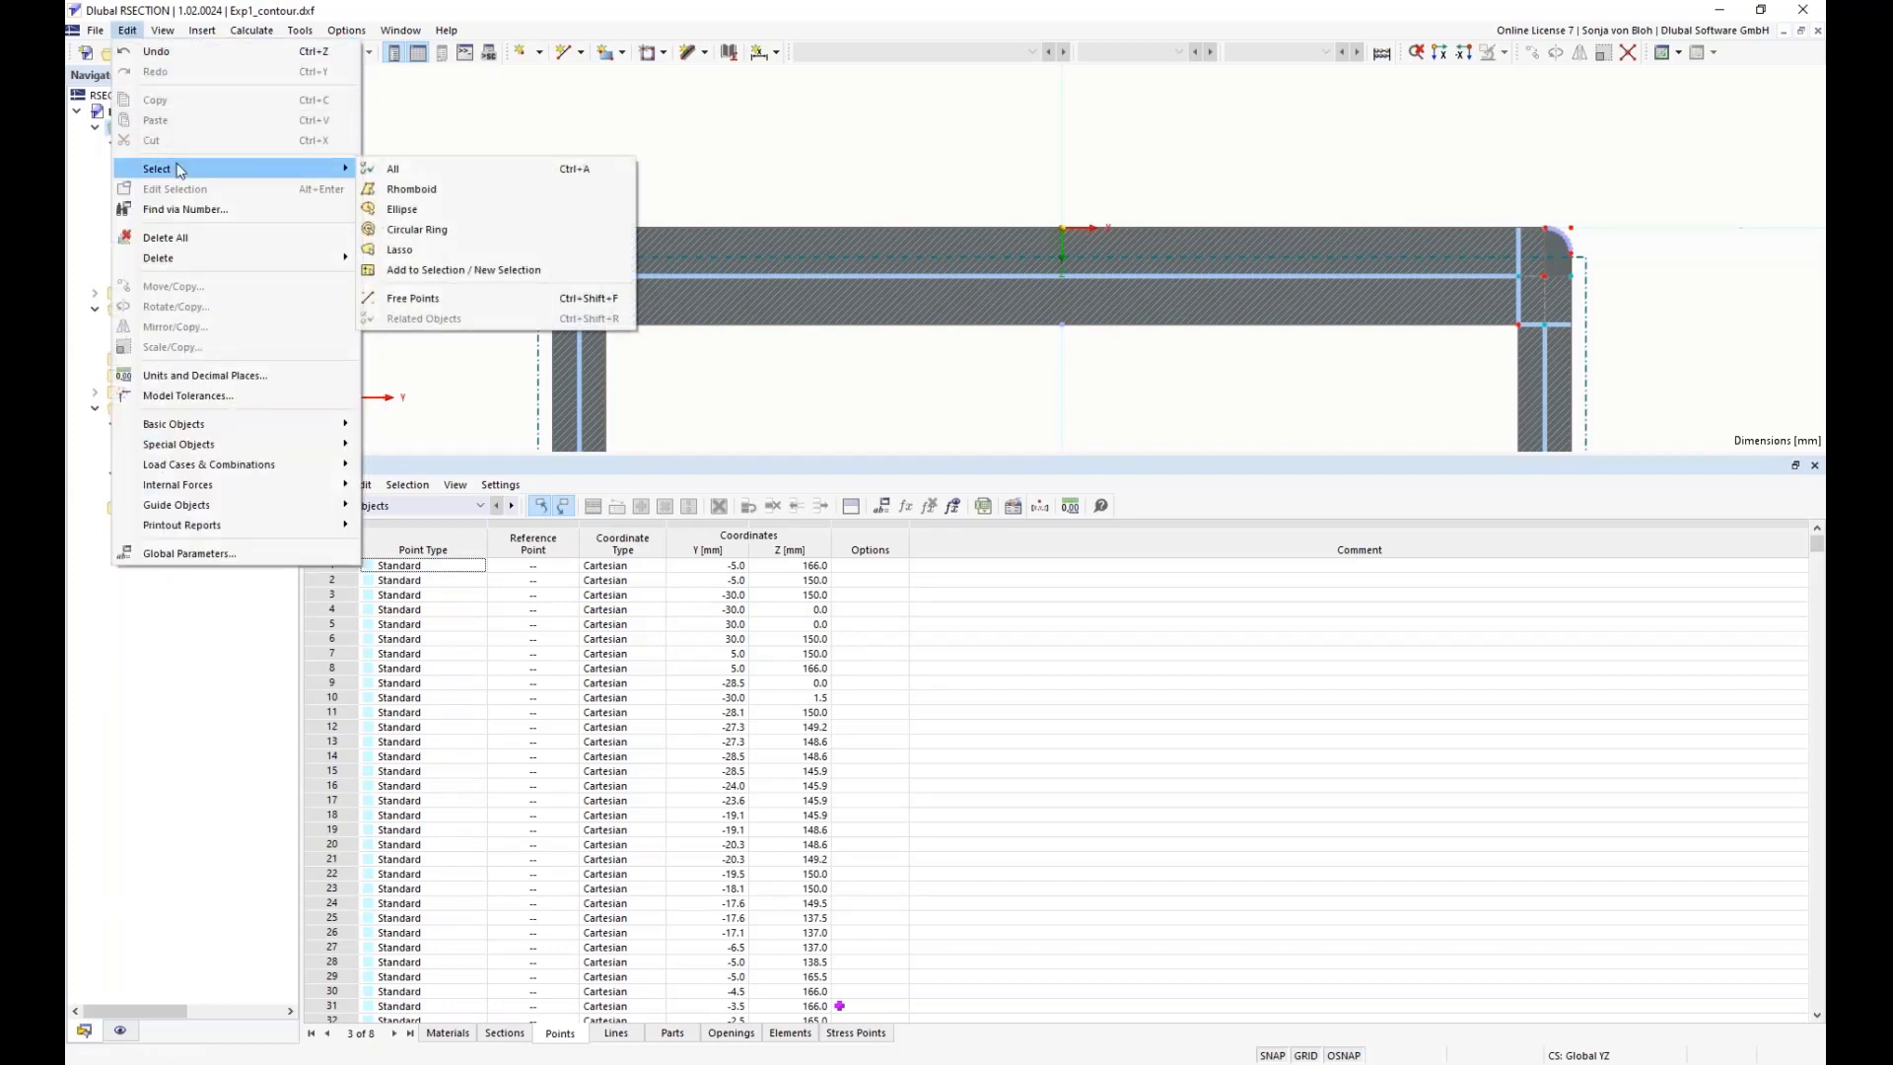
click(423, 296)
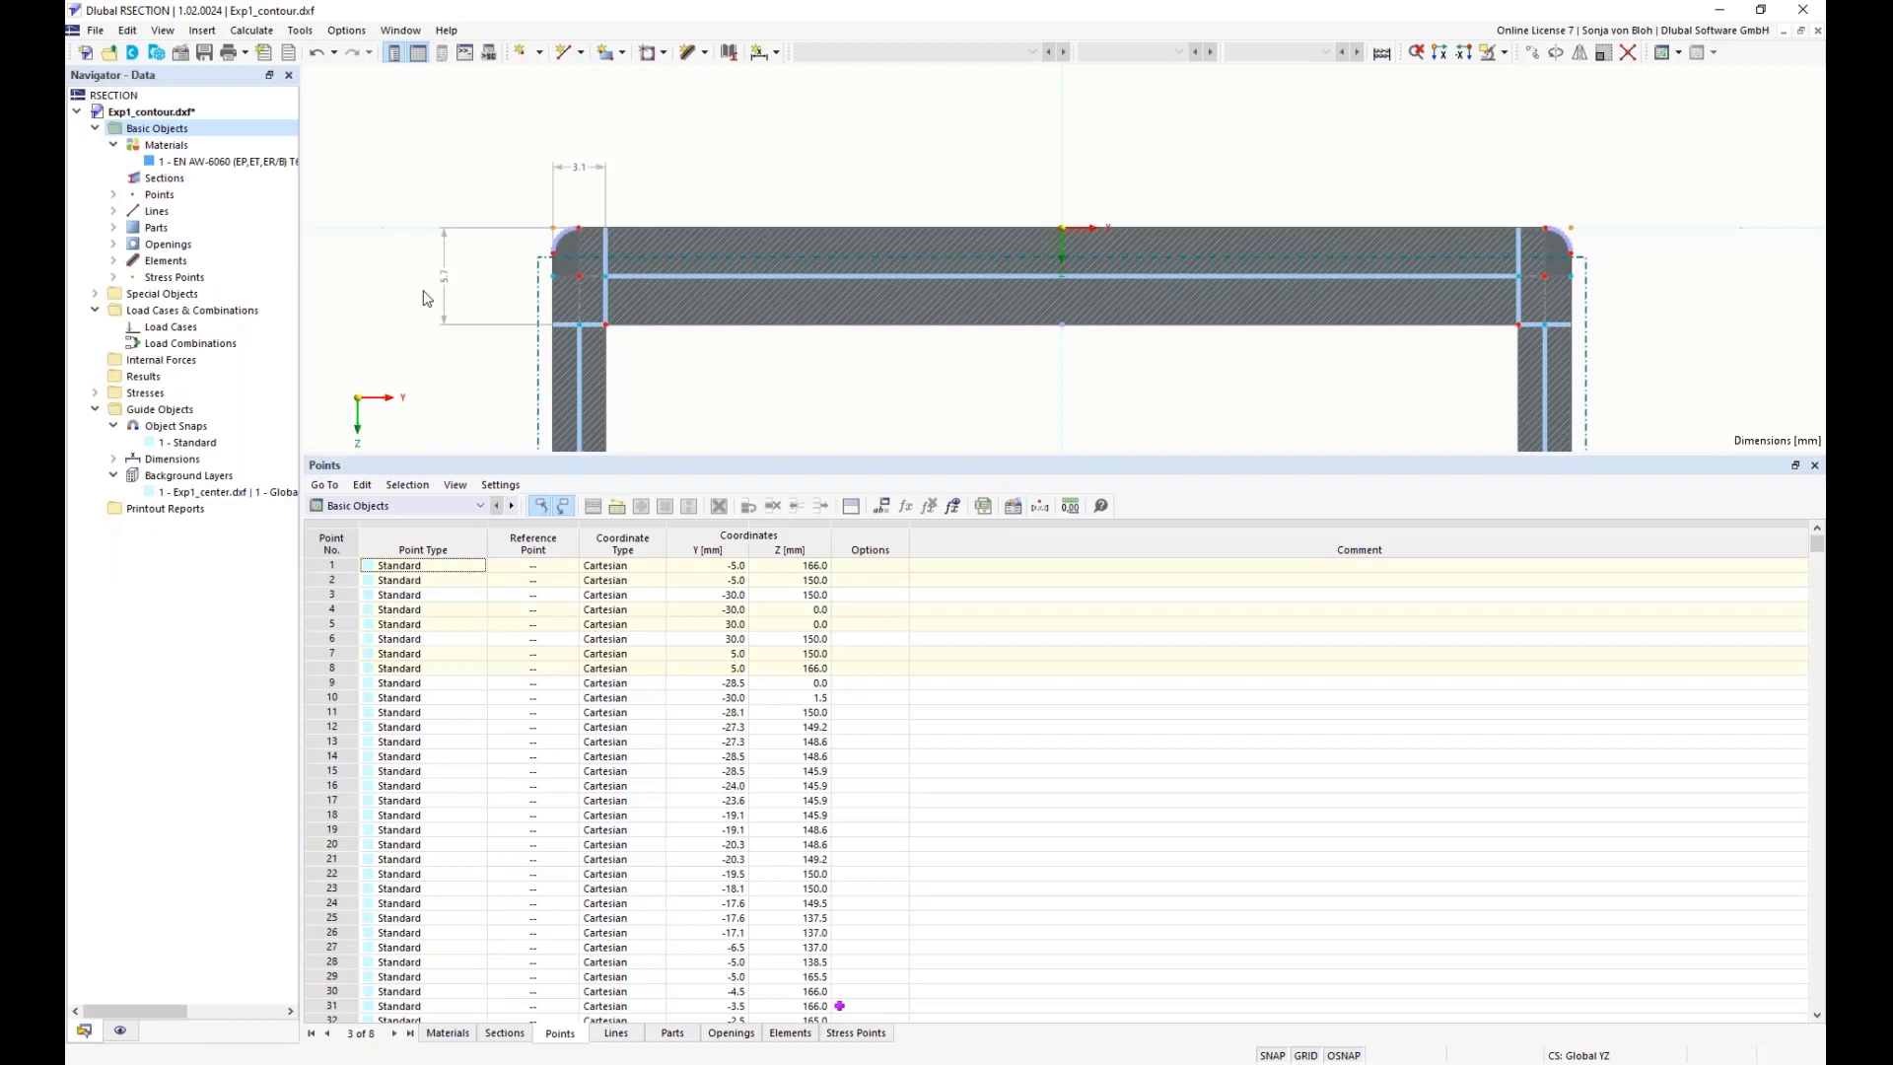
key(Delete)
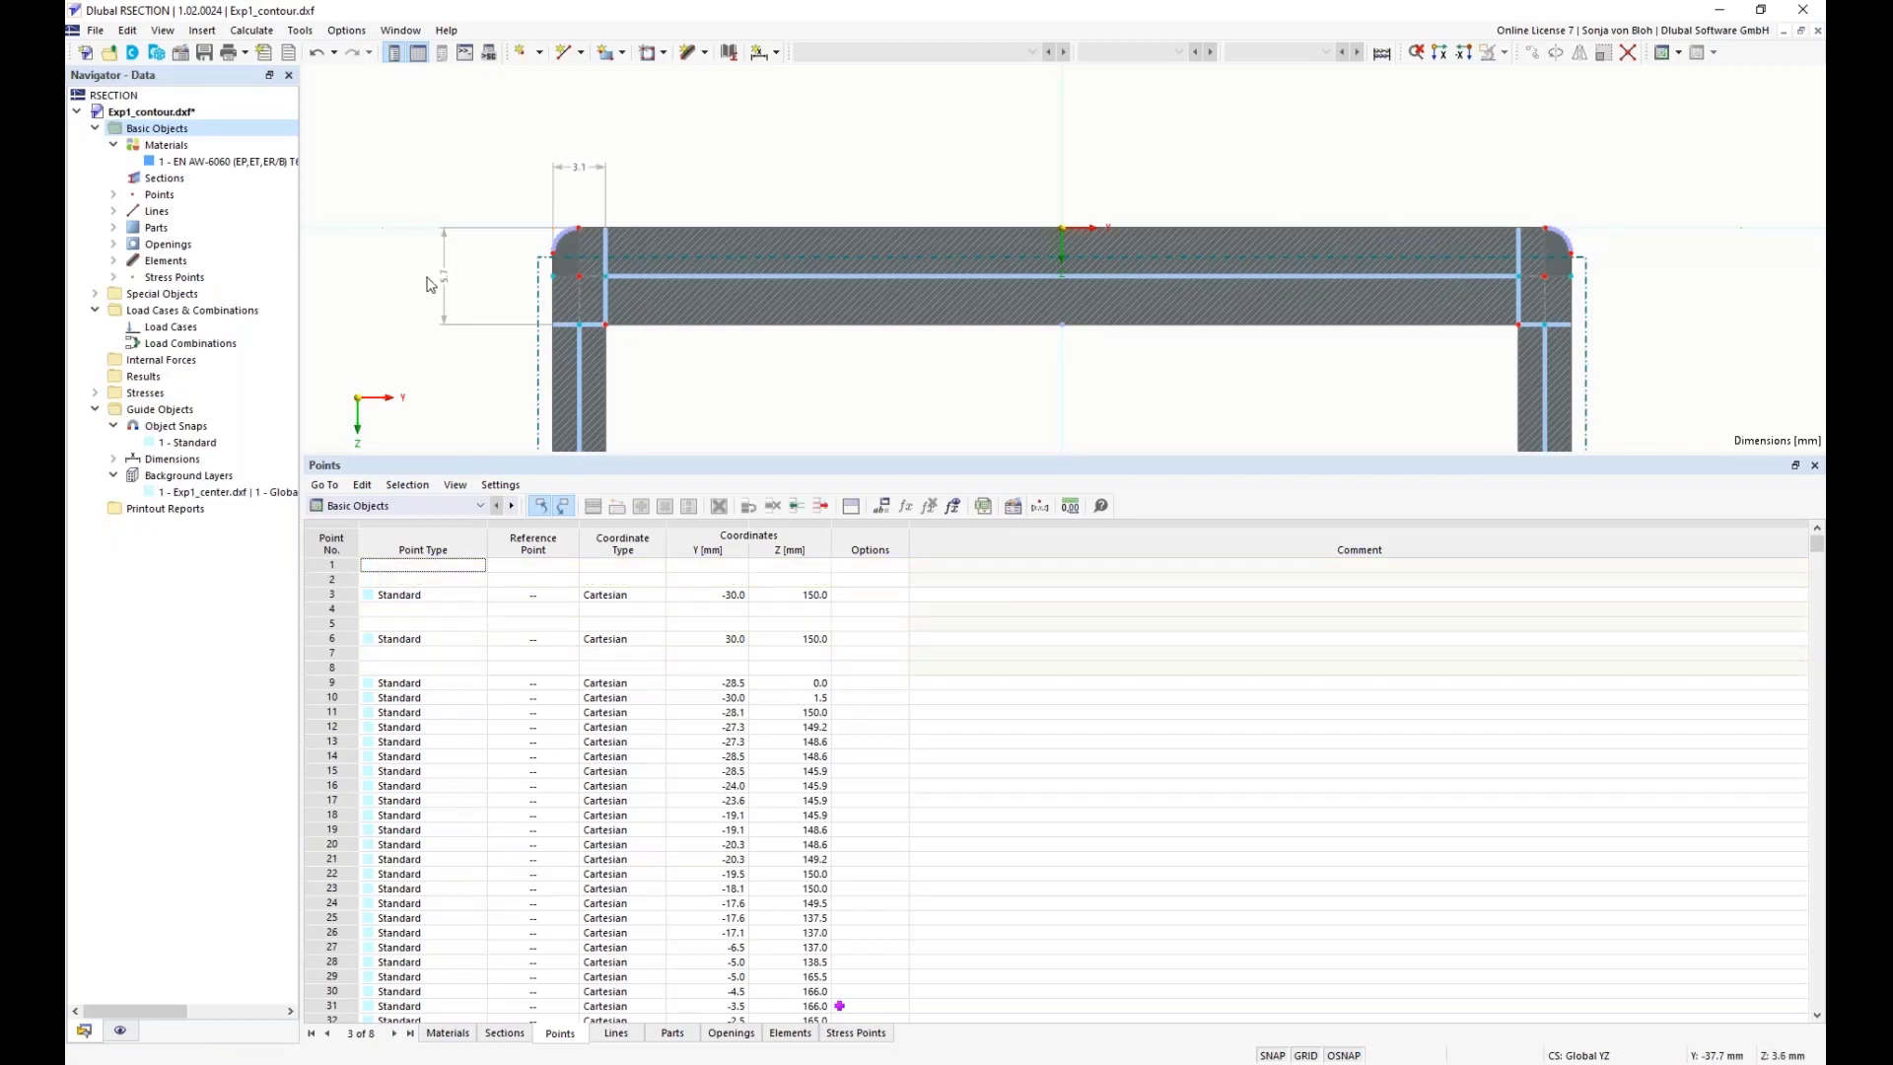
- Limit the points table to the graphically selected points of the upper flange and widen its Y and Z coordinate columns
scroll(436, 215, down, 1)
drag(443, 149, 1470, 344)
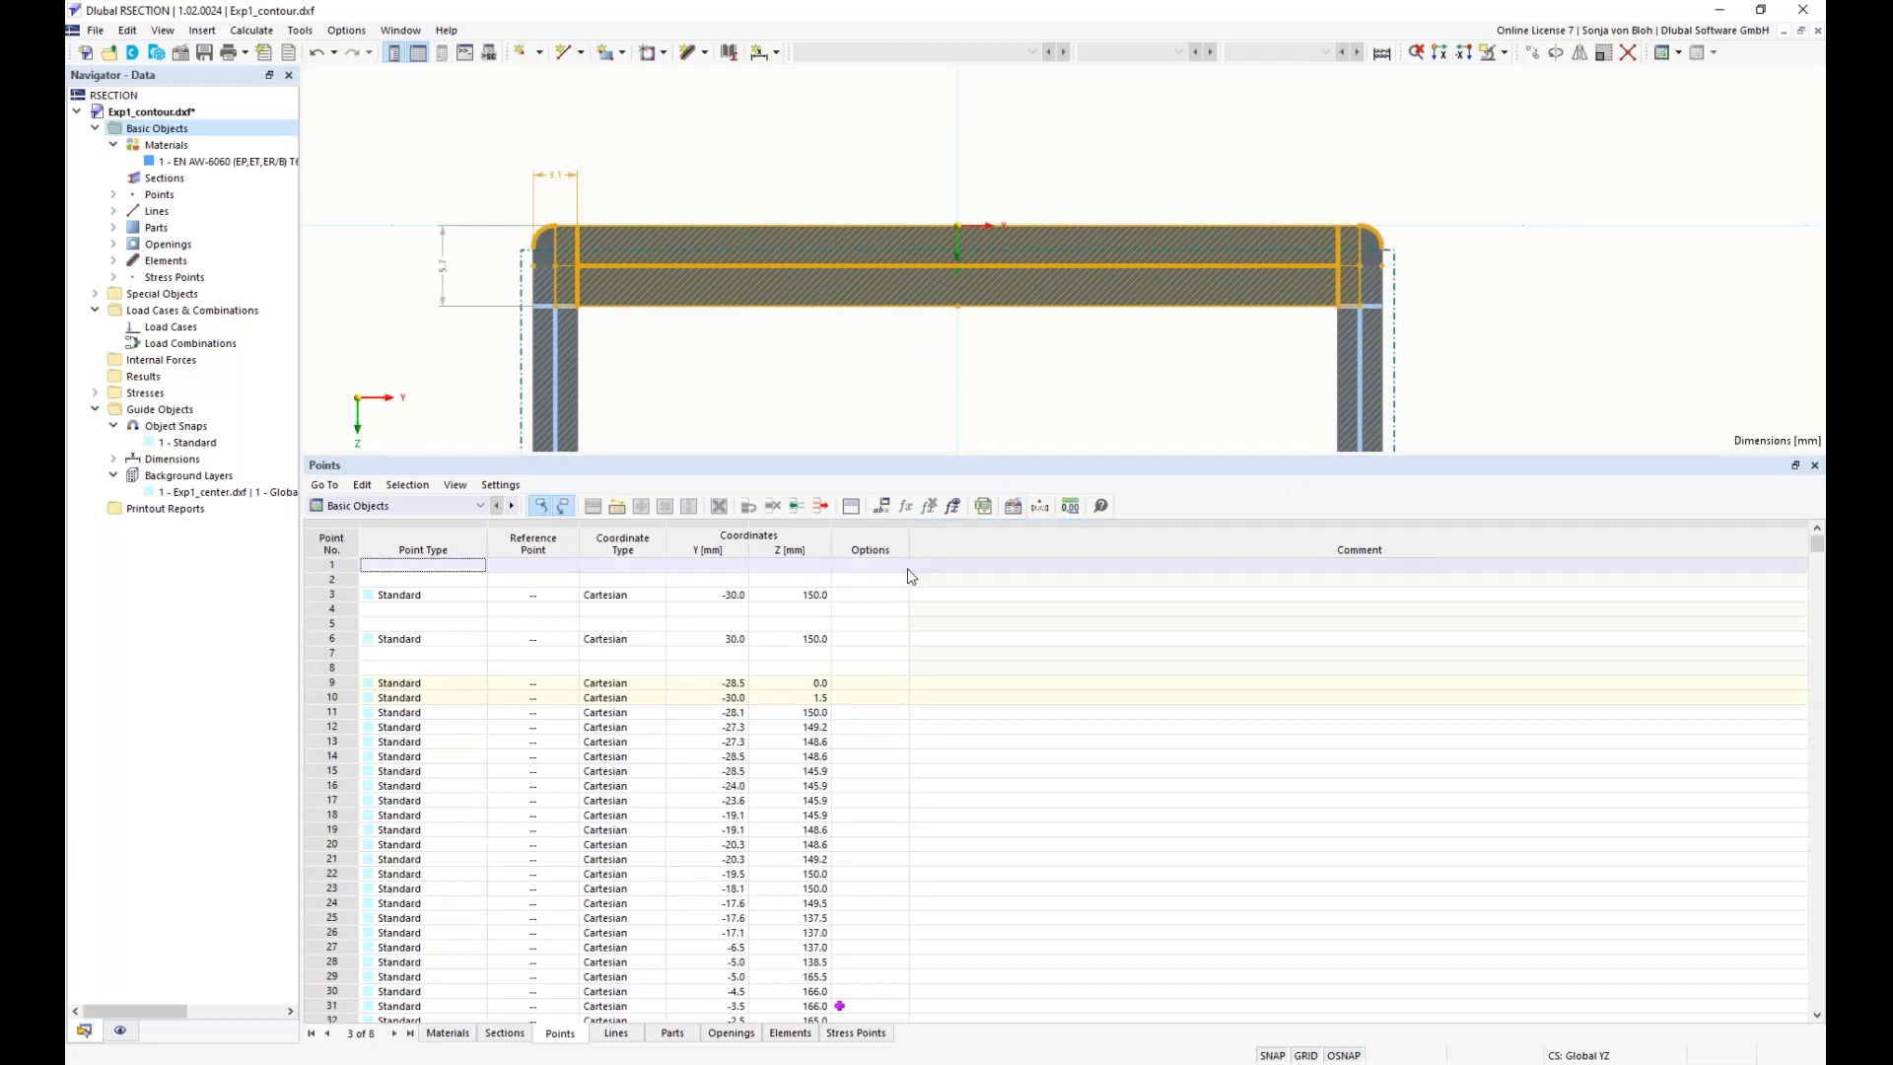
click(618, 508)
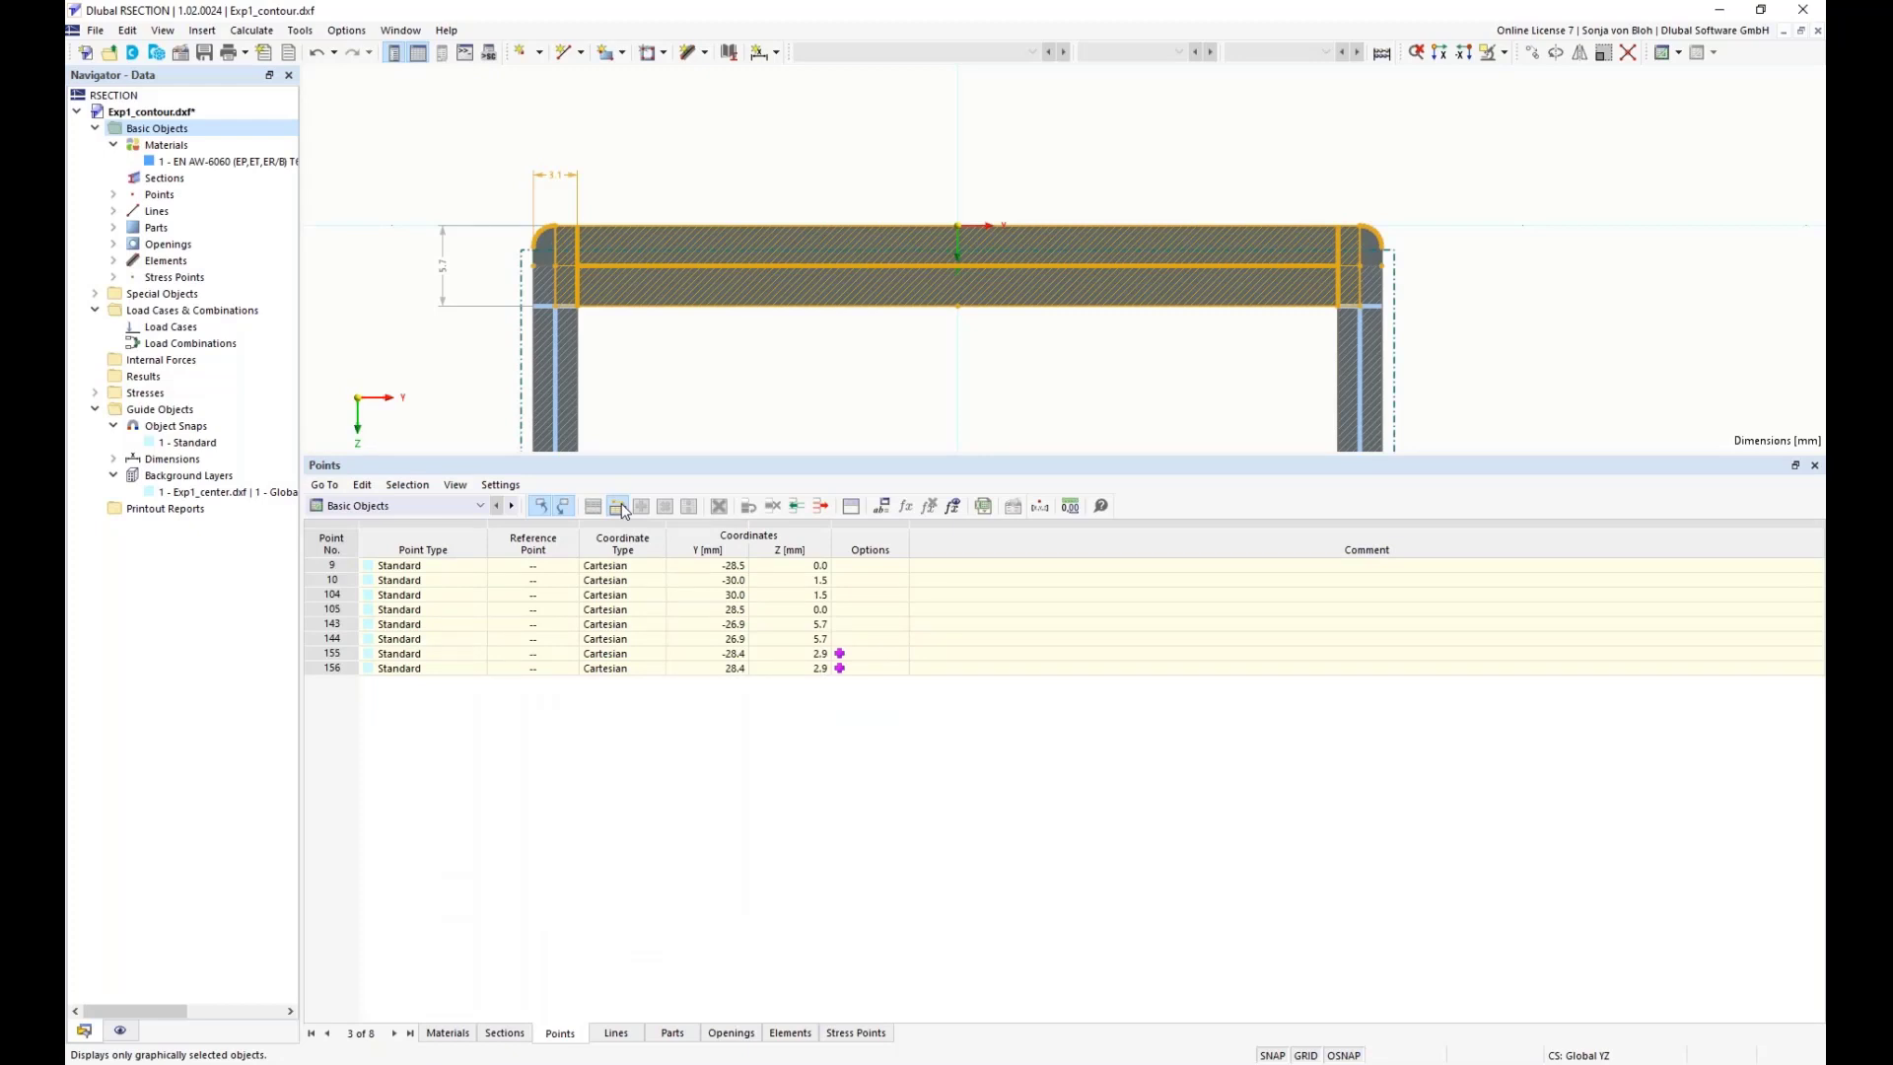
drag(751, 524, 1244, 524)
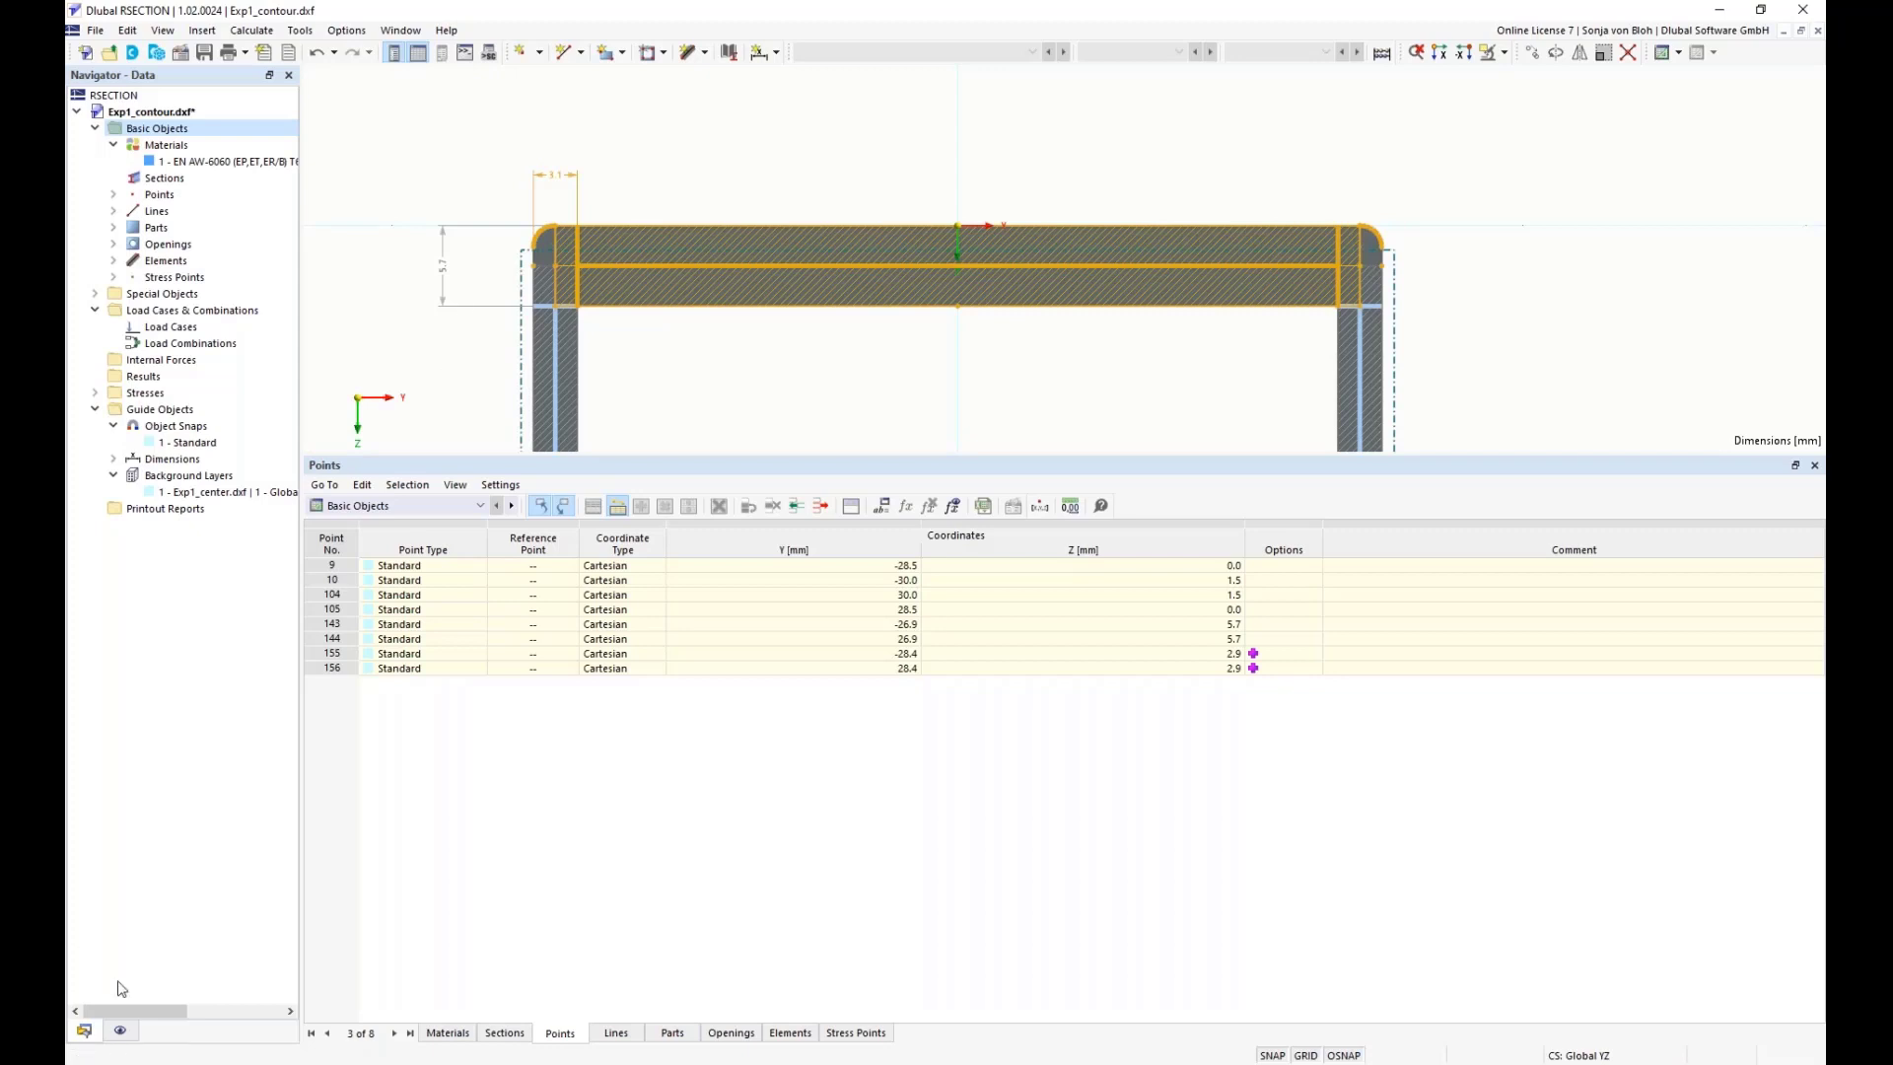
- Turn on the numbering display for the model's objects
click(121, 1032)
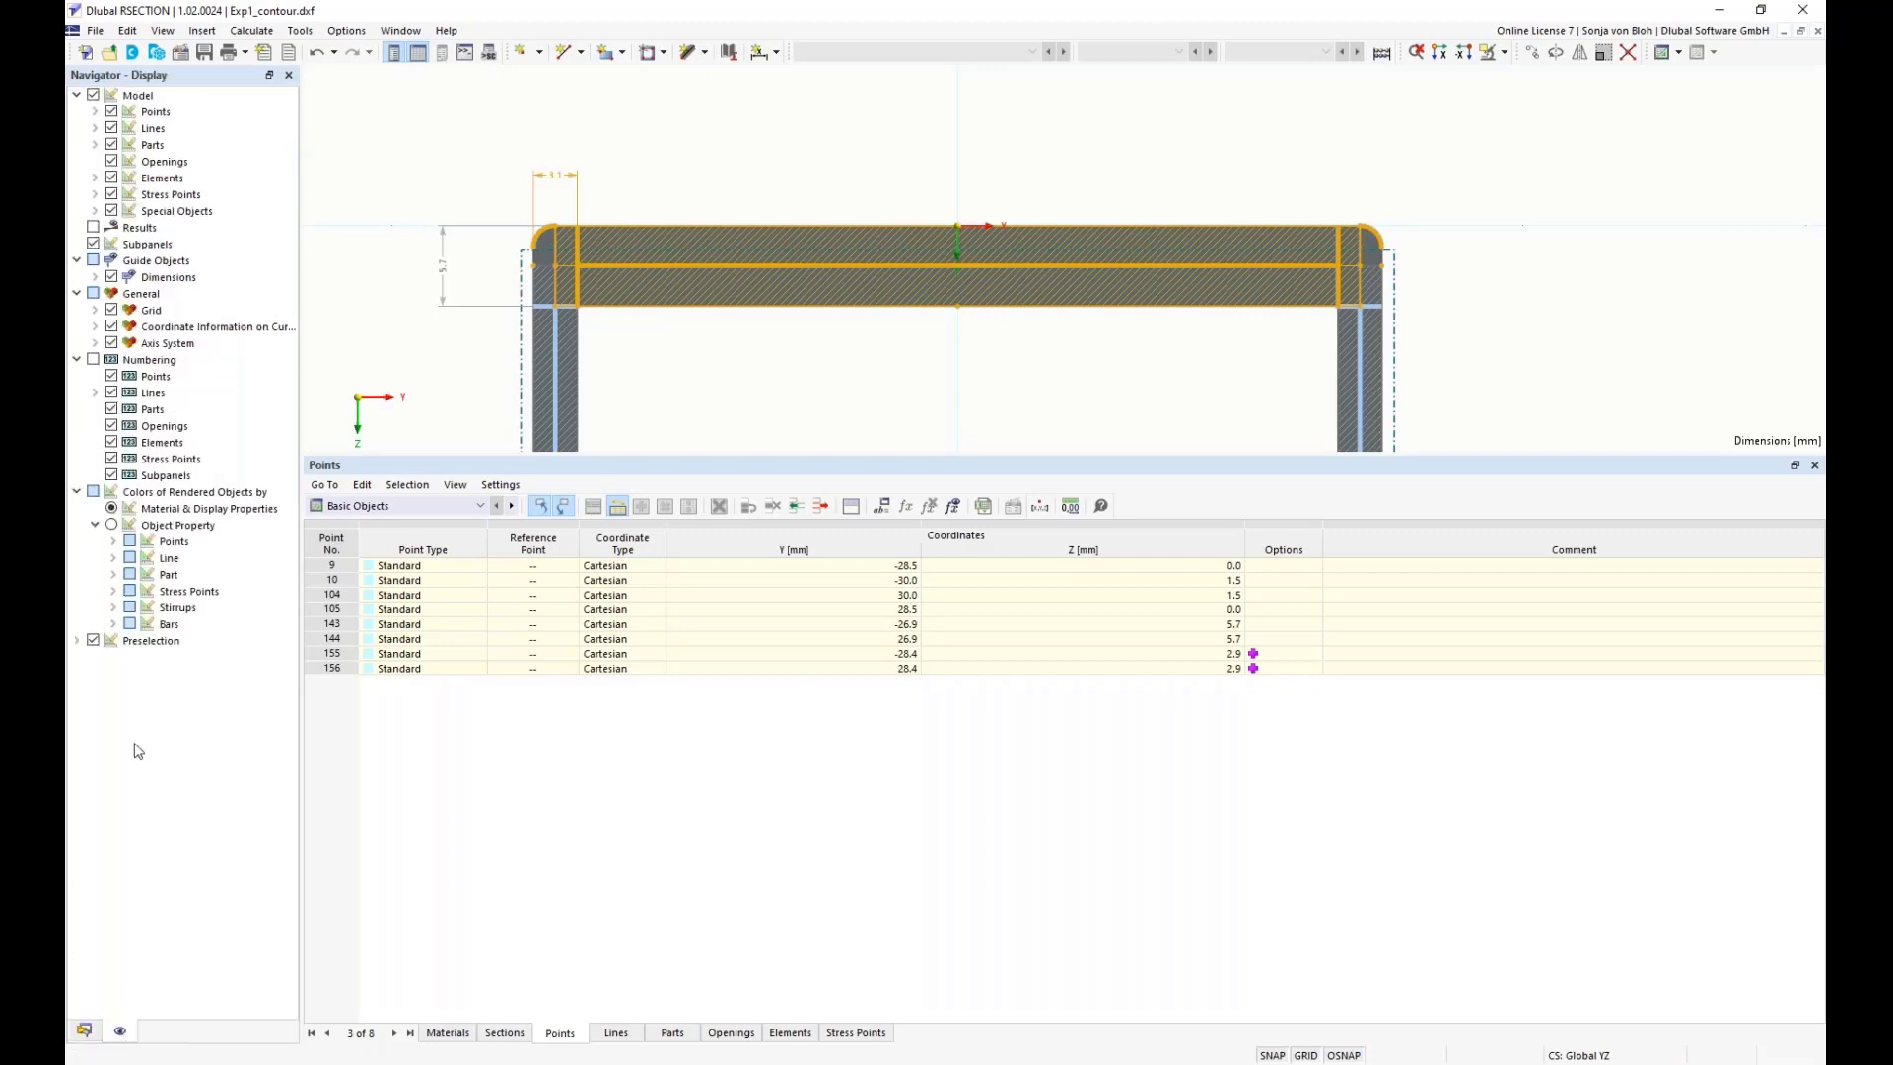
click(96, 362)
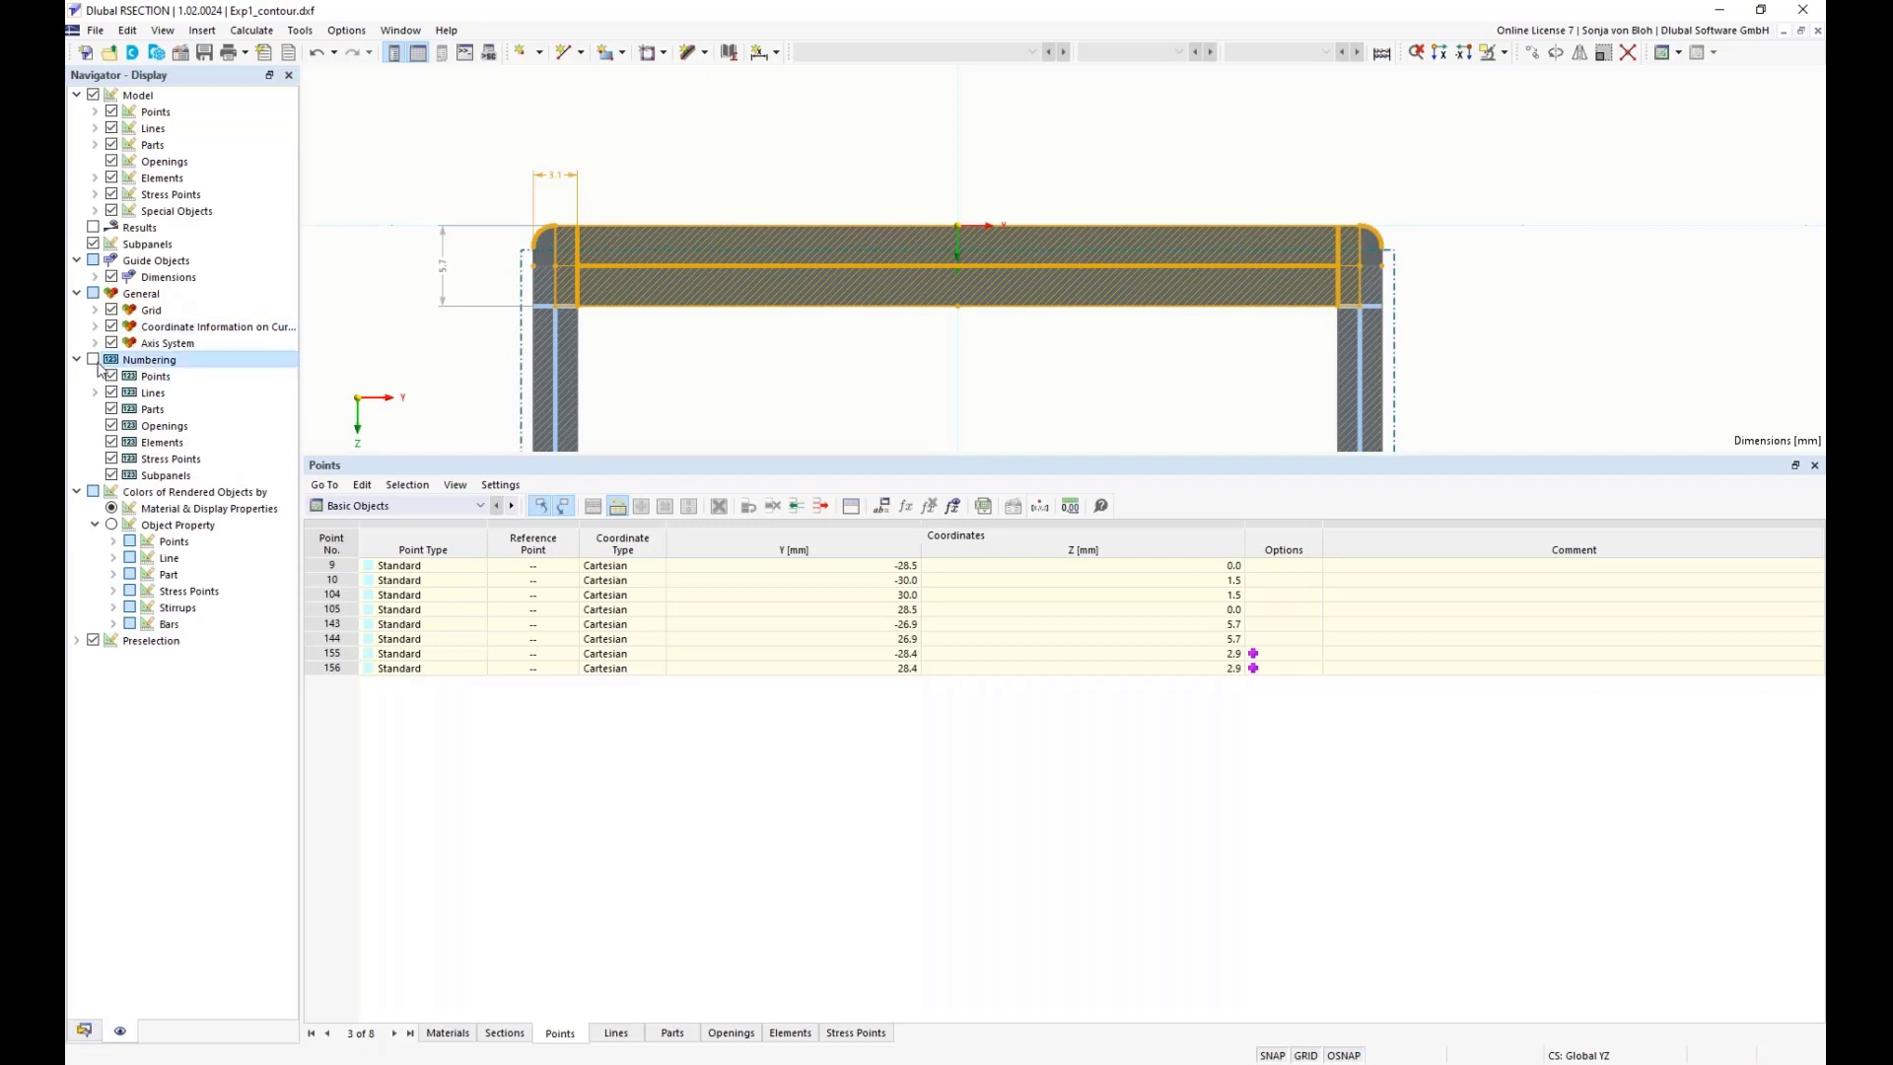
- Show only point numbers in the model, hiding the numbering of lines, parts, openings, elements, stress points and subpanels
click(112, 393)
click(111, 409)
click(111, 426)
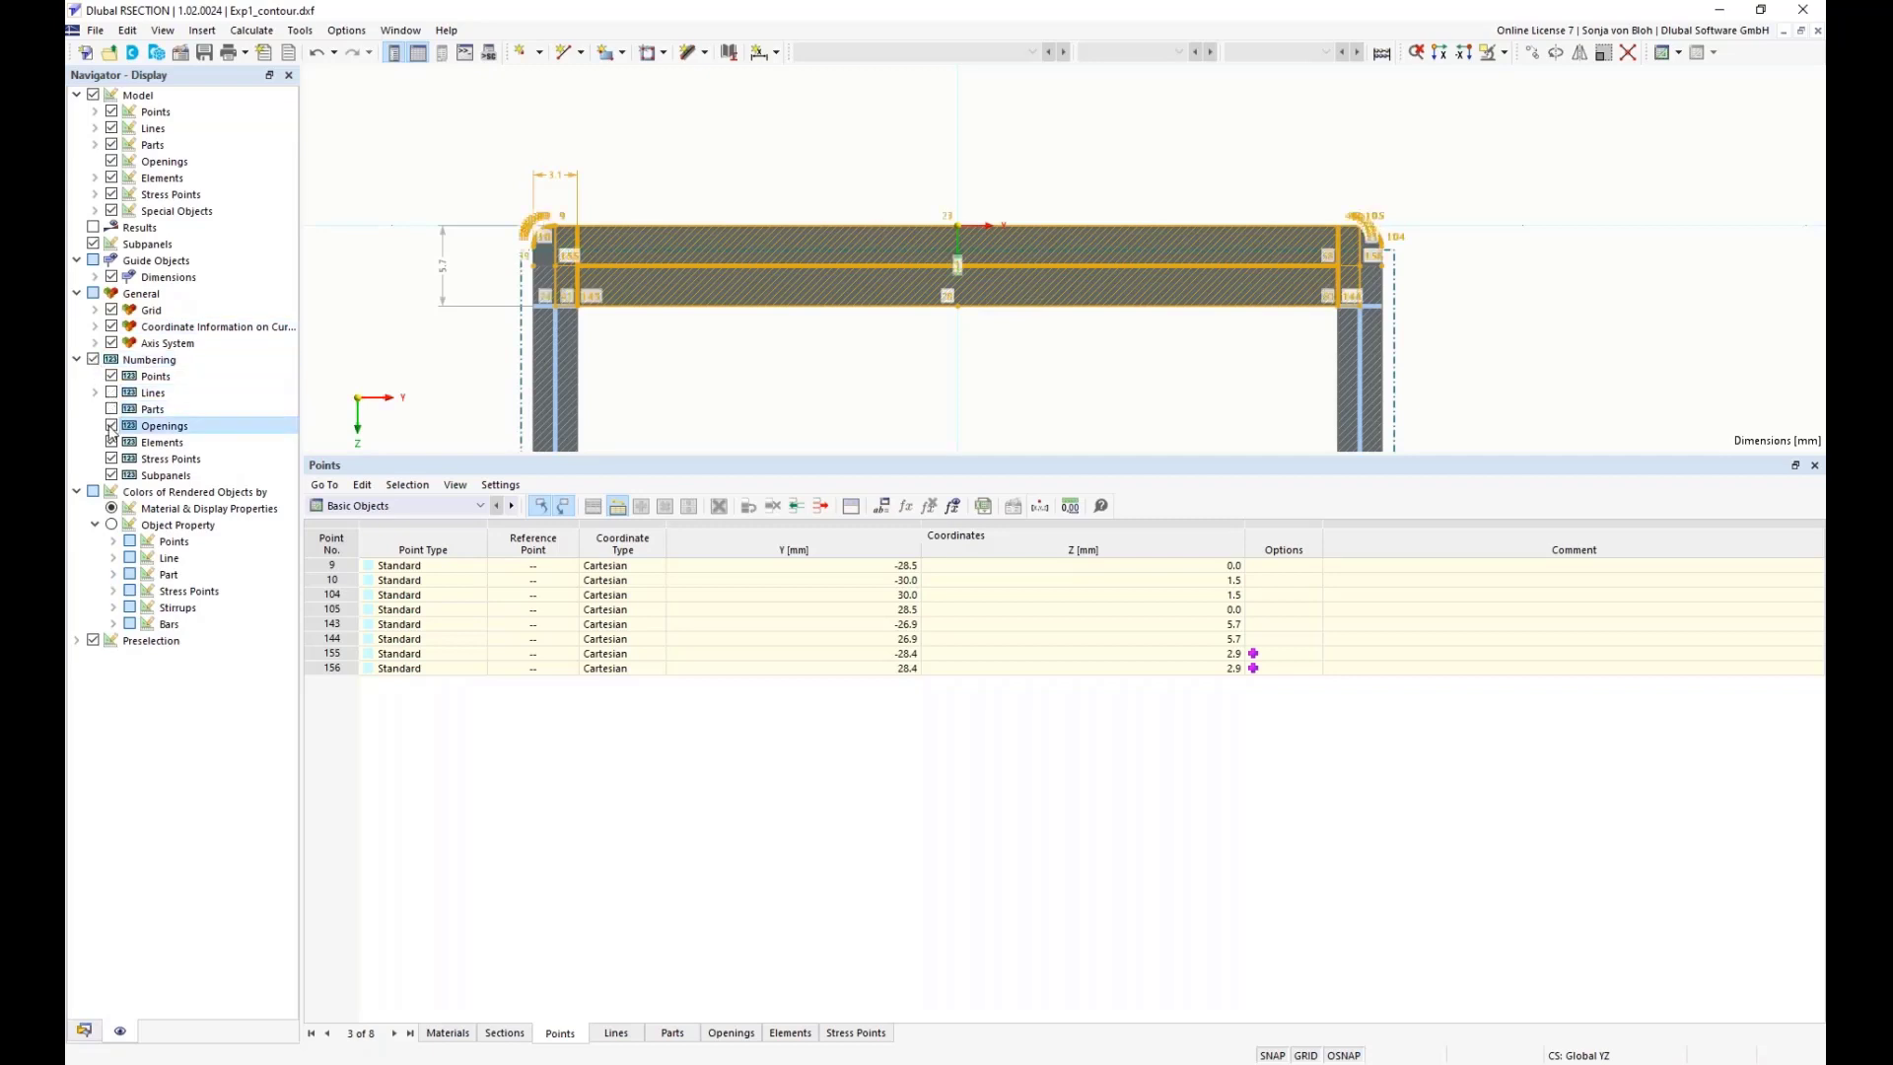
click(112, 443)
click(112, 460)
click(112, 476)
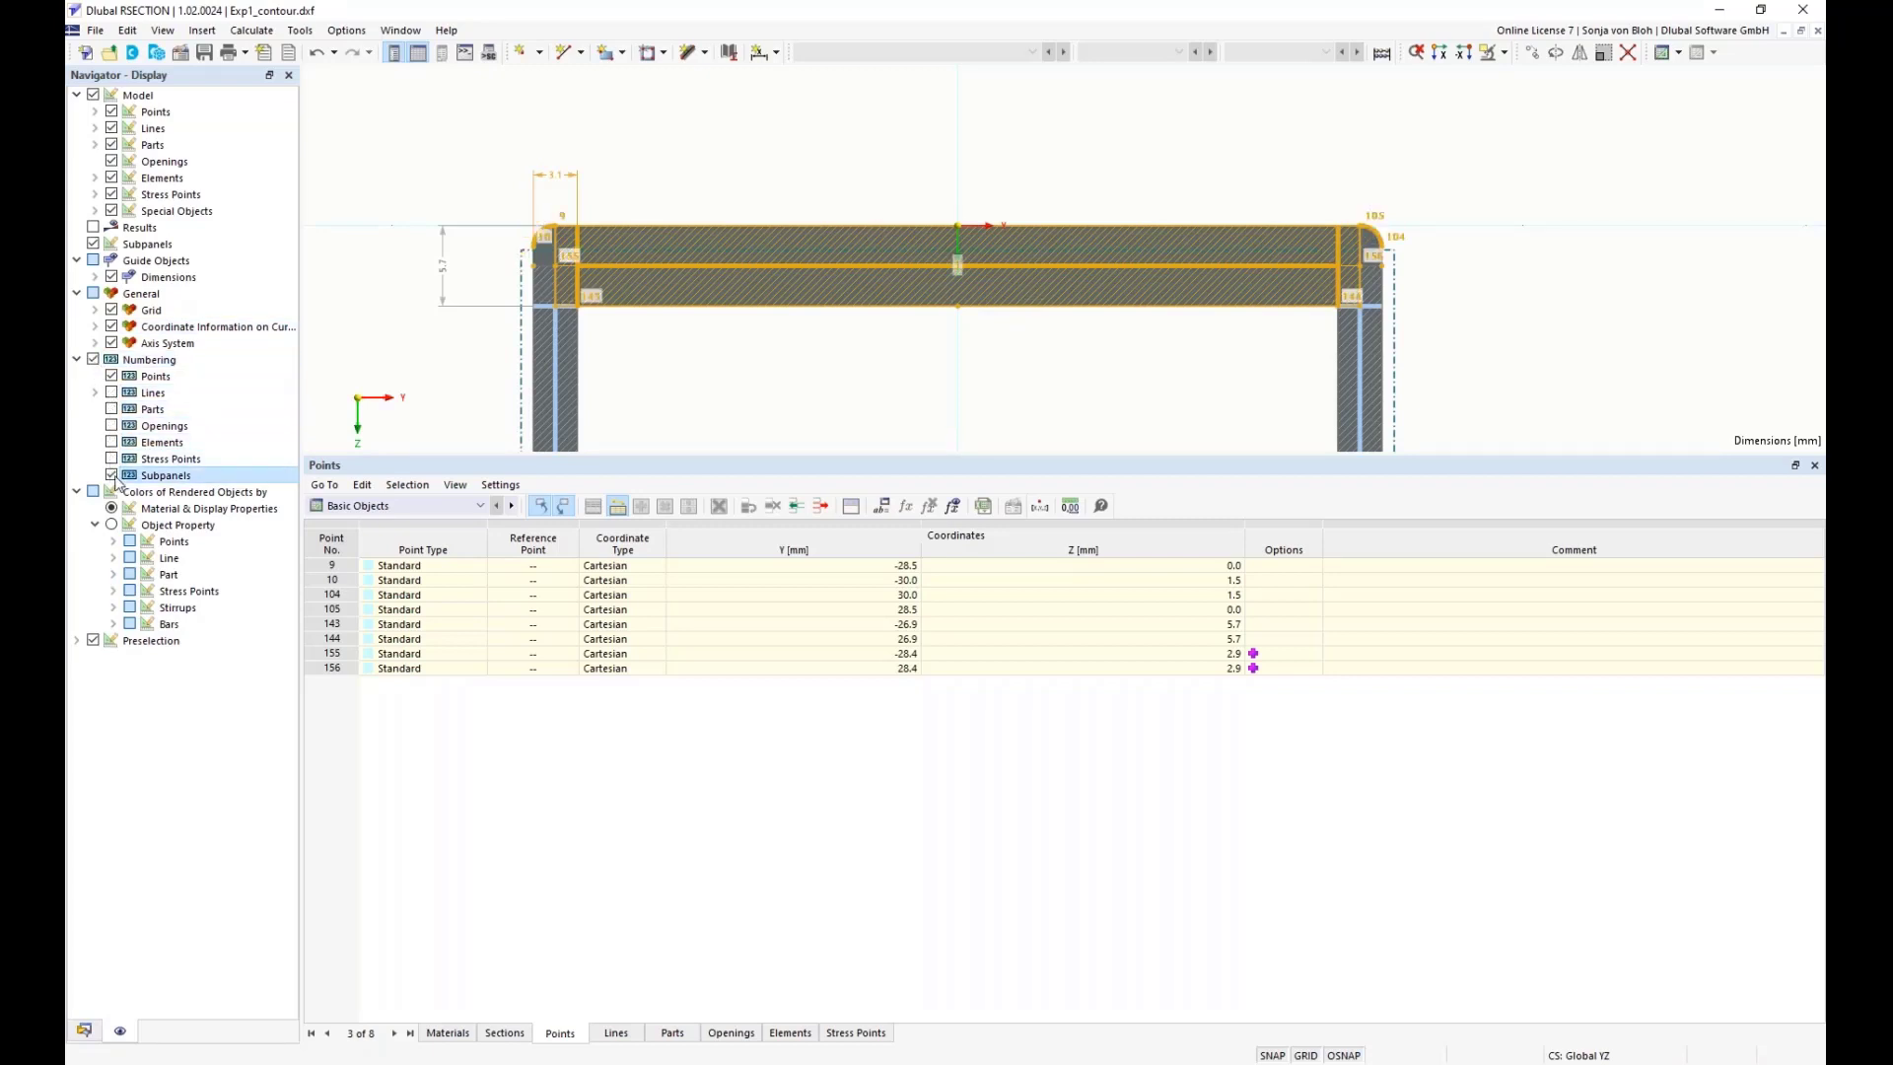
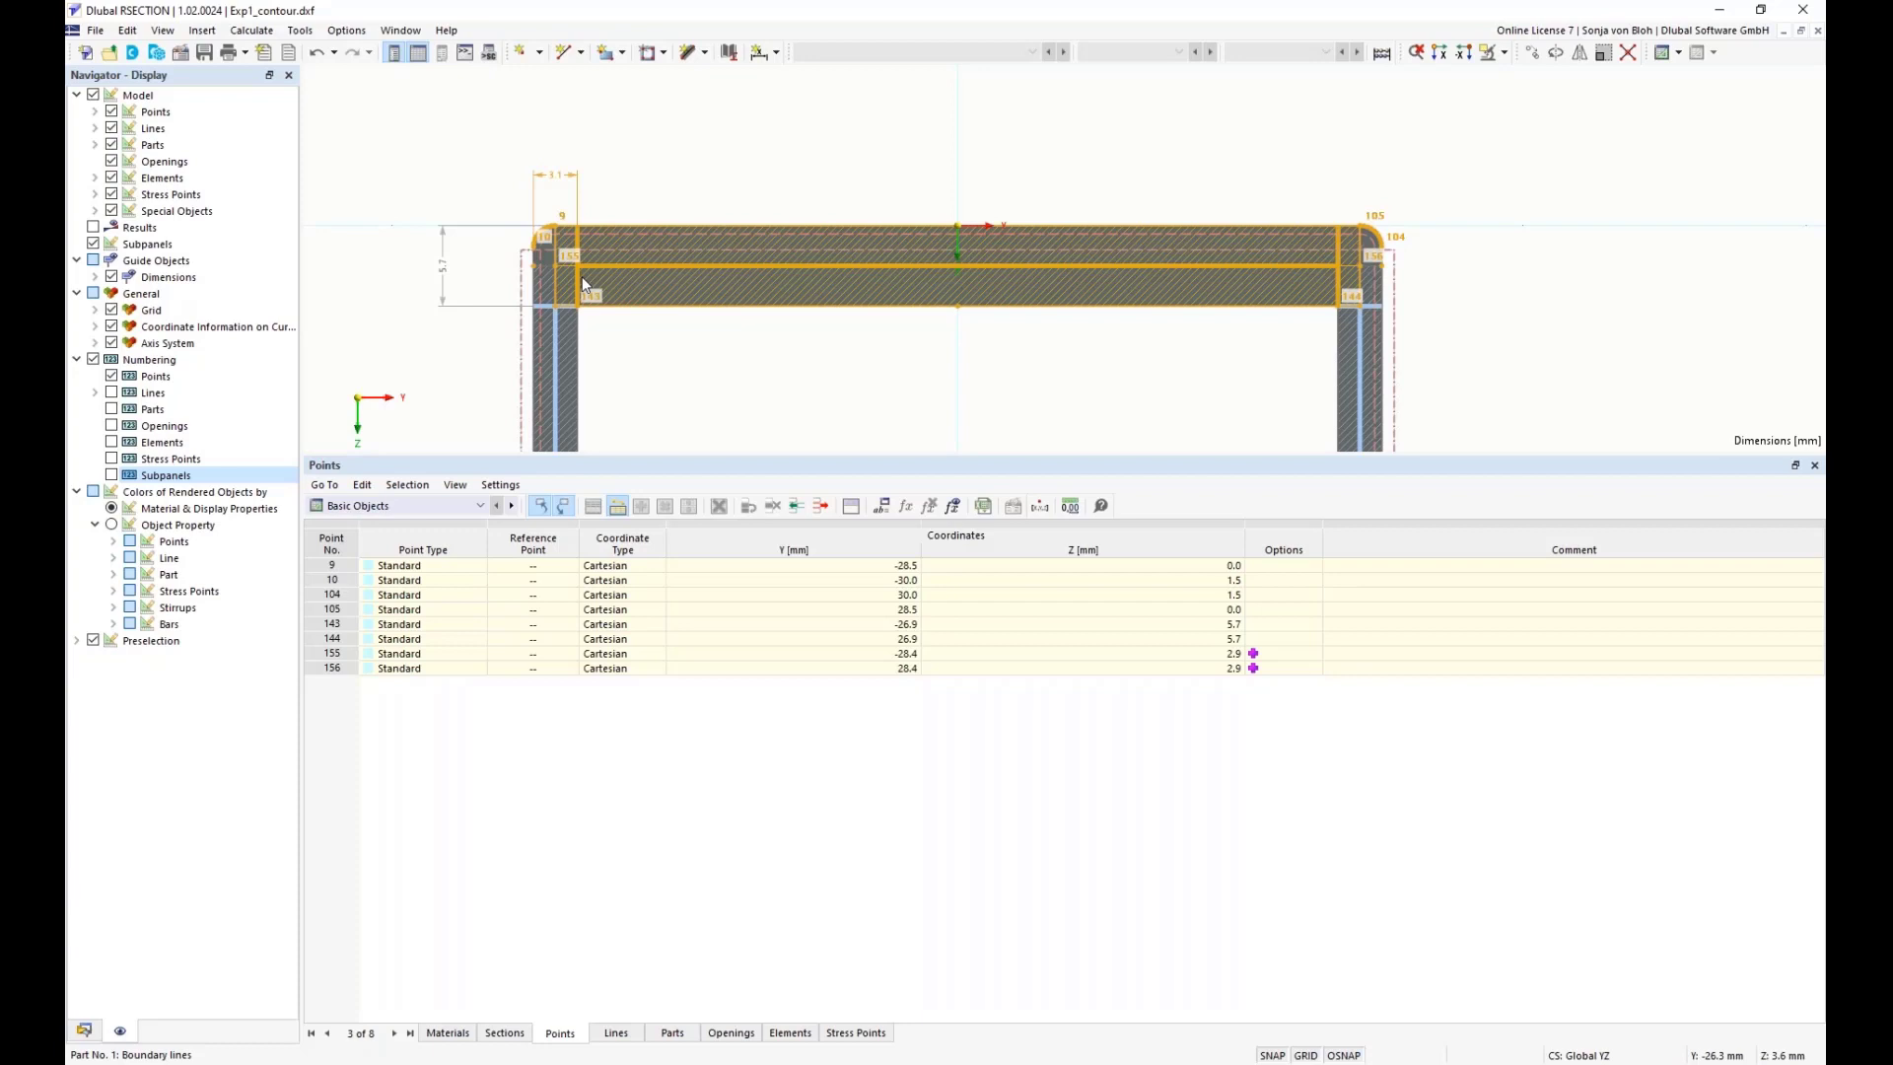
- Enlarge the model view and locate point 157 where the left web meets the lower flange
drag(593, 456, 597, 580)
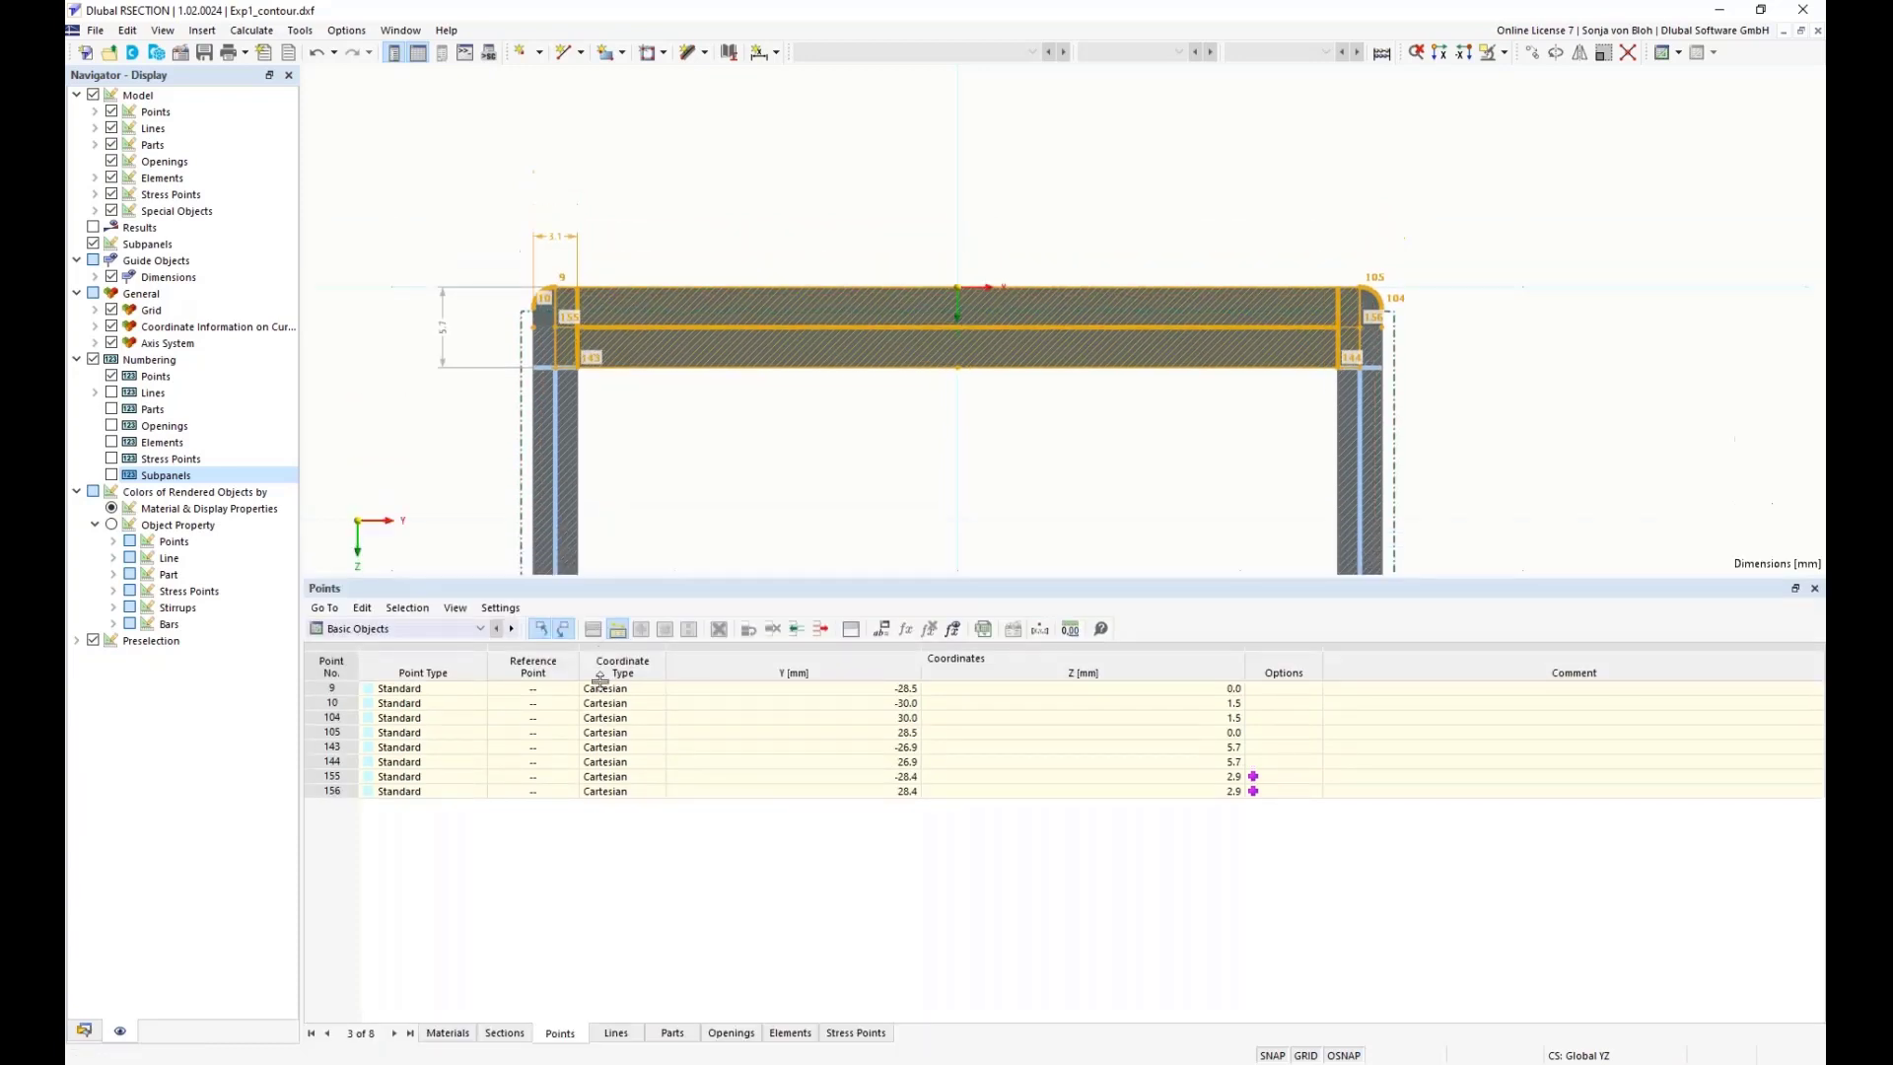
drag(600, 679, 603, 741)
middle_drag(719, 687, 725, 389)
scroll(727, 388, down, 4)
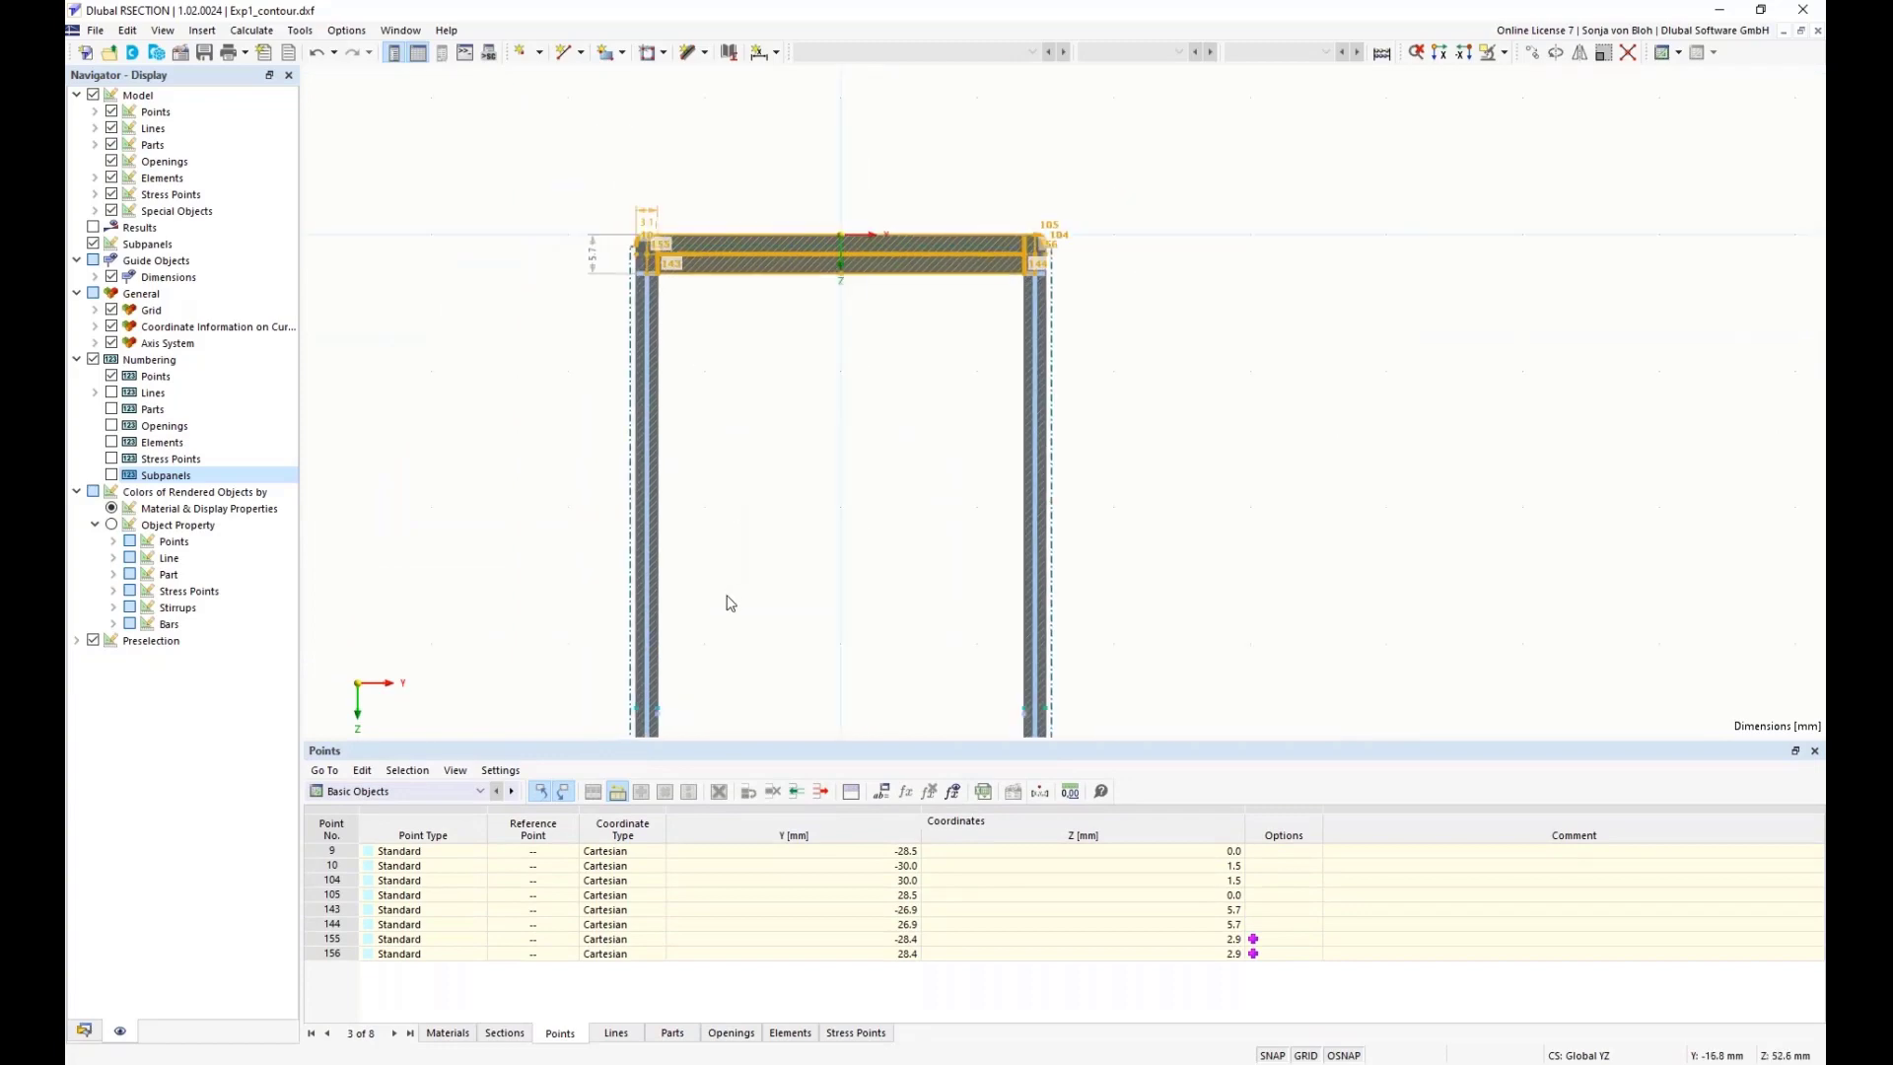
middle_drag(732, 598, 745, 345)
middle_drag(754, 664, 772, 310)
scroll(687, 549, up, 4)
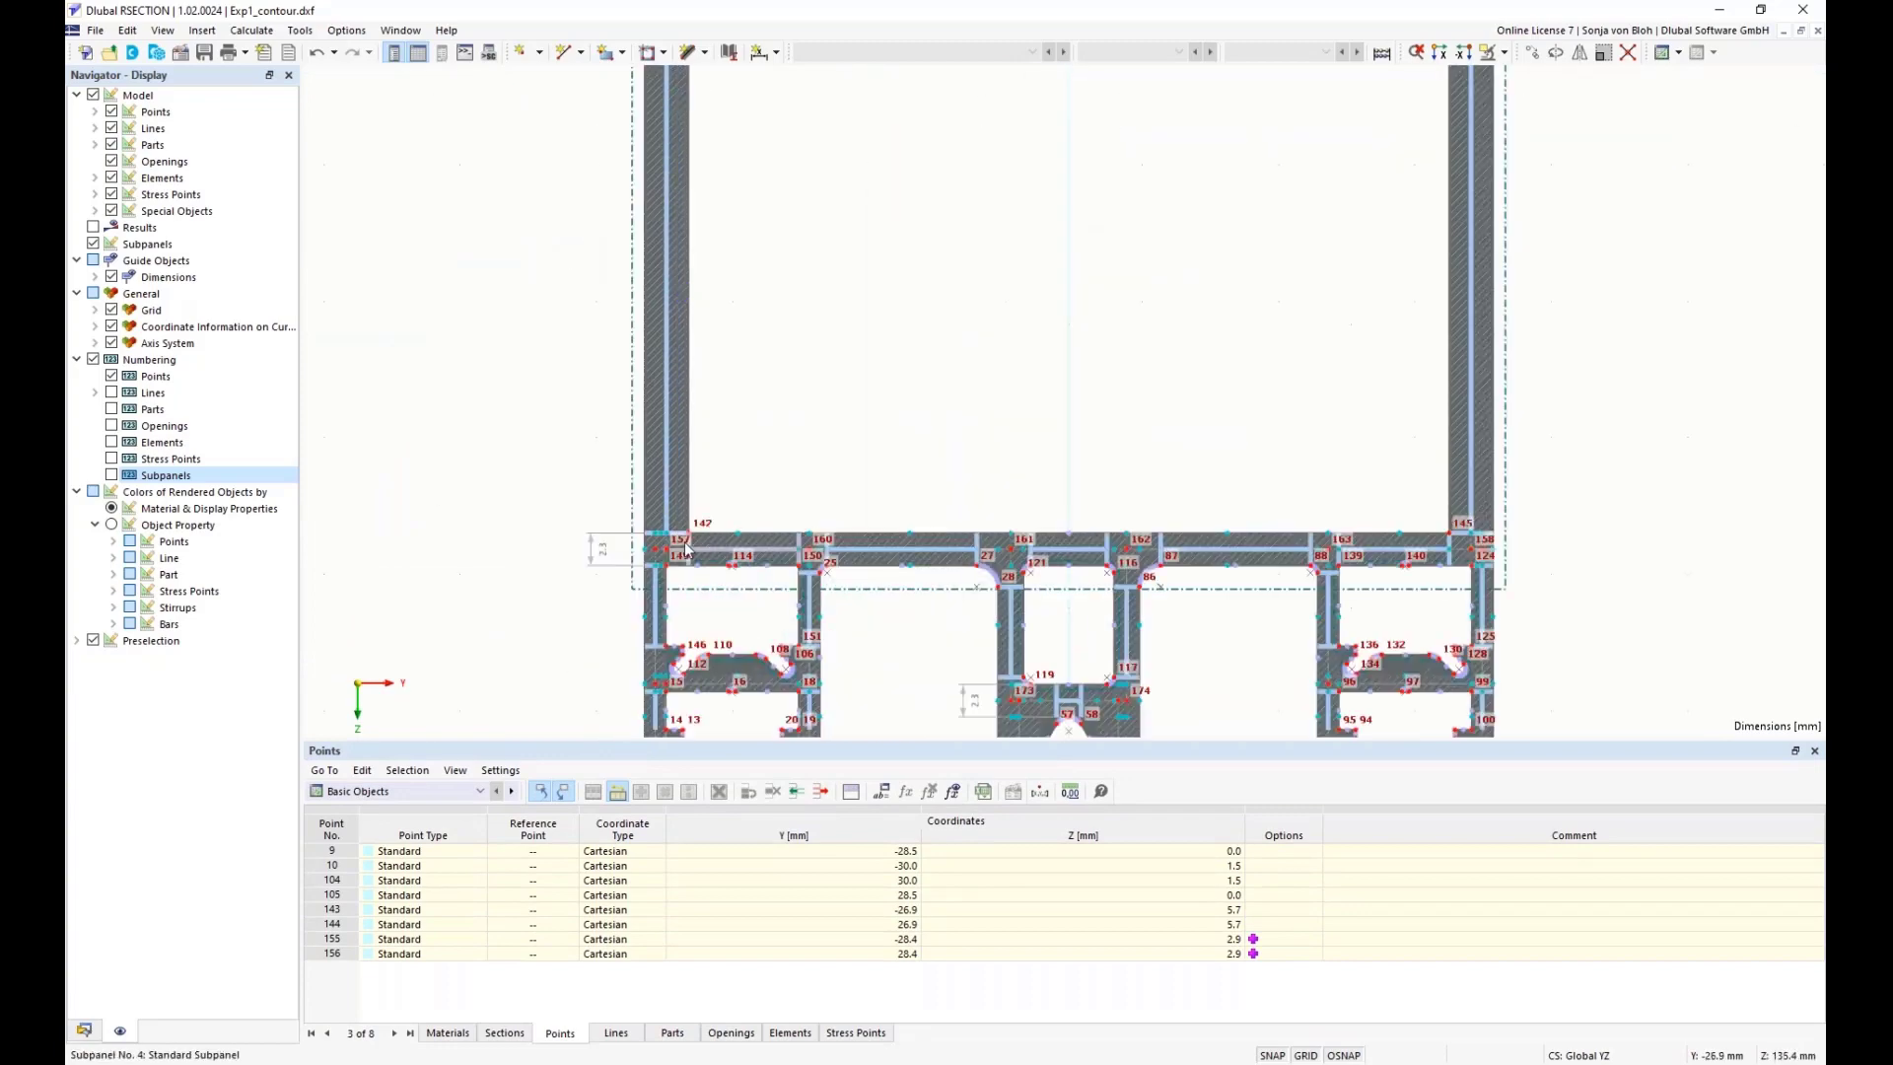
scroll(685, 548, up, 8)
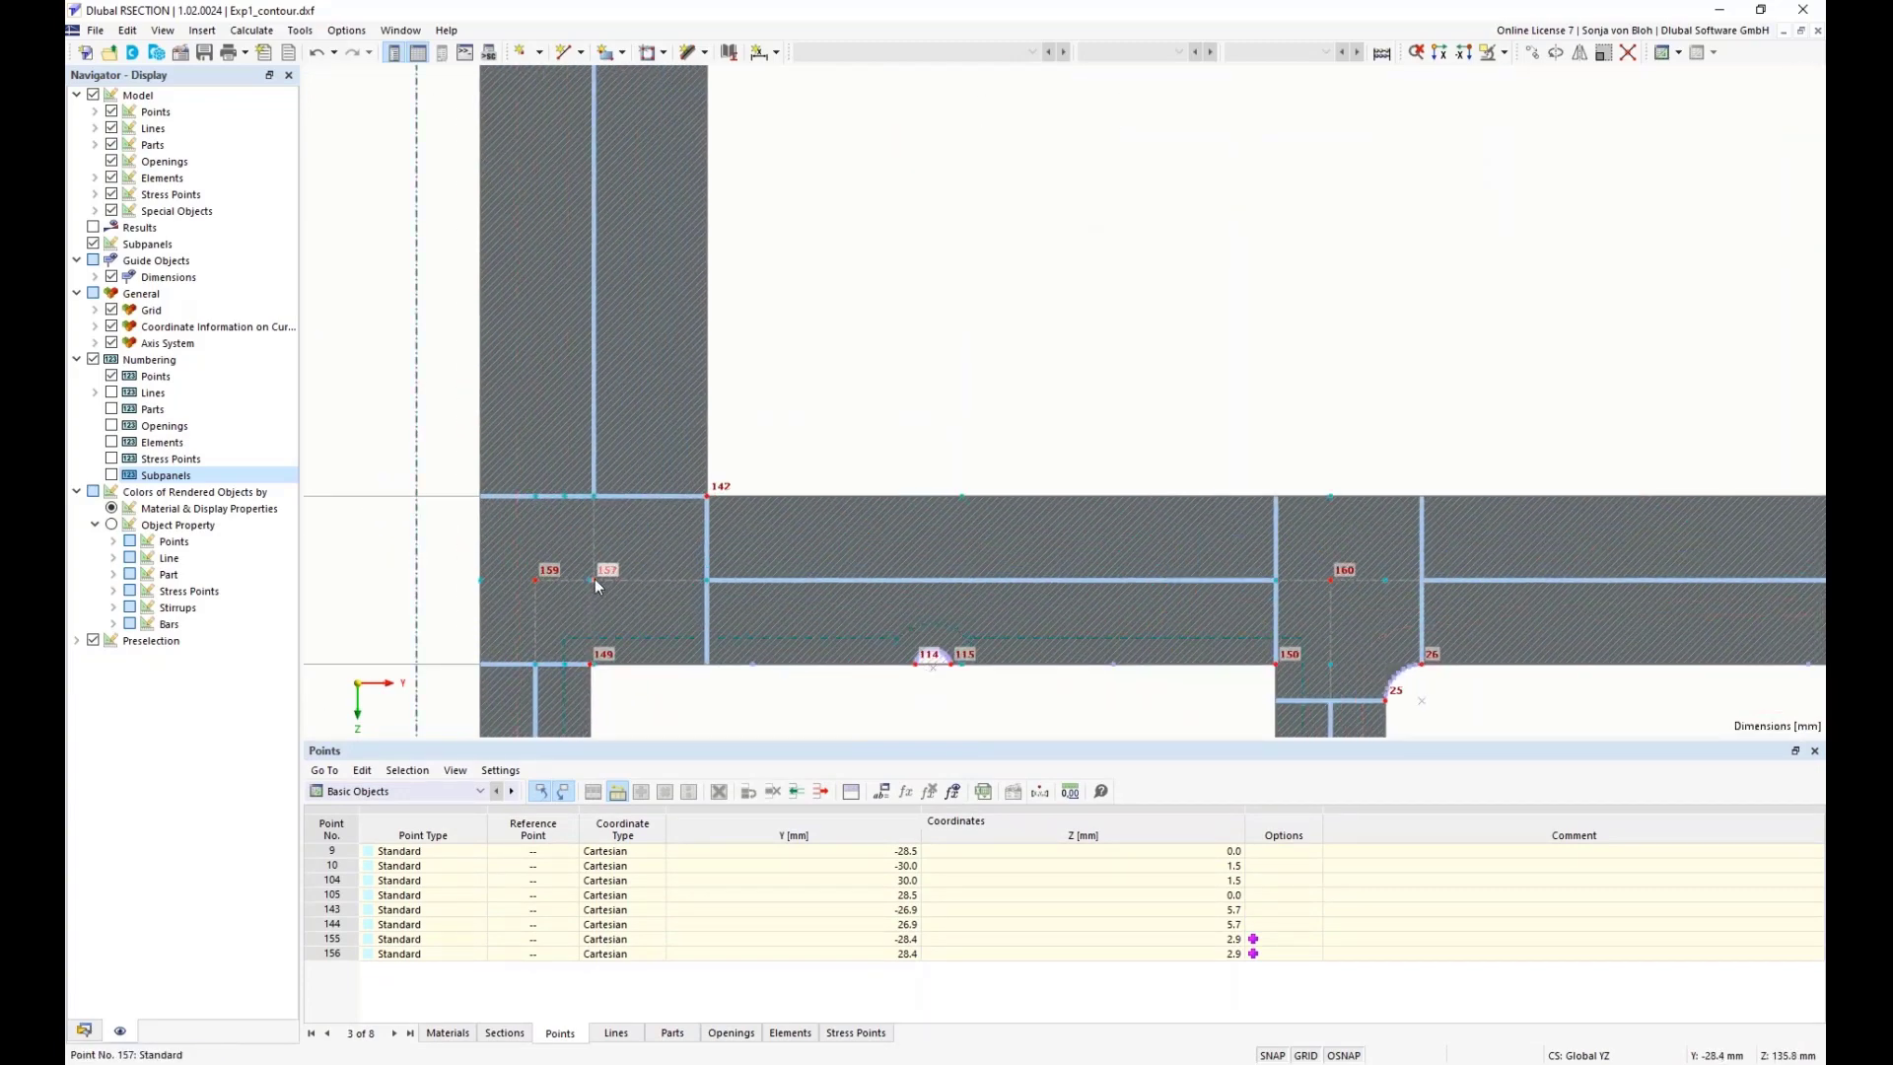
mouse_move(595, 578)
- Open the console and look up the points properties coordinate_1 and coordinate_2 in the object property list
click(162, 31)
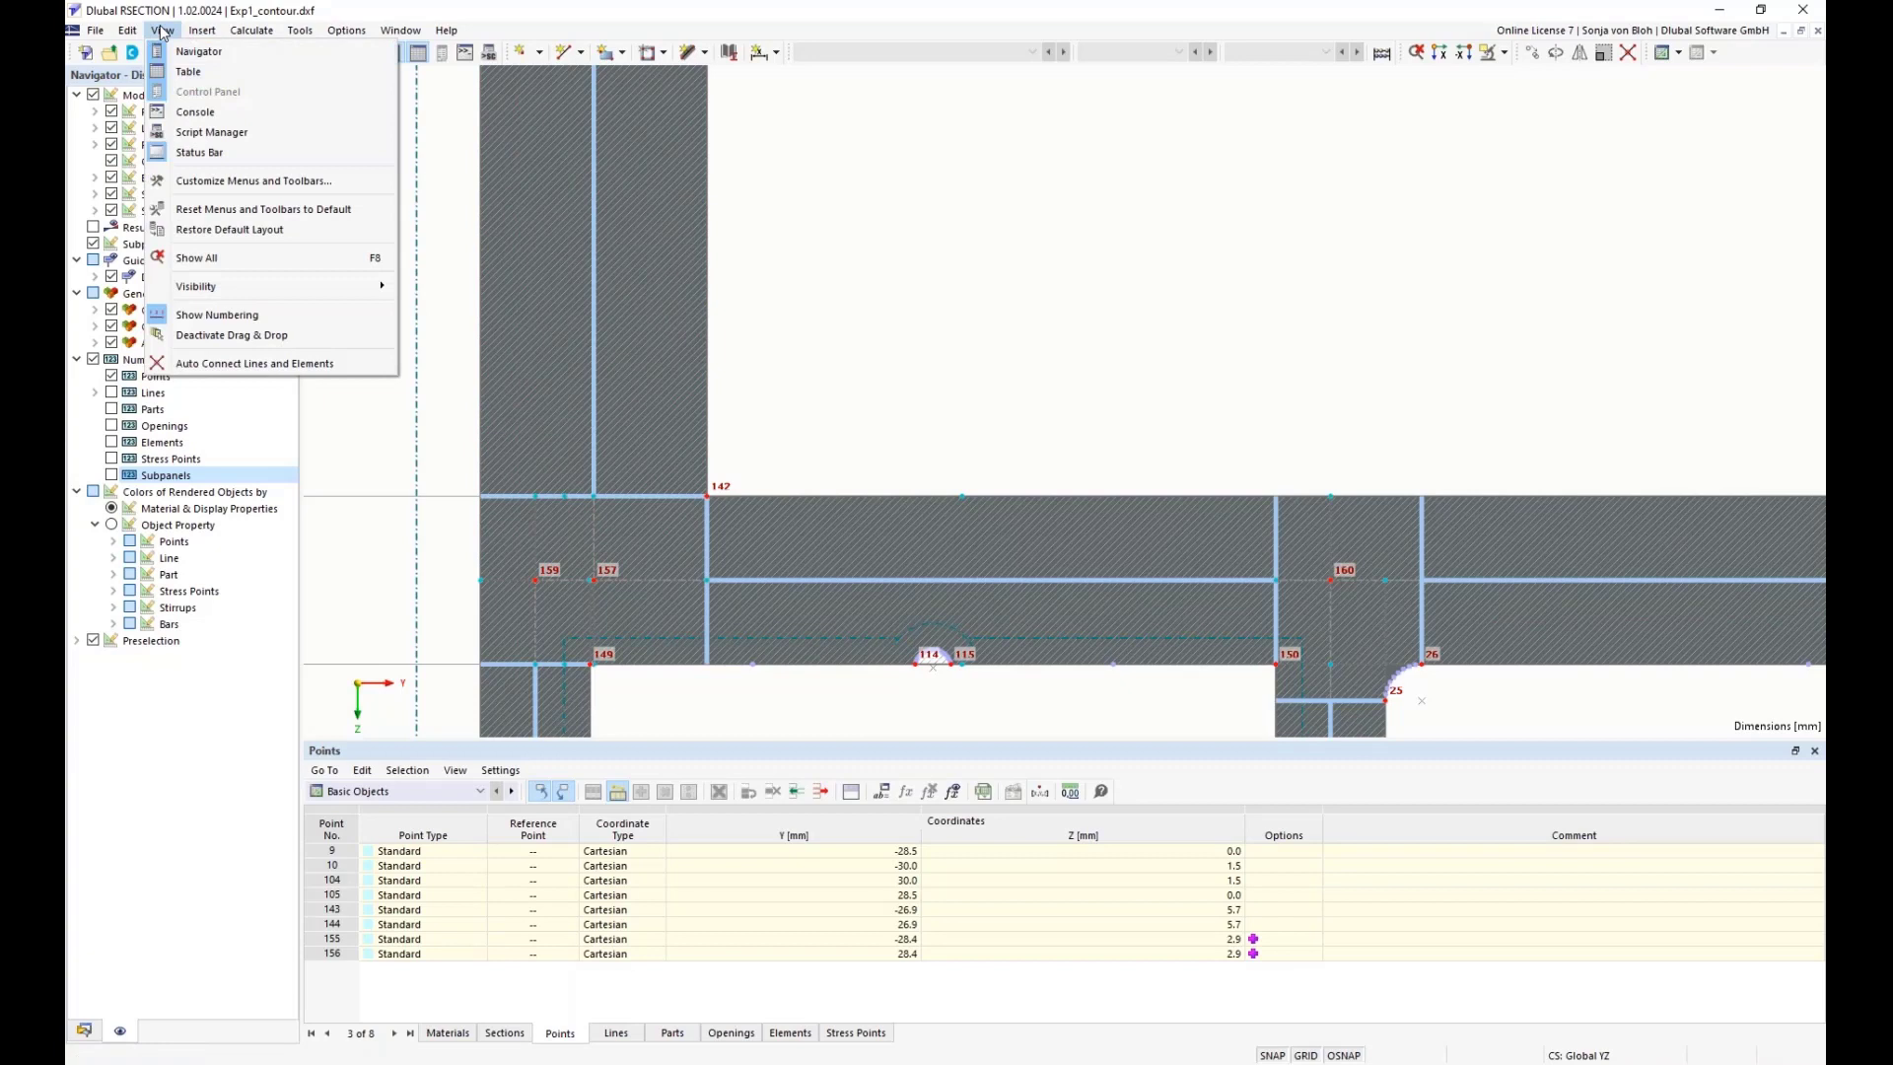
click(195, 112)
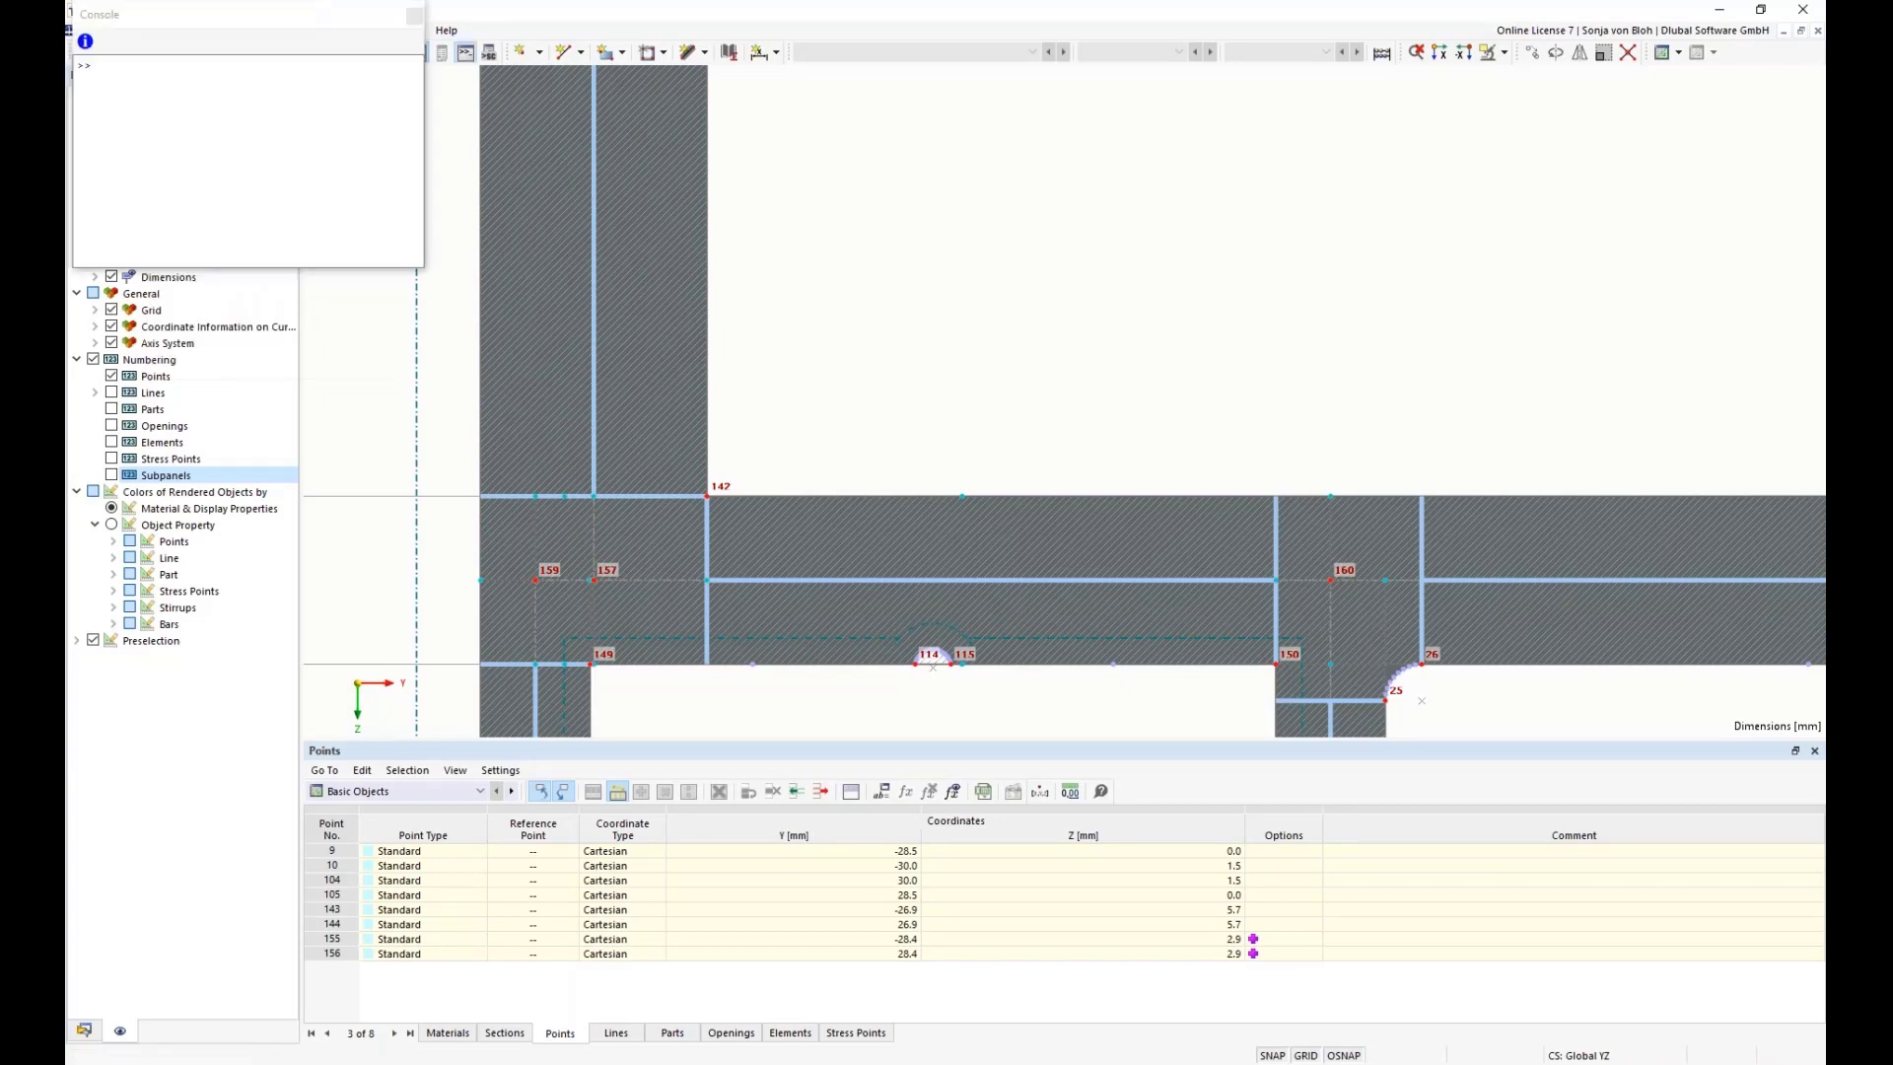
click(86, 44)
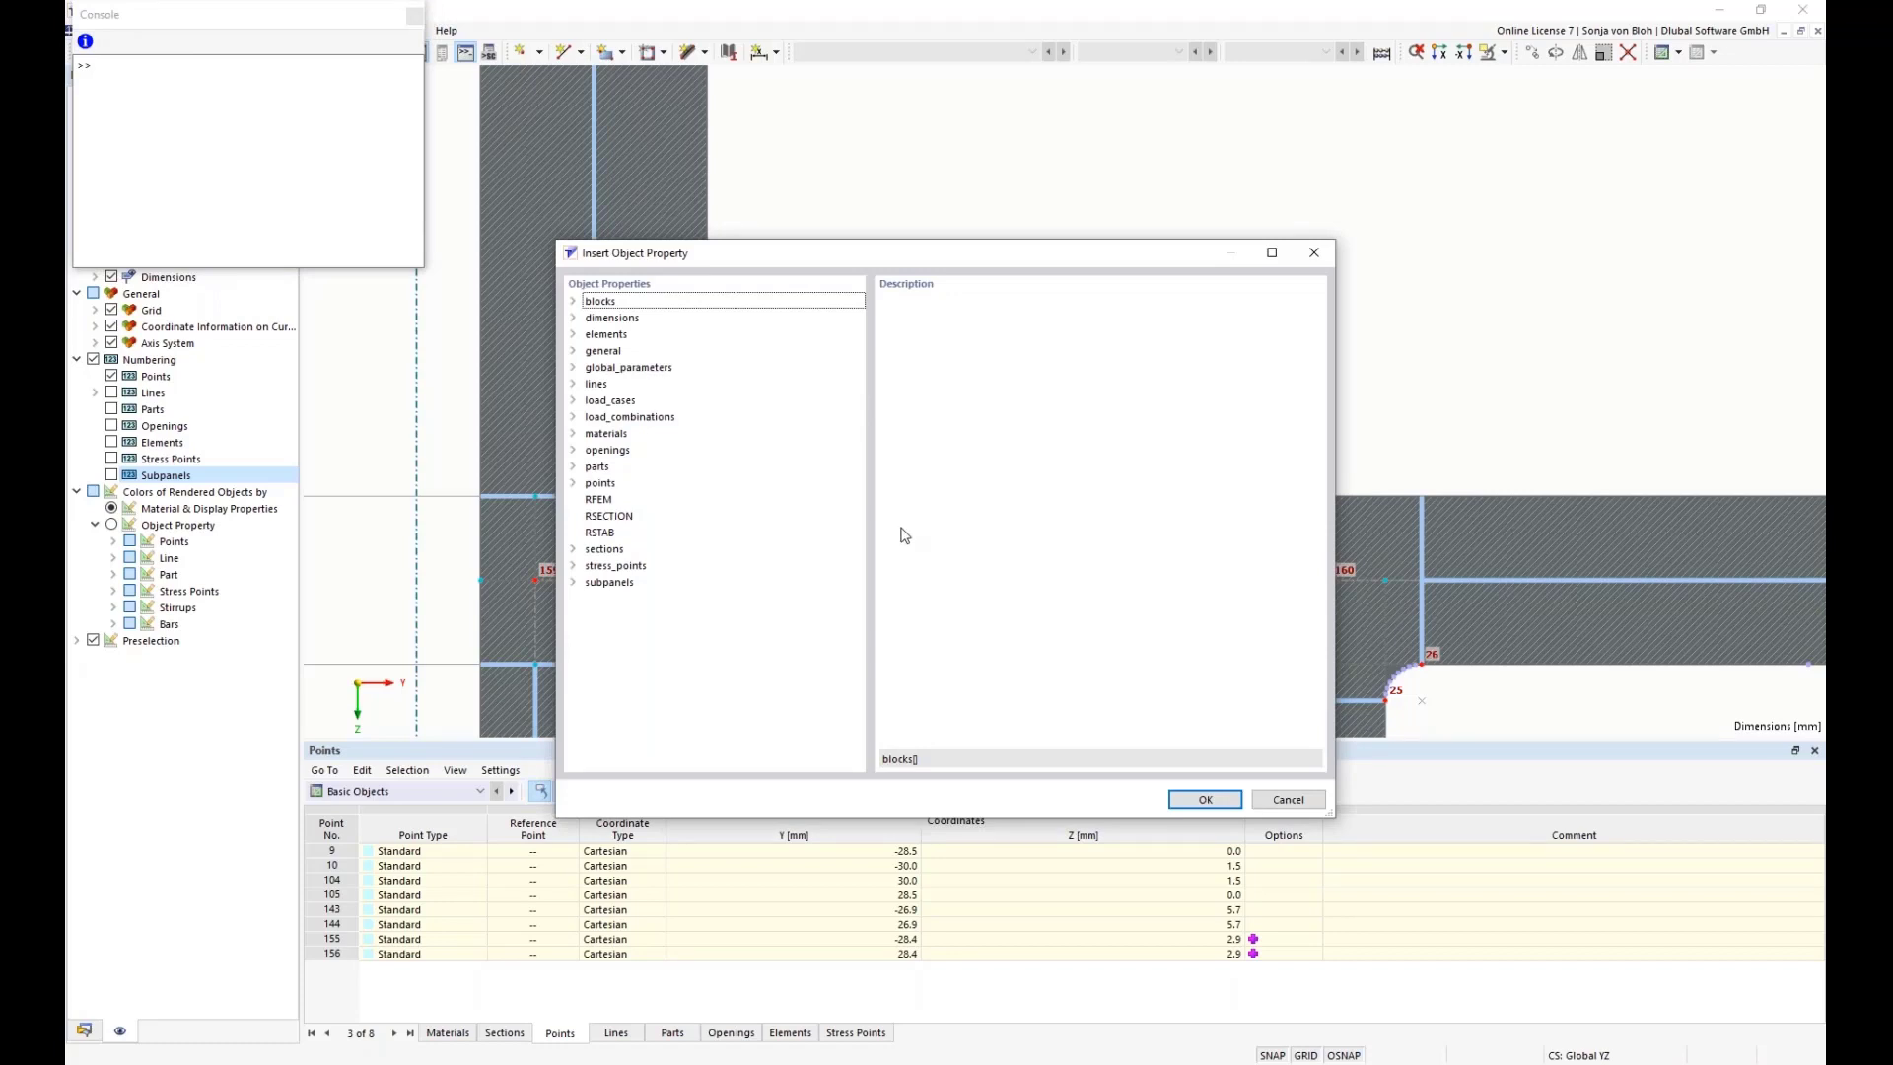
click(574, 483)
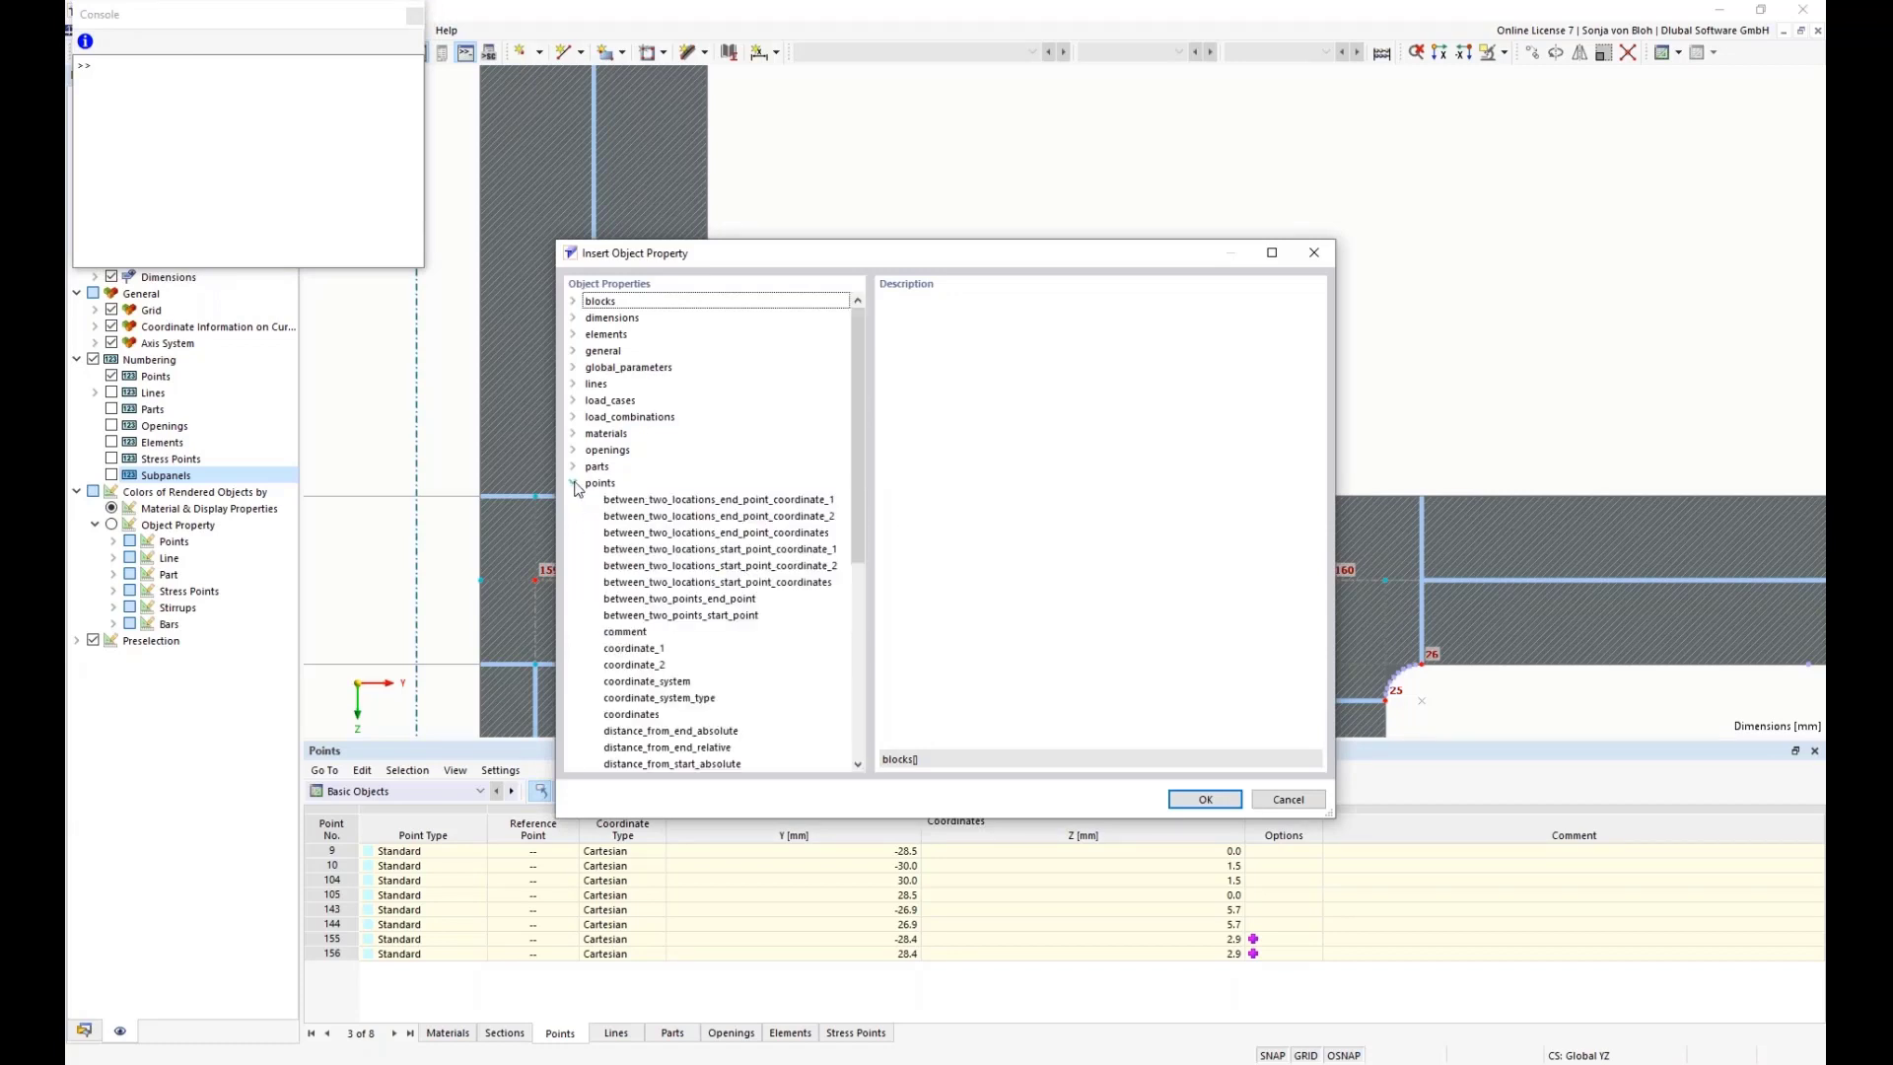
click(595, 483)
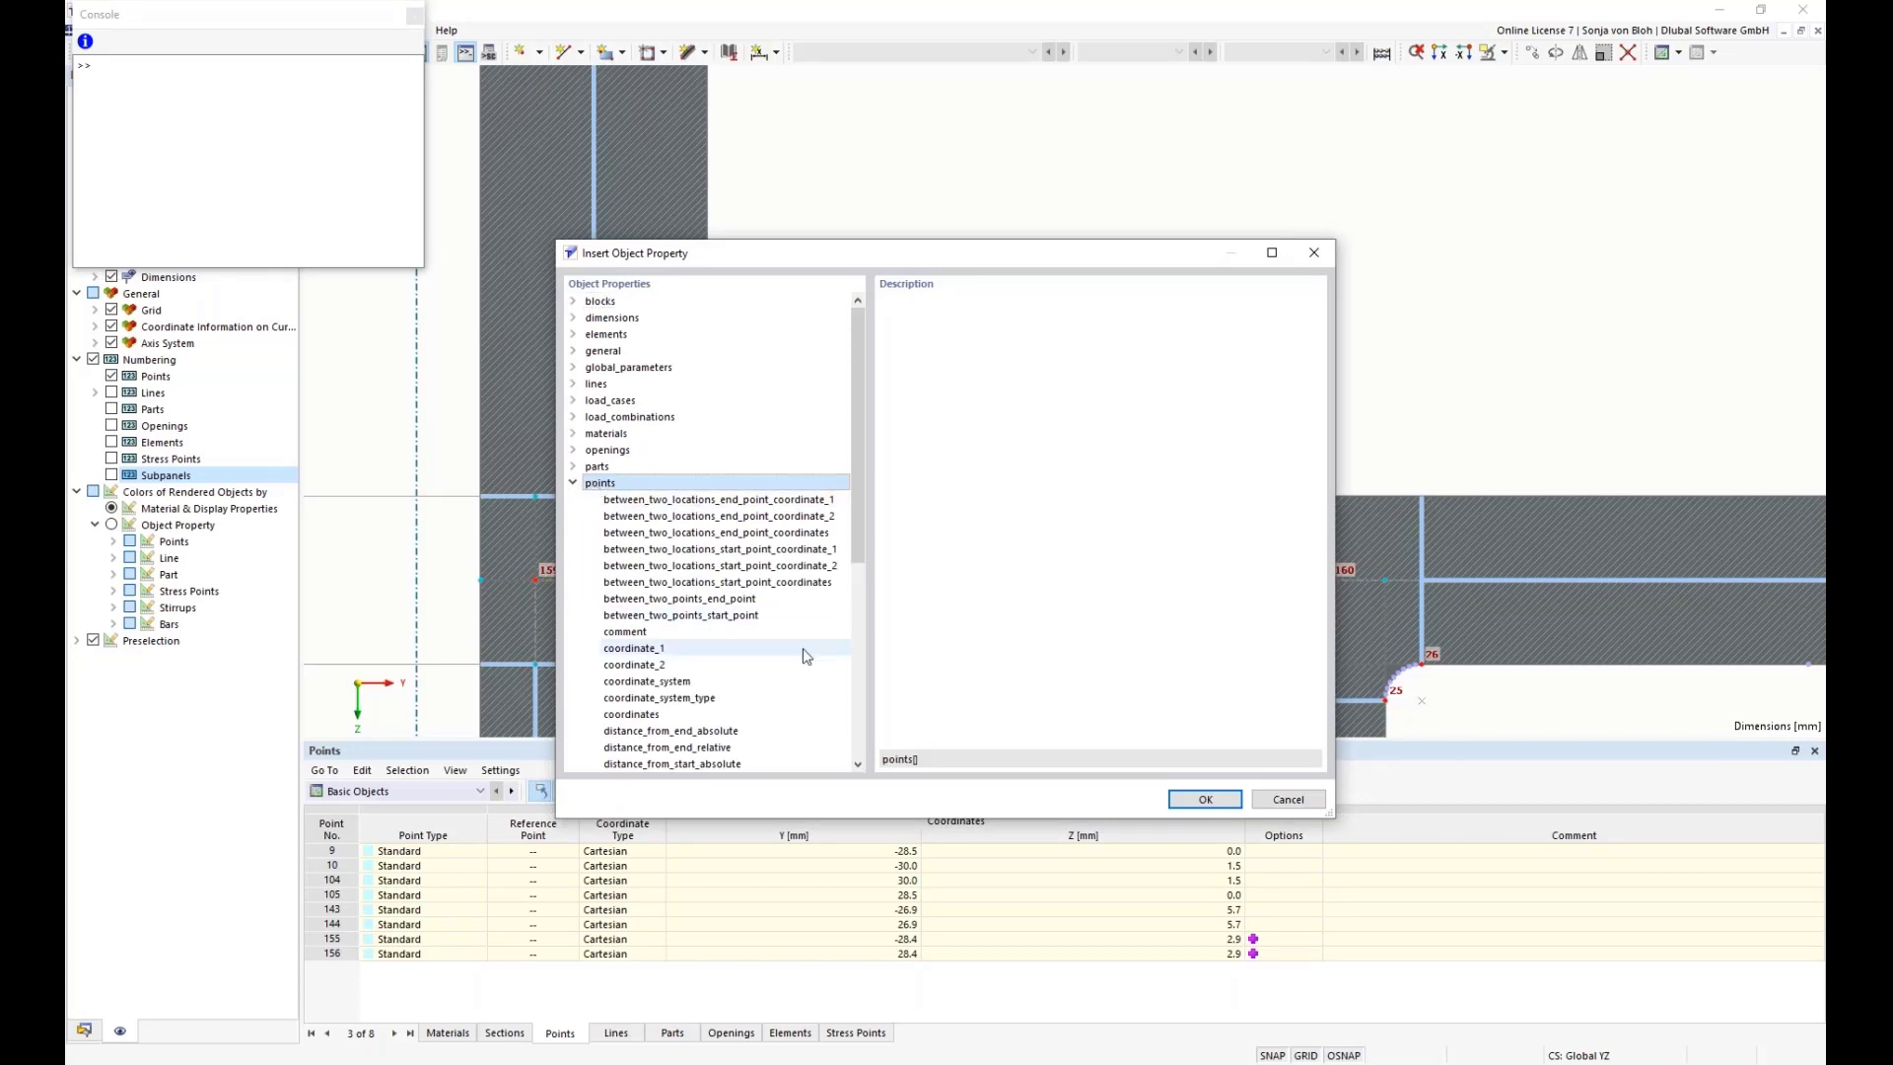
drag(857, 532, 859, 577)
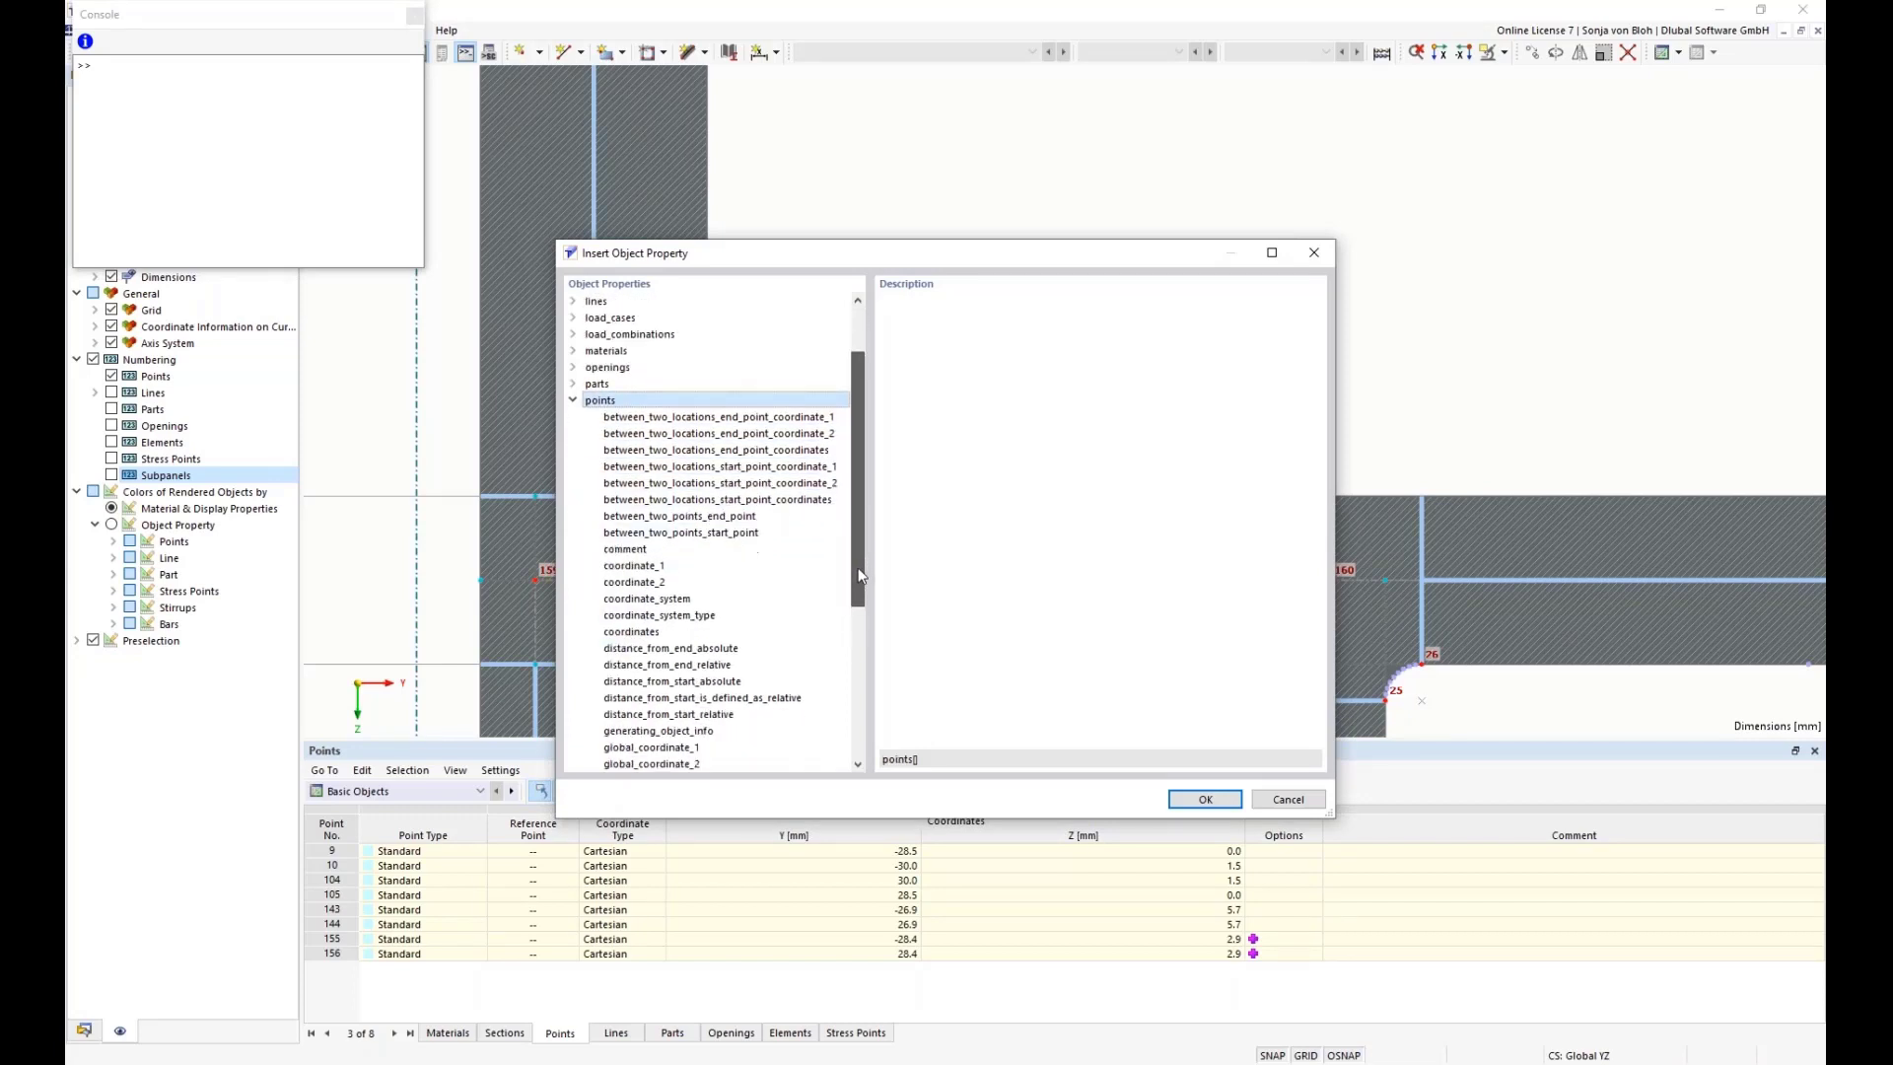
click(659, 567)
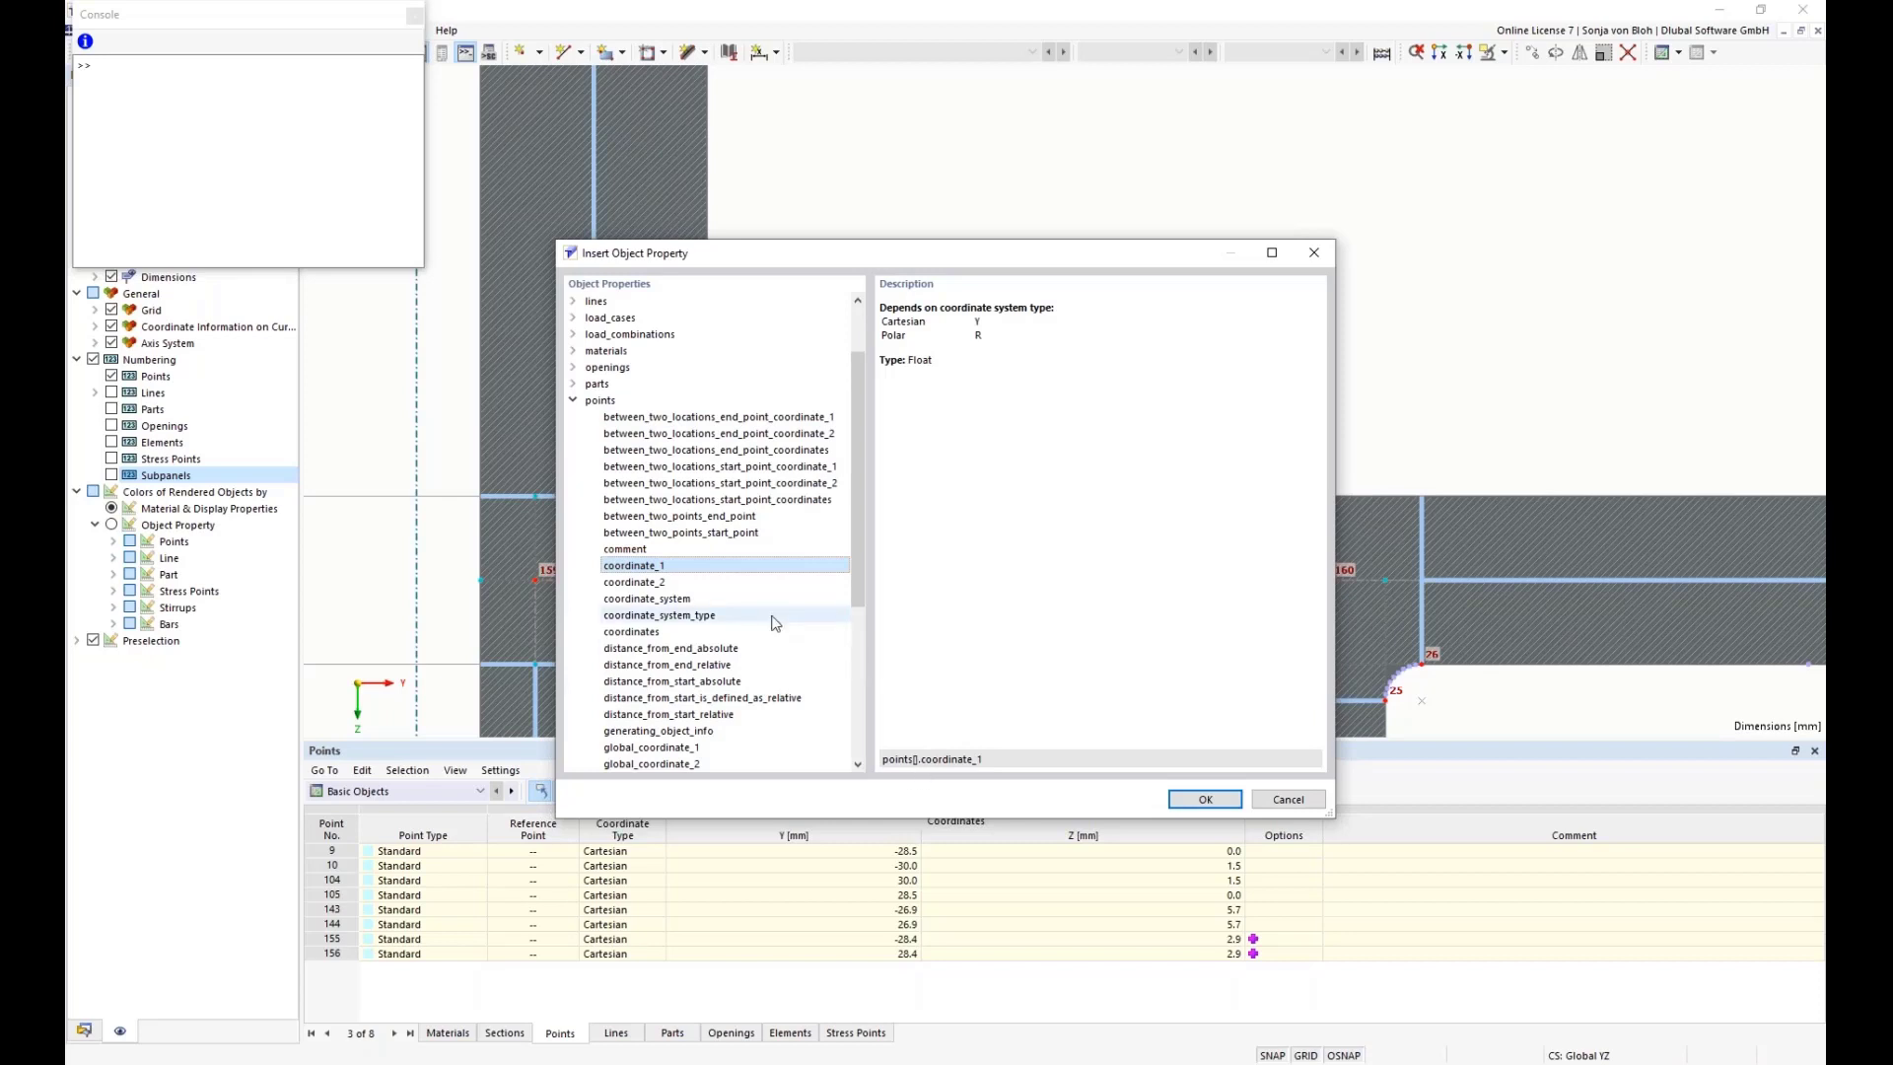
click(651, 584)
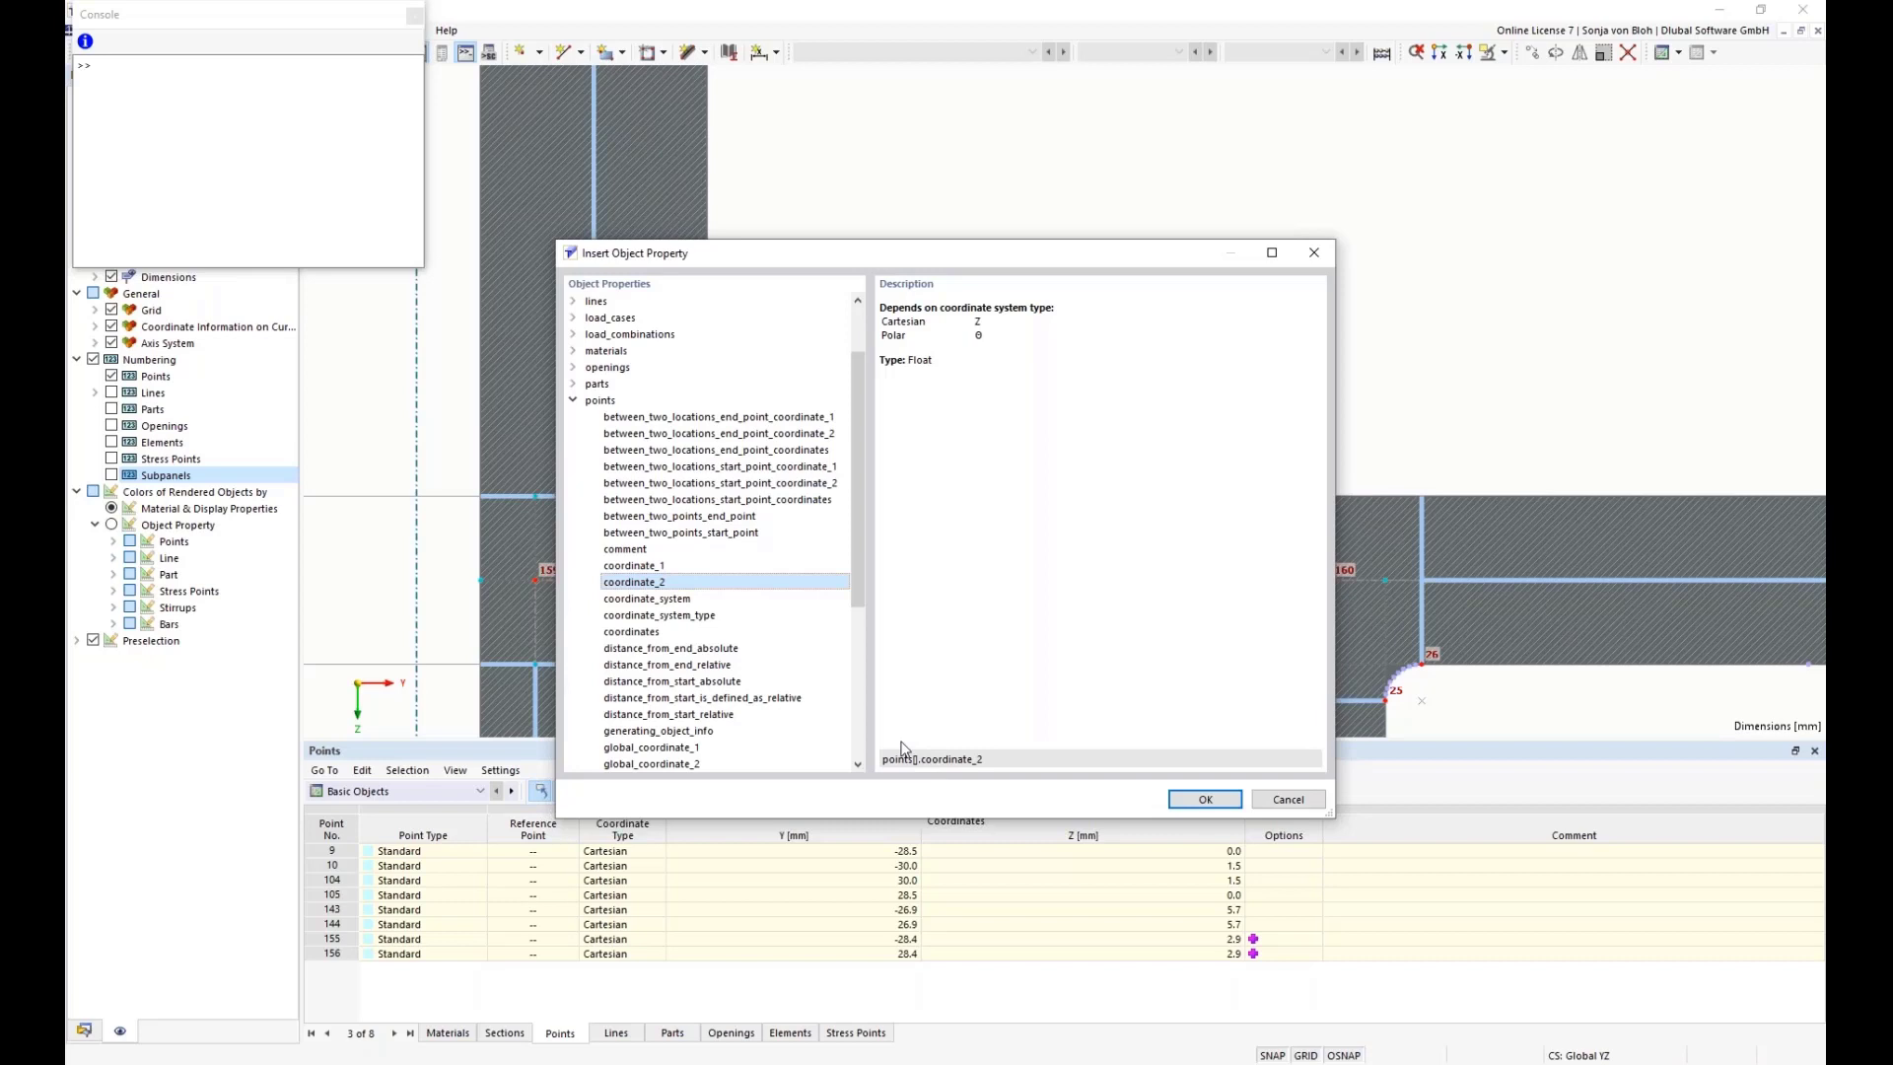
click(1288, 799)
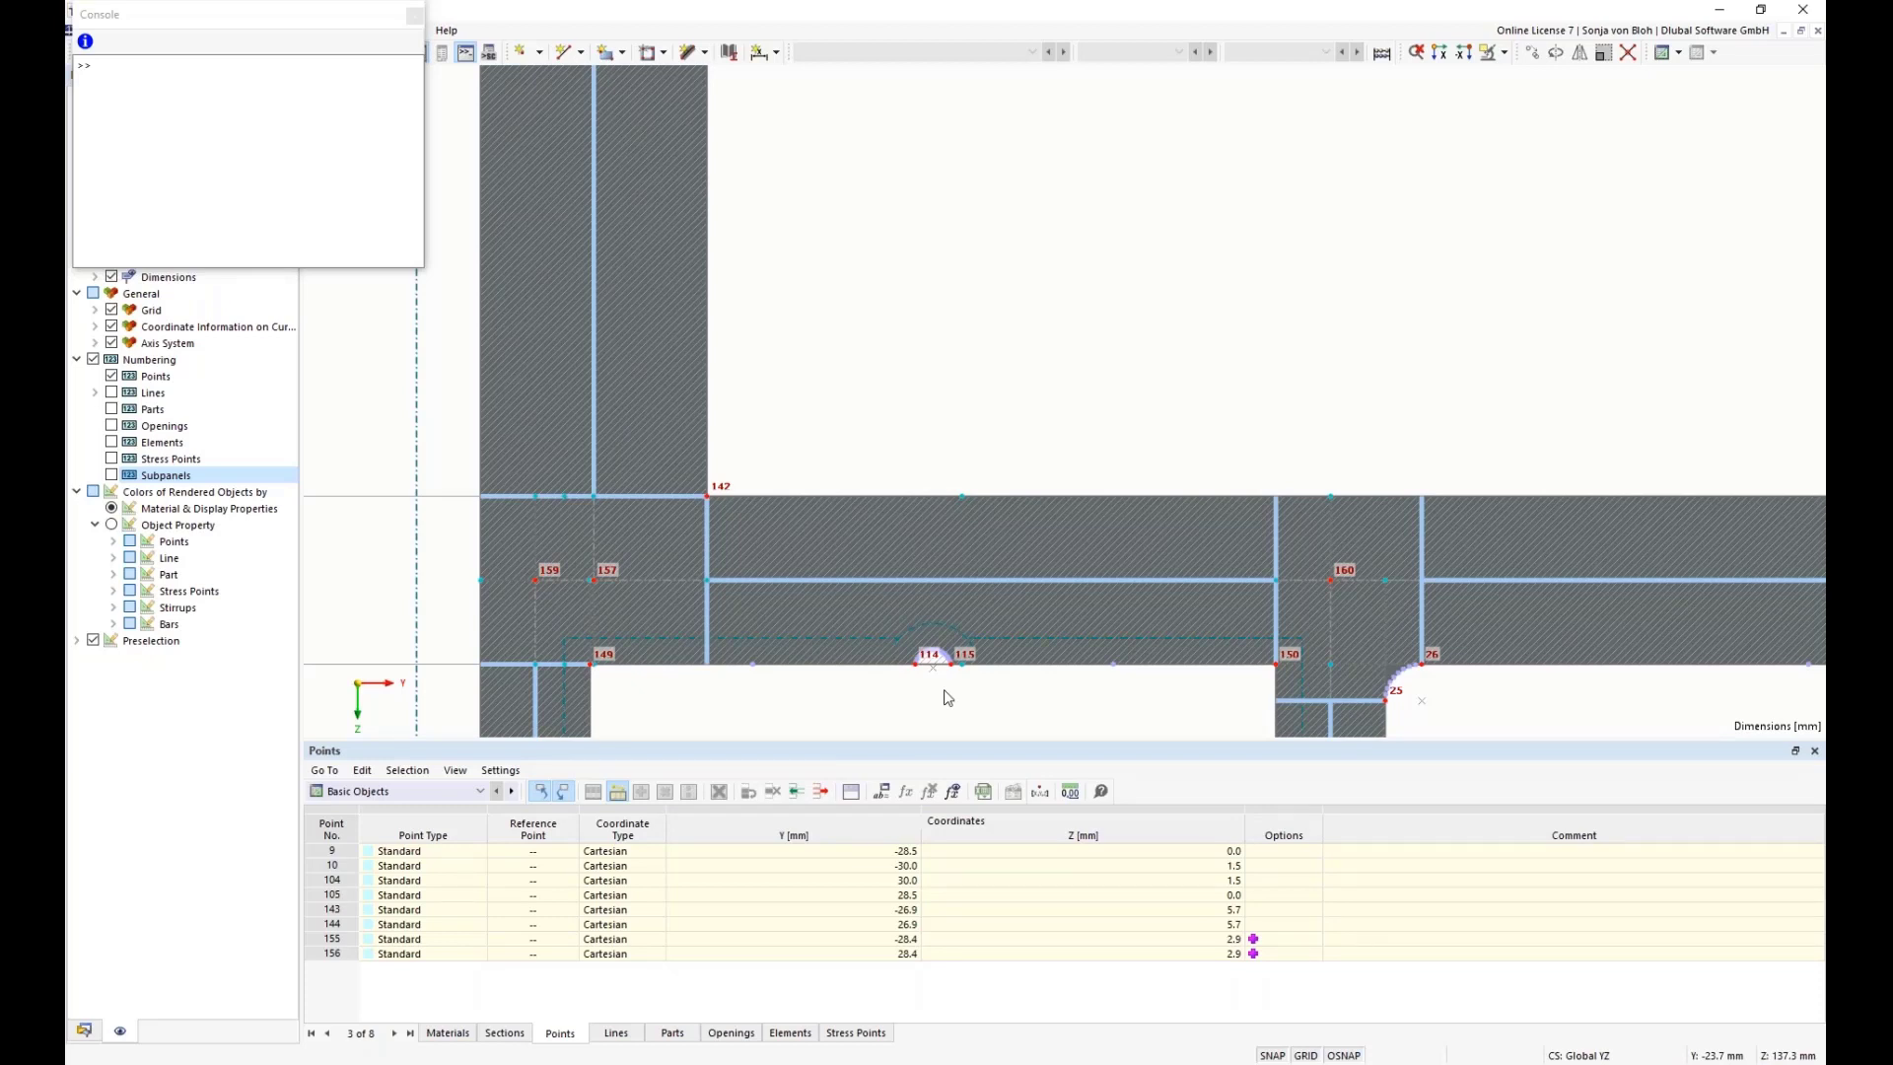
- Set the Y-coordinate of point 9 to the formula points[10].coordinate_1+r1 and display formulas in the points table
click(777, 849)
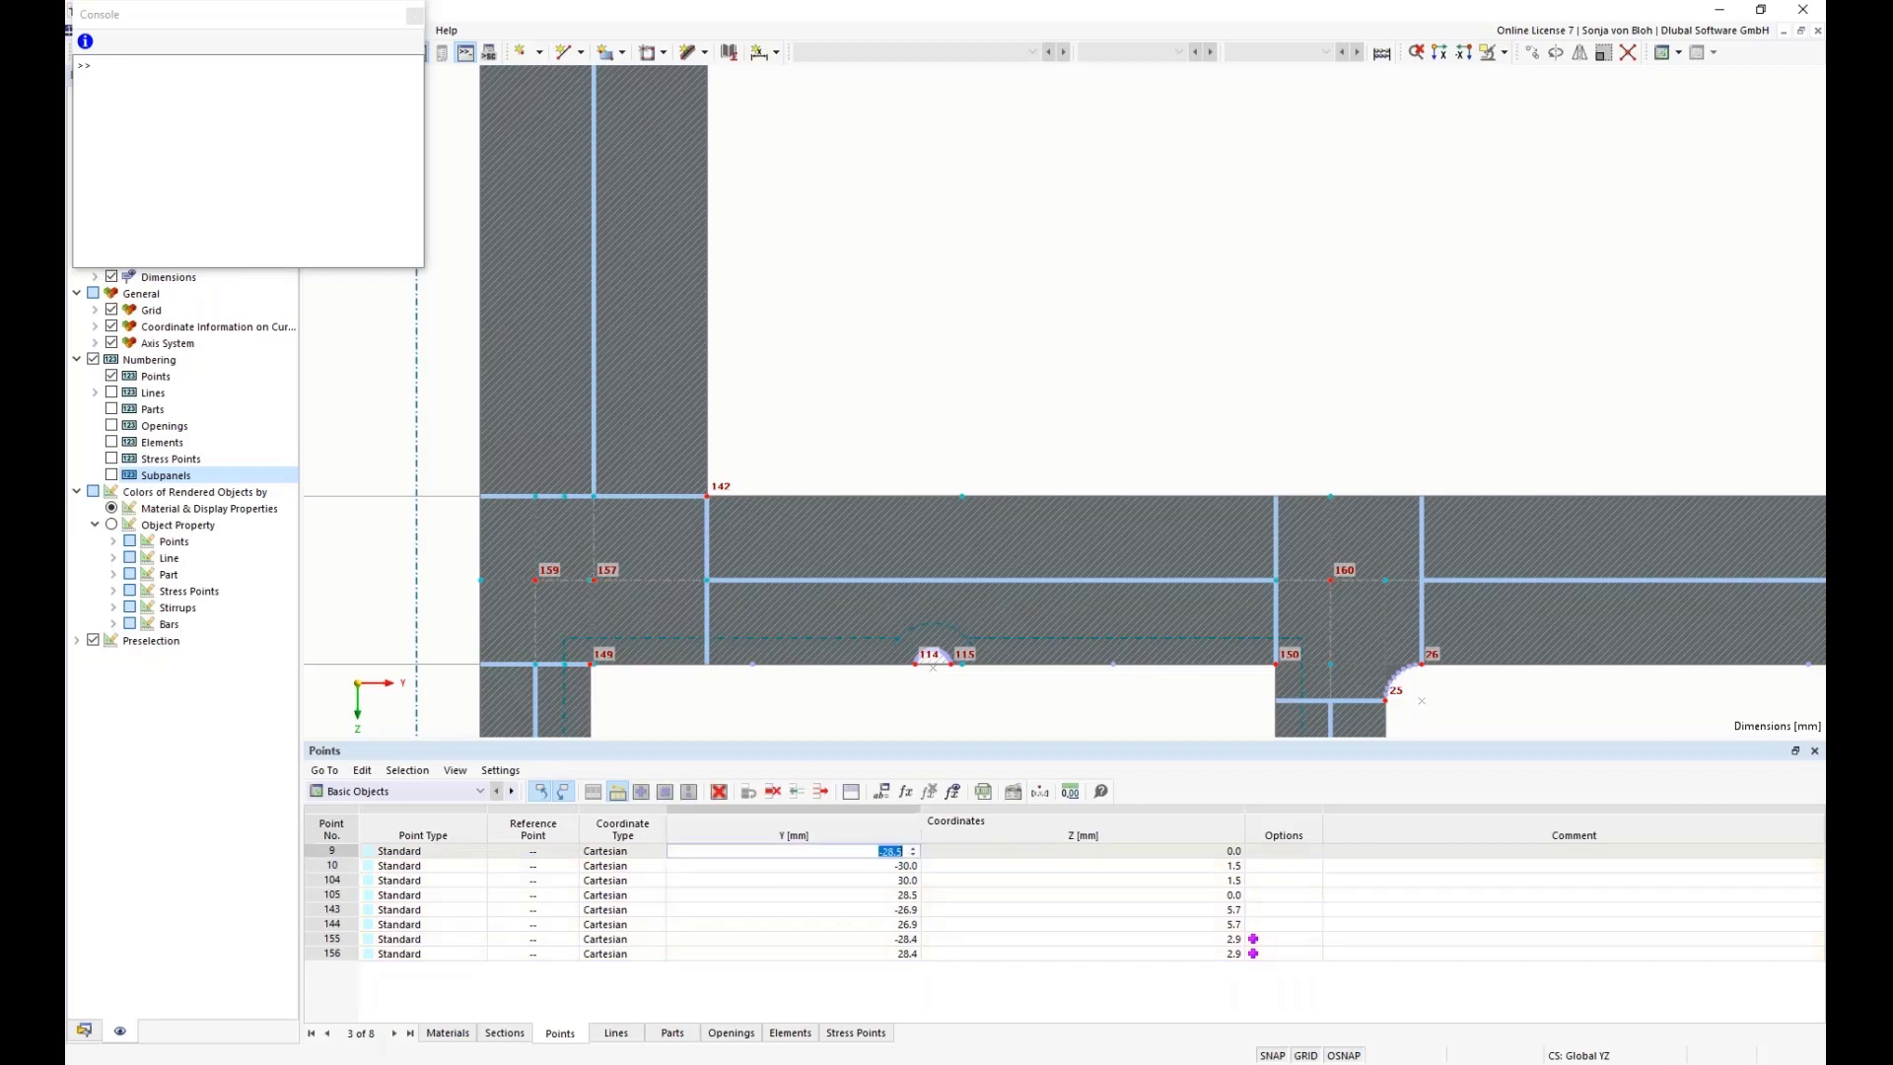
scroll(854, 453, down, 6)
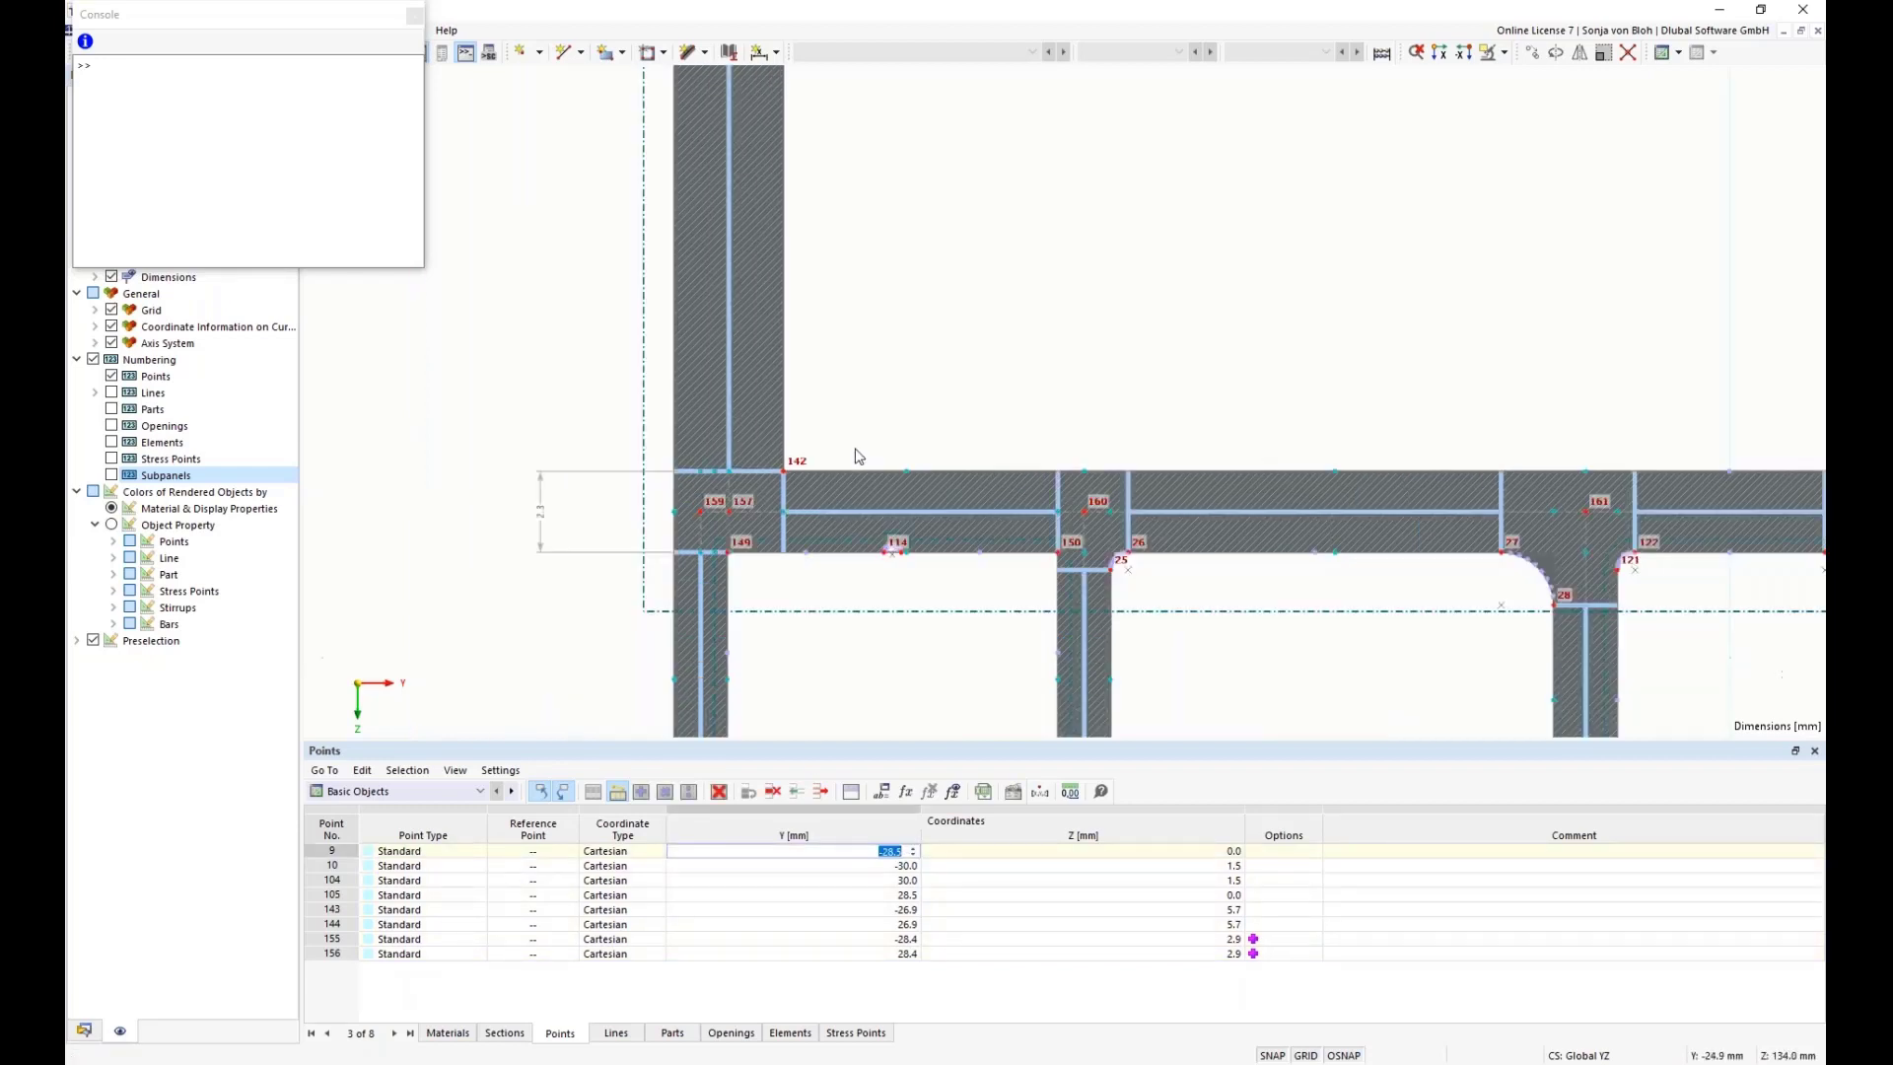
scroll(927, 300, up, 8)
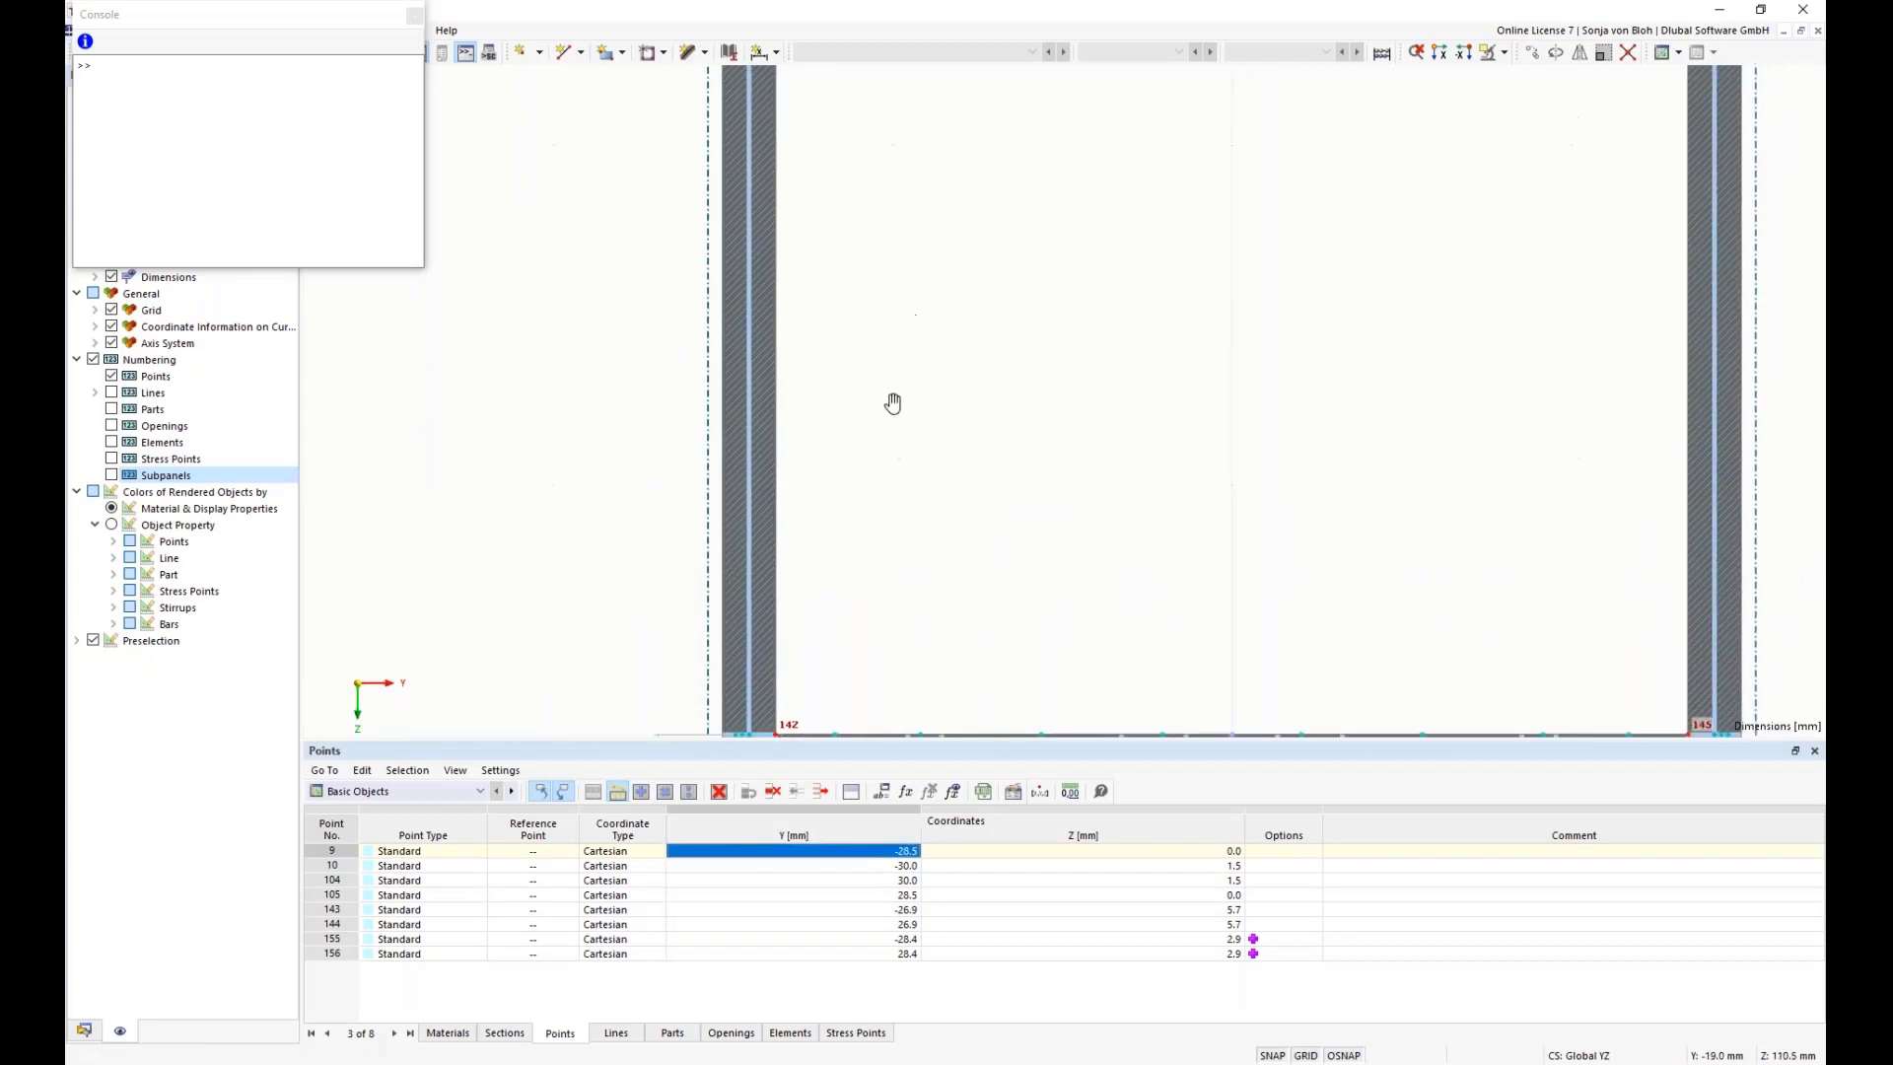
middle_drag(904, 236, 890, 632)
middle_drag(864, 161, 852, 552)
scroll(850, 512, down, 6)
scroll(832, 384, up, 1)
middle_drag(818, 352, 809, 513)
scroll(809, 514, up, 6)
scroll(578, 376, up, 2)
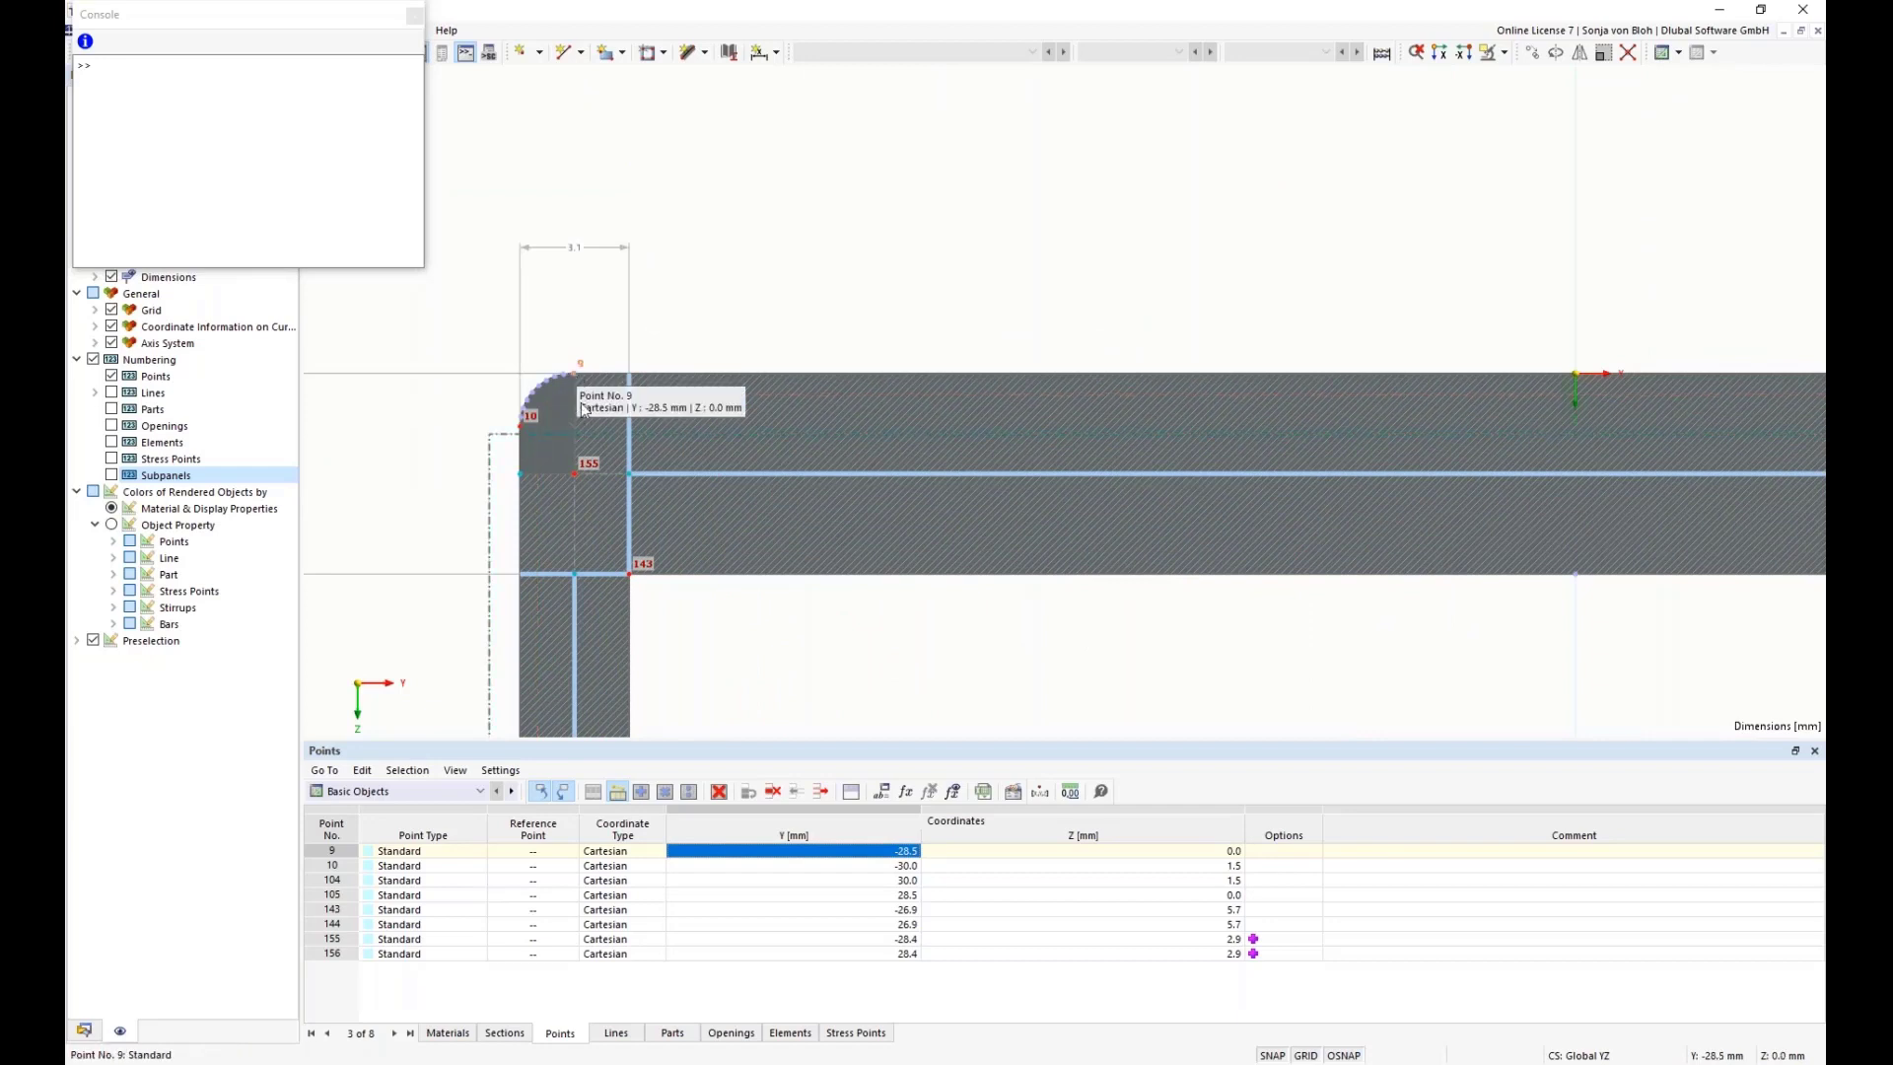
click(839, 854)
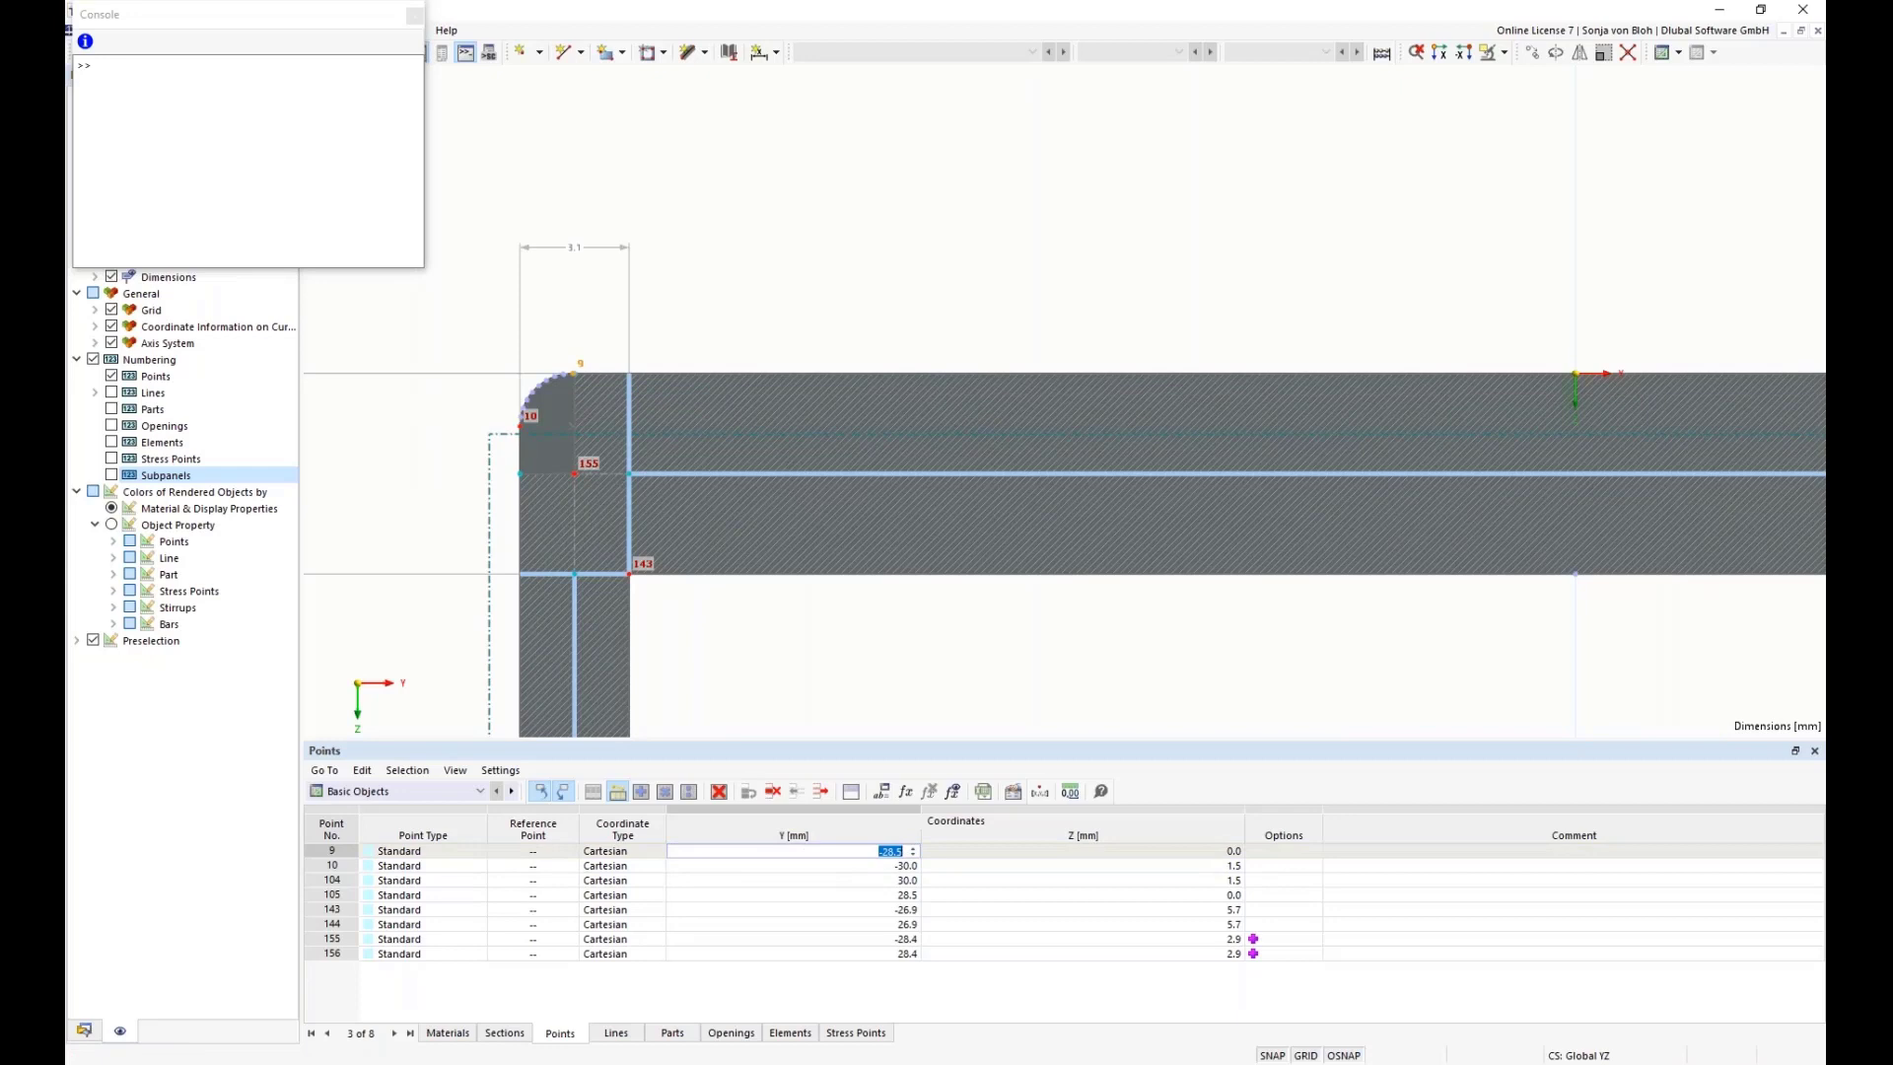
text(=points[10].coordinate_1+)
text(r1)
key(Tab)
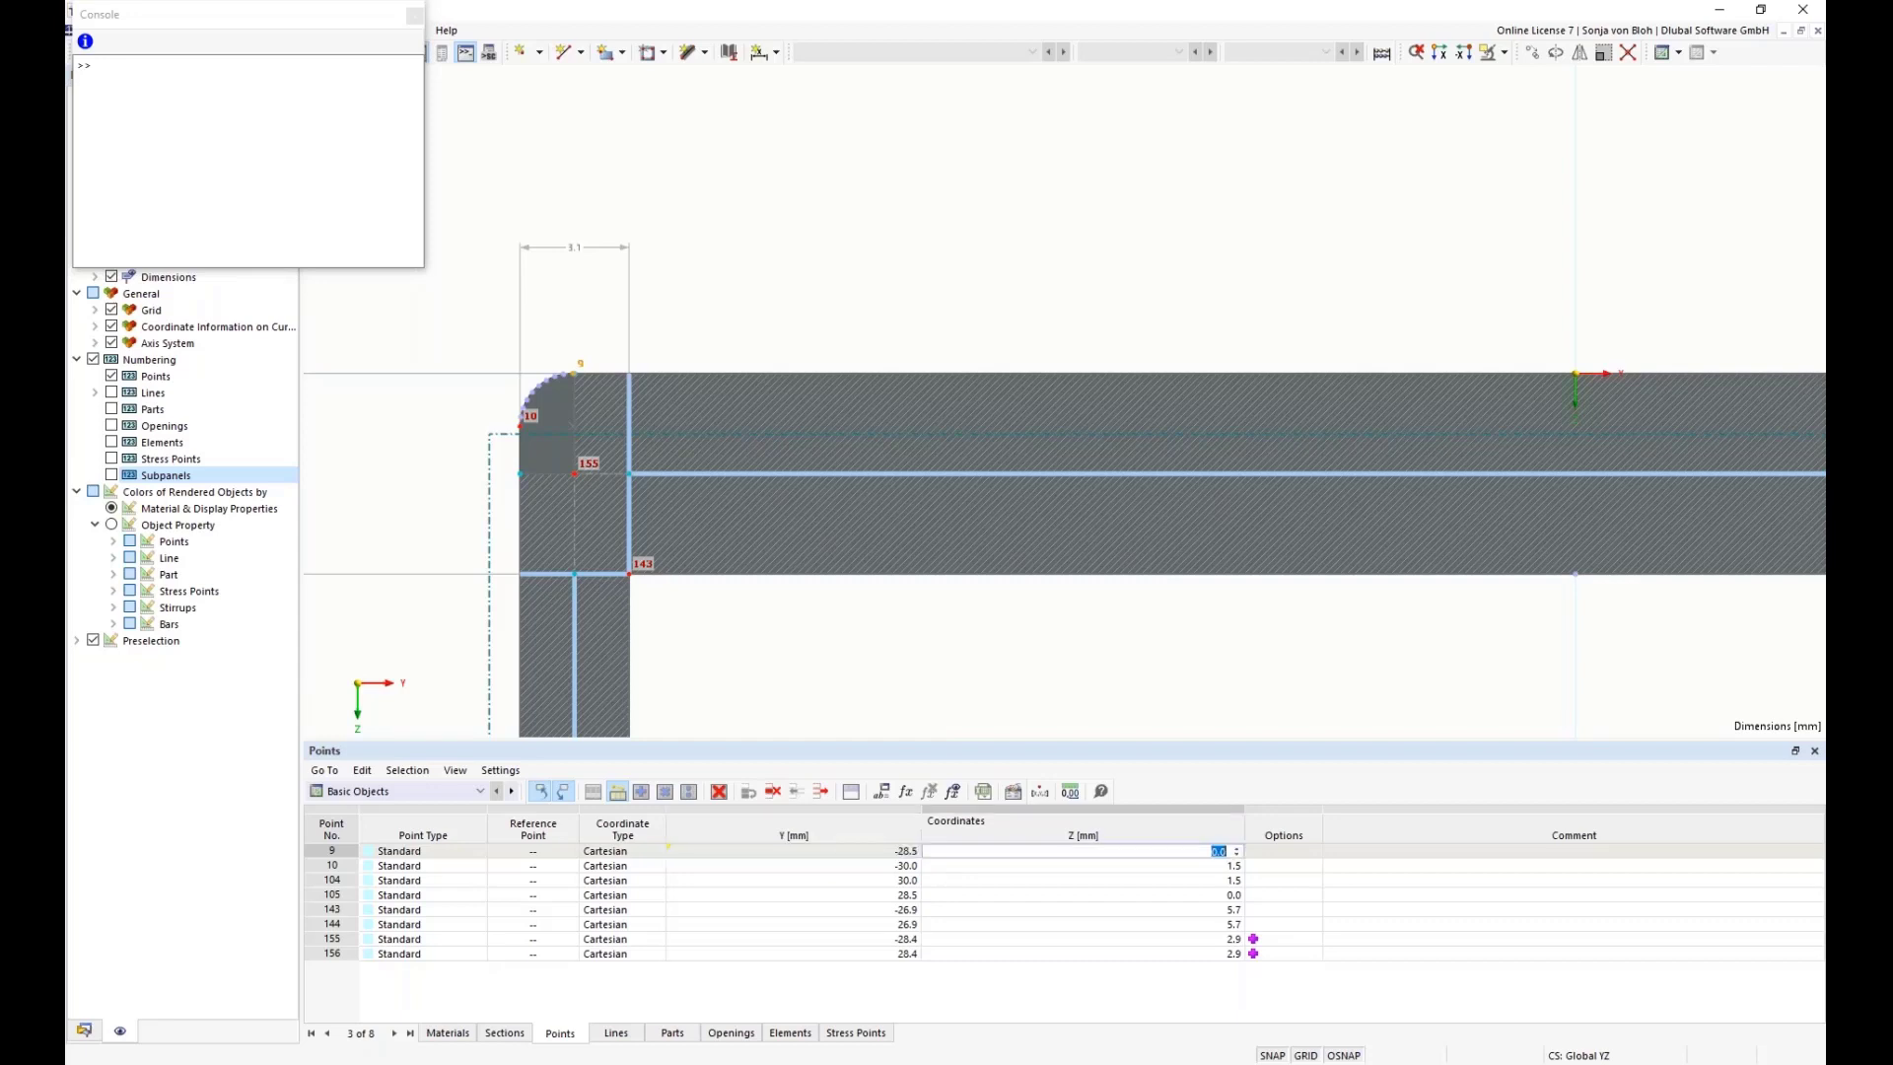
click(955, 798)
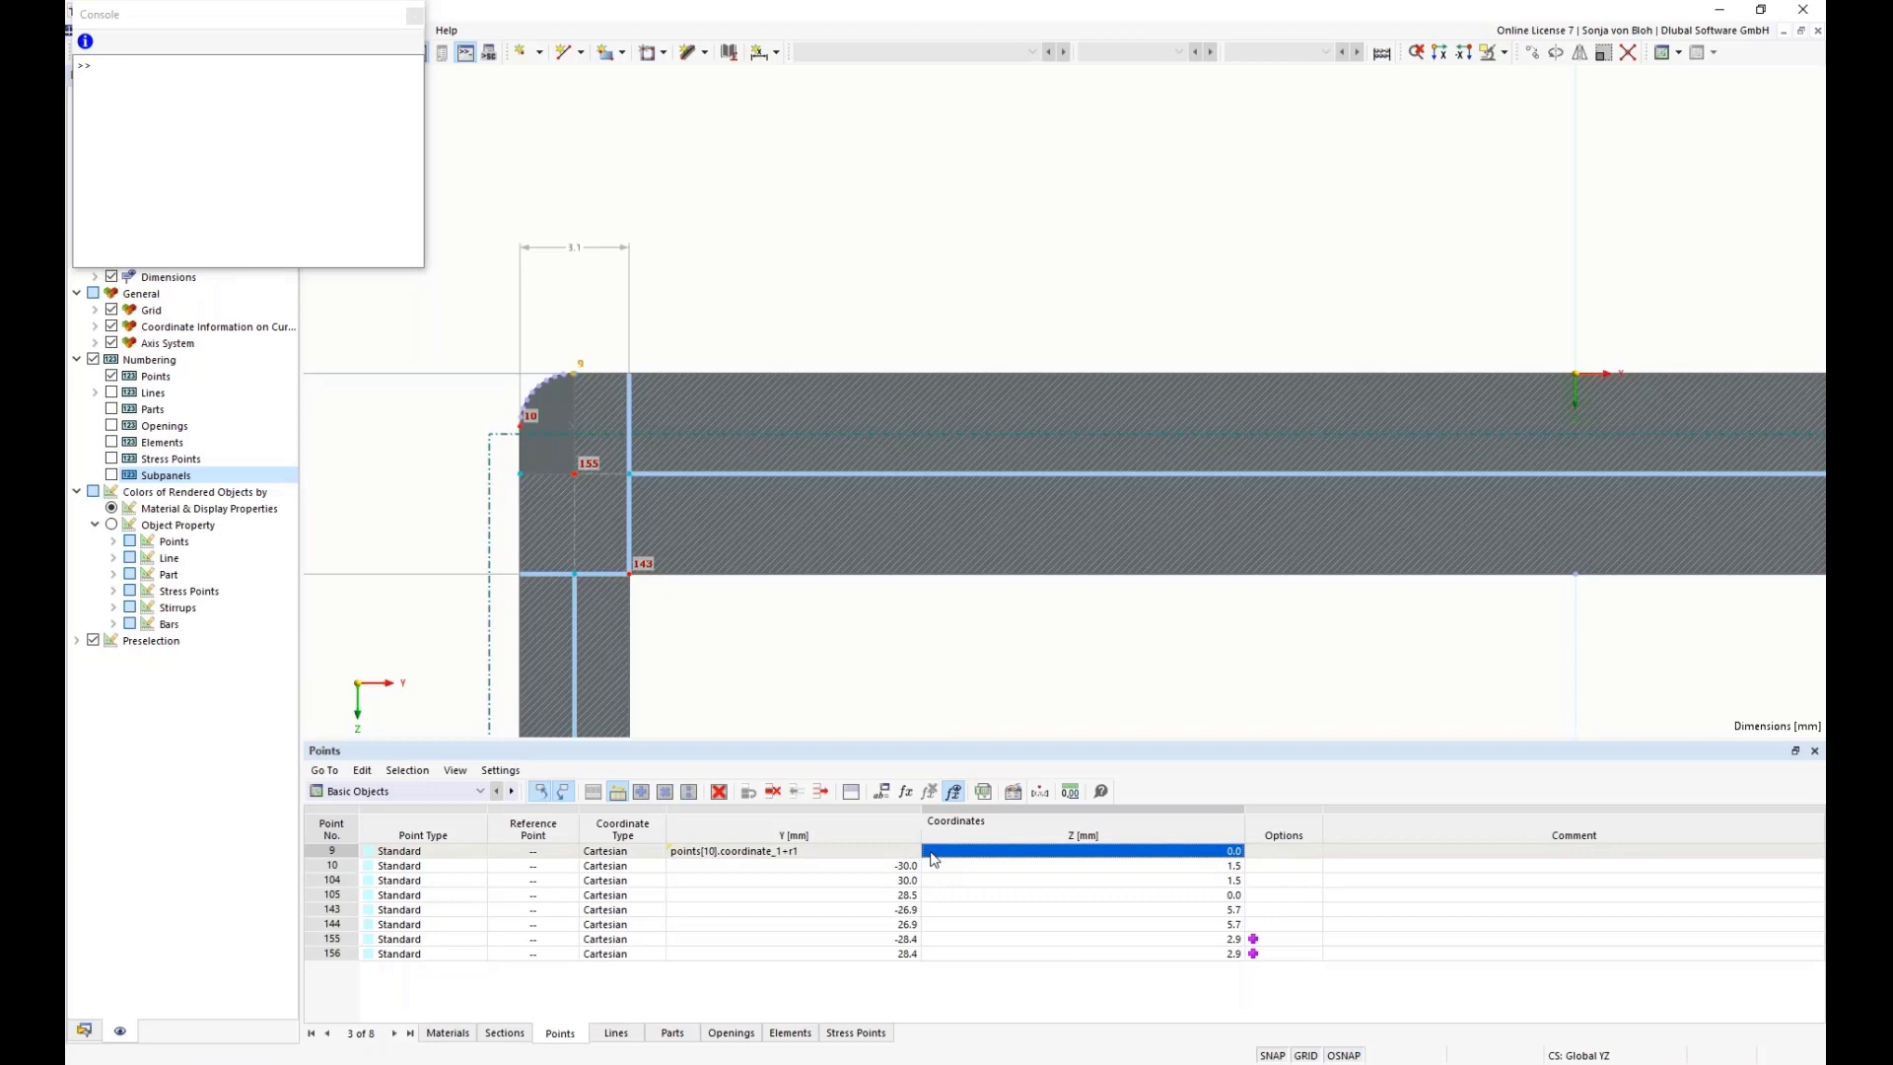
- Define the Z-coordinate of point 9 with the formula points[157].coordinate_2-H1-tf1/2
click(907, 793)
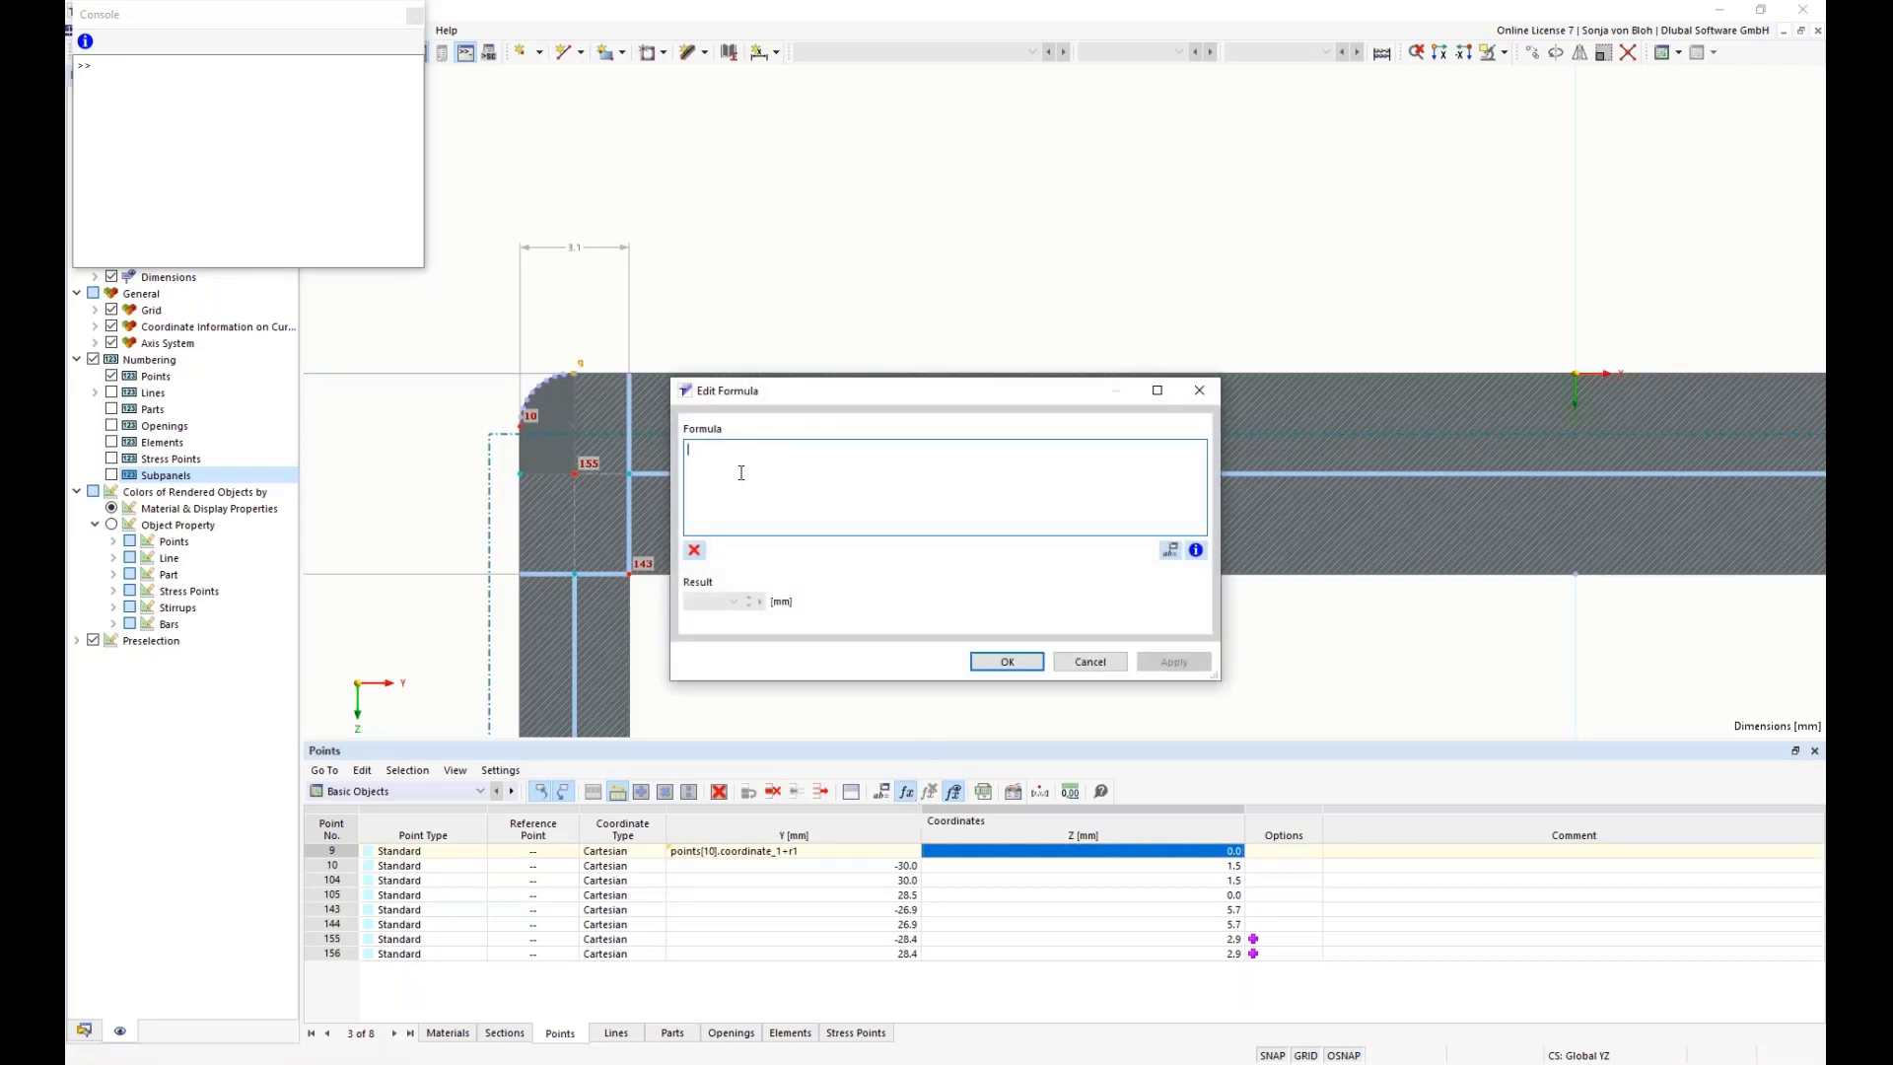
text(points)
text([)
text(157].)
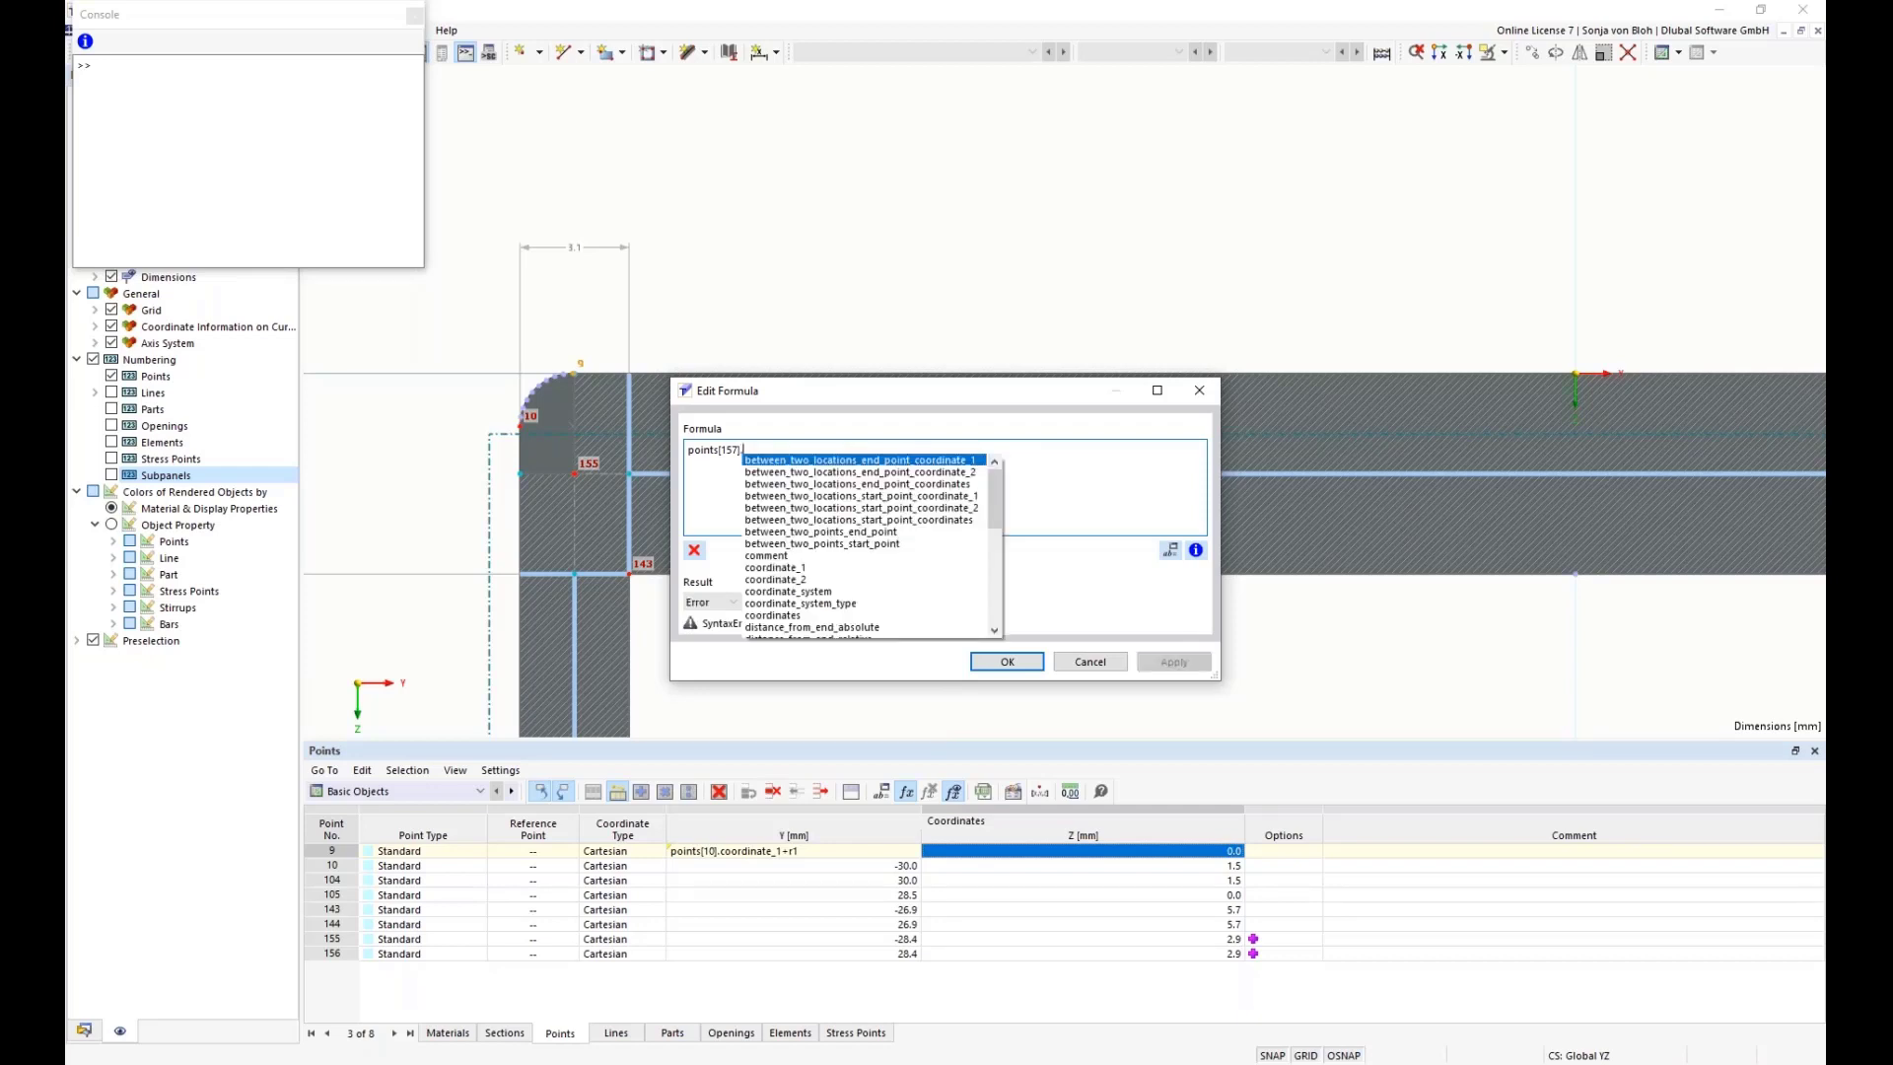
double_click(784, 578)
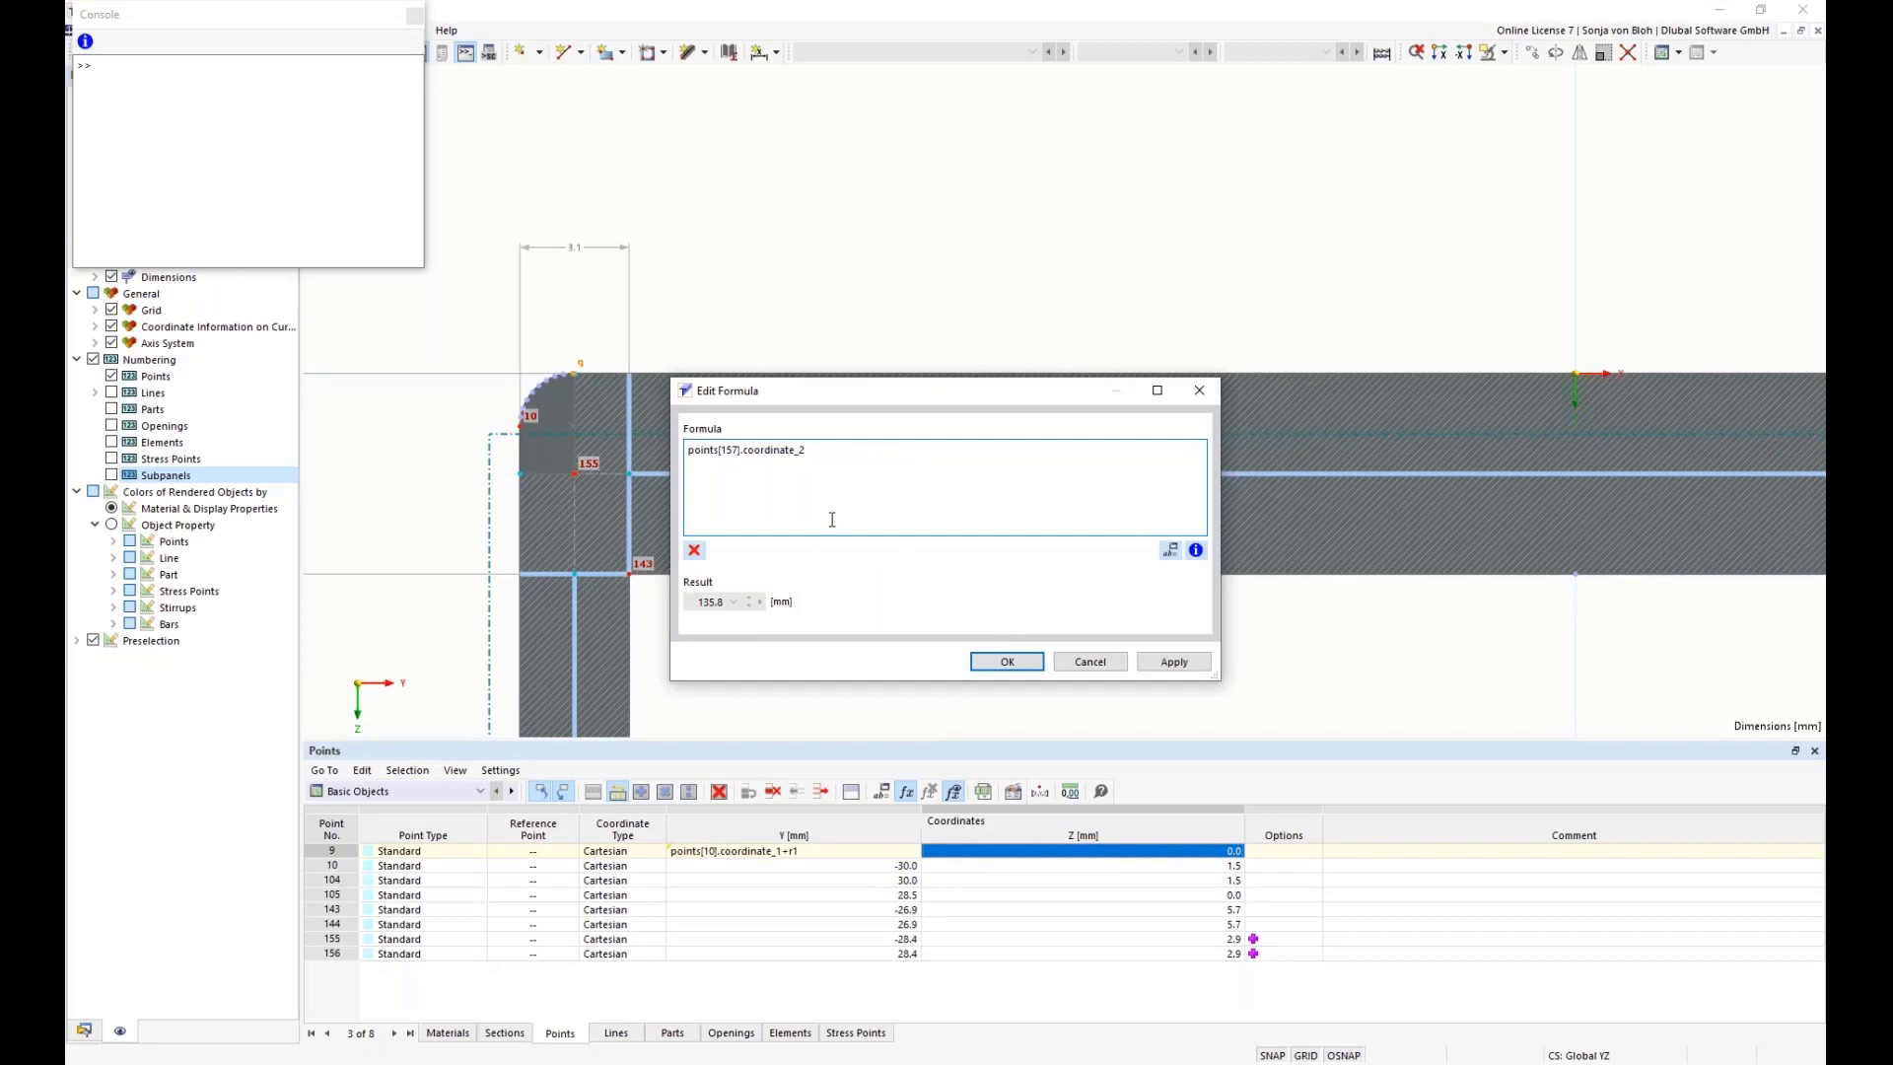
text(-H1-tf1/2)
click(1018, 669)
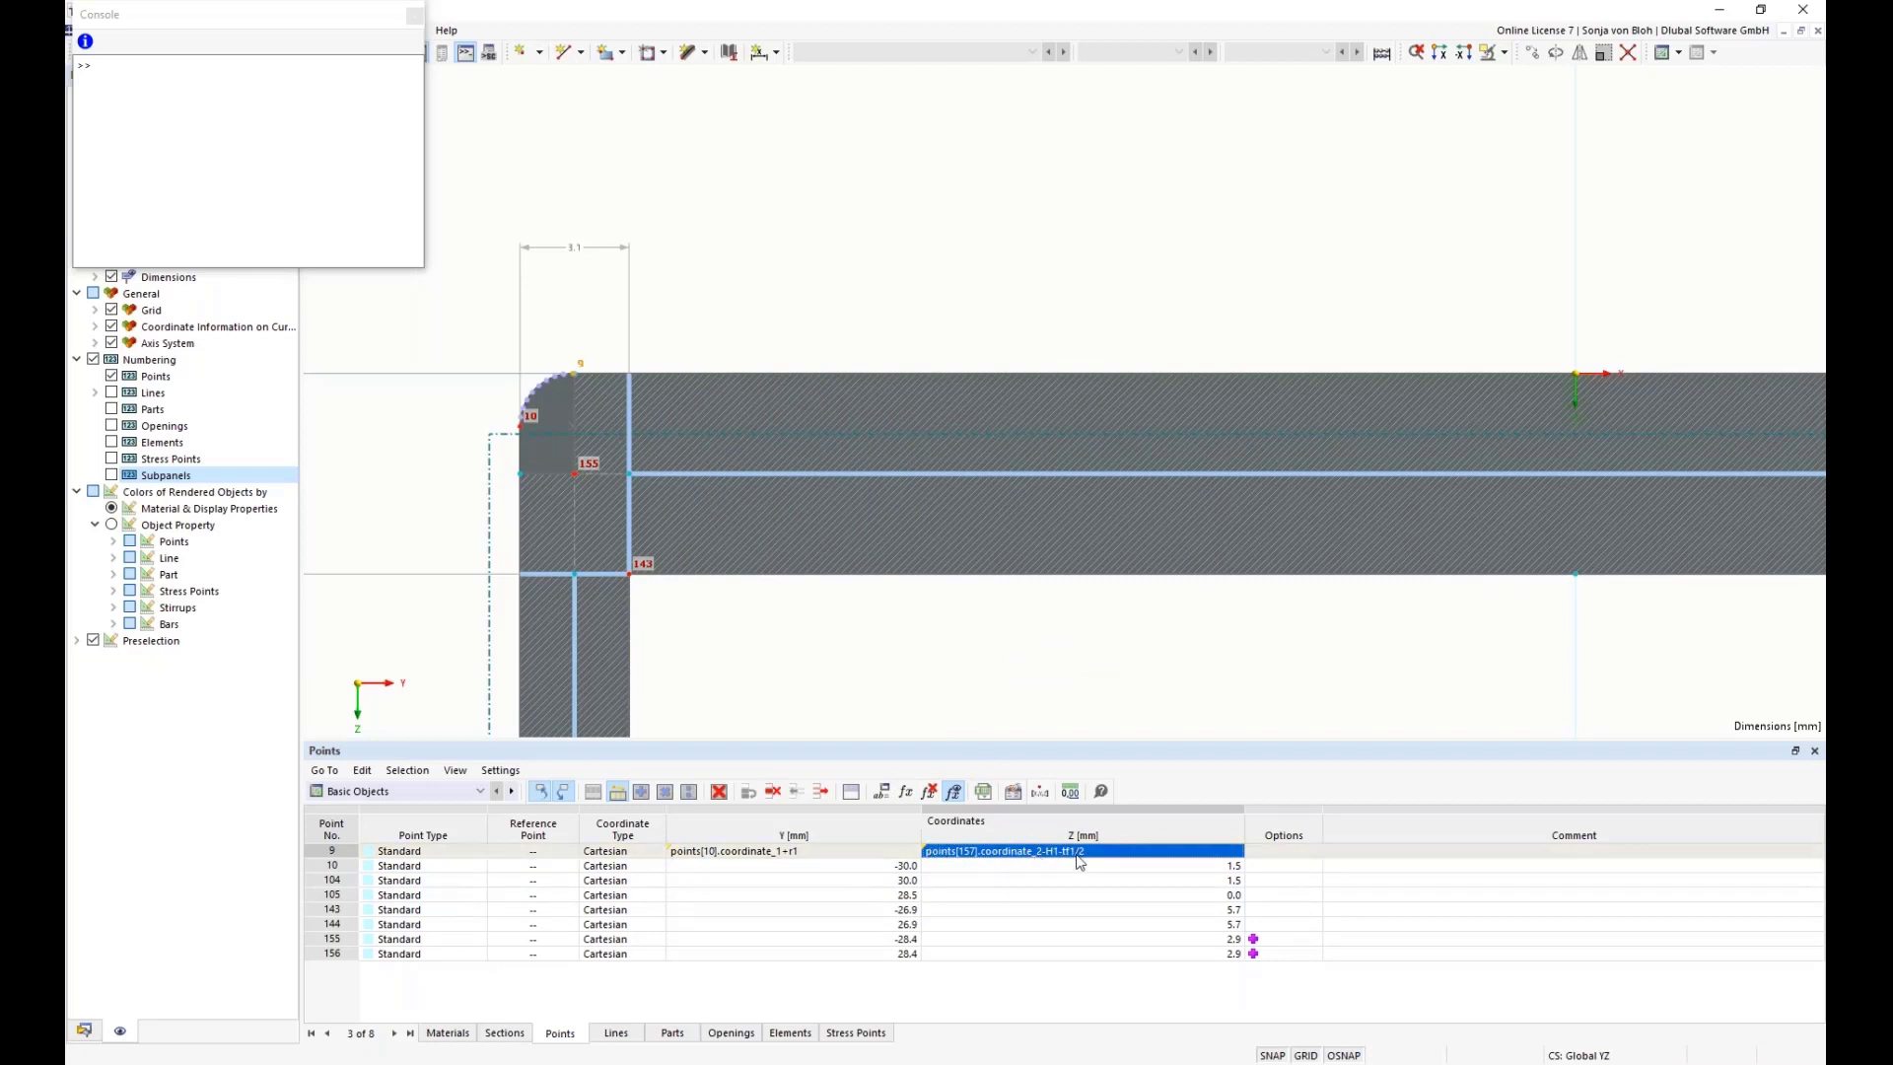
- Copy the whole Z-coordinate formula of point 9 and leave it as it is
click(907, 790)
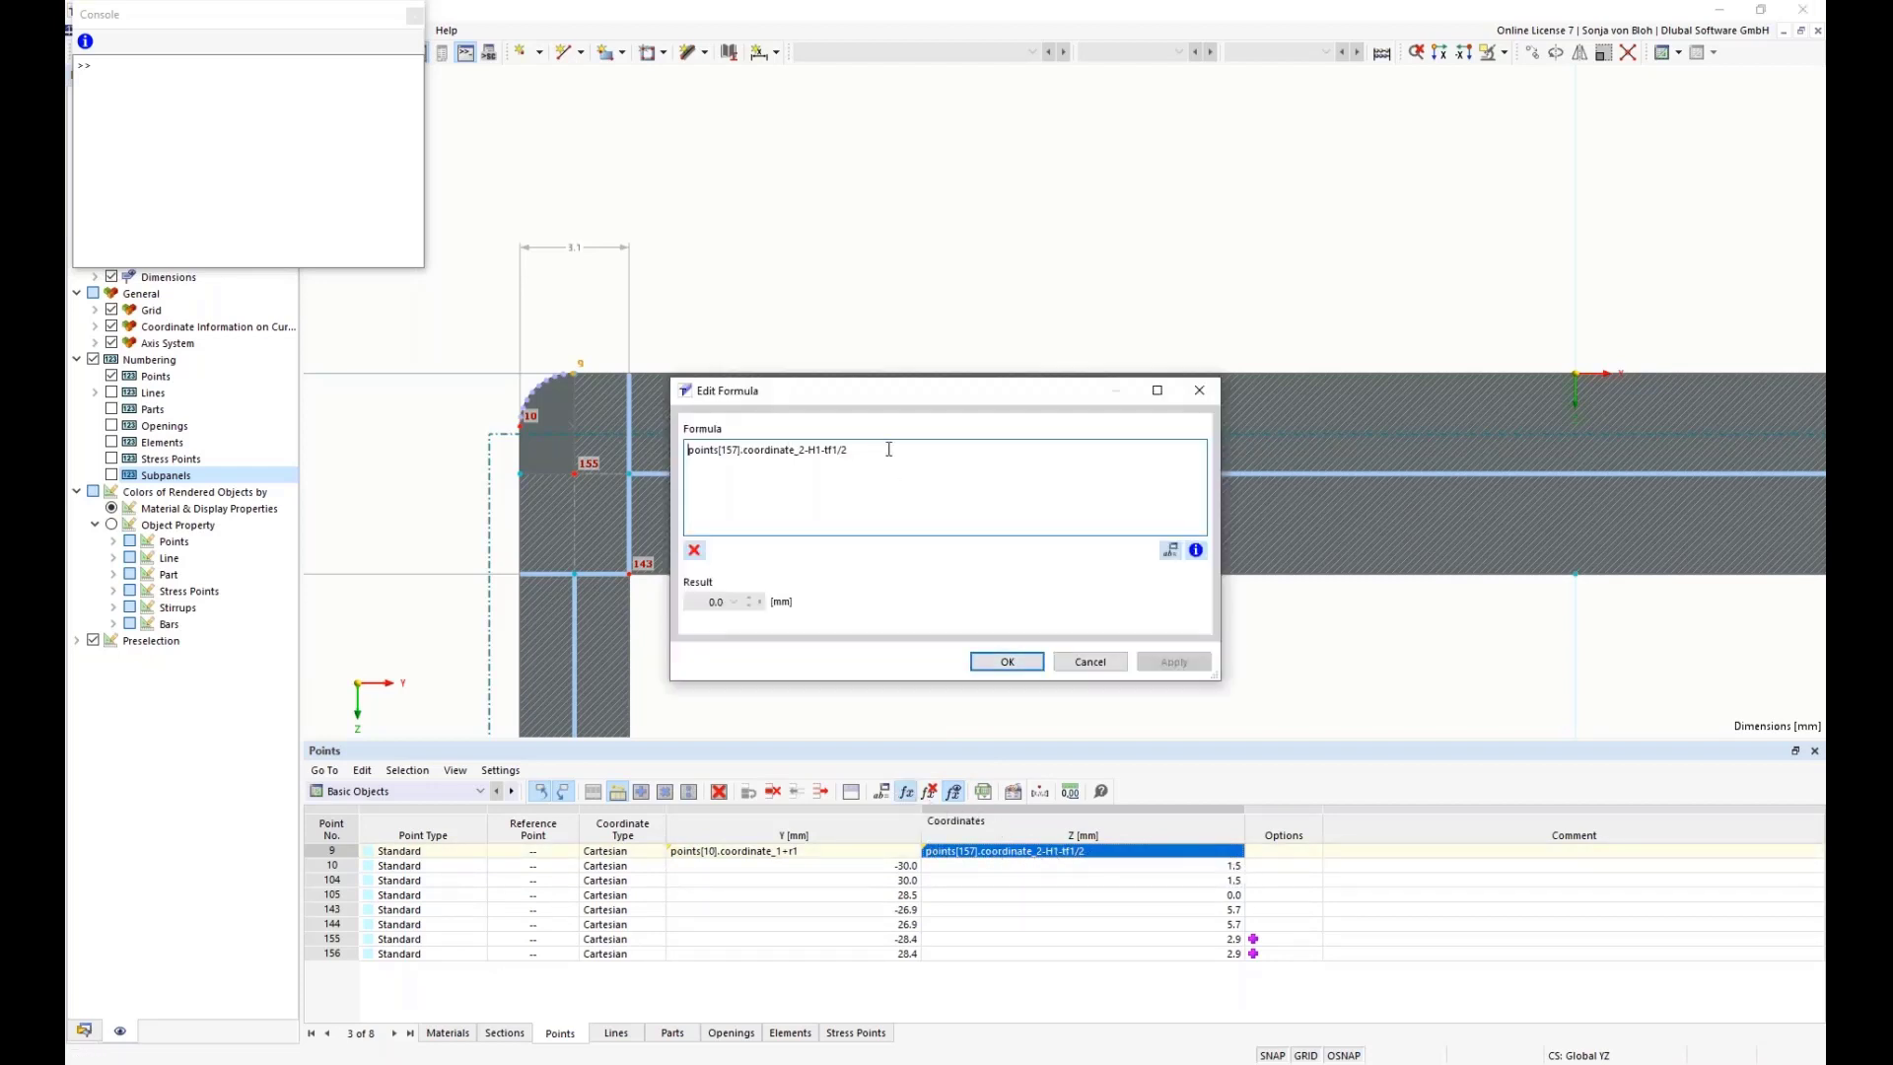
drag(888, 445, 723, 434)
key(ctrl+c)
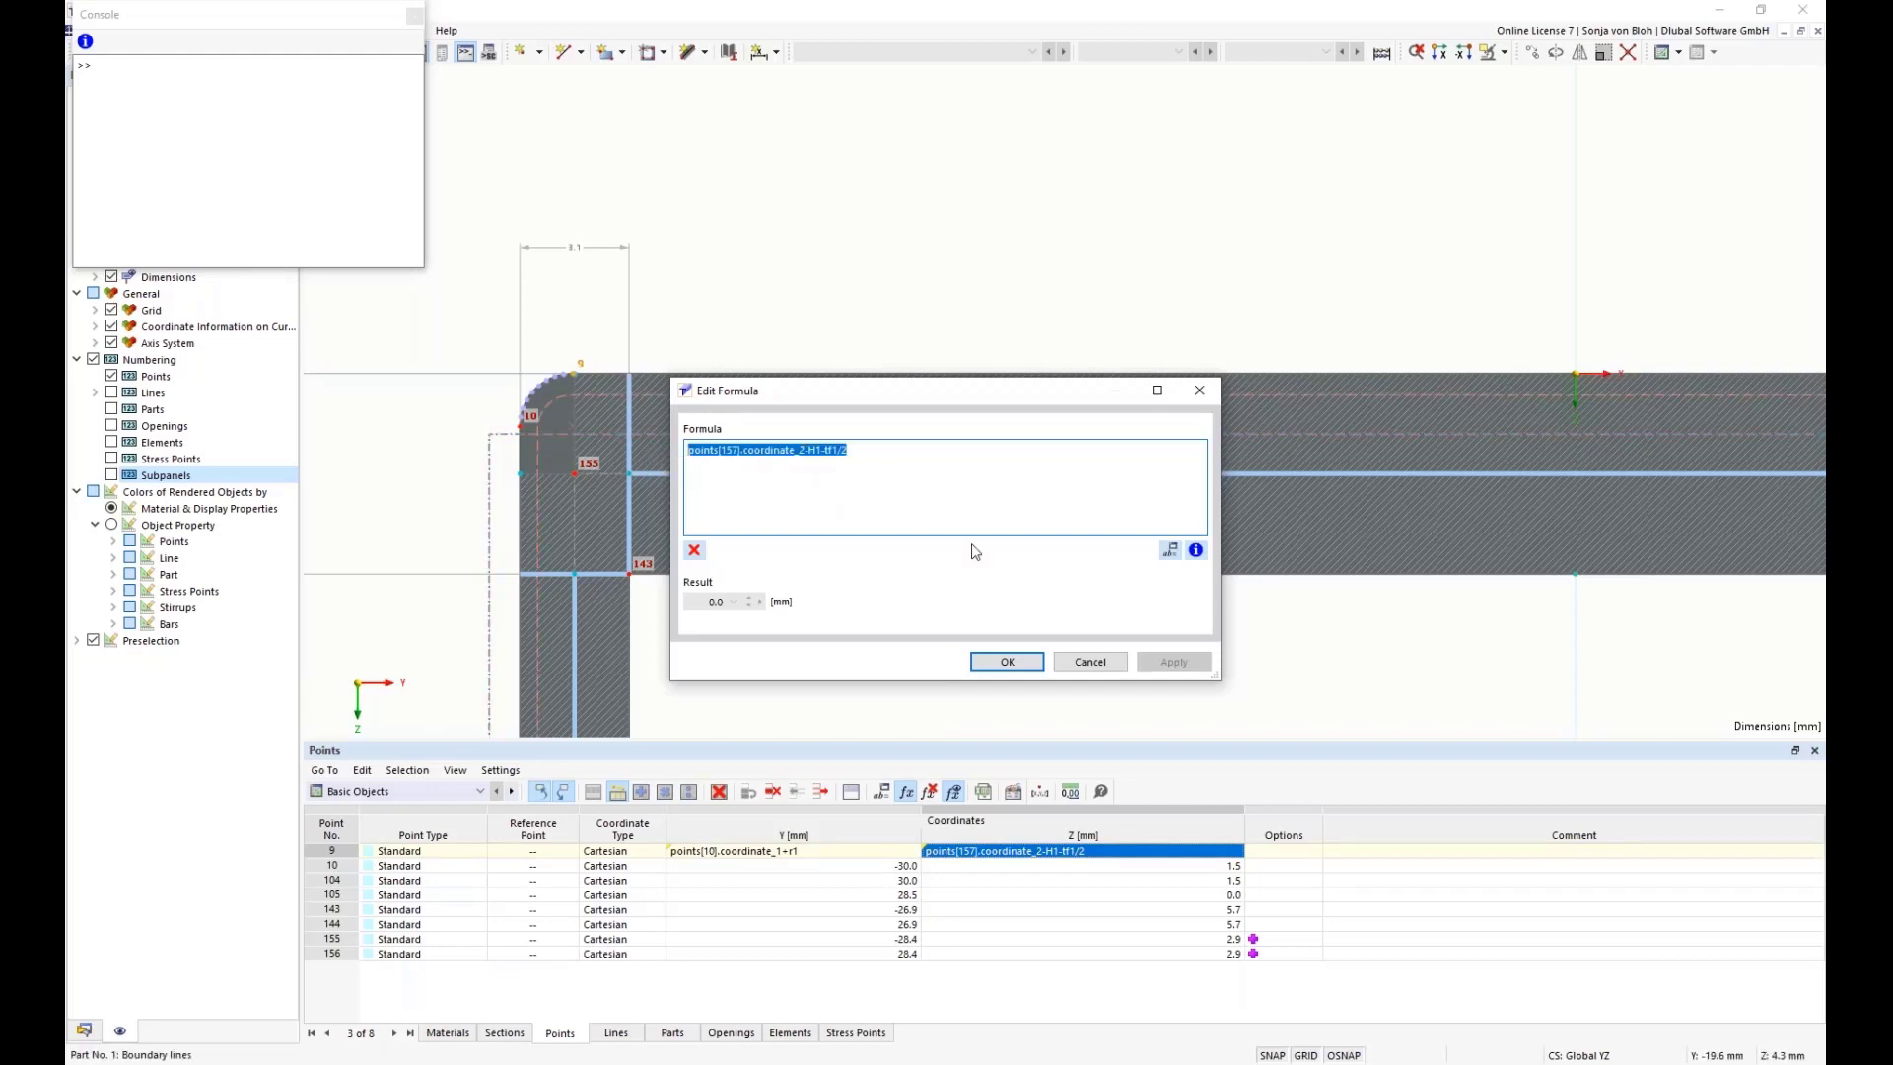
click(1203, 391)
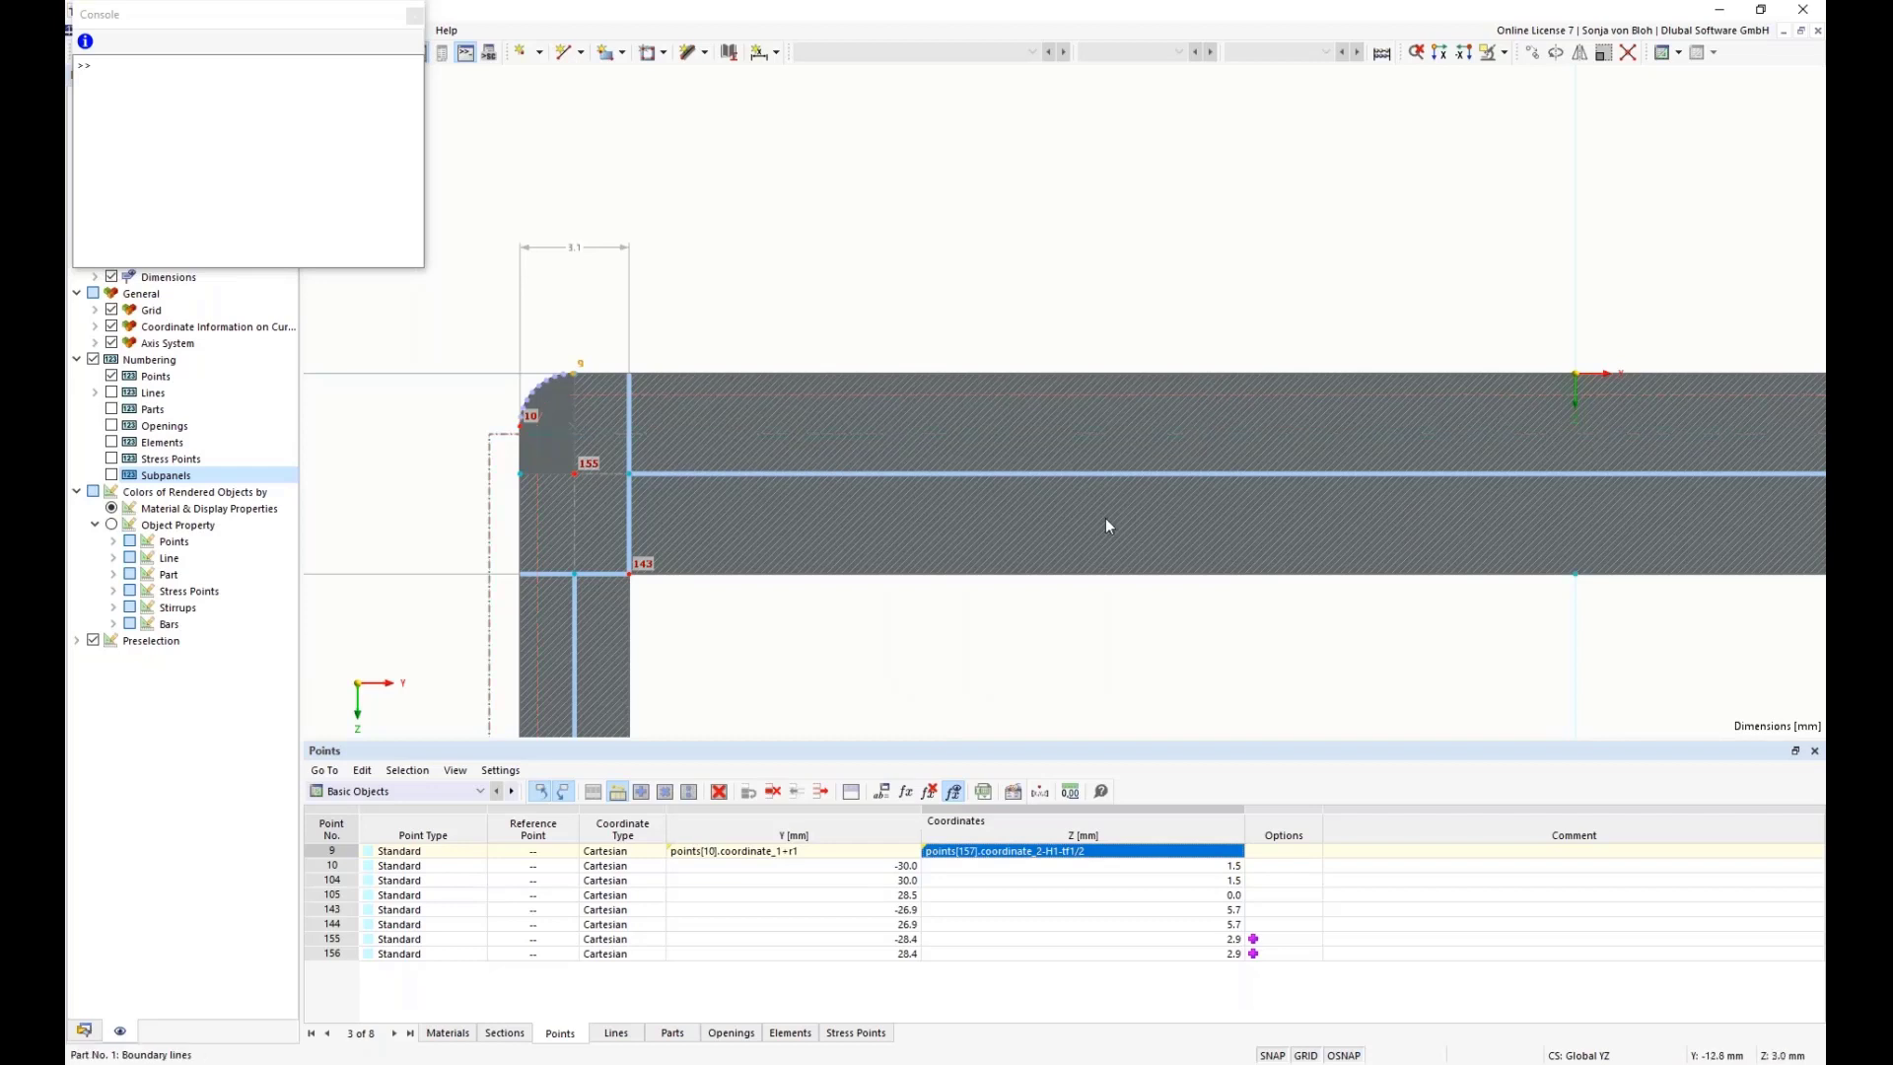
- Define the Z-coordinate of point 10 with the formula points[157].coordinate_2-H1-tf1/2+r1
click(943, 868)
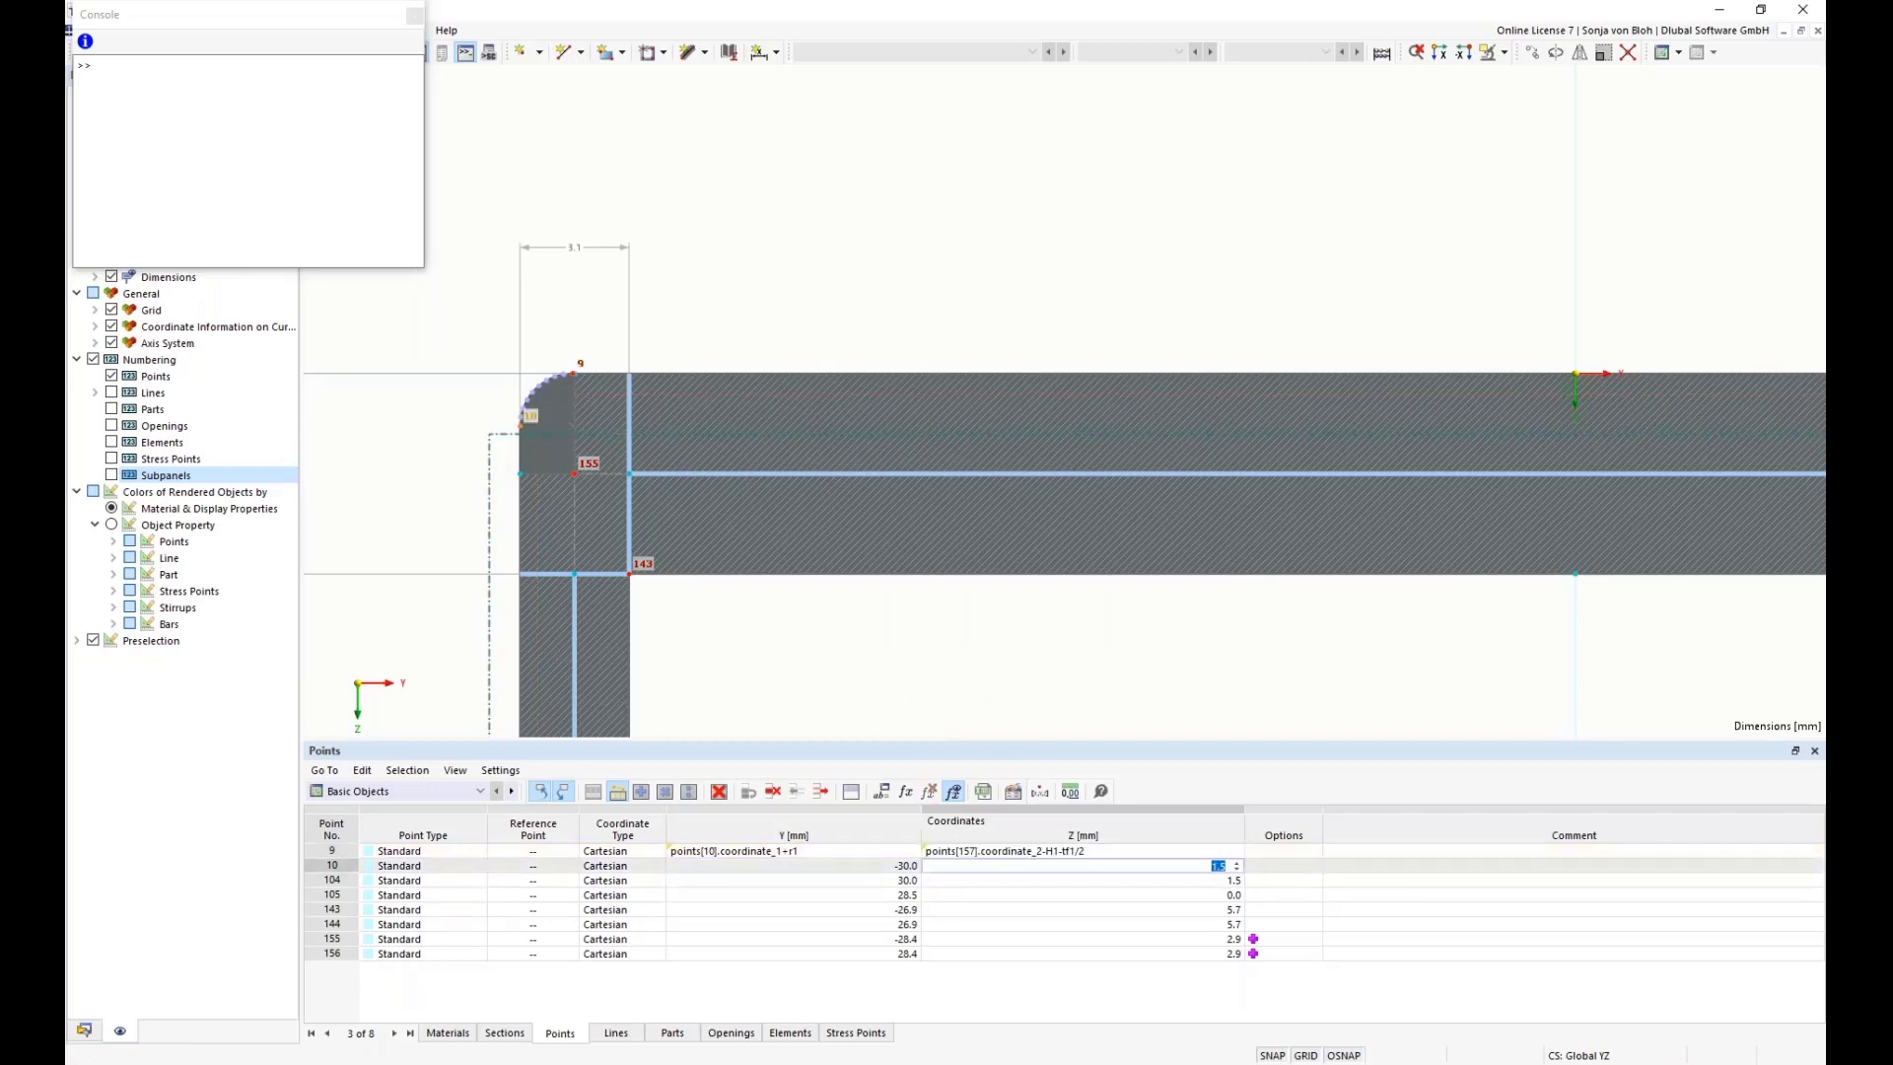
click(907, 795)
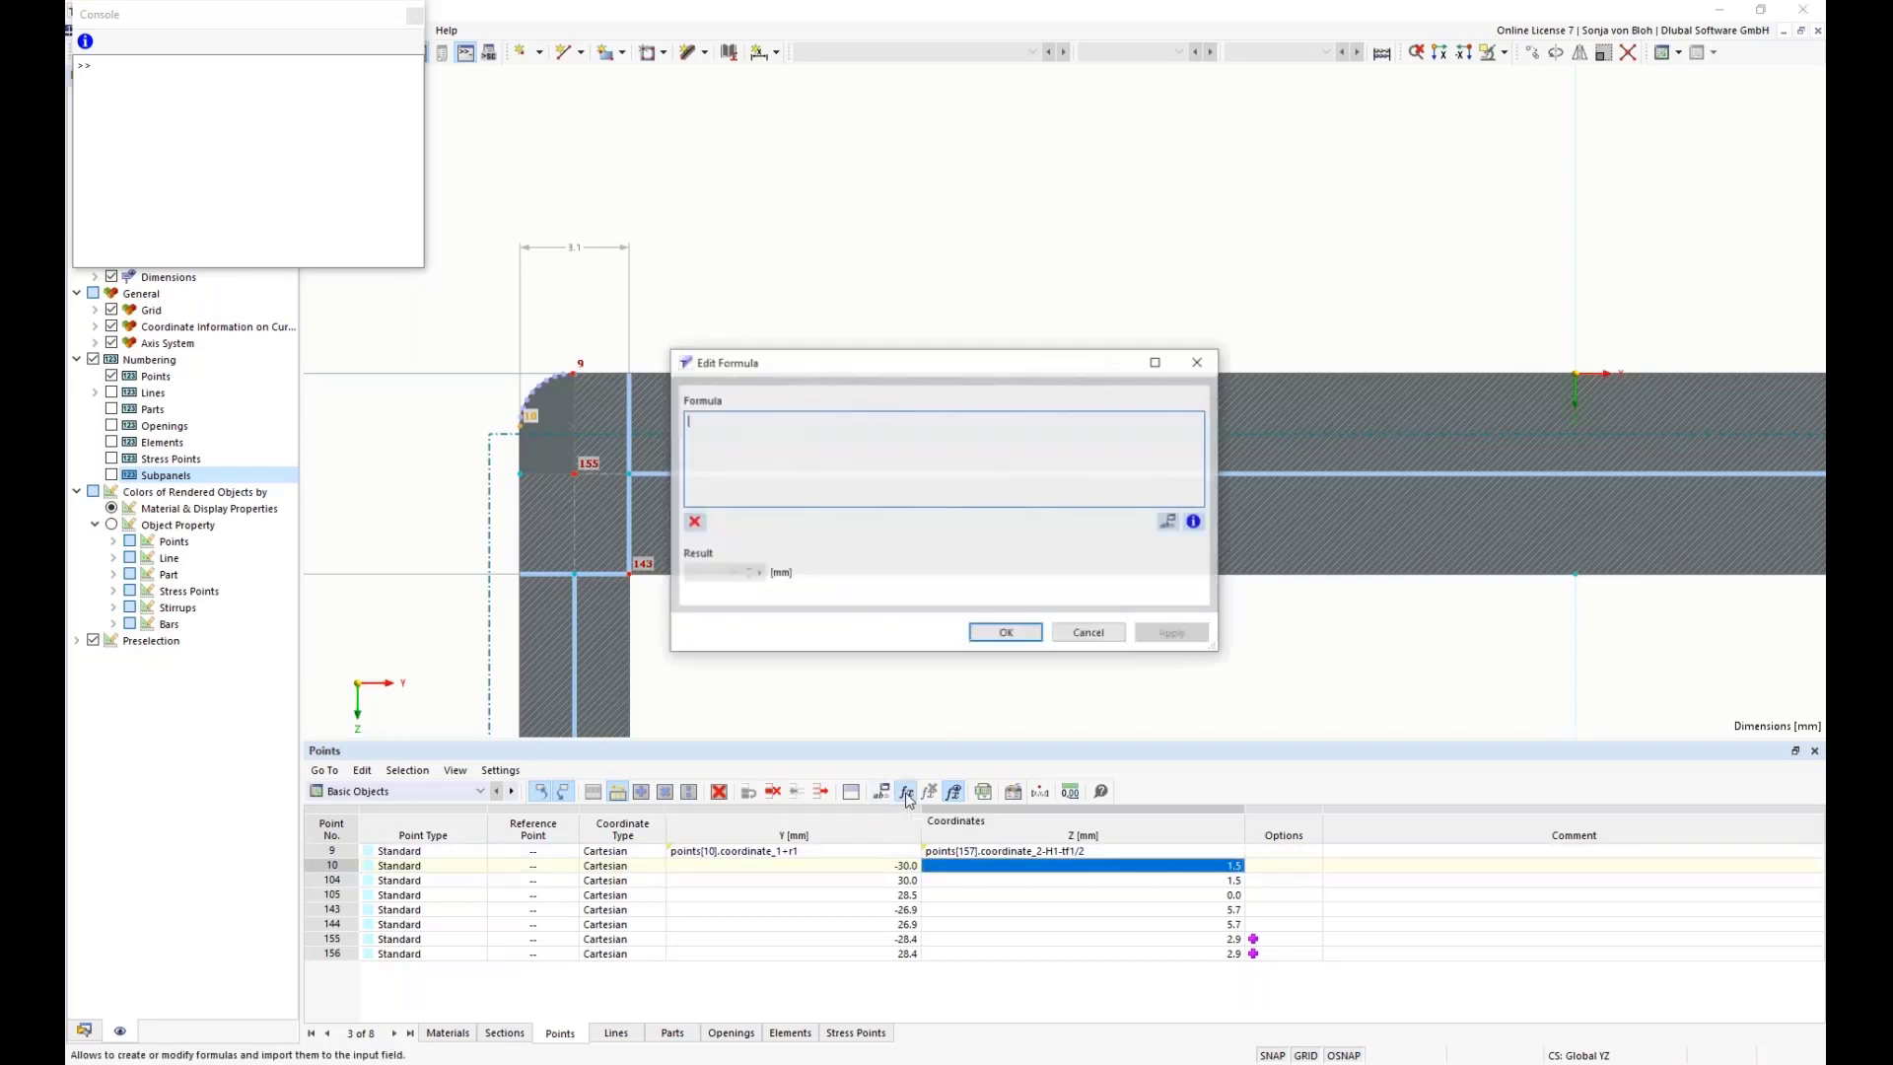
key(ctrl+v)
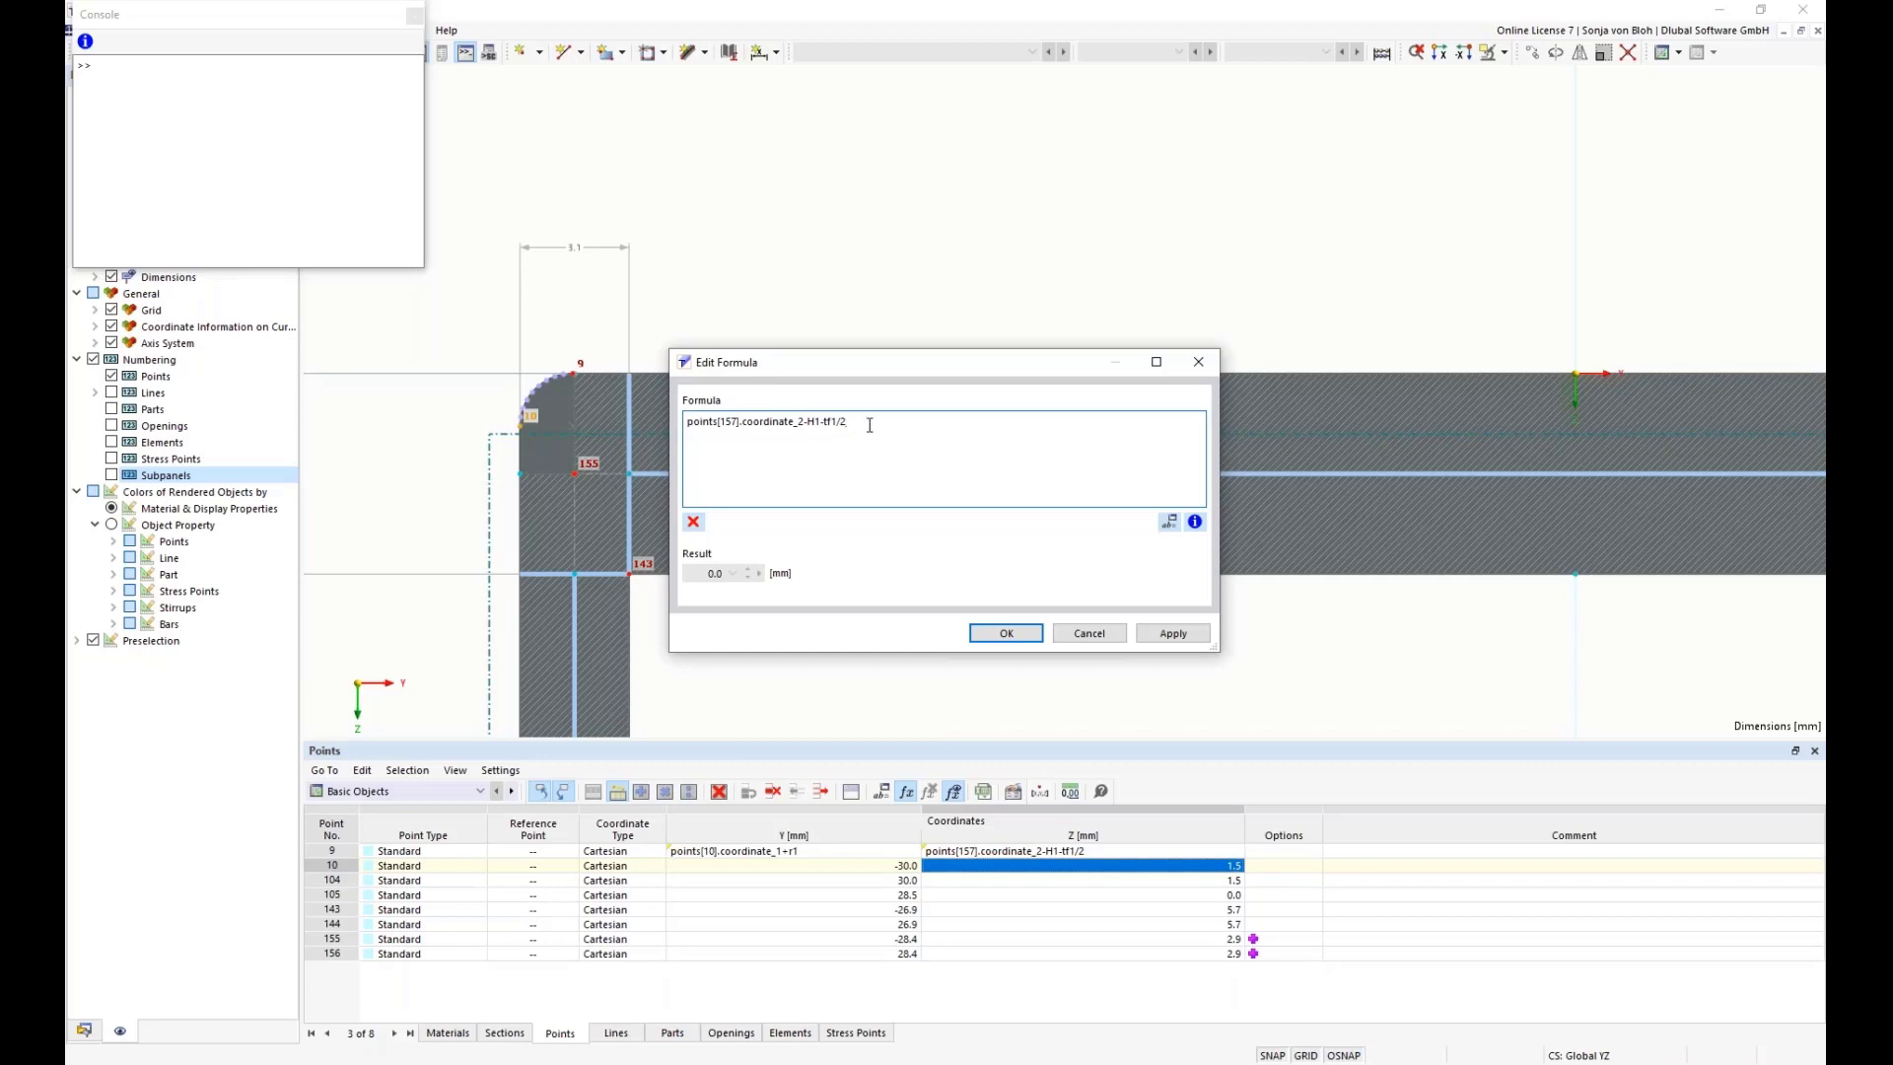
text(+)
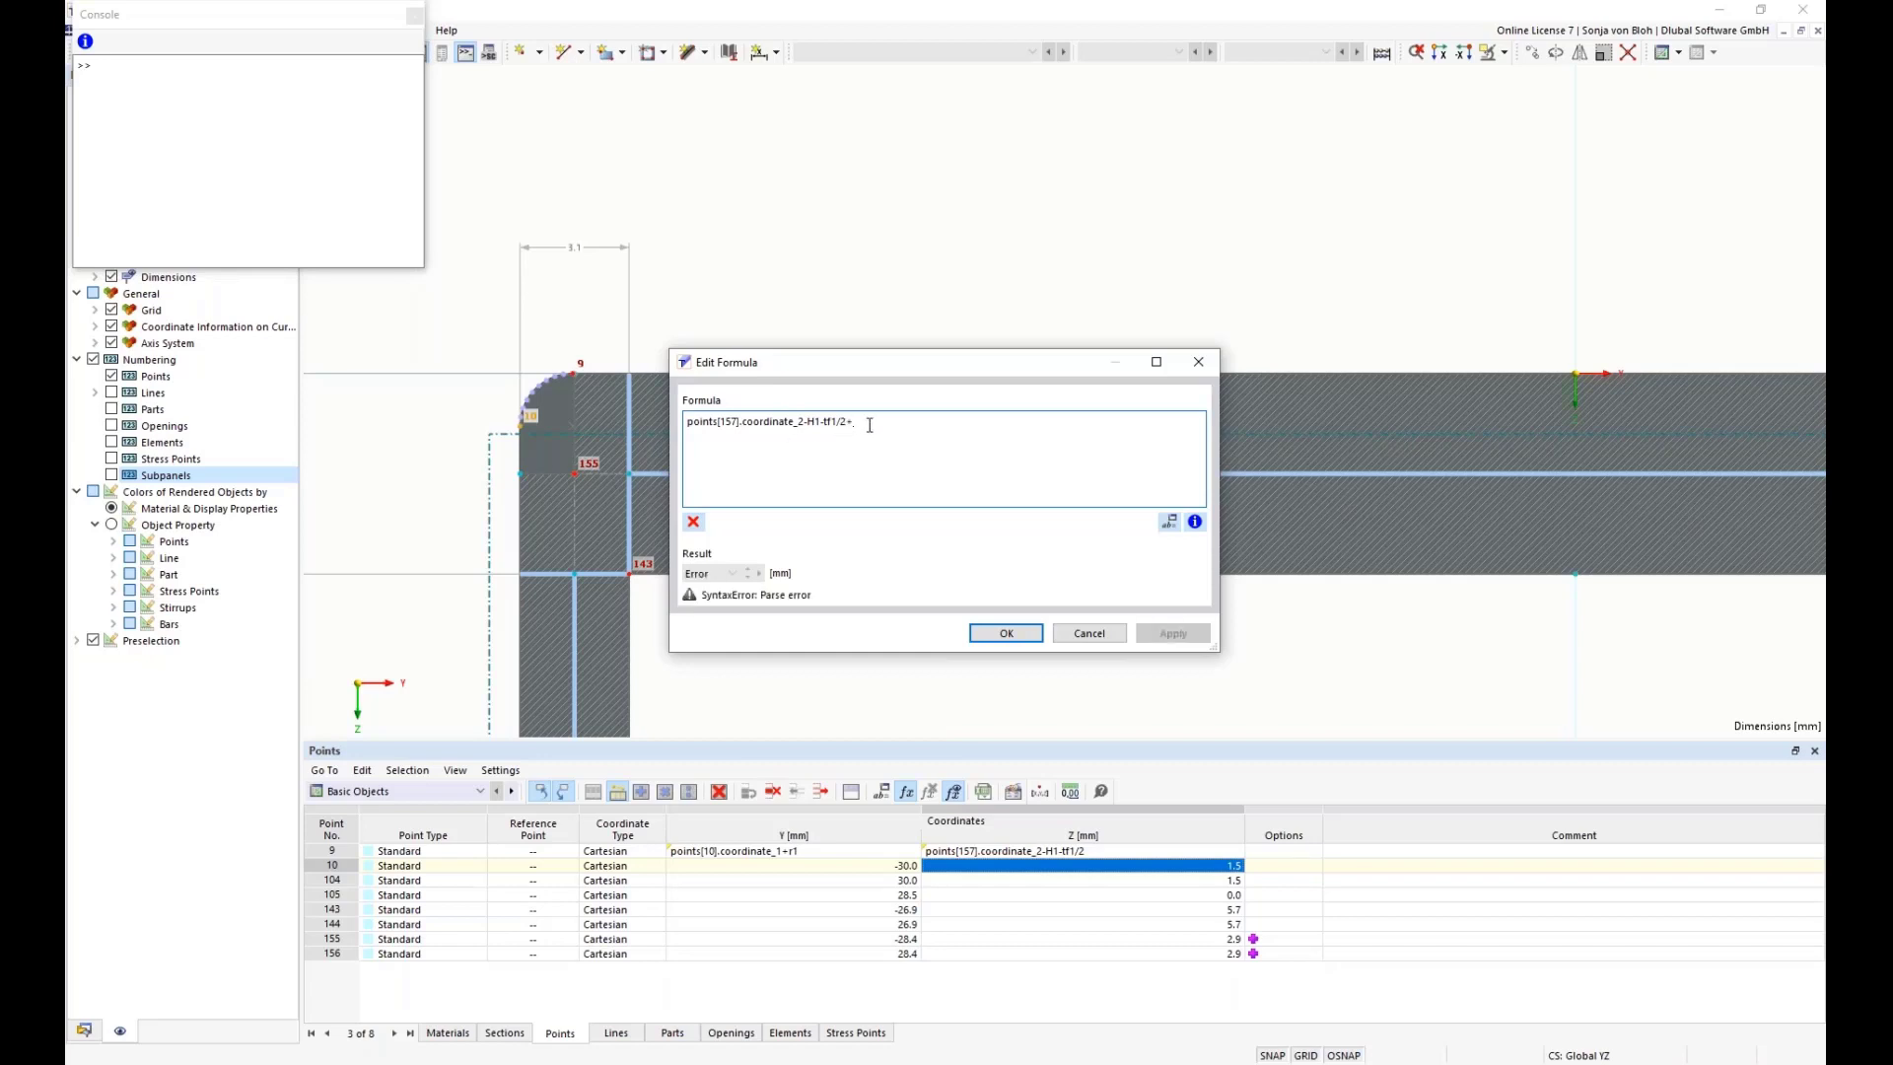
text(r1)
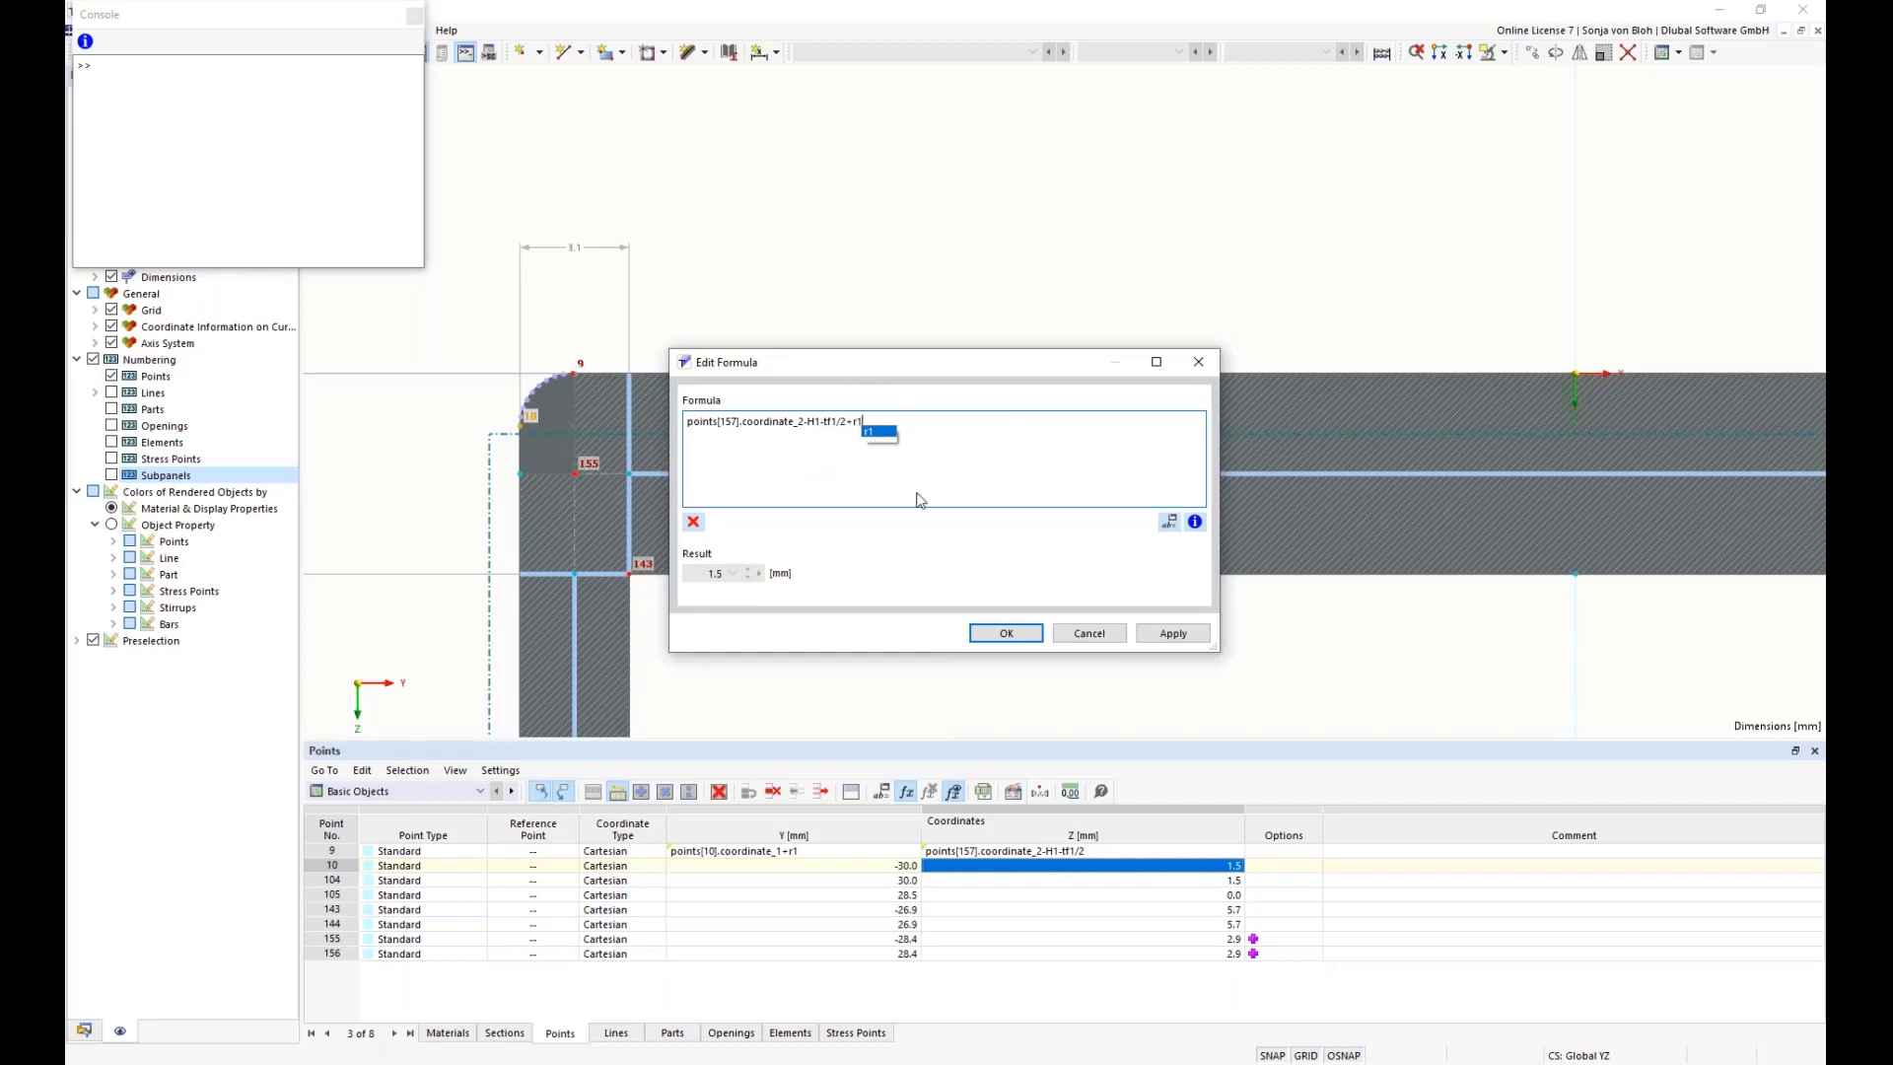
click(932, 456)
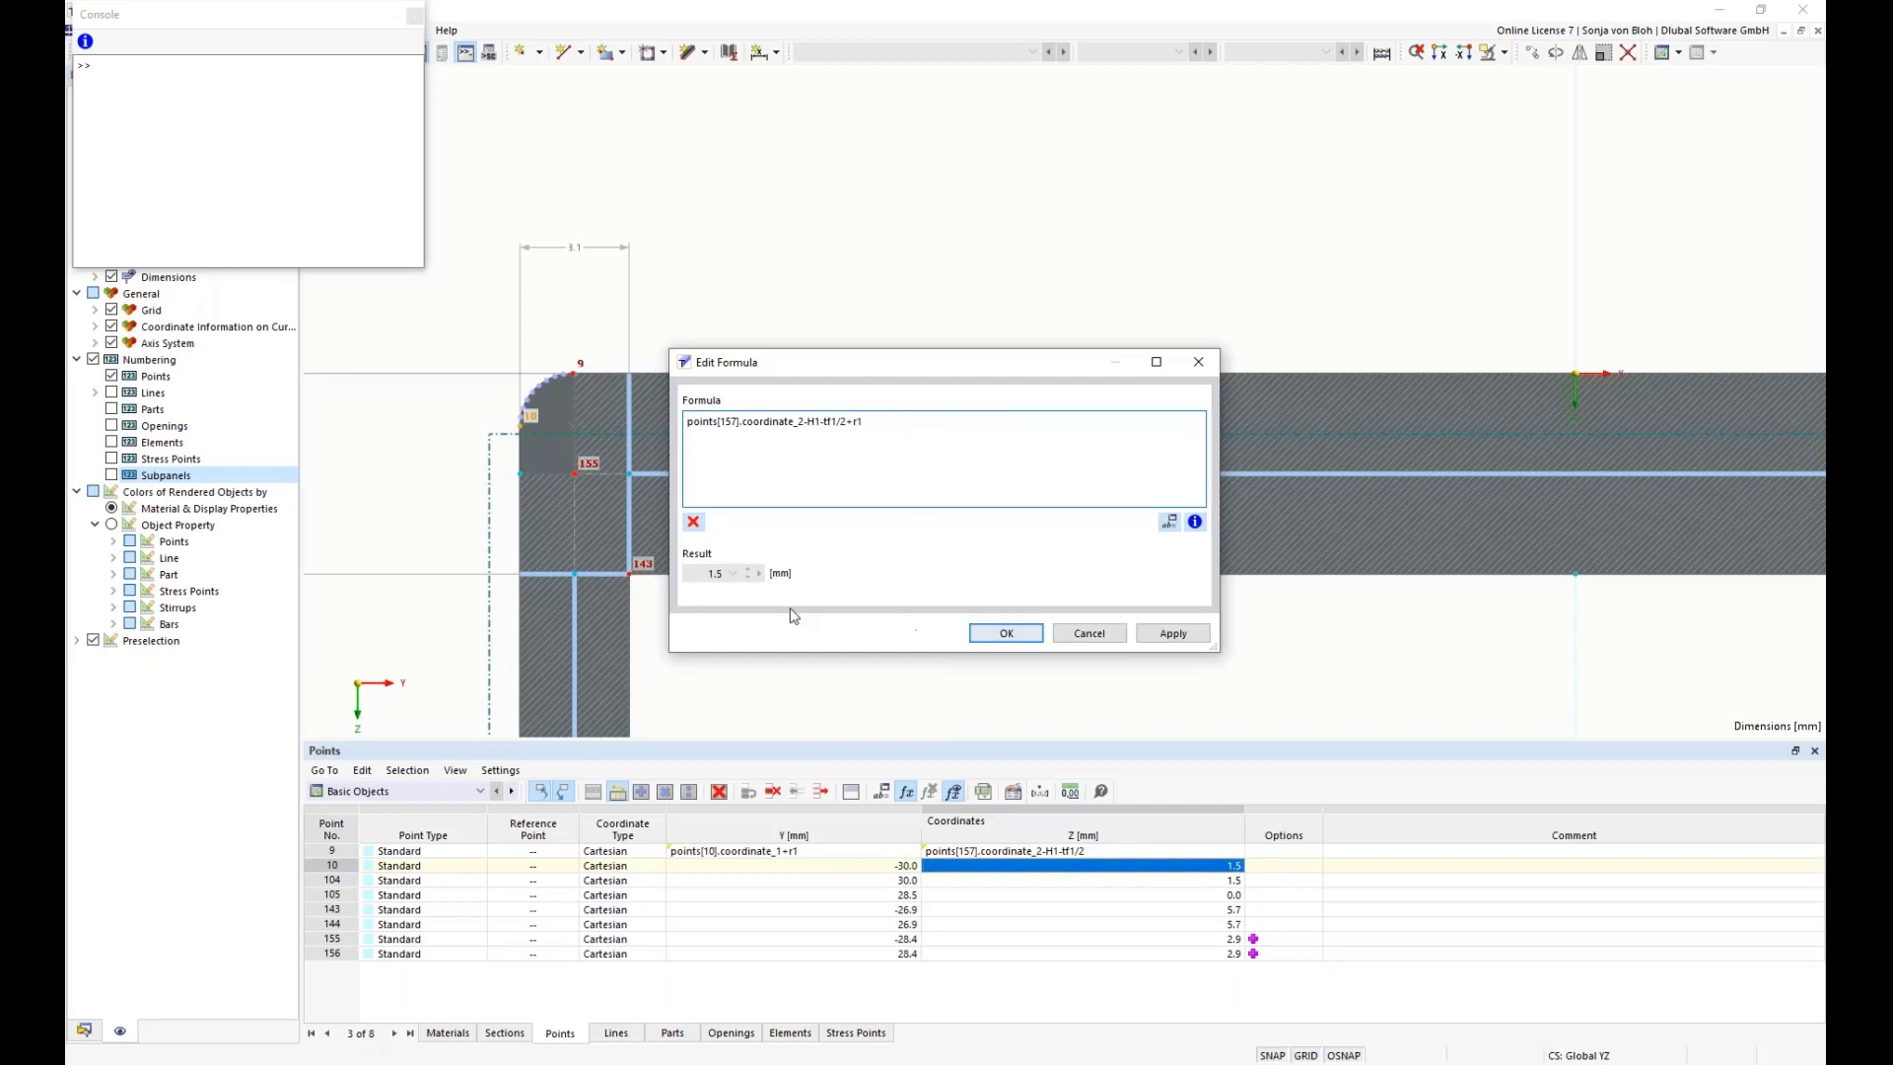
click(1006, 633)
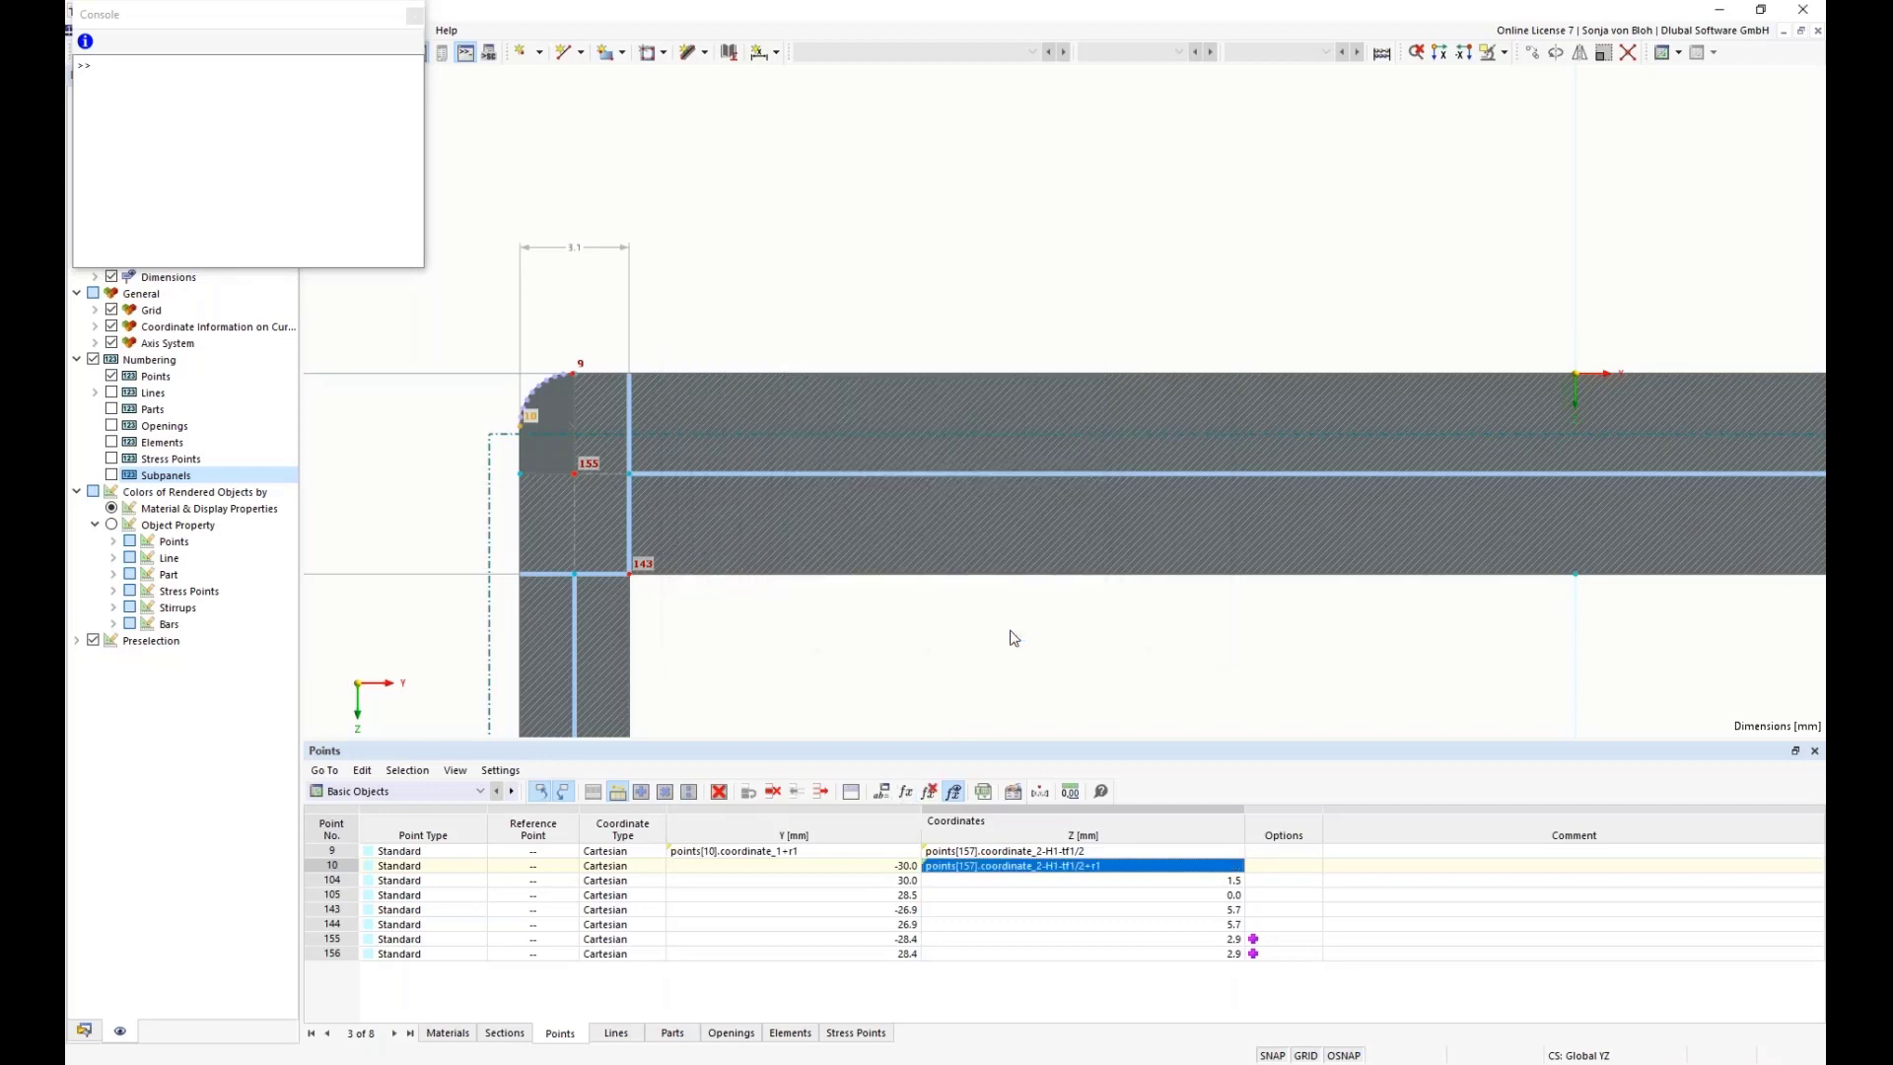
- Give point 104 the Z-coordinate formula points[157].coordinate_2-H1-tf1/2+r1
click(949, 882)
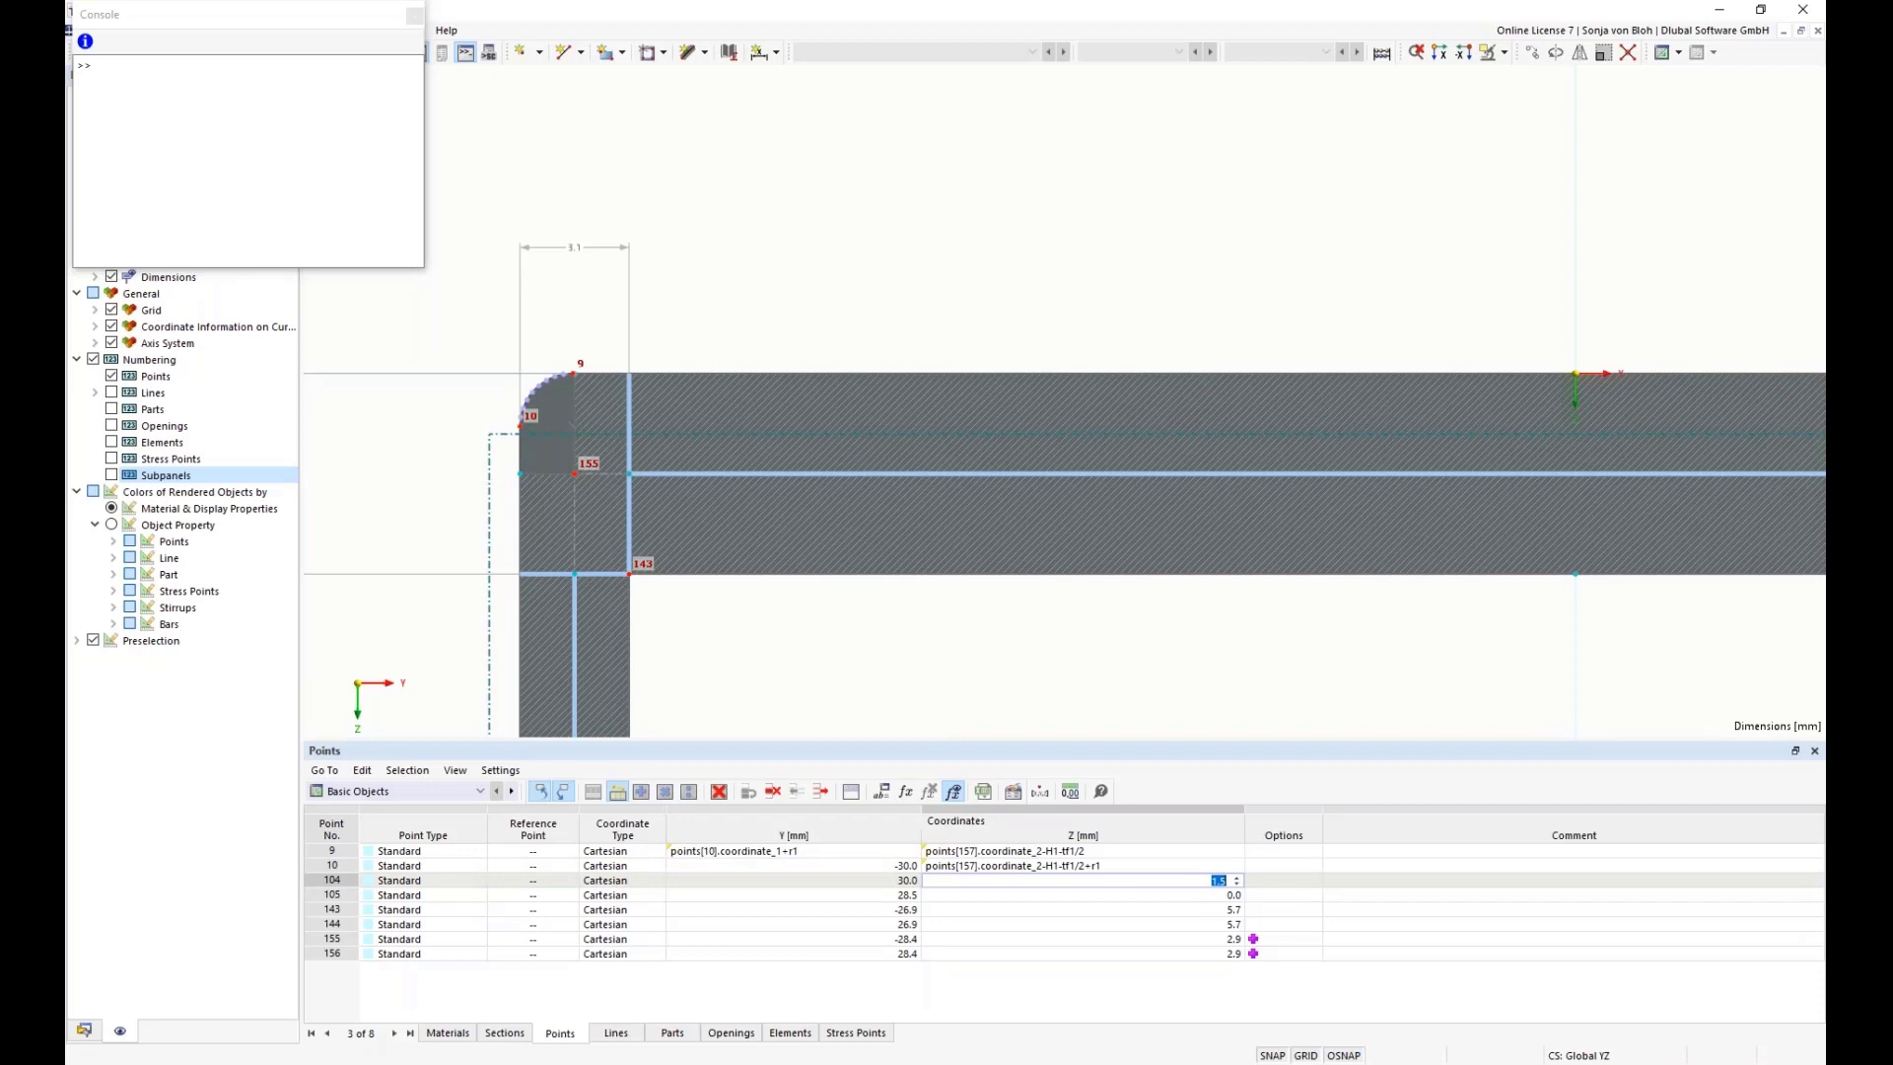
scroll(896, 580, down, 3)
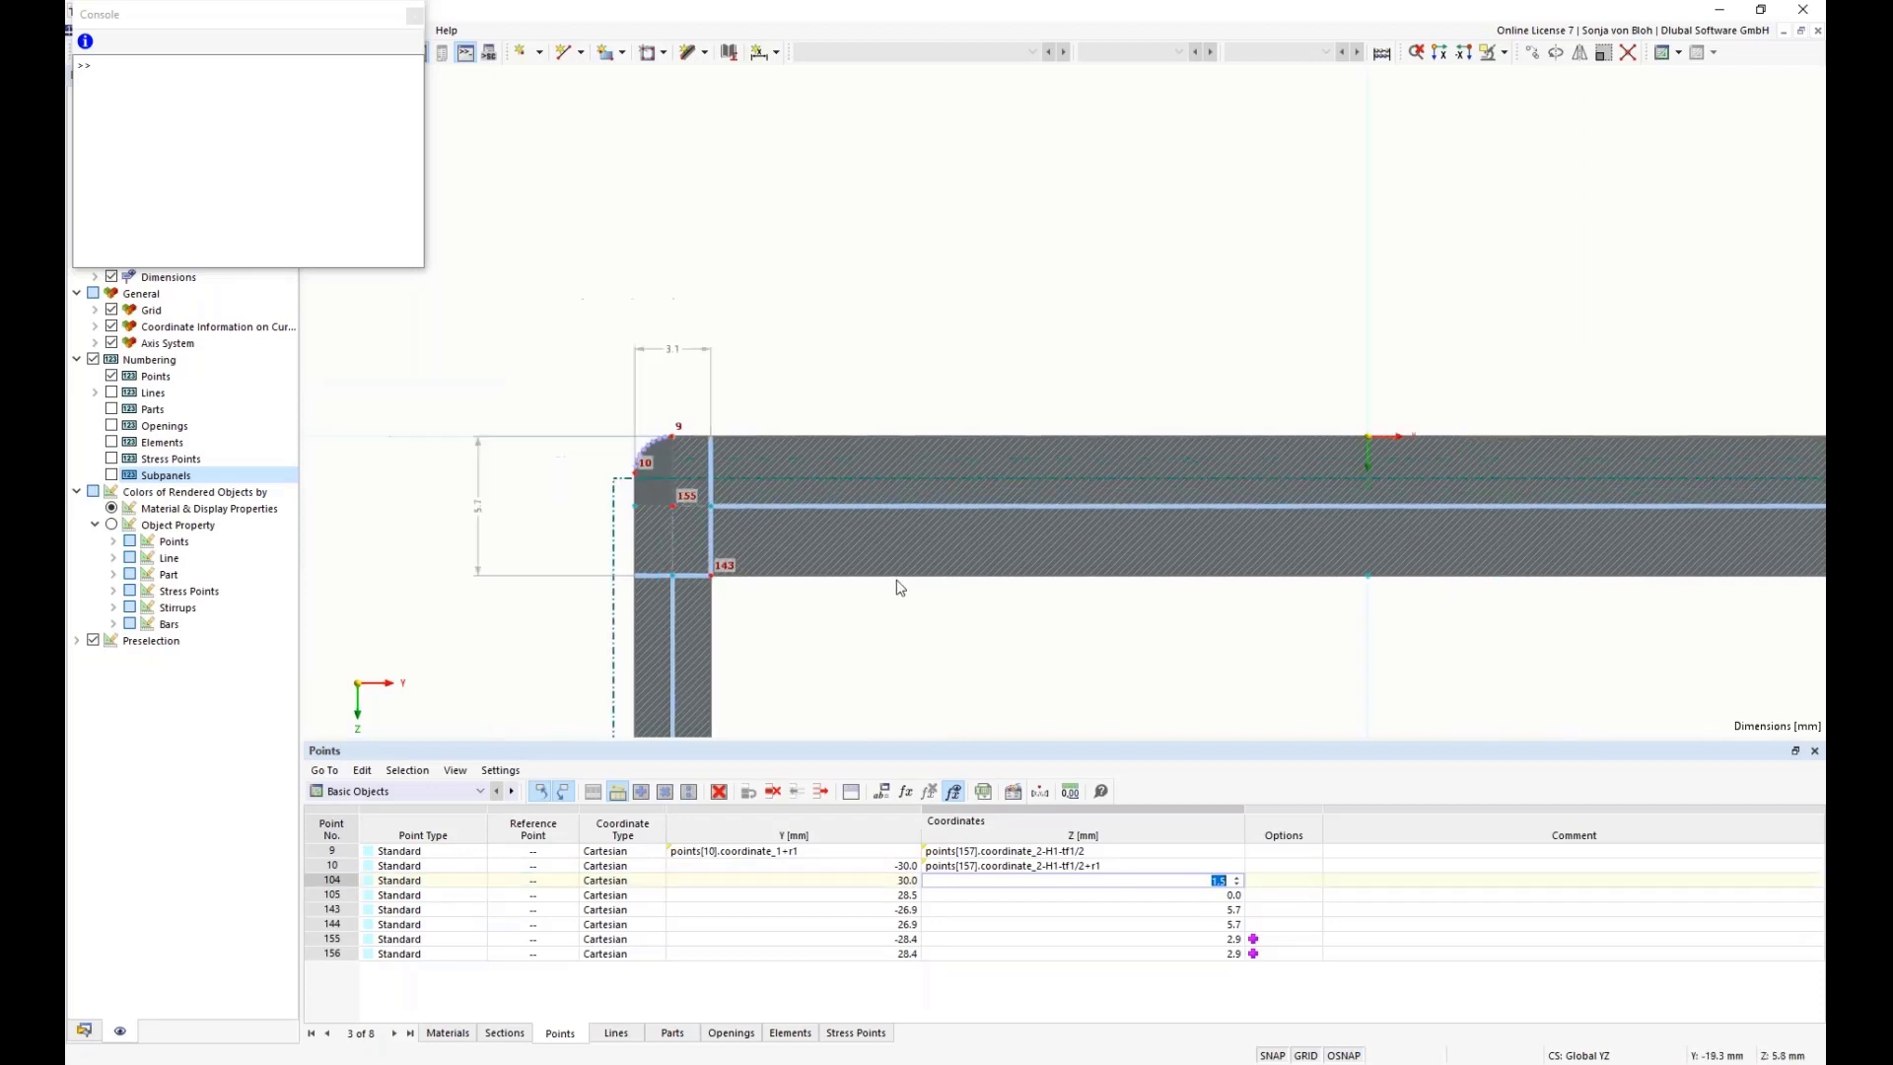
middle_drag(1186, 627, 1030, 604)
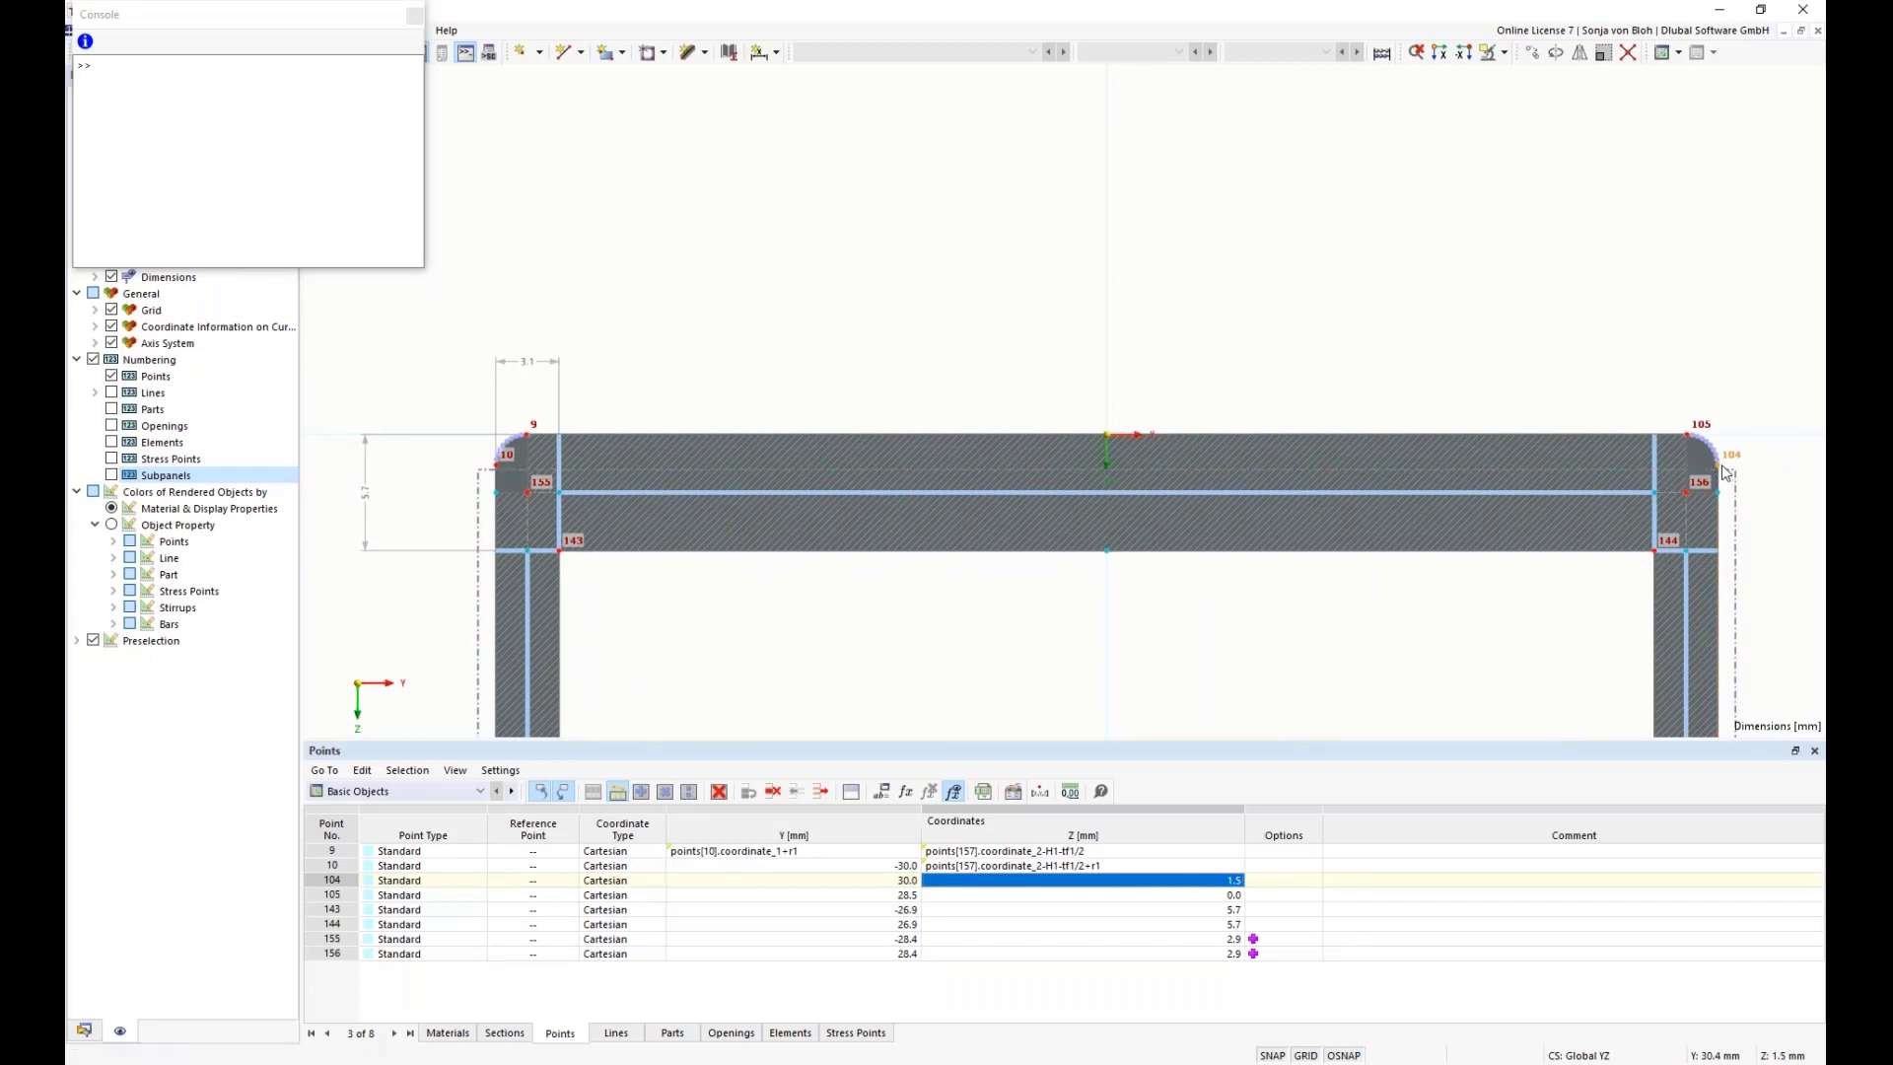
mouse_move(1722, 472)
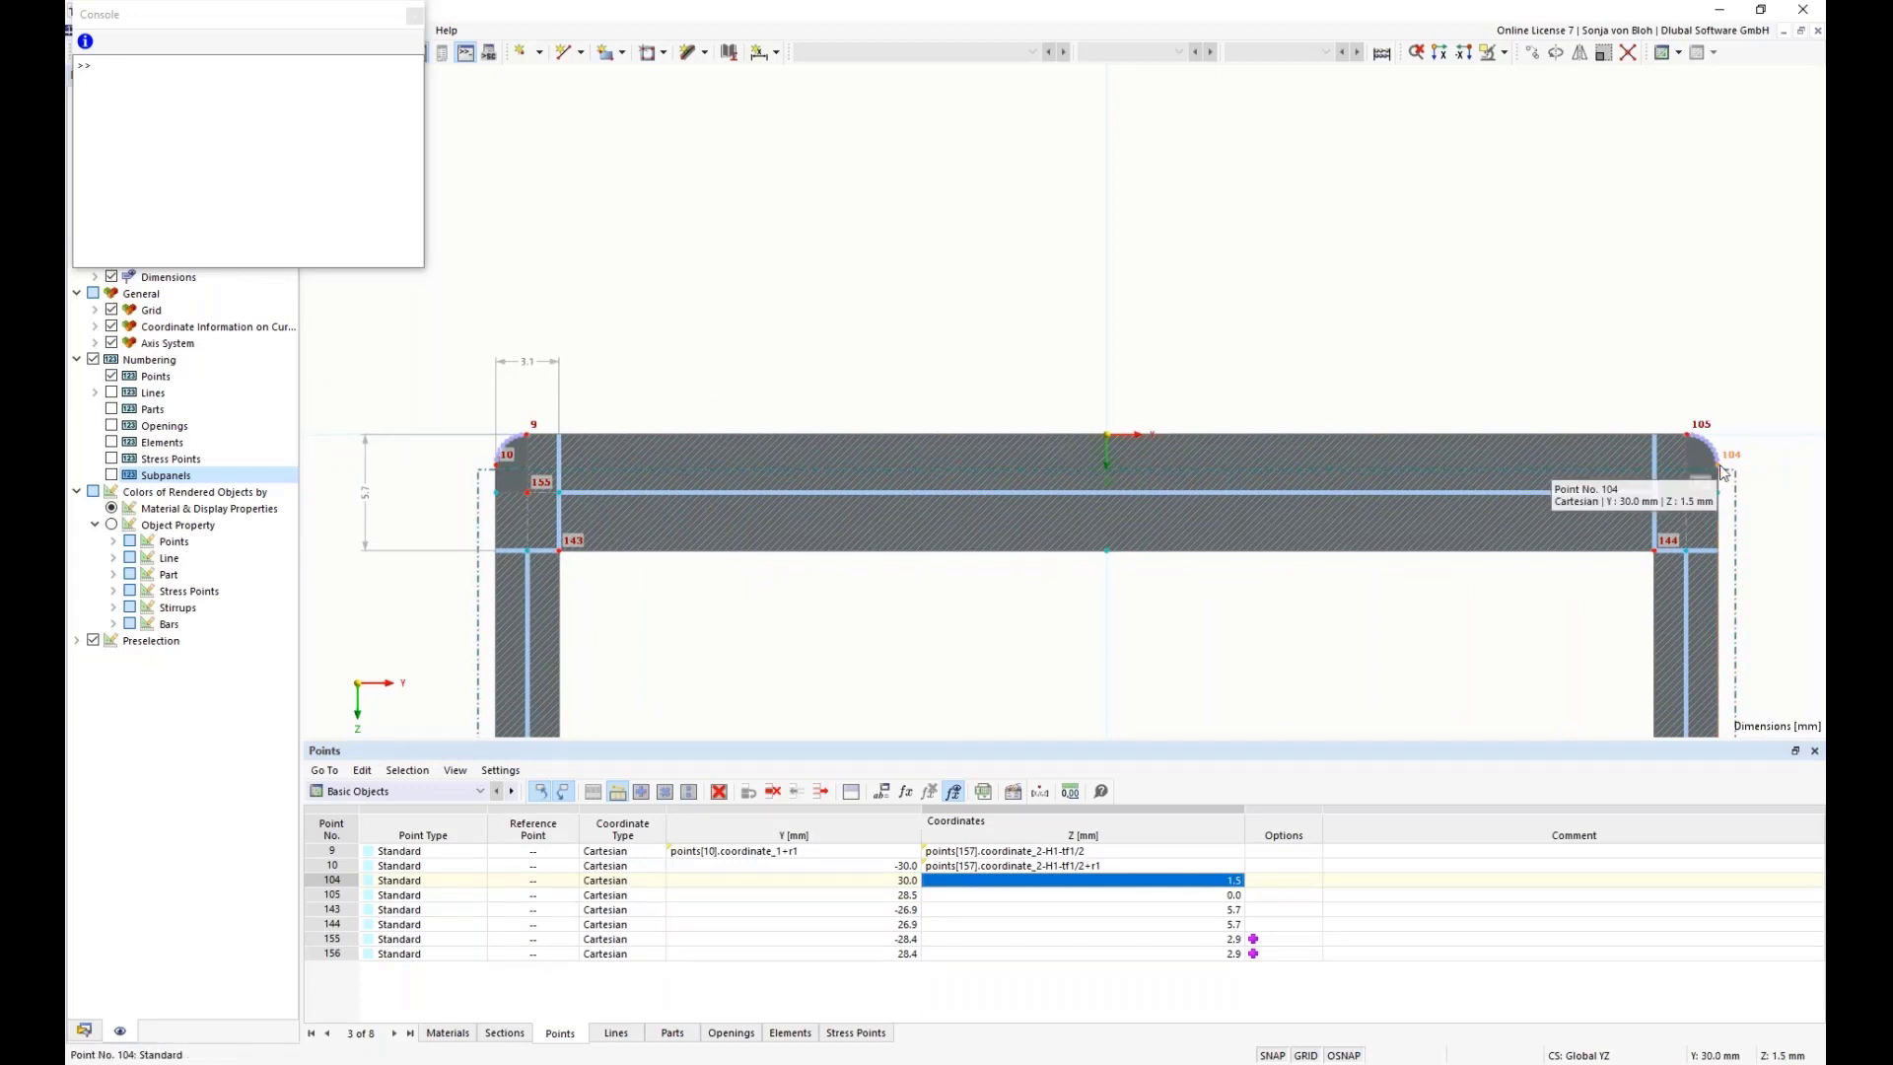
click(907, 793)
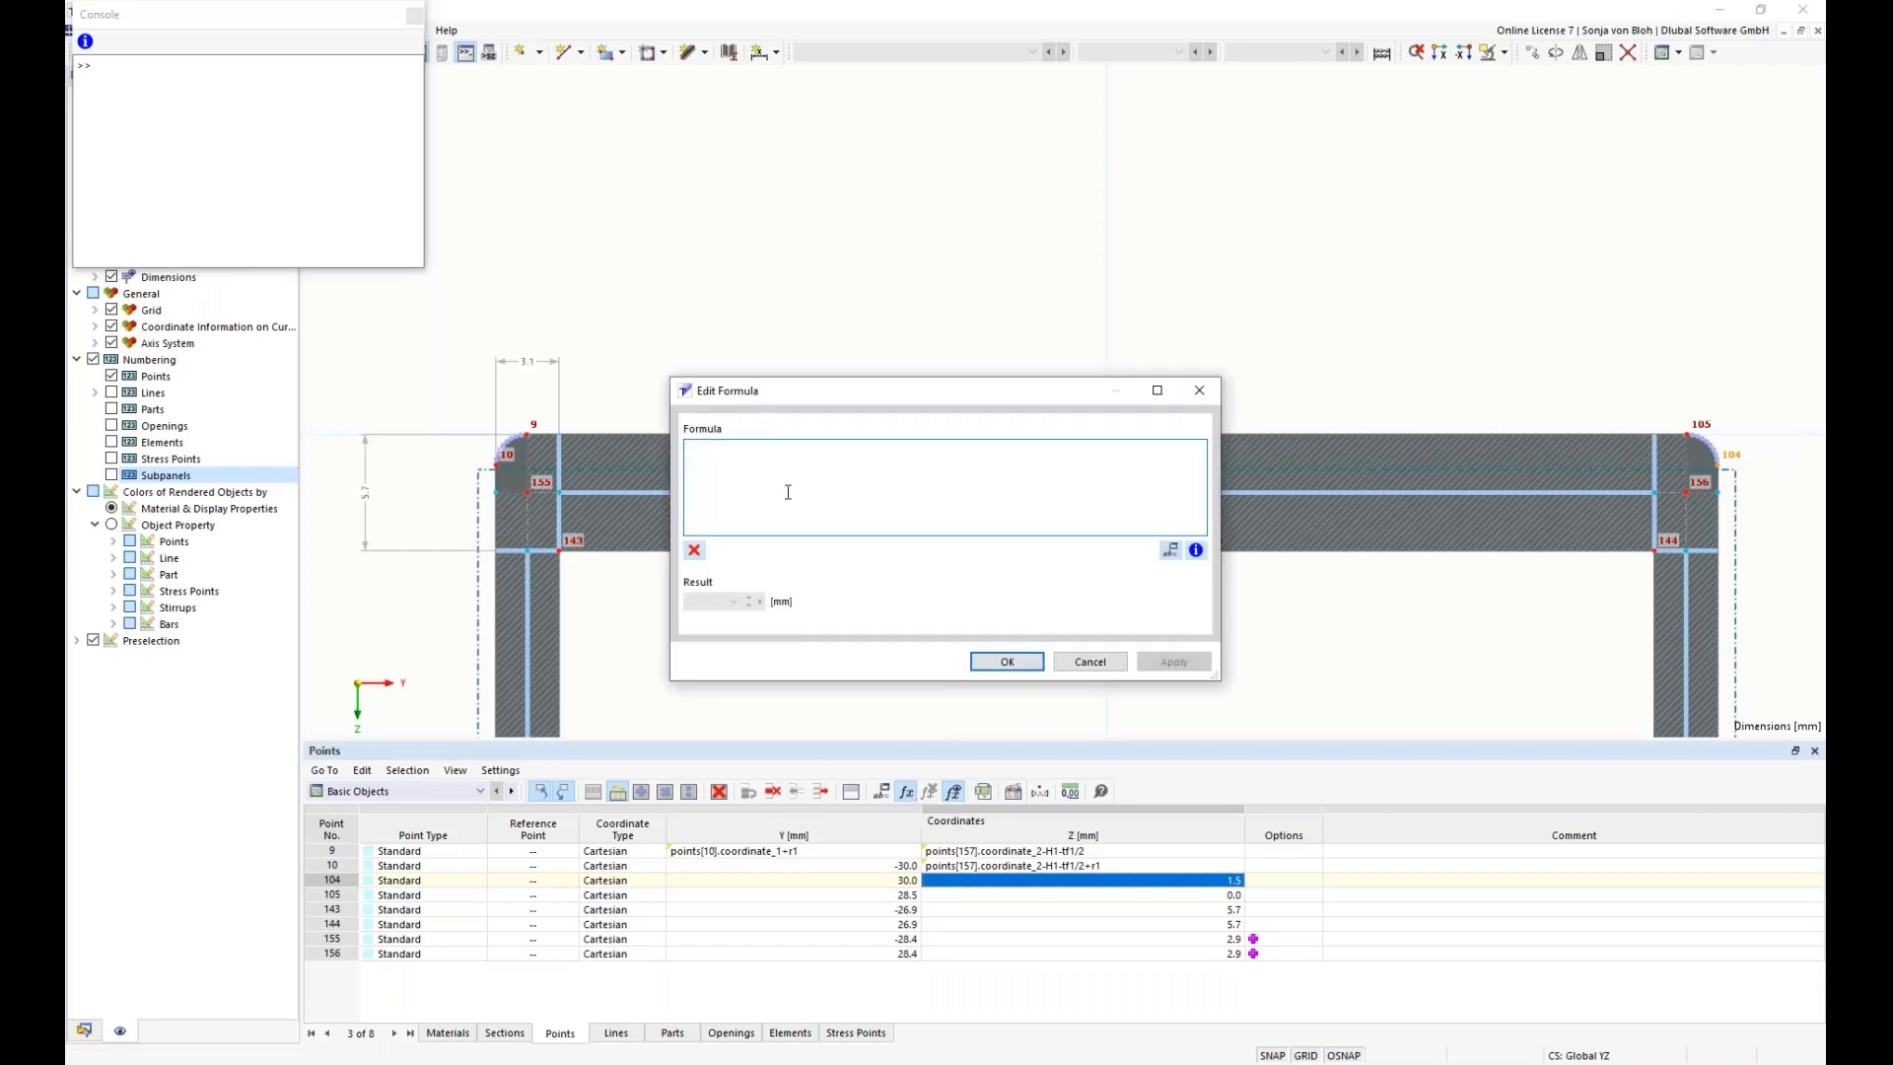
key(ctrl+v)
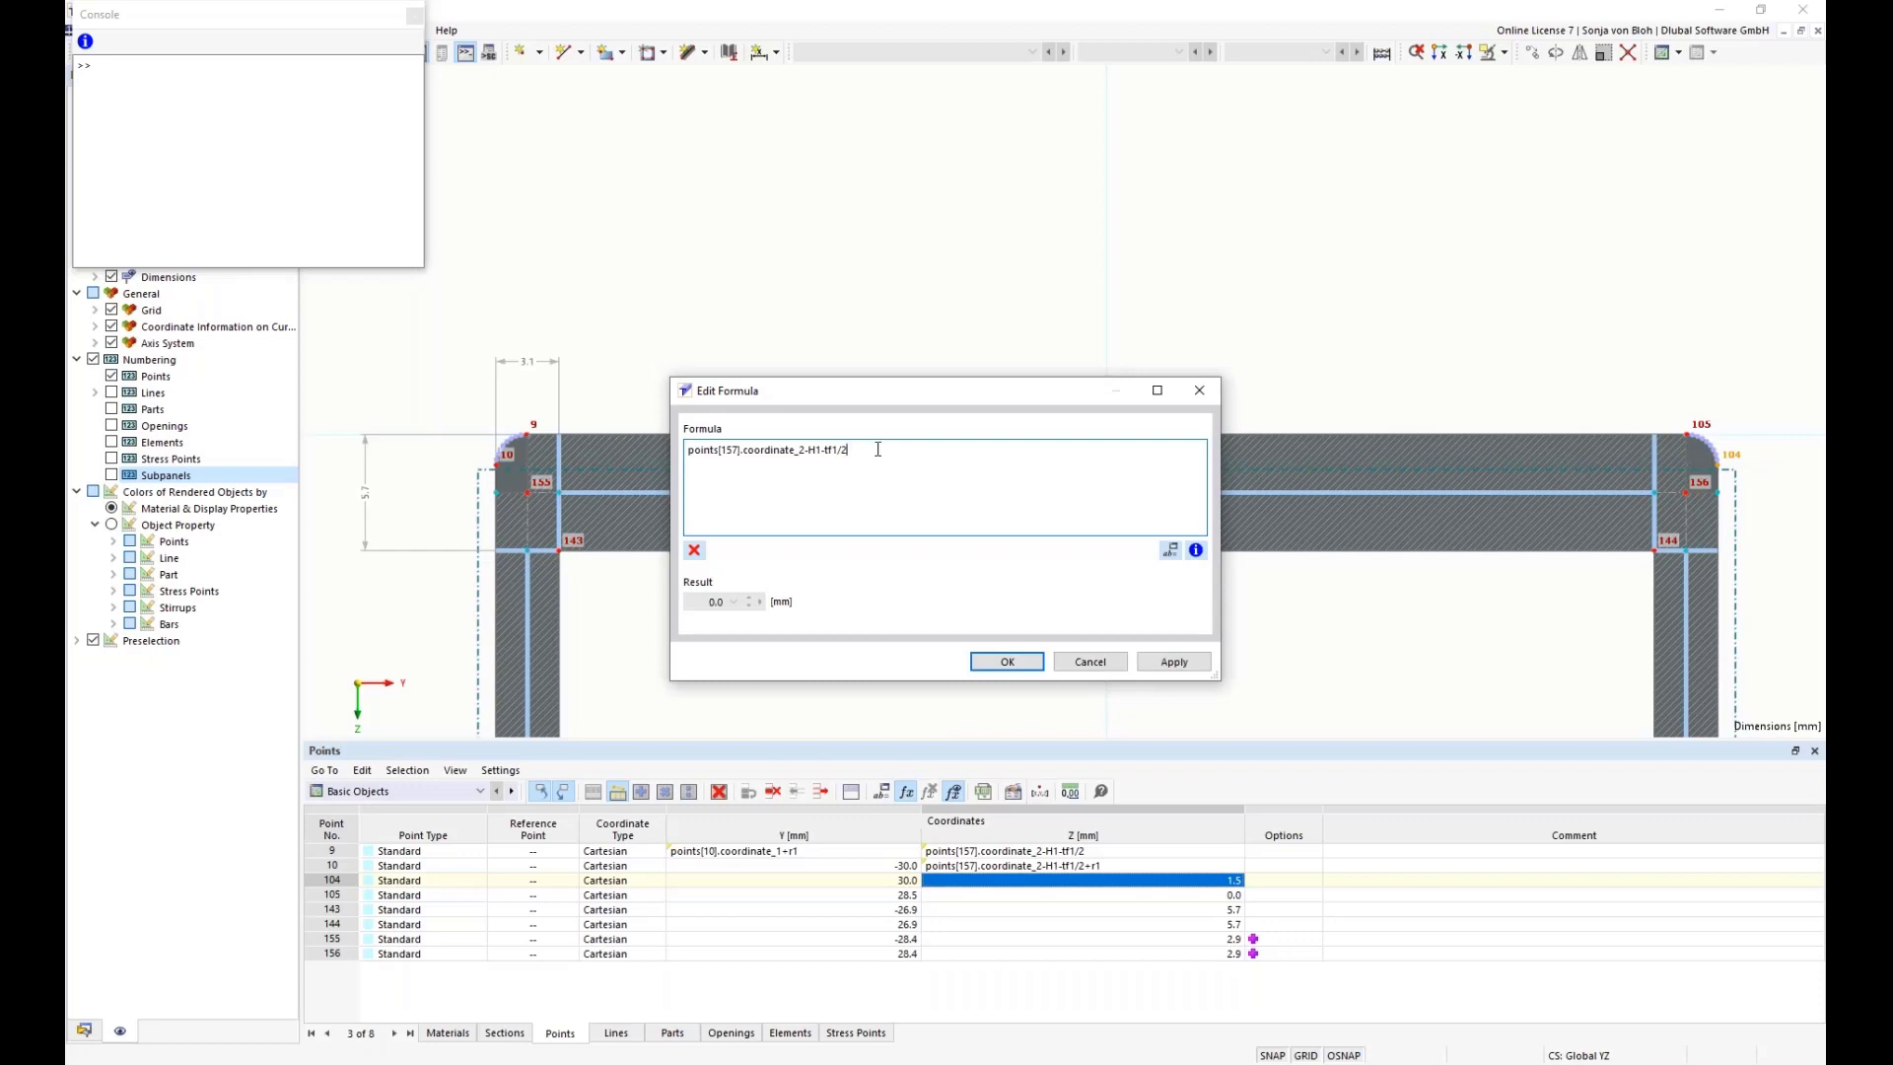
text(+r1)
click(994, 666)
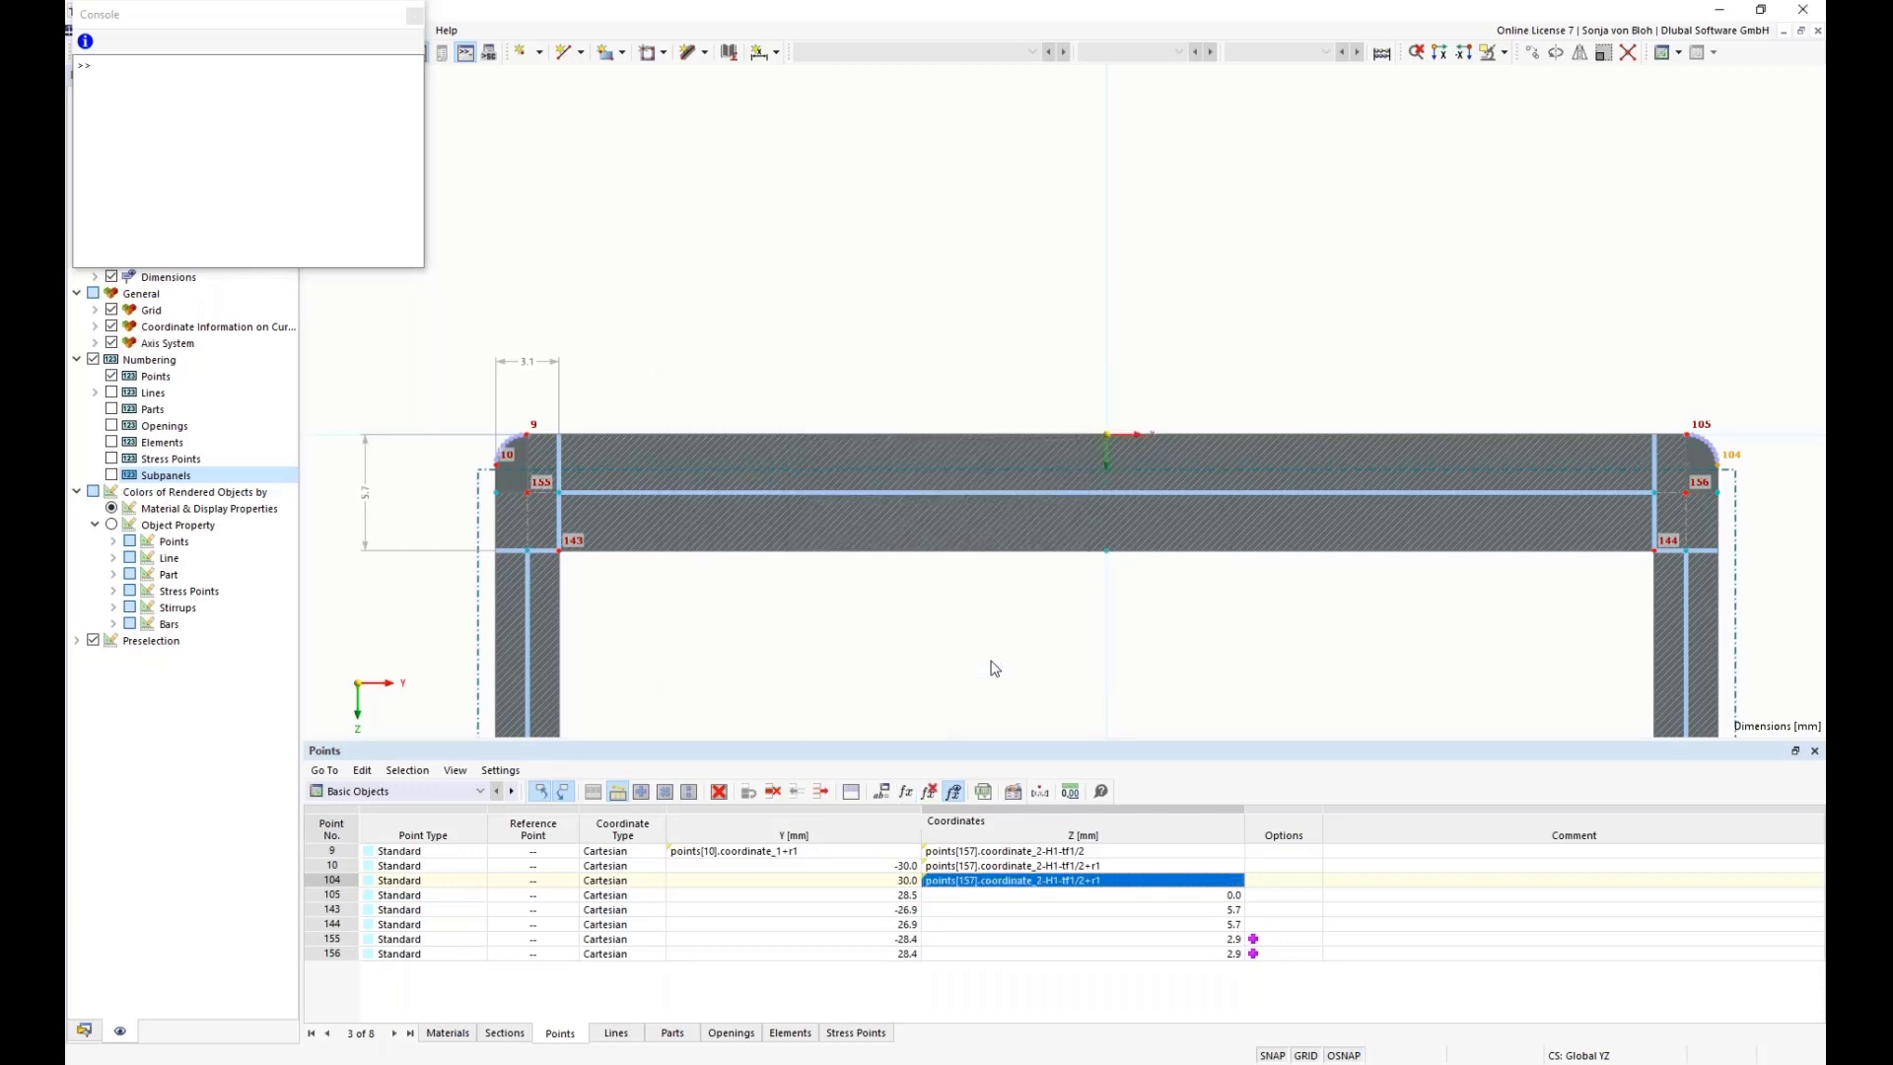
- Define the Y-coordinate of point 105 with the formula points[104].coordinate_1-r1, adapting the copied formula
double_click(717, 895)
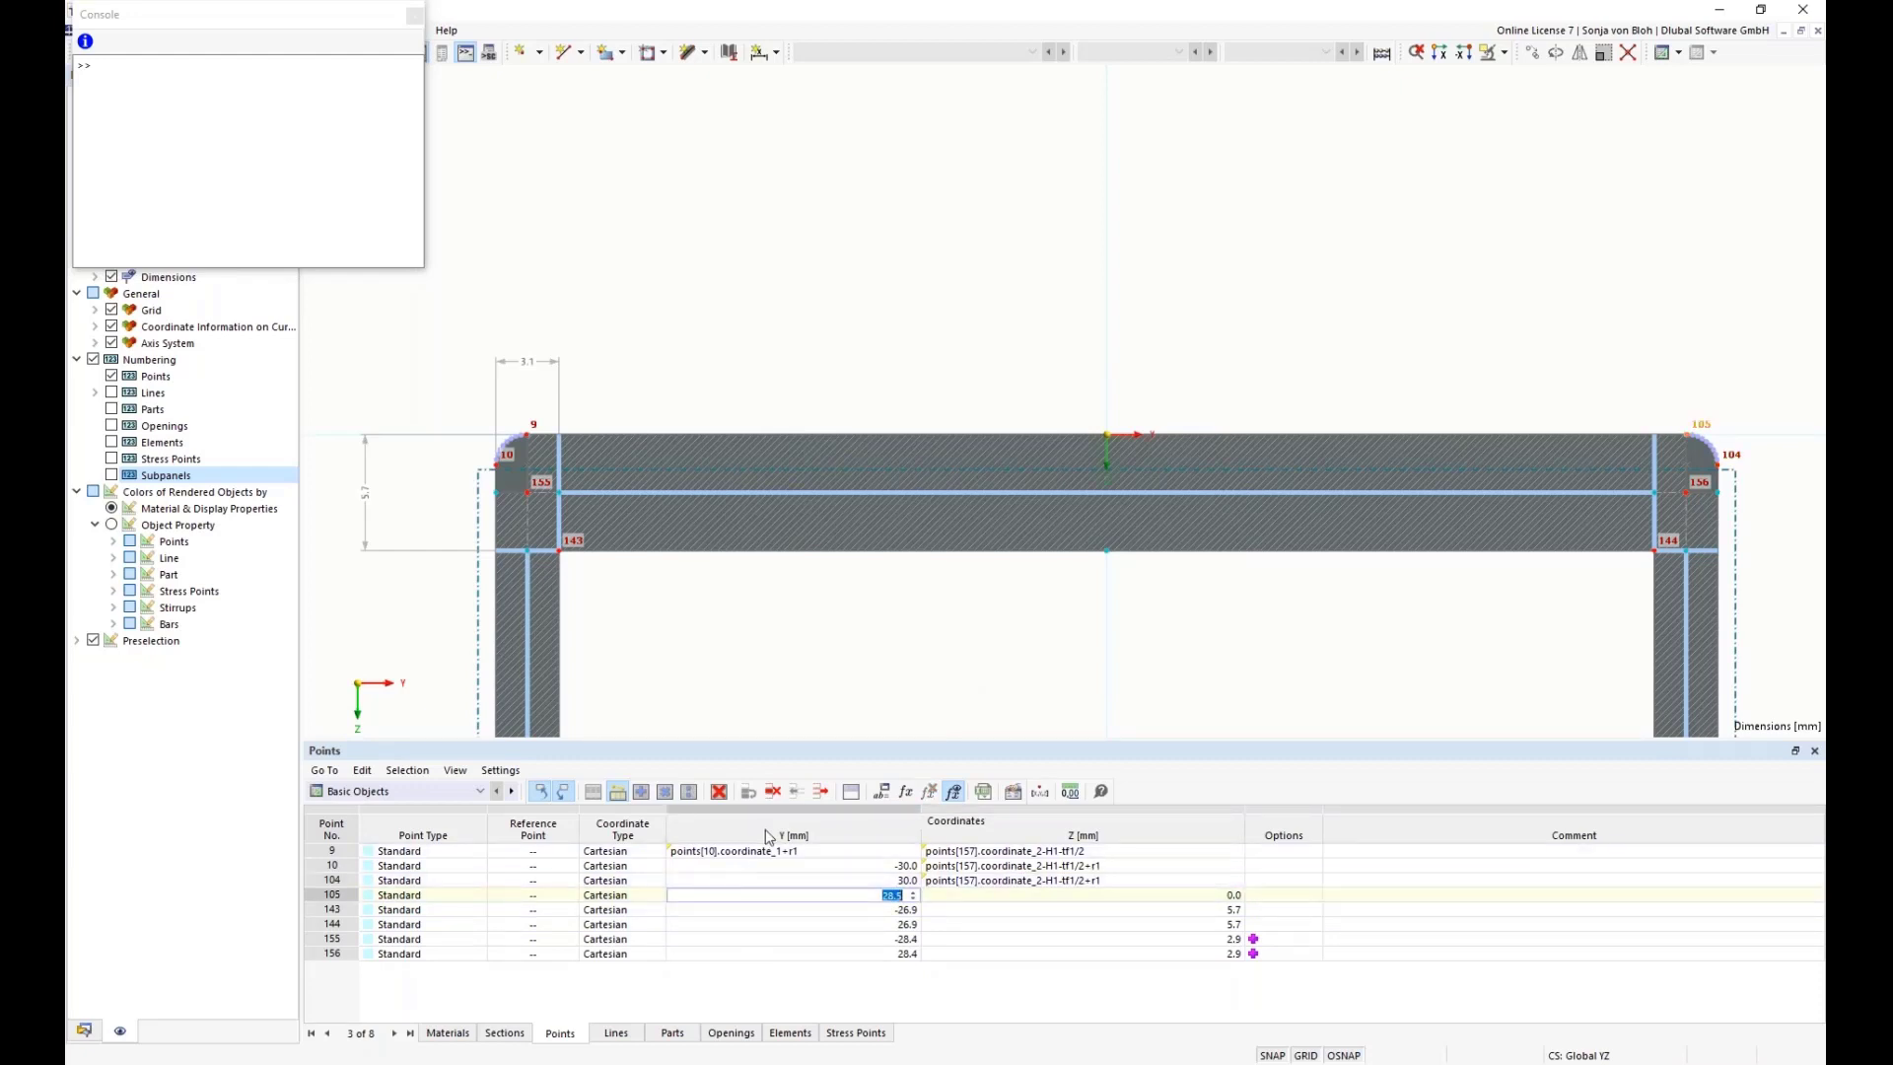
click(907, 793)
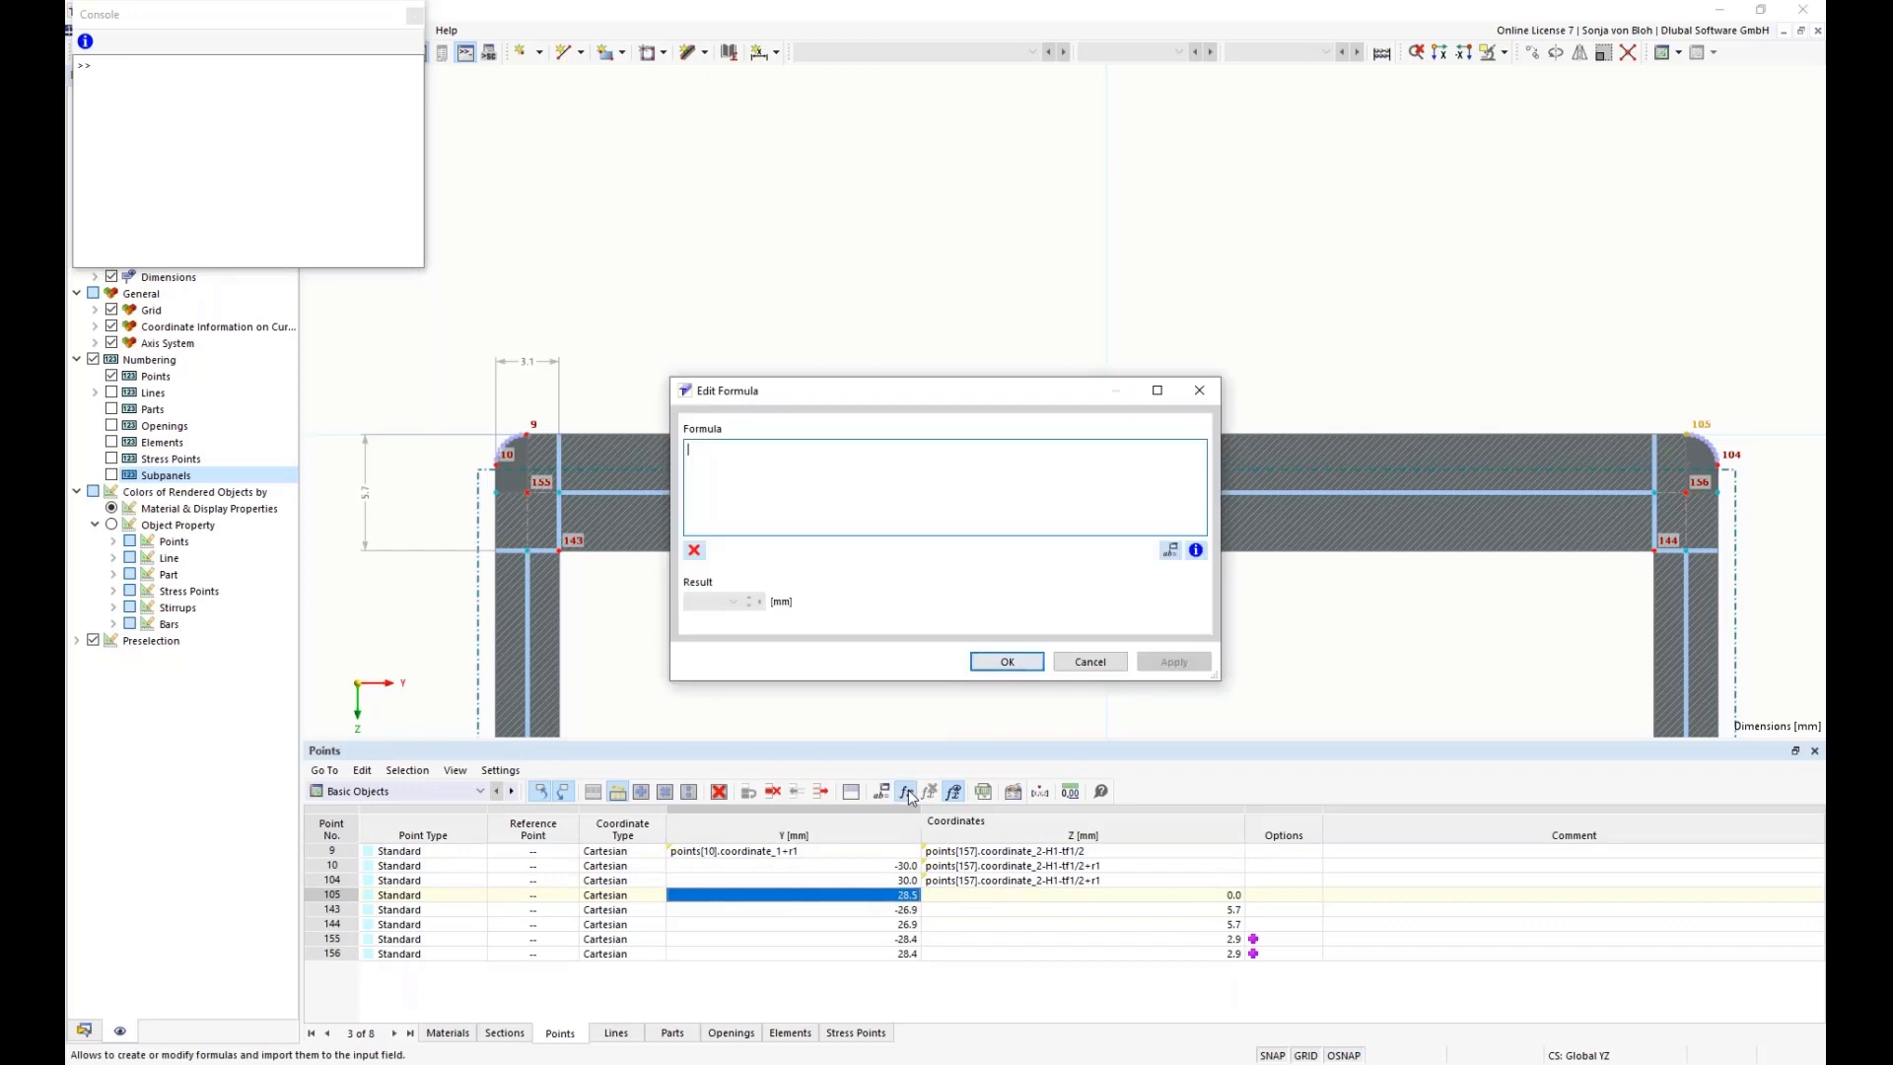
key(ctrl+v)
click(739, 450)
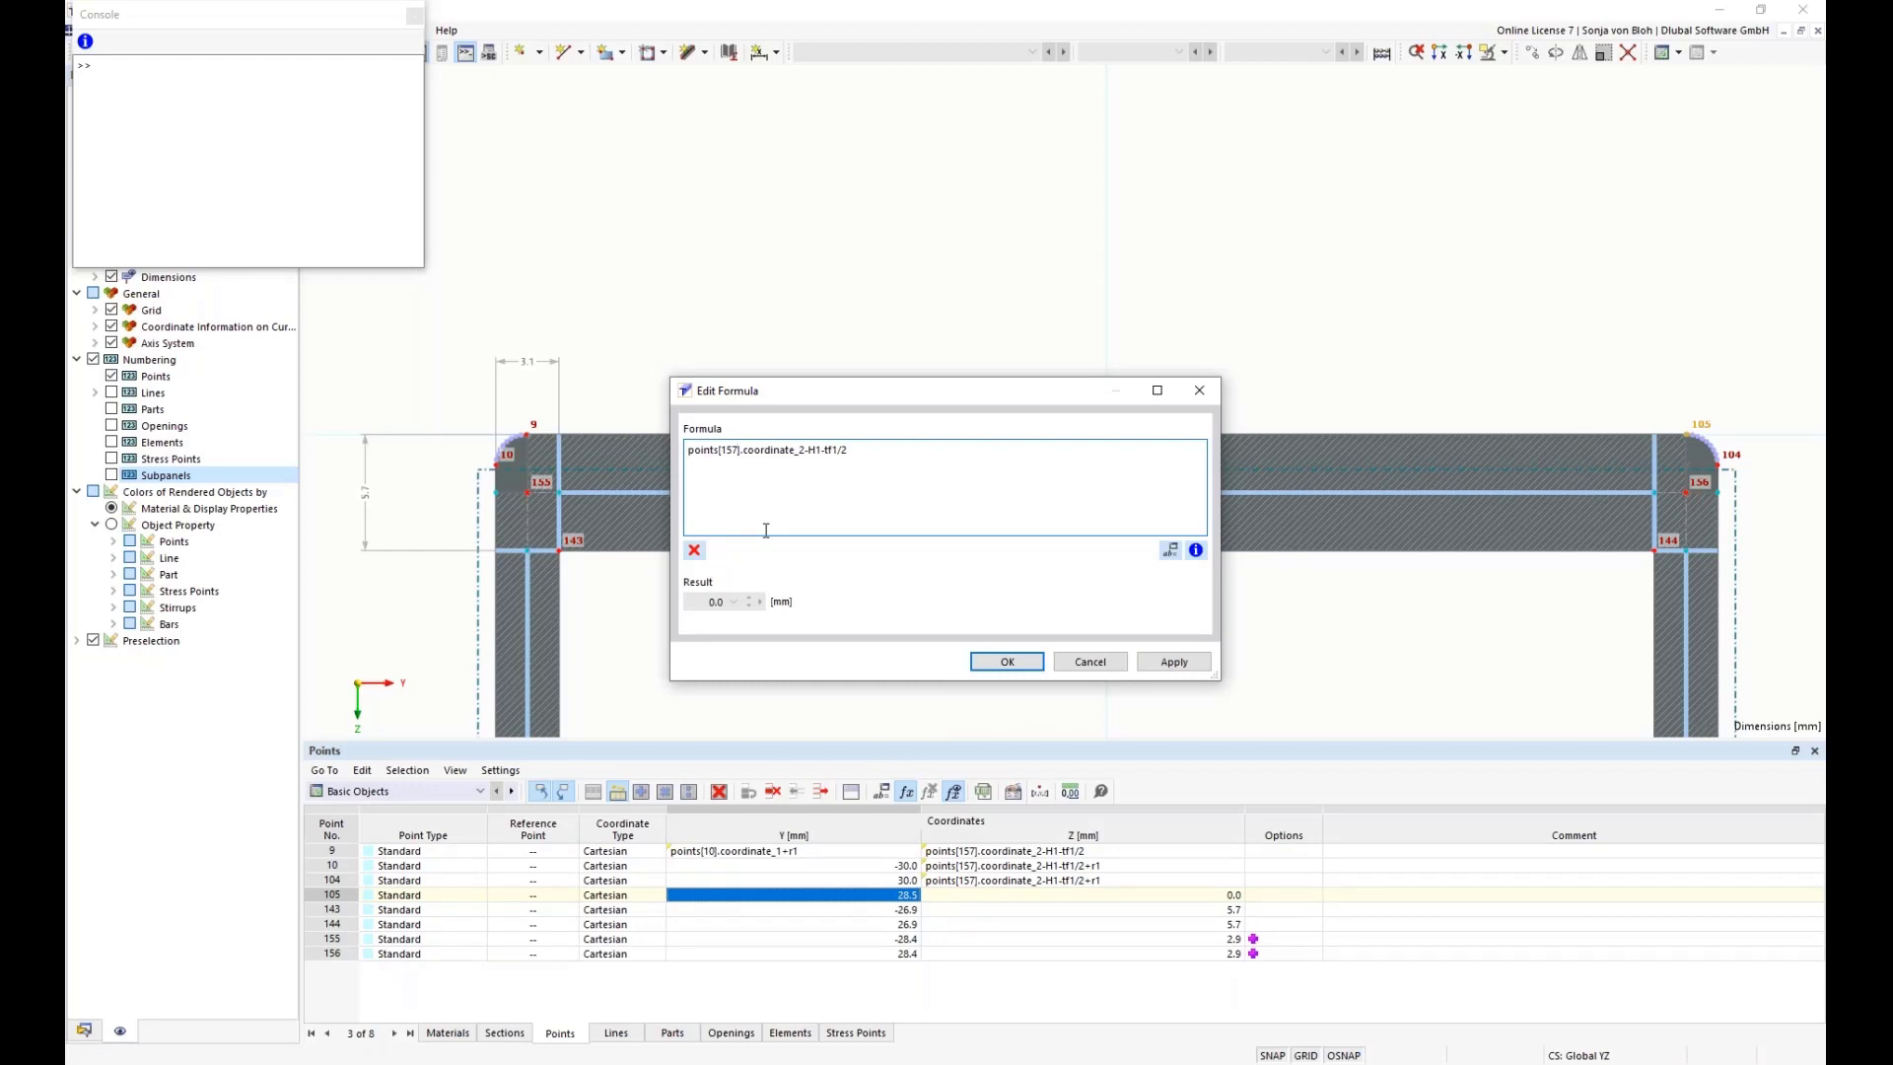
key(BackSpace)
key(BackSpace)
key(BackSpace)
text(104)
key(BackSpace)
text(1)
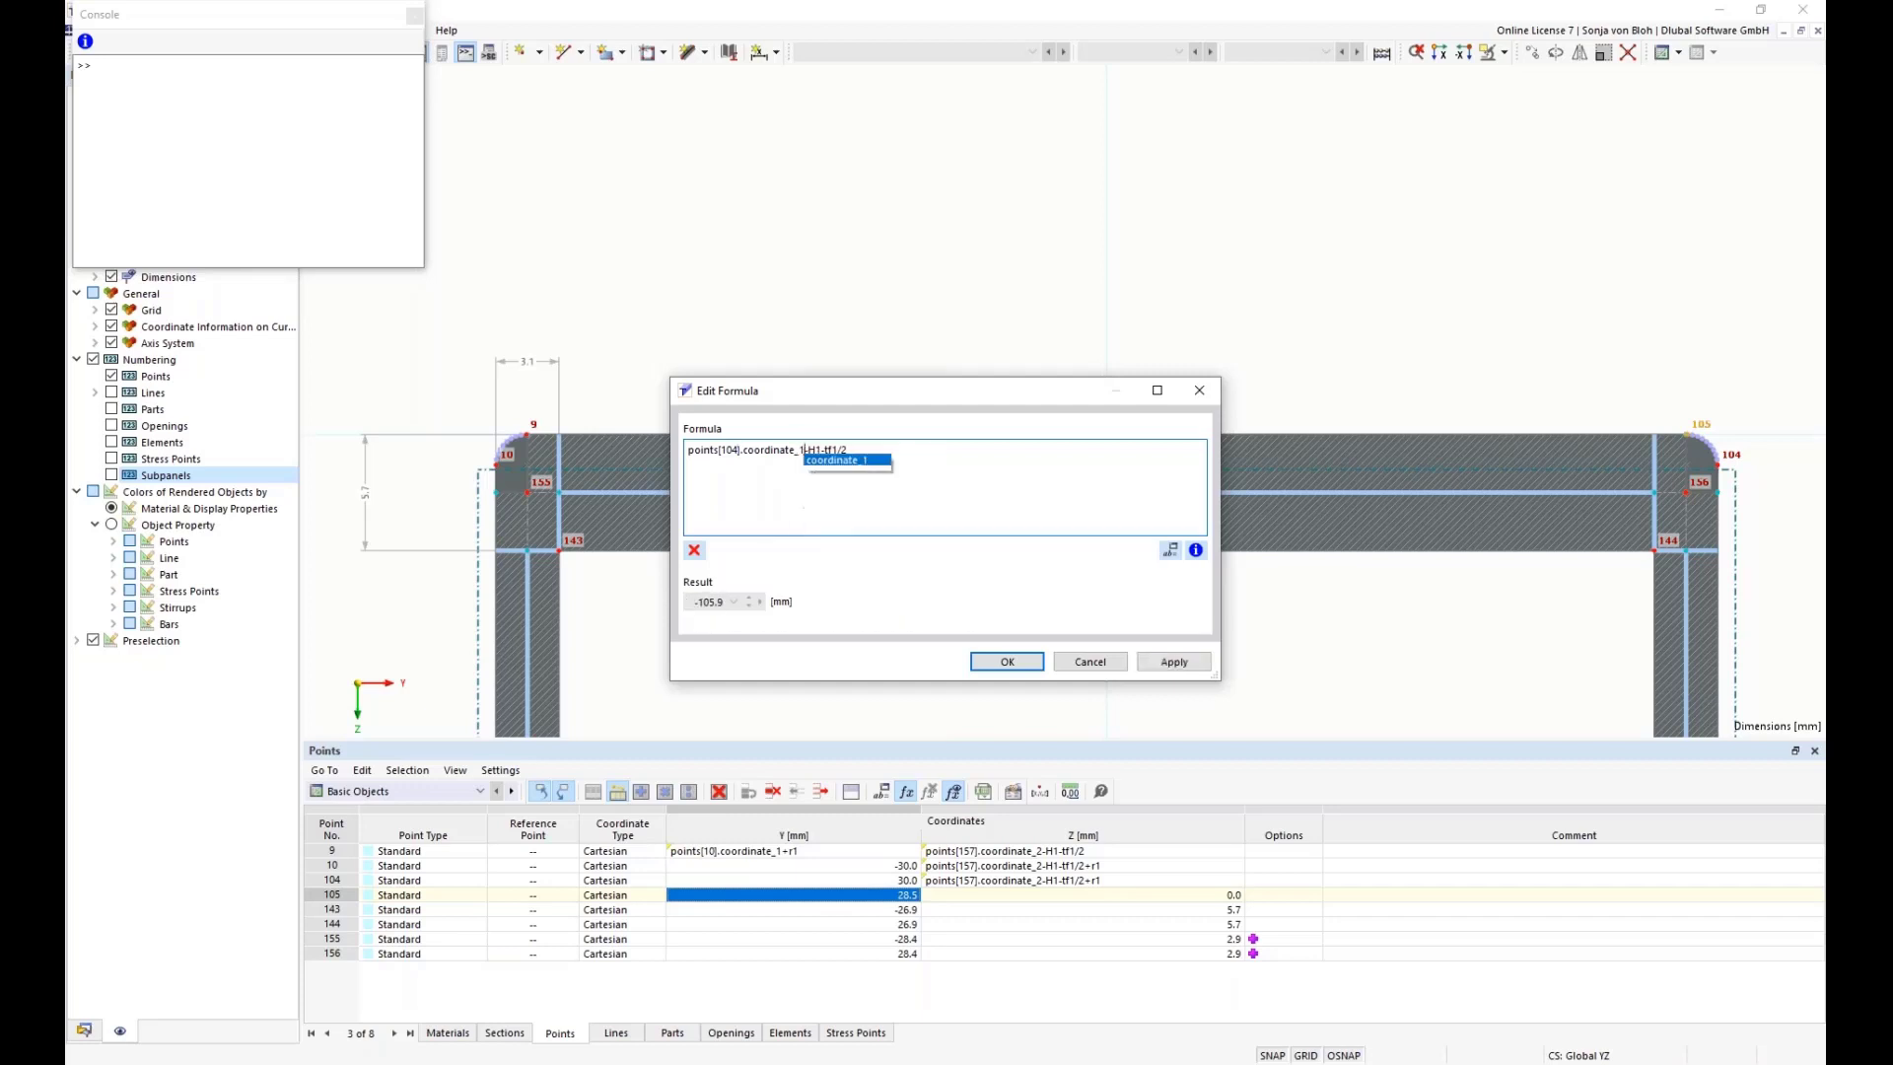
click(854, 450)
key(BackSpace)
key(BackSpace)
key(BackSpace)
key(BackSpace)
key(BackSpace)
key(BackSpace)
key(BackSpace)
key(BackSpace)
text(r1)
click(1014, 661)
- Set the Z-coordinate of point 105 to the formula points[157].coordinate_2-H1-tf1/2
click(1099, 896)
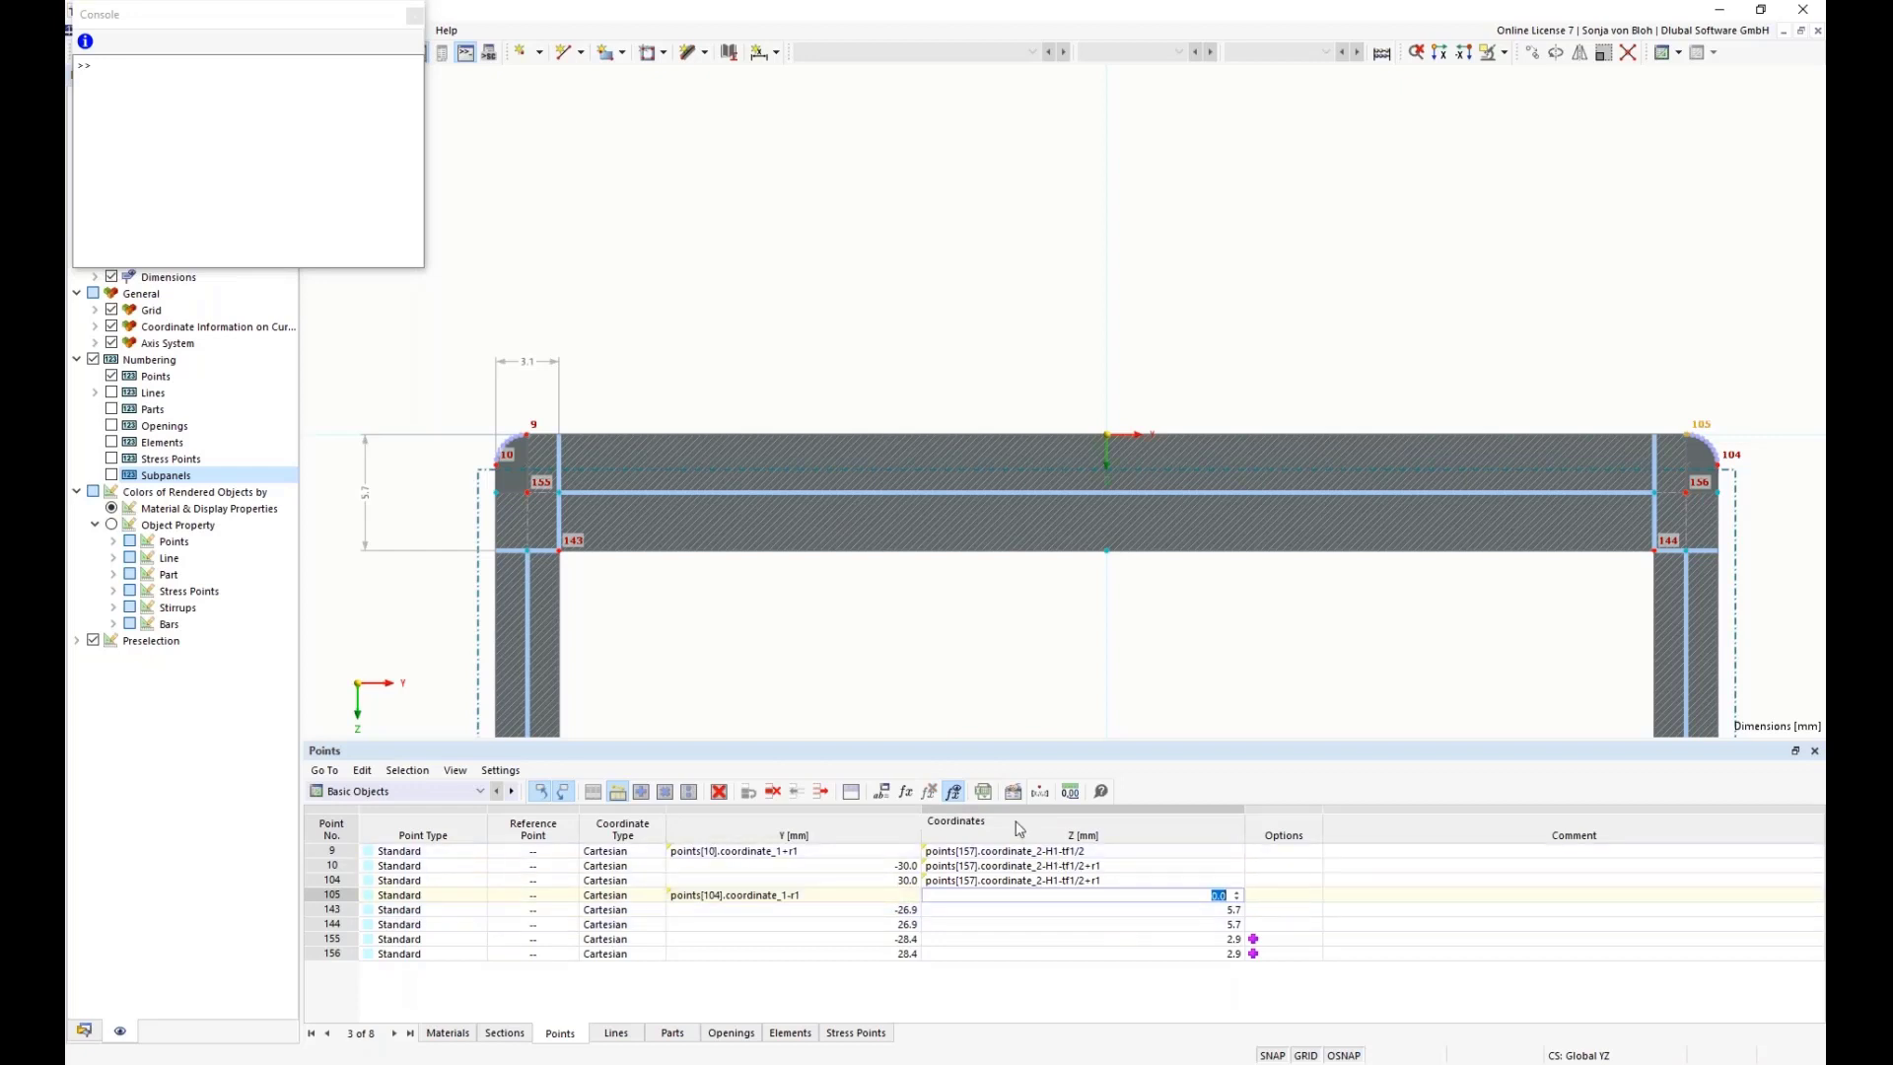
click(907, 793)
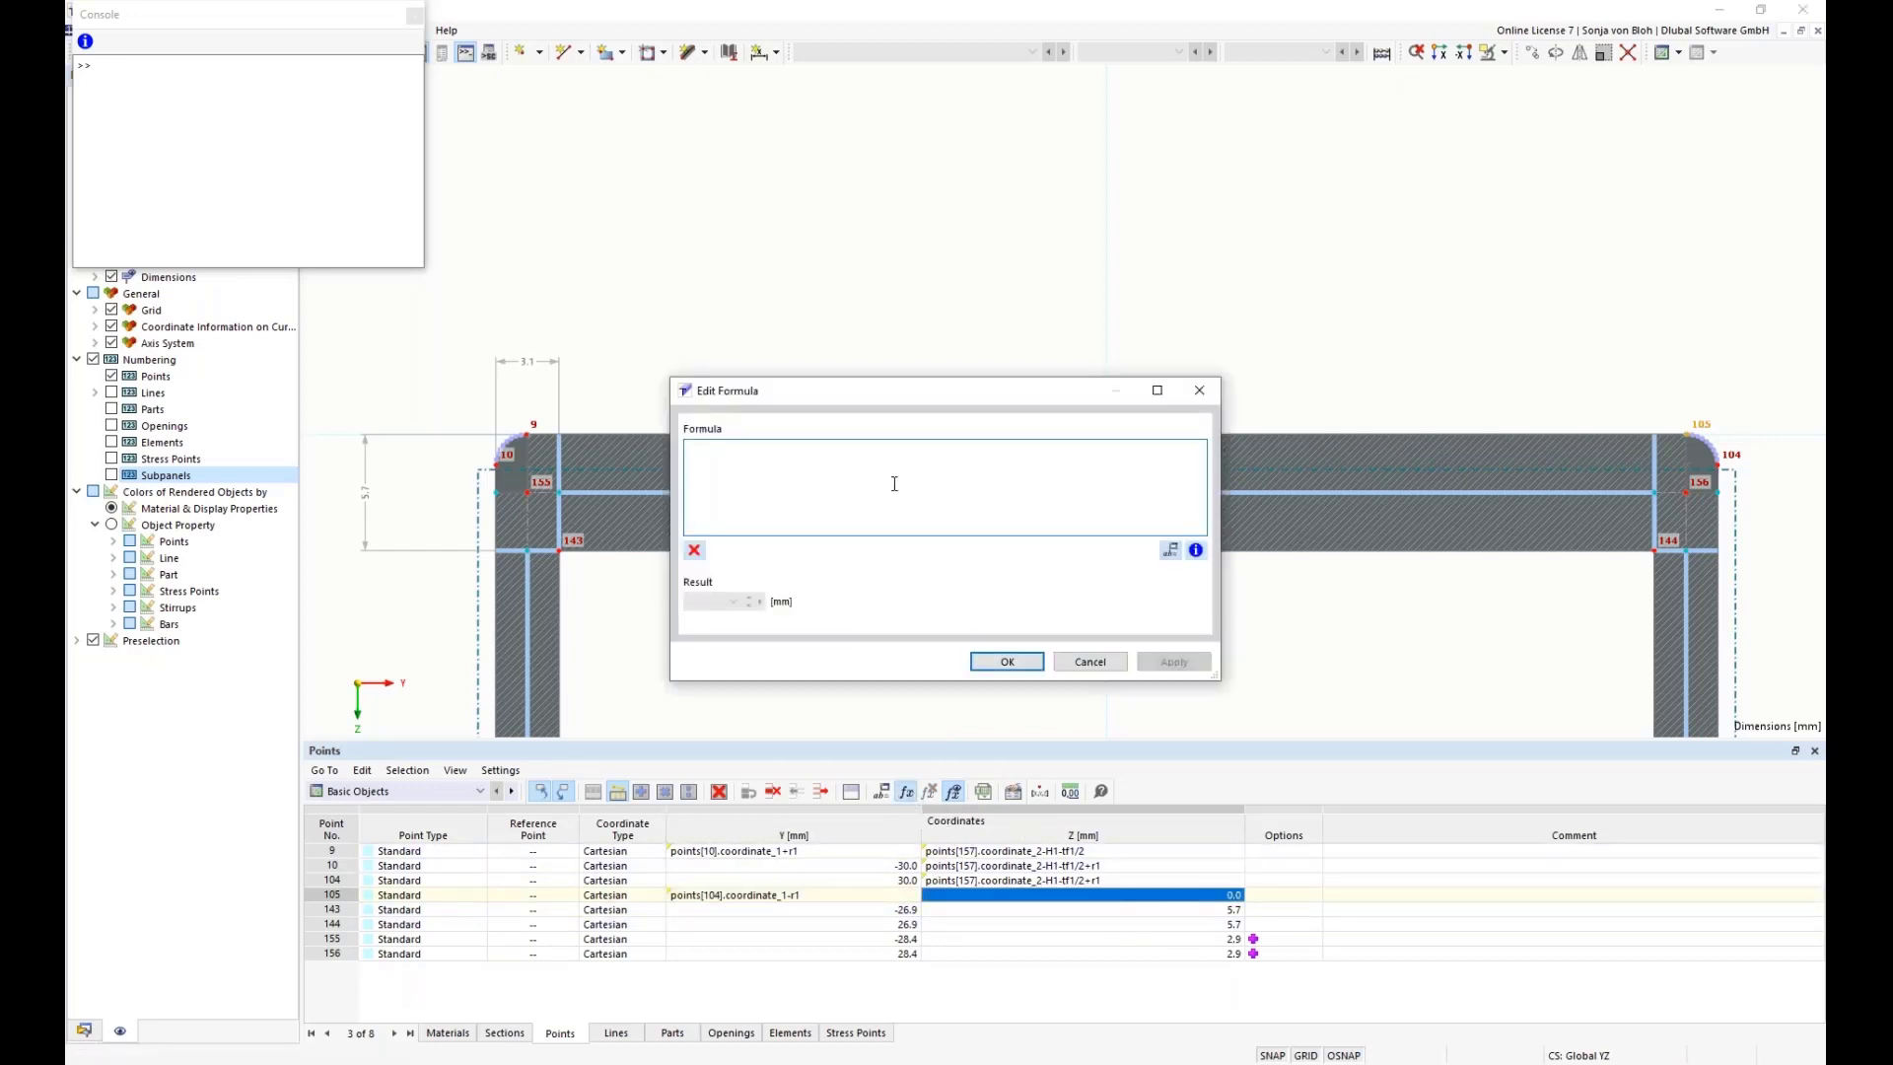
text(points[157].coordinate_2-H1-tf1/2)
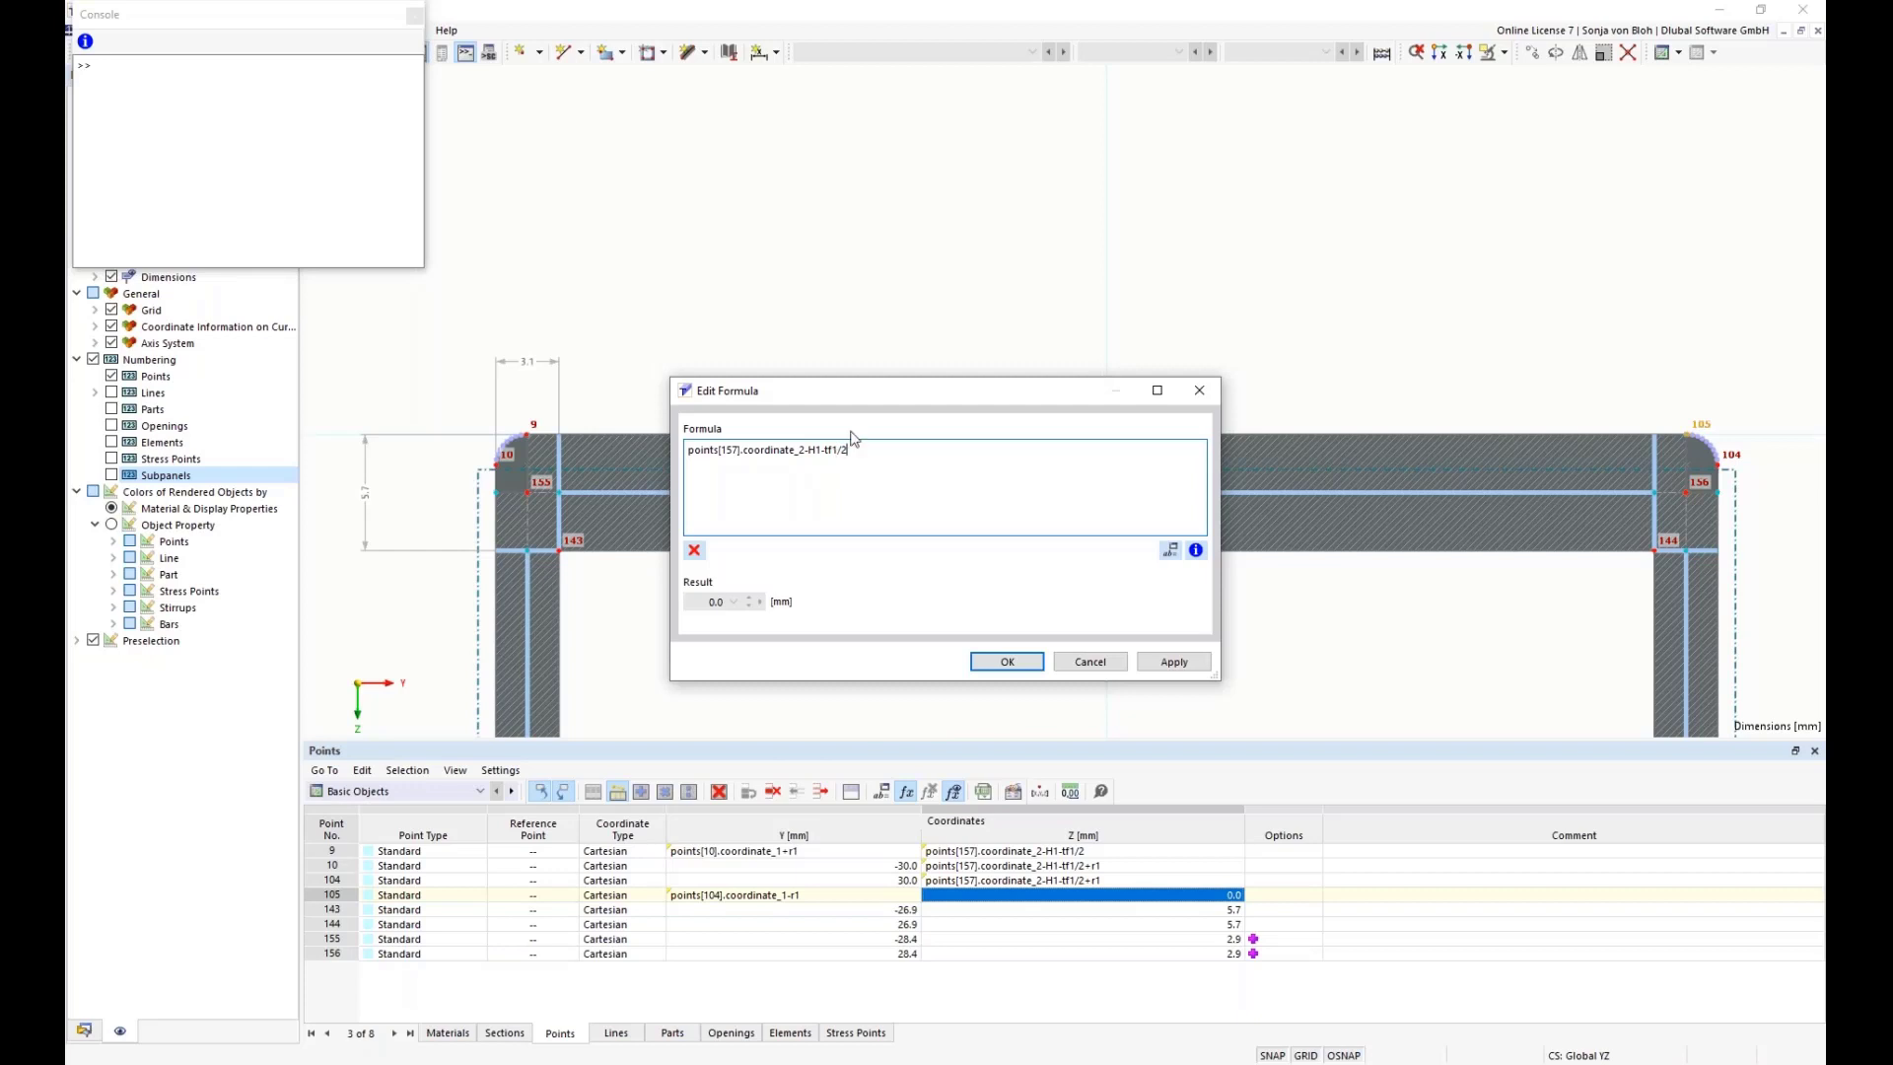
click(1002, 660)
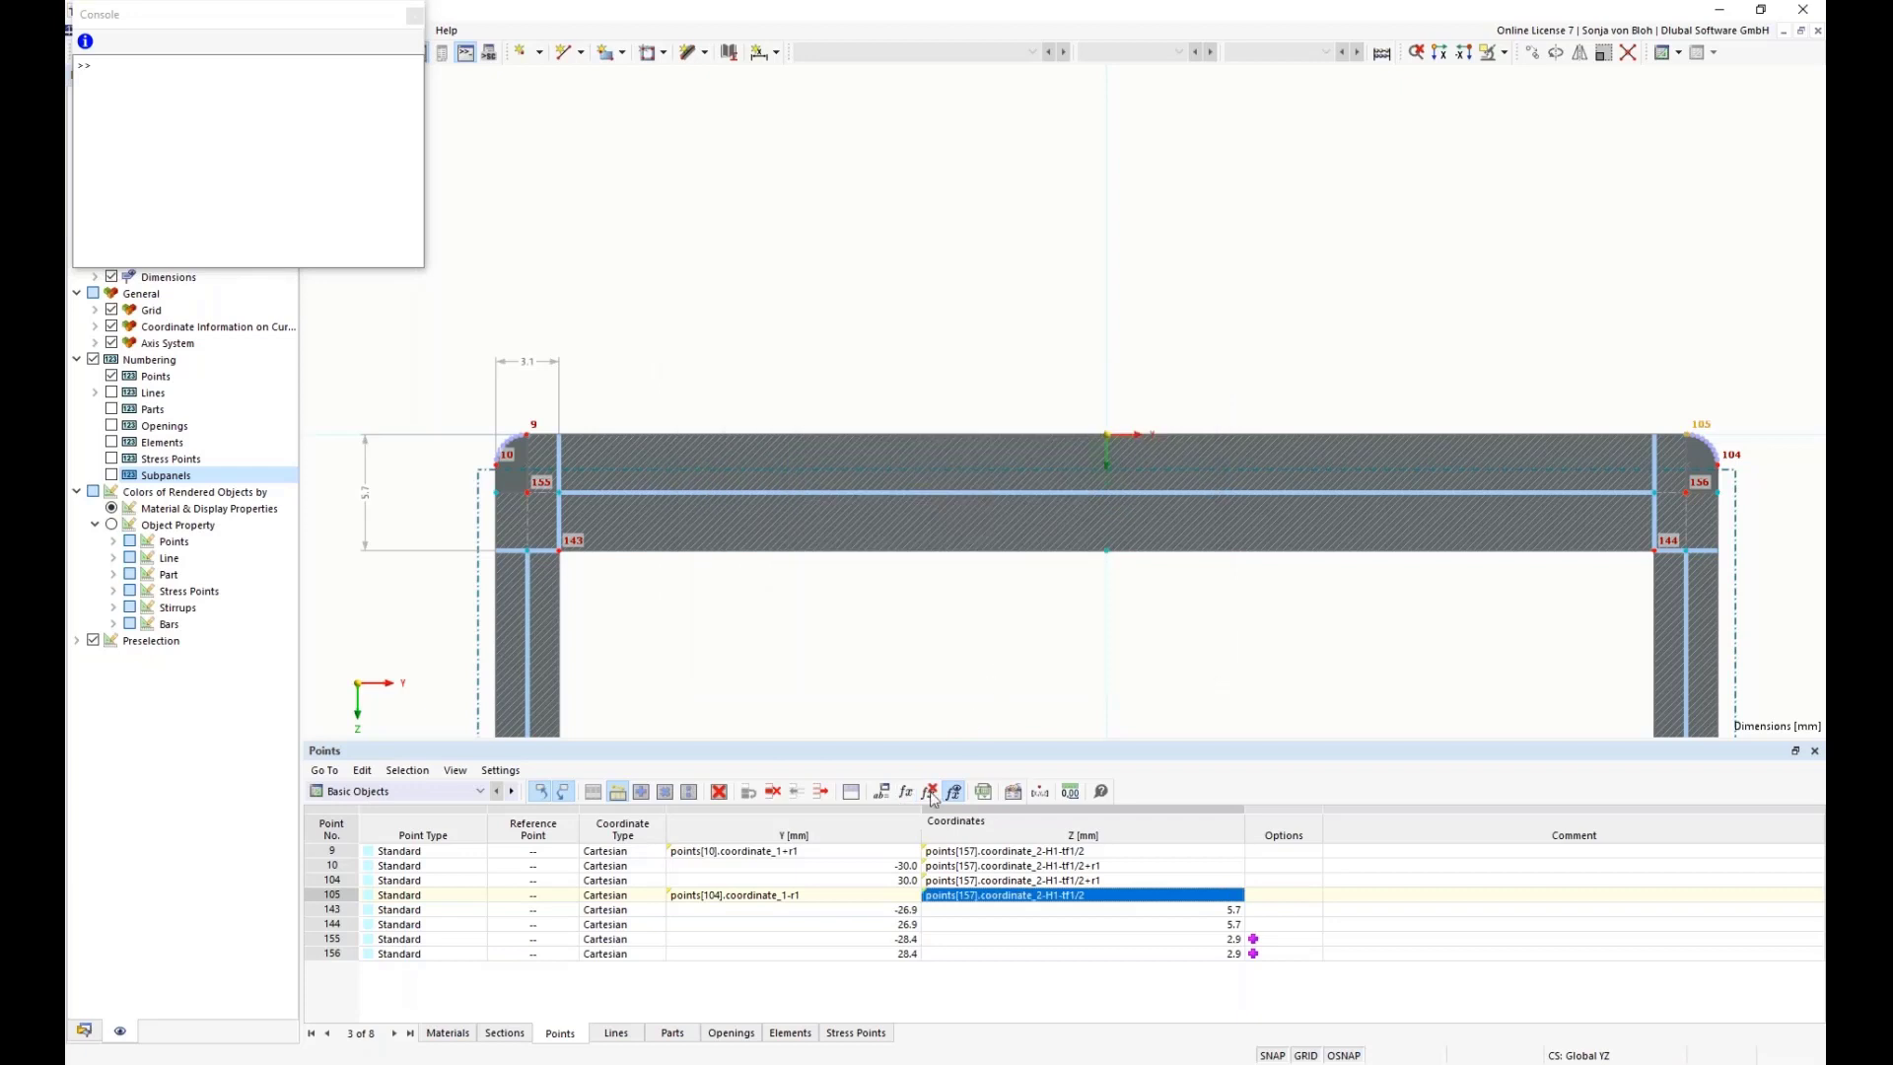
- Define the Z-coordinate of point 143 with the formula points[157].coordinate_2-H1+tf1/2
double_click(958, 909)
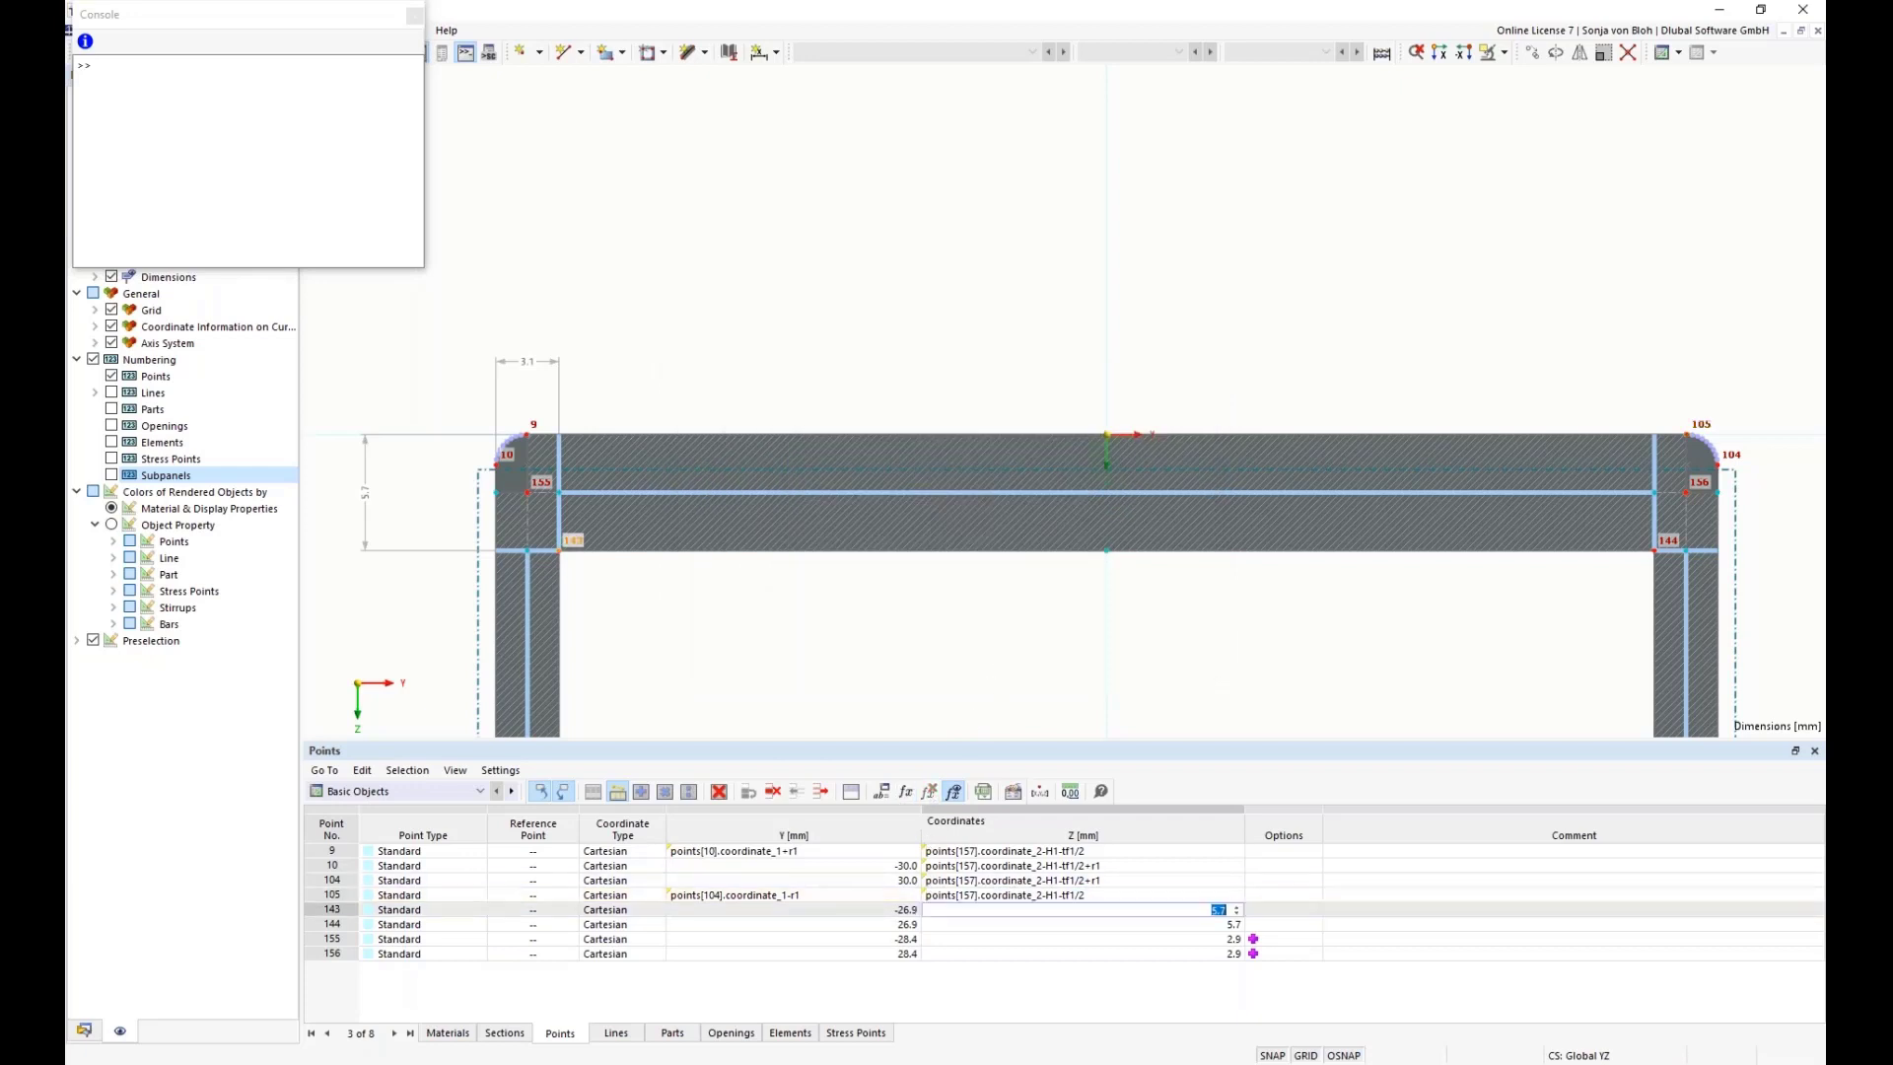
click(907, 793)
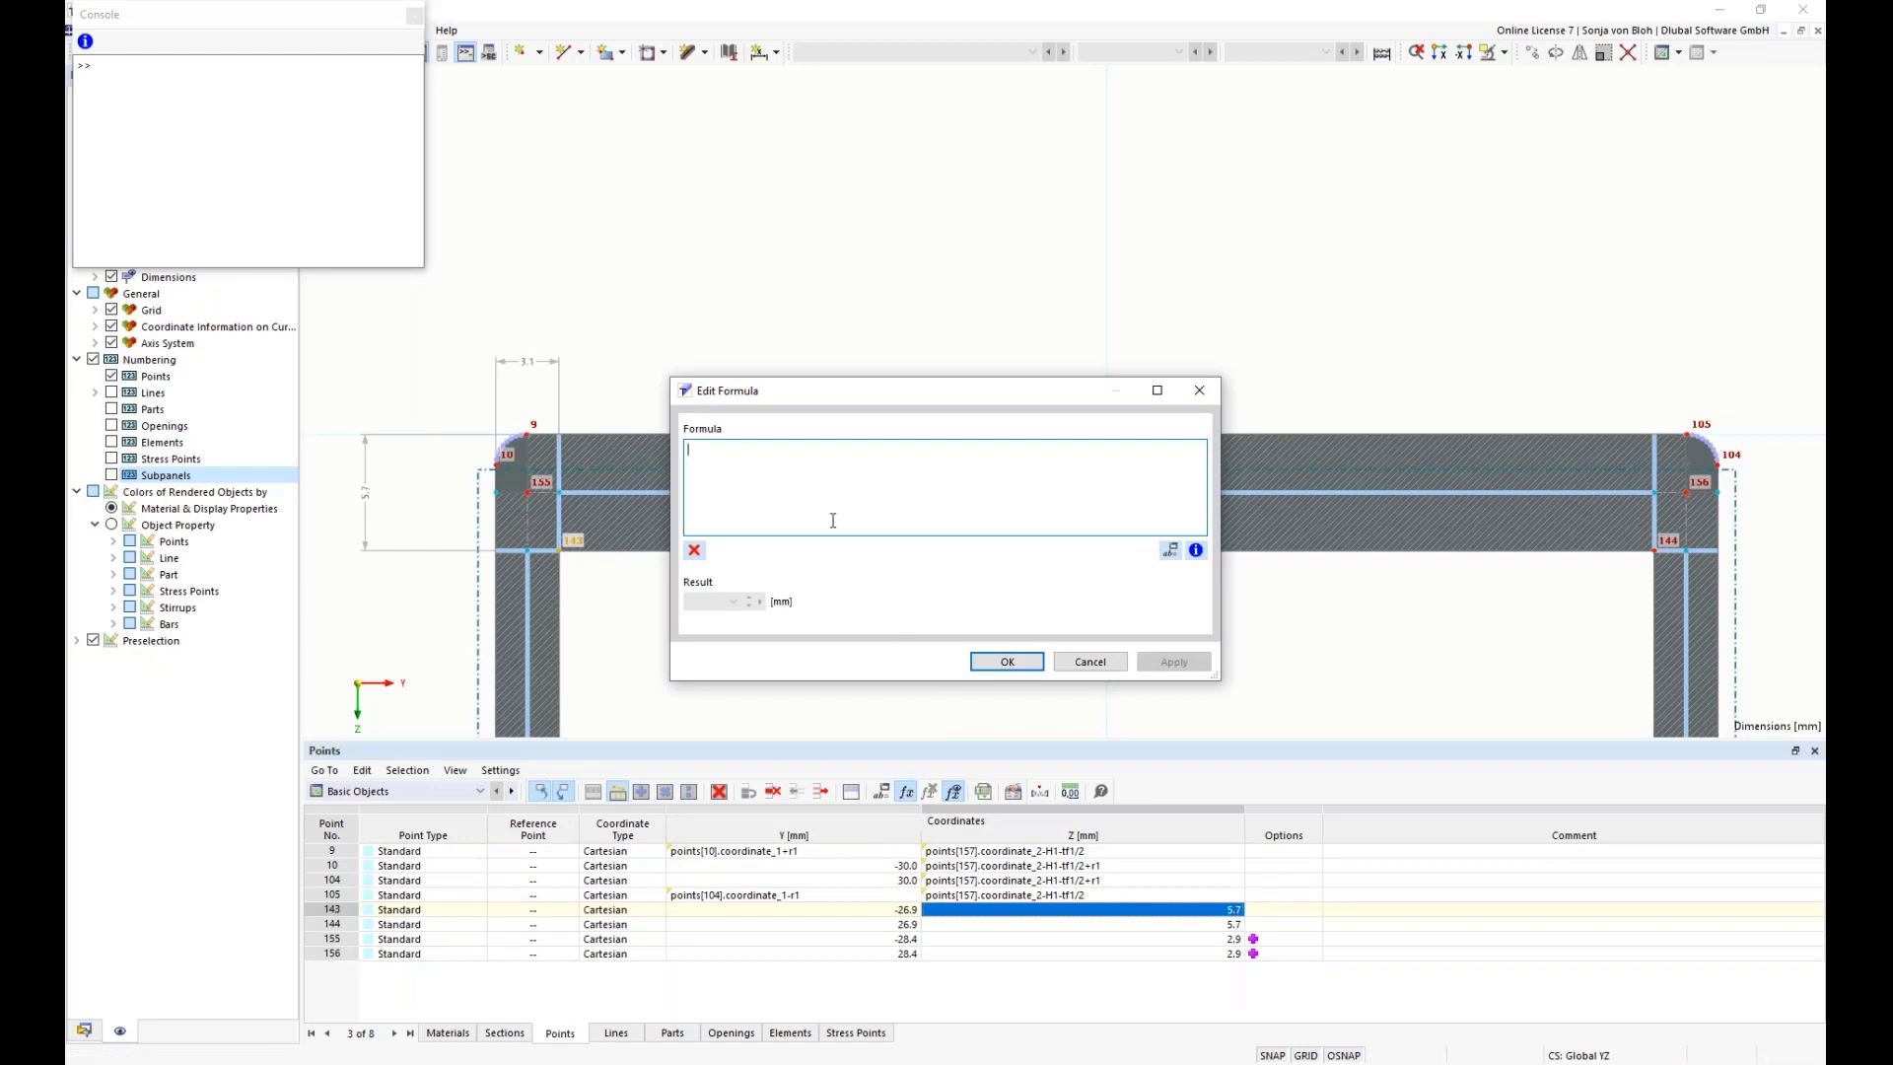
text(points[157].coordinate_2-H1-tf1/2)
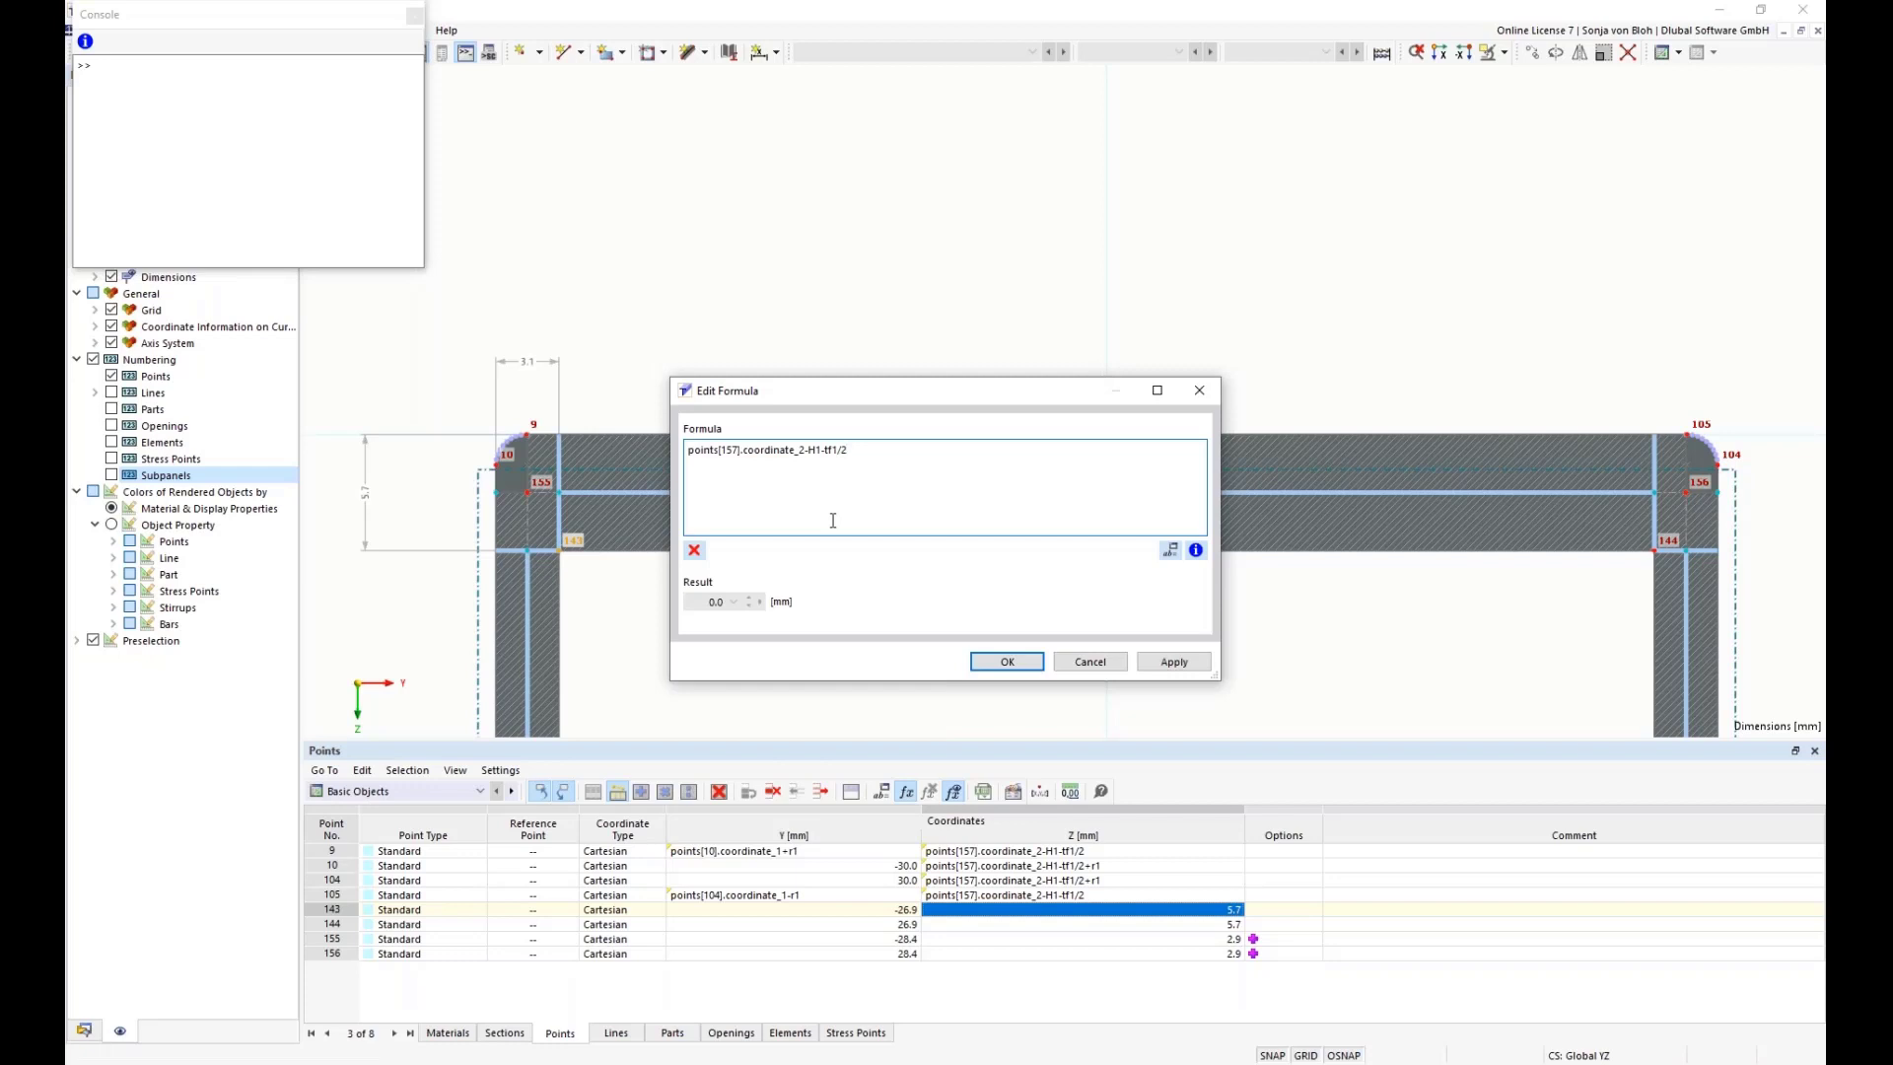
click(825, 450)
key(BackSpace)
text(+)
click(1004, 660)
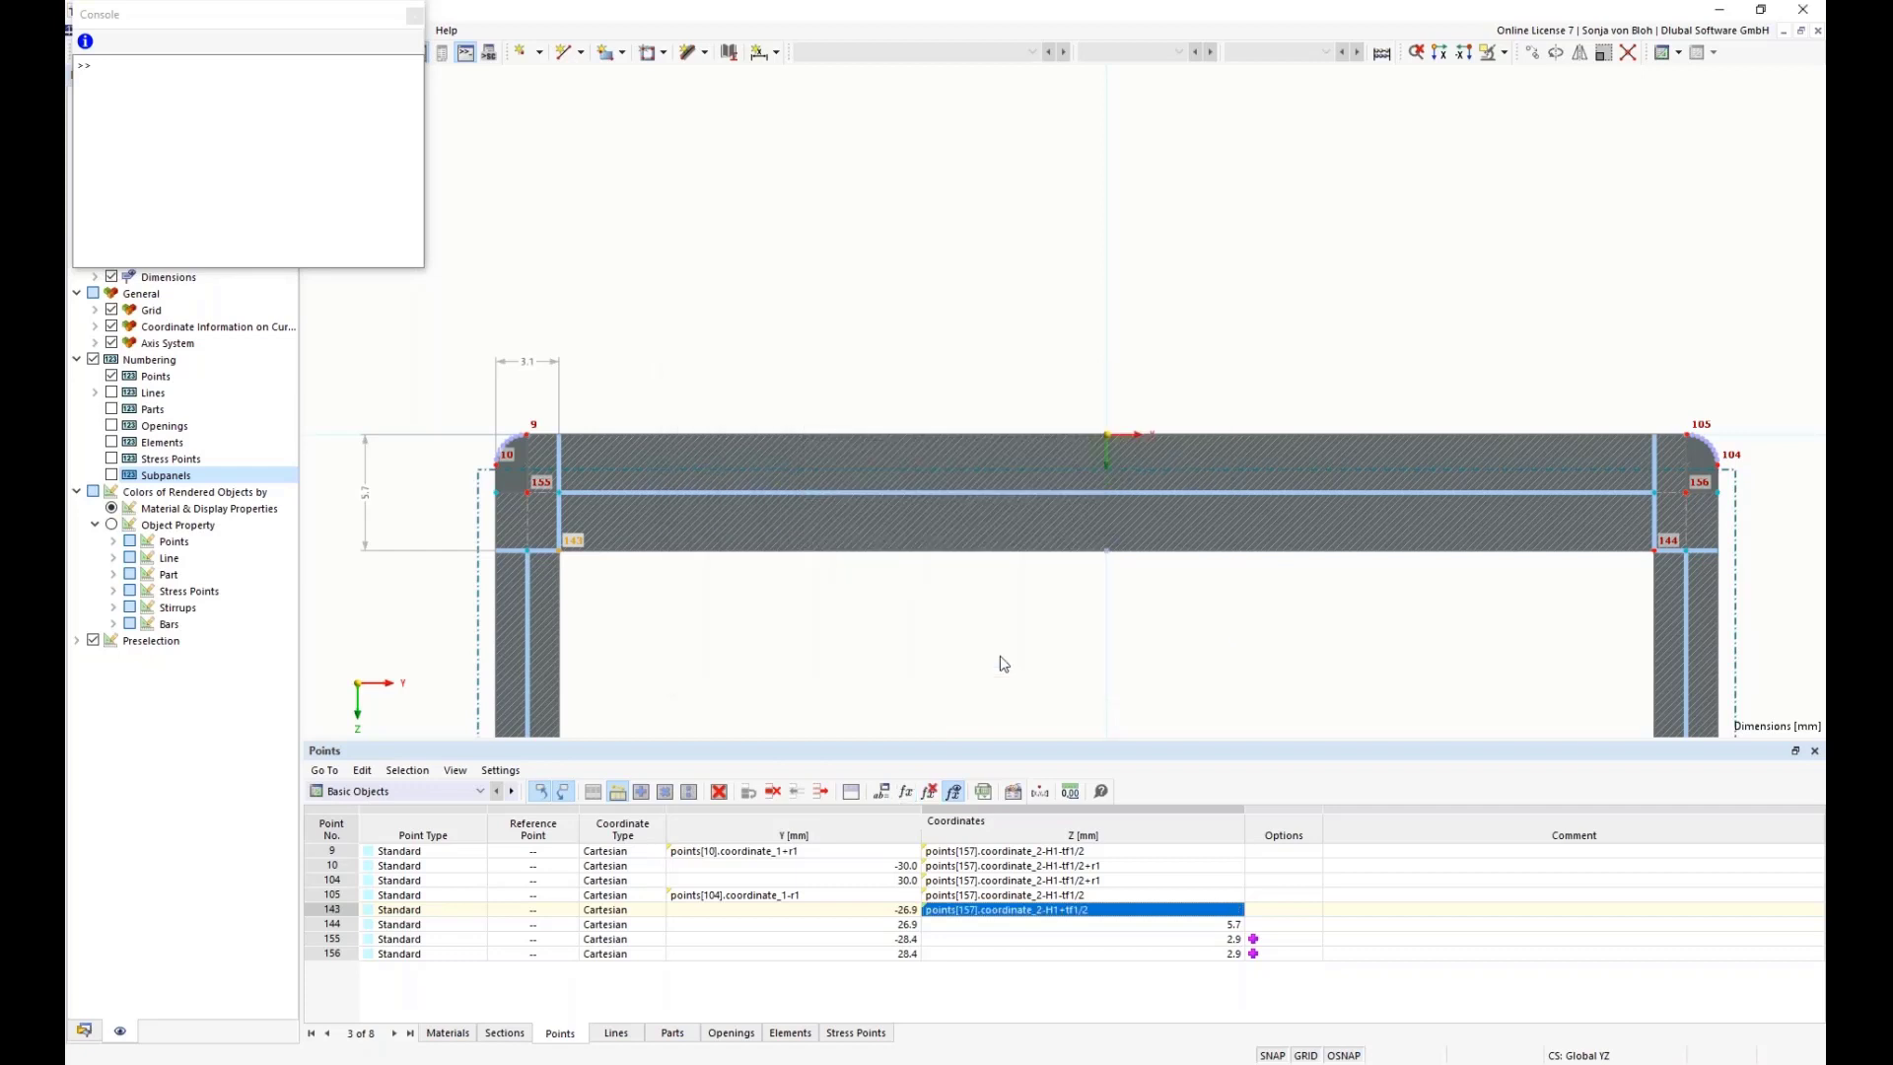
- Give point 144 the Z-coordinate formula points[157].coordinate_2-H1+tf1/2
click(973, 927)
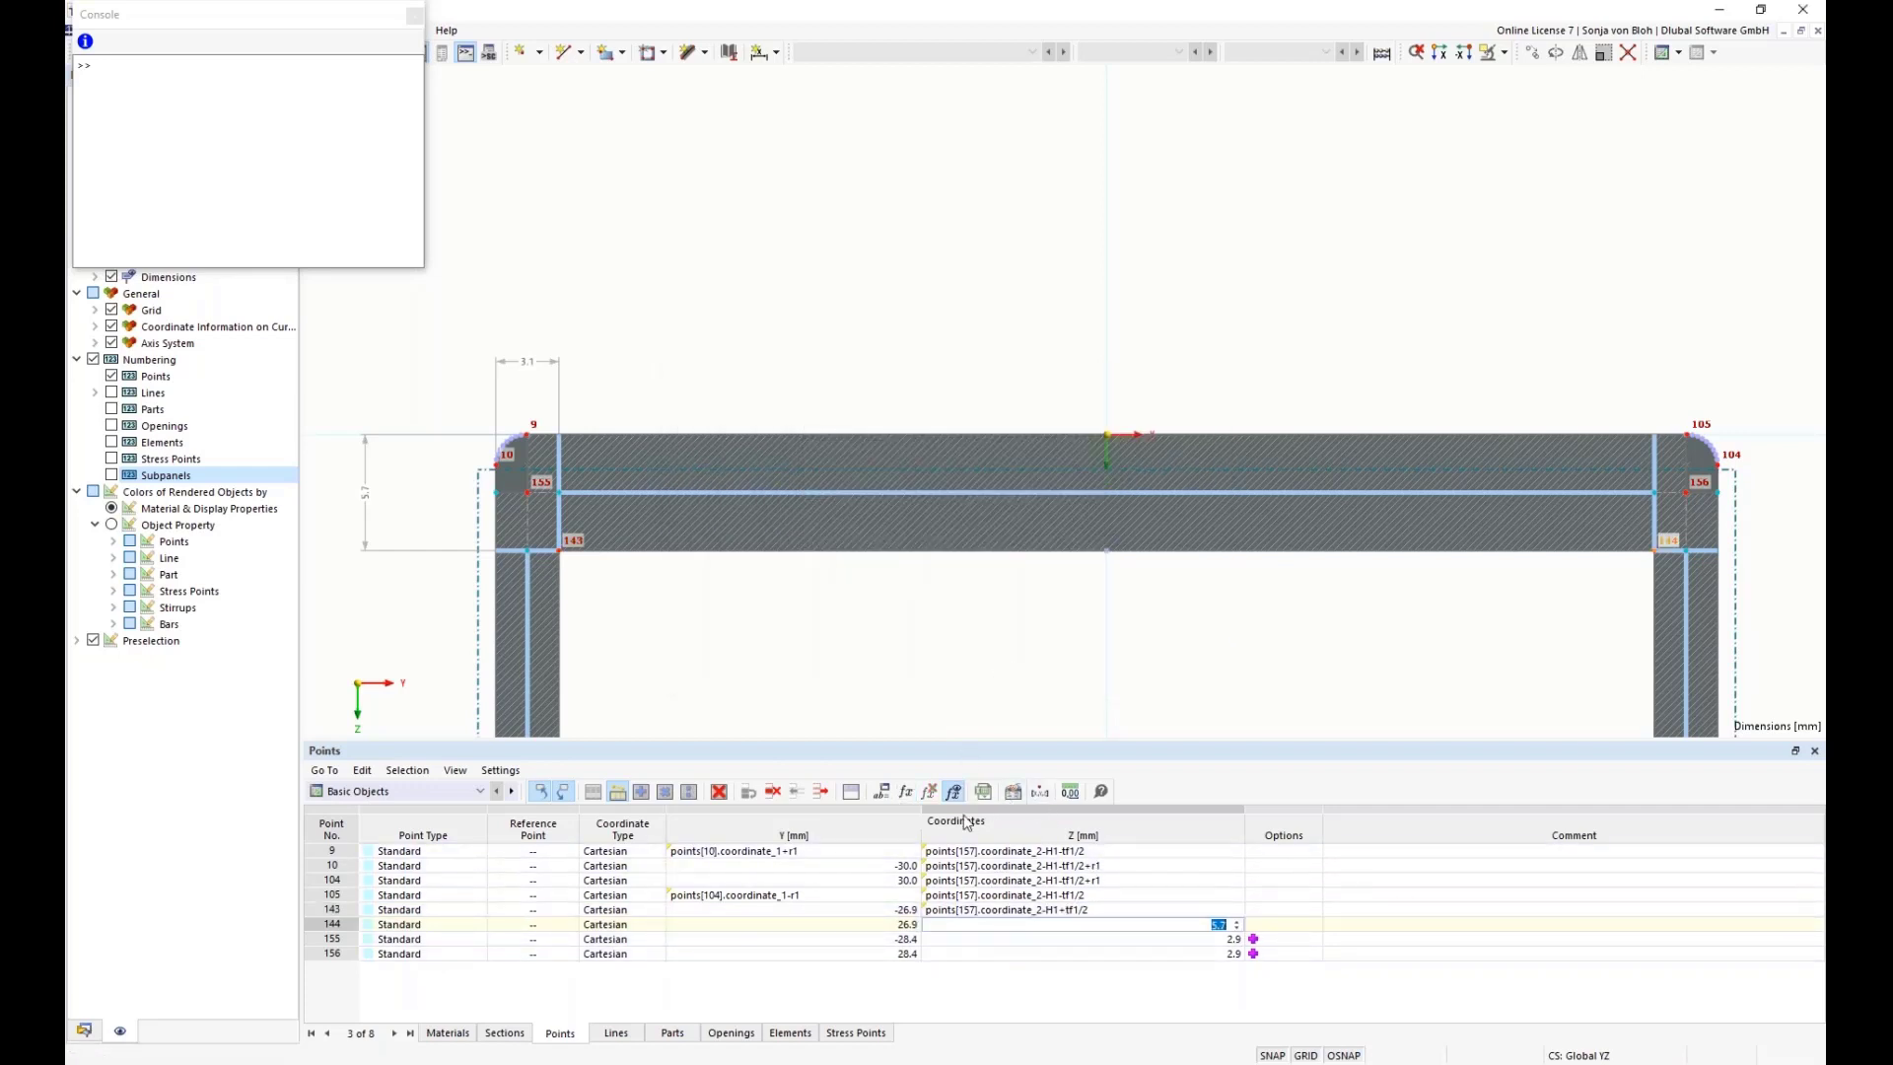
click(906, 792)
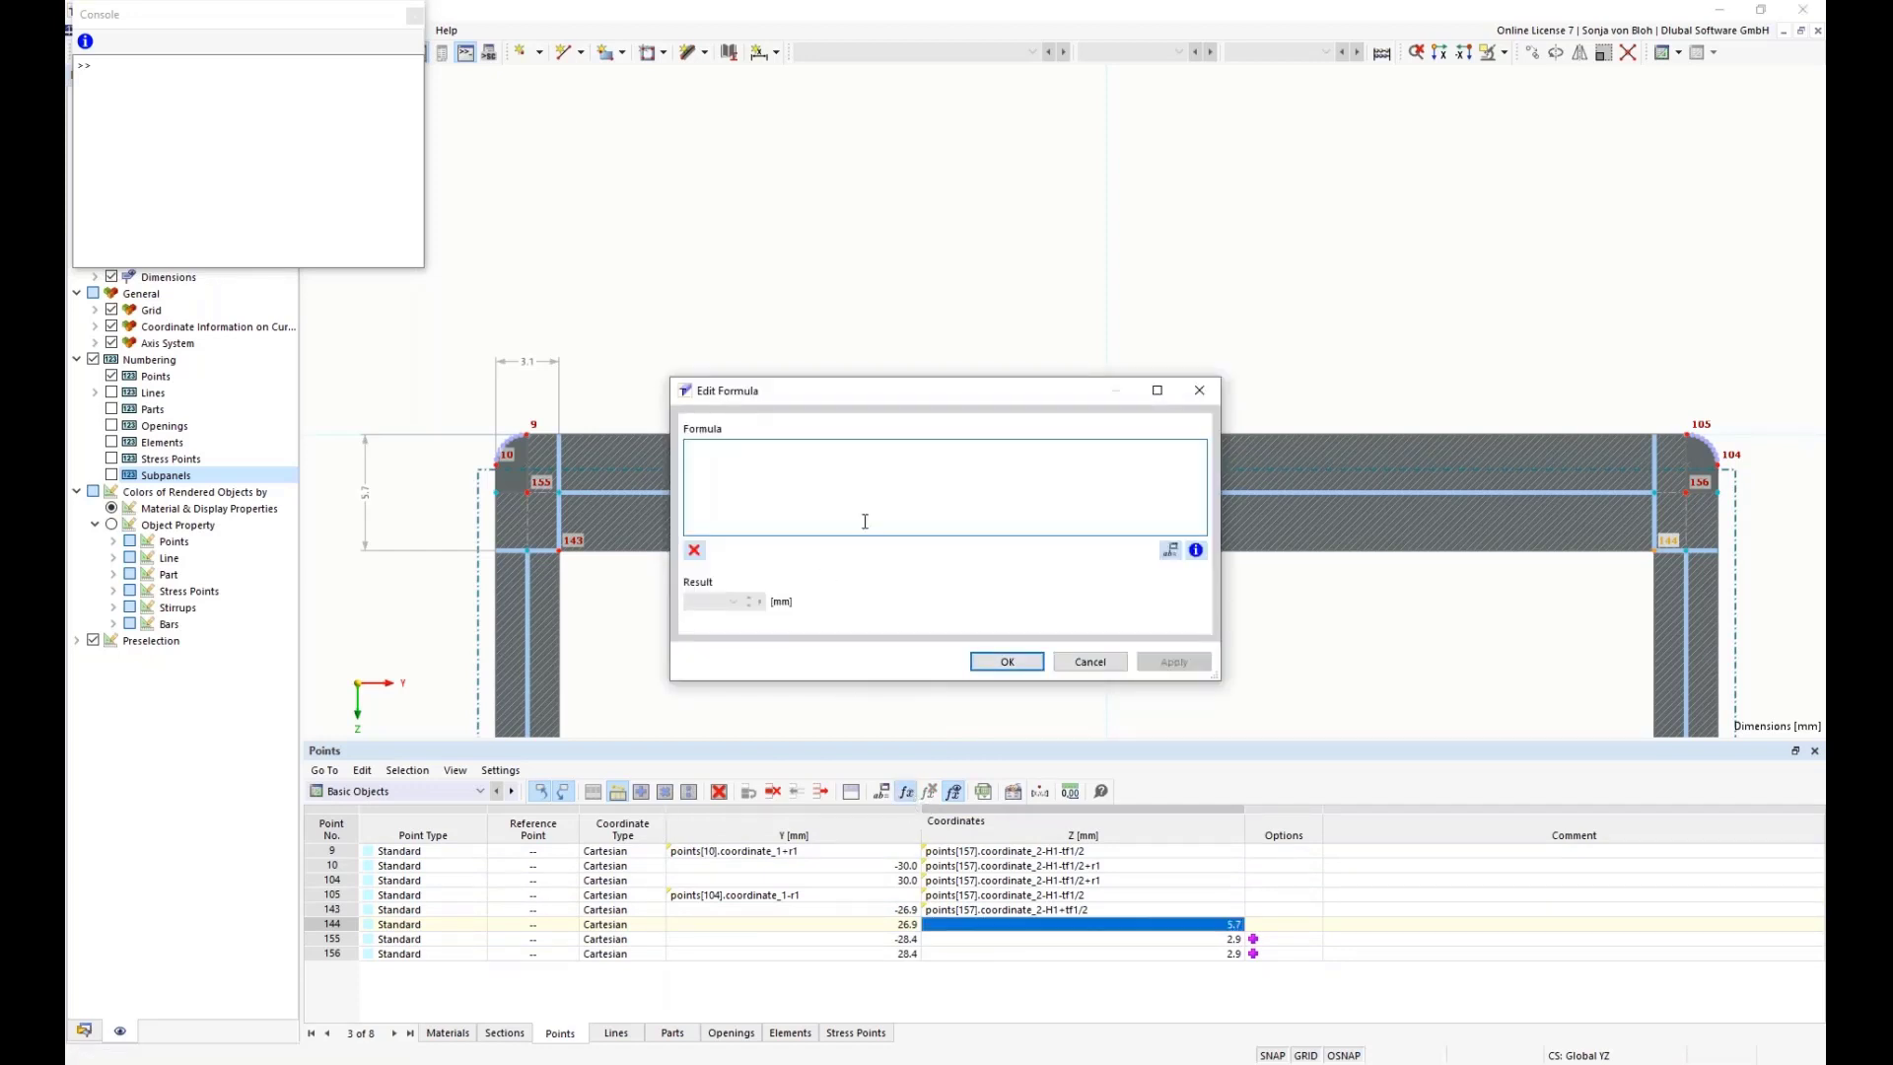
text(points[157].coordinate_2-H1-tf1/2)
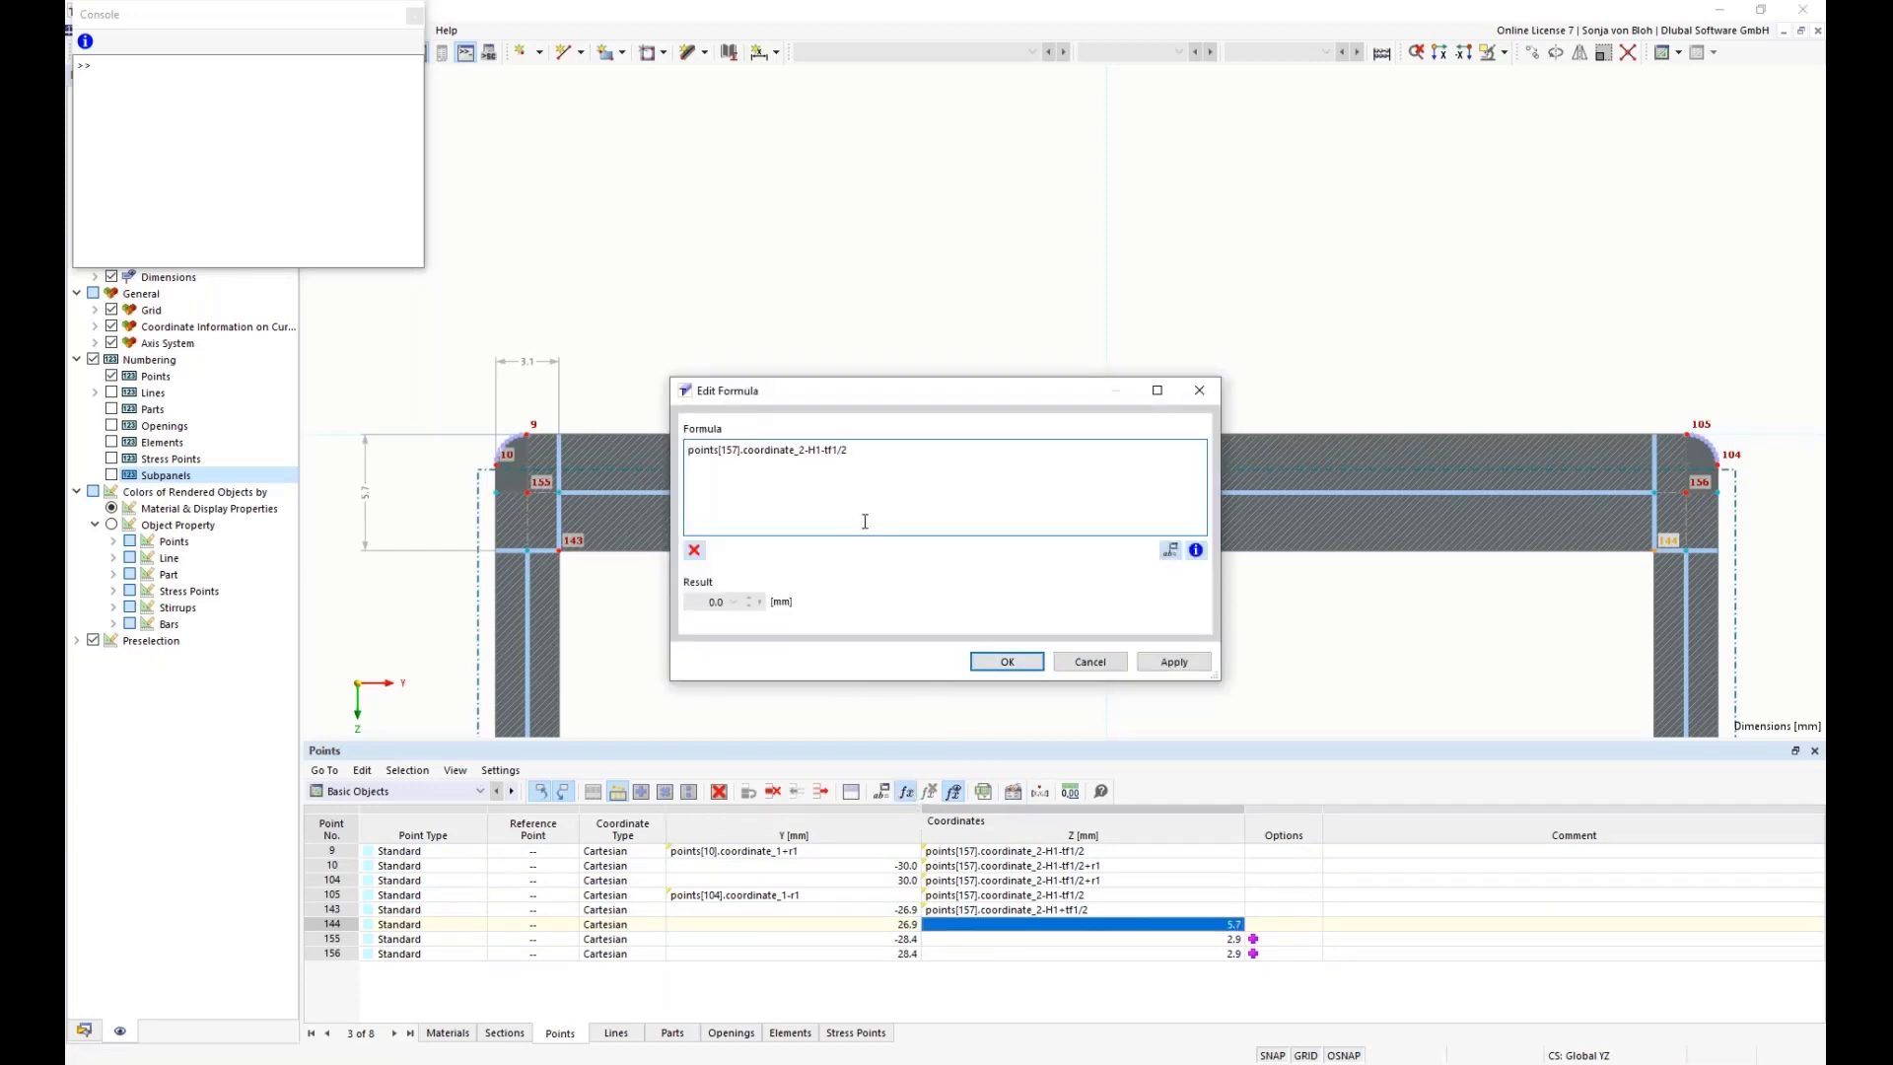
click(824, 450)
key(Delete)
text(+)
click(996, 664)
- Set the Z-coordinate of point 155 to the formula points[157].coordinate_2-H1, dropping the tf1/2 term from the copied formula
double_click(949, 941)
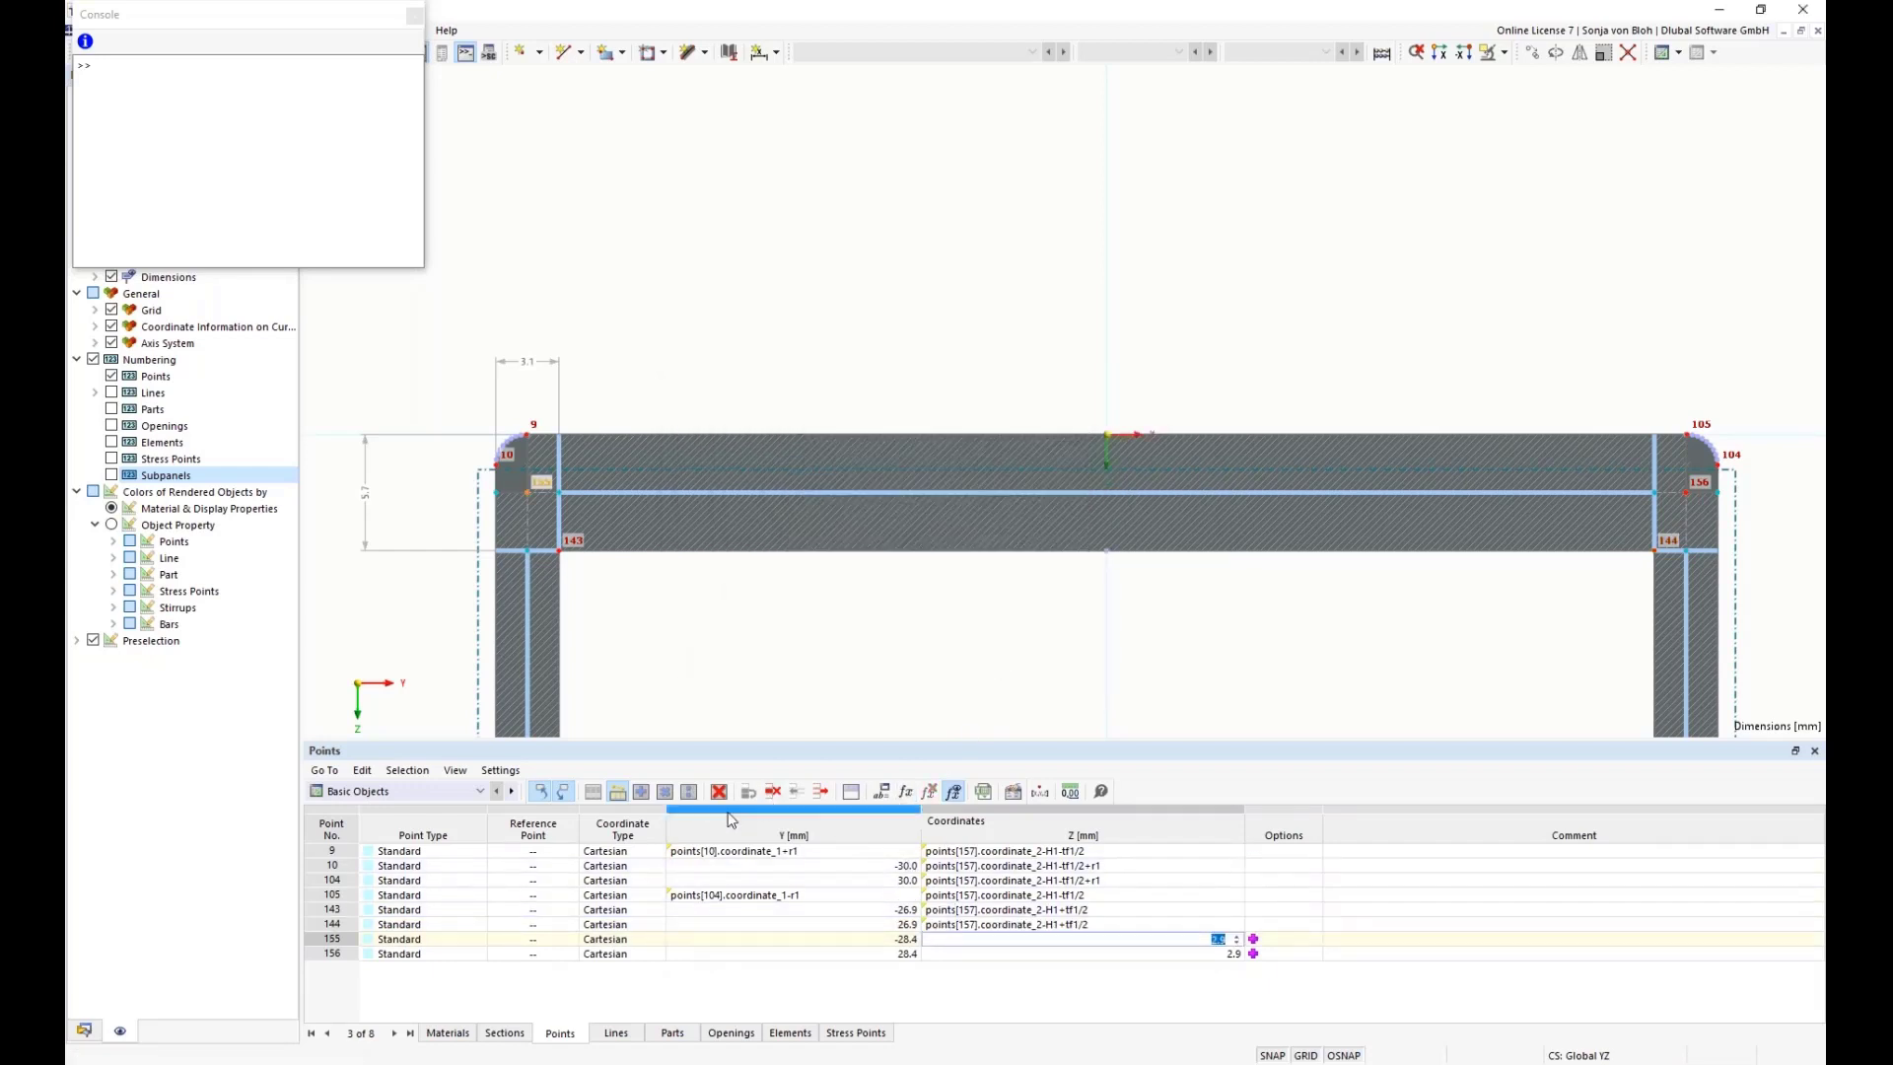
click(908, 794)
text(points[157].coordinate_2-H1-tf1/2)
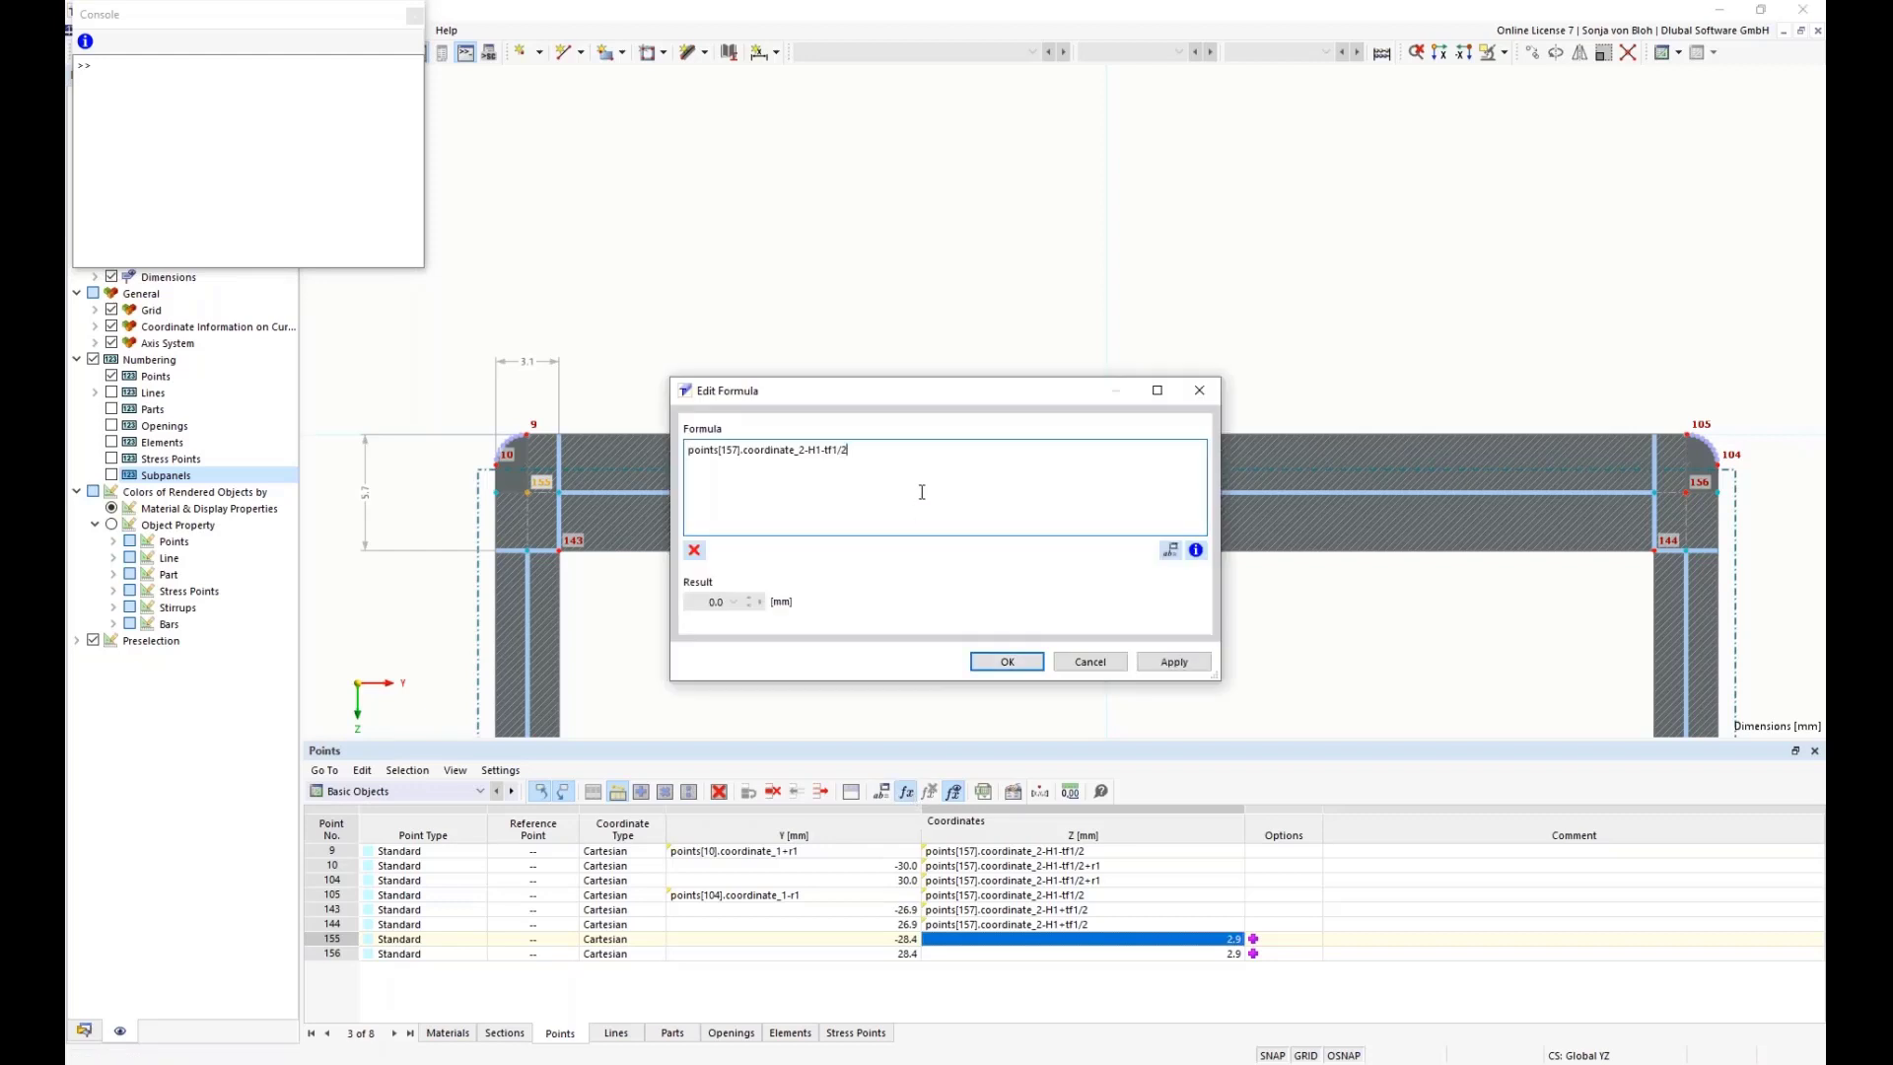
key(BackSpace)
key(BackSpace)
key(BackSpace)
key(BackSpace)
key(BackSpace)
key(BackSpace)
click(994, 666)
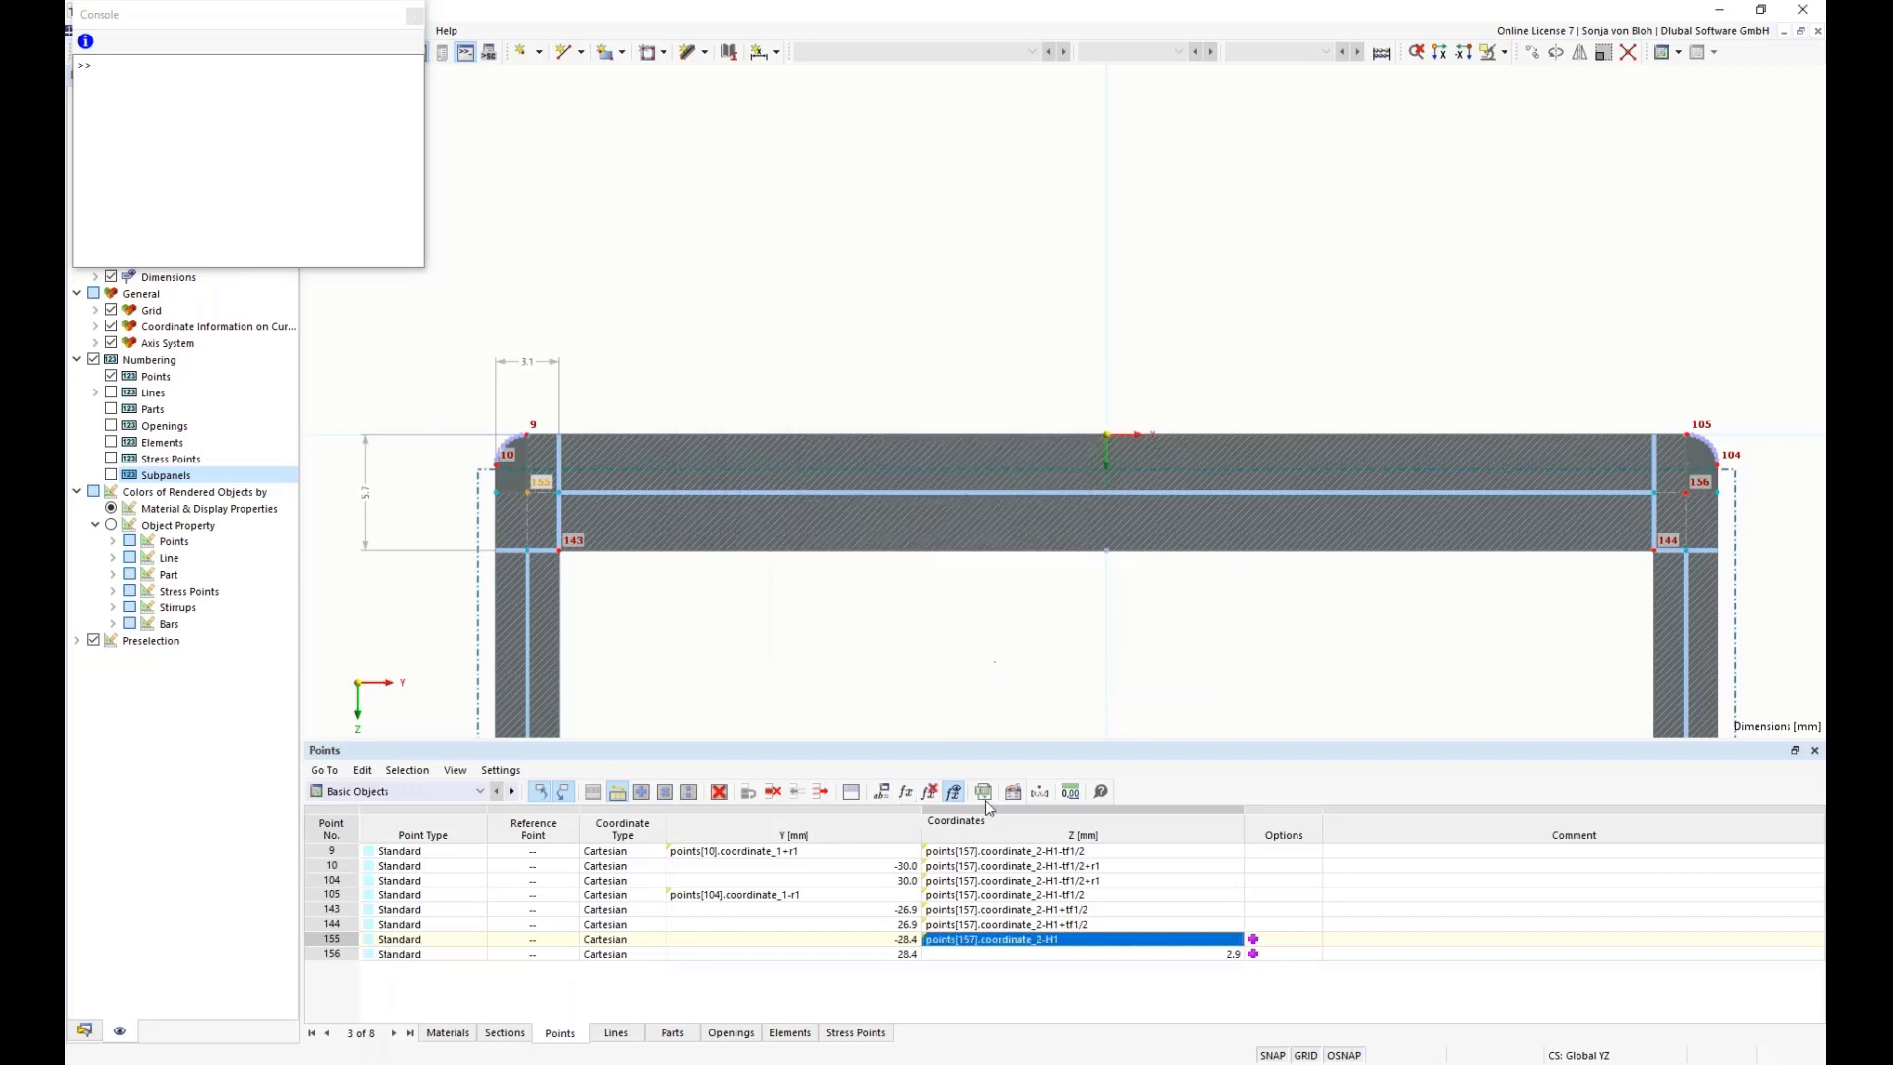
- Set the Z-coordinate of point 156 to the formula points[157].coordinate_2-H1, dropping the tf1/2 term from the copied formula
double_click(1011, 953)
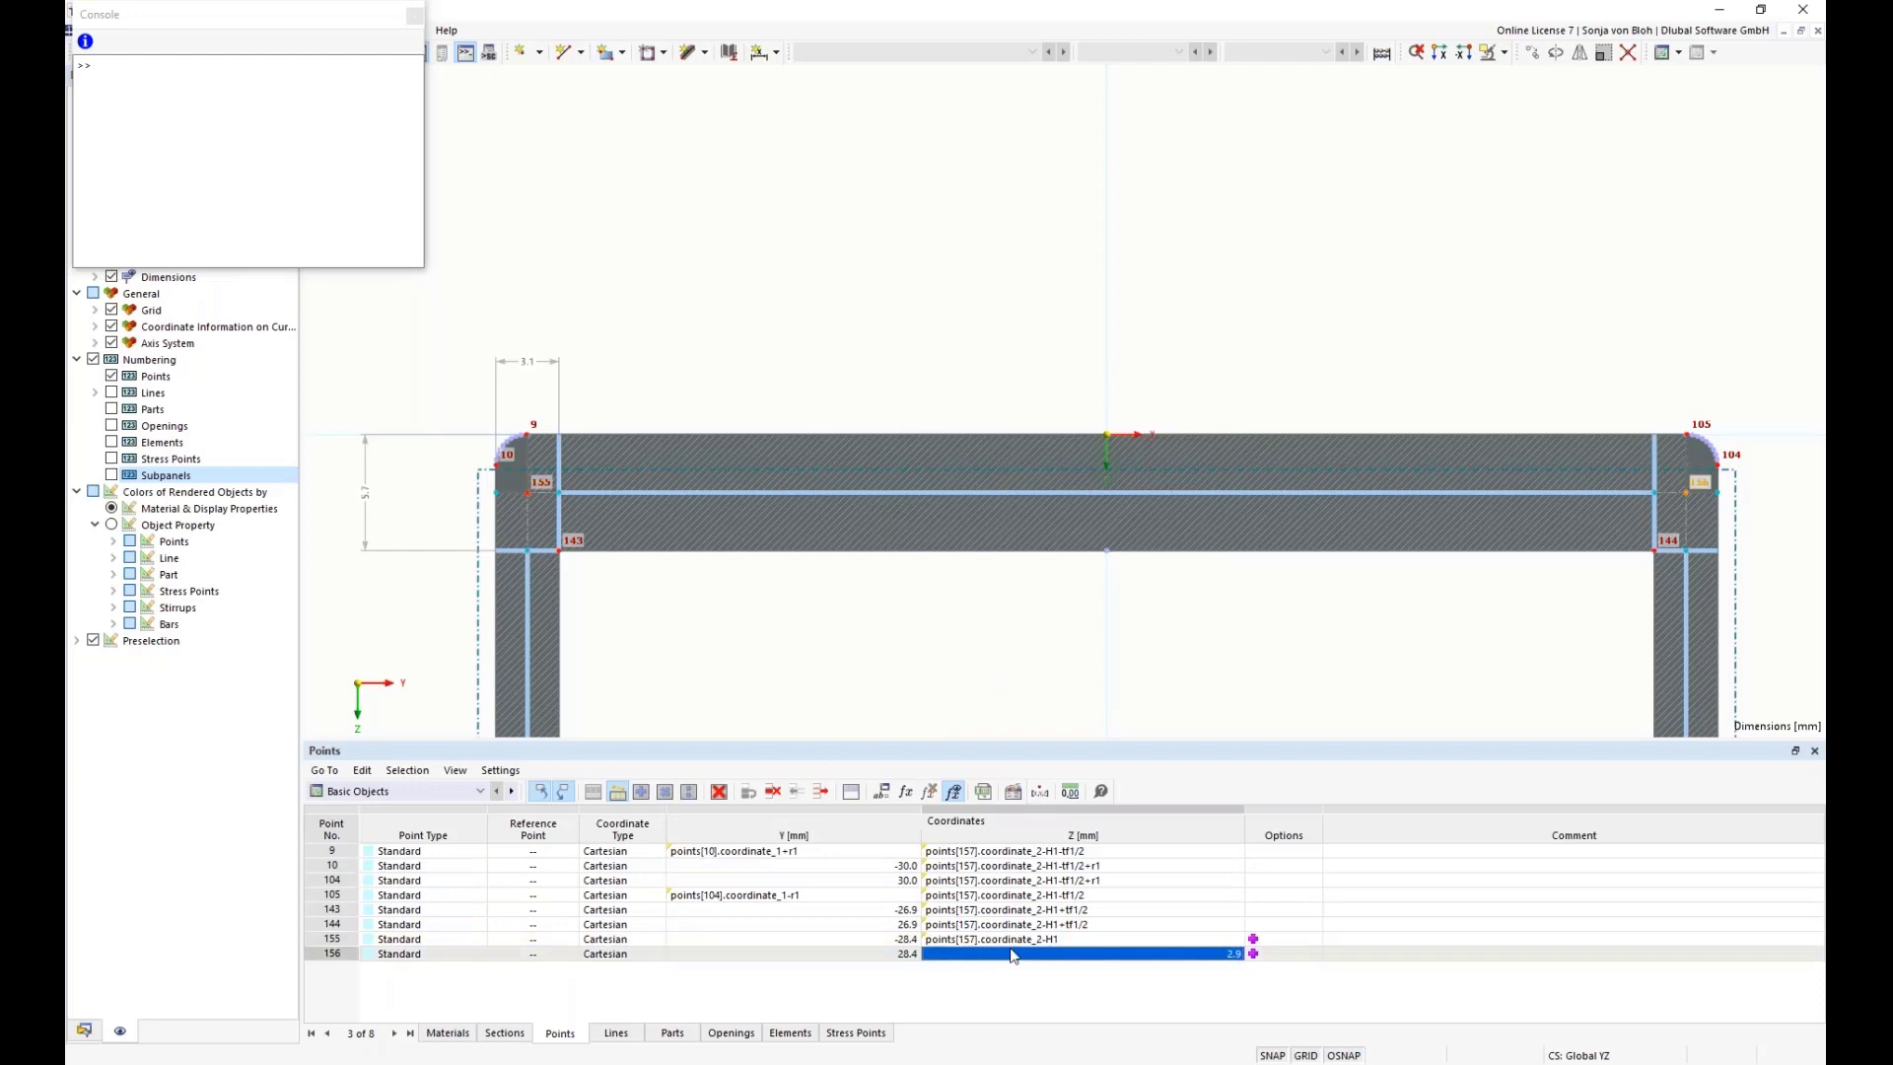
click(905, 792)
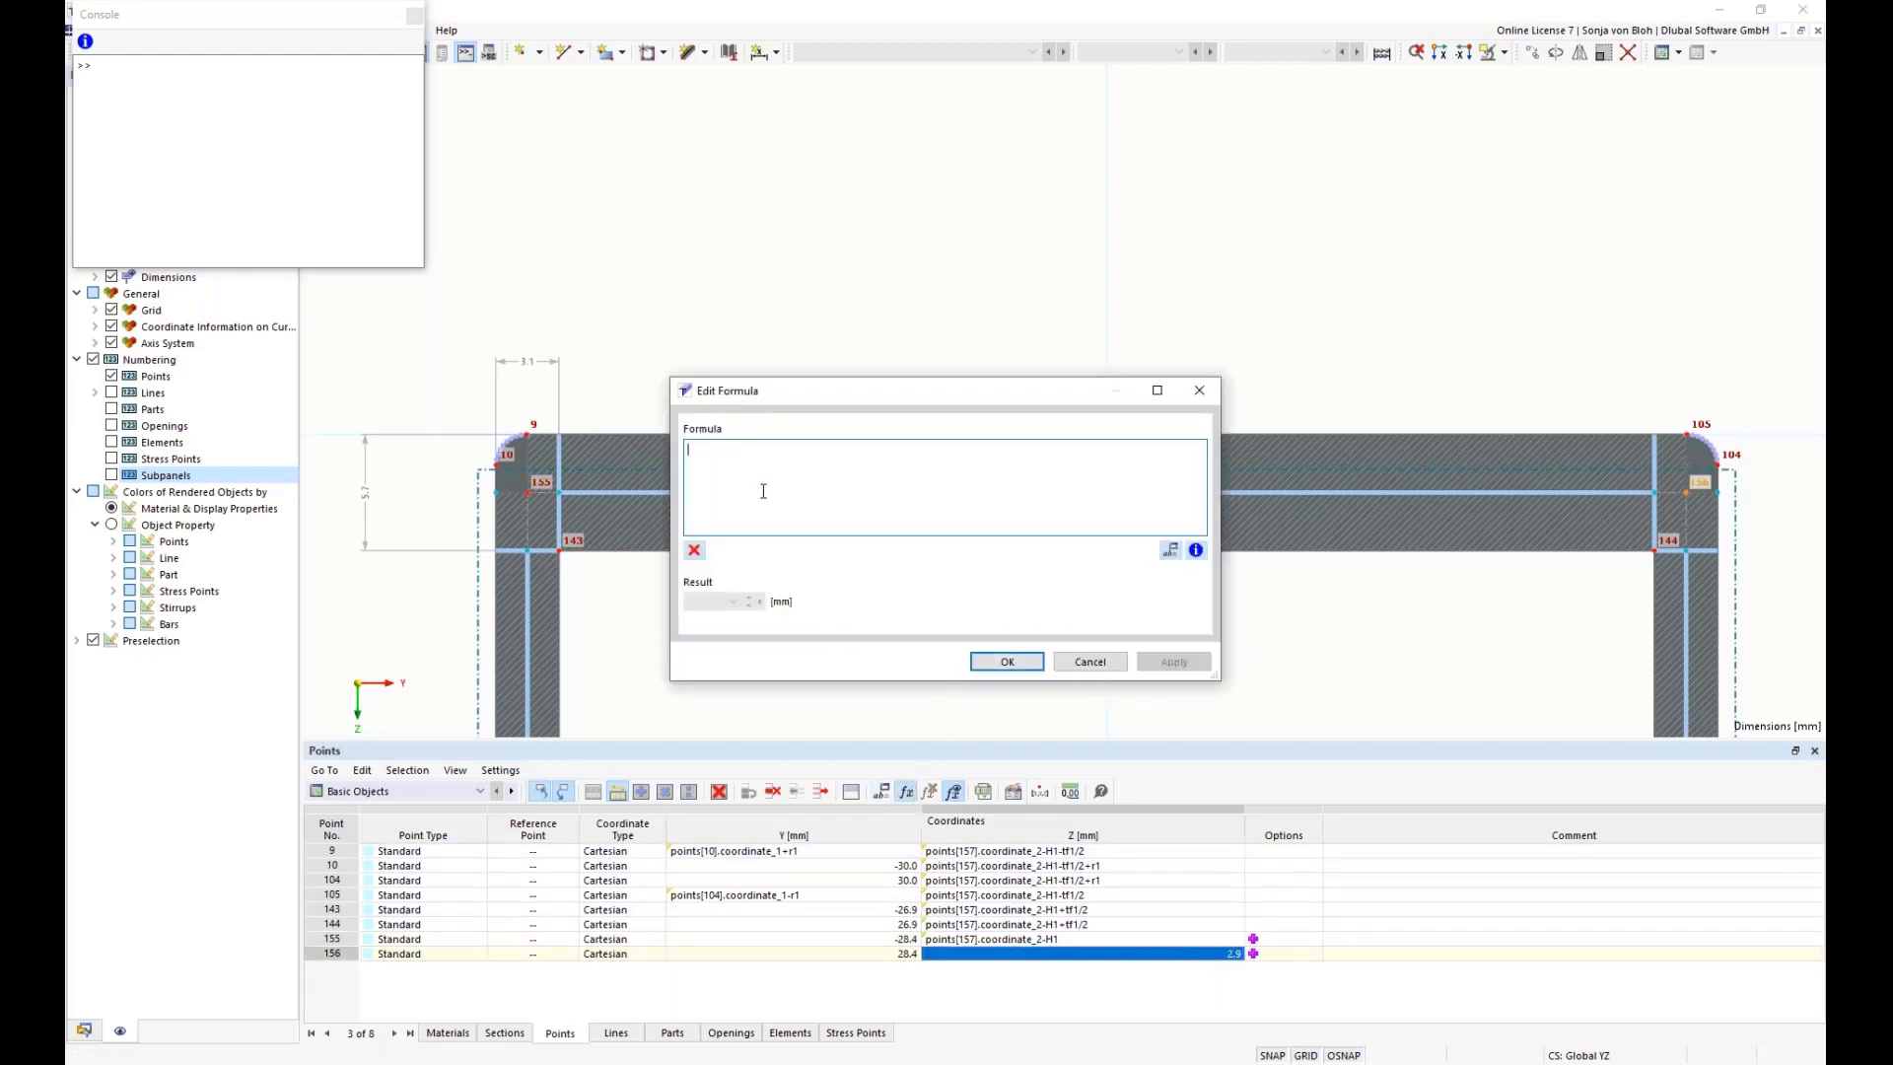
text(points[157].coordinate_2-H1-tf1/2)
key(BackSpace)
key(BackSpace)
key(BackSpace)
key(BackSpace)
key(BackSpace)
key(BackSpace)
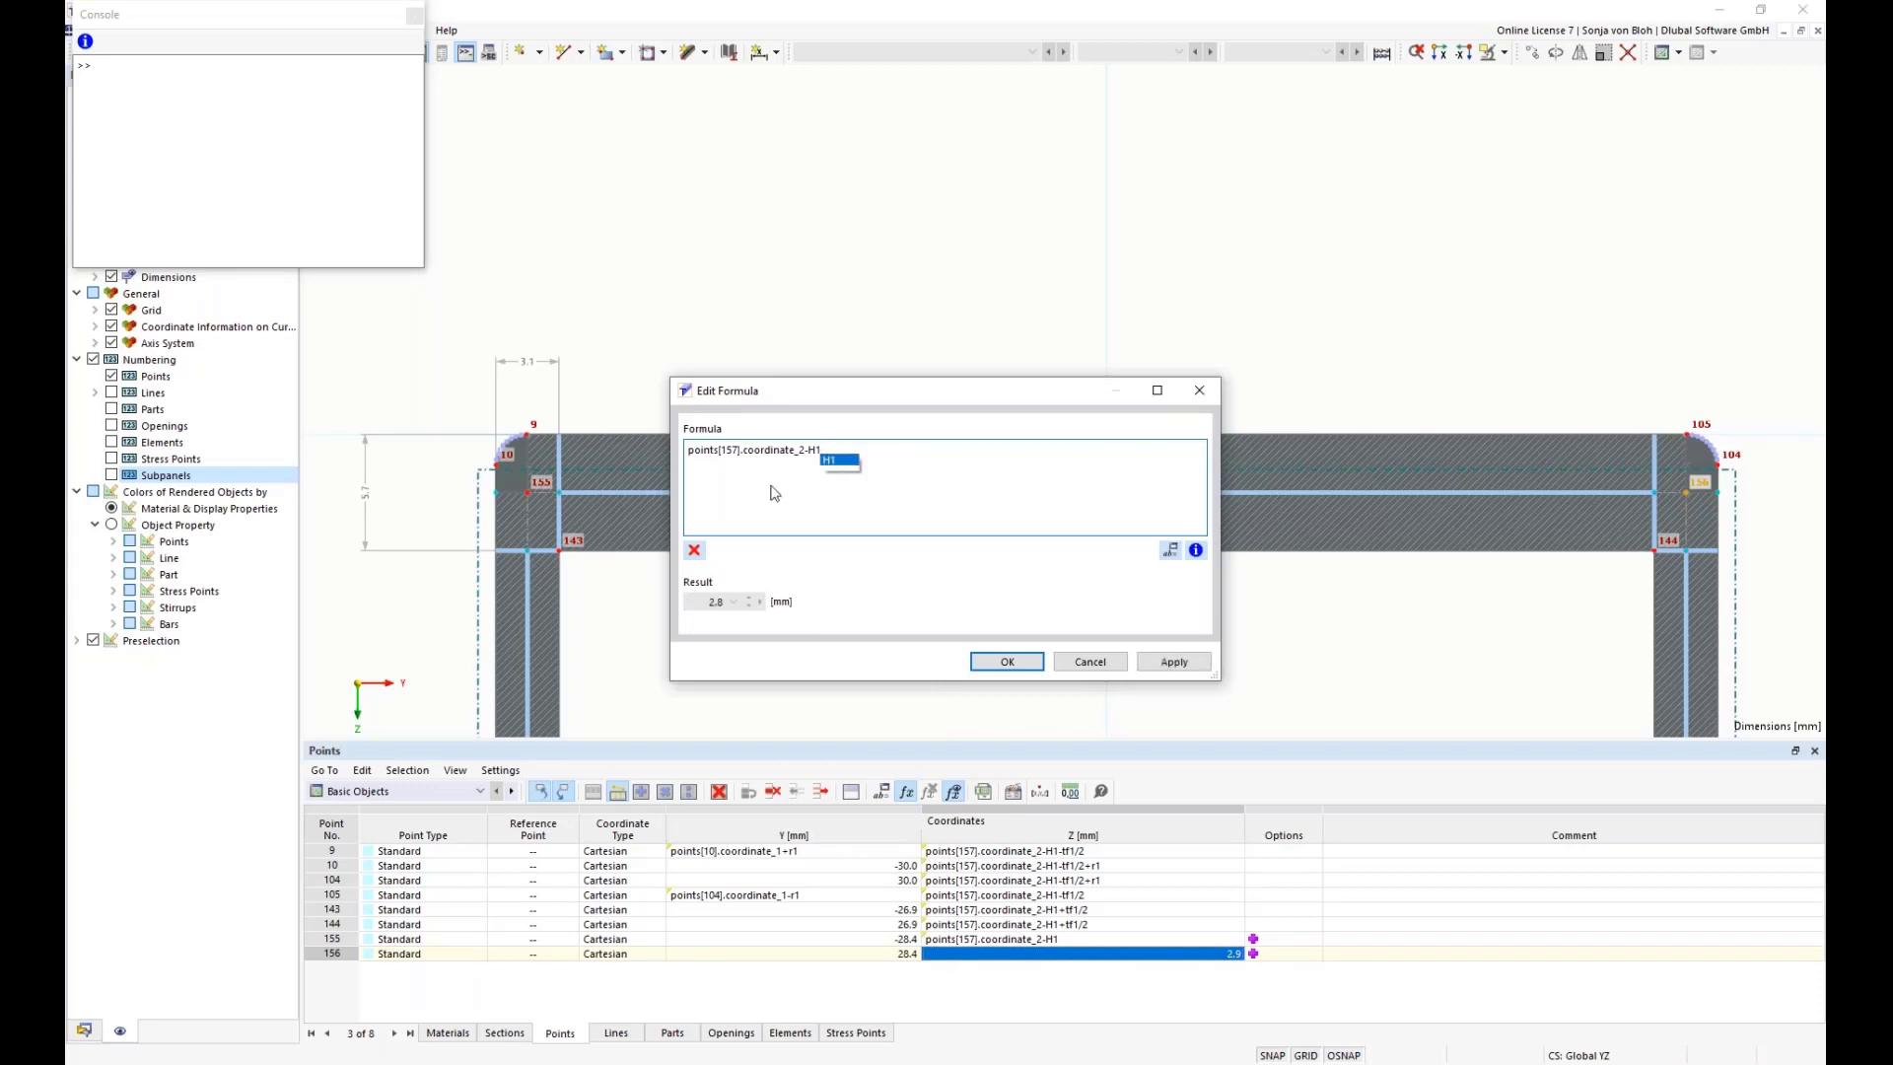
click(1007, 661)
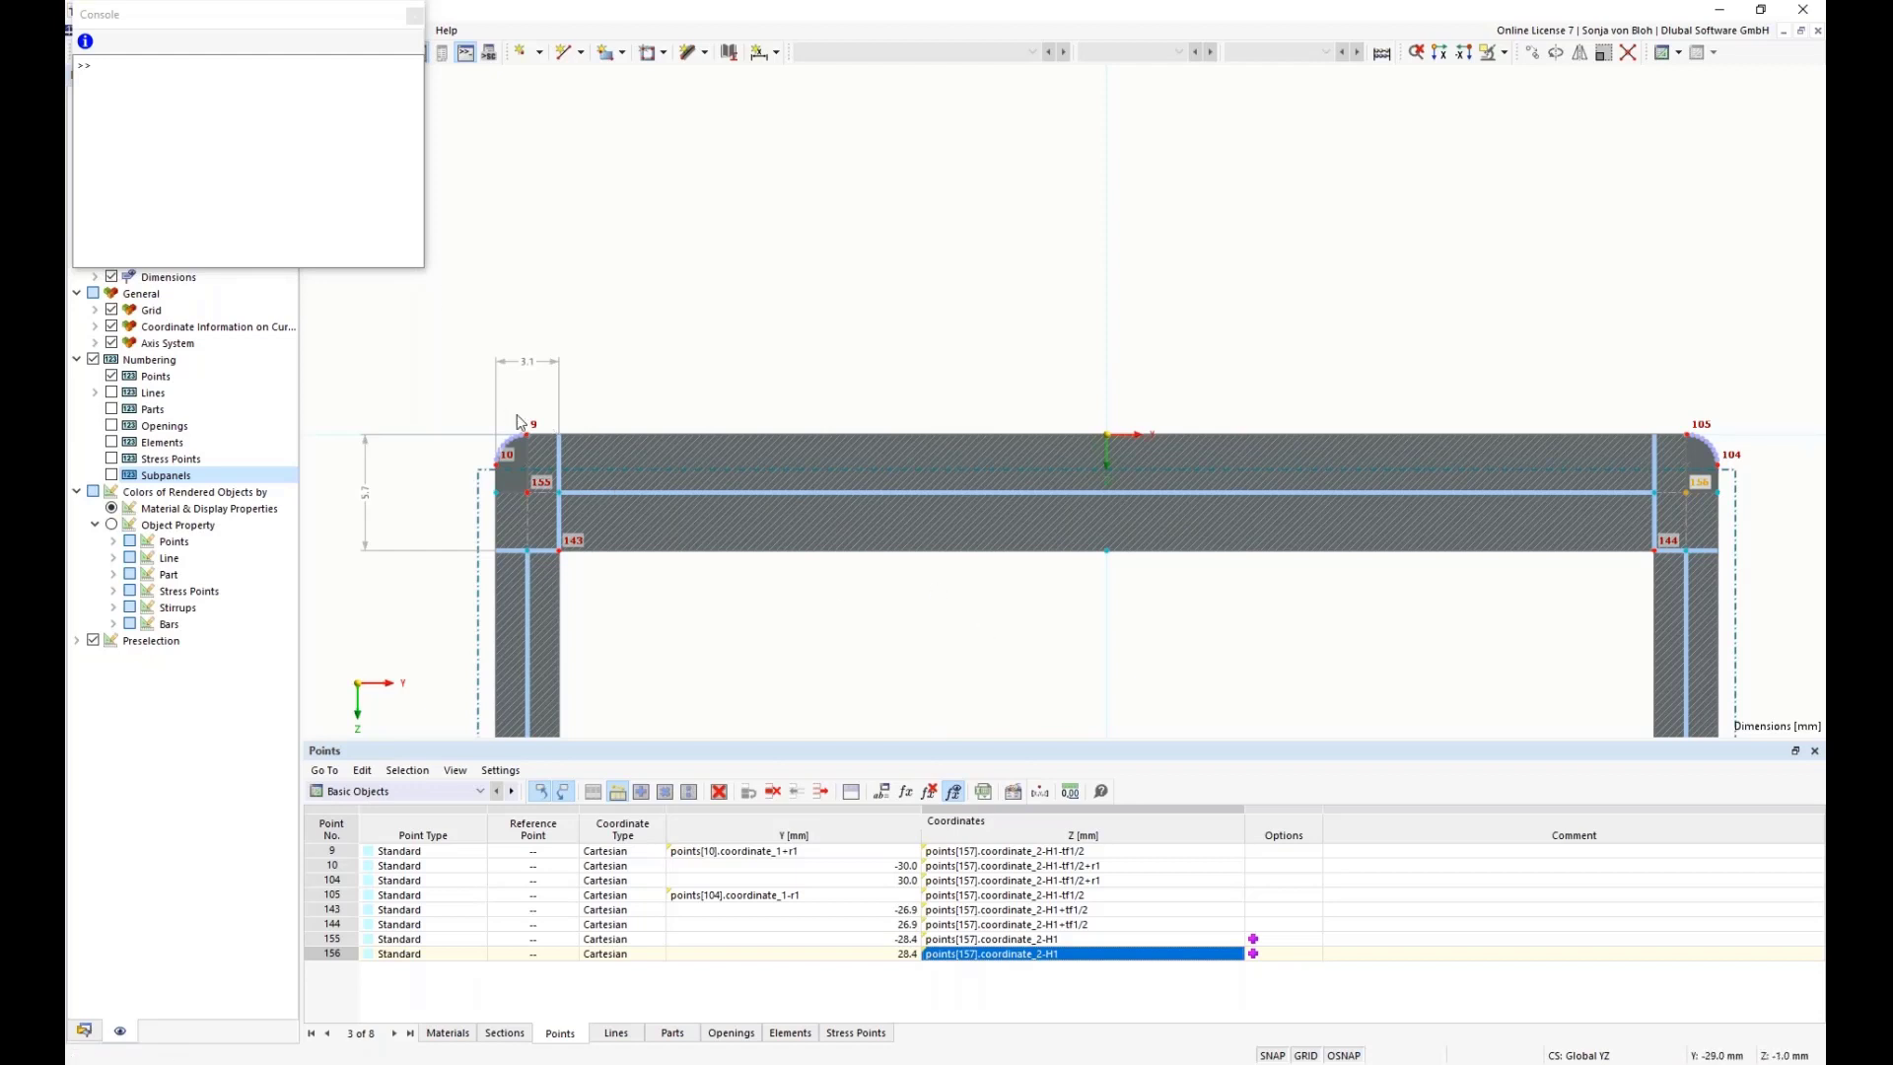
- Examine the two rounded upper corners of the section, at points 9 and 10 and at points 104 and 105
scroll(523, 477, up, 5)
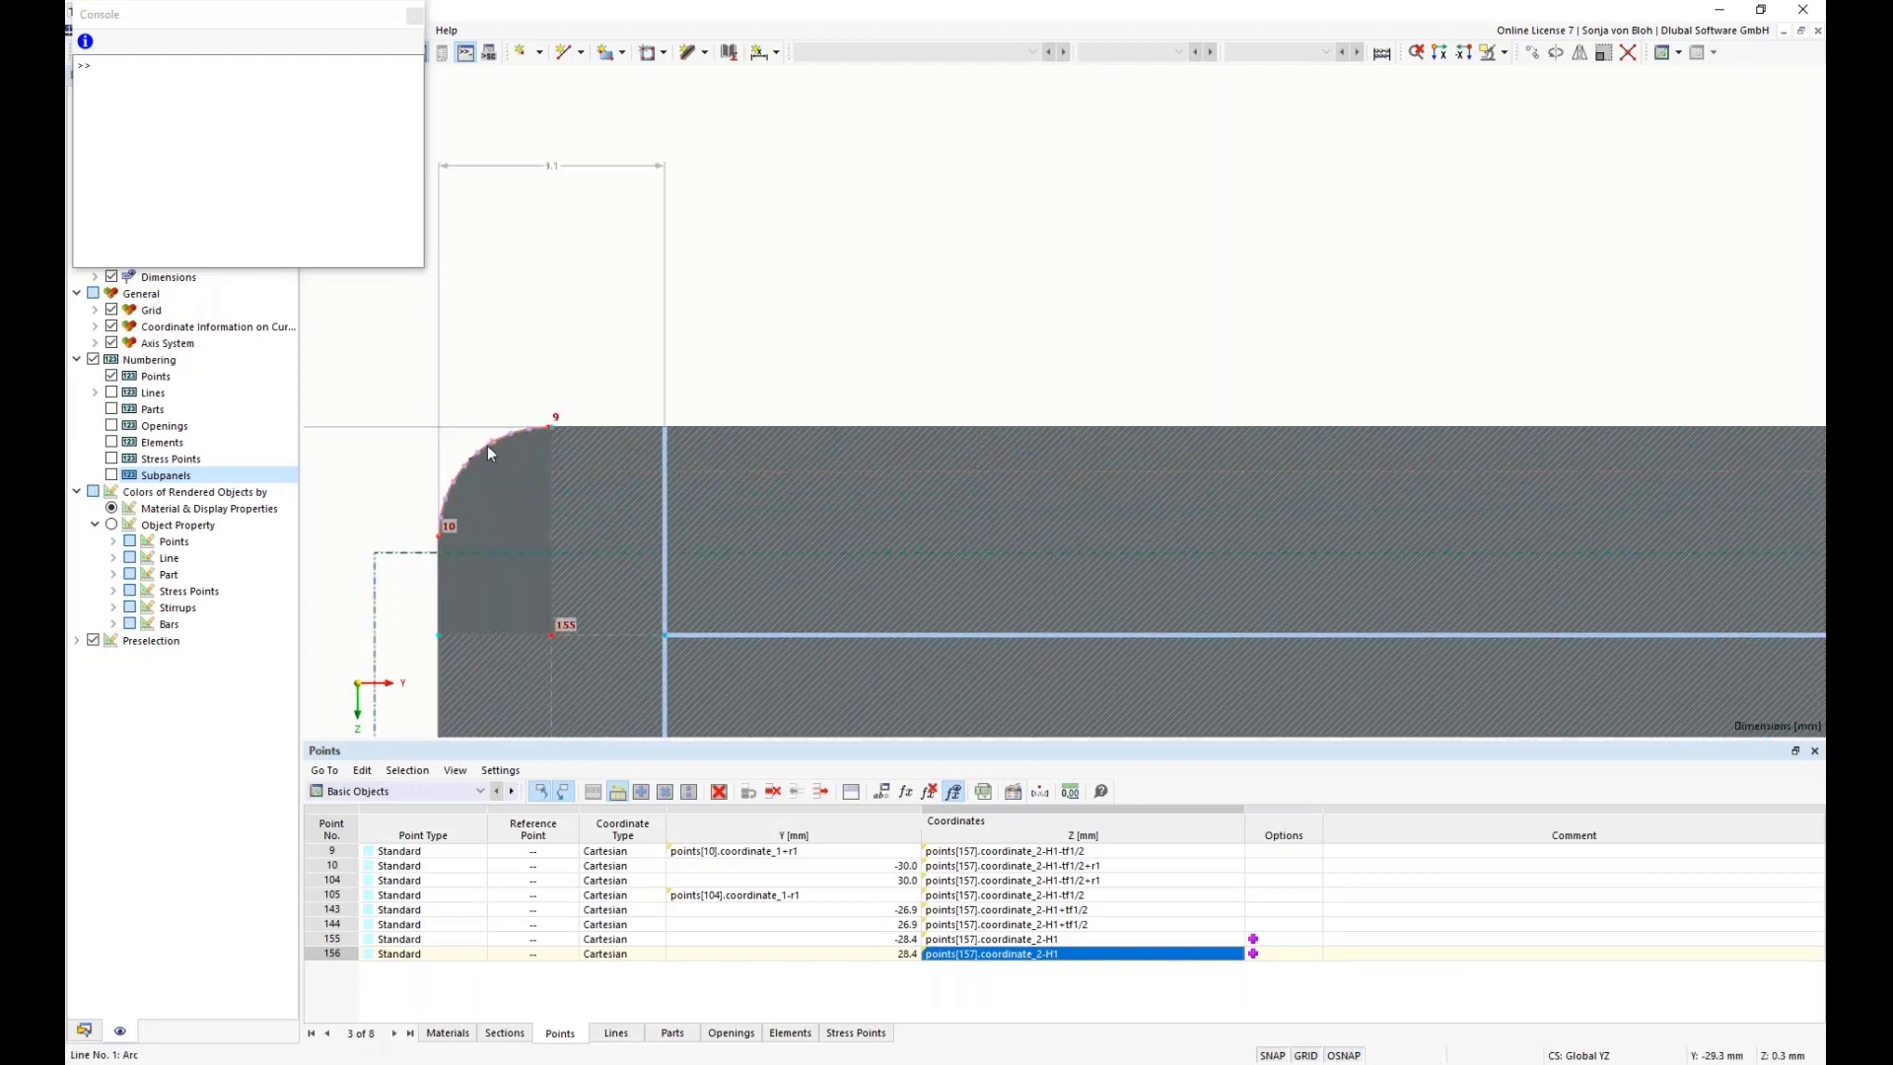
scroll(511, 505, down, 5)
scroll(510, 505, down, 3)
scroll(510, 505, up, 3)
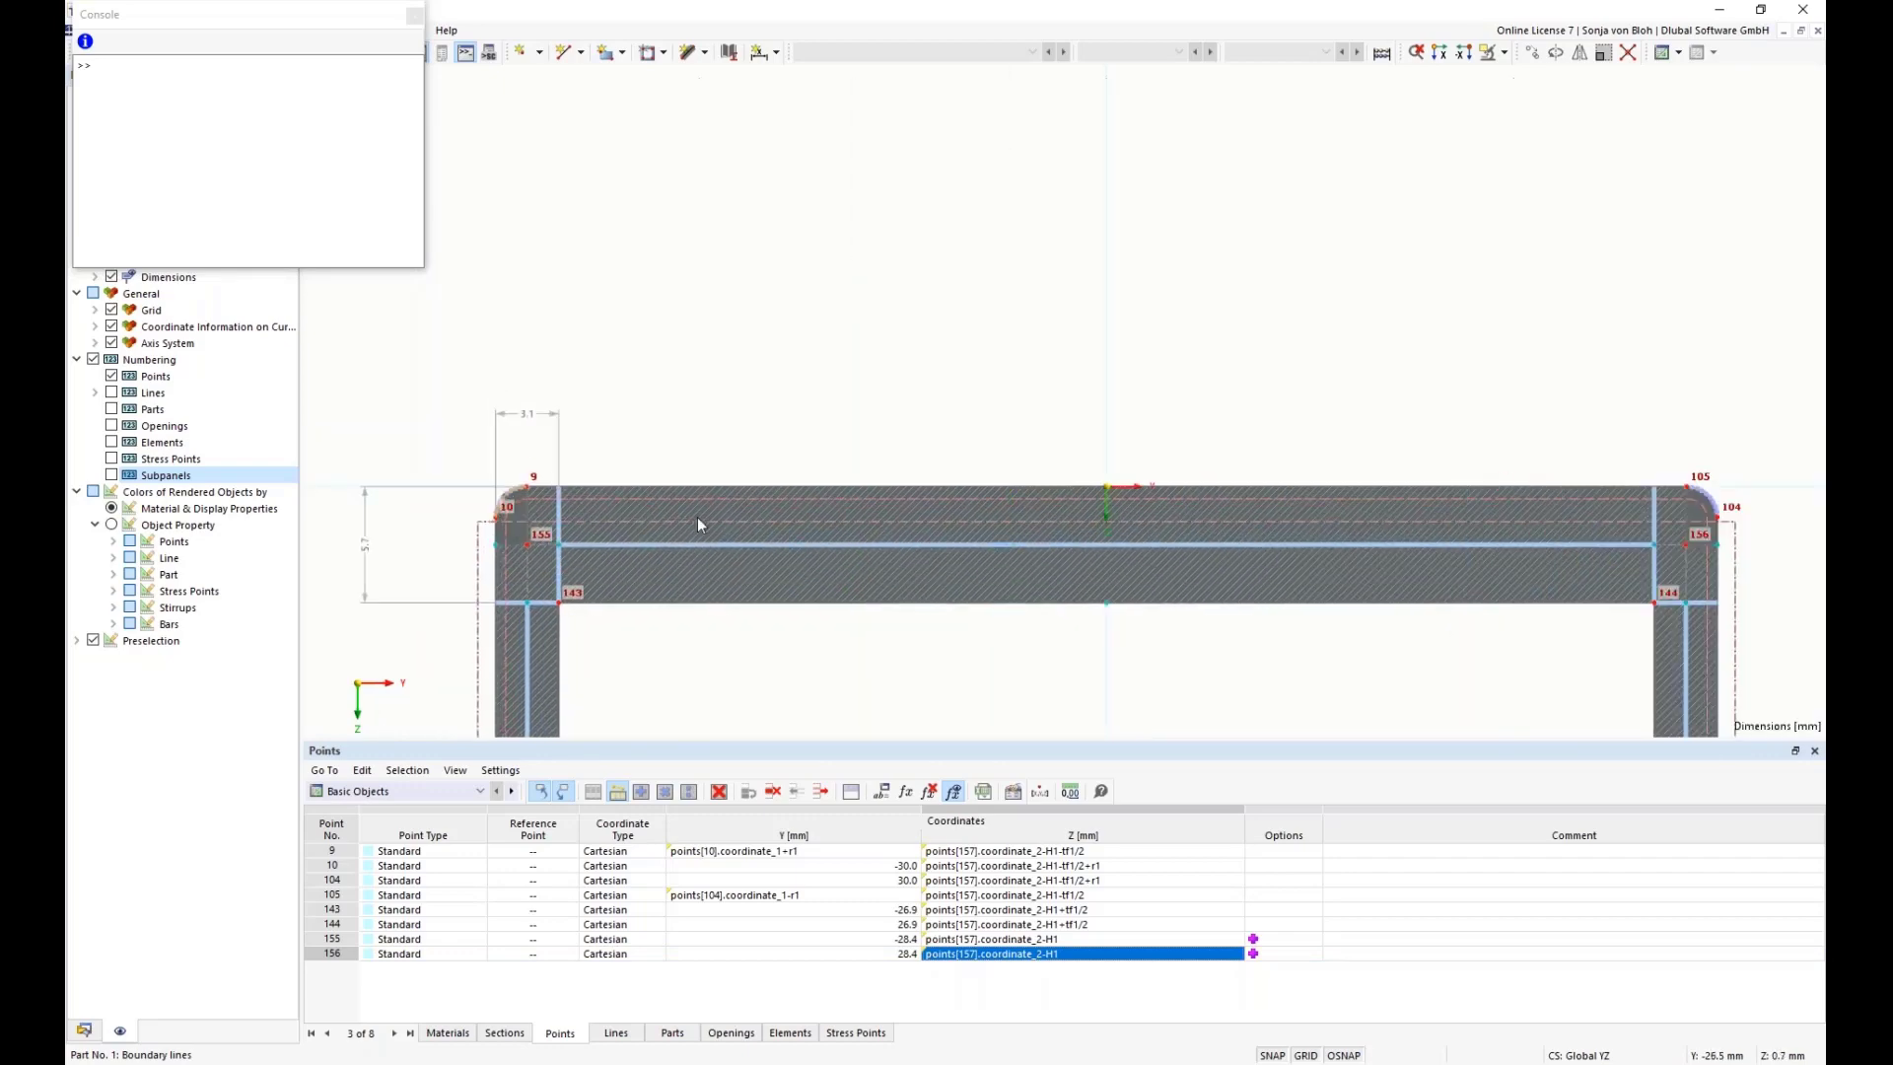
scroll(1706, 505, up, 1)
scroll(1706, 494, up, 2)
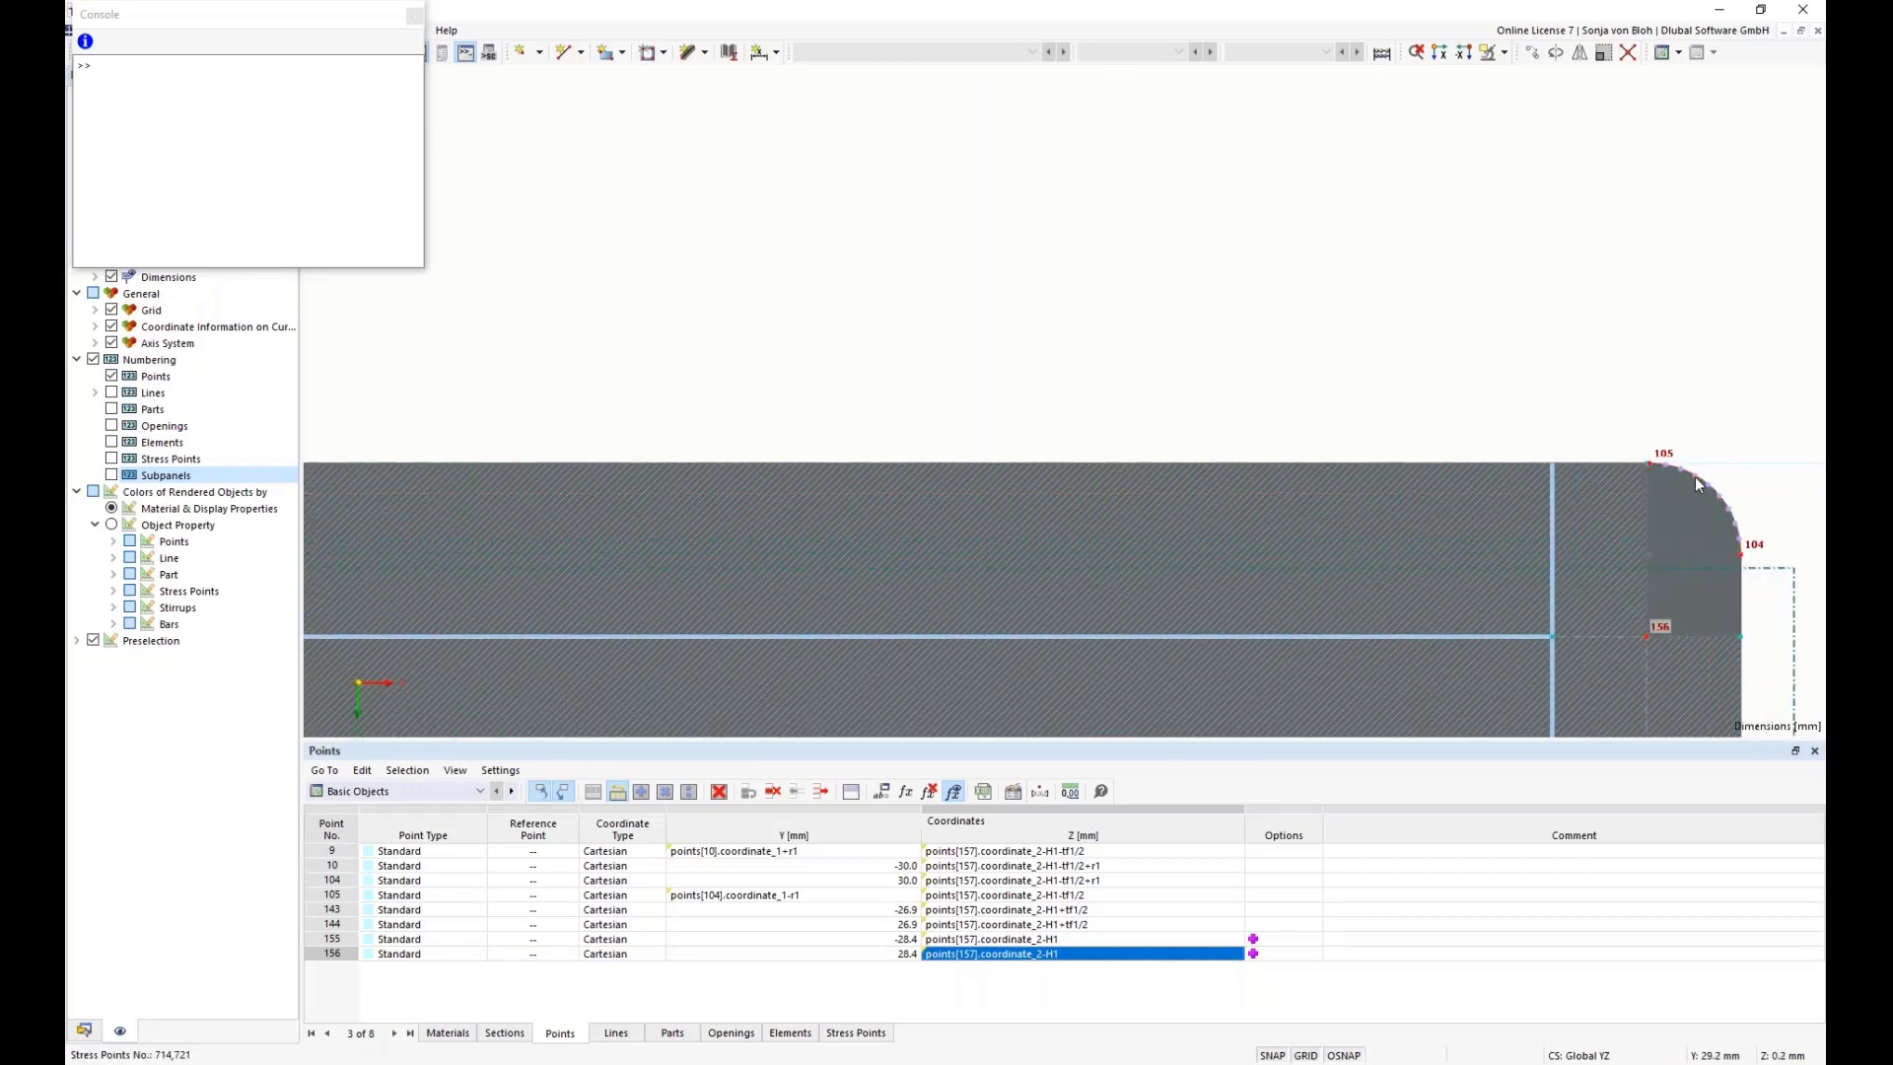
scroll(1689, 498, down, 4)
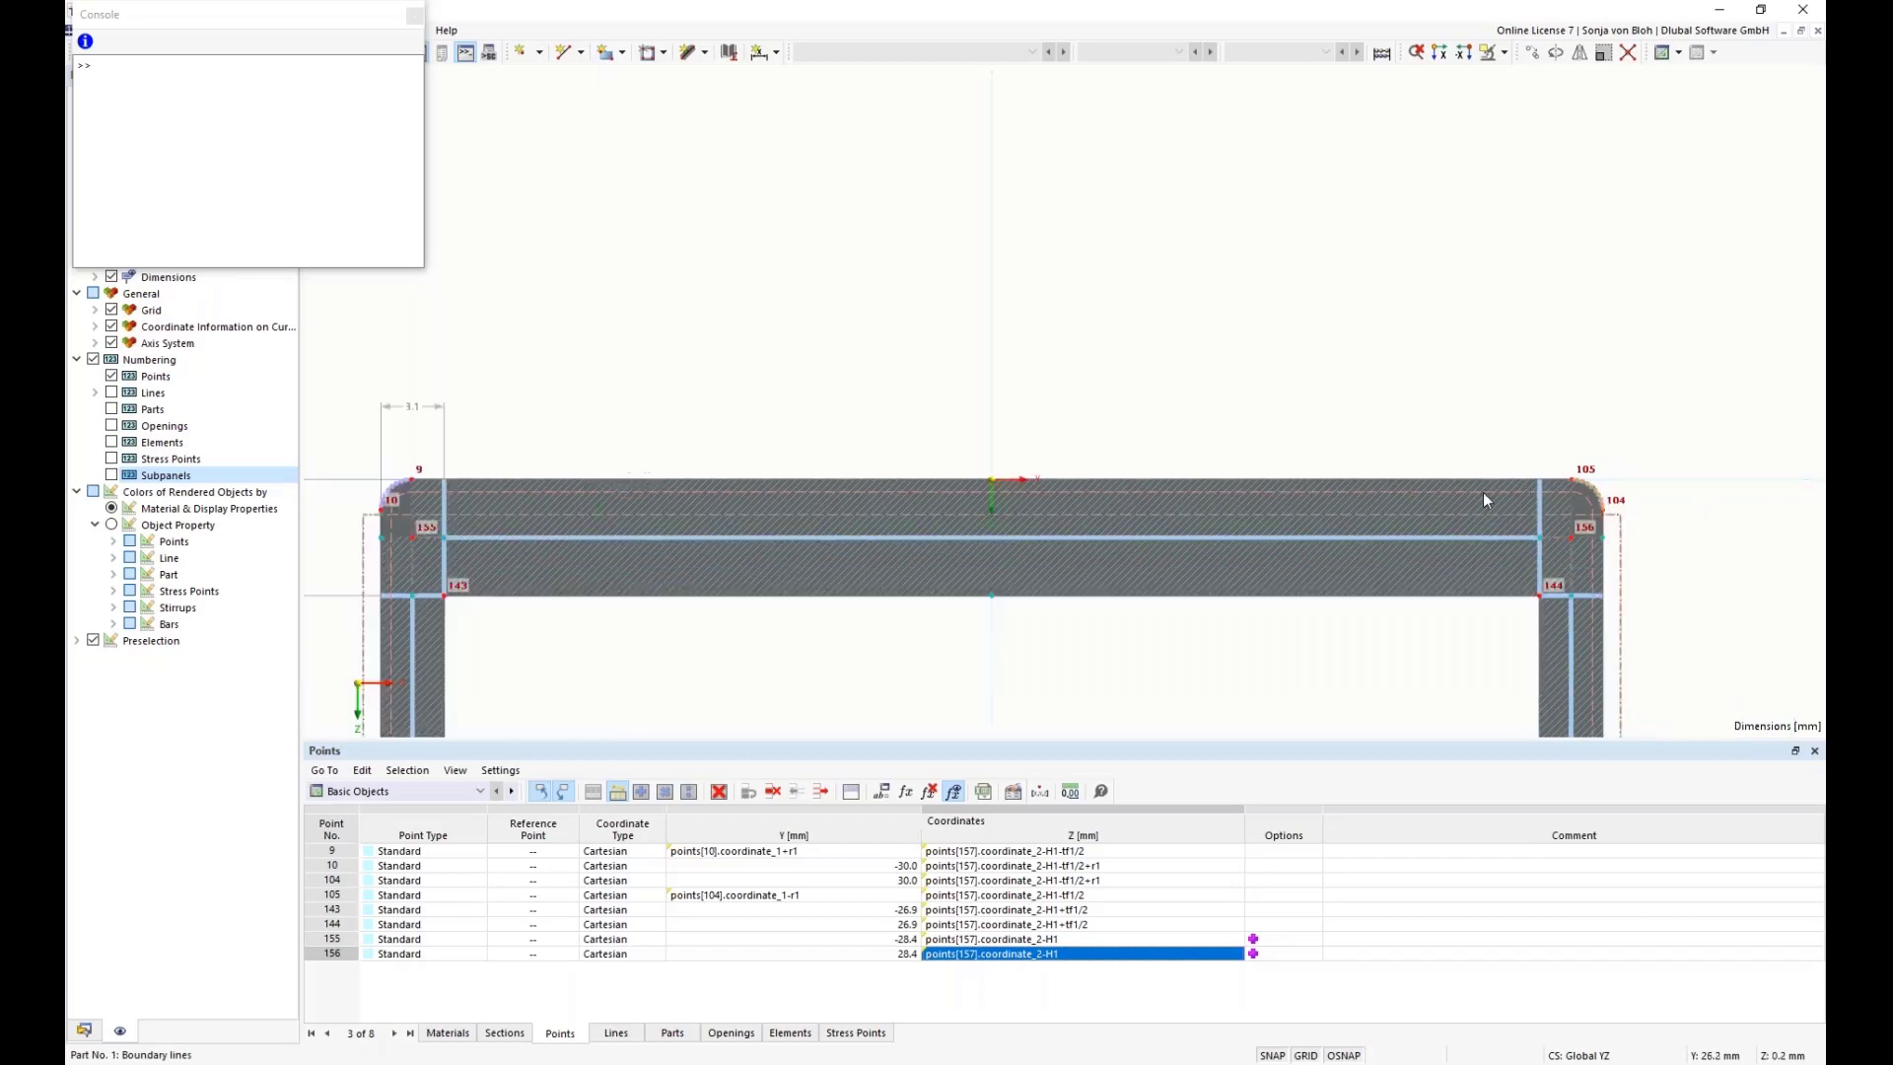
scroll(565, 487, up, 2)
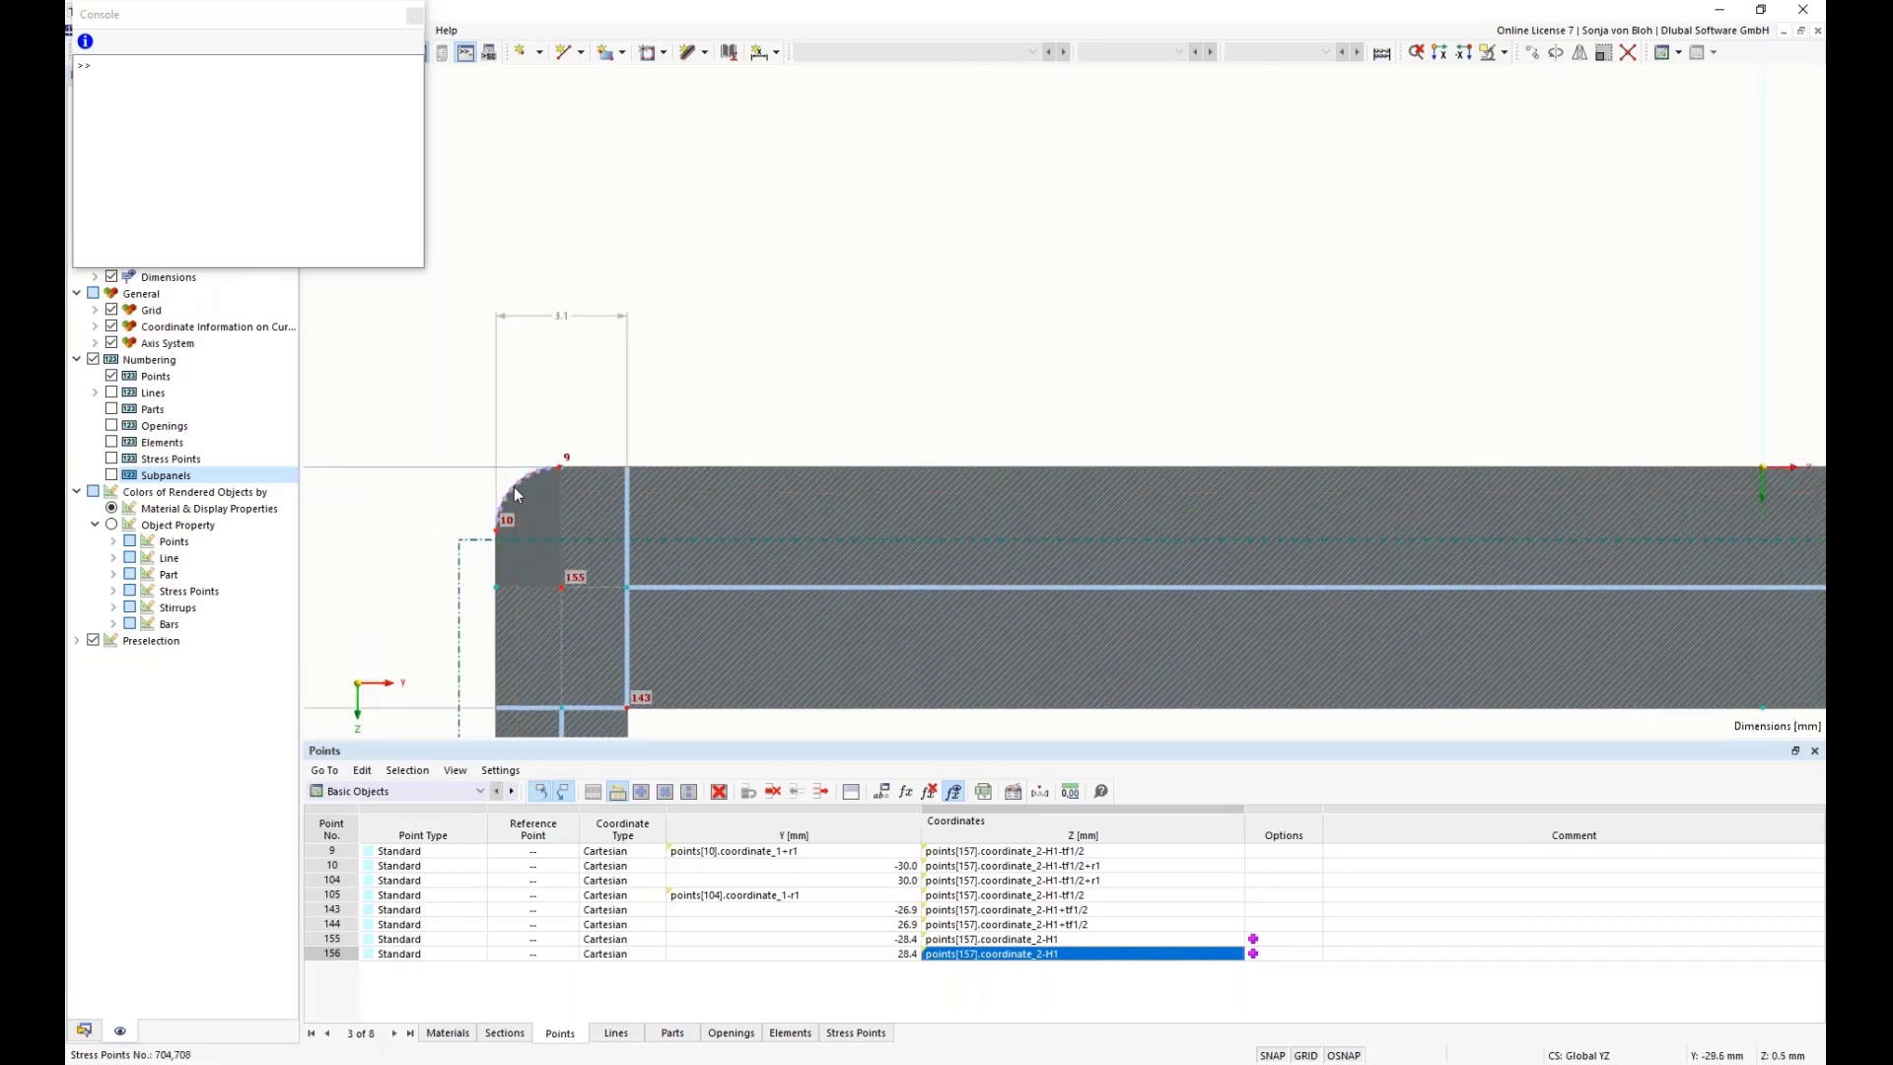
- Define the control point's Y-coordinate of the arc between points 9 and 10 as points[9].coordinate_1-r1/sqrt(2), copying the formula for reuse
scroll(513, 487, up, 2)
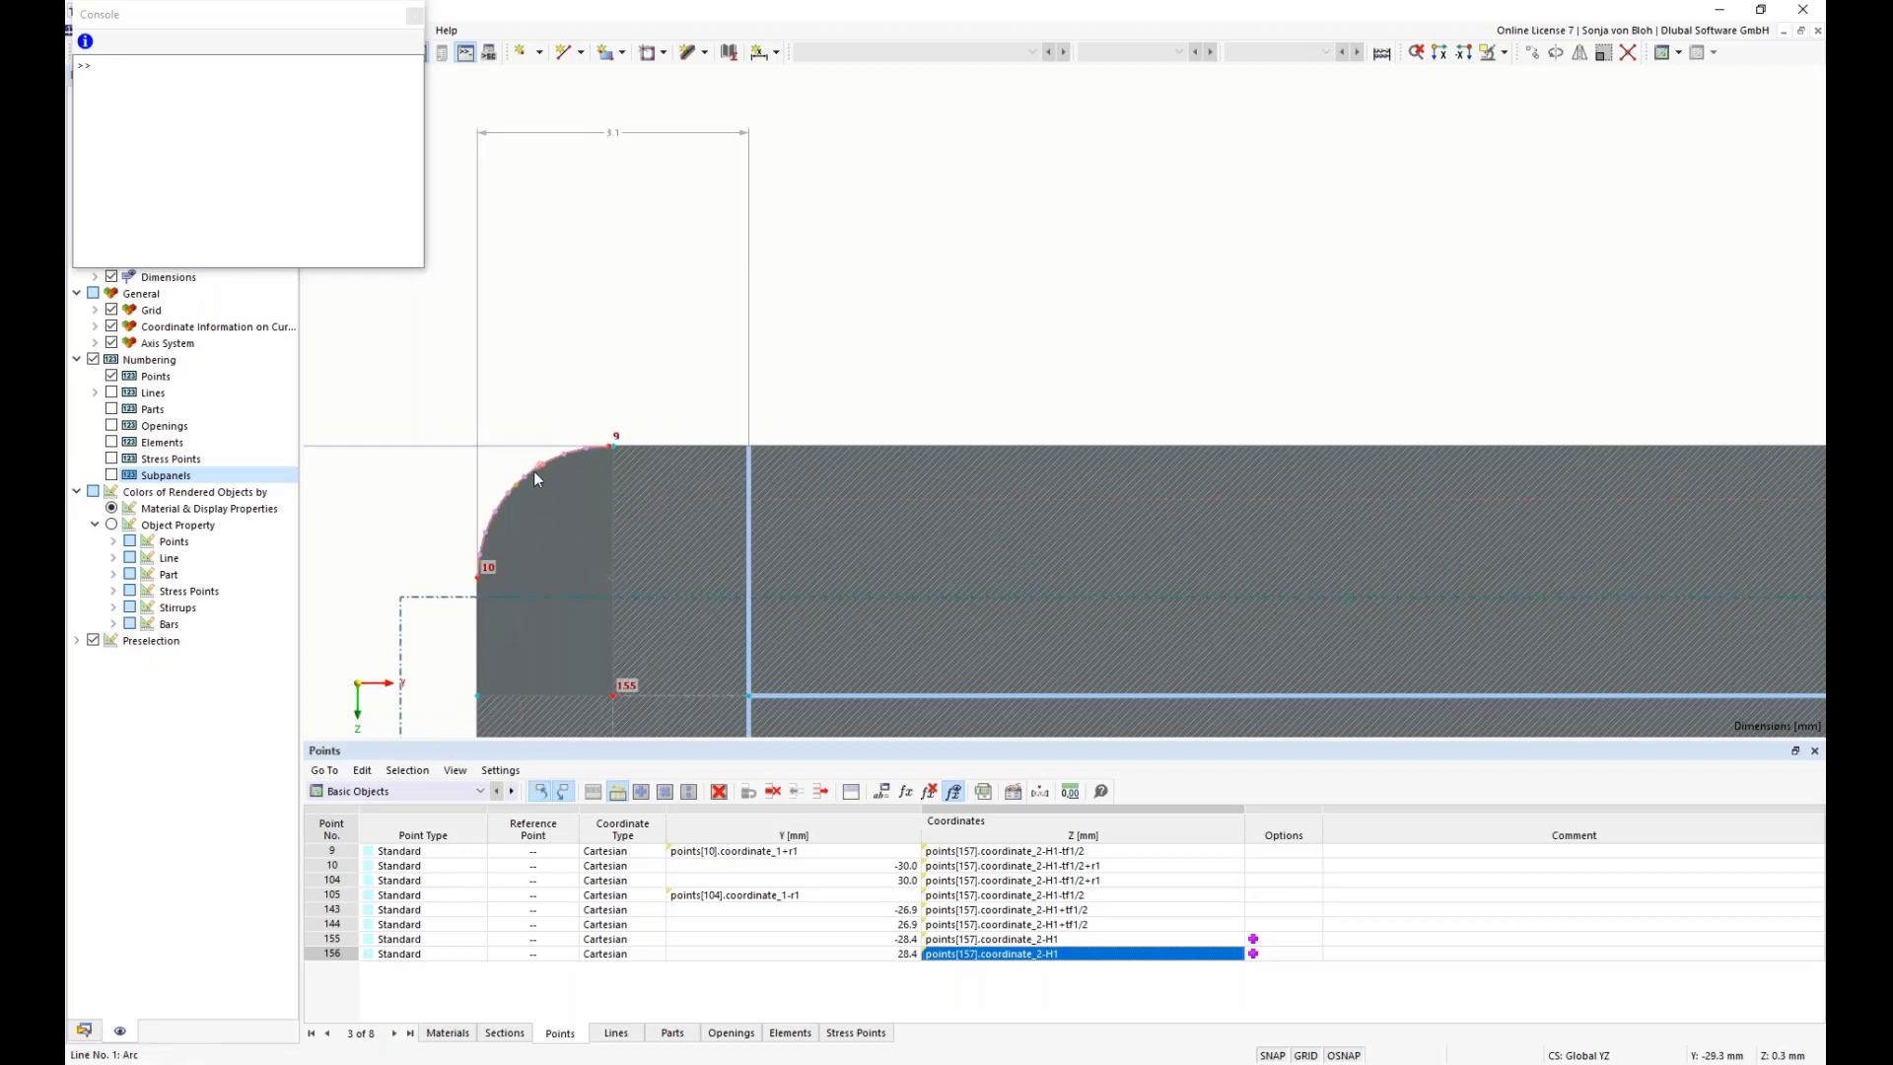
double_click(534, 472)
drag(556, 187, 675, 161)
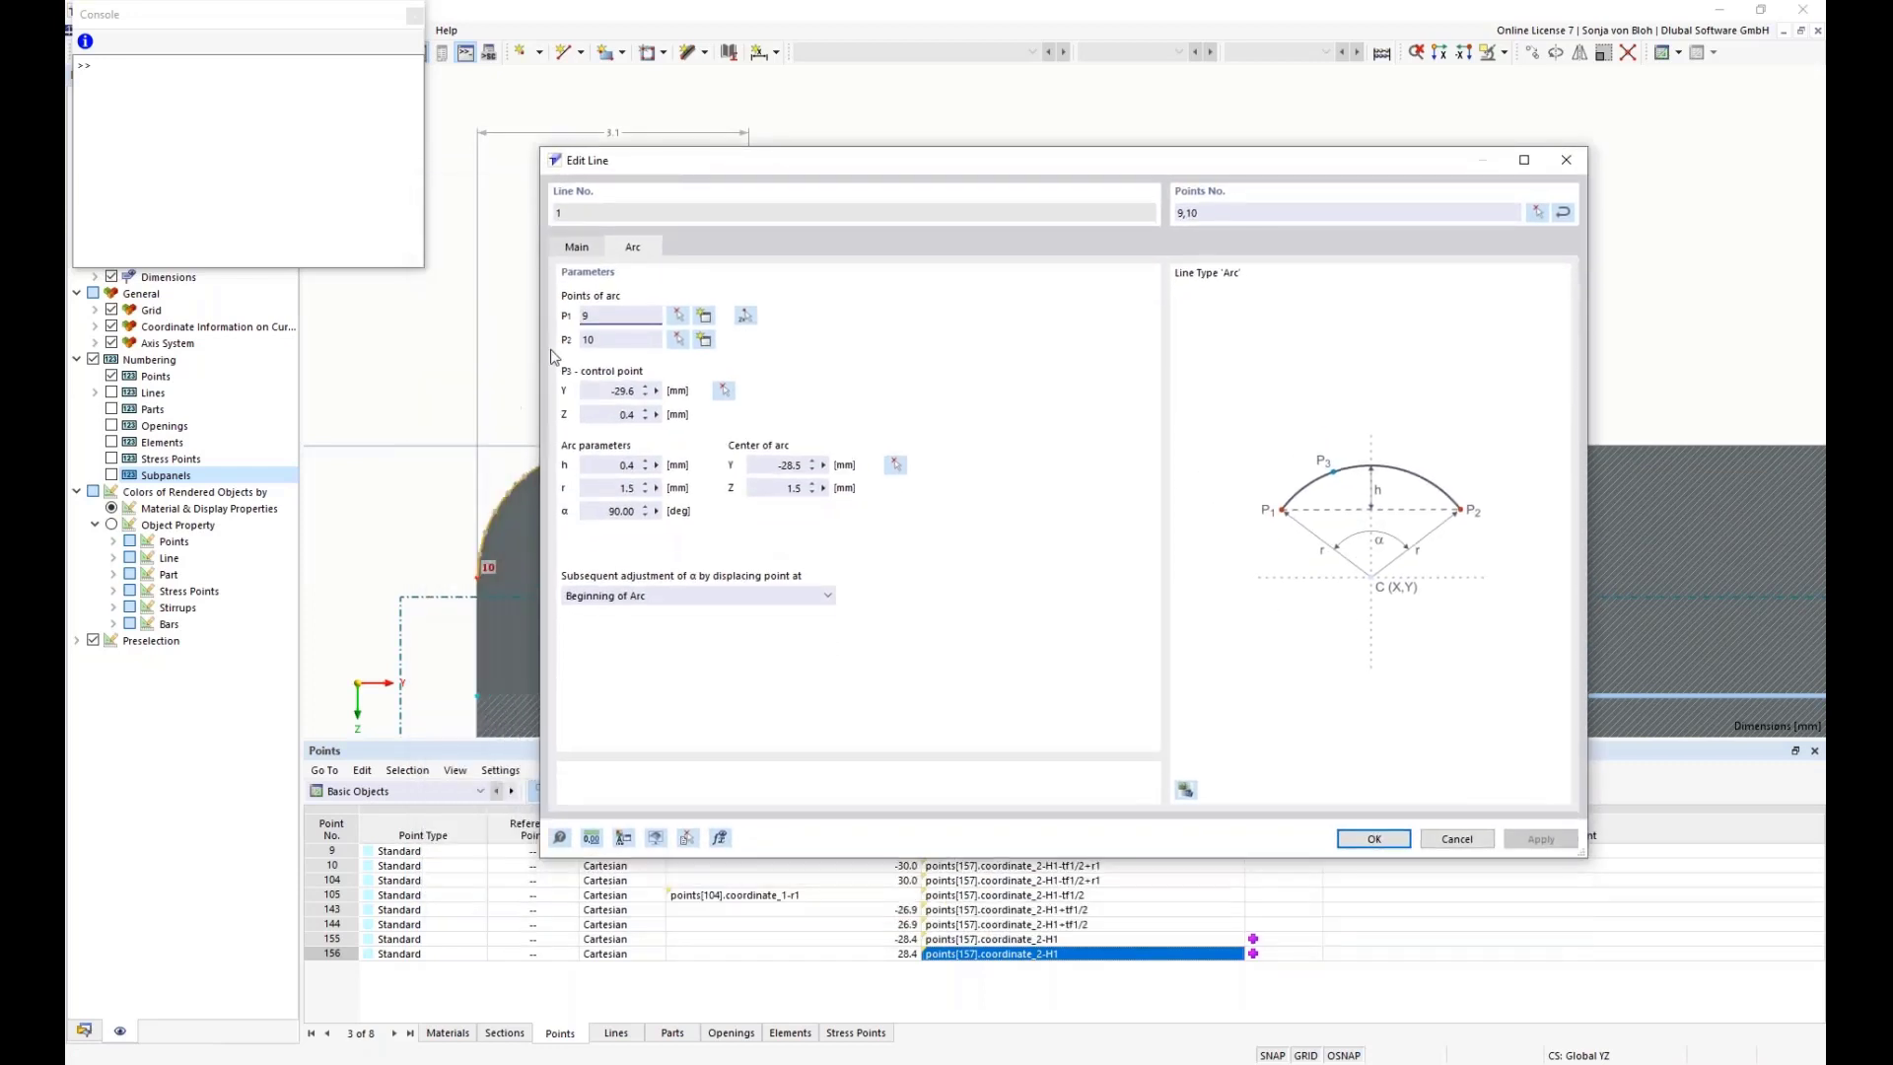
click(657, 392)
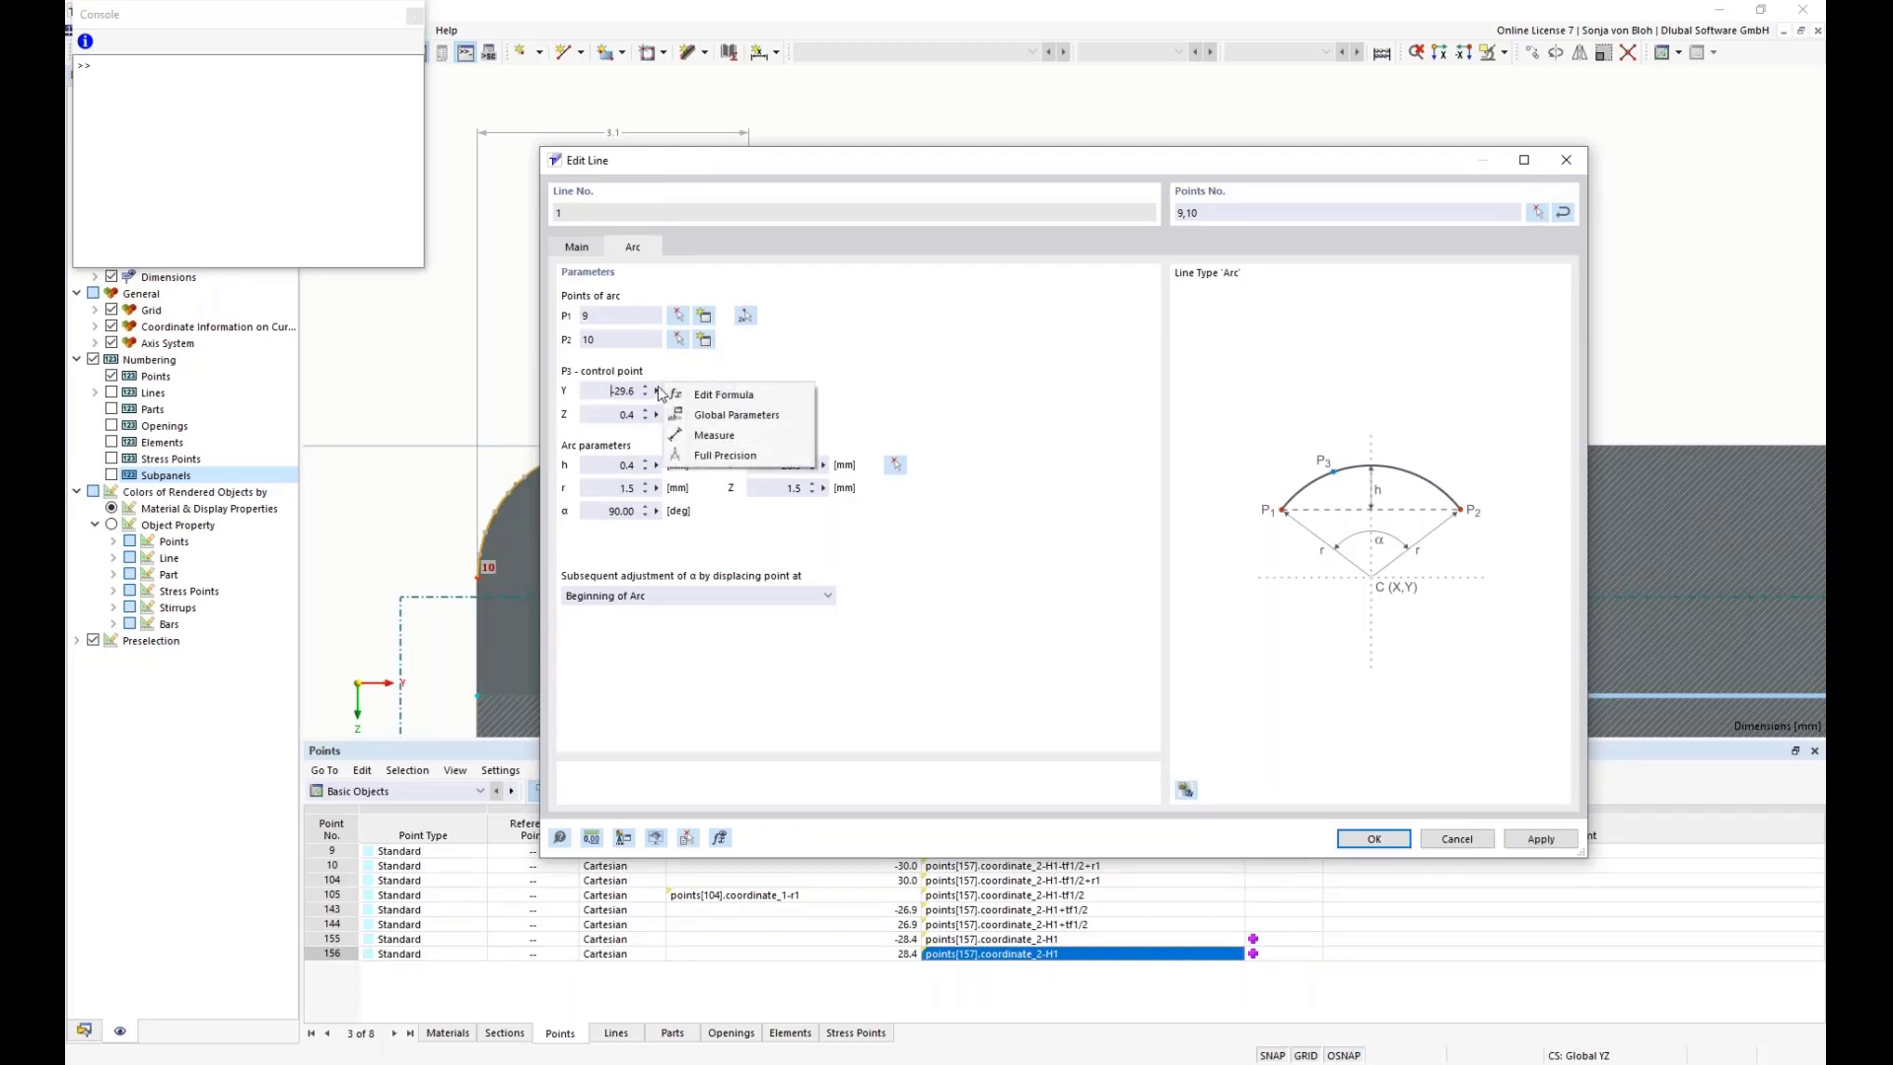
click(741, 396)
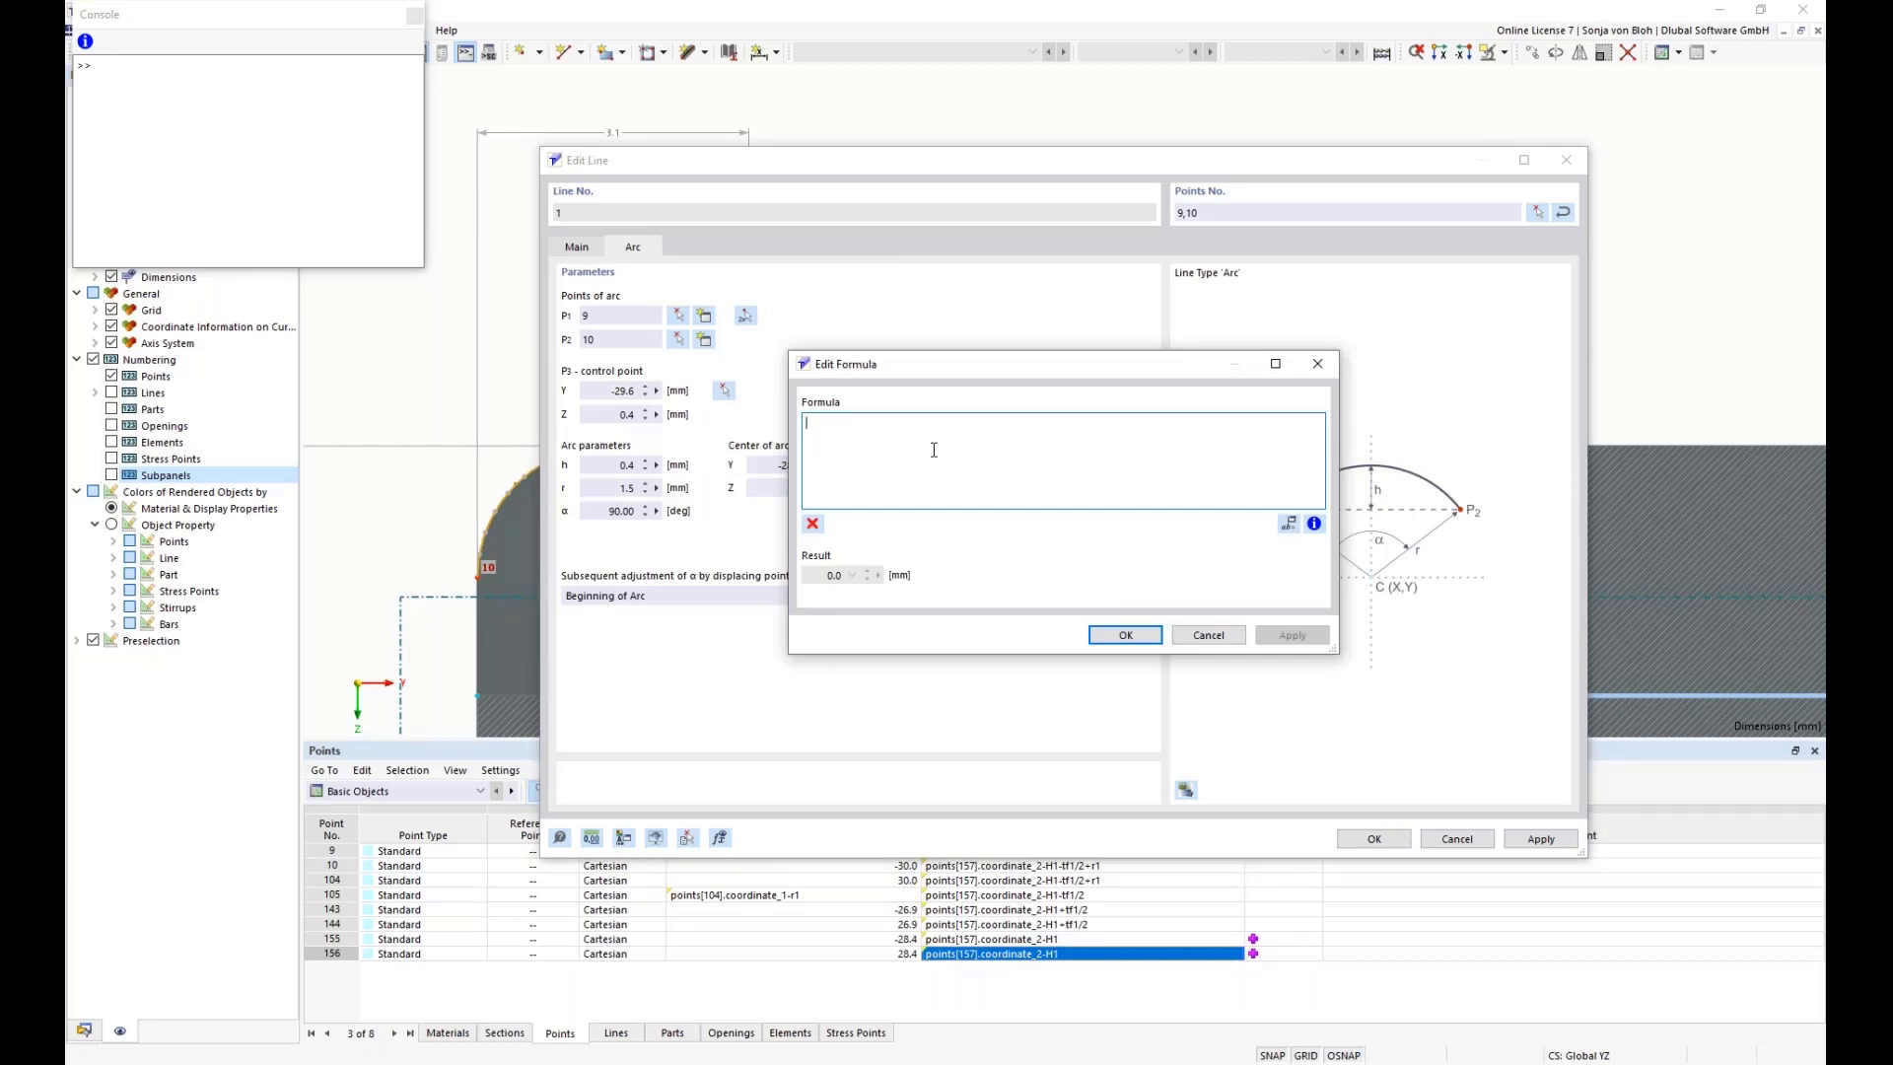
text(points[157].coordinate_2-H1-tf1/2)
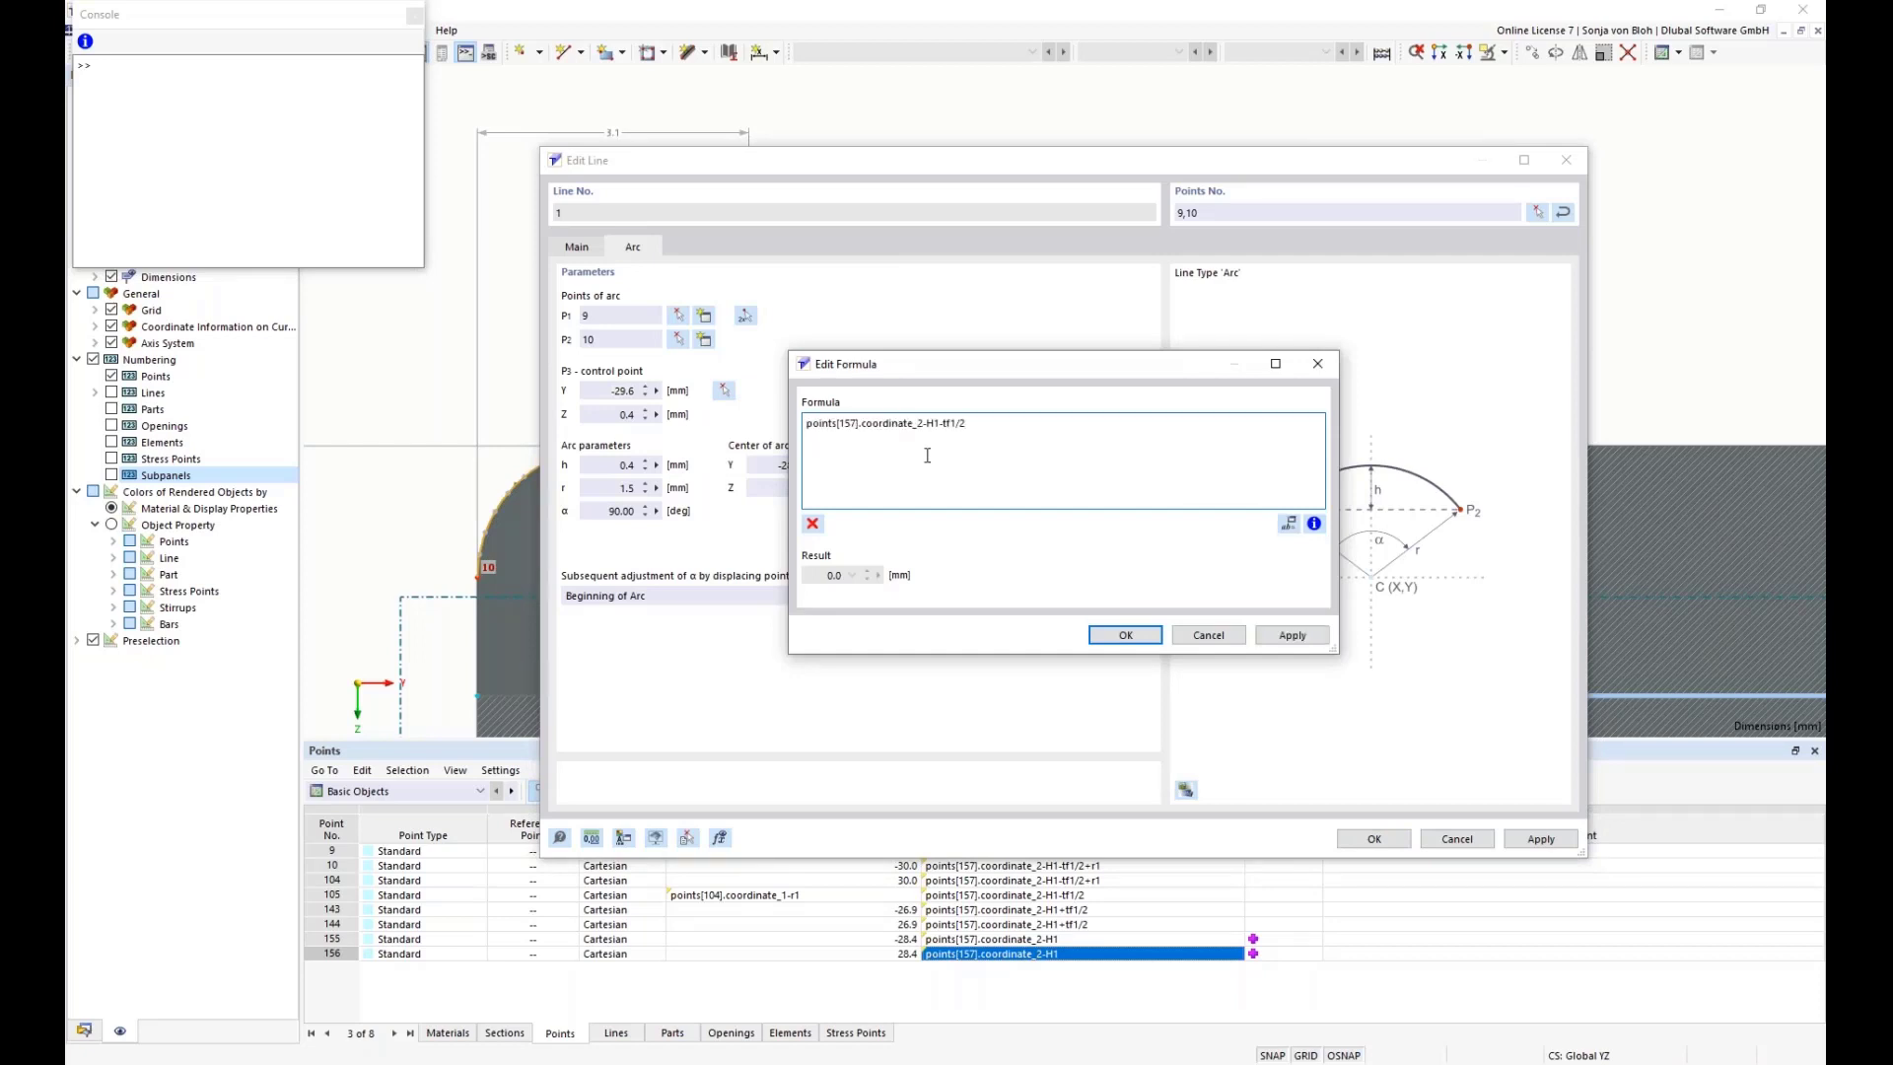
key(BackSpace)
key(BackSpace)
key(BackSpace)
text(9)
click(913, 423)
key(BackSpace)
text(1)
drag(977, 422, 920, 420)
text(r1/)
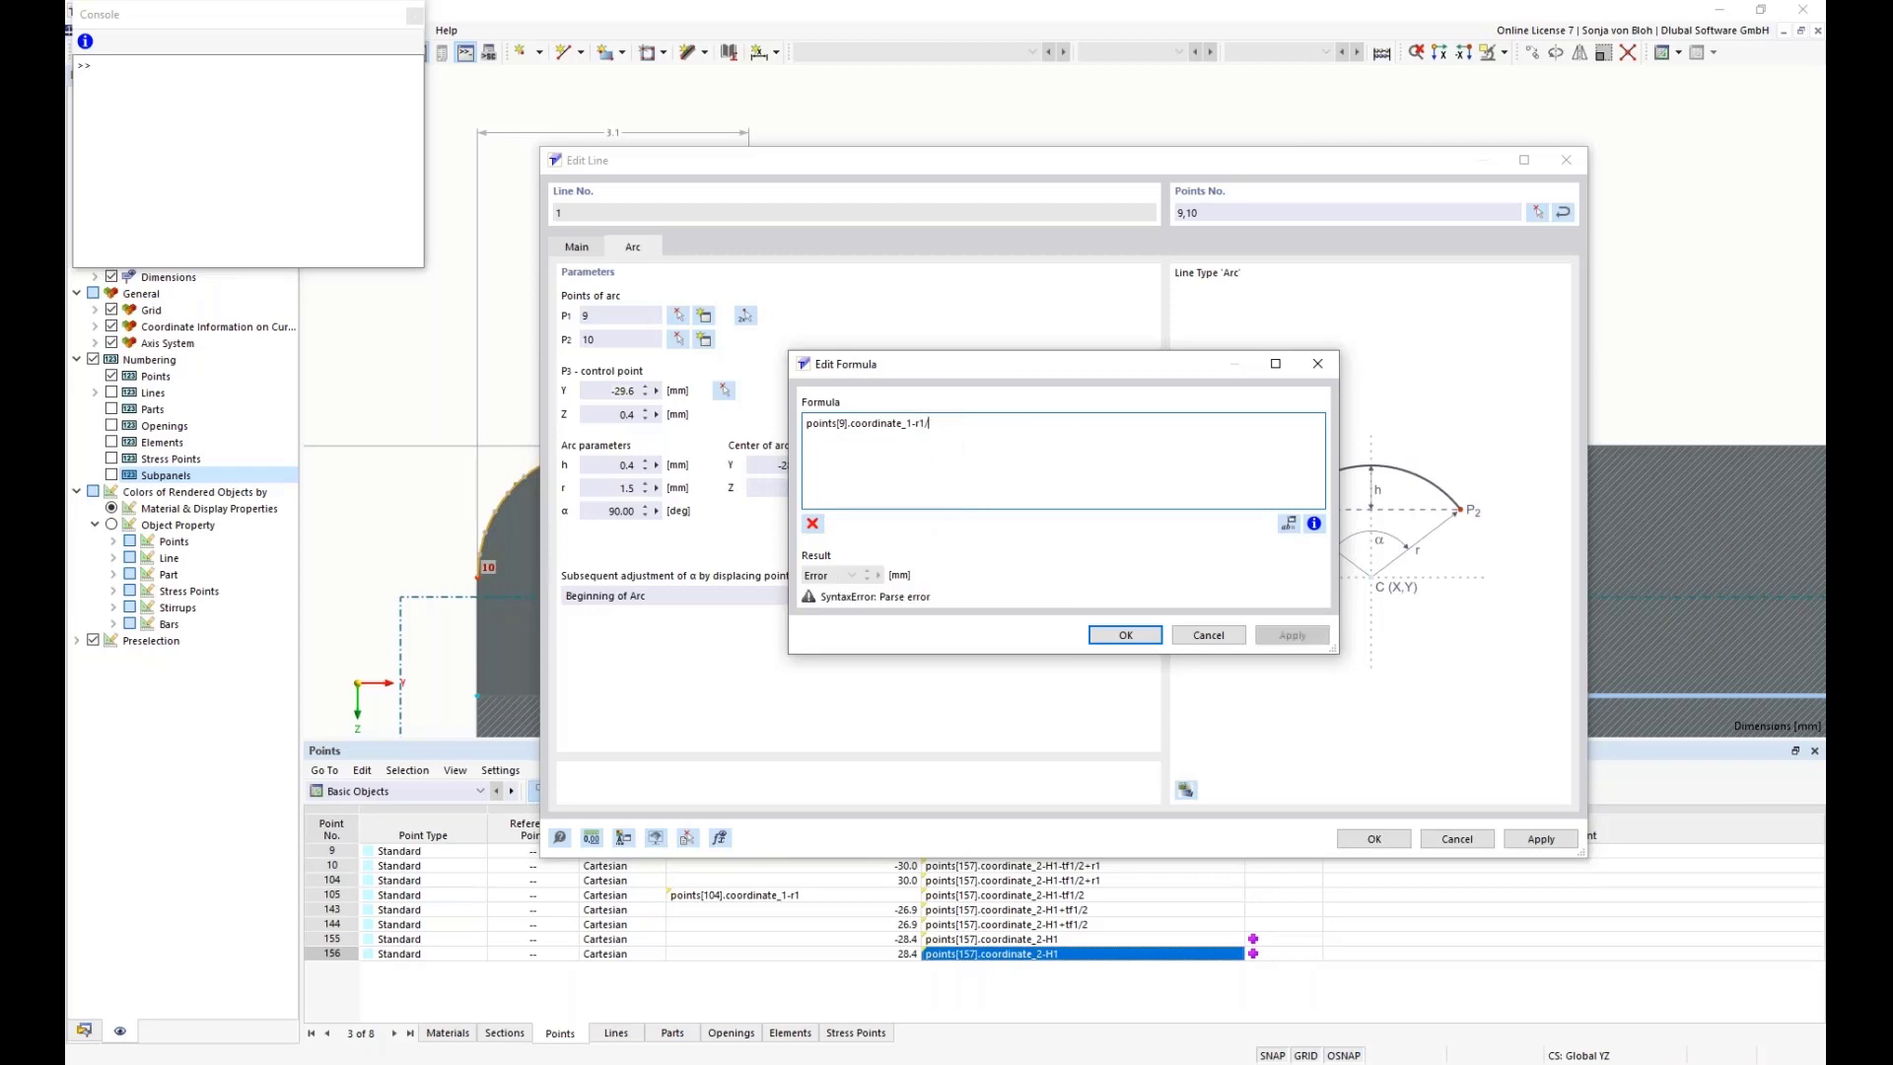
text(sqrt)
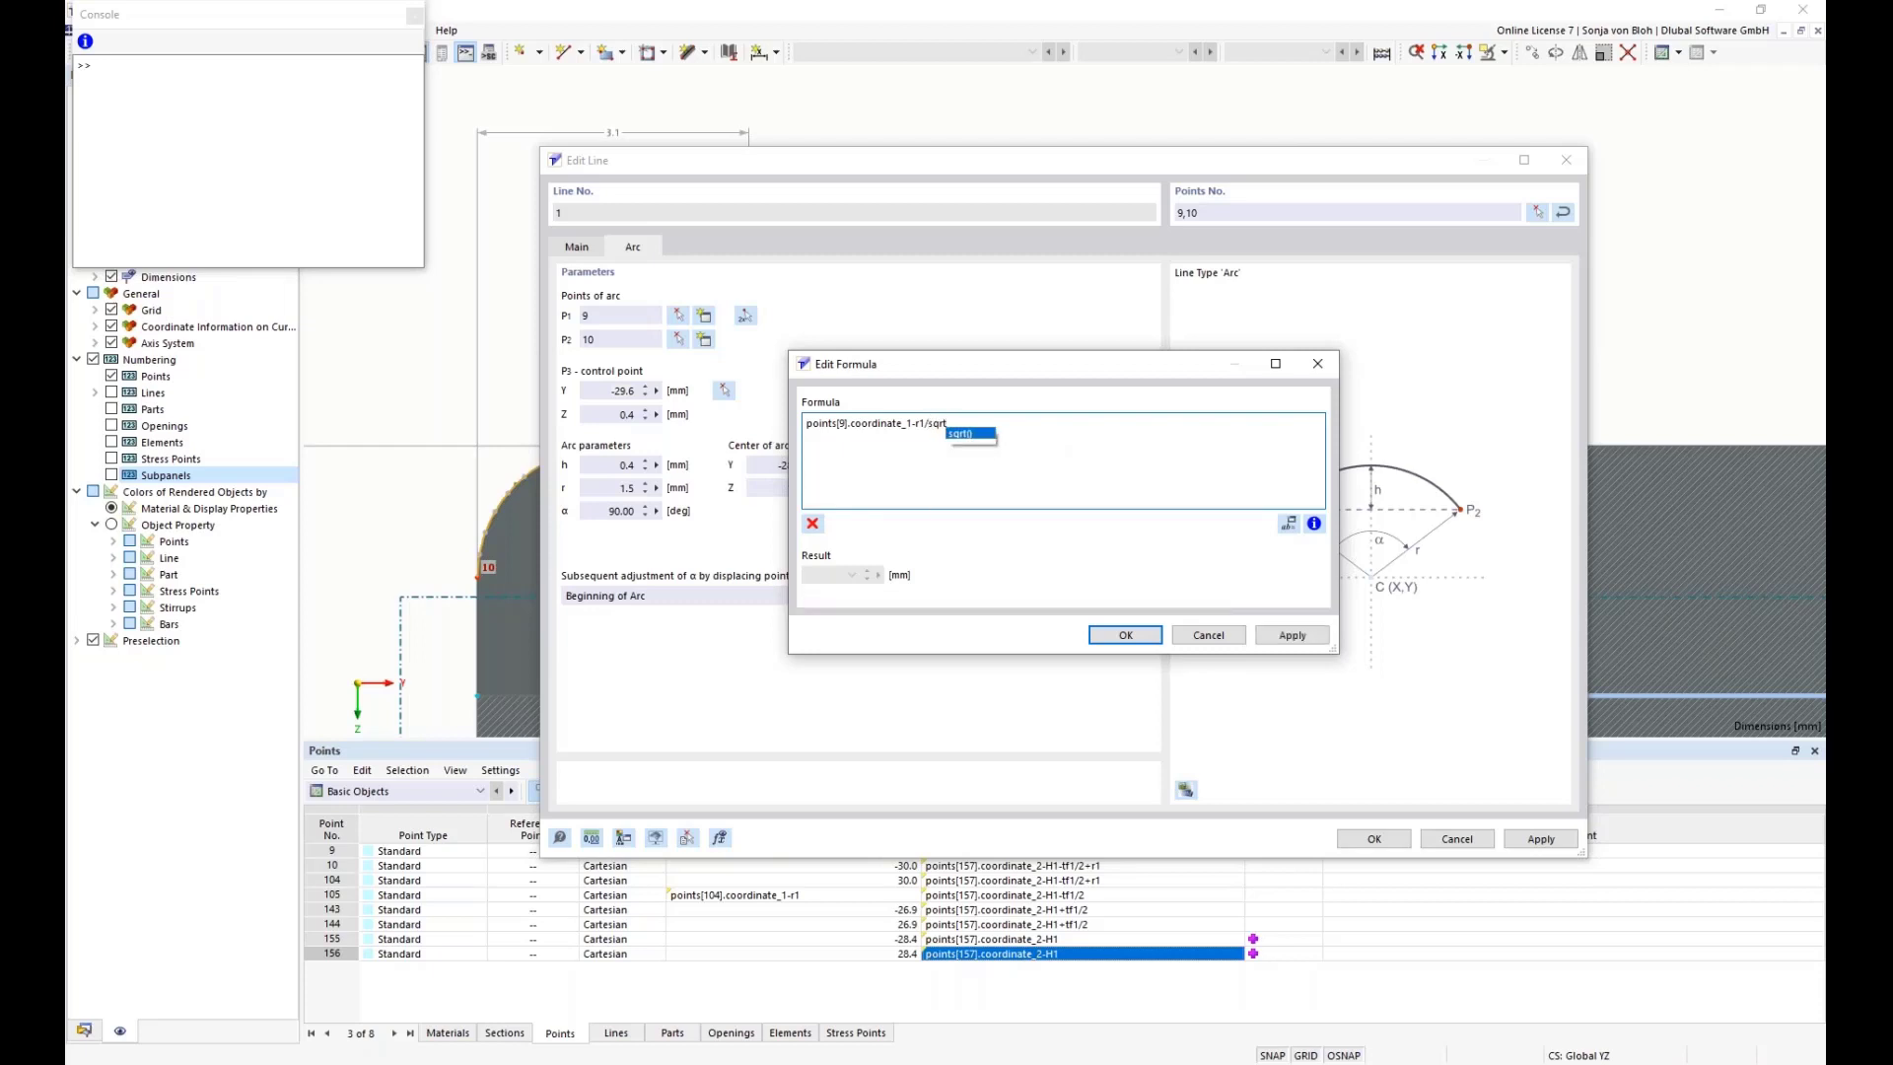
text((2))
drag(954, 422, 755, 417)
key(ctrl+c)
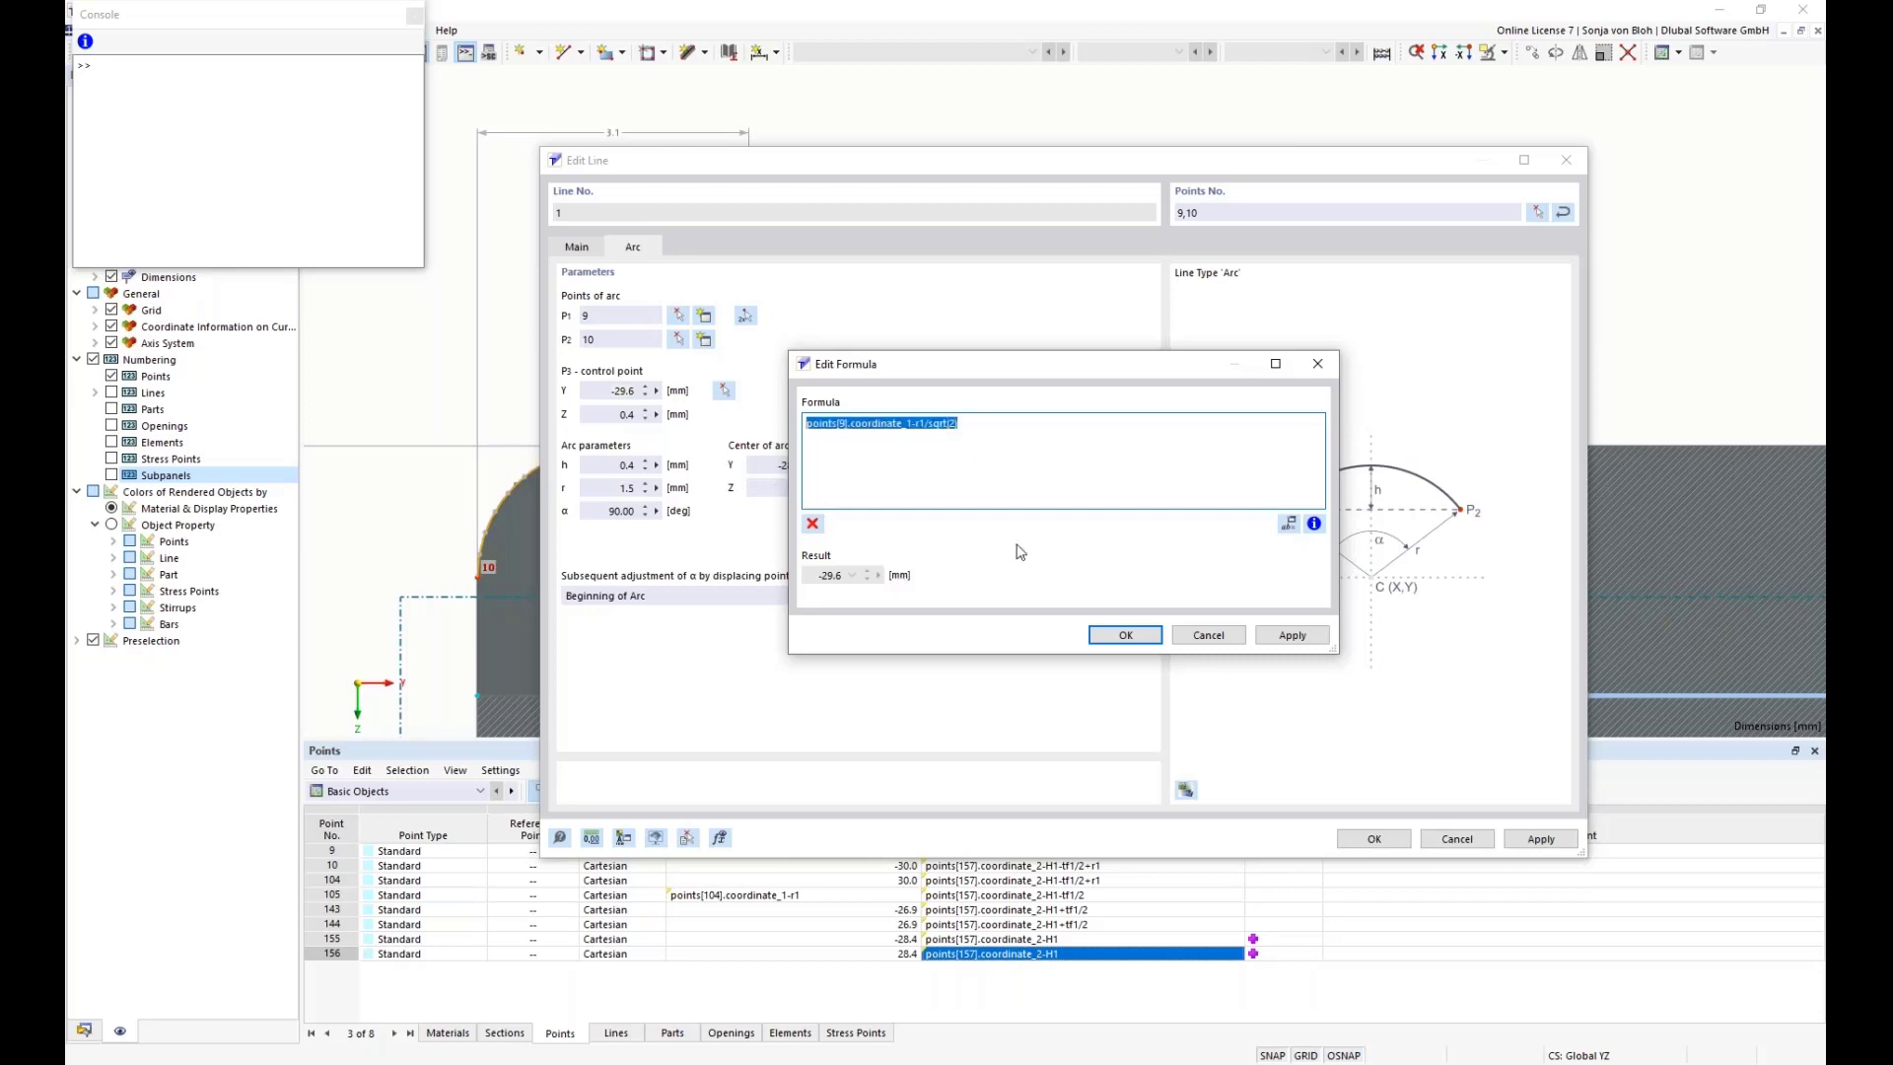
click(1122, 637)
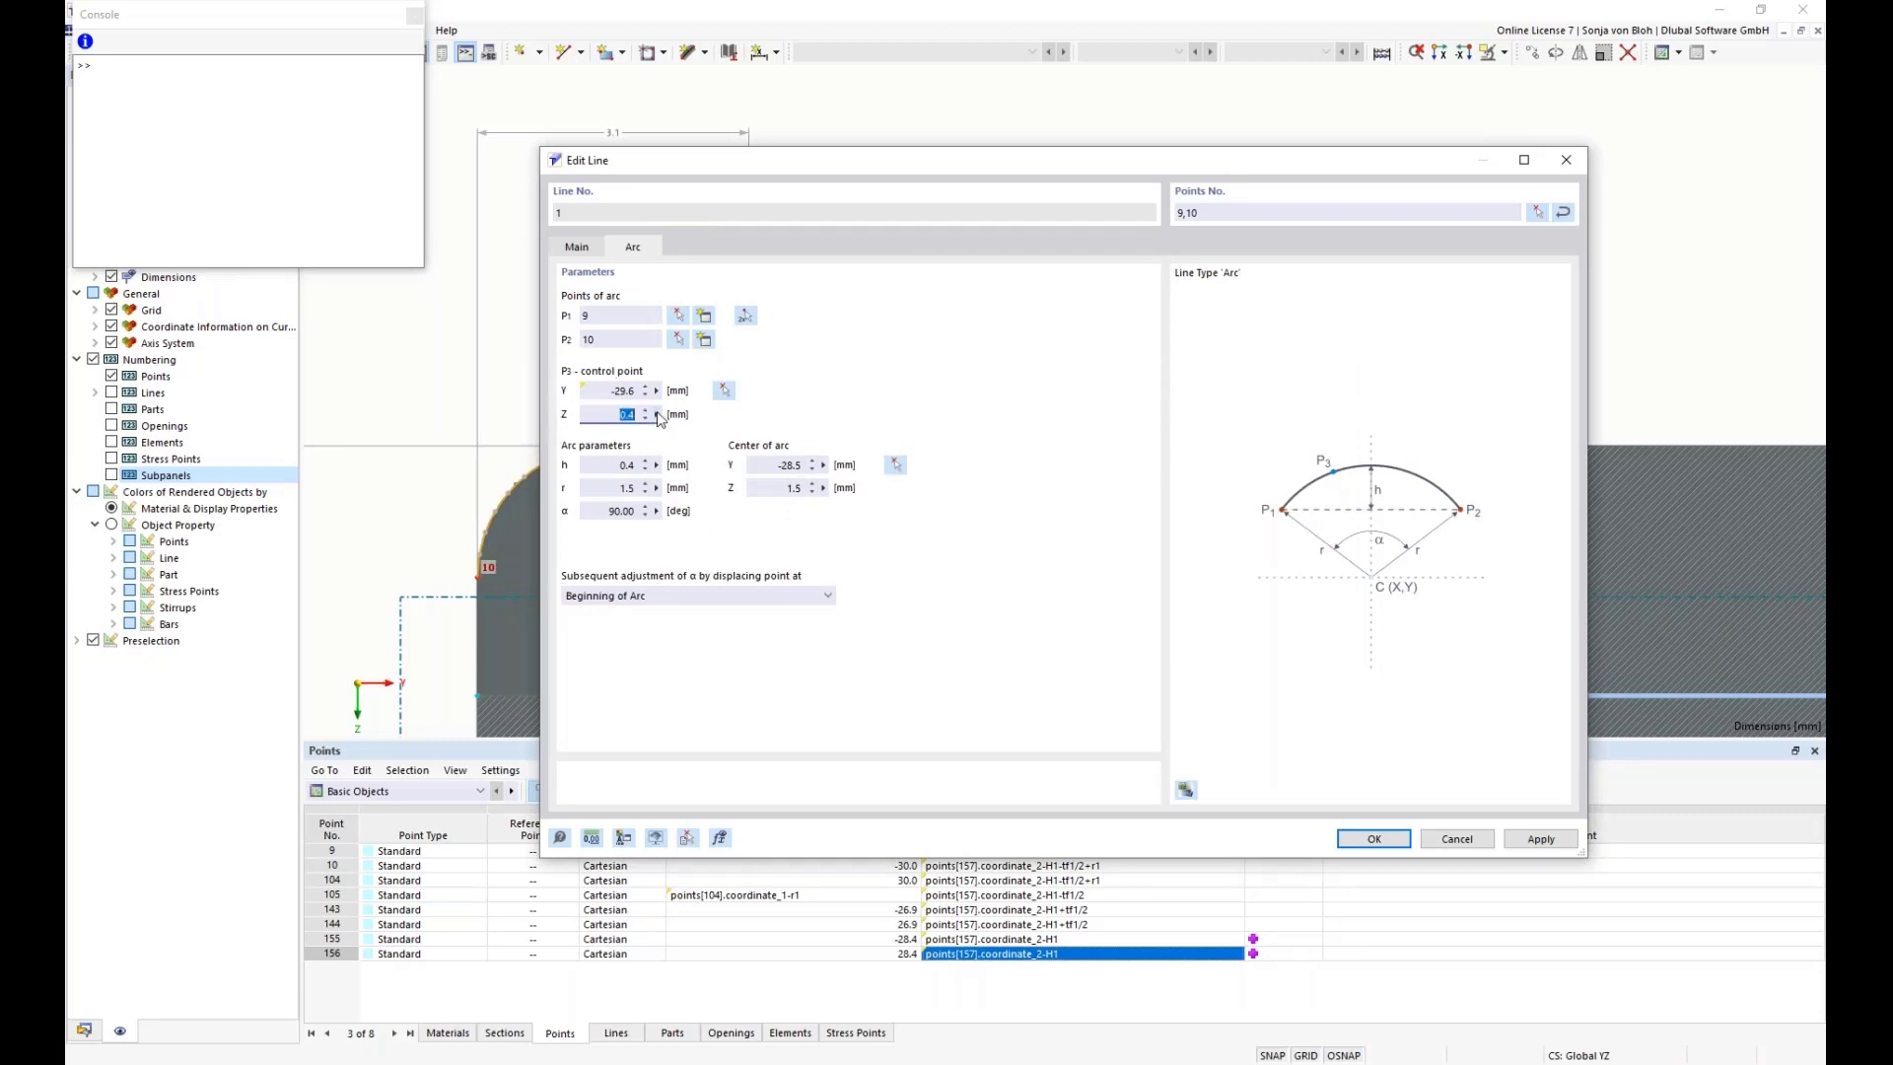
- Give the same arc's control point the Z-coordinate formula points[10].coordinate_2-r1/sqrt(2) and accept the line changes
click(658, 415)
click(720, 419)
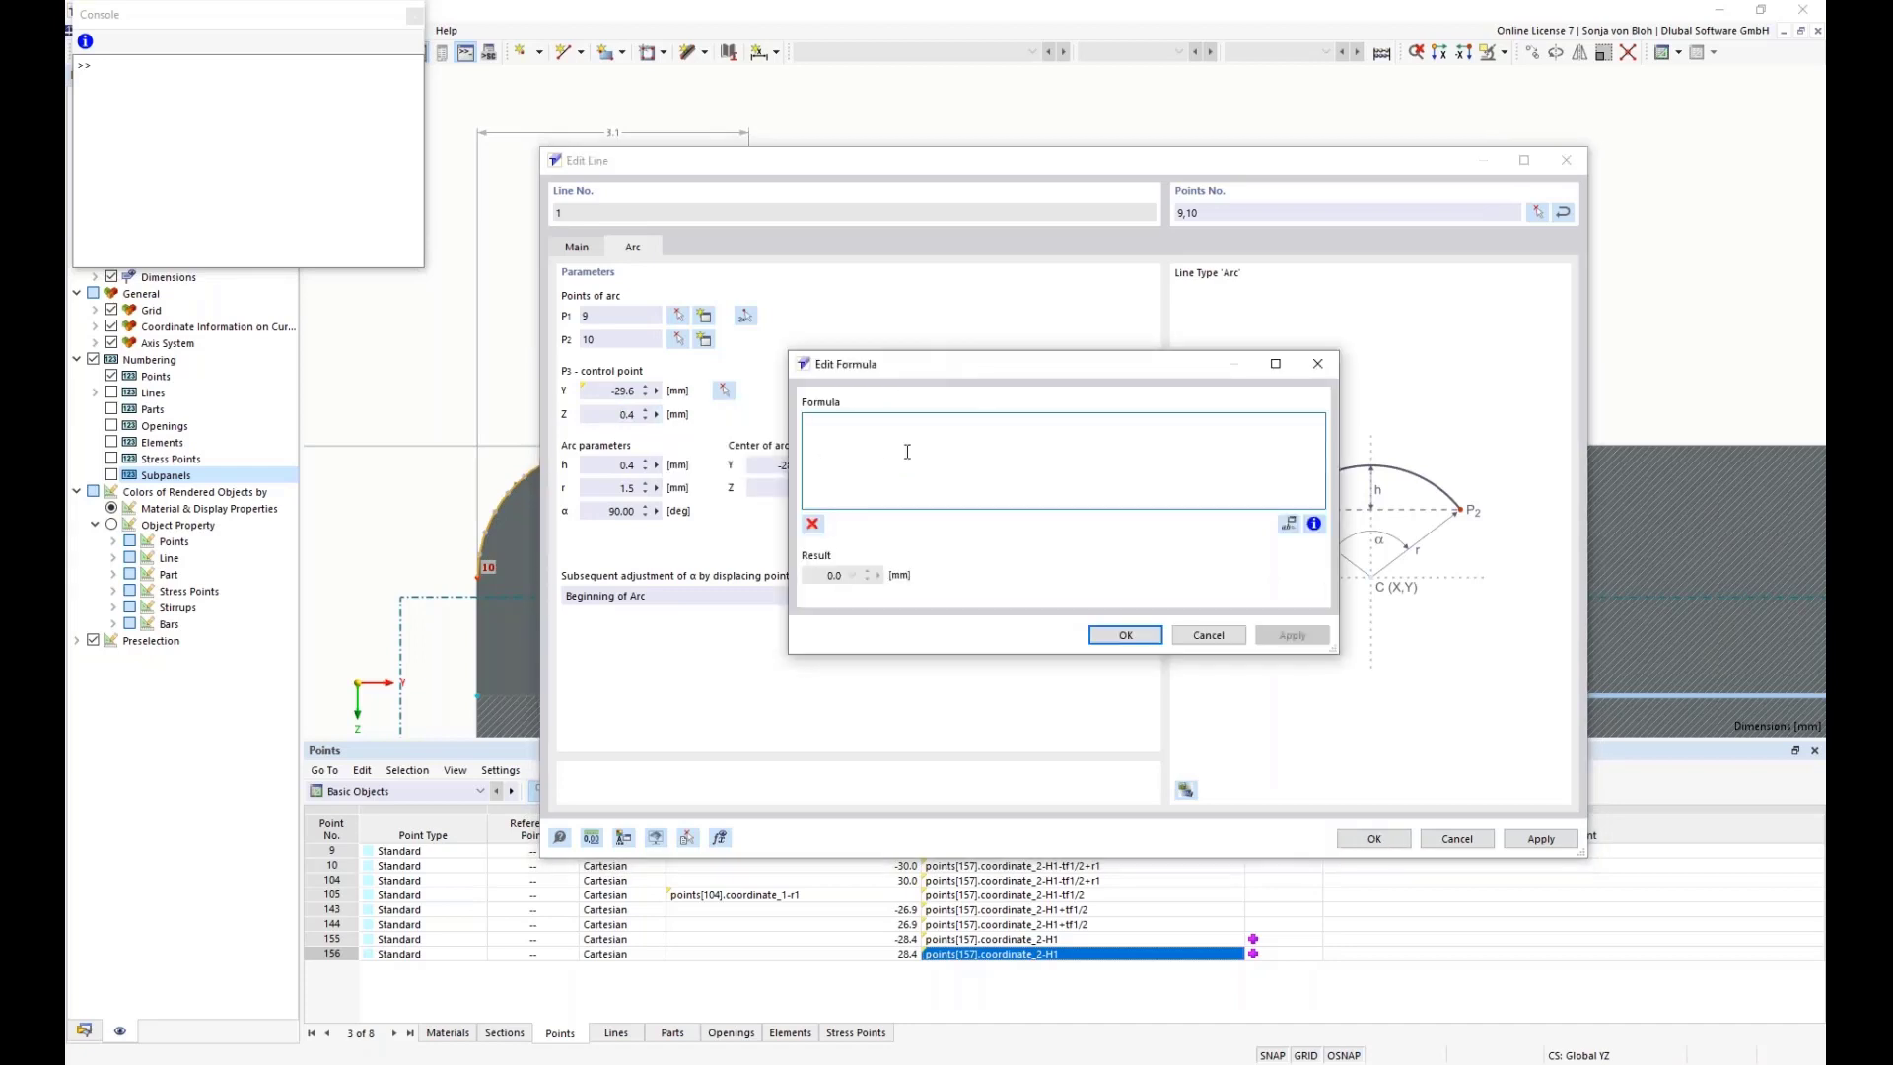
key(ctrl+v)
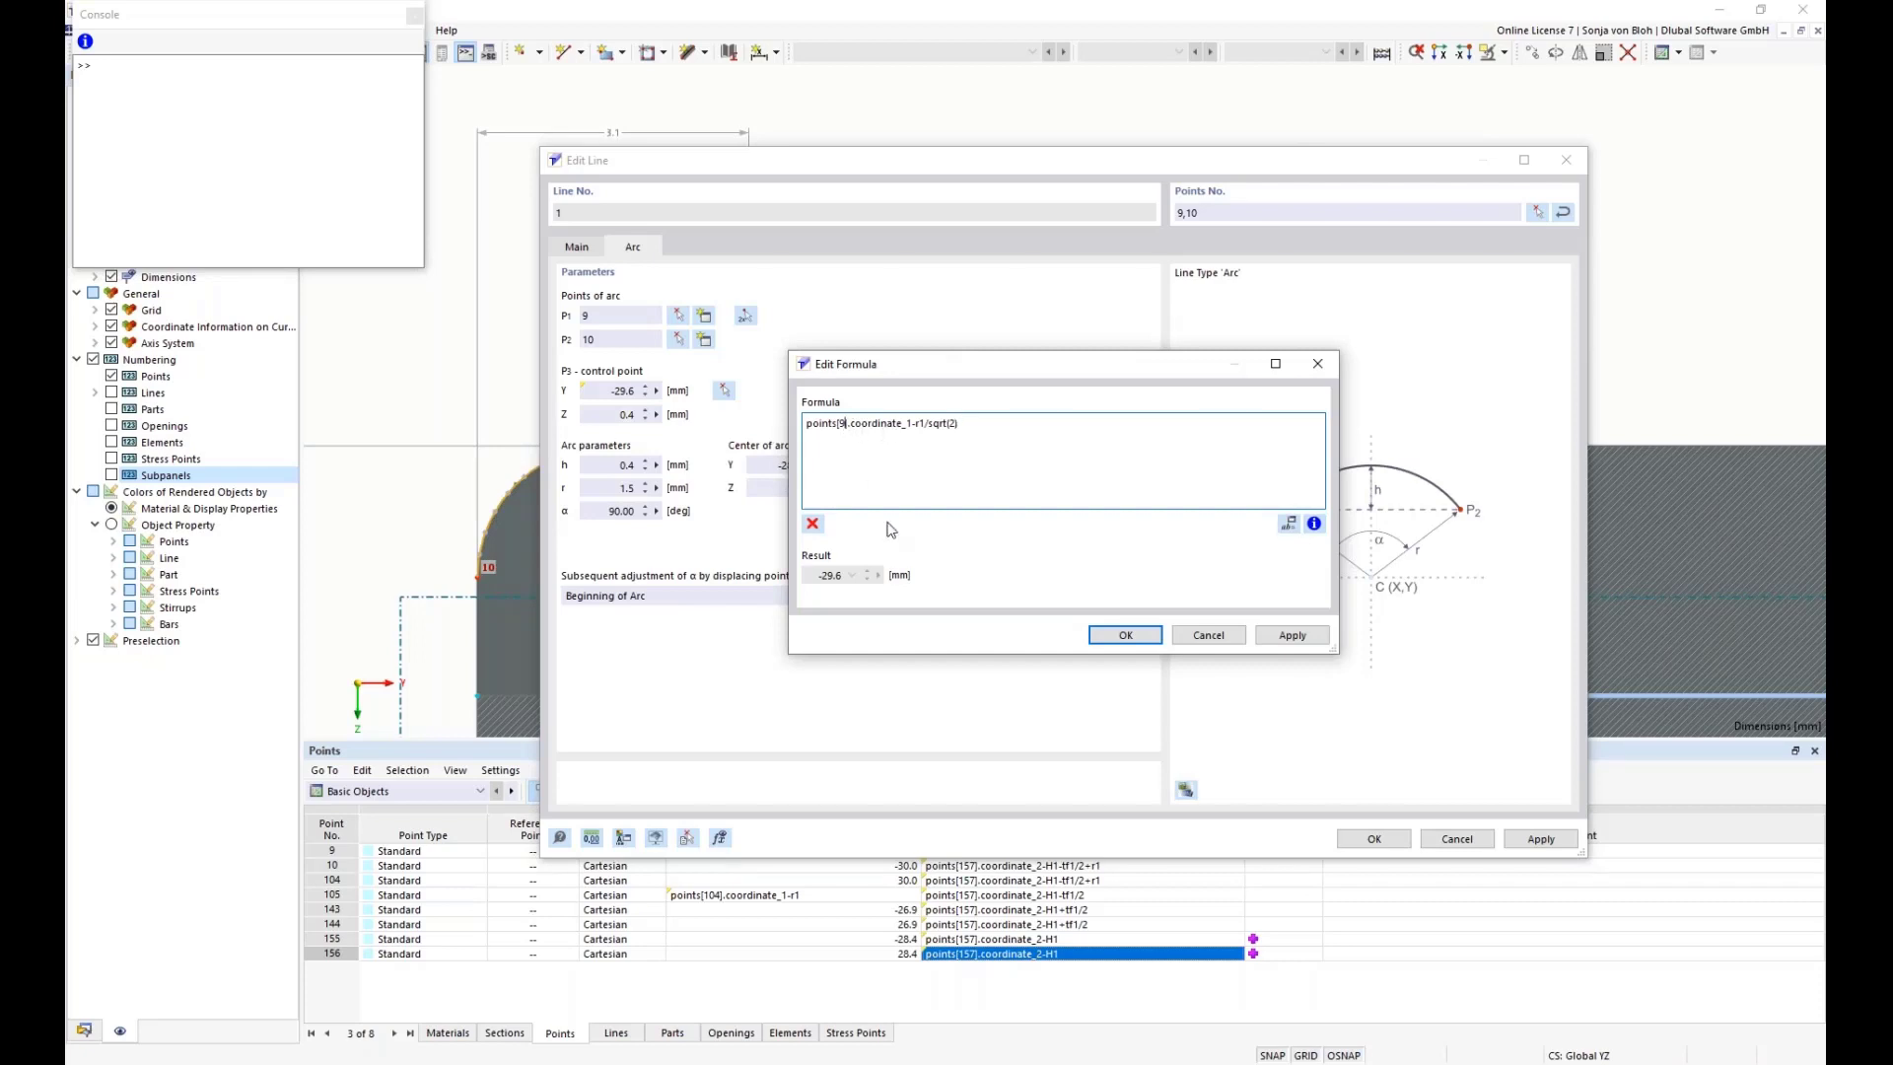
key(BackSpace)
text(10)
click(916, 425)
key(BackSpace)
text(2)
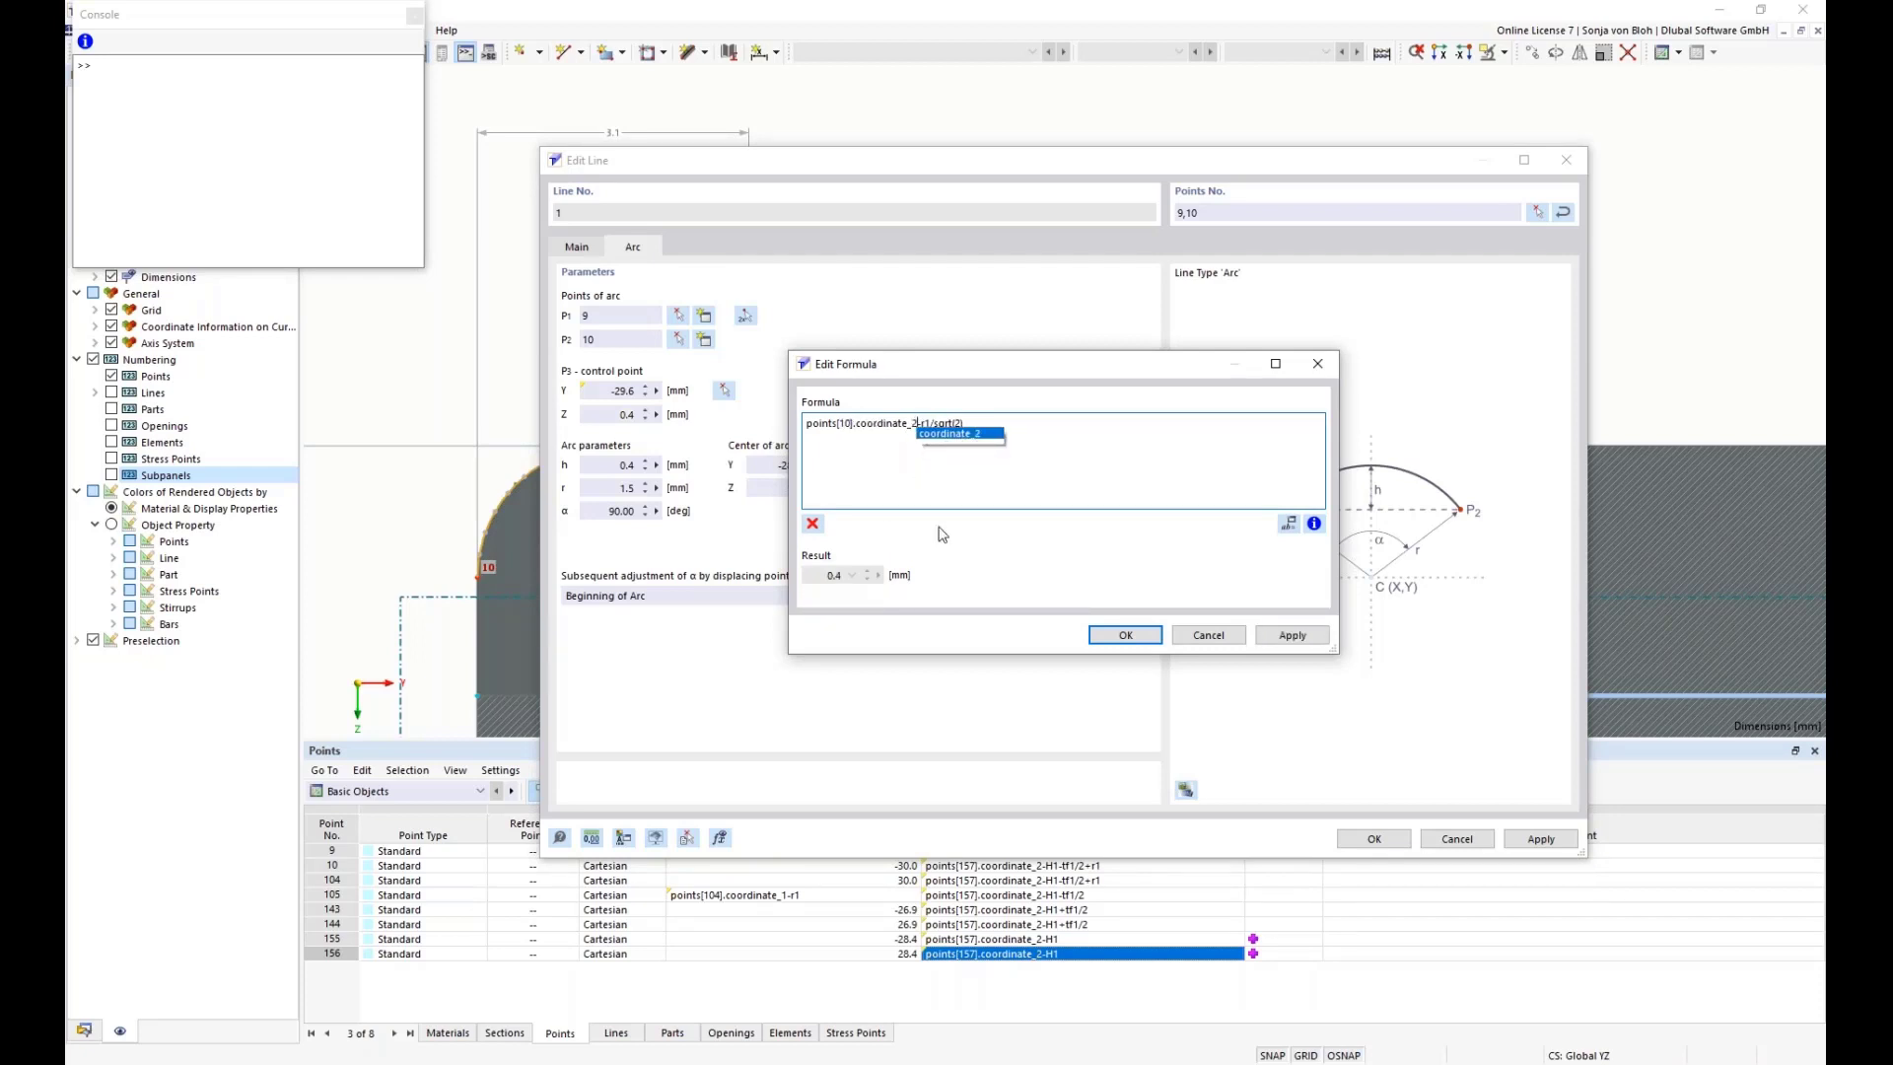
click(1125, 636)
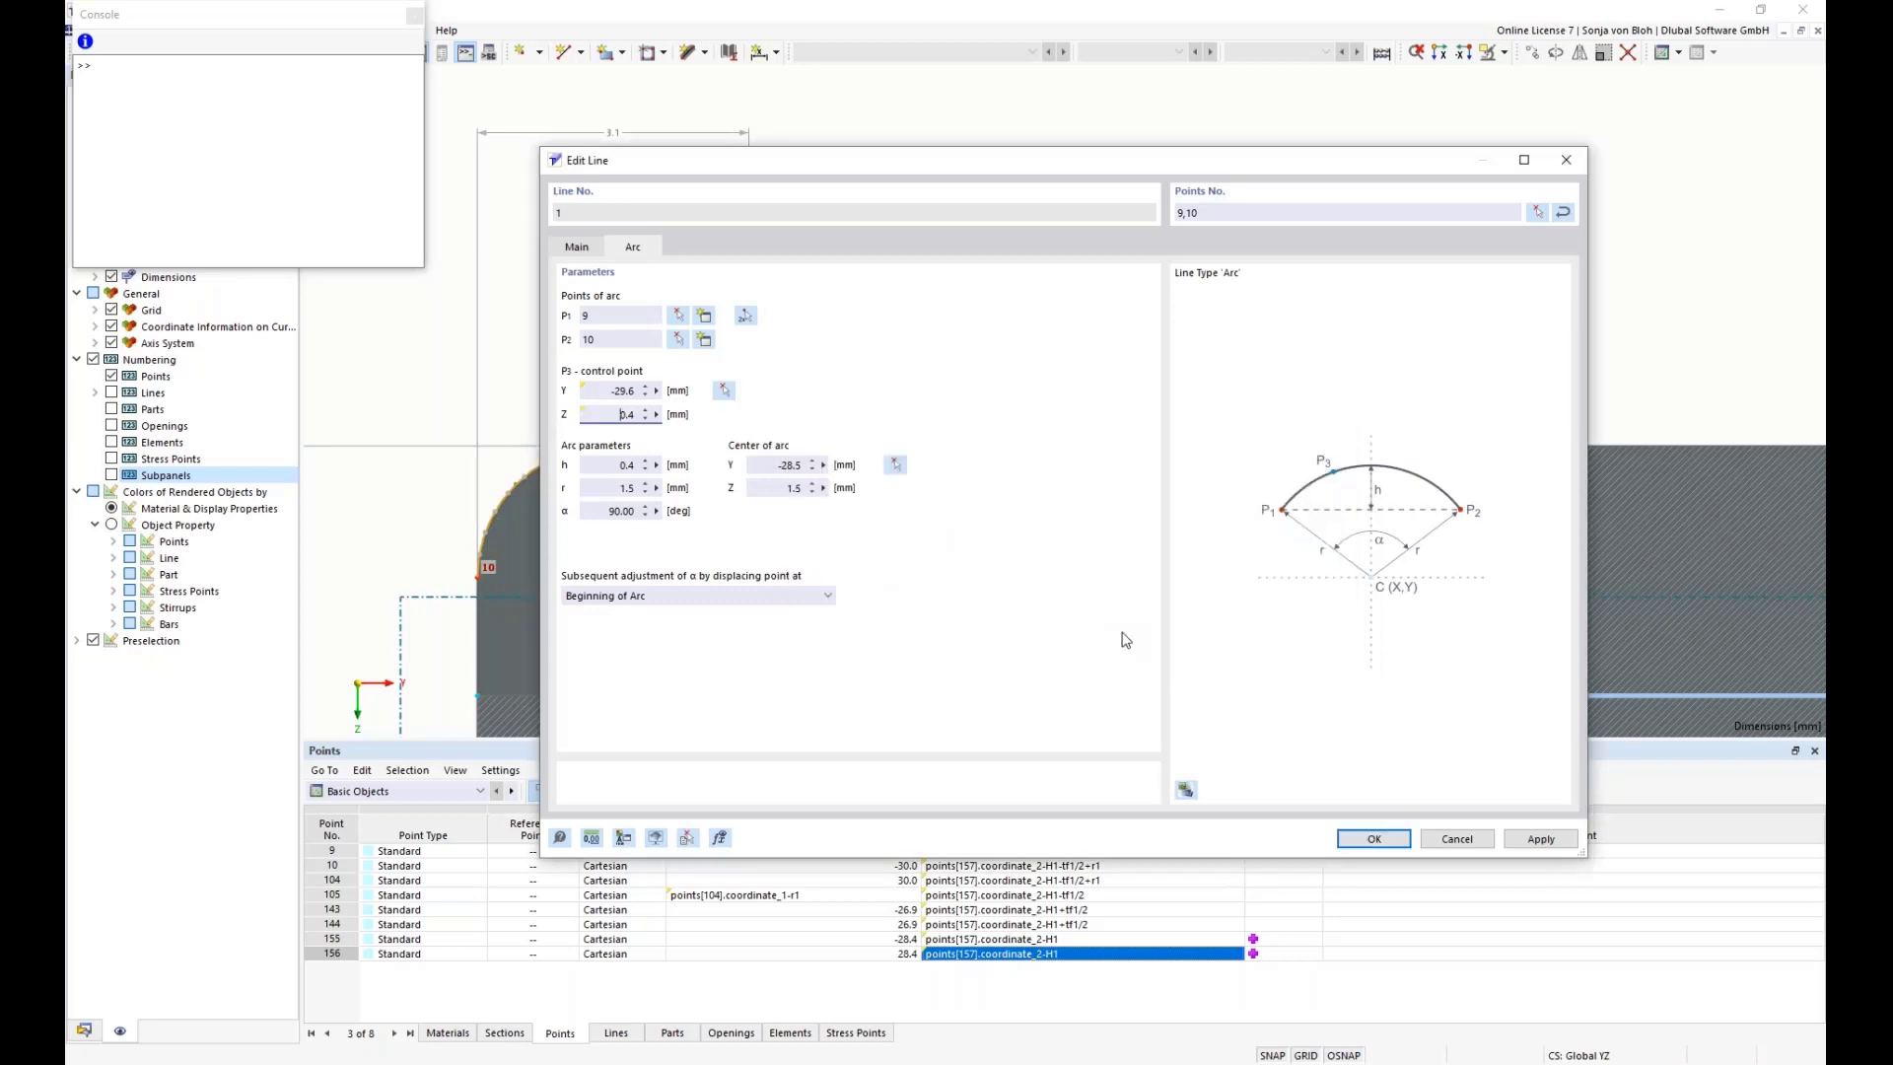
click(1375, 839)
- Define the control point's Y-coordinate of the arc between points 104 and 105 as points[105].coordinate_1+r1/sqrt(2), copying the formula for reuse
scroll(1227, 508, up, 6)
middle_drag(1403, 520, 802, 514)
scroll(1279, 508, down, 2)
middle_drag(1590, 446, 1318, 466)
scroll(1318, 465, up, 4)
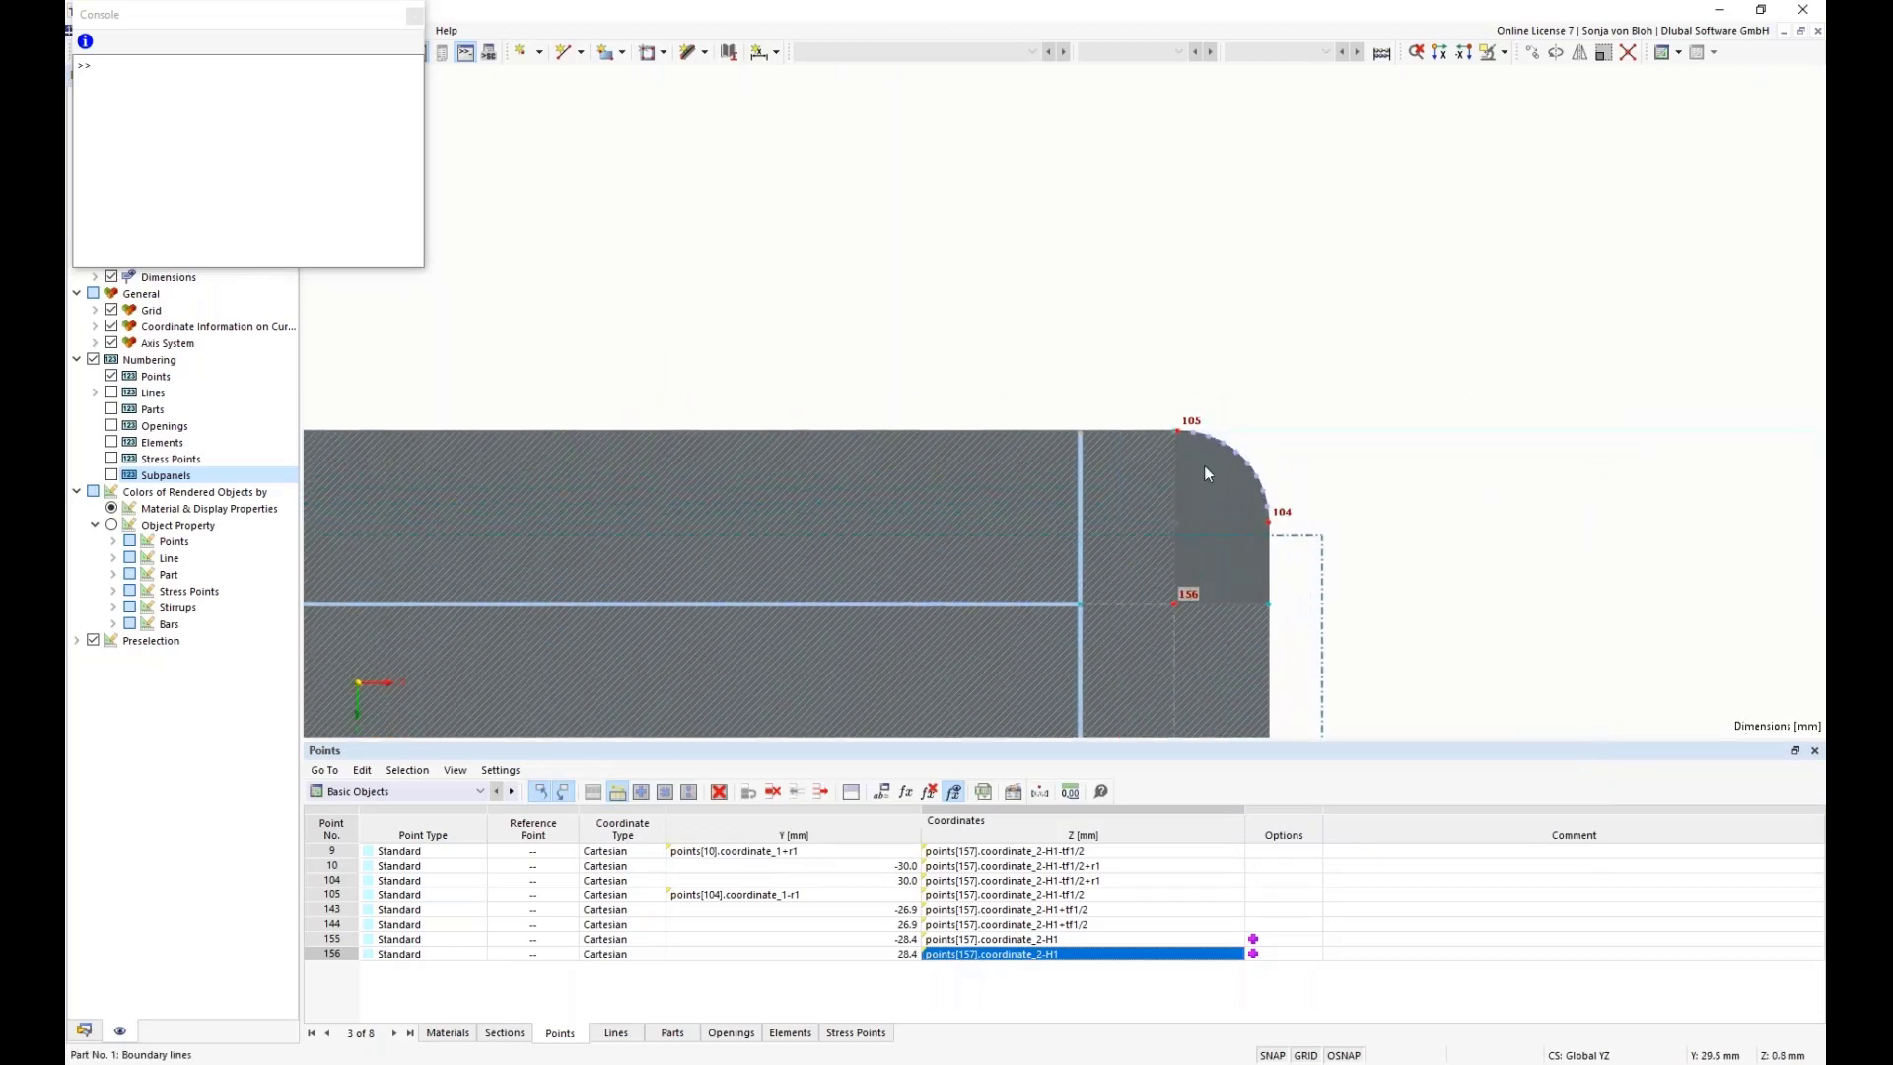
scroll(1204, 444, up, 3)
double_click(1242, 437)
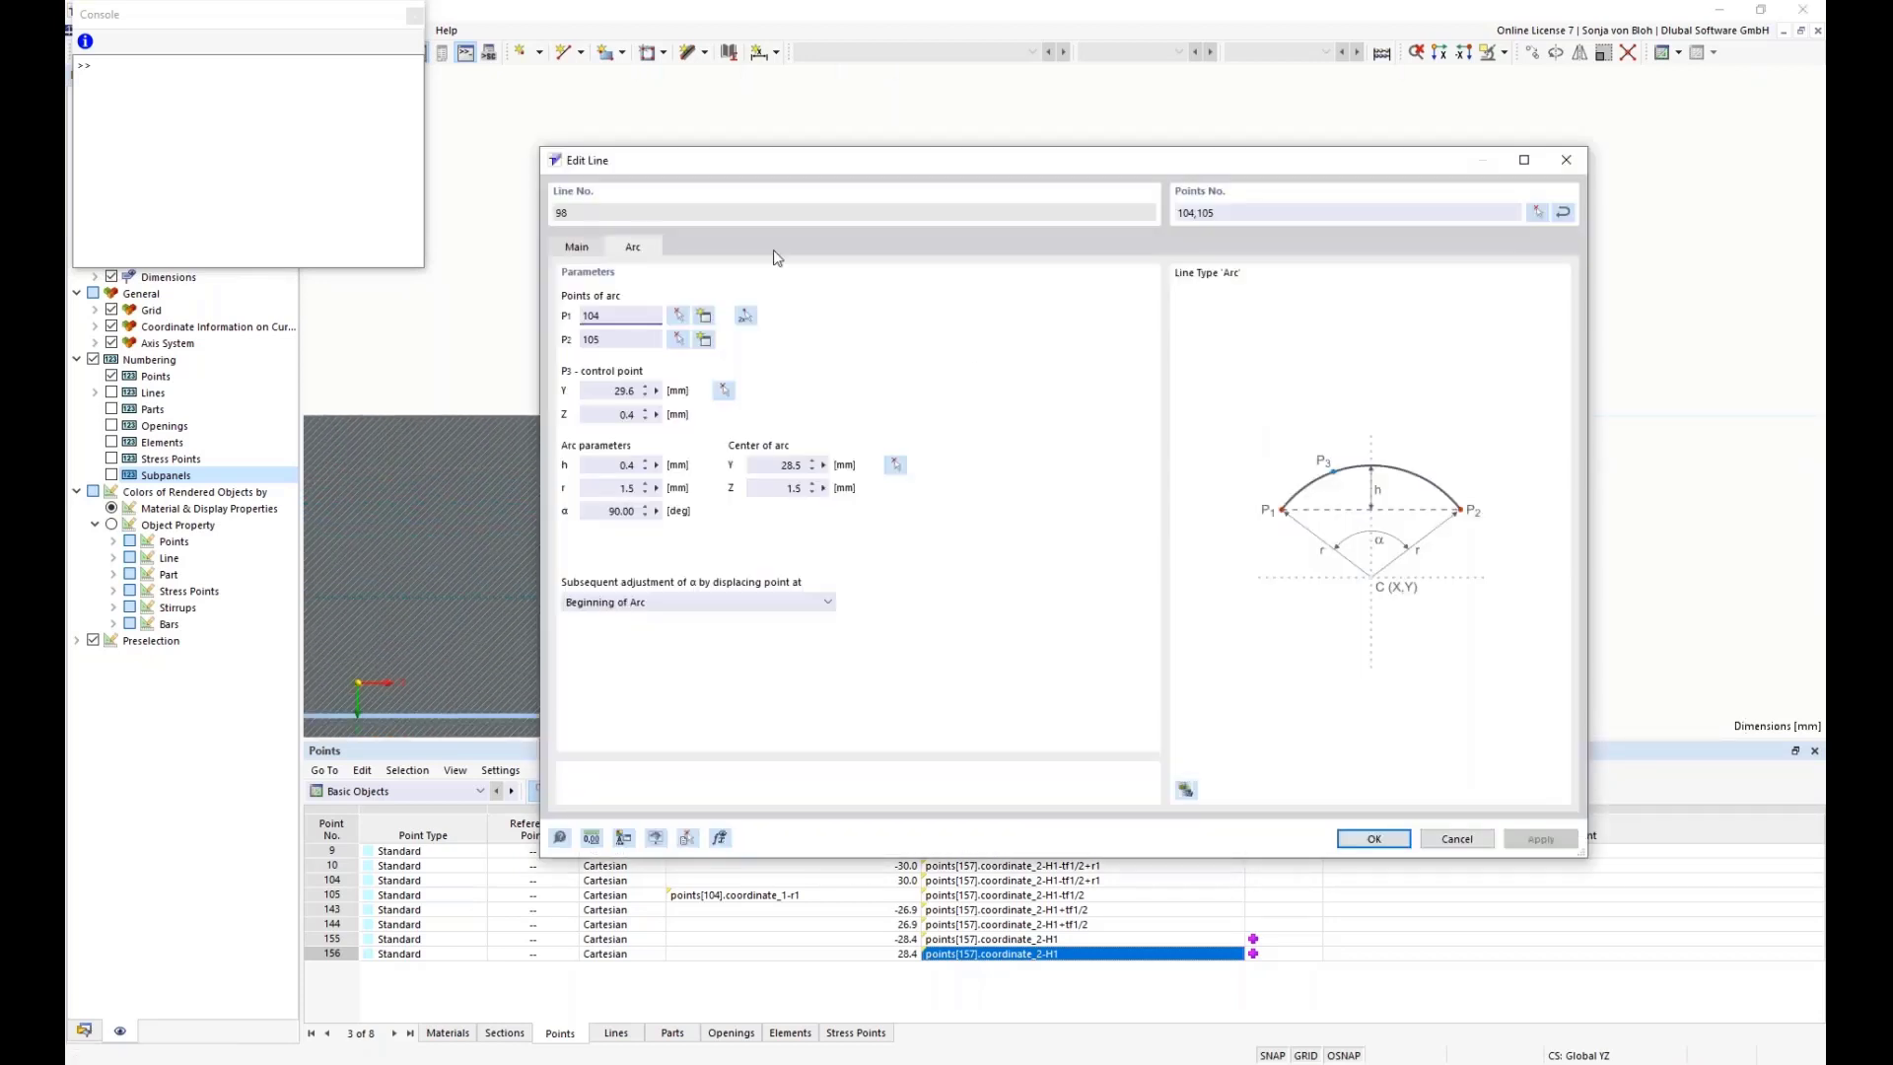
click(655, 391)
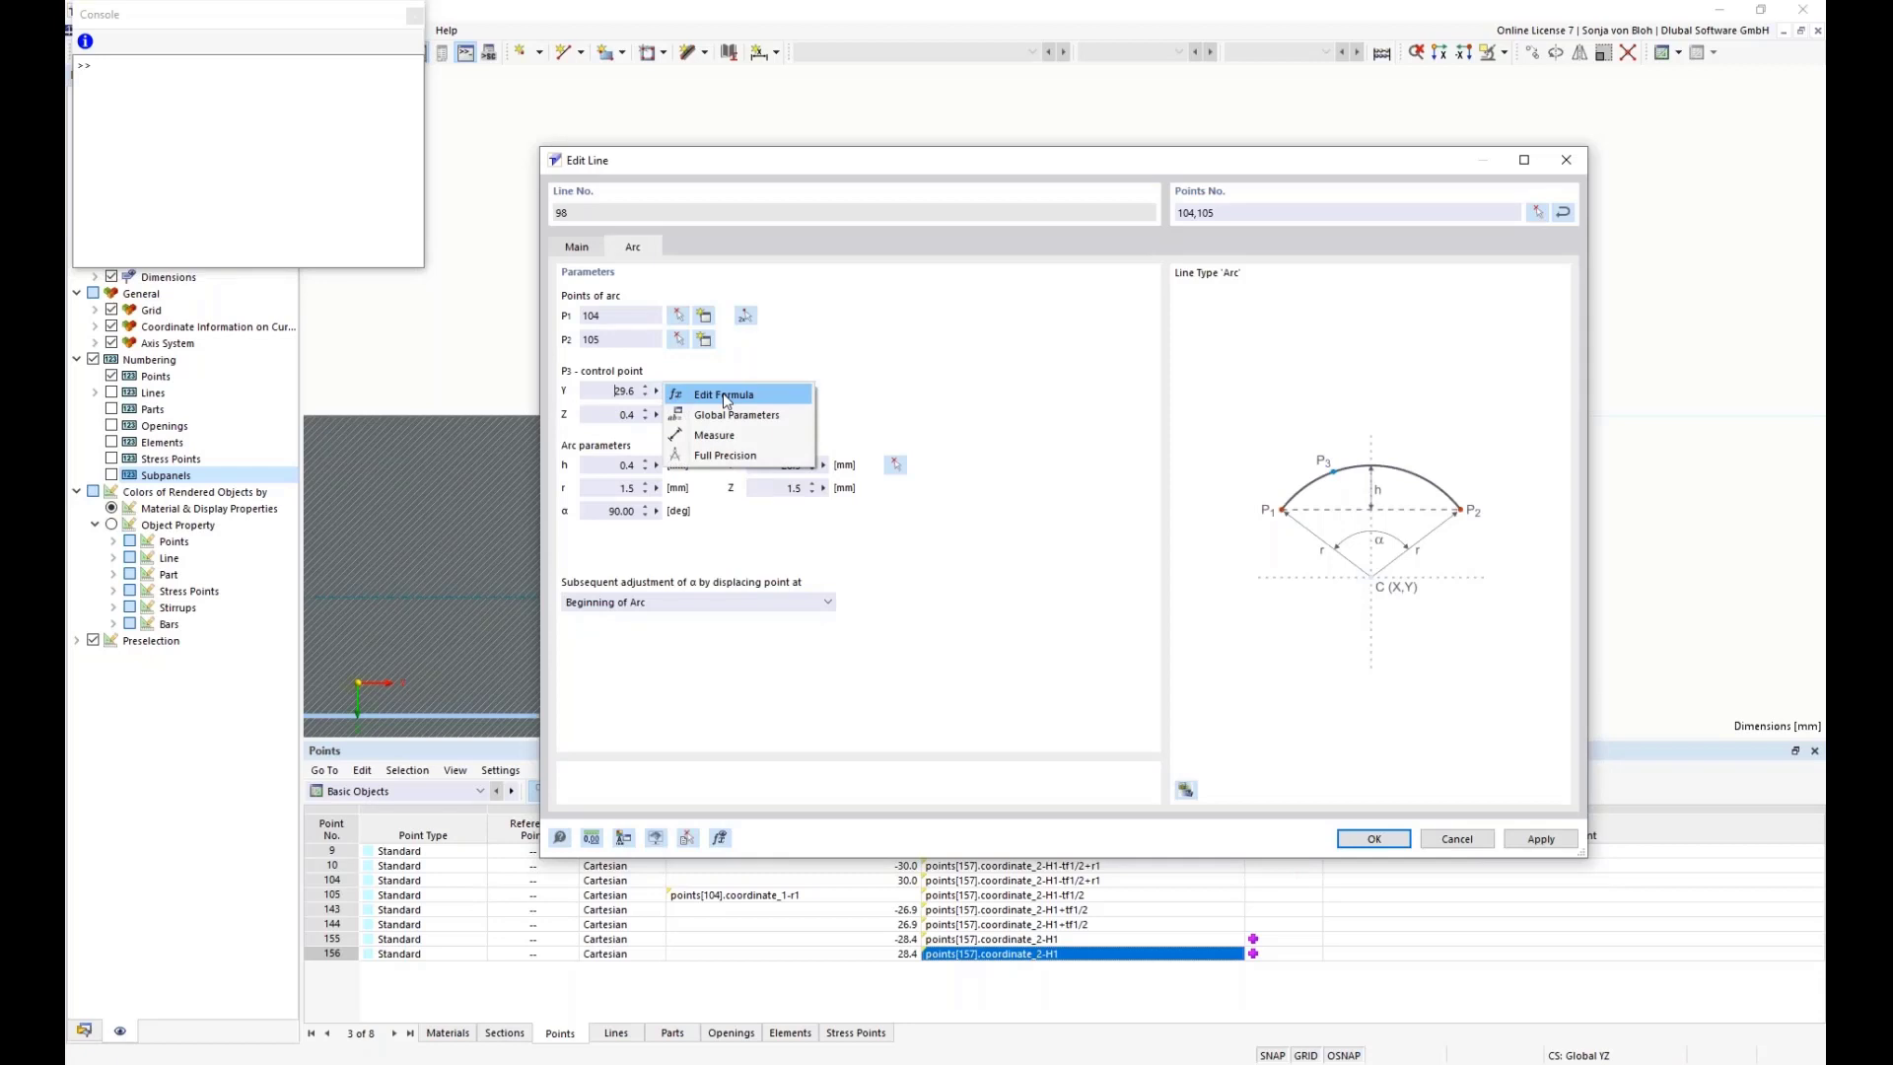
click(725, 396)
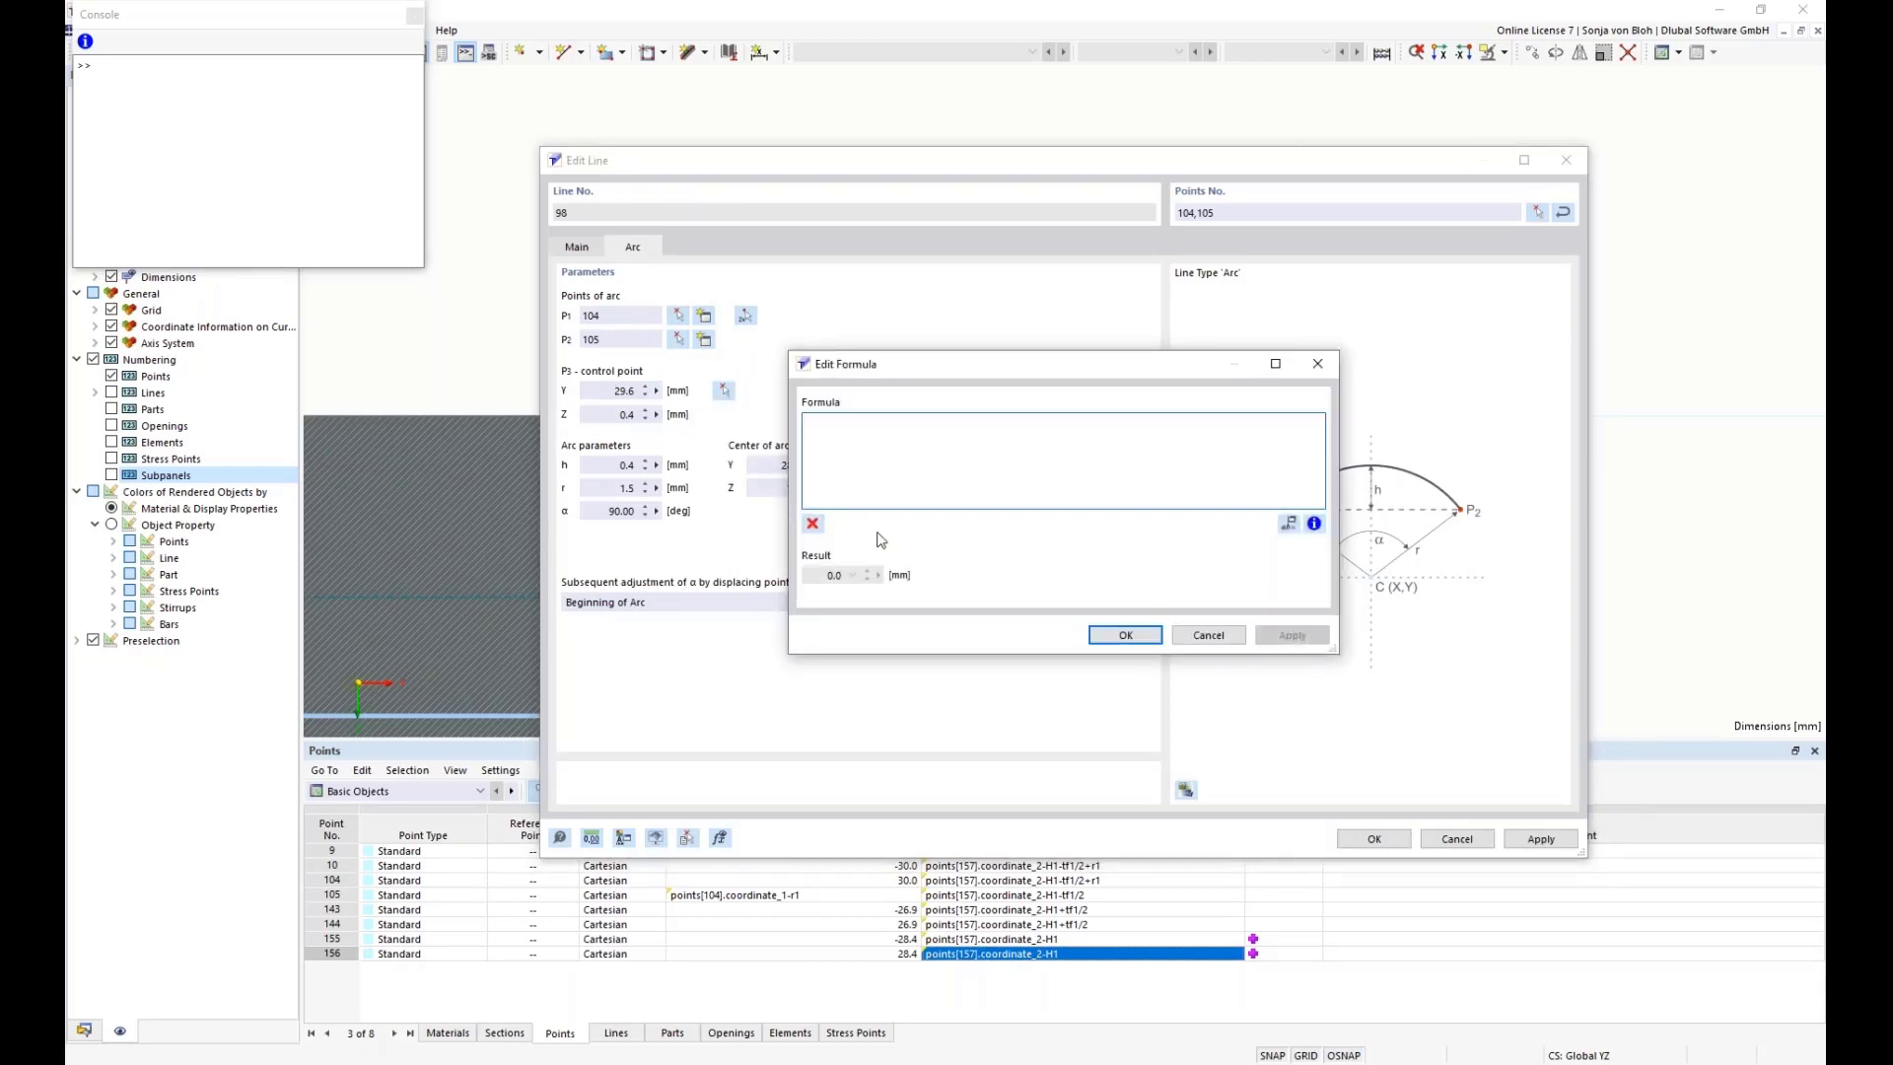
key(ctrl+v)
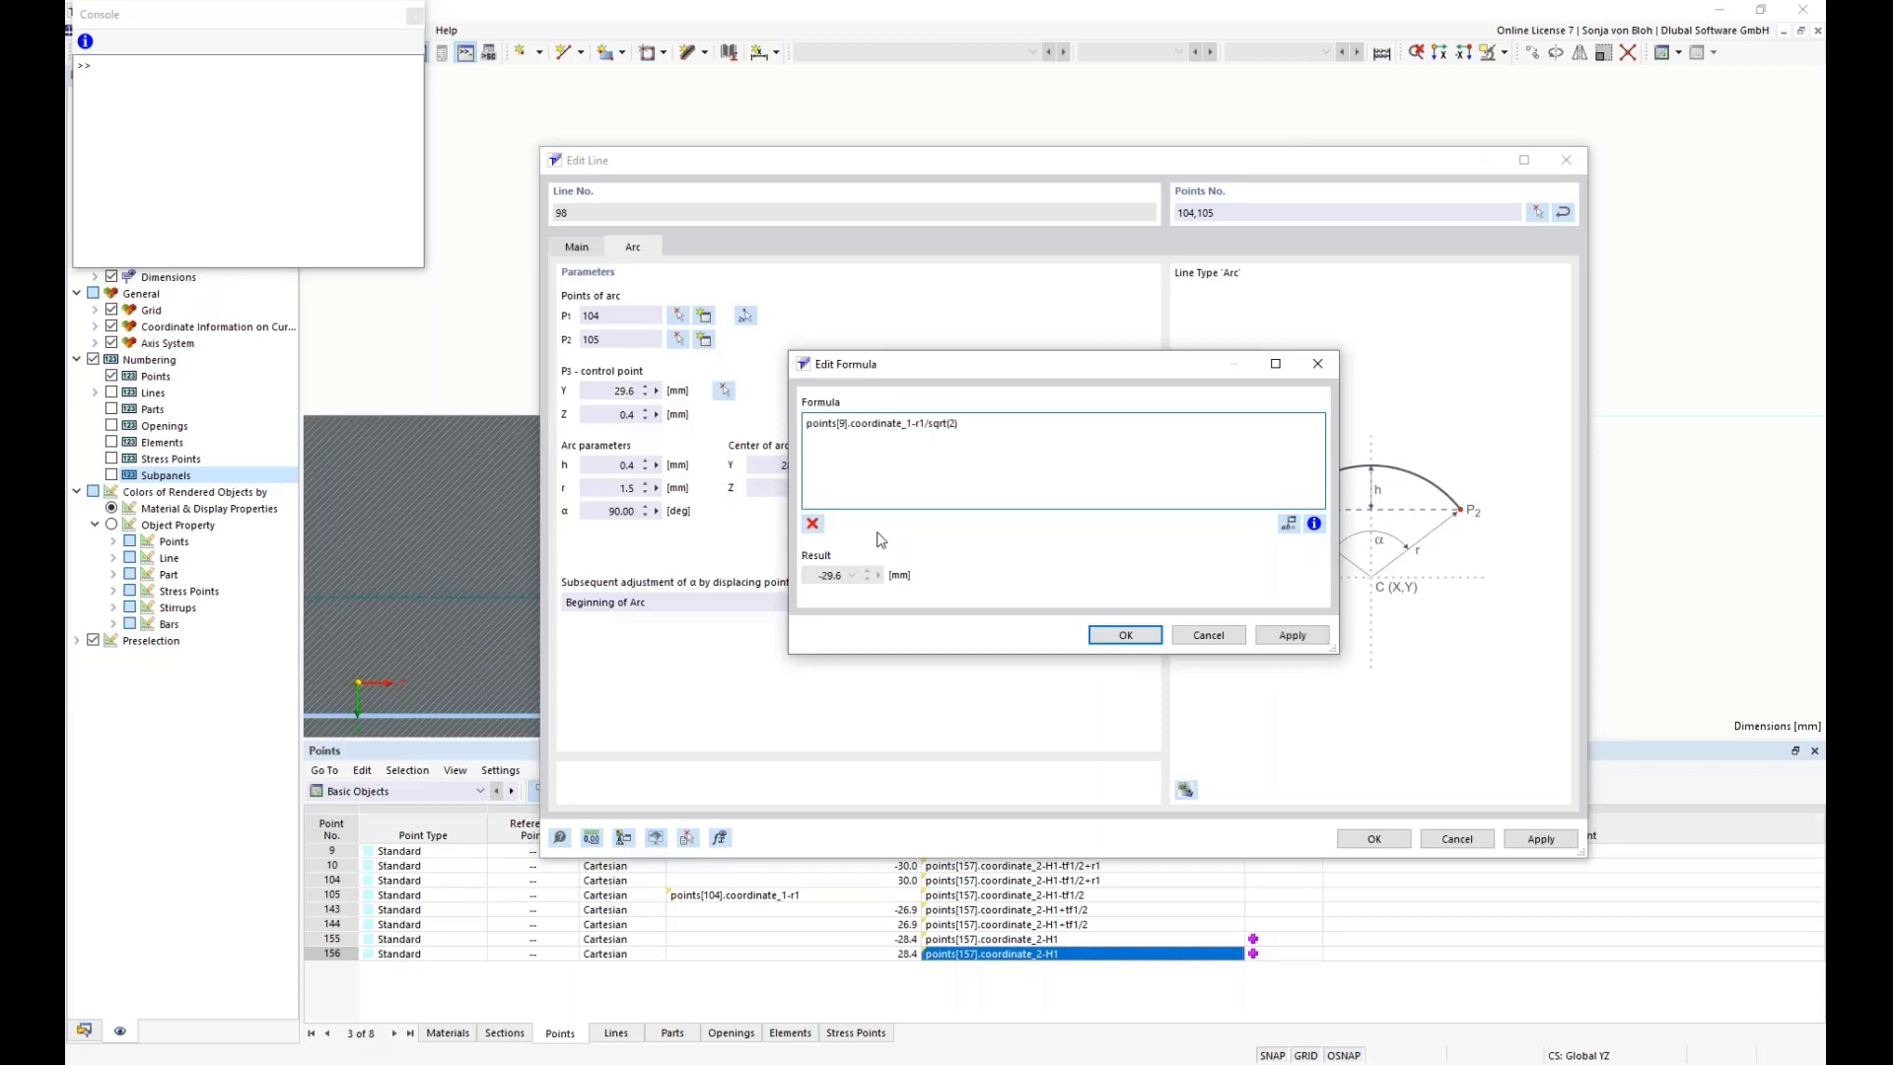
click(845, 424)
key(BackSpace)
text(105)
click(927, 424)
key(BackSpace)
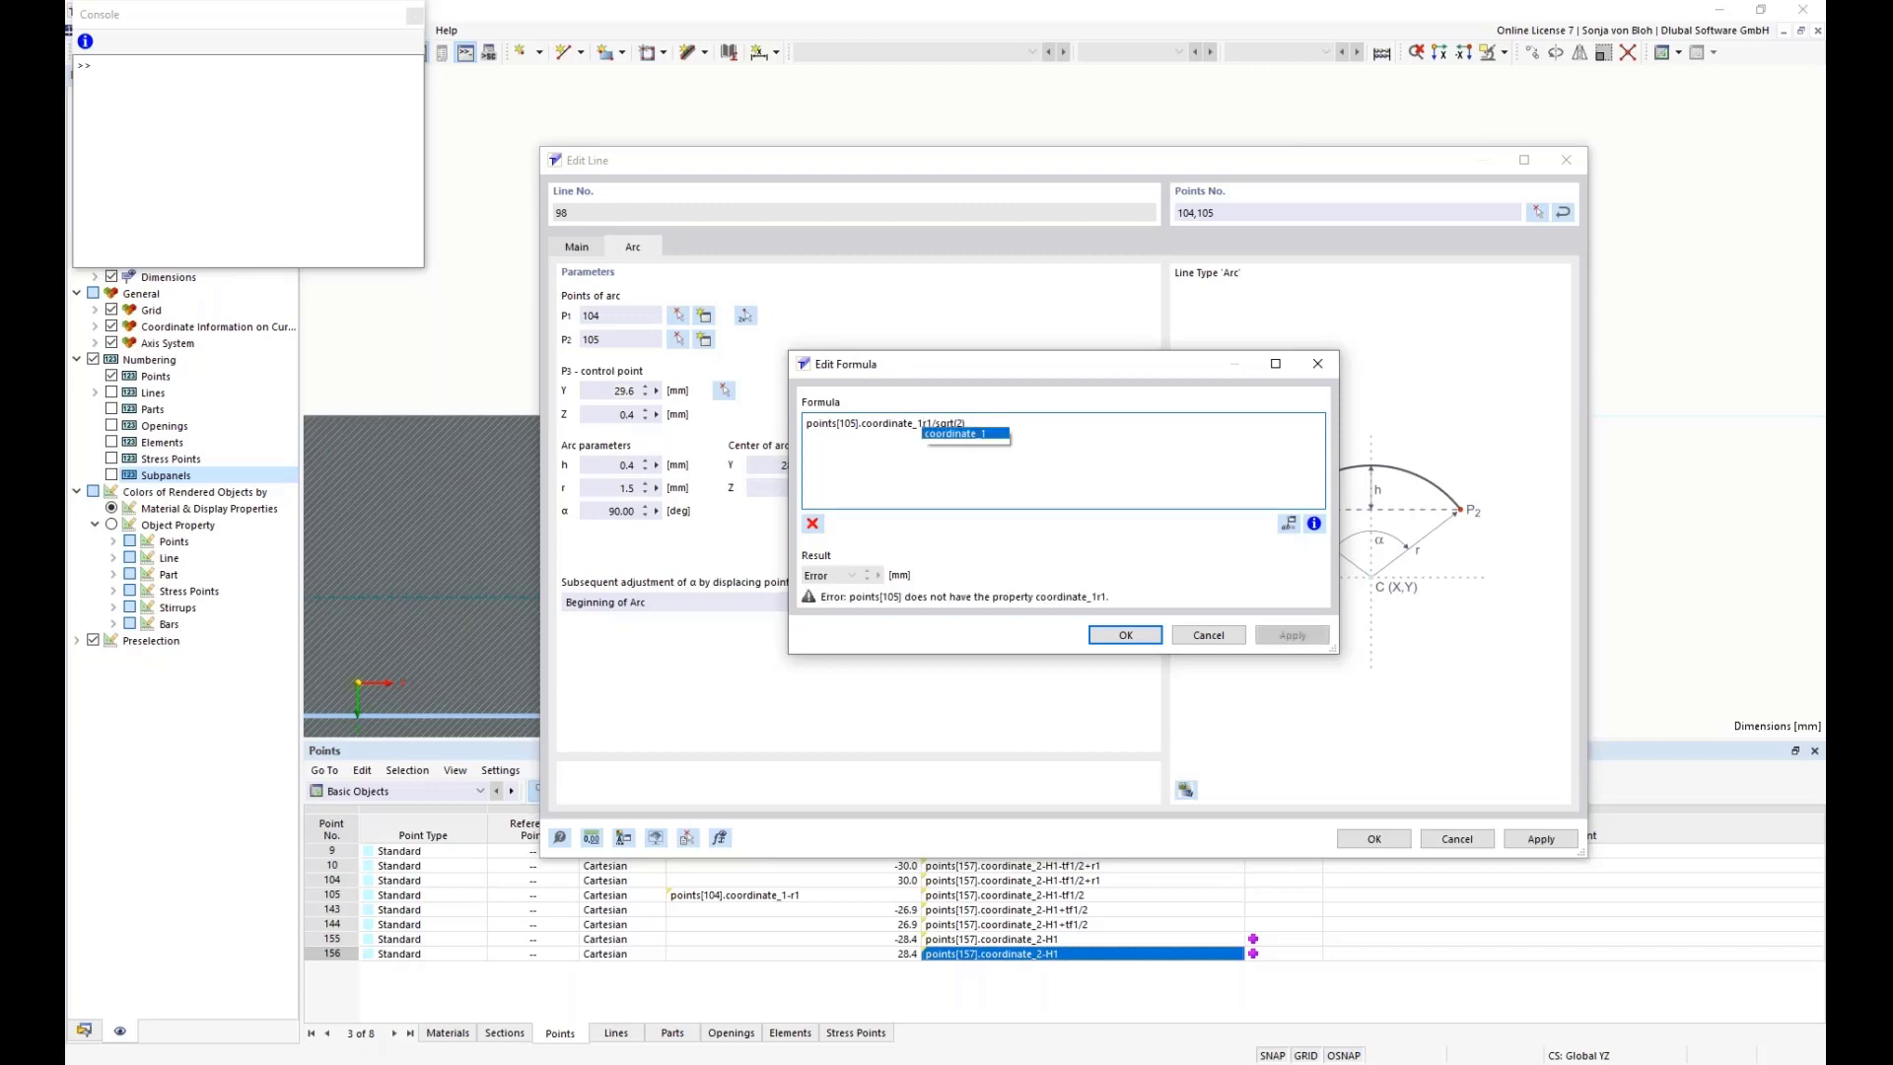
text(-)
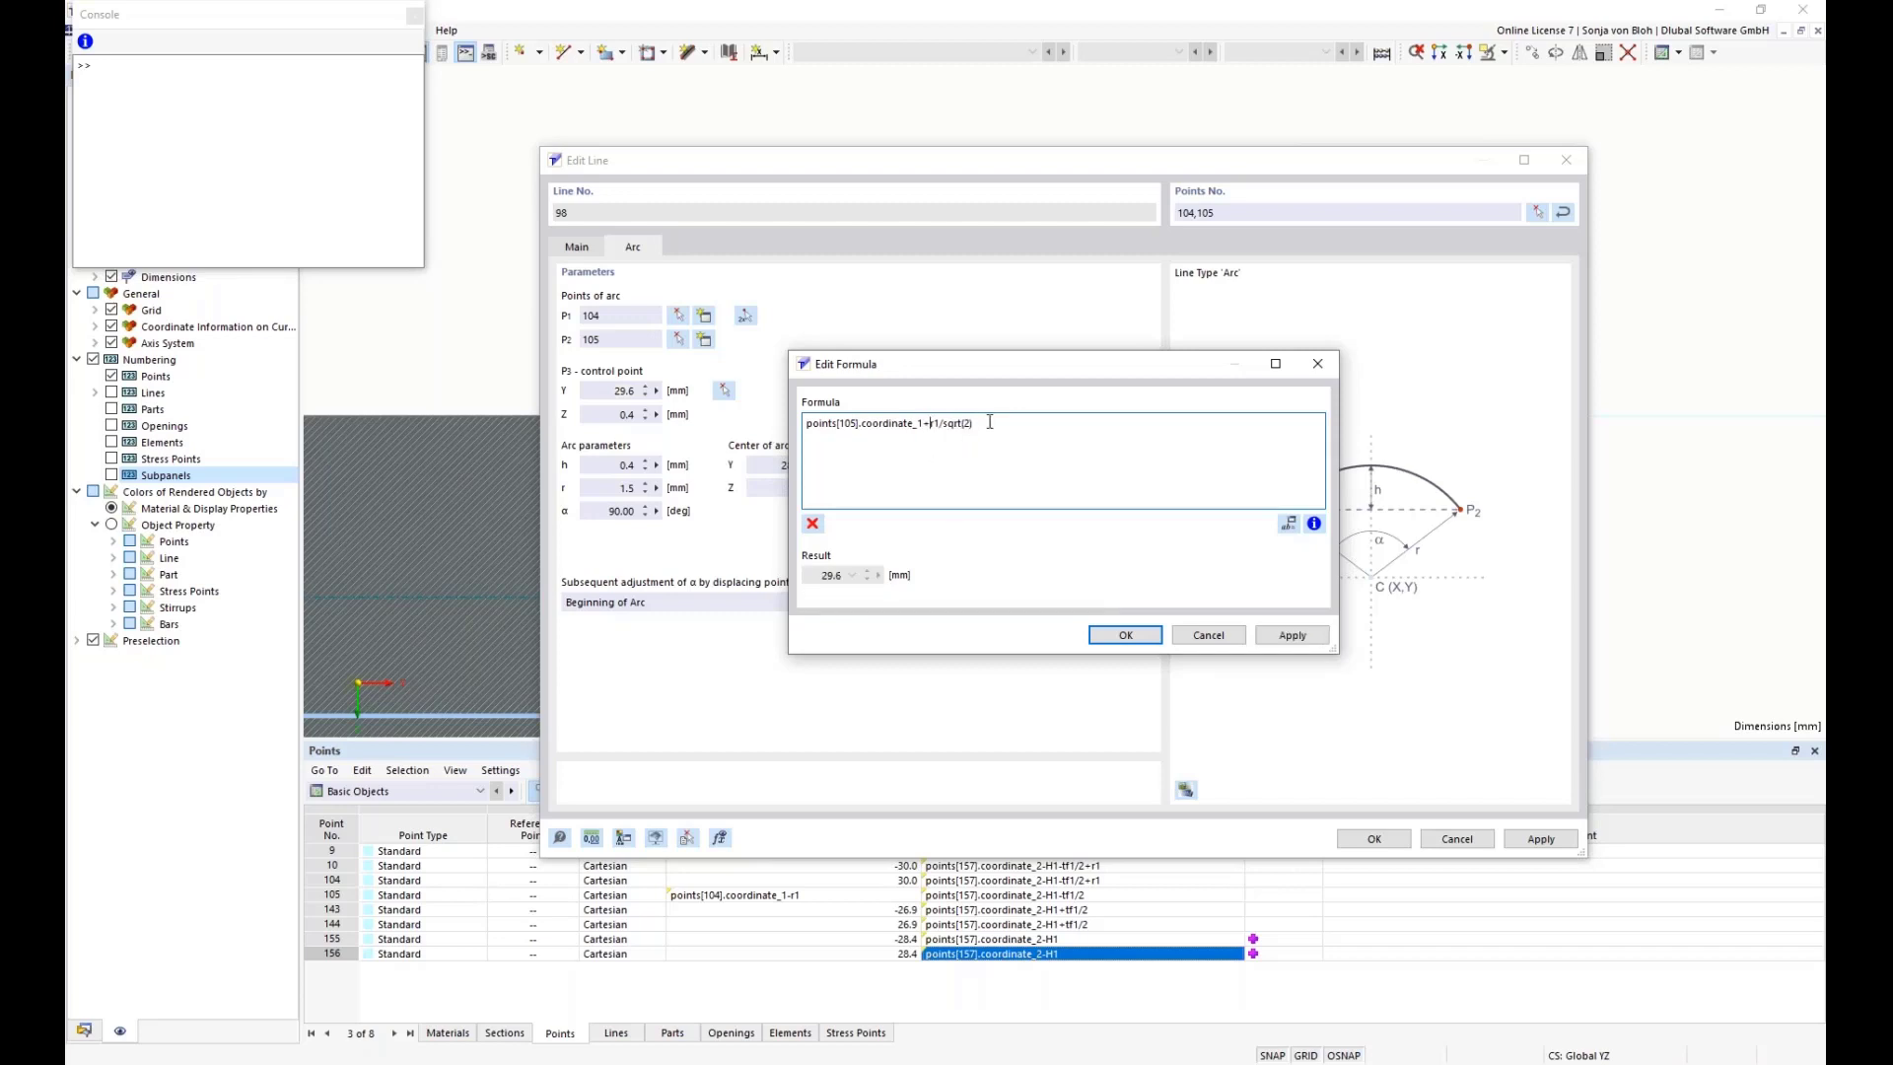
key(ctrl+a)
key(ctrl+c)
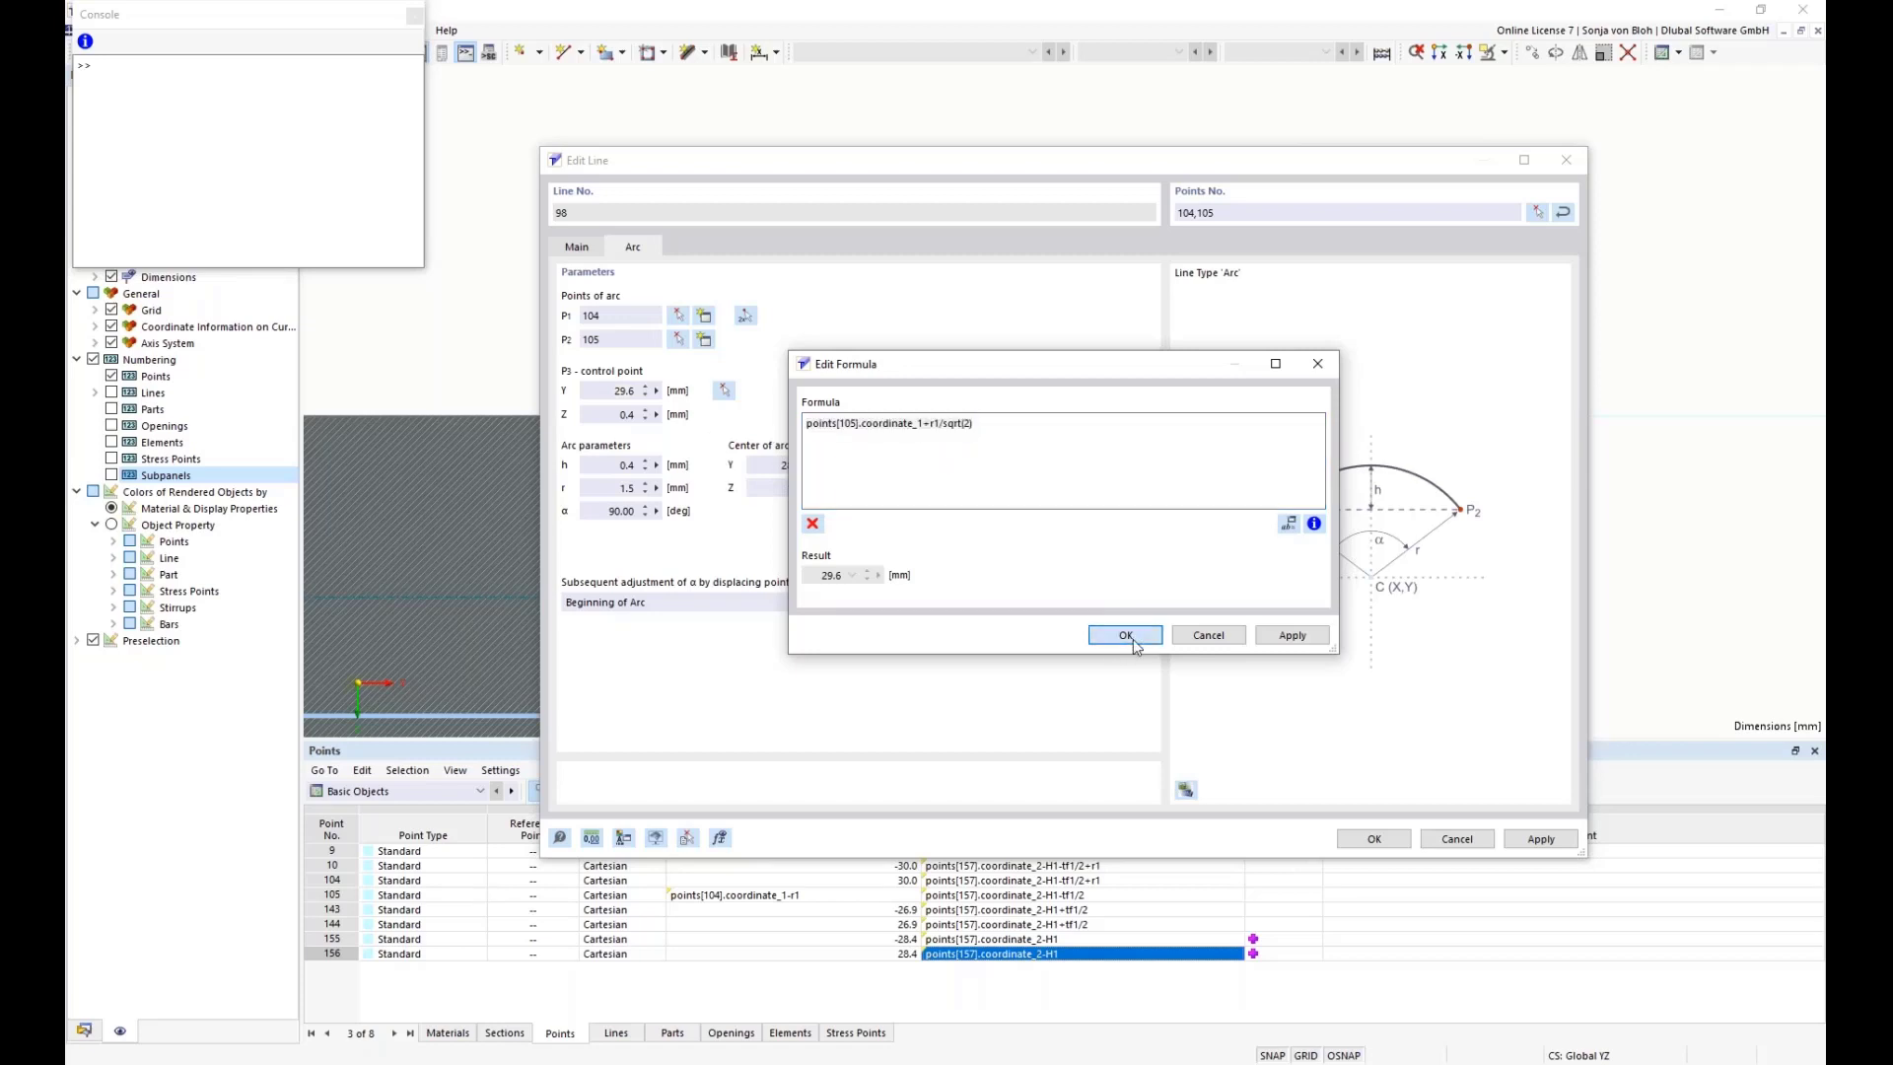
click(1131, 637)
- Set the Z-coordinate of this arc's control point to the formula points[104].coordinate_2-r1/sqrt(2)
right_click(658, 414)
click(693, 431)
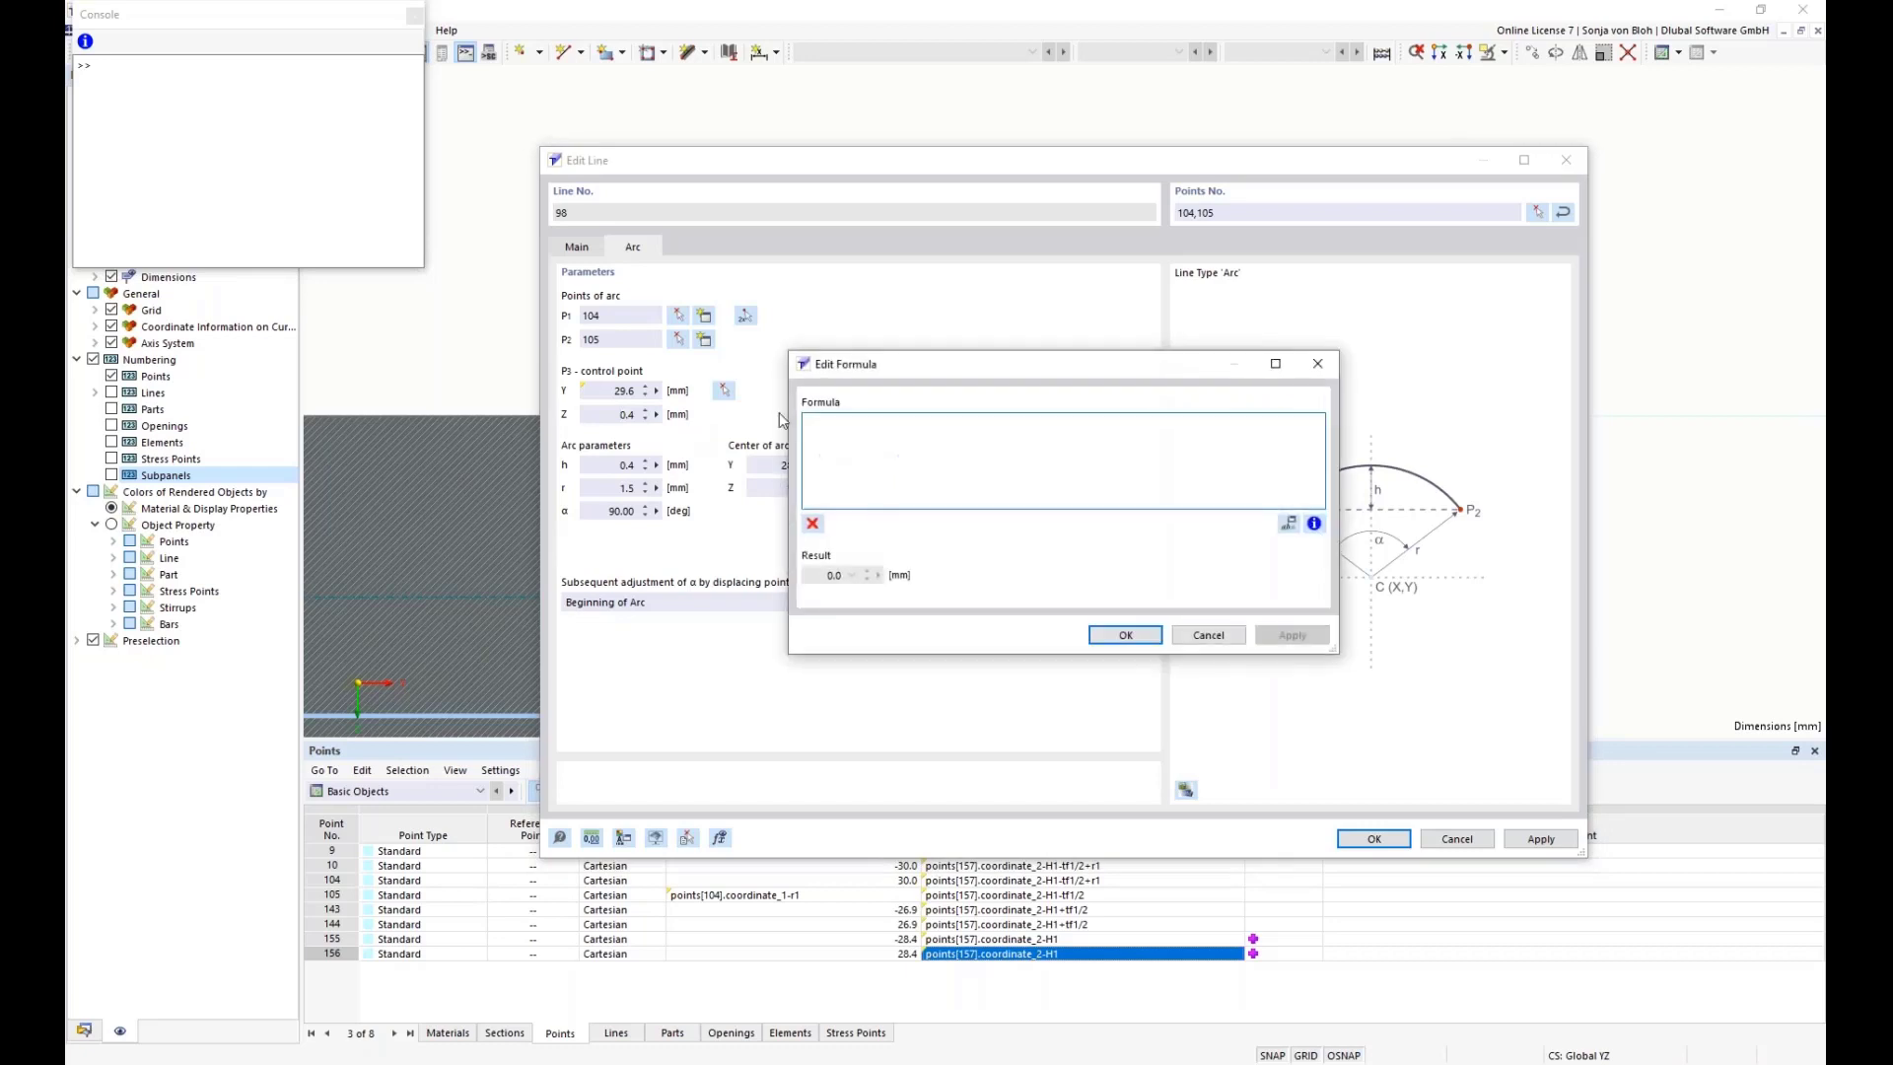
key(ctrl+v)
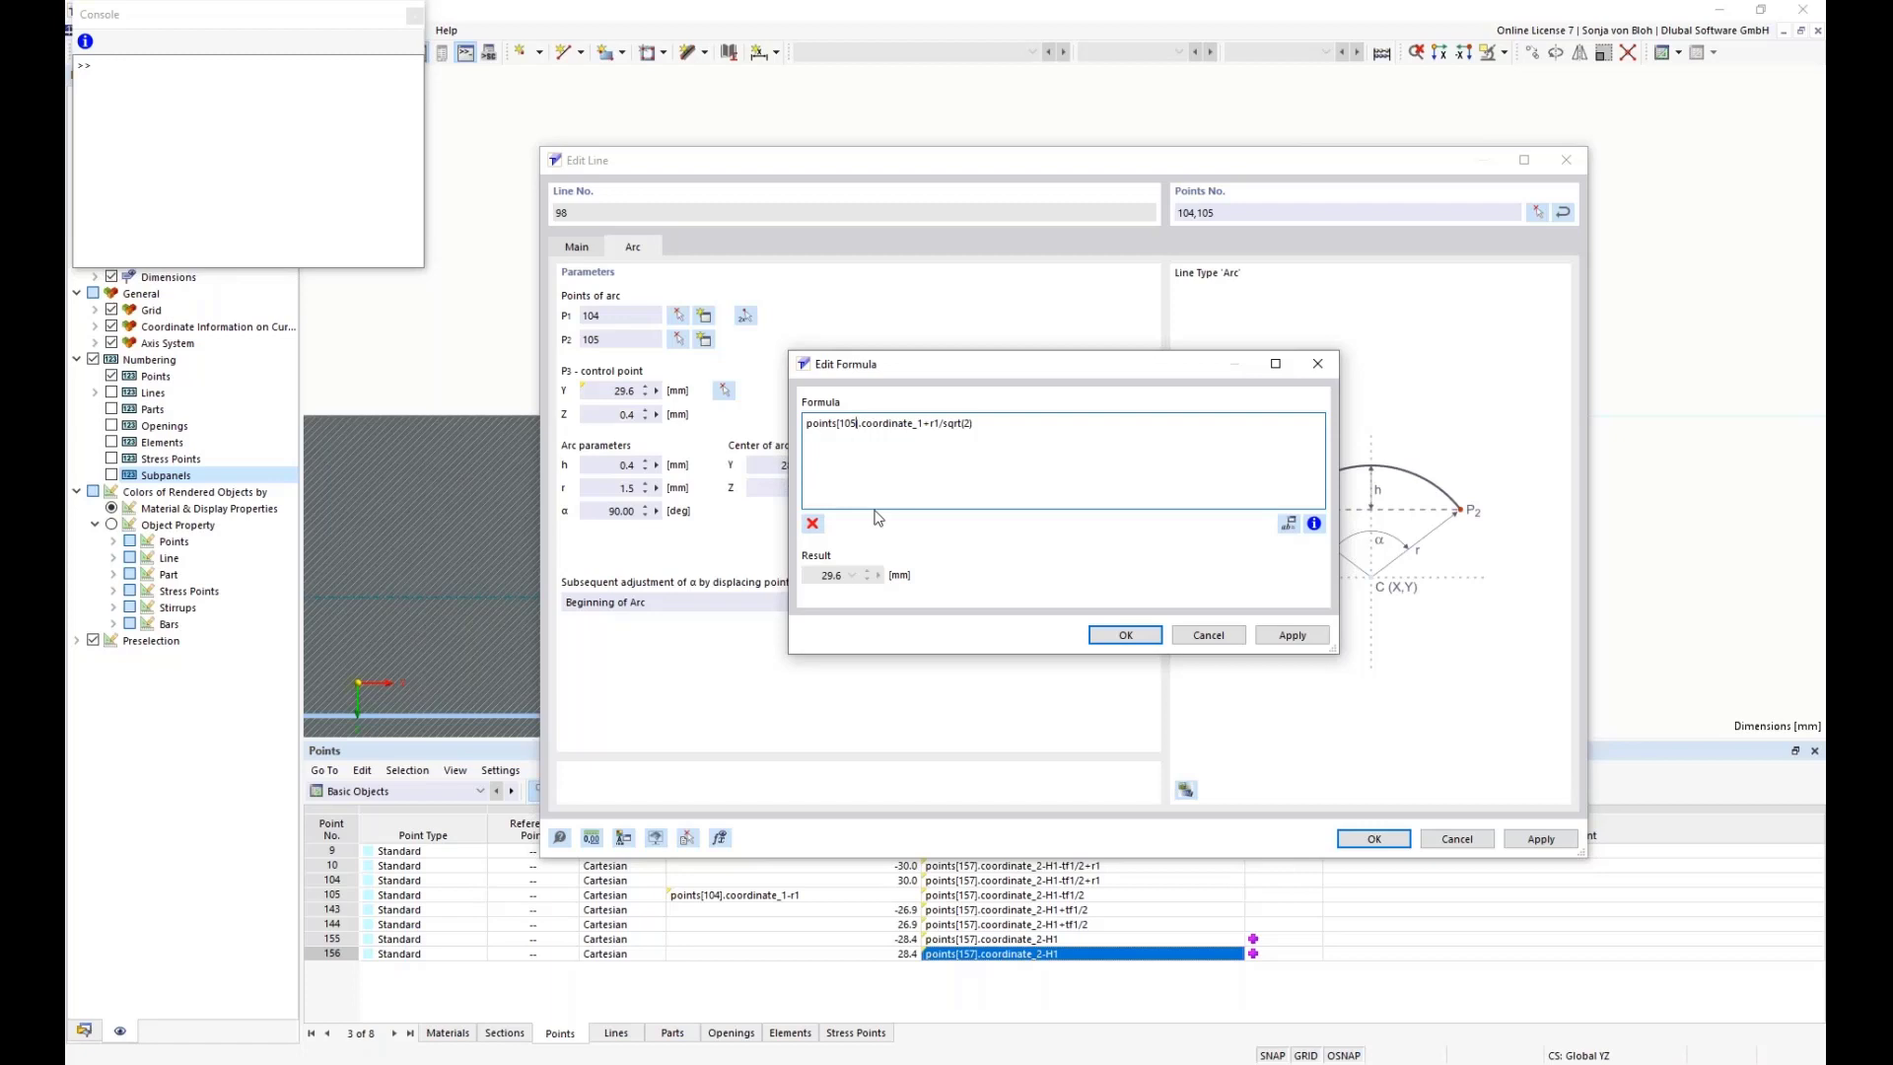
key(BackSpace)
text(4)
click(920, 424)
key(BackSpace)
text(2)
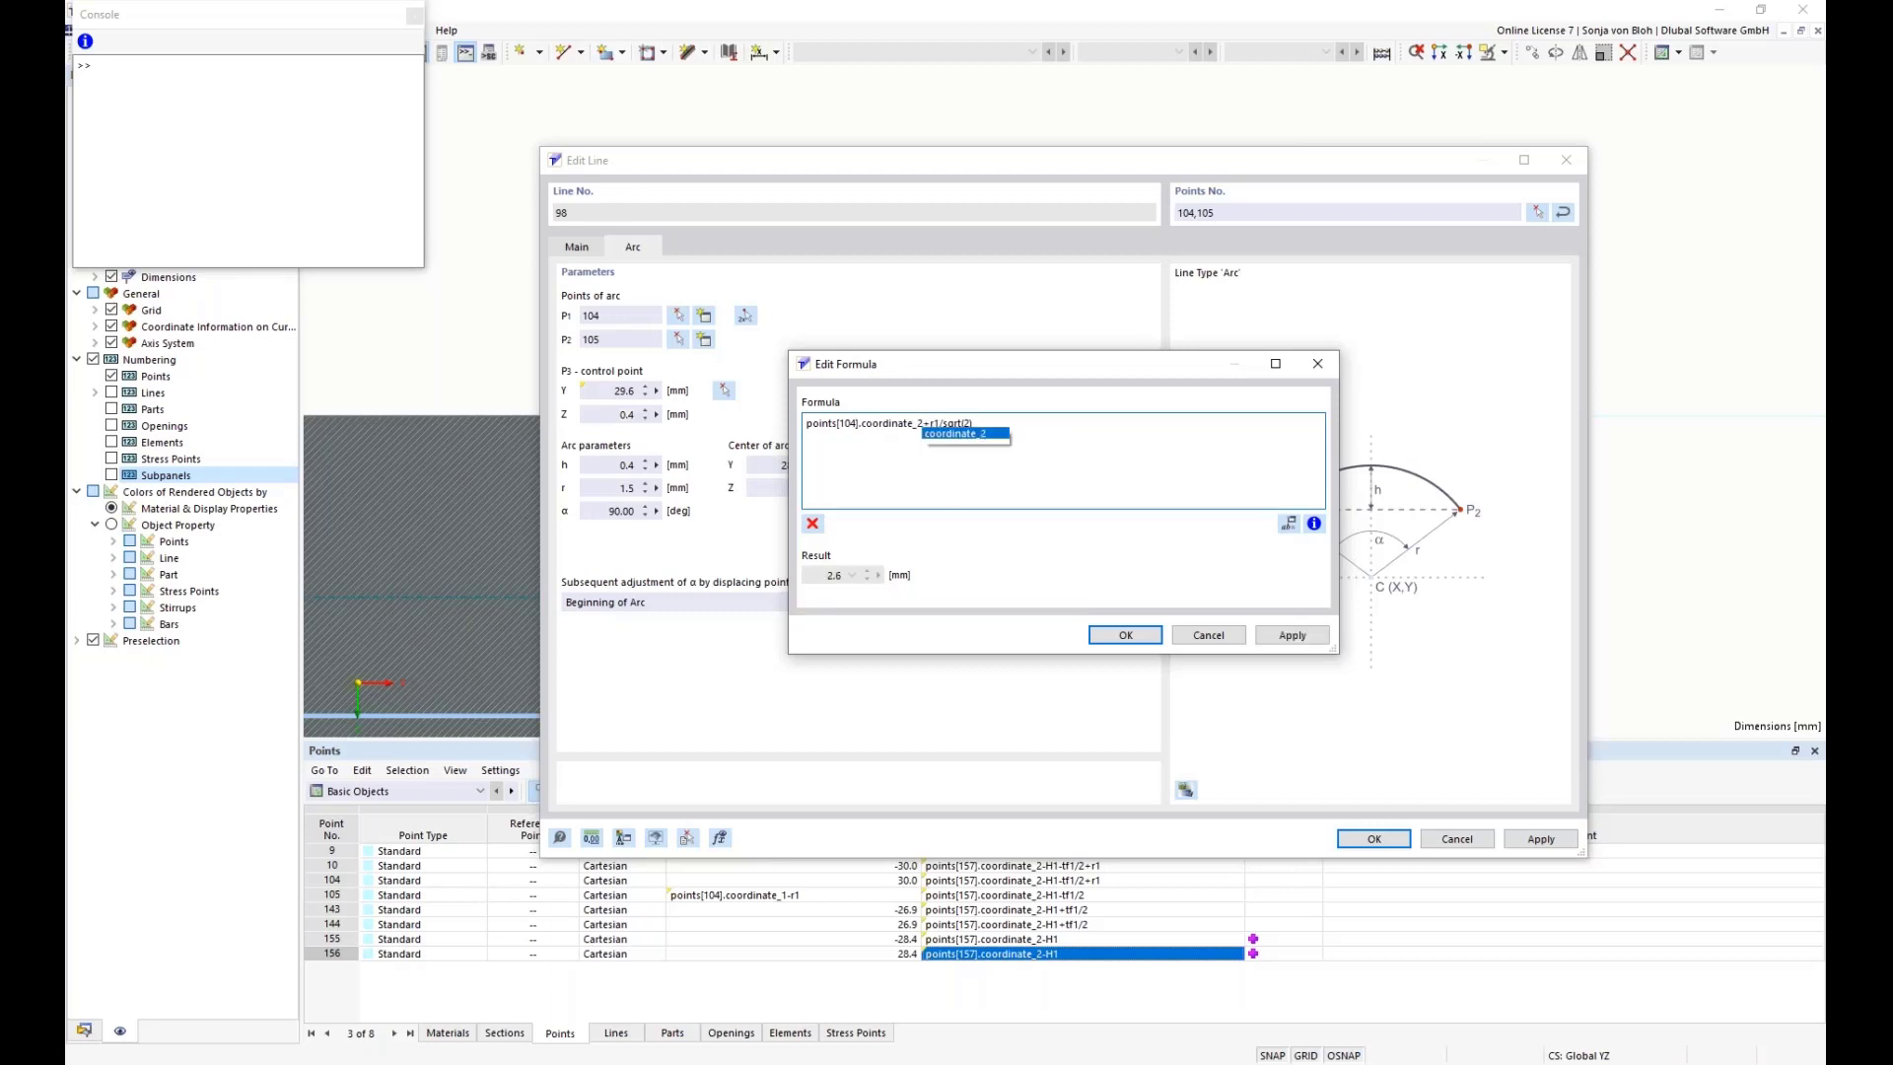
click(929, 429)
key(BackSpace)
text(-)
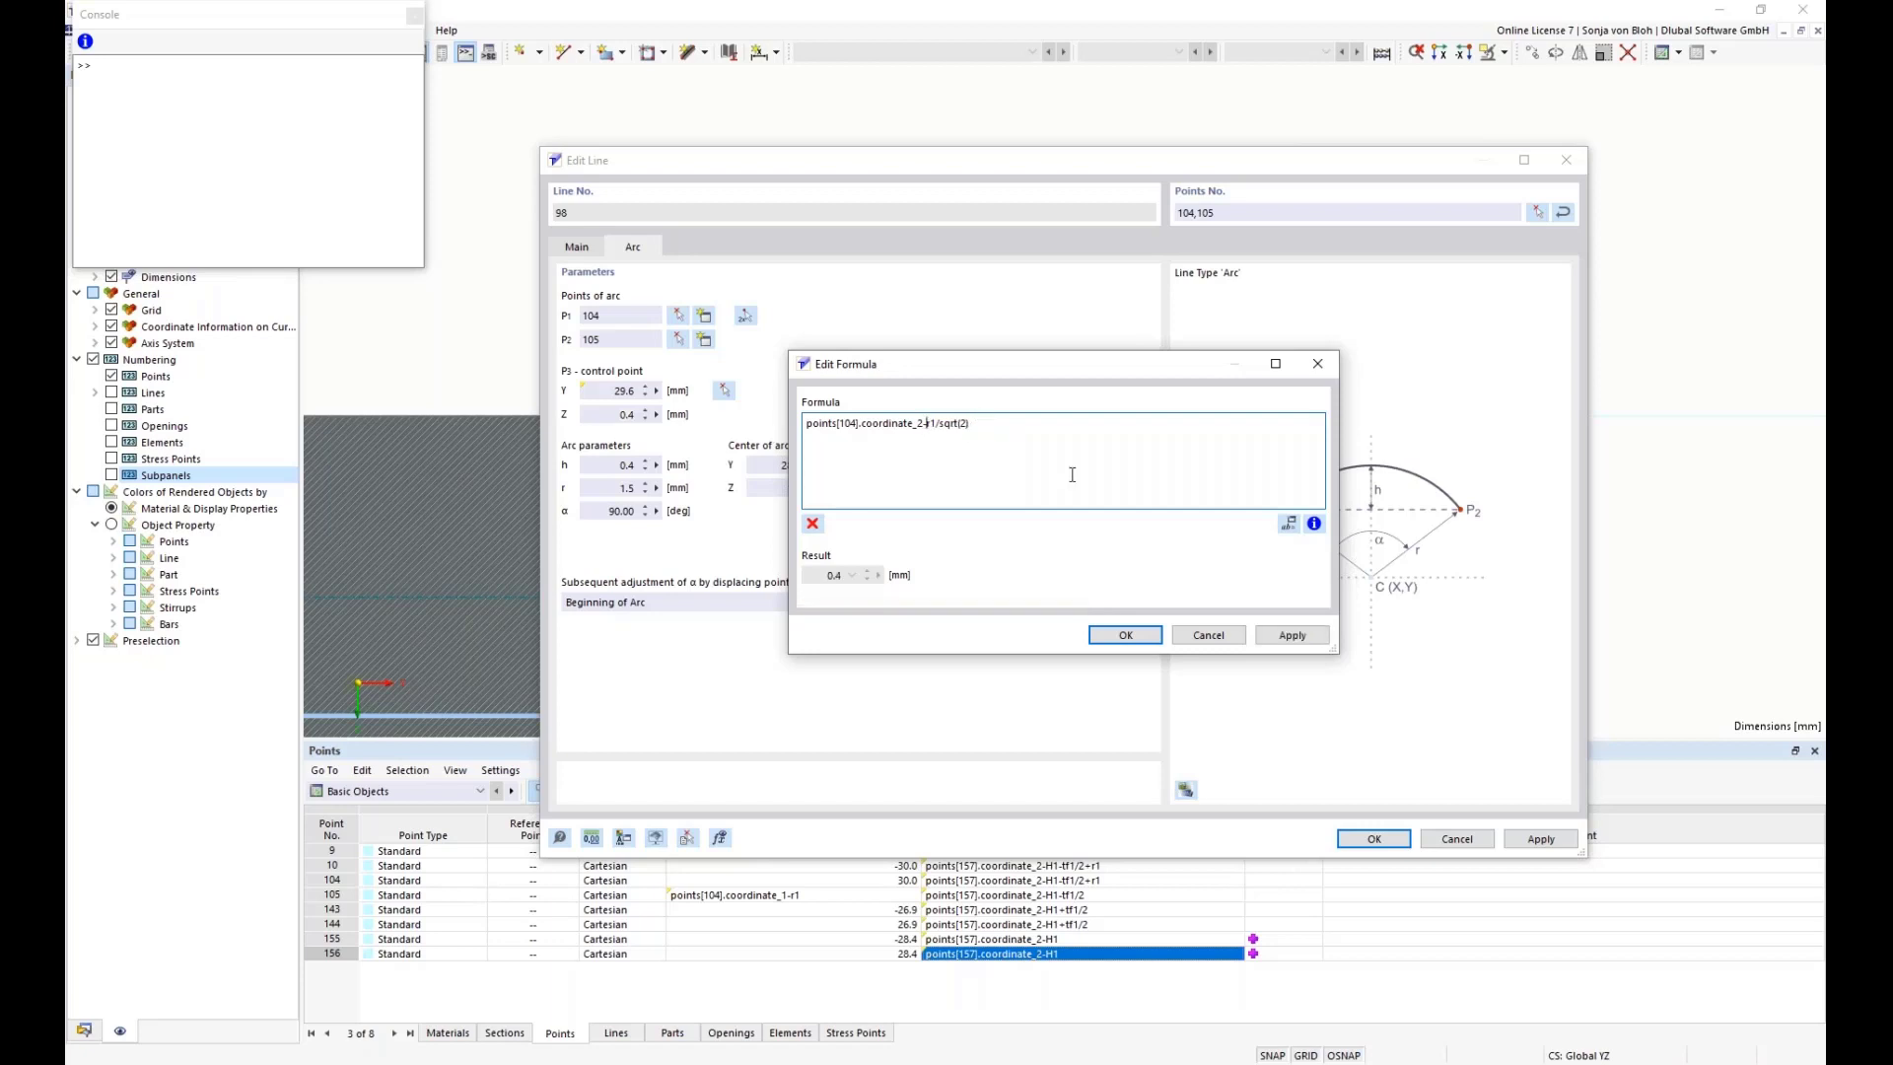
click(1125, 635)
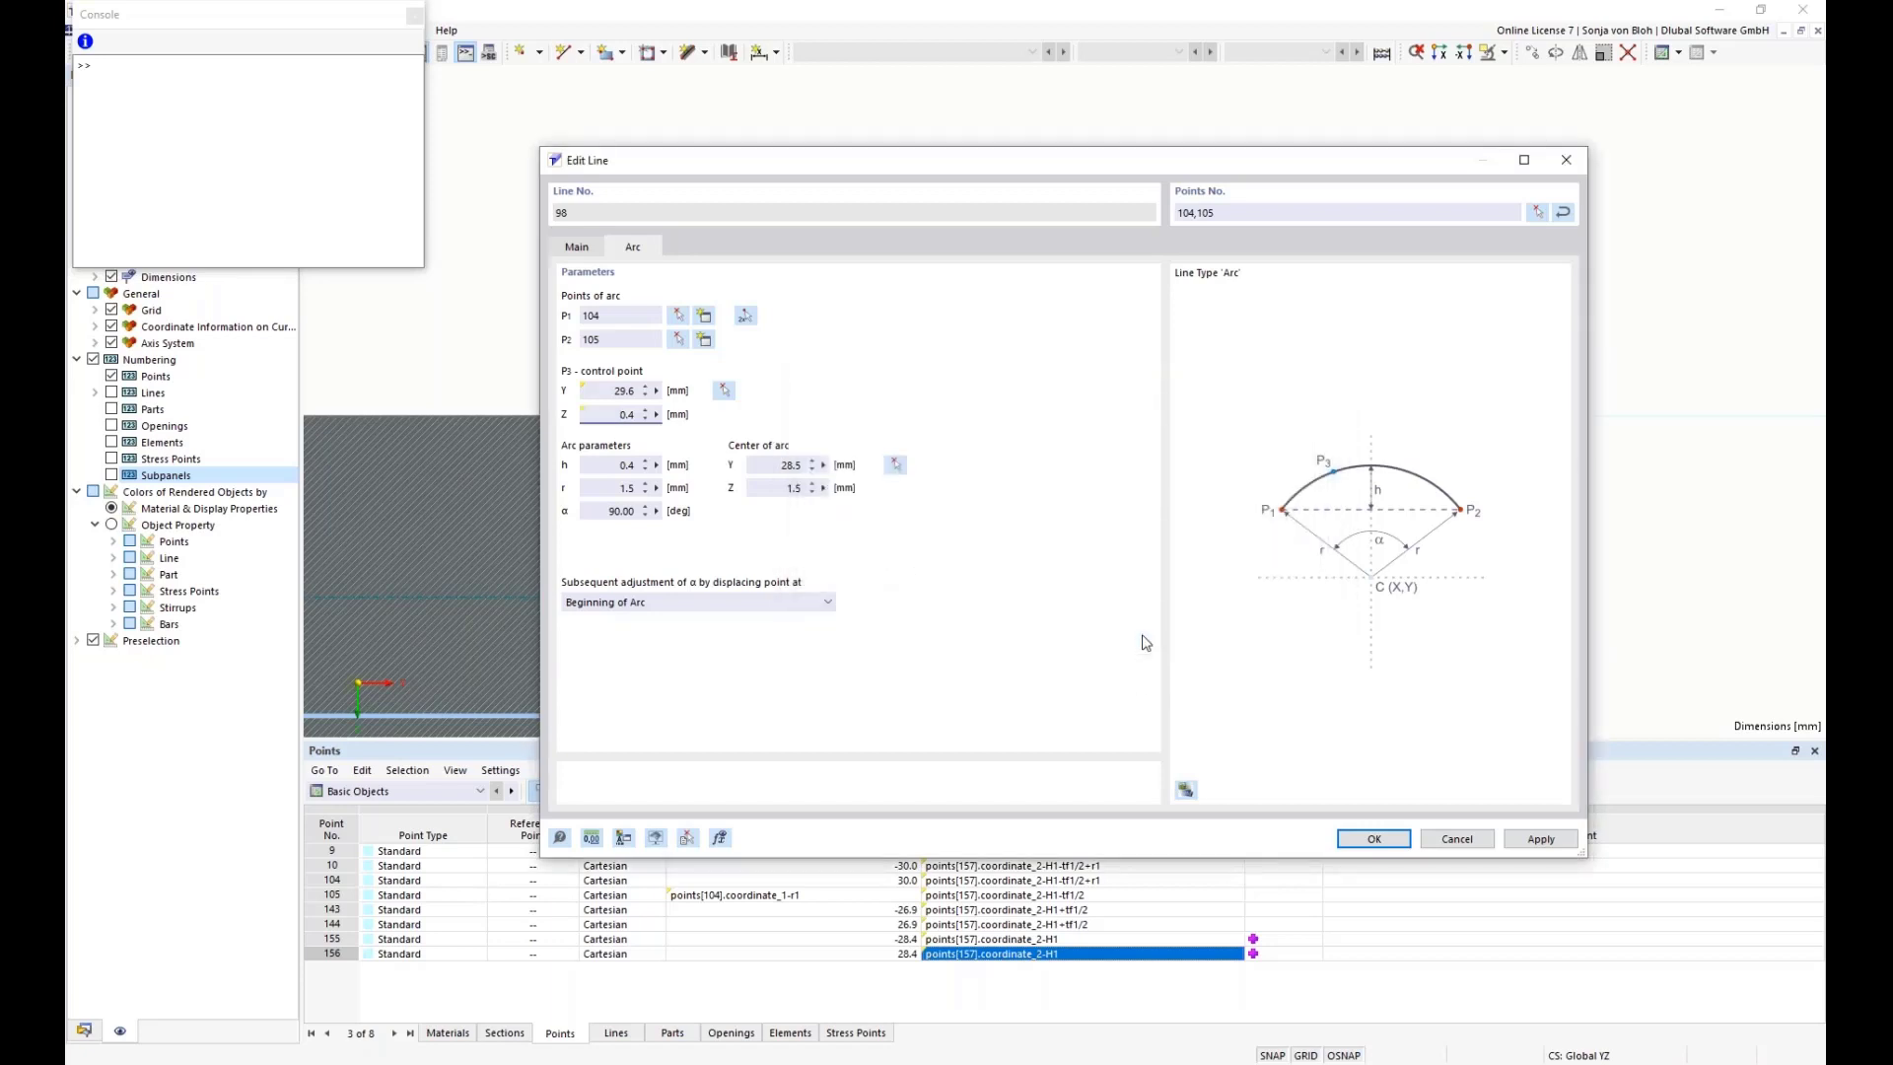
- Accept the control-point formulas of the arc between points 104 and 105 and check the section's rounded upper corners
click(1376, 841)
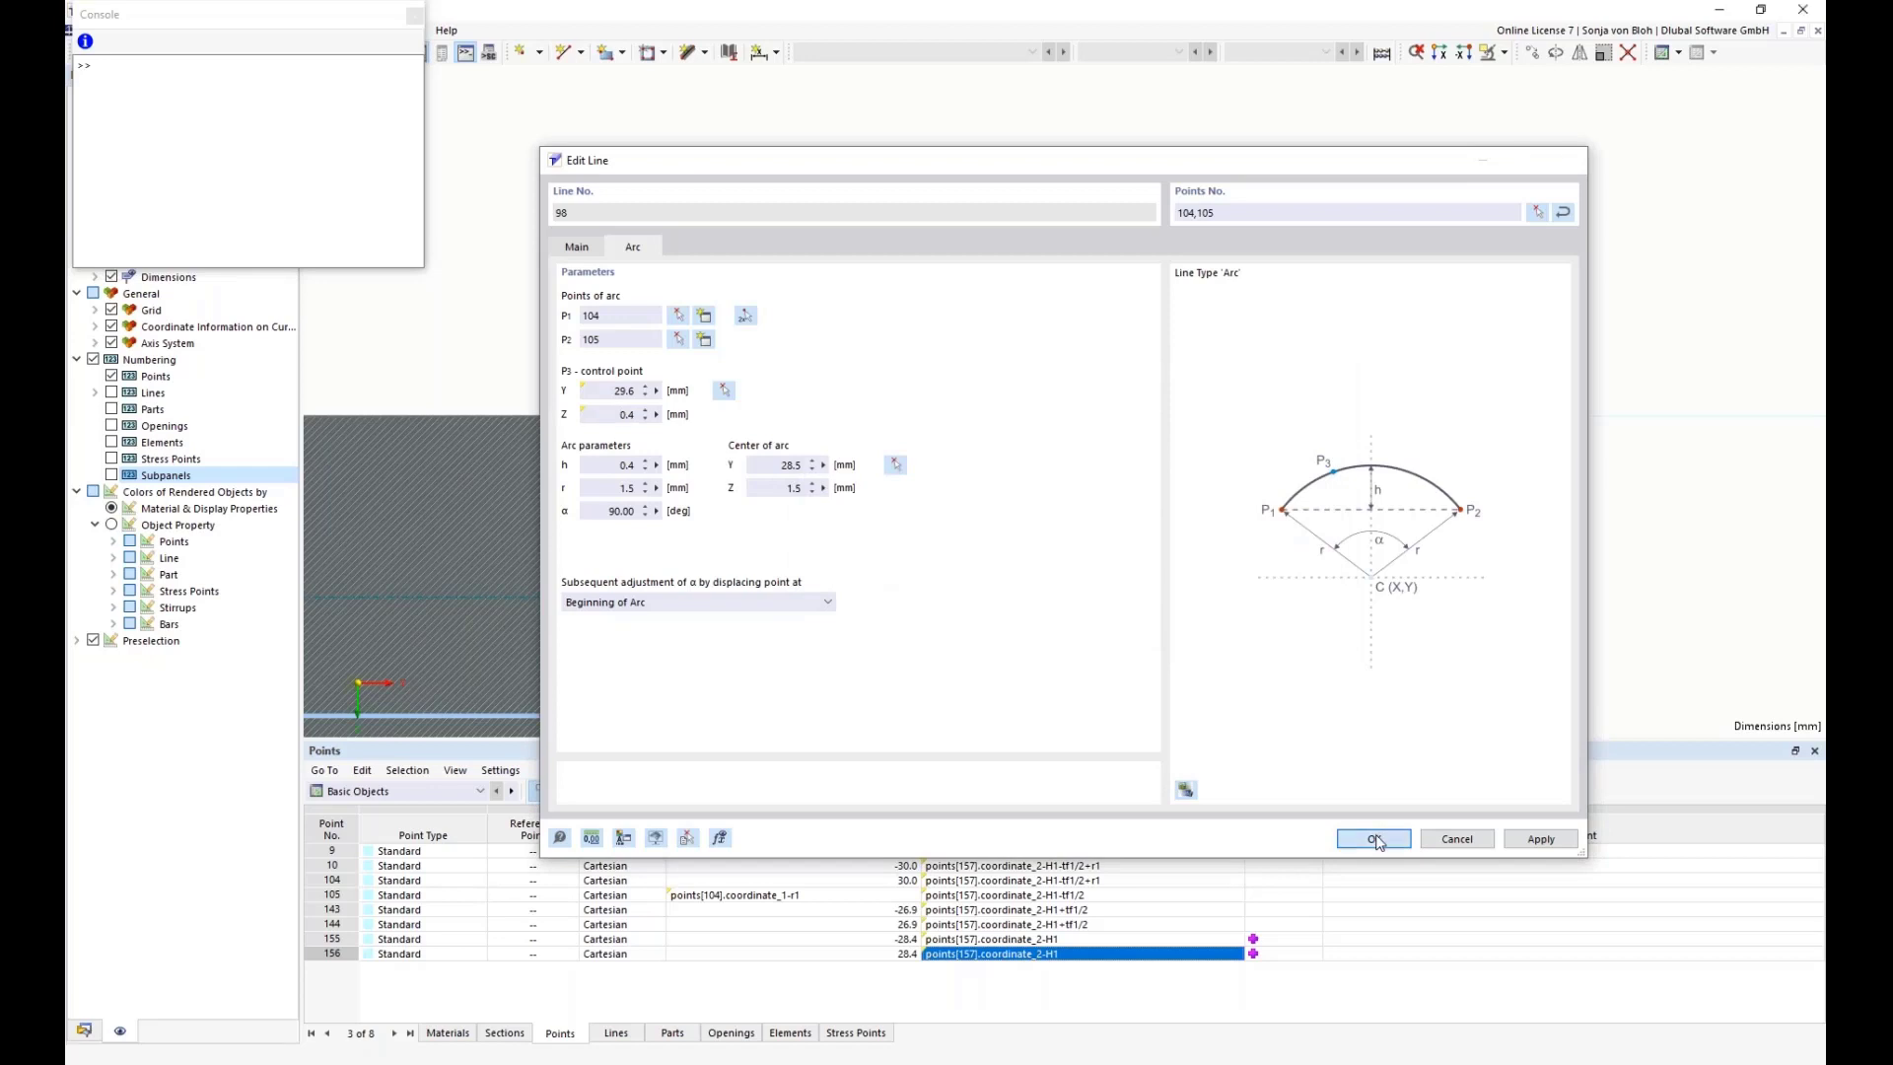
scroll(1164, 375, down, 5)
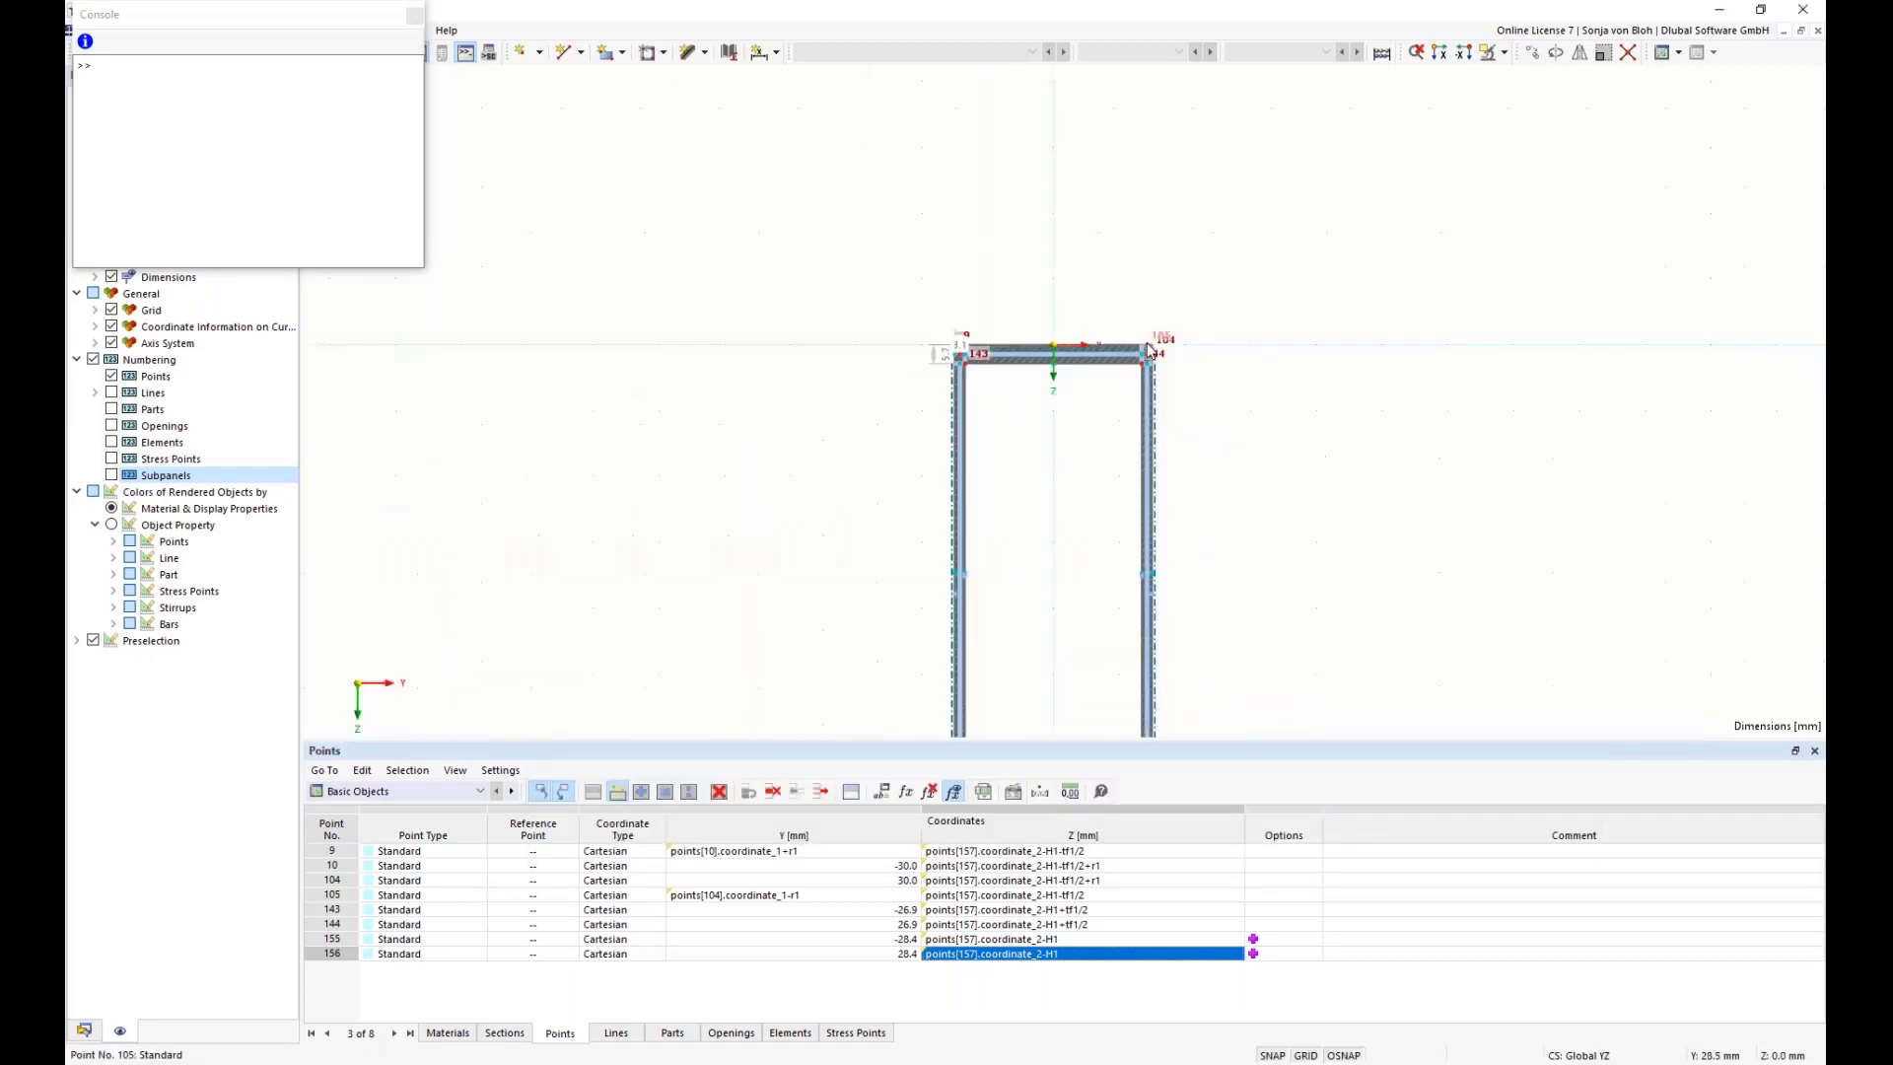
scroll(993, 477, down, 1)
middle_drag(993, 477, 832, 633)
scroll(964, 268, up, 4)
scroll(869, 502, up, 1)
scroll(854, 475, up, 5)
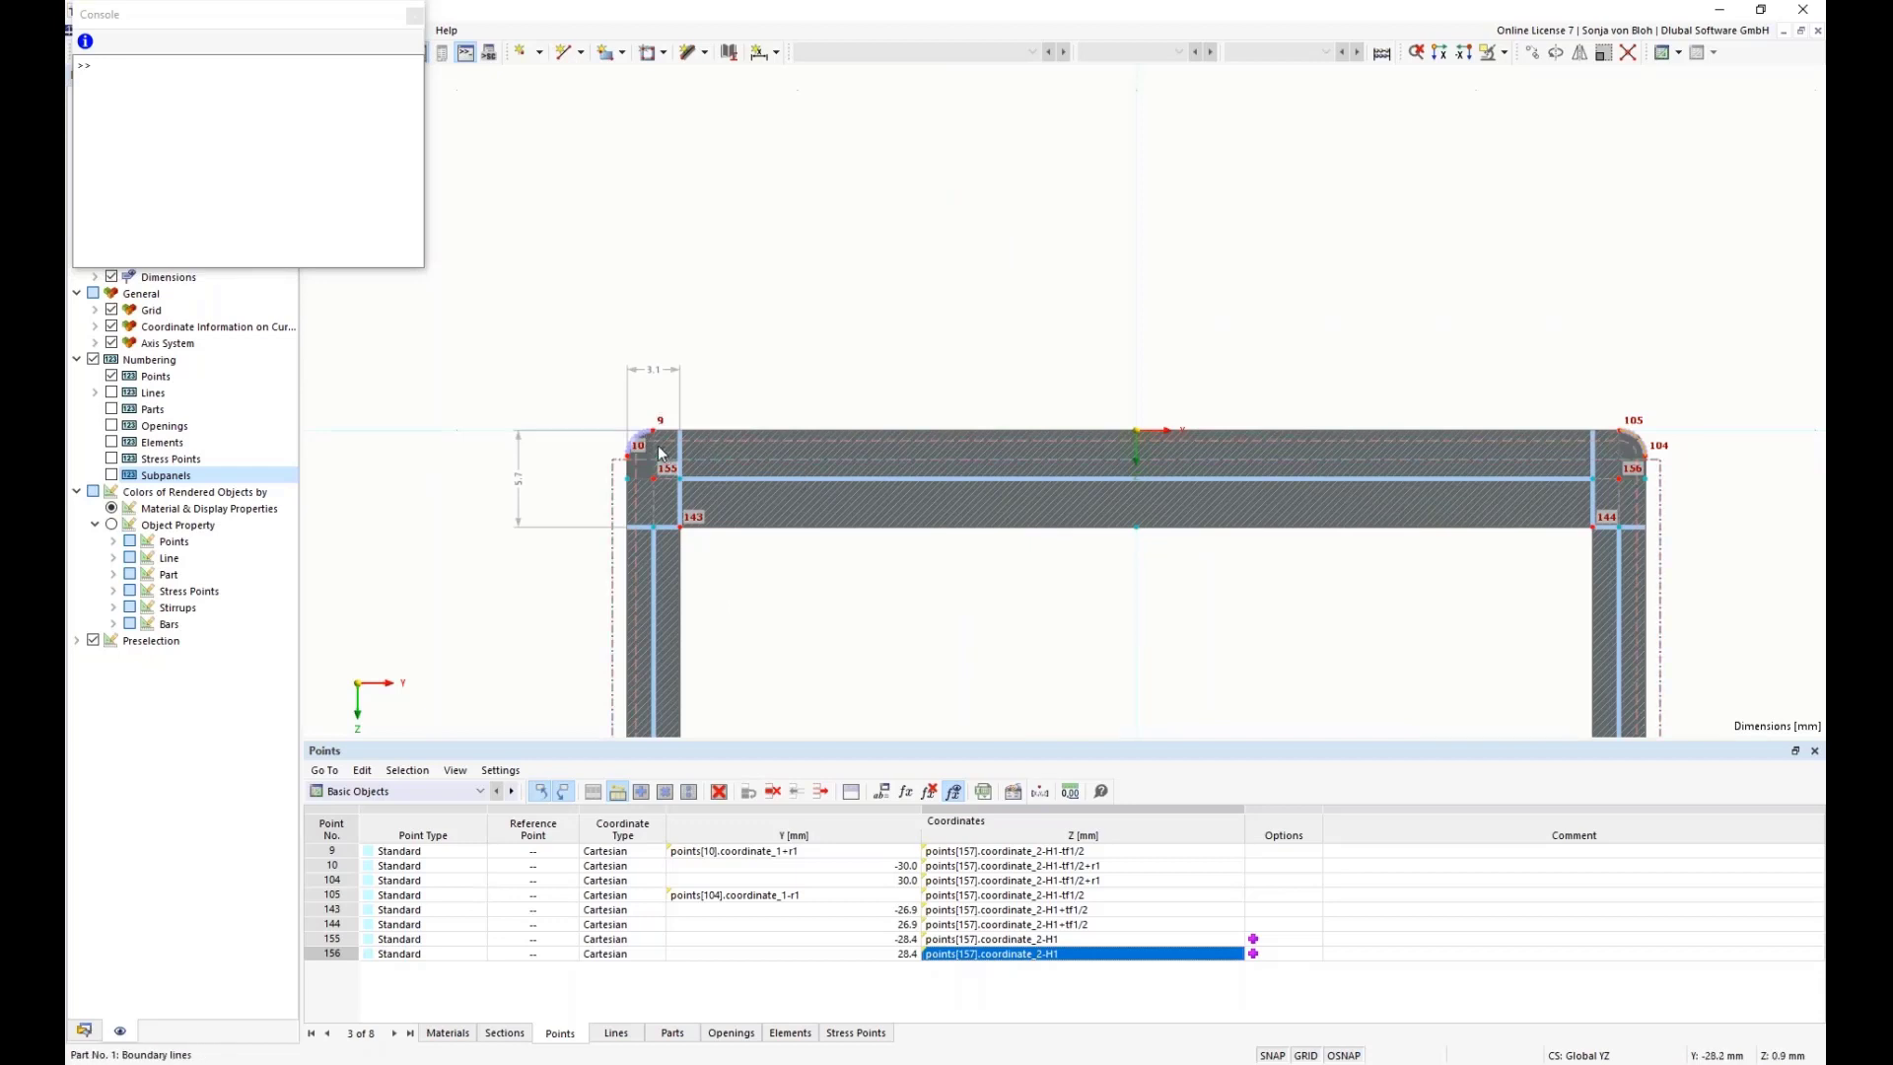
scroll(660, 452, up, 3)
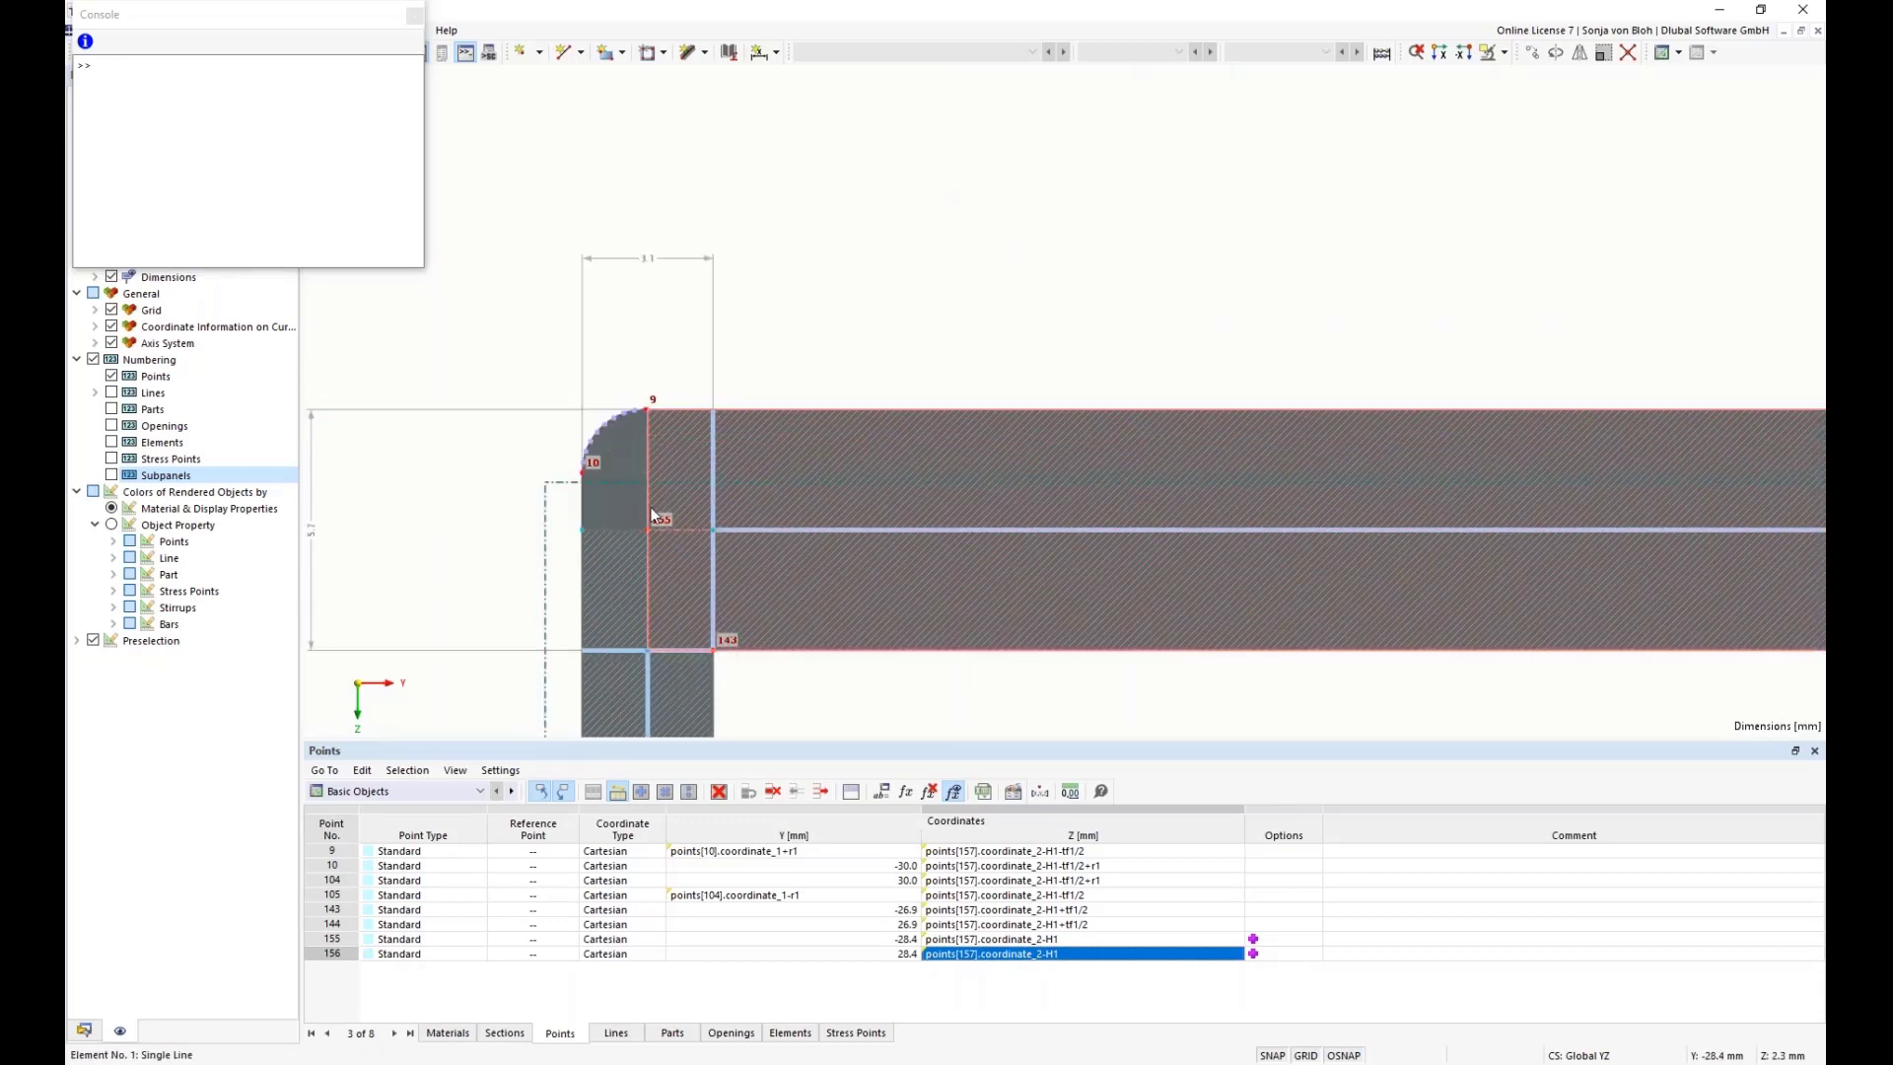
- Define the thickness of the upper flange element between points 155 and 156 with the formula tf1
double_click(759, 464)
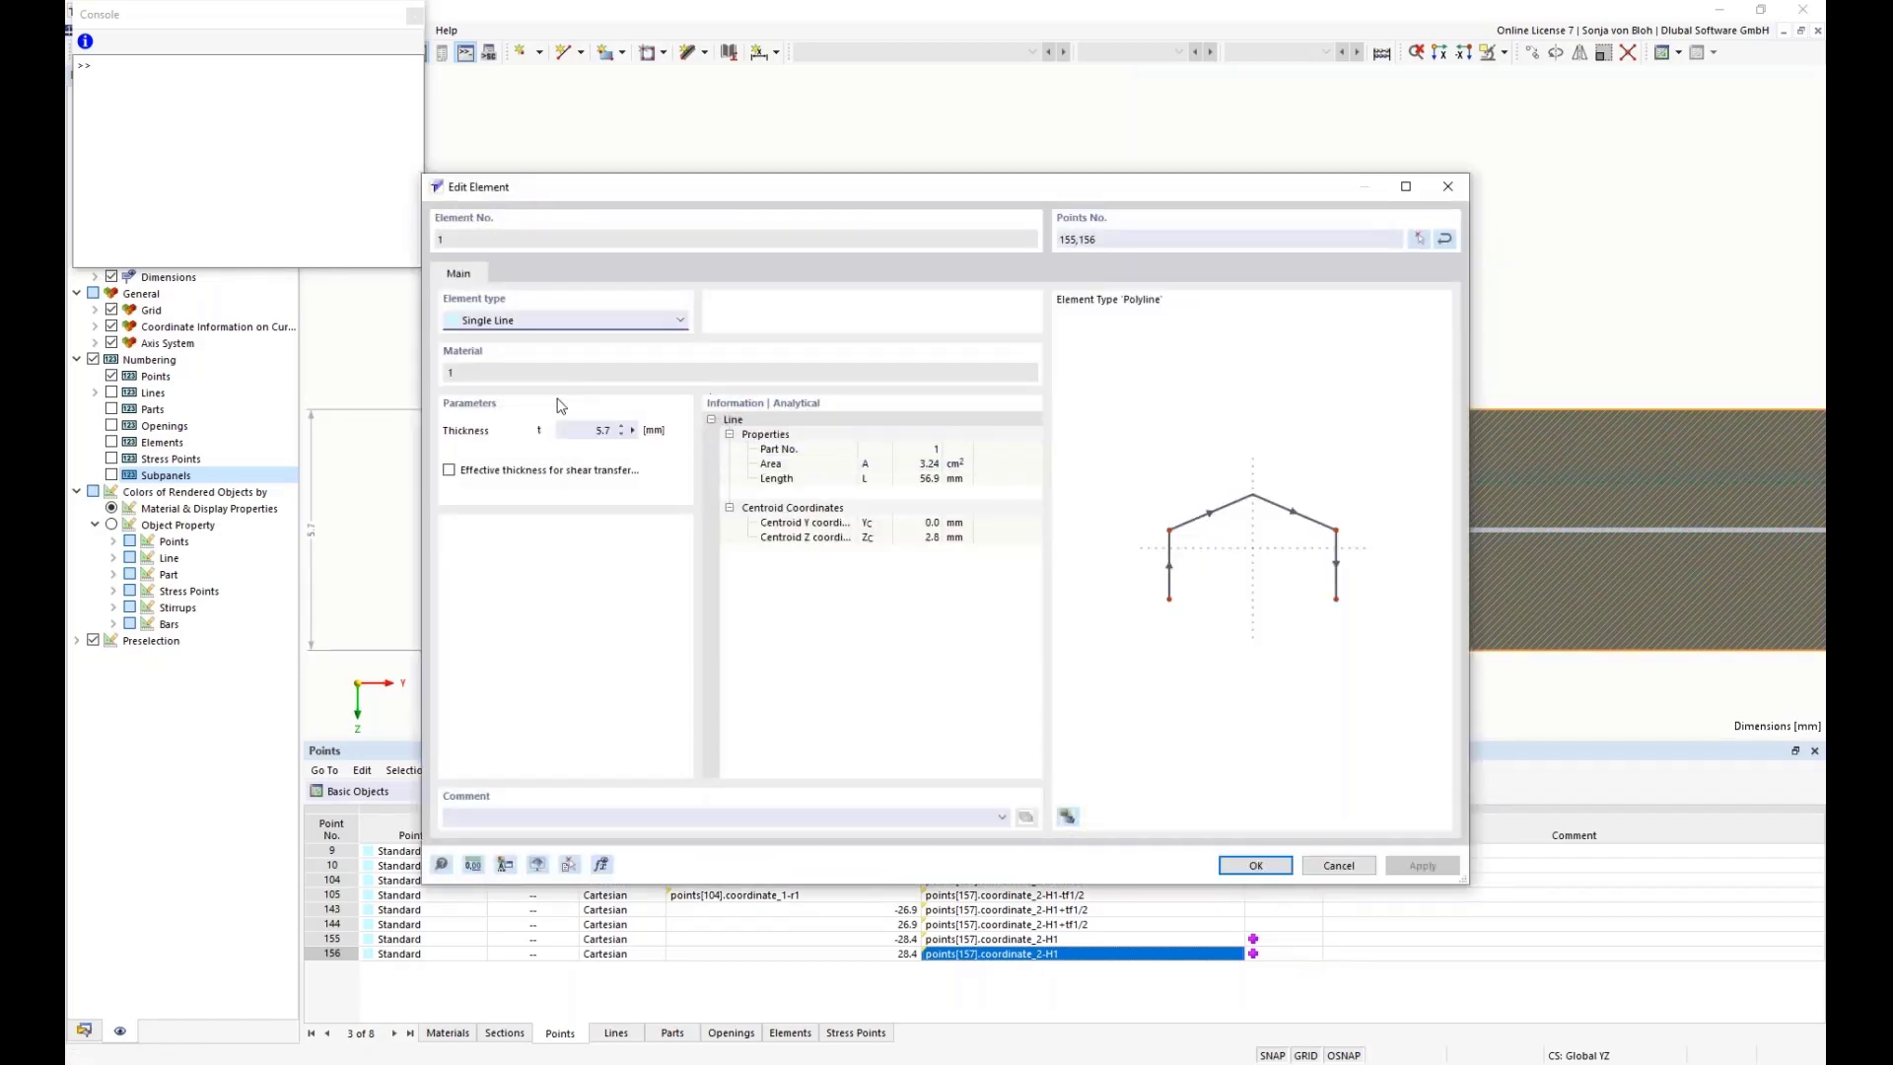
double_click(602, 430)
click(632, 431)
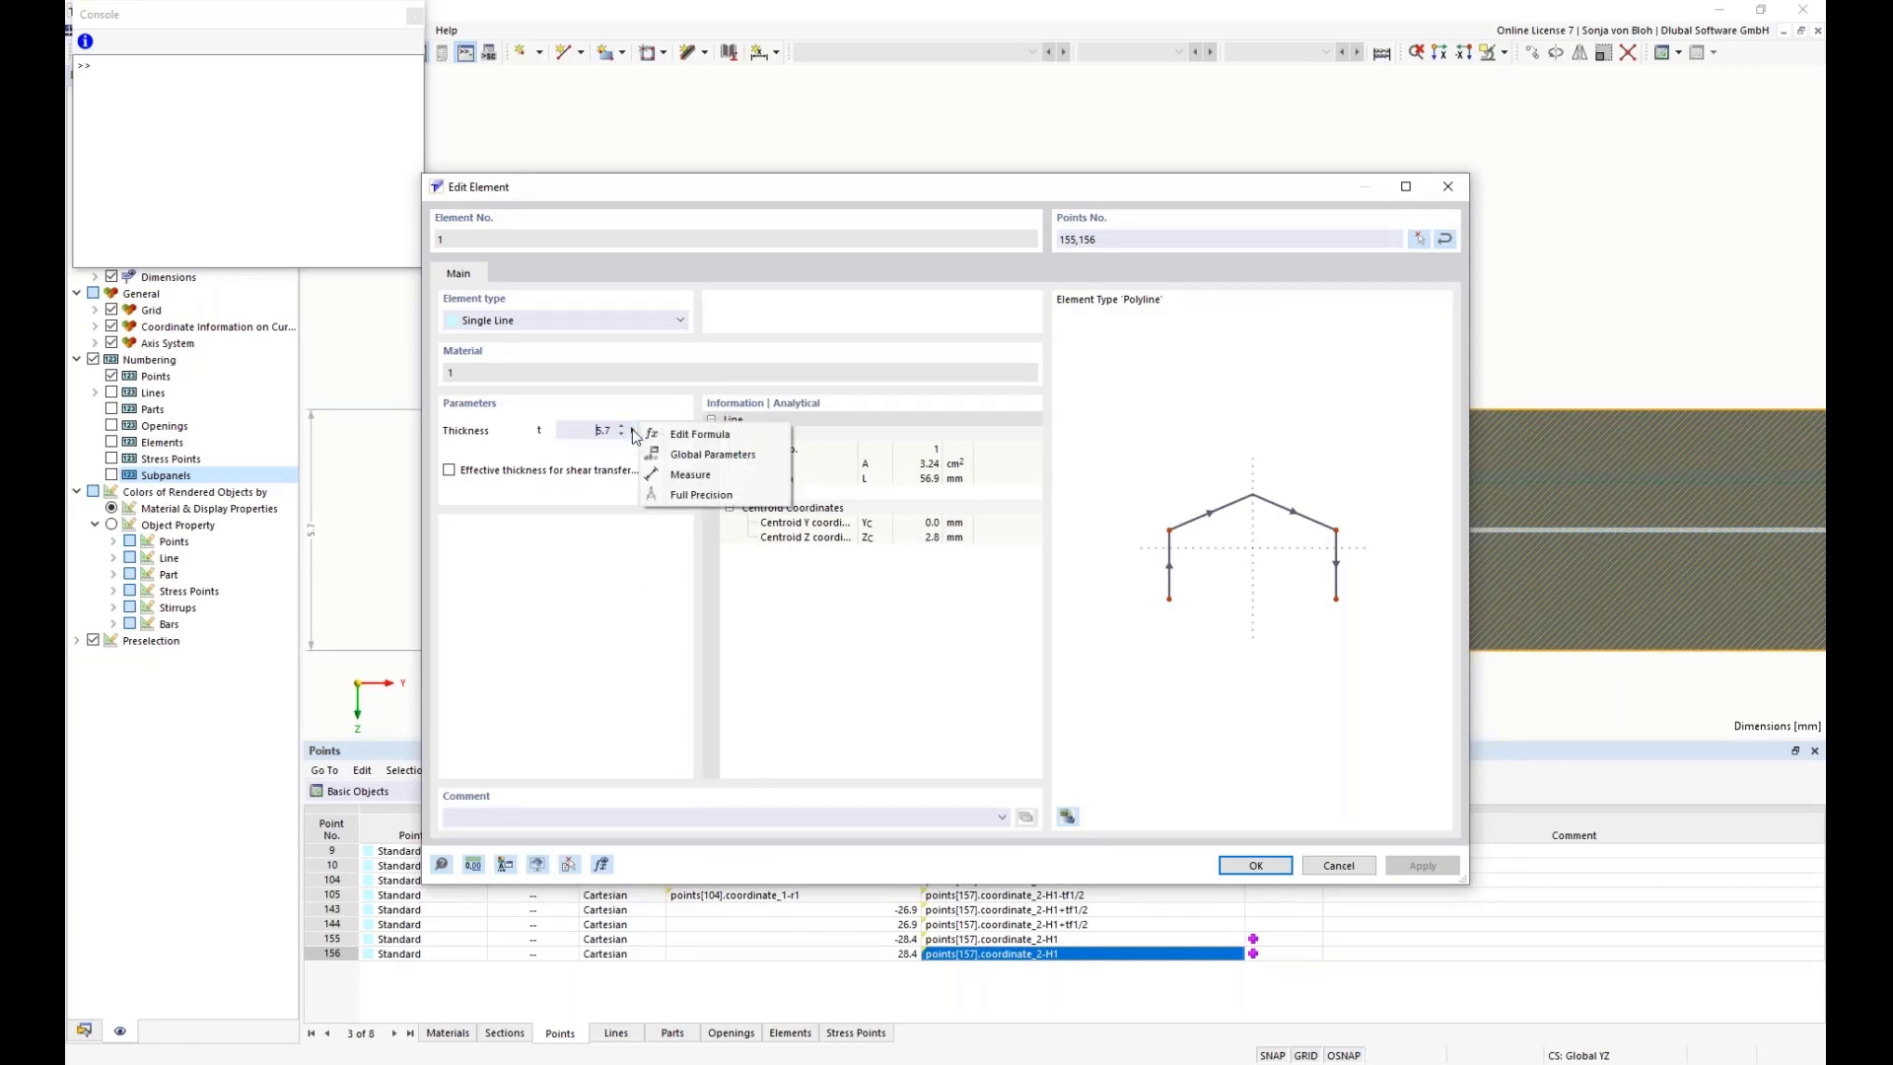
click(700, 440)
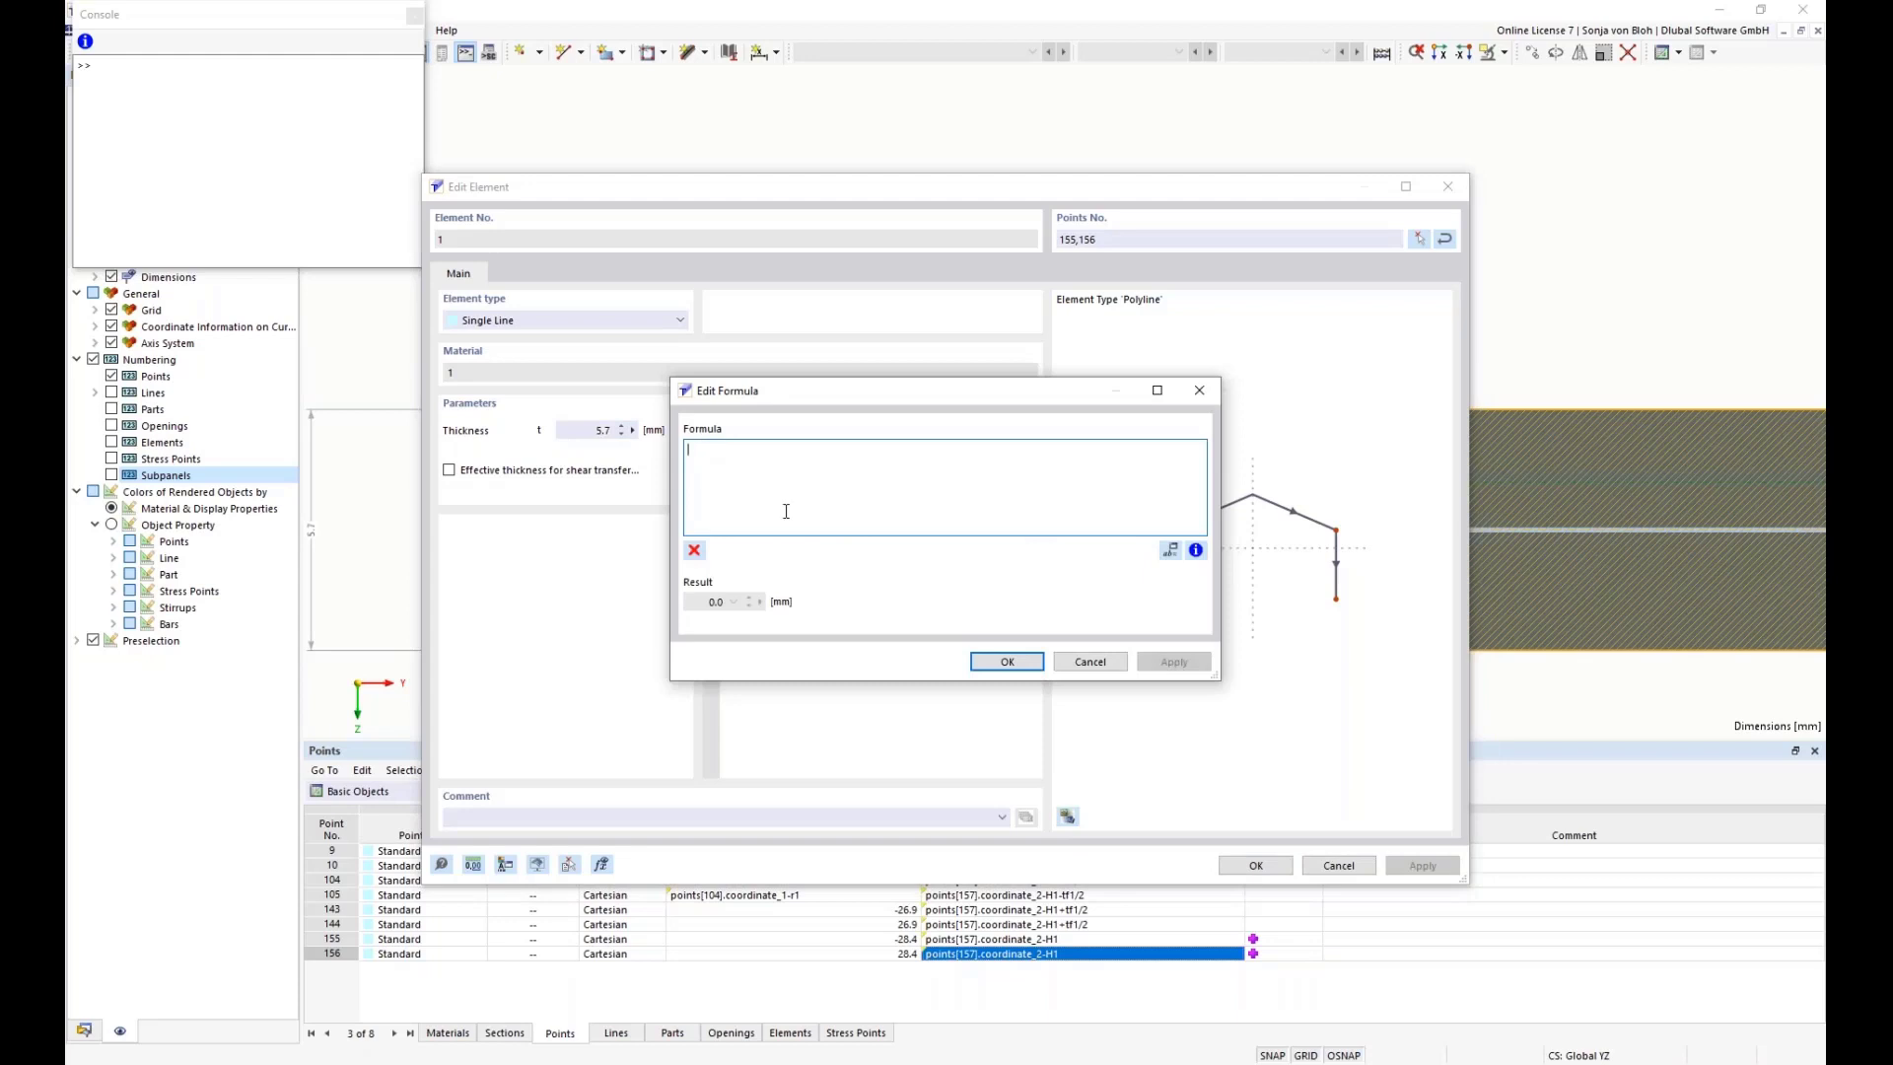
text(tf1)
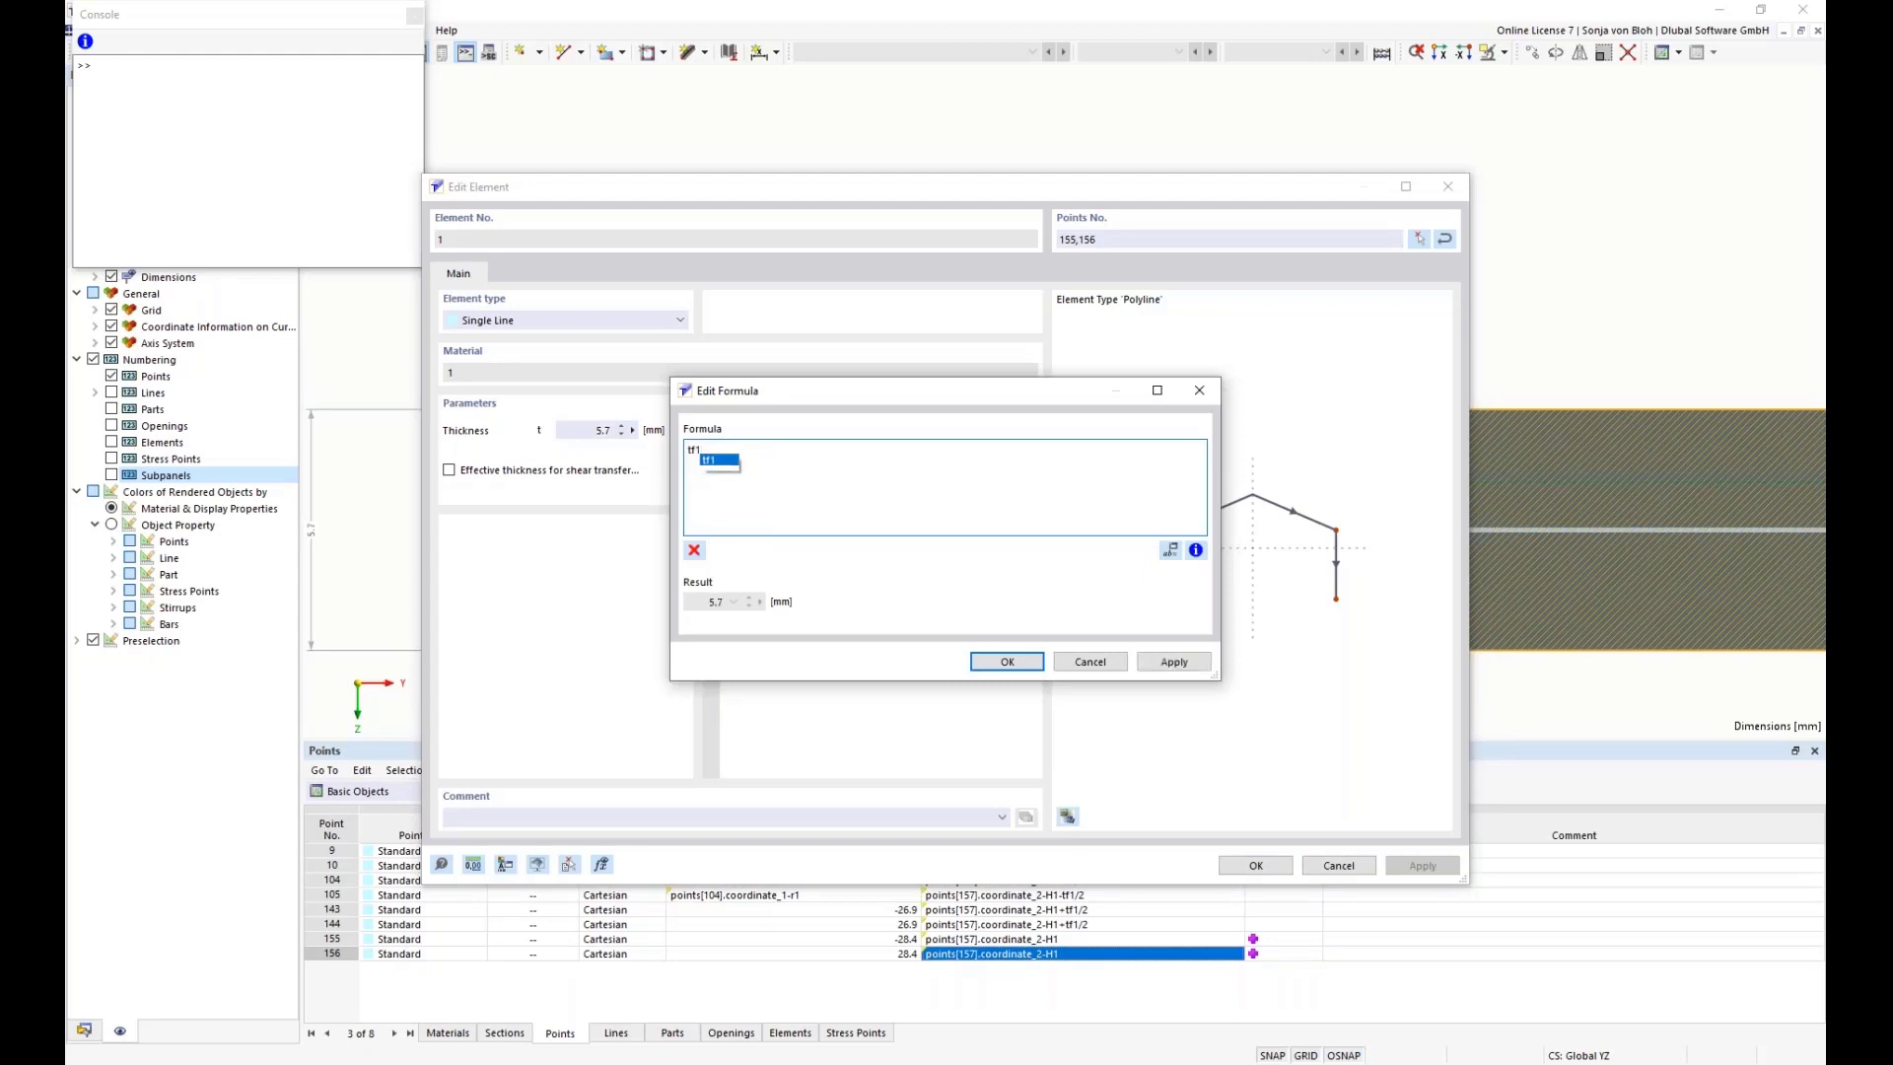
click(1007, 662)
click(1256, 866)
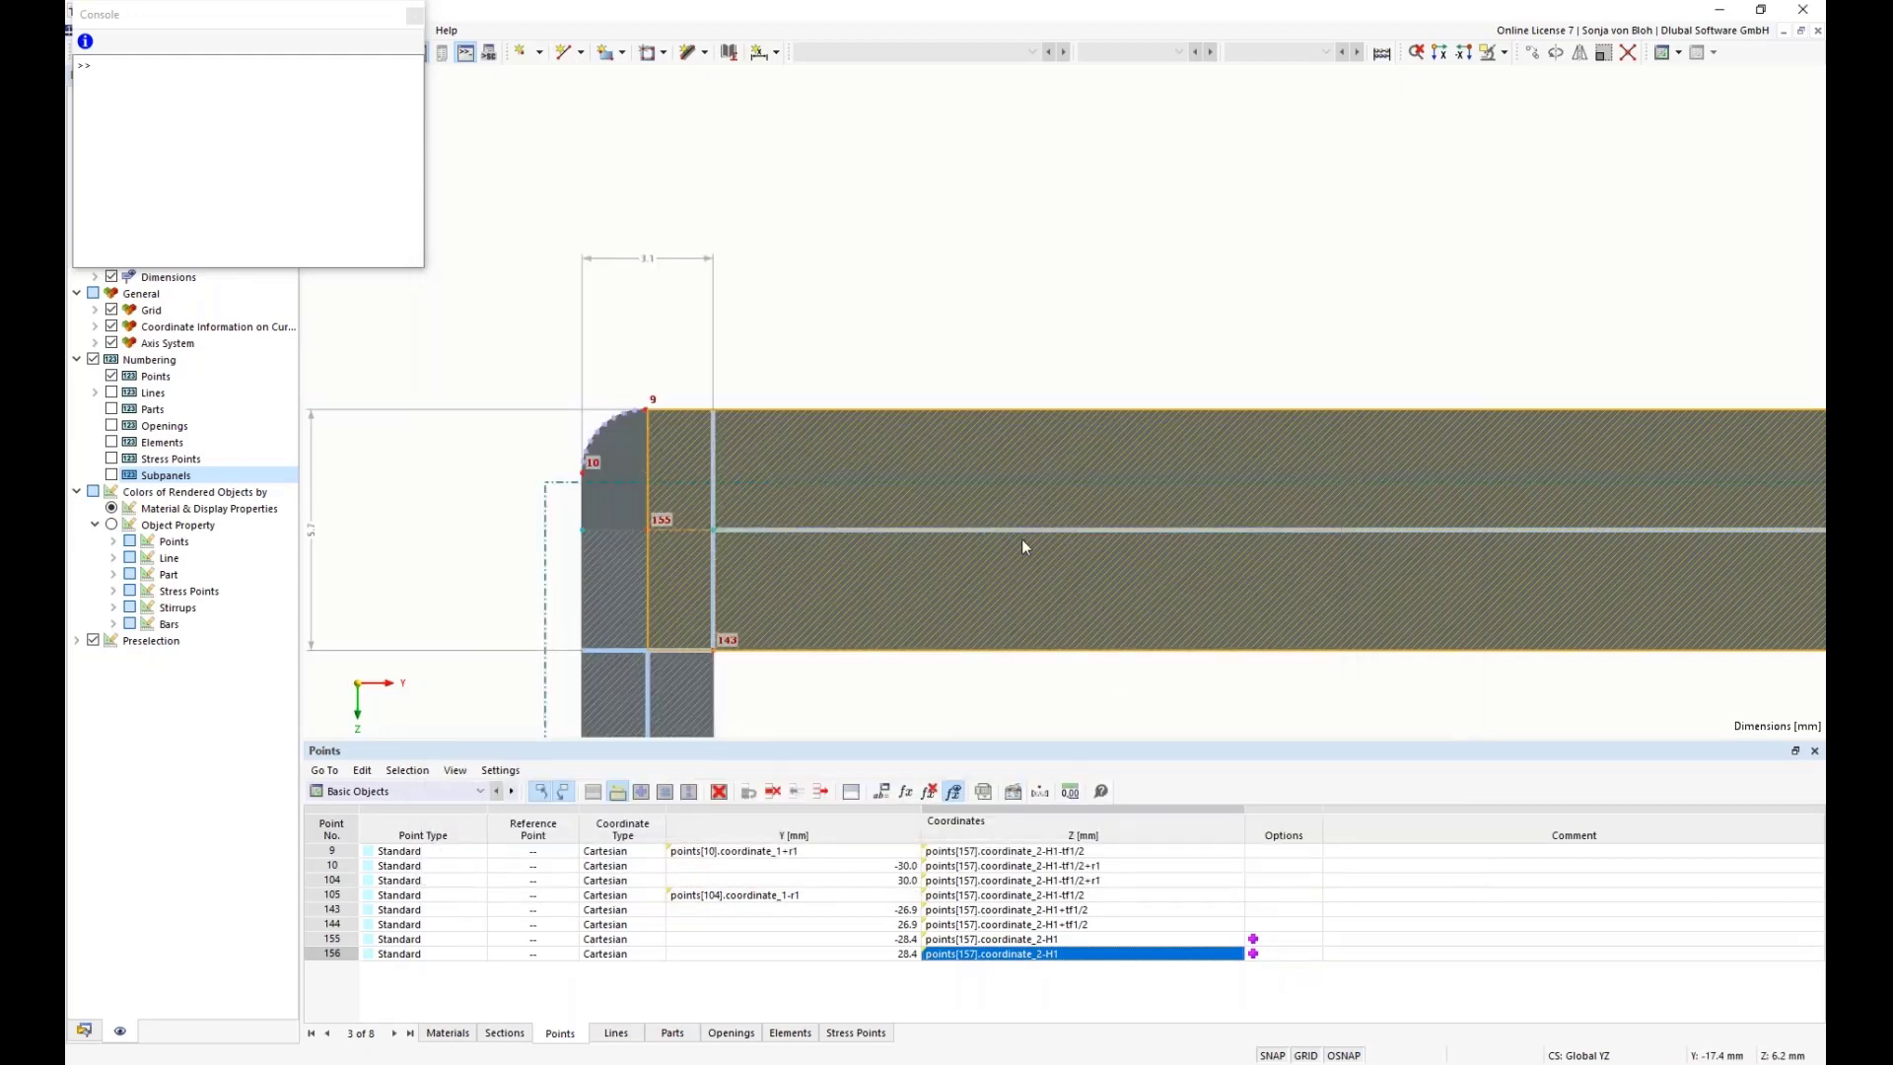
- Close the console and start a linear dimension from point 155 down to the lower end of the same web's centreline
scroll(764, 371, down, 4)
middle_drag(808, 538, 796, 371)
click(414, 16)
scroll(654, 243, down, 1)
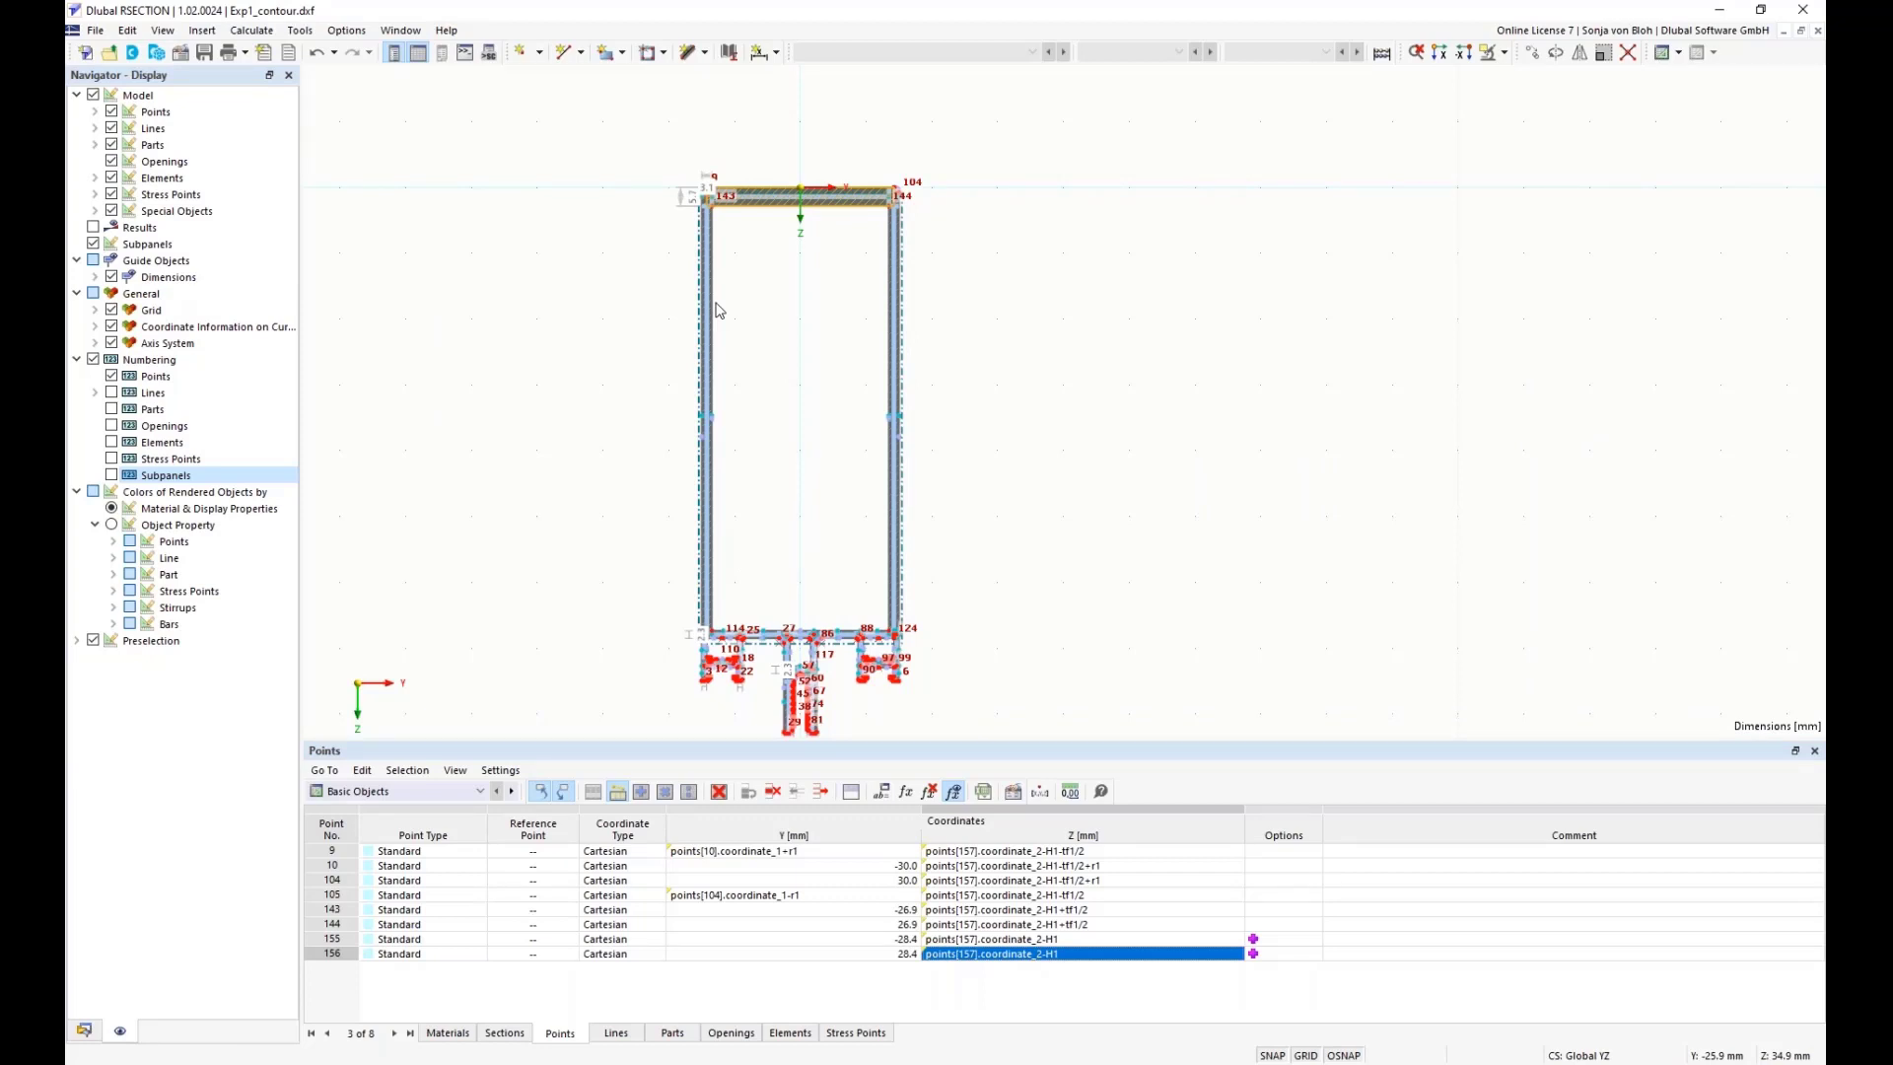
scroll(799, 166, up, 2)
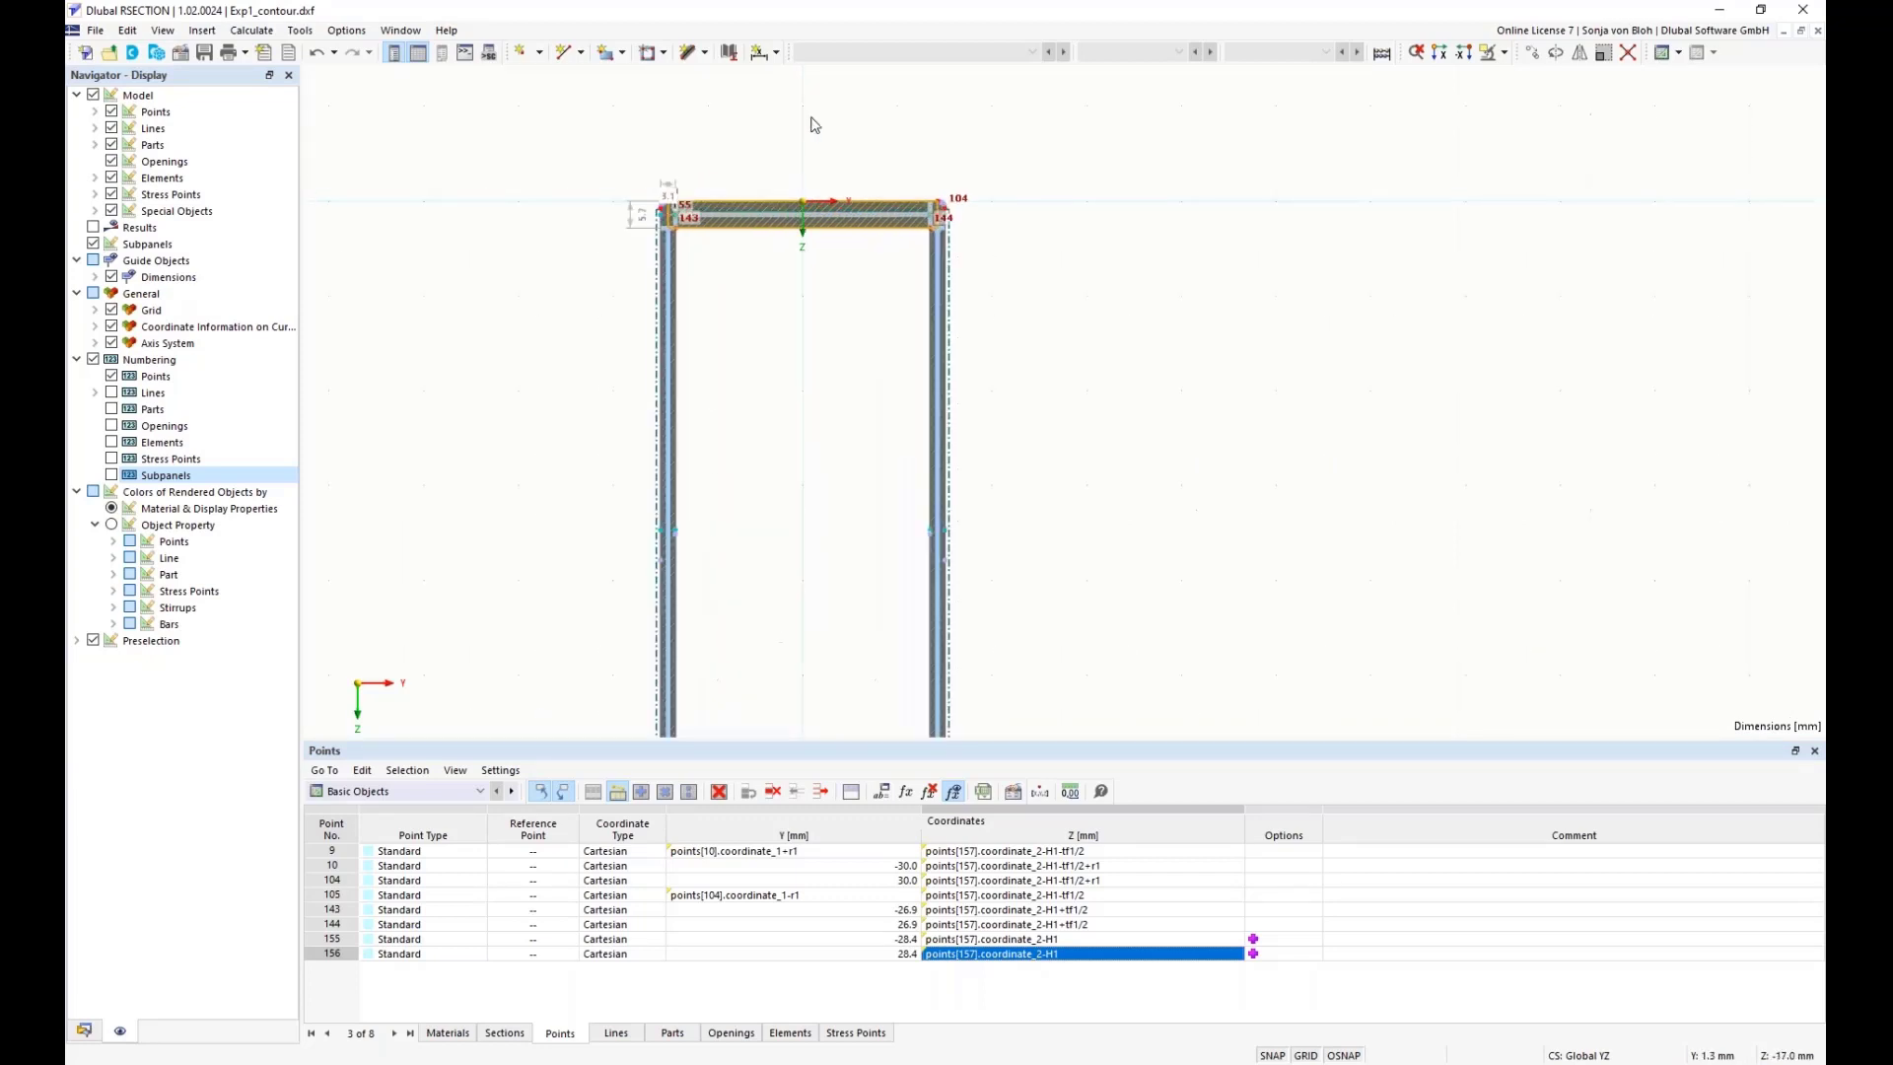
click(777, 53)
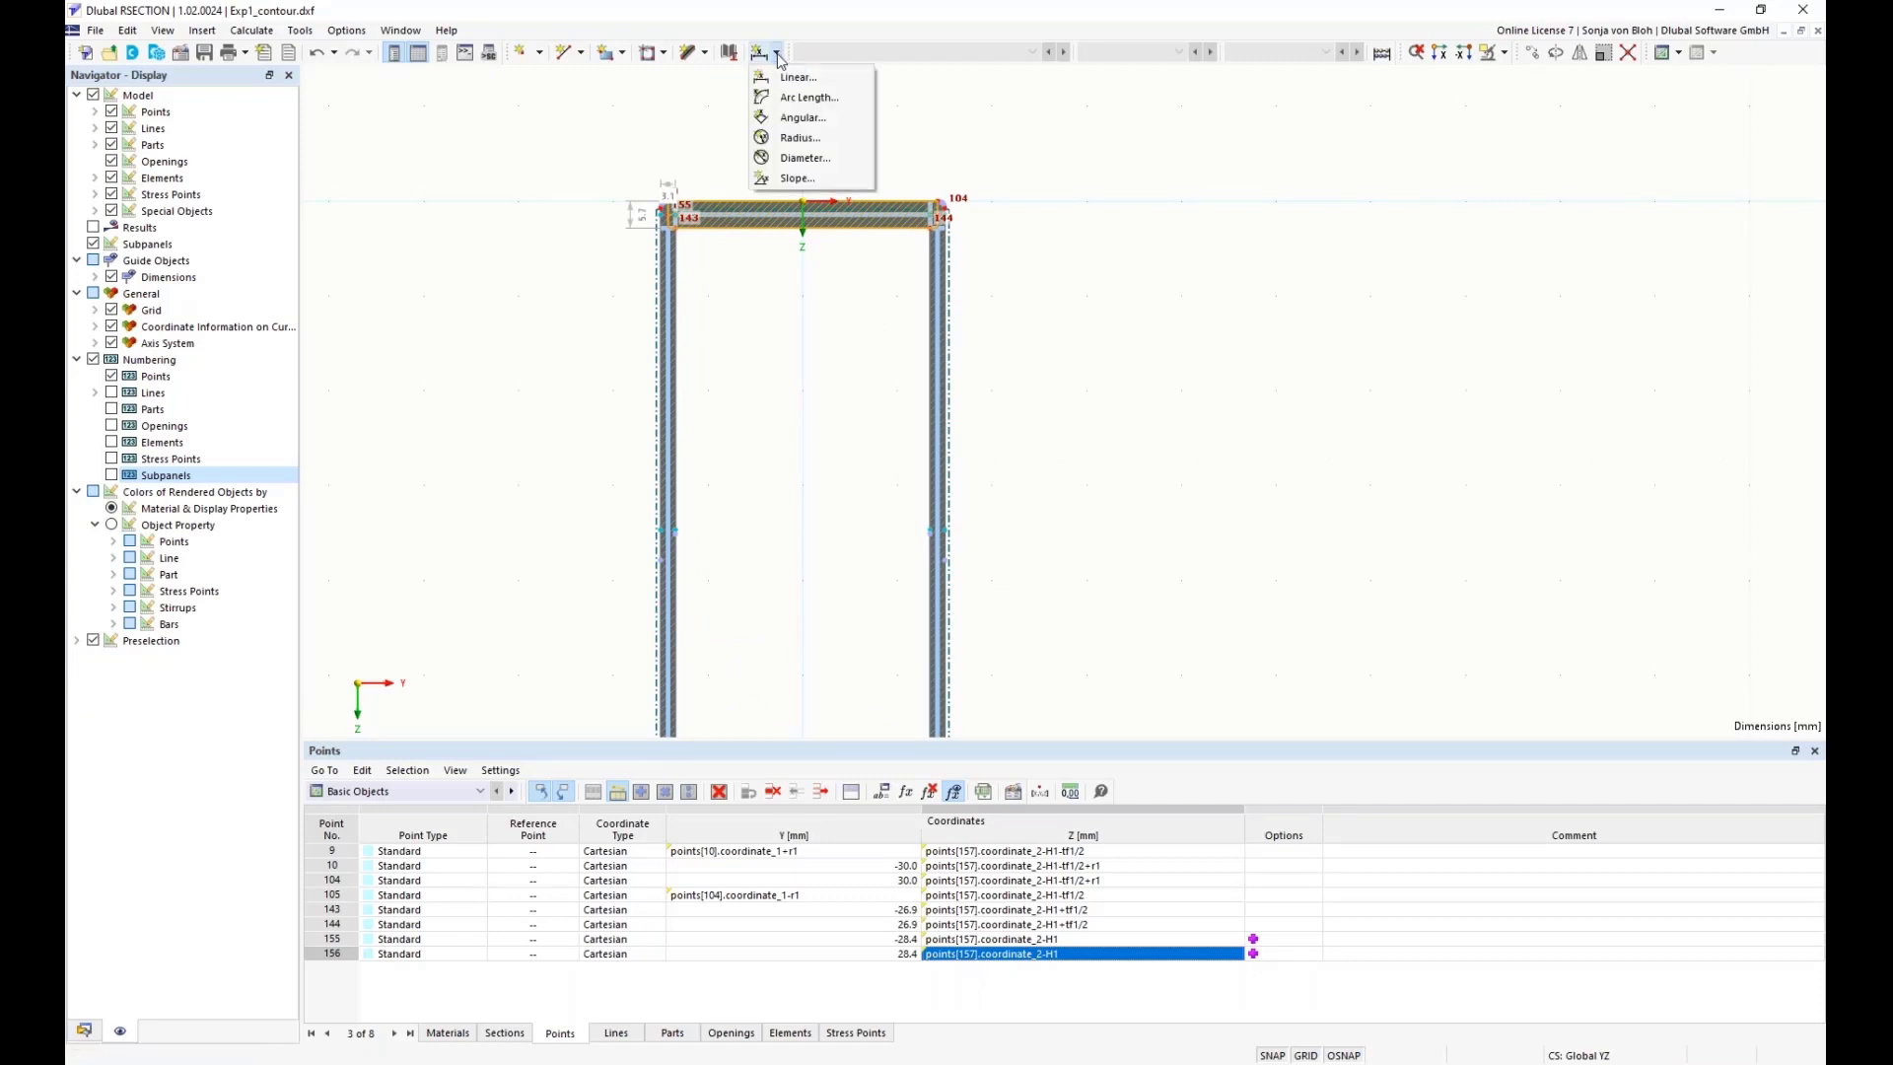
click(782, 77)
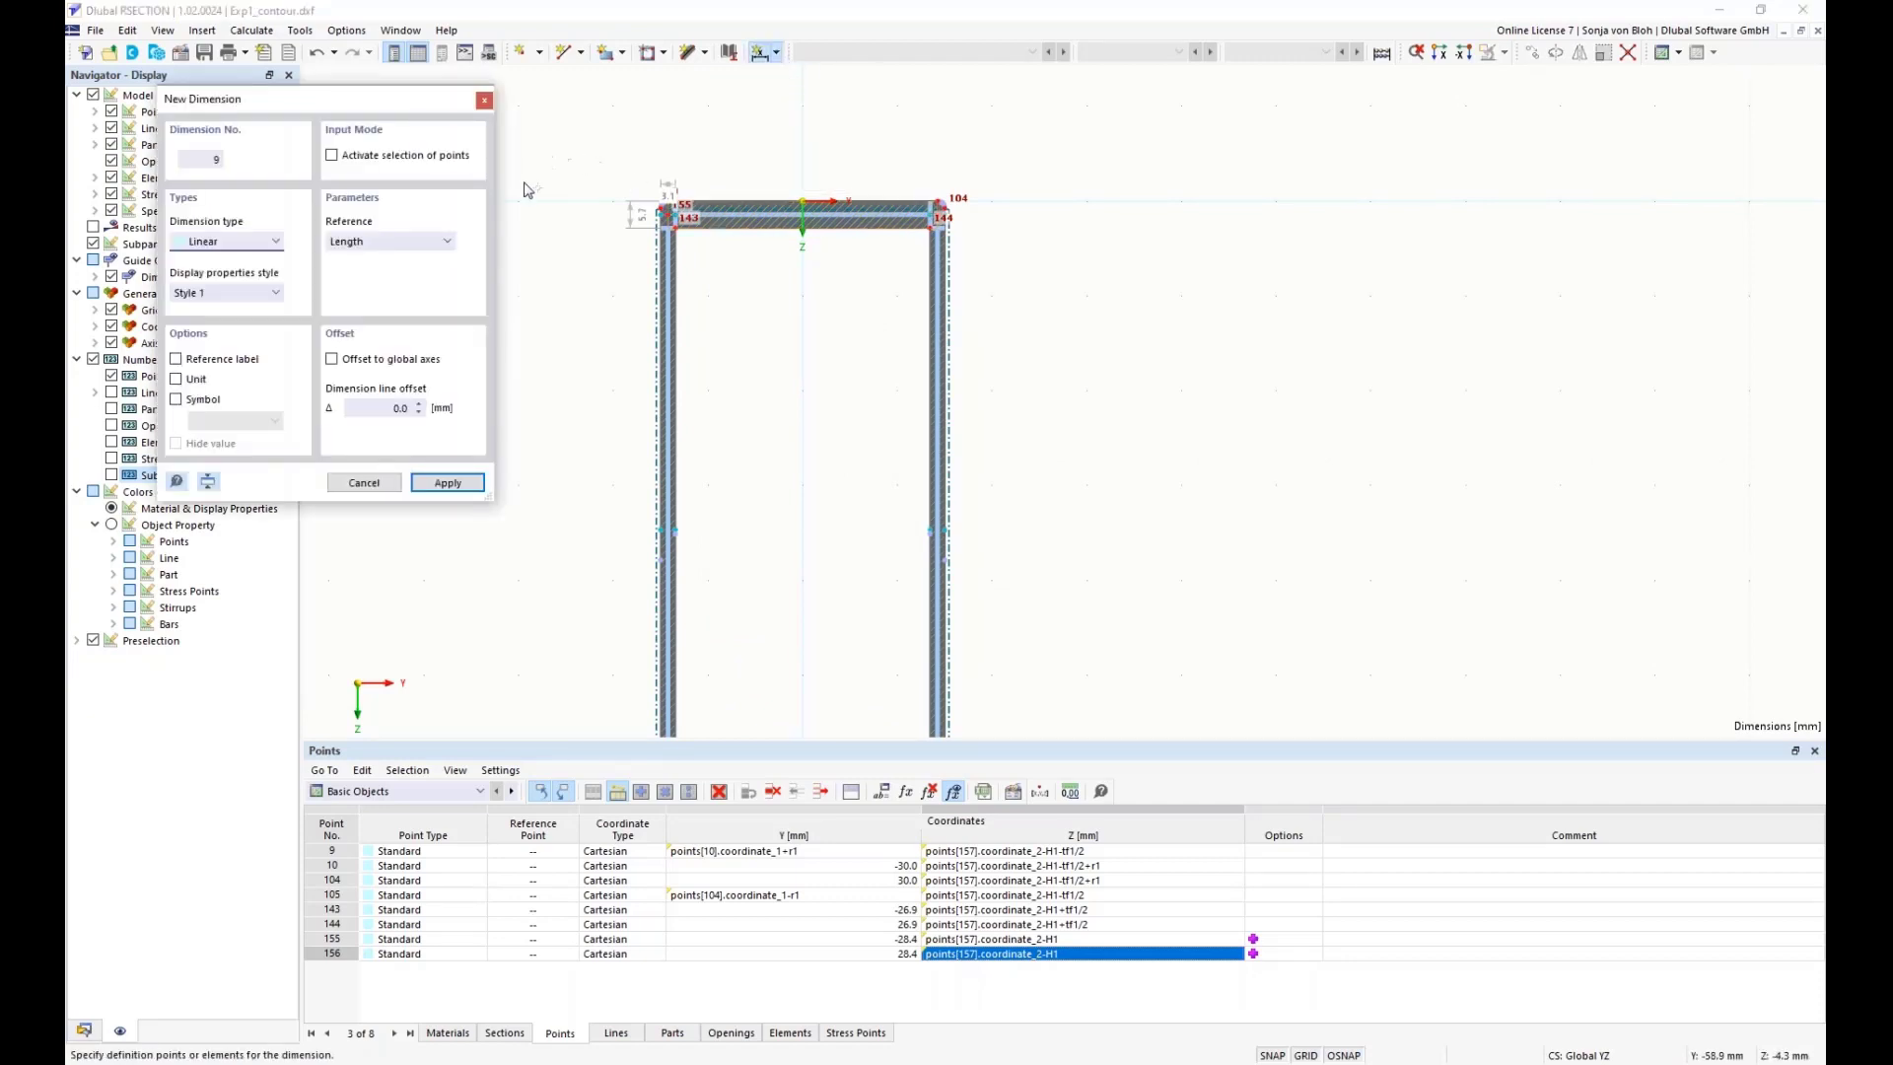
scroll(528, 187, up, 3)
scroll(803, 313, up, 1)
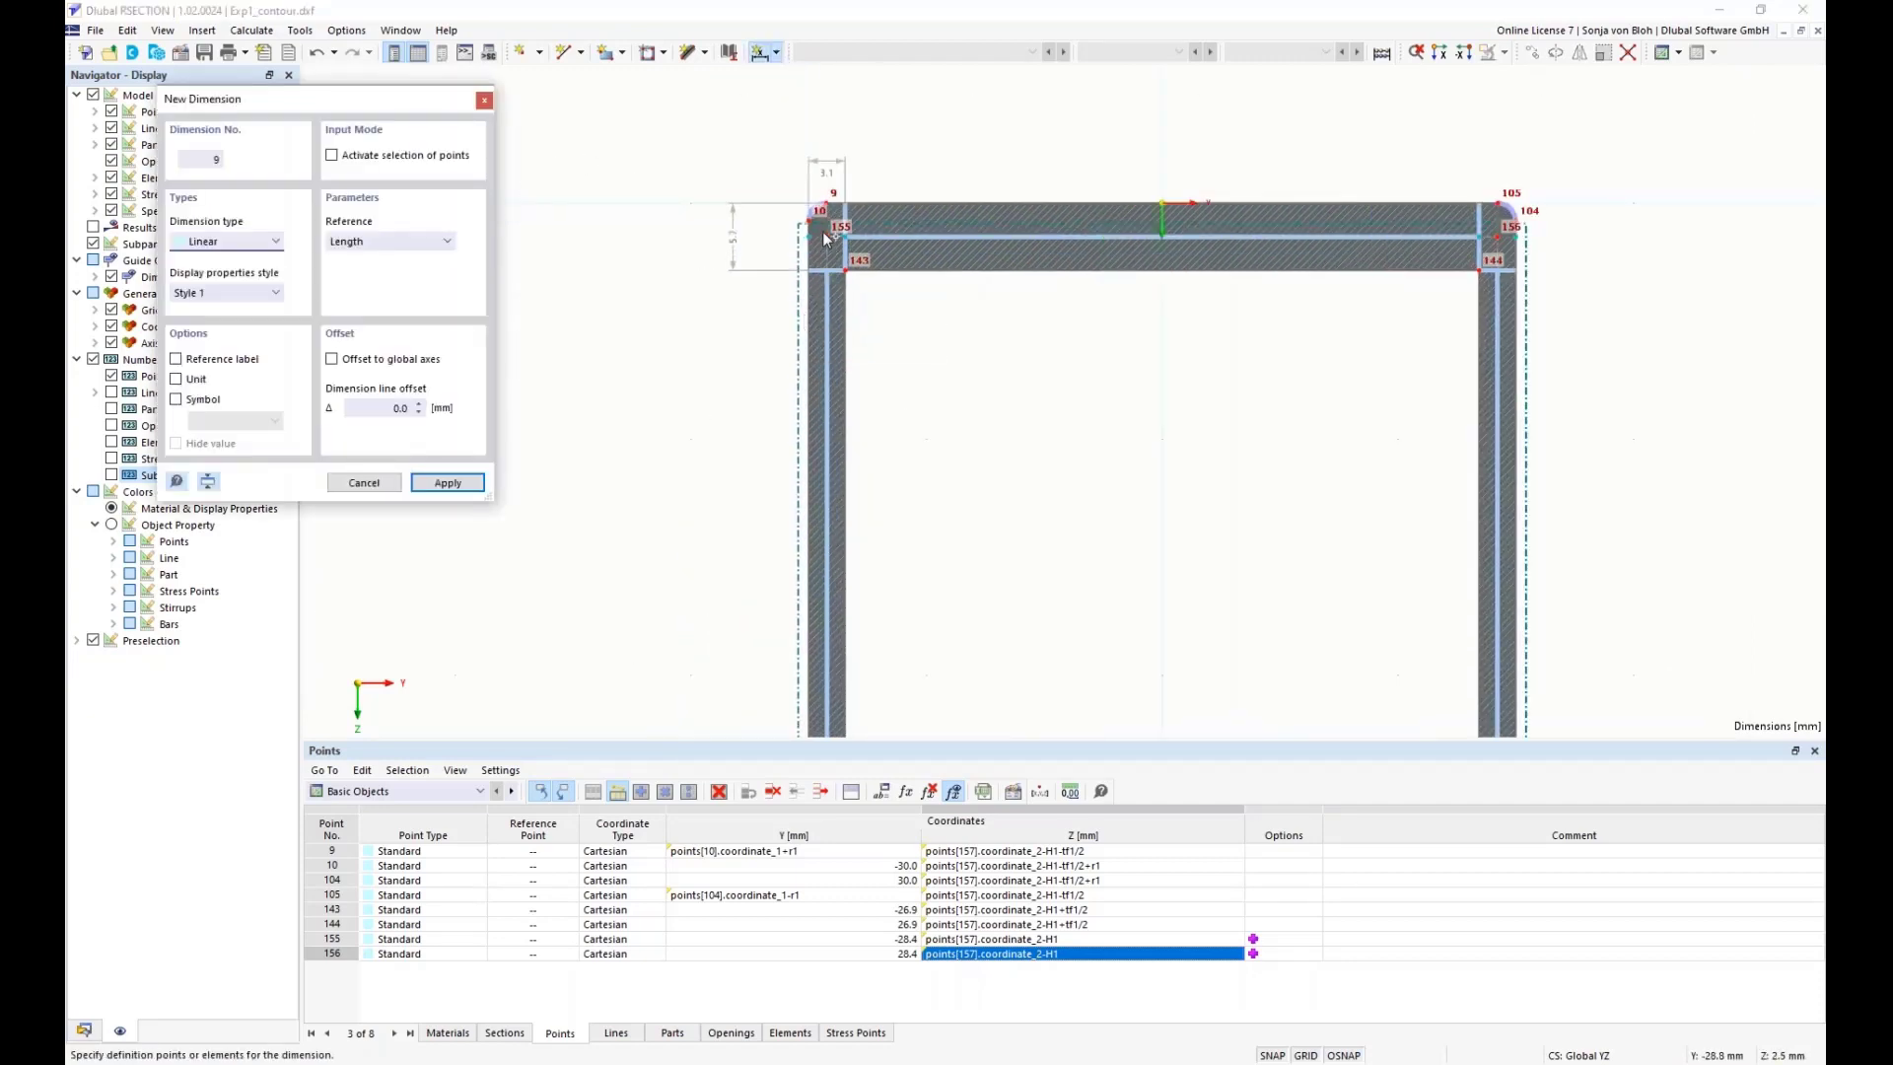
click(826, 237)
scroll(741, 414, down, 6)
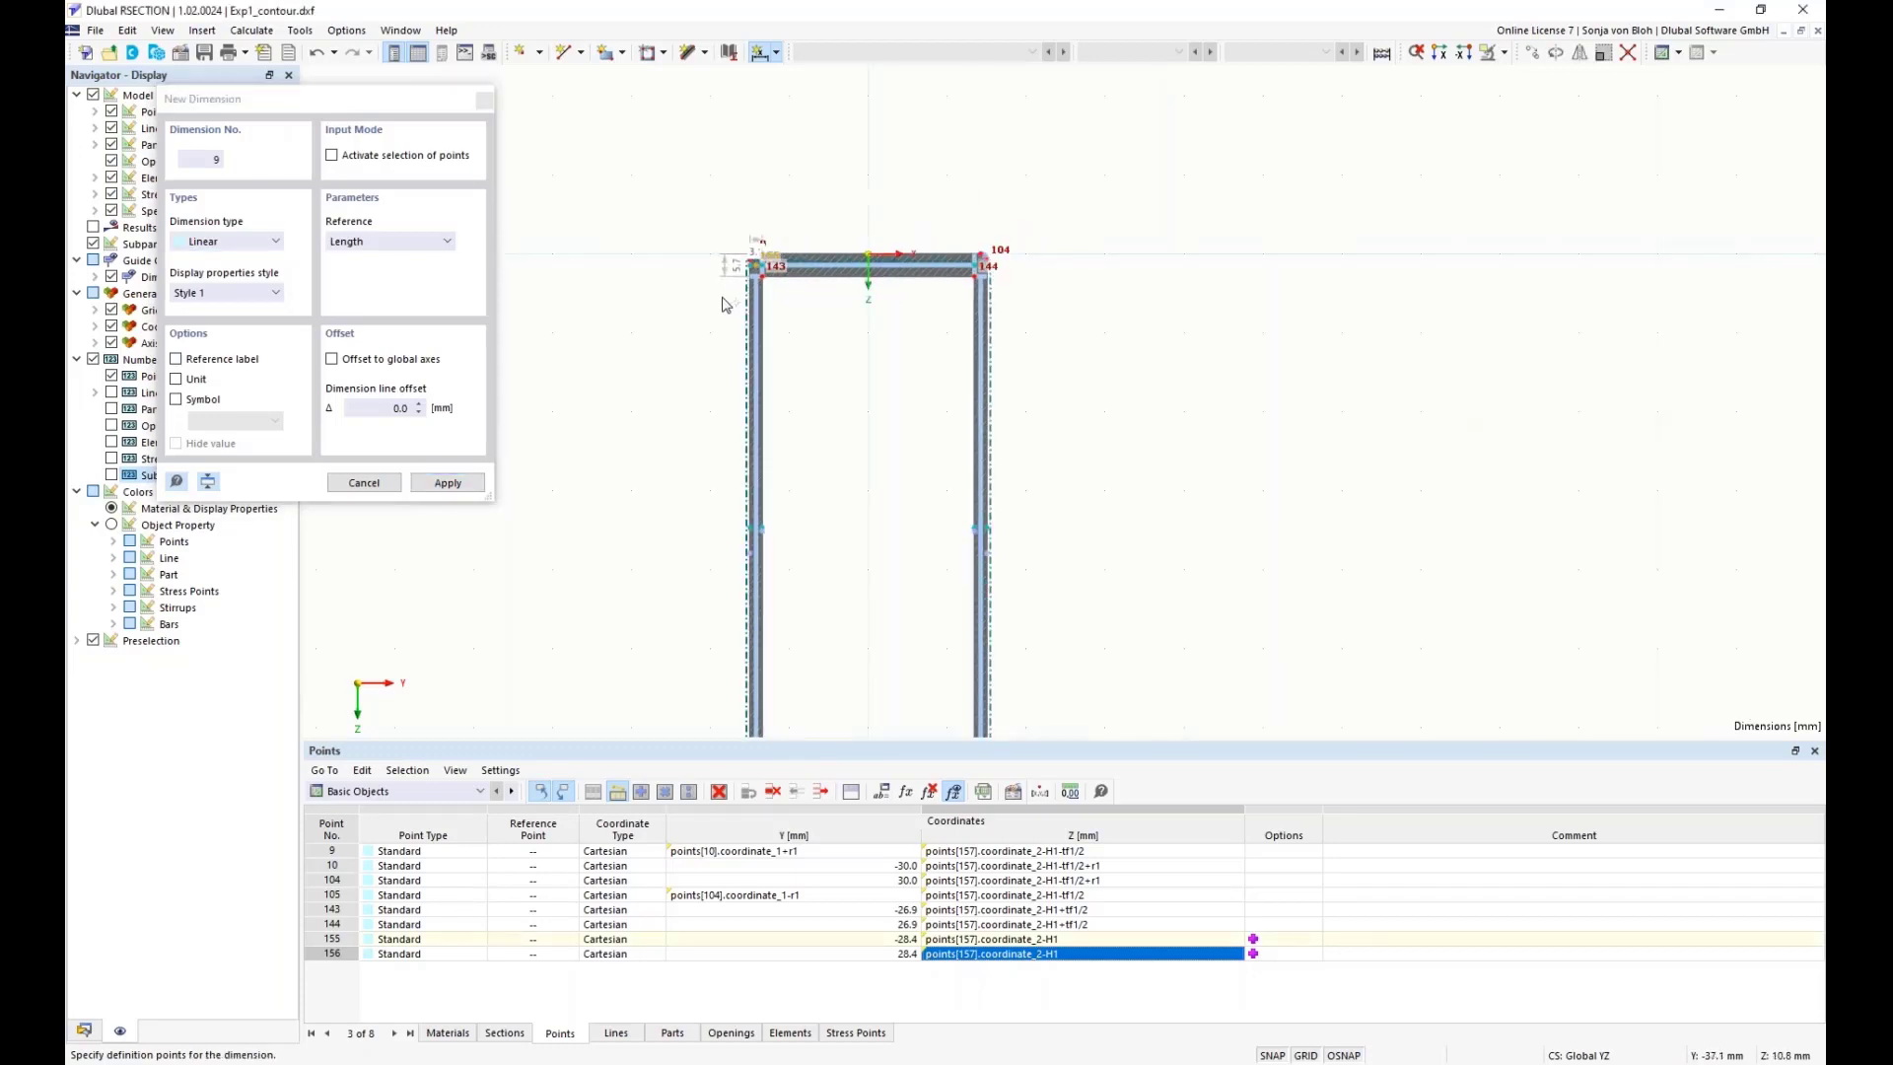
scroll(742, 593, up, 8)
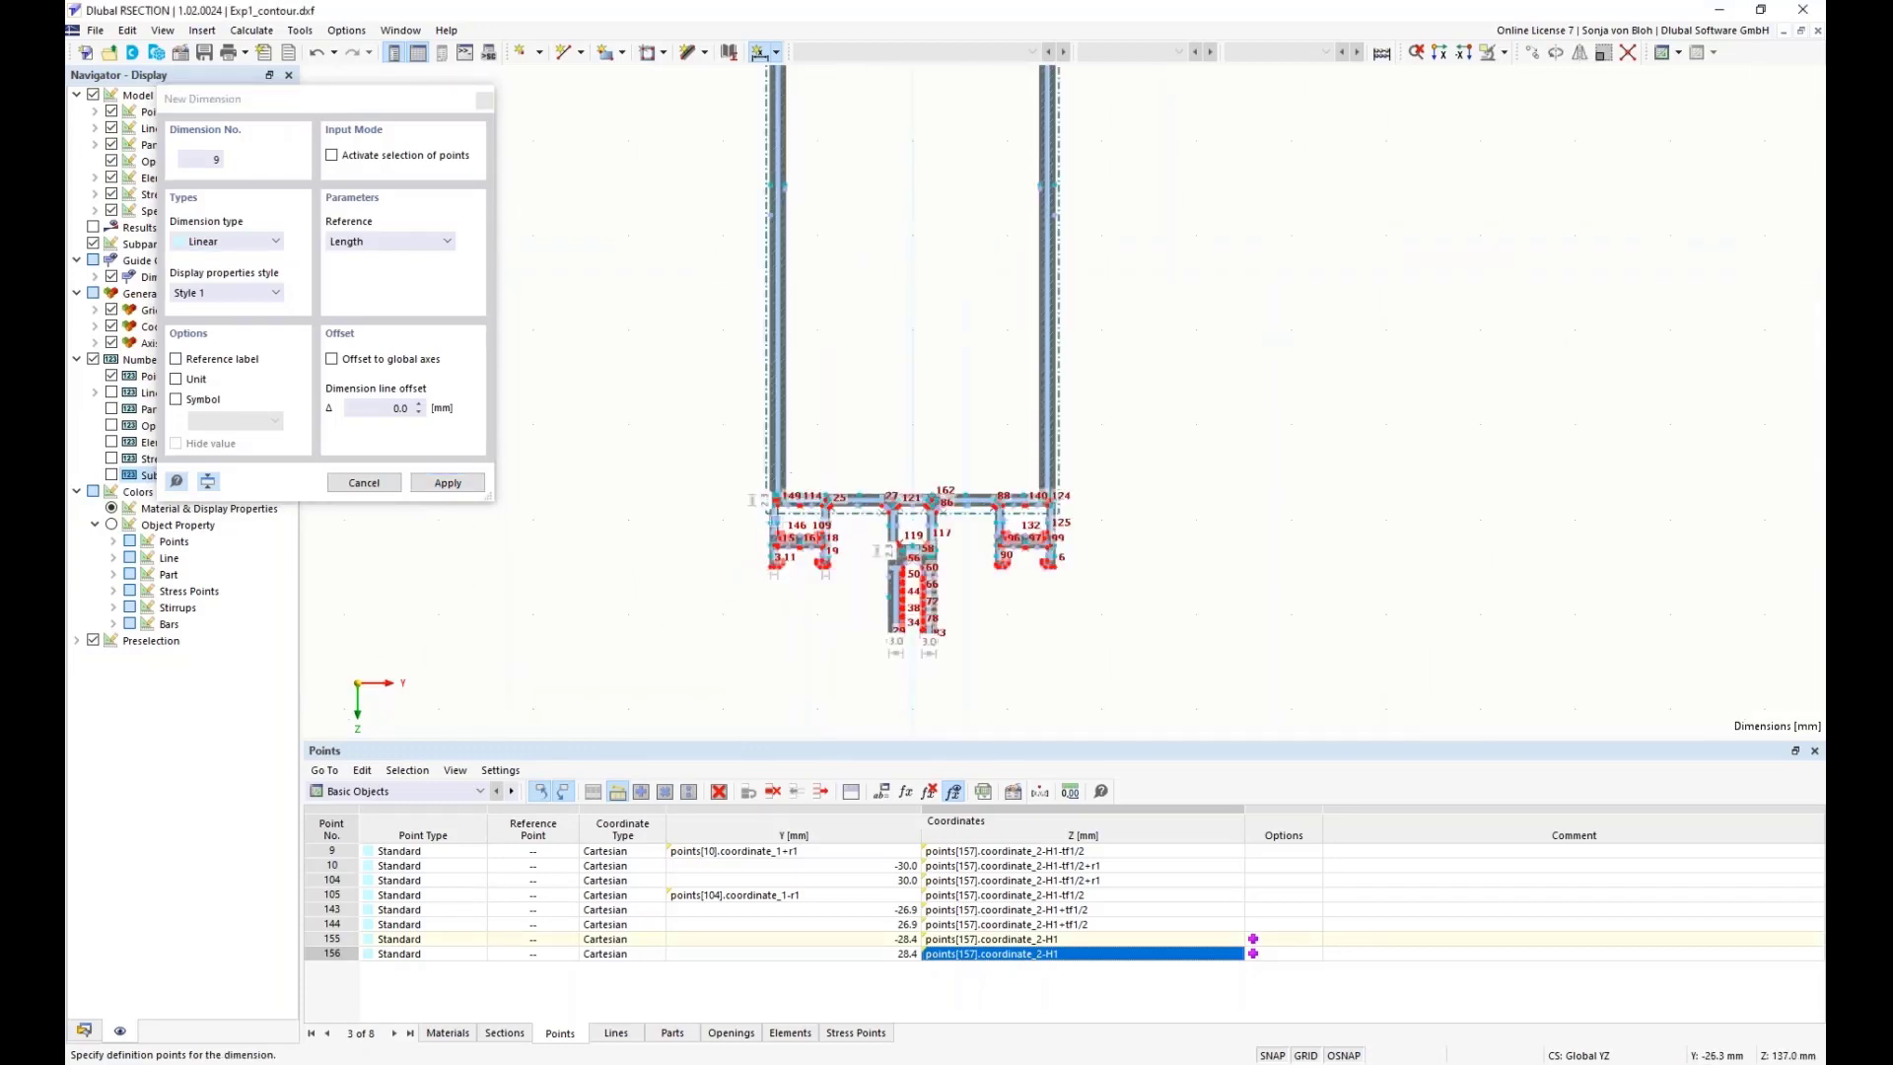
click(789, 397)
scroll(824, 489, down, 5)
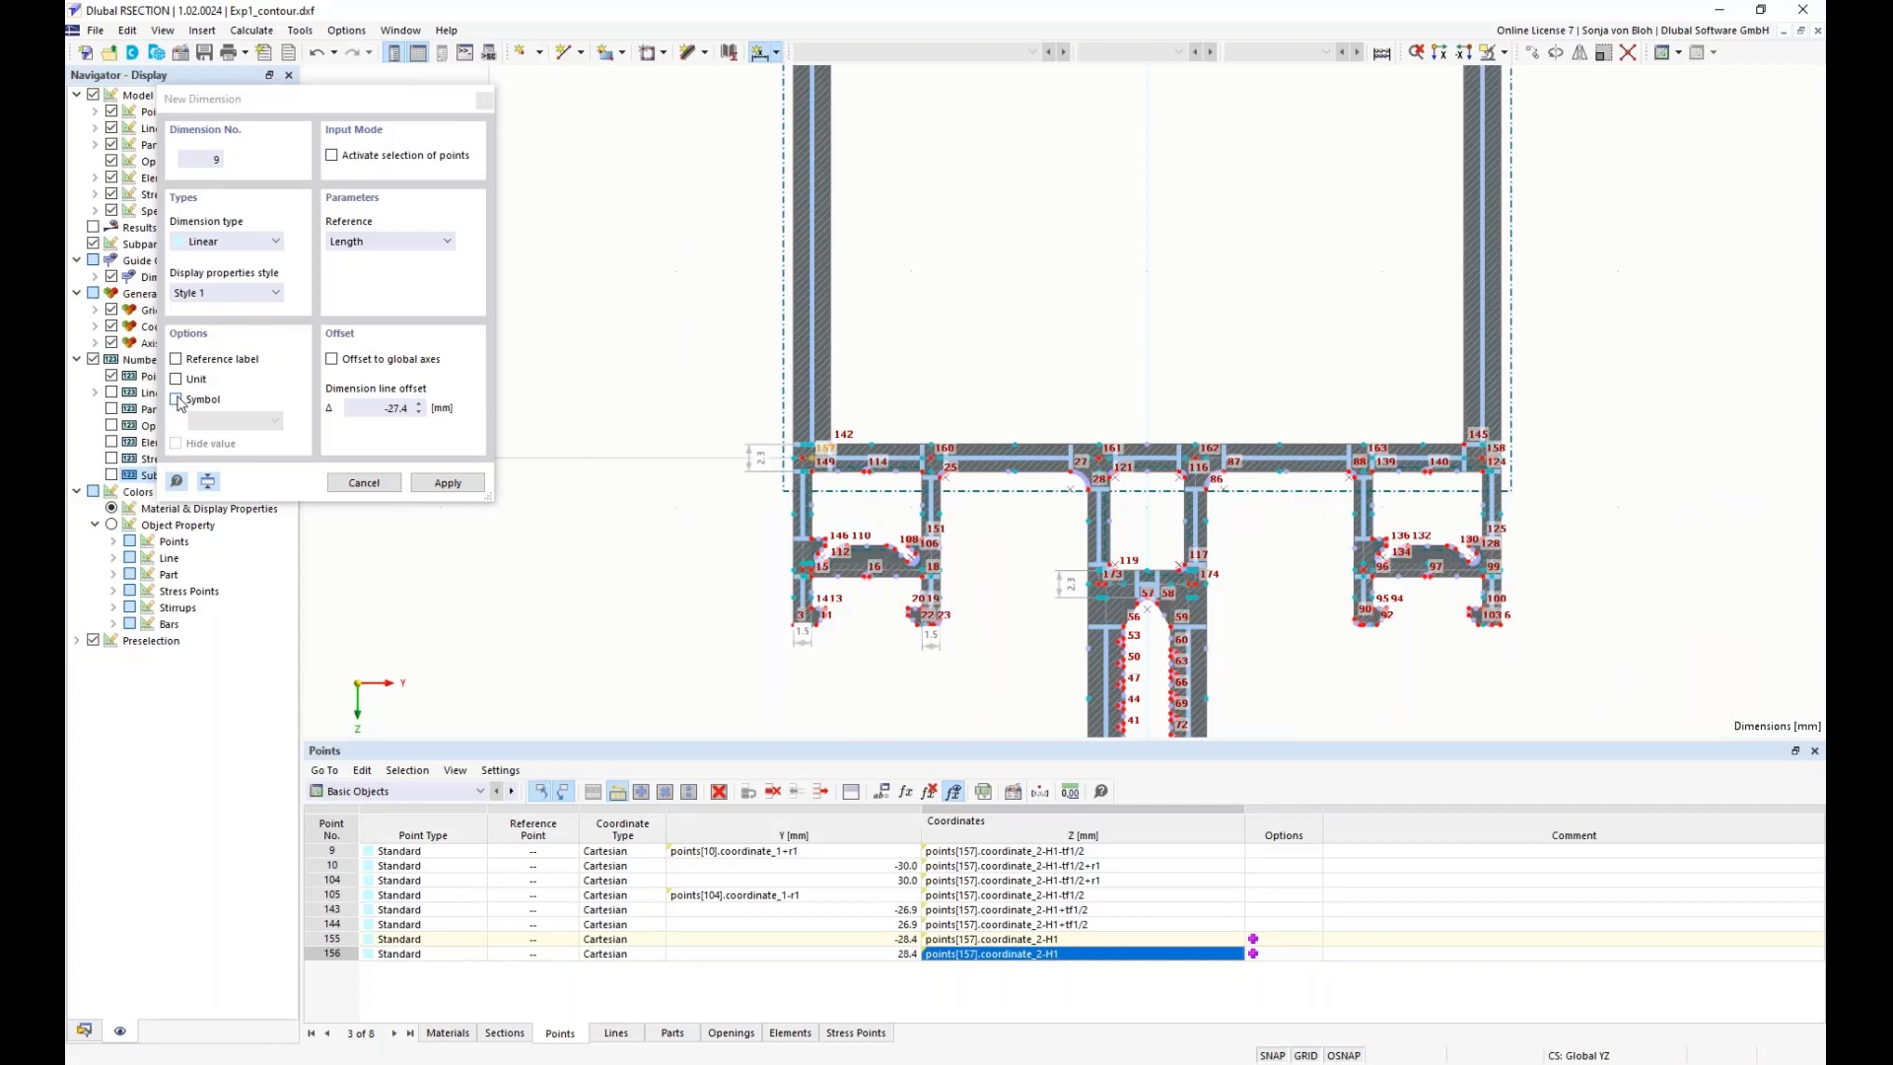
- Give the height dimension the symbol H<sub>1</sub>, place it outside the web at an offset of about -18 mm and finish dimensioning
click(176, 399)
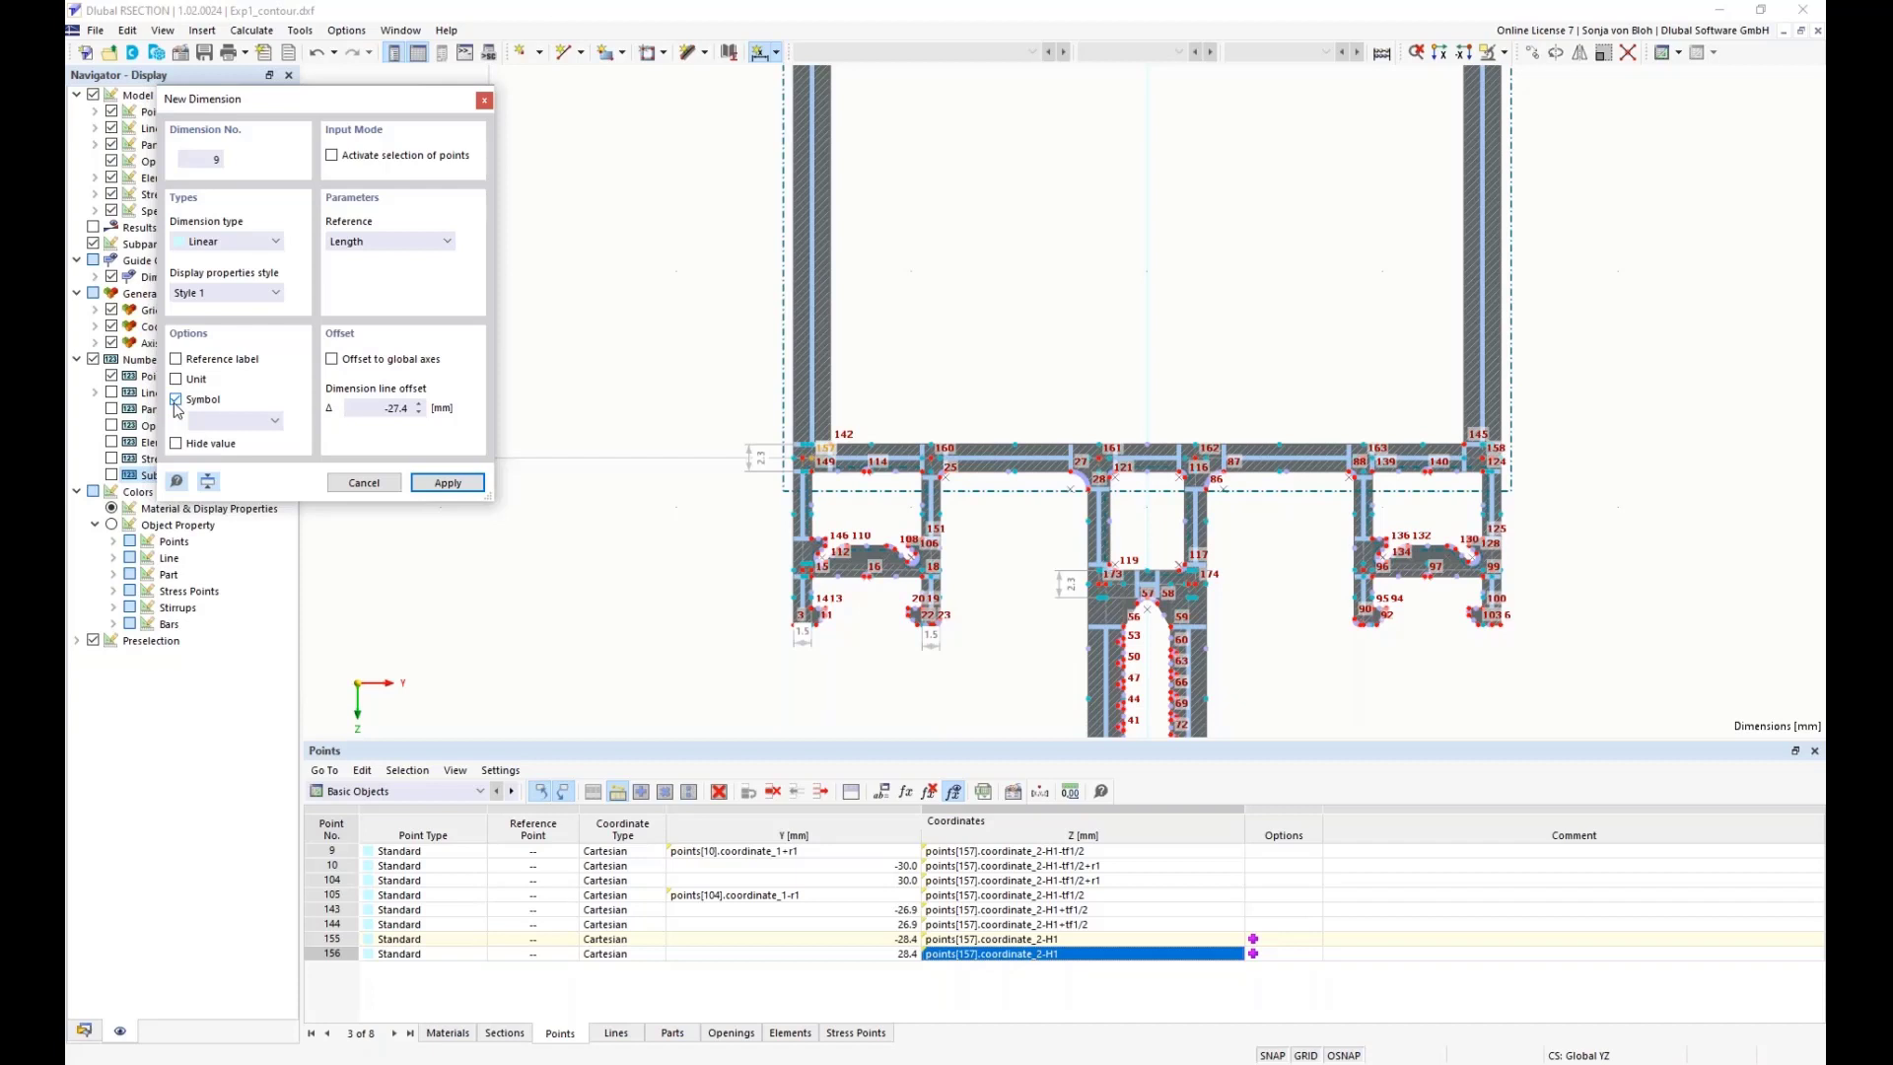
click(215, 423)
text(H)
text(<sub>1</sub)
text(>)
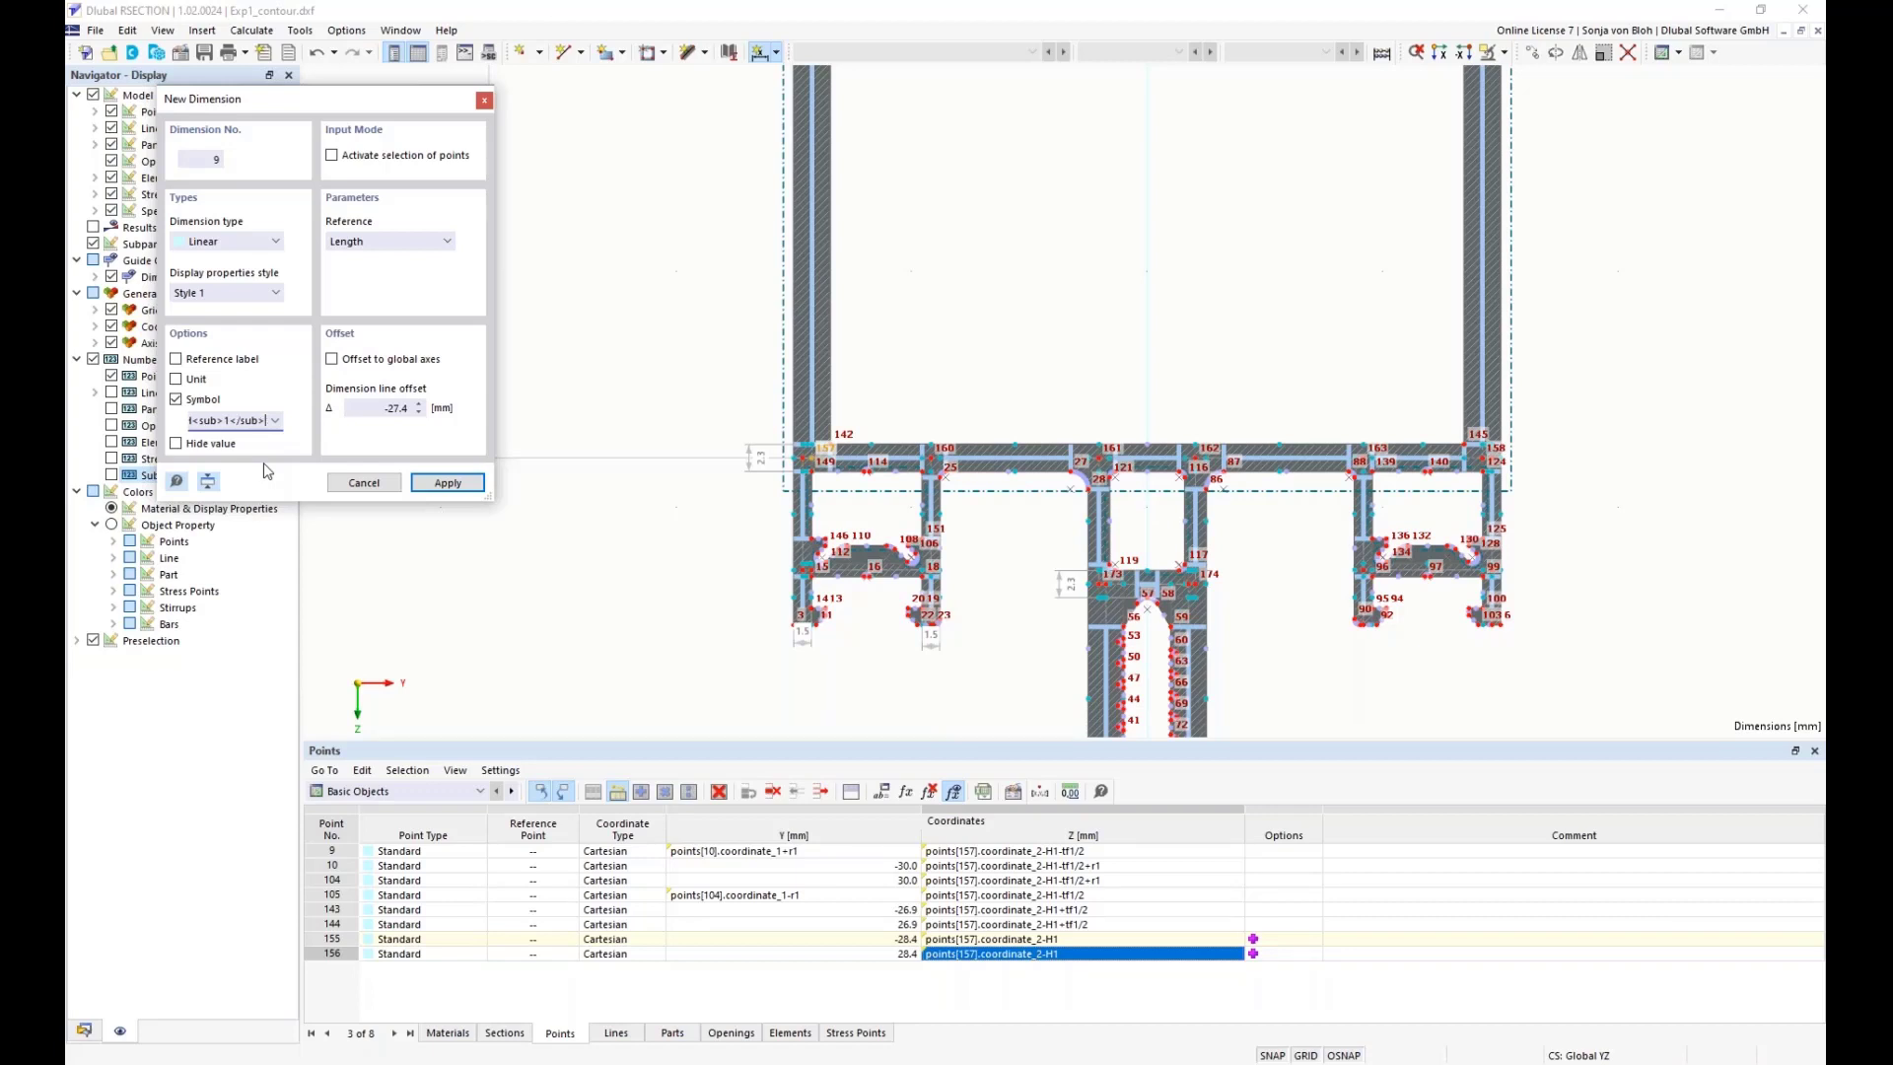
click(448, 482)
scroll(775, 394, down, 3)
click(717, 311)
scroll(676, 394, down, 4)
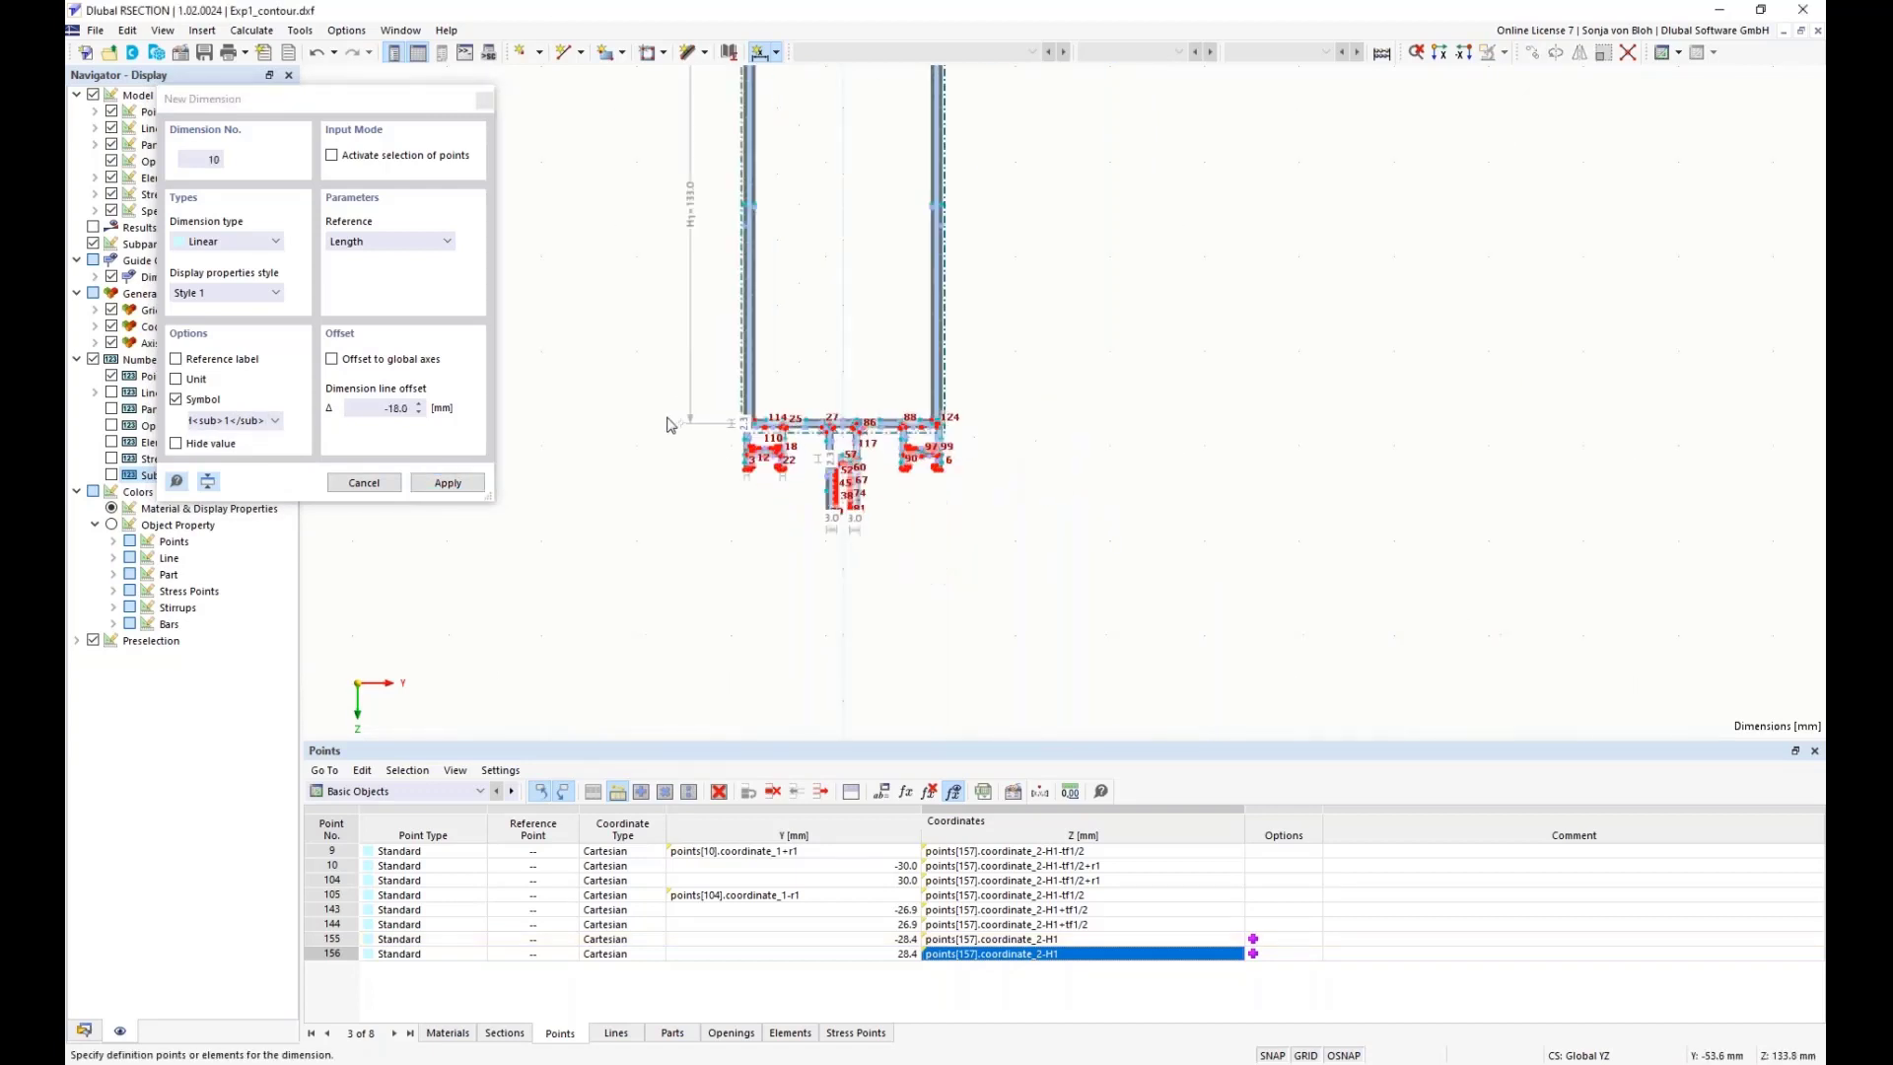
scroll(661, 486, up, 2)
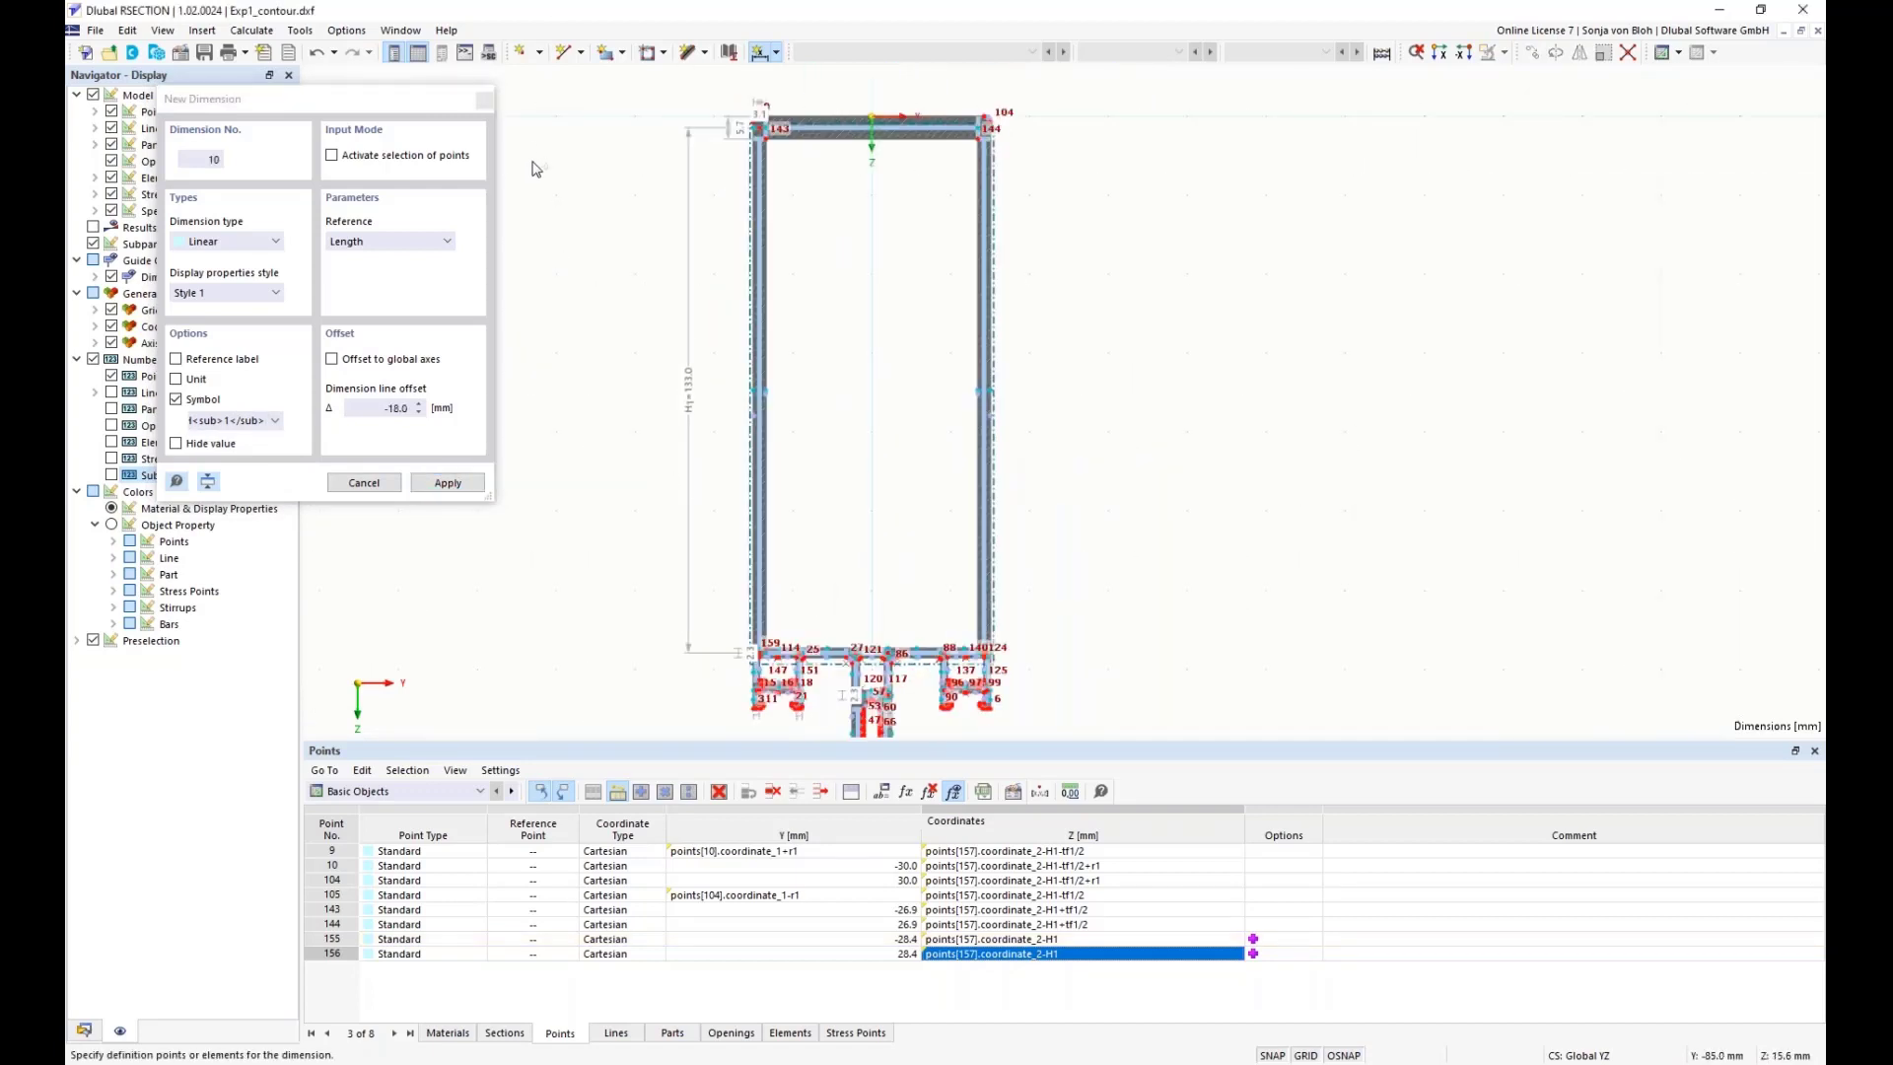
click(486, 102)
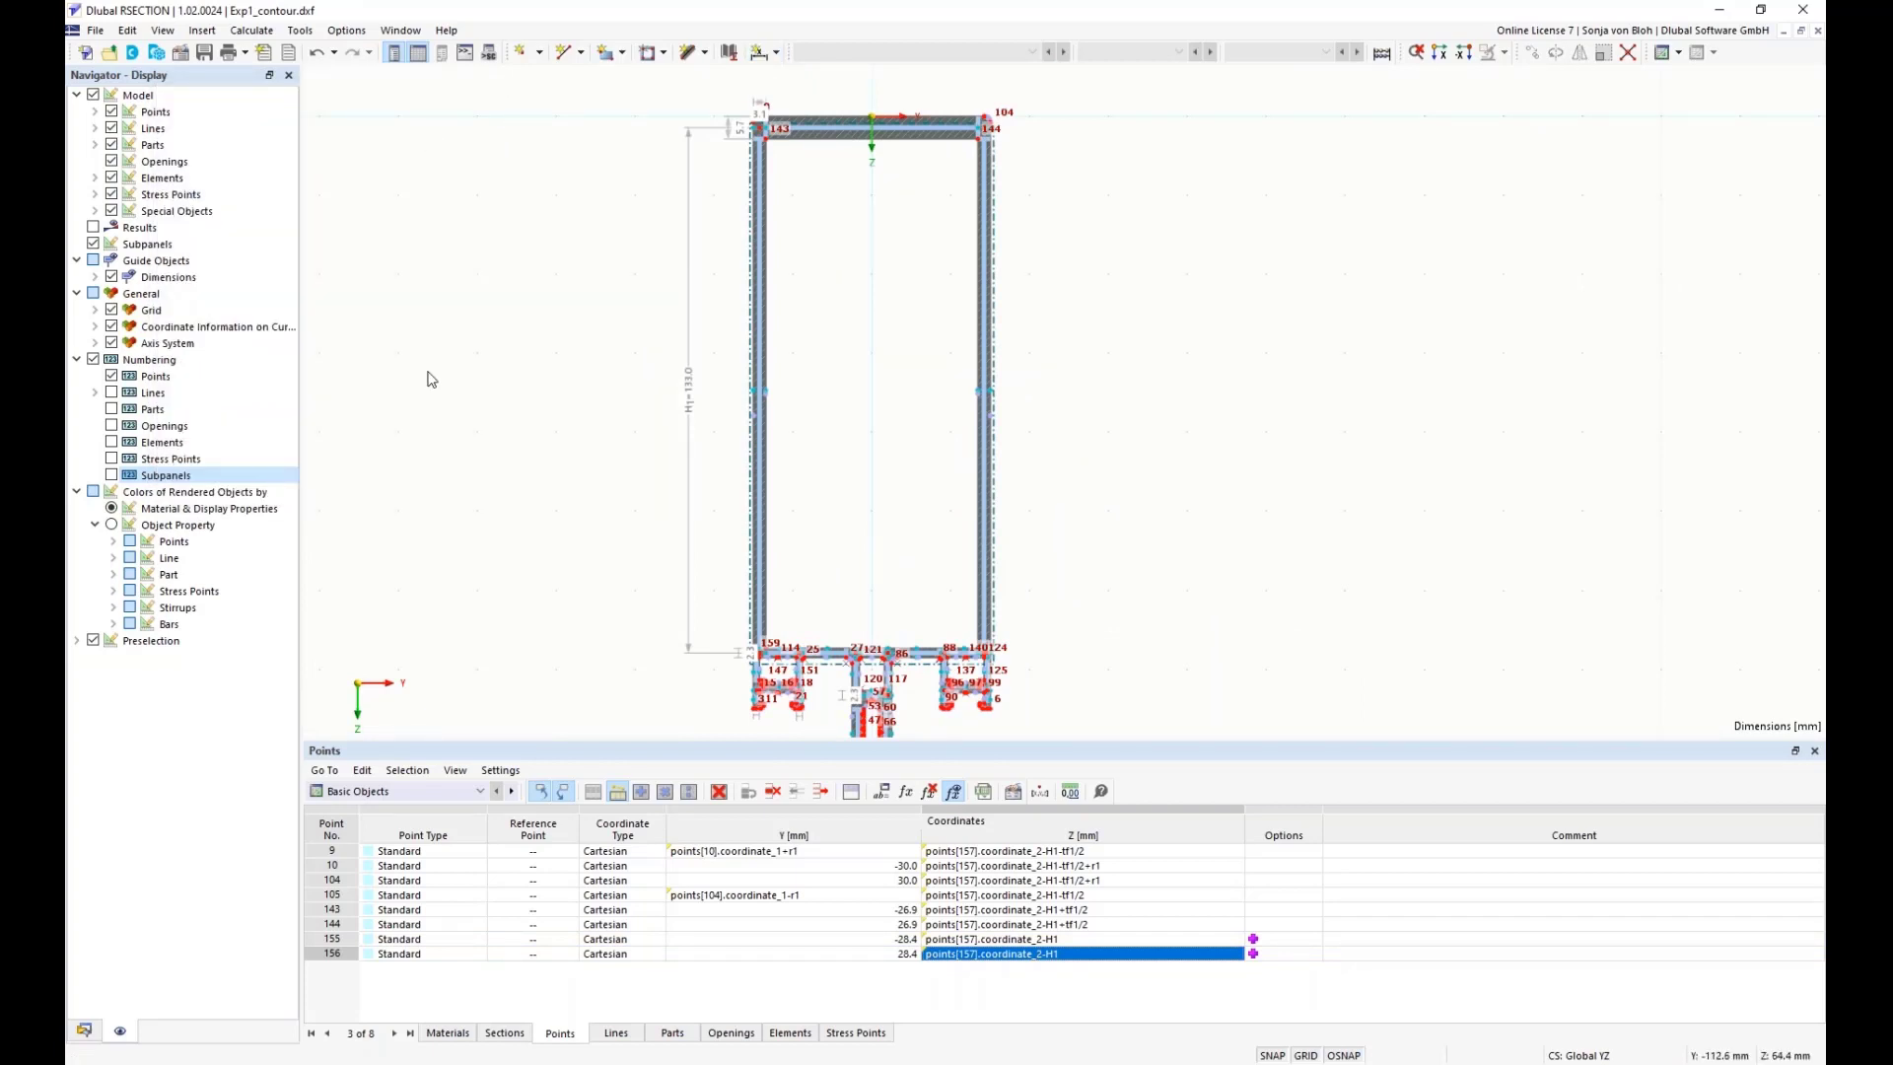
- Test the parametrization by setting the global parameter H1 to 80 mm and applying it, keeping the section in view
drag(607, 746, 608, 819)
mouse_move(585, 519)
middle_down()
mouse_move(570, 556)
mouse_move(560, 516)
middle_up()
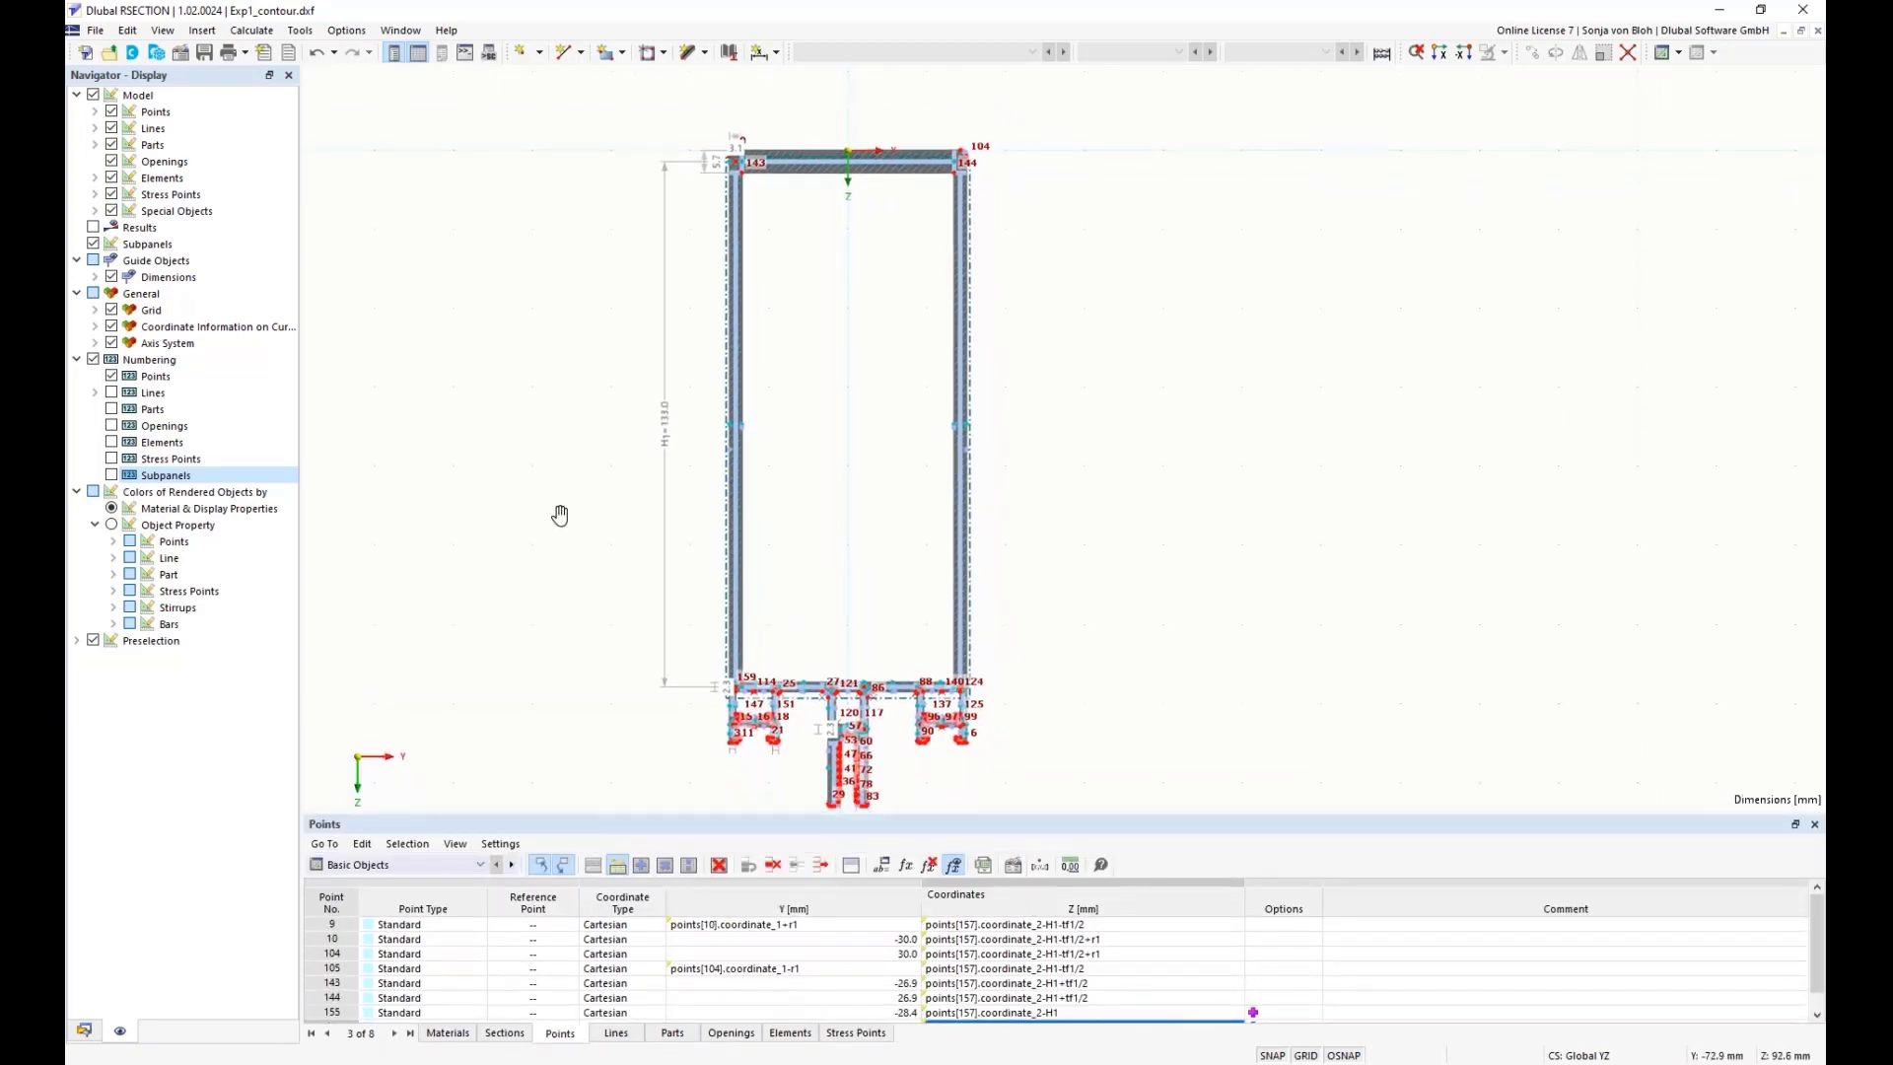
click(898, 868)
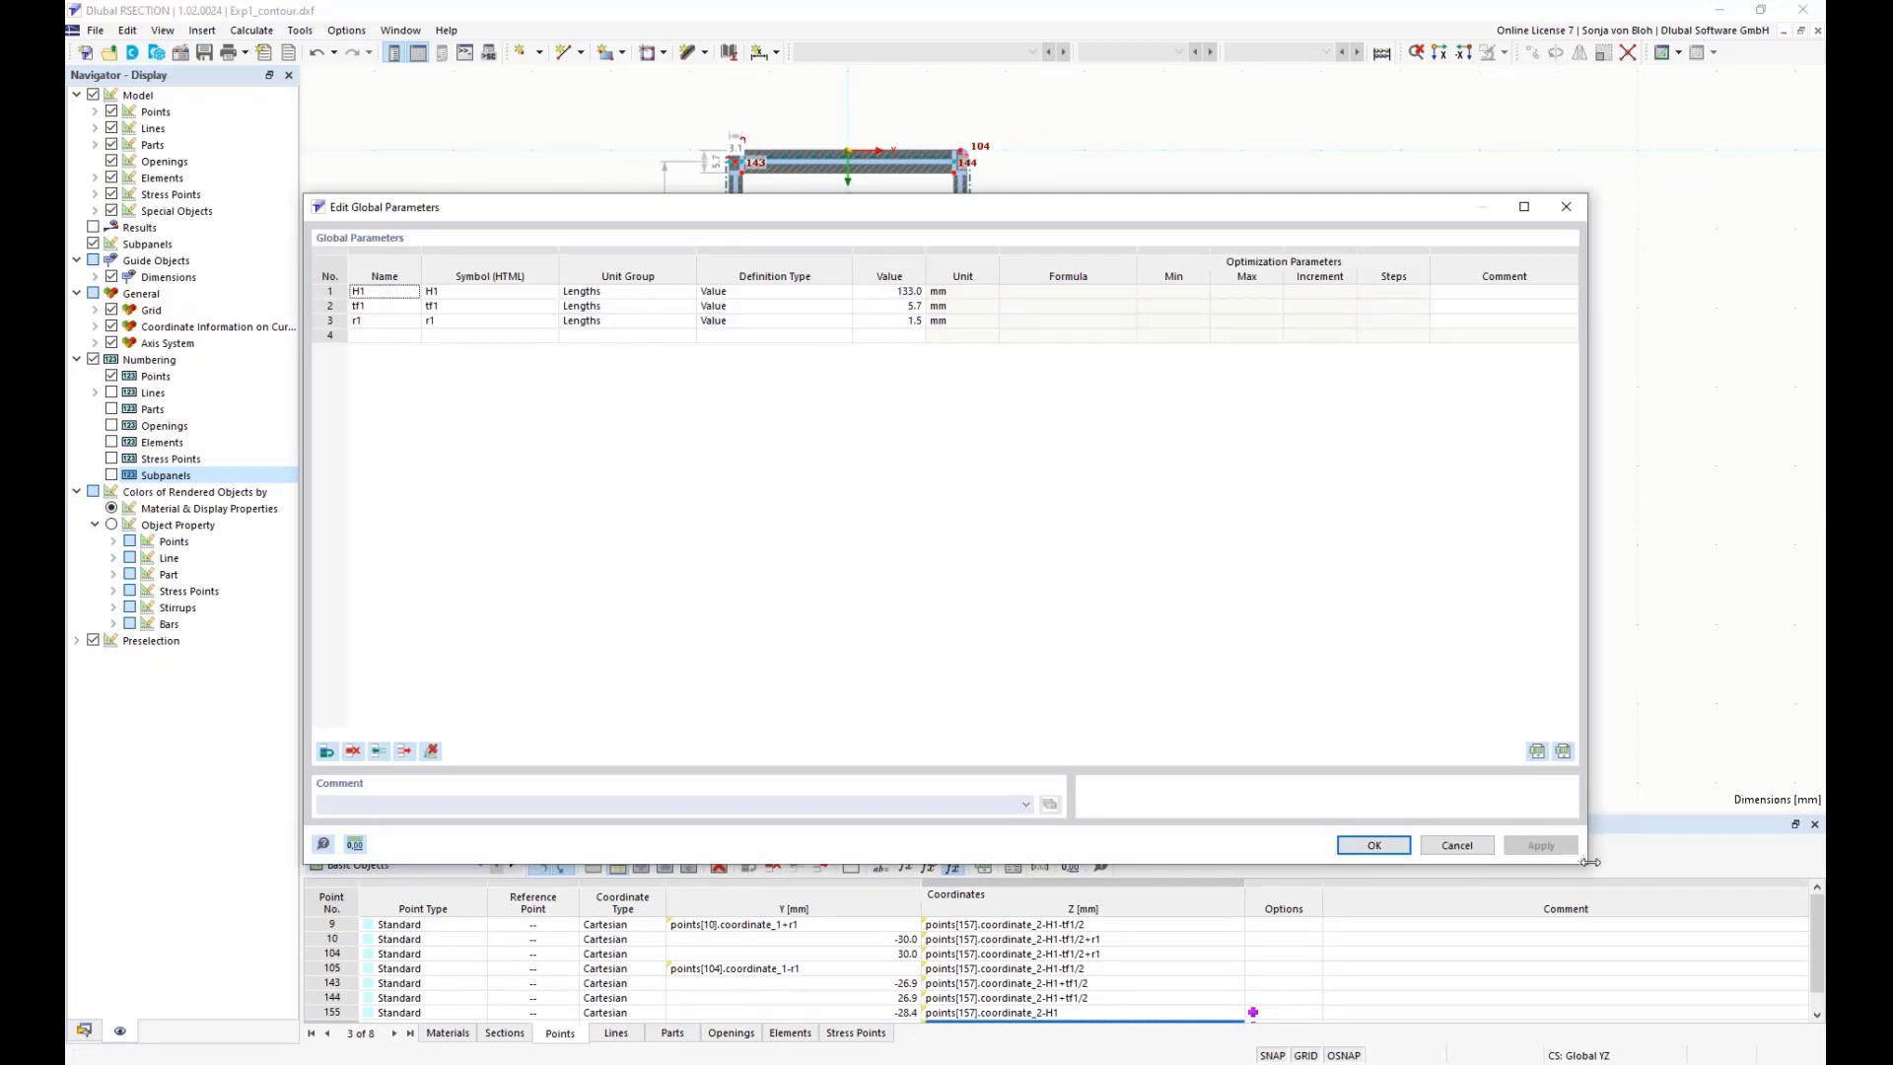
drag(1588, 863, 1250, 588)
drag(588, 209, 1078, 373)
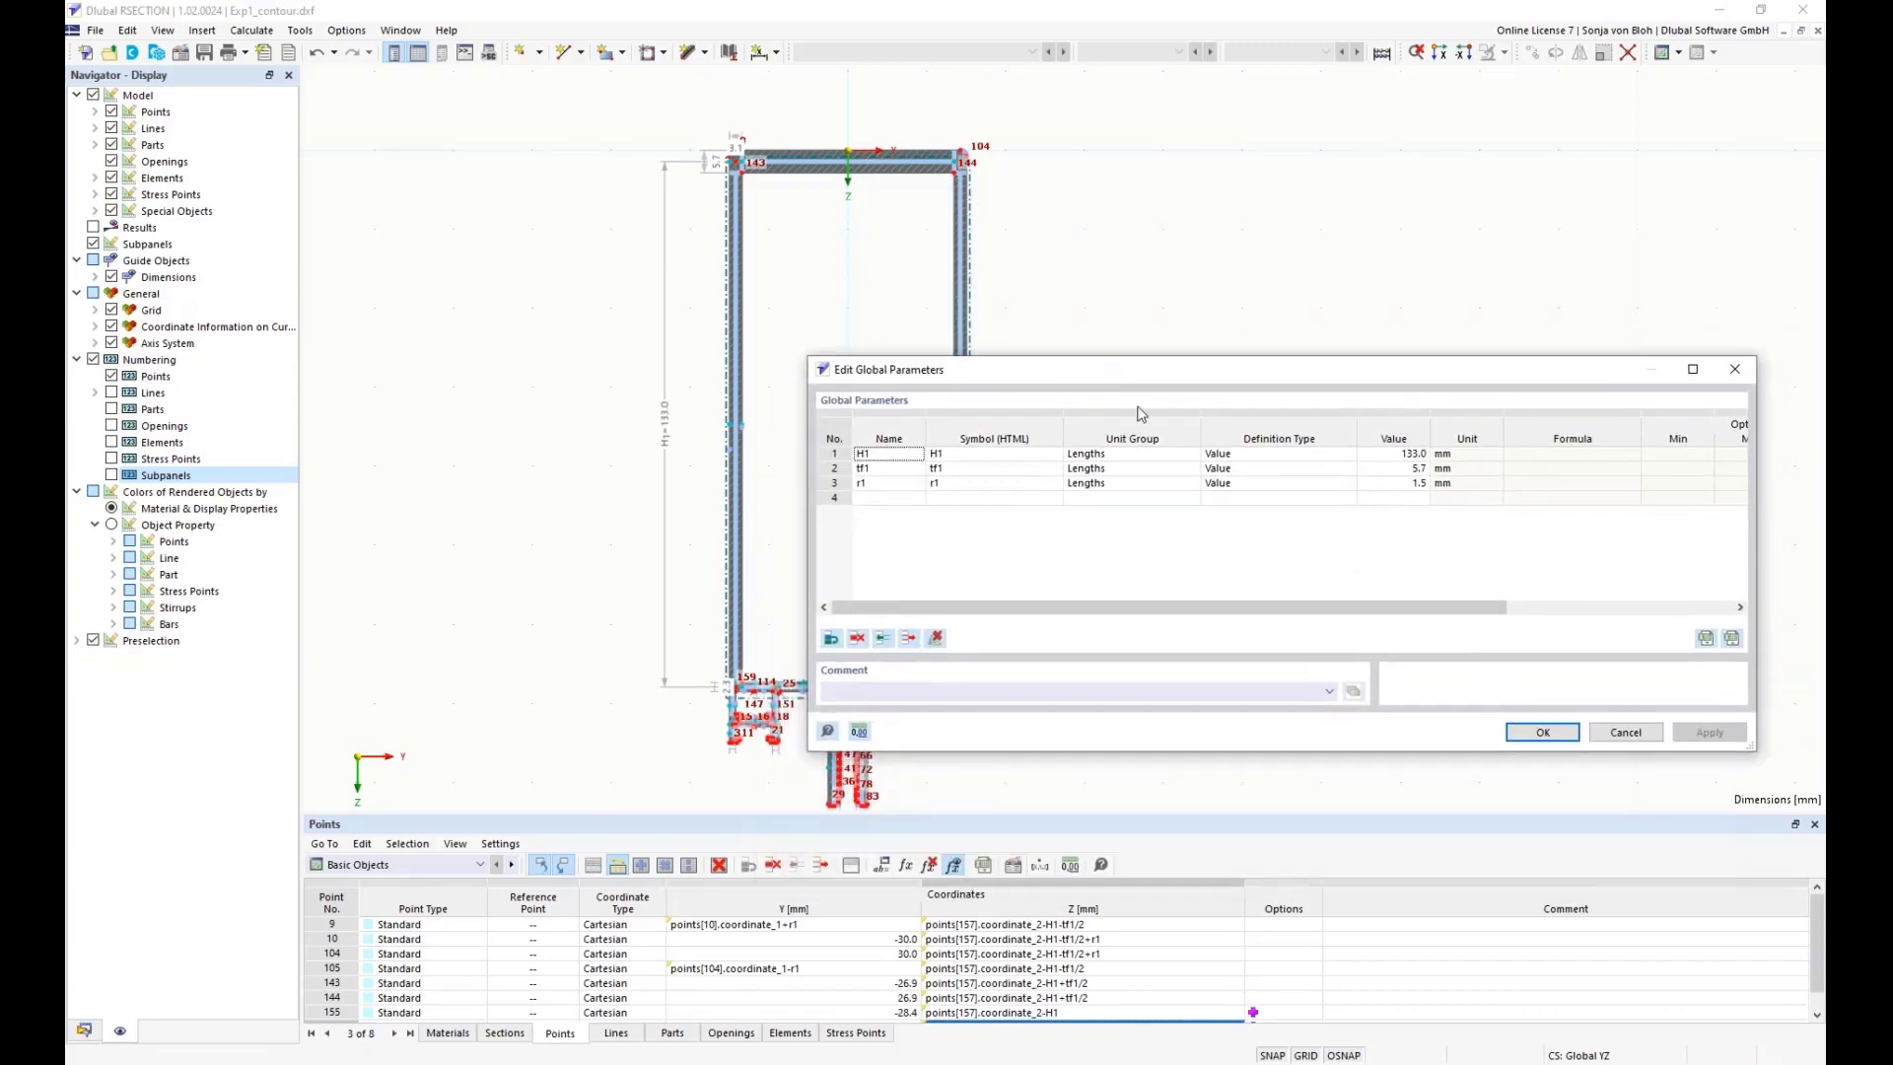
double_click(1401, 456)
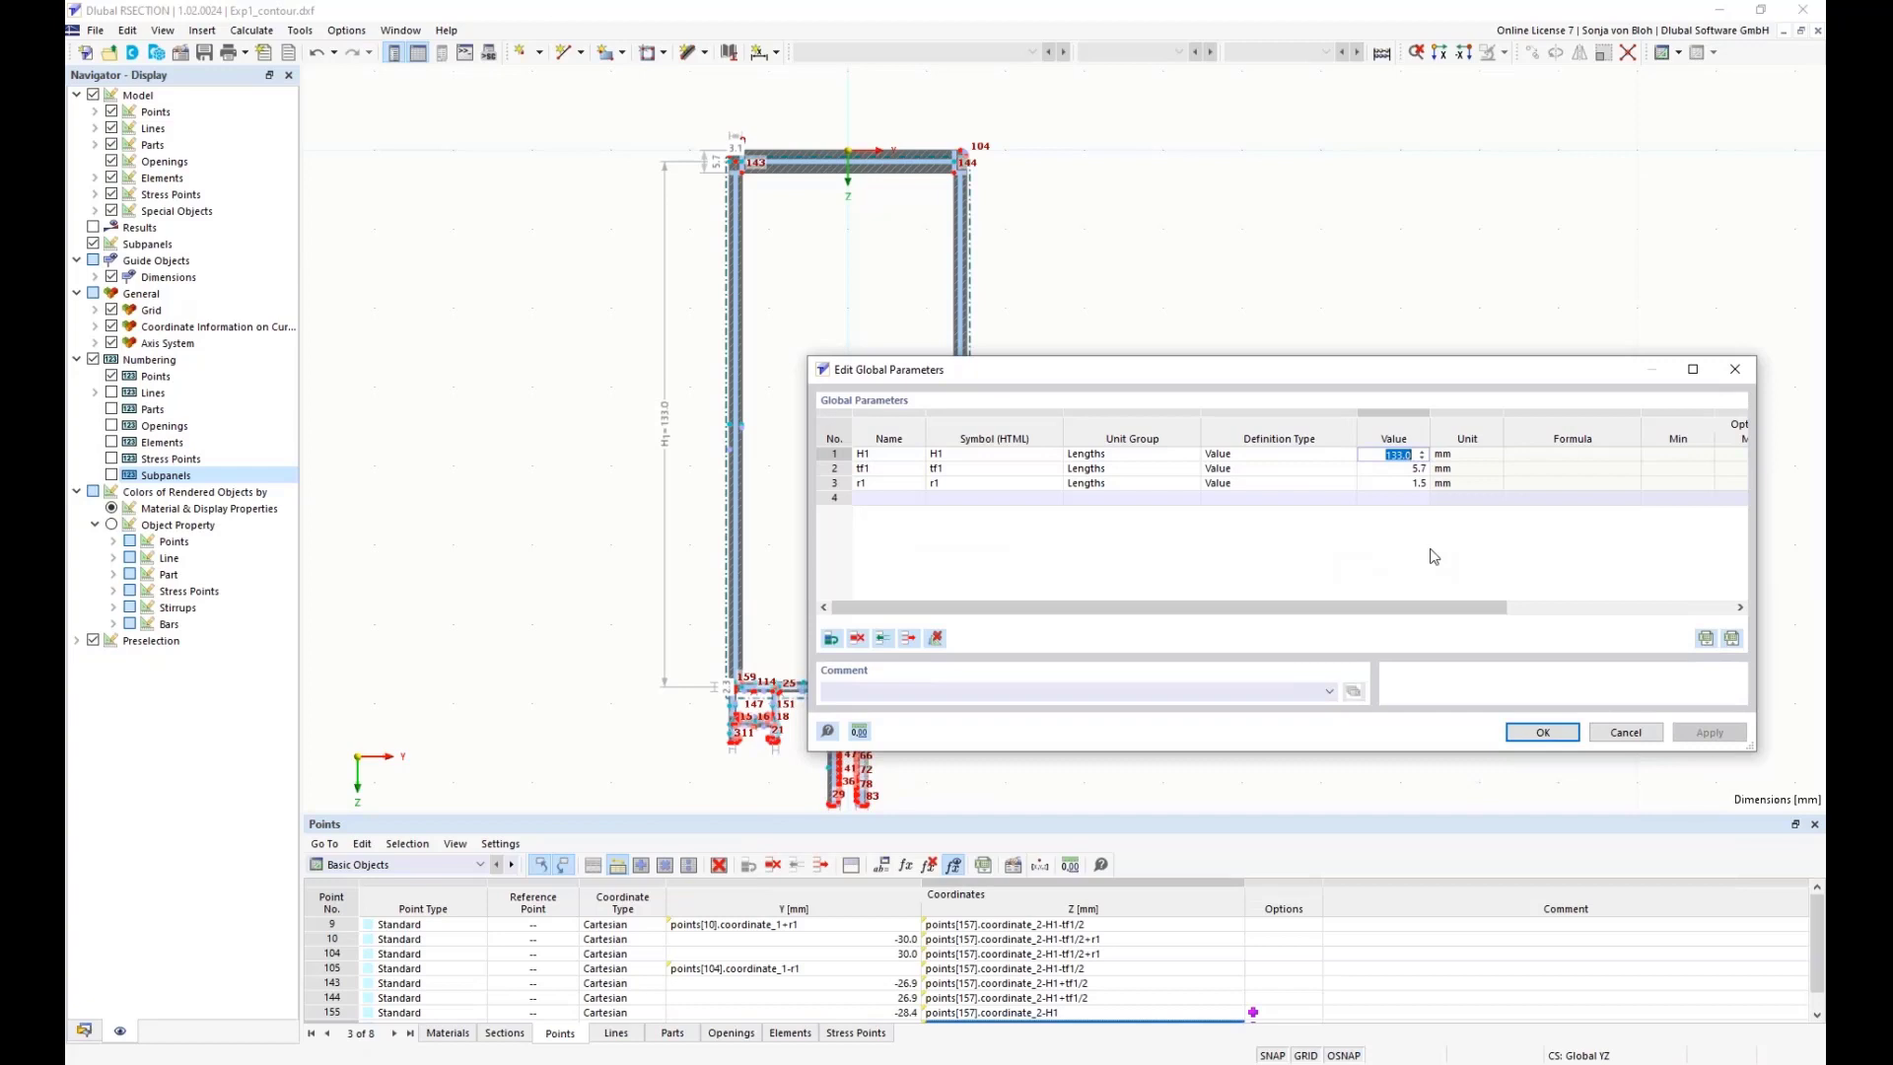
text(80)
key(Return)
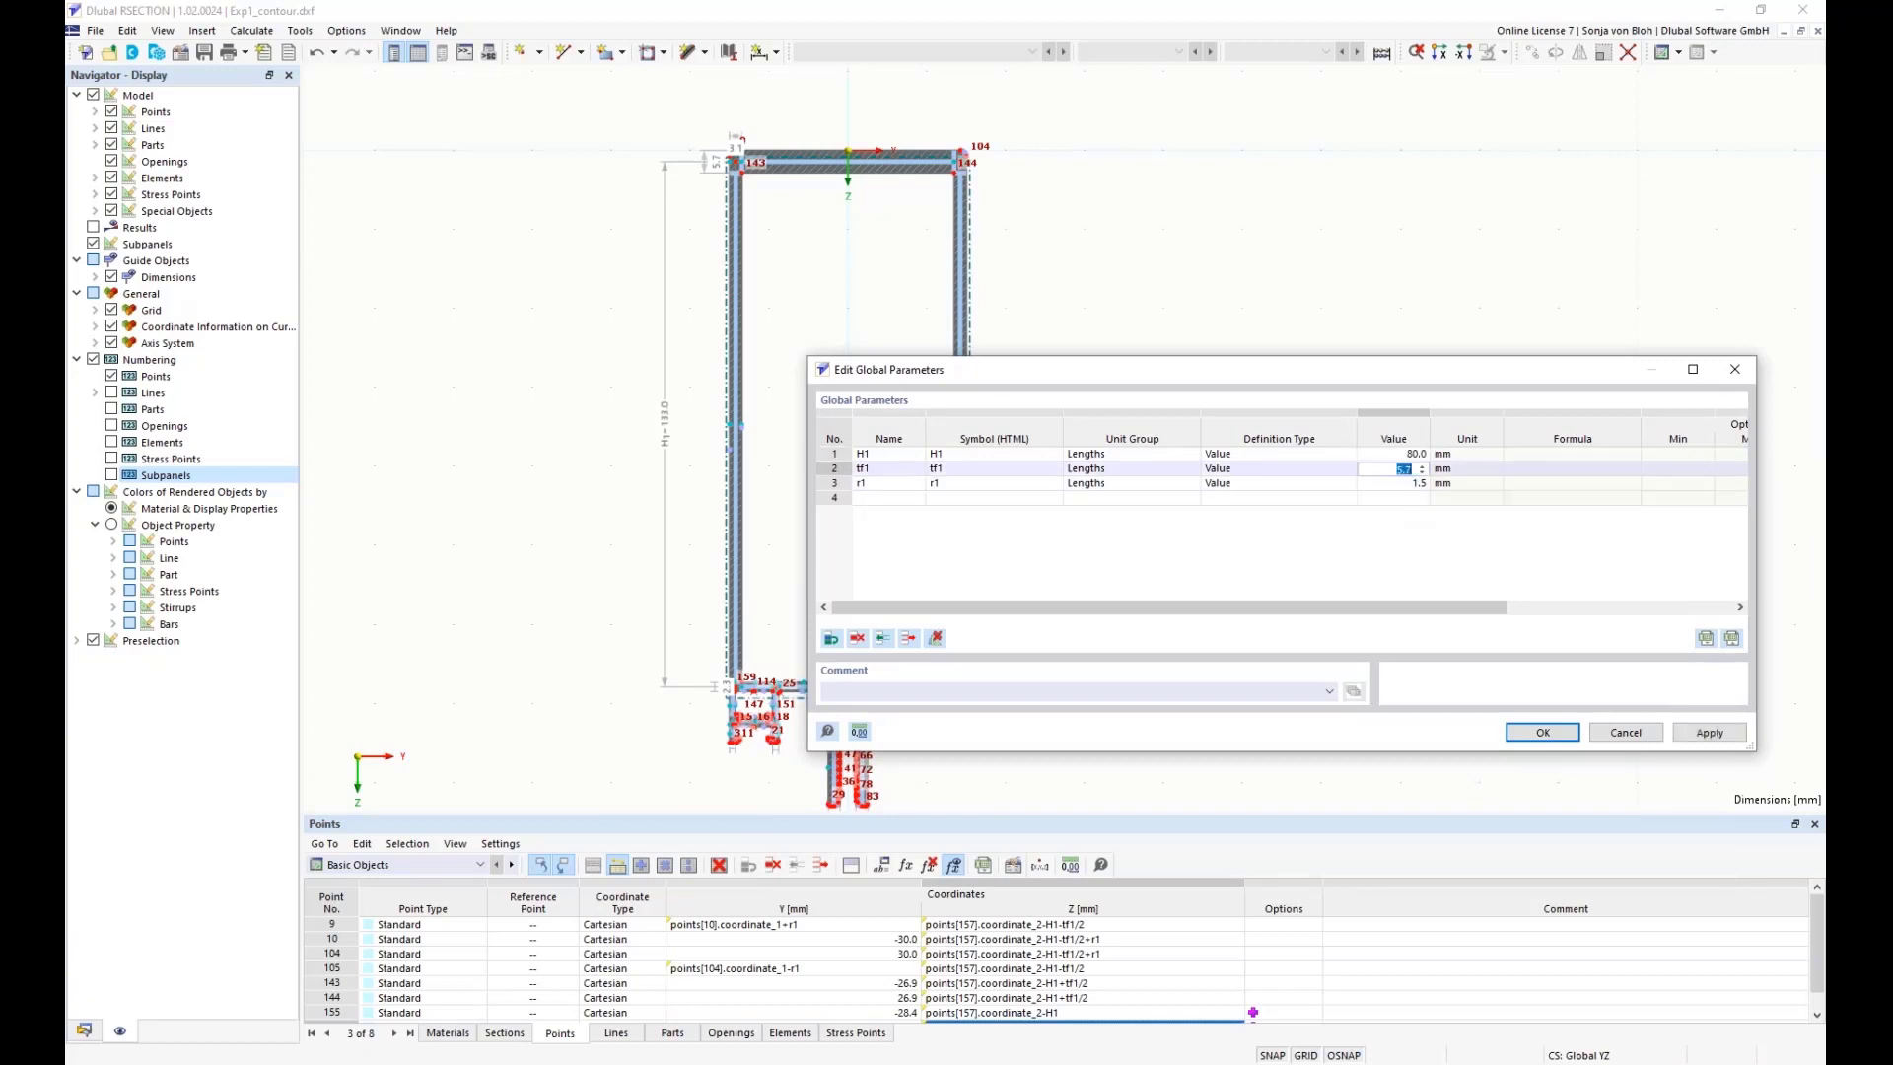
click(1700, 737)
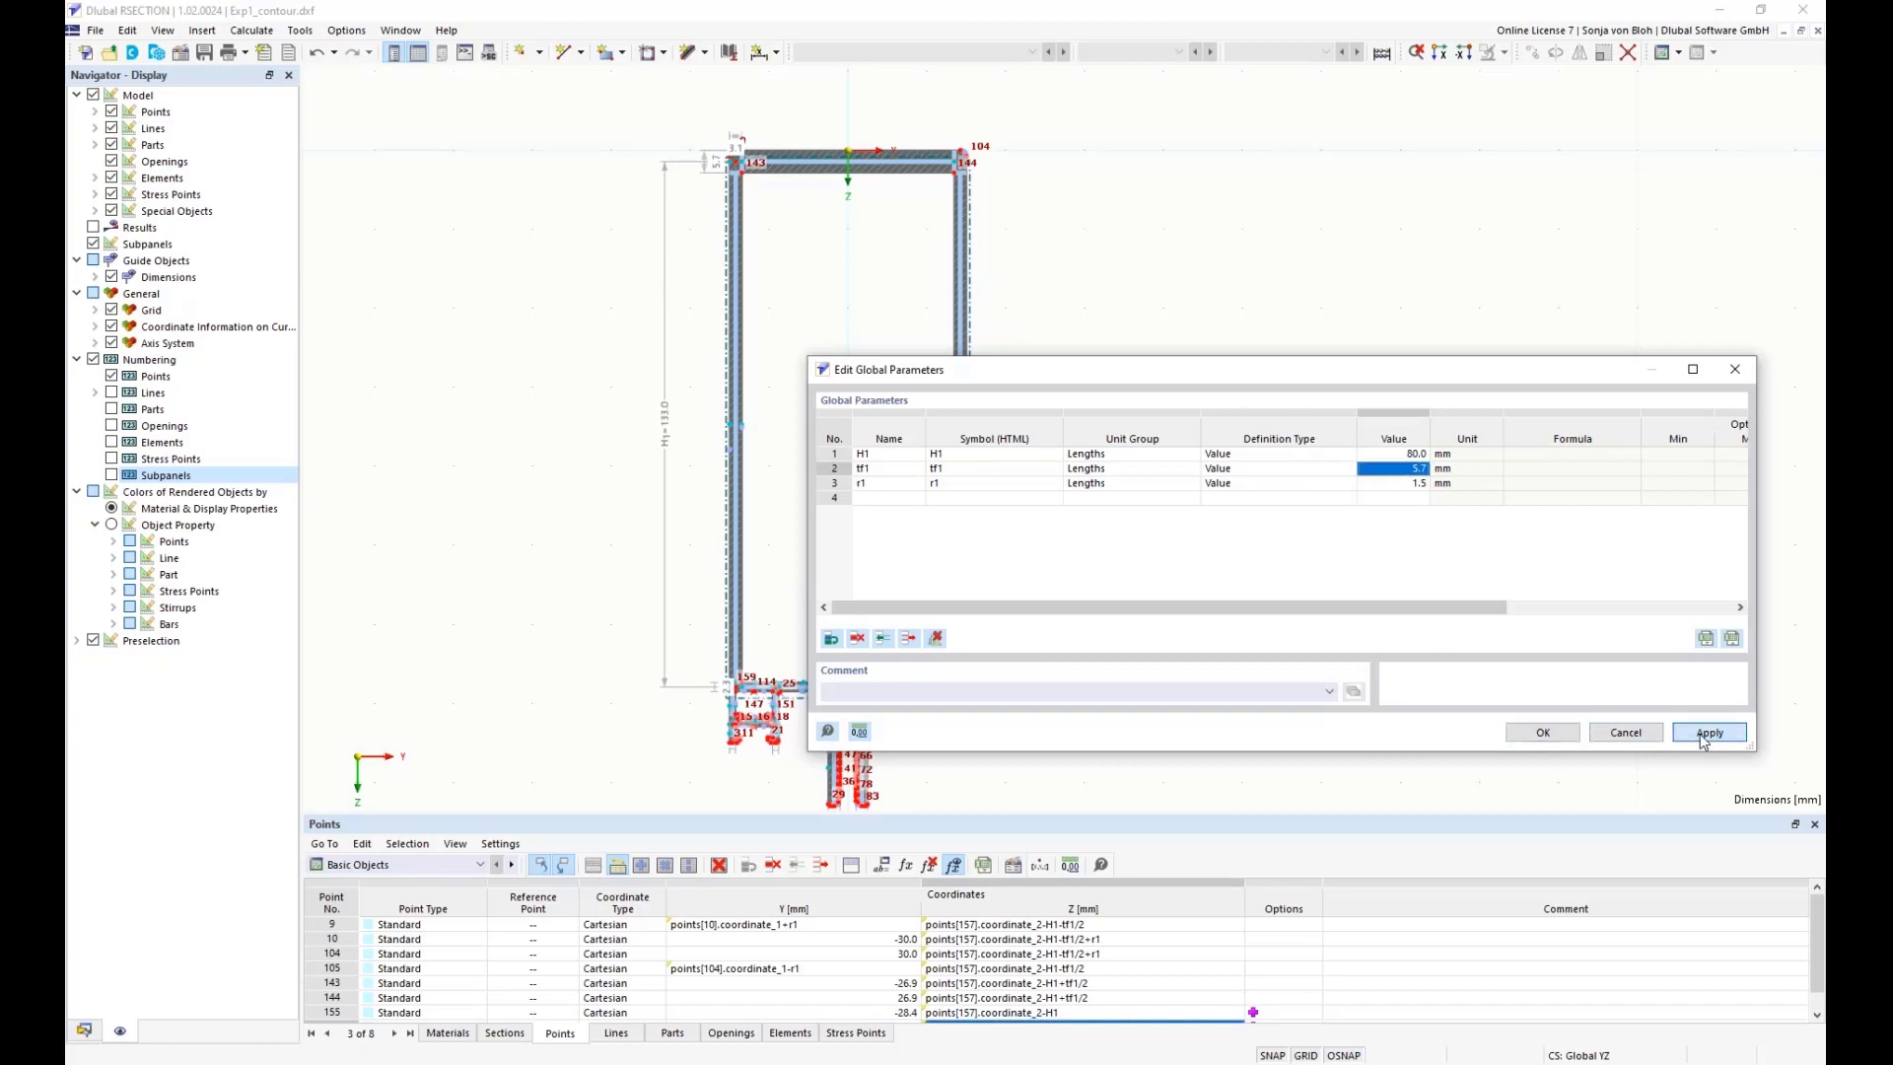
drag(1188, 377, 1127, 264)
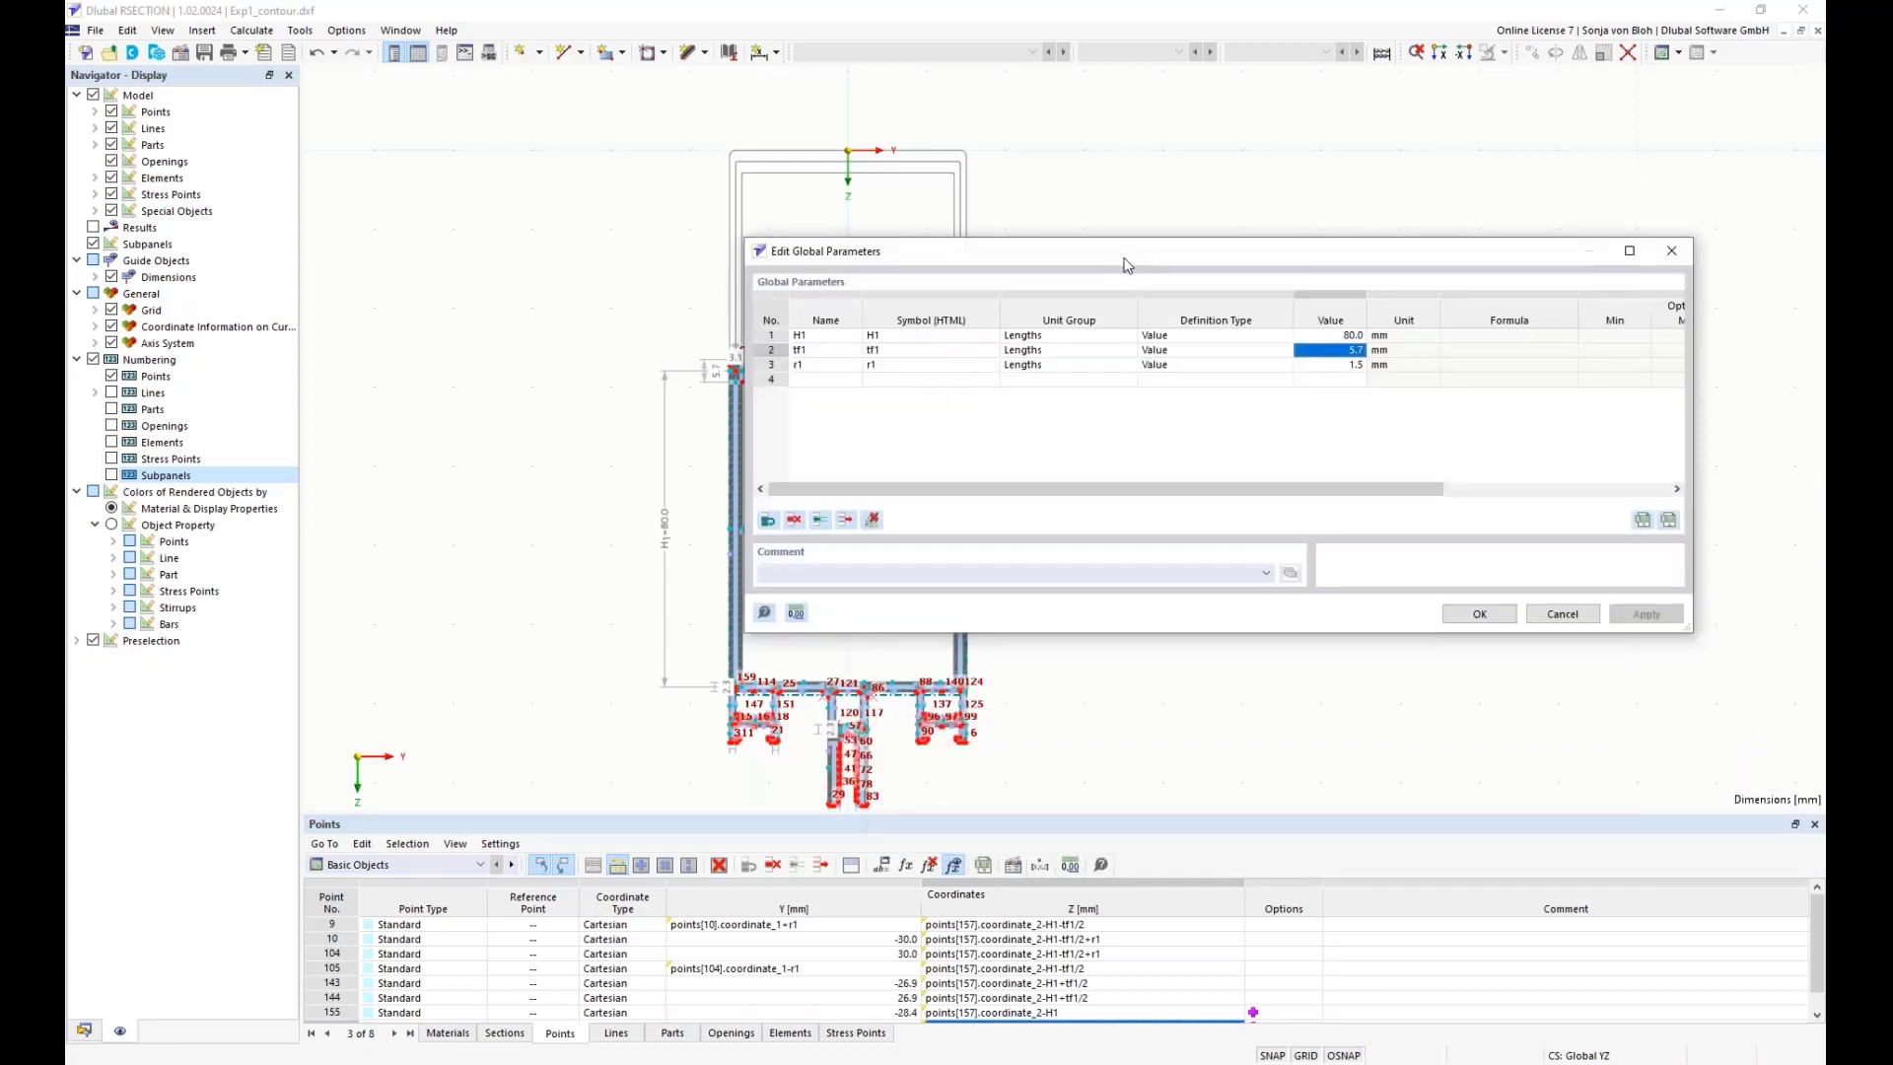
- Set the global parameter H1 back to 133 mm and accept the parameters
double_click(1314, 335)
text(1)
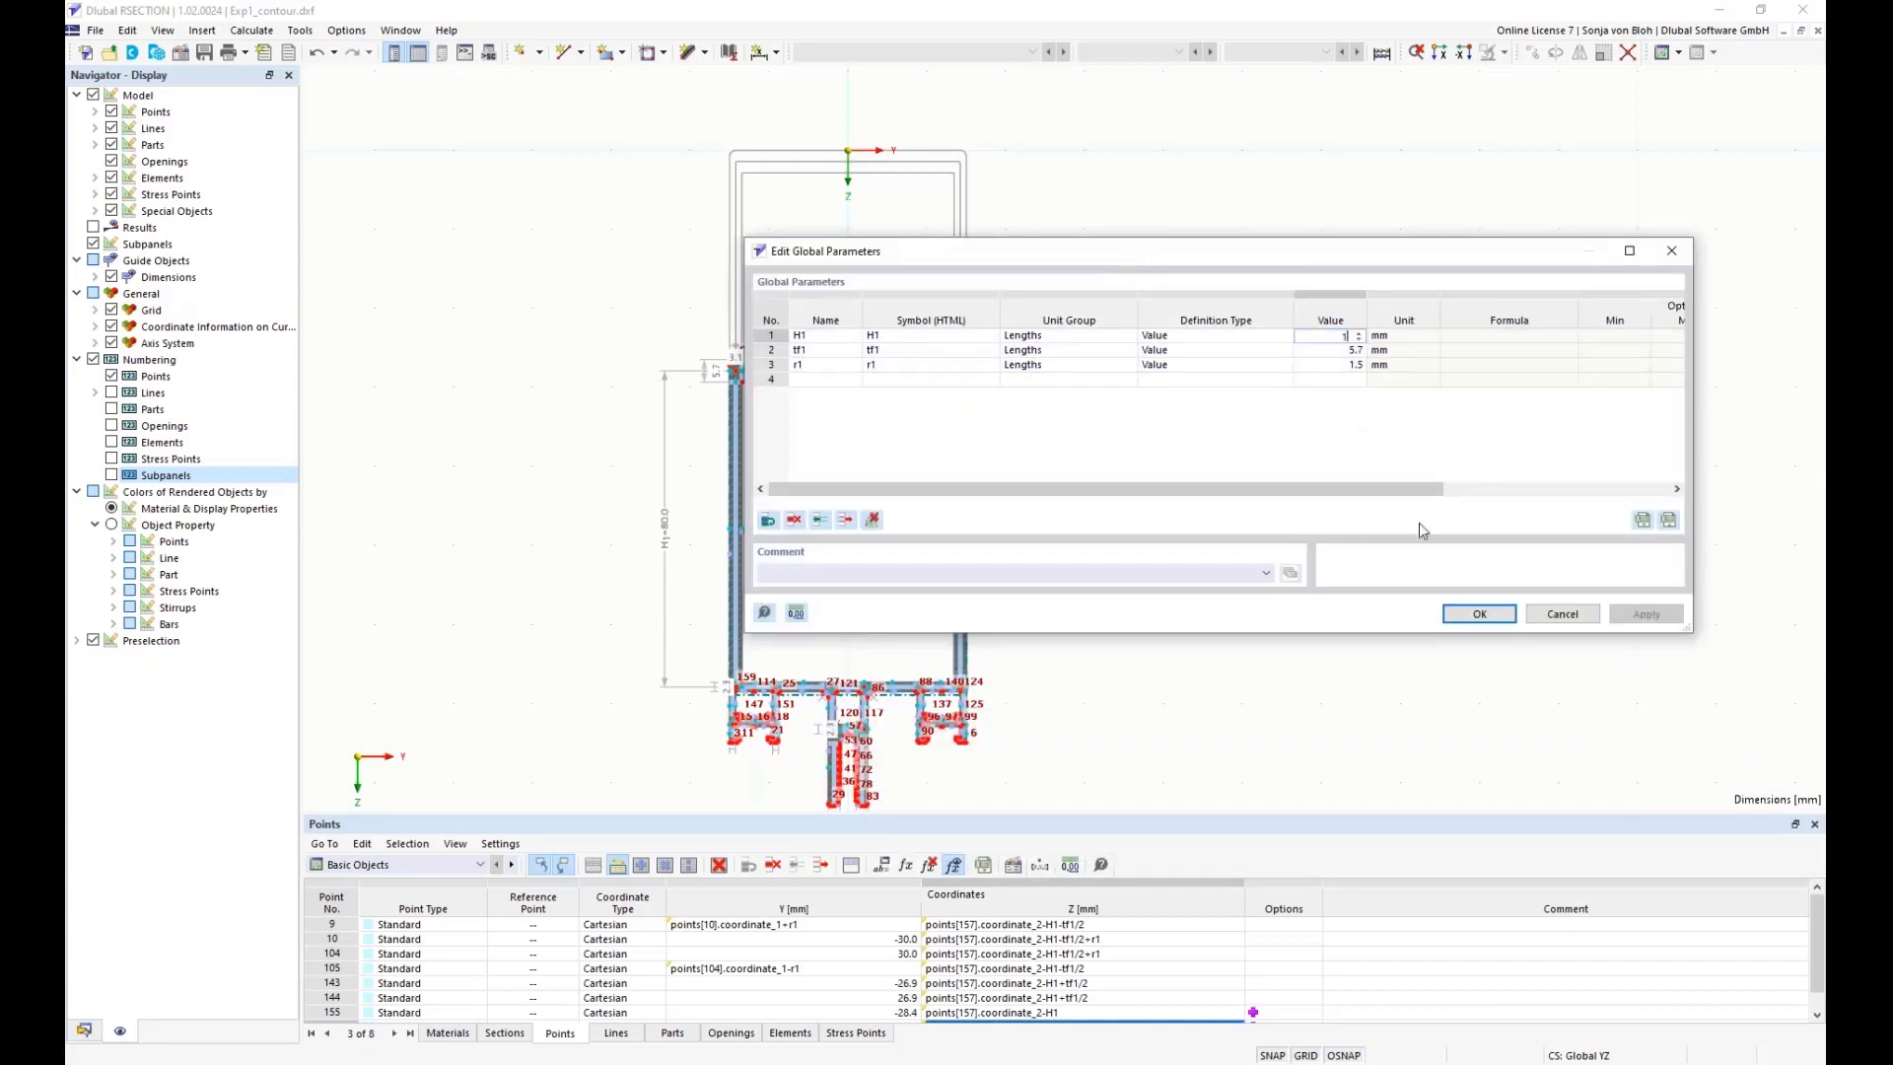
text(33)
click(1480, 615)
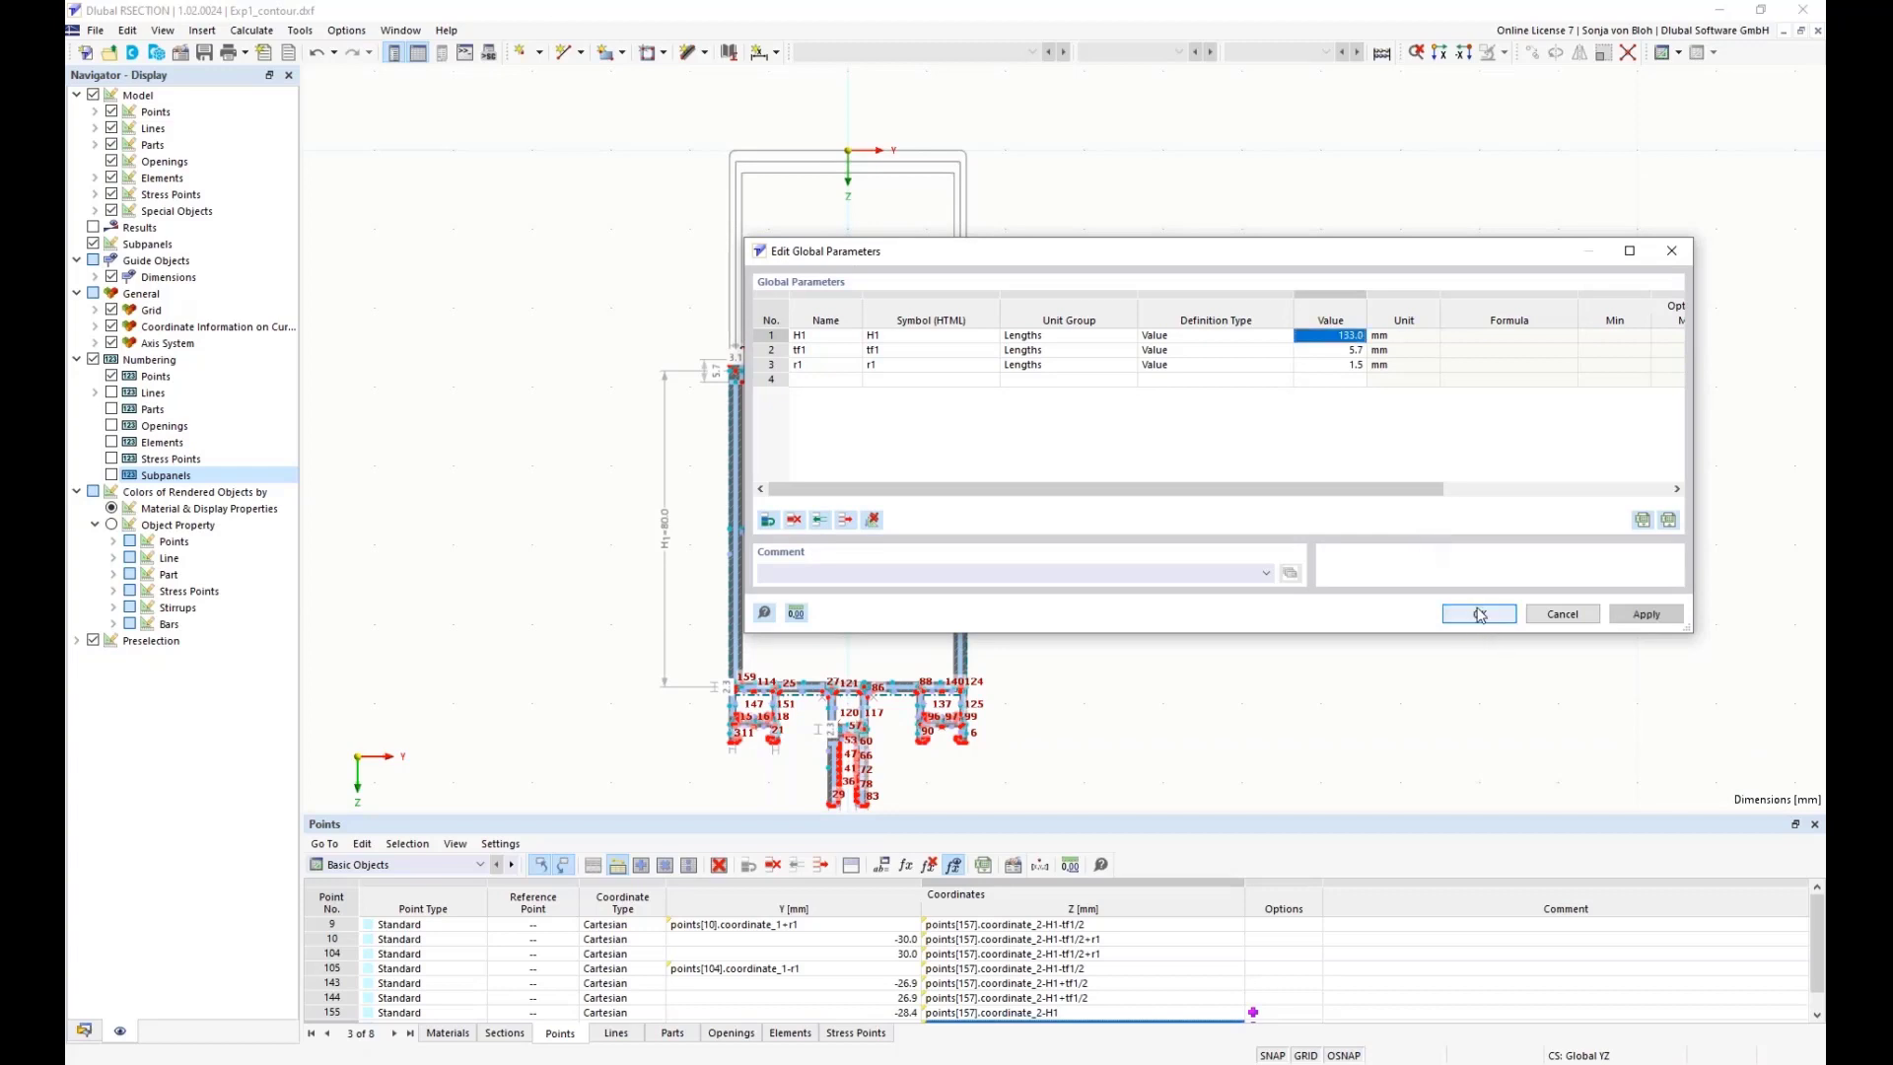
click(1480, 615)
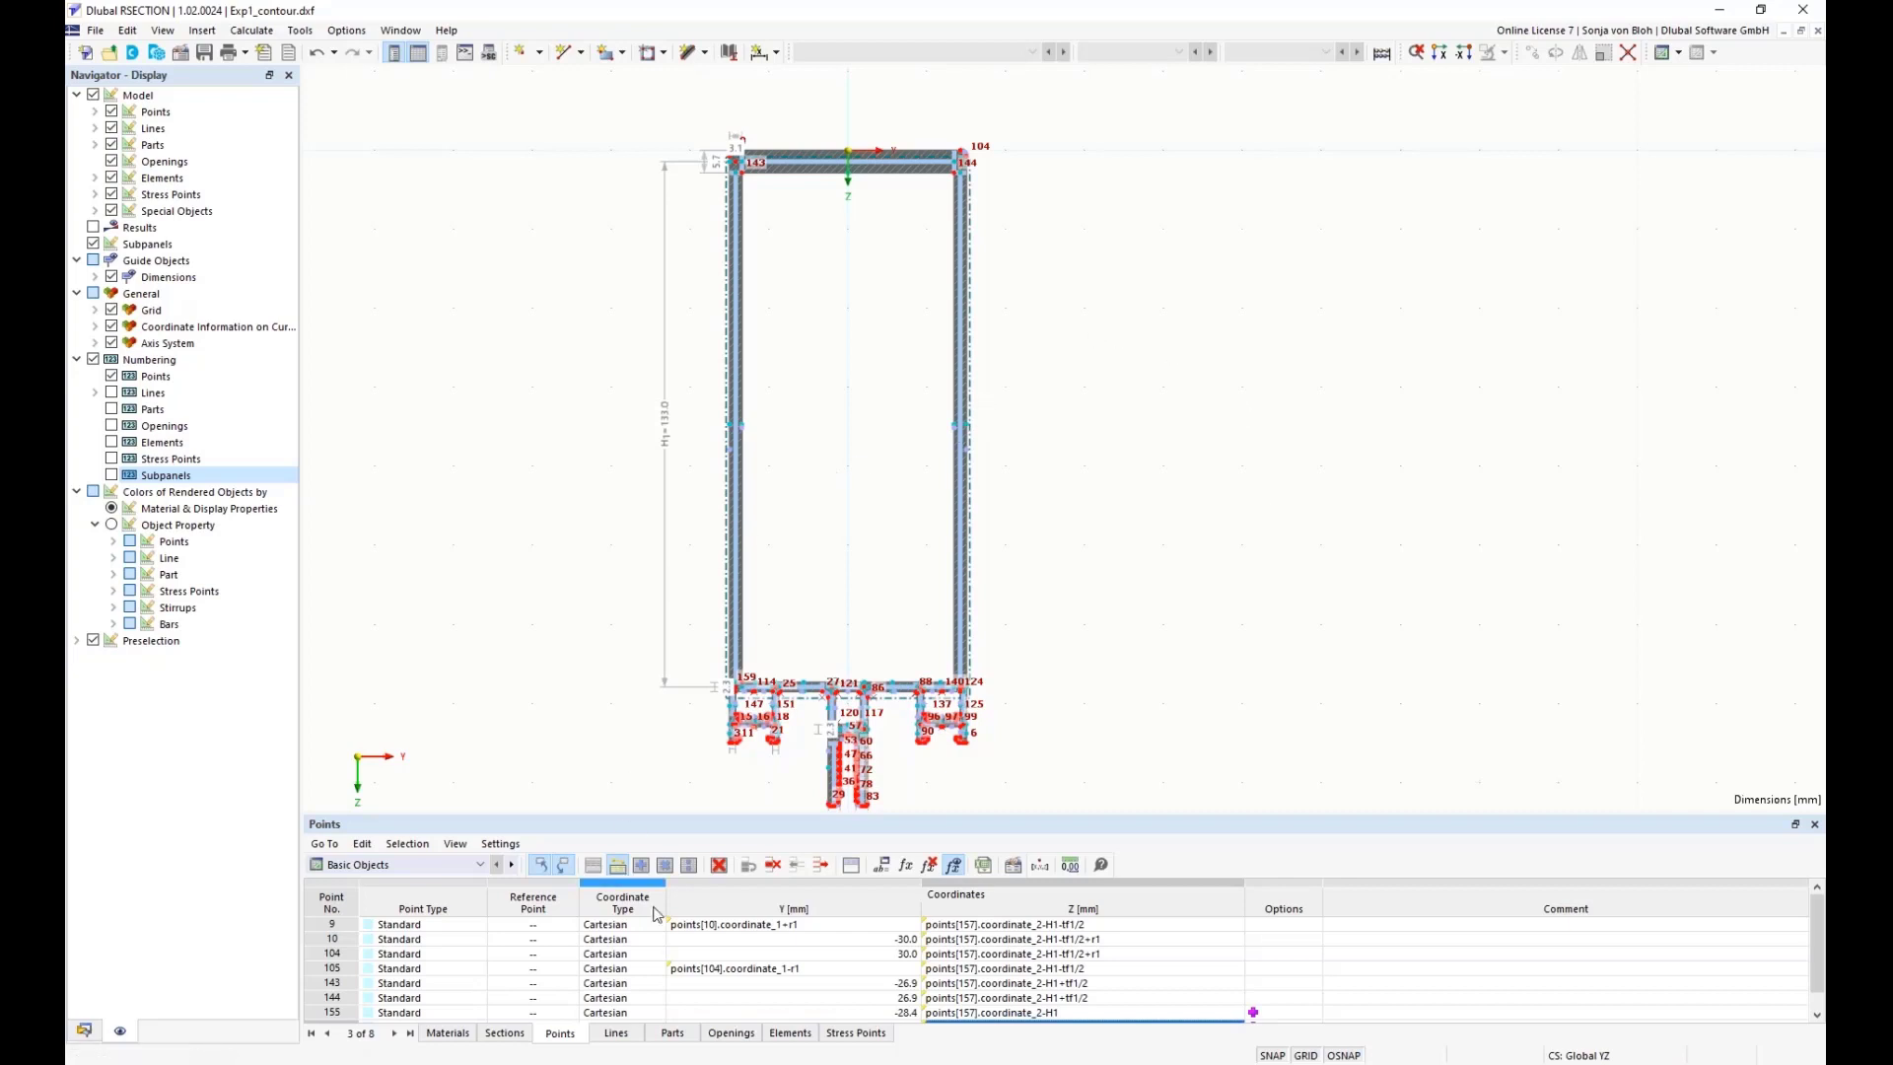
- Create a new load case named Pressure with the Permanent action category
click(84, 1031)
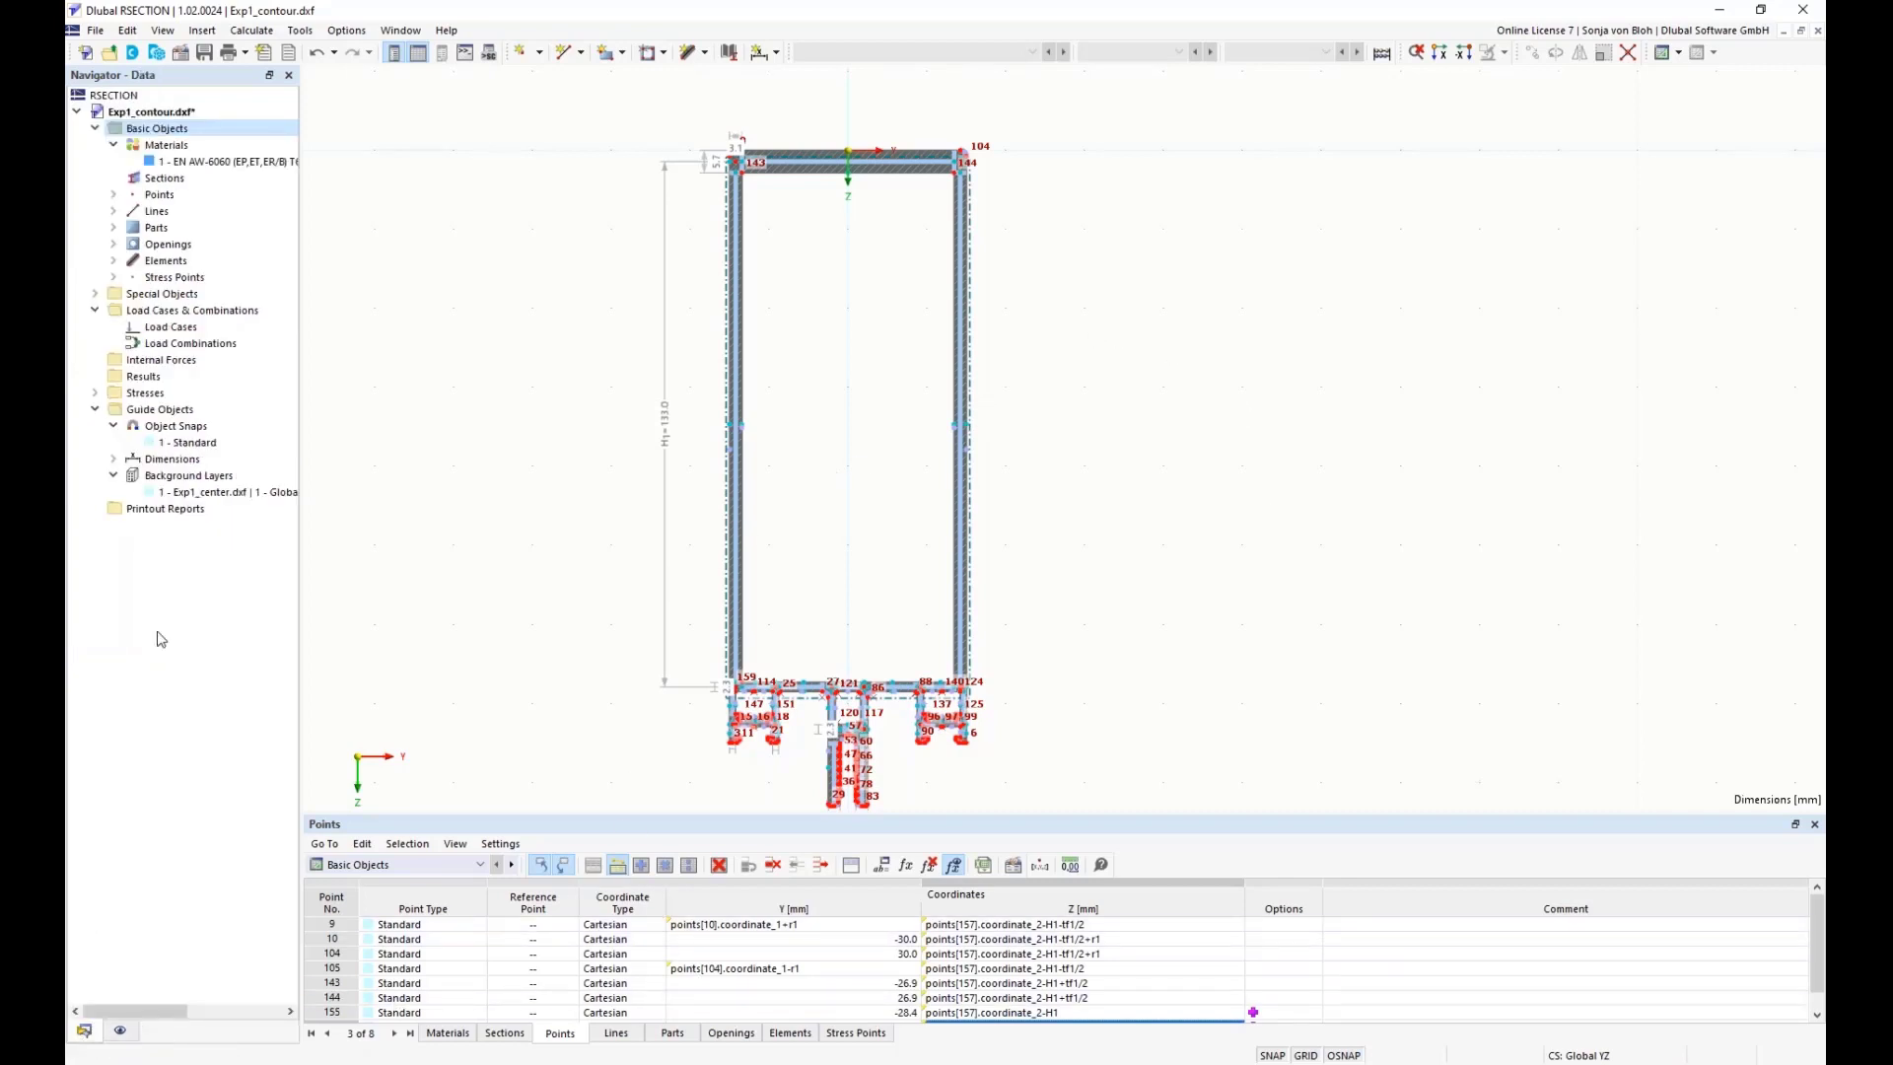
right_click(182, 332)
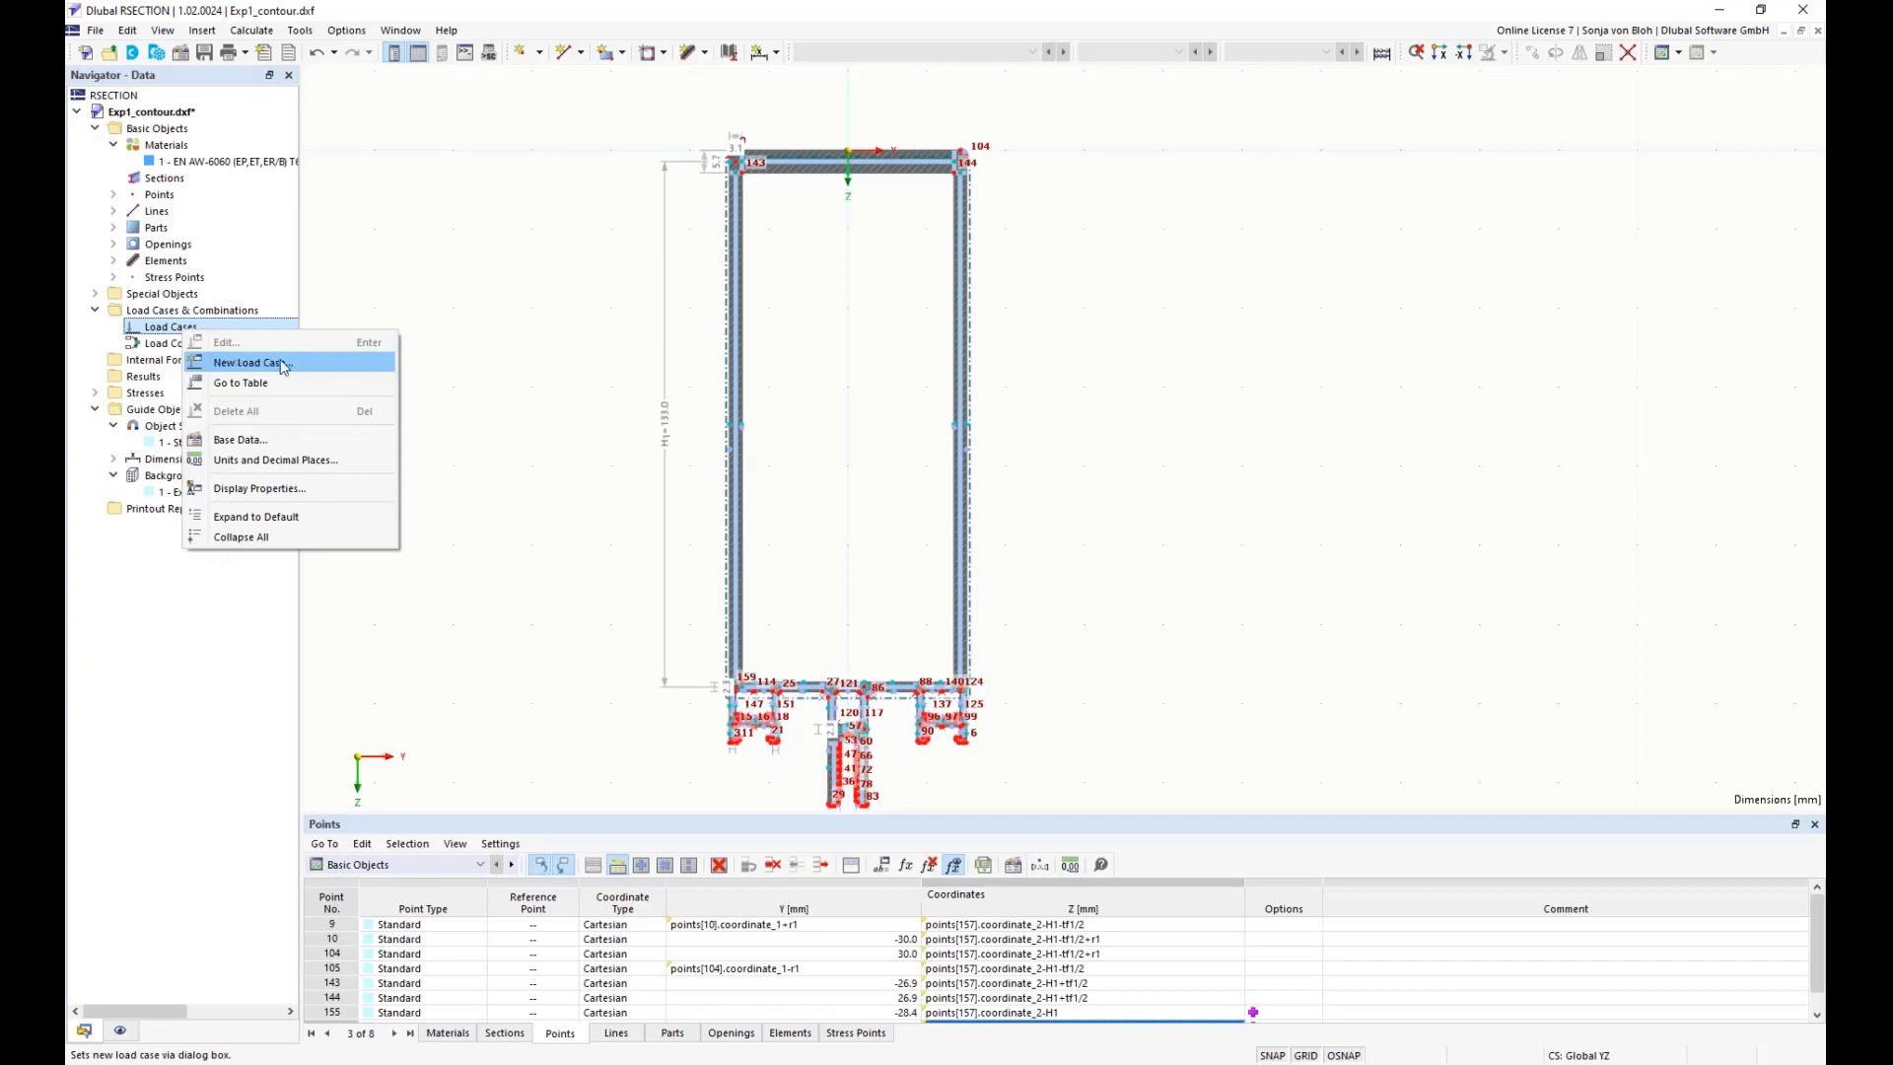
click(237, 364)
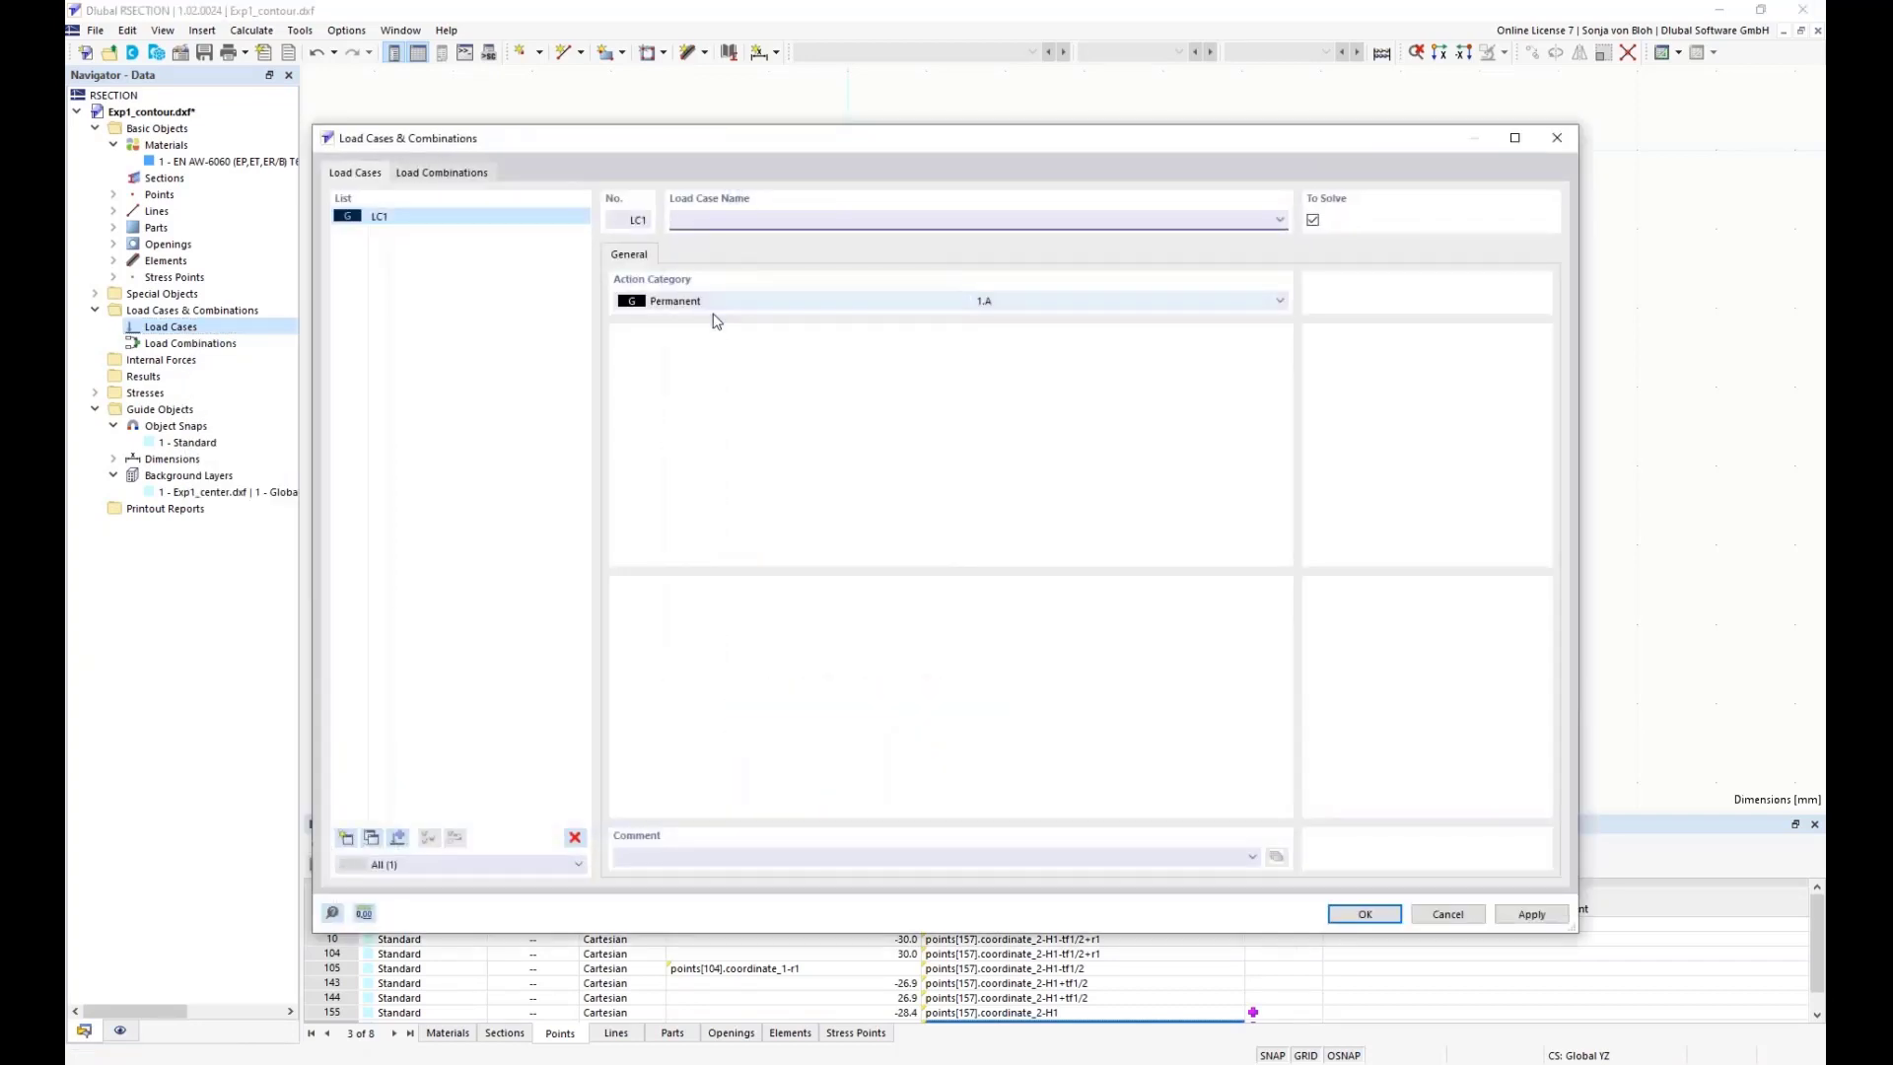
text(Pressur)
click(1360, 914)
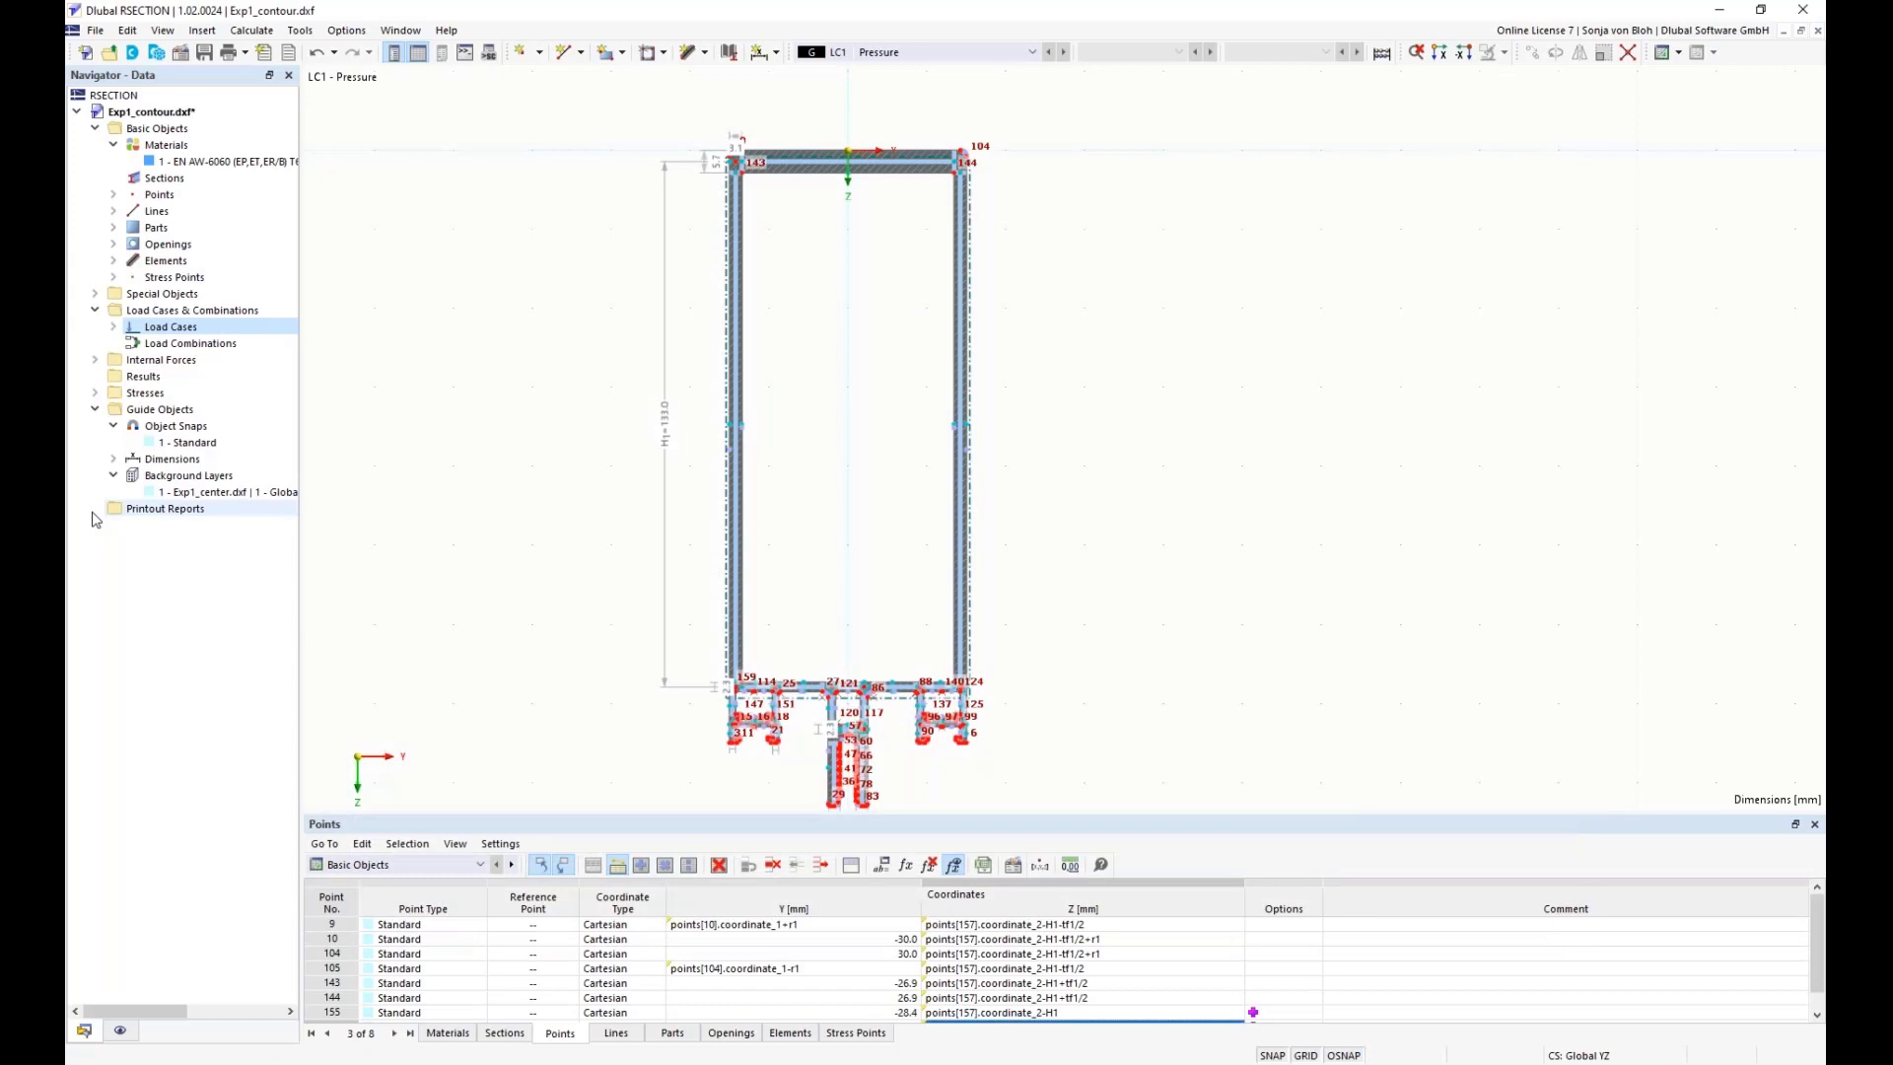
- Expand the internal forces of LC1 - Pressure in the navigator and display the Internal Forces input table
click(95, 360)
click(114, 376)
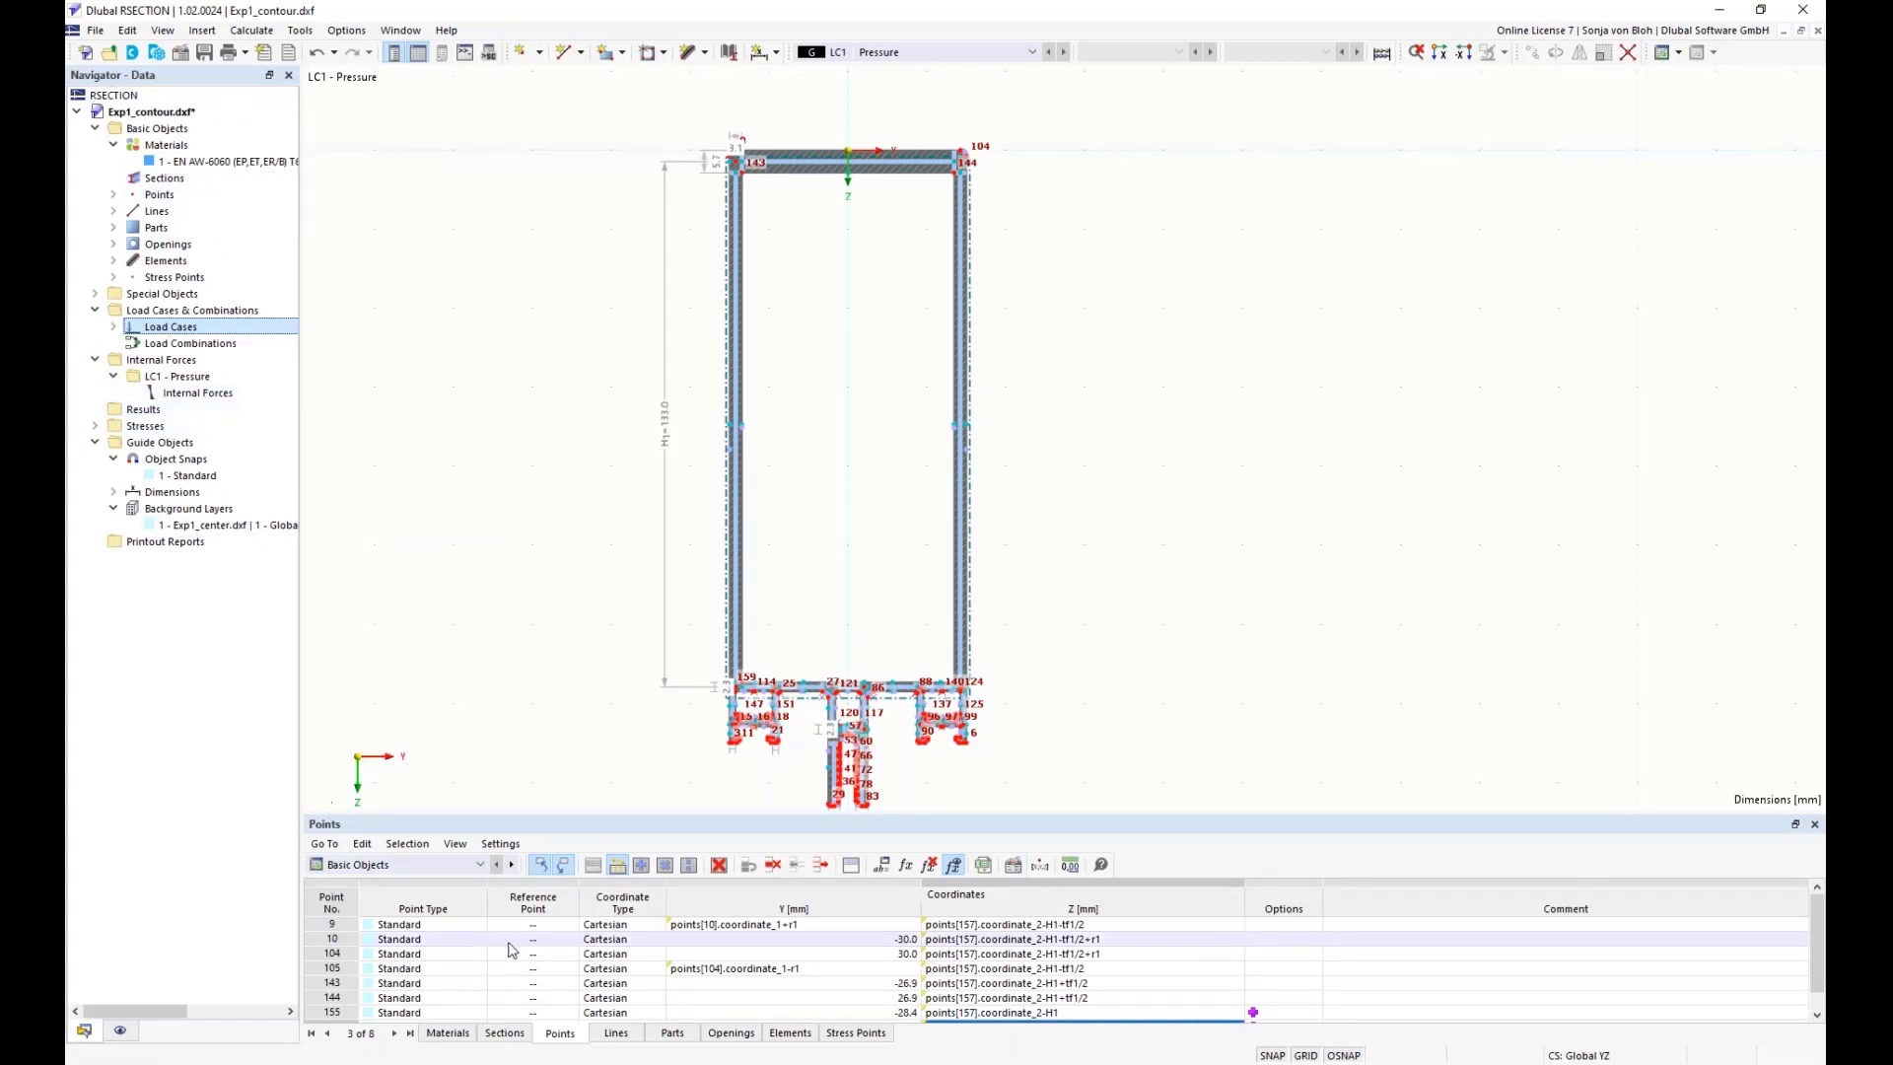
click(482, 864)
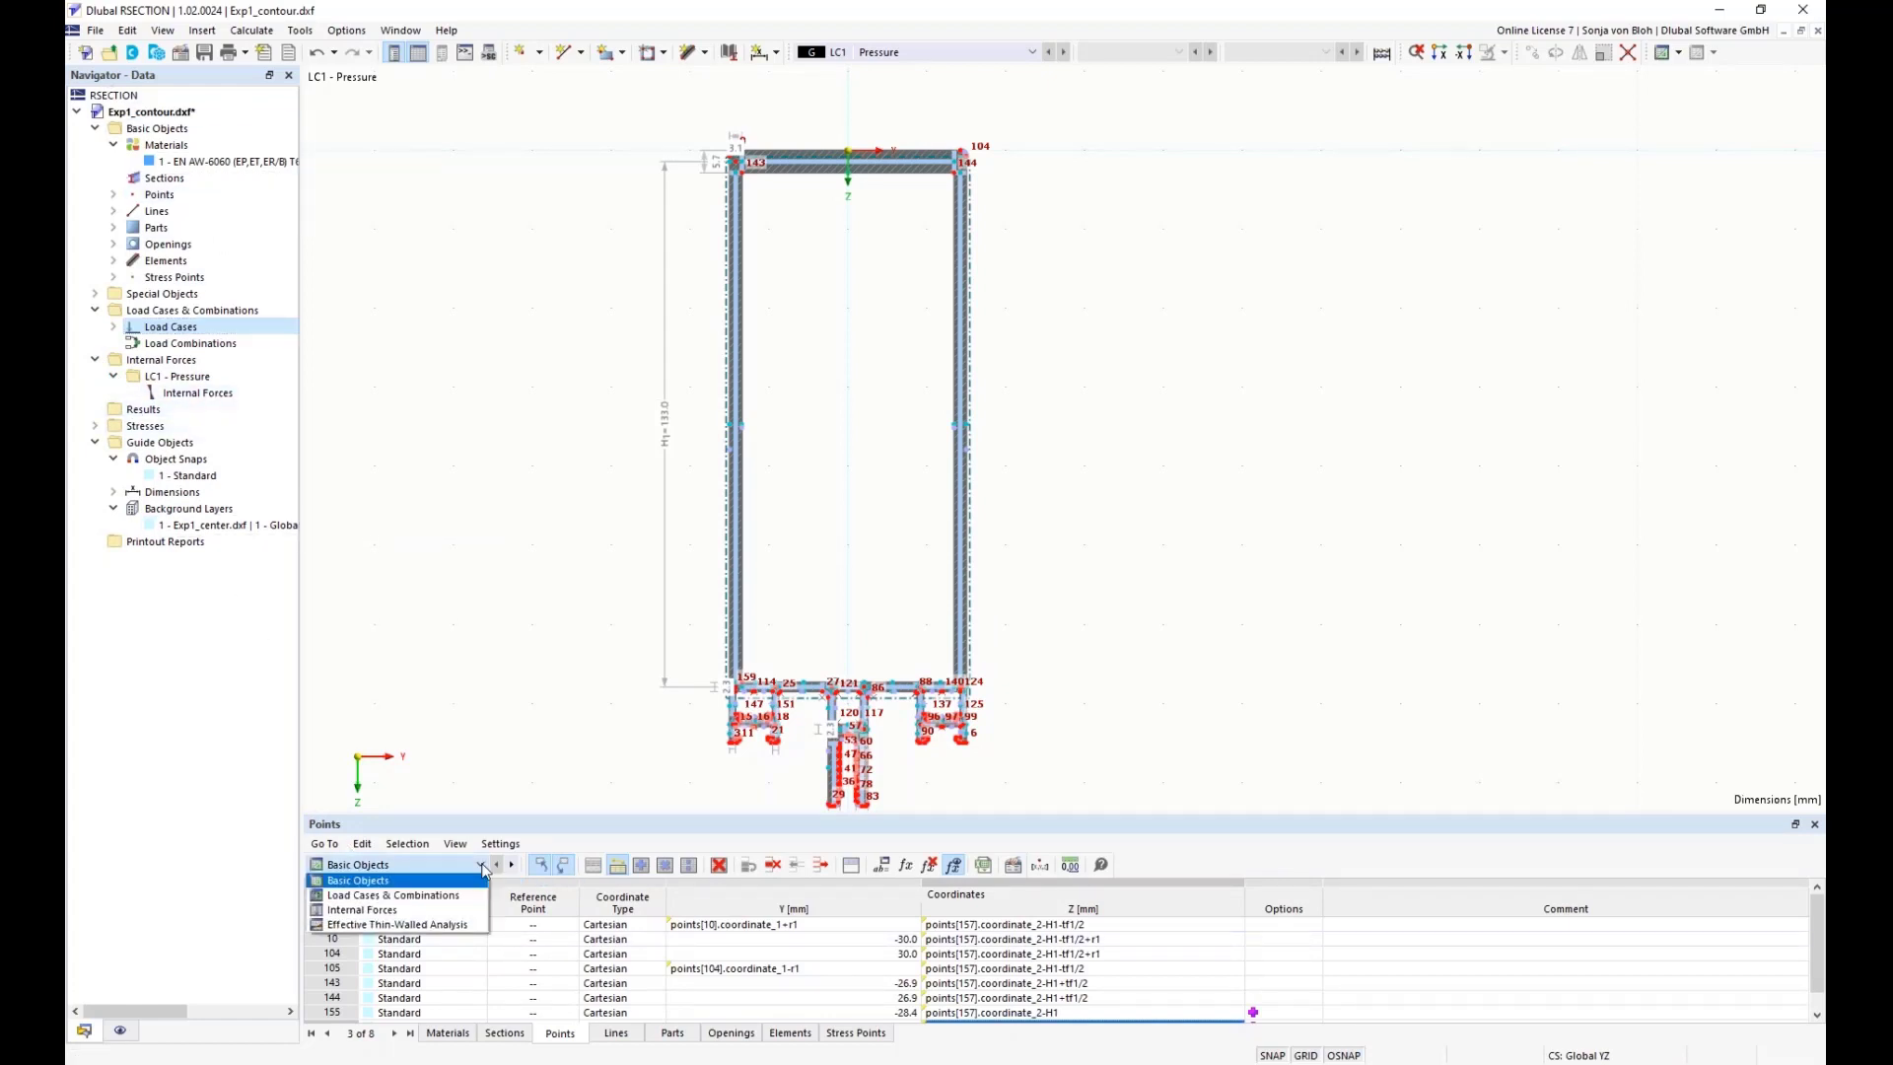
click(351, 910)
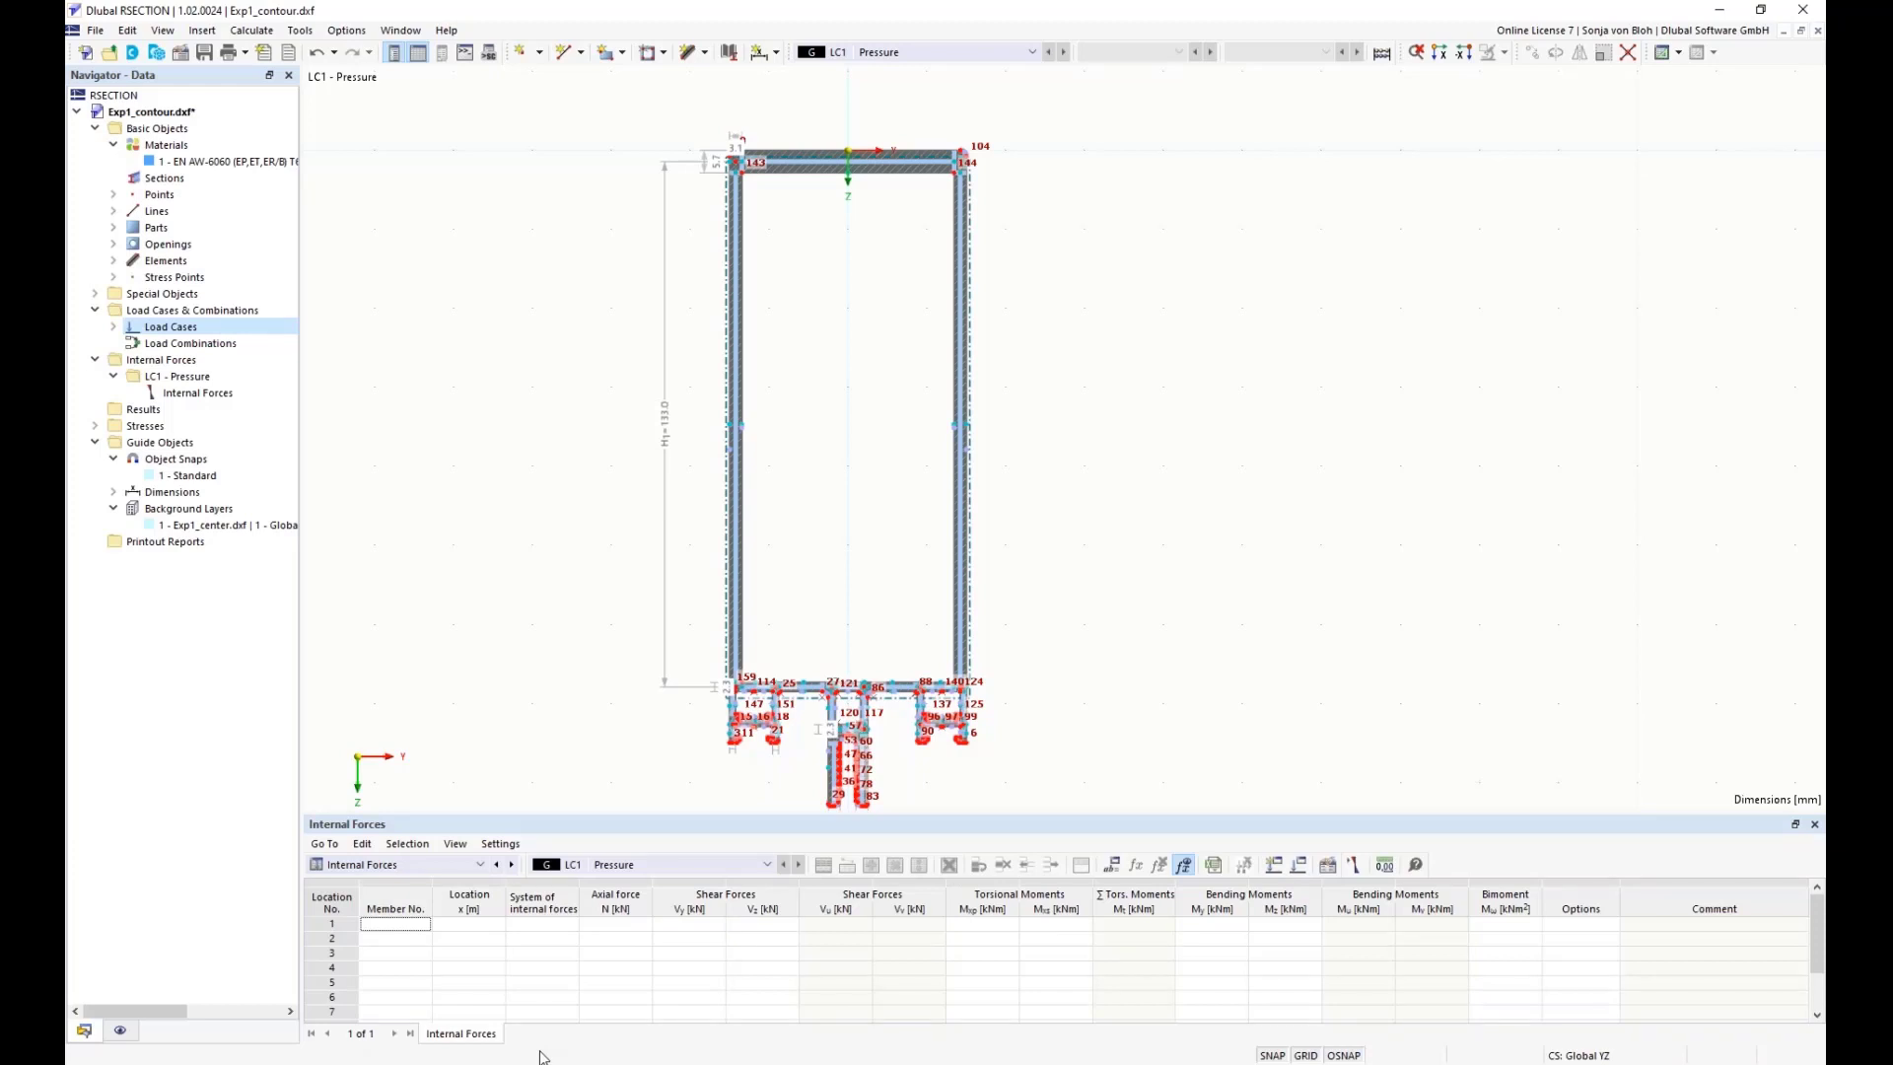
- Examine the source programs offered for importing internal forces and leave the import without applying it
click(1353, 865)
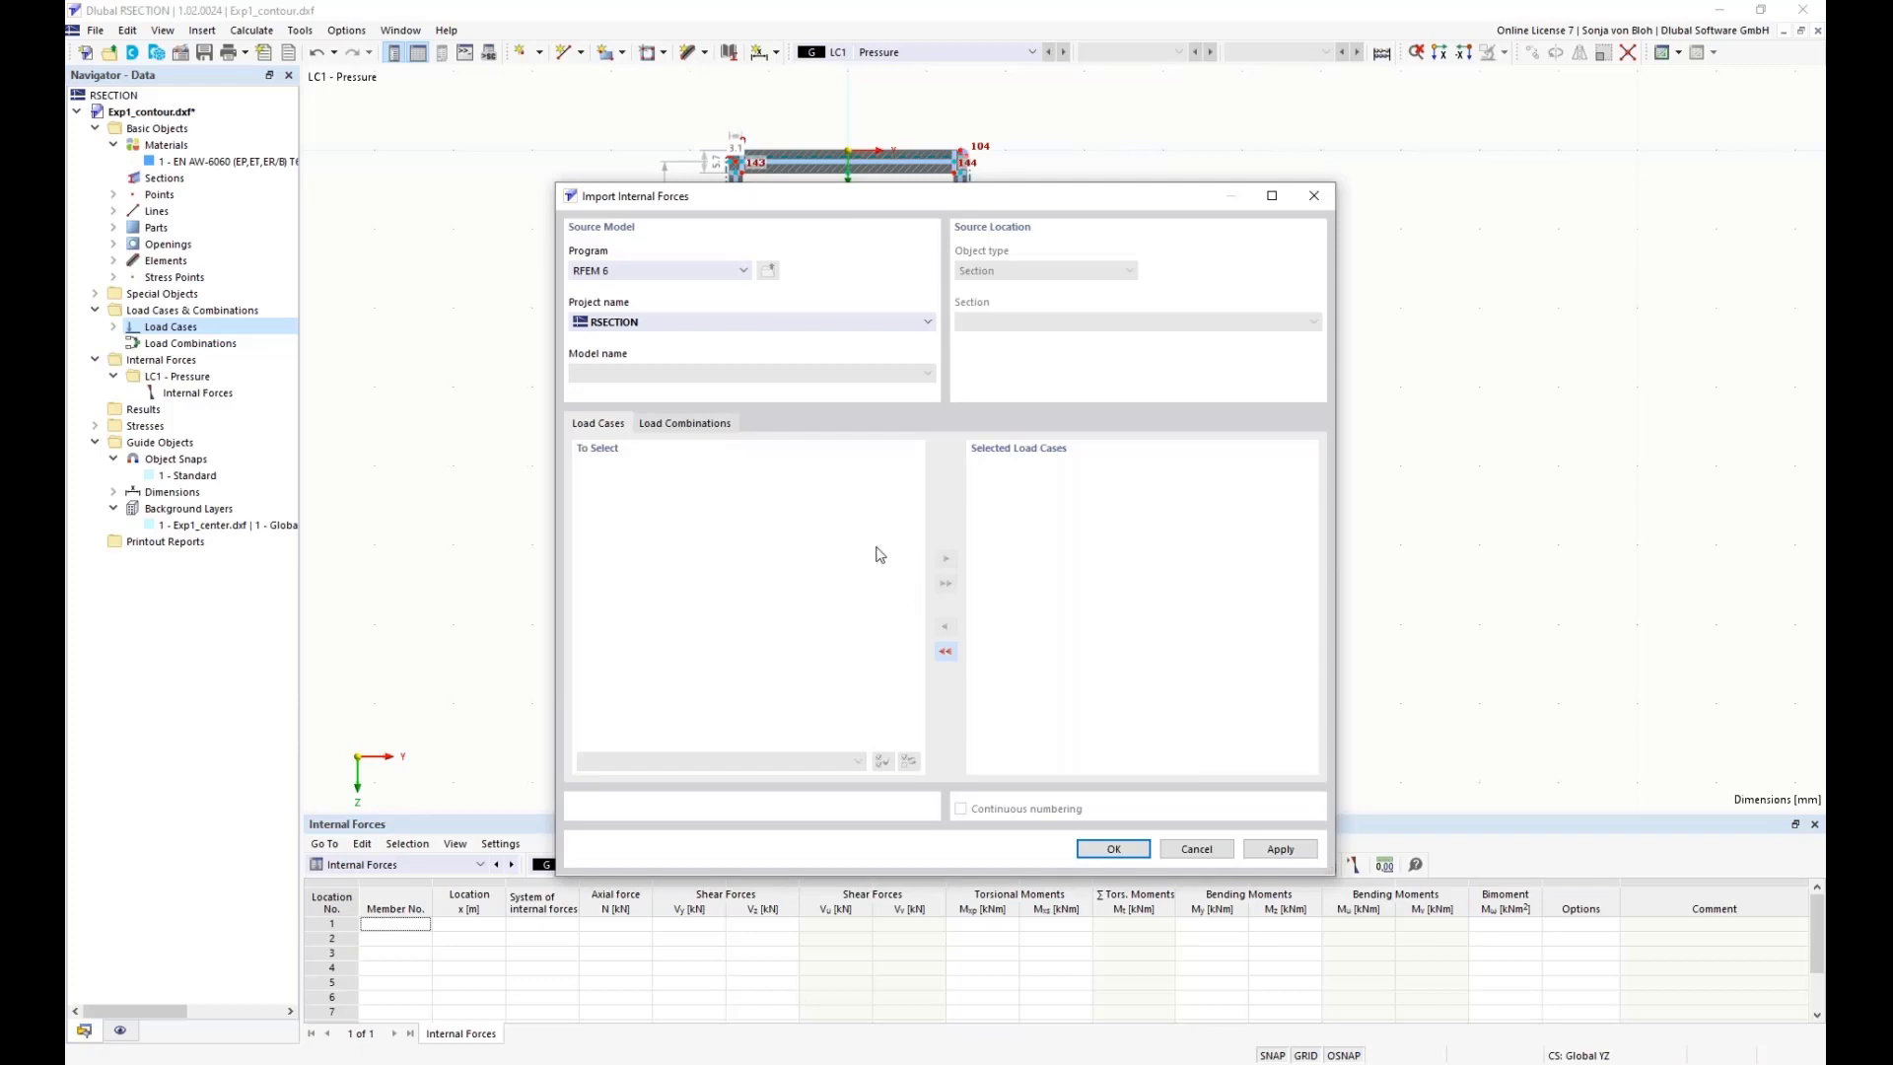
click(742, 271)
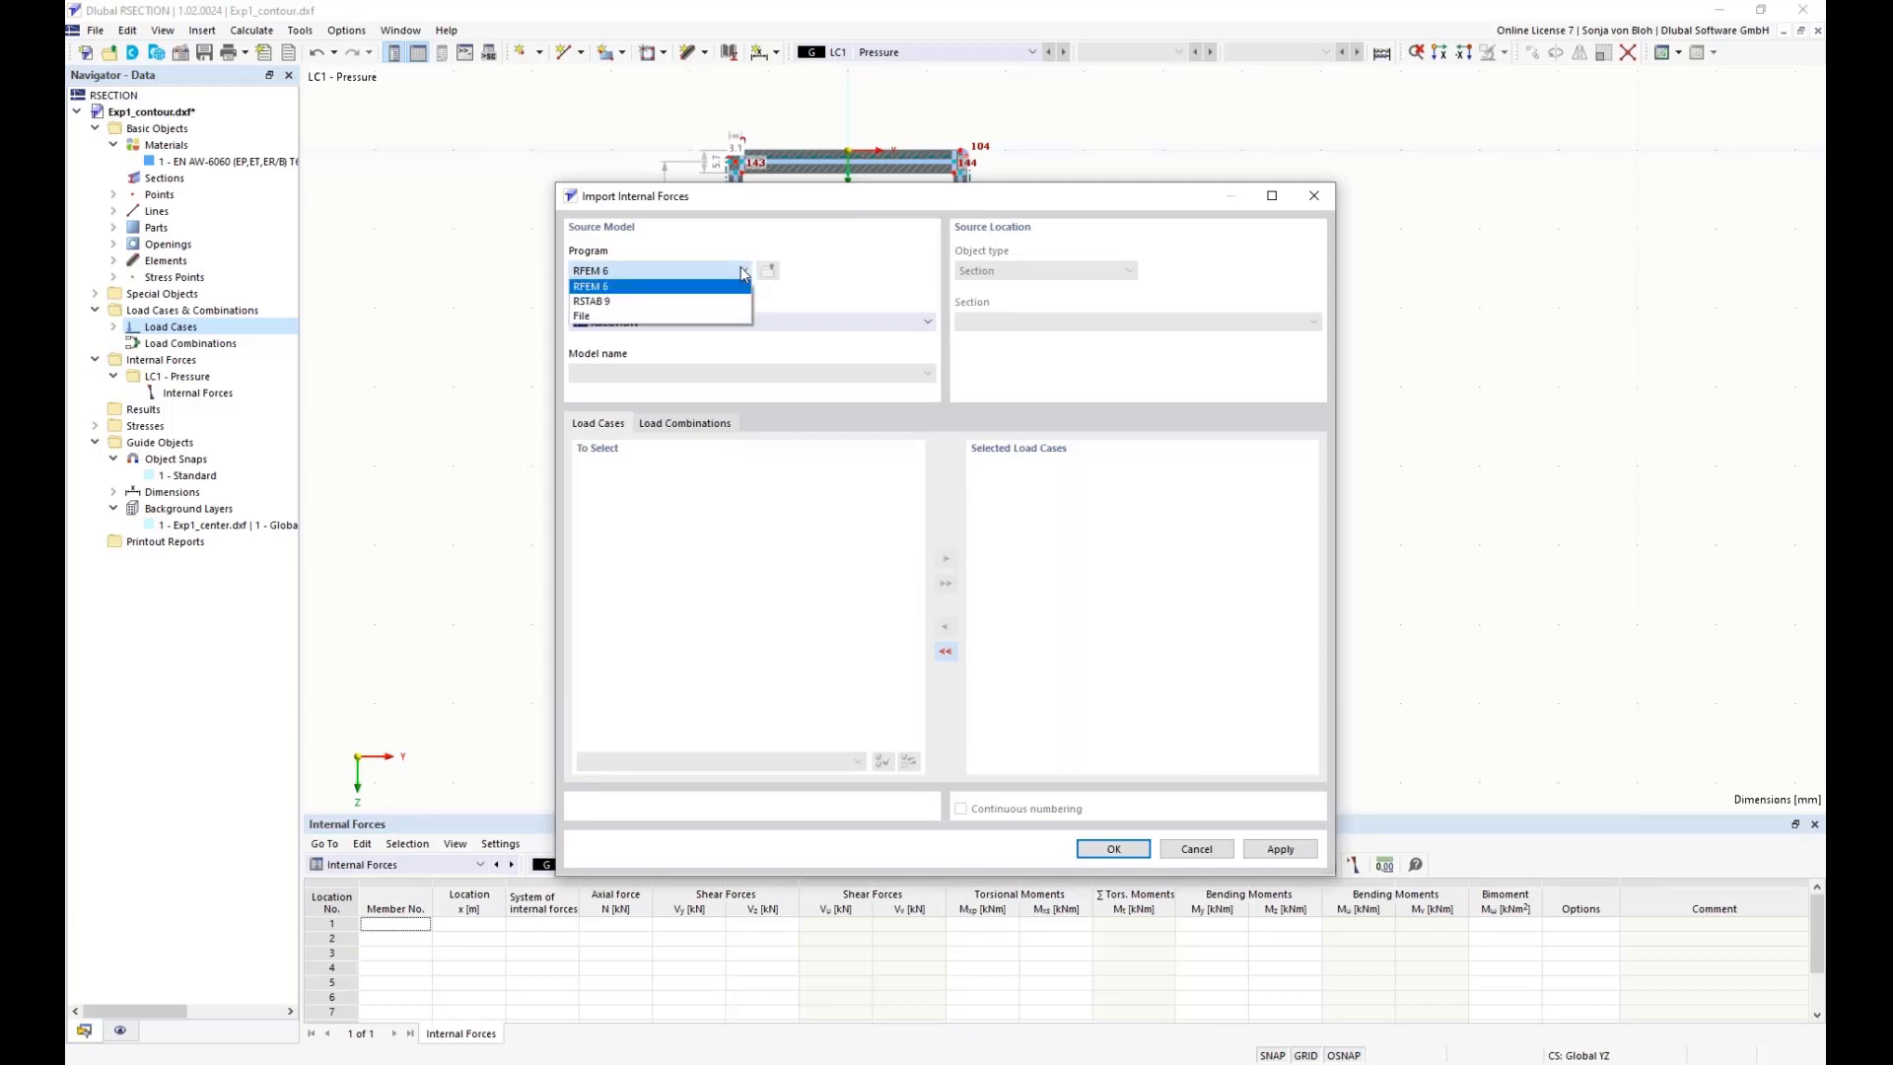
click(742, 273)
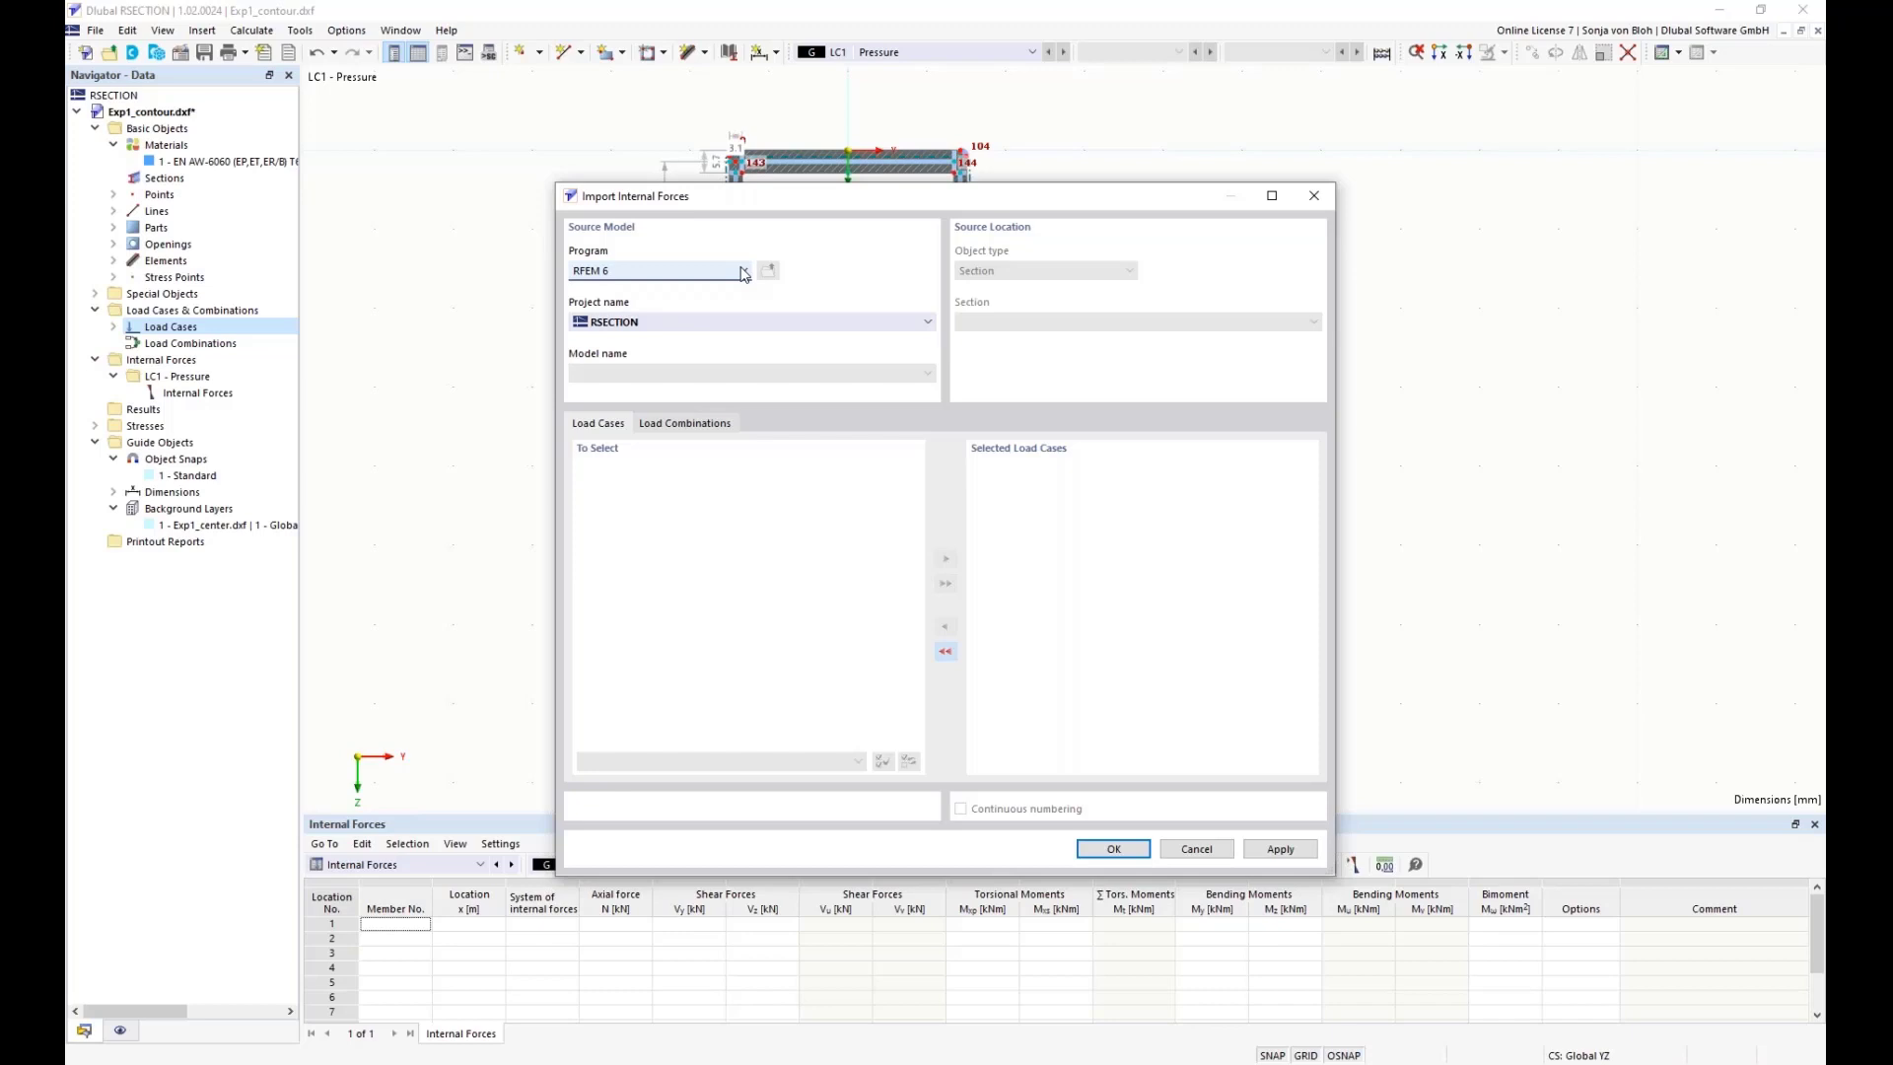
click(1197, 849)
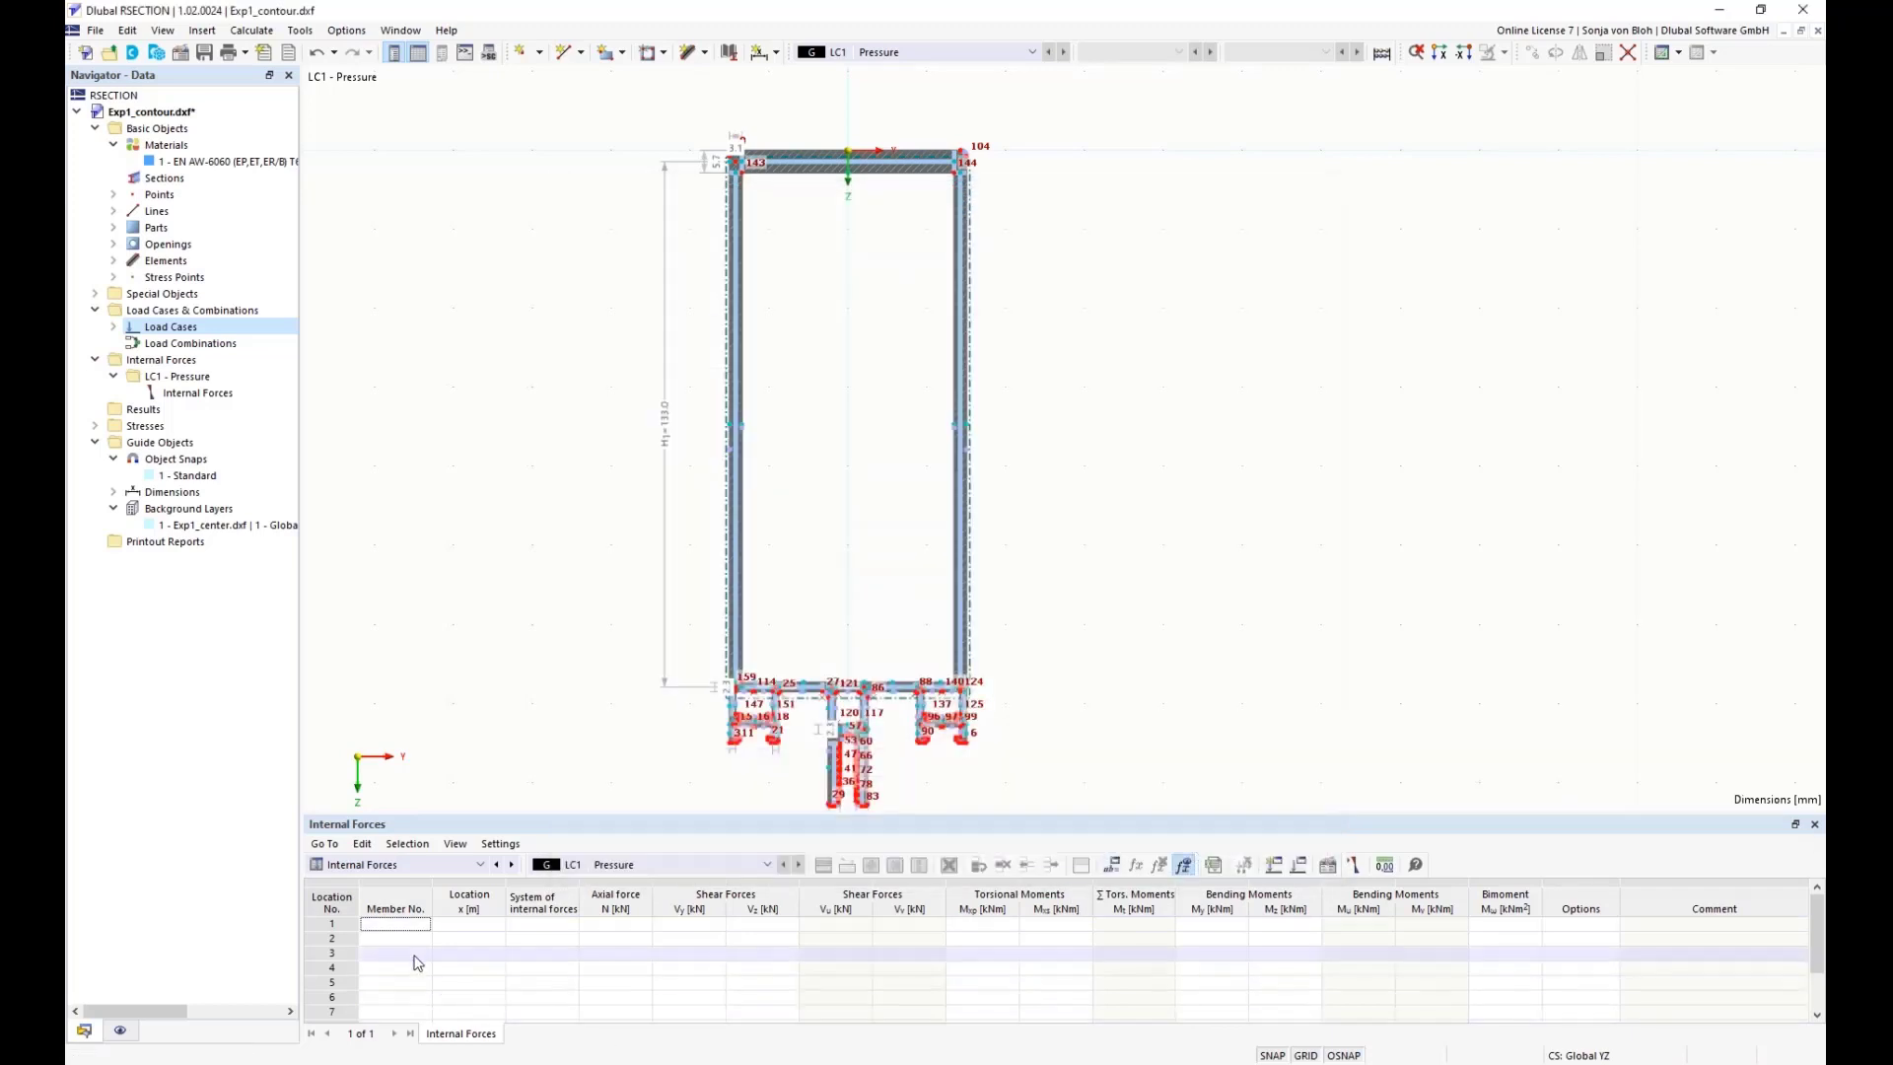
- Define internal forces at location 1 for member 1 with an axial force N of -2 kN
click(411, 927)
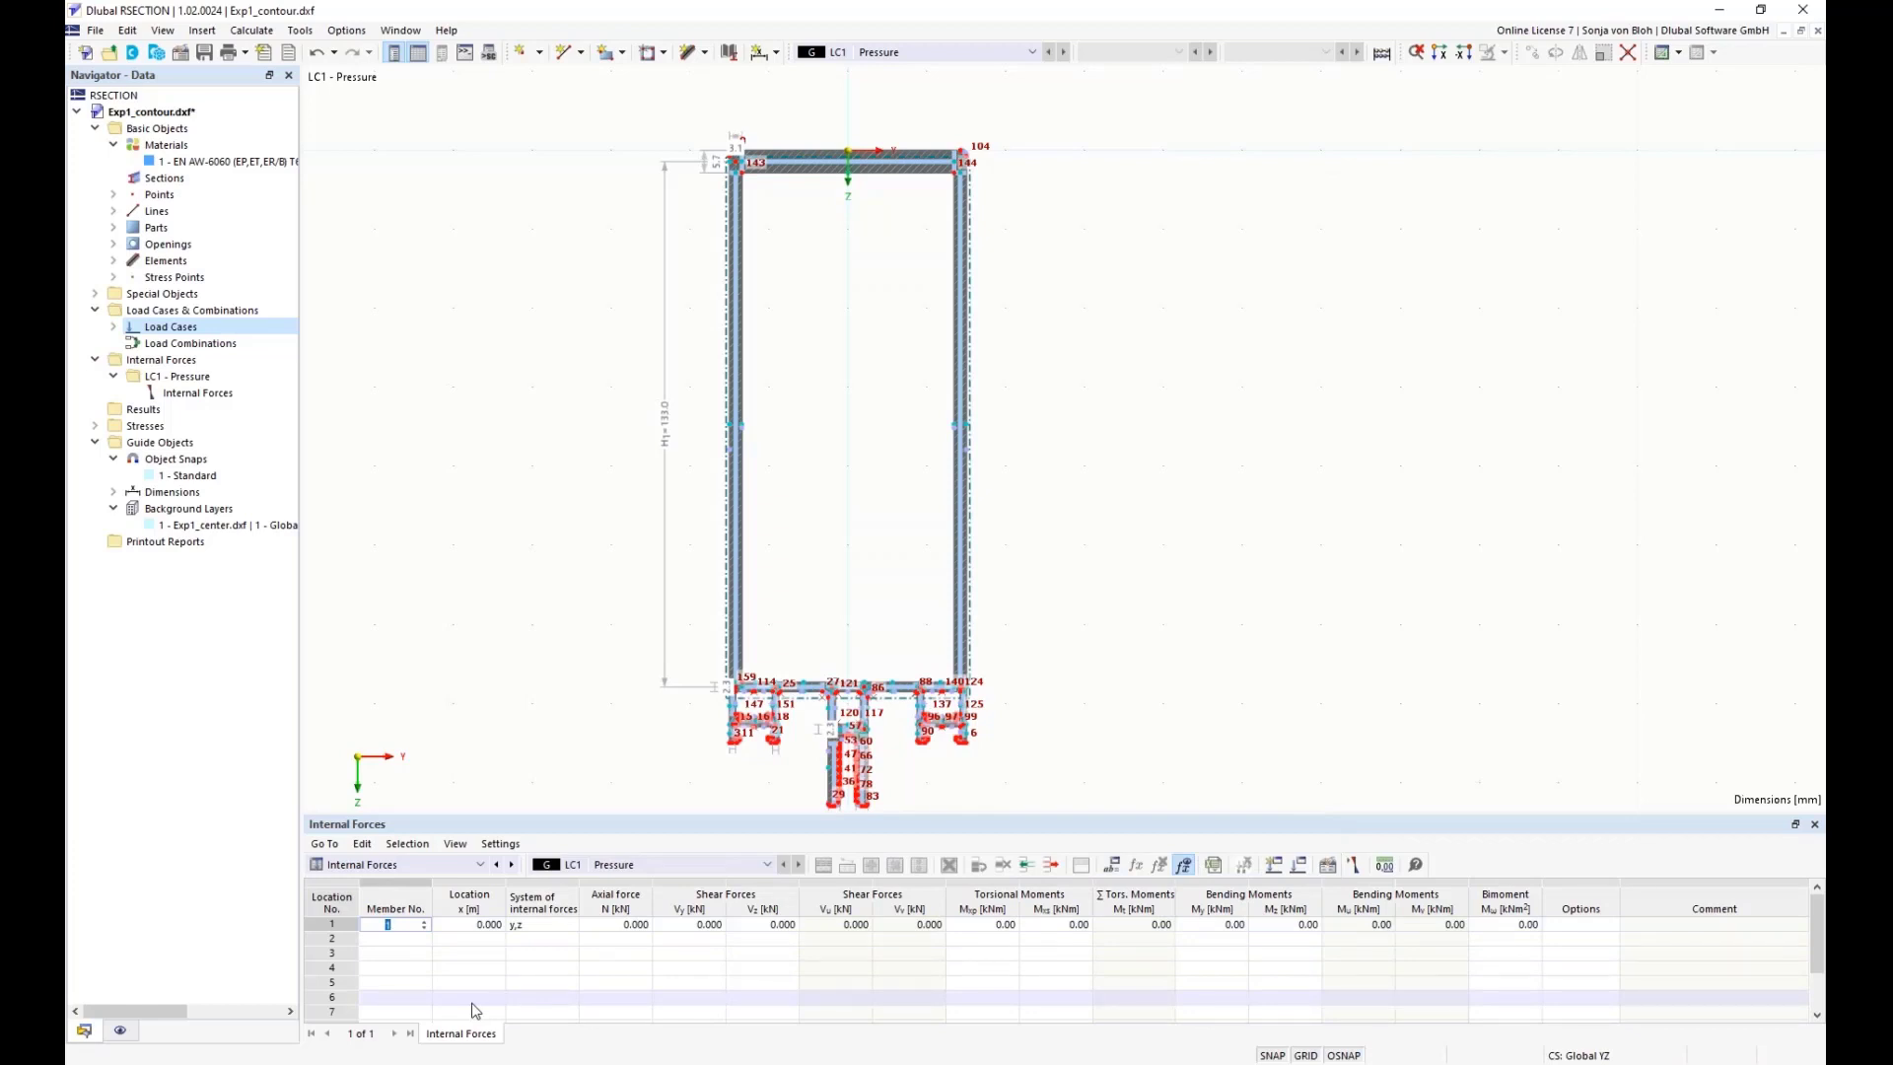
click(617, 924)
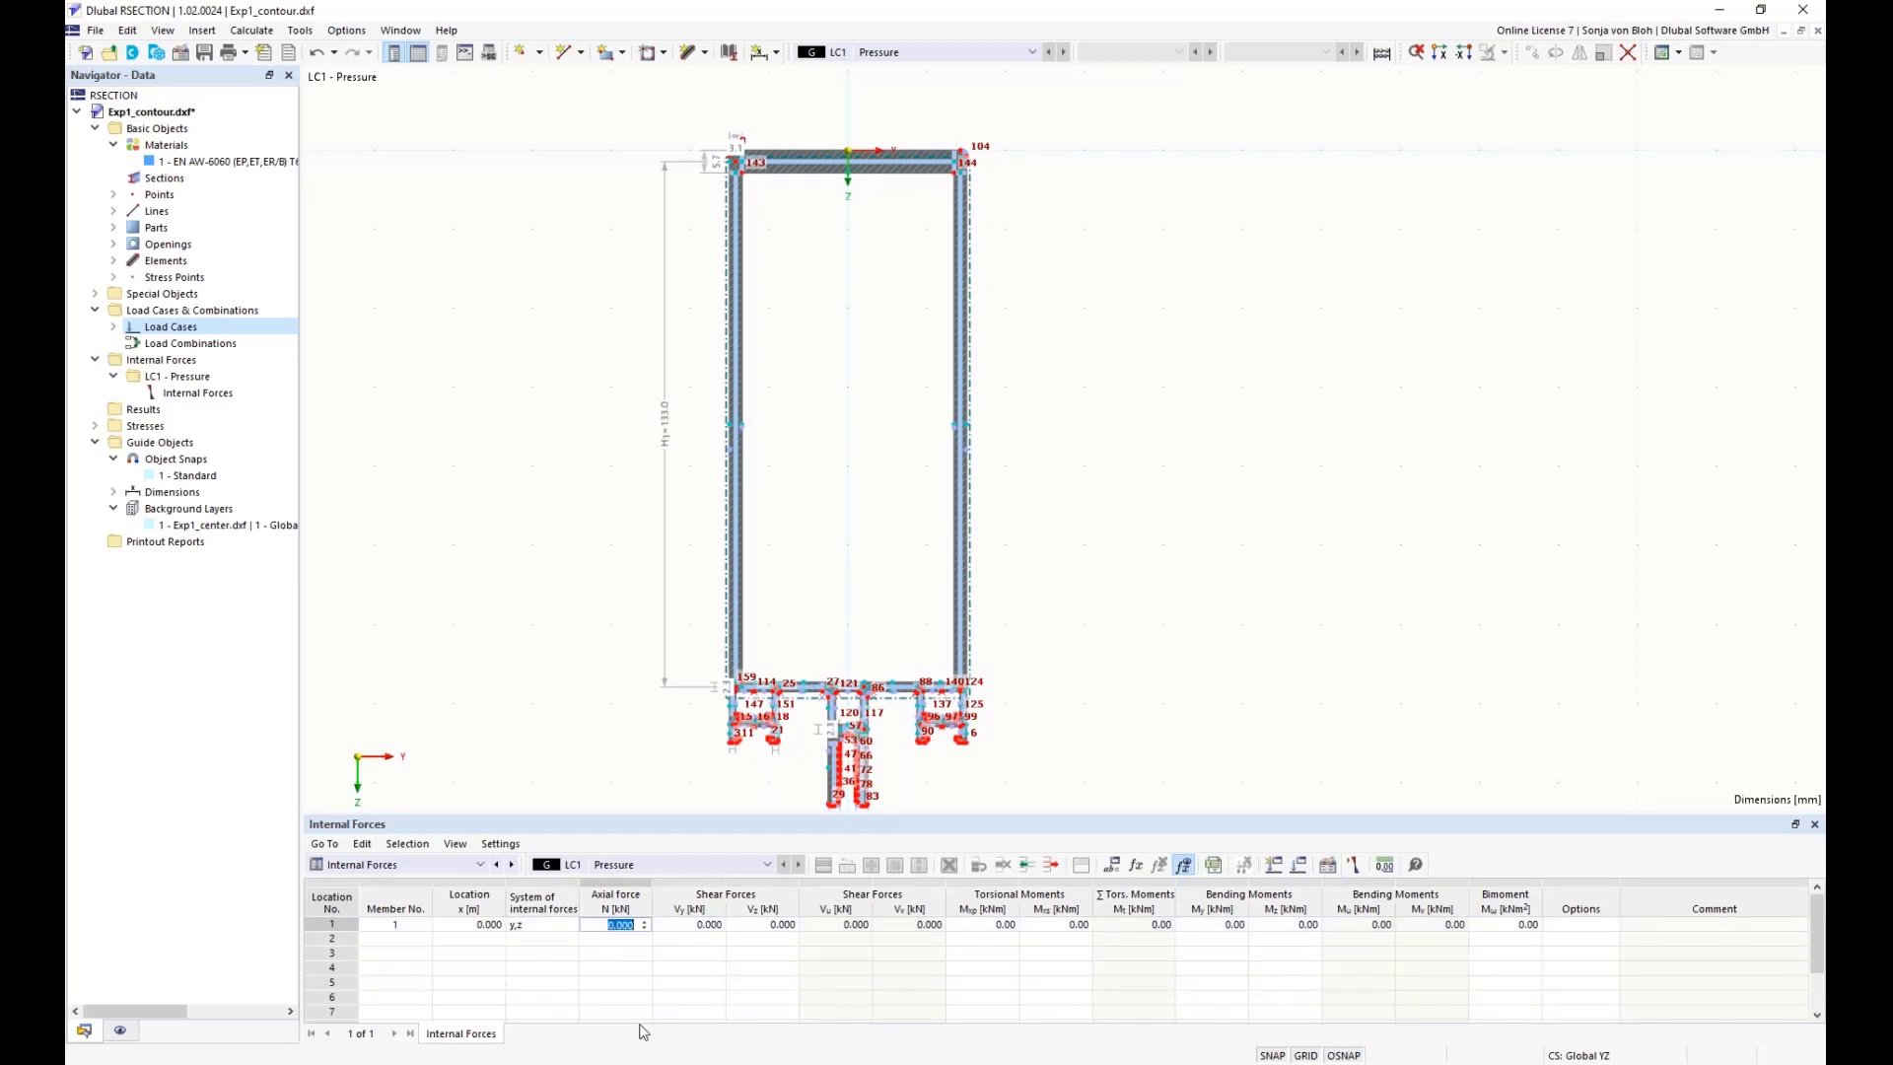
text(-2)
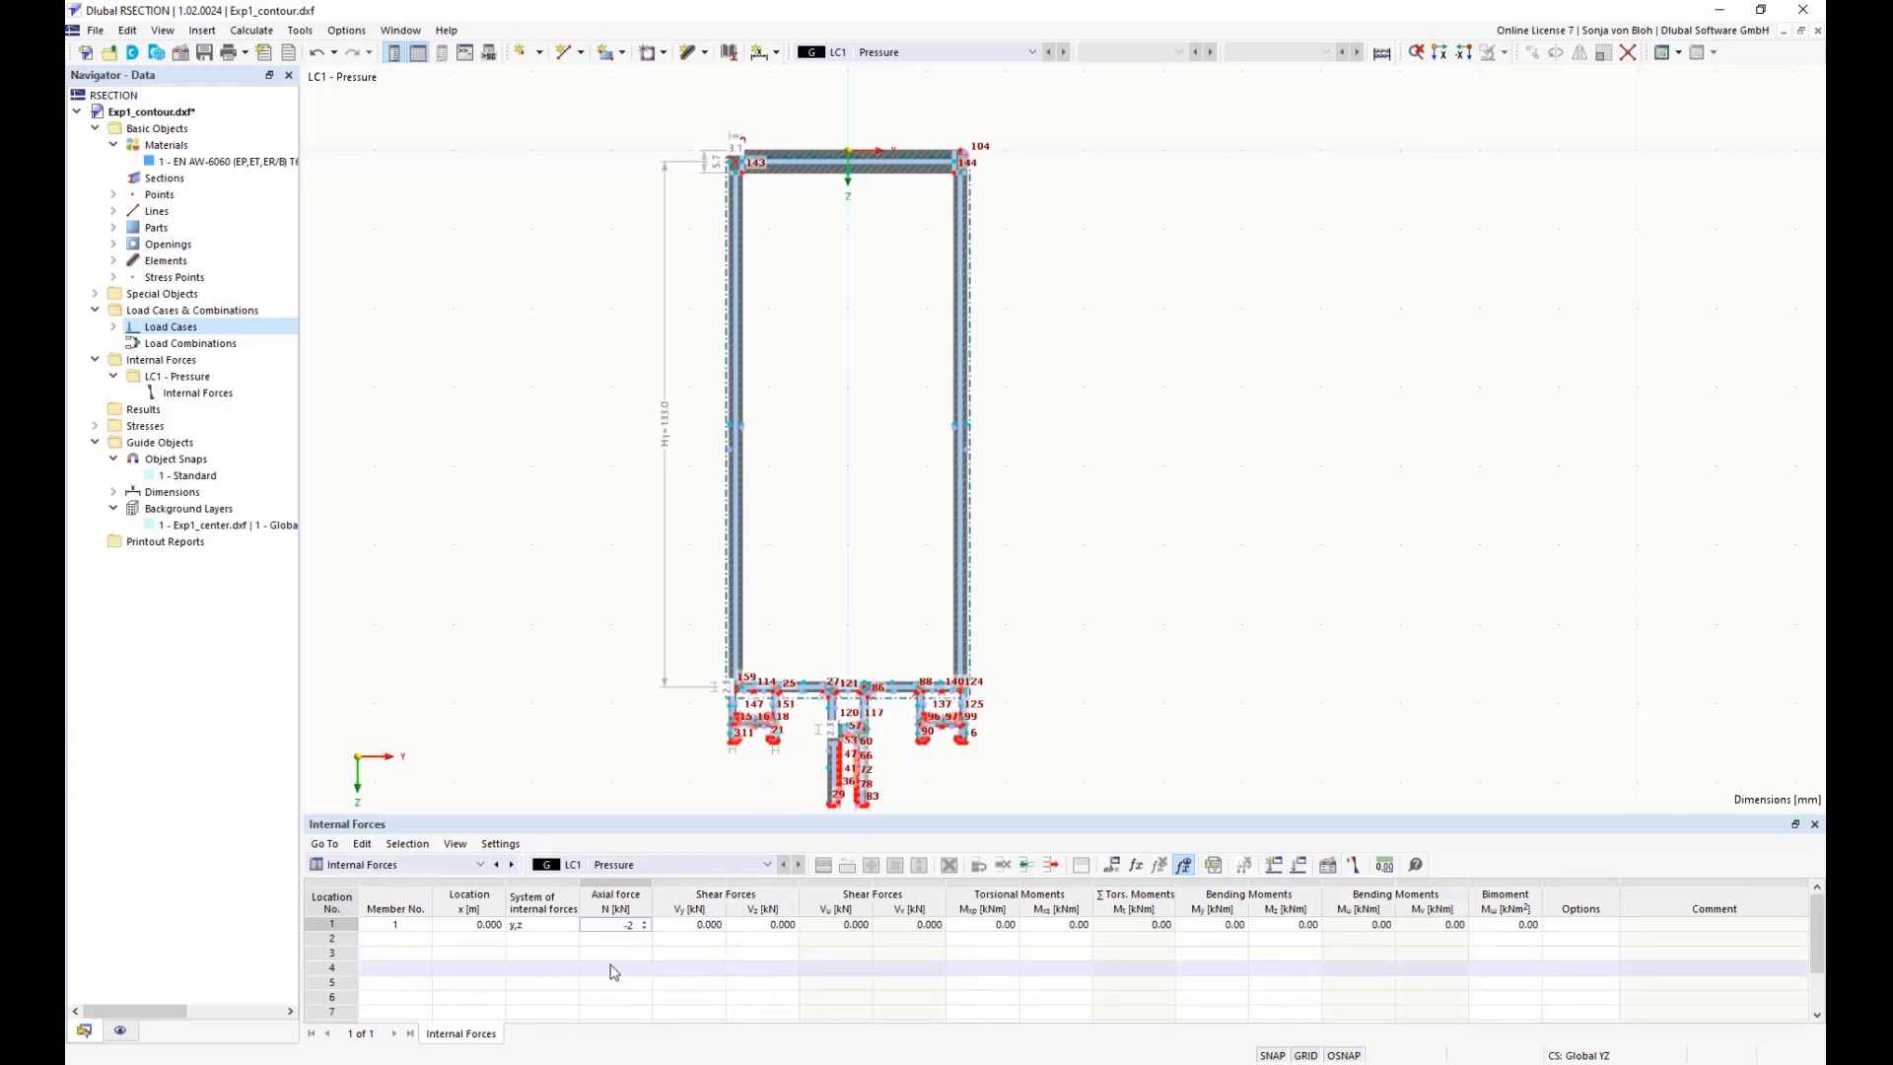
click(692, 927)
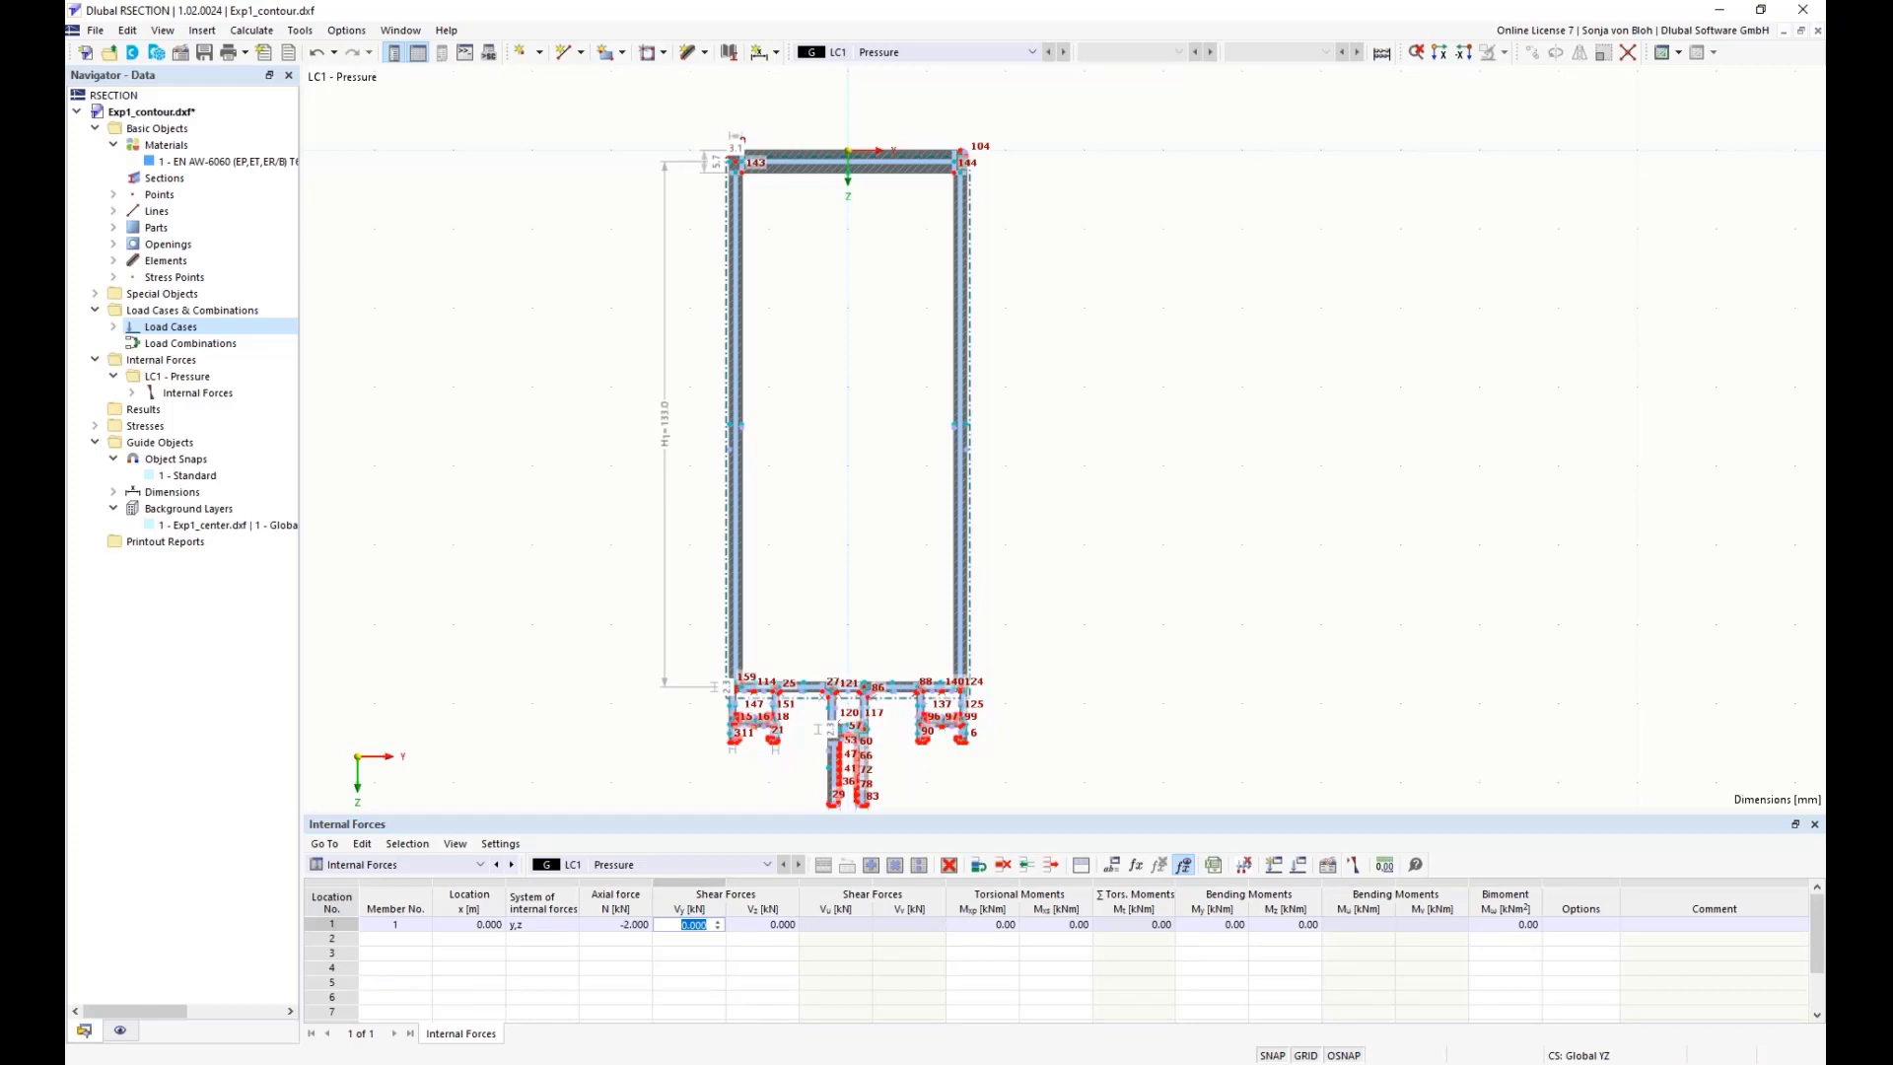
- Set the model's base data to neglect bending moments due to the shift of the centroid in the effective section analysis
right_click(181, 134)
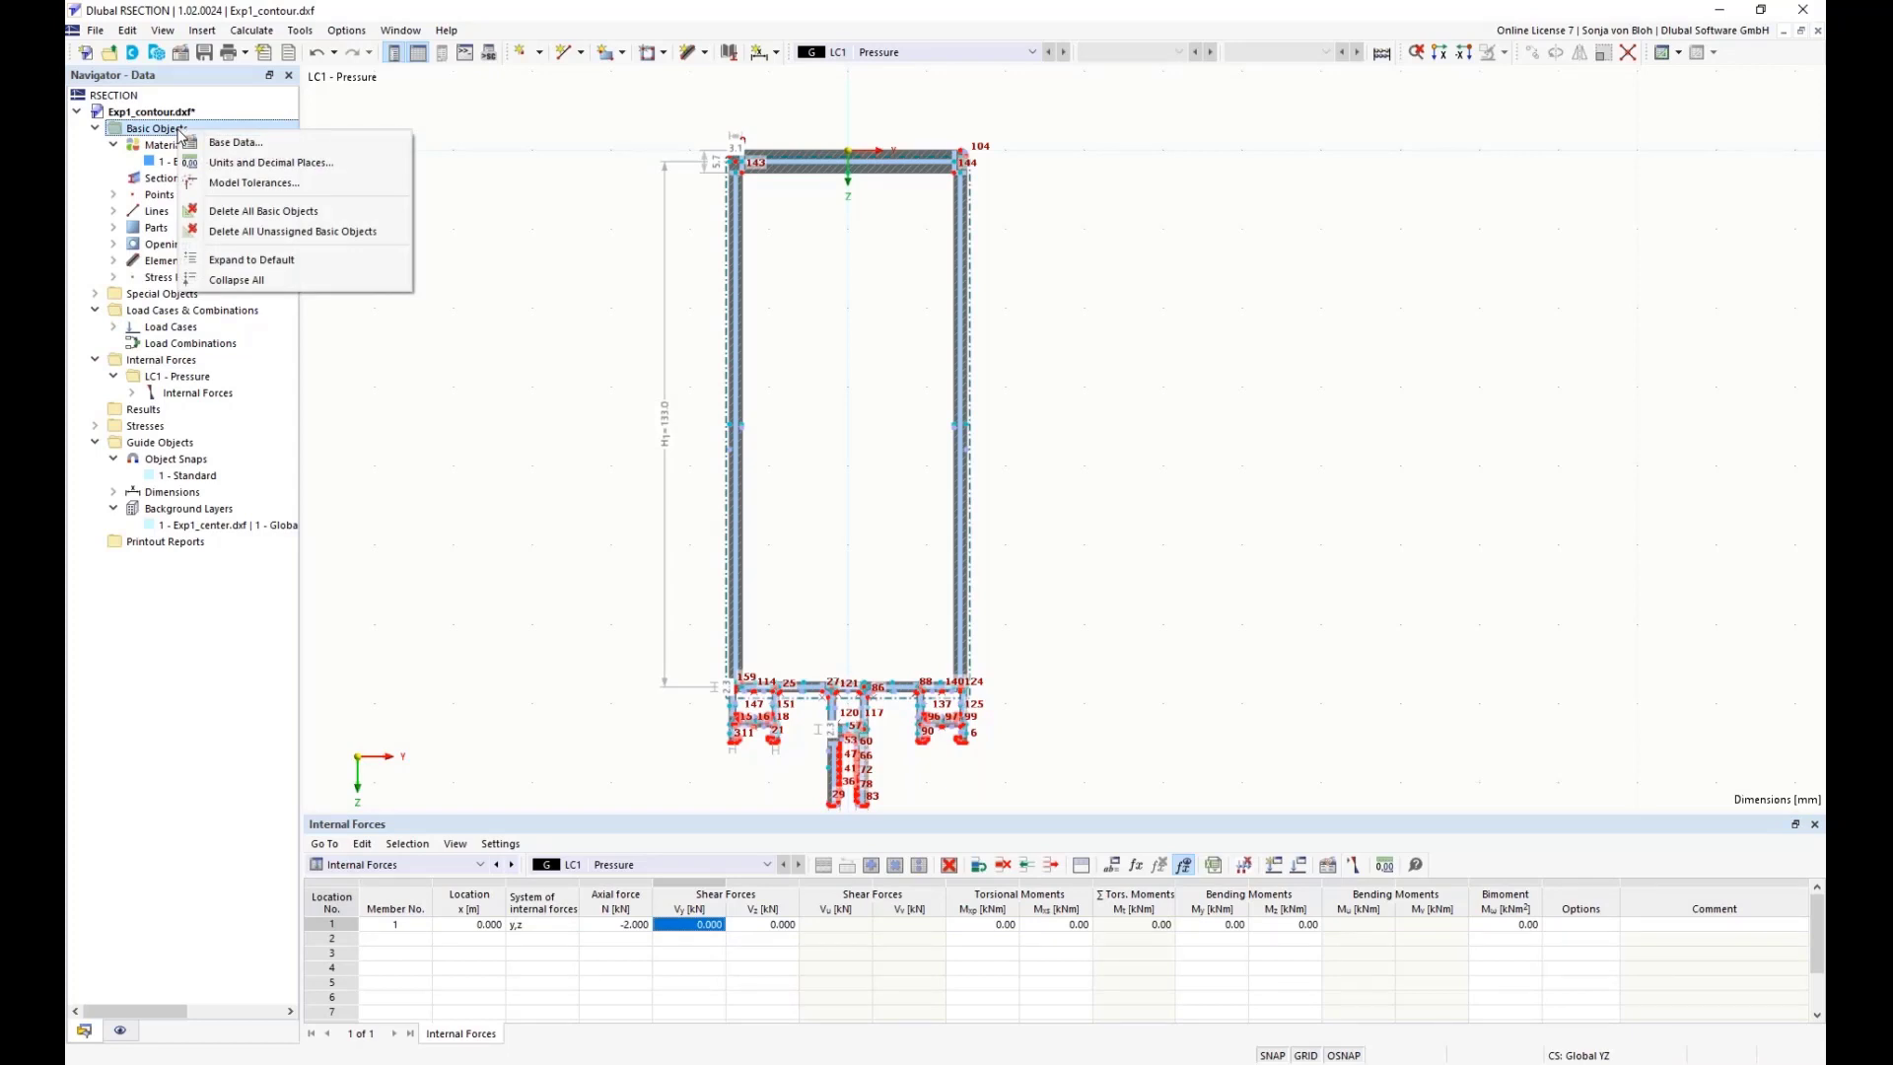
click(223, 143)
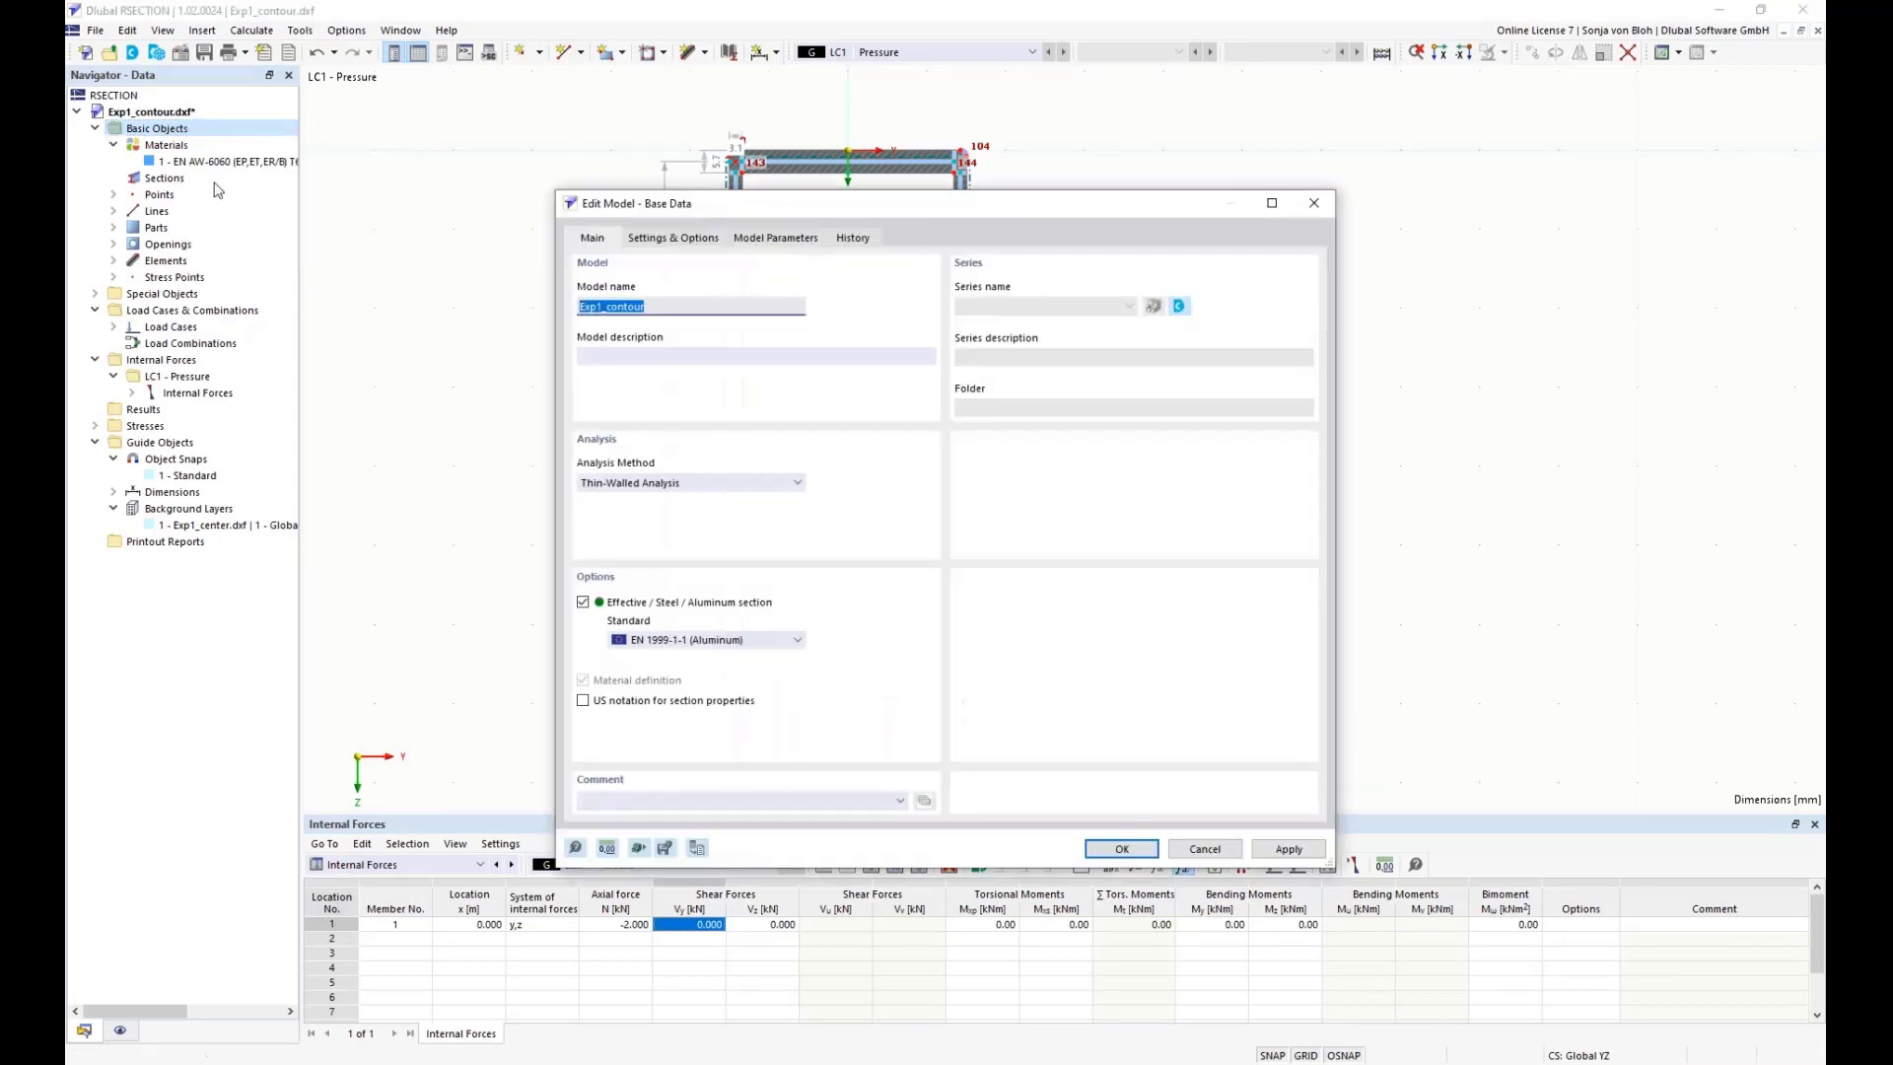
click(695, 240)
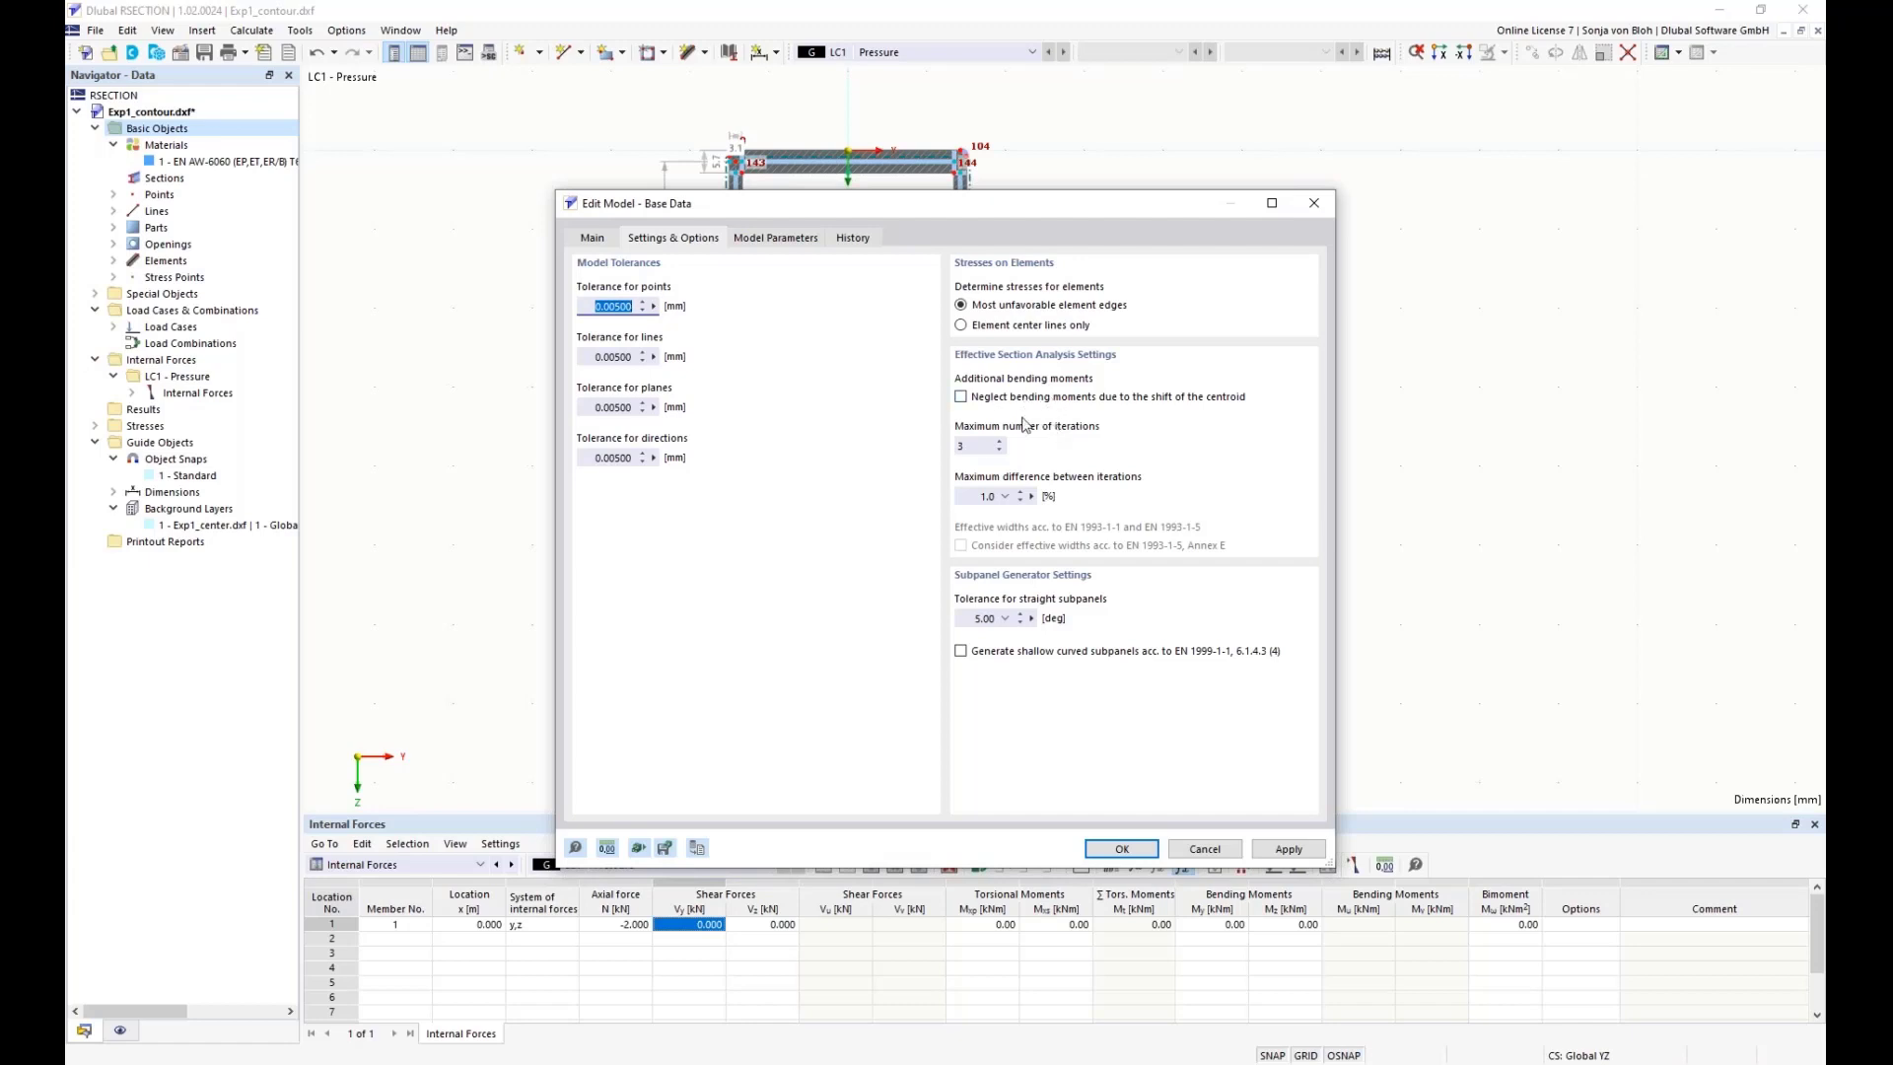
click(961, 396)
click(1119, 848)
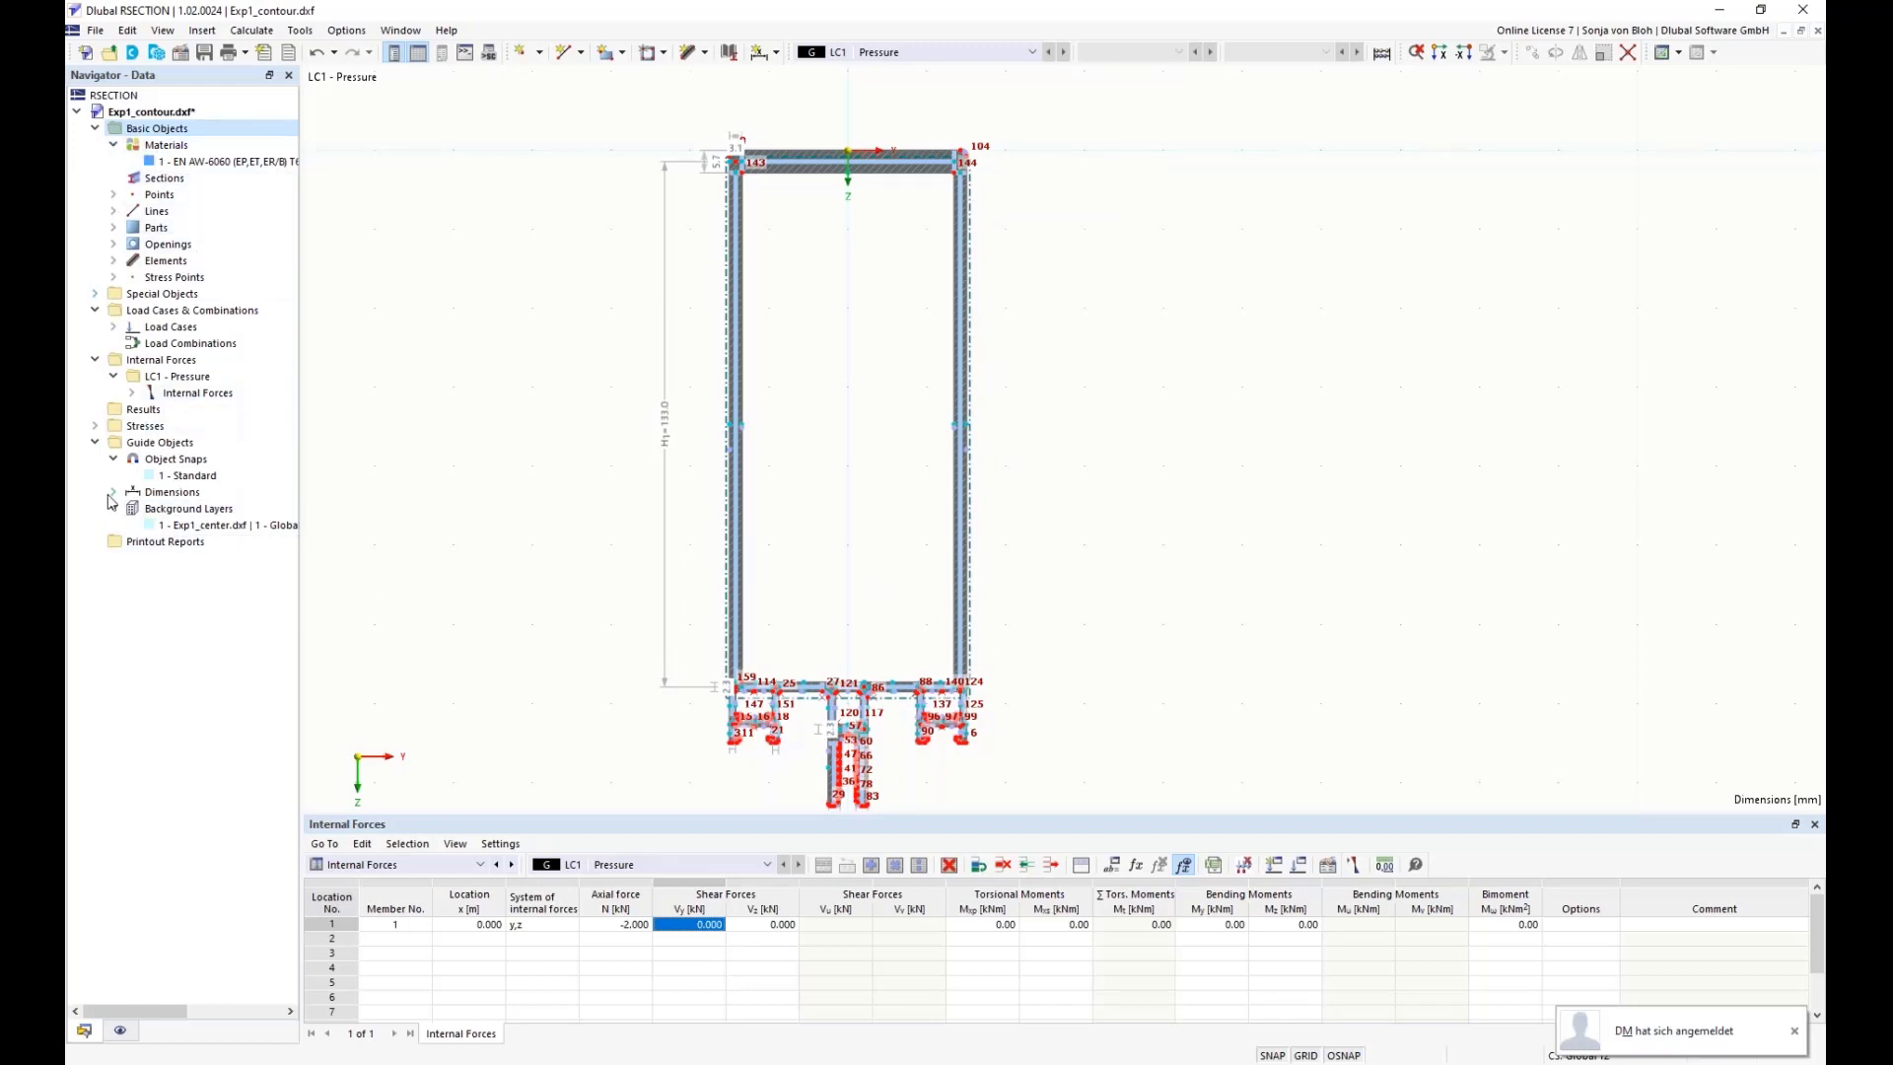
- Review which stress types are selected for calculation in the stress configuration, through to the end of the list, and accept it
click(95, 426)
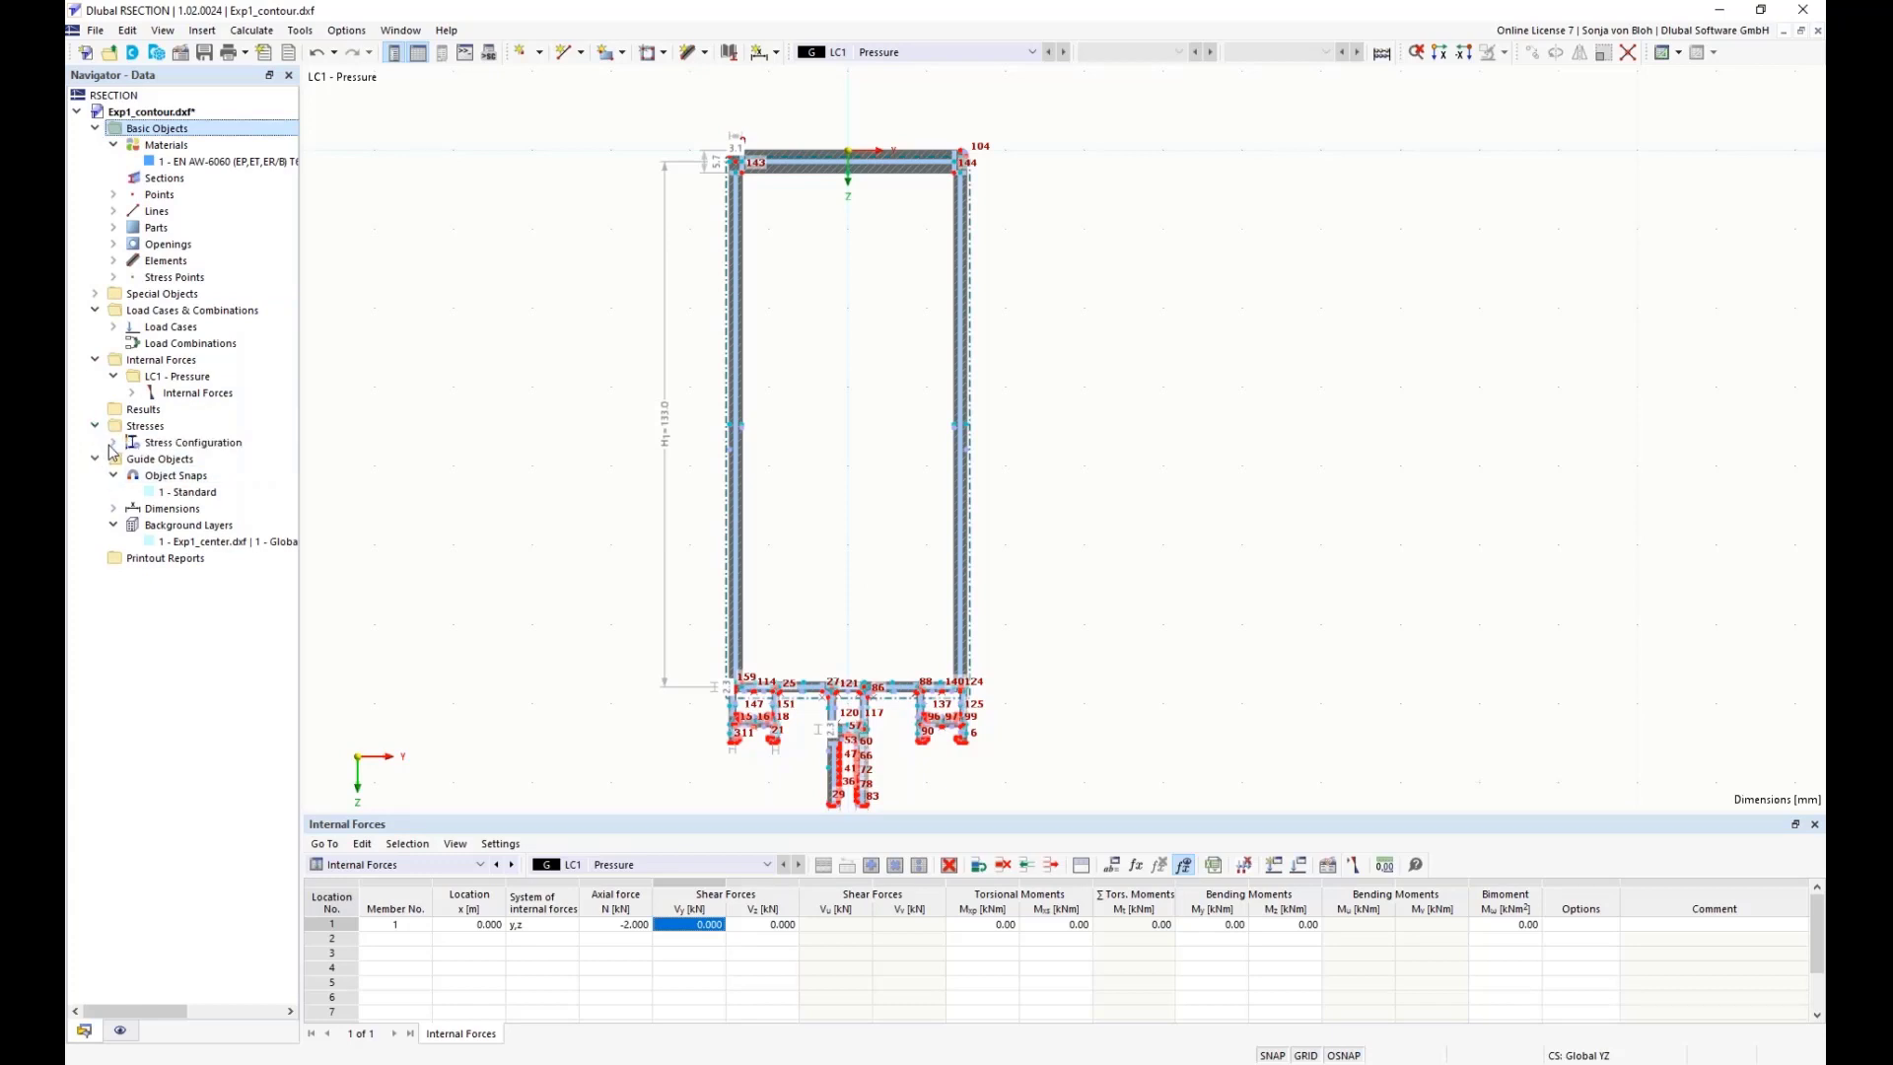
click(113, 443)
click(202, 460)
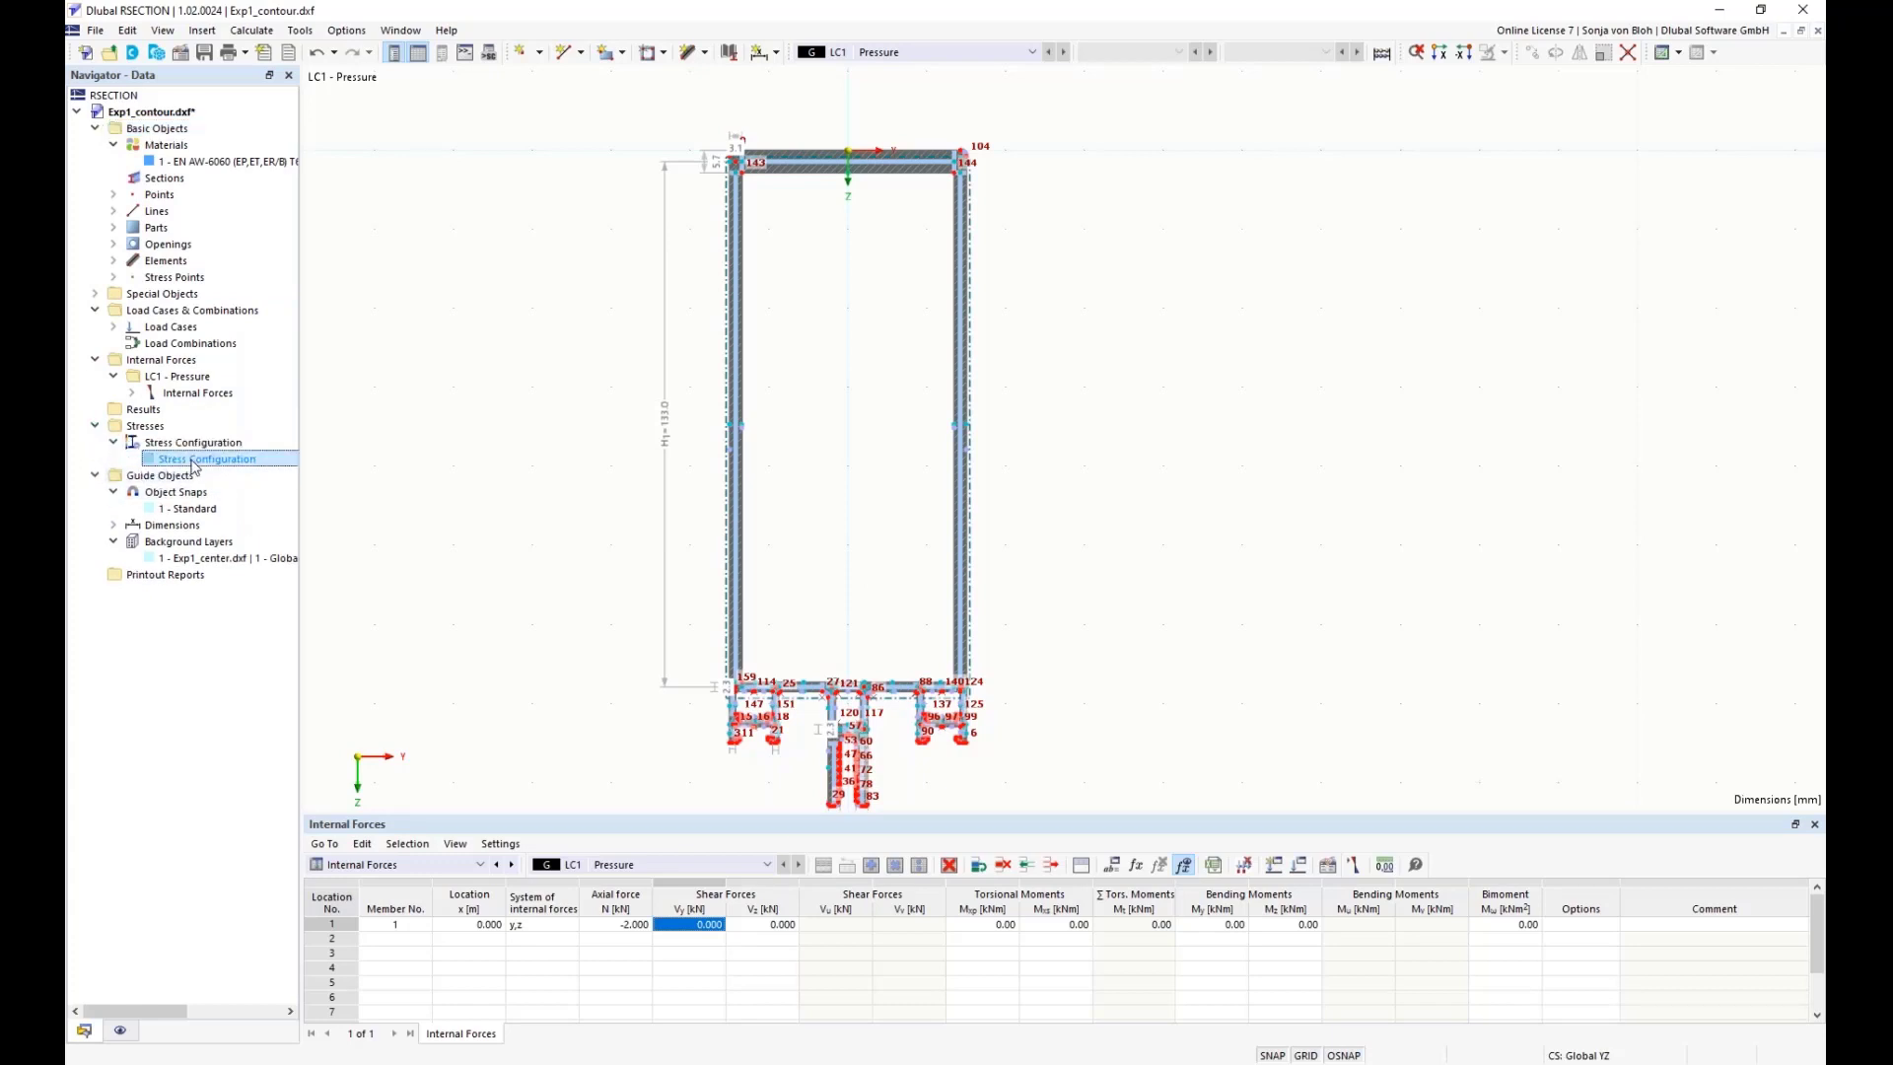
double_click(194, 464)
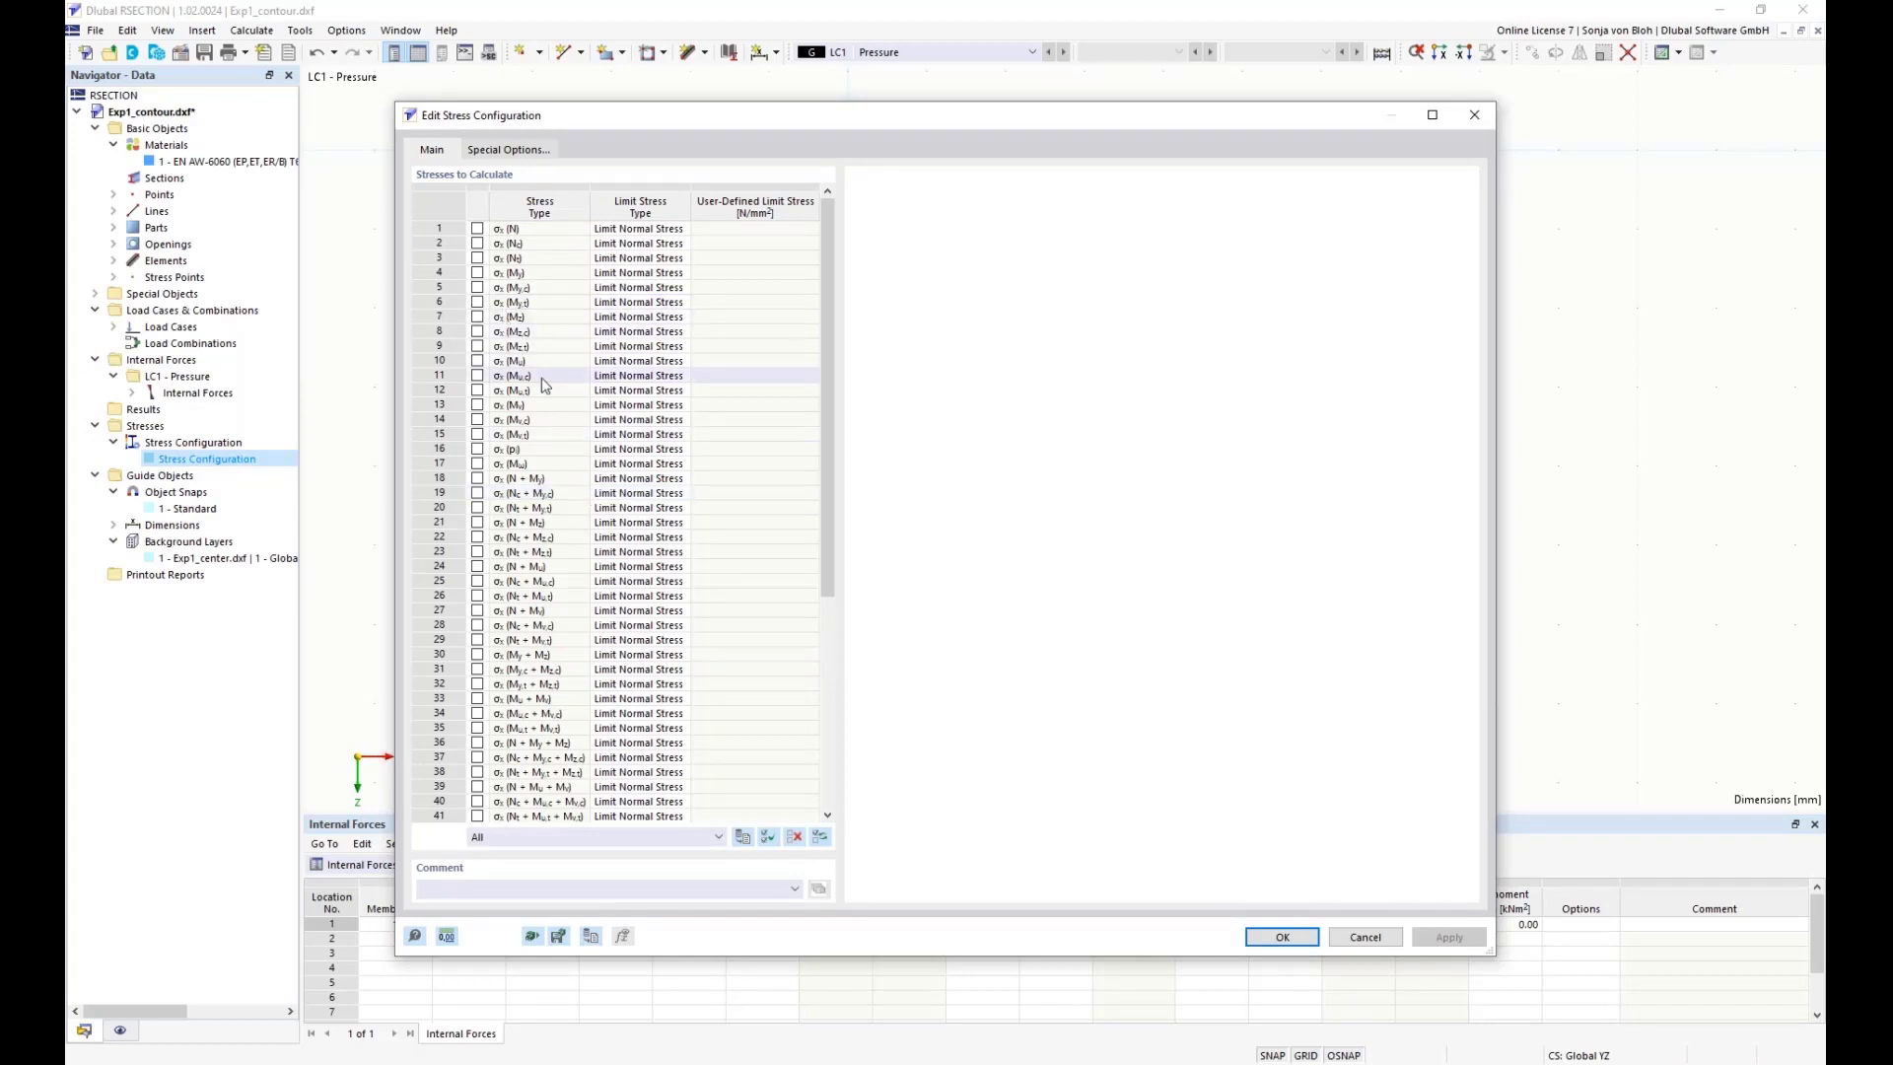
scroll(834, 548, down, 1)
scroll(834, 548, down, 6)
click(438, 551)
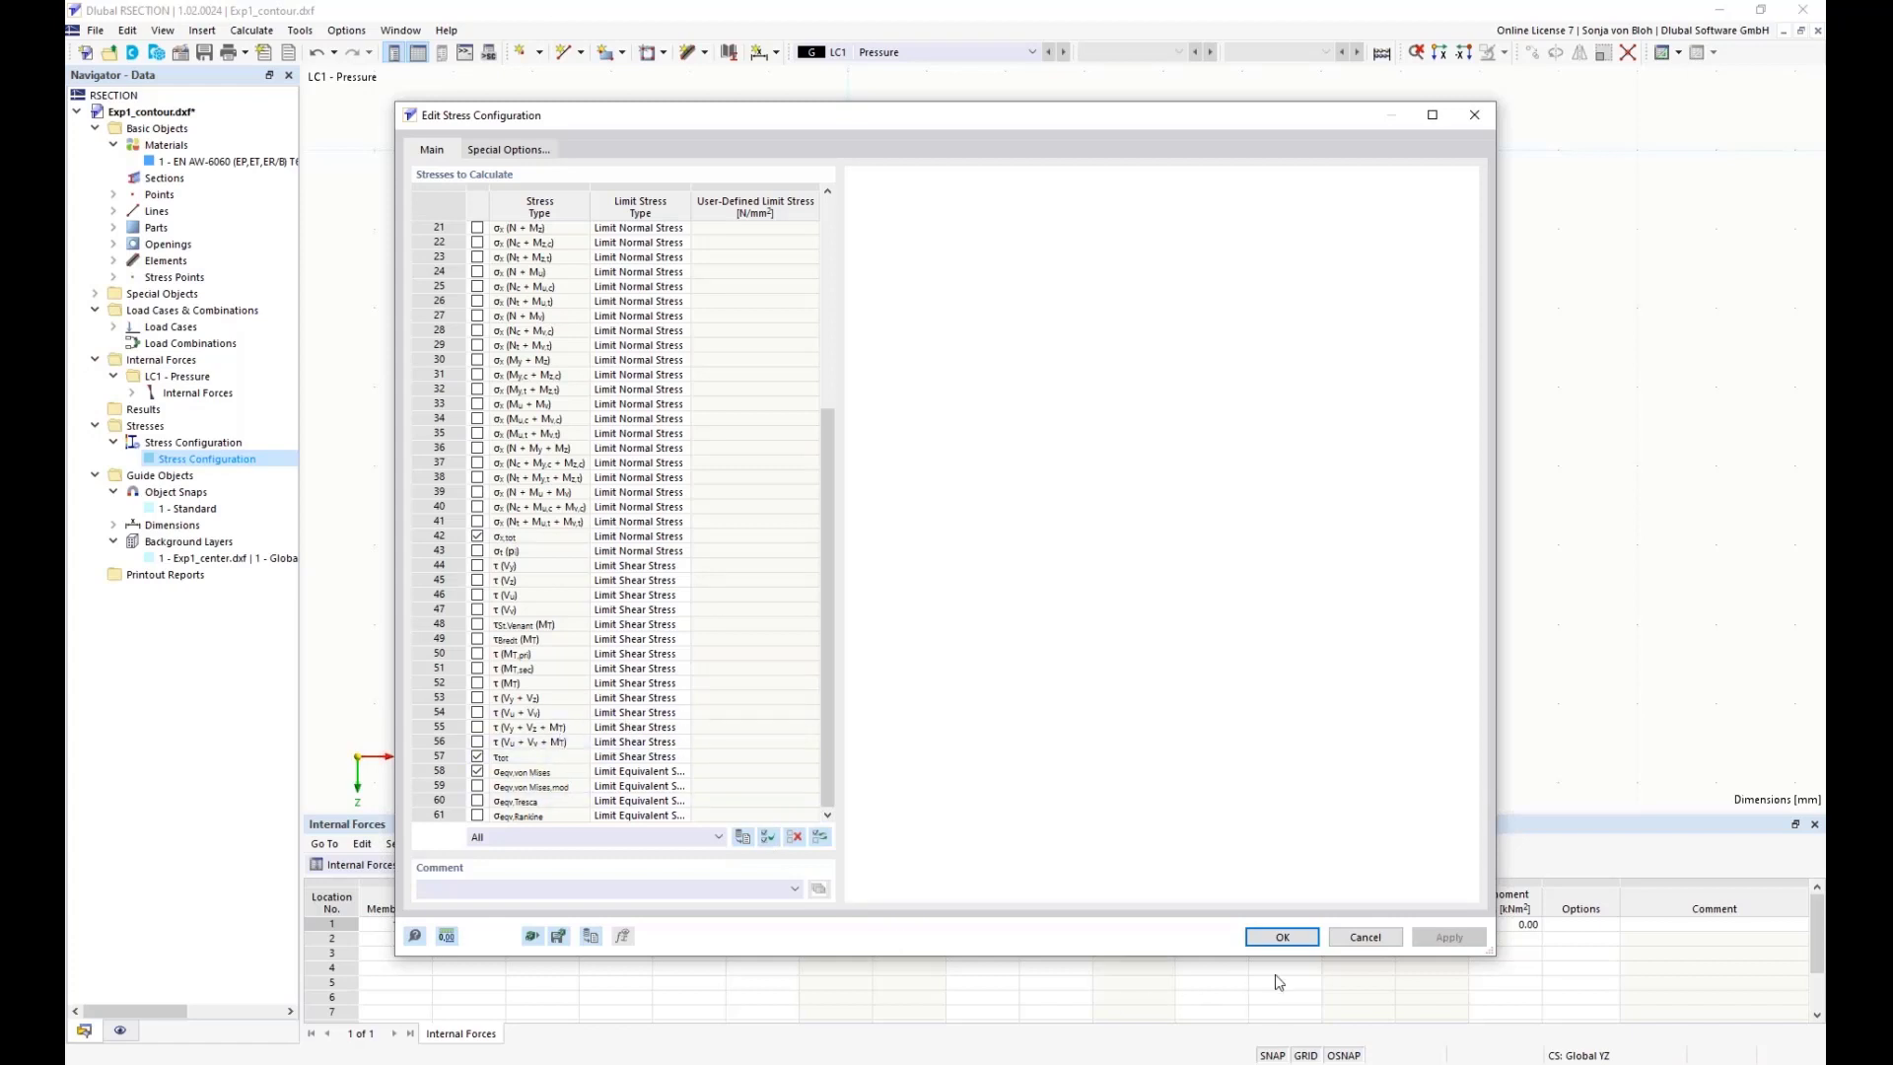
click(1283, 938)
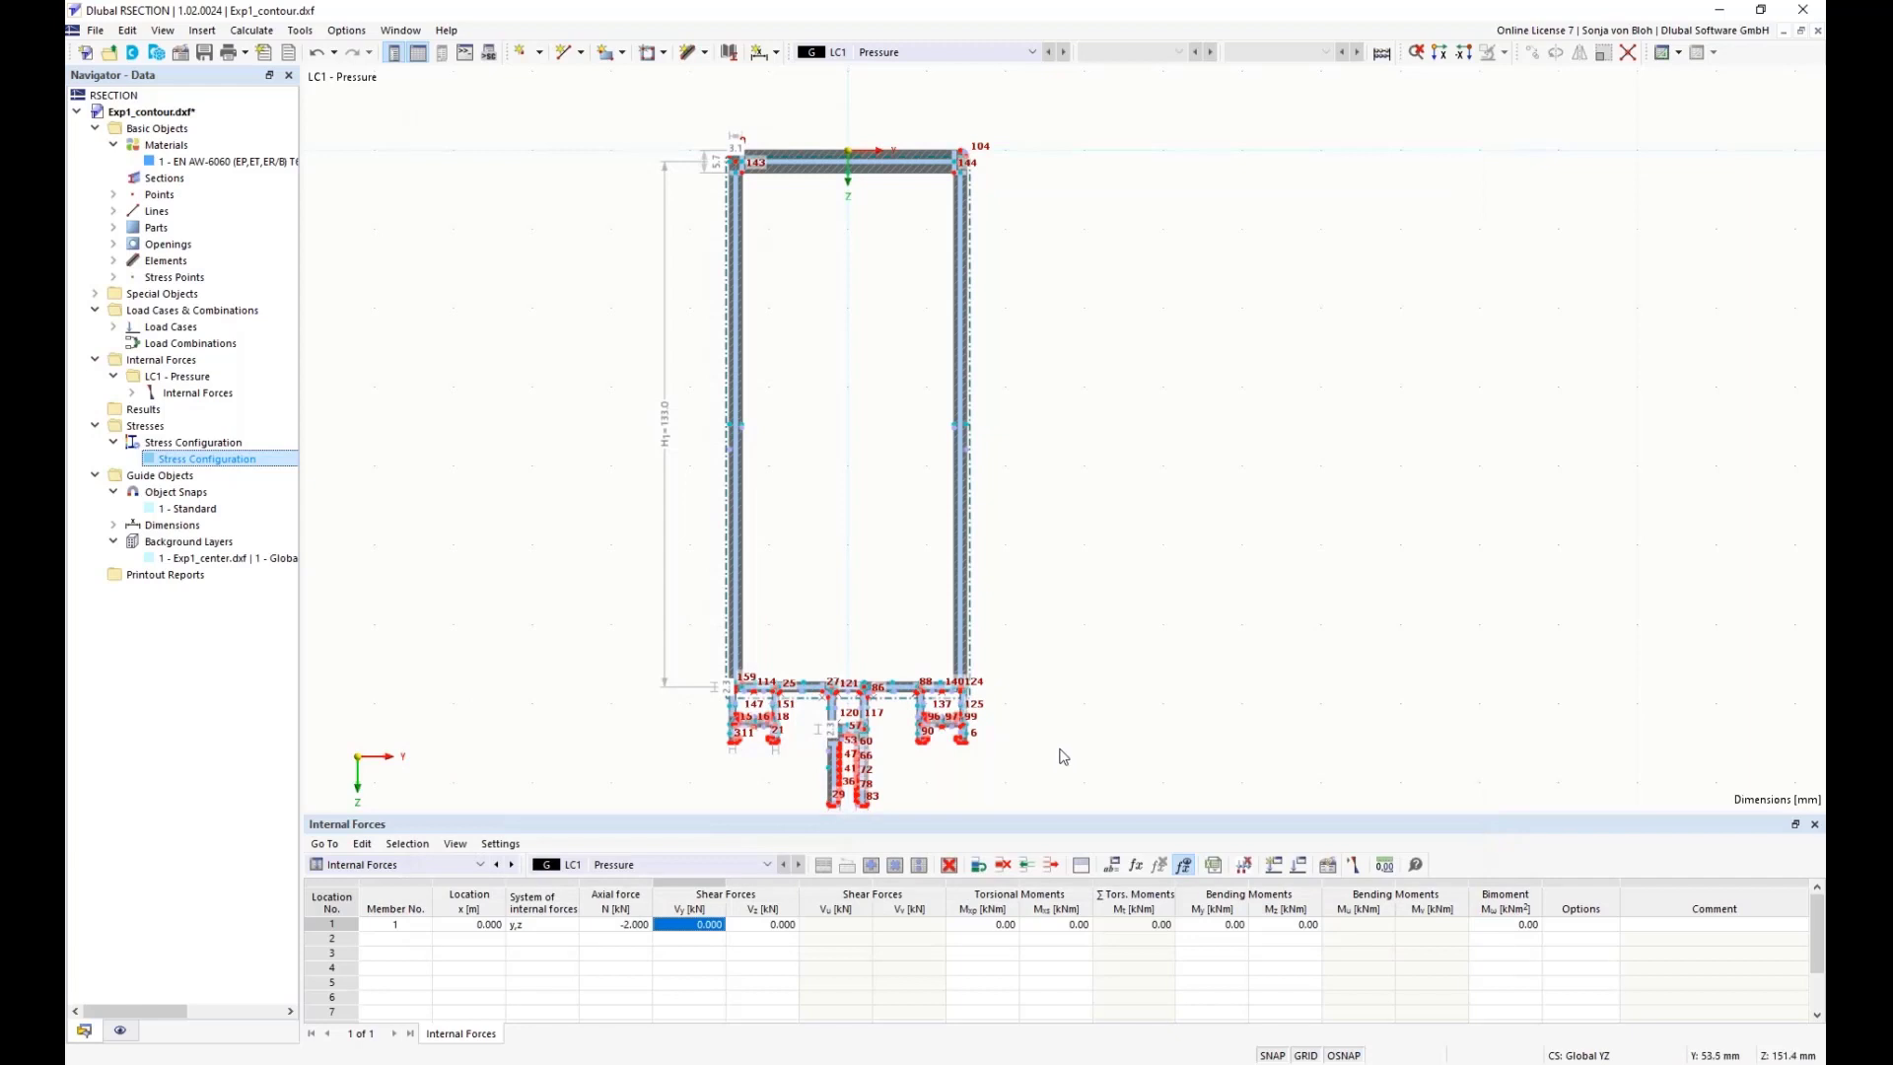
- Calculate all results and compare the sectional area of the Thin-Walled Analysis with that of the Effective Thin-Walled Analysis
click(271, 32)
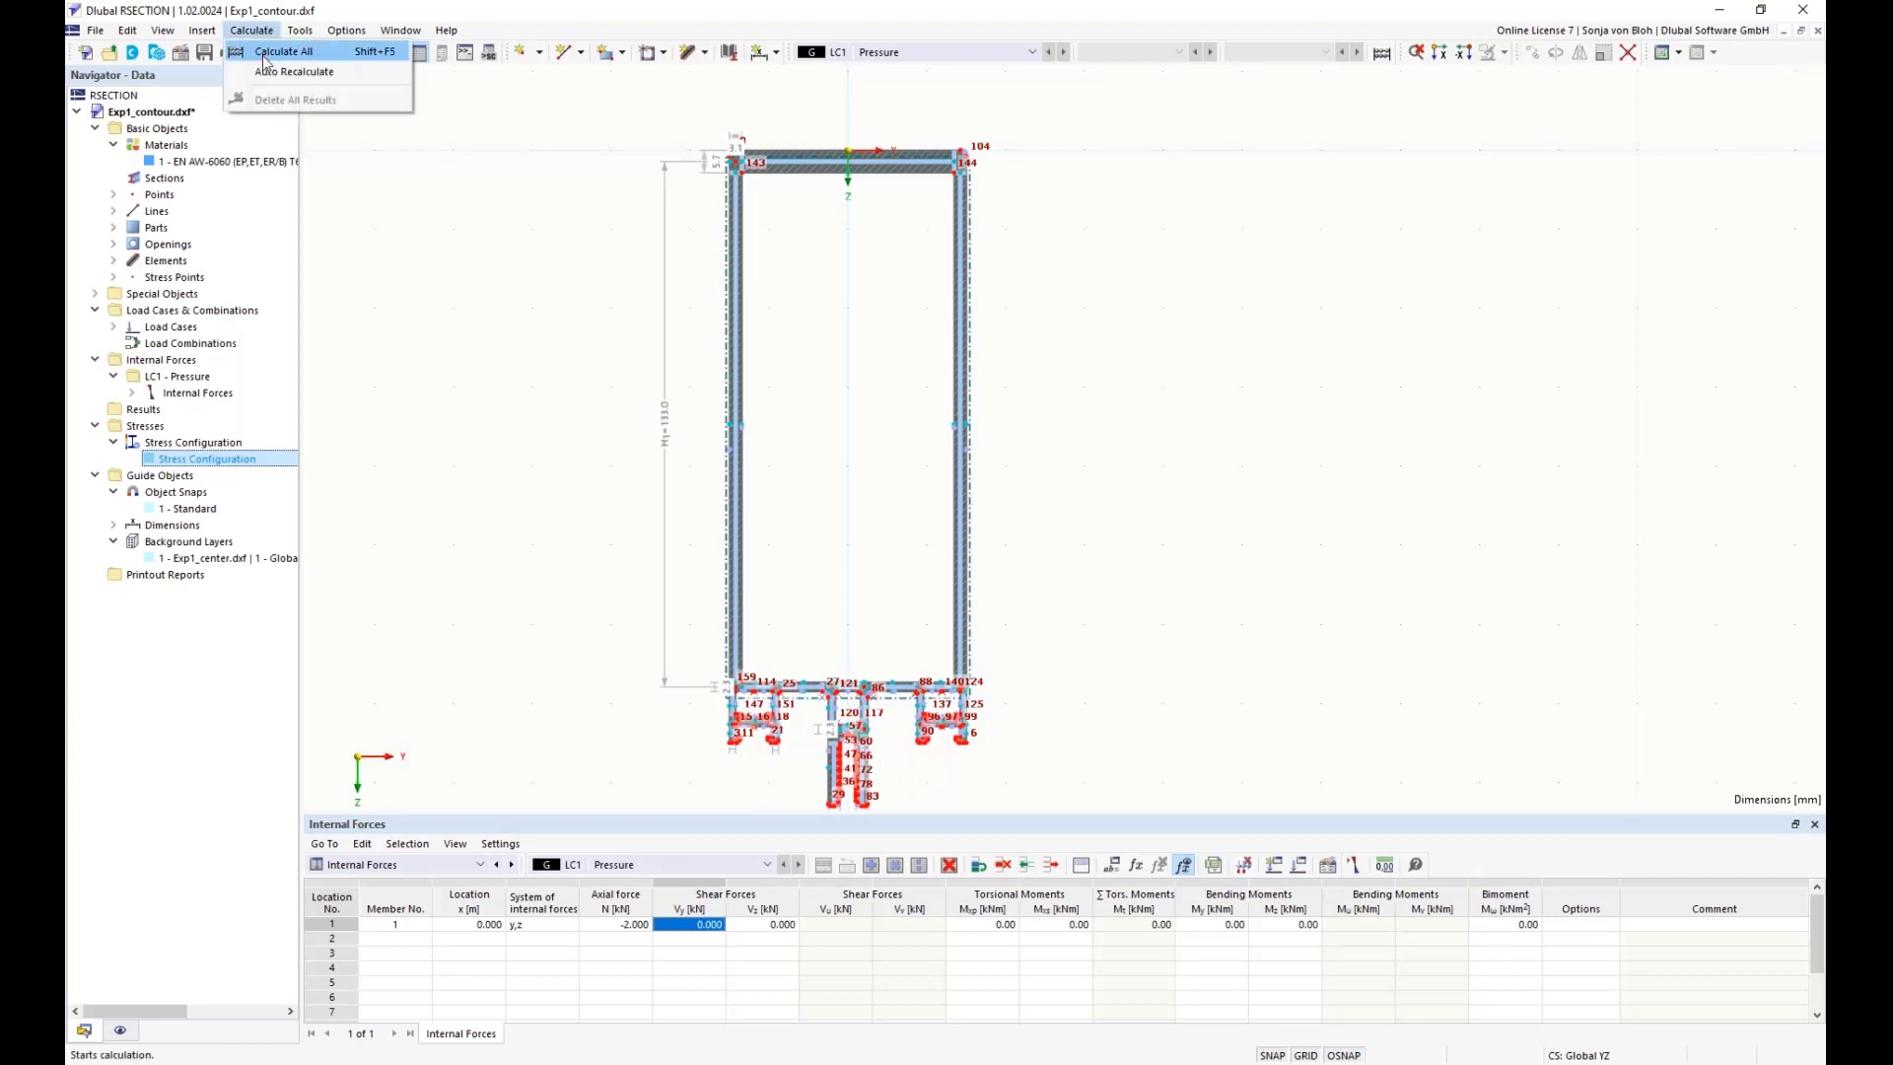
click(267, 51)
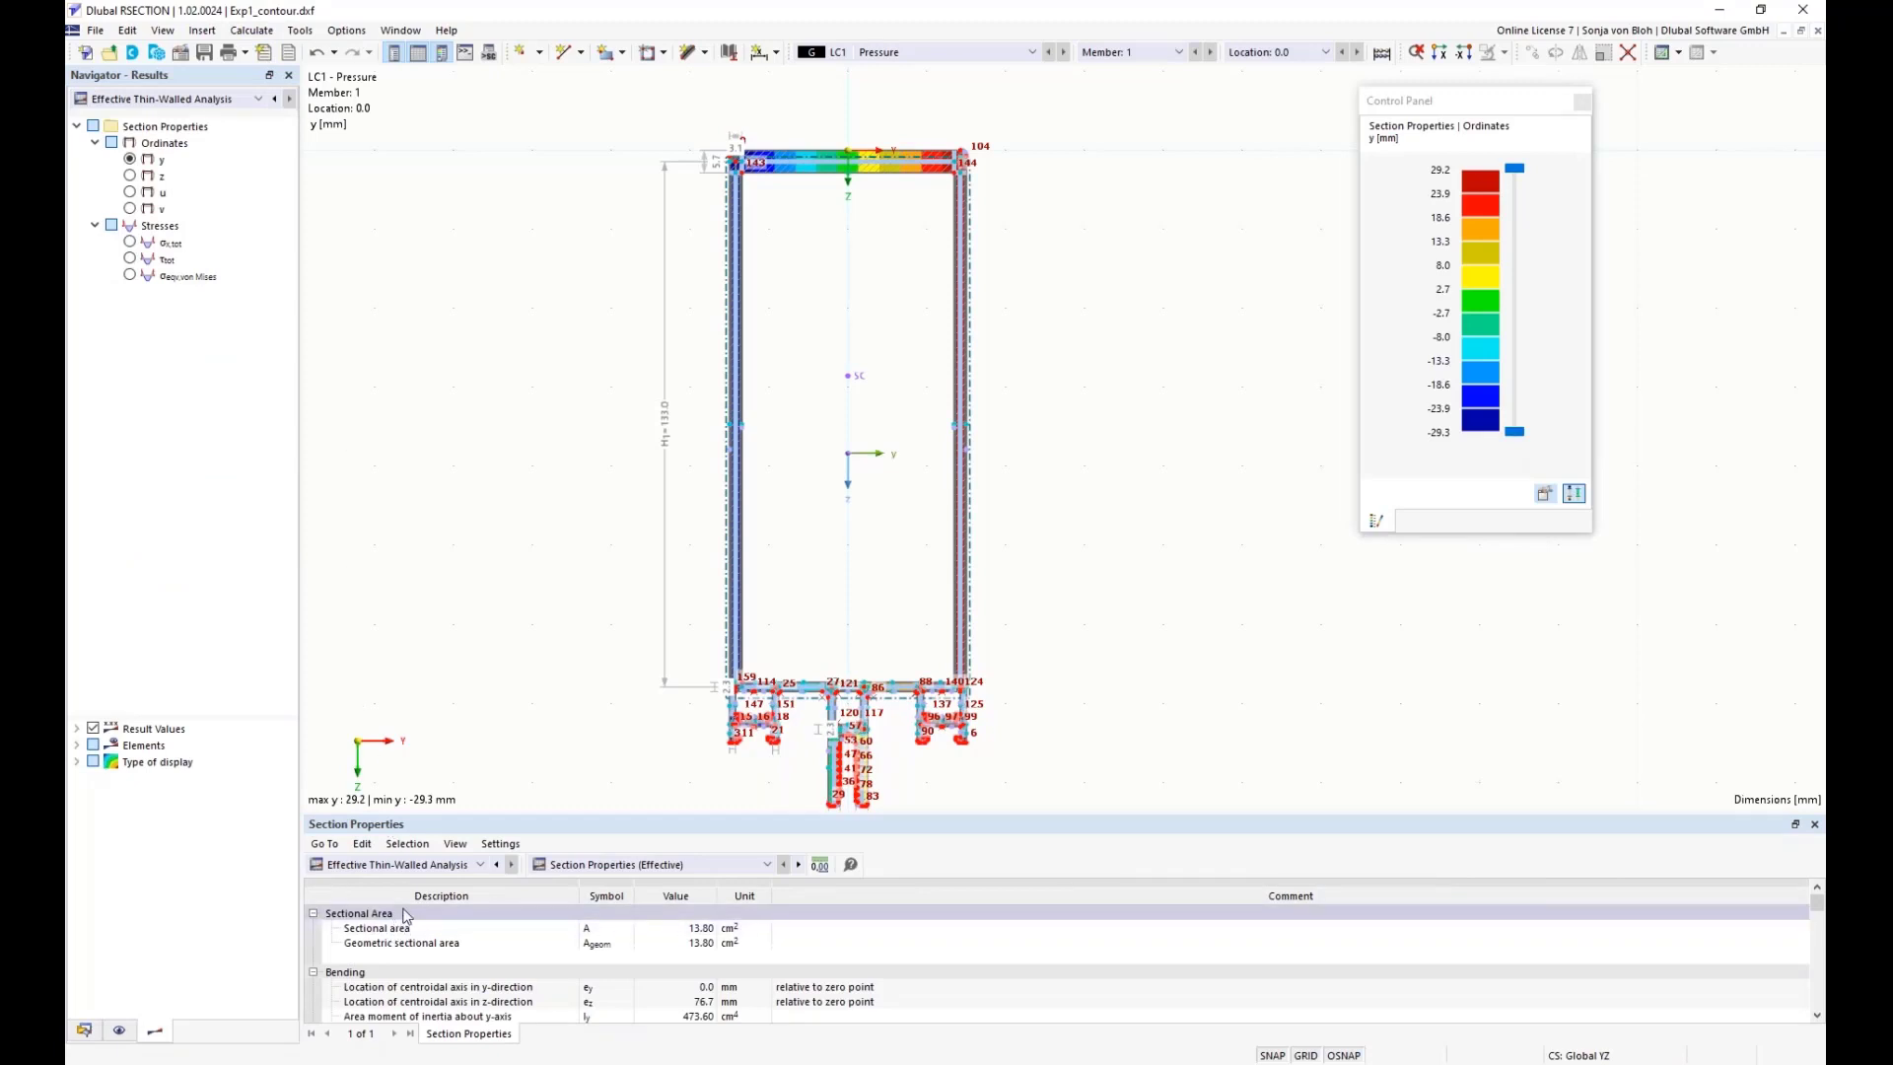
click(481, 865)
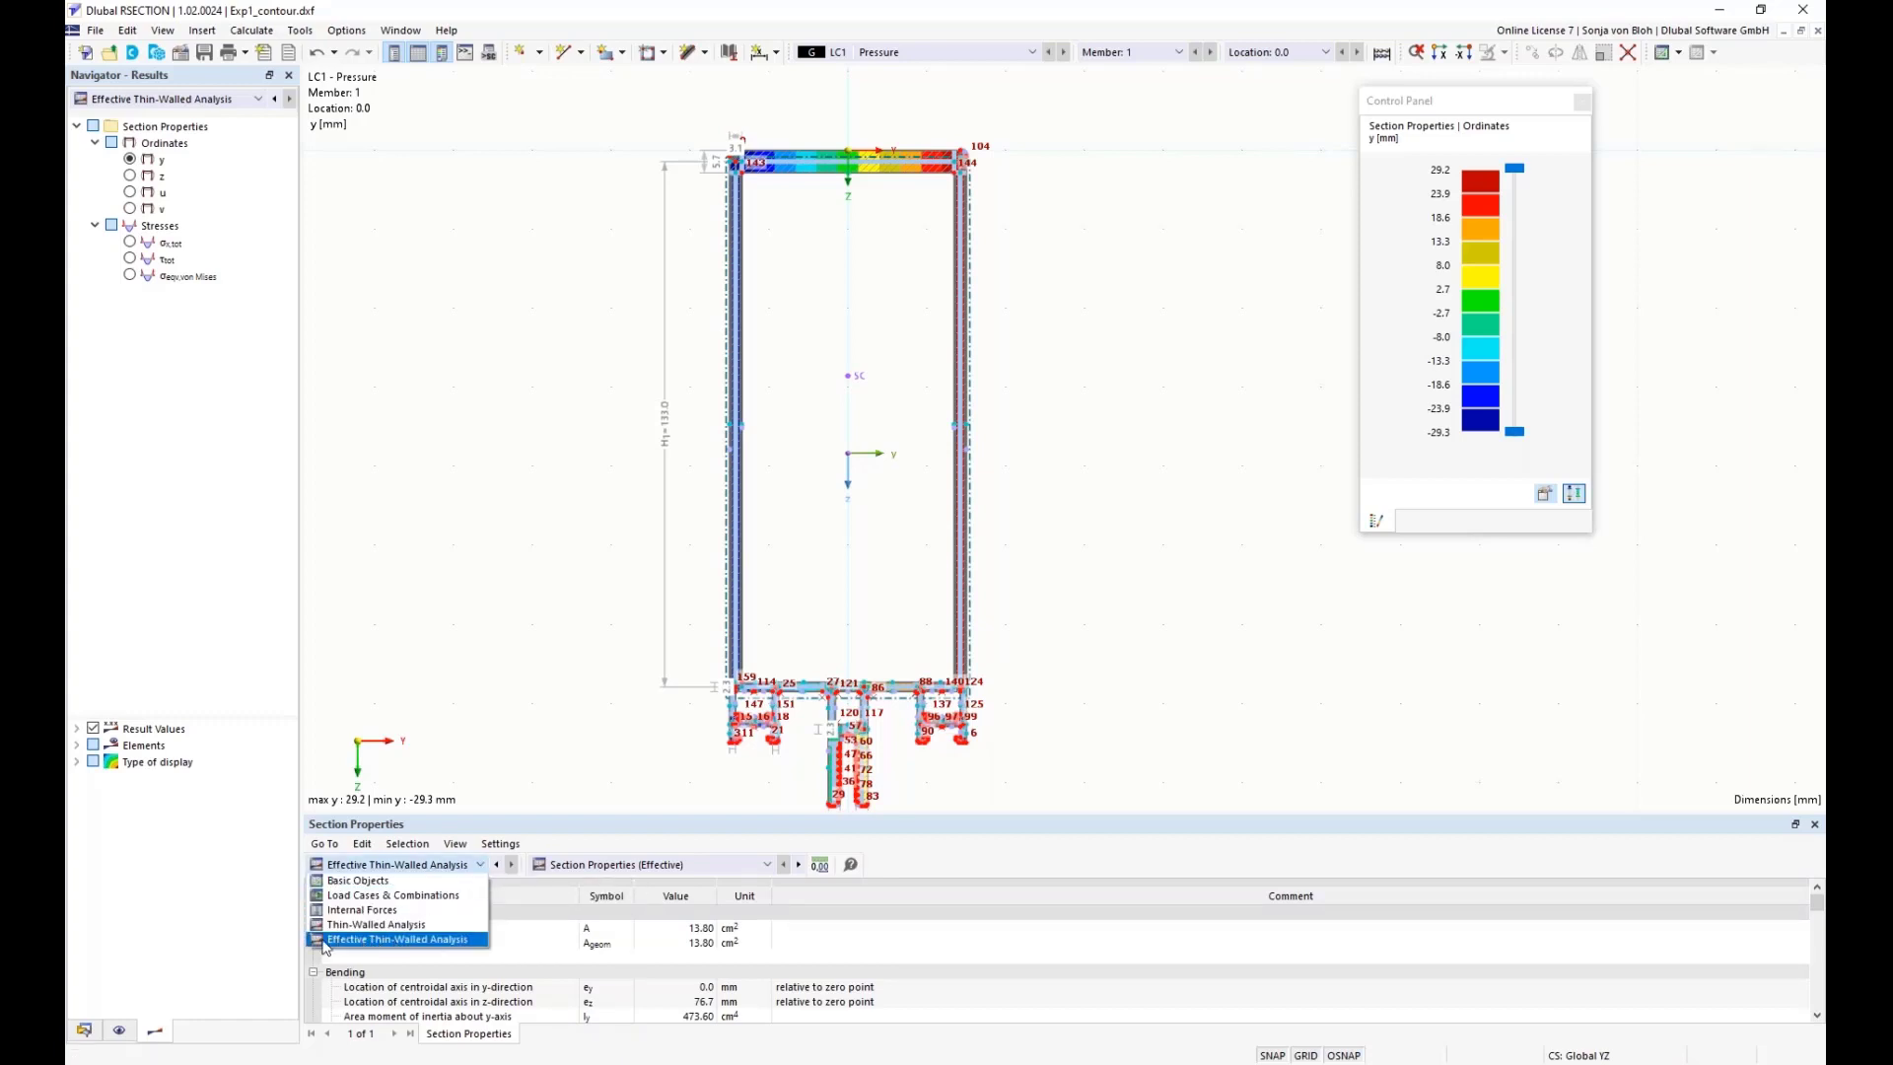
click(364, 926)
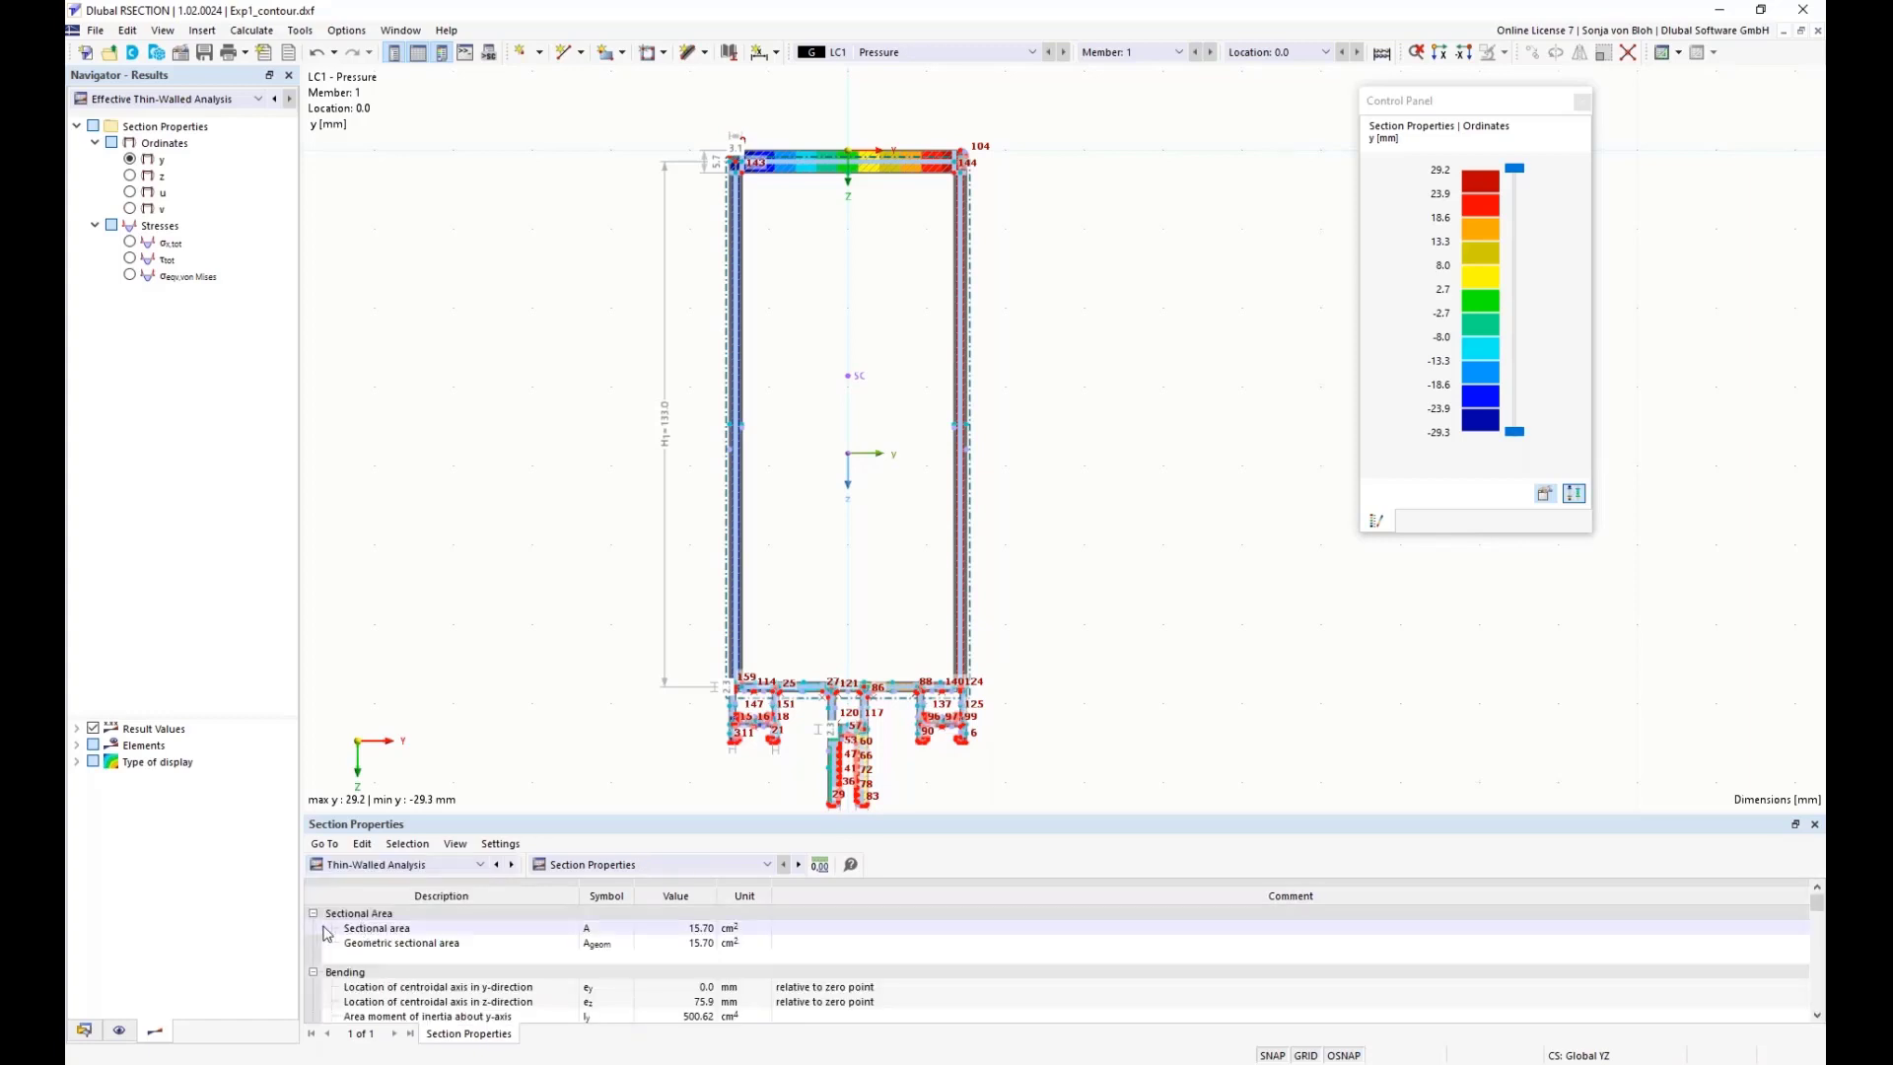
click(678, 929)
click(481, 865)
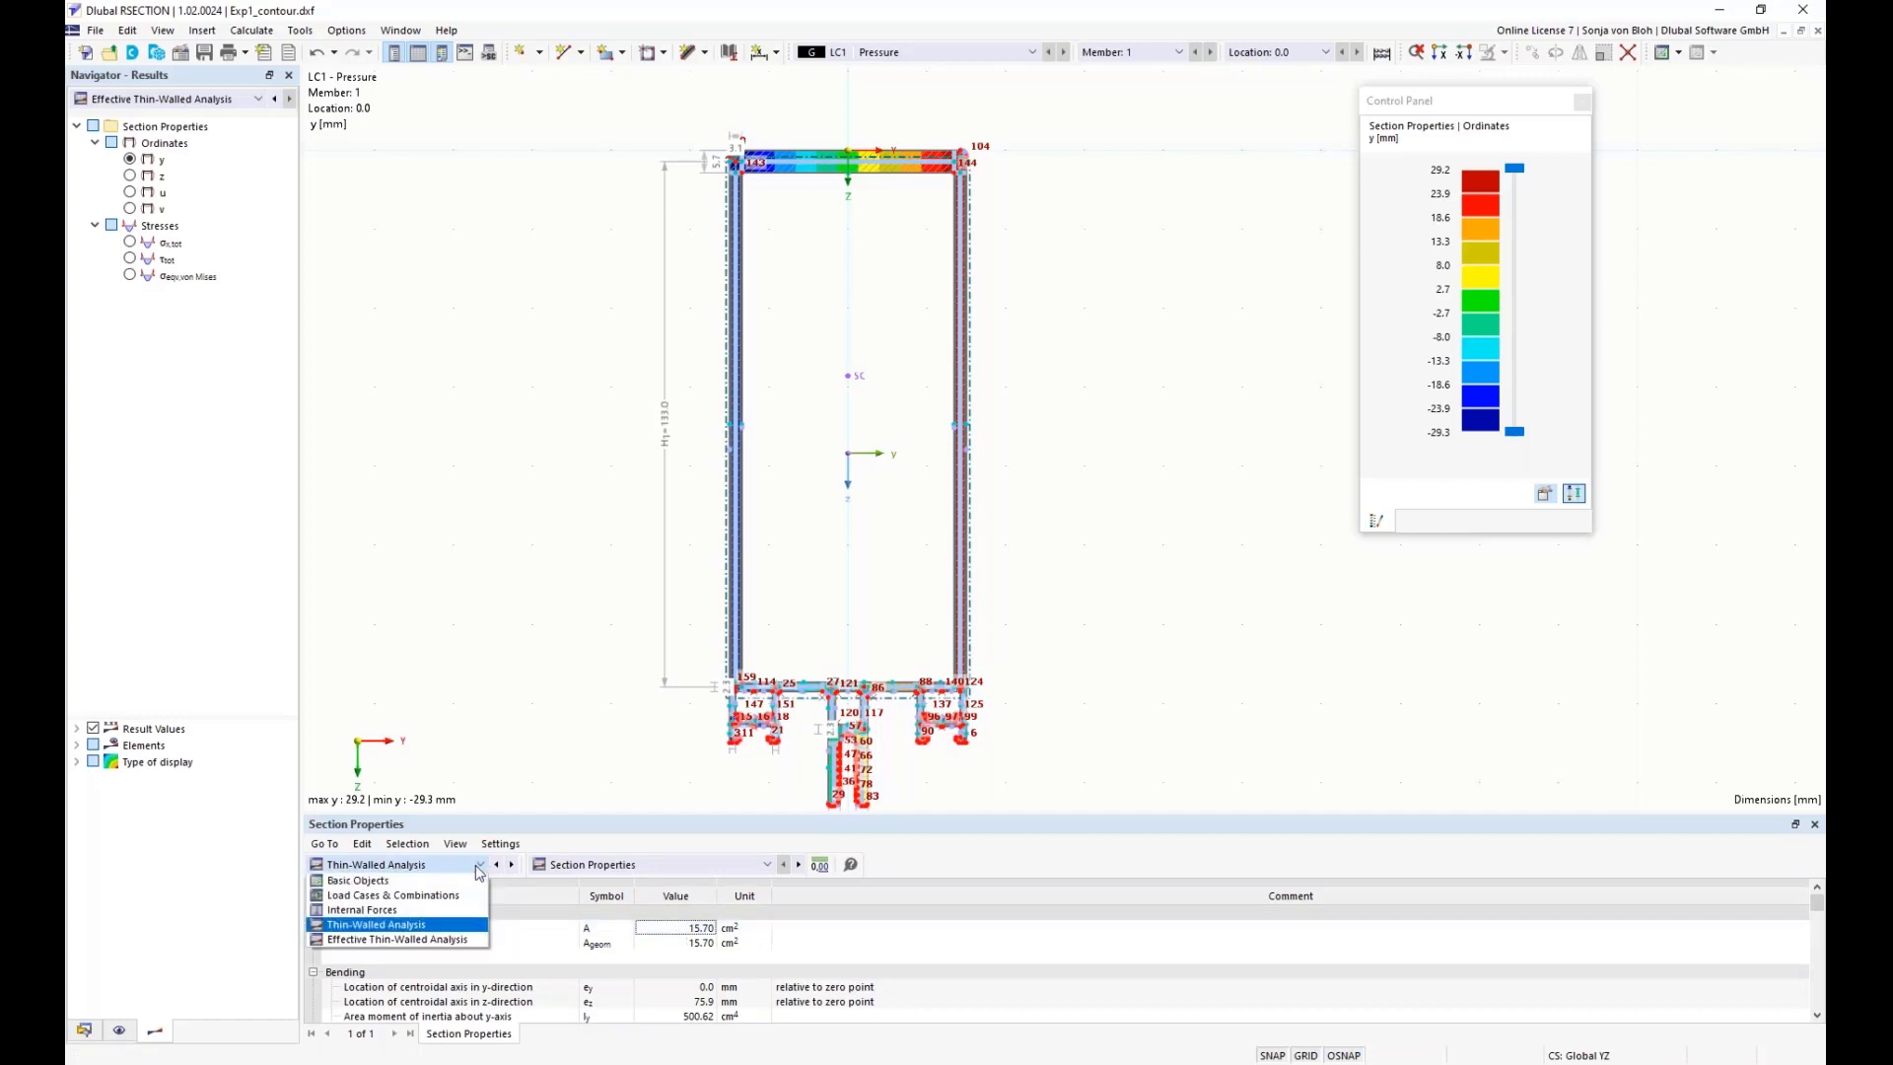
click(394, 941)
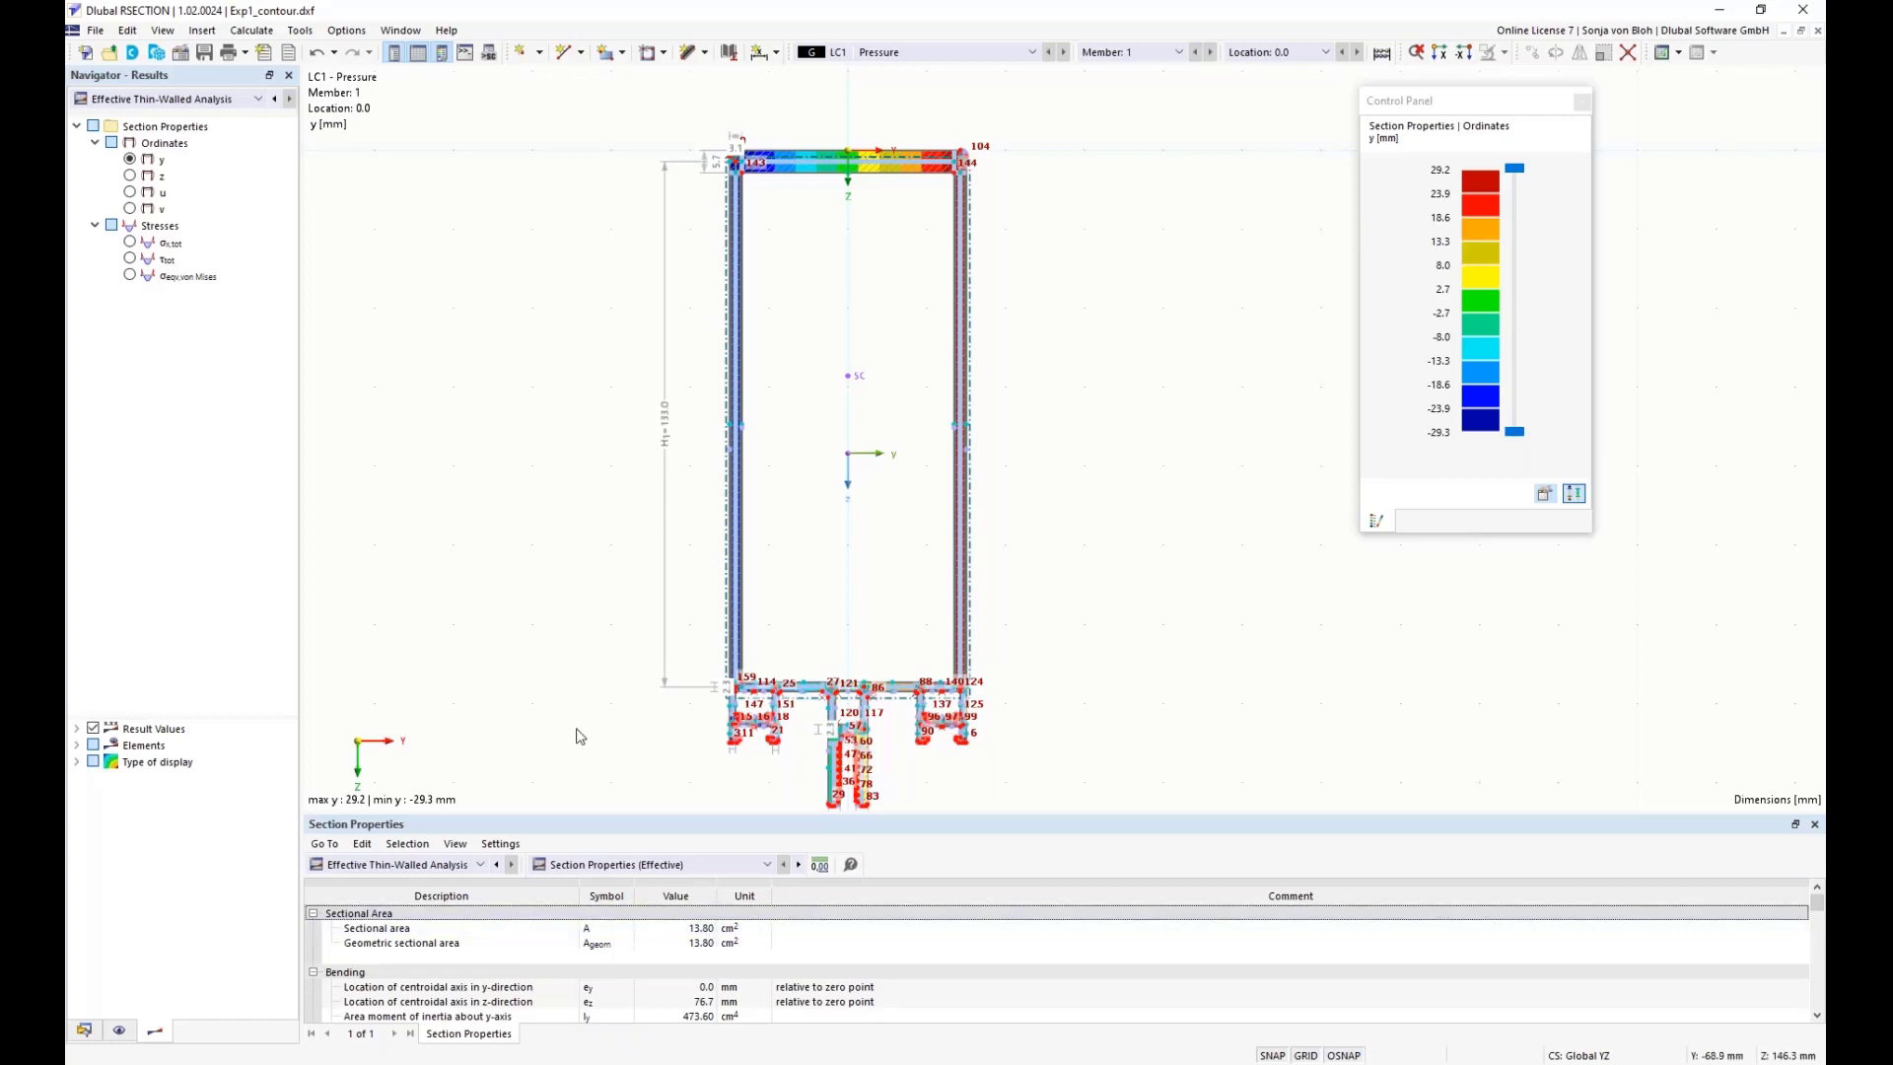
- Show the Section Classification acc. to EN 1999-1-1 in an enlarged results table and examine the classification of subpanel No. 2
click(768, 865)
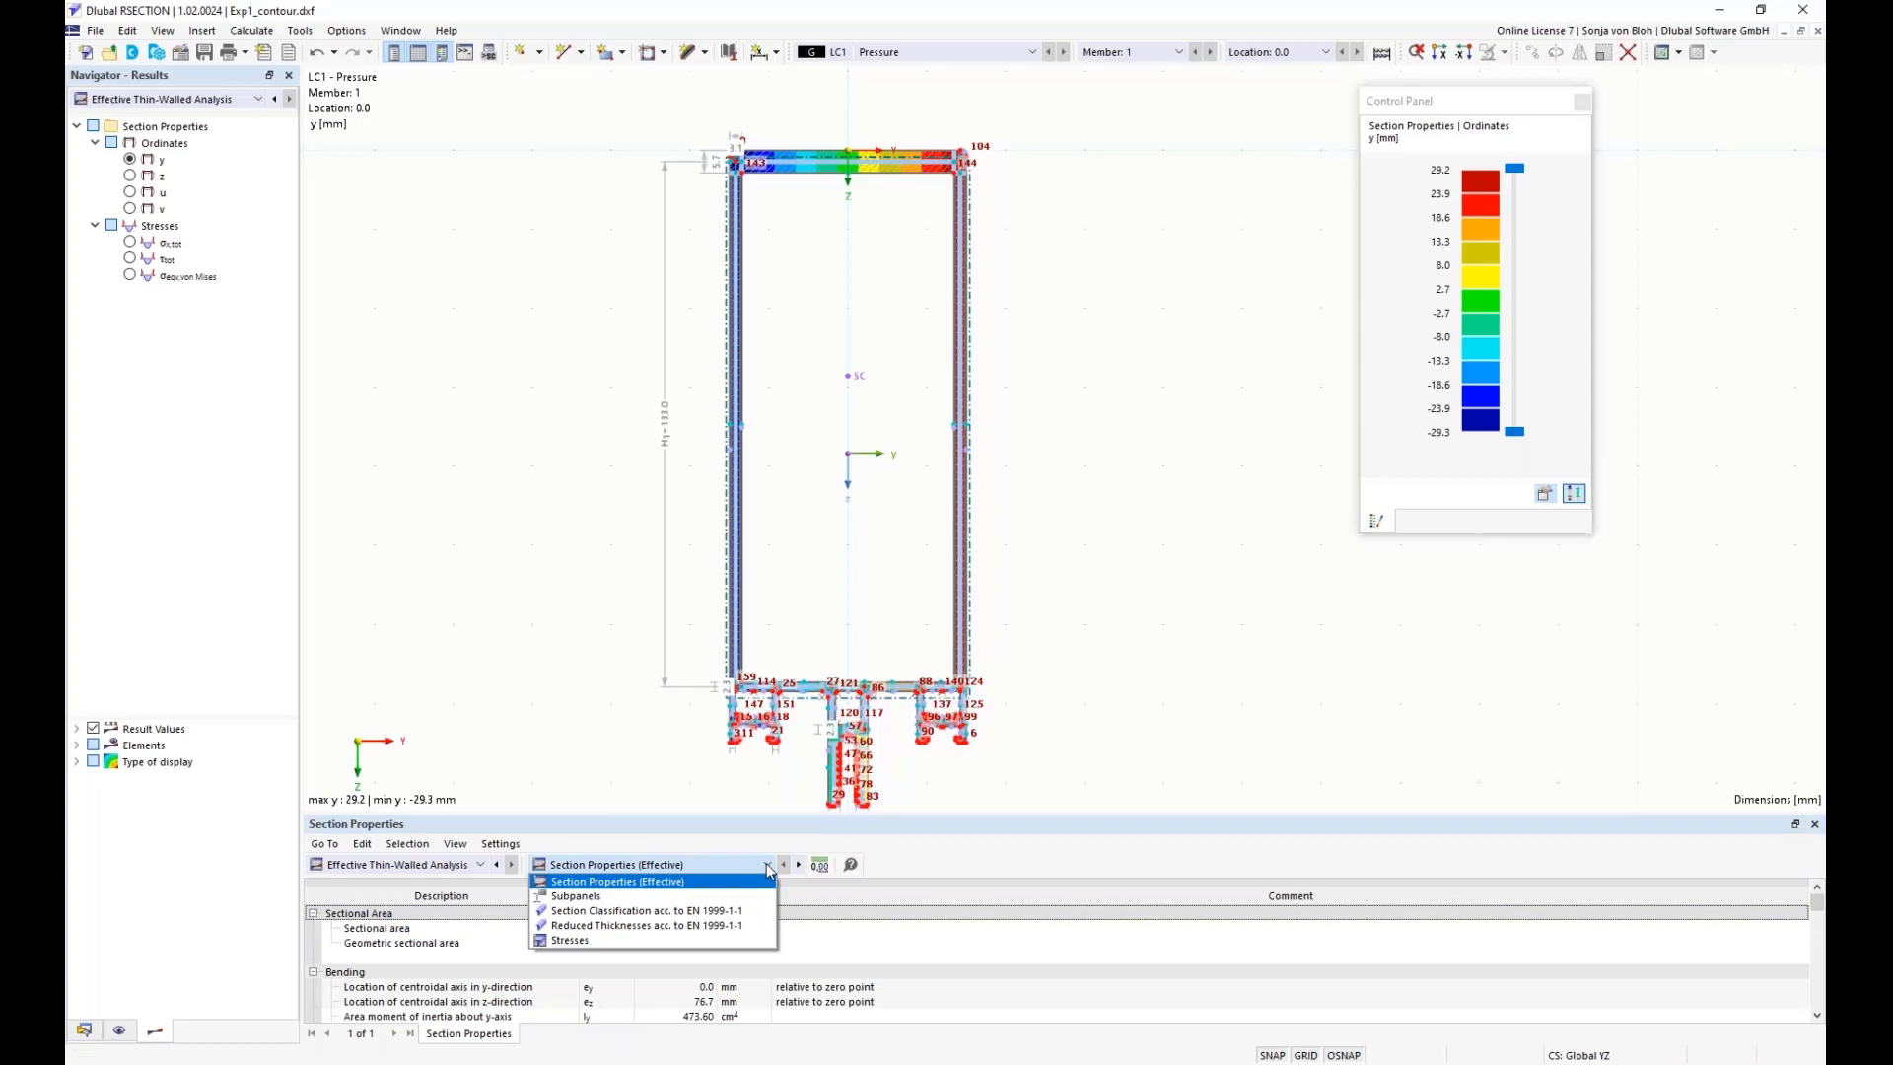
click(667, 911)
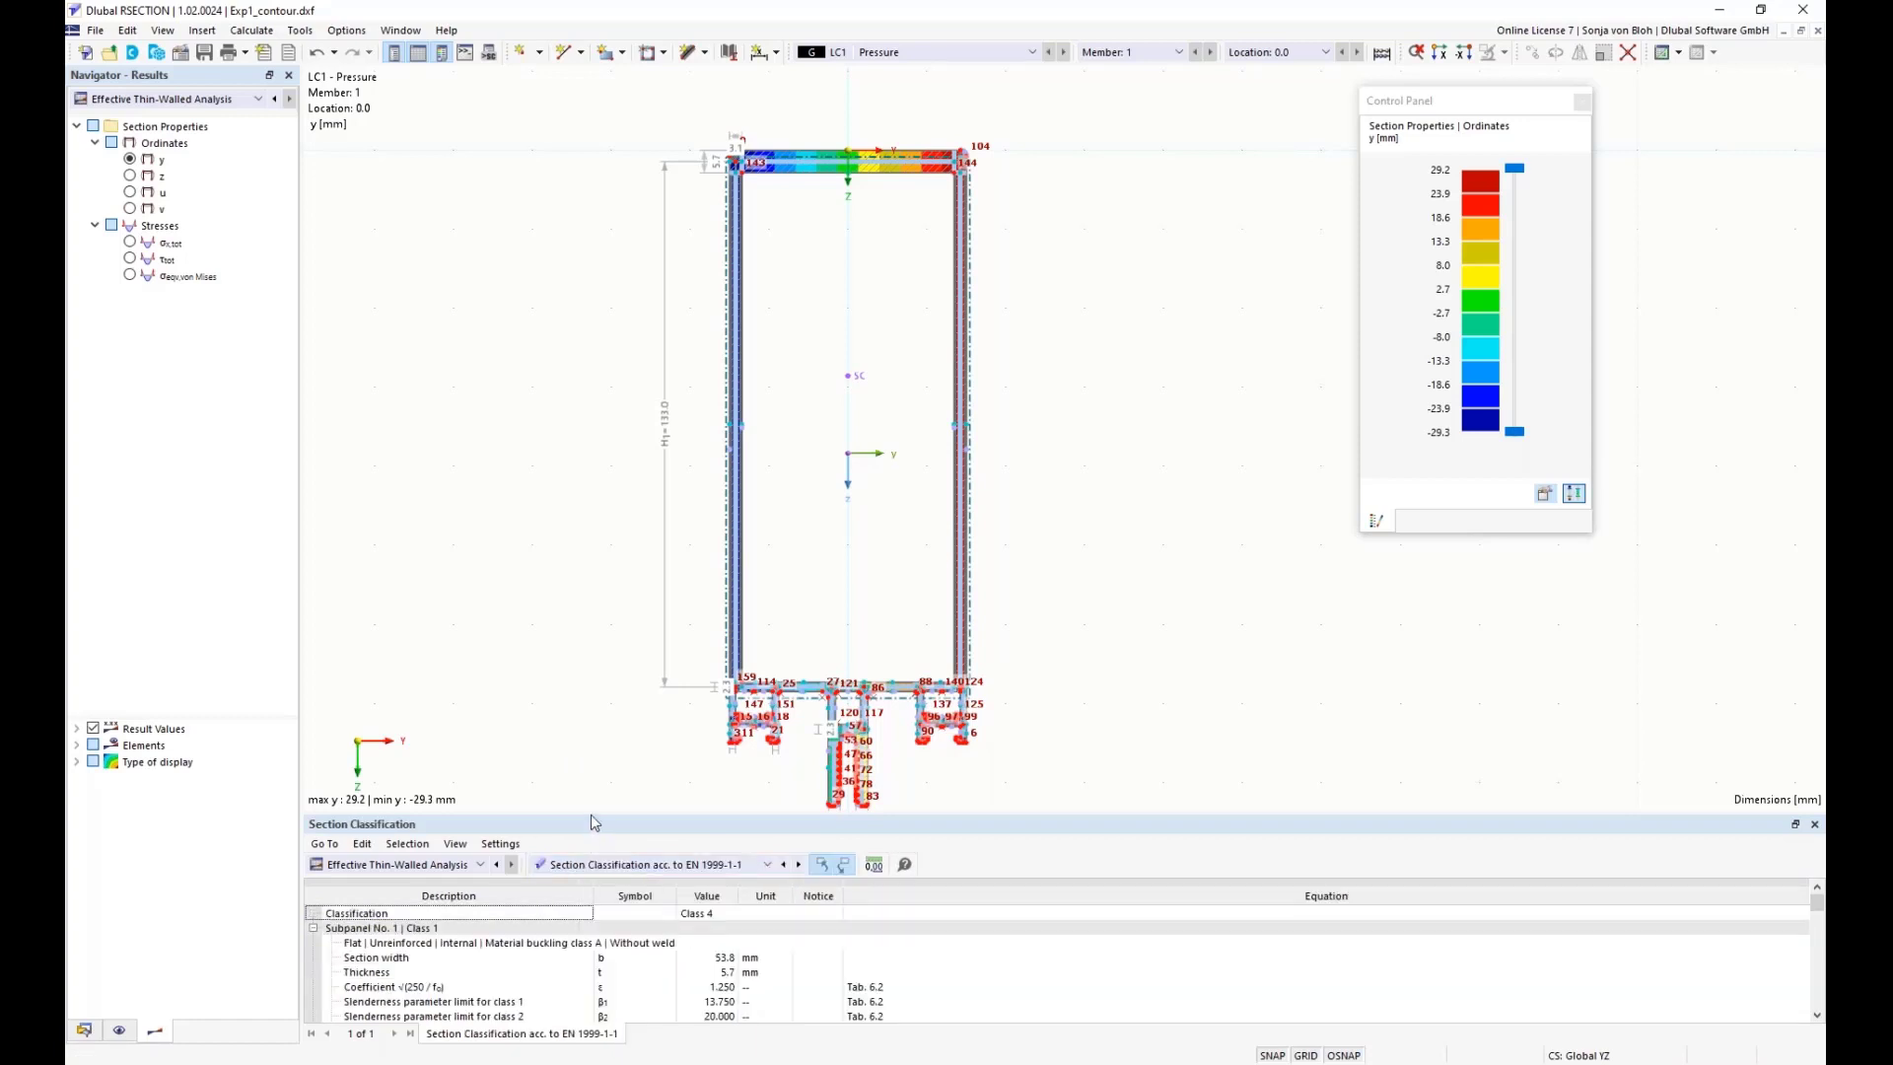
drag(584, 810, 583, 651)
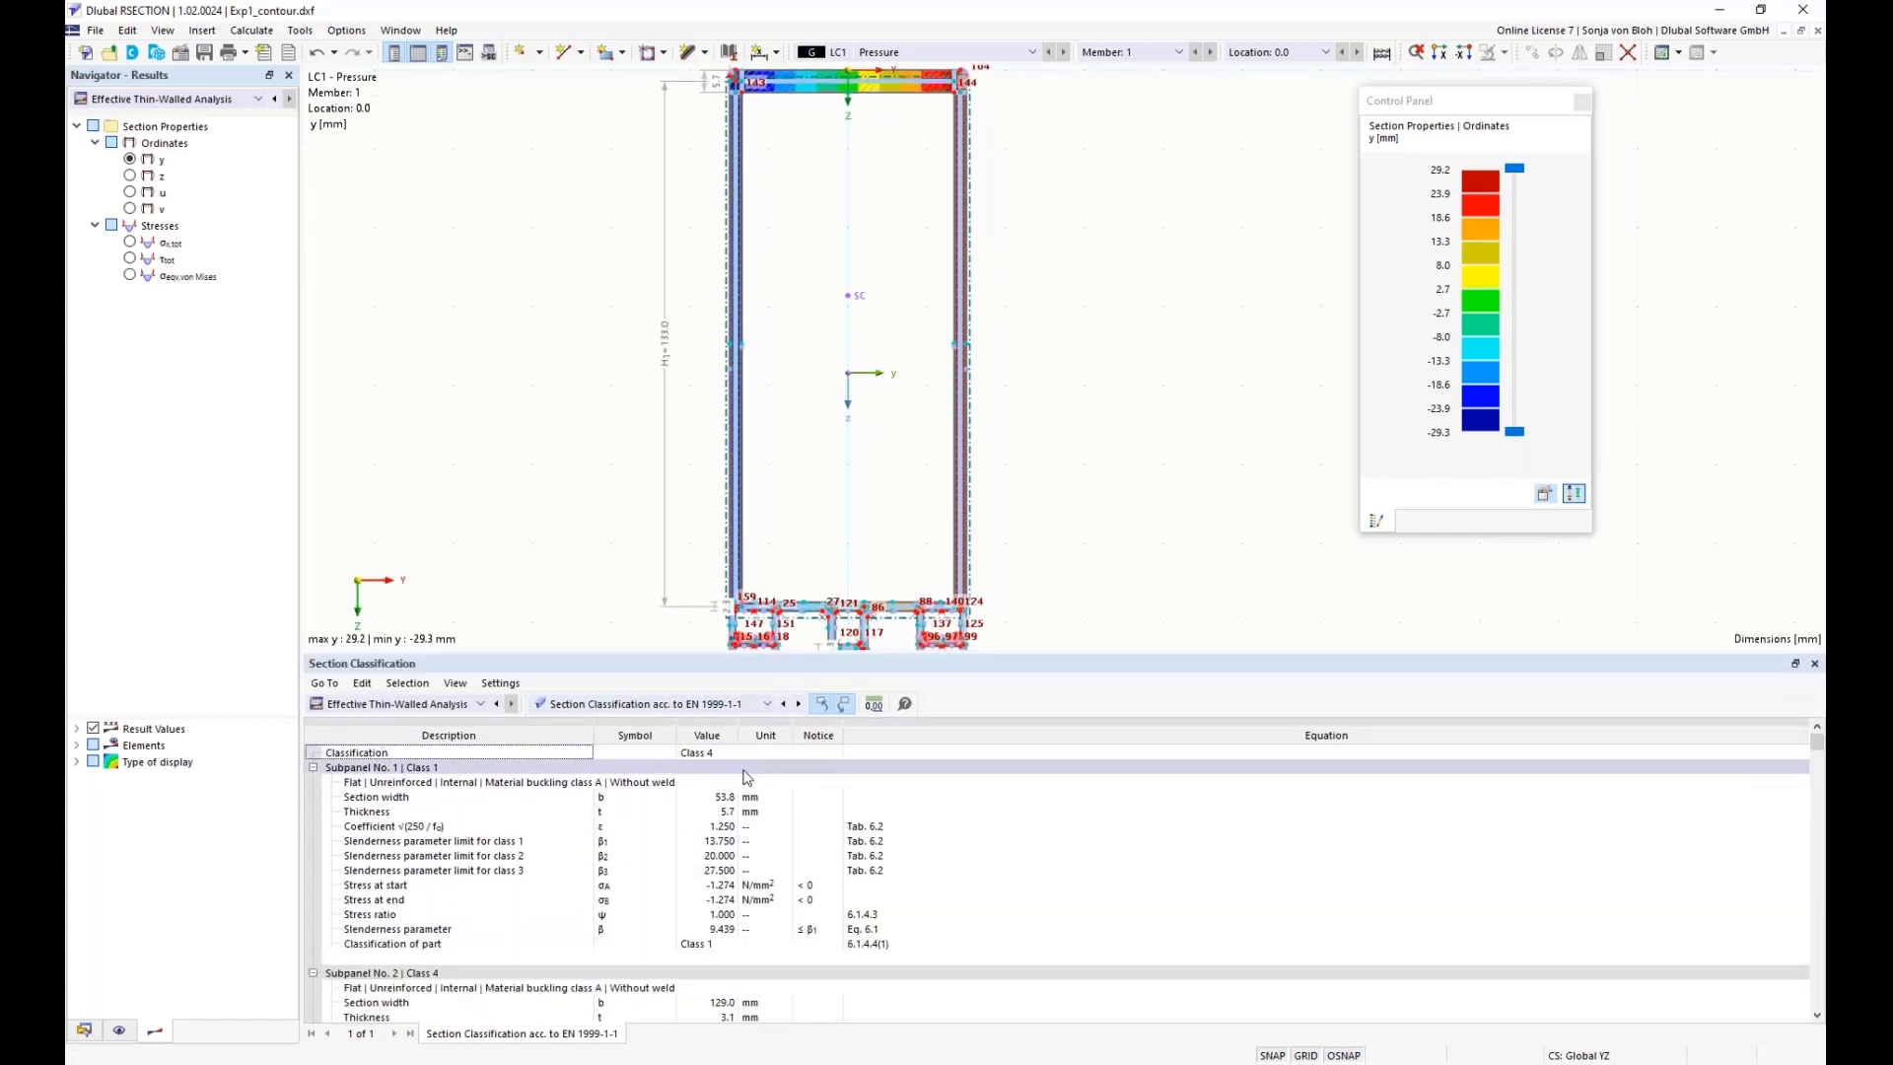
scroll(747, 778, down, 5)
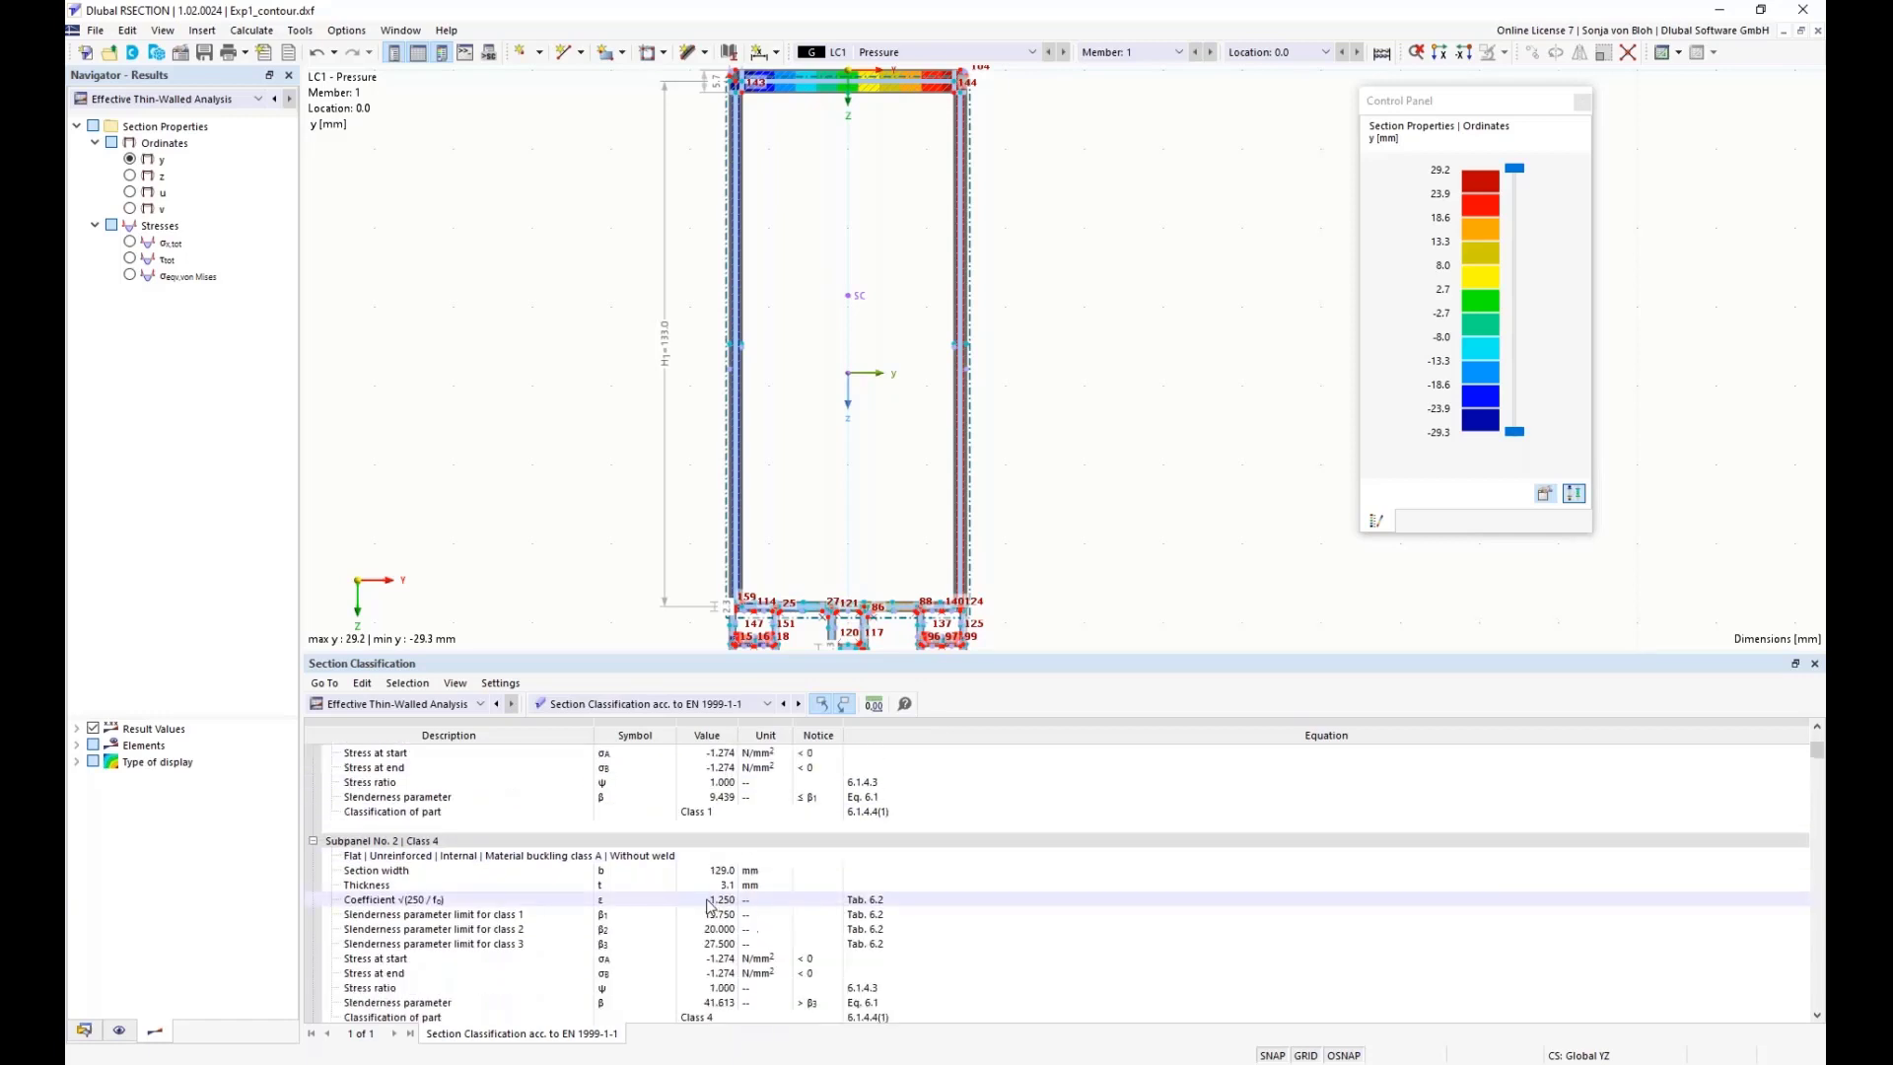
click(506, 930)
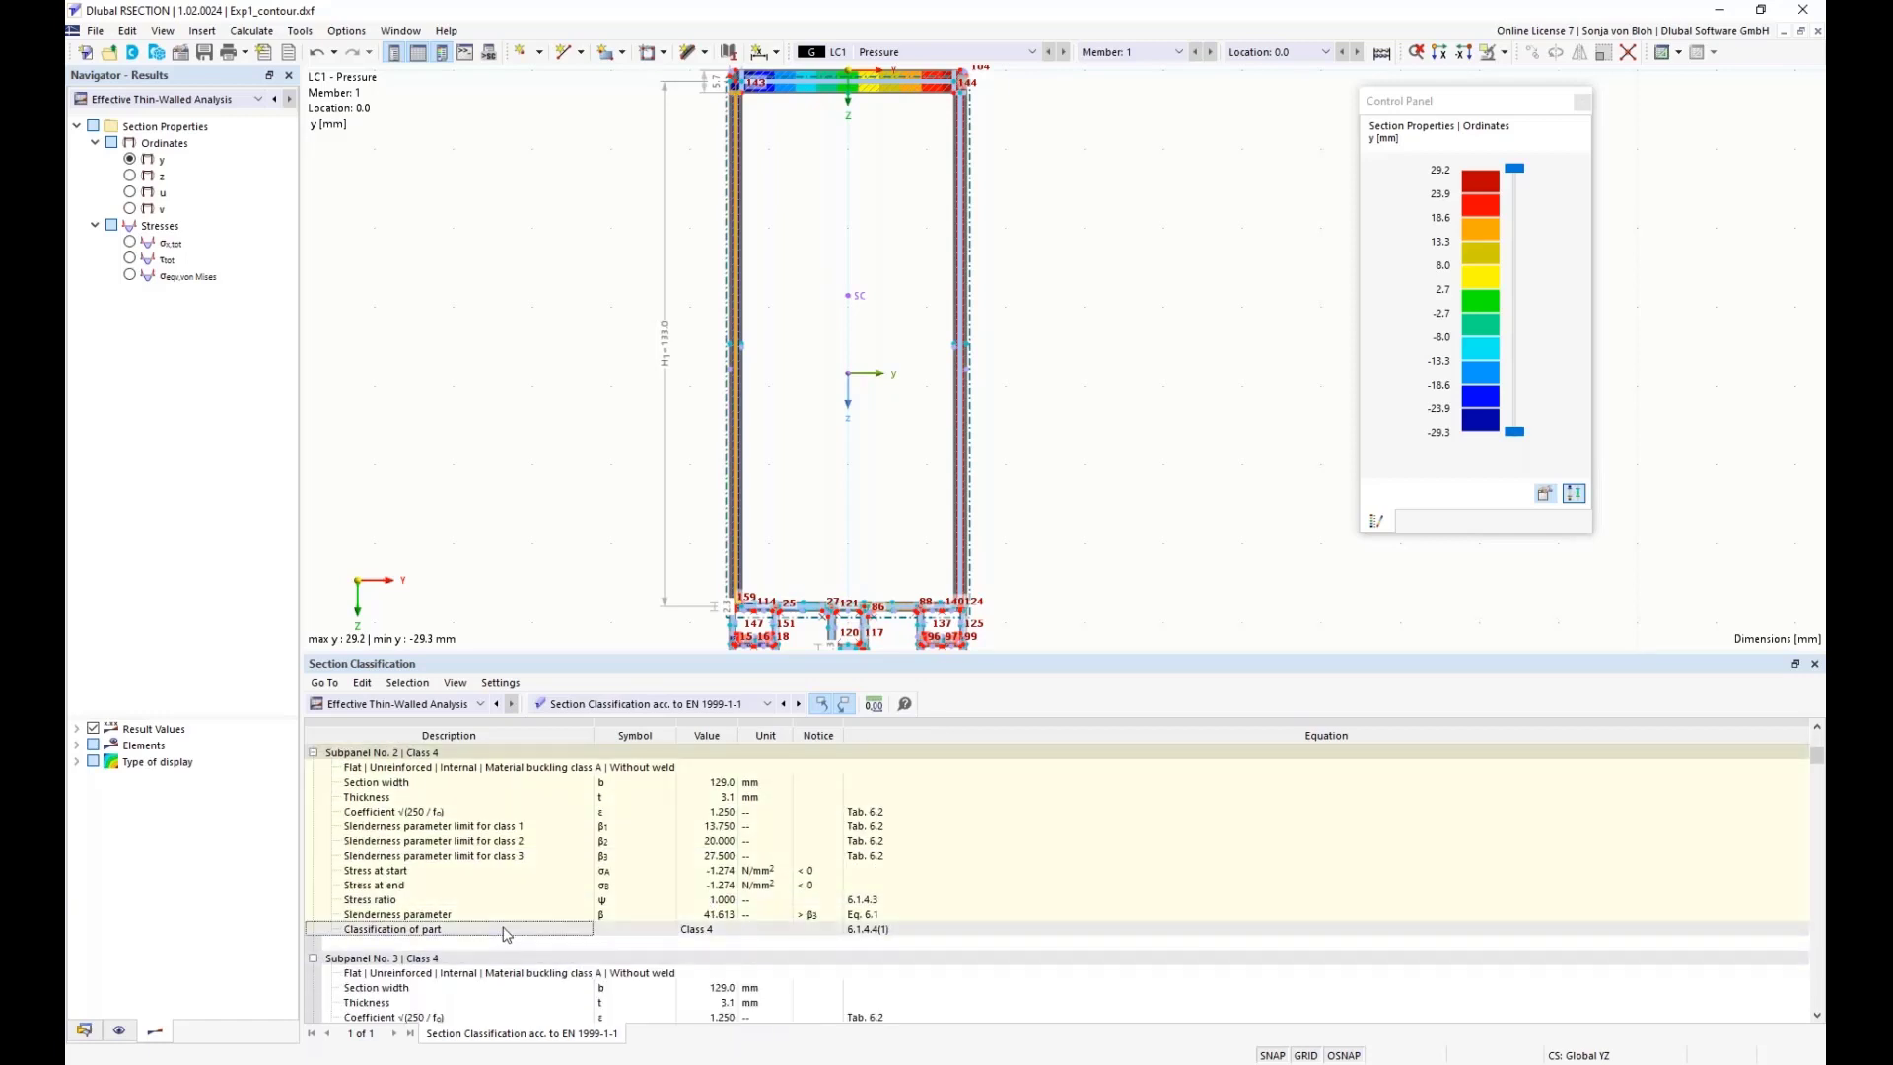
- Display the total normal stress σx,tot of the Thin-Walled Analysis on the section and inspect it at the upper corner
scroll(506, 932, up, 1)
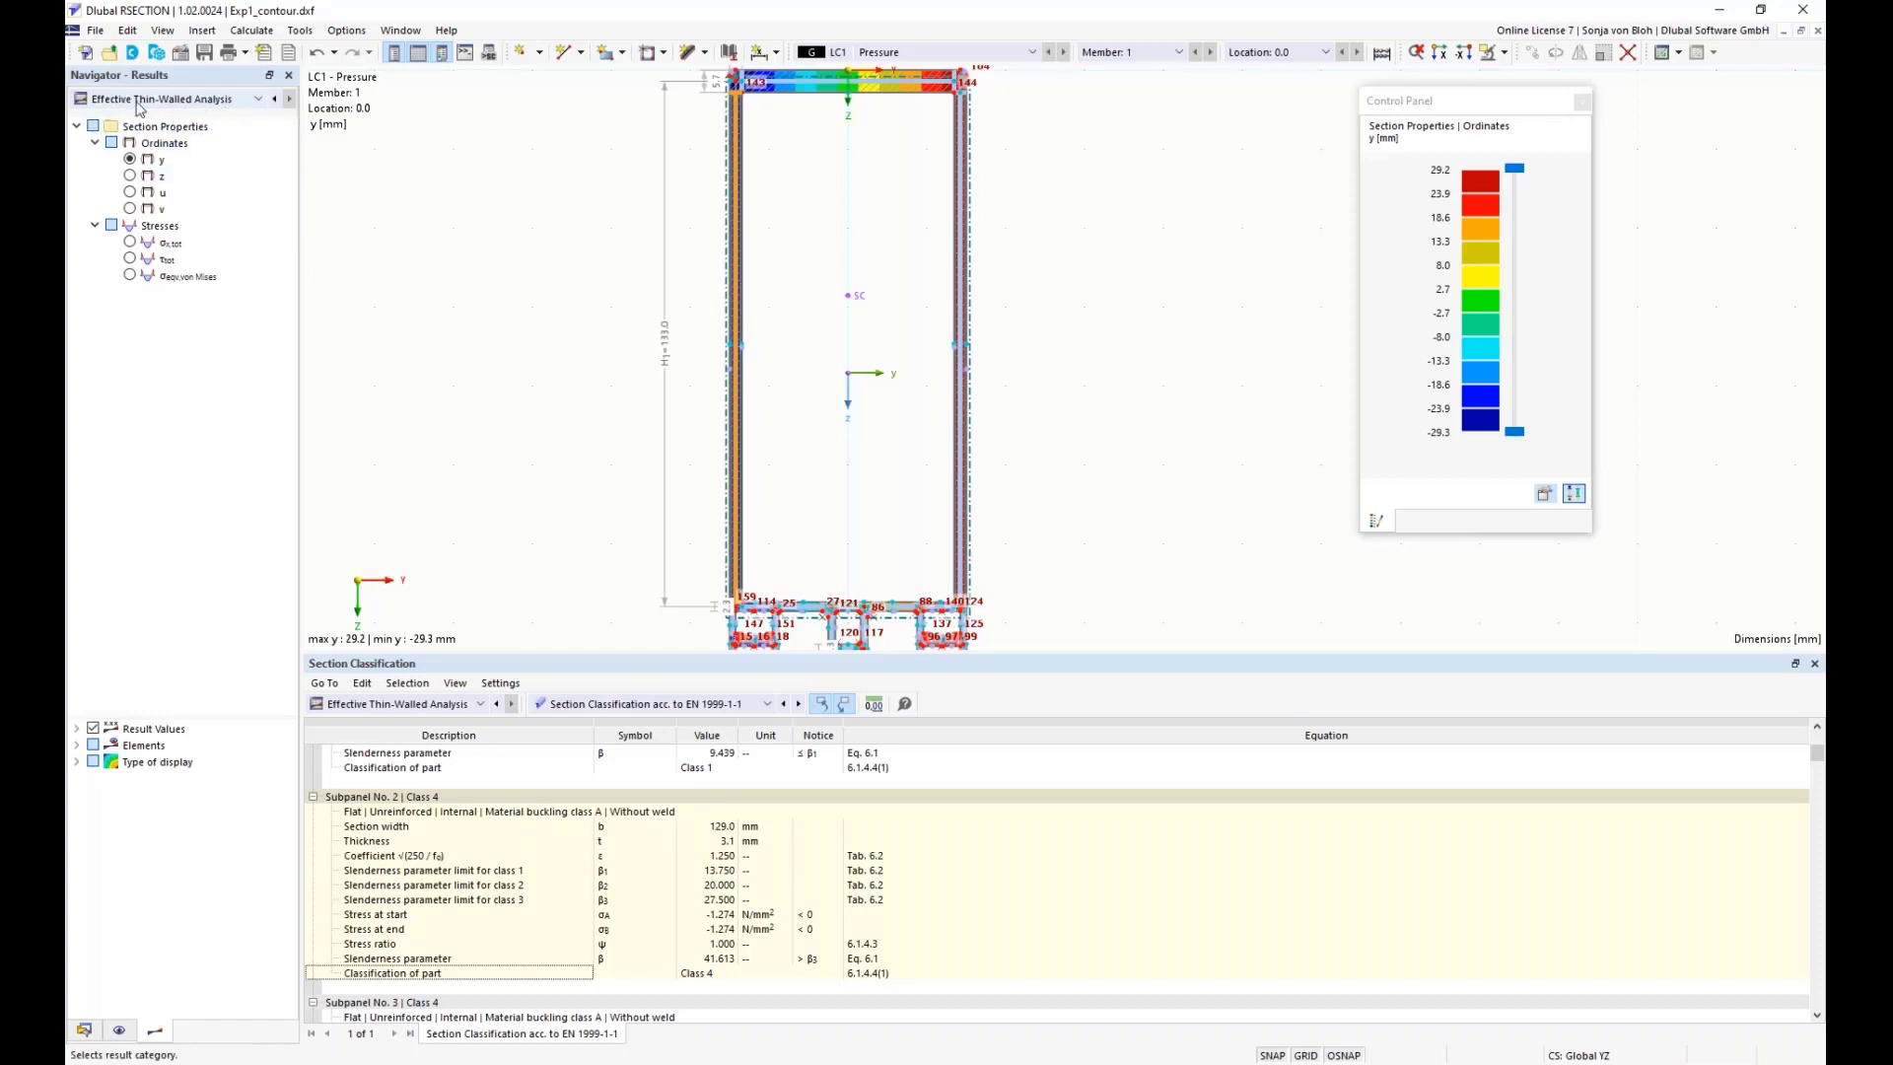
click(242, 100)
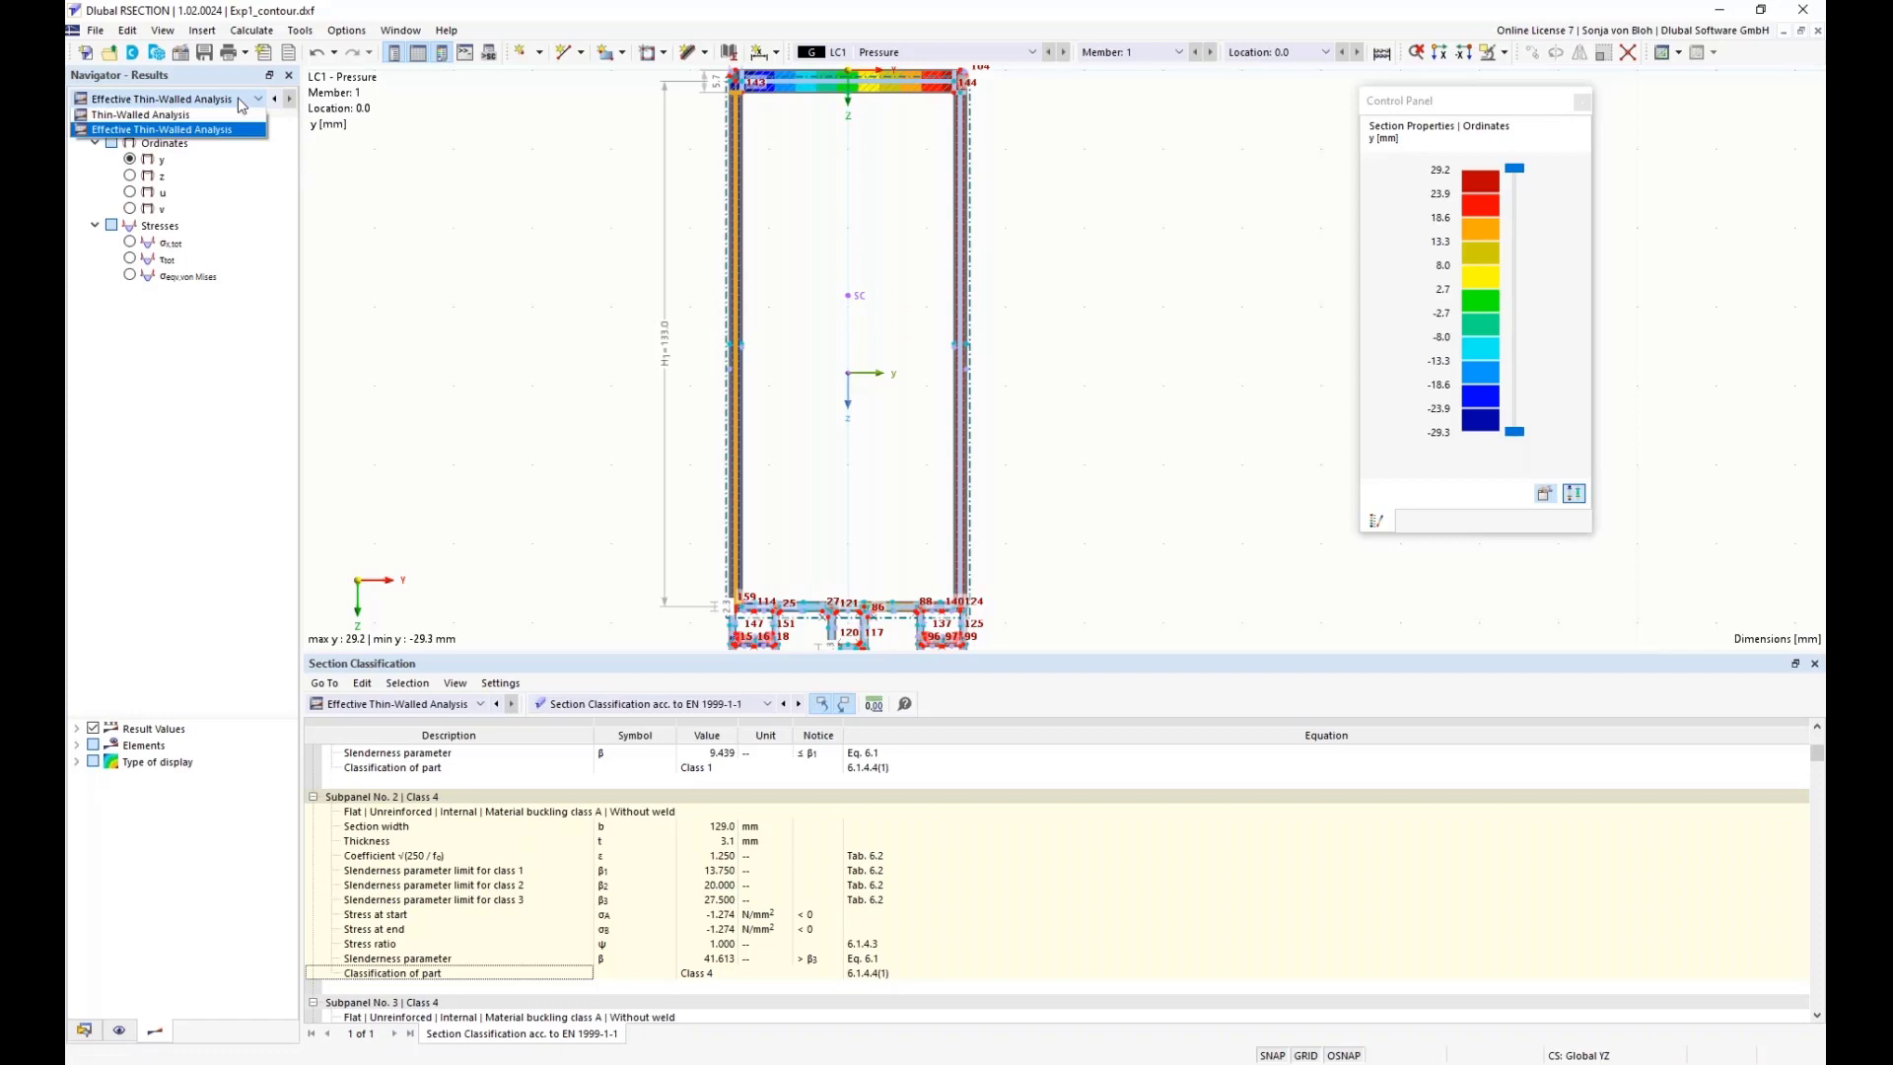
click(144, 116)
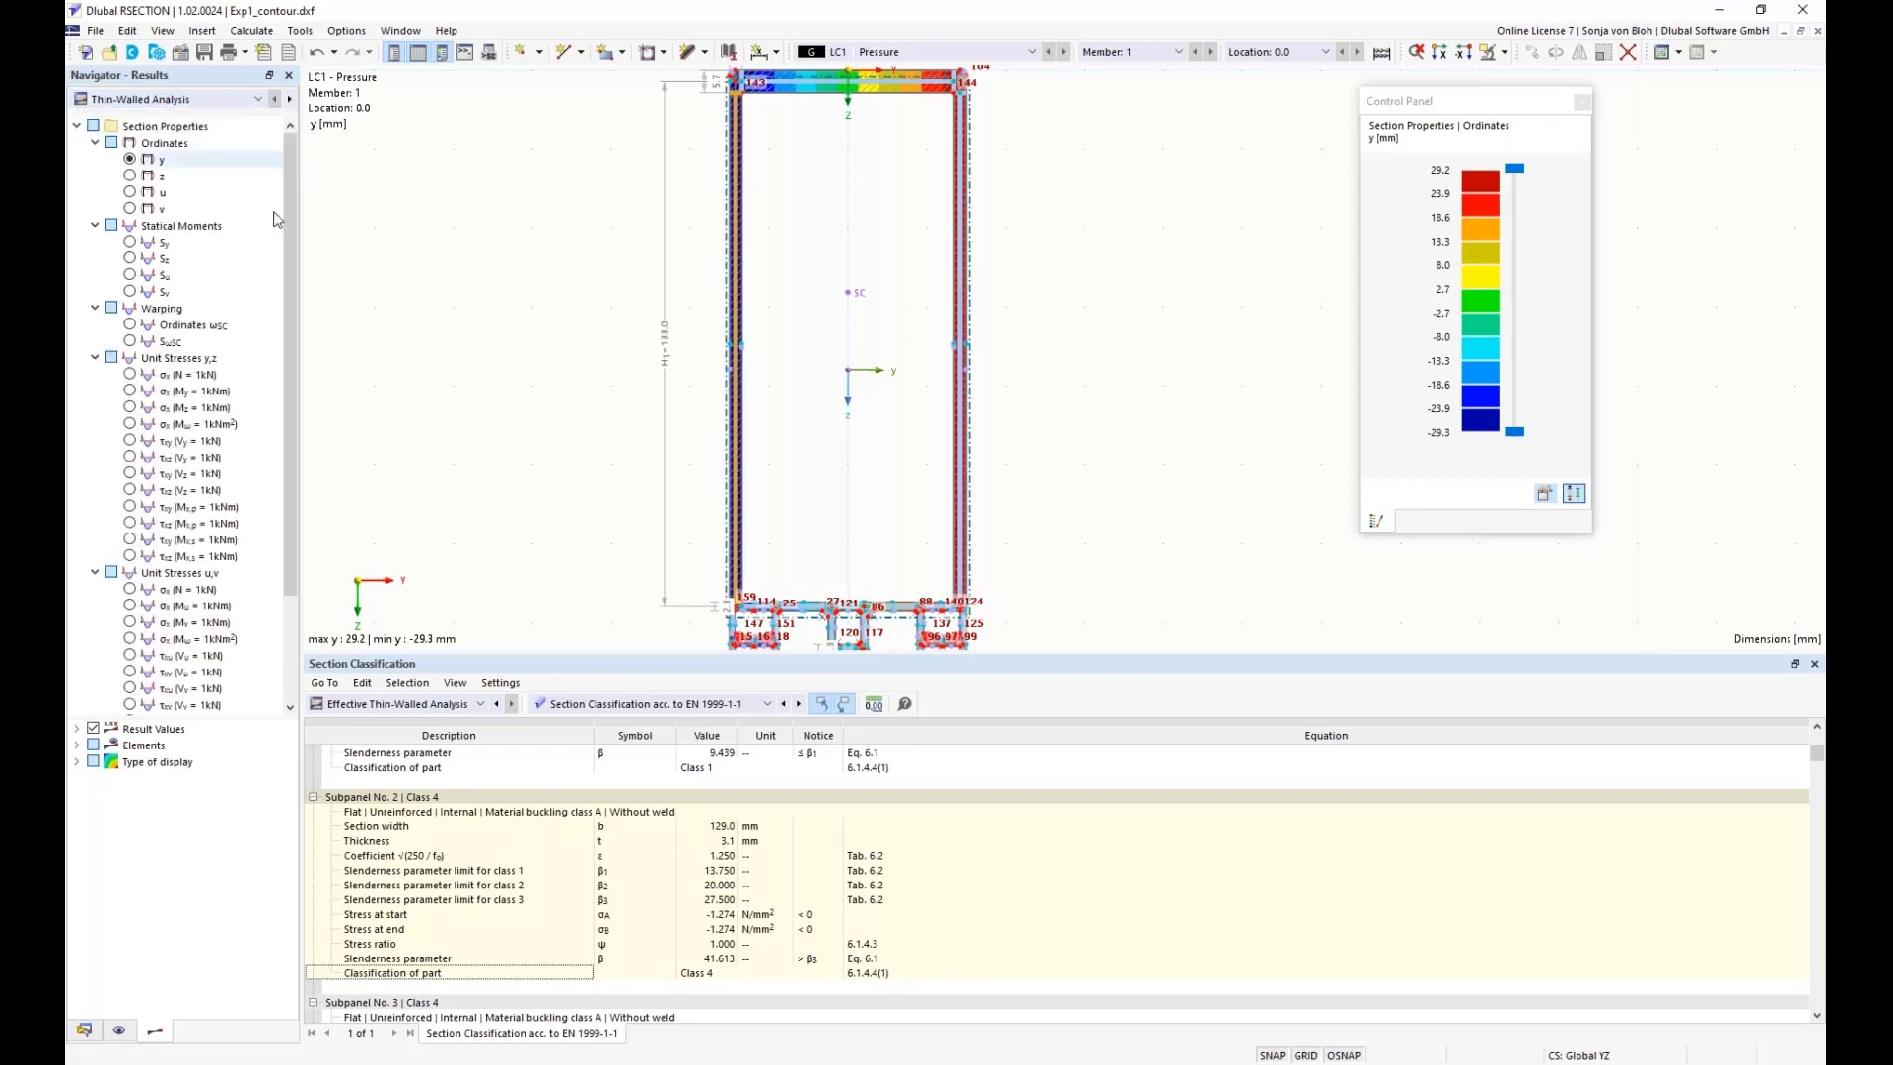
drag(288, 422, 288, 526)
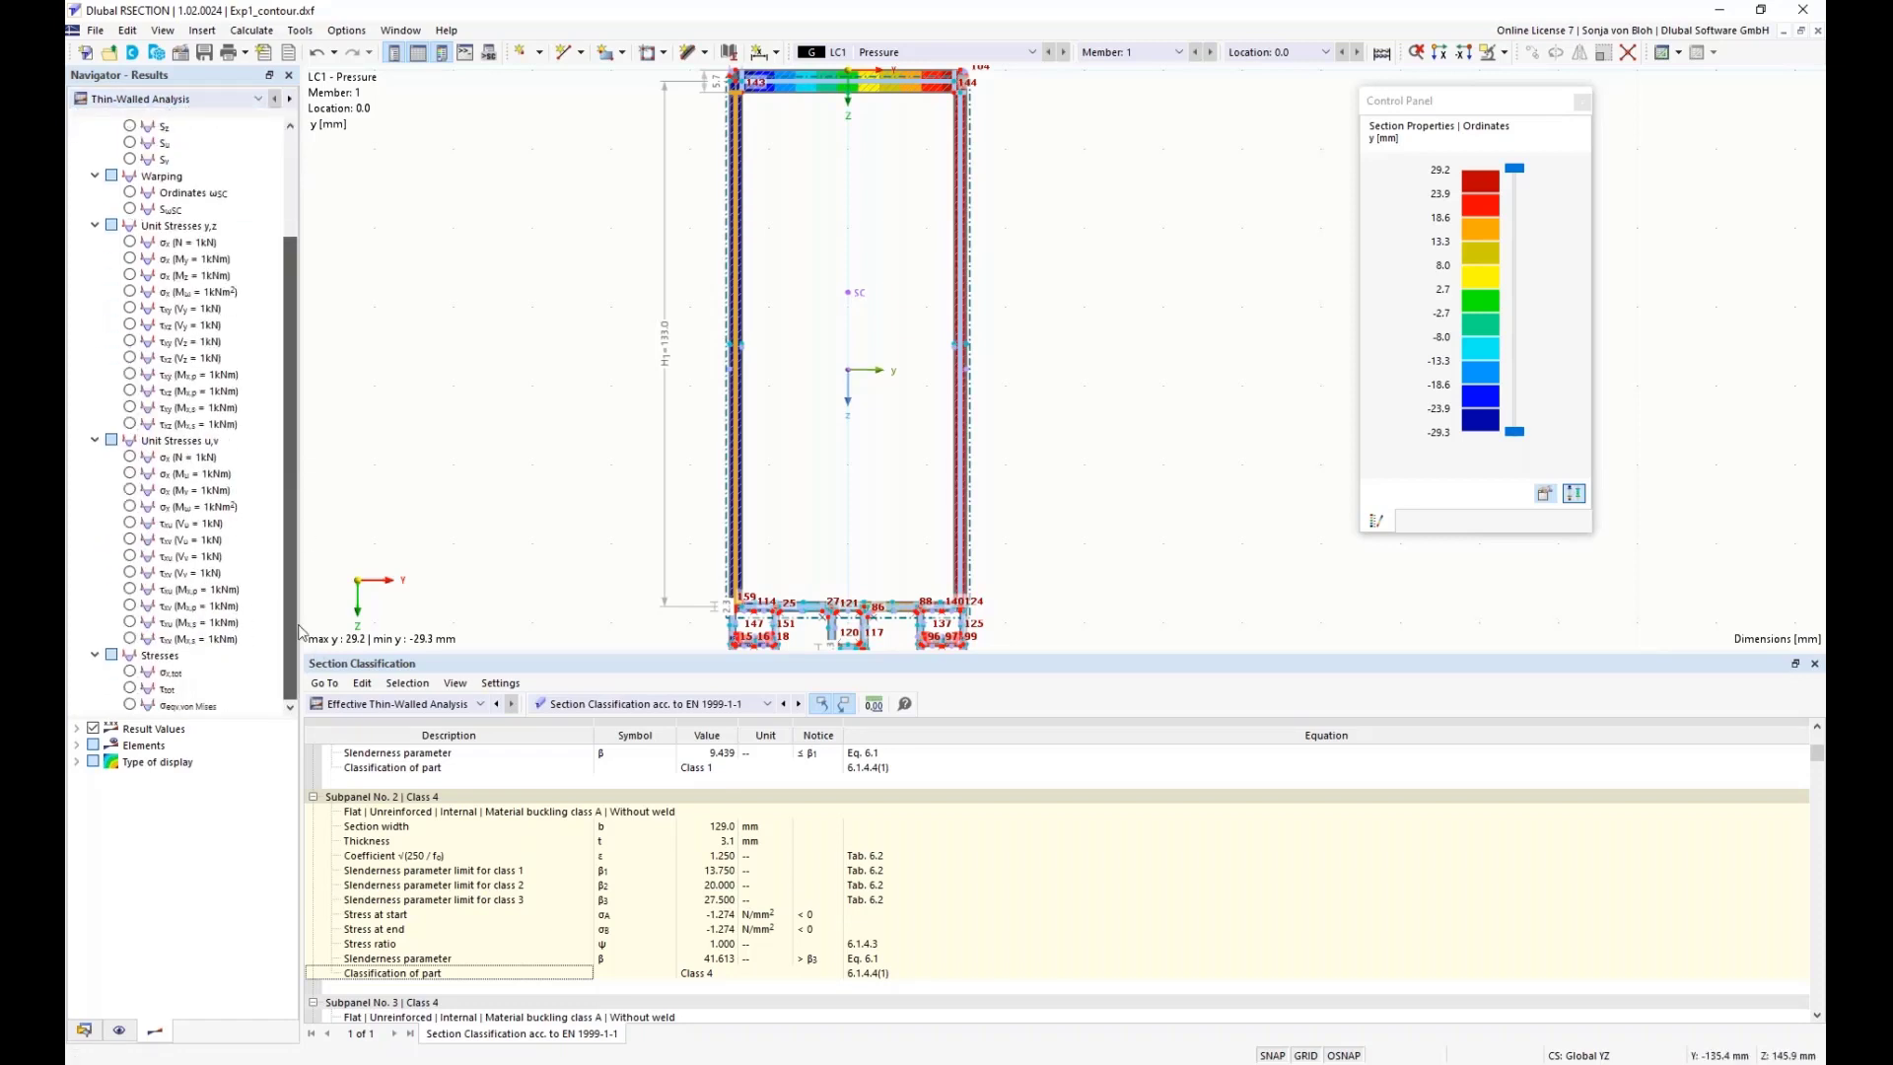
click(130, 671)
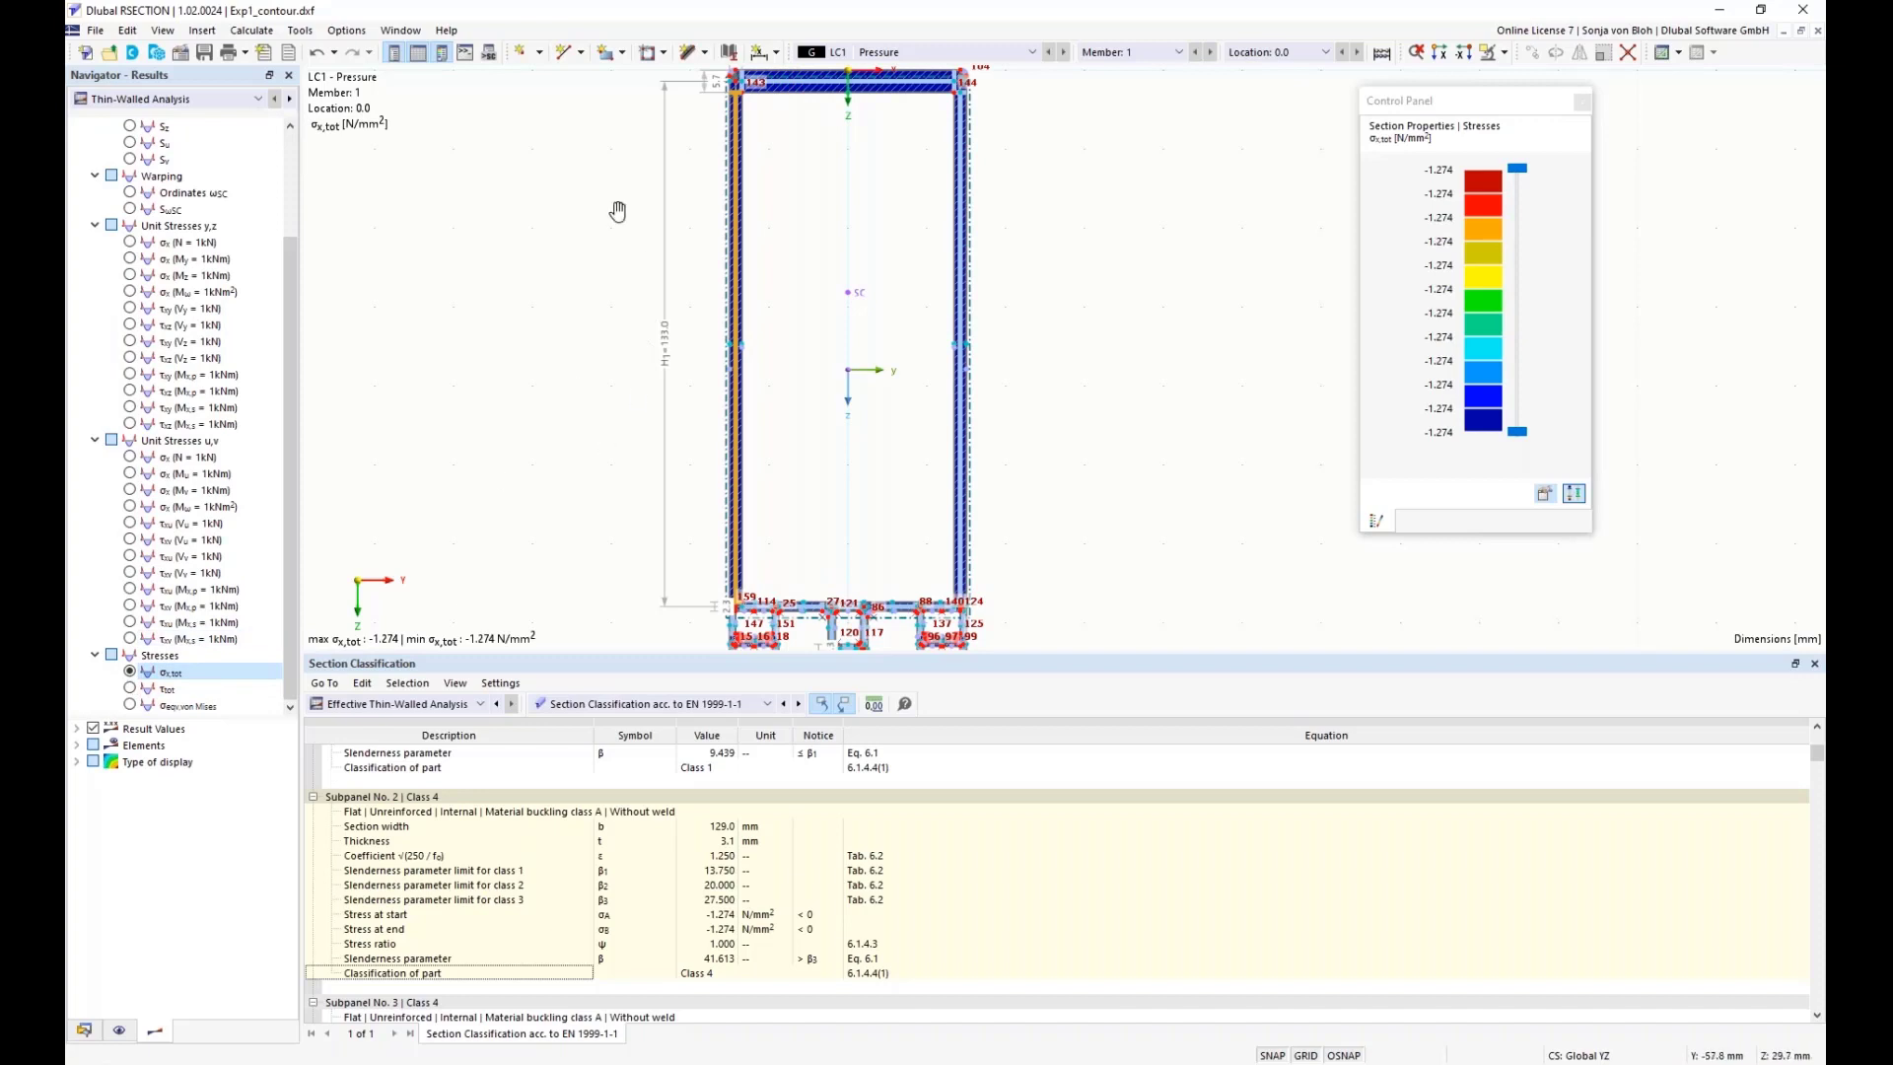
scroll(693, 303, up, 5)
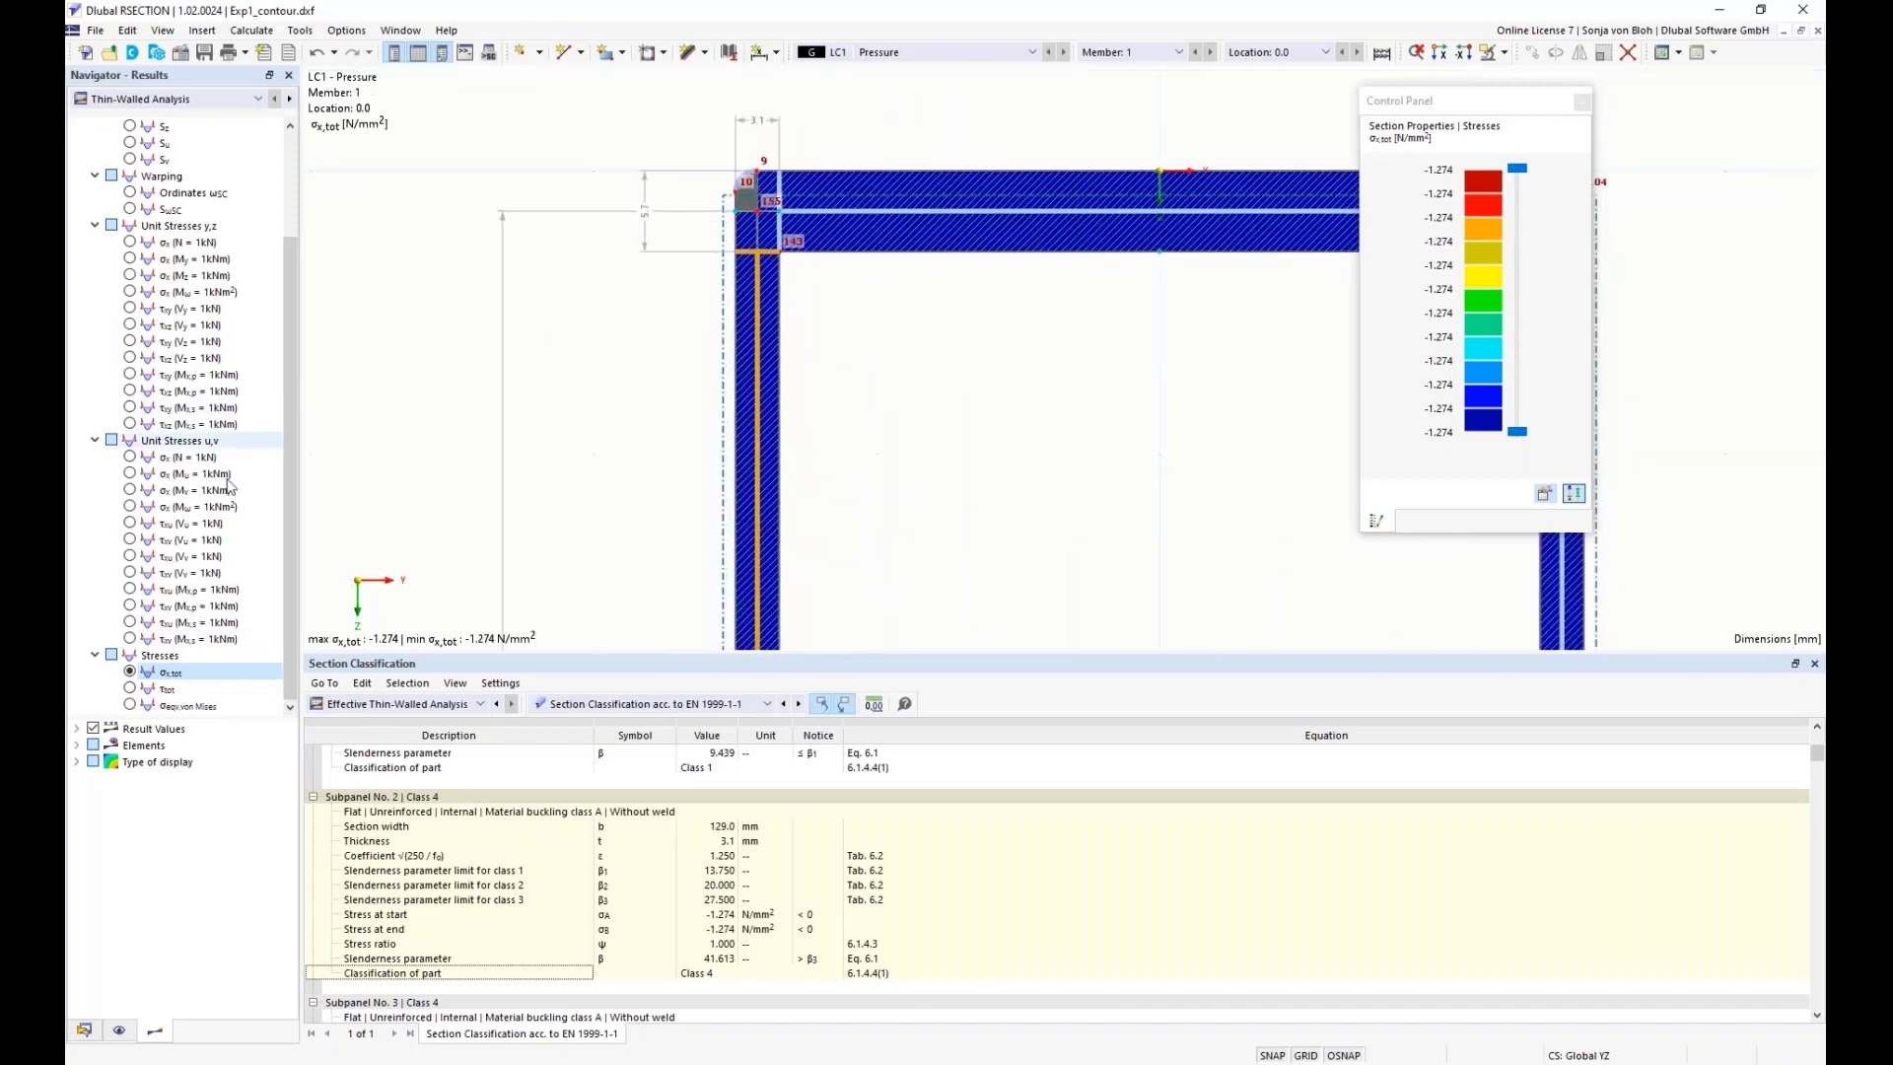
- Show σx,tot for the Effective Thin-Walled Analysis instead and examine the reduced web thickness near the upper corner
click(165, 98)
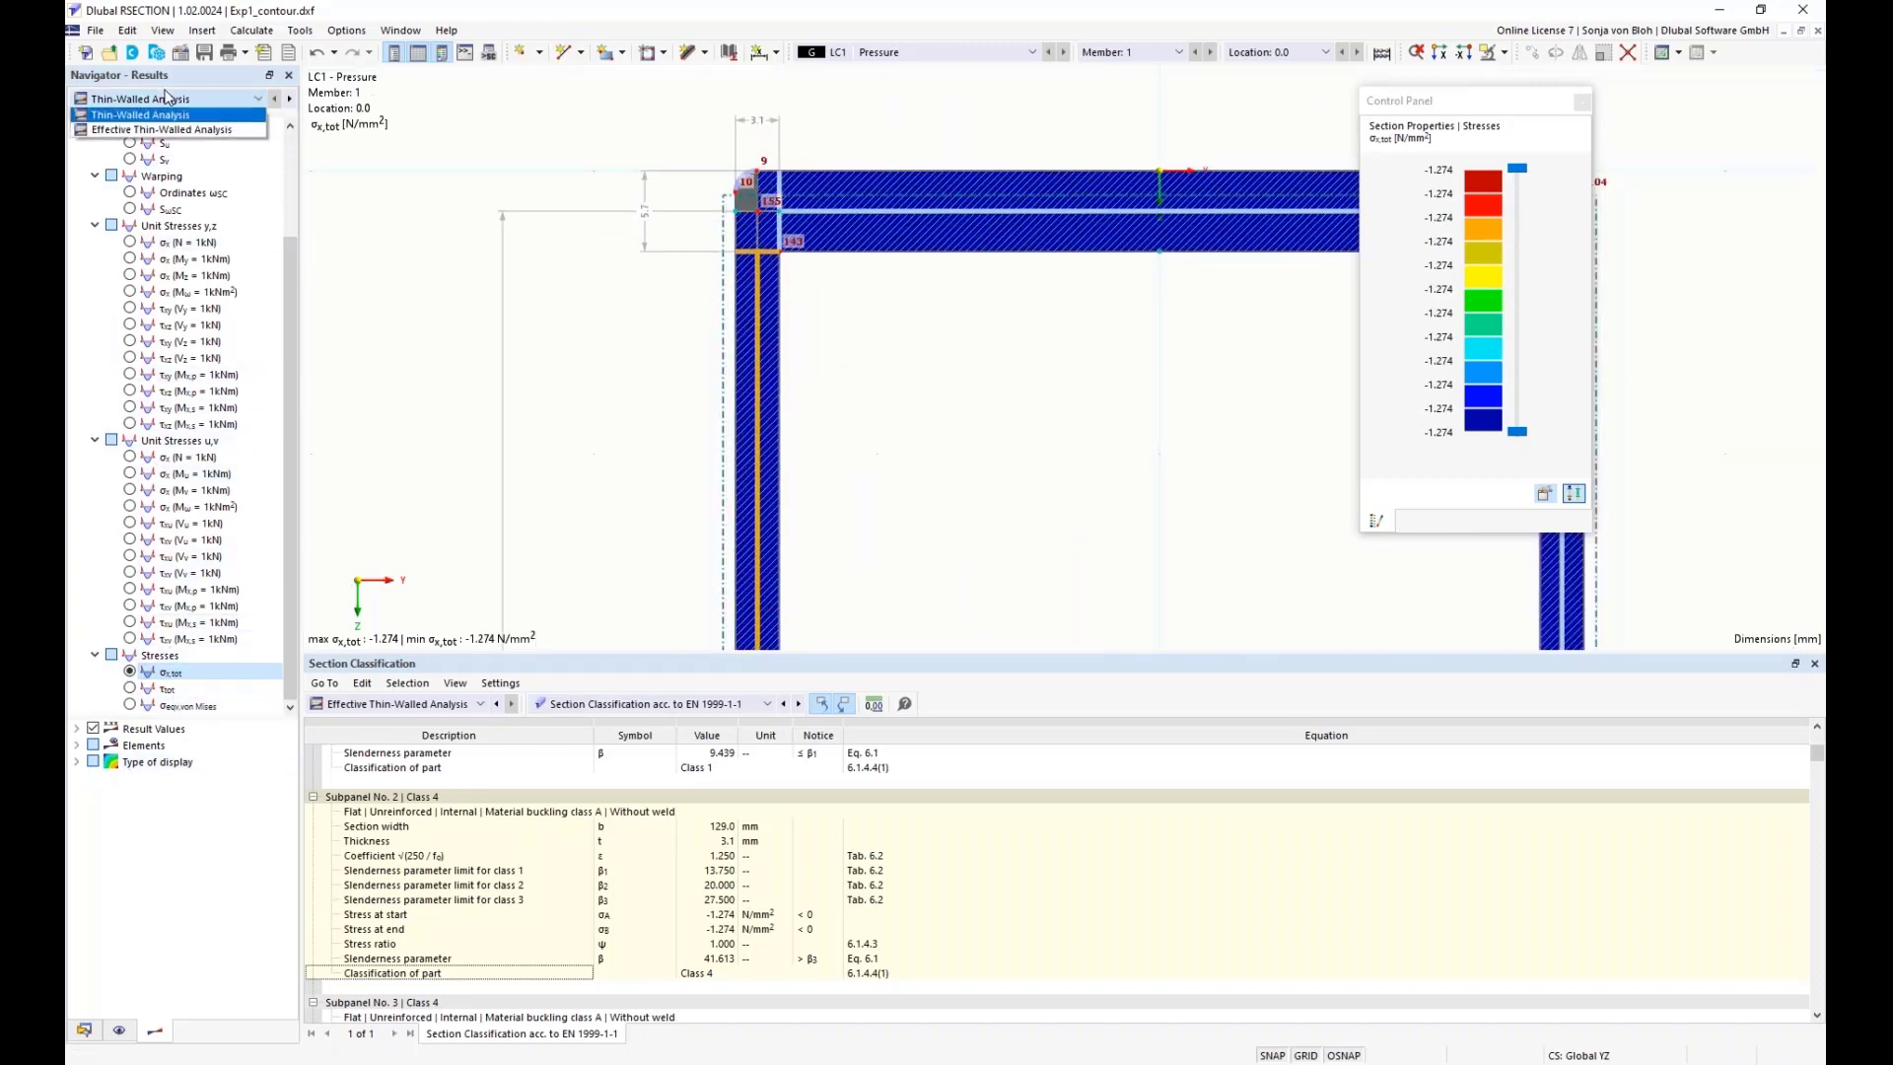
click(129, 138)
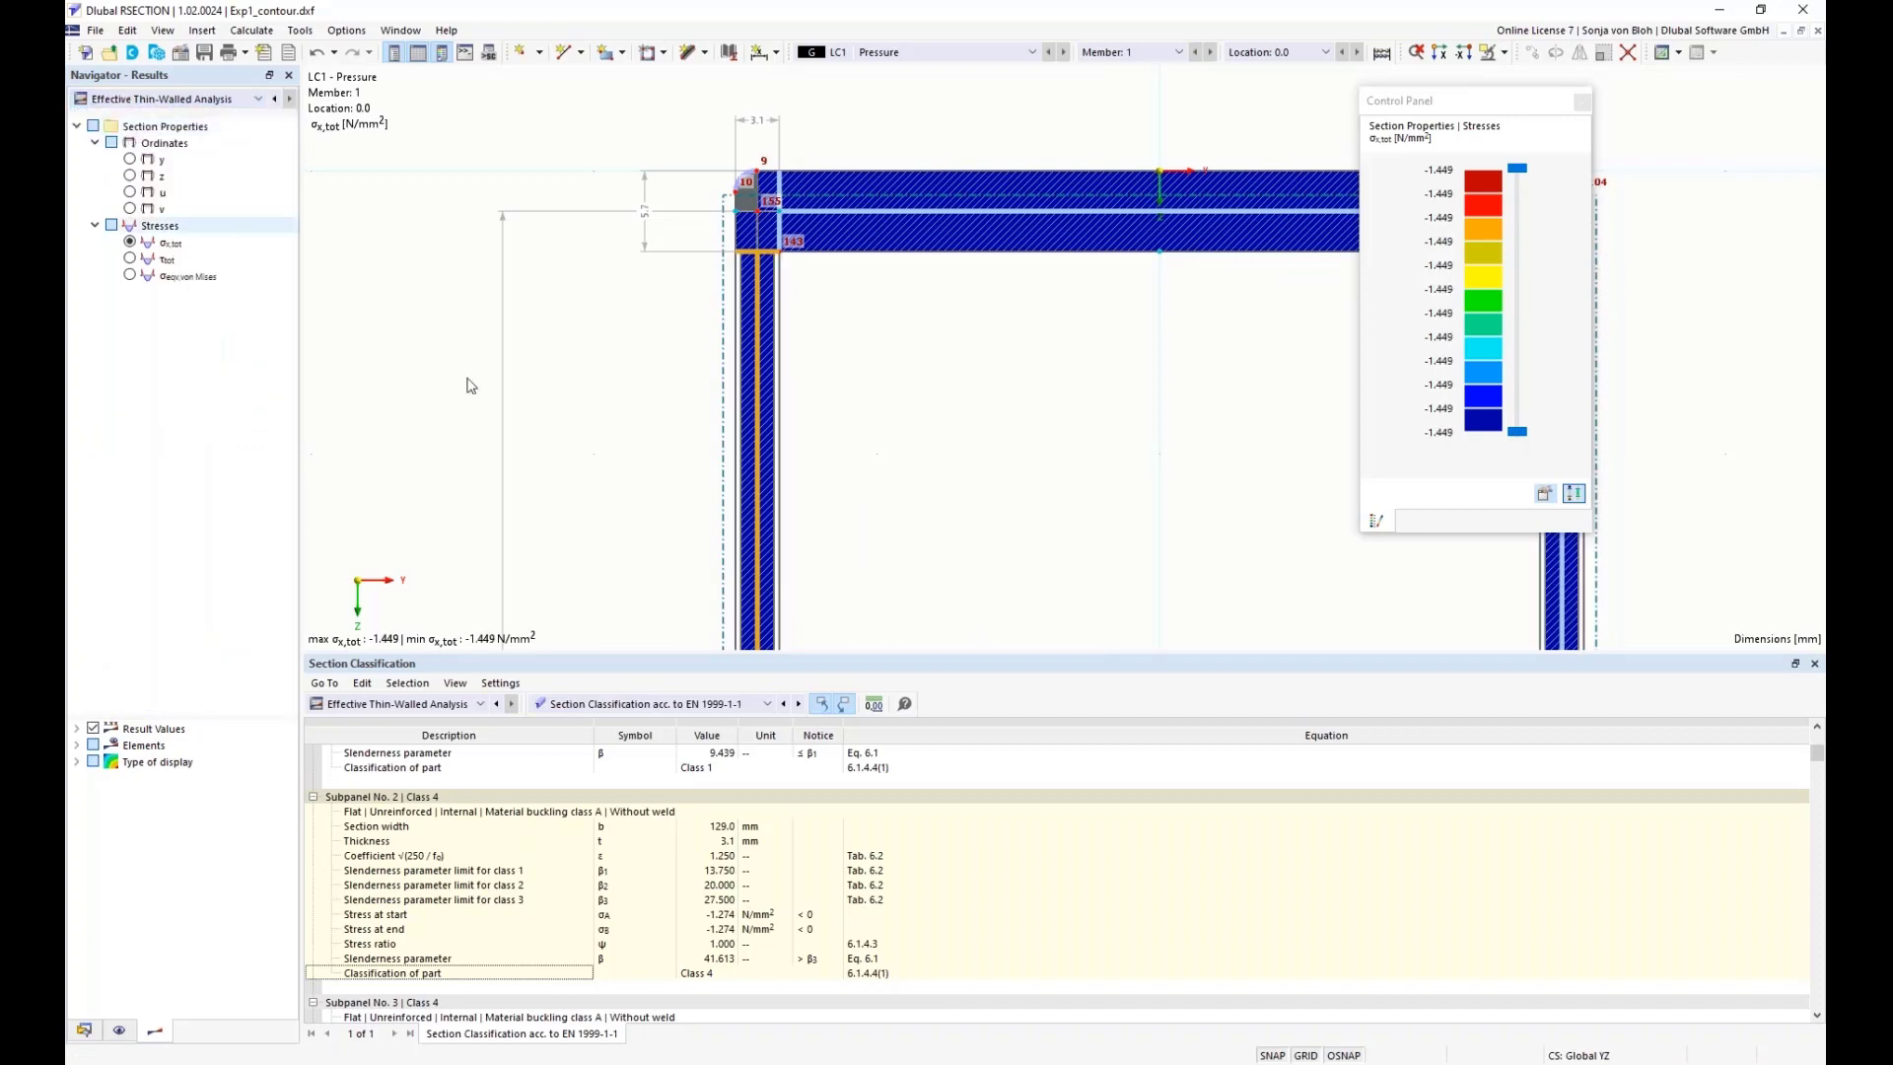
scroll(751, 266, up, 2)
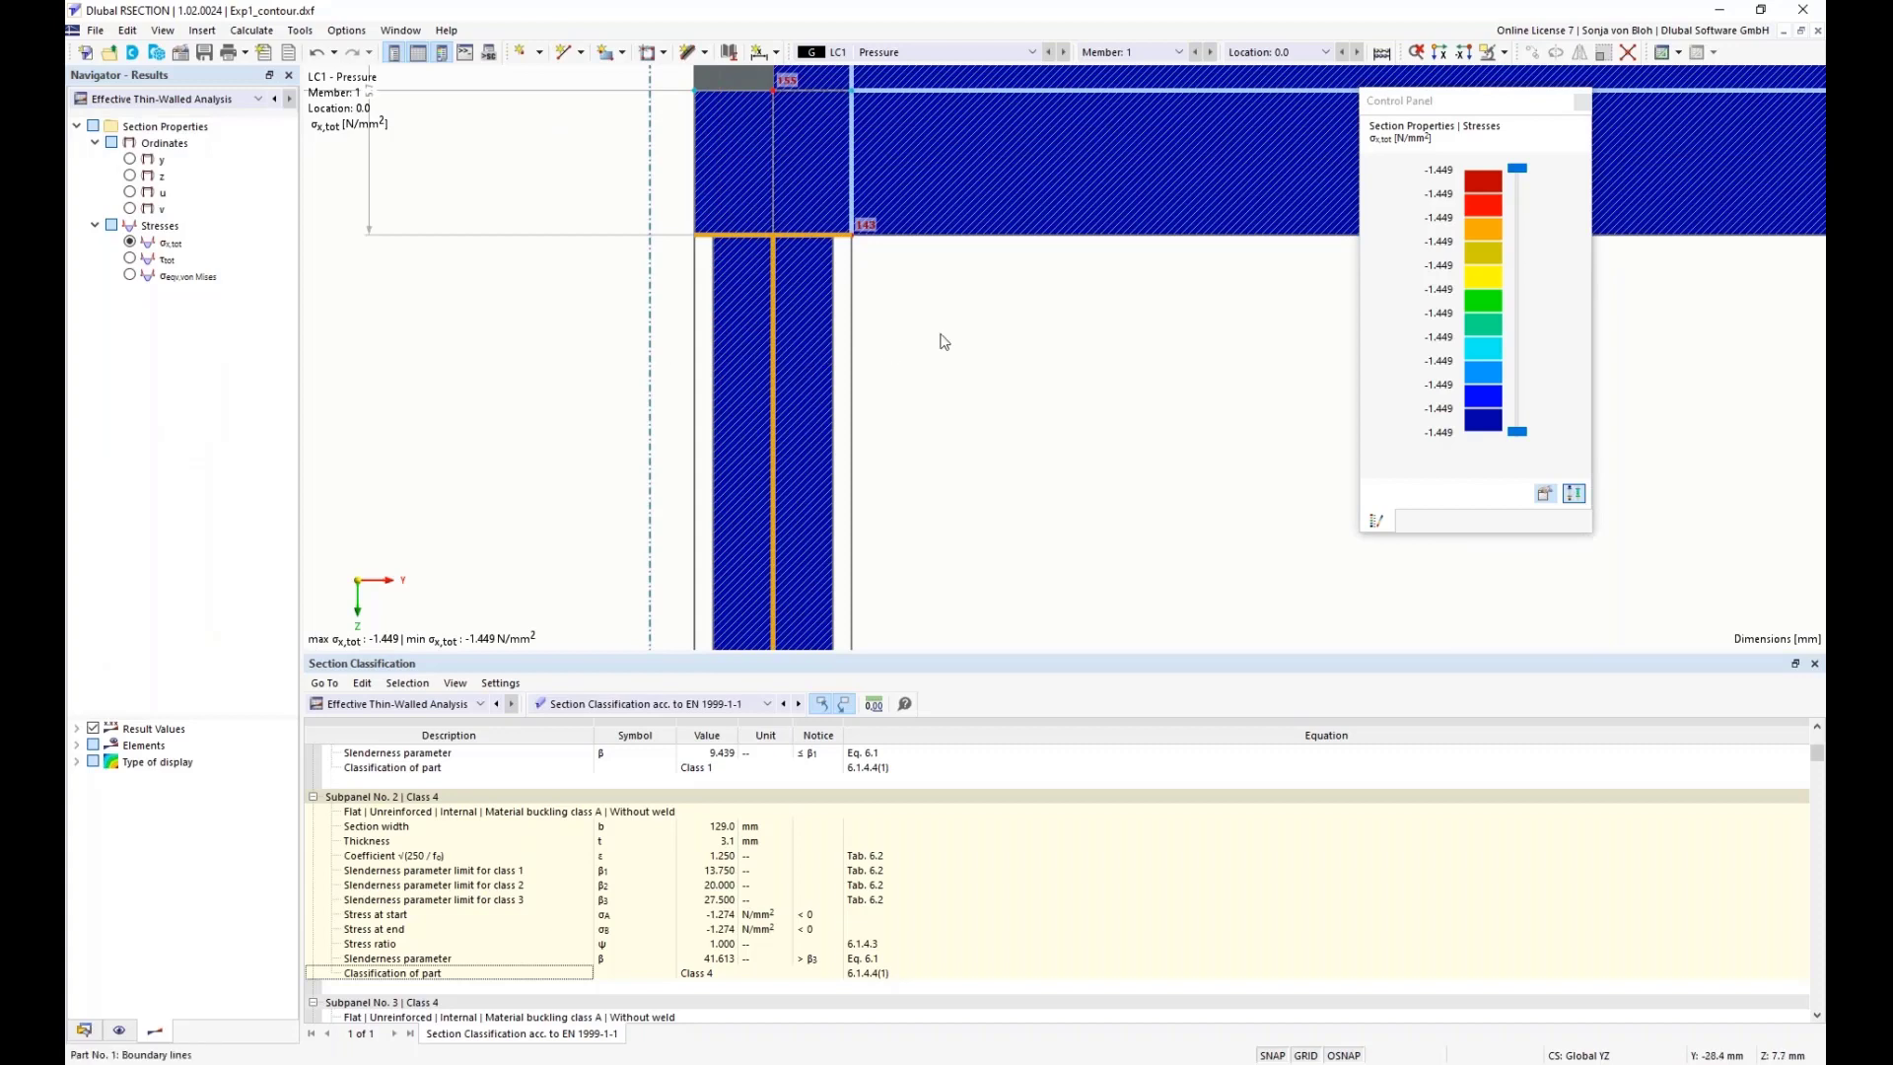
scroll(507, 434, down, 2)
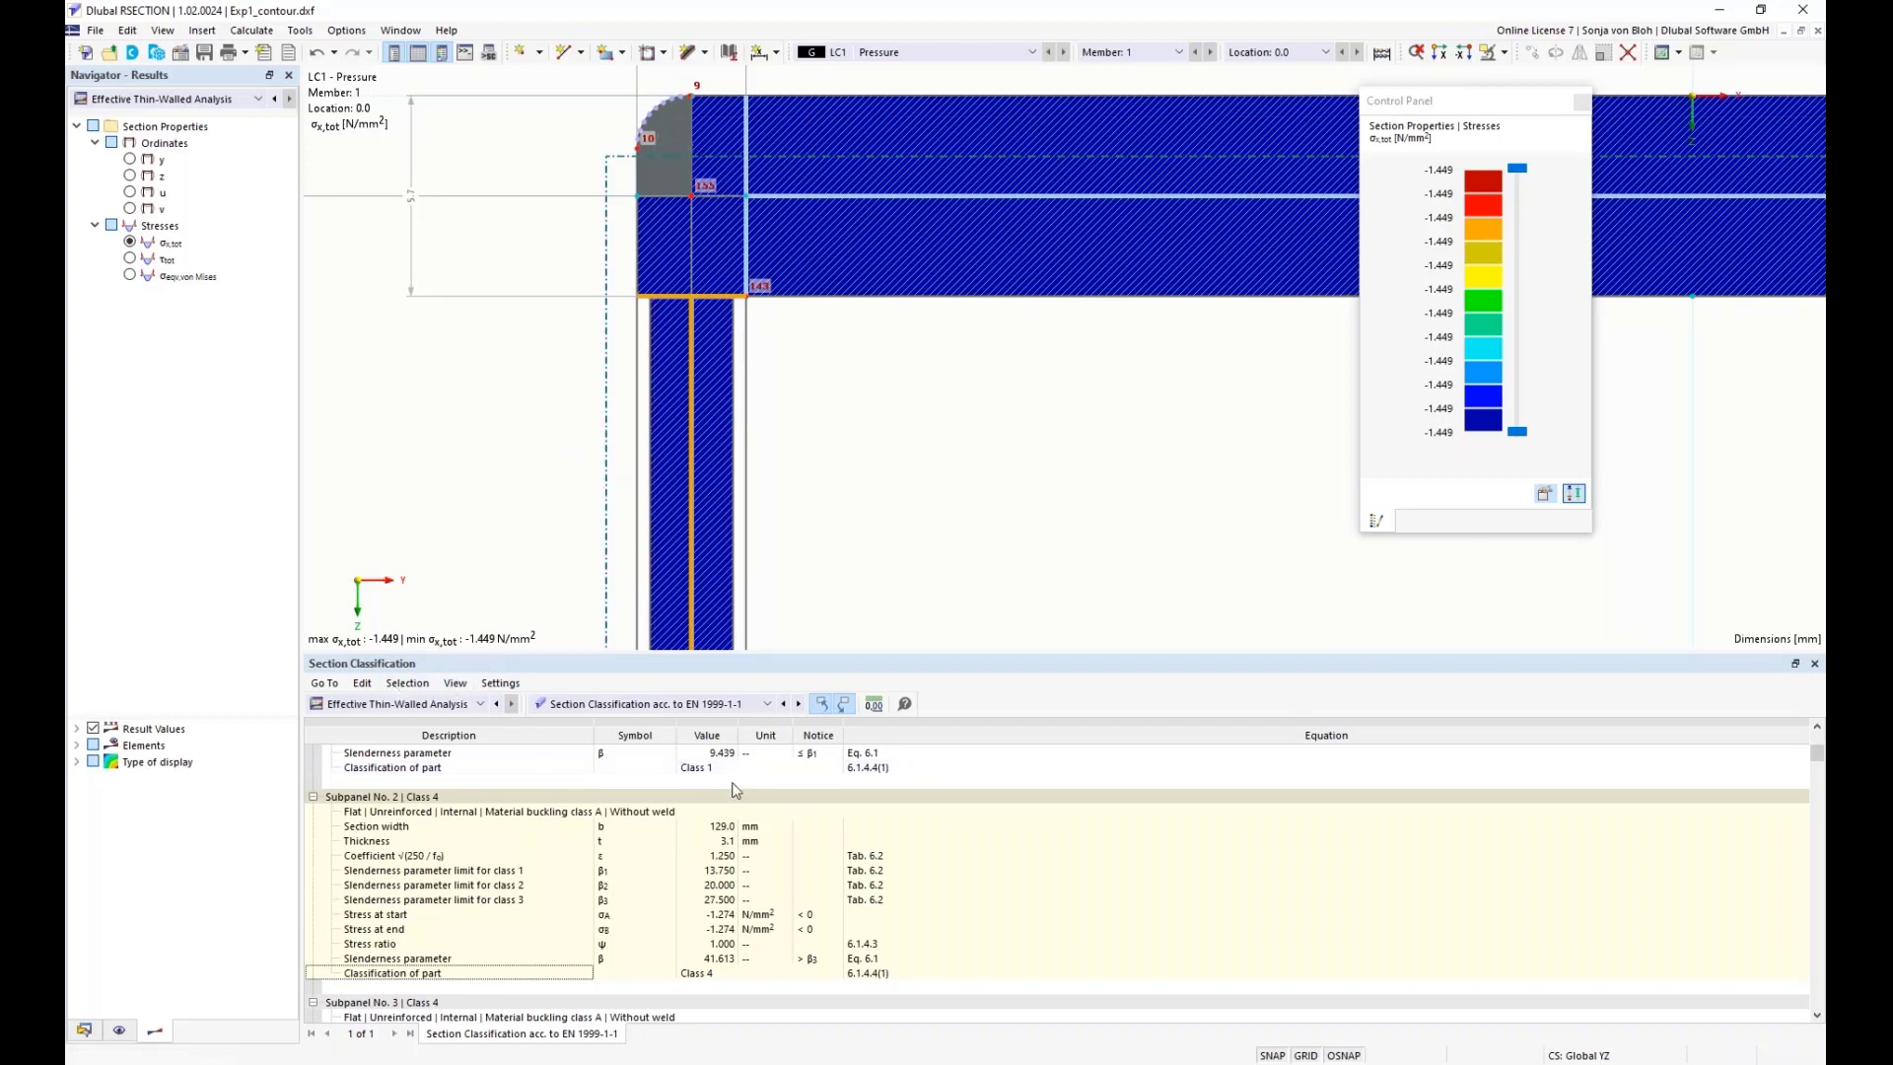
- Show the Reduced Thicknesses acc. to EN 1999-1-1 table and examine the effective thickness calculation of subpanel No. 2
click(769, 703)
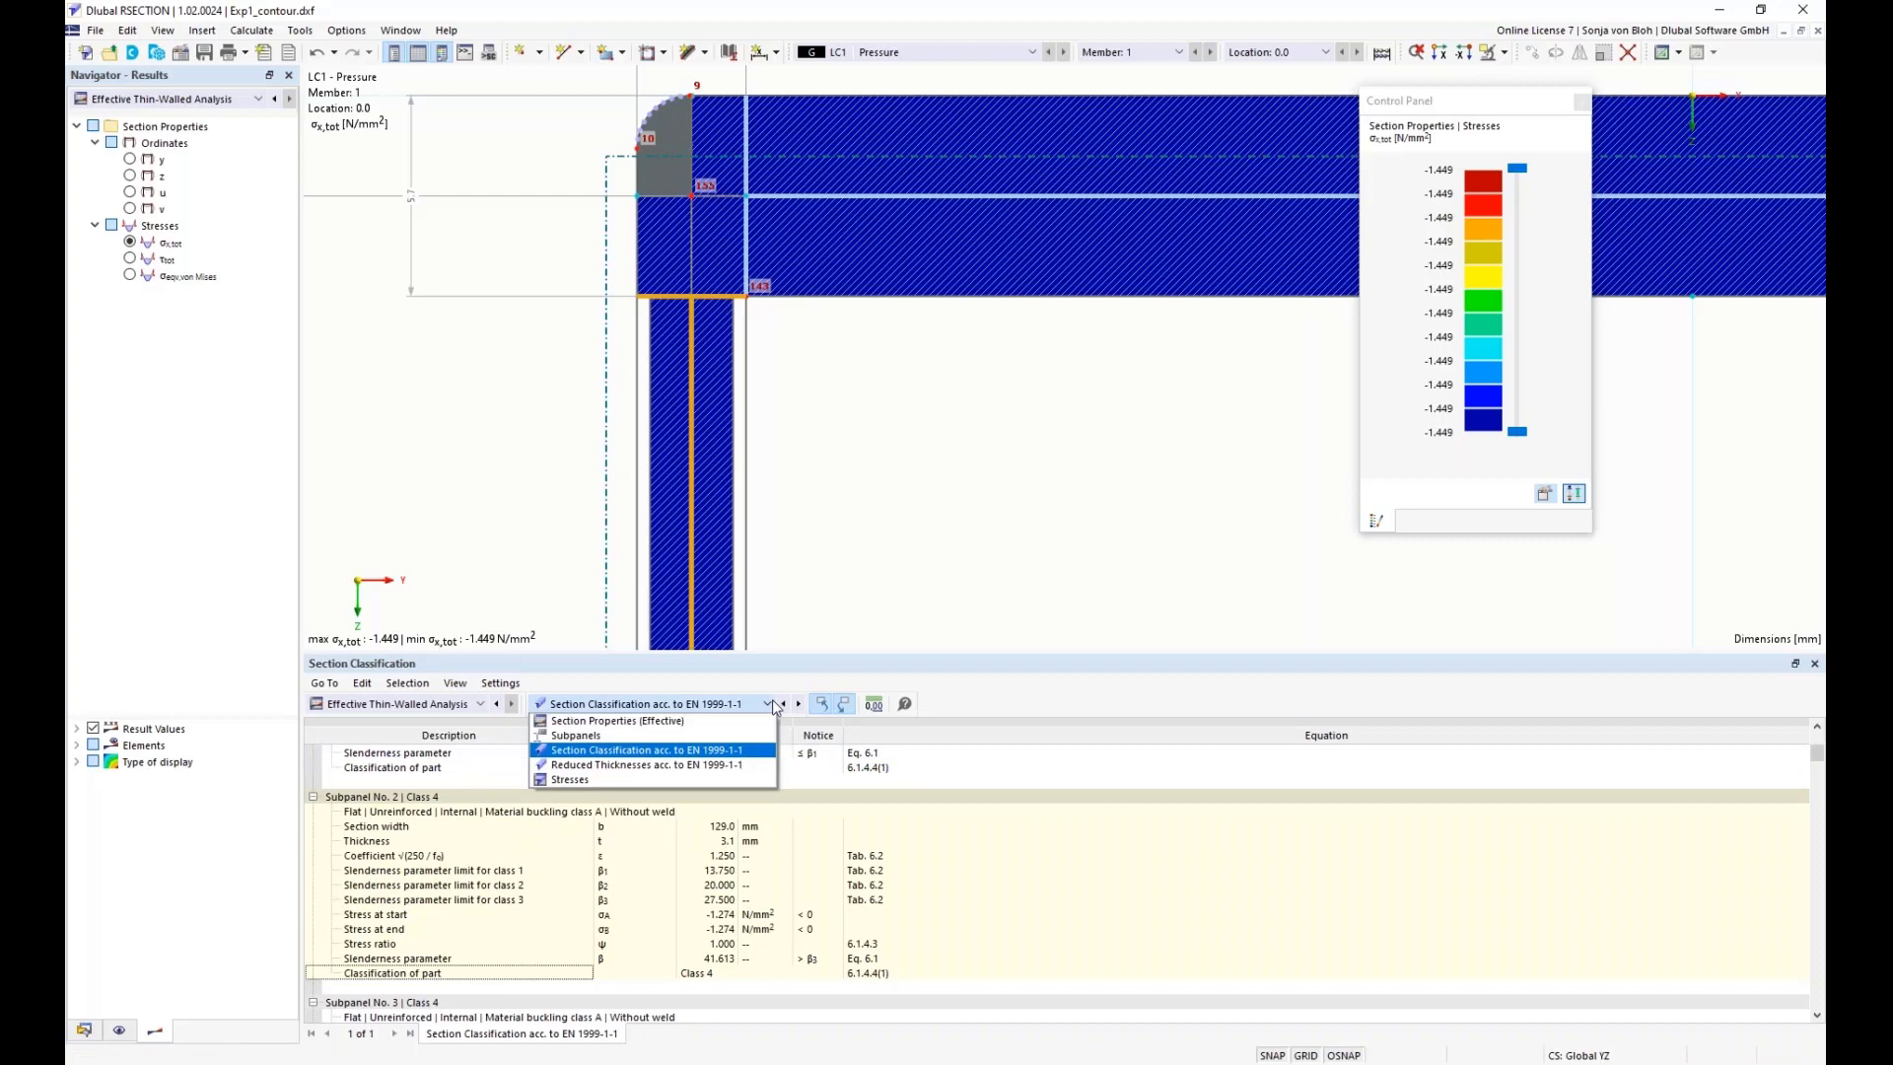
click(648, 765)
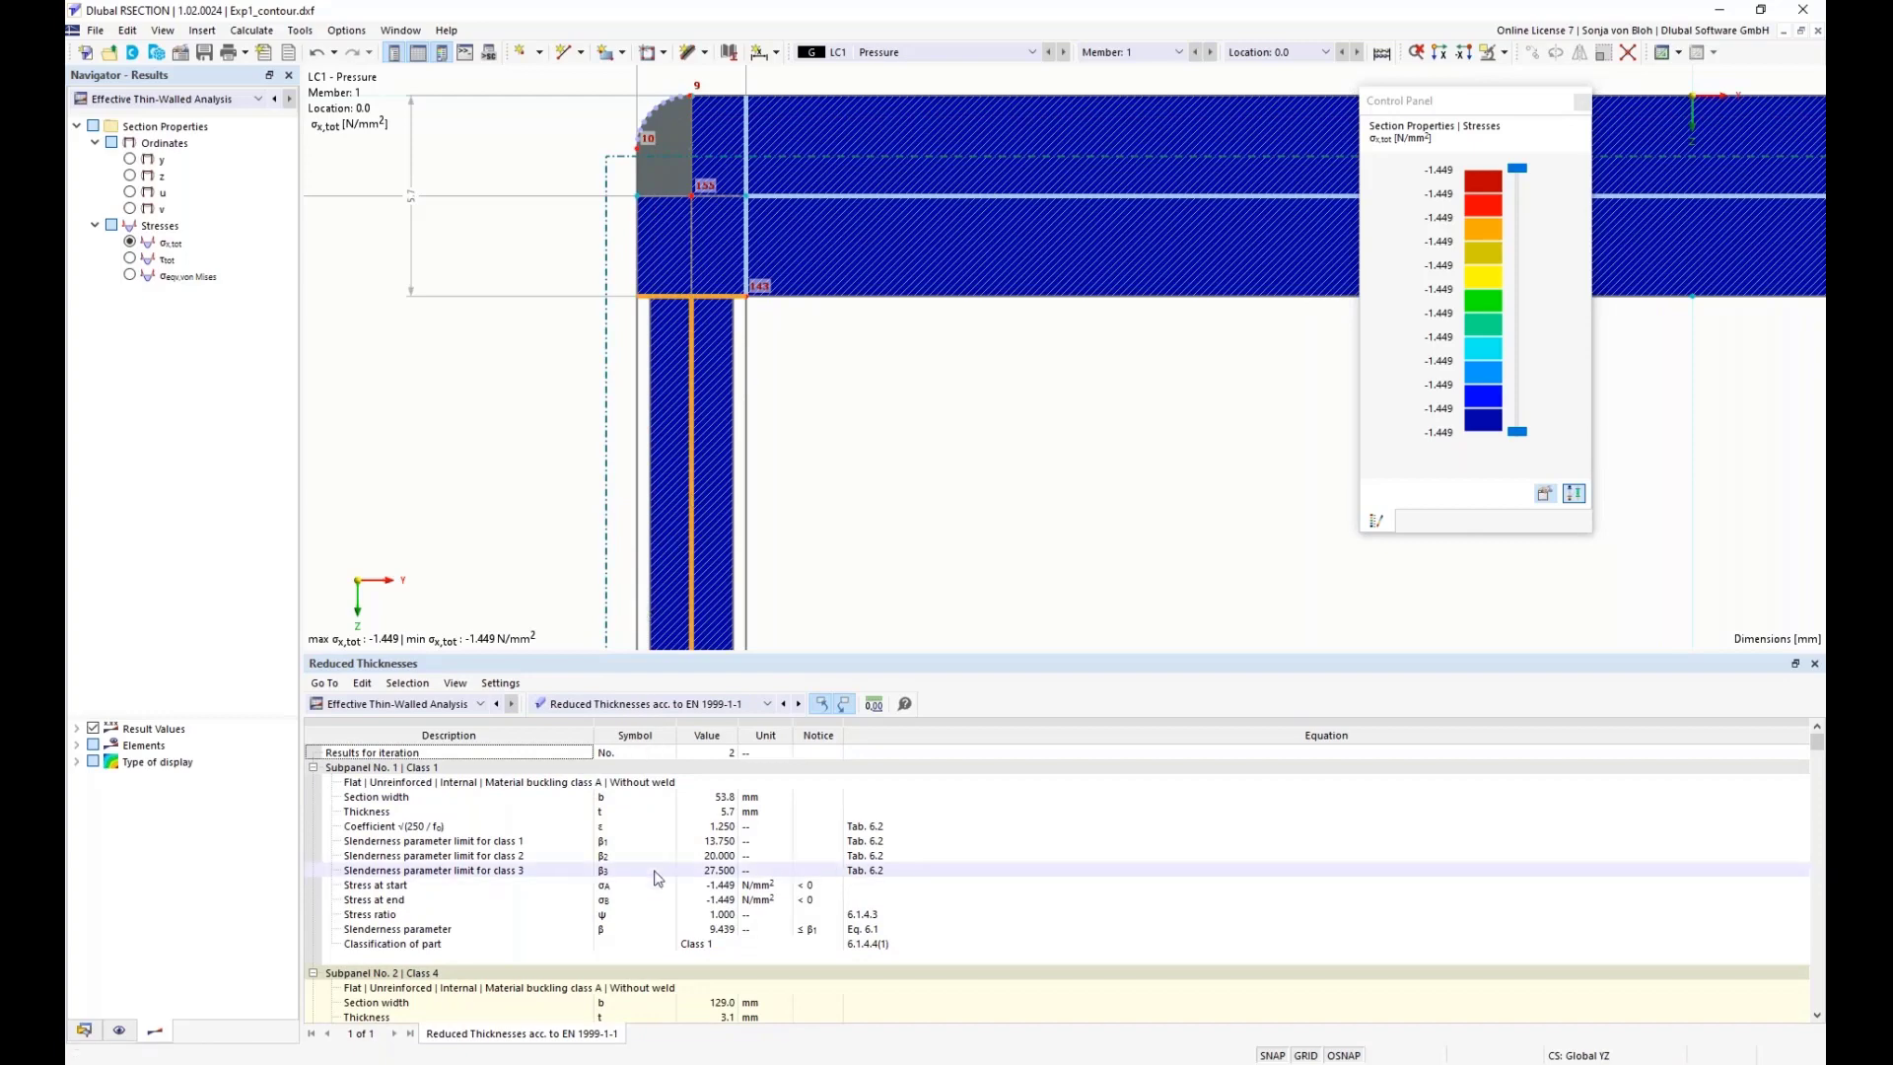
scroll(659, 877, down, 5)
scroll(659, 878, down, 3)
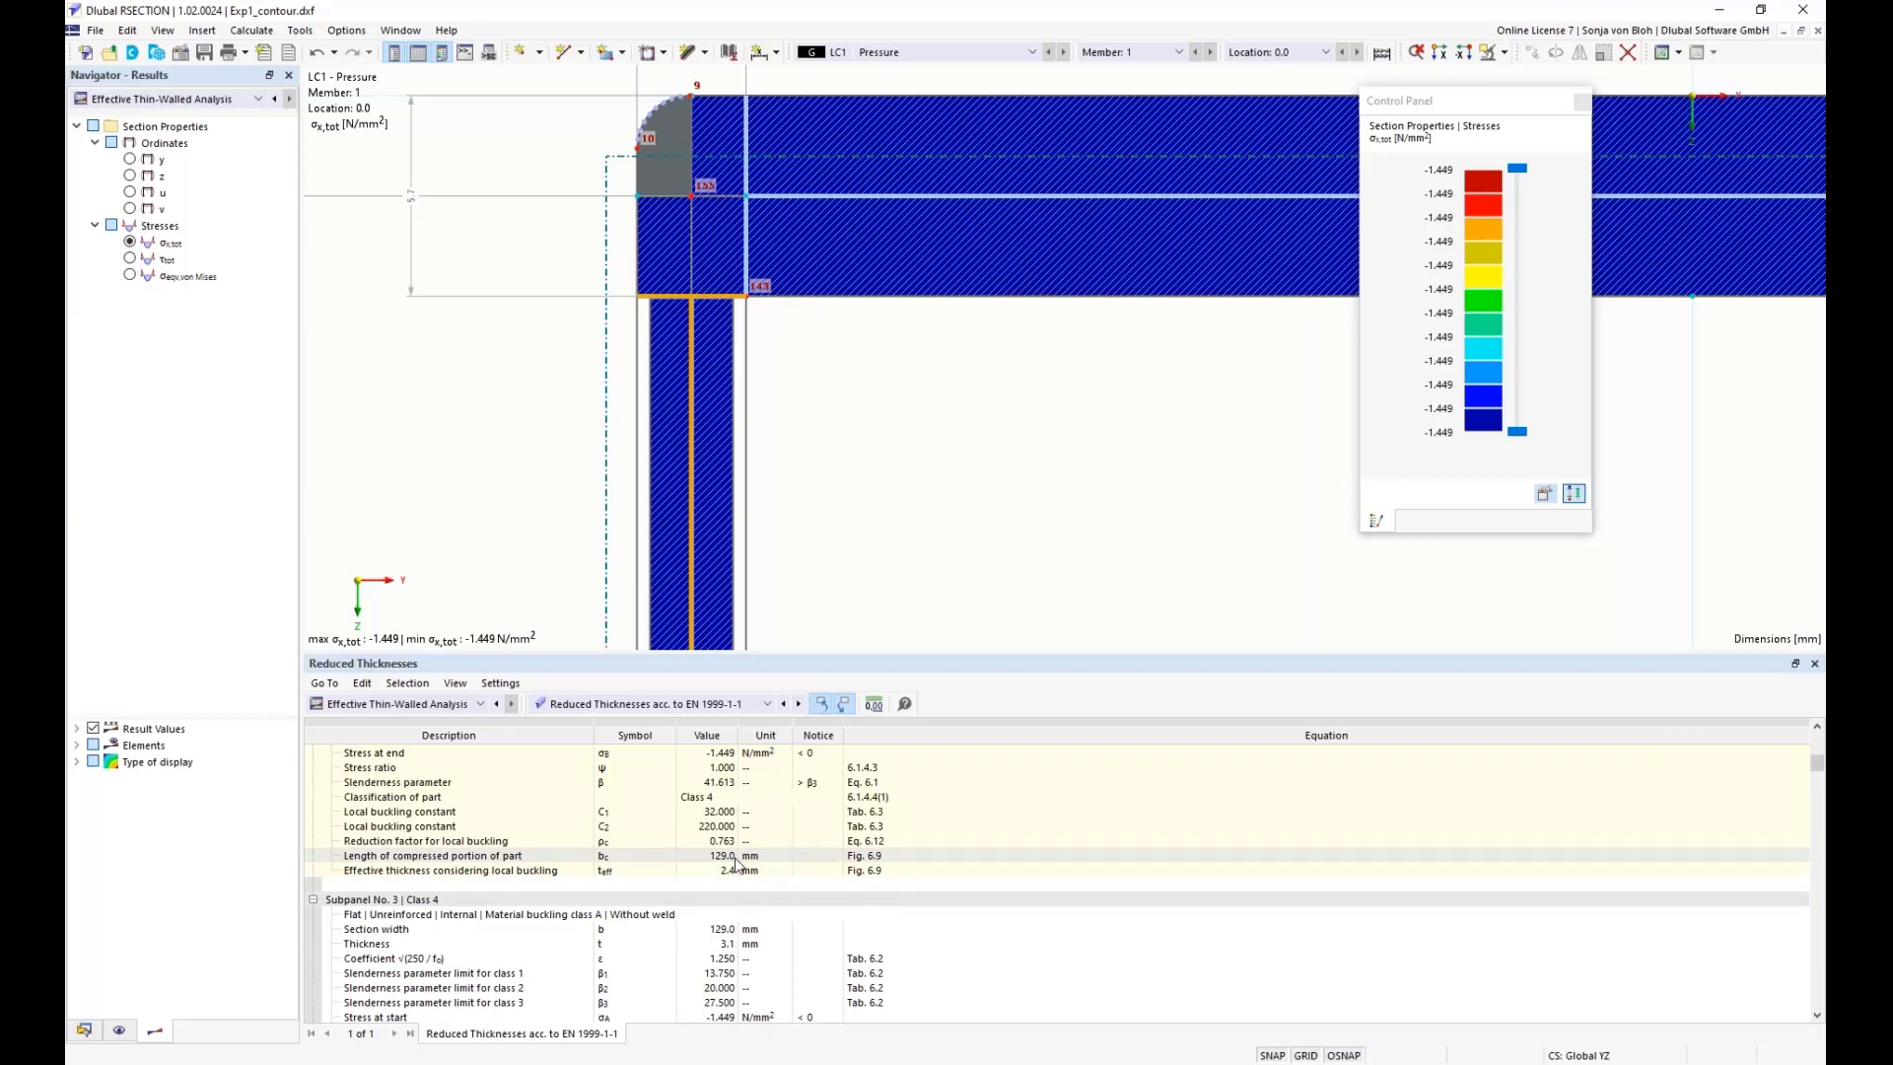
- Set the type of display for the stress results to Off in place of isobands
scroll(573, 496, down, 5)
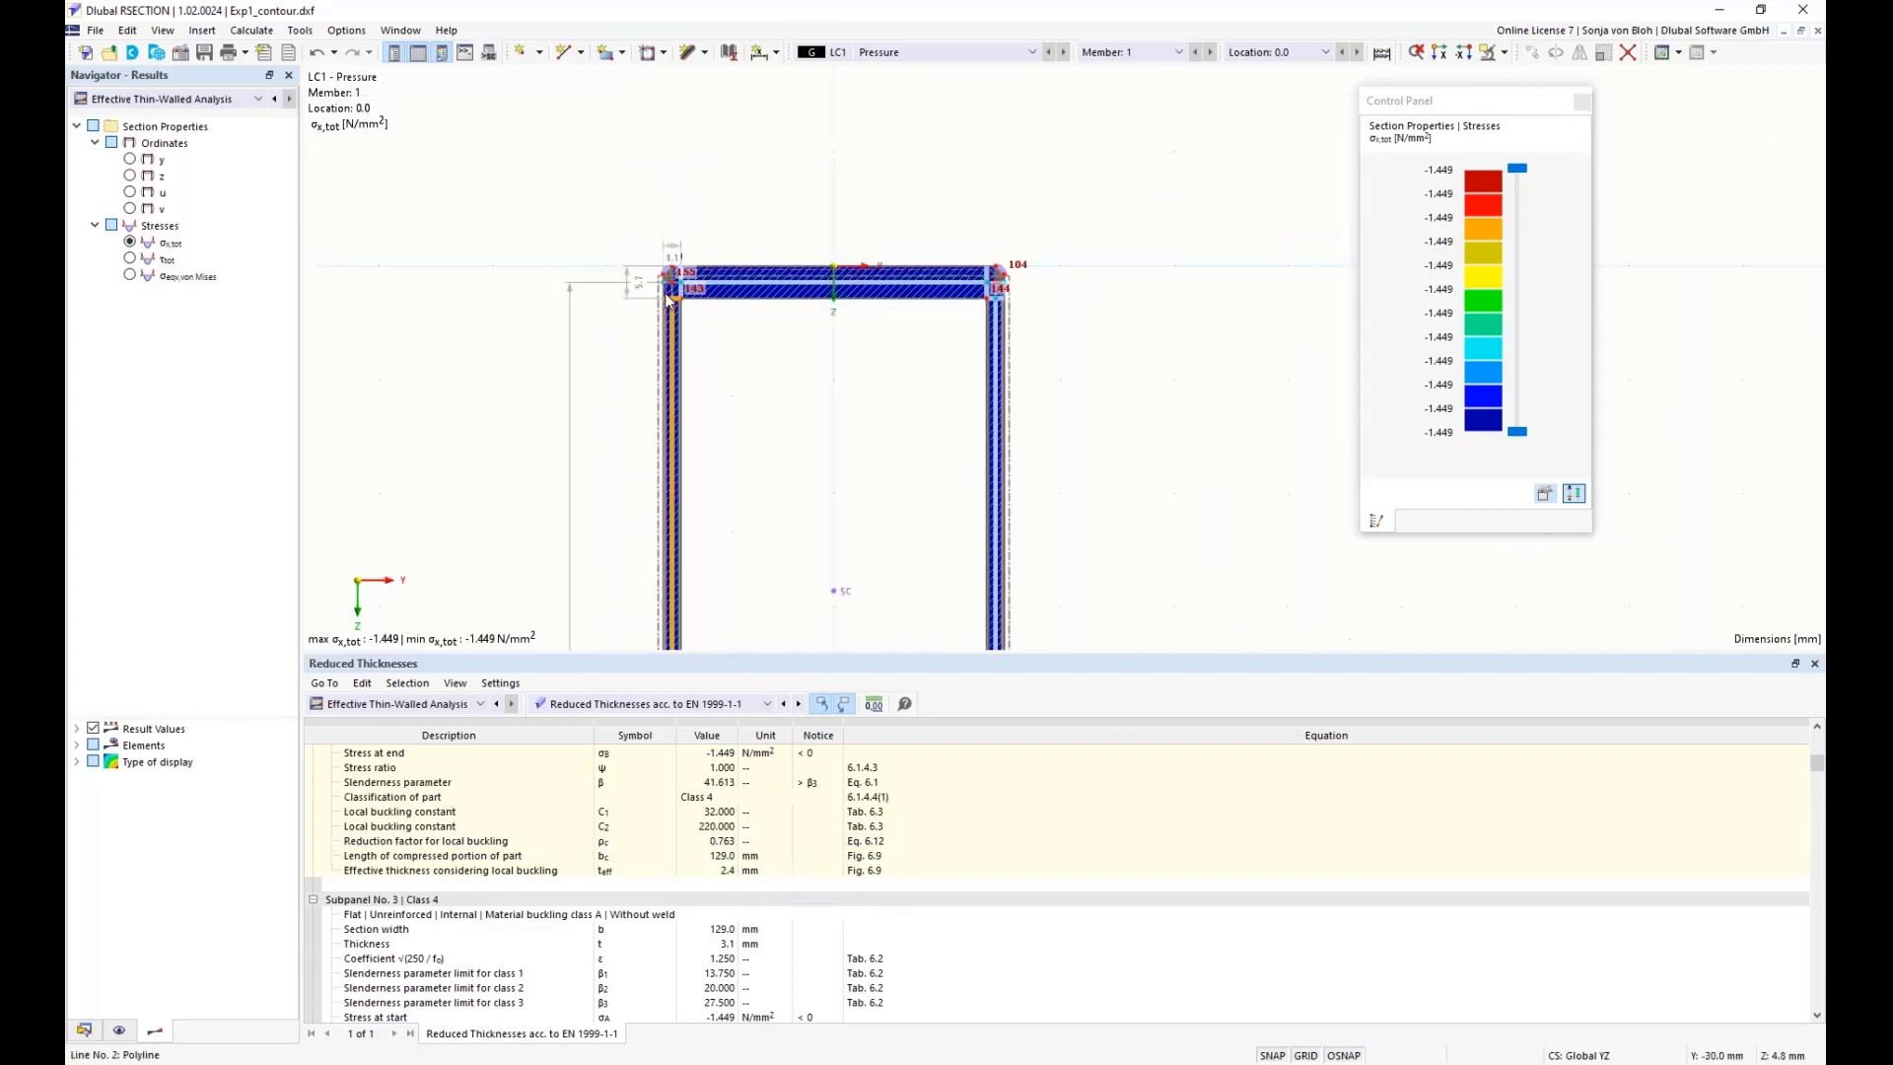
middle_drag(573, 496, 512, 347)
scroll(512, 371, down, 3)
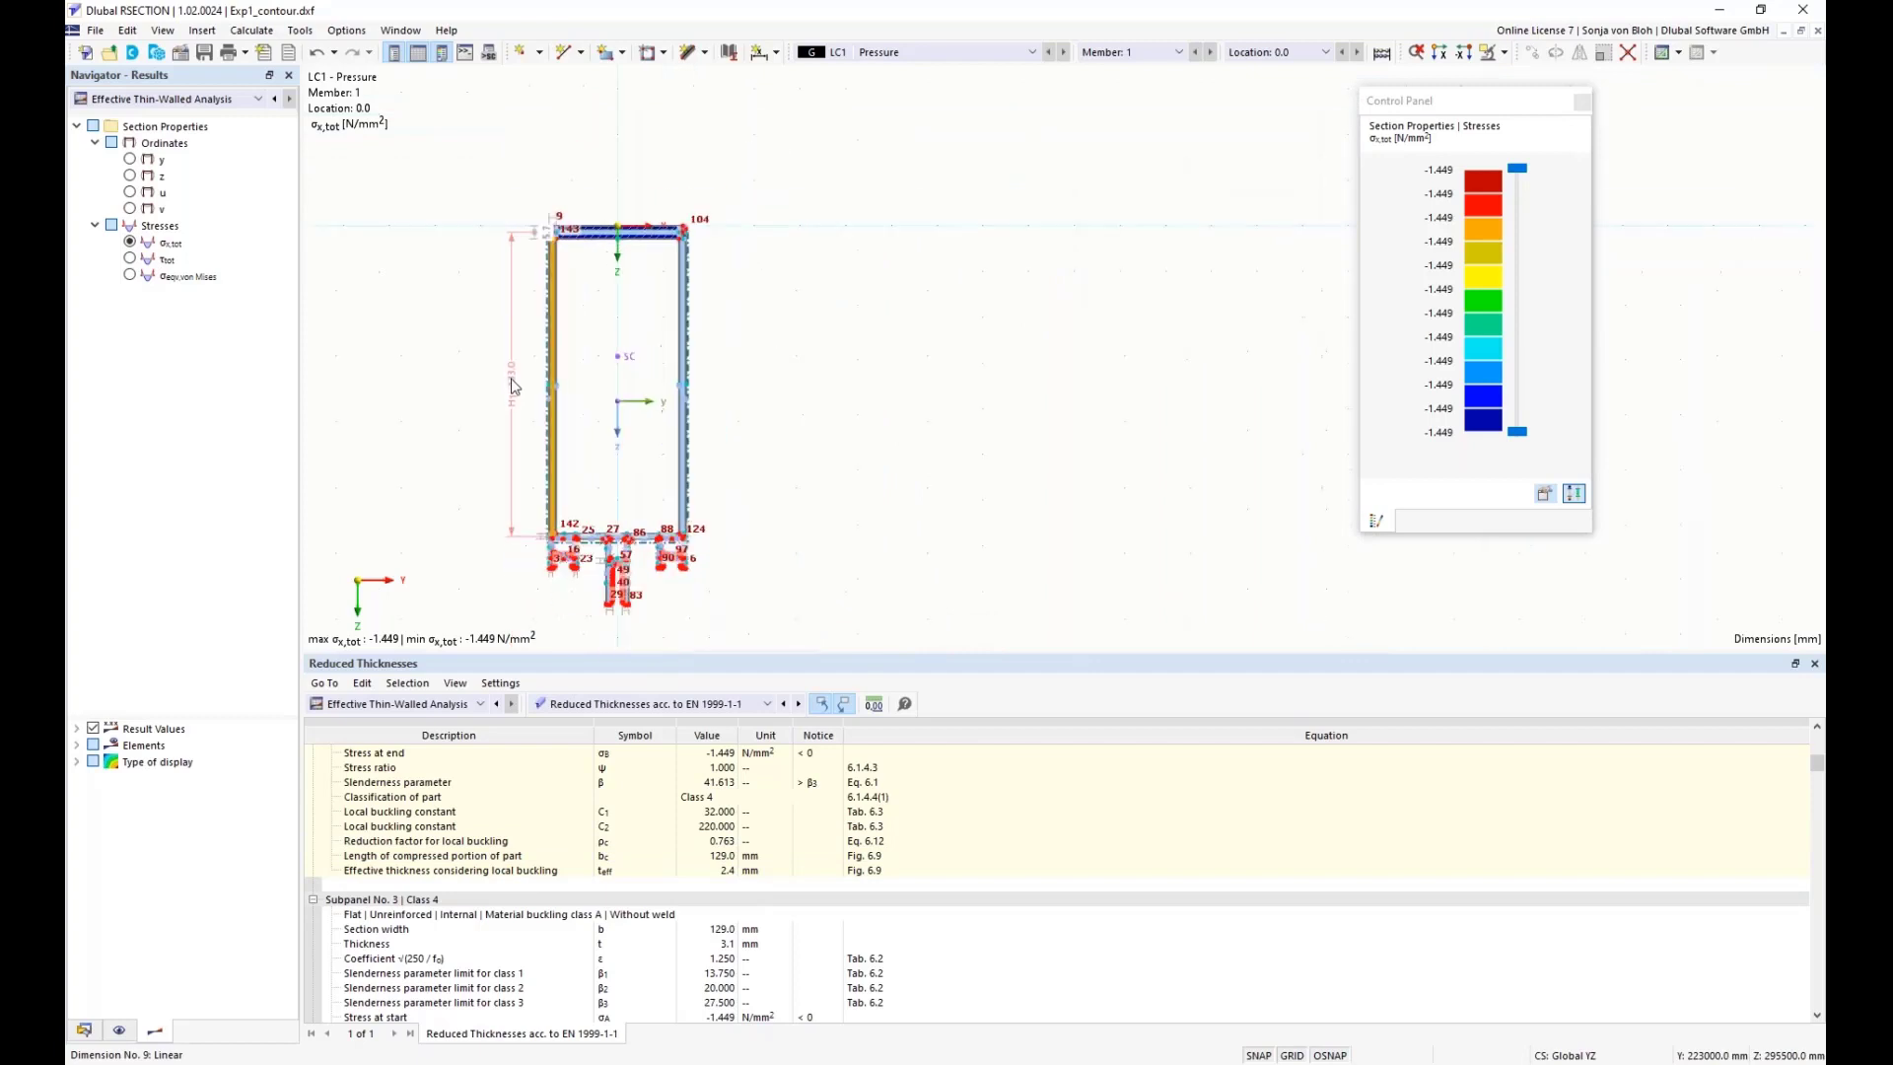
scroll(513, 386, down, 3)
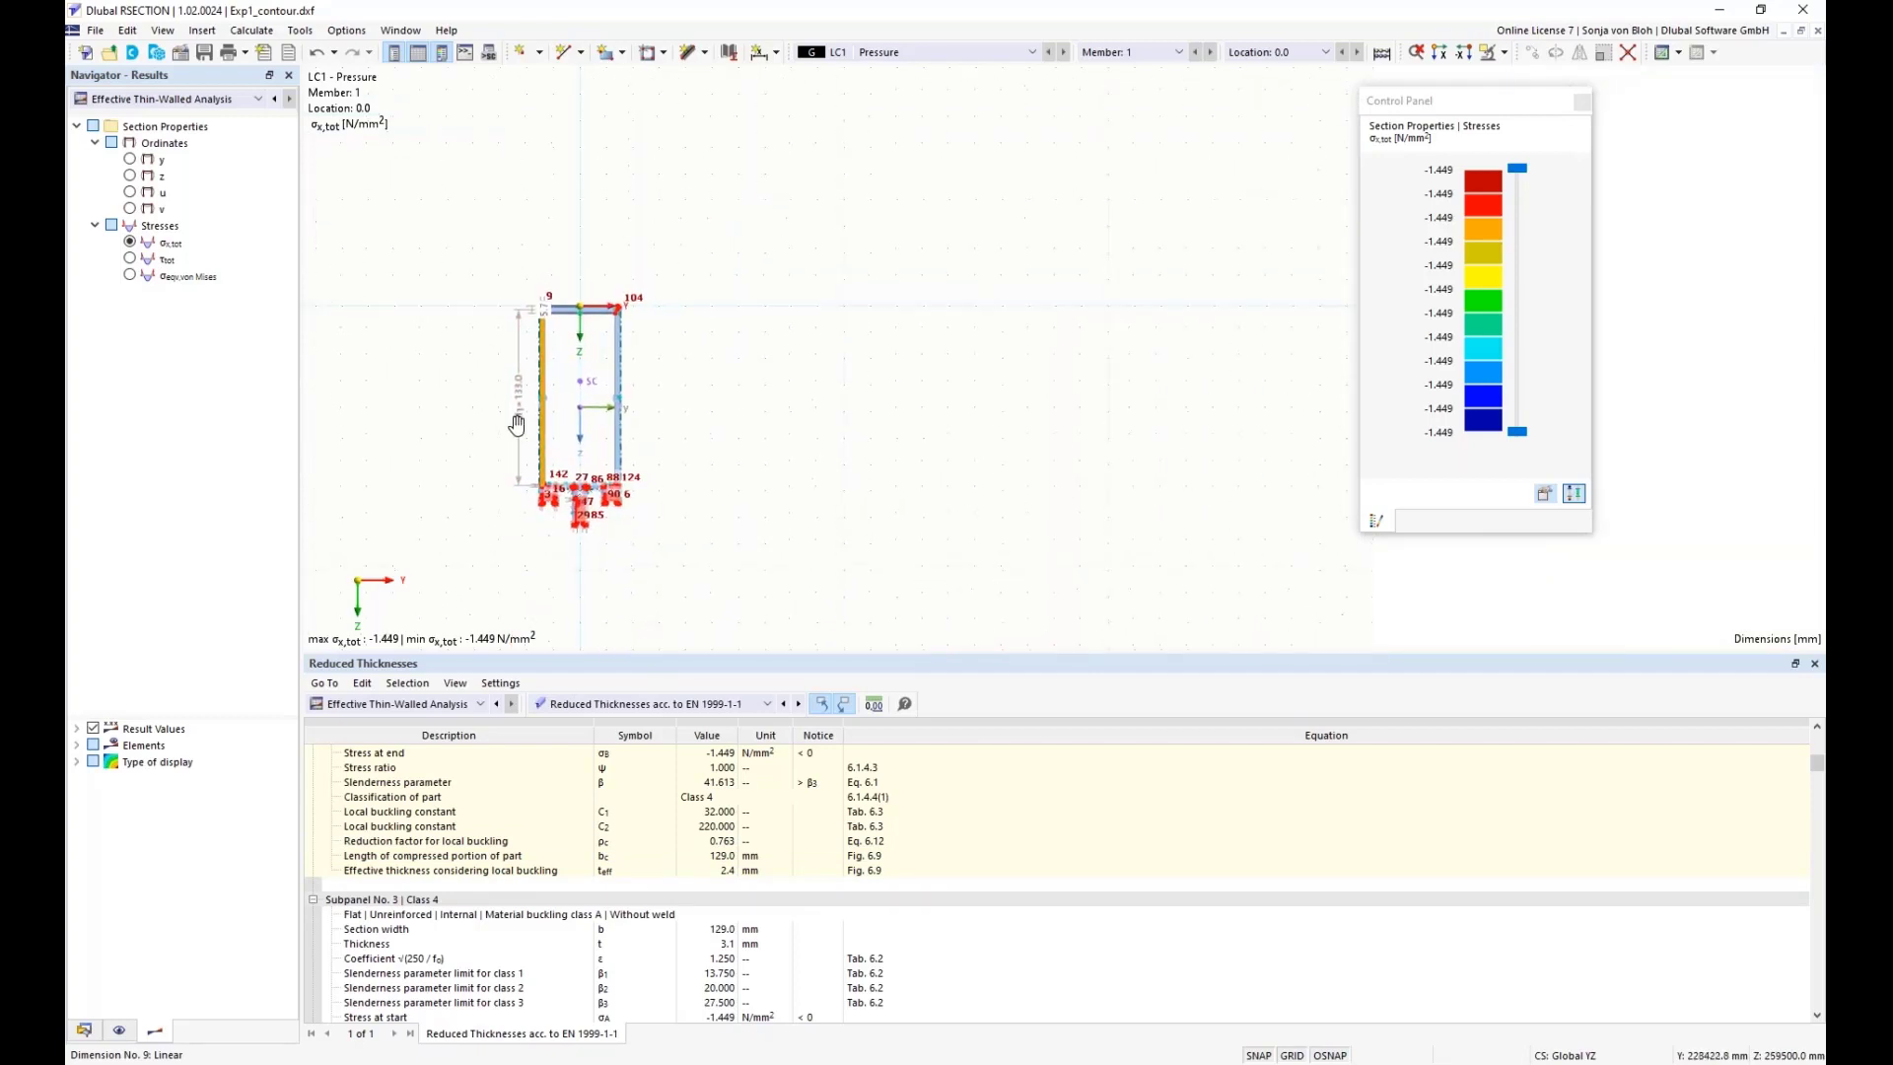
scroll(519, 459, up, 3)
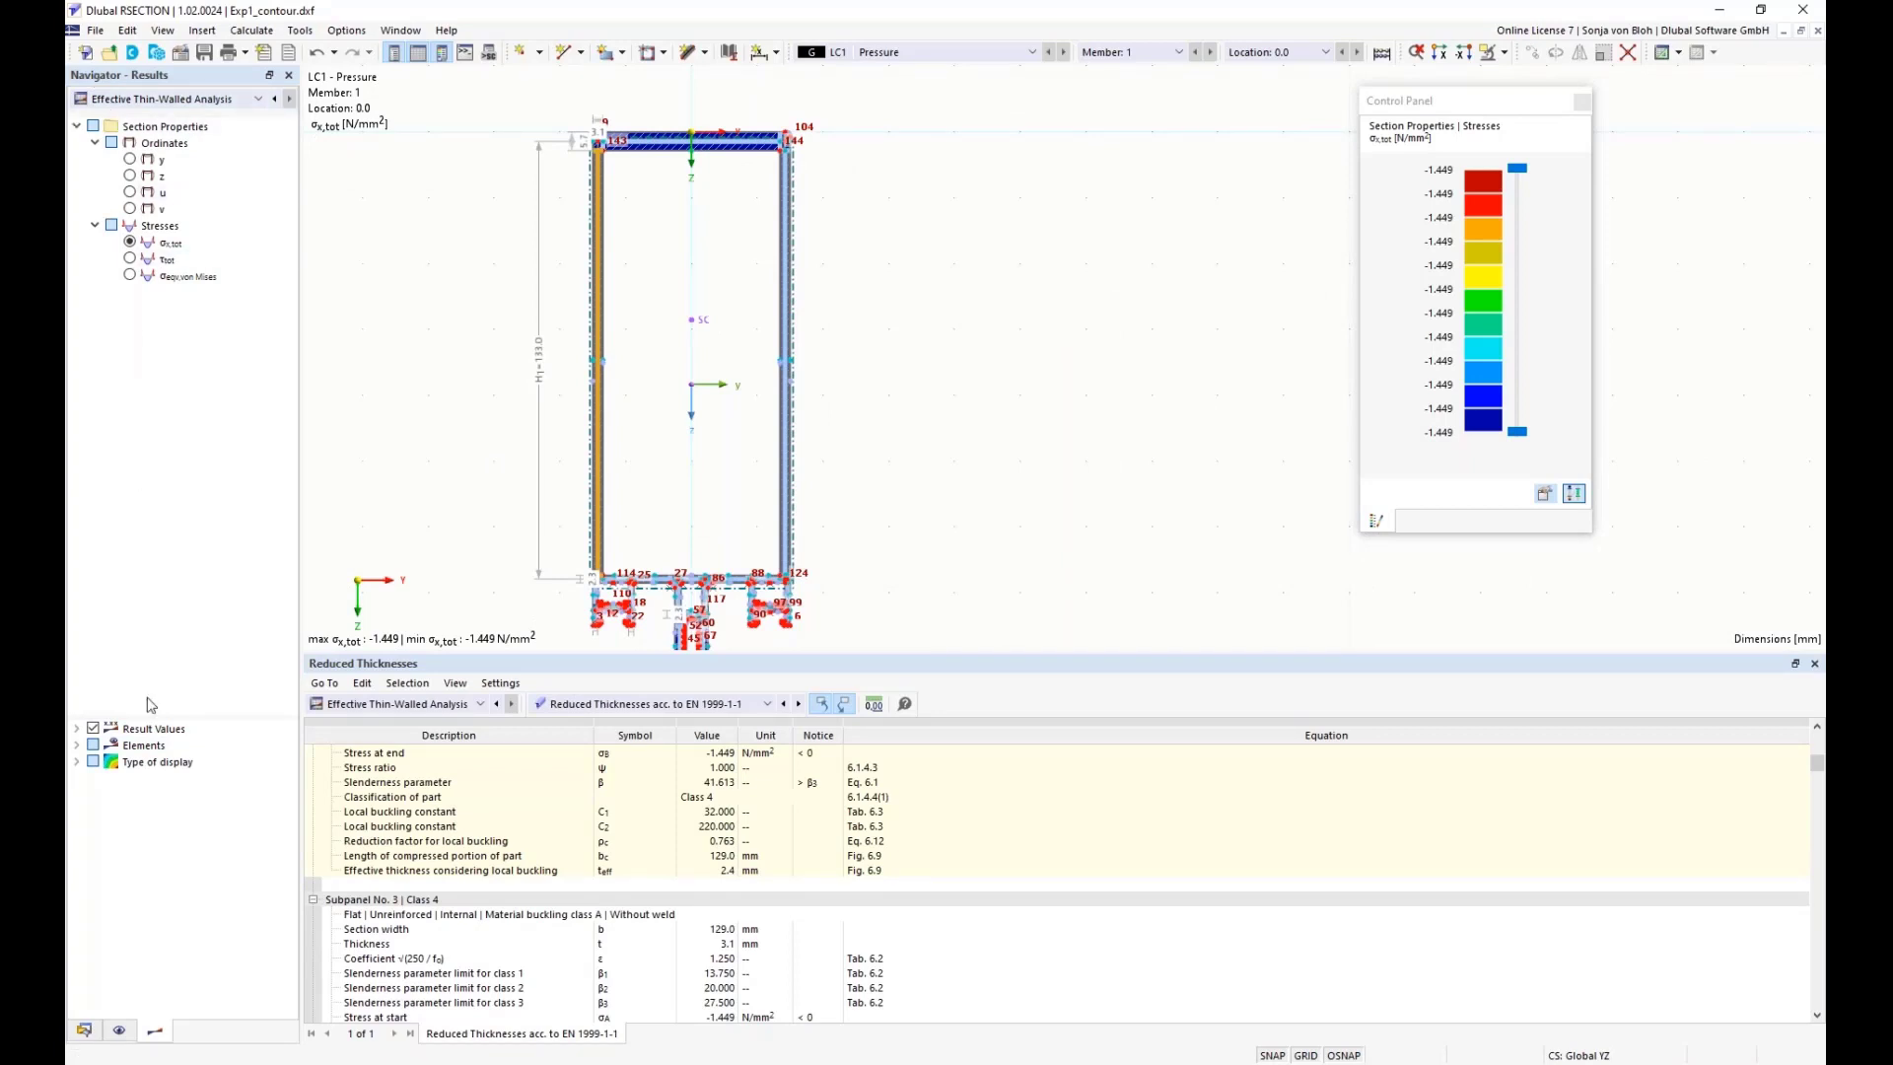
click(78, 764)
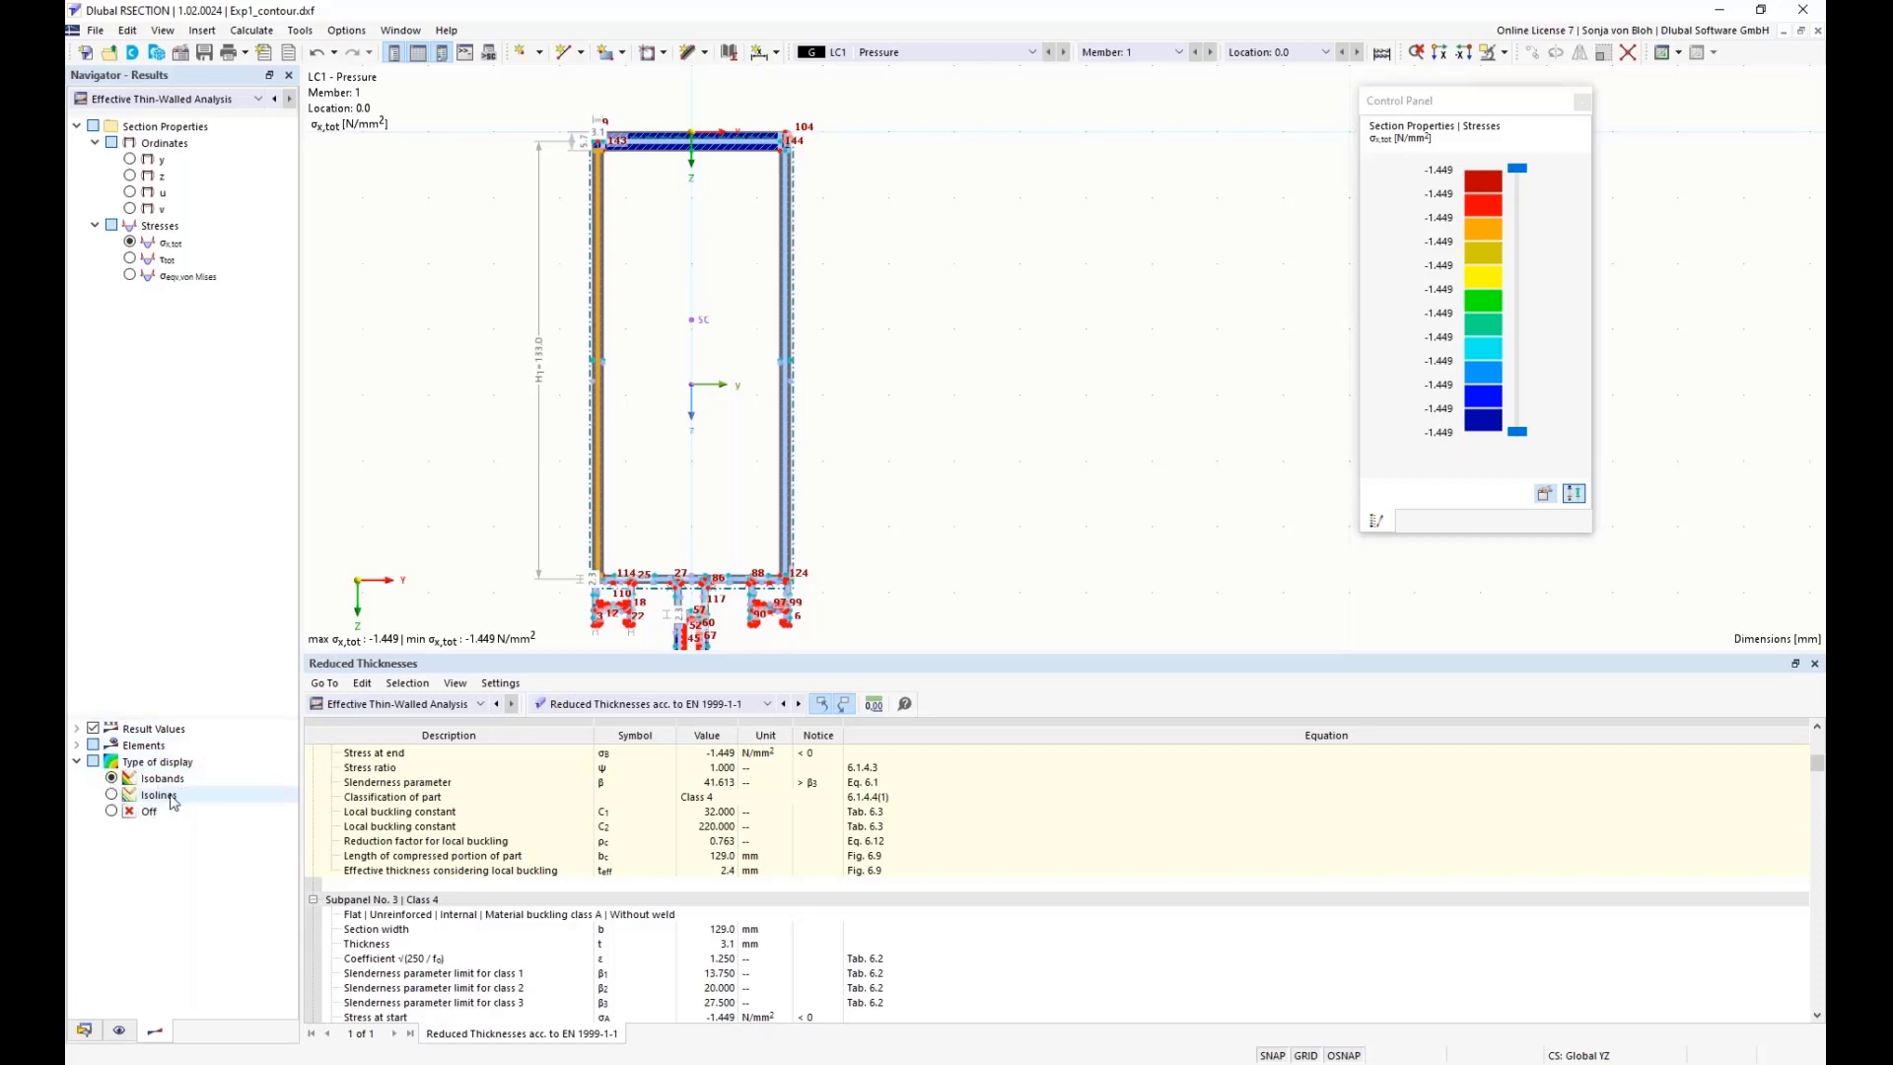
click(117, 812)
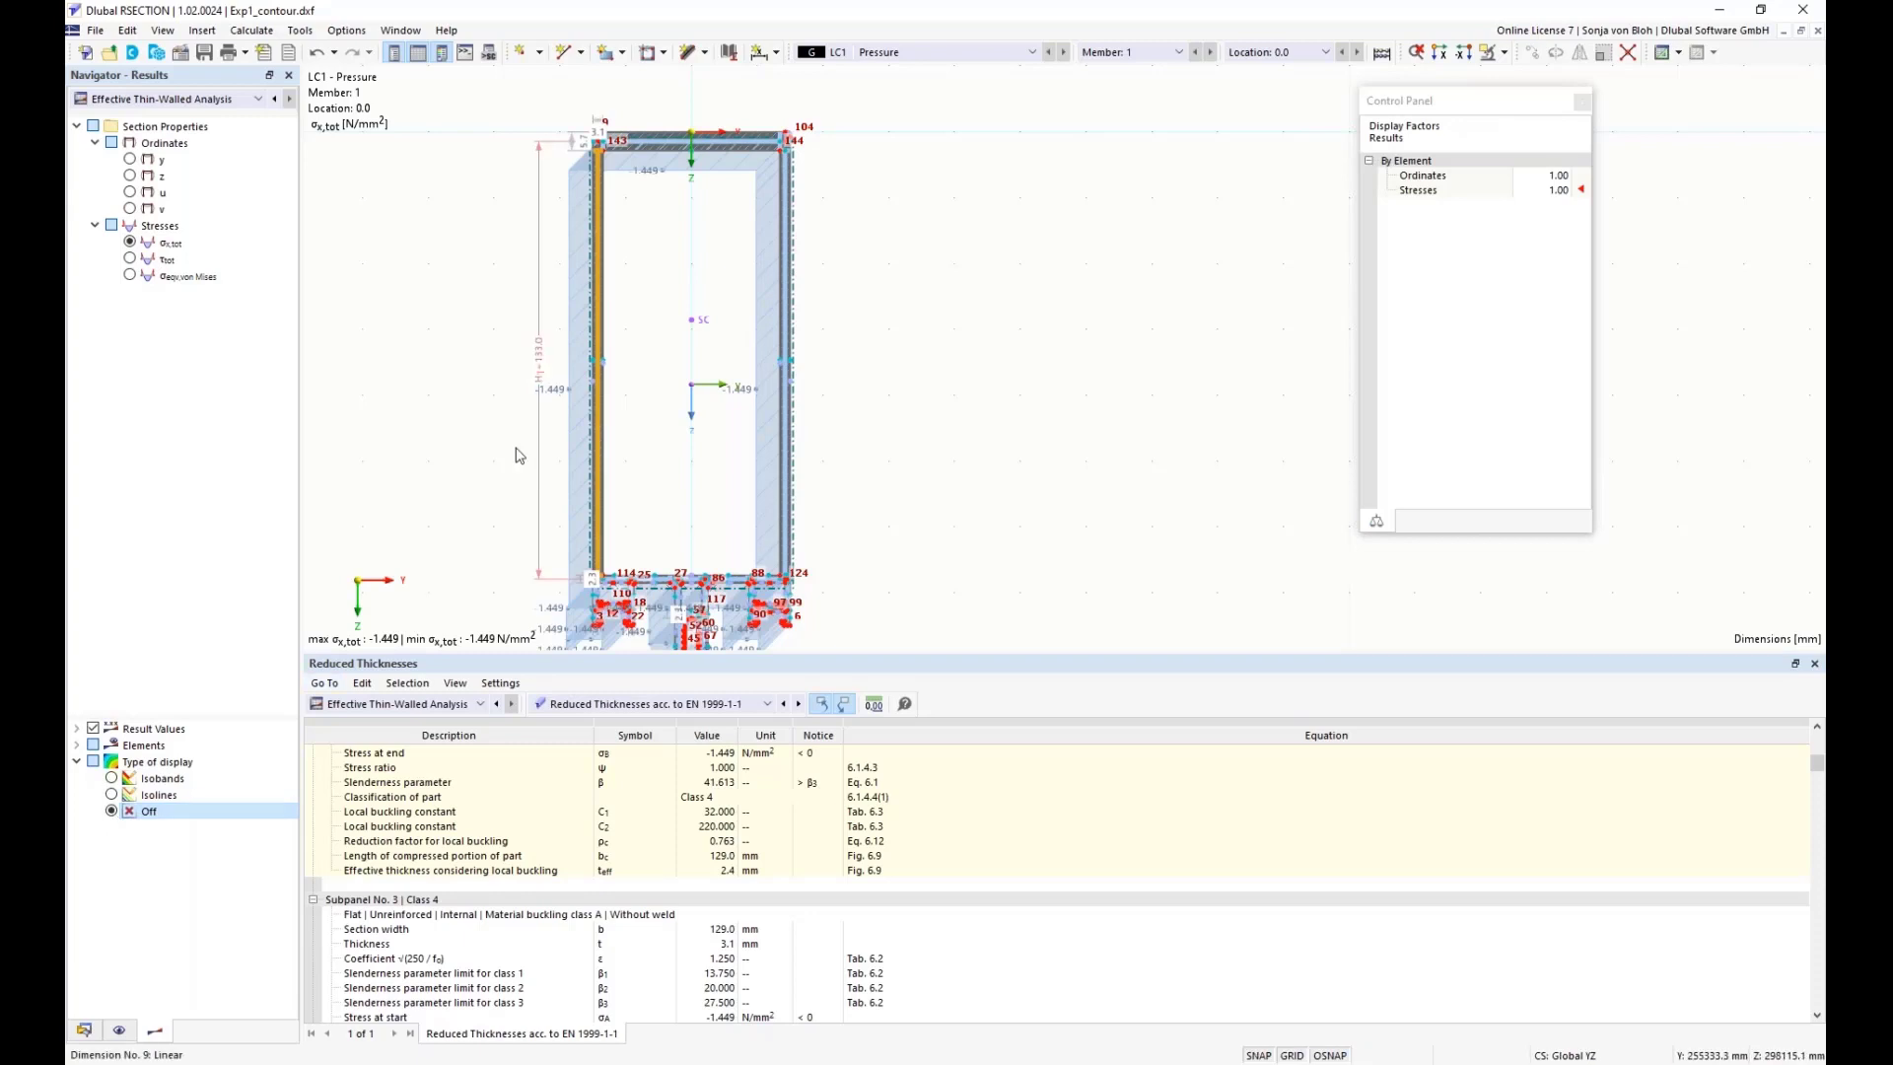
- Shrink the results table to enlarge the graphics area and fit the whole section with its stress diagrams in view
scroll(475, 401, down, 2)
scroll(482, 401, up, 1)
middle_drag(489, 446, 579, 515)
scroll(486, 435, up, 2)
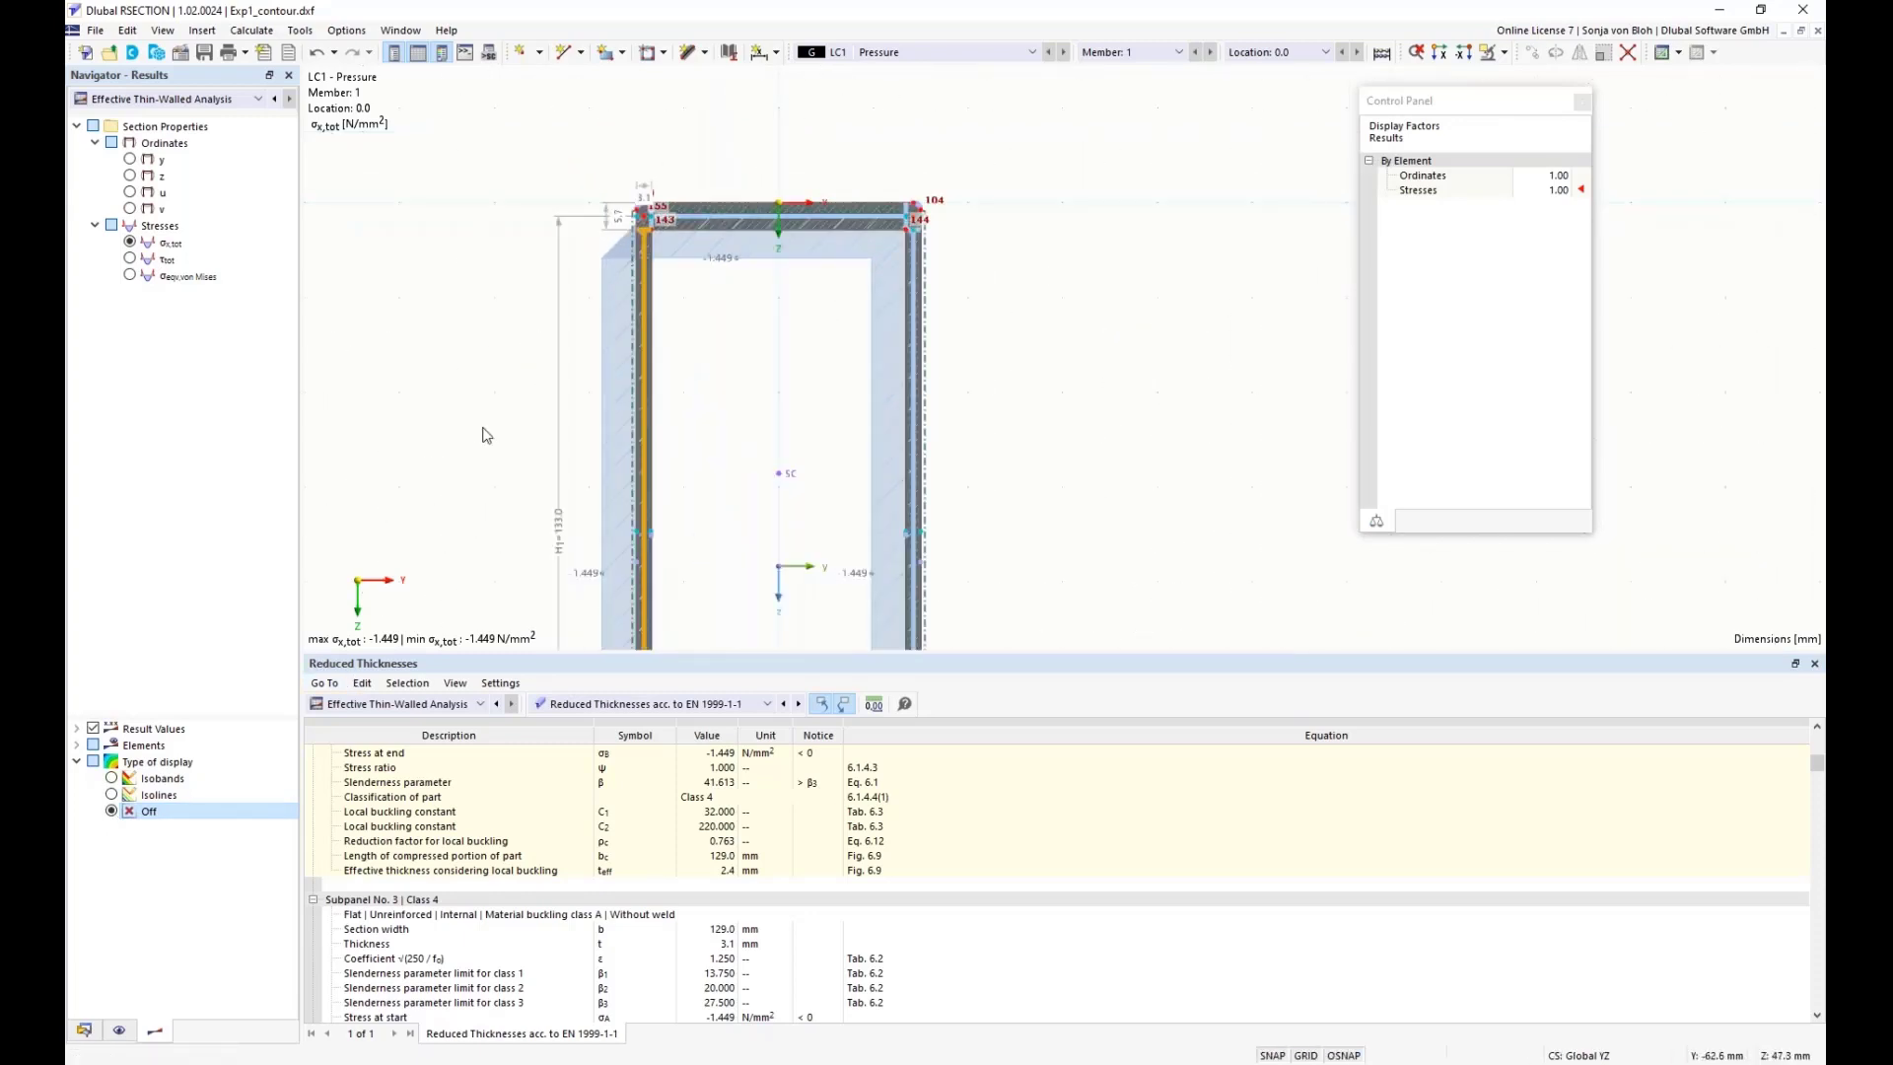
middle_drag(486, 435, 468, 286)
drag(480, 670, 480, 900)
middle_drag(493, 743, 499, 627)
scroll(499, 627, up, 1)
scroll(499, 627, down, 1)
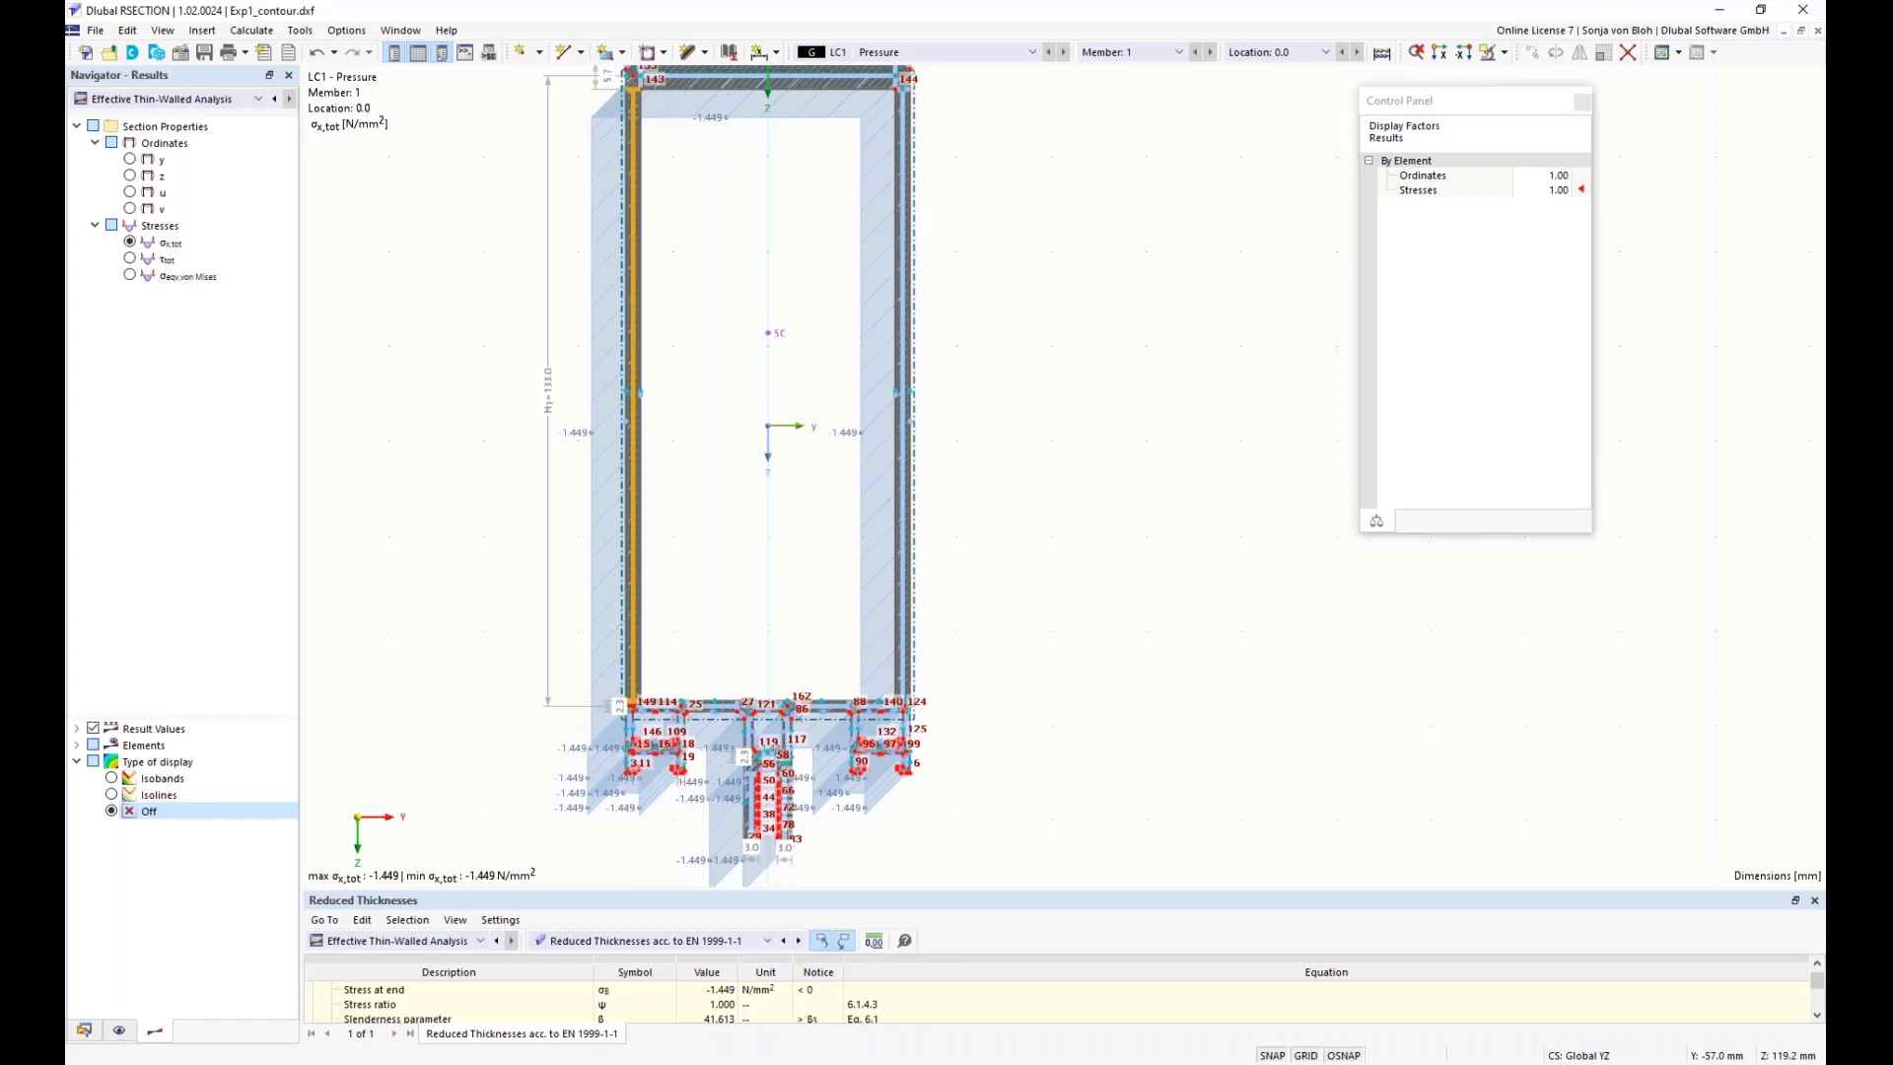
- Create a new printout report for the model
click(84, 1031)
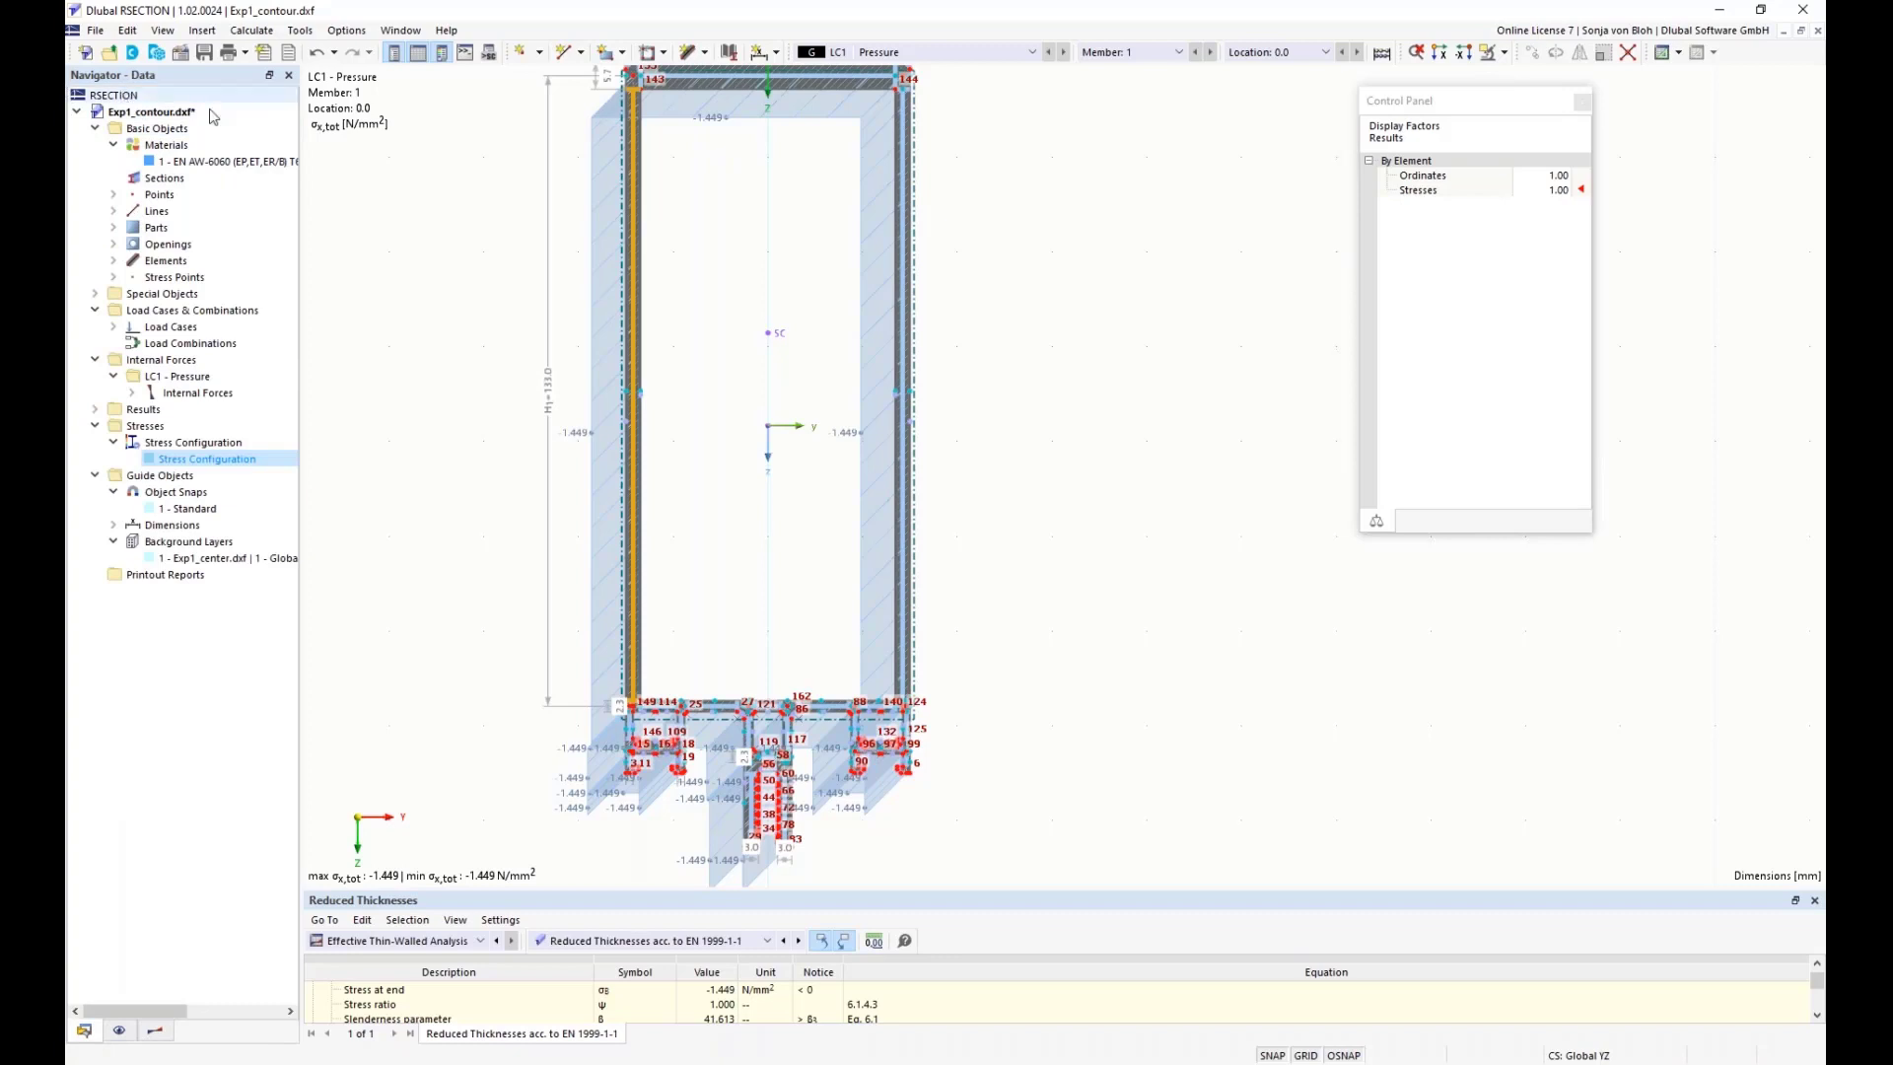
right_click(165, 580)
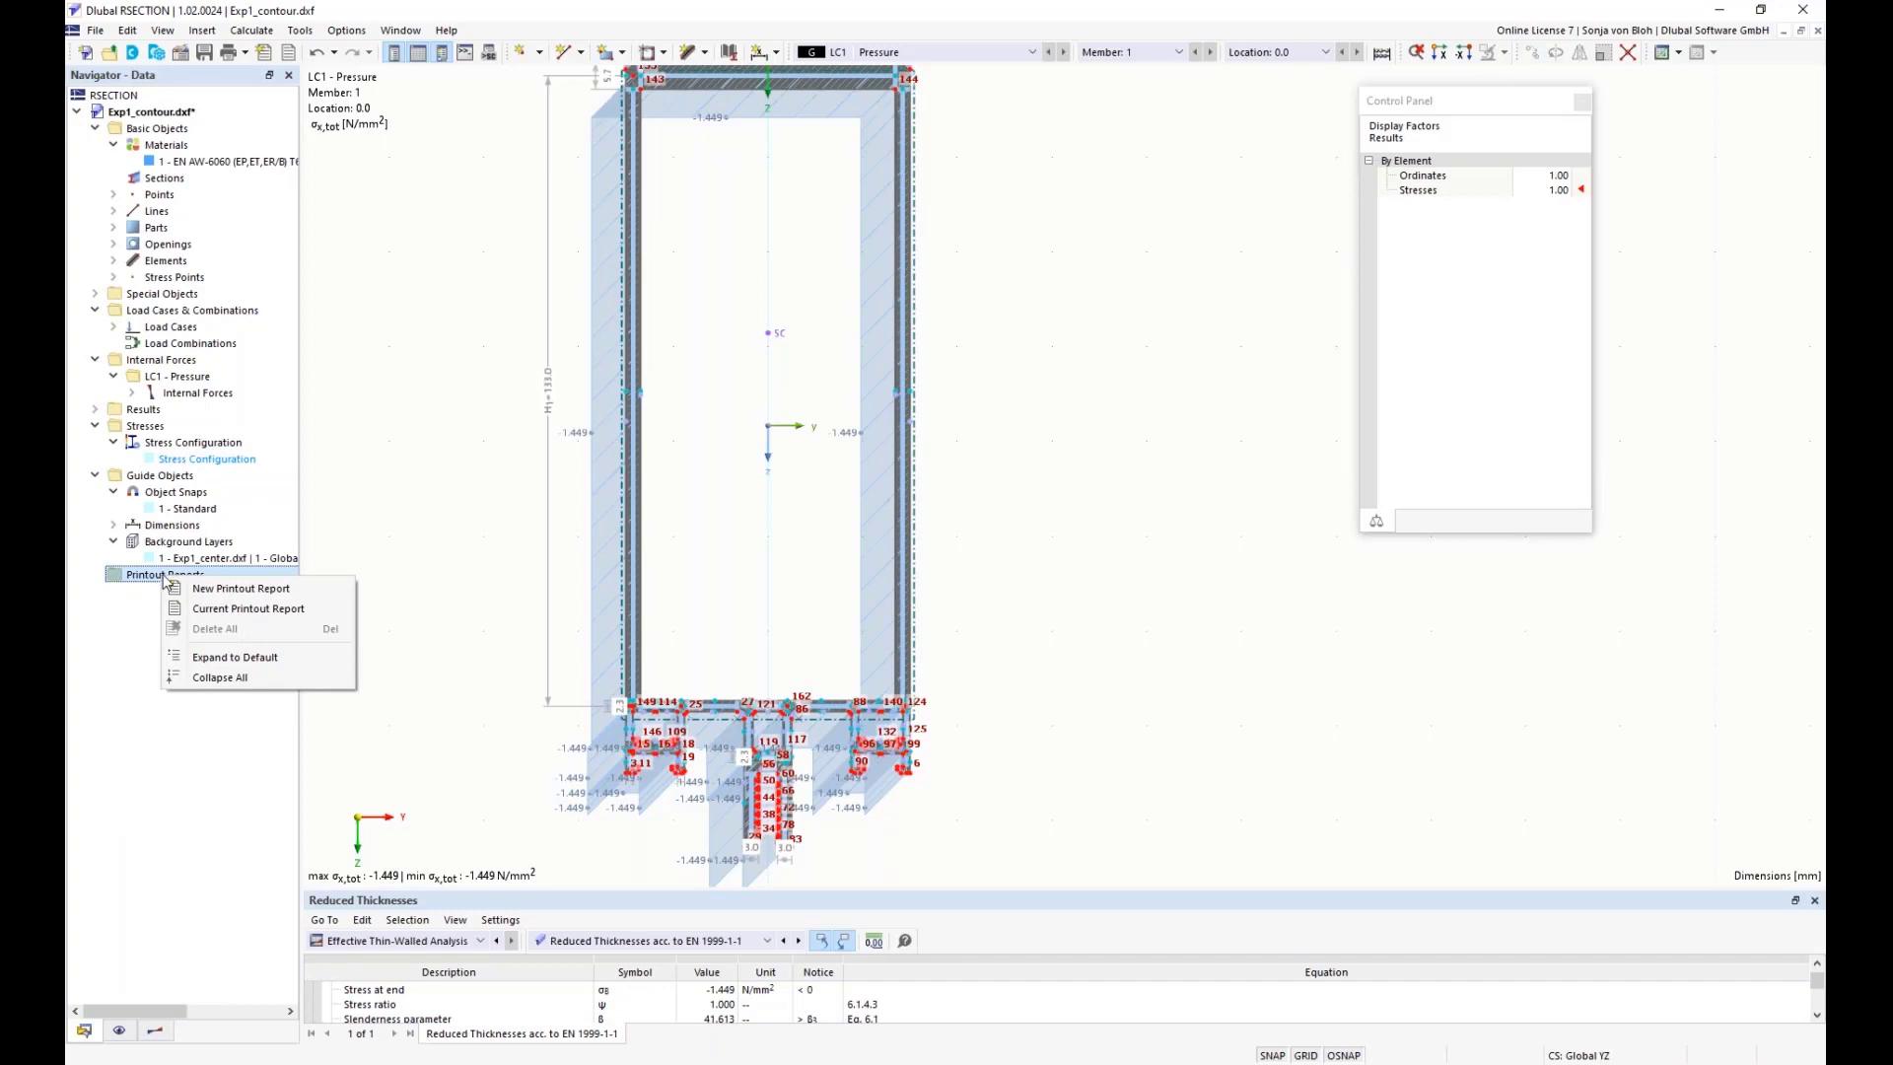
click(216, 589)
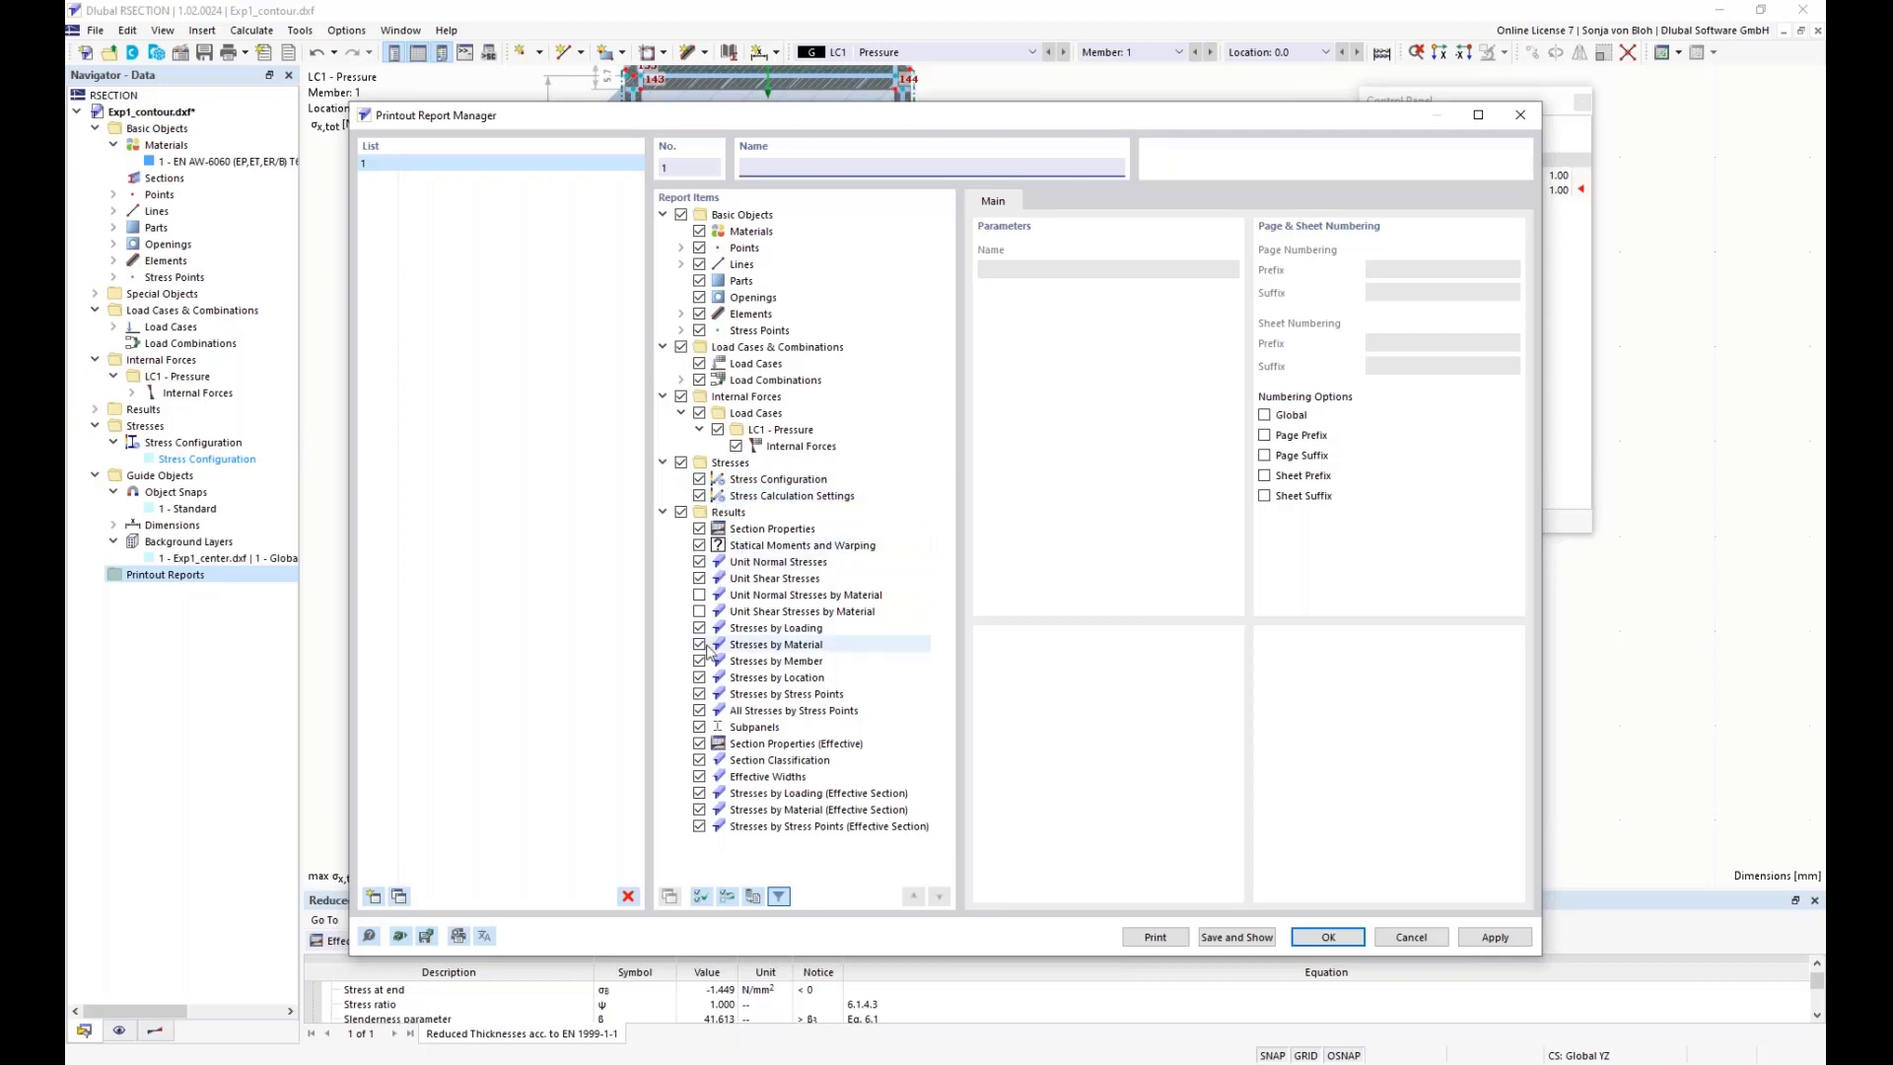
- Exclude the unit stresses, all gross-section stress tables, Subpanels, and the effective-section stresses by material and by stress points from the report's results
click(700, 561)
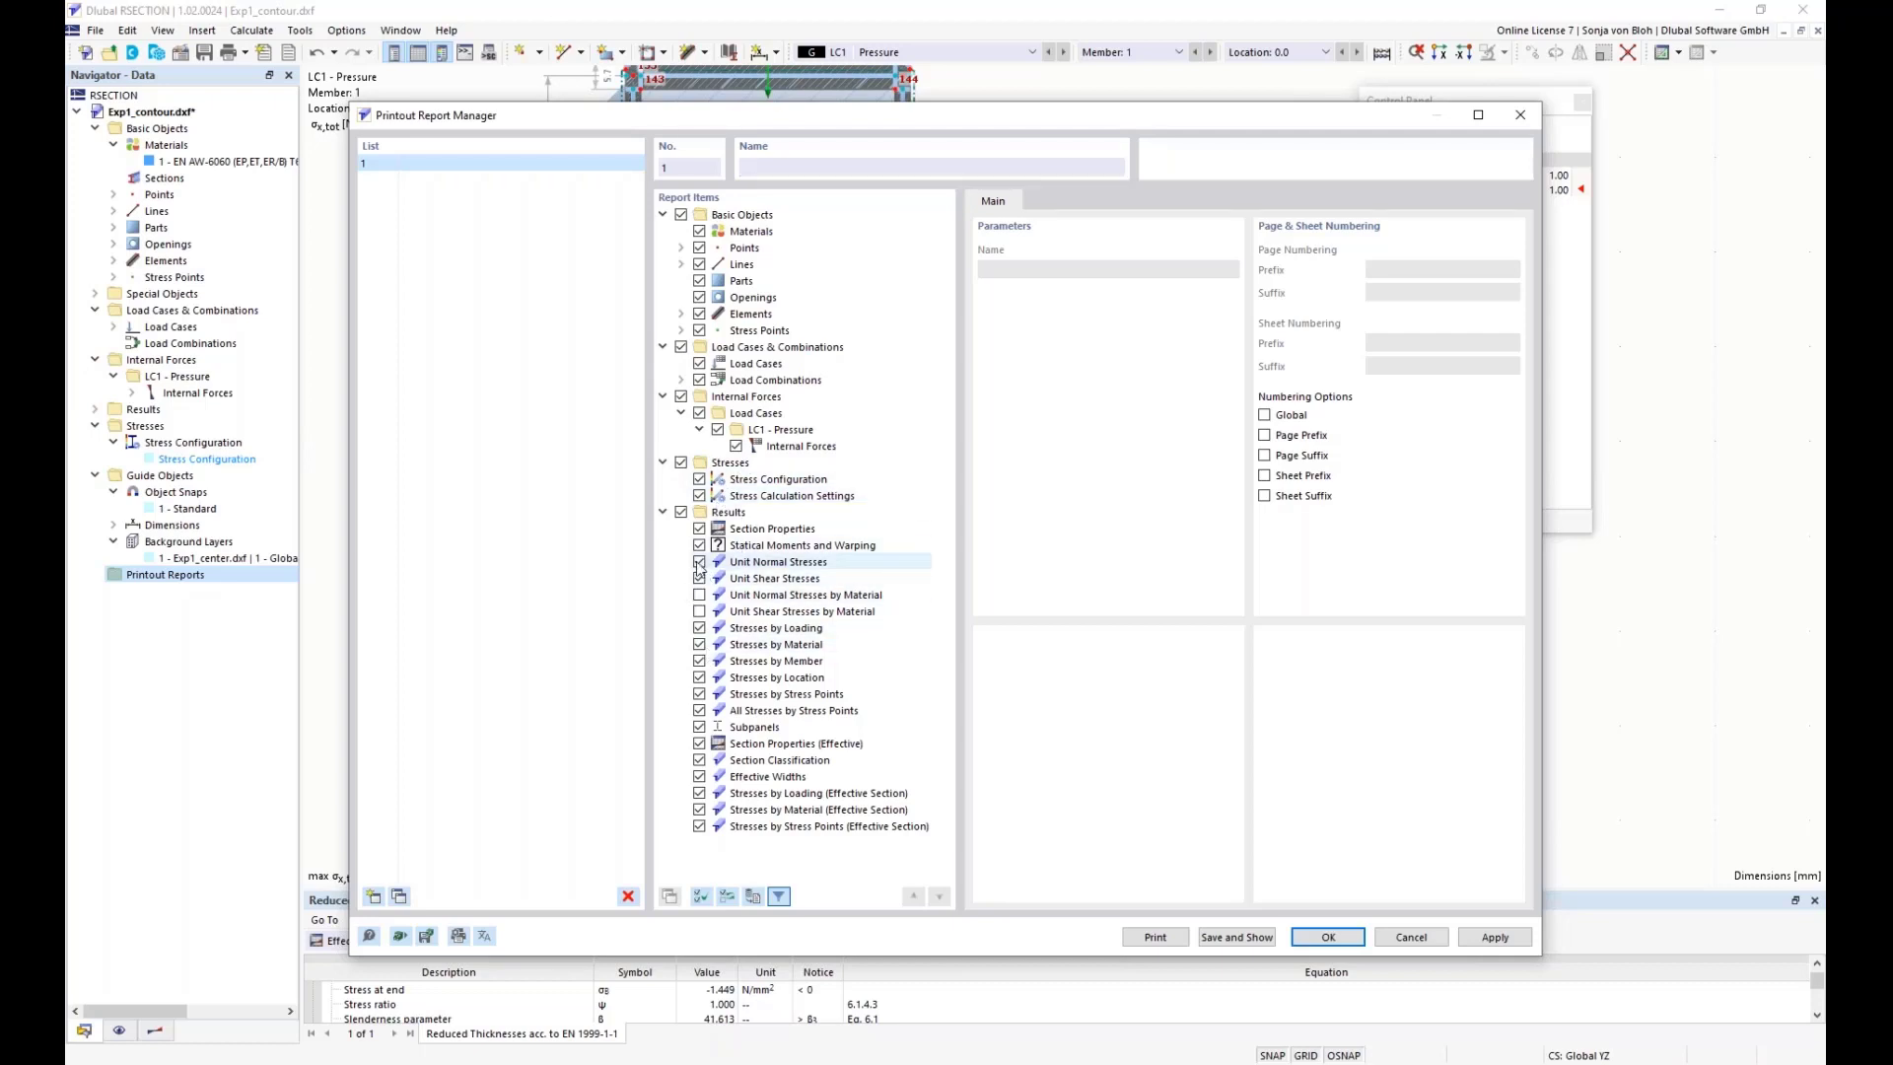
click(699, 628)
click(699, 644)
click(699, 661)
click(700, 678)
click(699, 710)
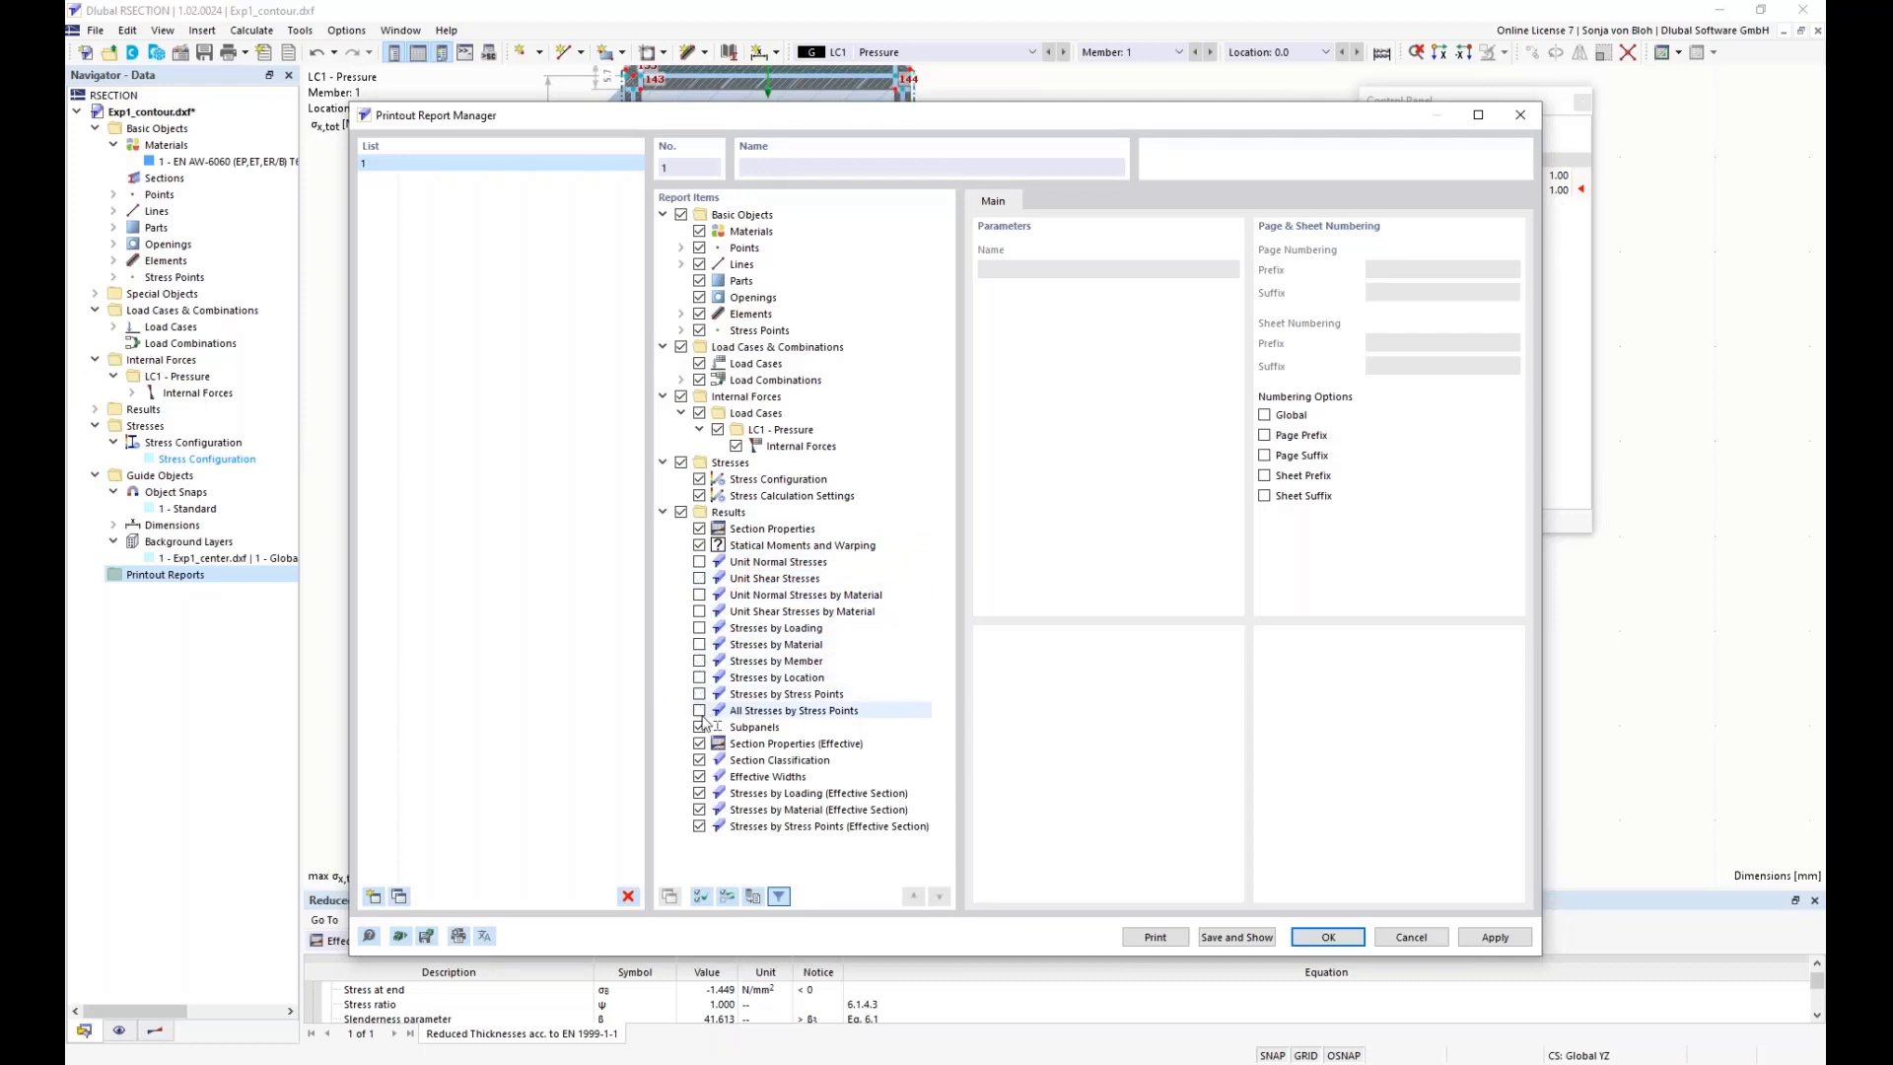
click(699, 727)
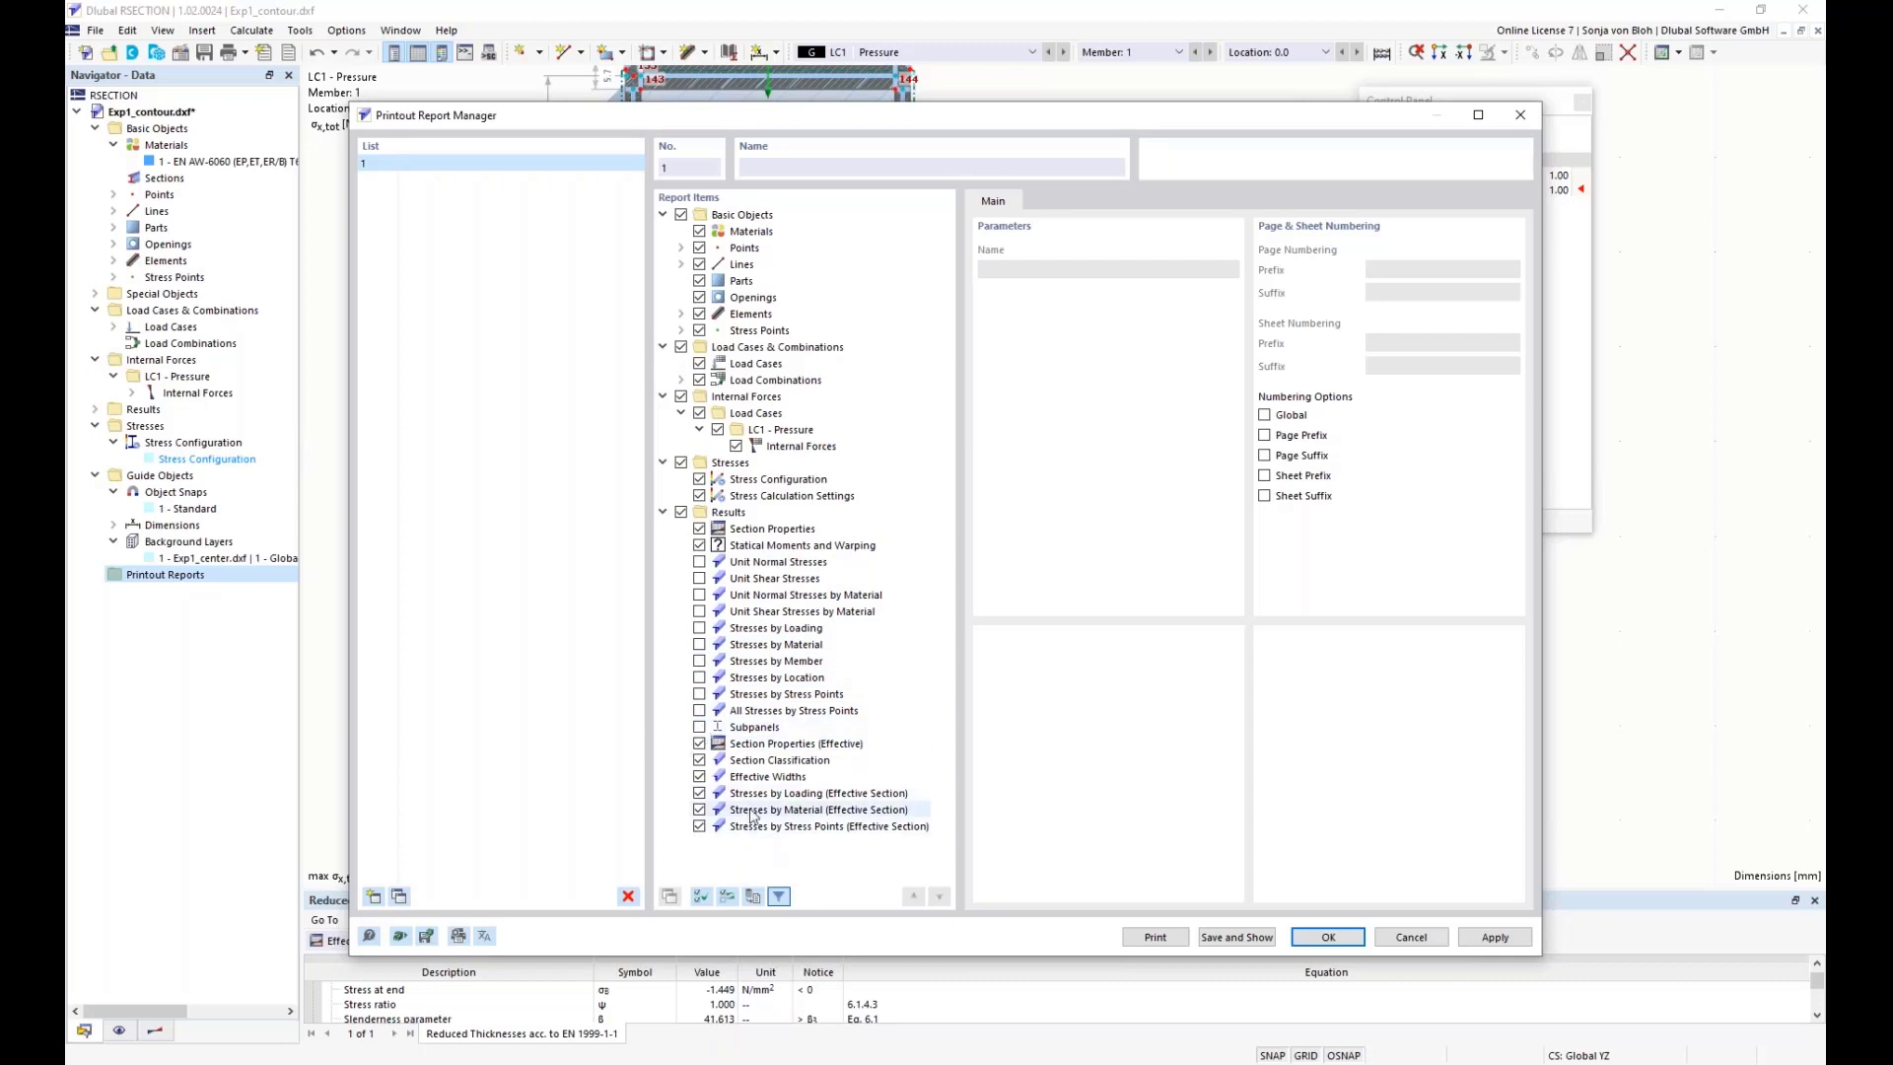
click(699, 809)
click(699, 827)
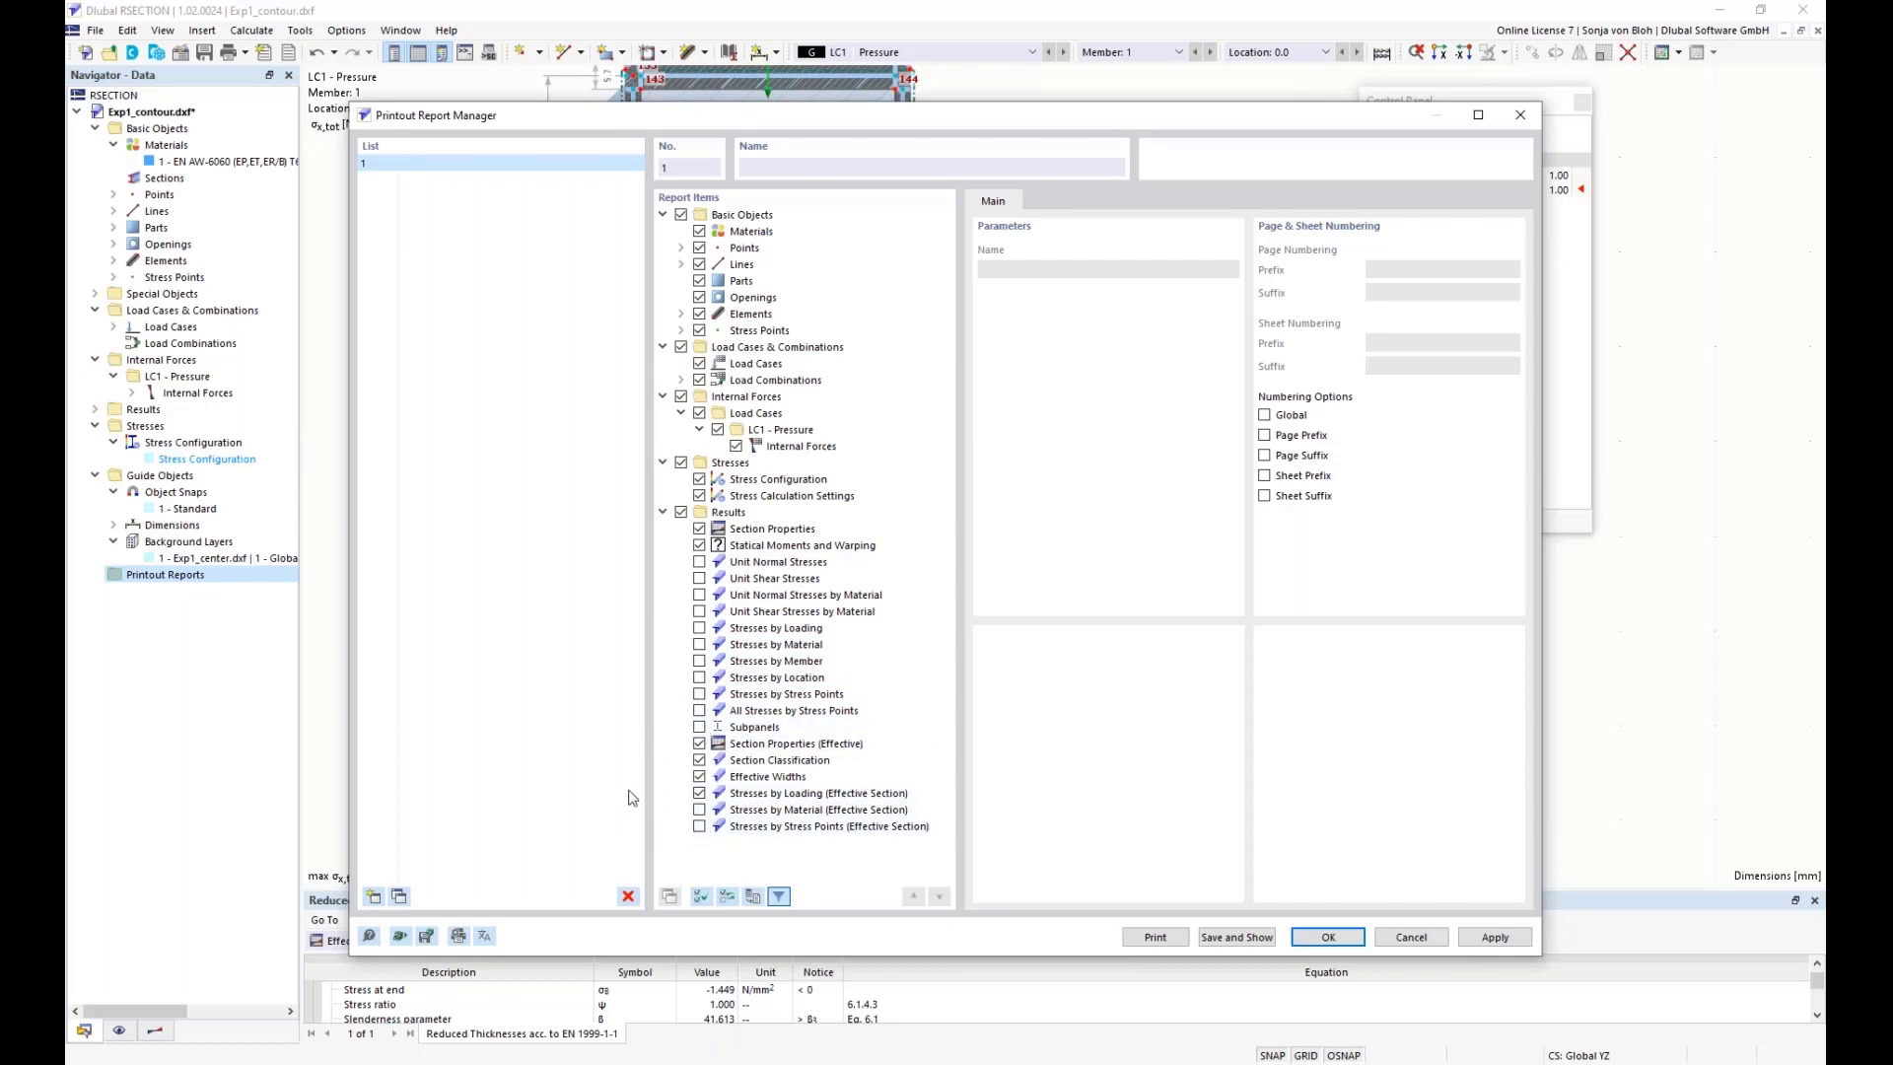
- Save and show the printout report, and review its Section Properties, Statical Moments and Warping, and Section Classification chapters
click(1234, 937)
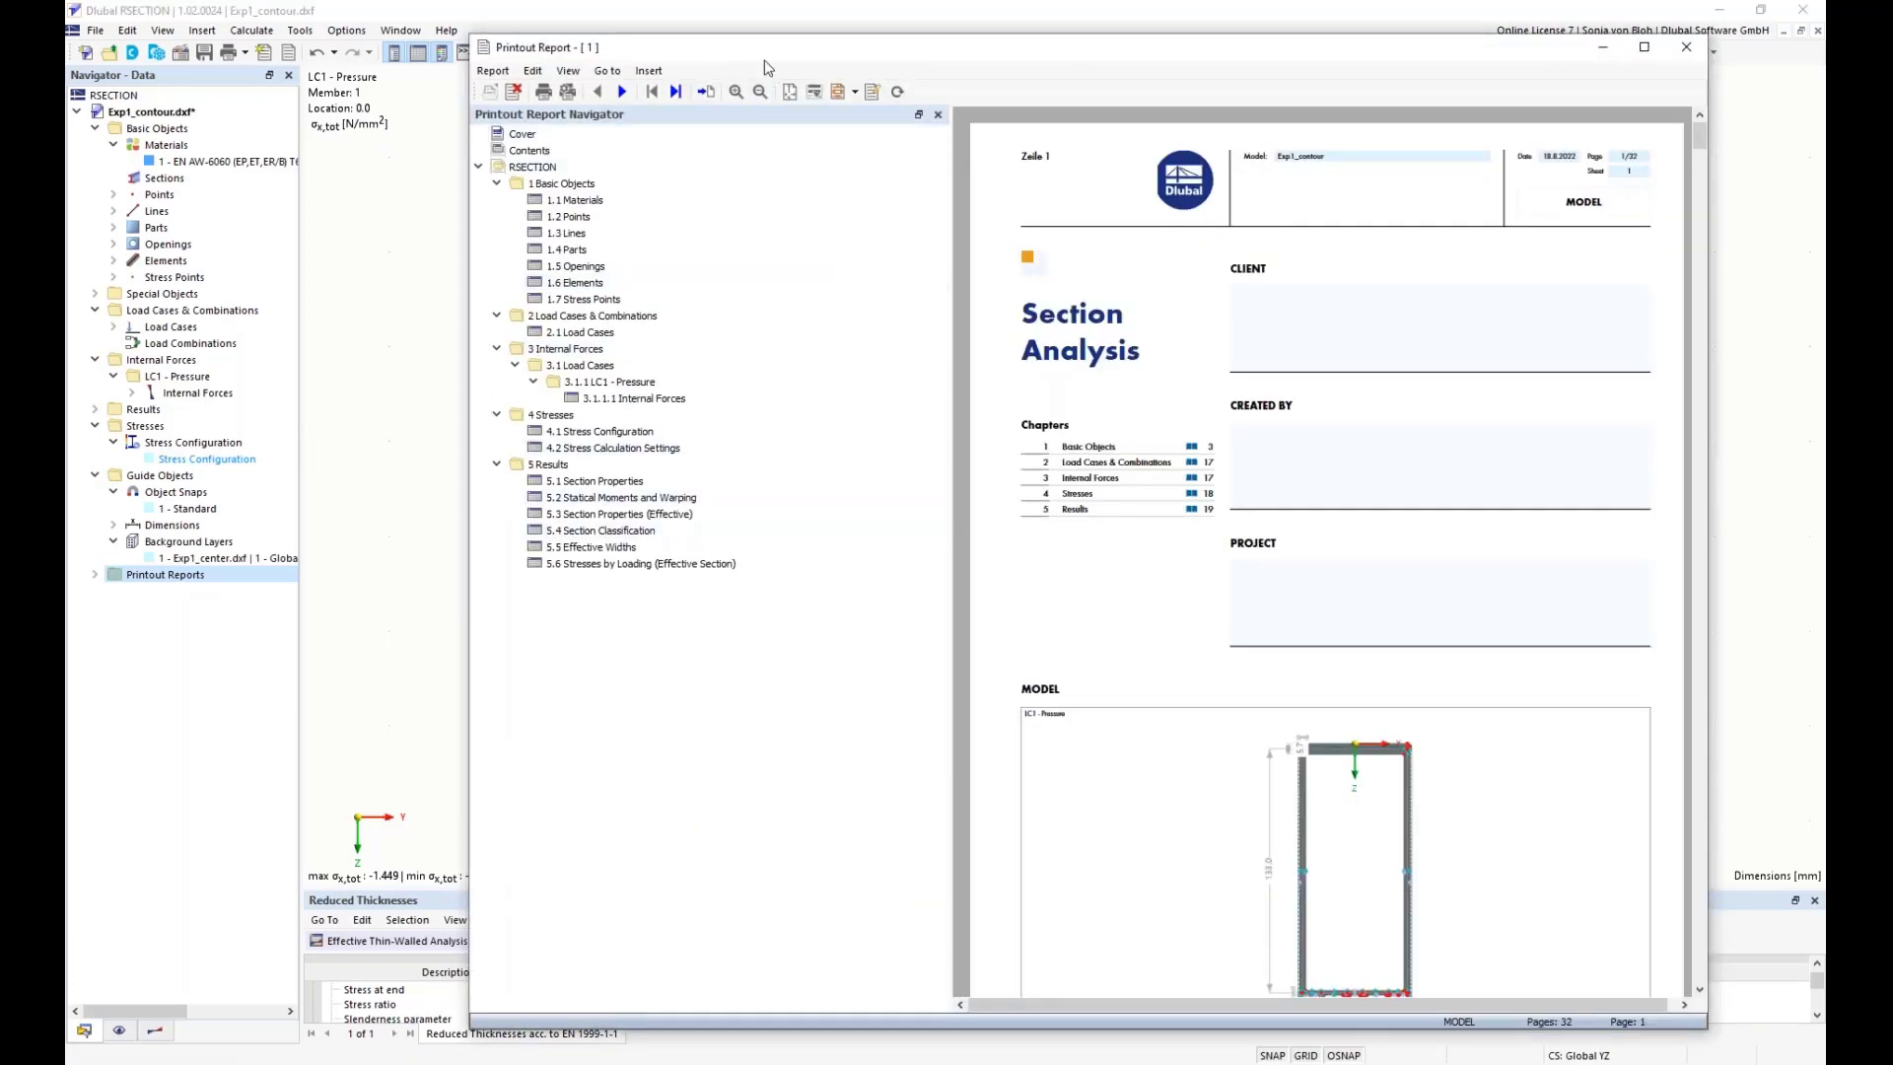
drag(781, 49, 645, 56)
click(501, 489)
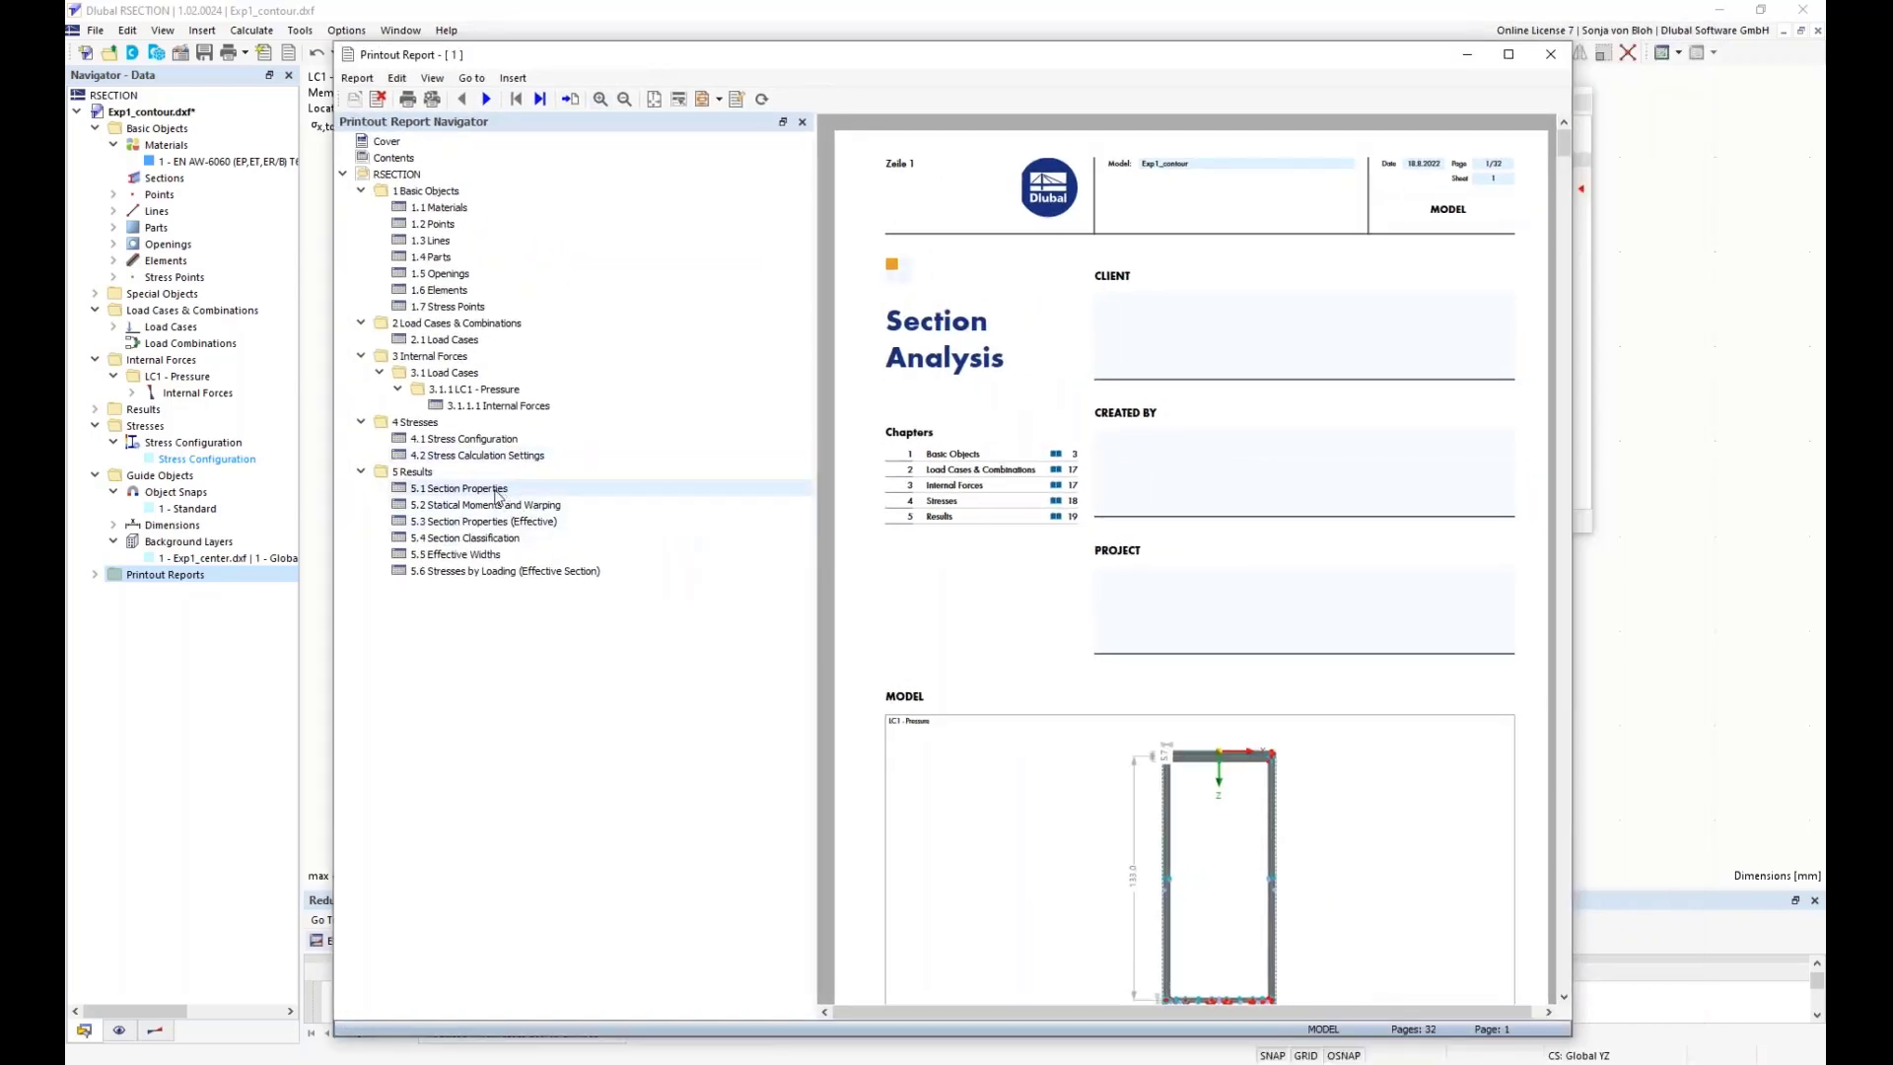
scroll(1189, 670, down, 2)
scroll(1188, 671, down, 12)
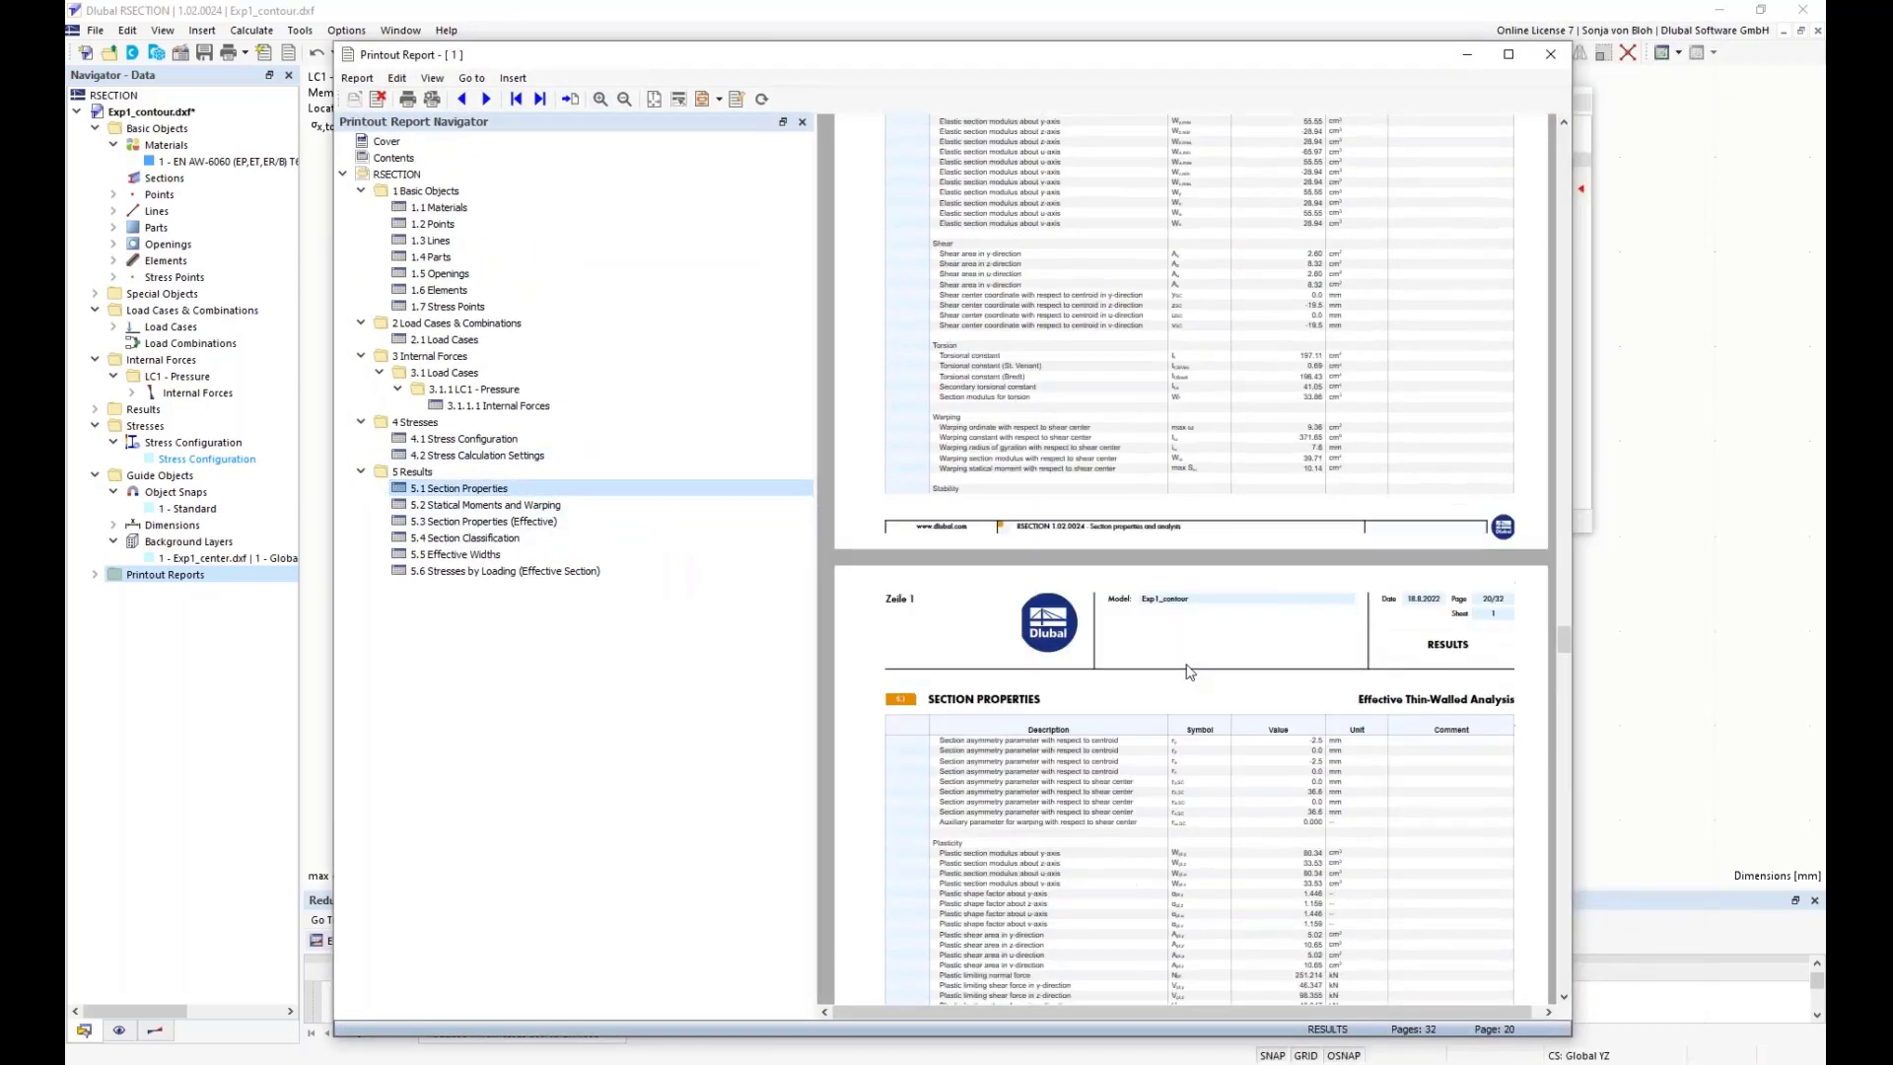
click(508, 505)
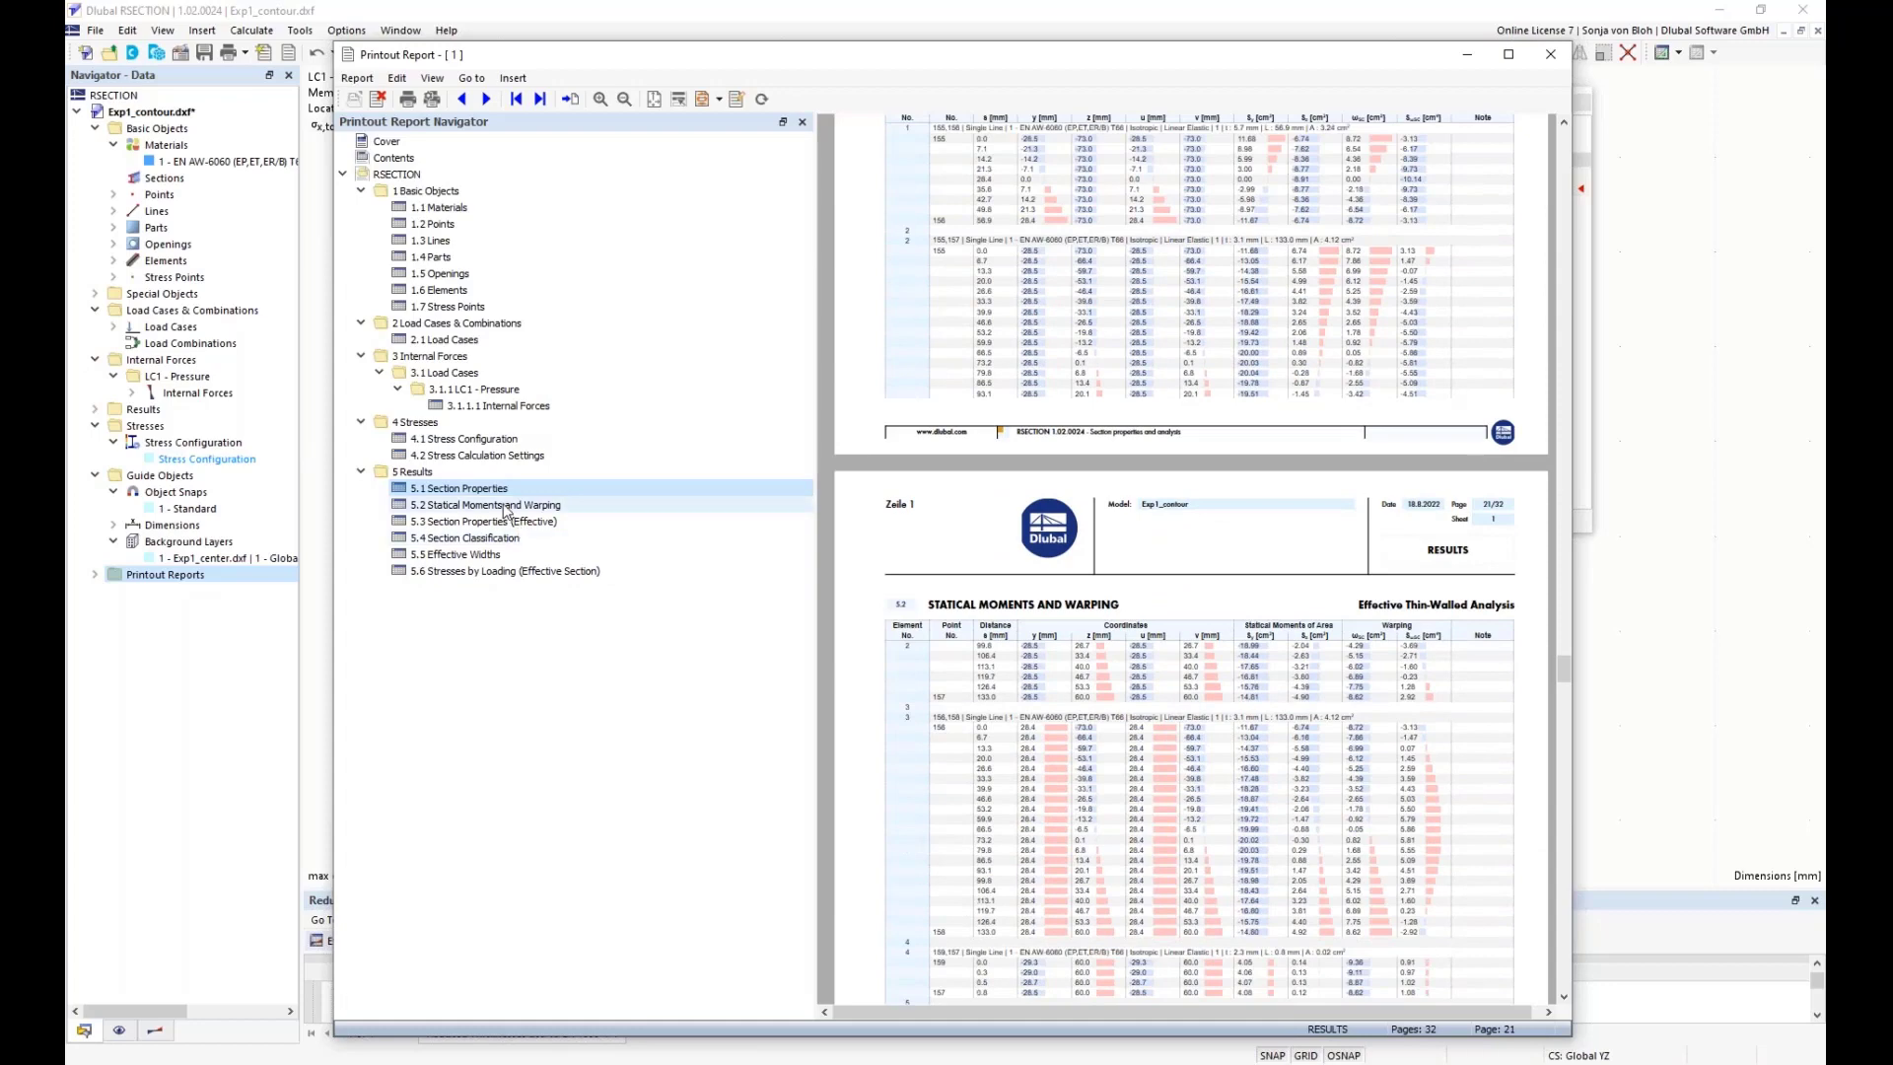
click(507, 538)
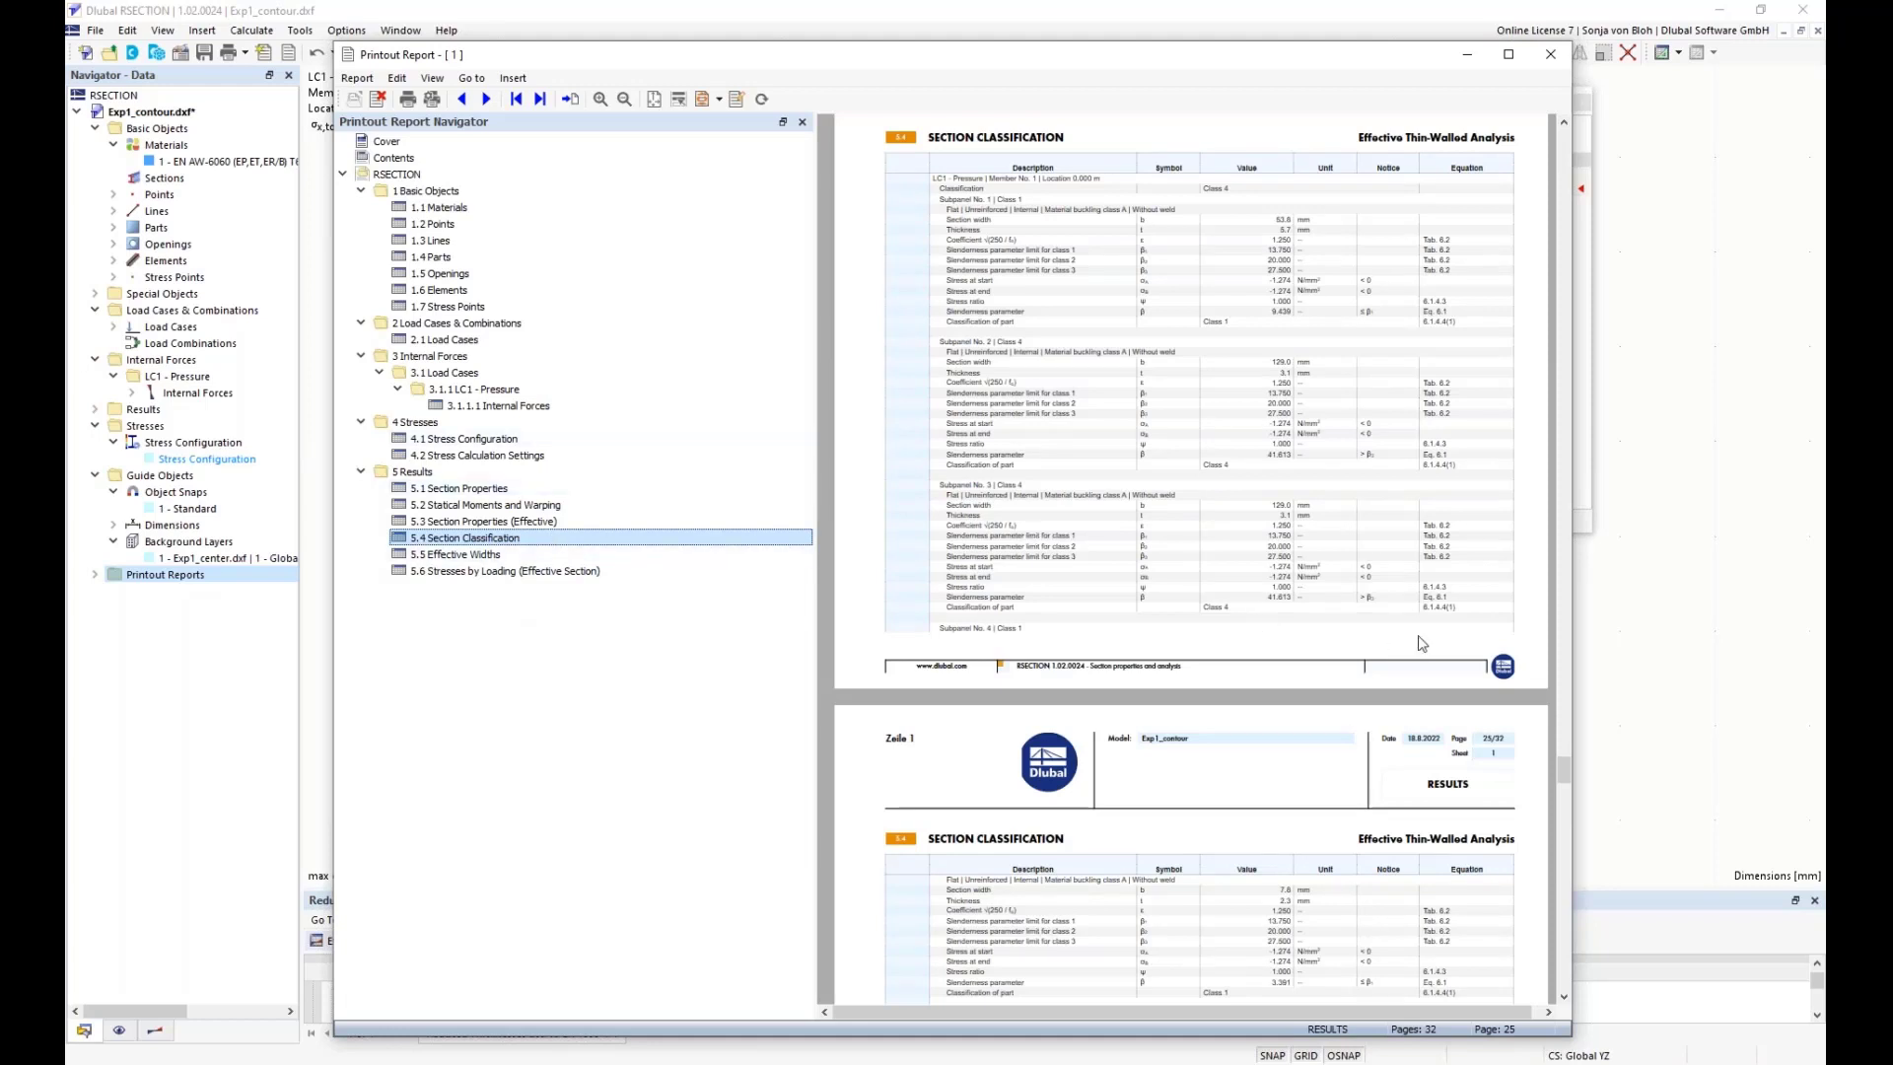
- Send the current stress graphic to the printout report as a window-filling picture and show it in the report
click(1689, 558)
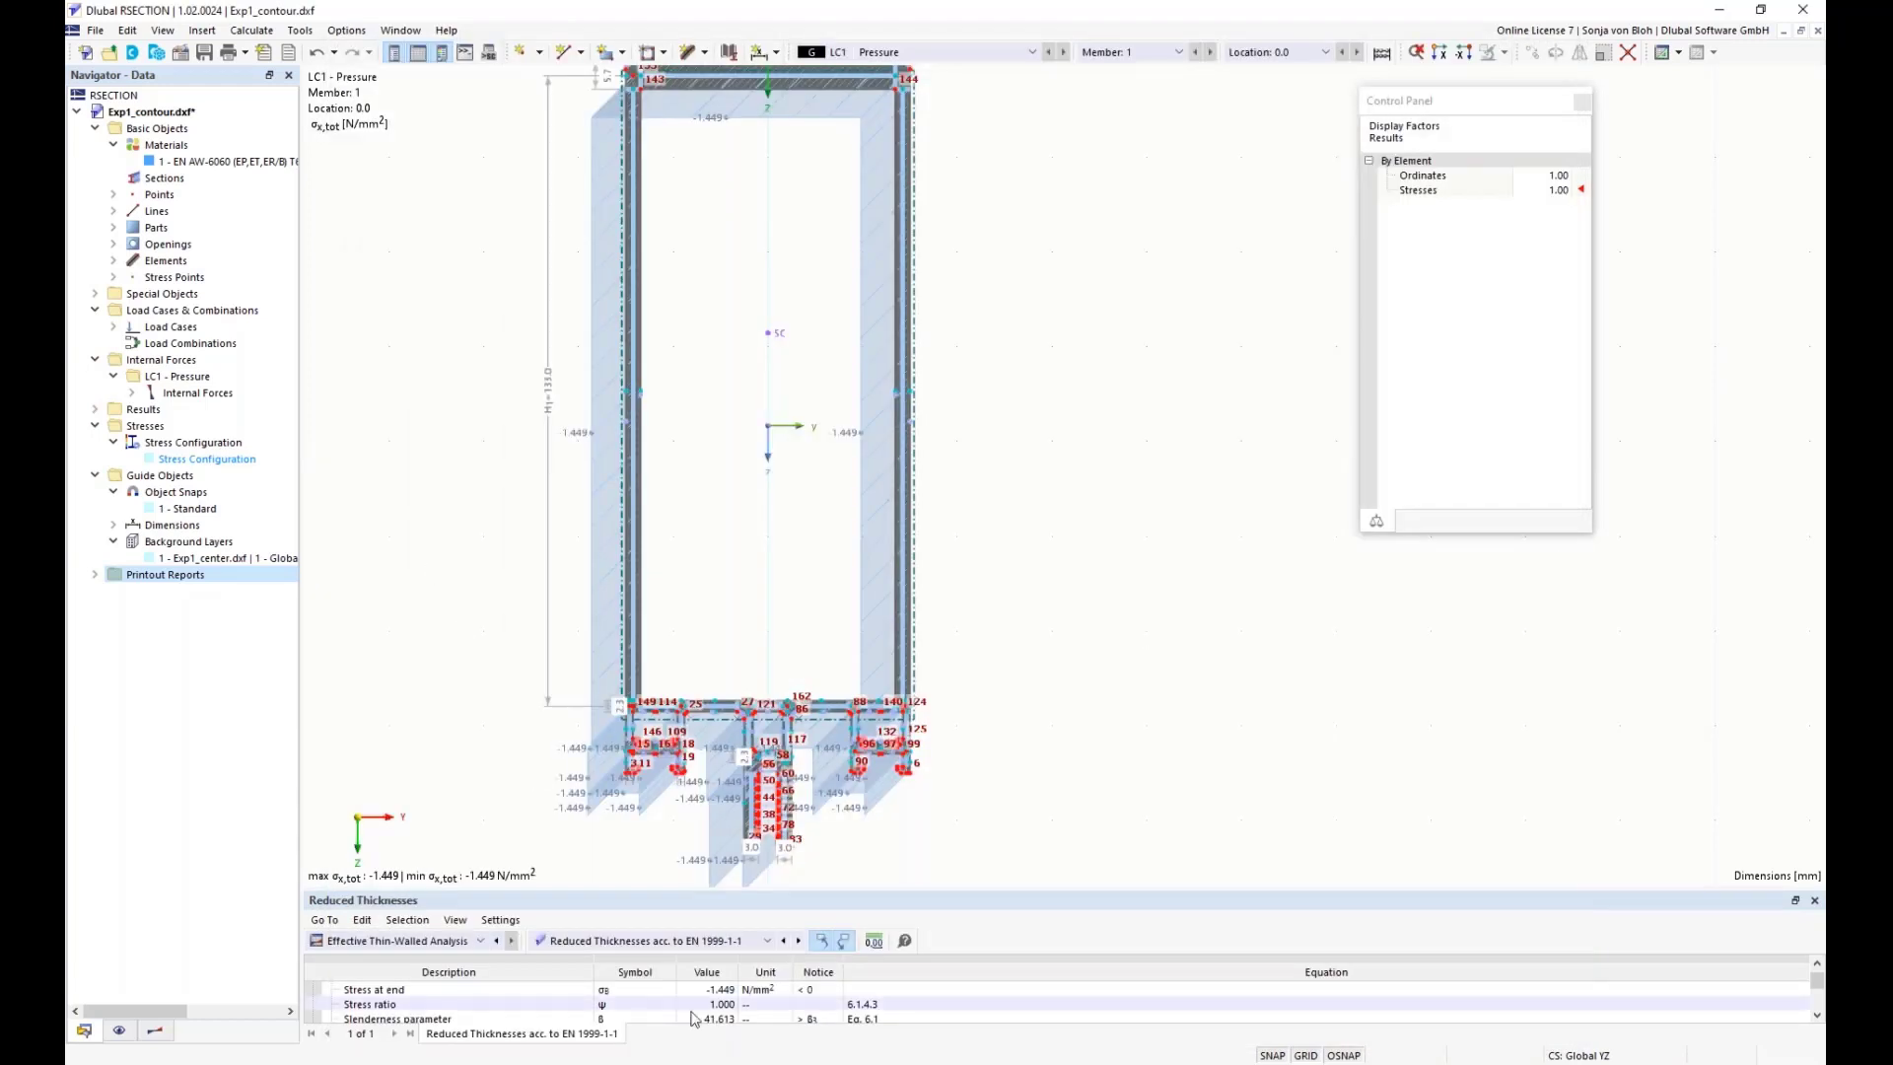
click(246, 52)
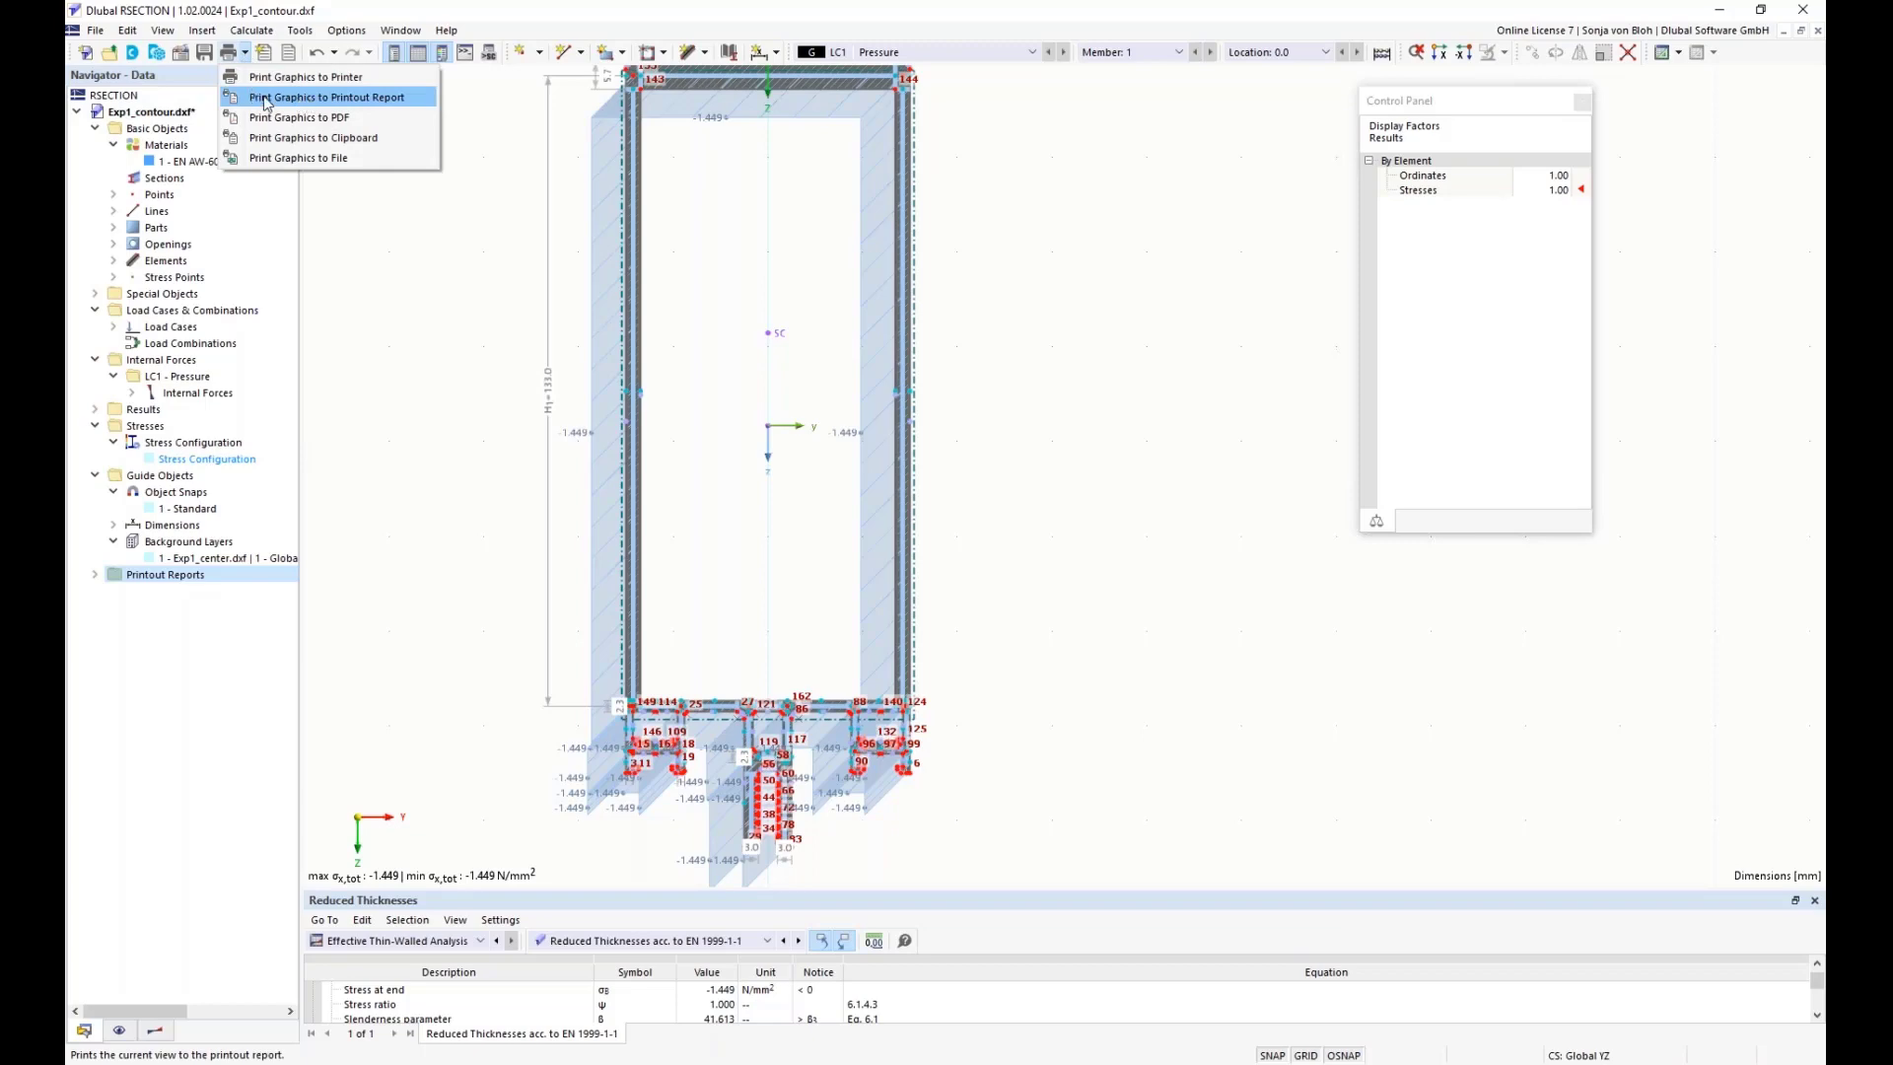
click(266, 98)
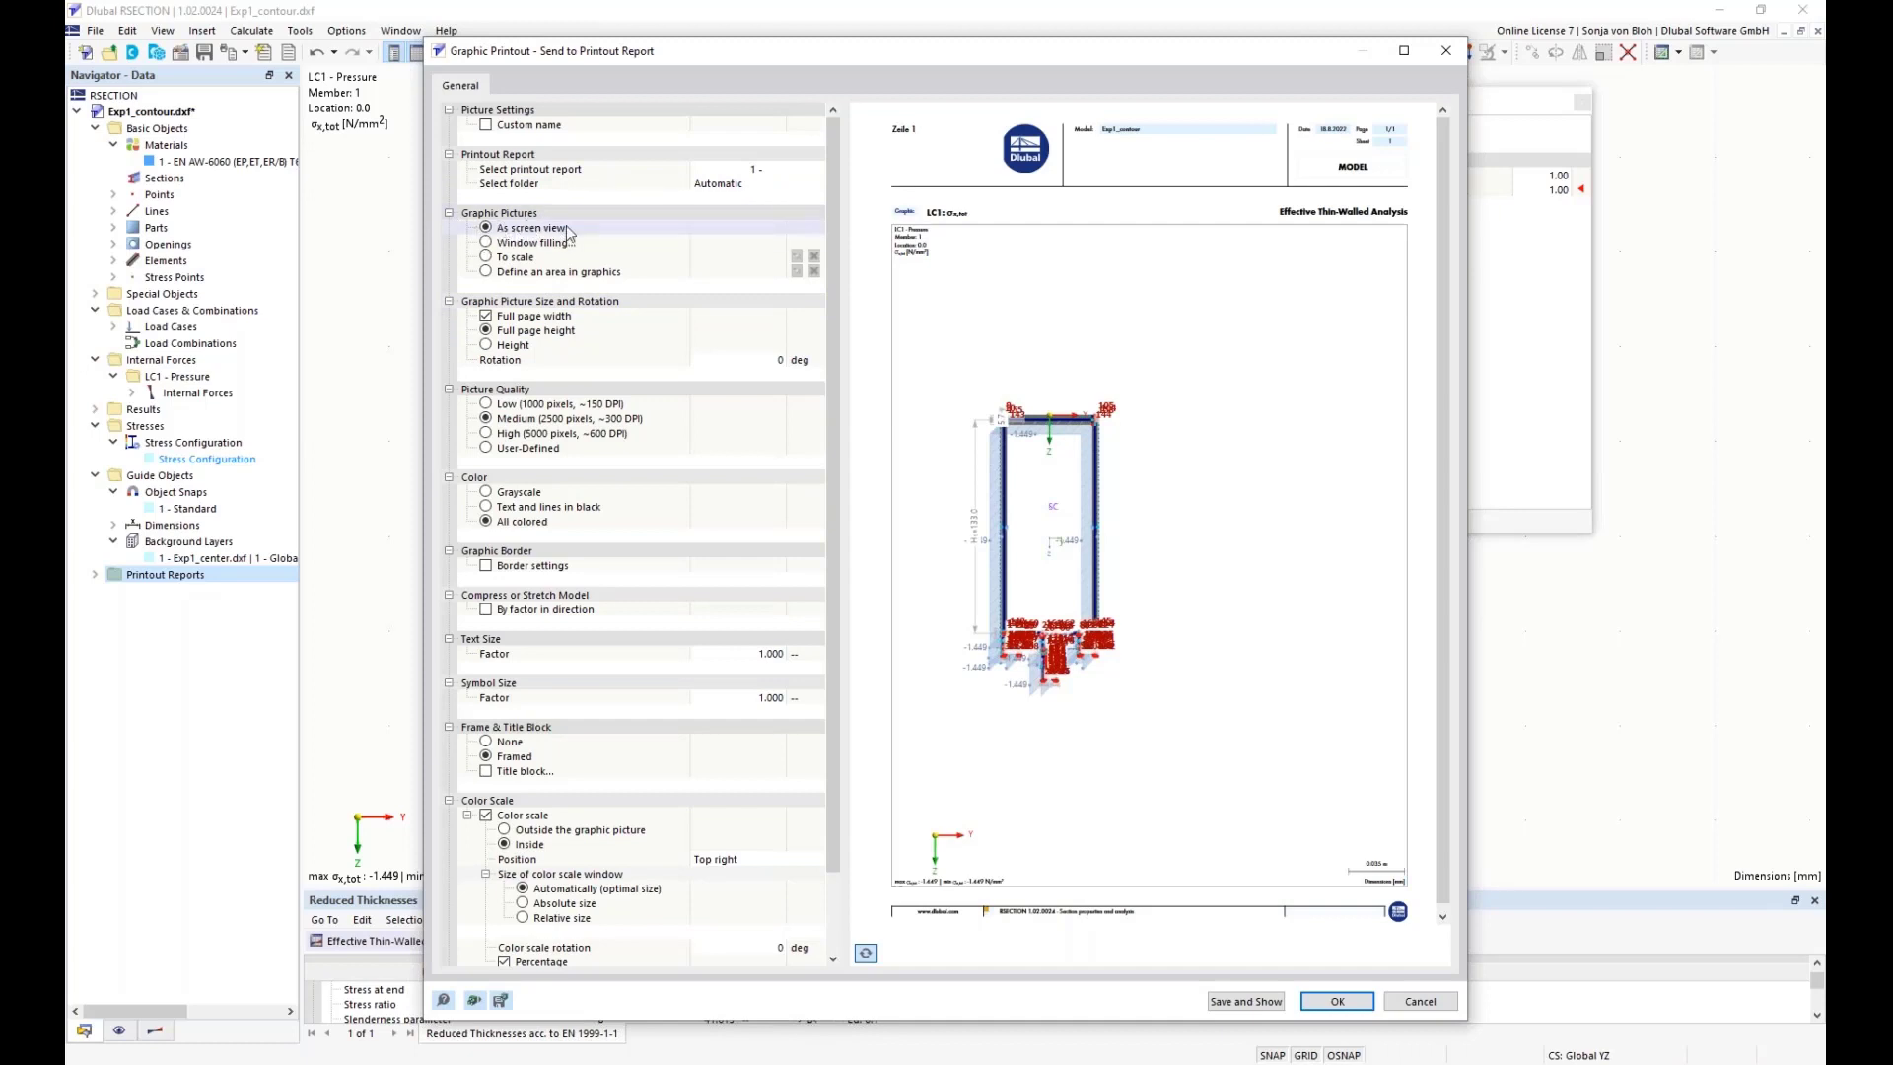
click(488, 243)
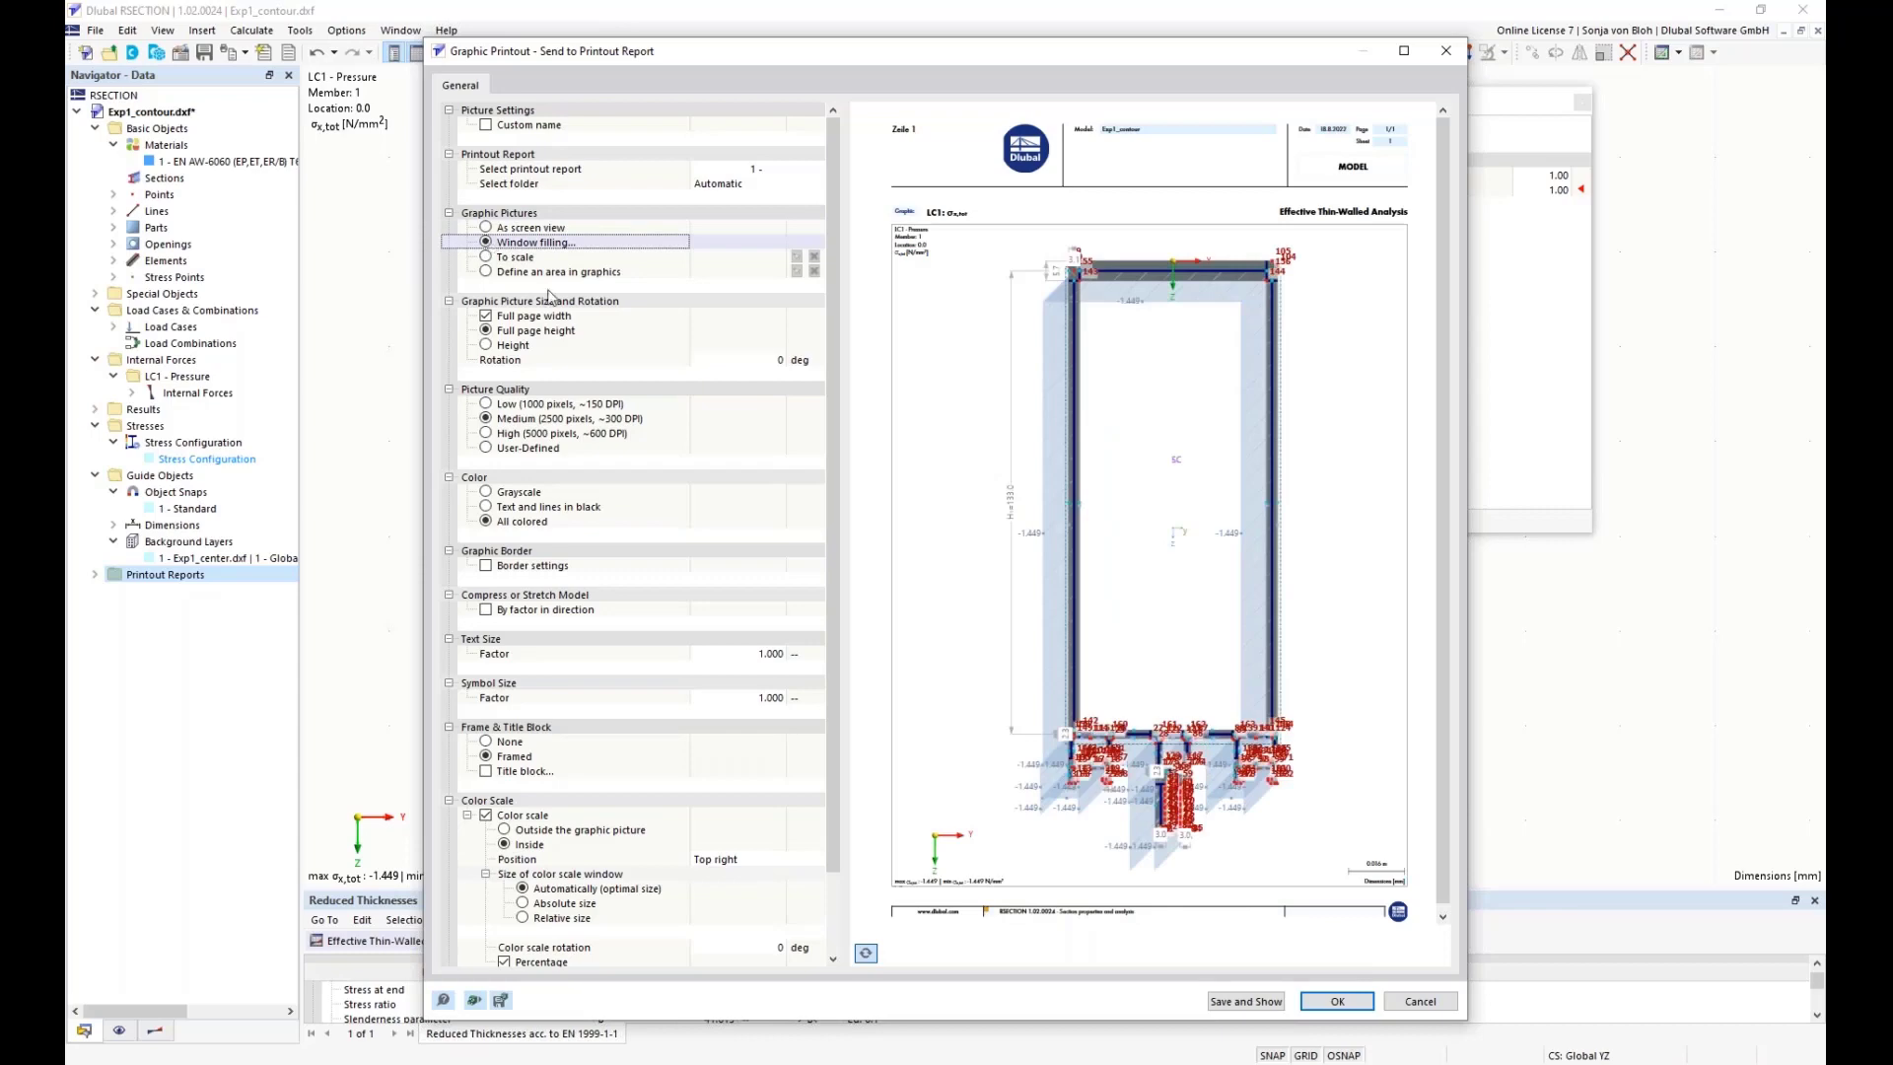
click(1249, 1003)
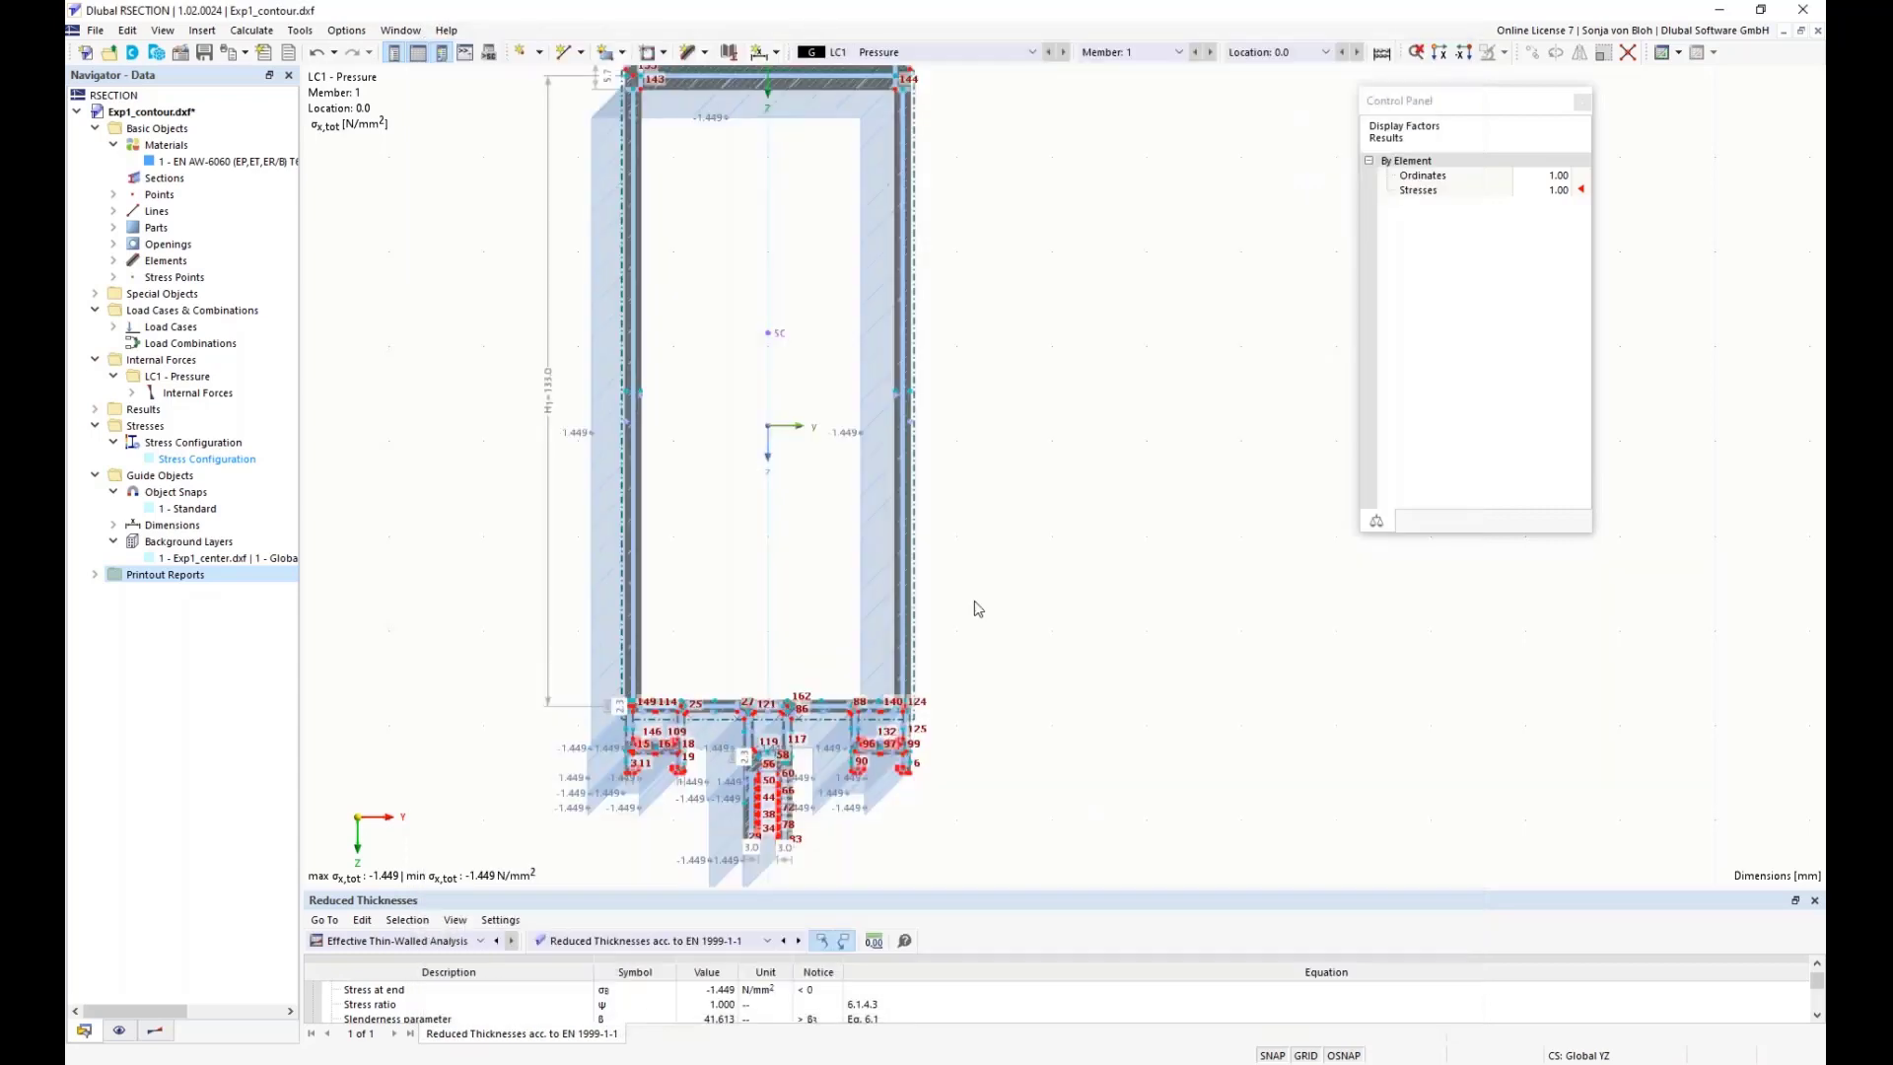
click(779, 322)
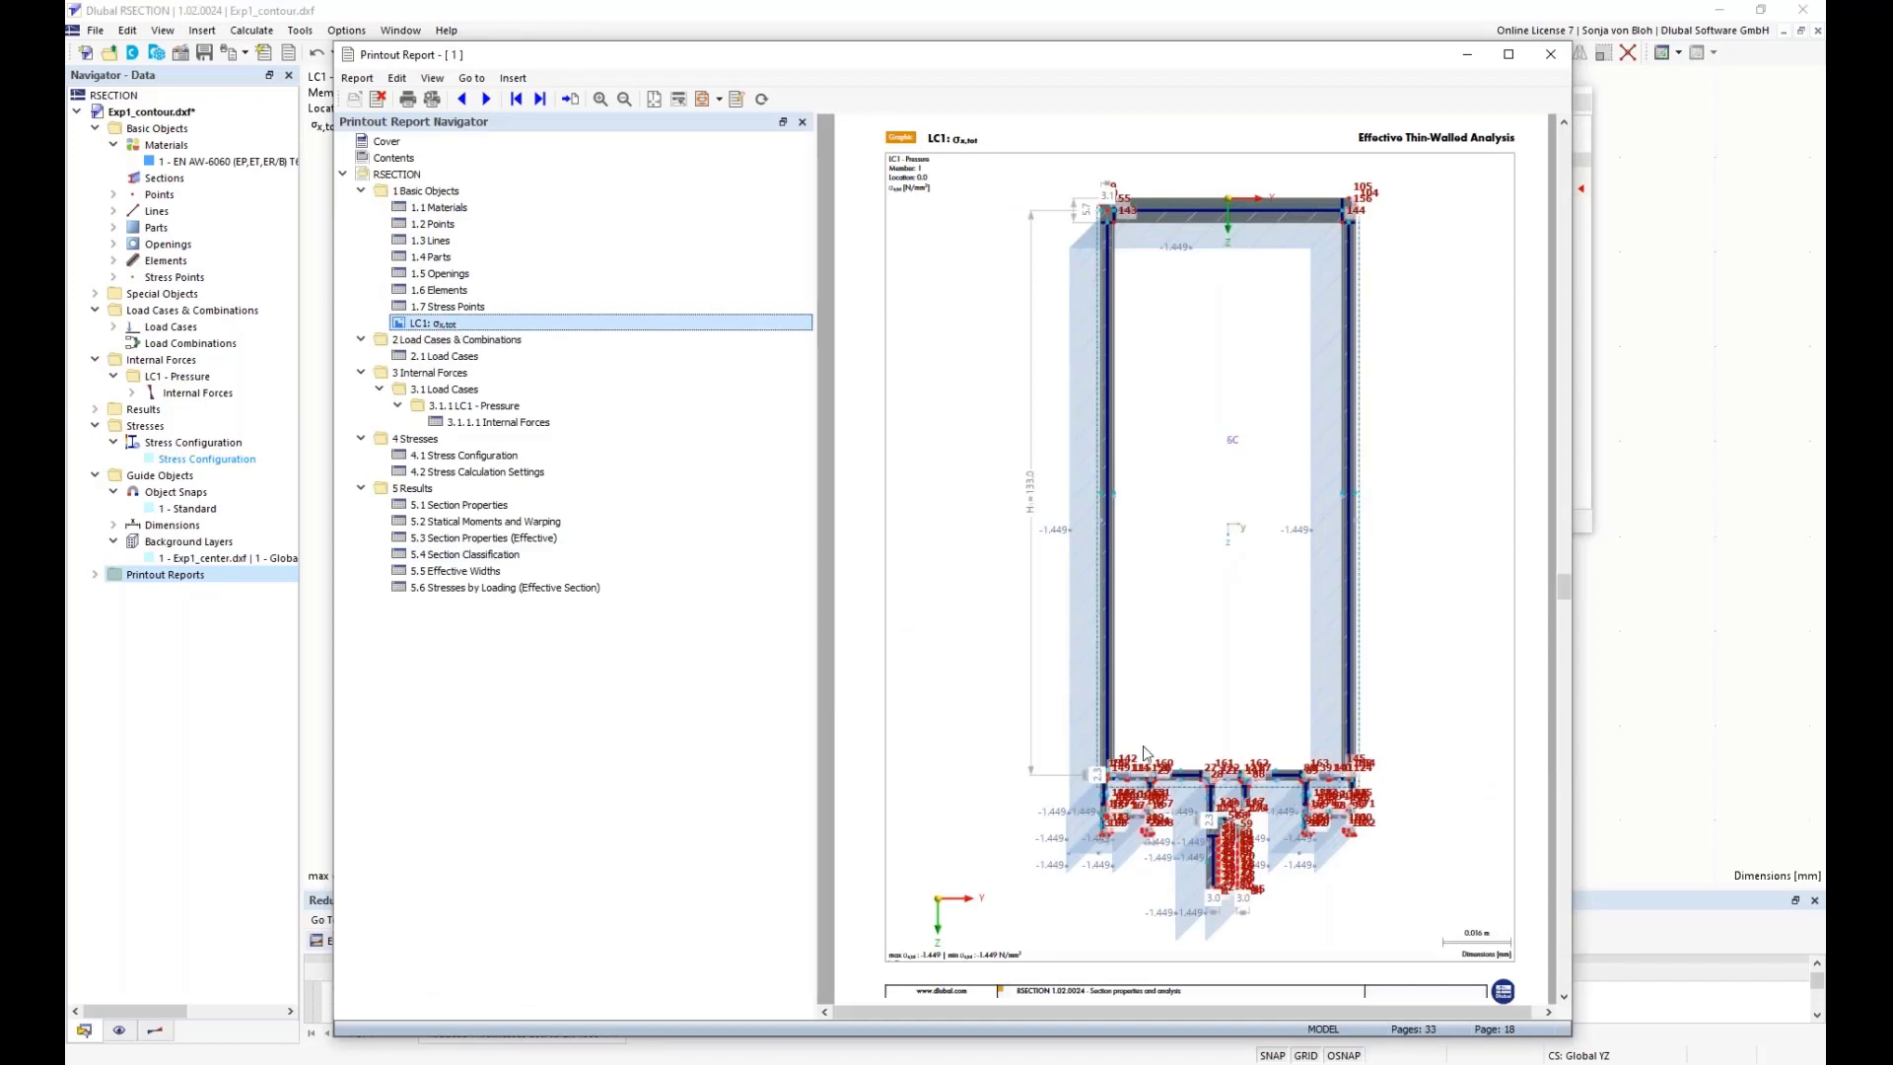
- Edit the LC1 stress picture in the printout report so that object numbering is hidden, and confirm the change
scroll(1202, 757, up, 1)
right_click(1114, 558)
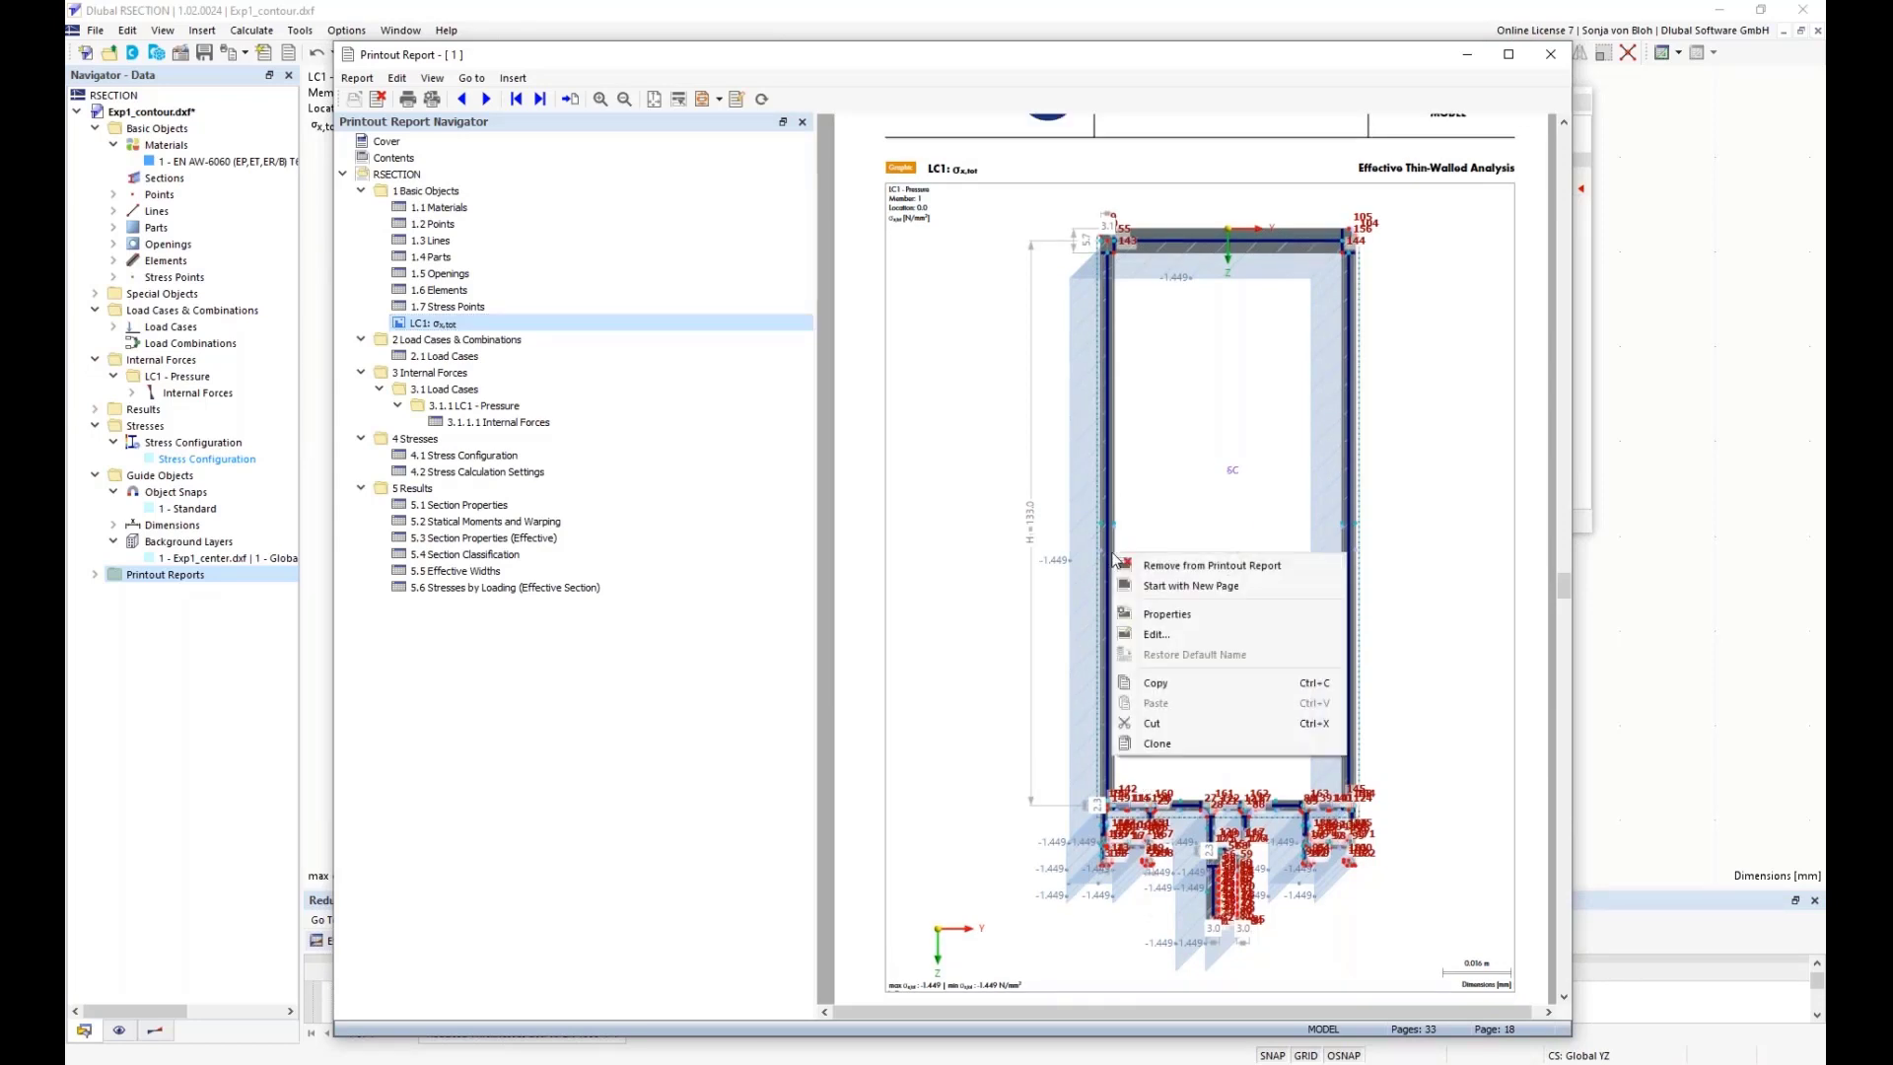
click(1156, 636)
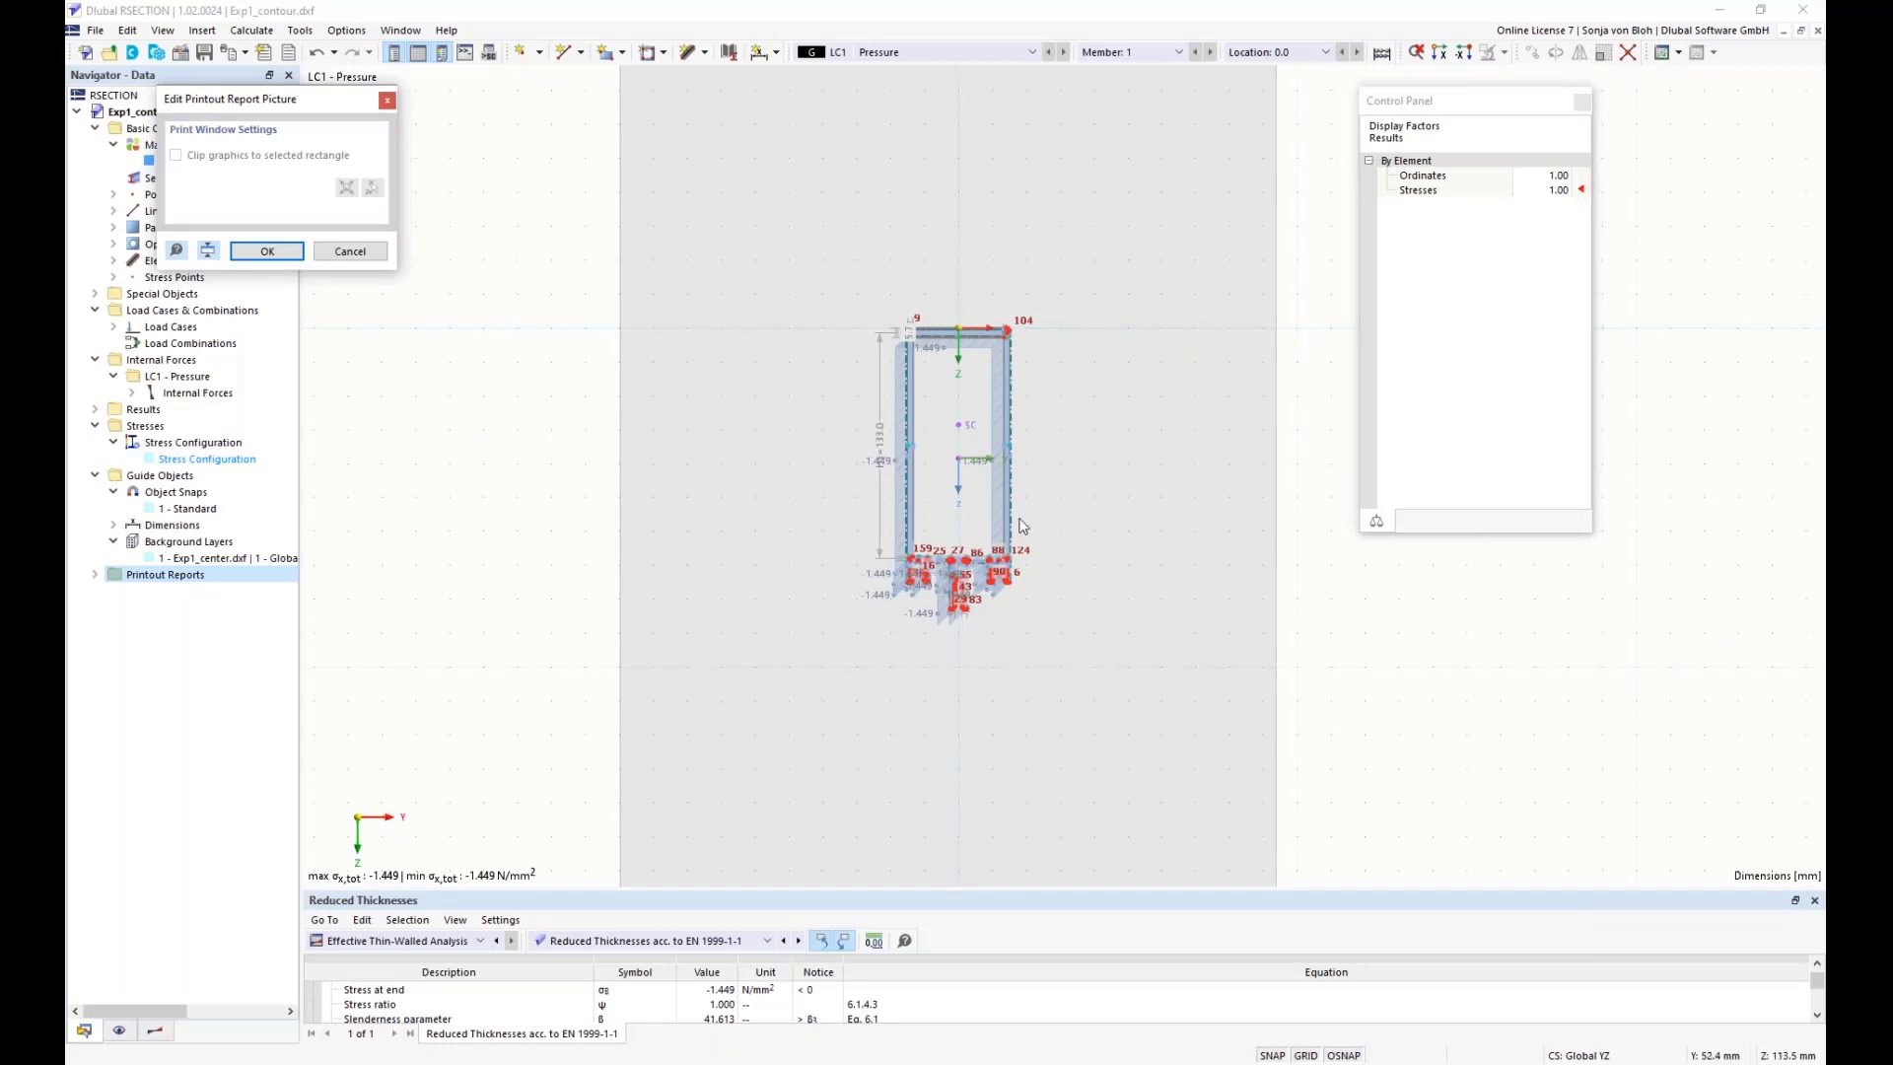
click(119, 1030)
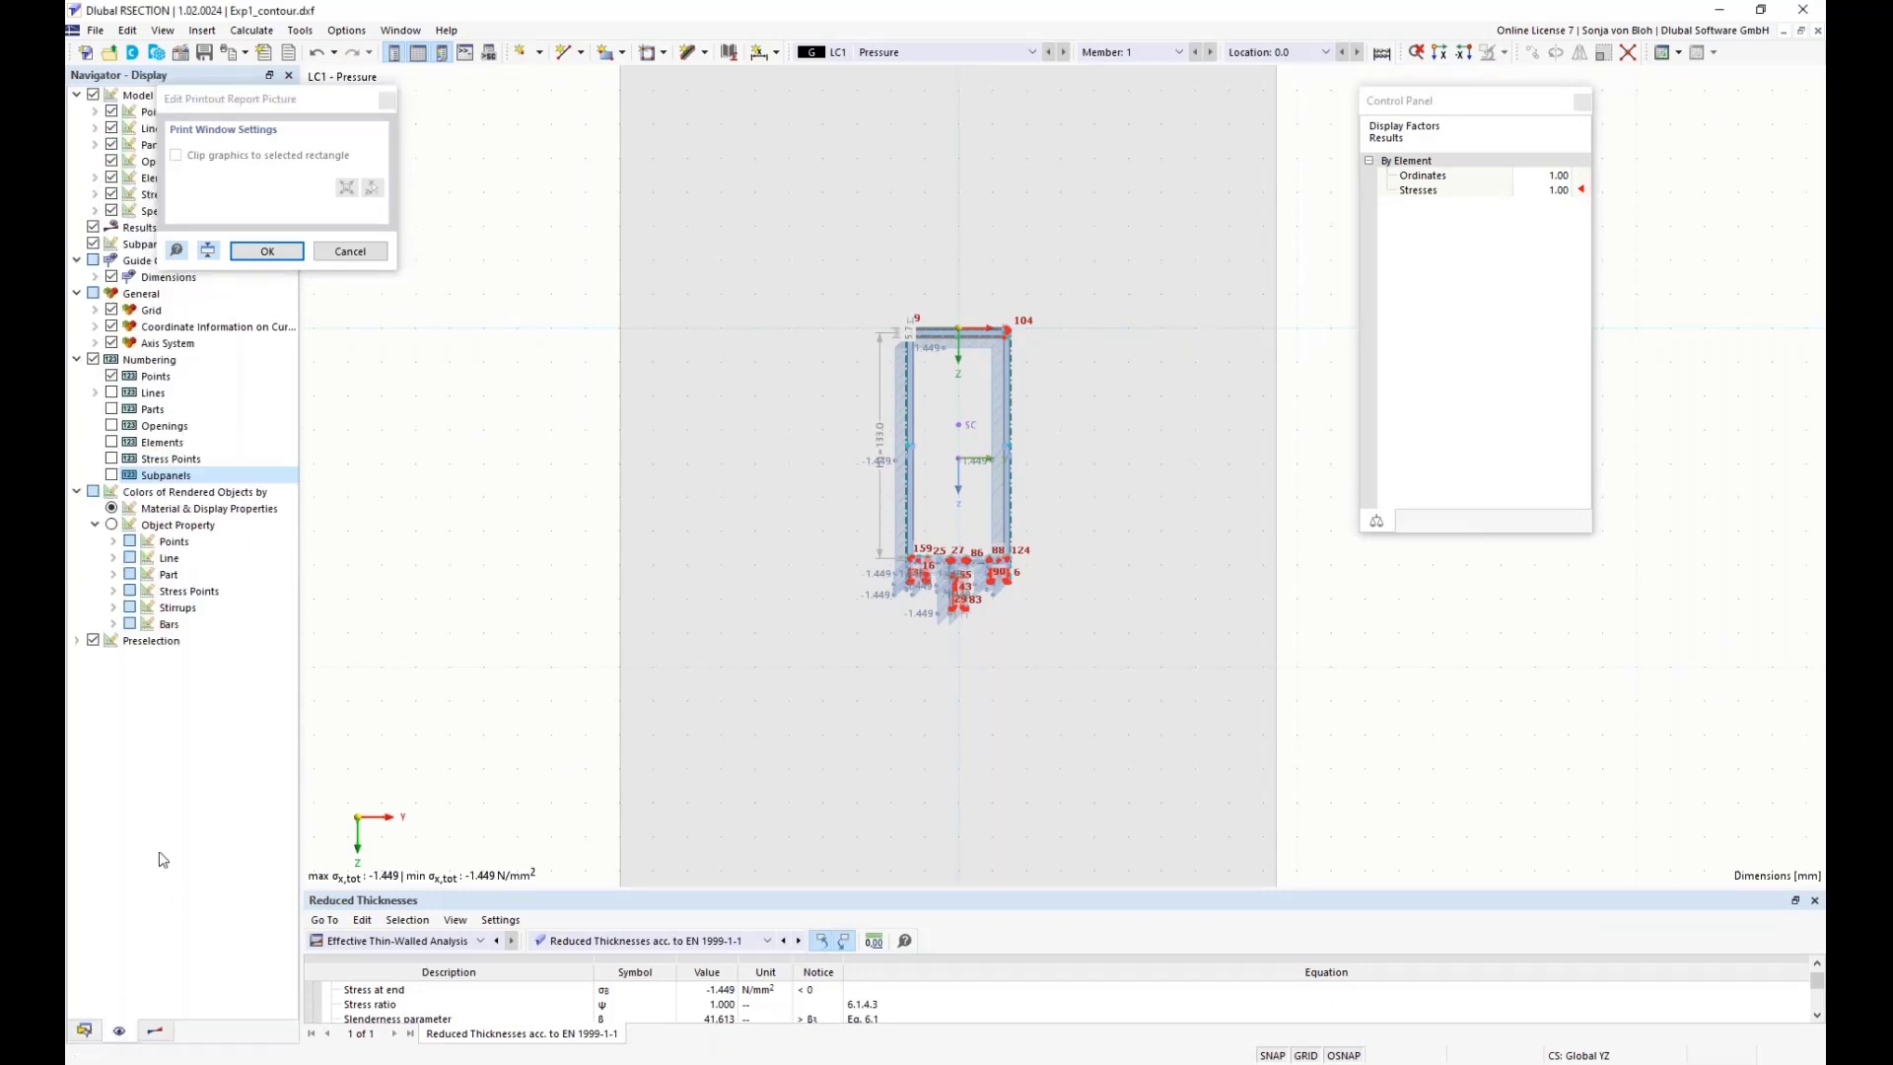
click(93, 360)
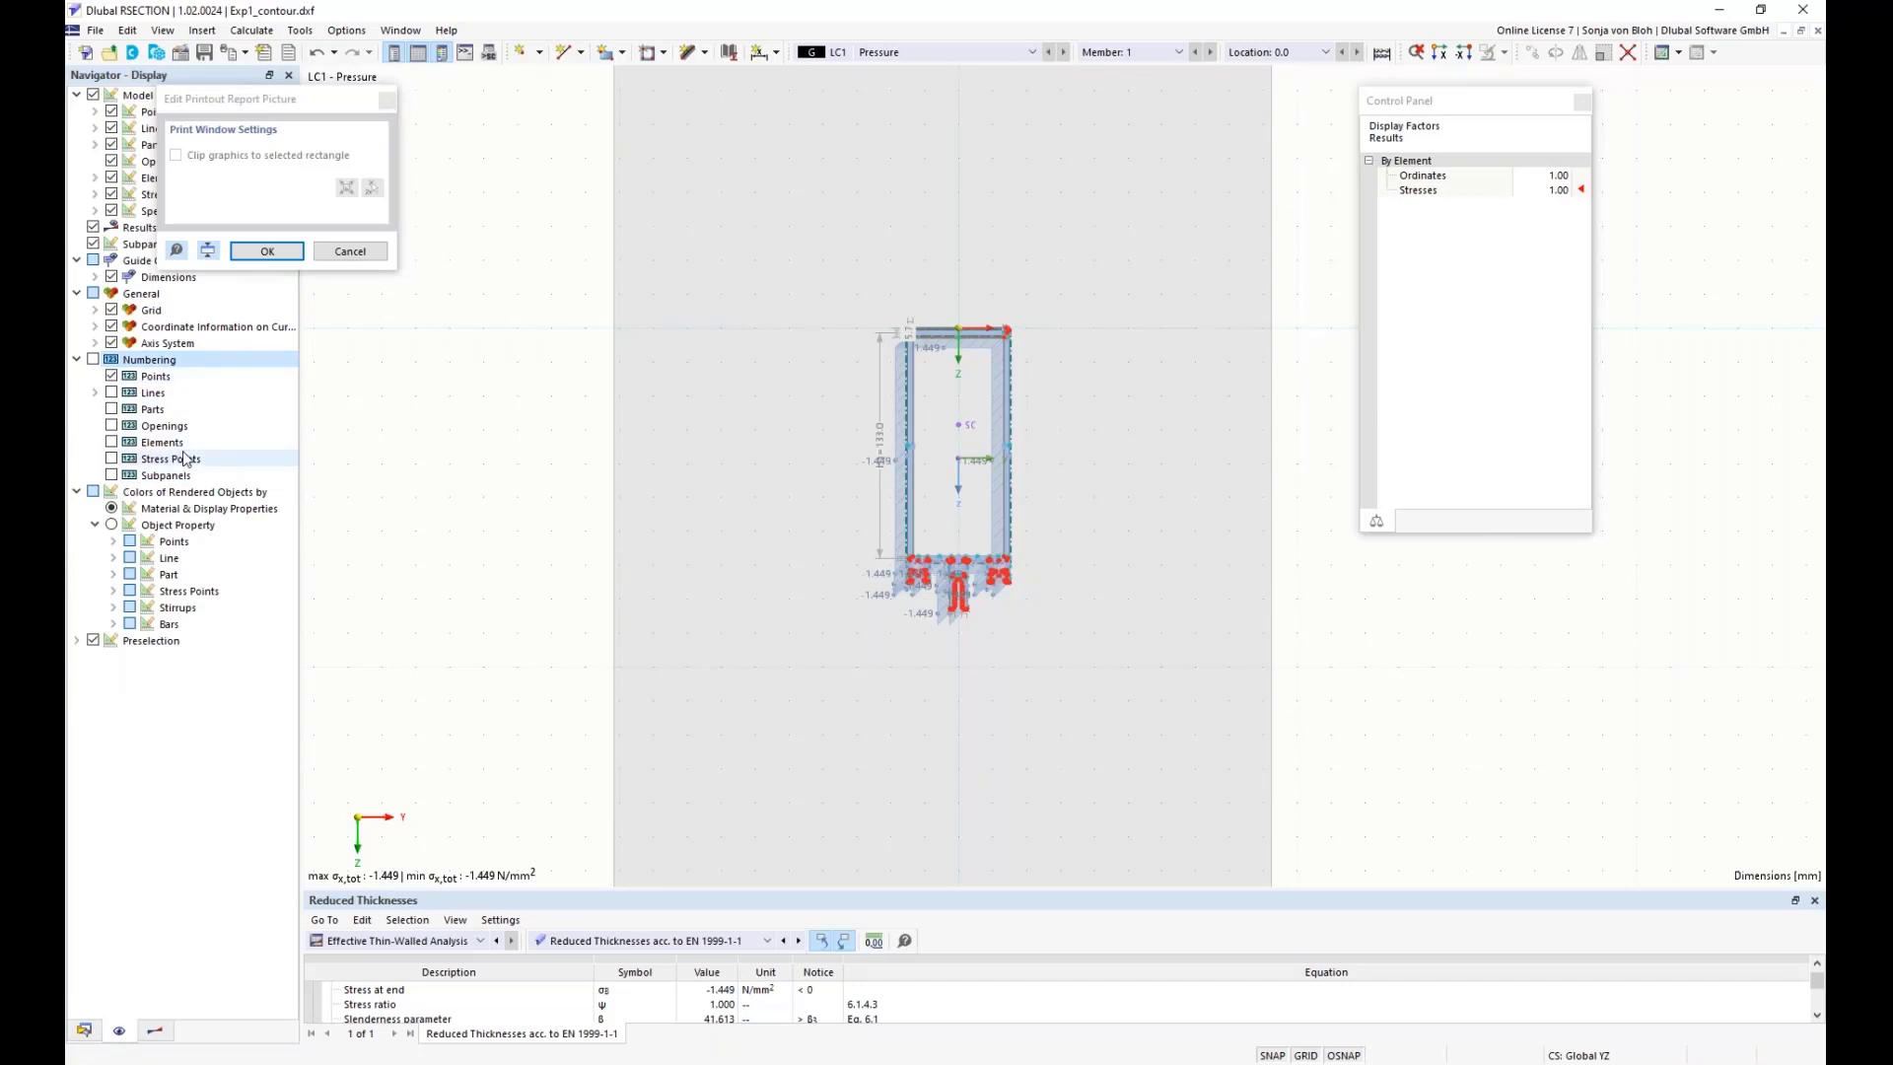
click(269, 252)
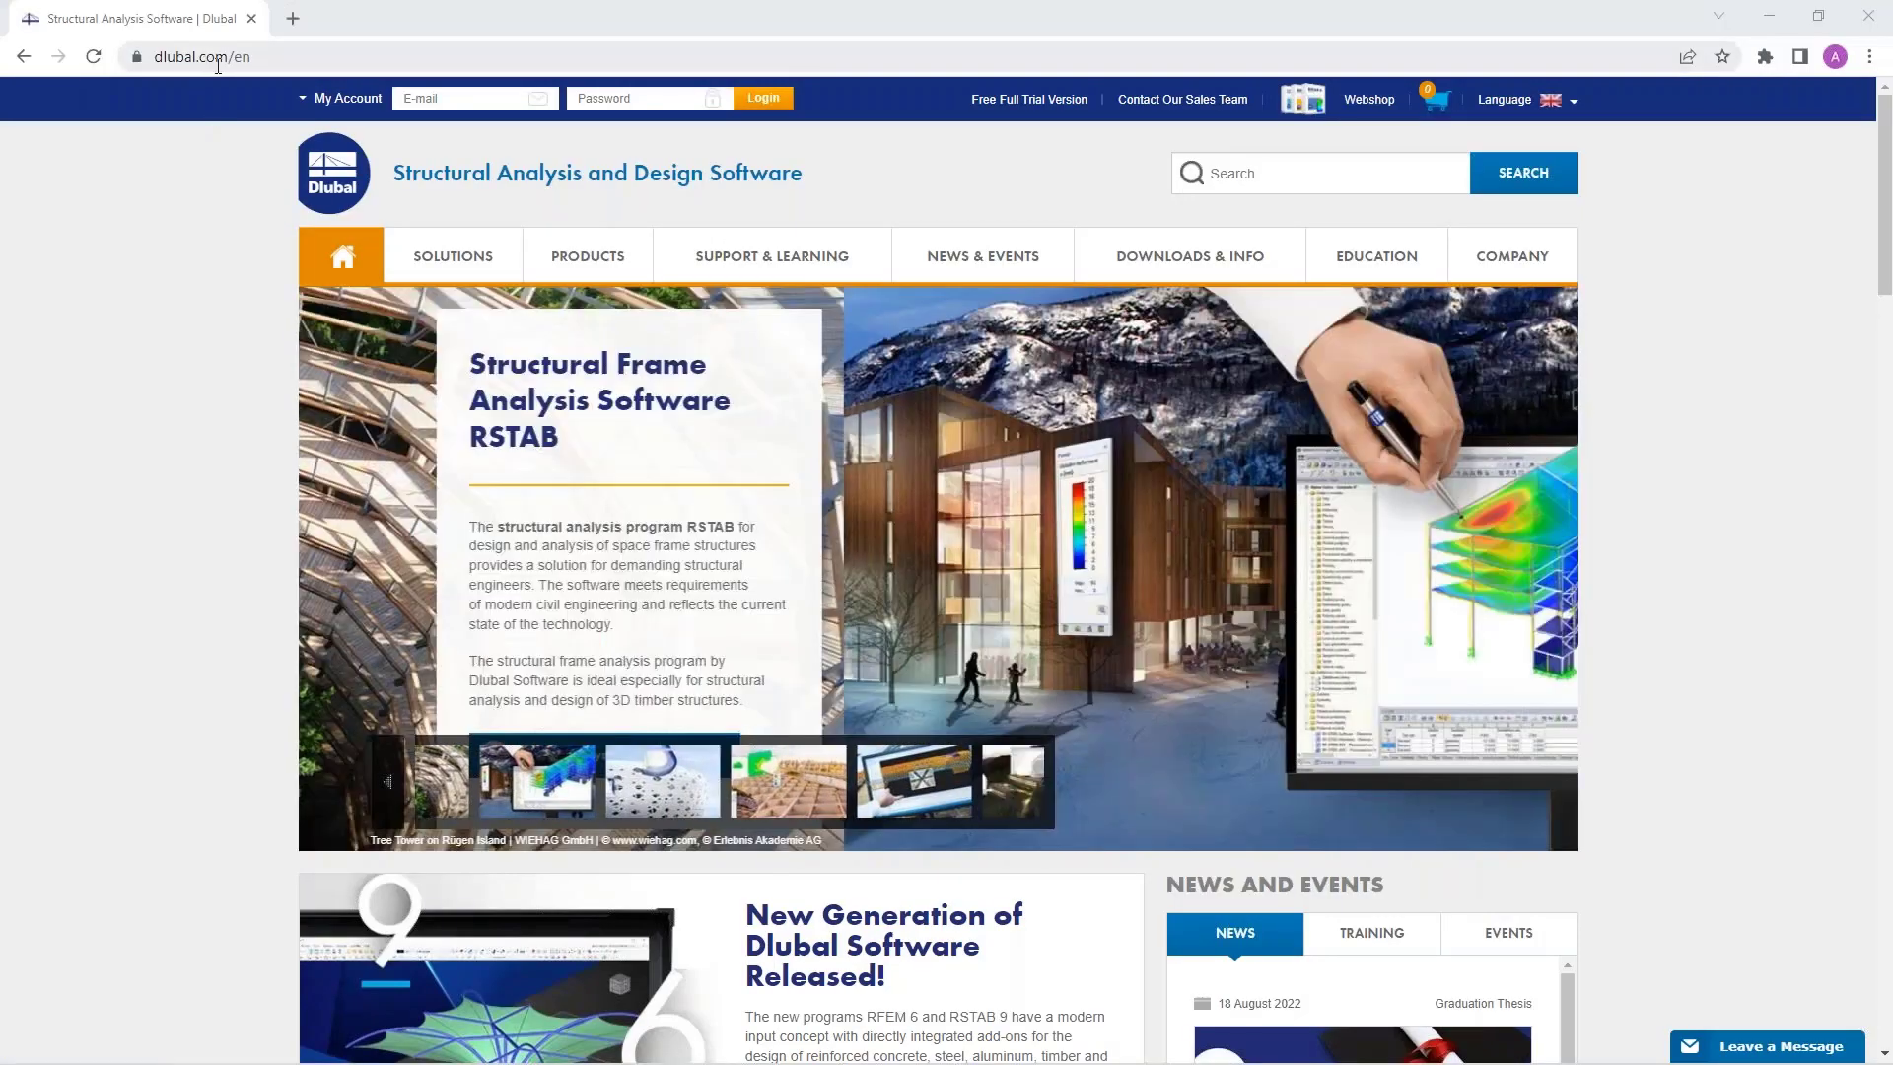
- In the browser, go to the Dlubal webinars list and open "Section Properties Determination and Stress Analysis in RSECTION 1"
mouse_move(974, 258)
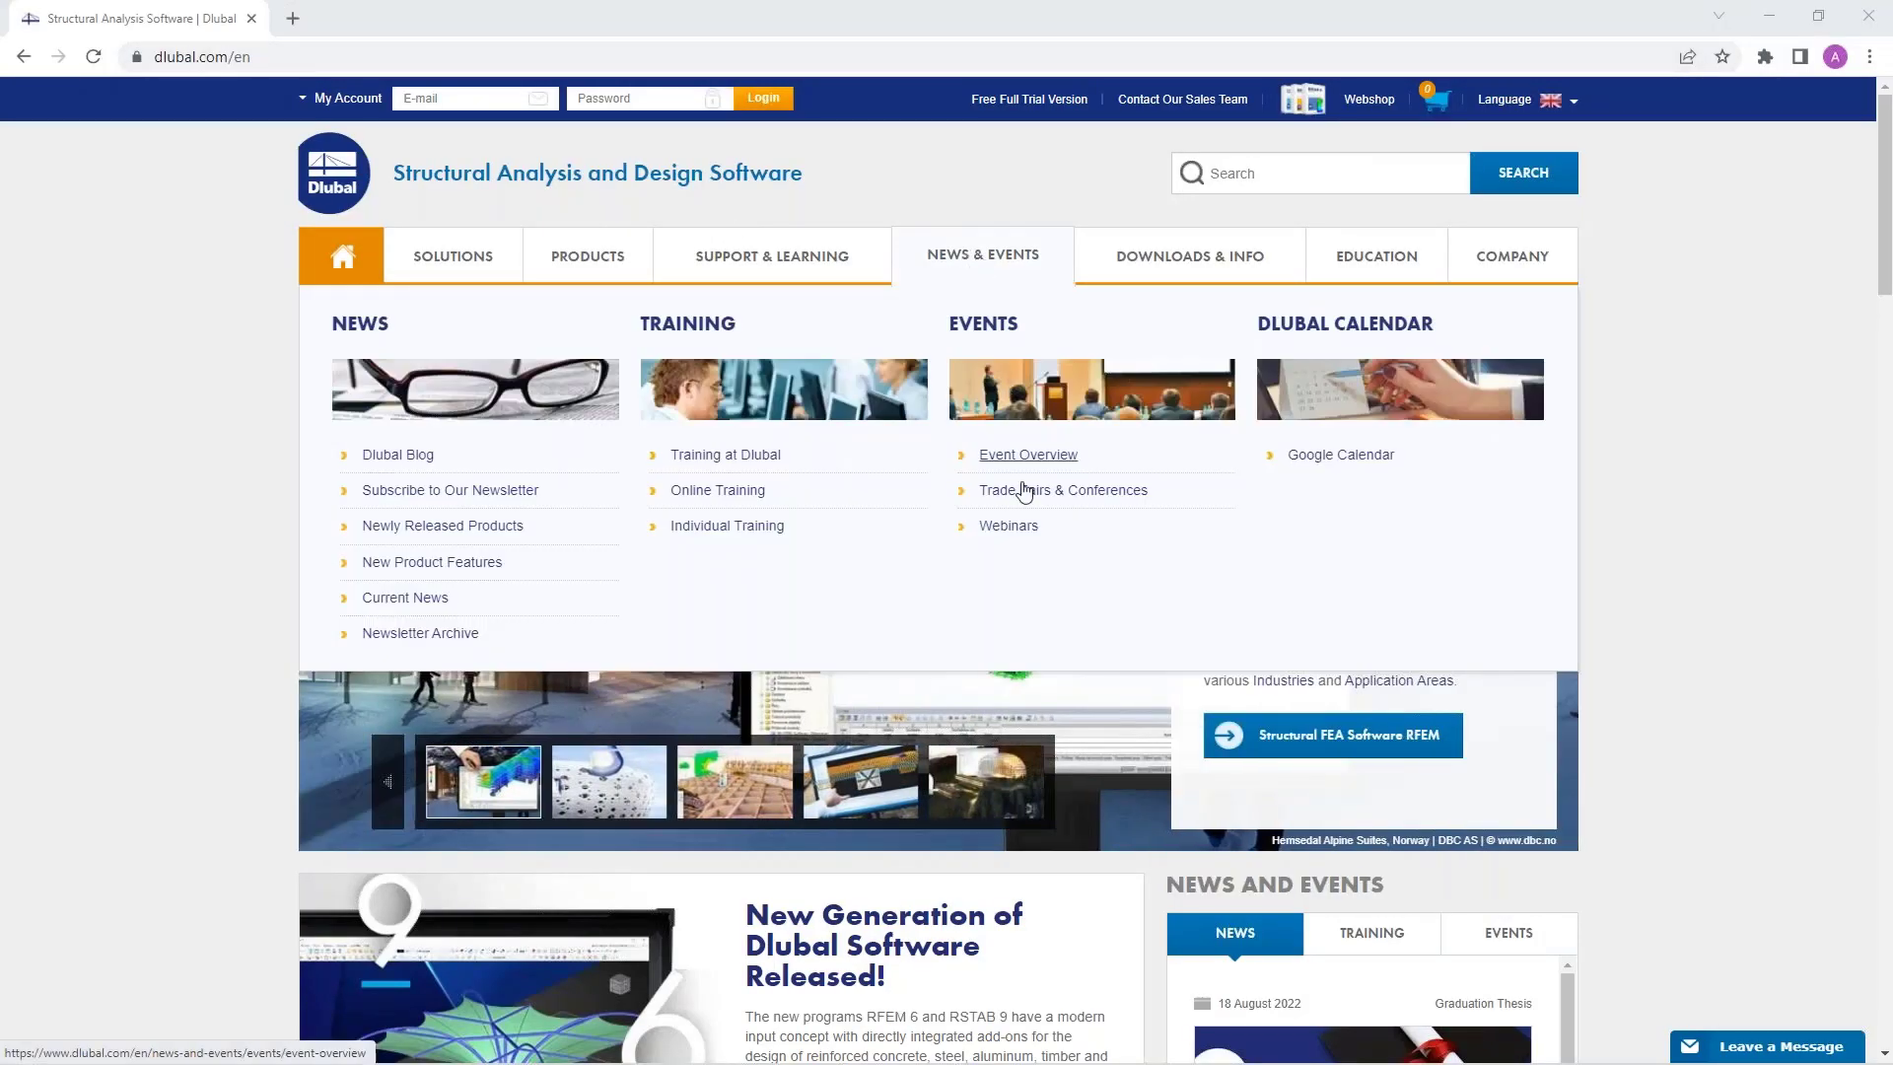
click(1012, 531)
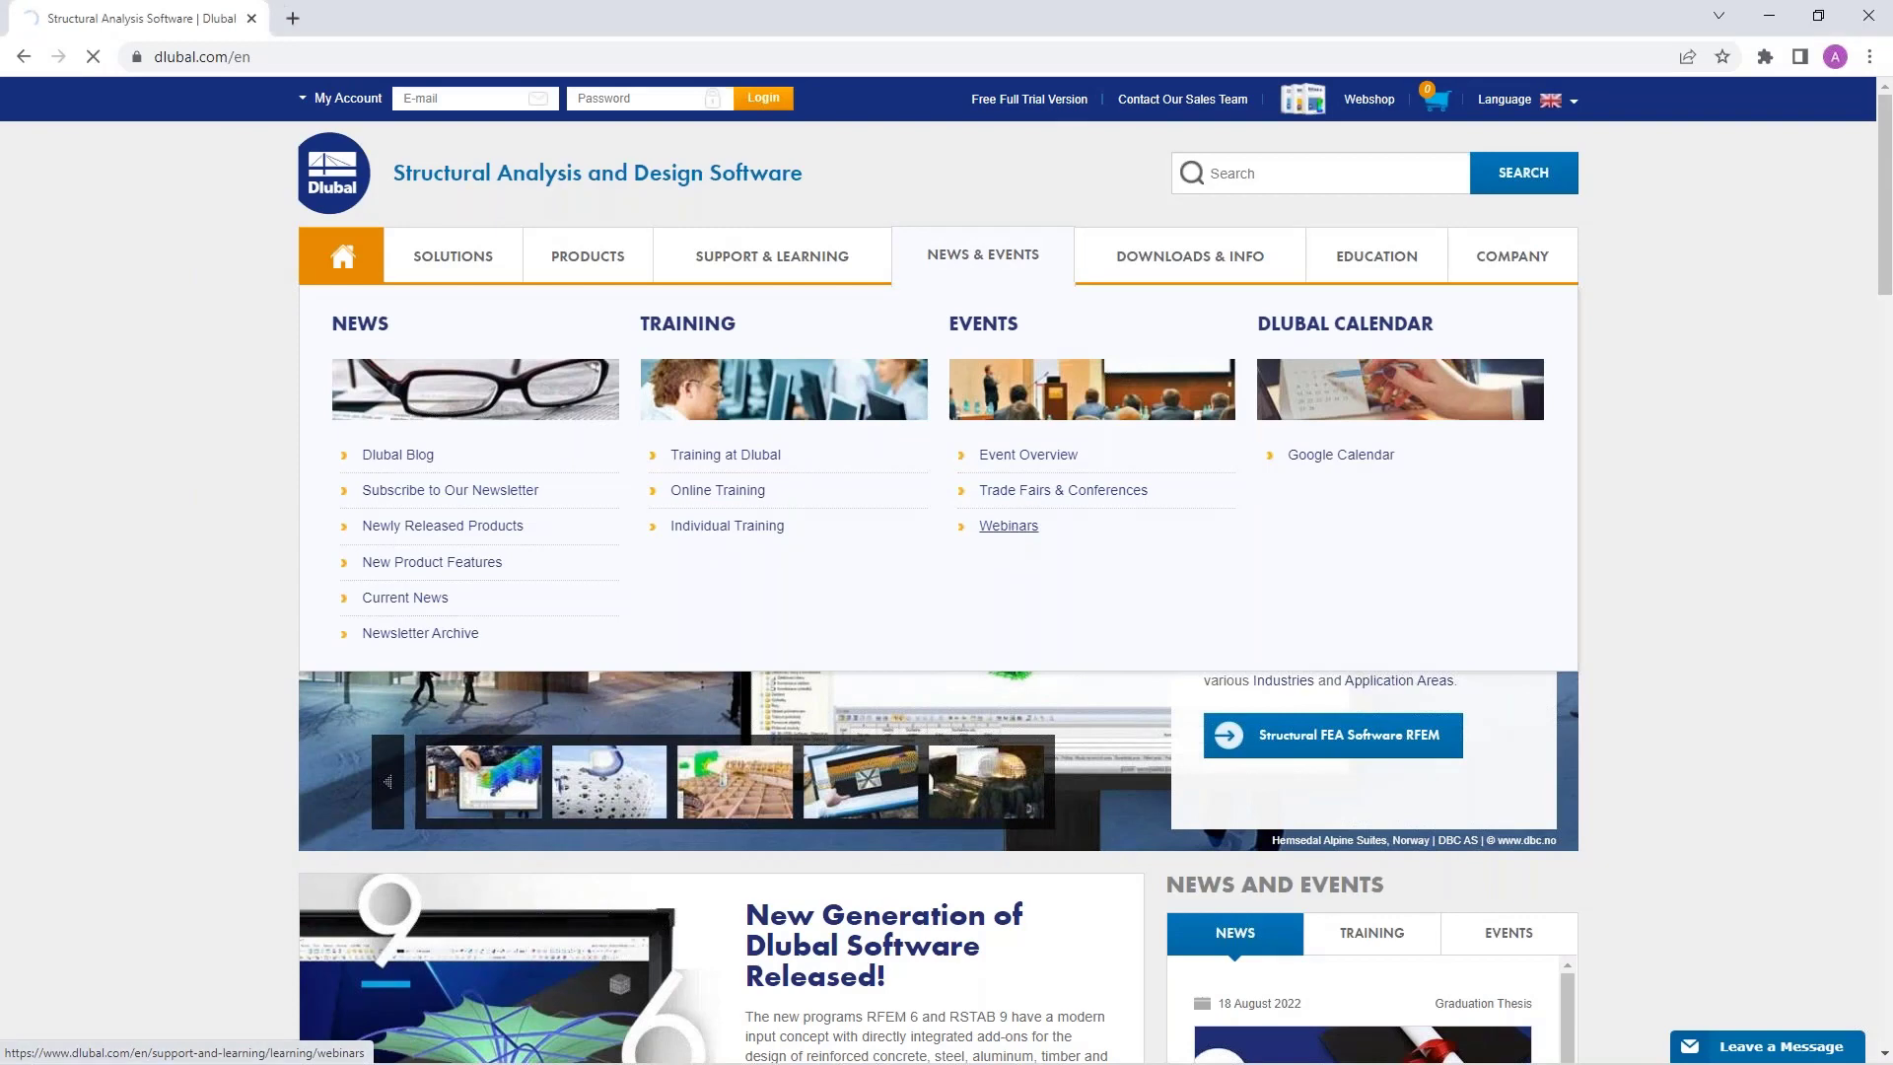
scroll(947, 592, down, 5)
scroll(961, 261, down, 2)
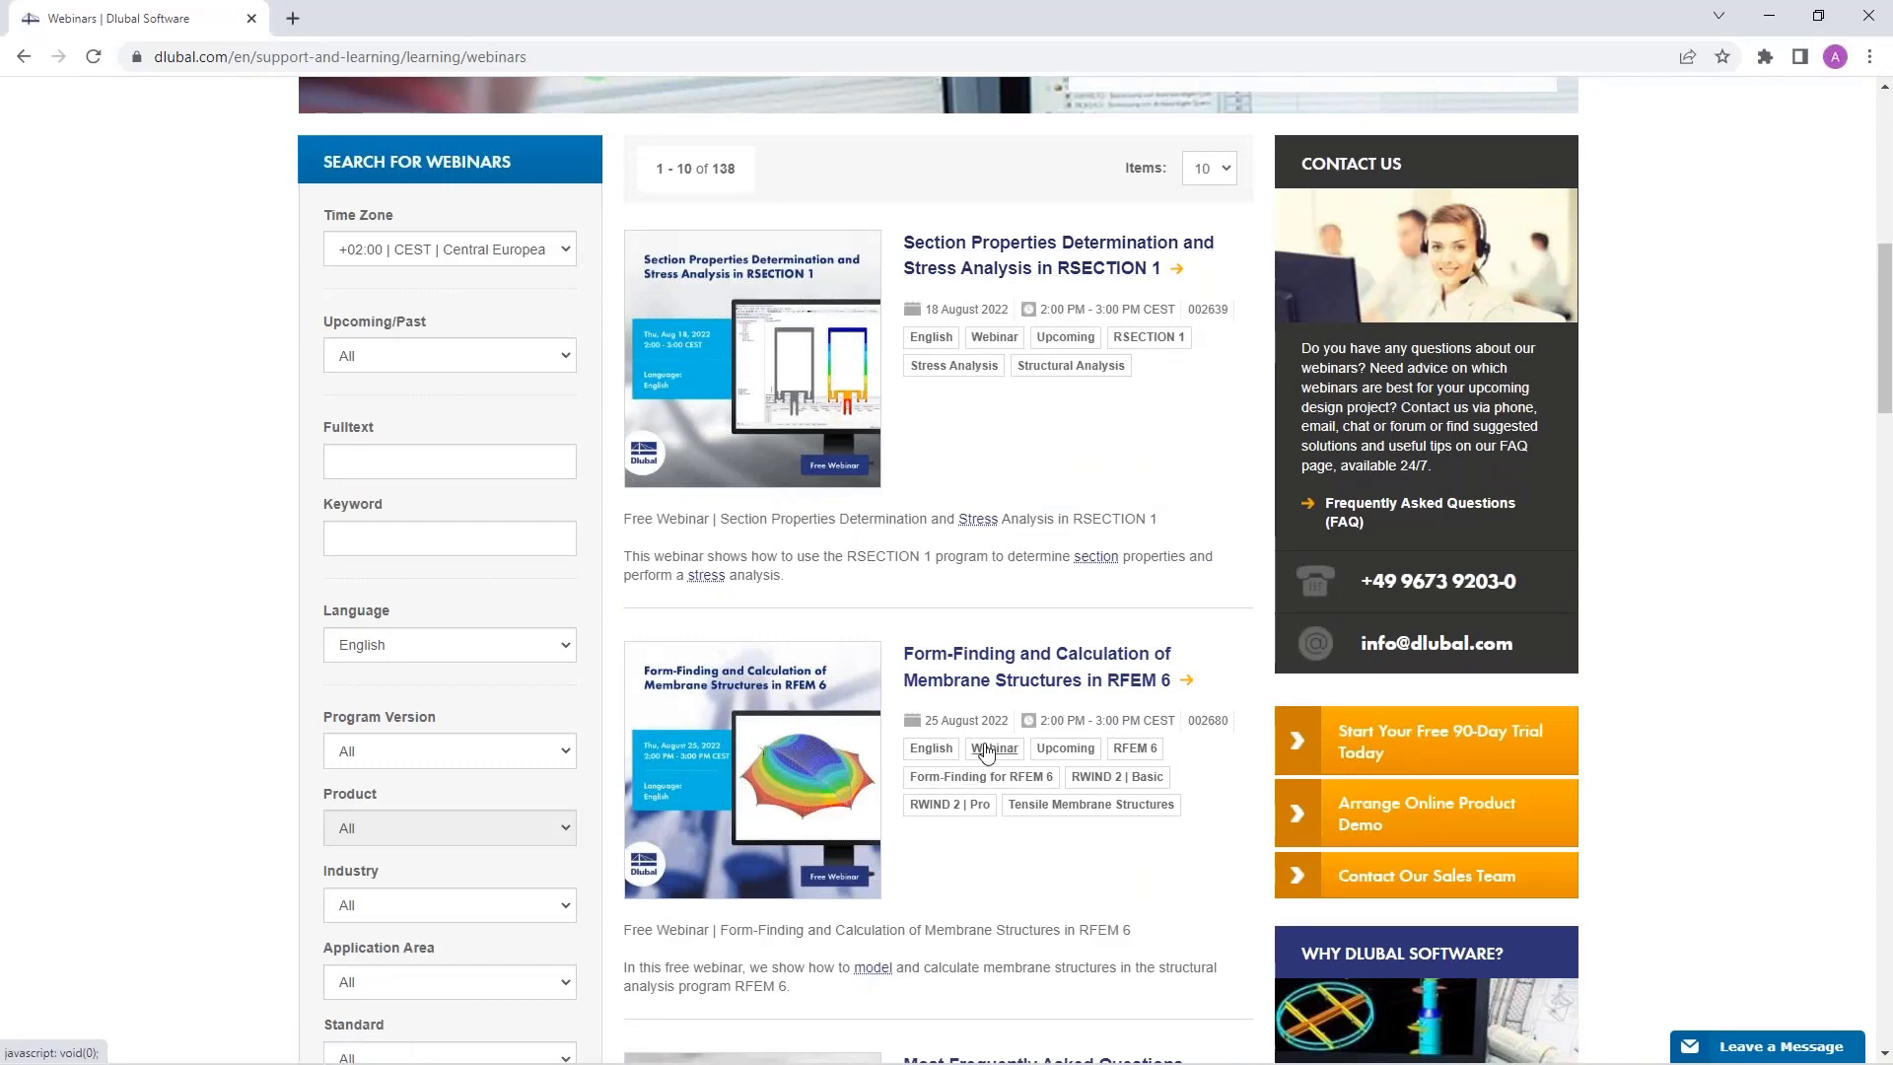
scroll(986, 751, down, 5)
scroll(984, 752, up, 6)
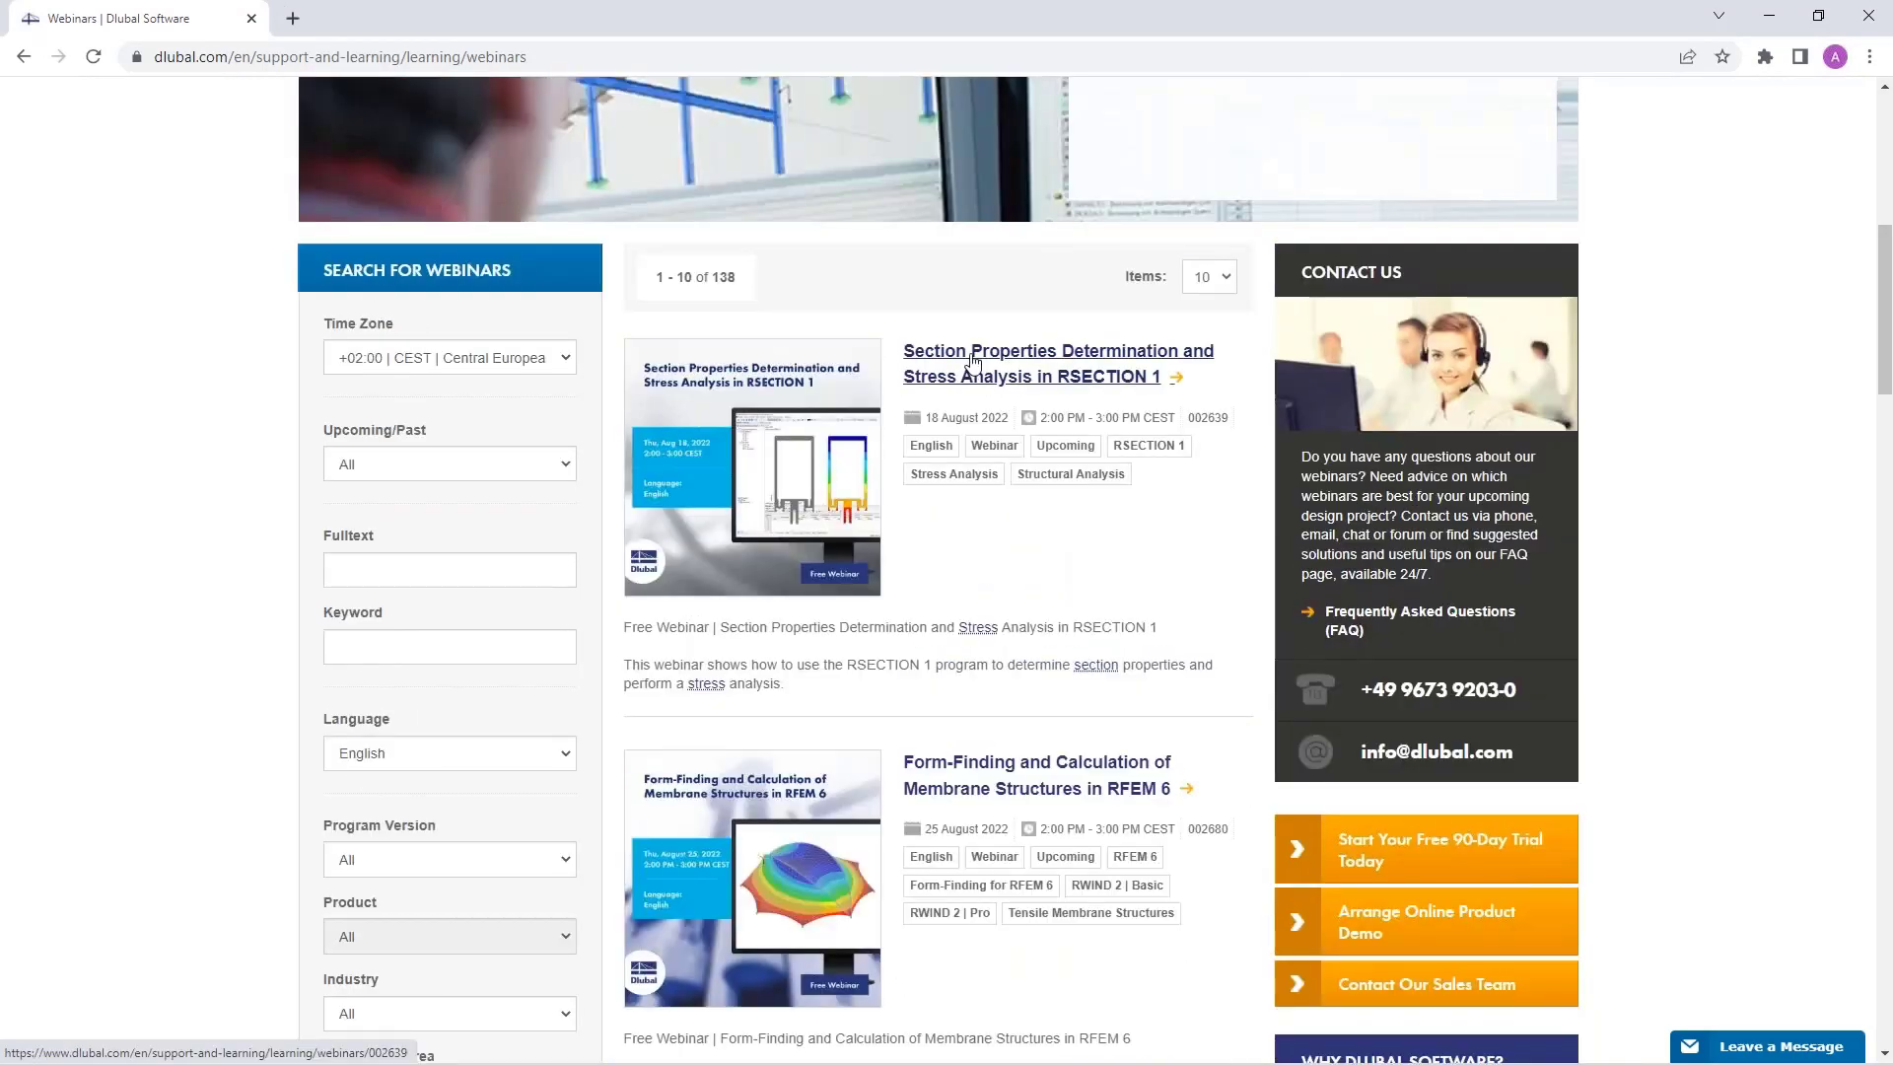
click(973, 361)
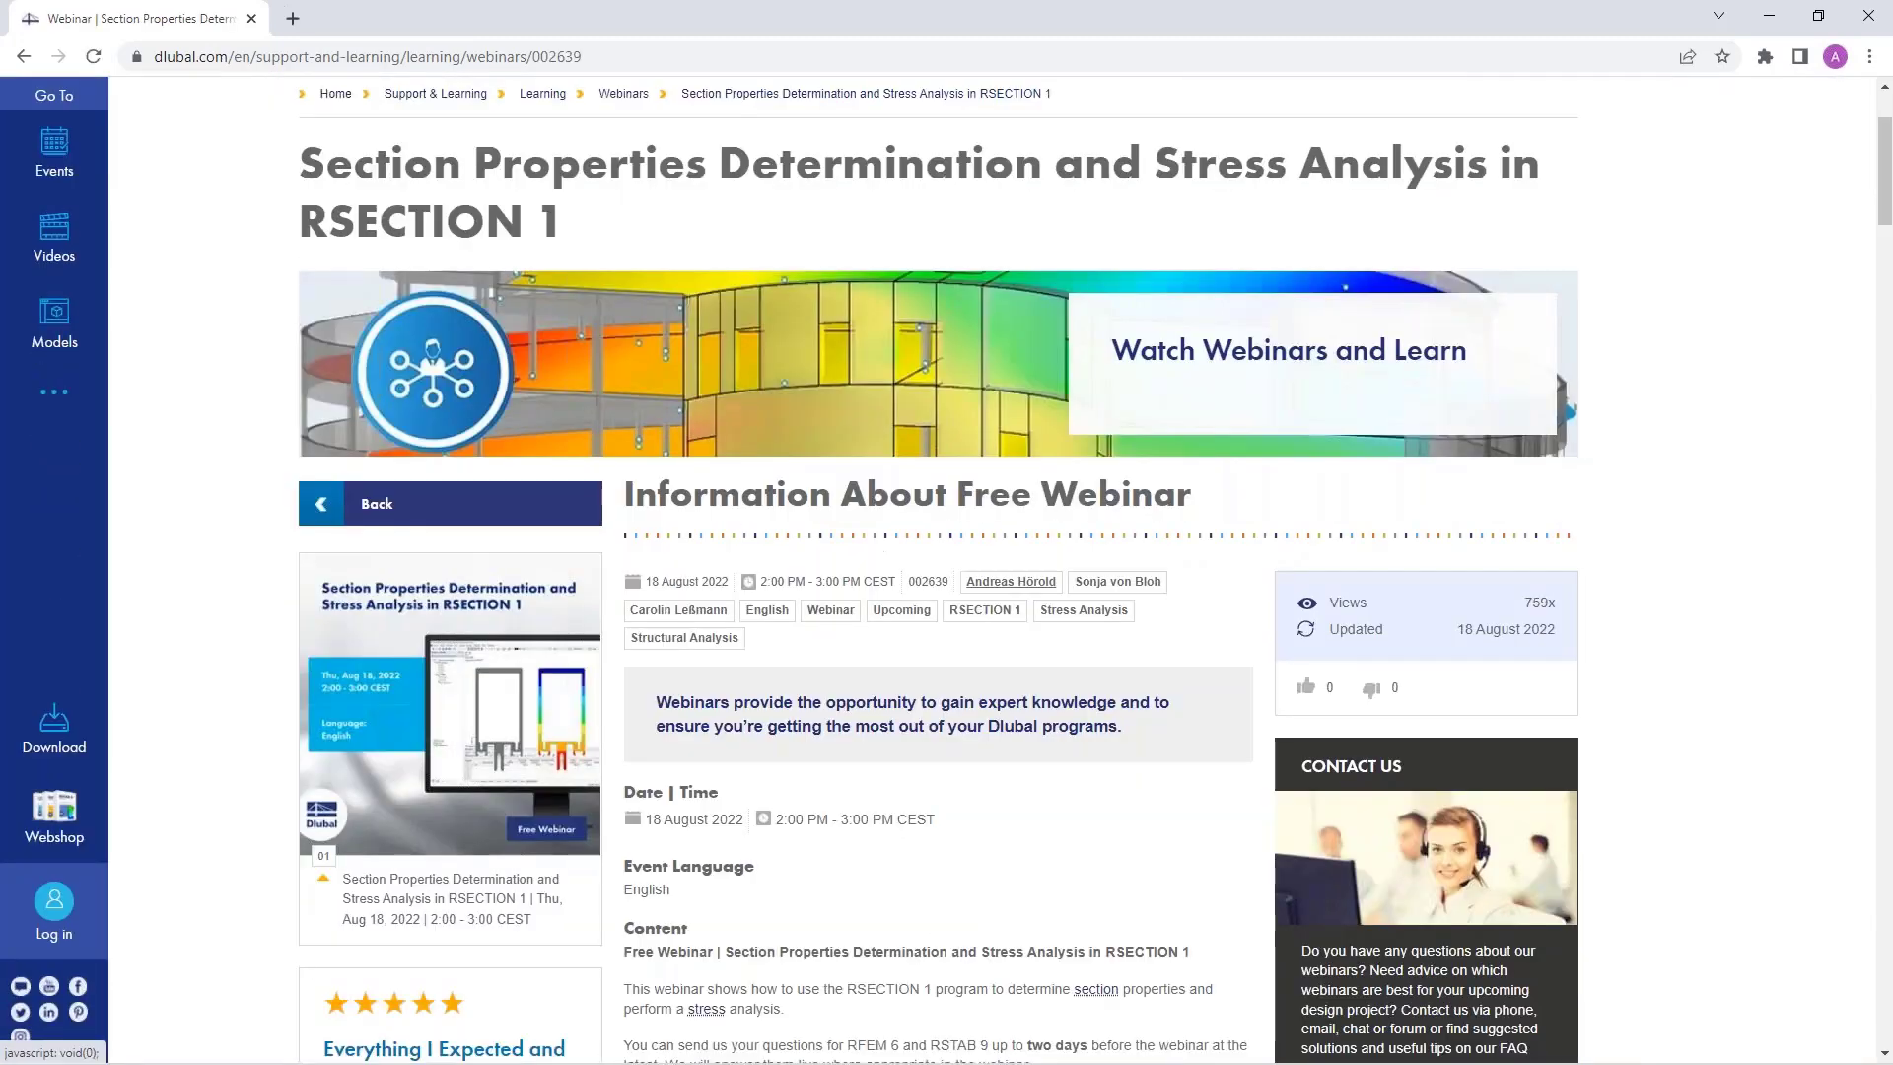
- Look through the webinar page's content, time schedule, Downloads, and Models to Download sections
scroll(1011, 679, down, 3)
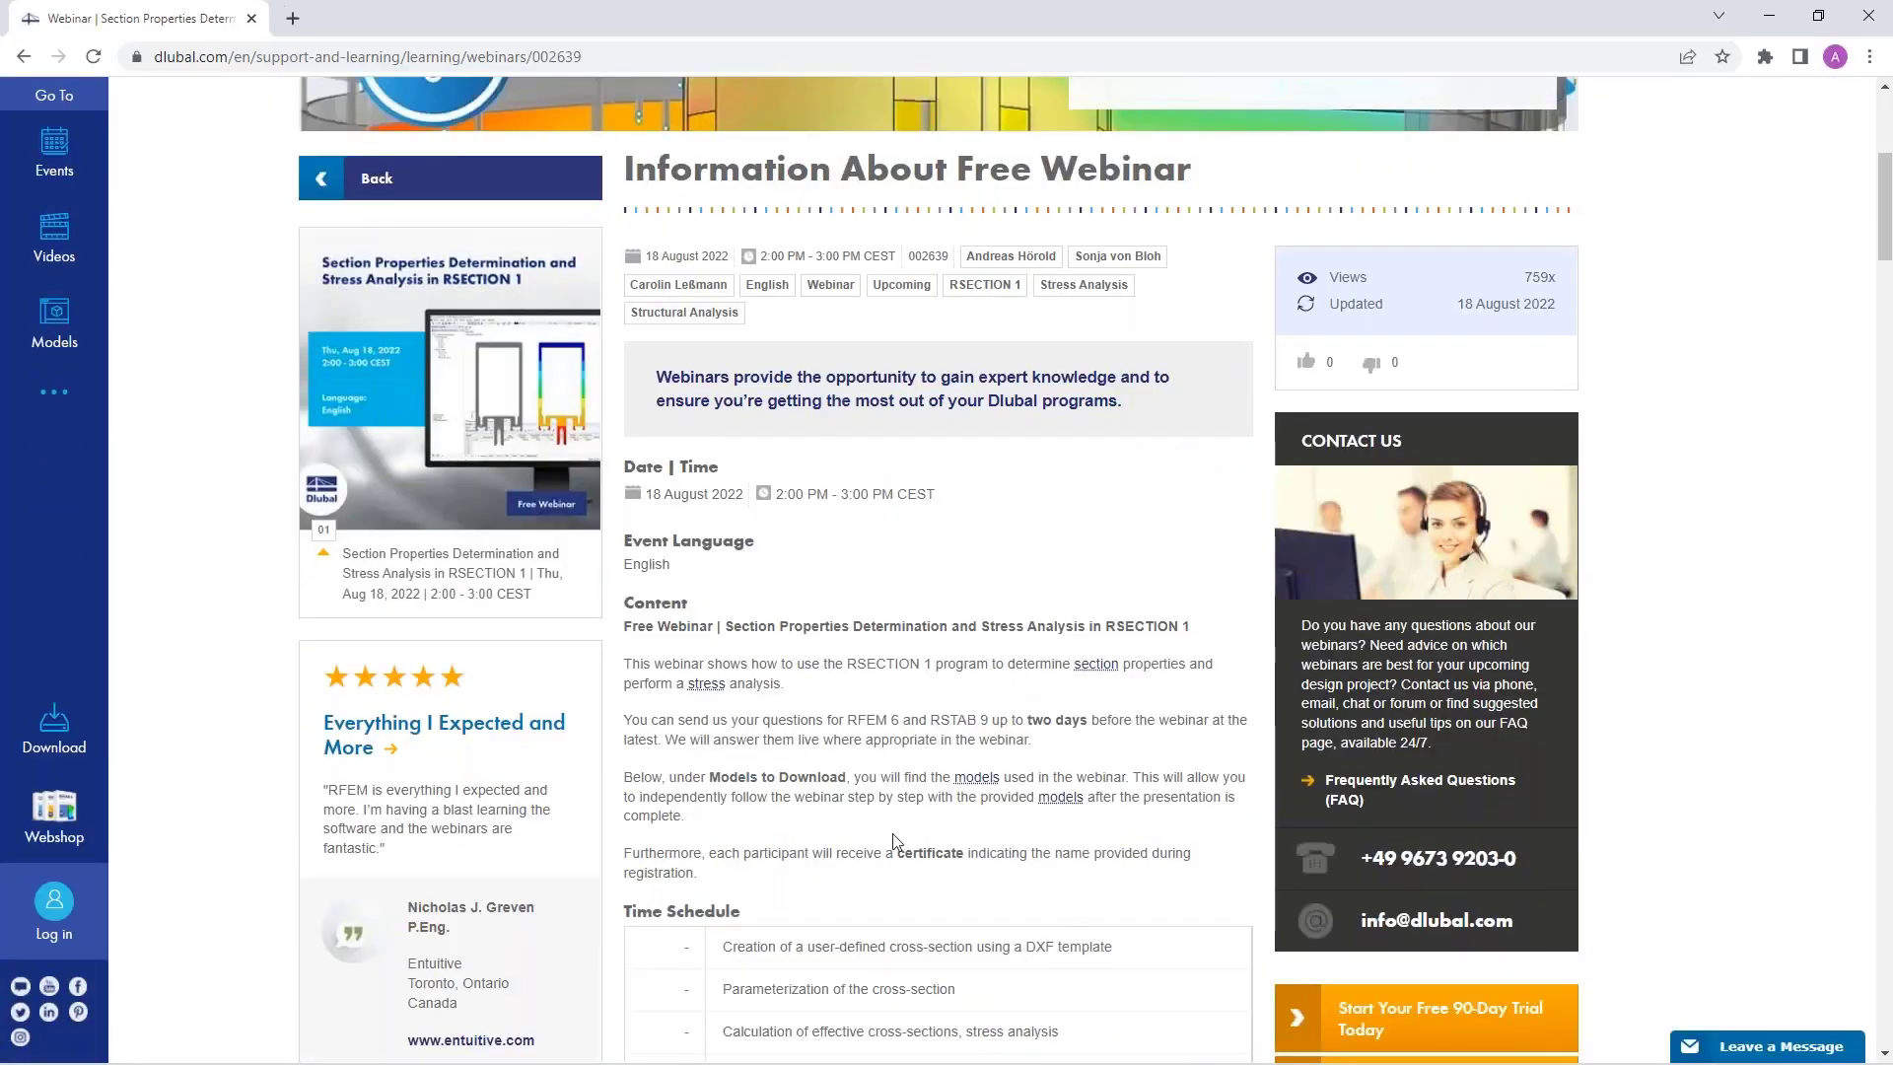
scroll(870, 740, down, 7)
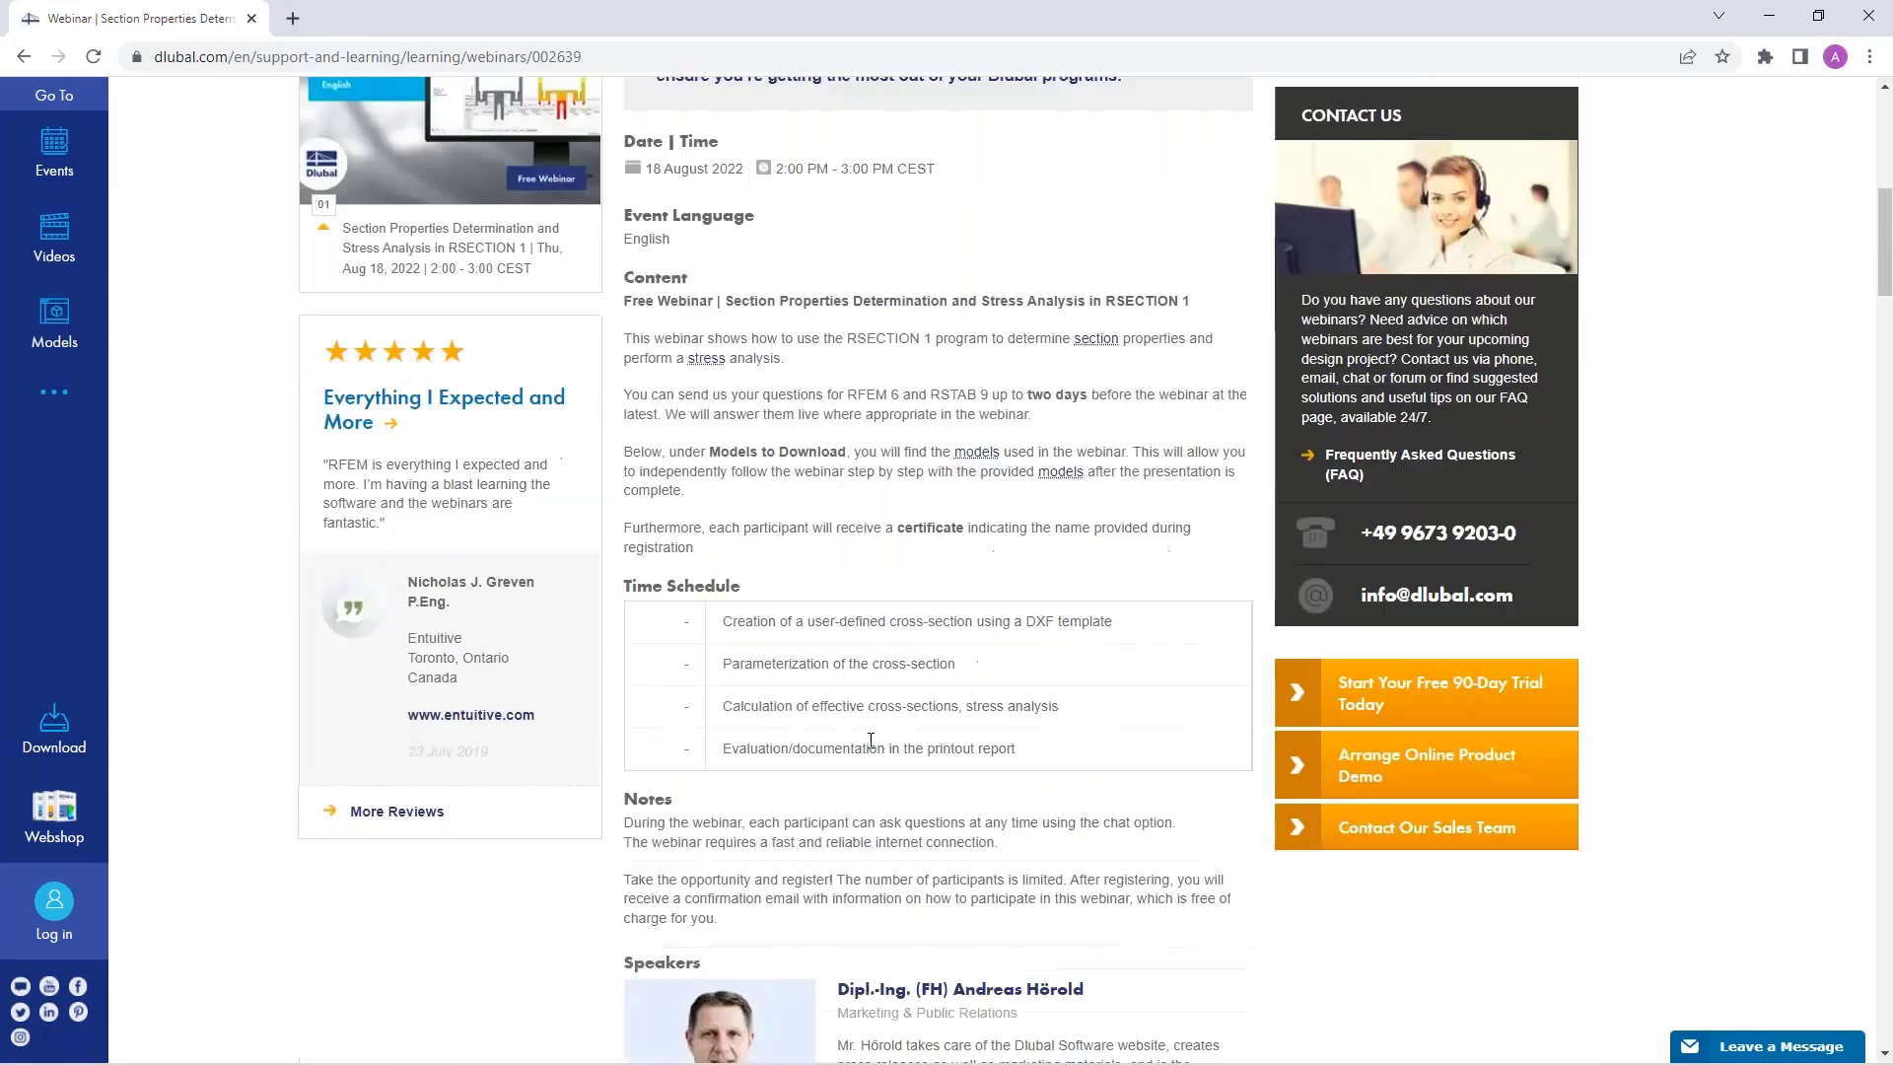
scroll(877, 492, down, 5)
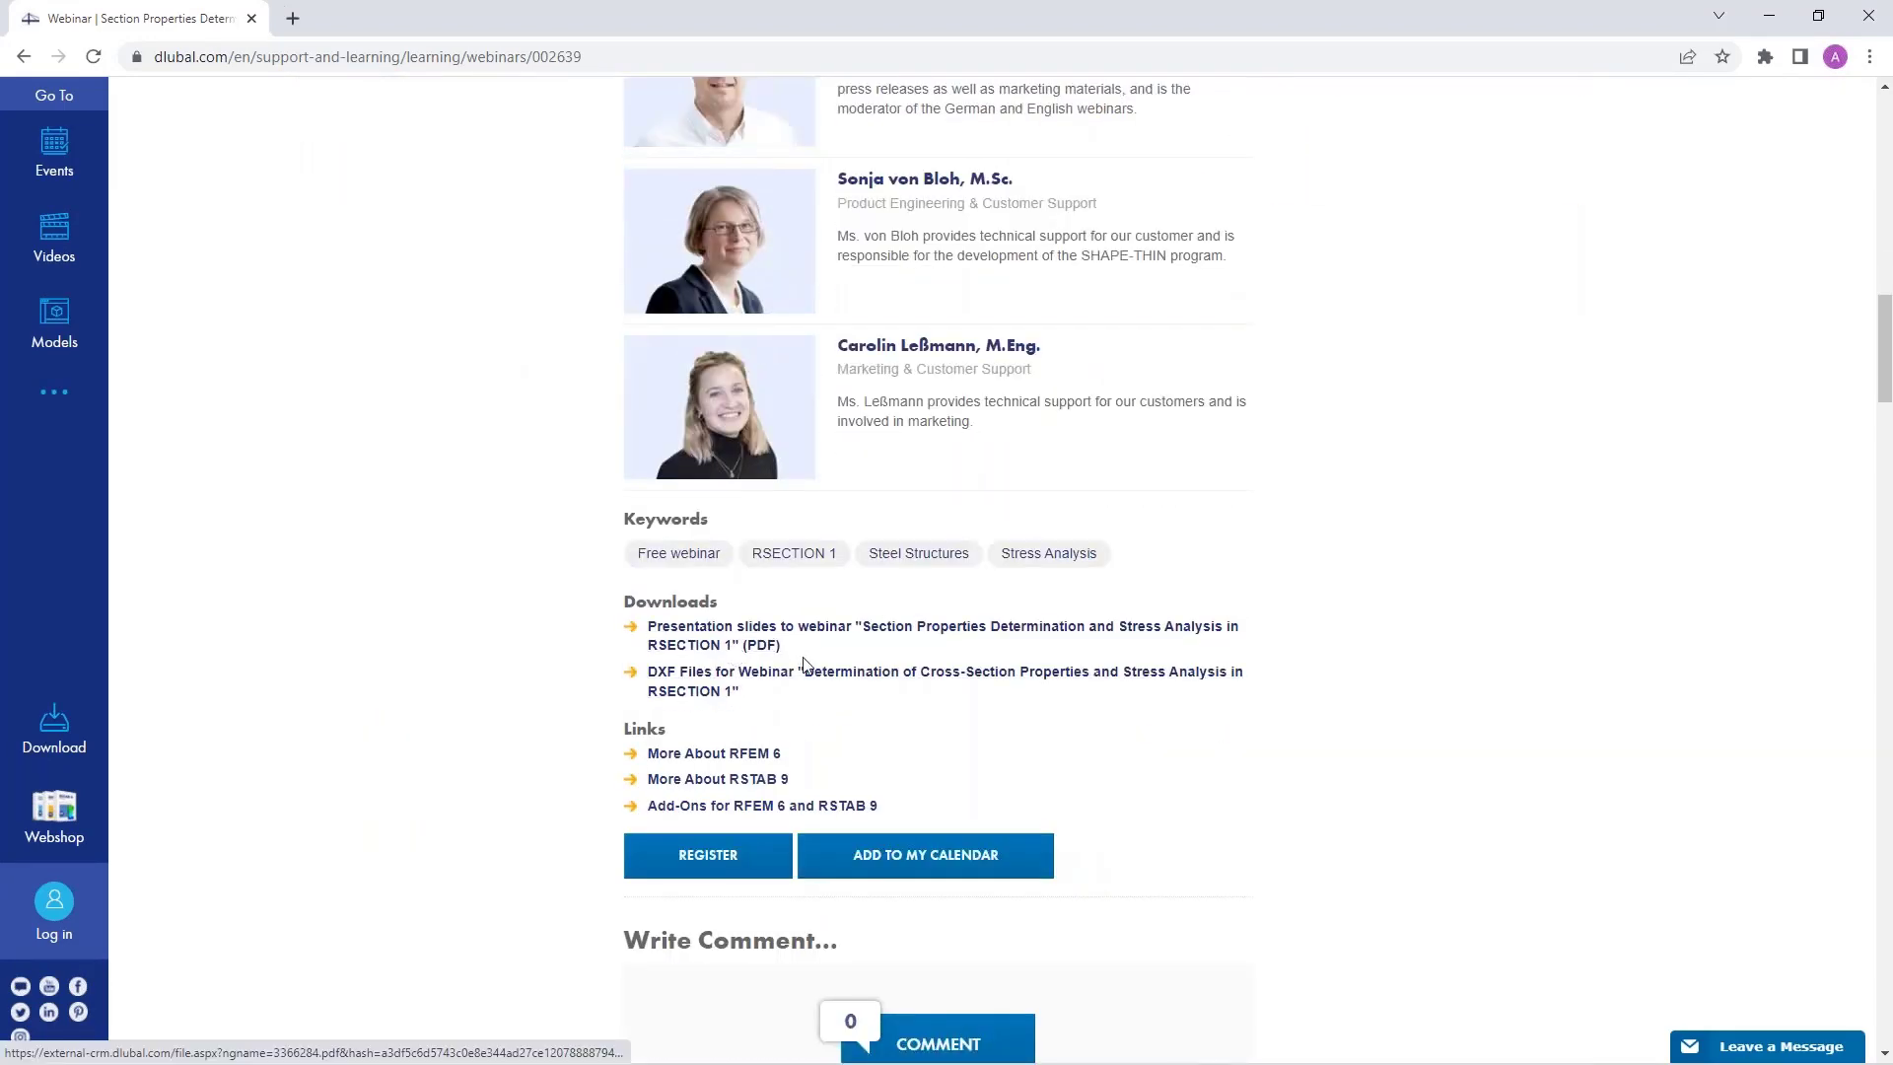
scroll(957, 686, down, 1)
scroll(964, 689, down, 19)
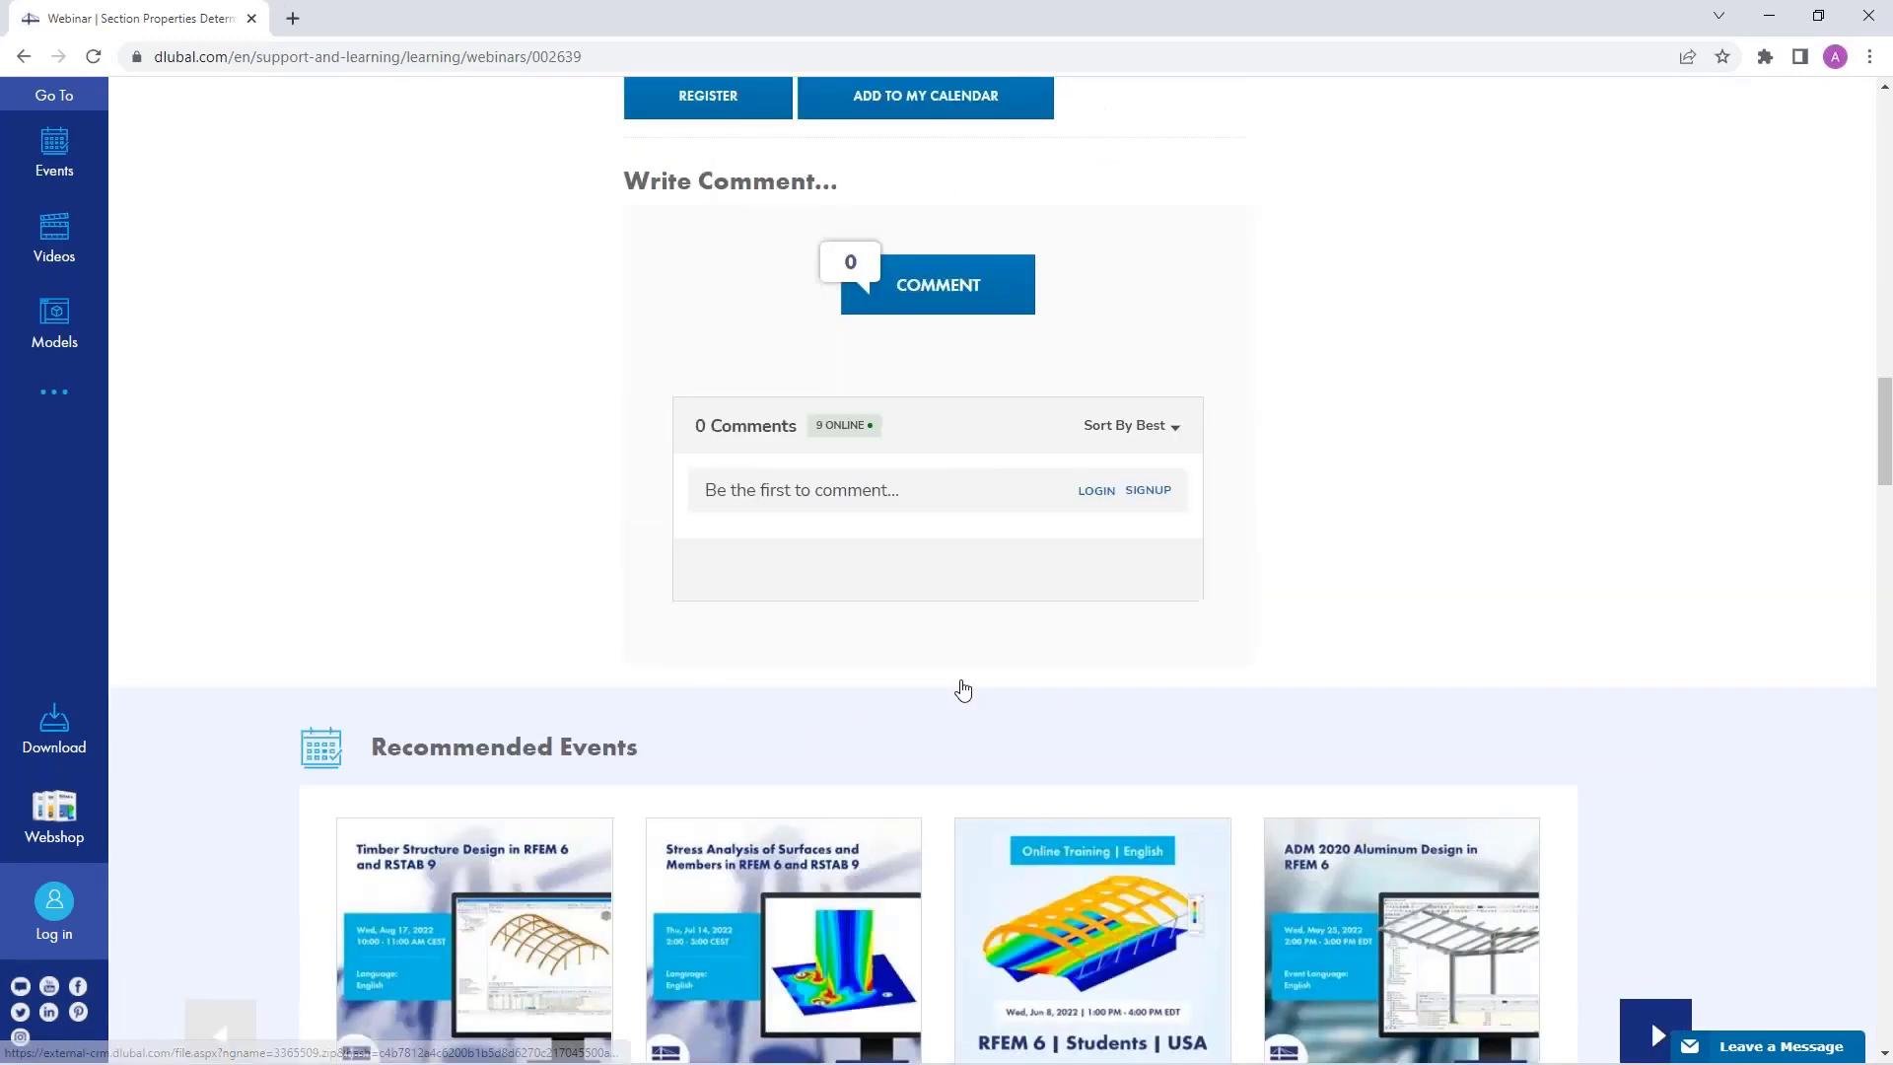
scroll(287, 605, down, 2)
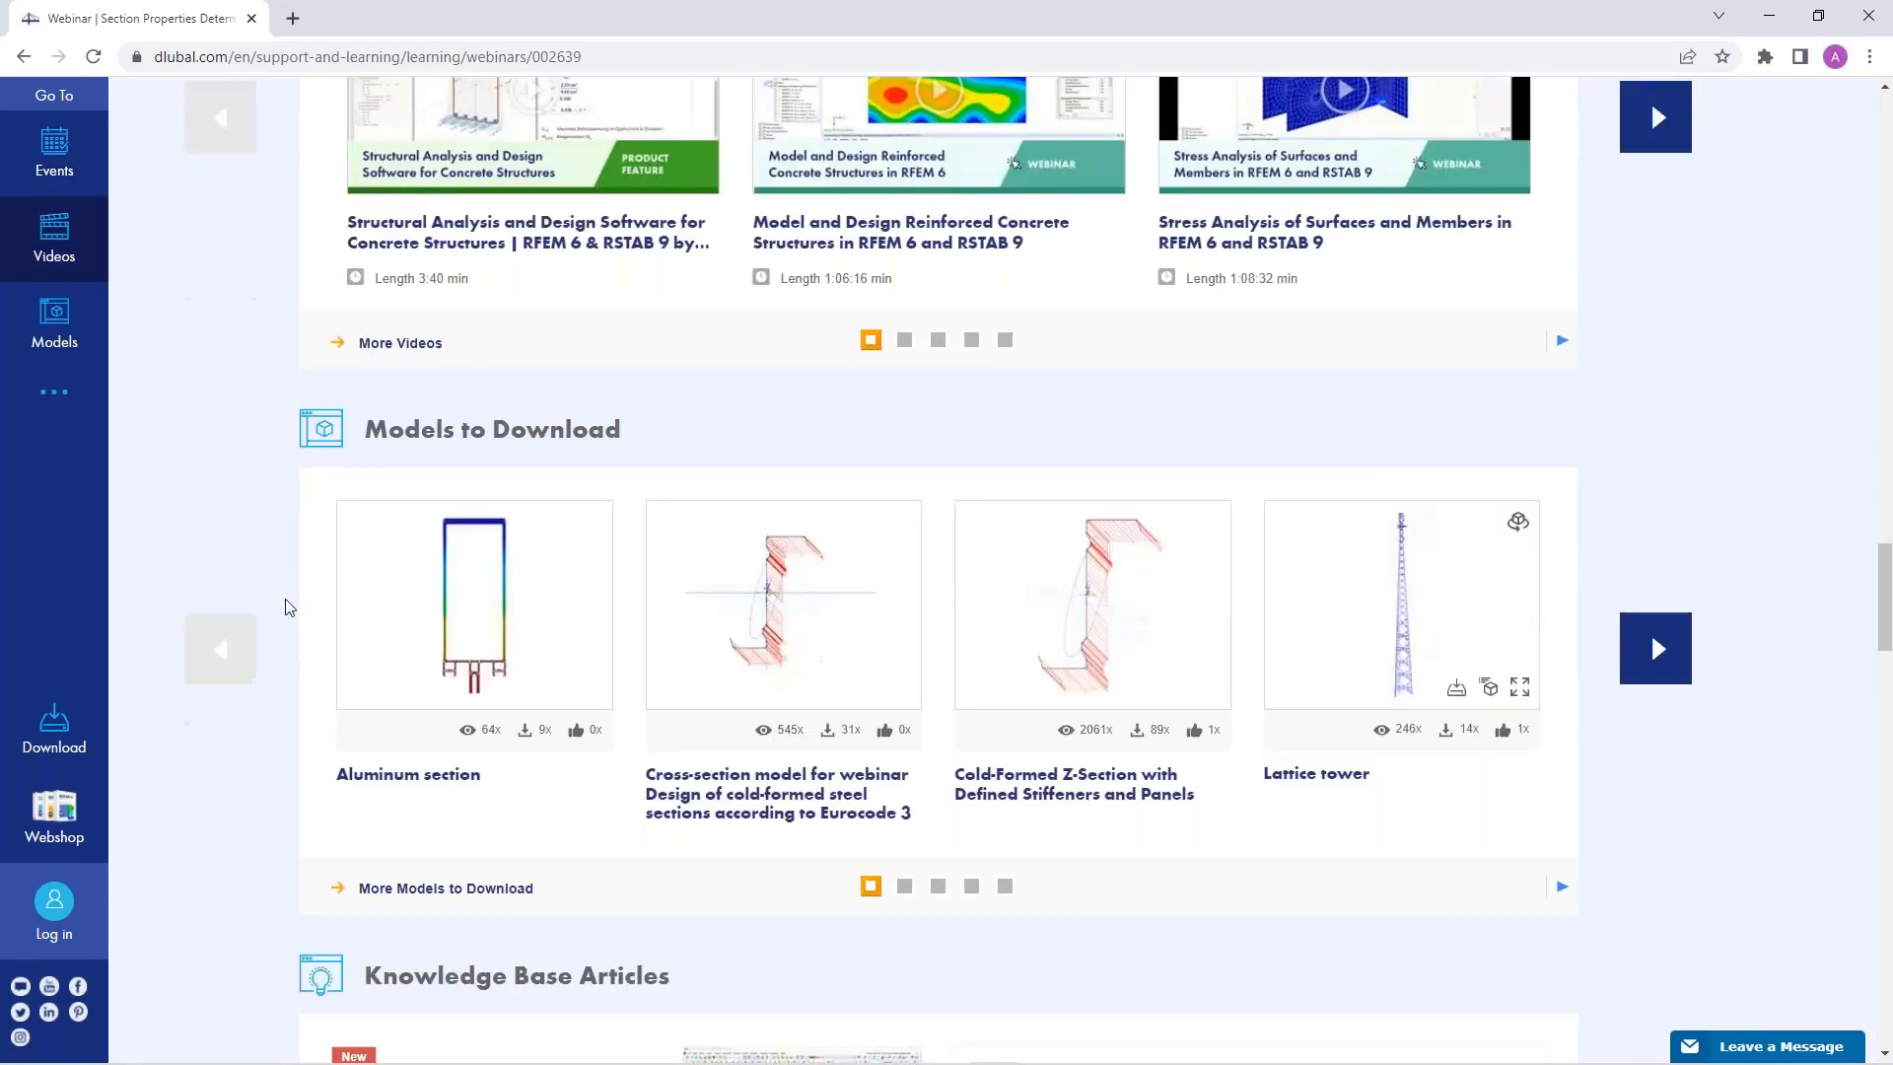
scroll(887, 608, up, 20)
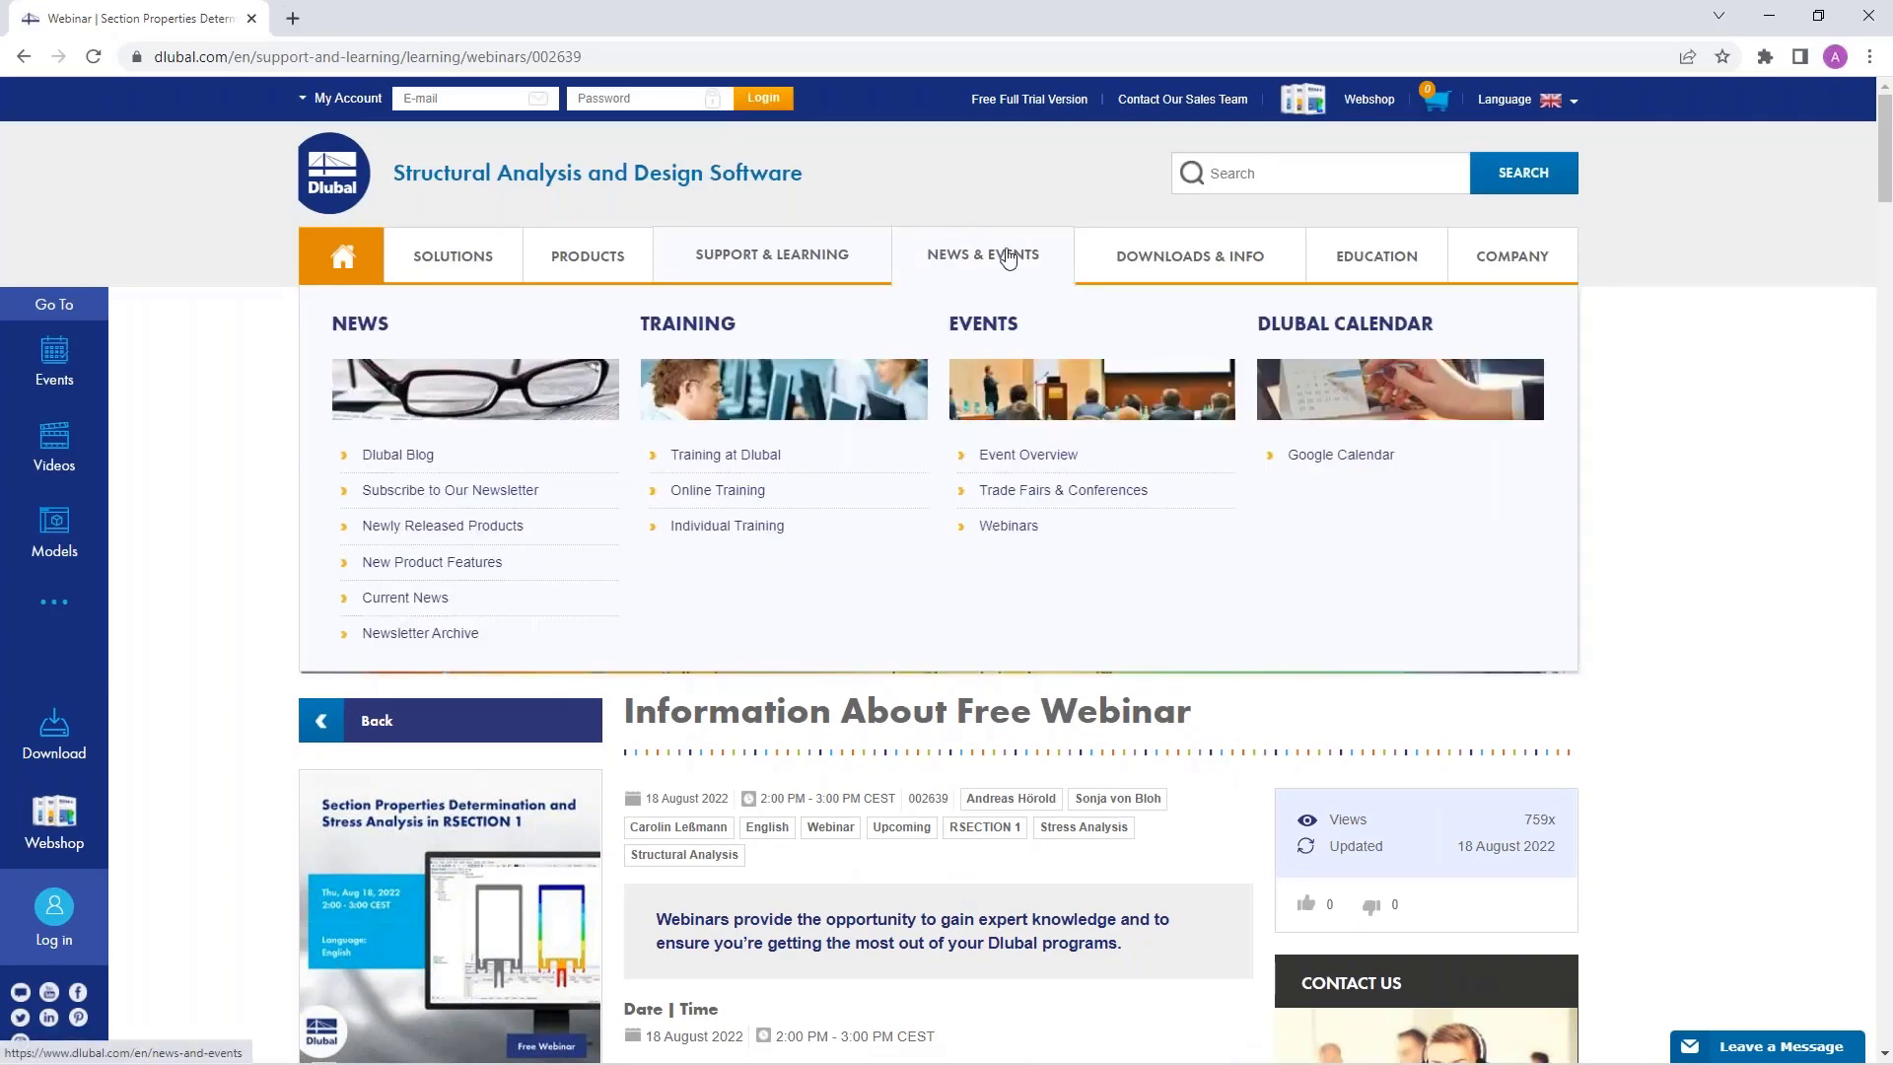
- Open the Free Full Trial Version page and look over the RFEM 6, RSTAB 9, RSECTION 1 and RWIND 2 trials
click(1023, 102)
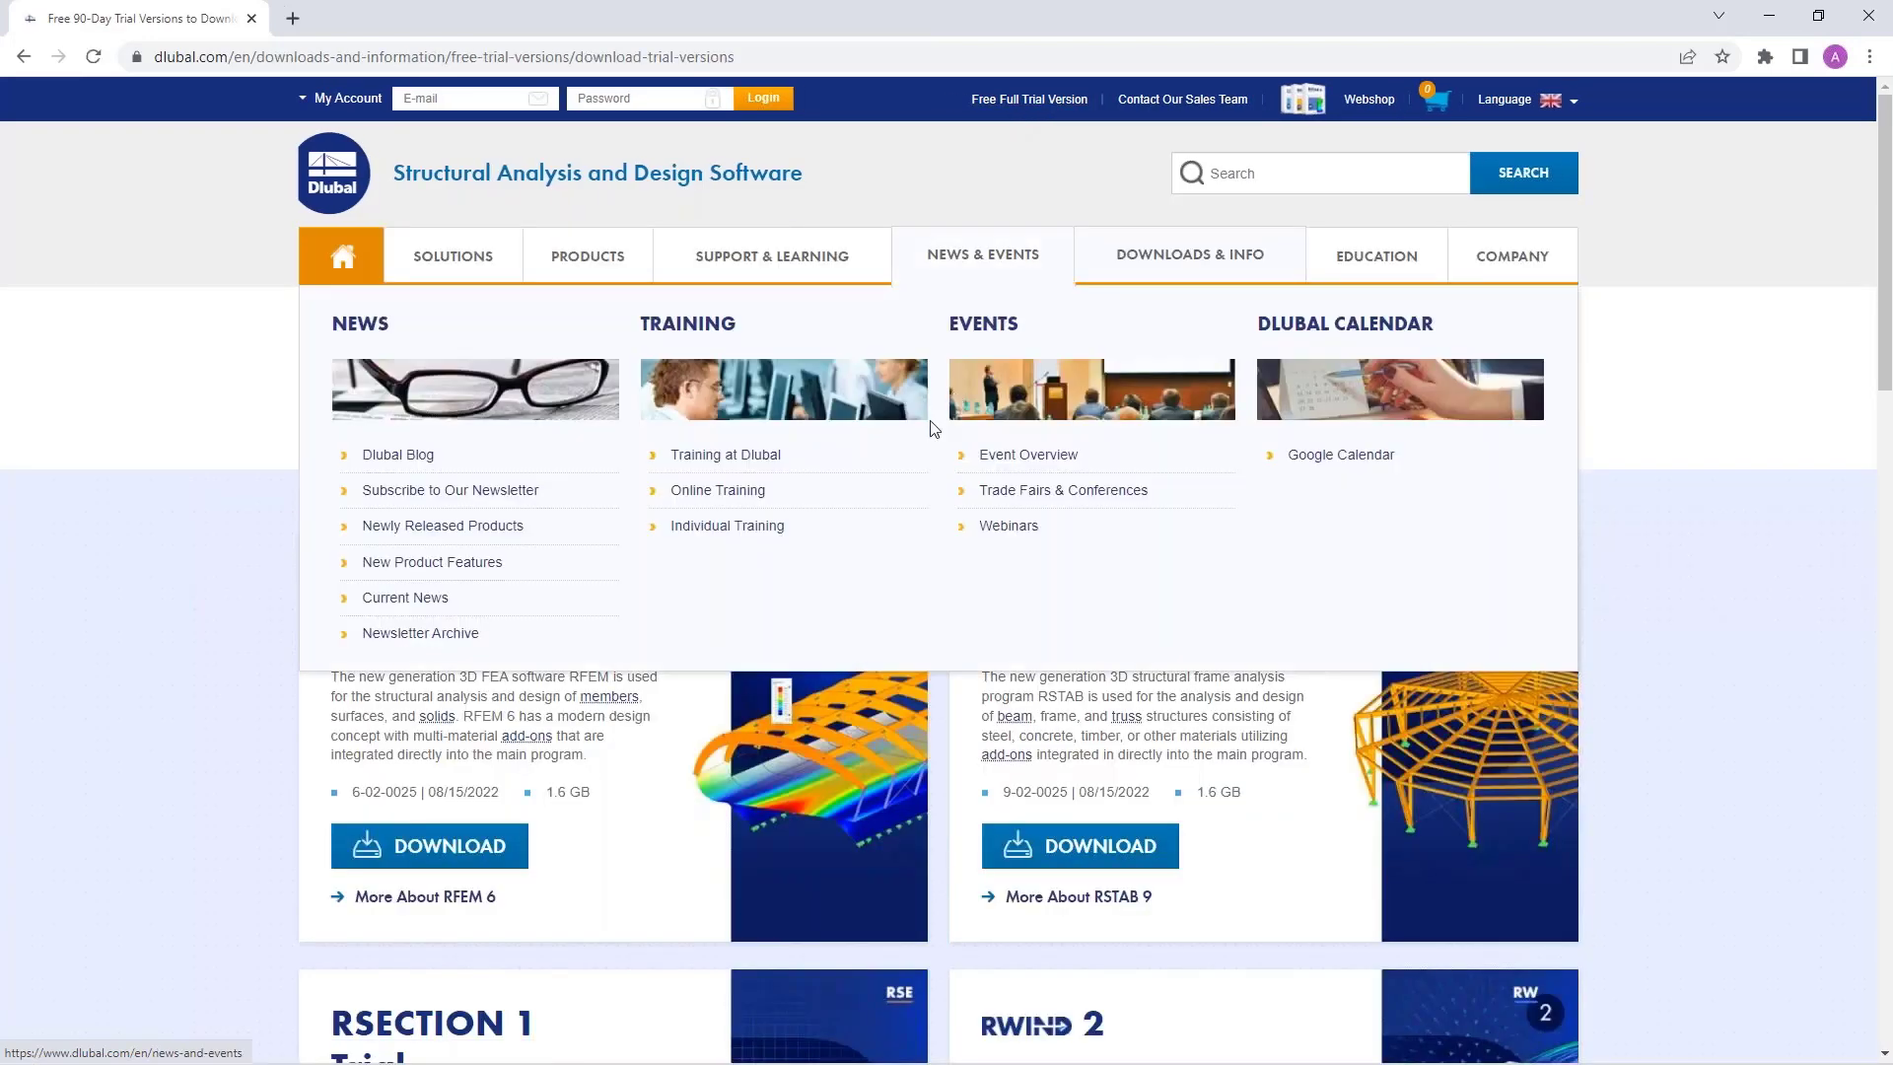
scroll(1793, 671, down, 1)
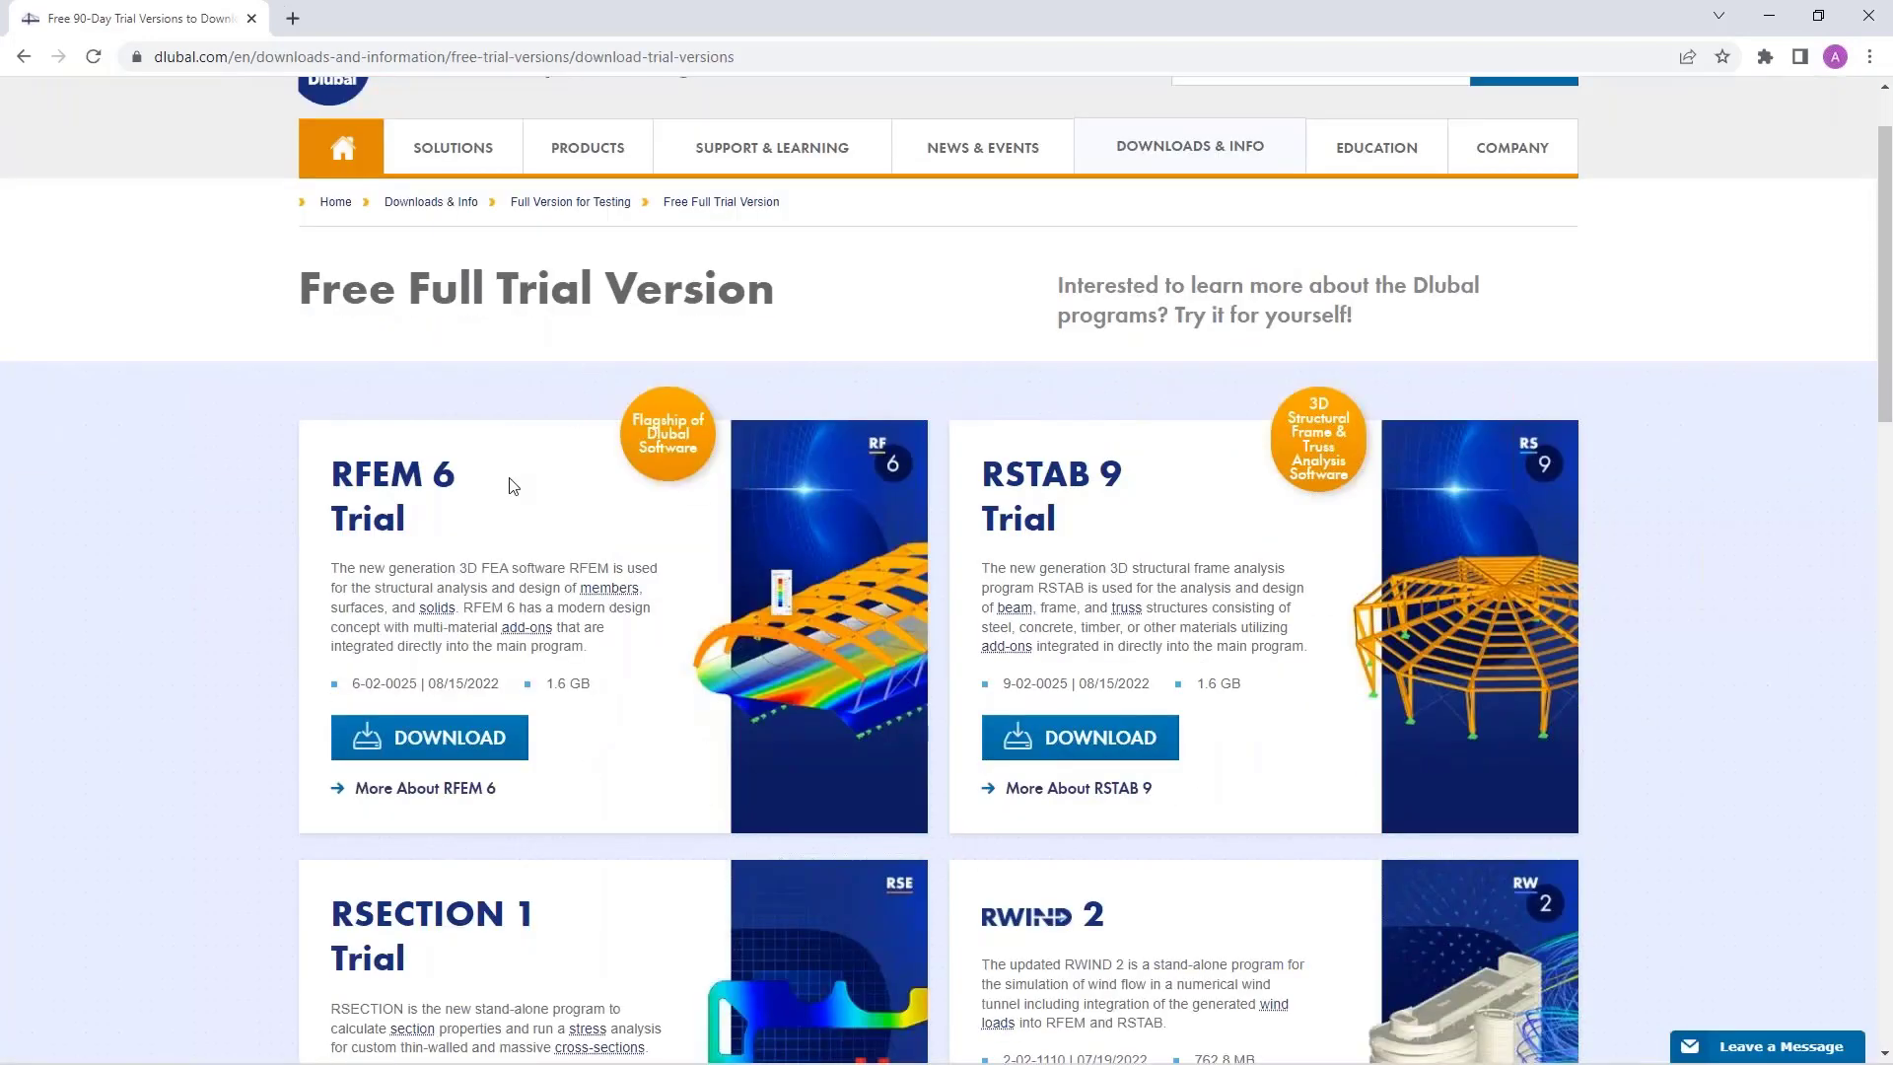
scroll(927, 505, down, 3)
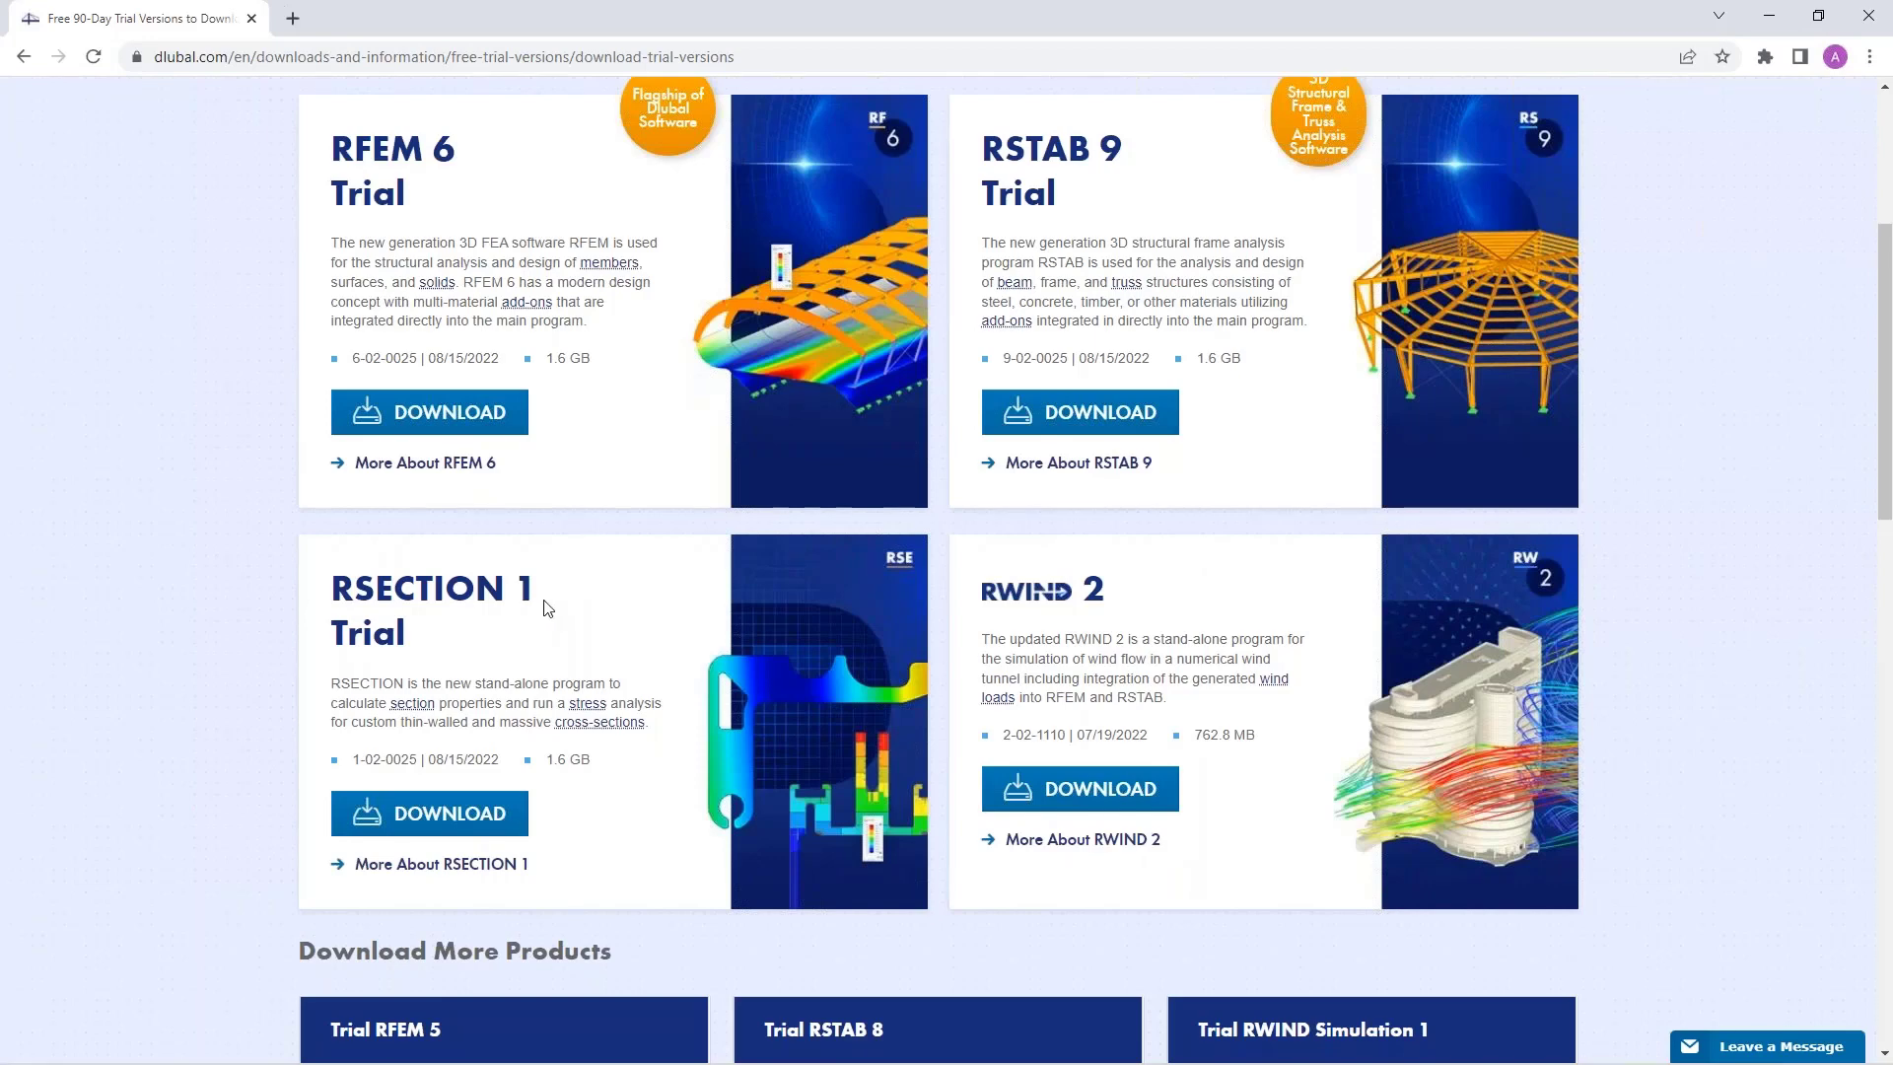
scroll(668, 624, up, 3)
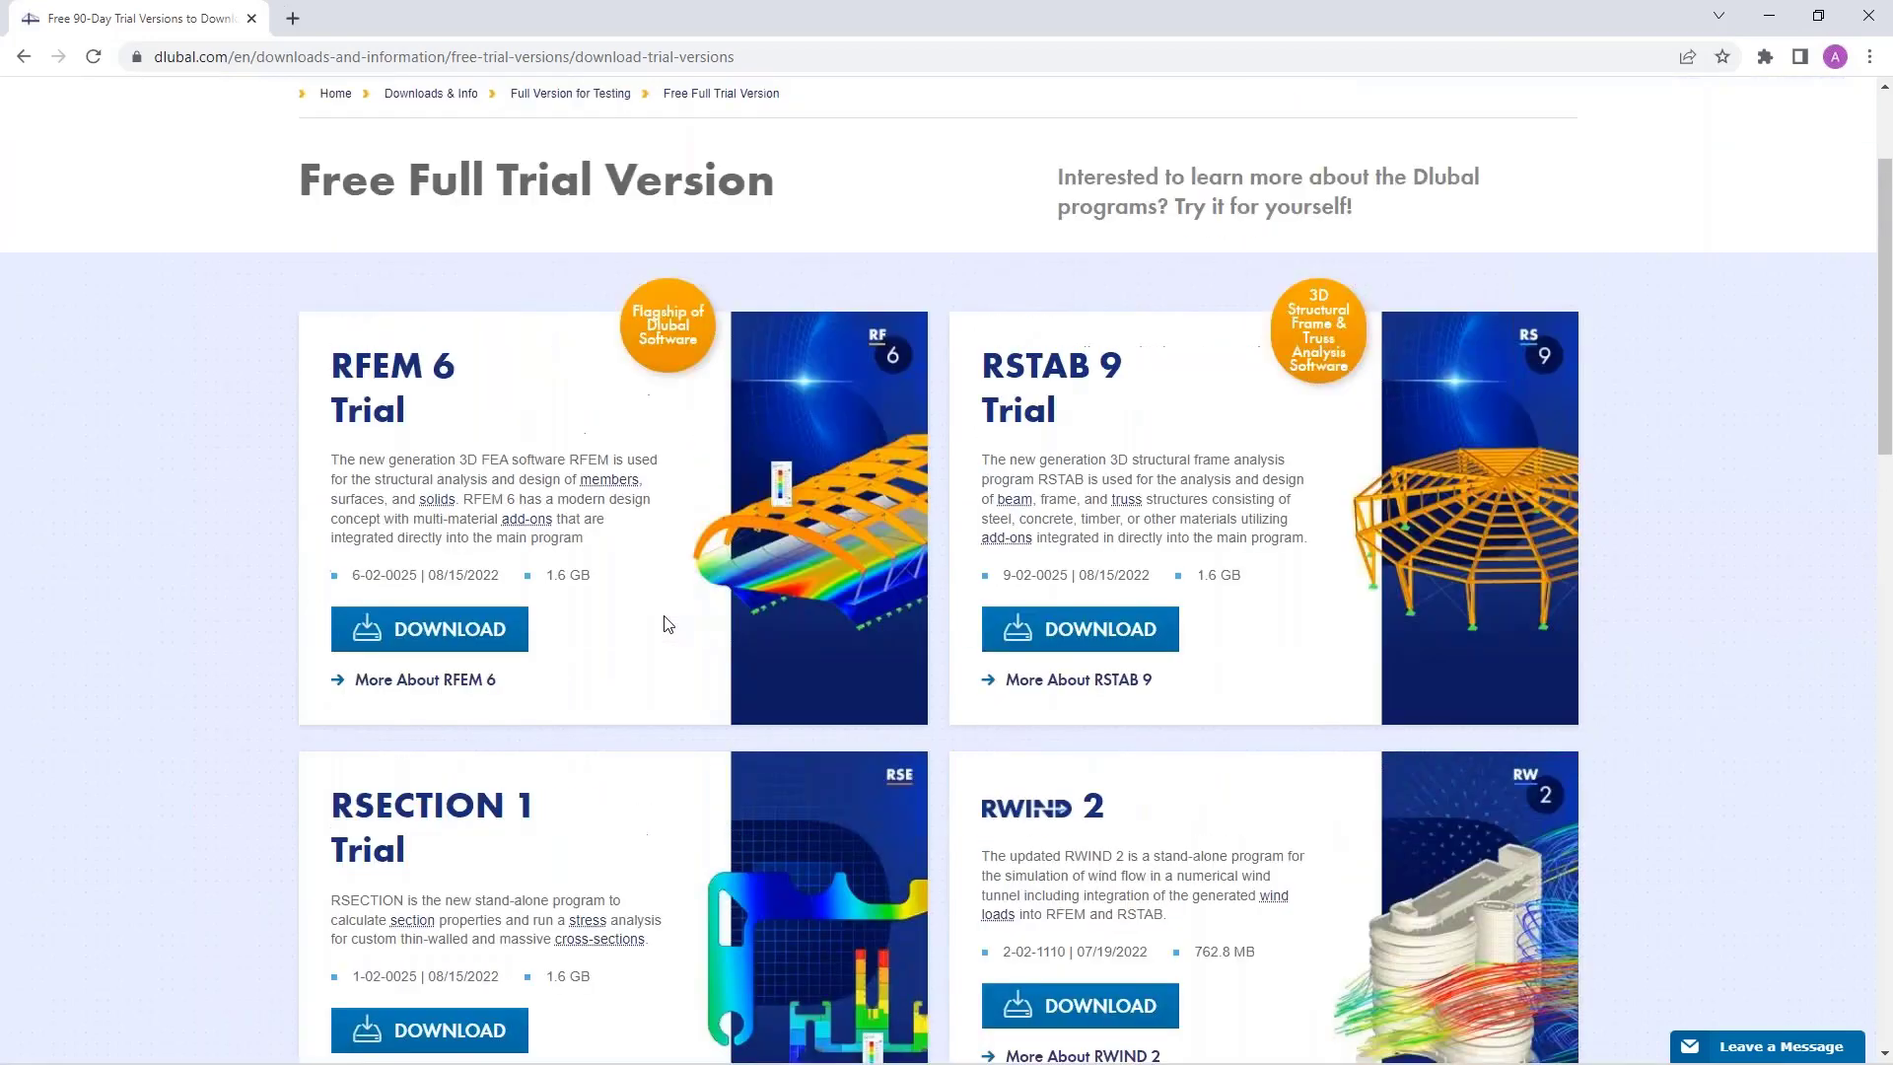
scroll(668, 623, up, 2)
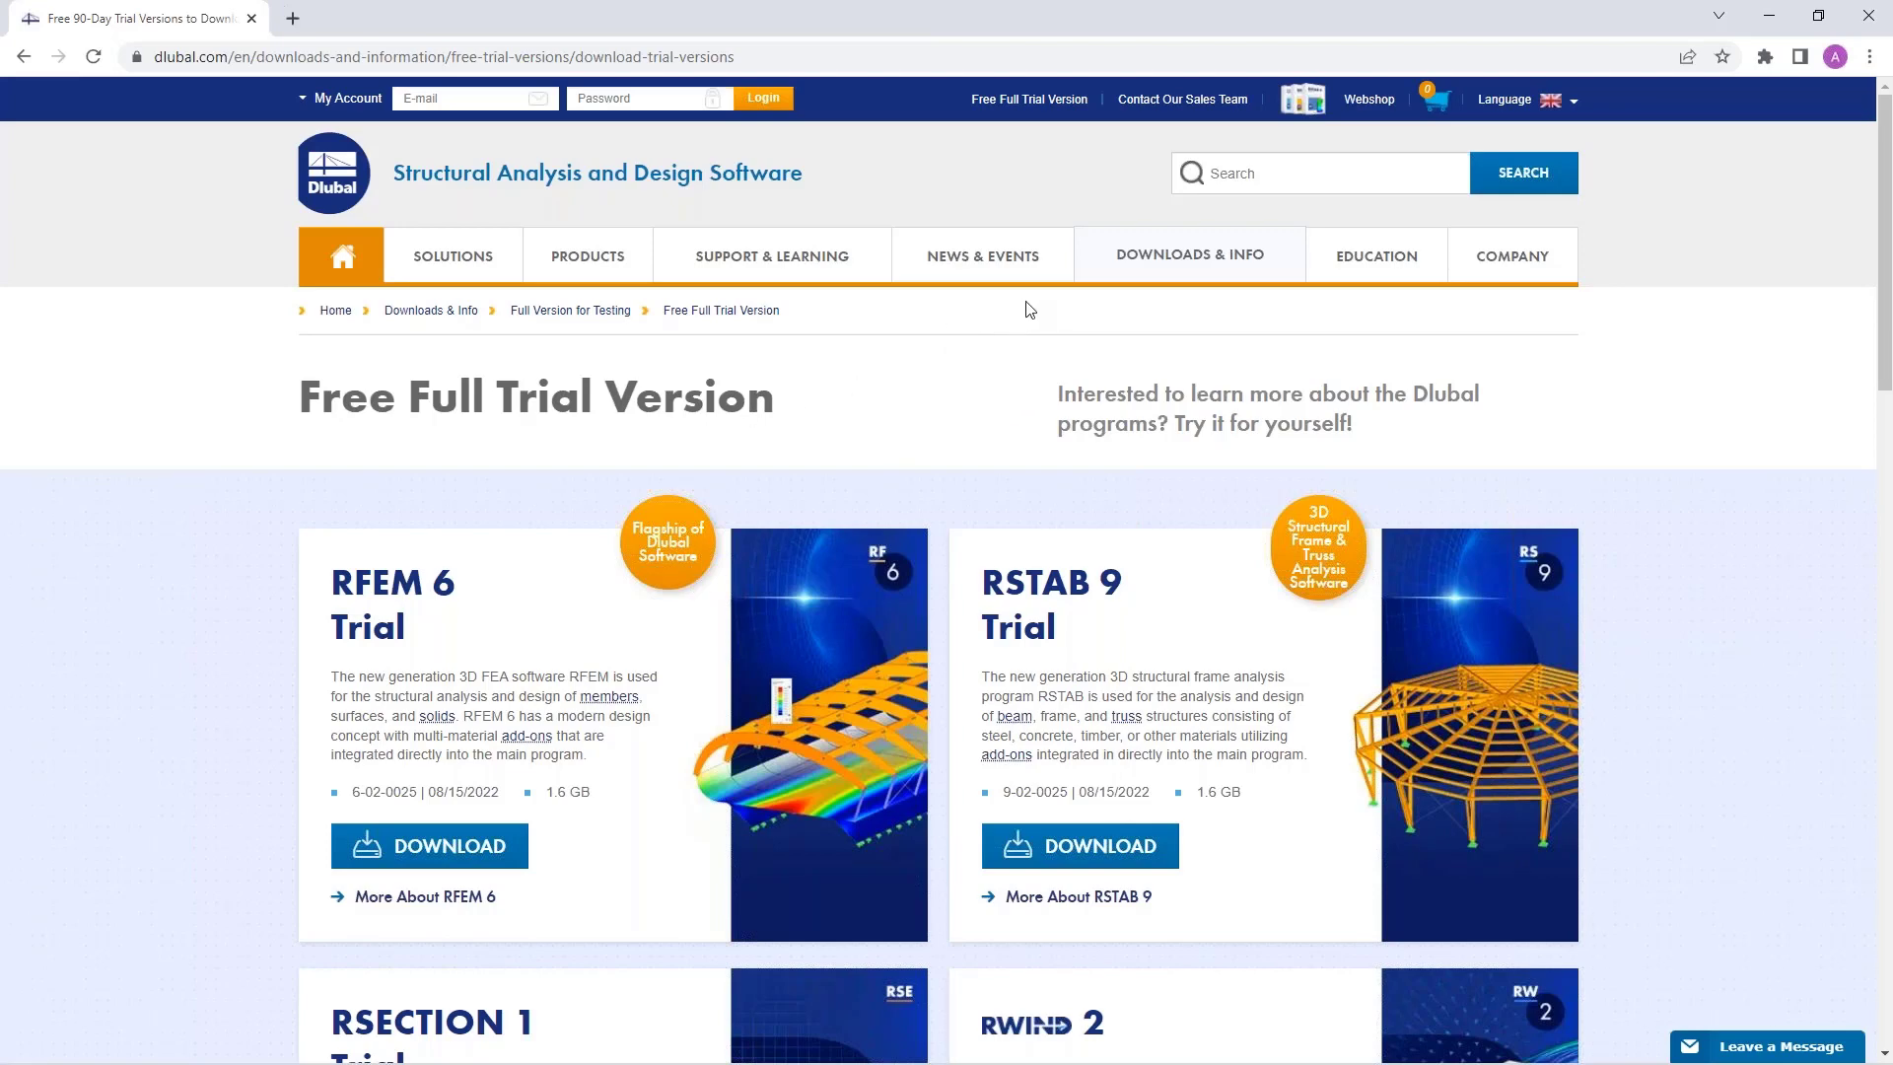
- Open the Structural Analysis Models to Download page and look over the models and search filters
mouse_move(1162, 261)
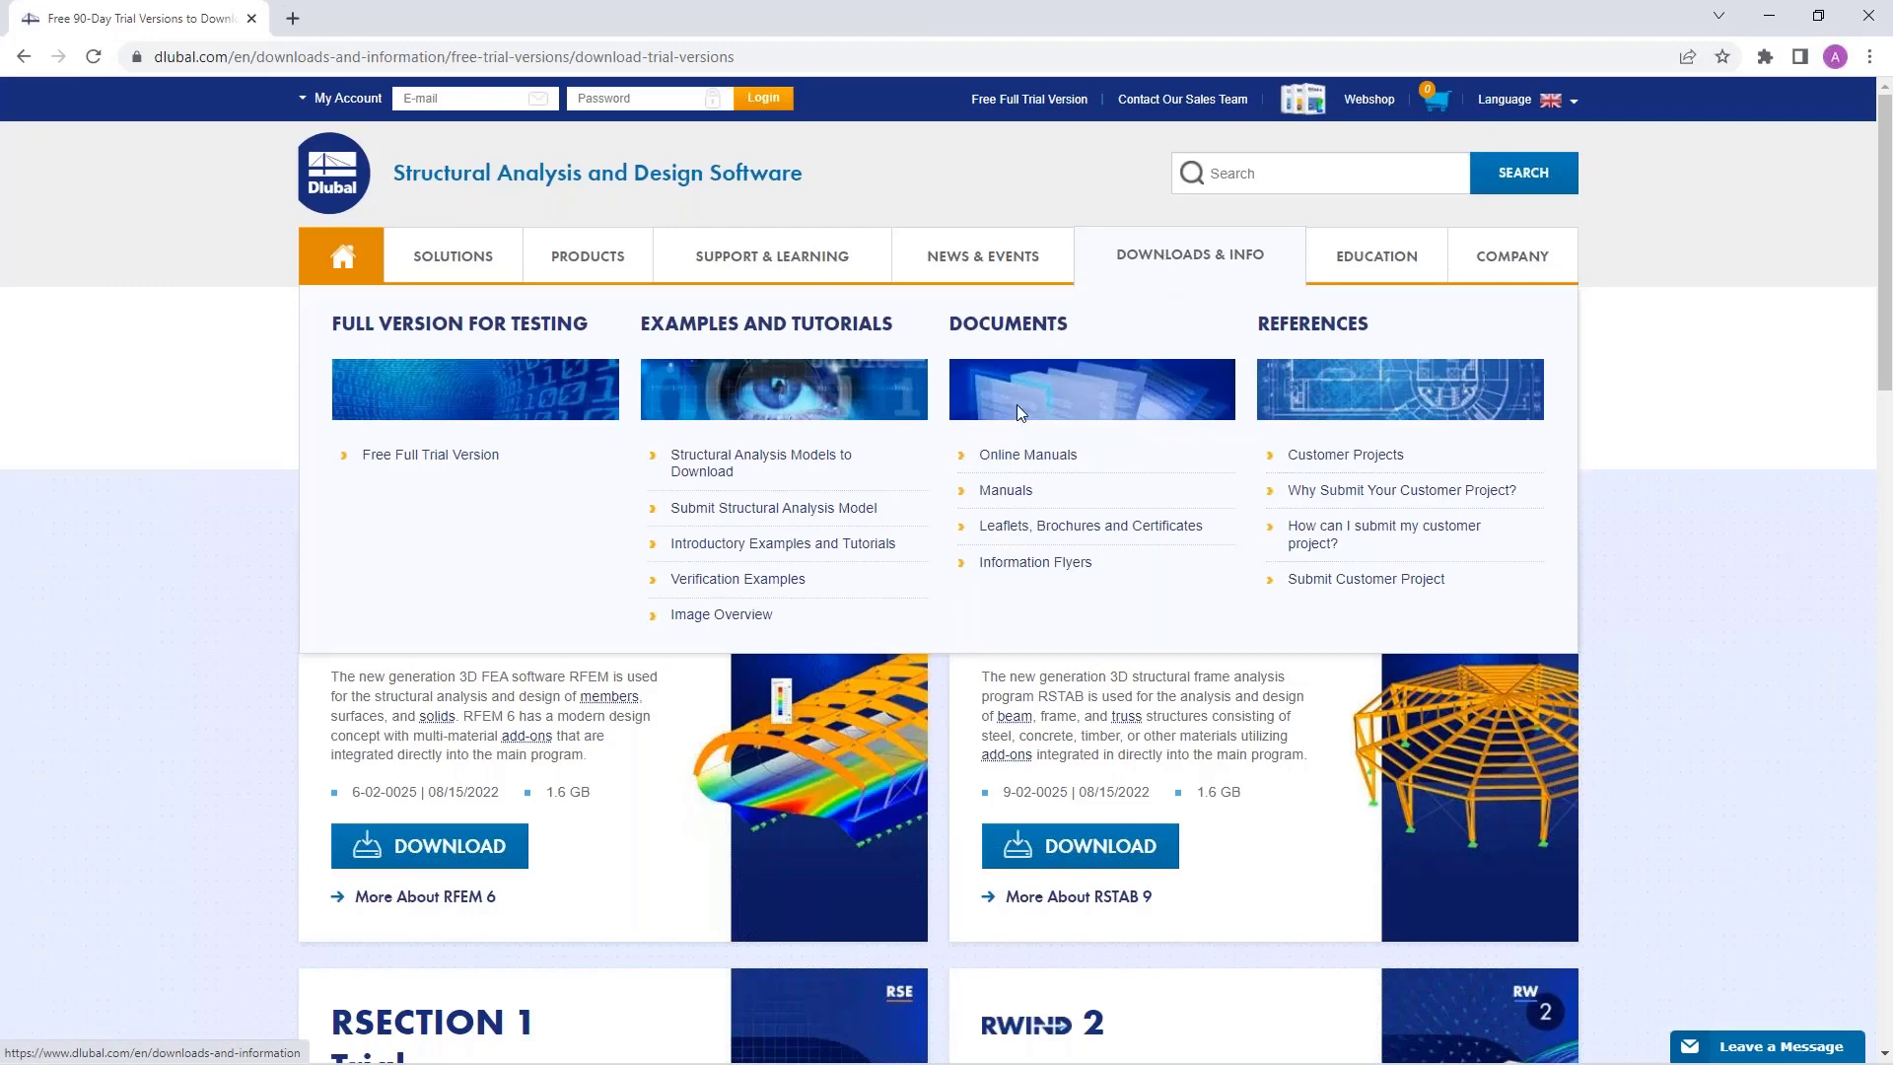
click(706, 469)
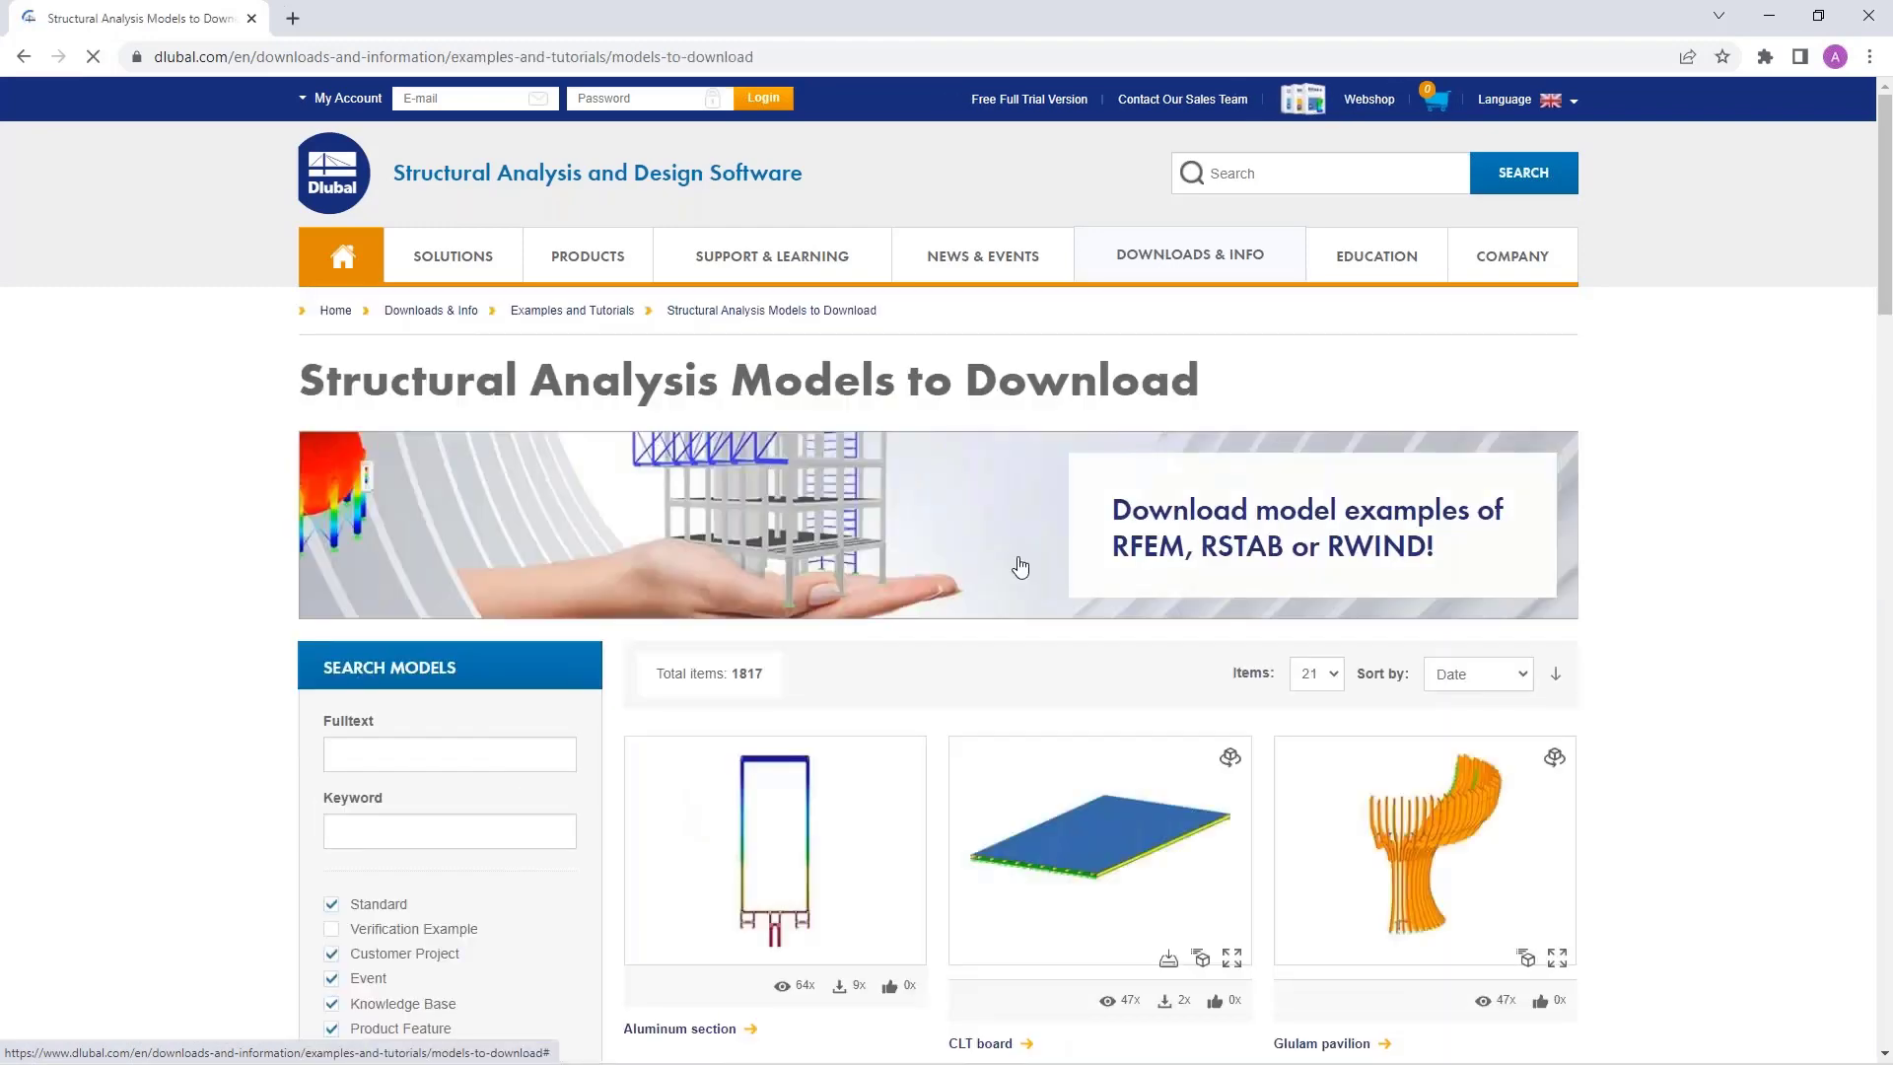
scroll(1020, 567, down, 3)
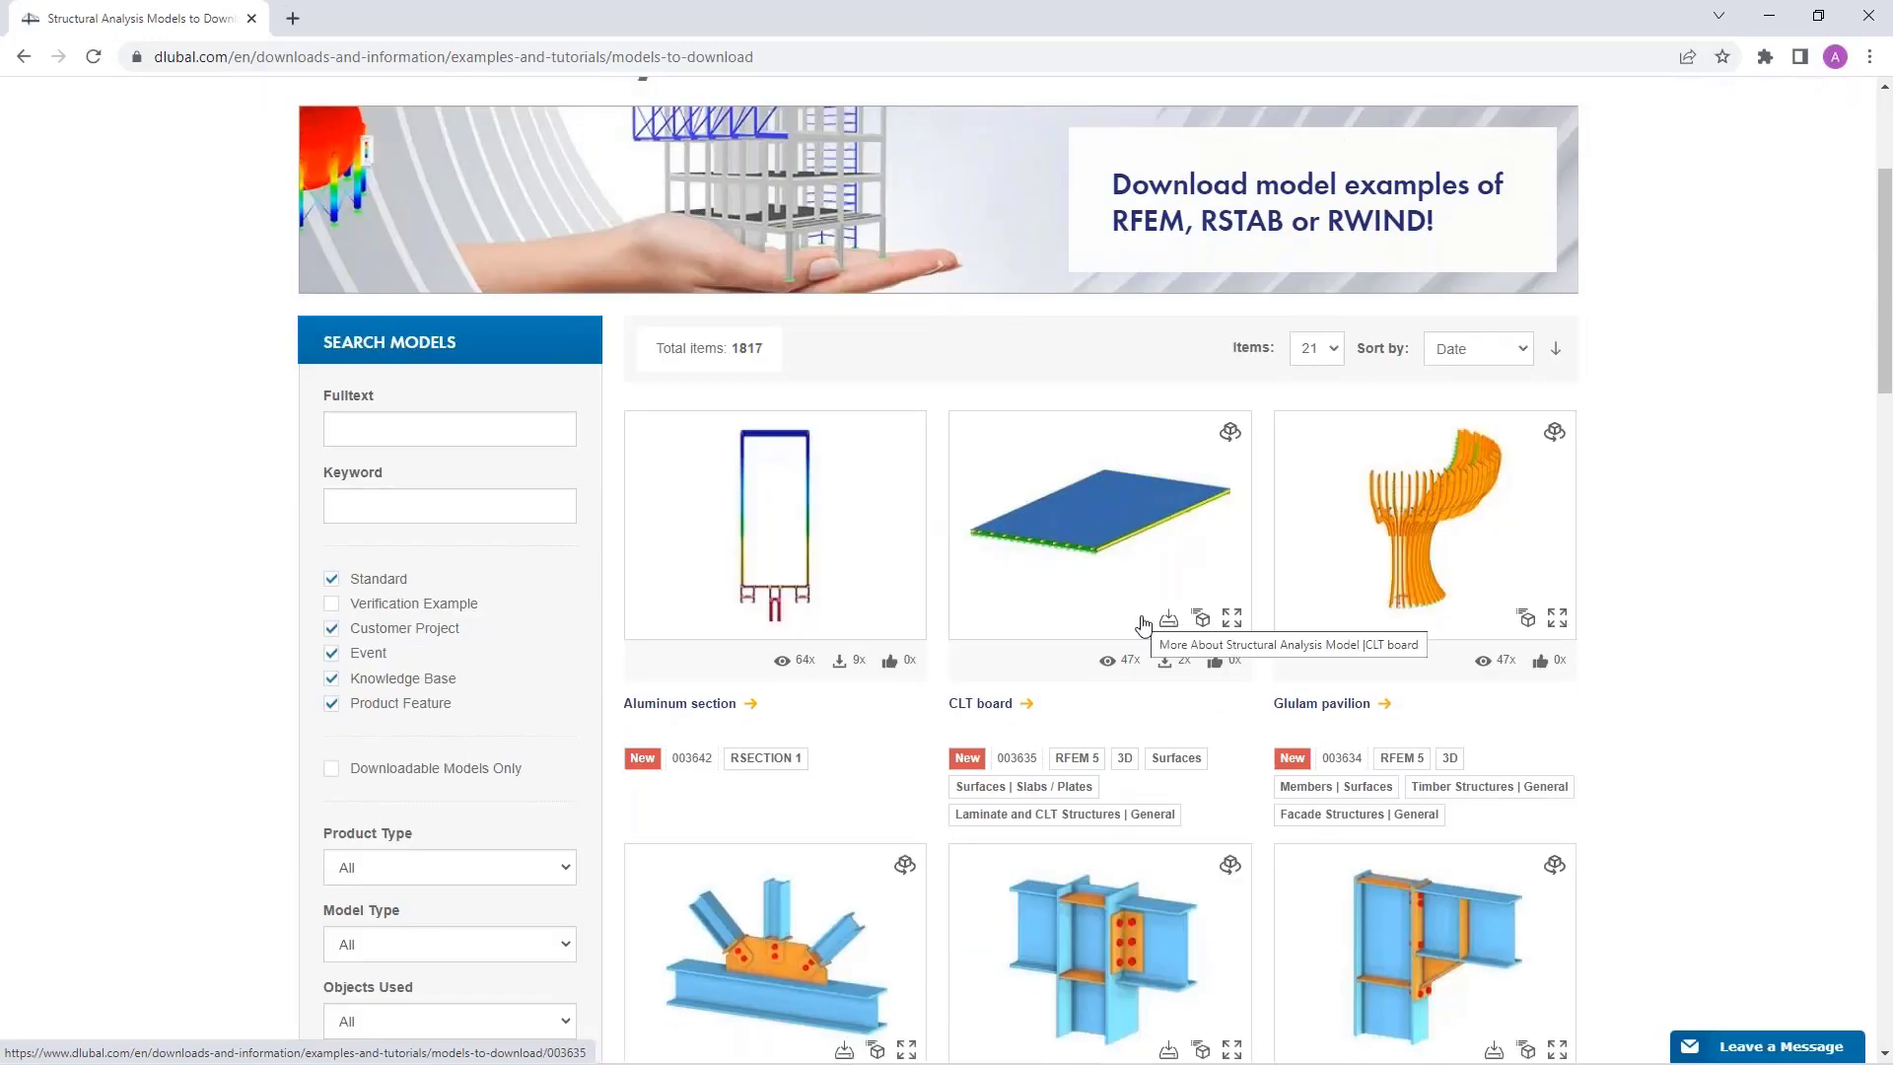
scroll(655, 710, up, 1)
scroll(676, 685, down, 3)
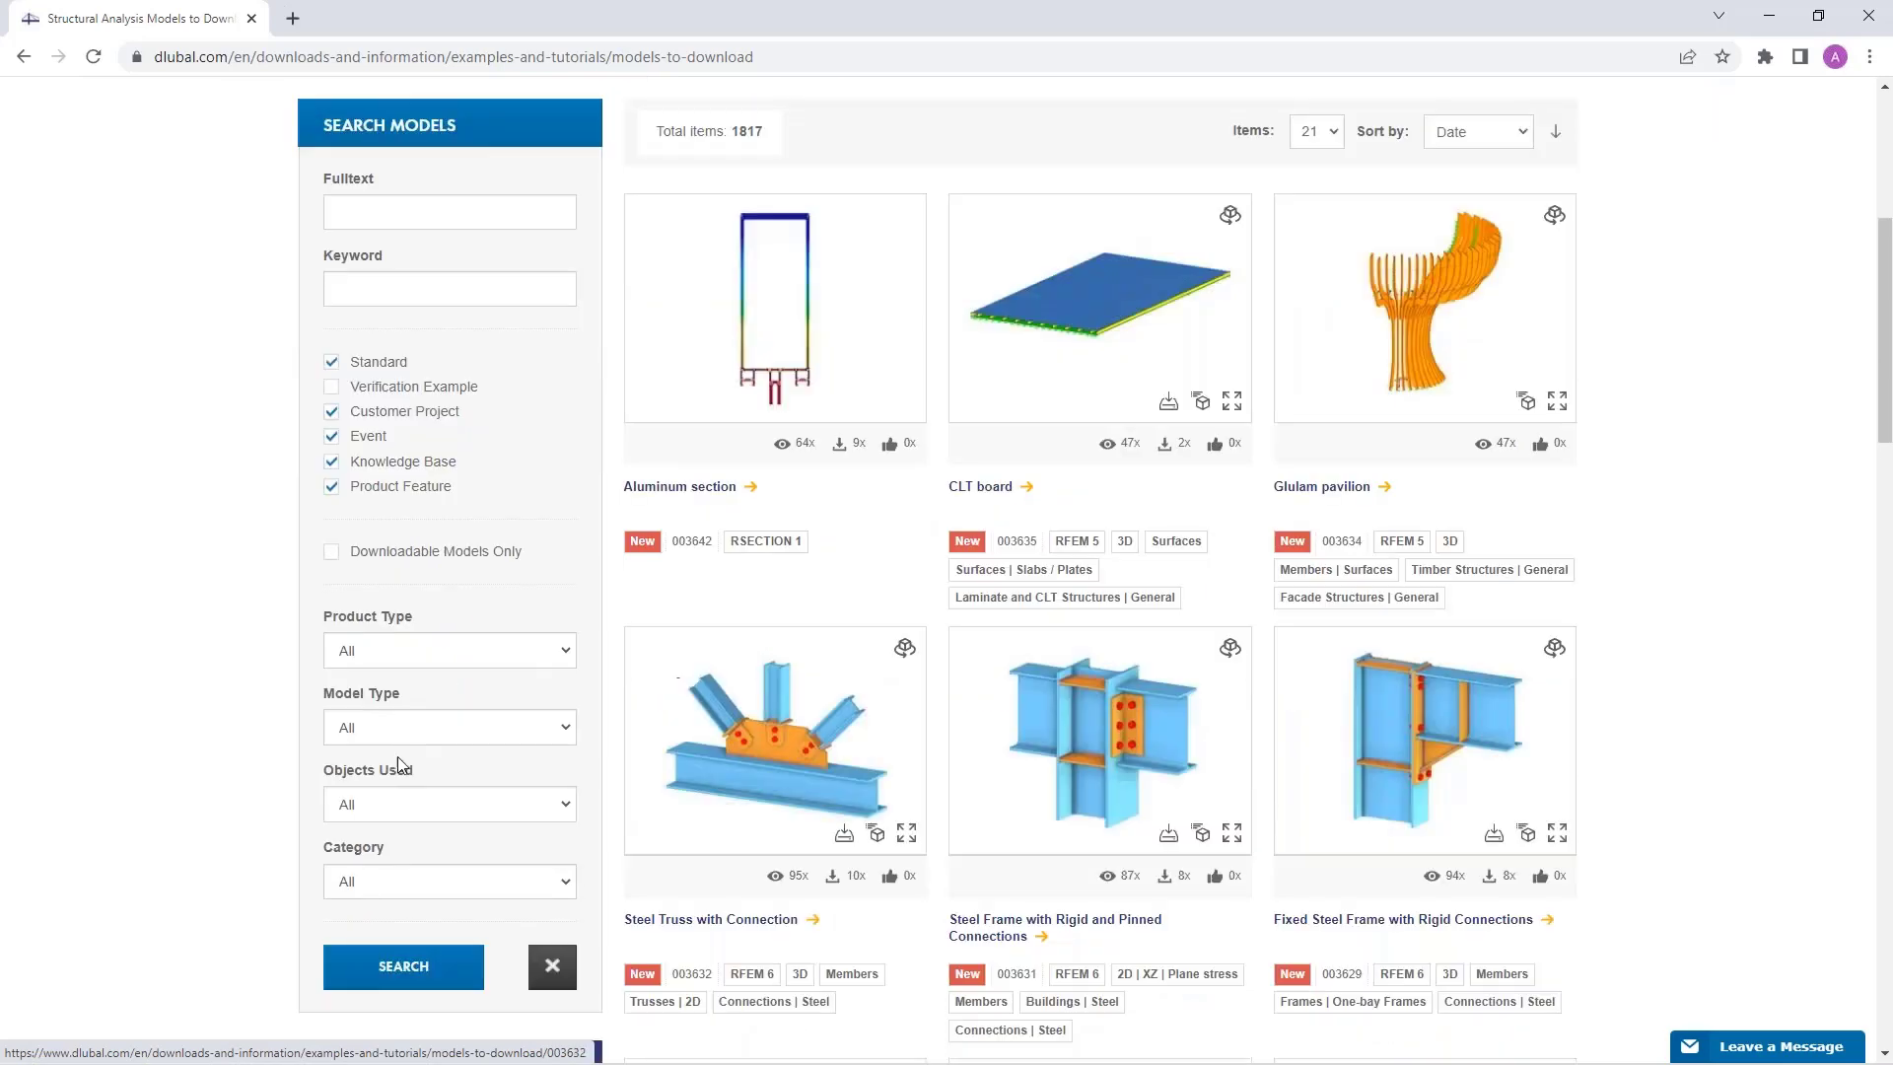
scroll(479, 794, down, 2)
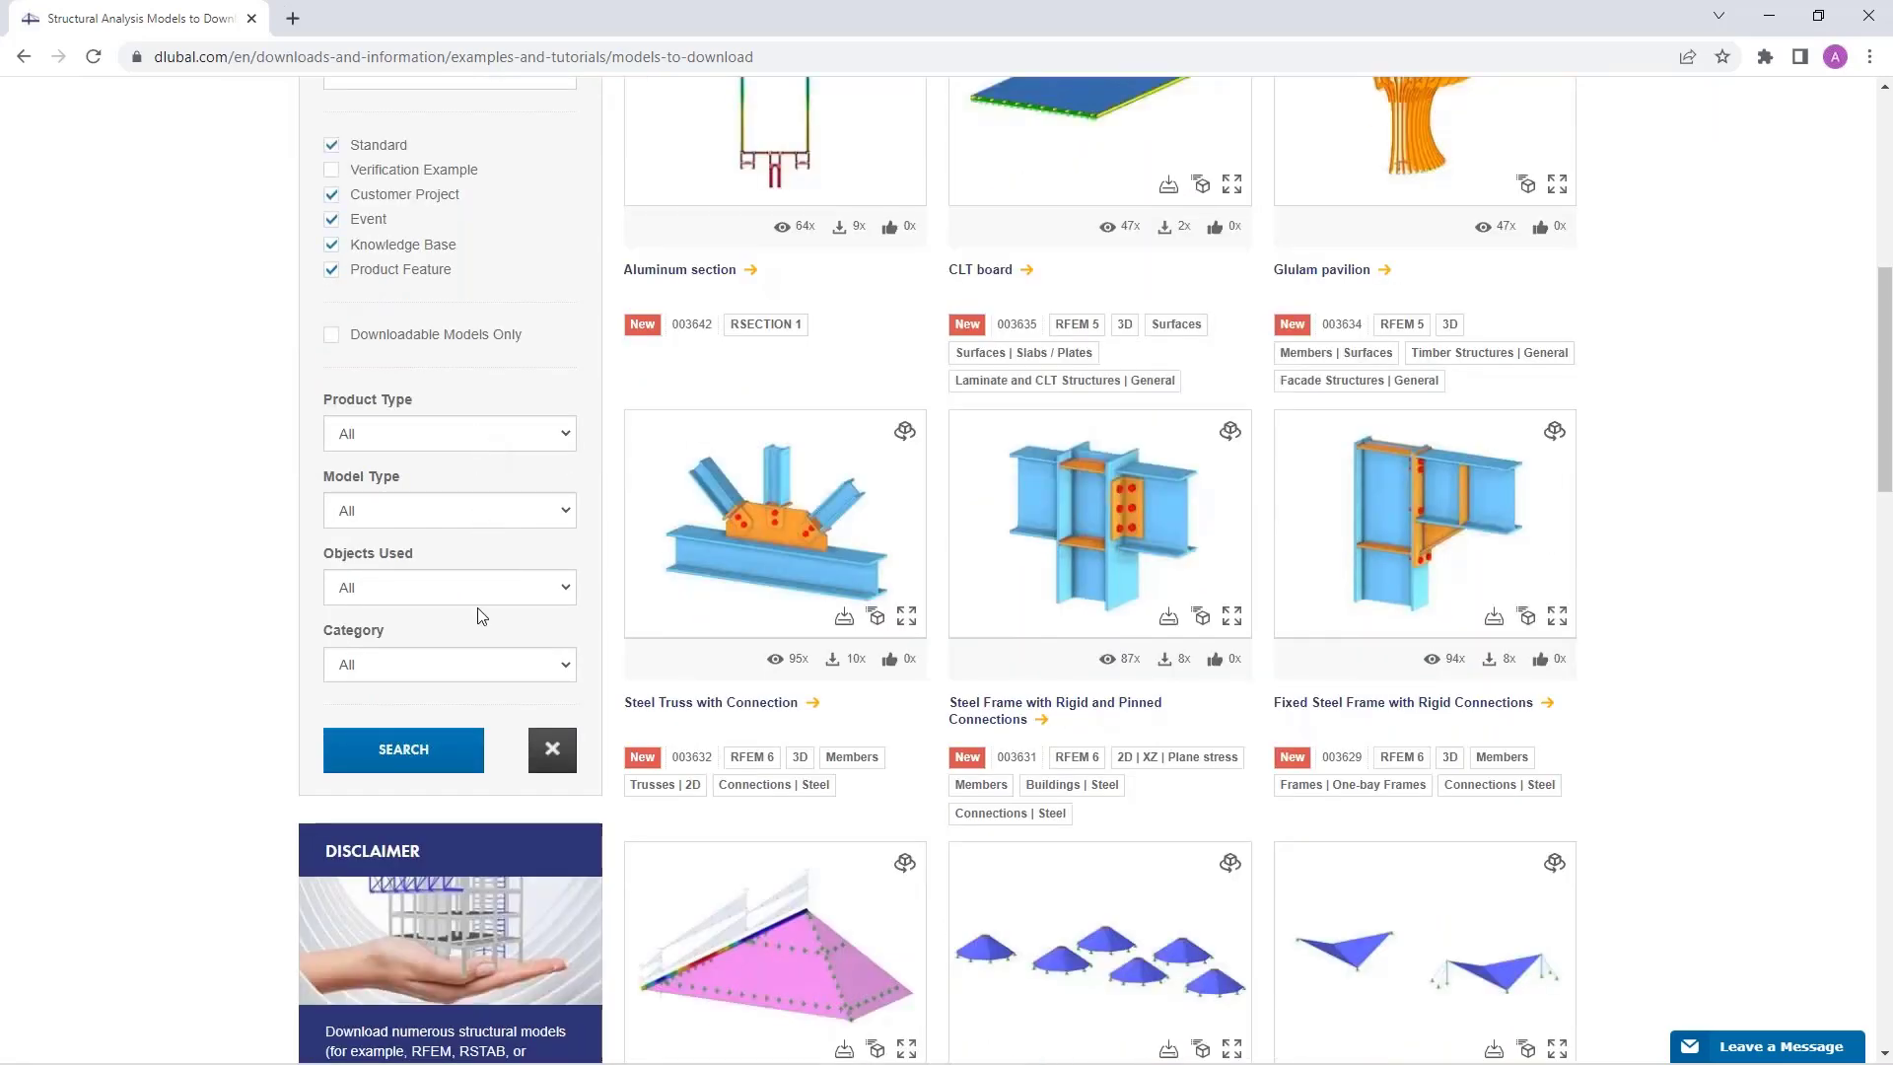
- Search the downloadable models with the product type RSECTION 1 and browse the matching models
click(471, 664)
click(473, 660)
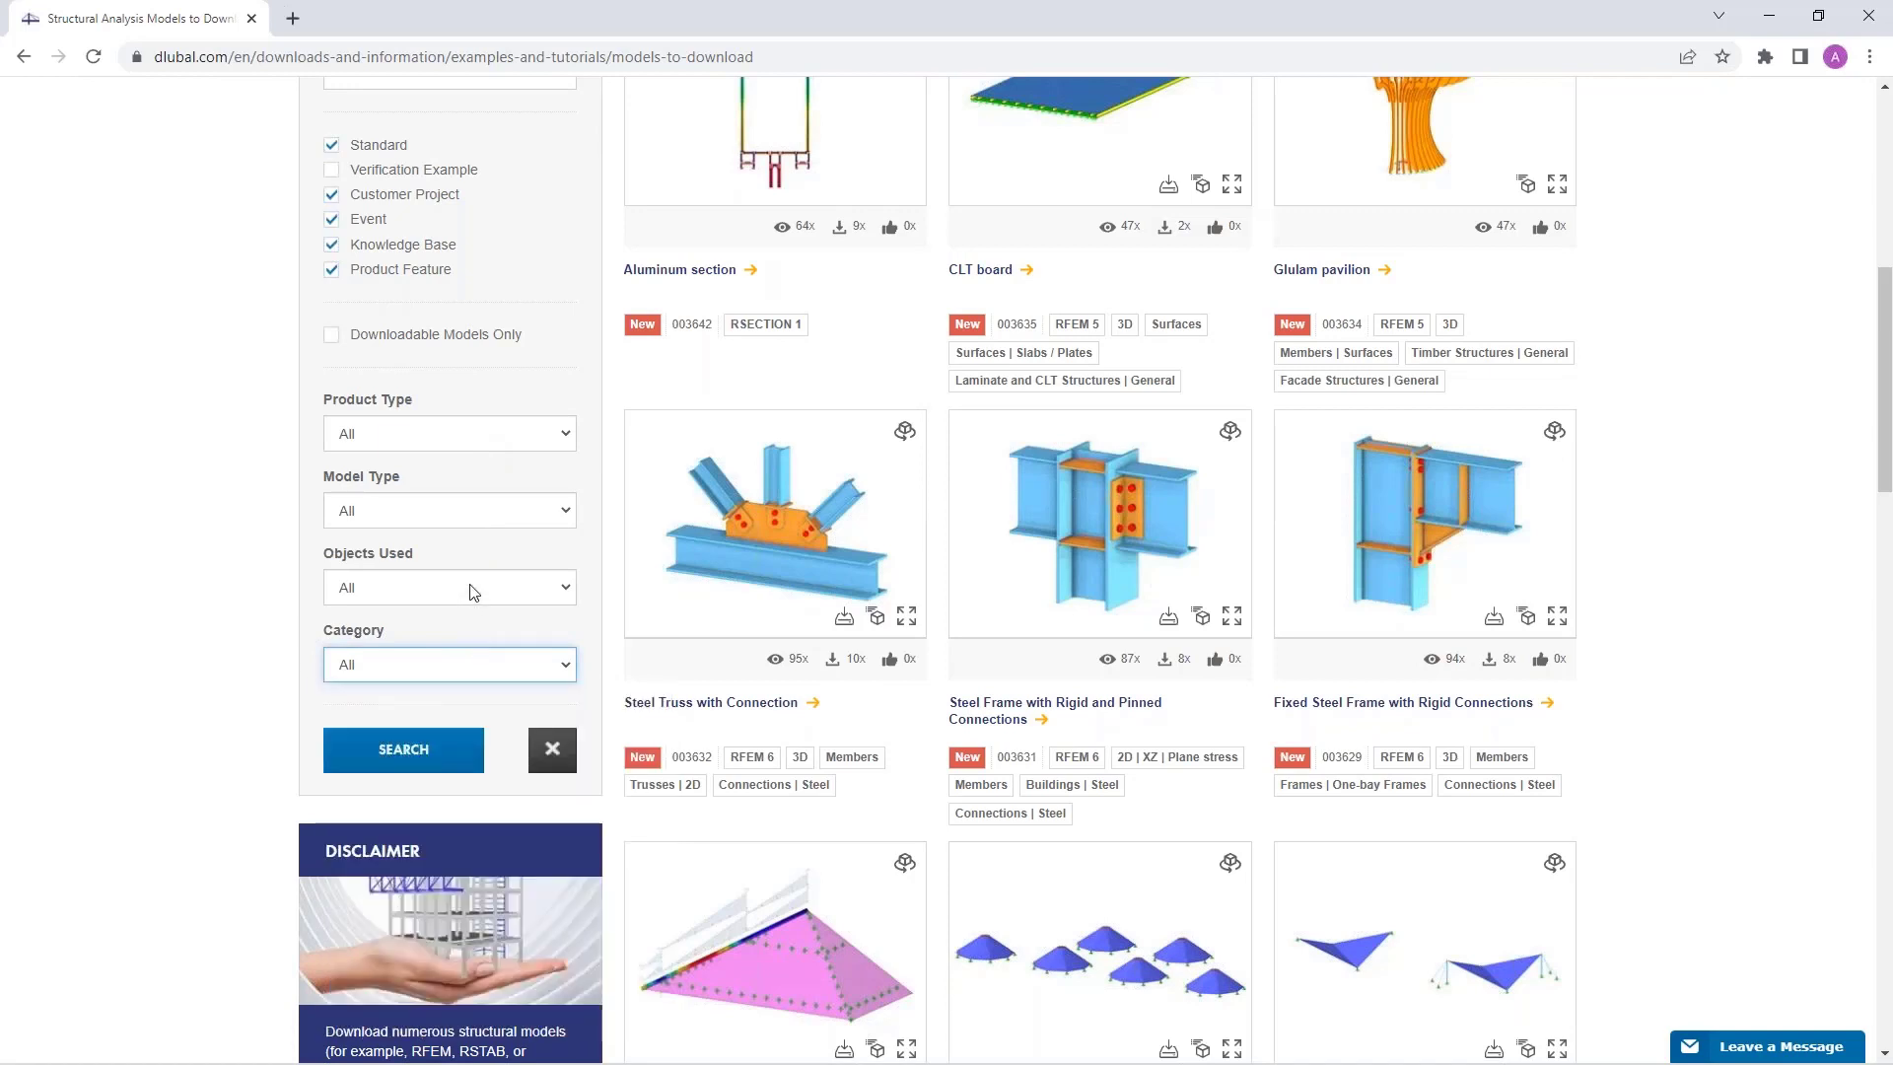
click(487, 440)
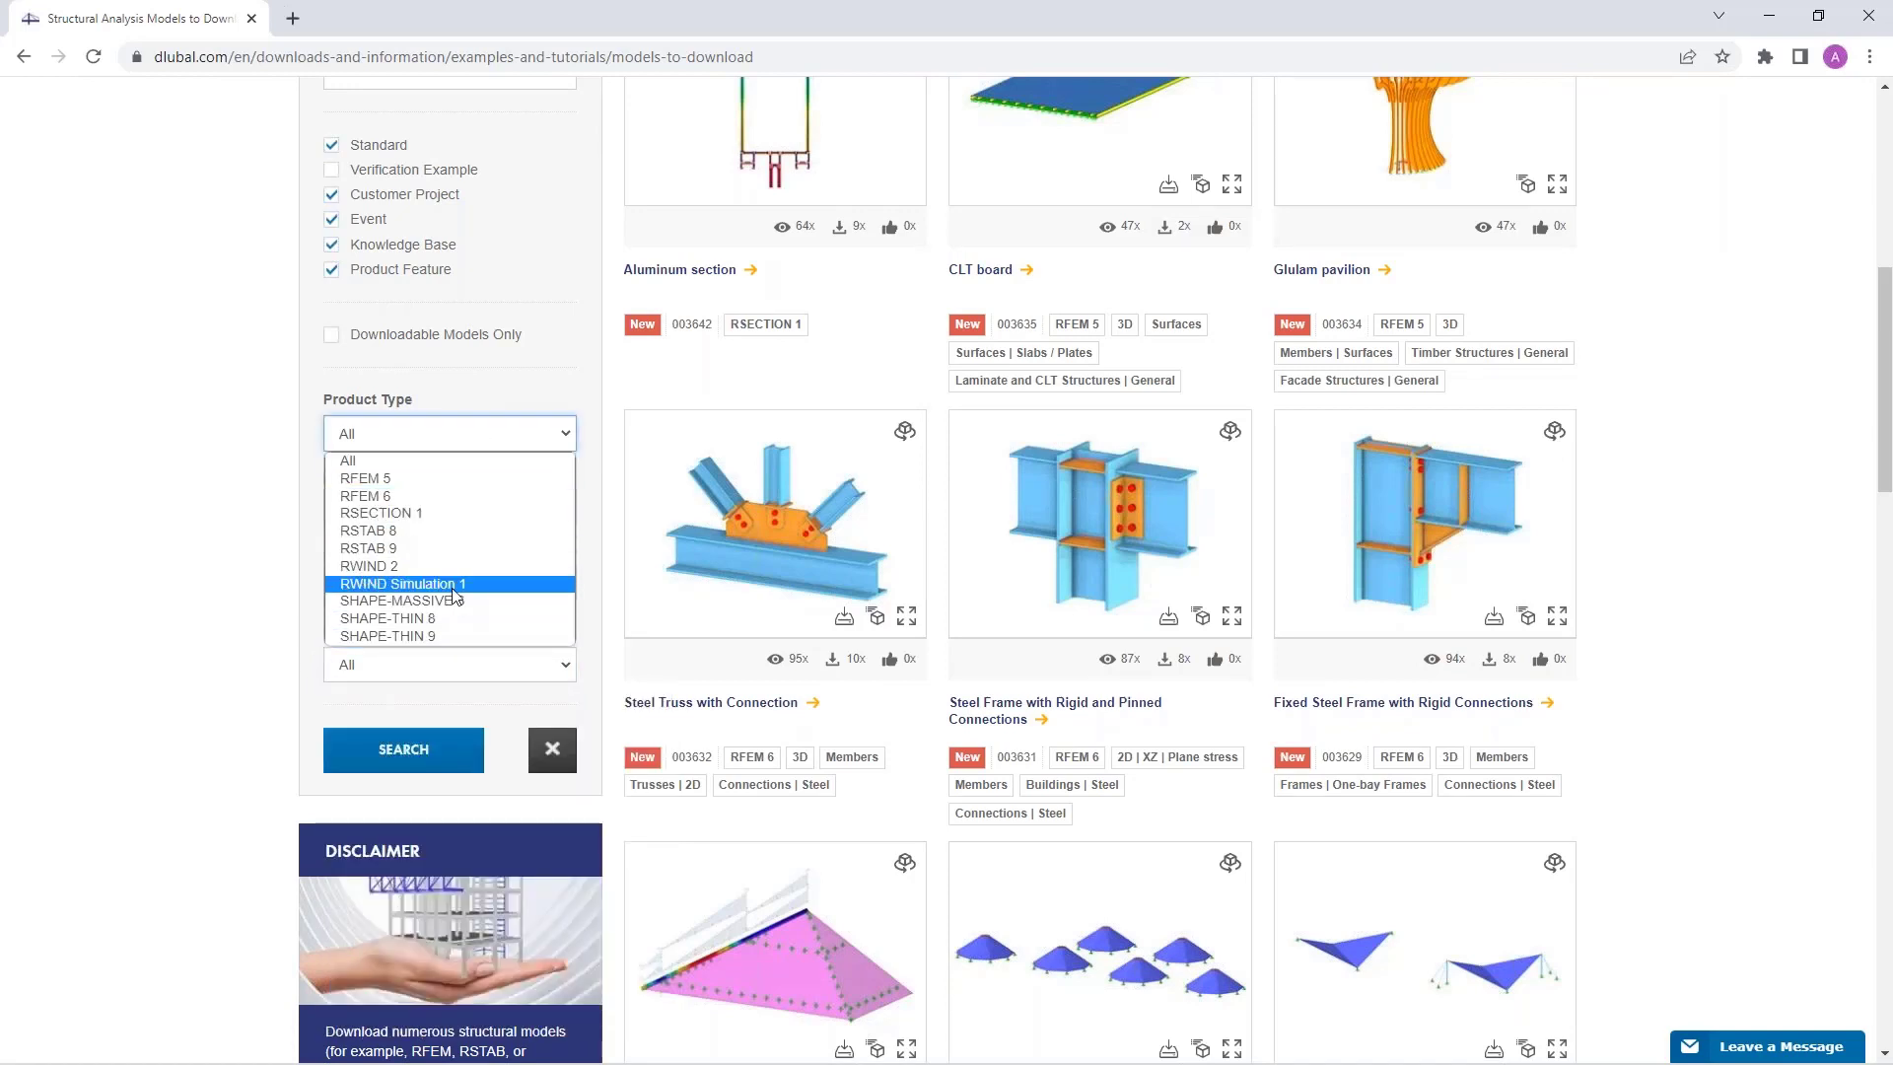
click(444, 515)
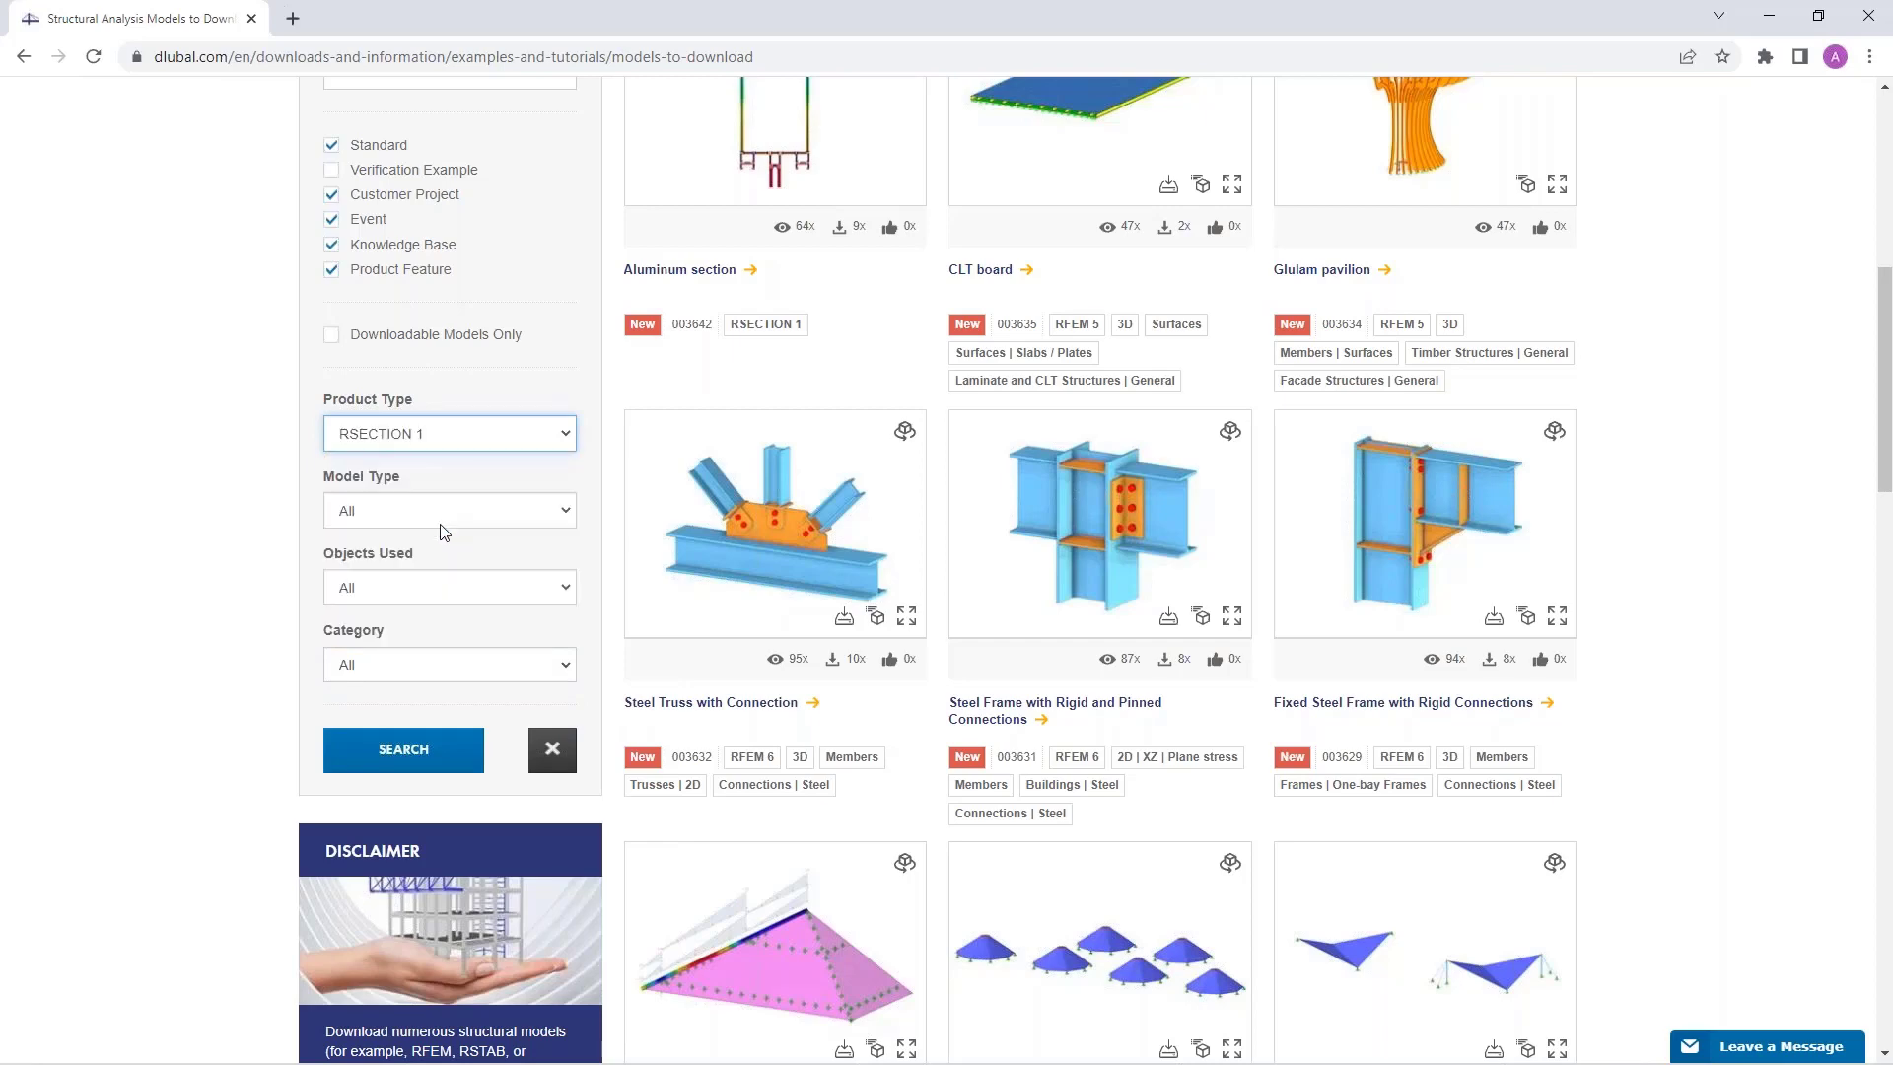
click(411, 749)
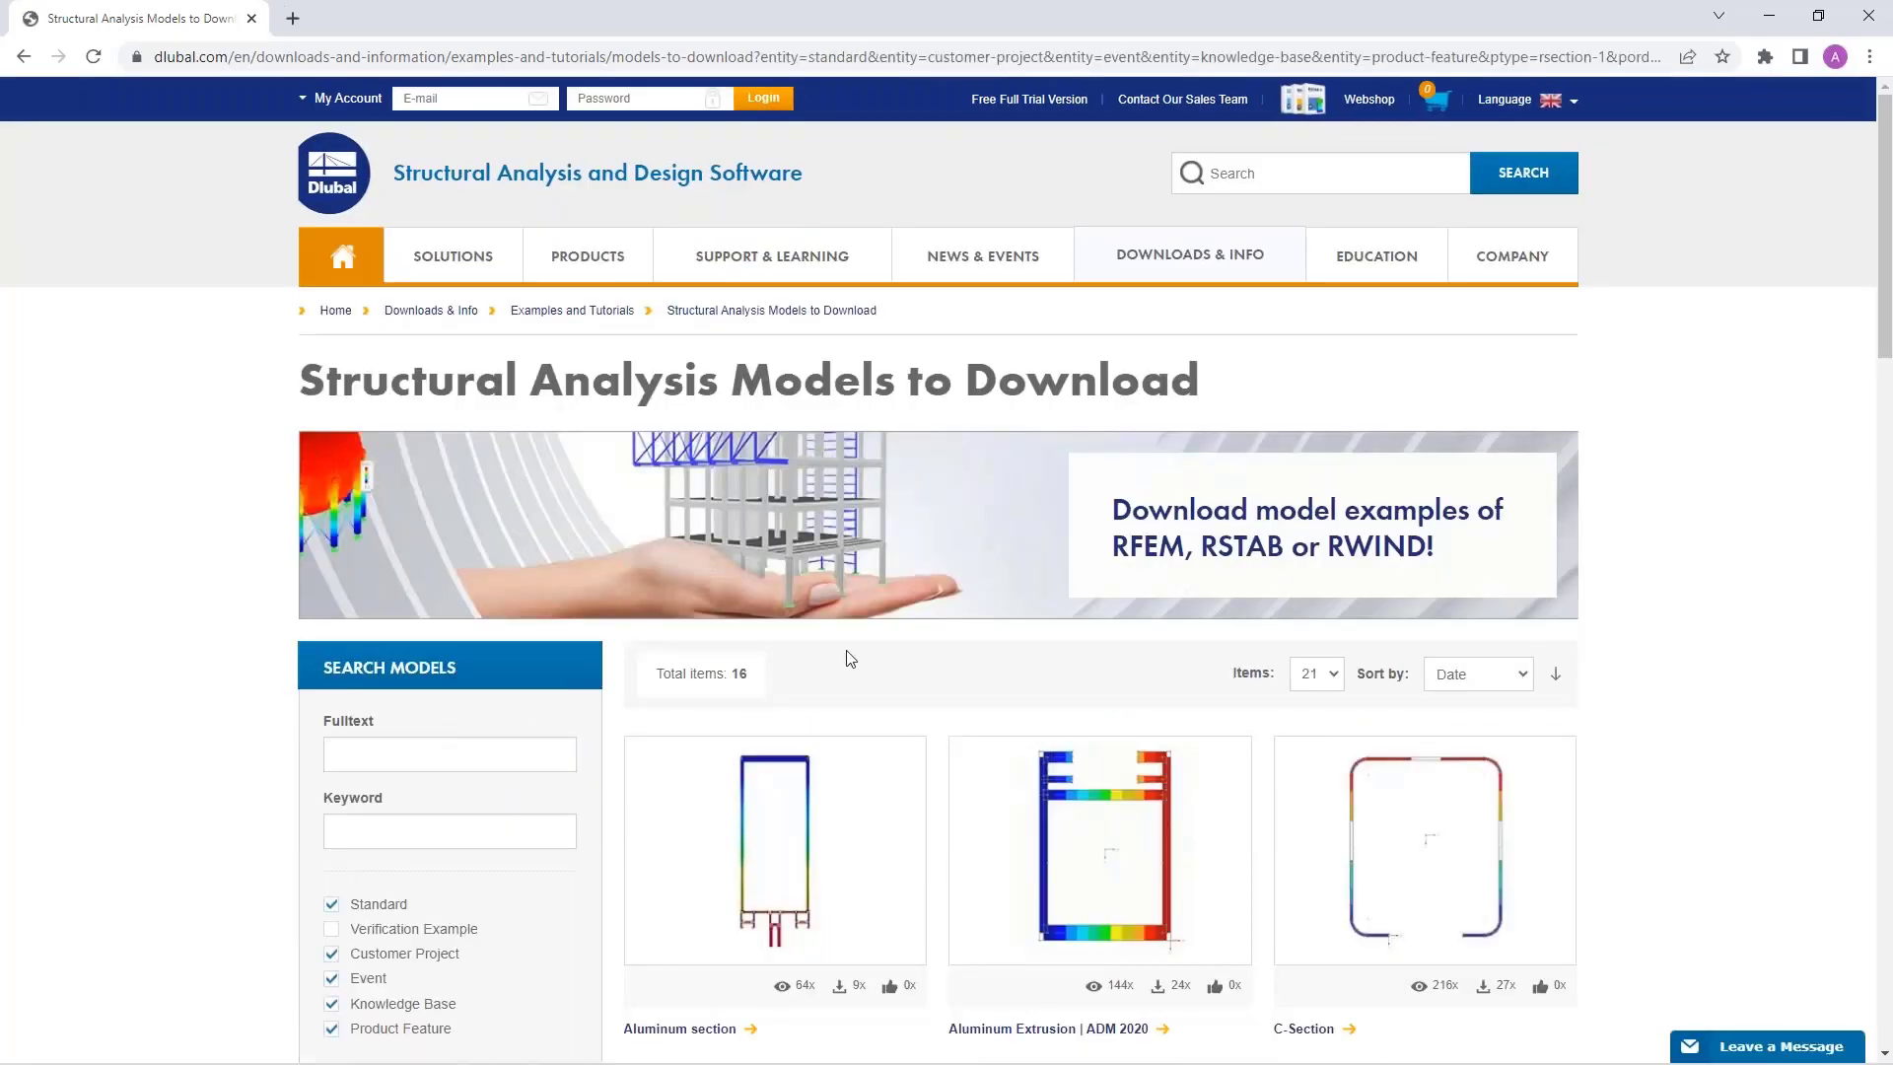
scroll(850, 659, down, 3)
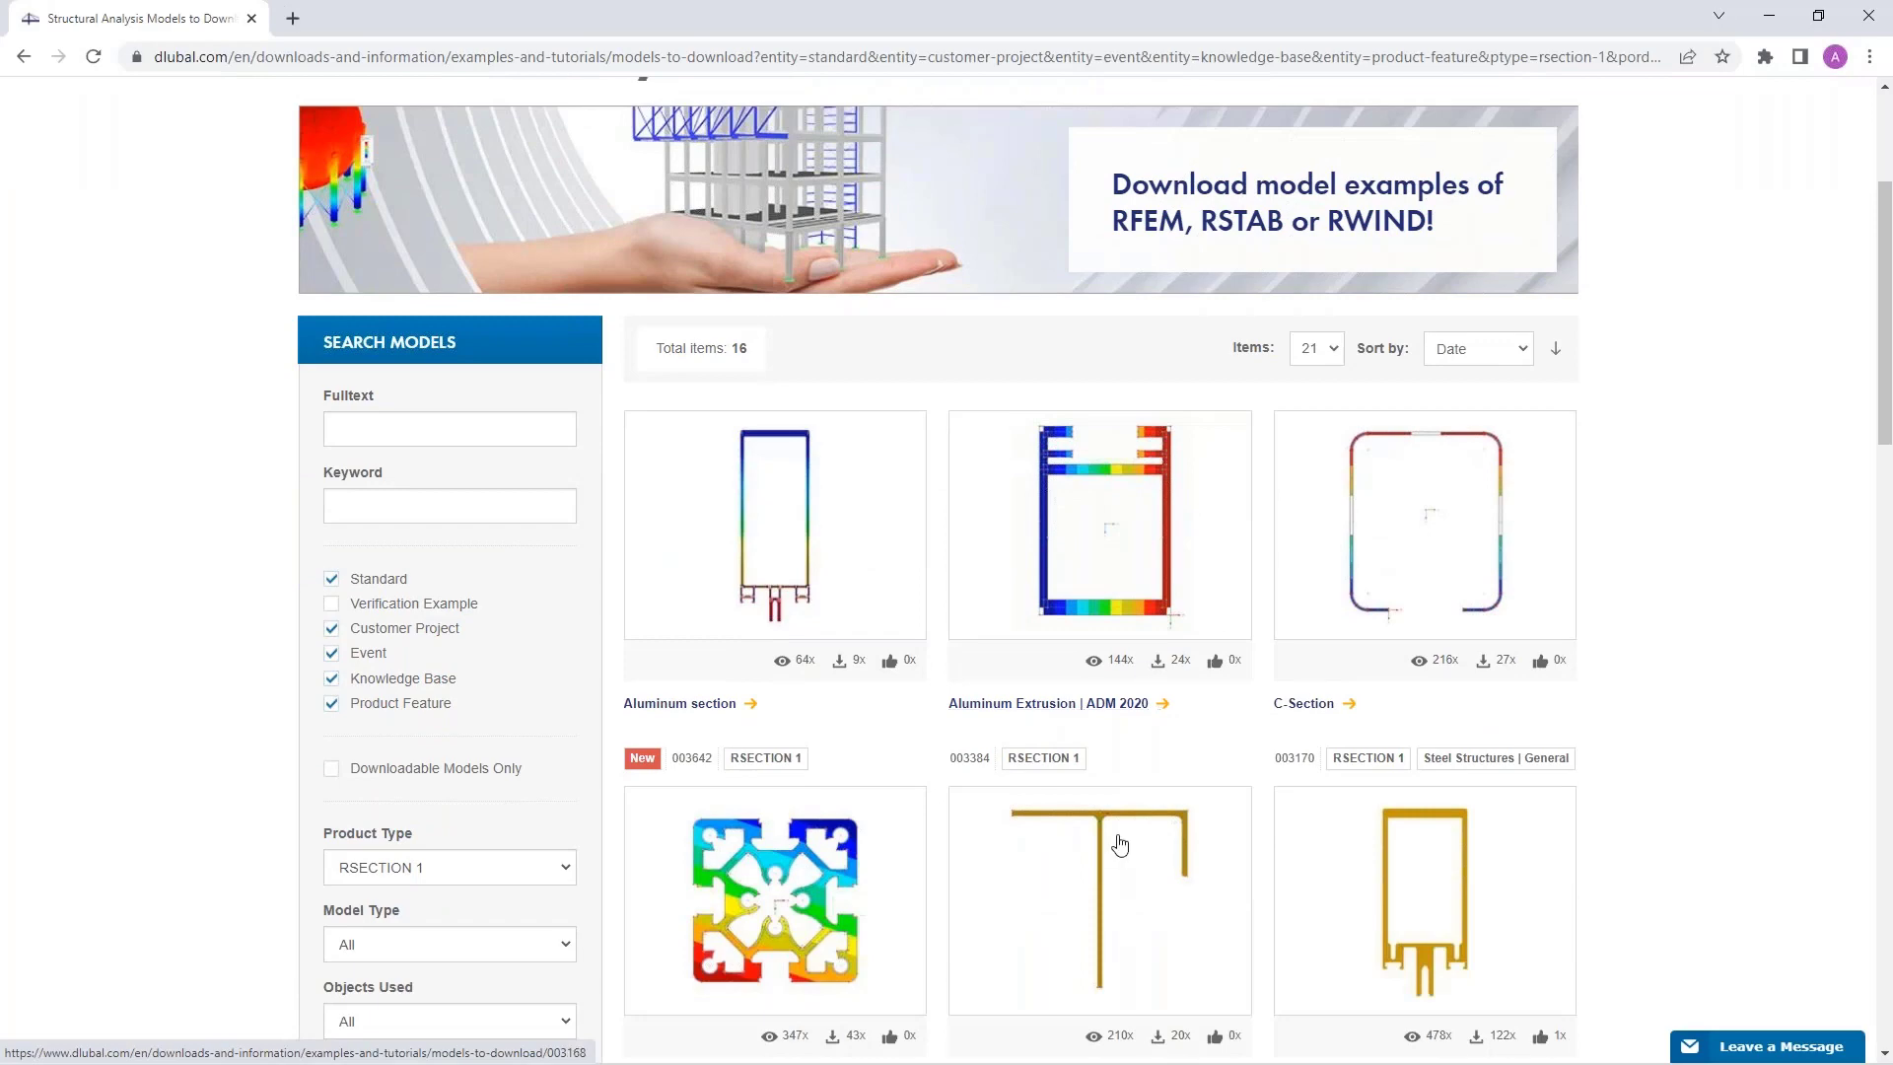
scroll(1120, 844, up, 3)
mouse_move(1008, 261)
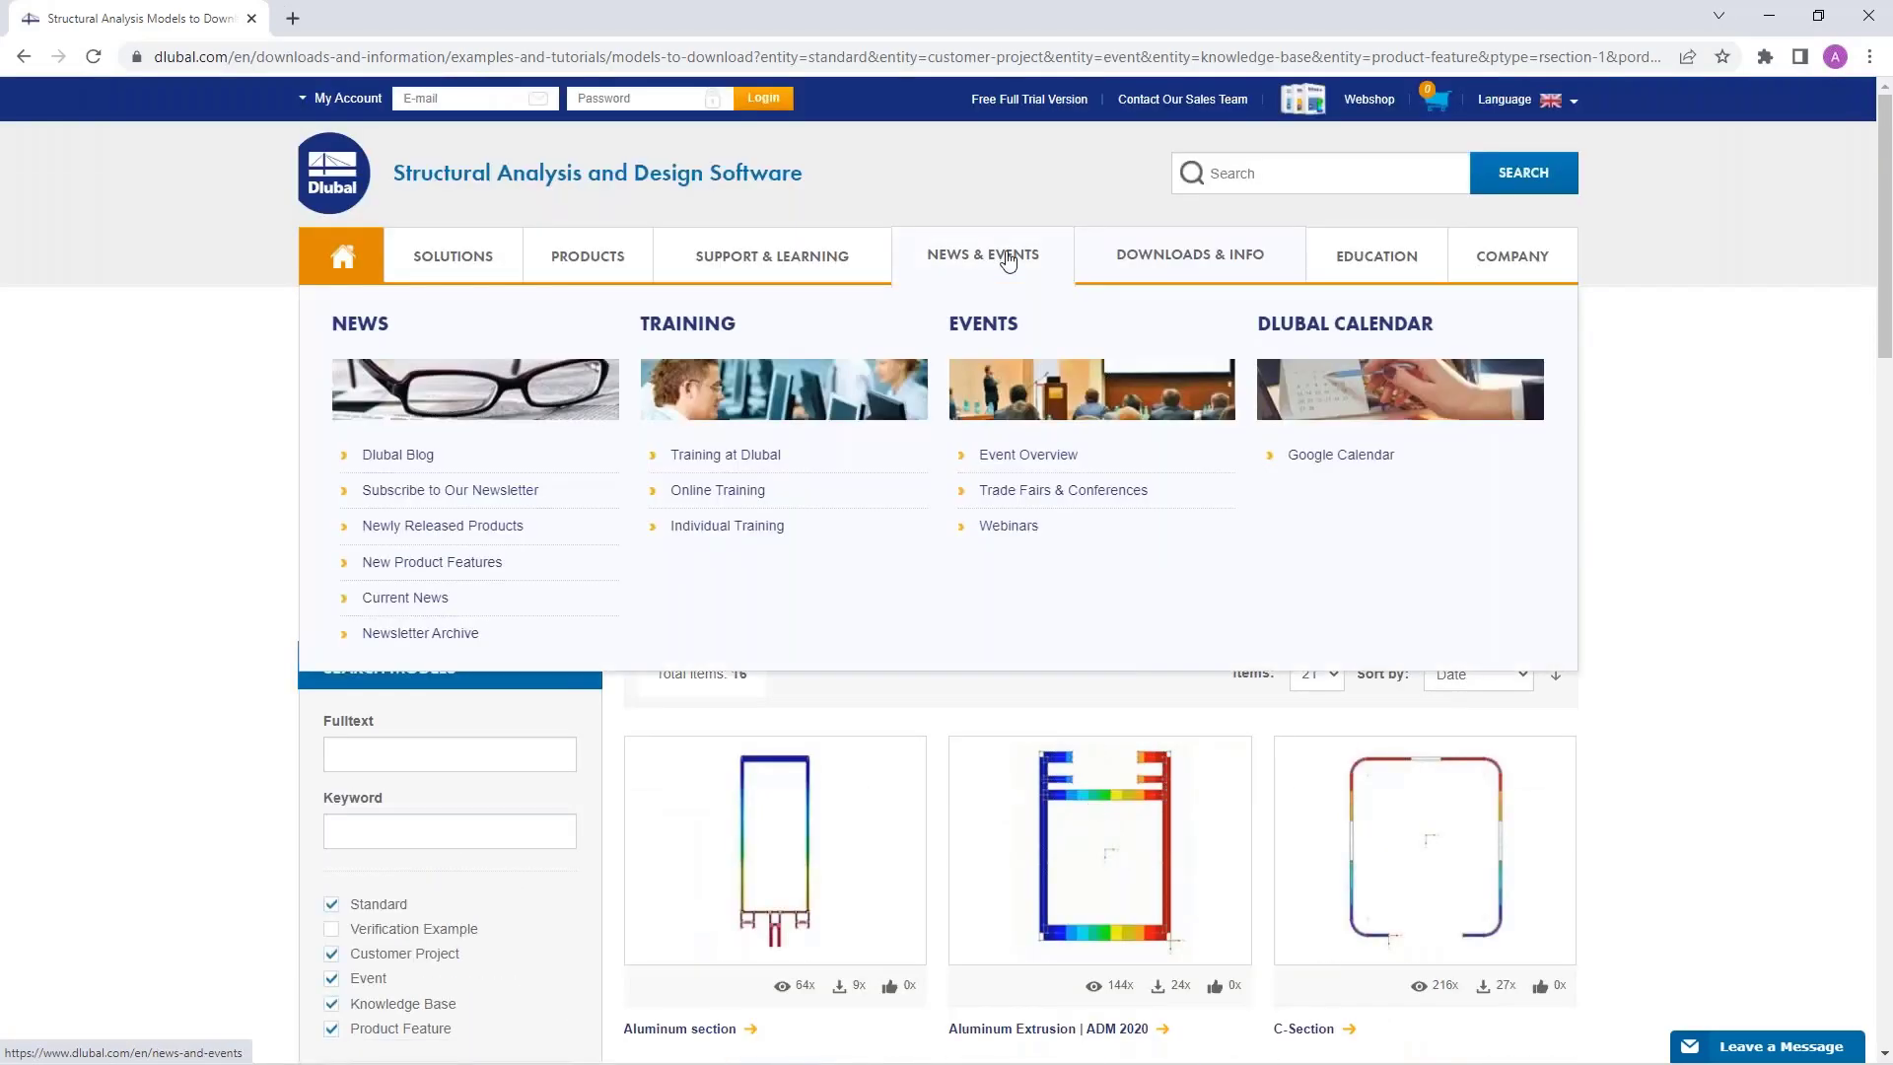